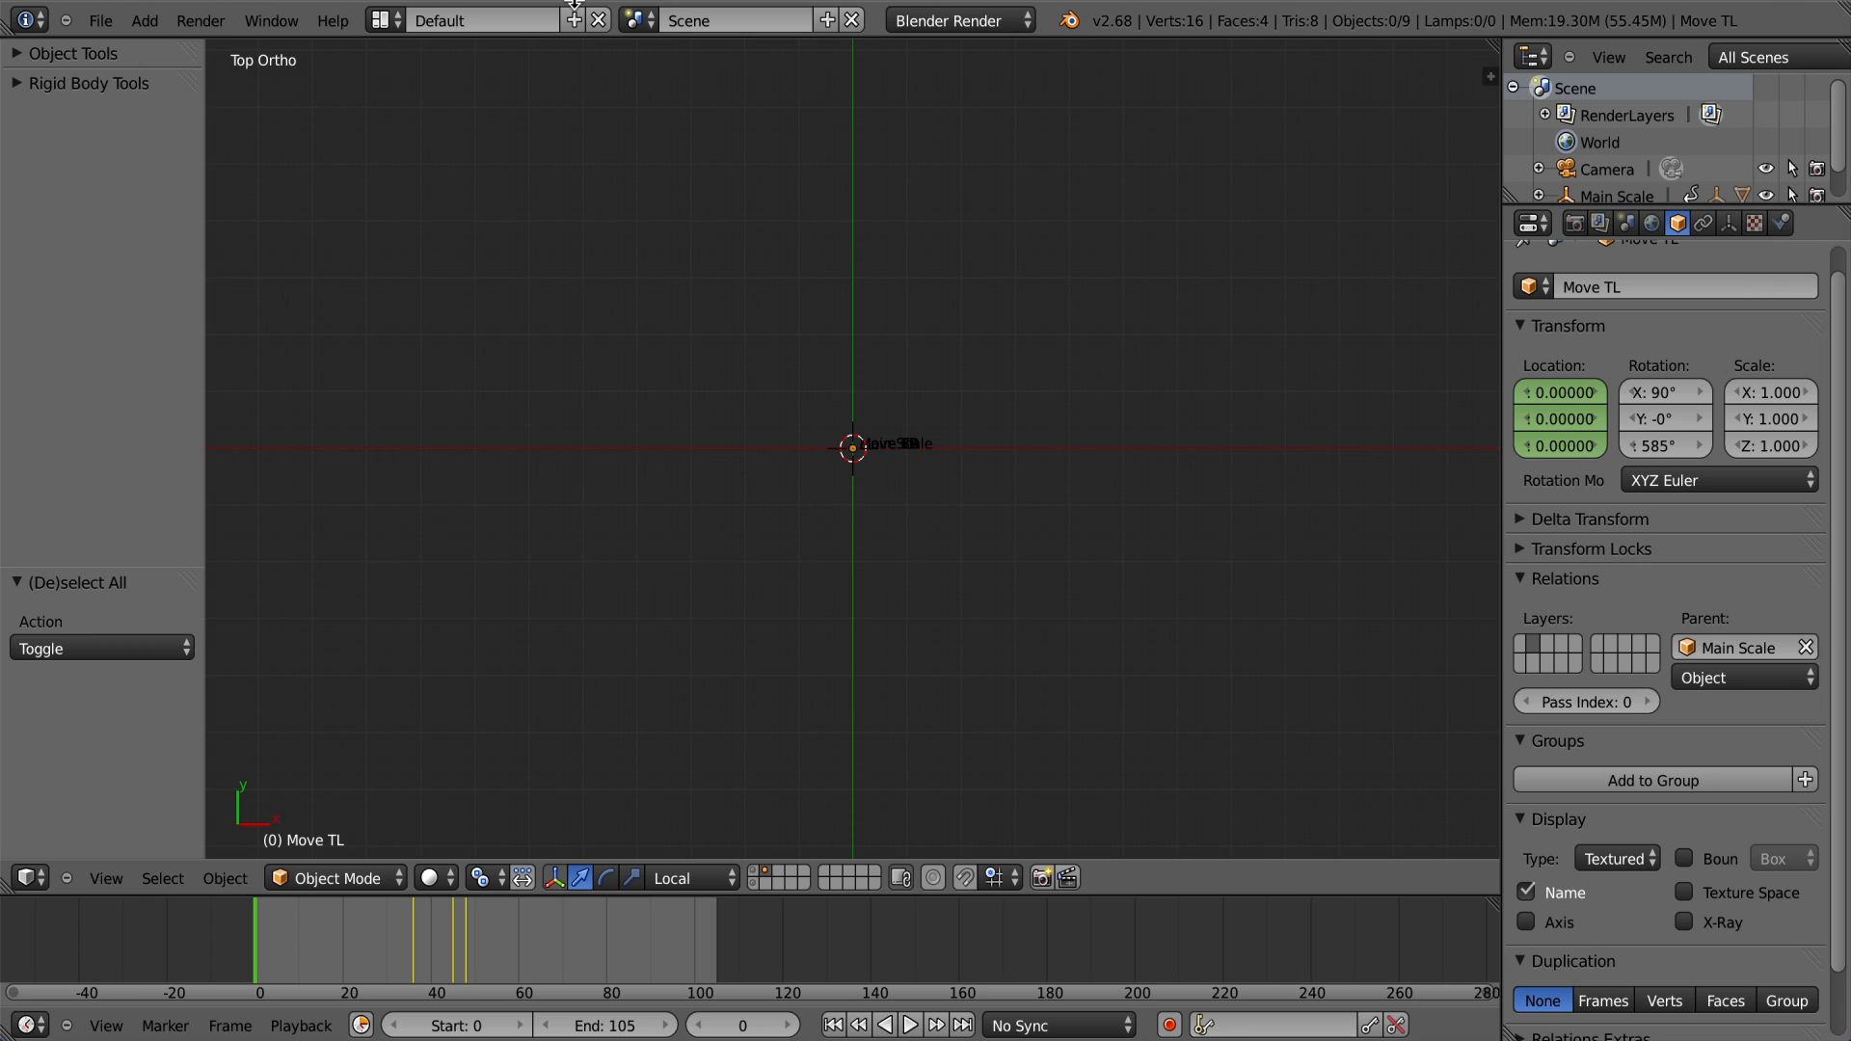
# Step: Play the animation and scrub through the four planes' motion in wireframe, ending at frame 36
pyautogui.hotkey('alt', 'a')
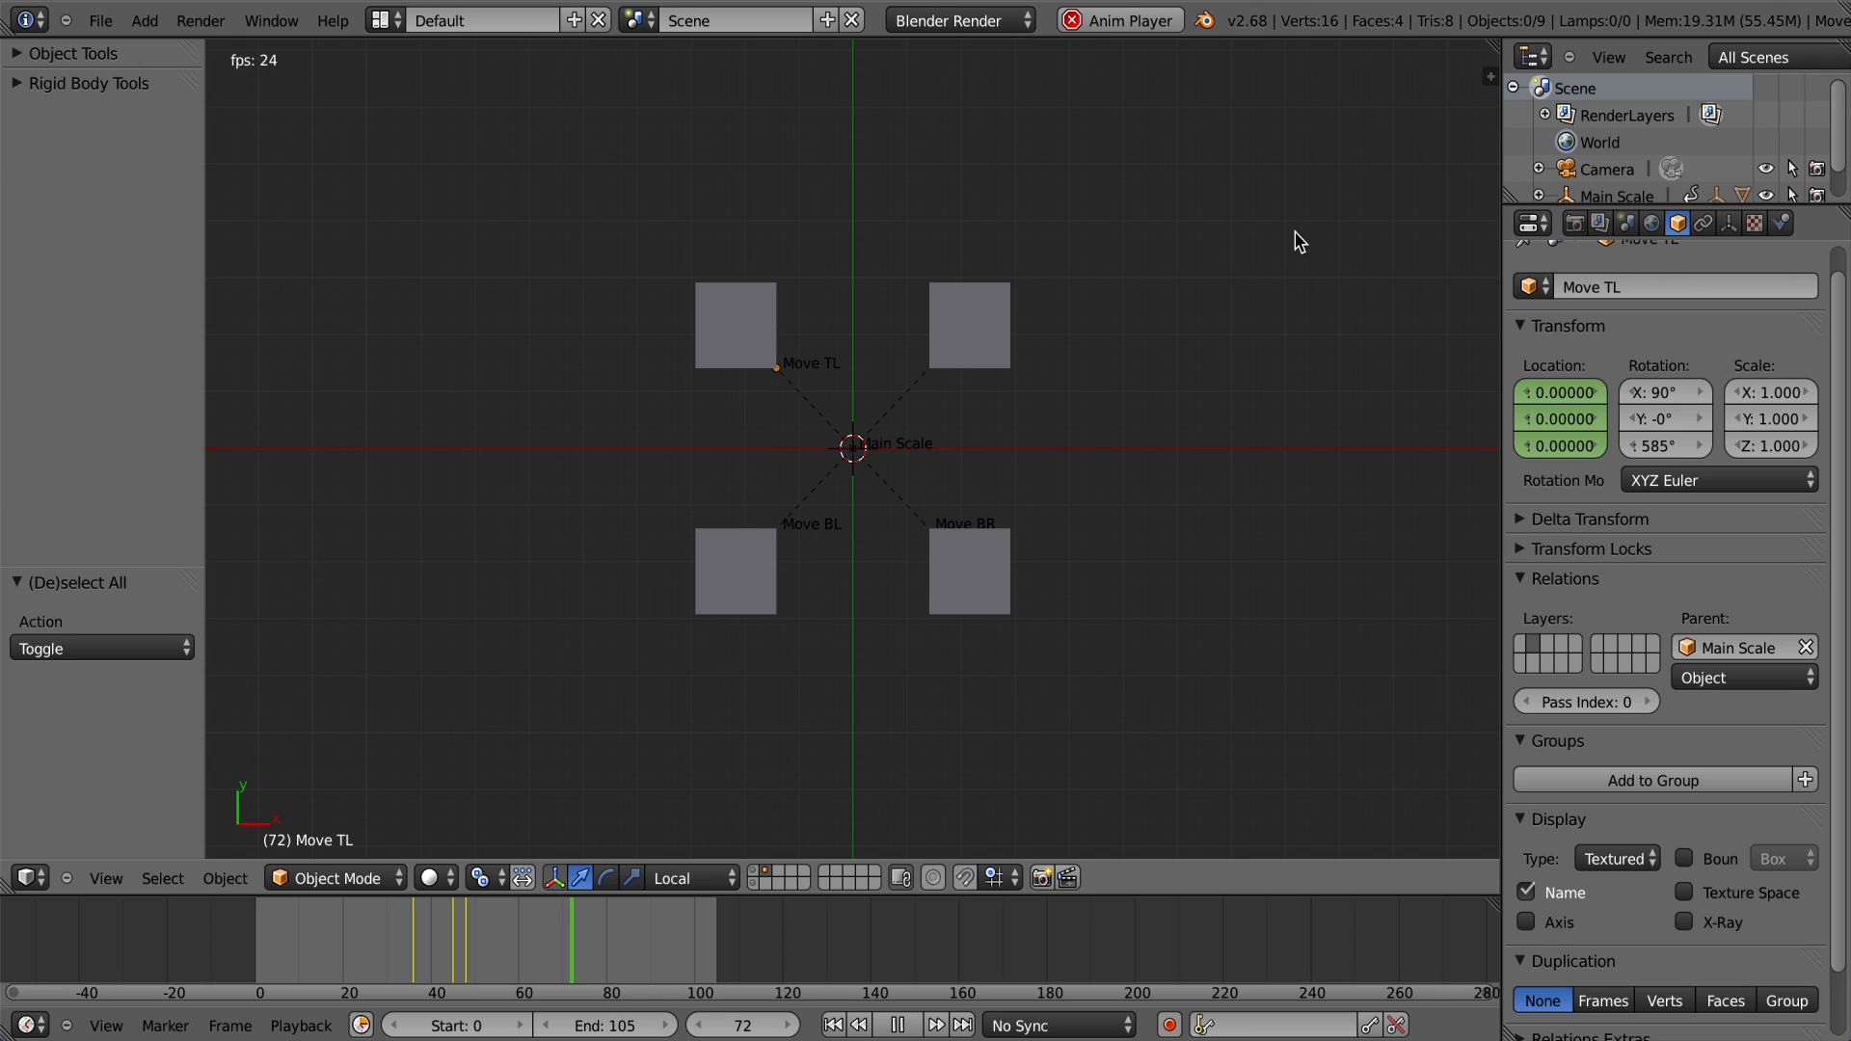
pyautogui.press('Escape')
pyautogui.press('z')
pyautogui.click(471, 921)
pyautogui.moveTo(470, 915); pyautogui.dragTo(488, 899)
pyautogui.scroll(3, 780, 431)
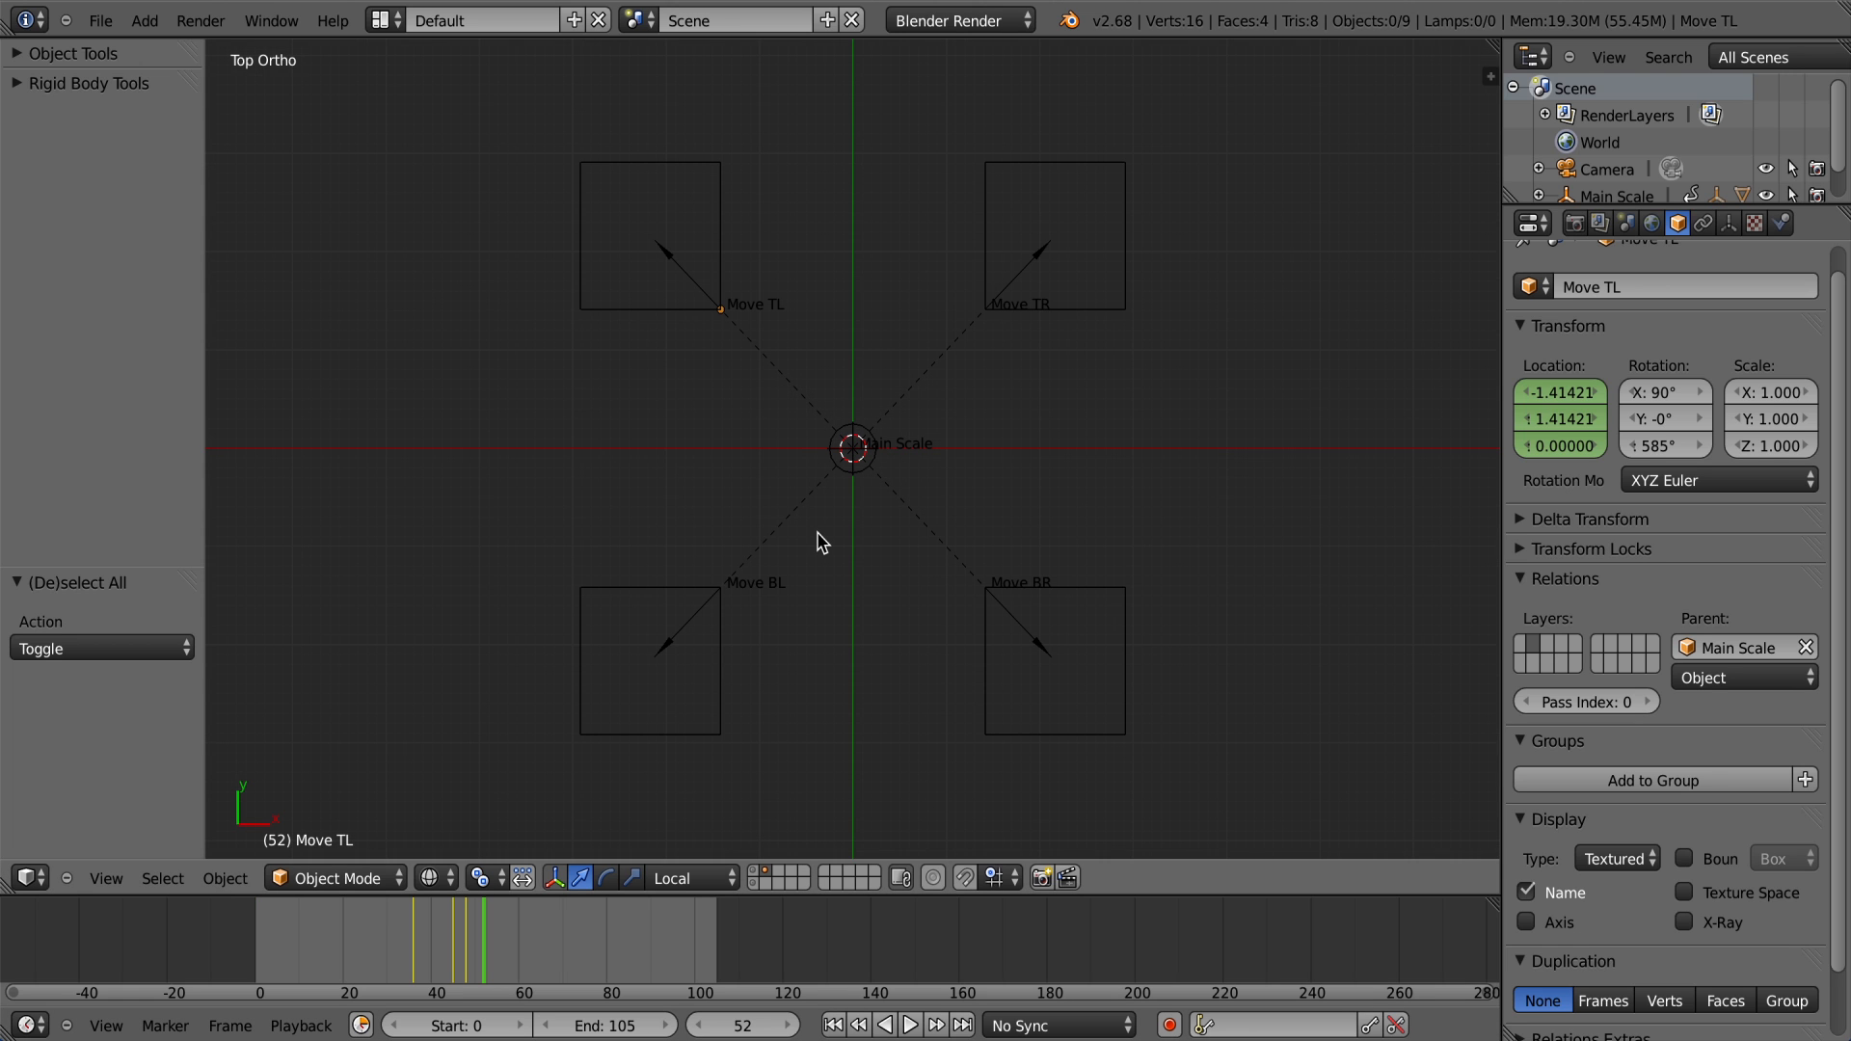
pyautogui.scroll(-2, 894, 473)
pyautogui.click(514, 928)
pyautogui.moveTo(513, 918); pyautogui.dragTo(417, 940)
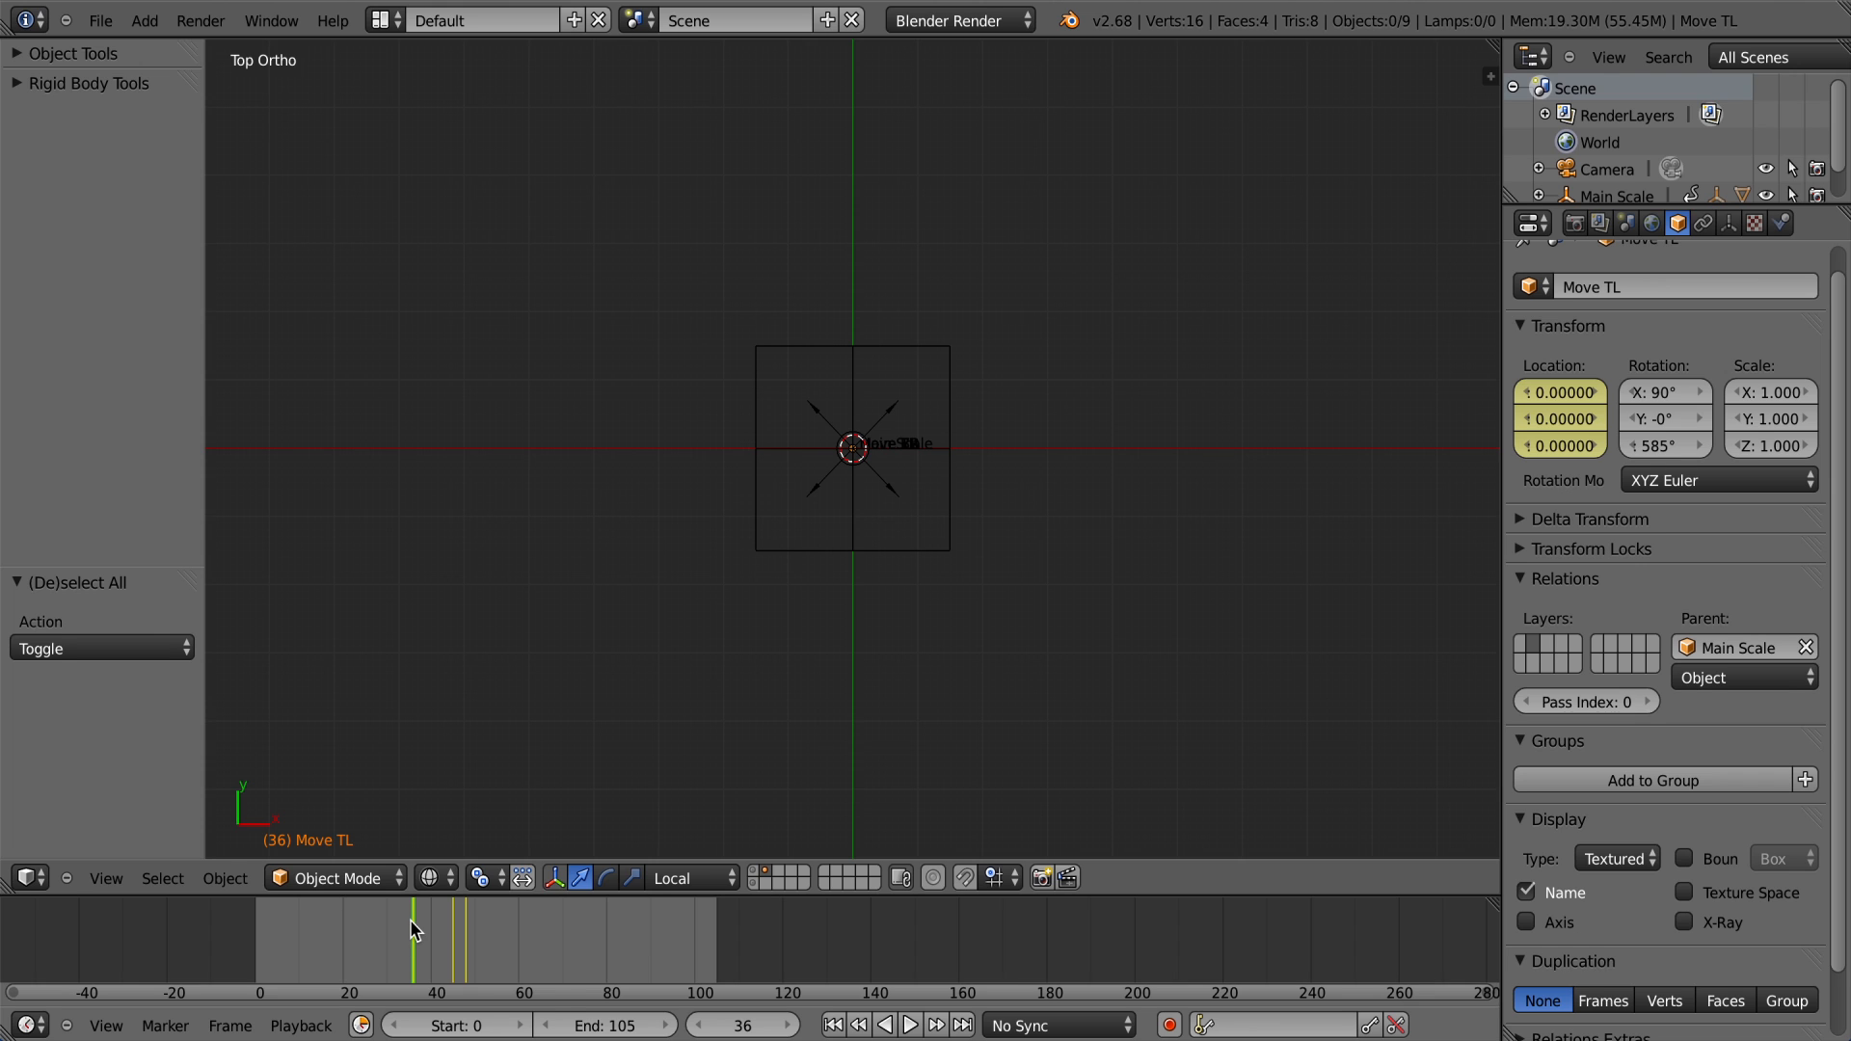
# Step: View the Blender text on the first layer in solid shading and return to the second layer's planes in wireframe
pyautogui.click(755, 877)
pyautogui.rightClick(899, 457)
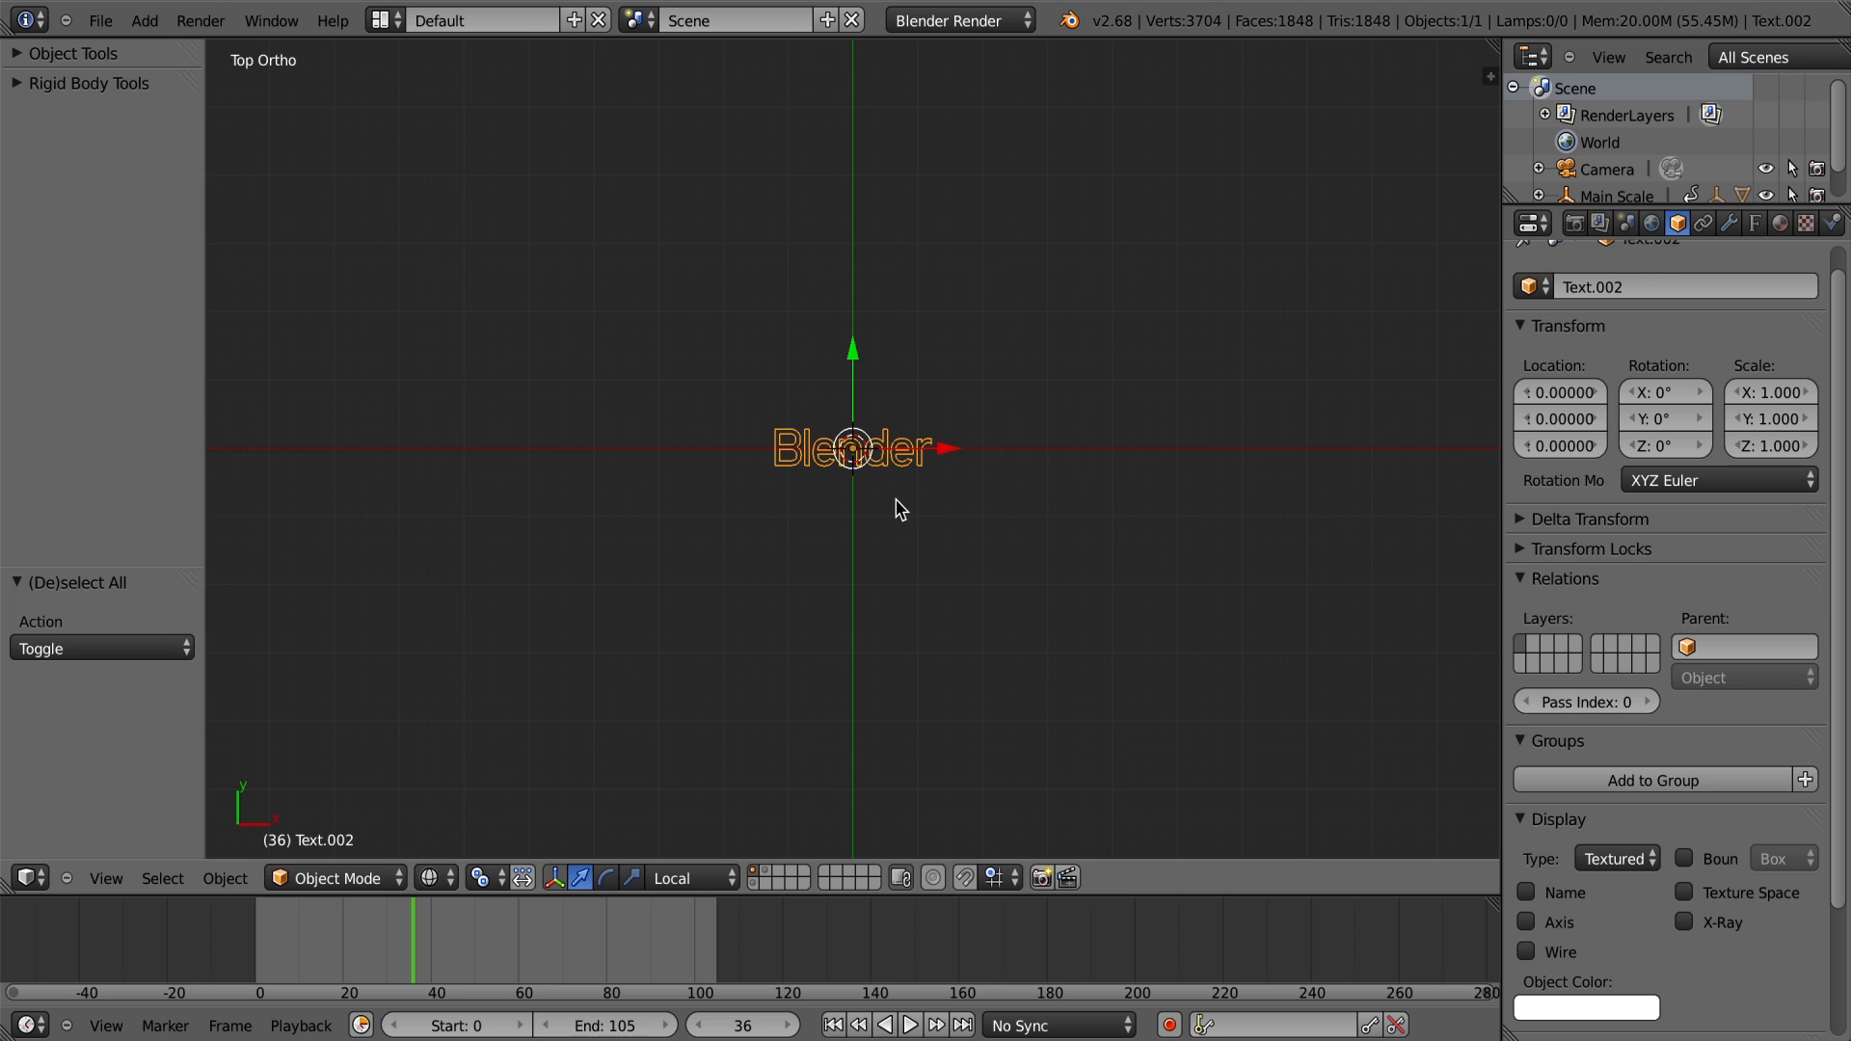
pyautogui.press('z')
pyautogui.scroll(3, 845, 505)
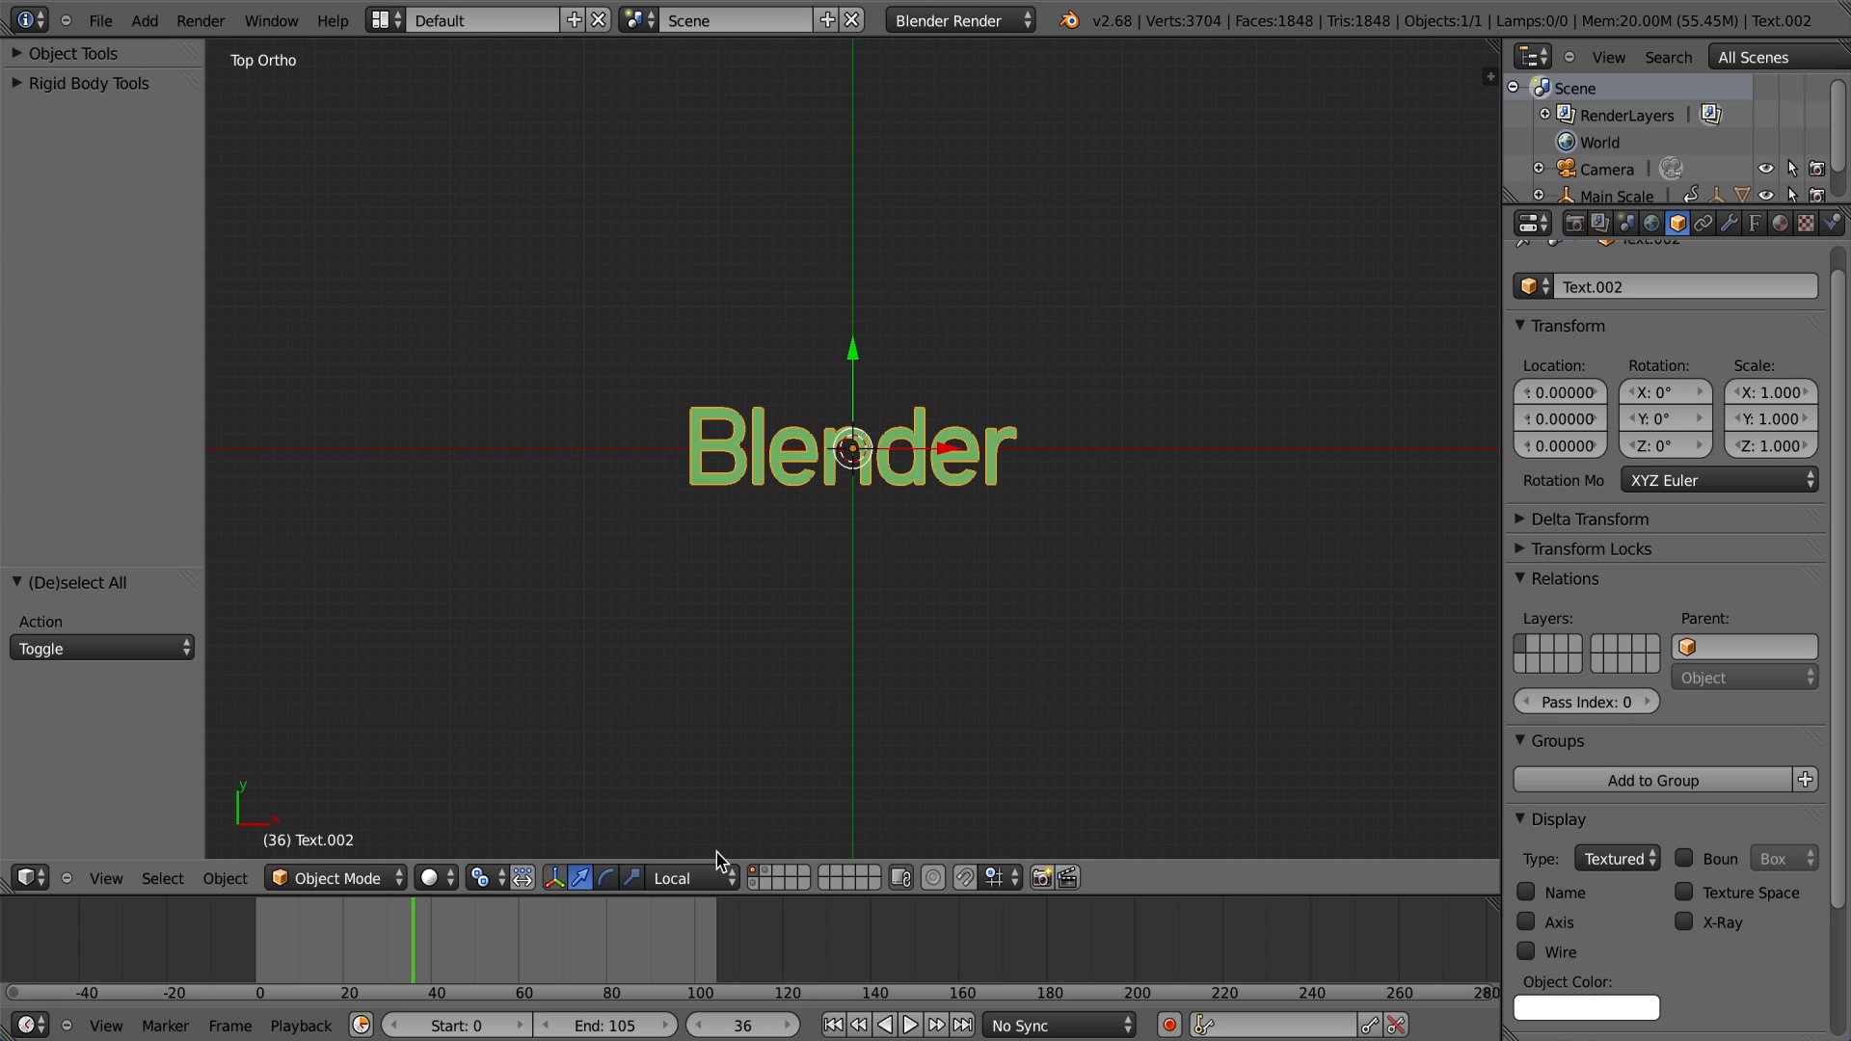
pyautogui.click(767, 871)
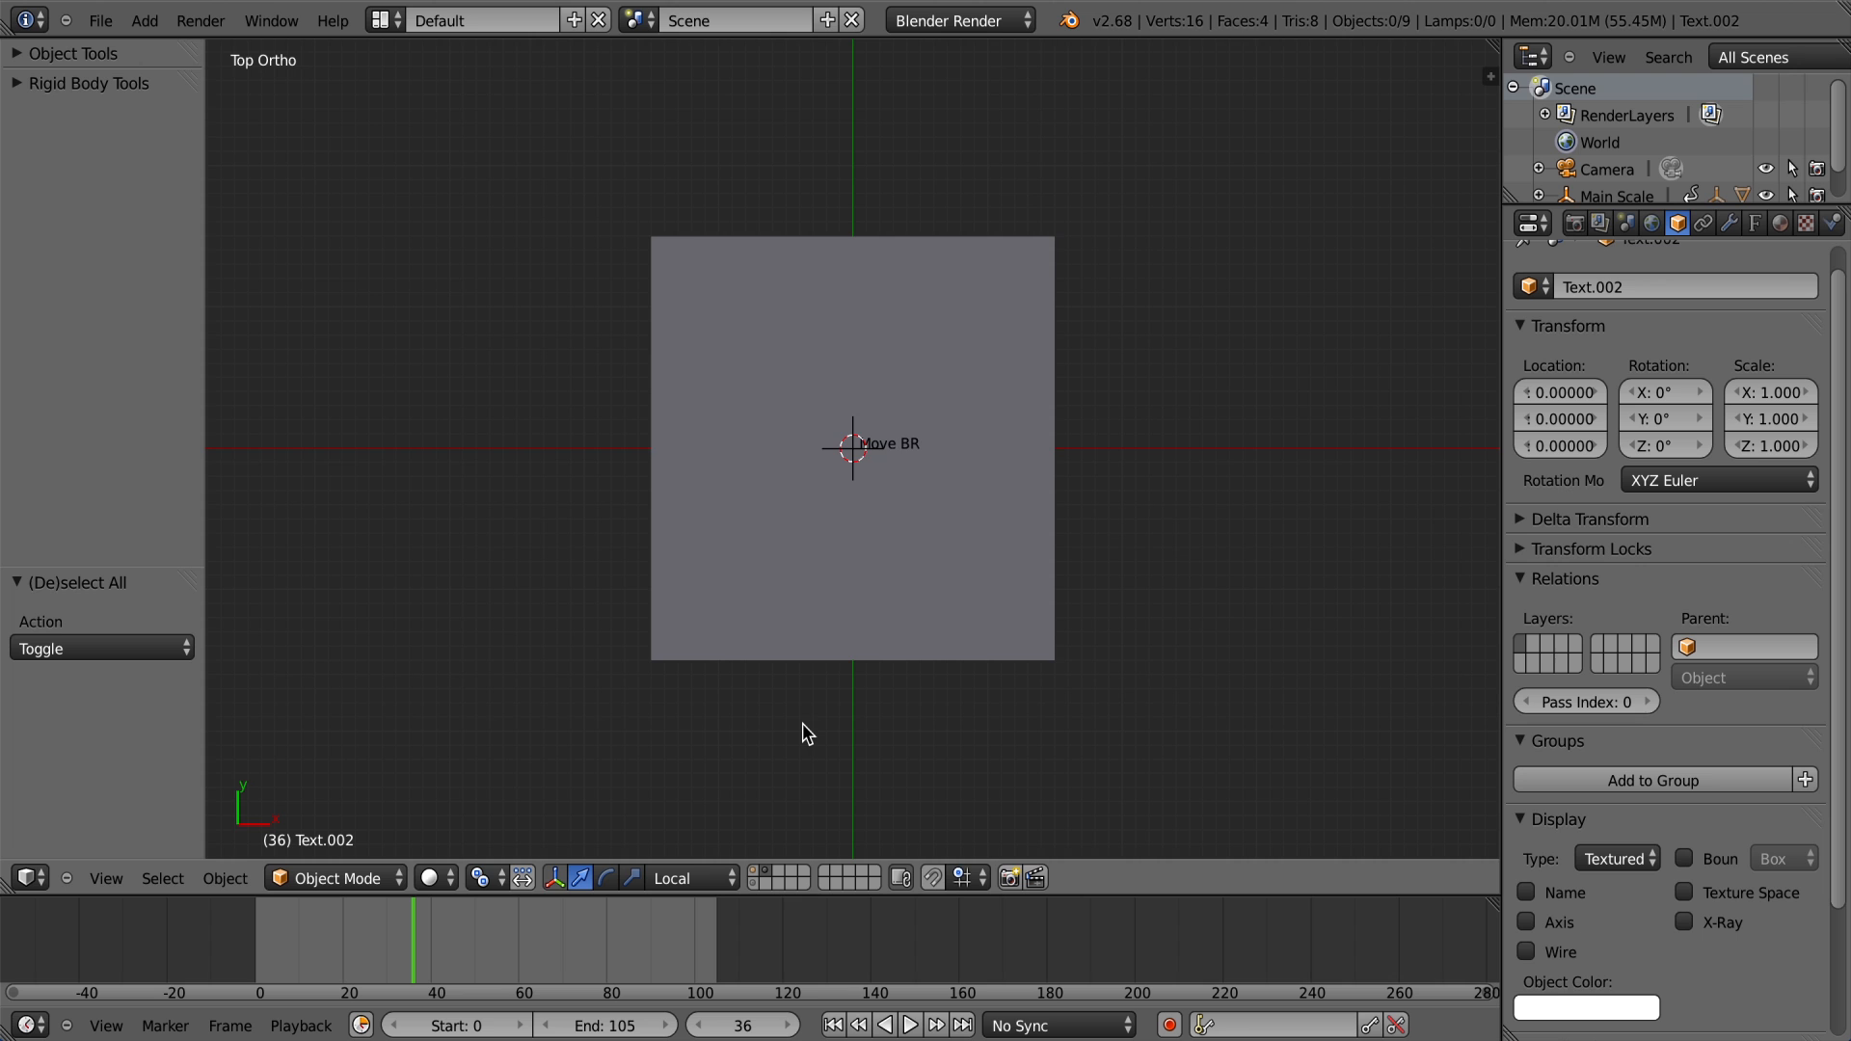
pyautogui.press('z')
# Step: Go to frame 48 and select all the planes and their control empties
pyautogui.moveTo(458, 950); pyautogui.dragTo(497, 949)
pyautogui.rightClick(614, 725)
pyautogui.click(463, 953)
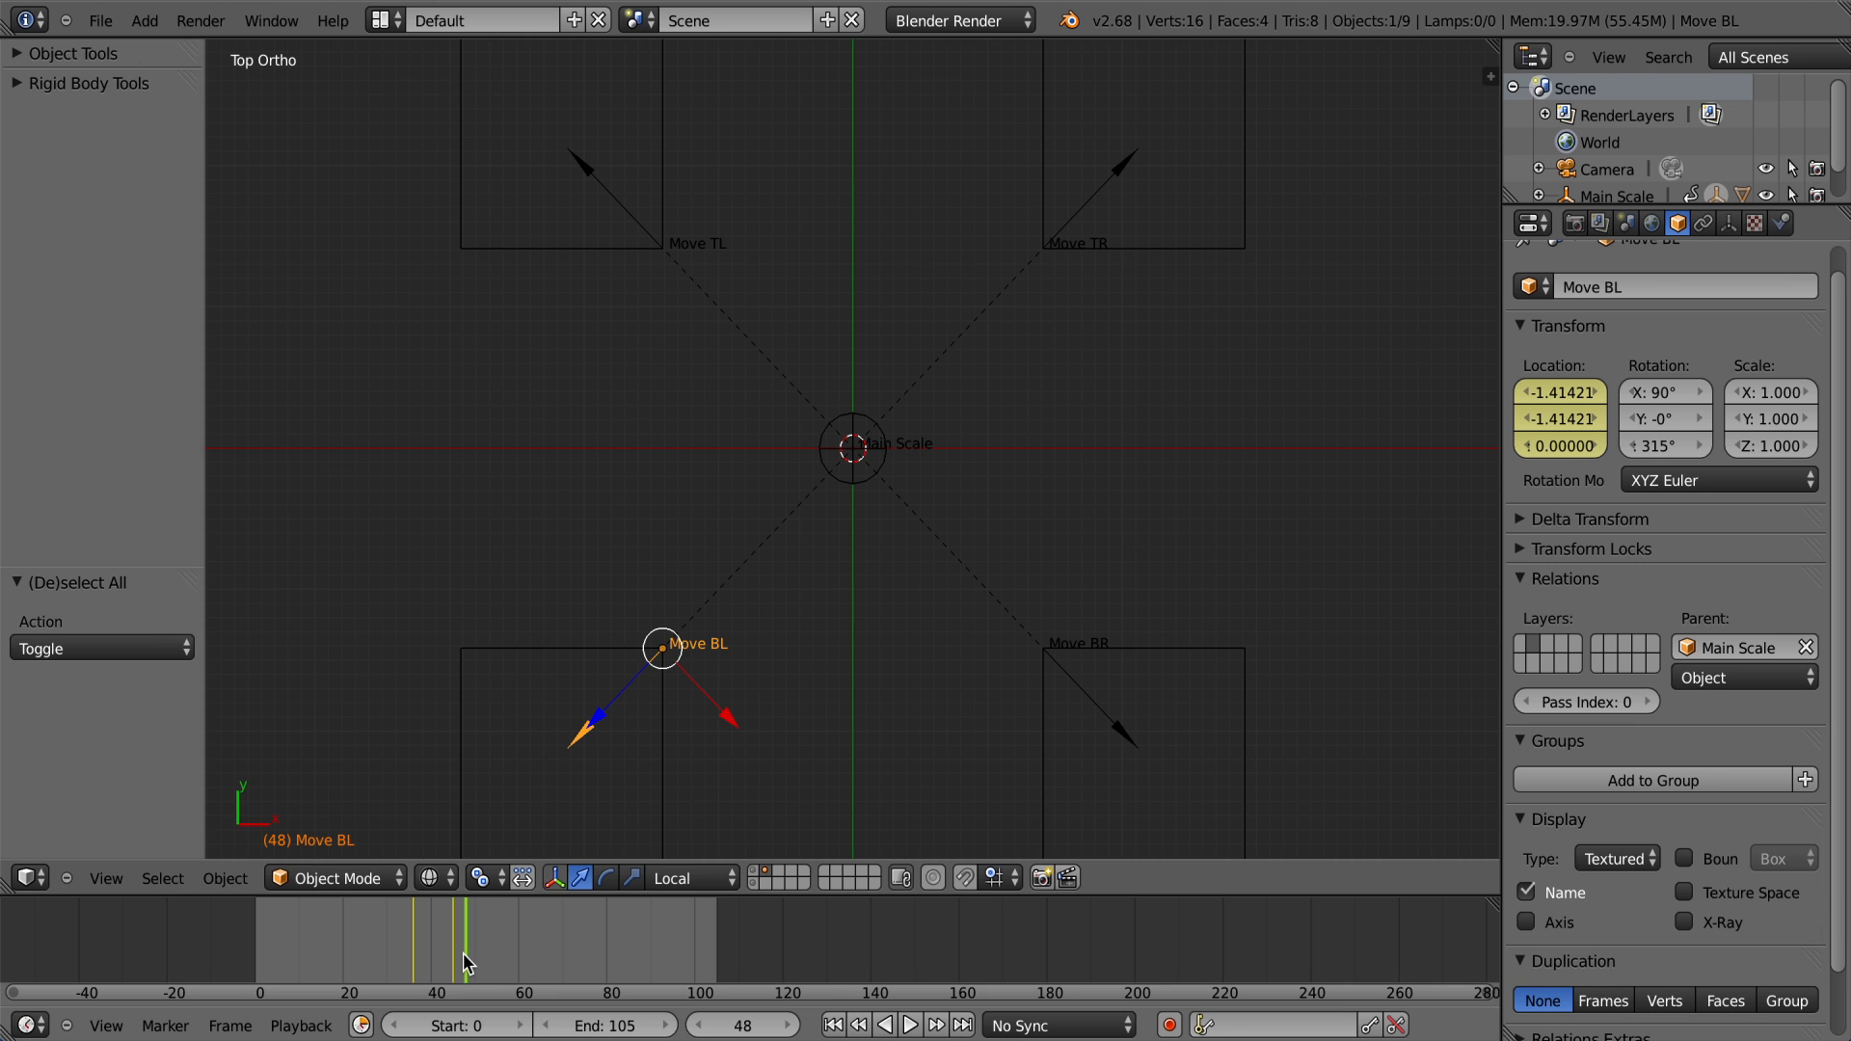
pyautogui.scroll(-3, 714, 501)
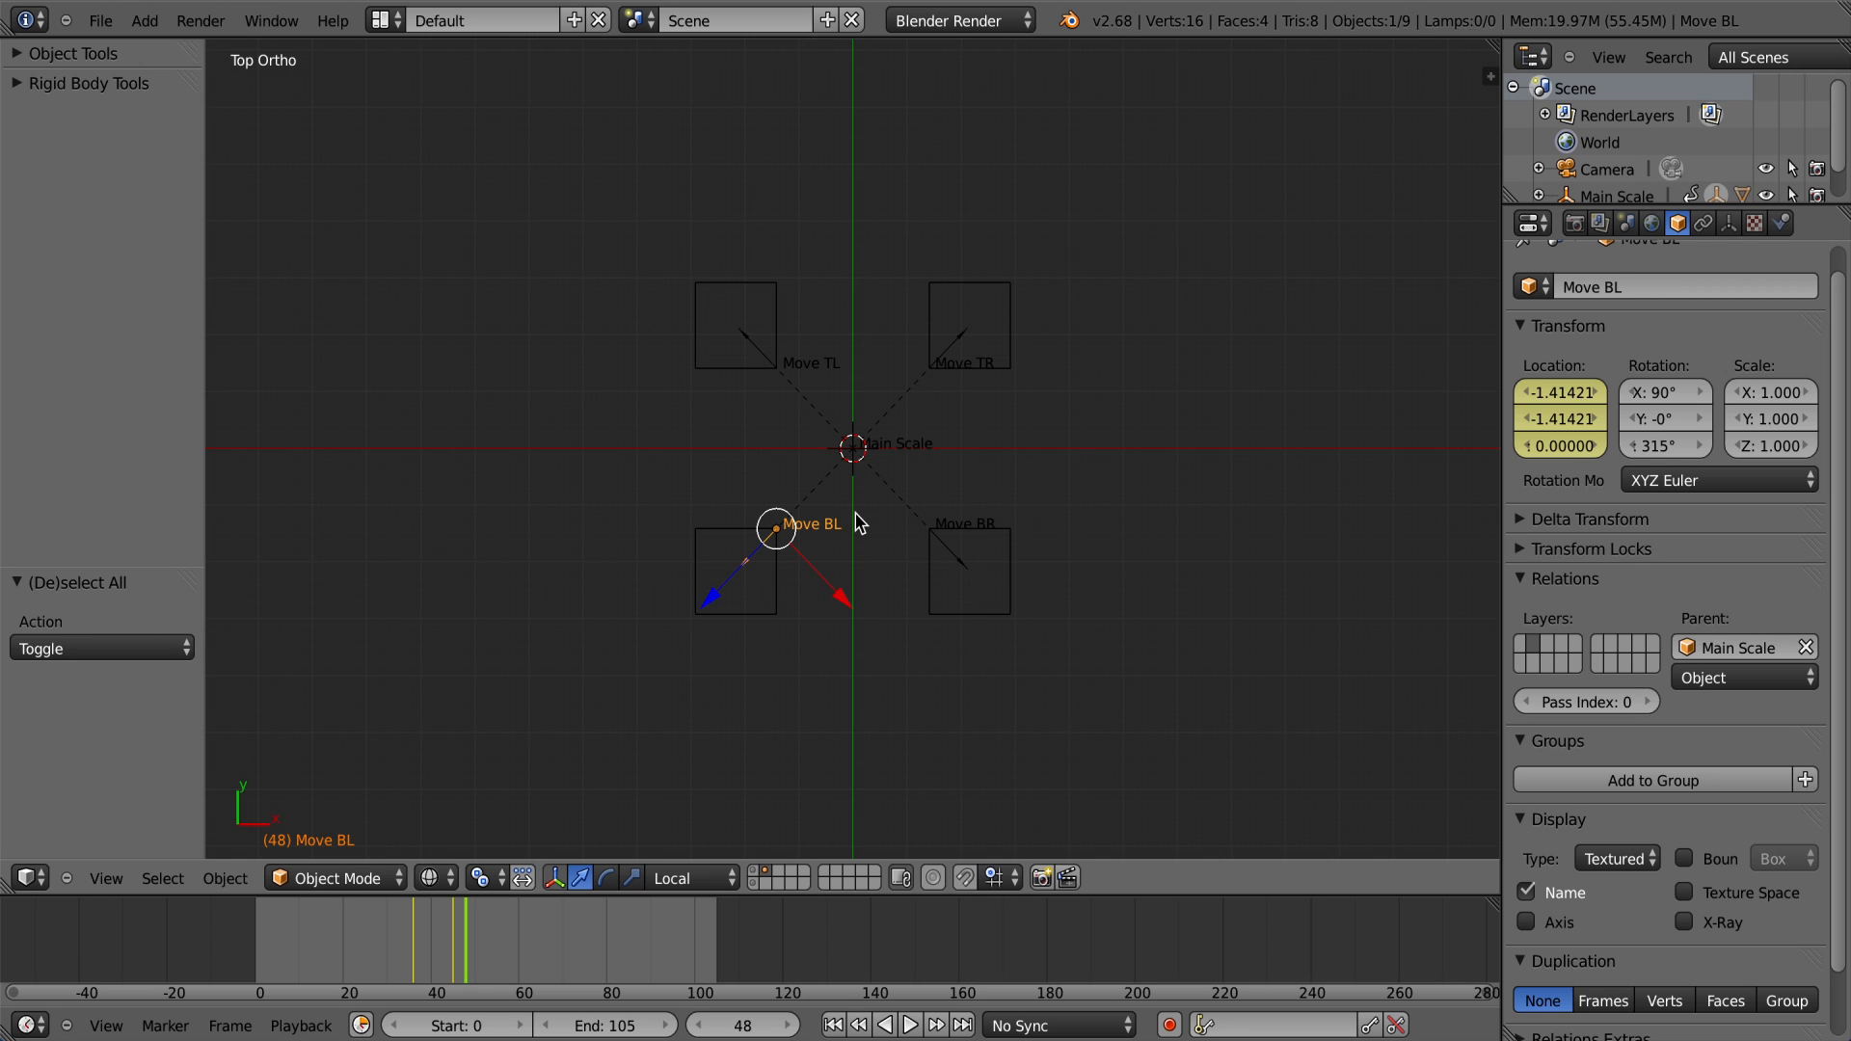
pyautogui.press('a')
pyautogui.press('a')
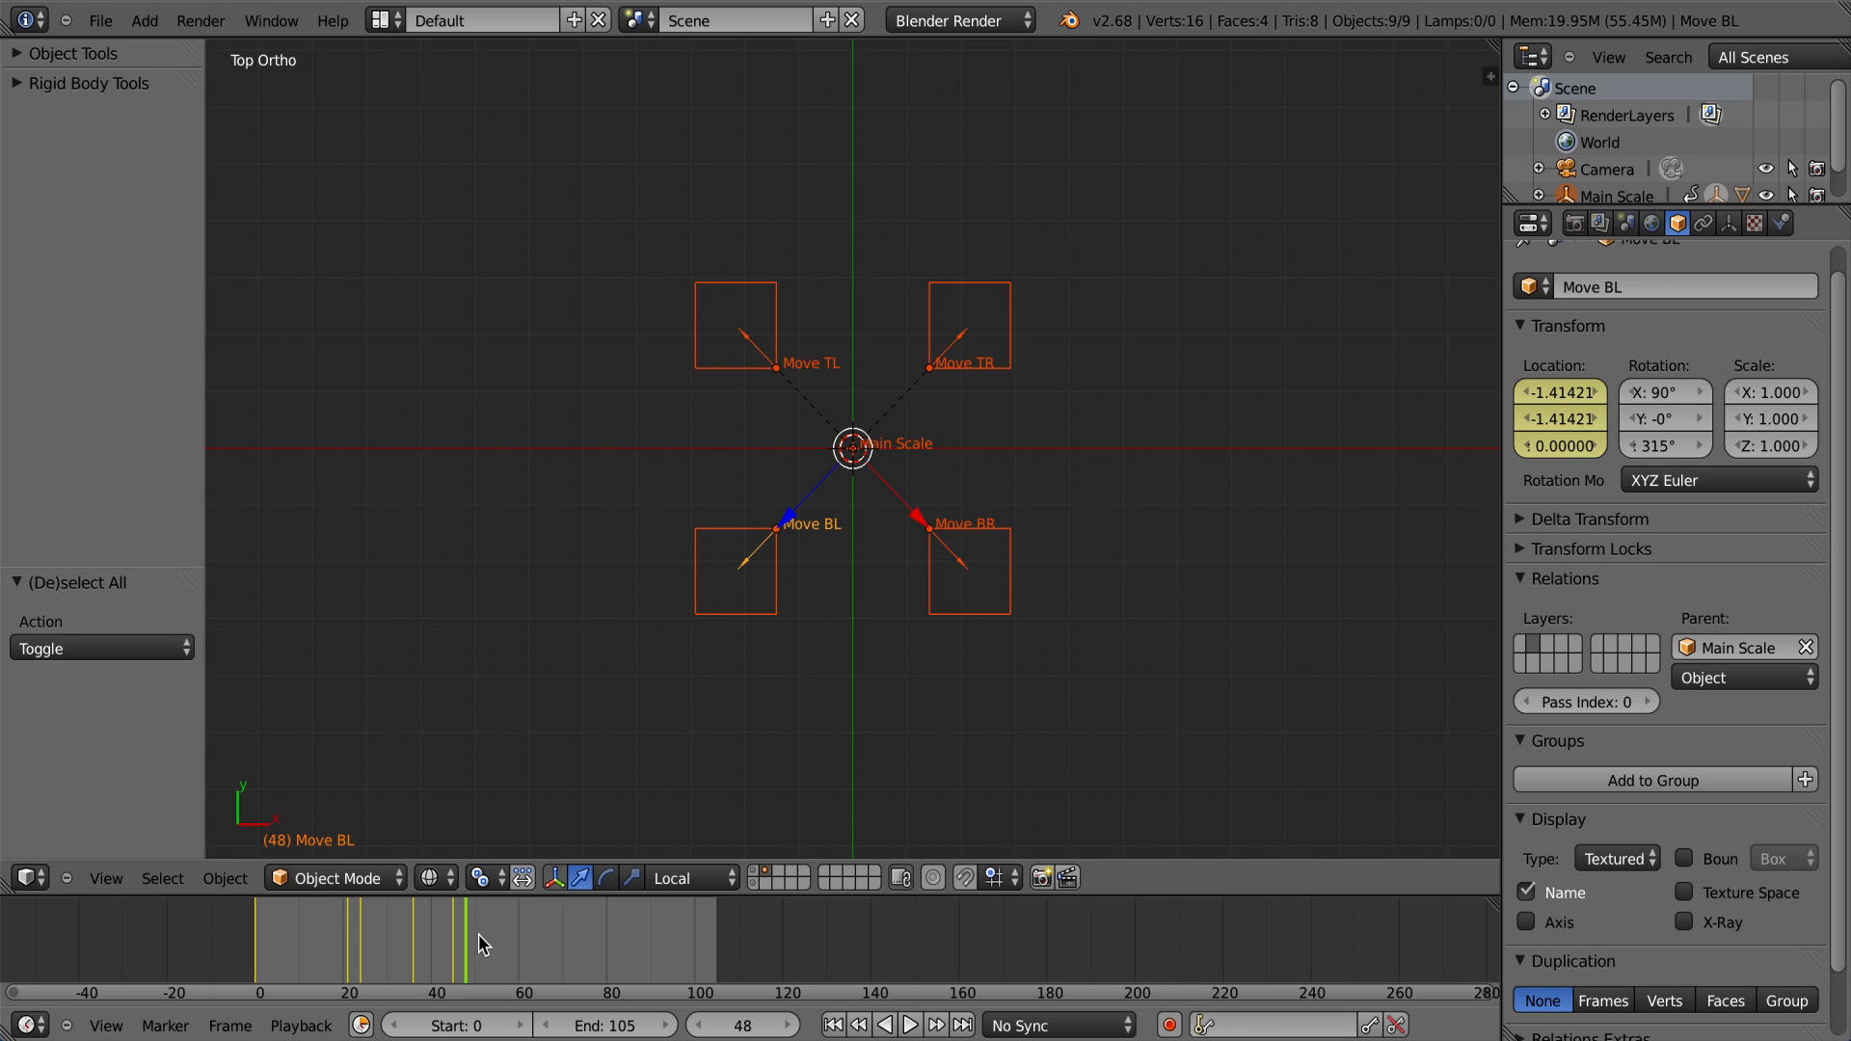
# Step: Enlarge the timeline area and switch it to the Dope Sheet editor
pyautogui.moveTo(103, 895); pyautogui.dragTo(101, 807)
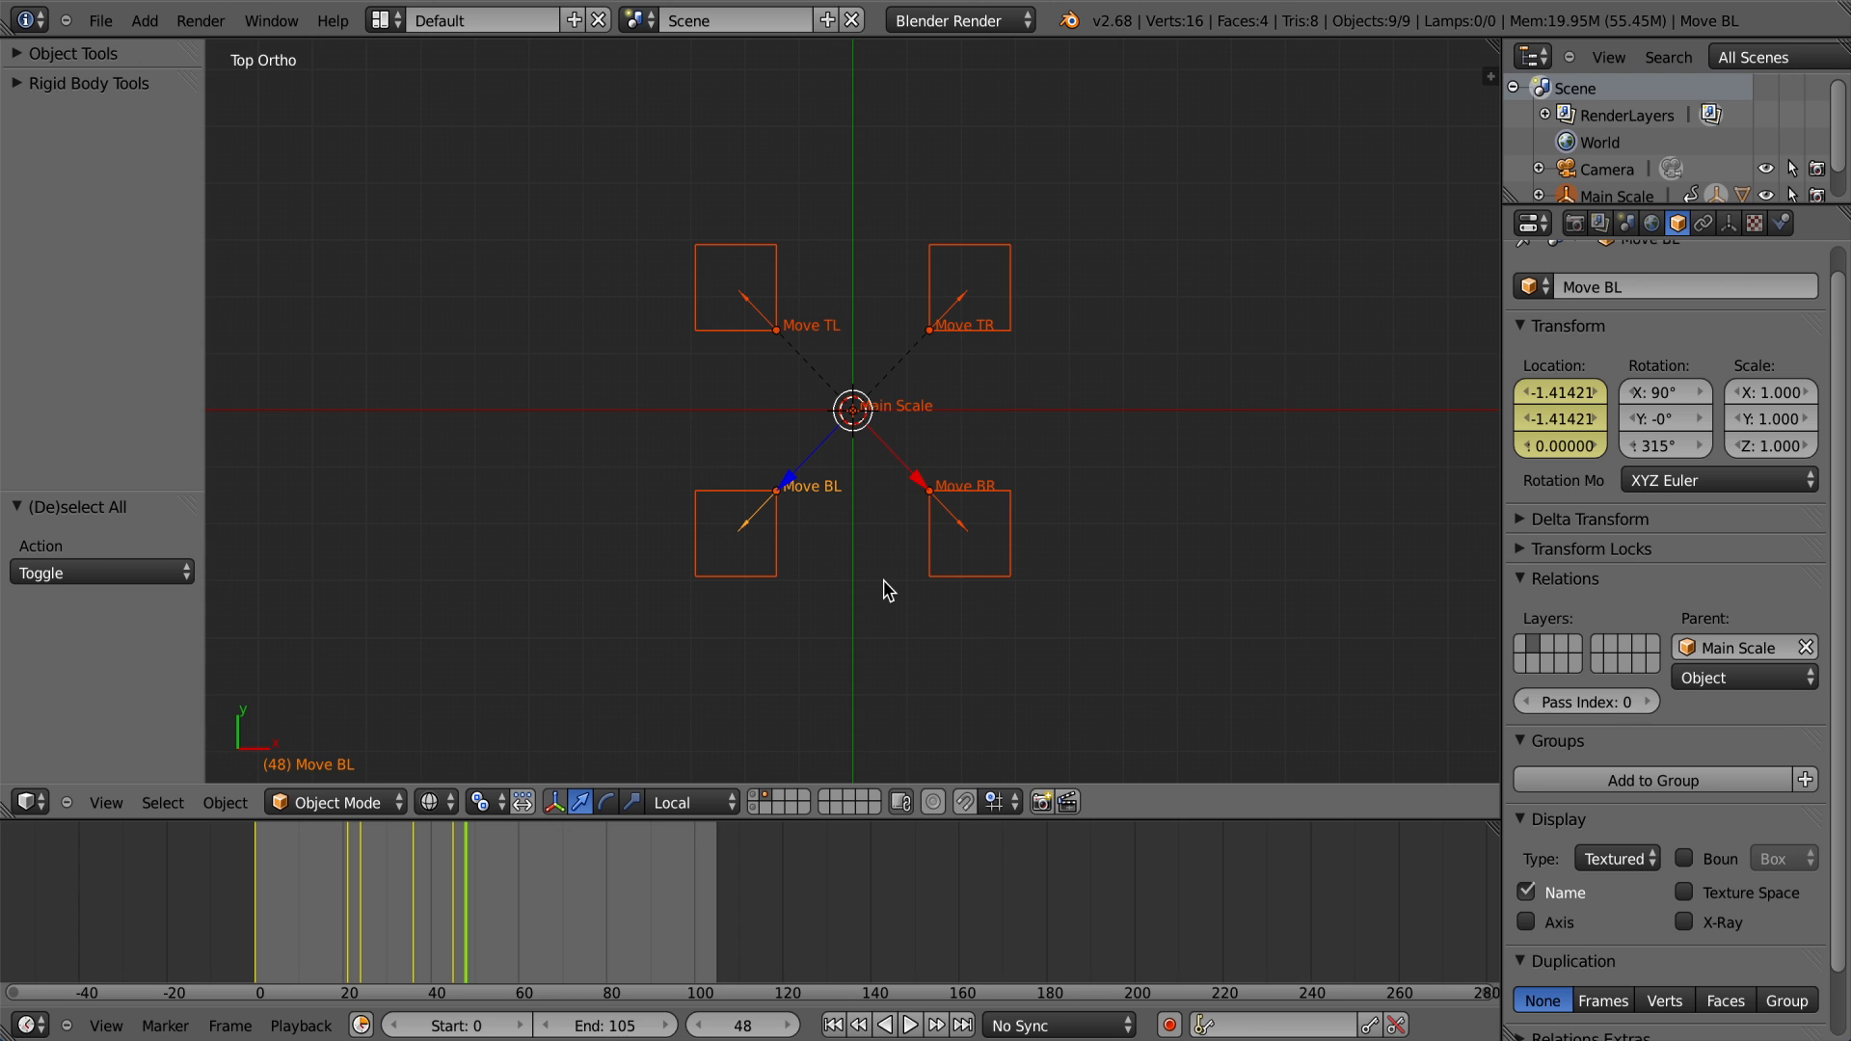
pyautogui.click(48, 1028)
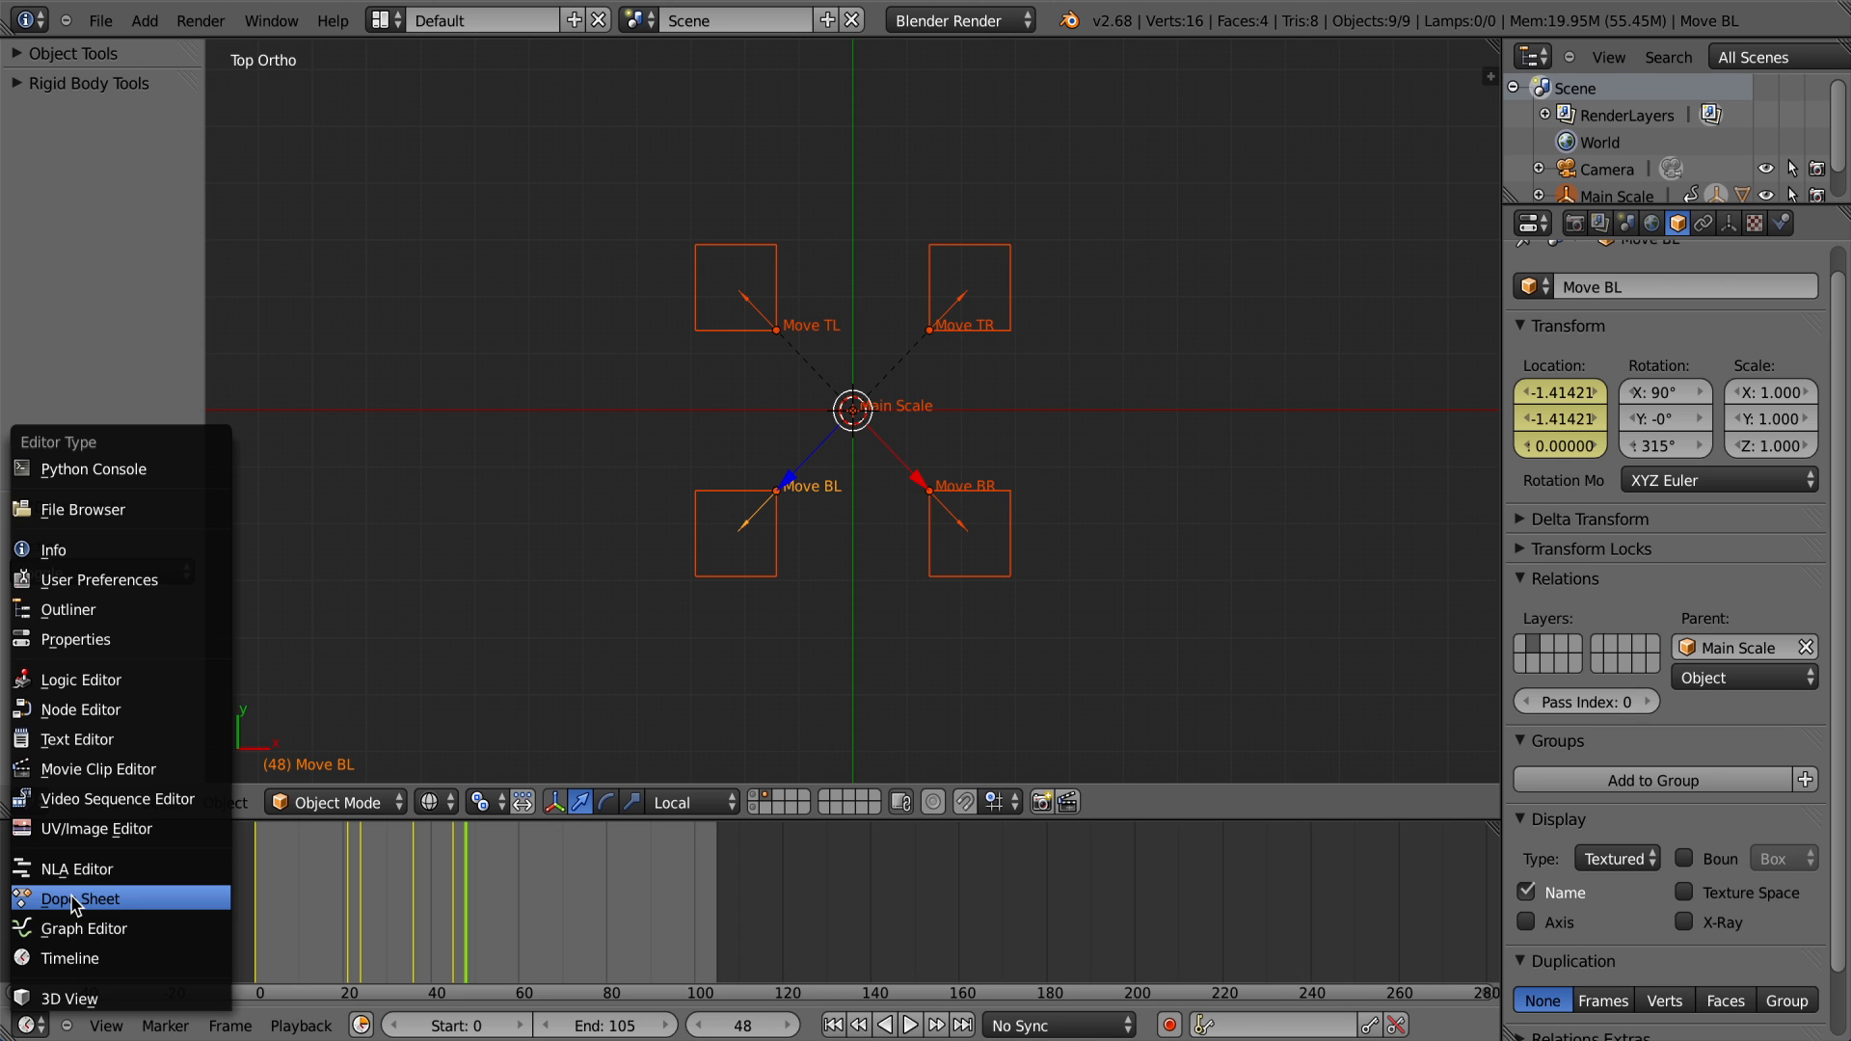
pyautogui.click(75, 900)
pyautogui.scroll(-4, 1009, 922)
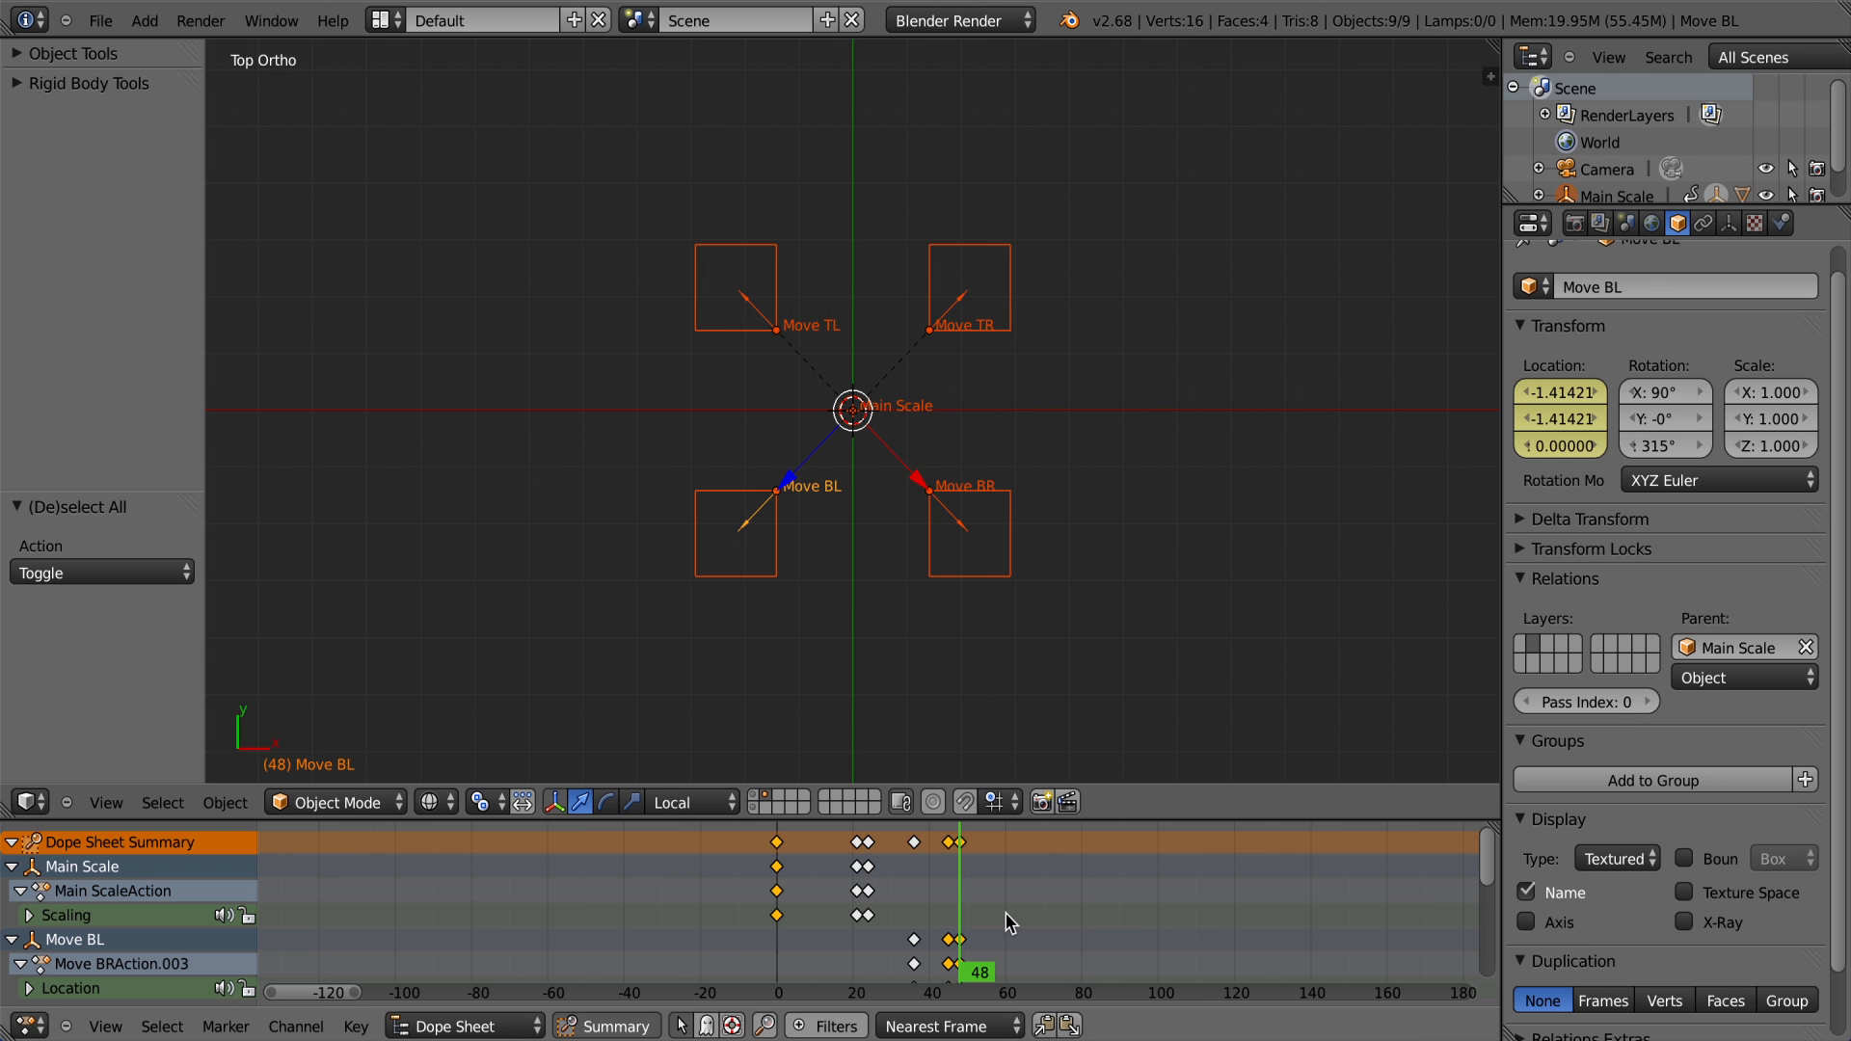
# Step: Select all keyframes in the Dope Sheet
pyautogui.press('a')
pyautogui.press('a')
pyautogui.scroll(2, 1068, 873)
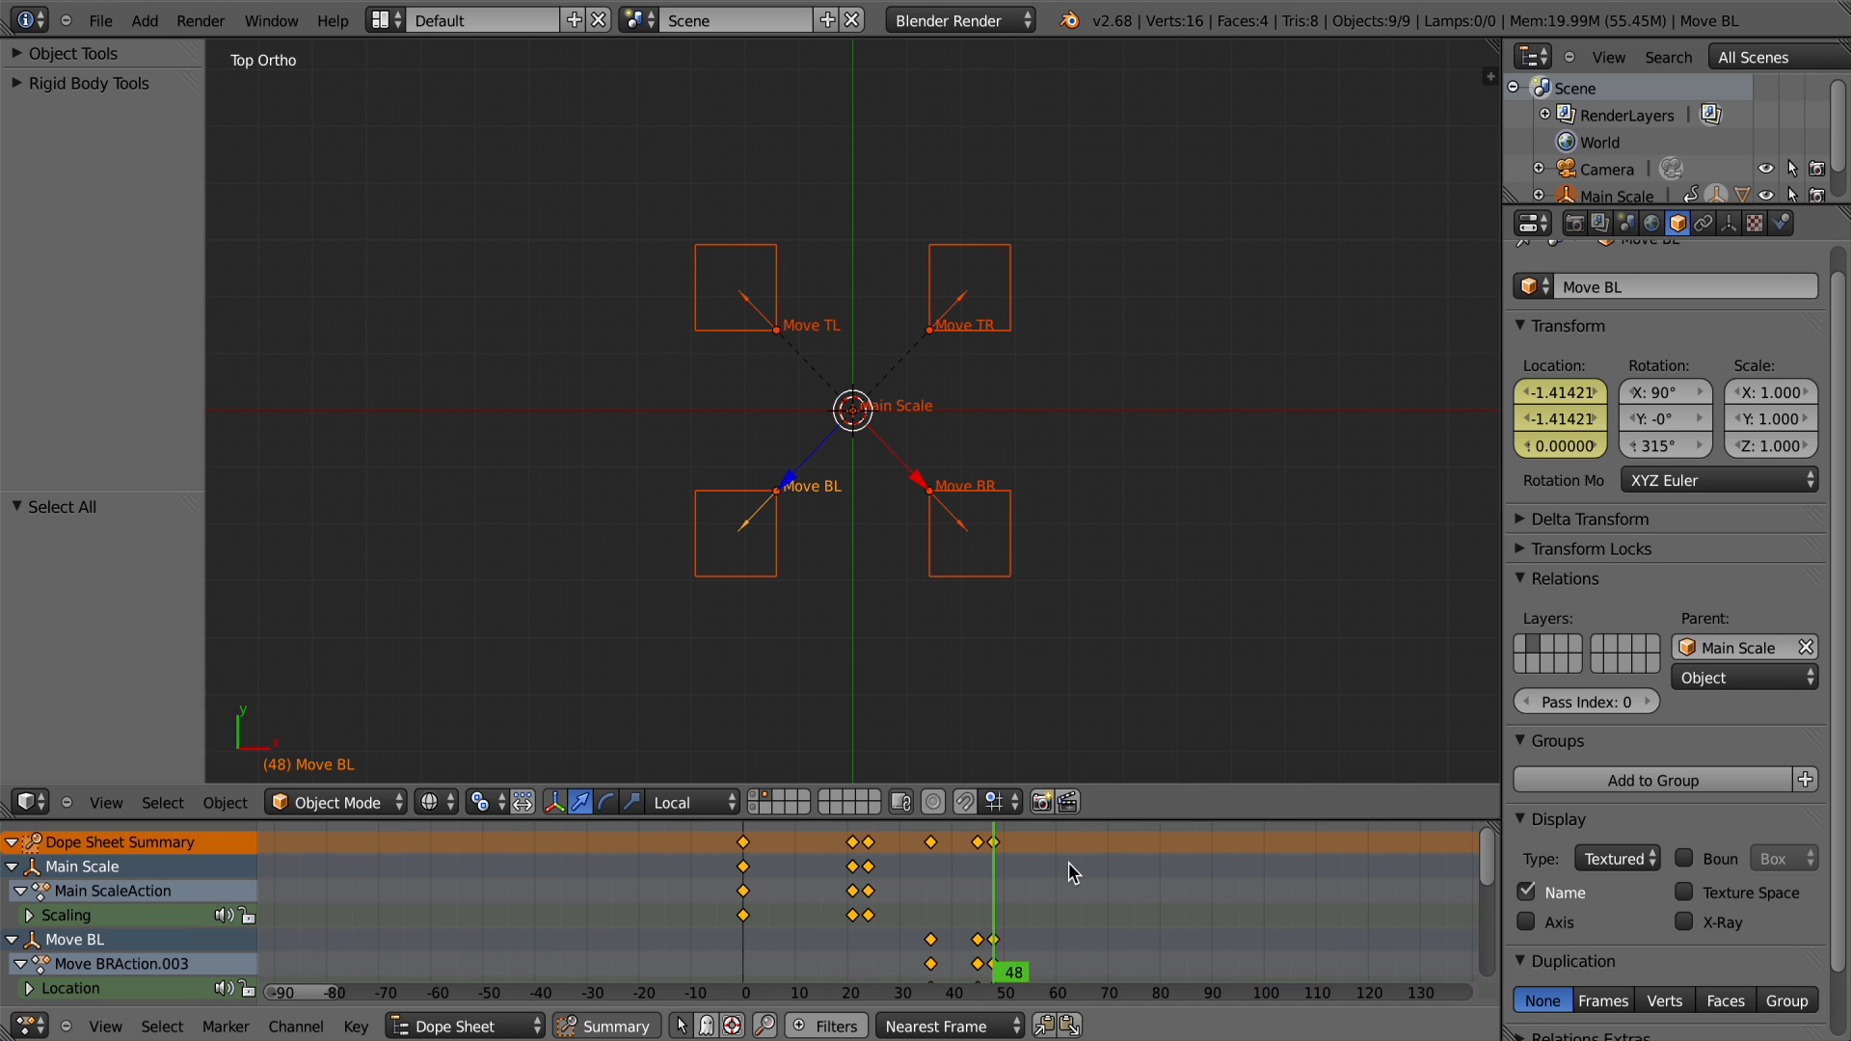
pyautogui.press('g')
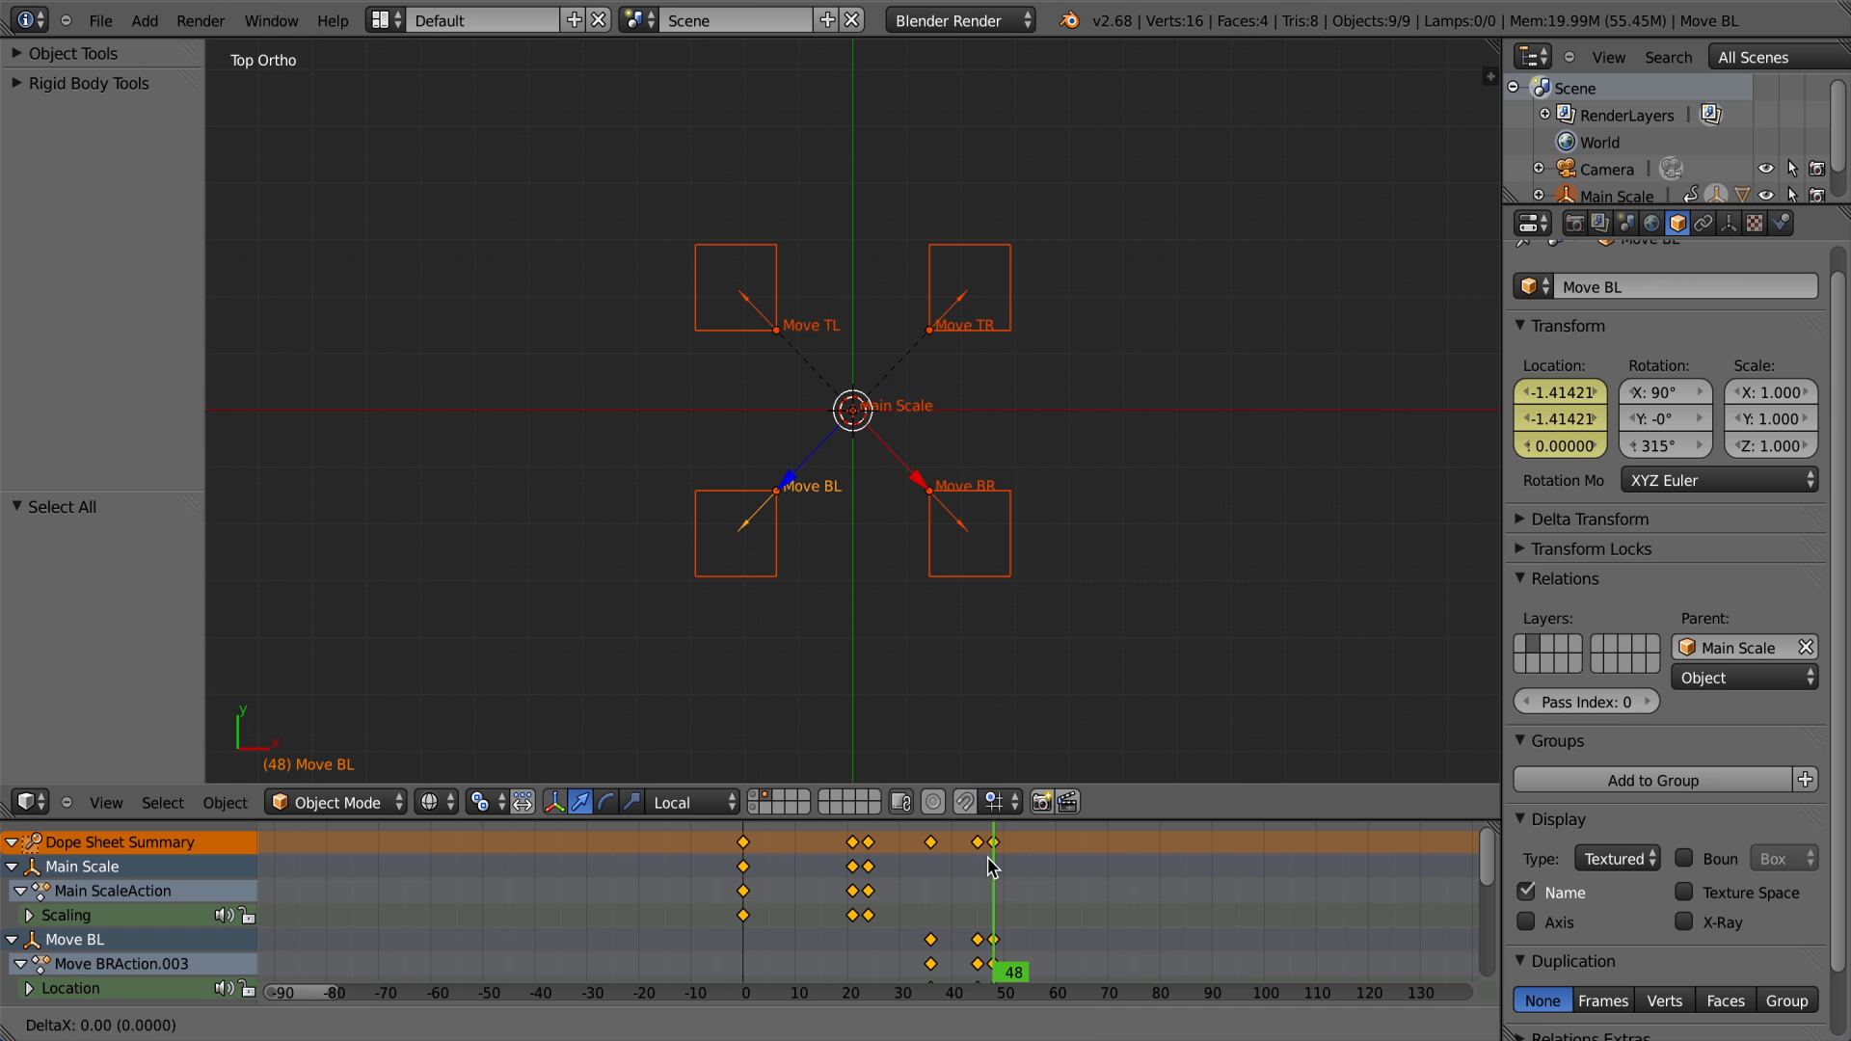
pyautogui.press('0')
pyautogui.press('-')
pyautogui.press('1')
pyautogui.press('Return')
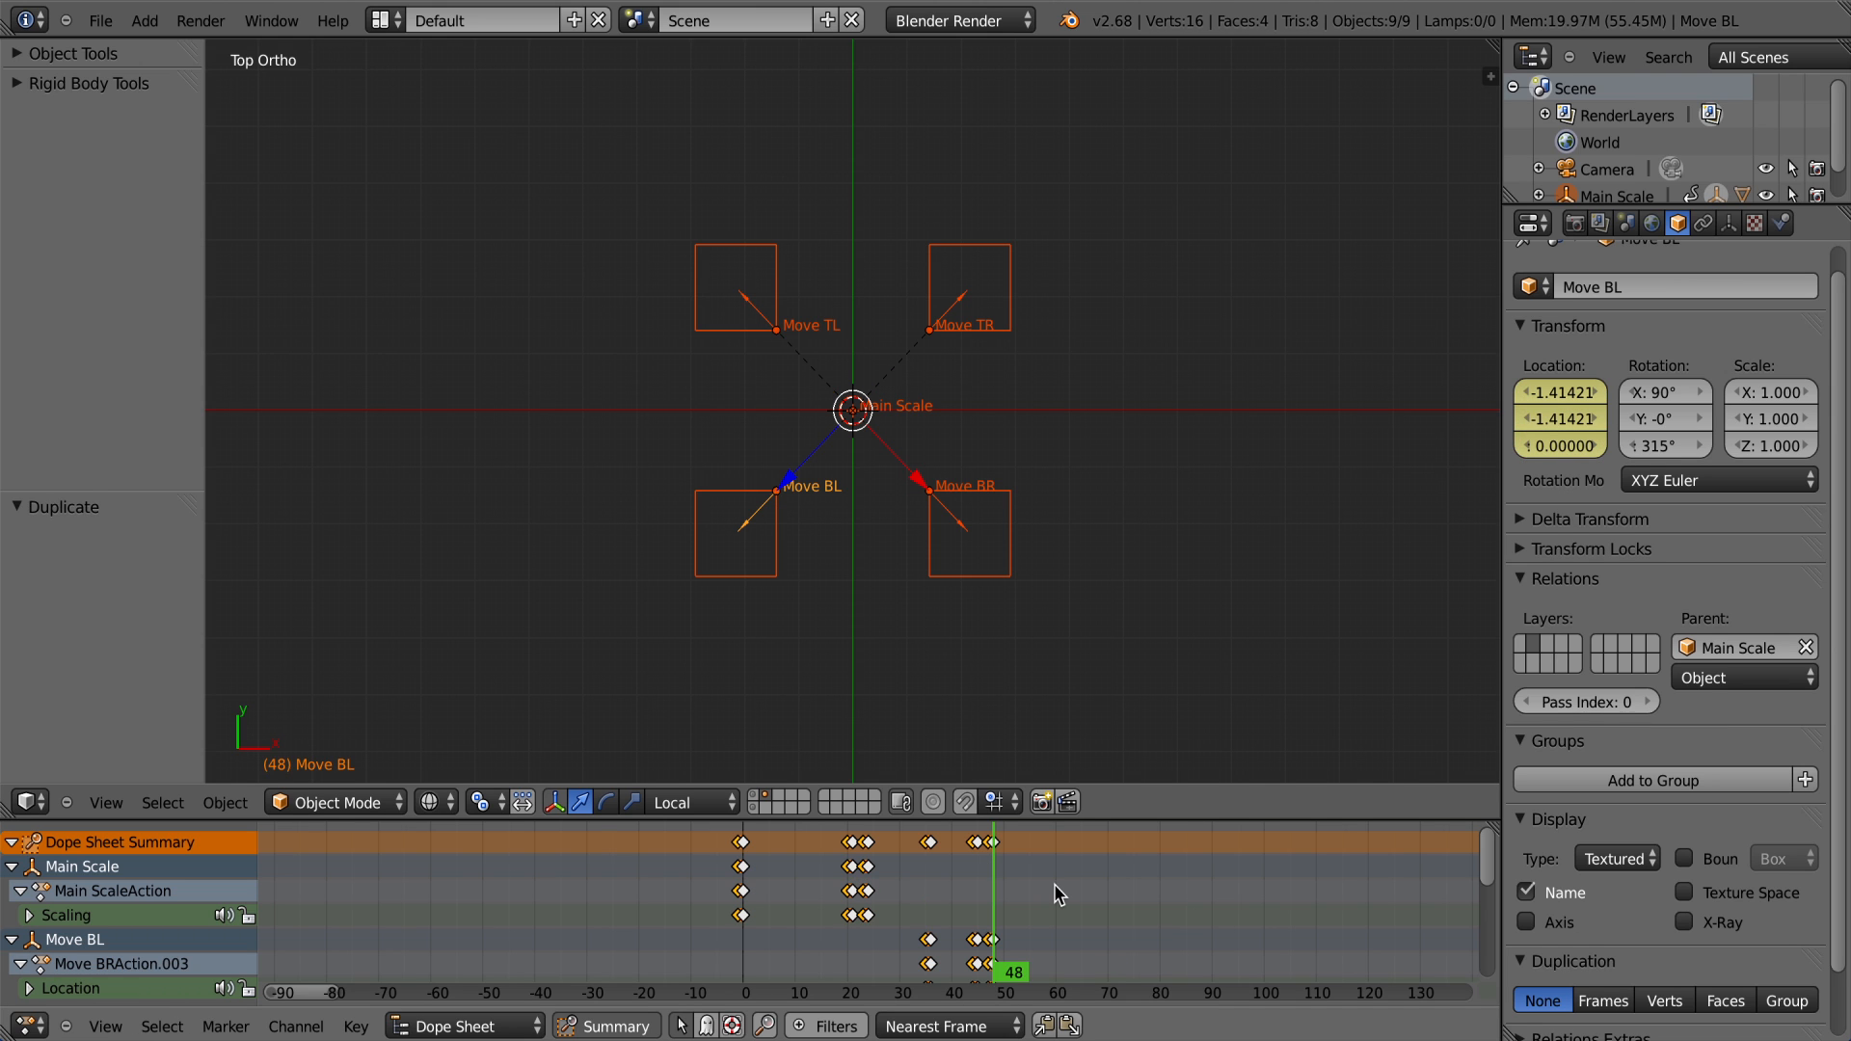
# Step: Duplicate the selected keyframes and place the copies about 100 frames after the originals
pyautogui.hotkey('shift', 'd')
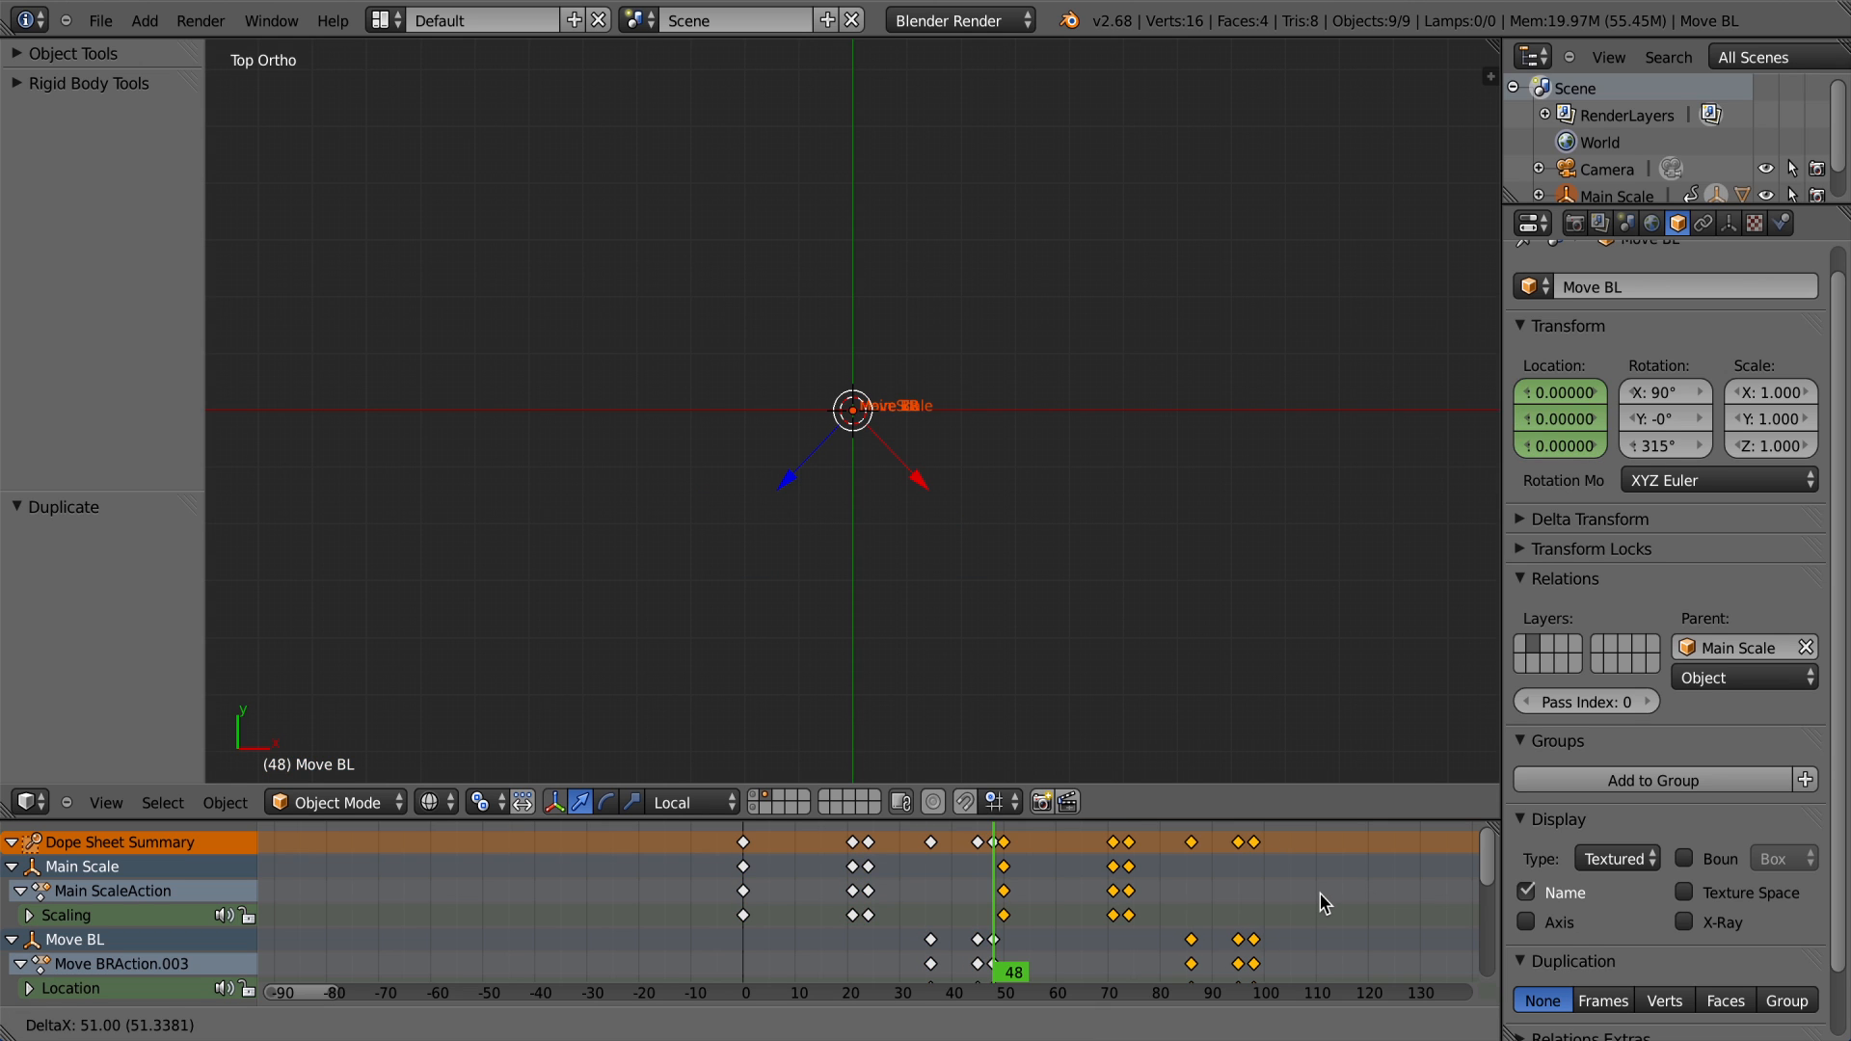
pyautogui.click(1350, 889)
pyautogui.write('s')
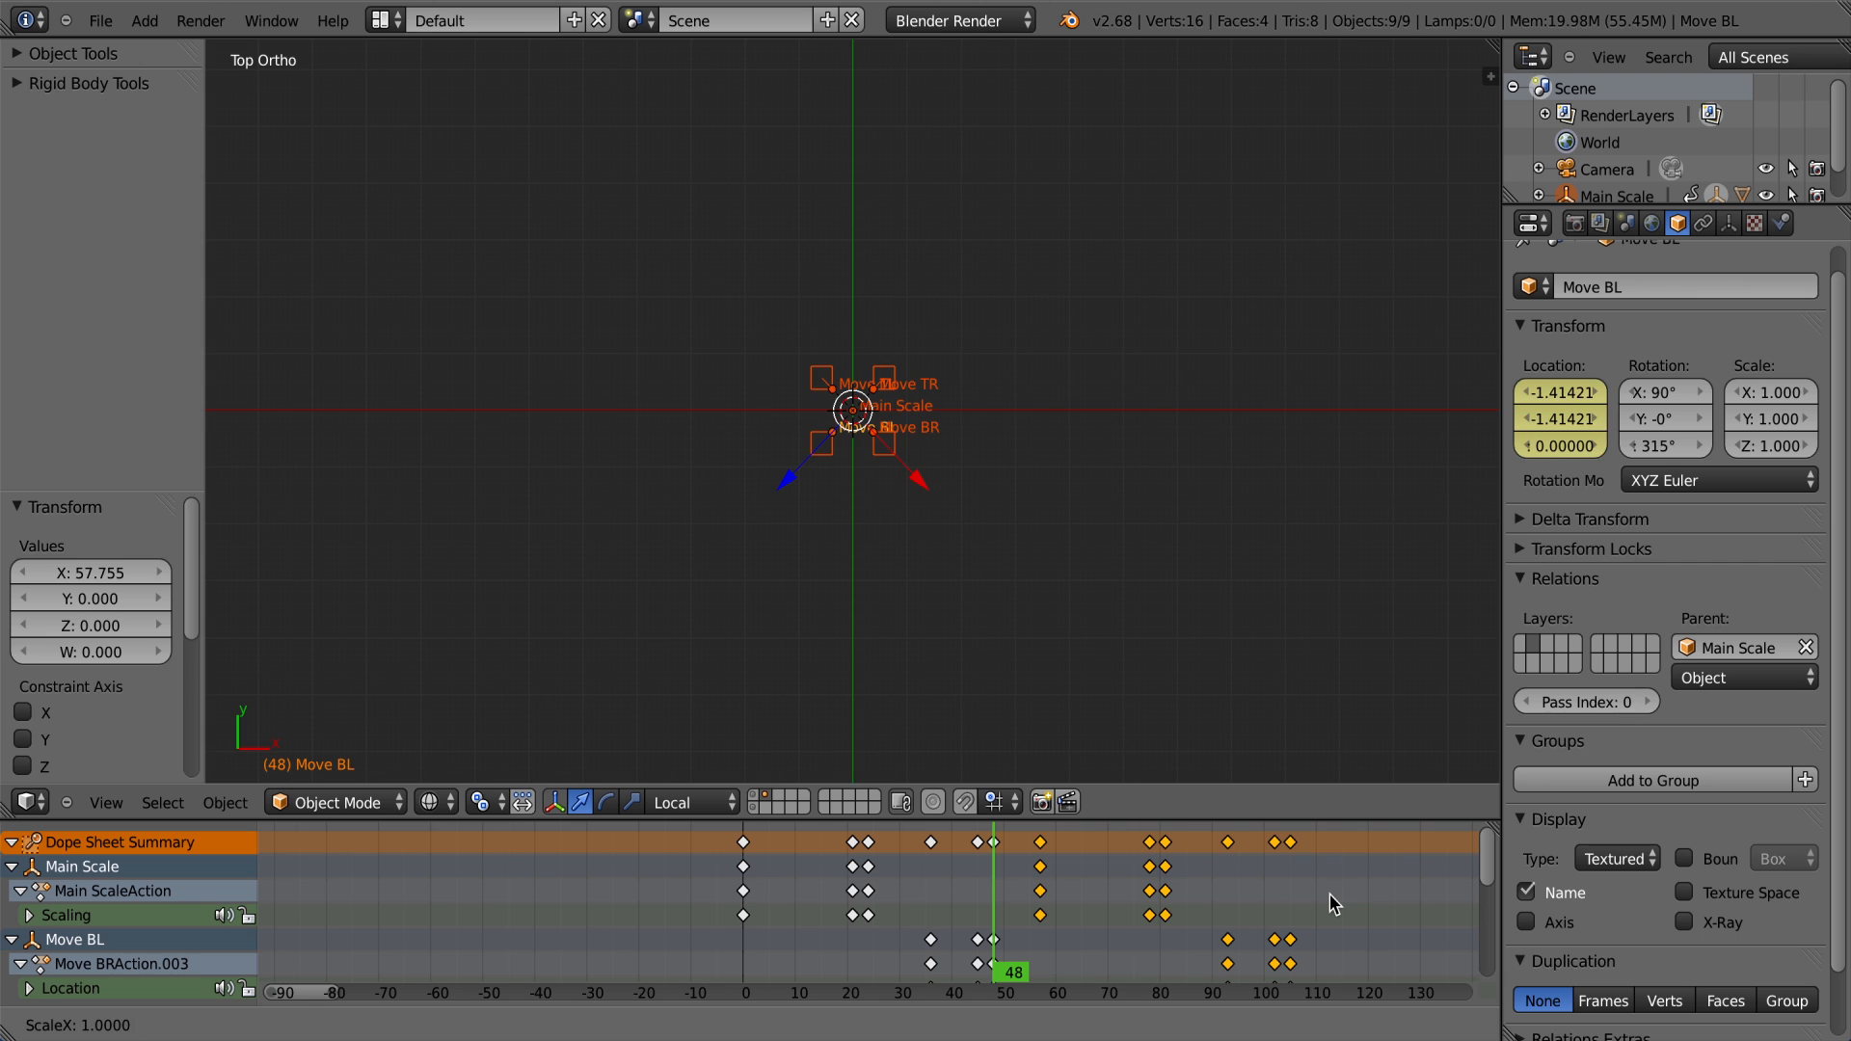
pyautogui.write('-1')
pyautogui.press('Return')
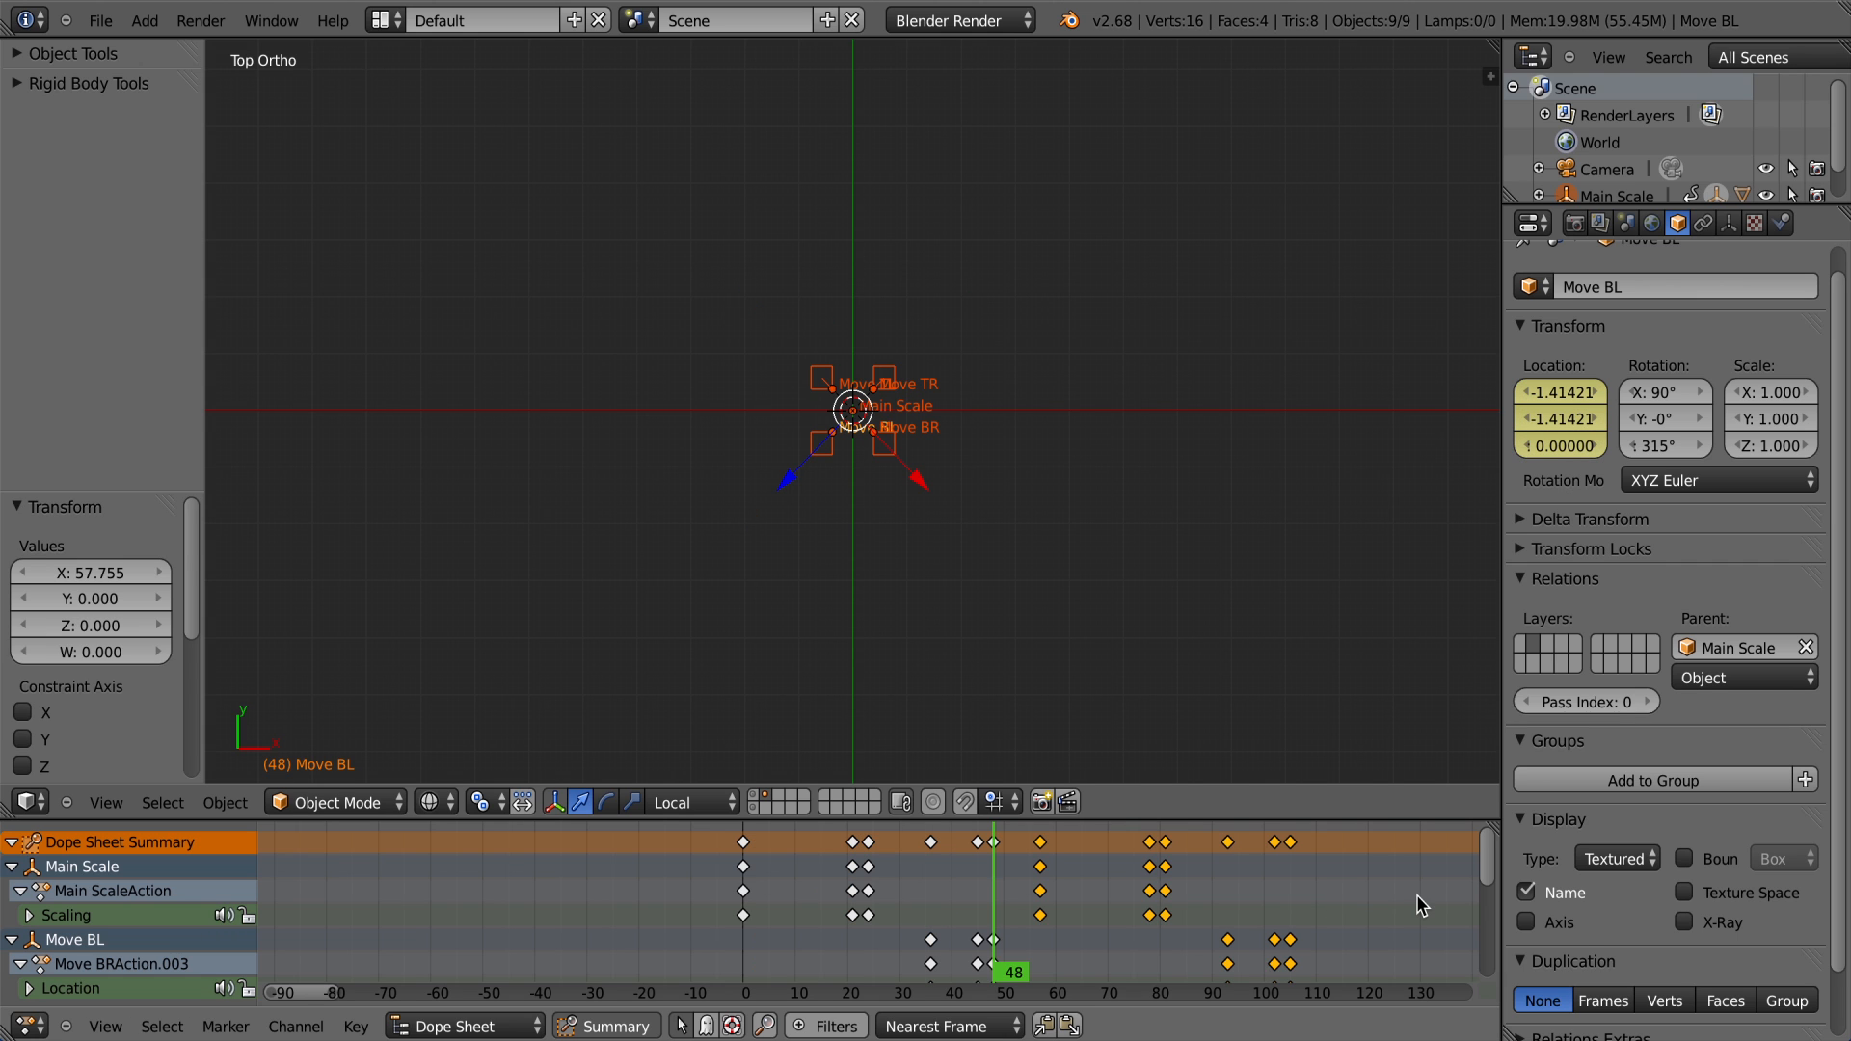
pyautogui.press('g')
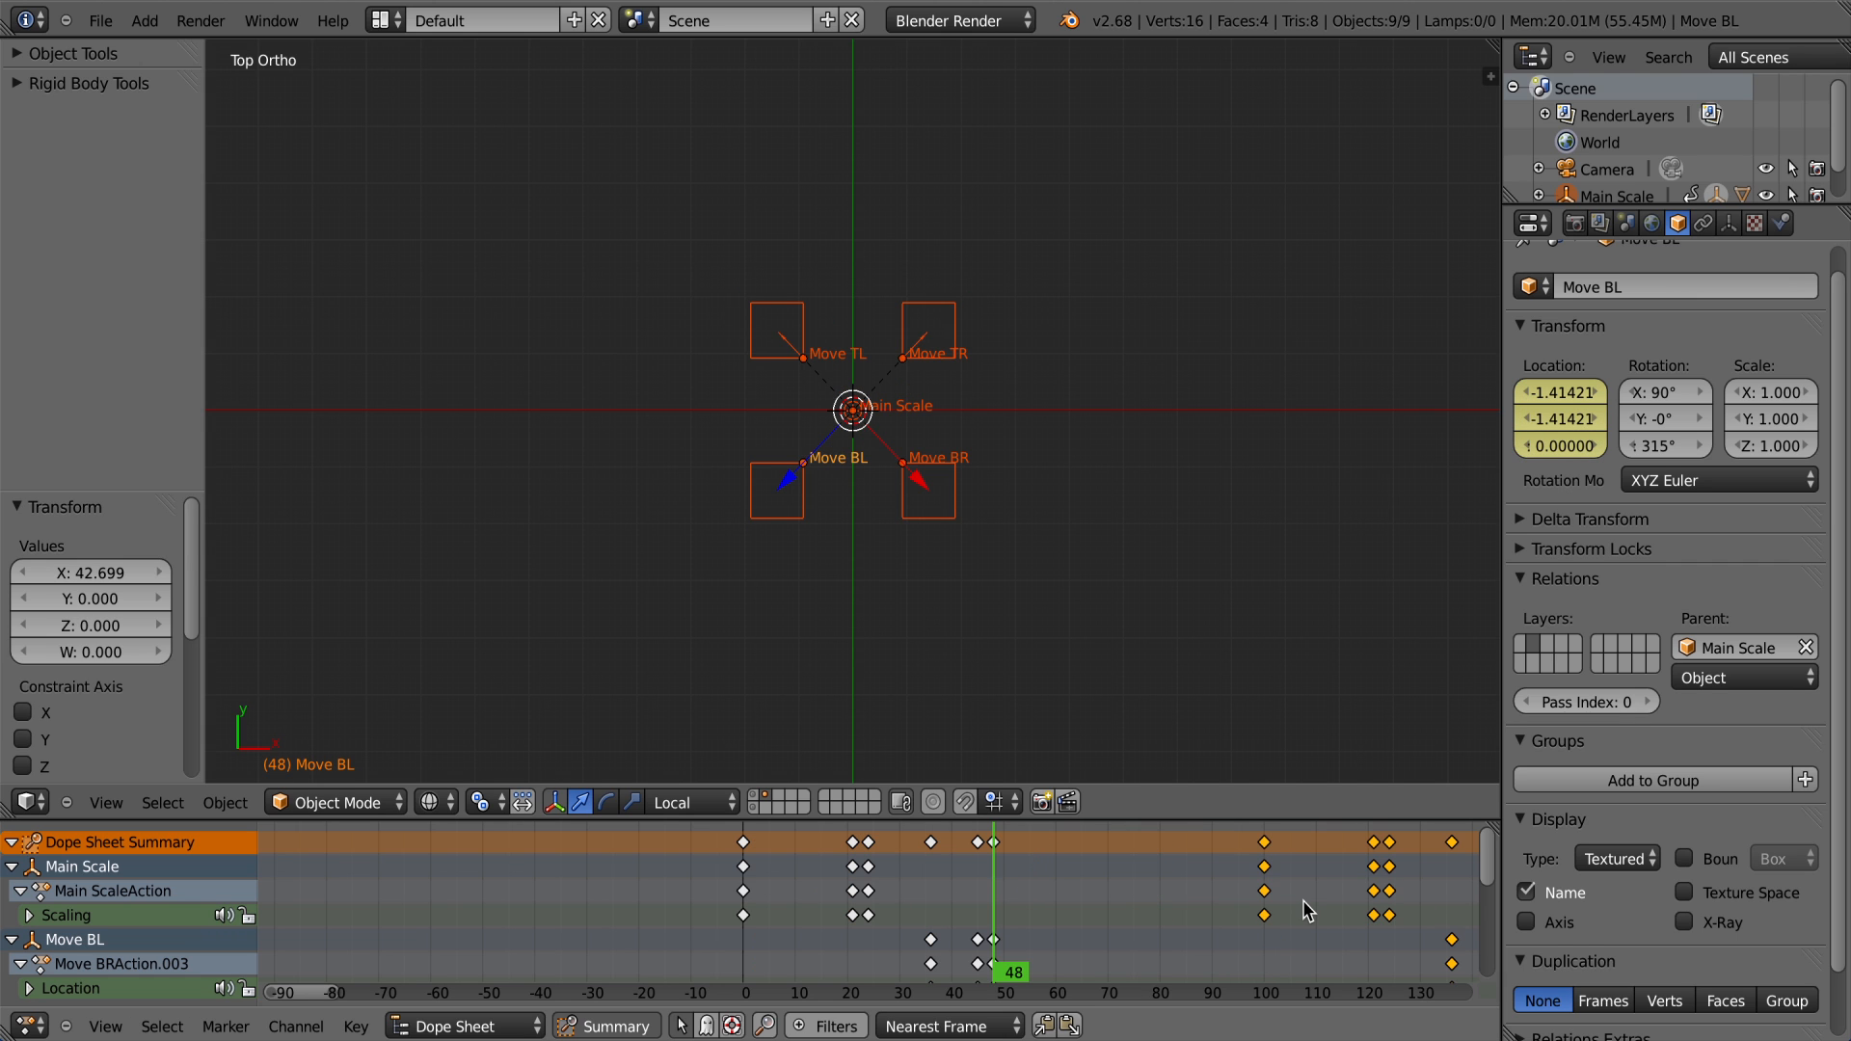
pyautogui.scroll(-4, 1304, 901)
pyautogui.write('s')
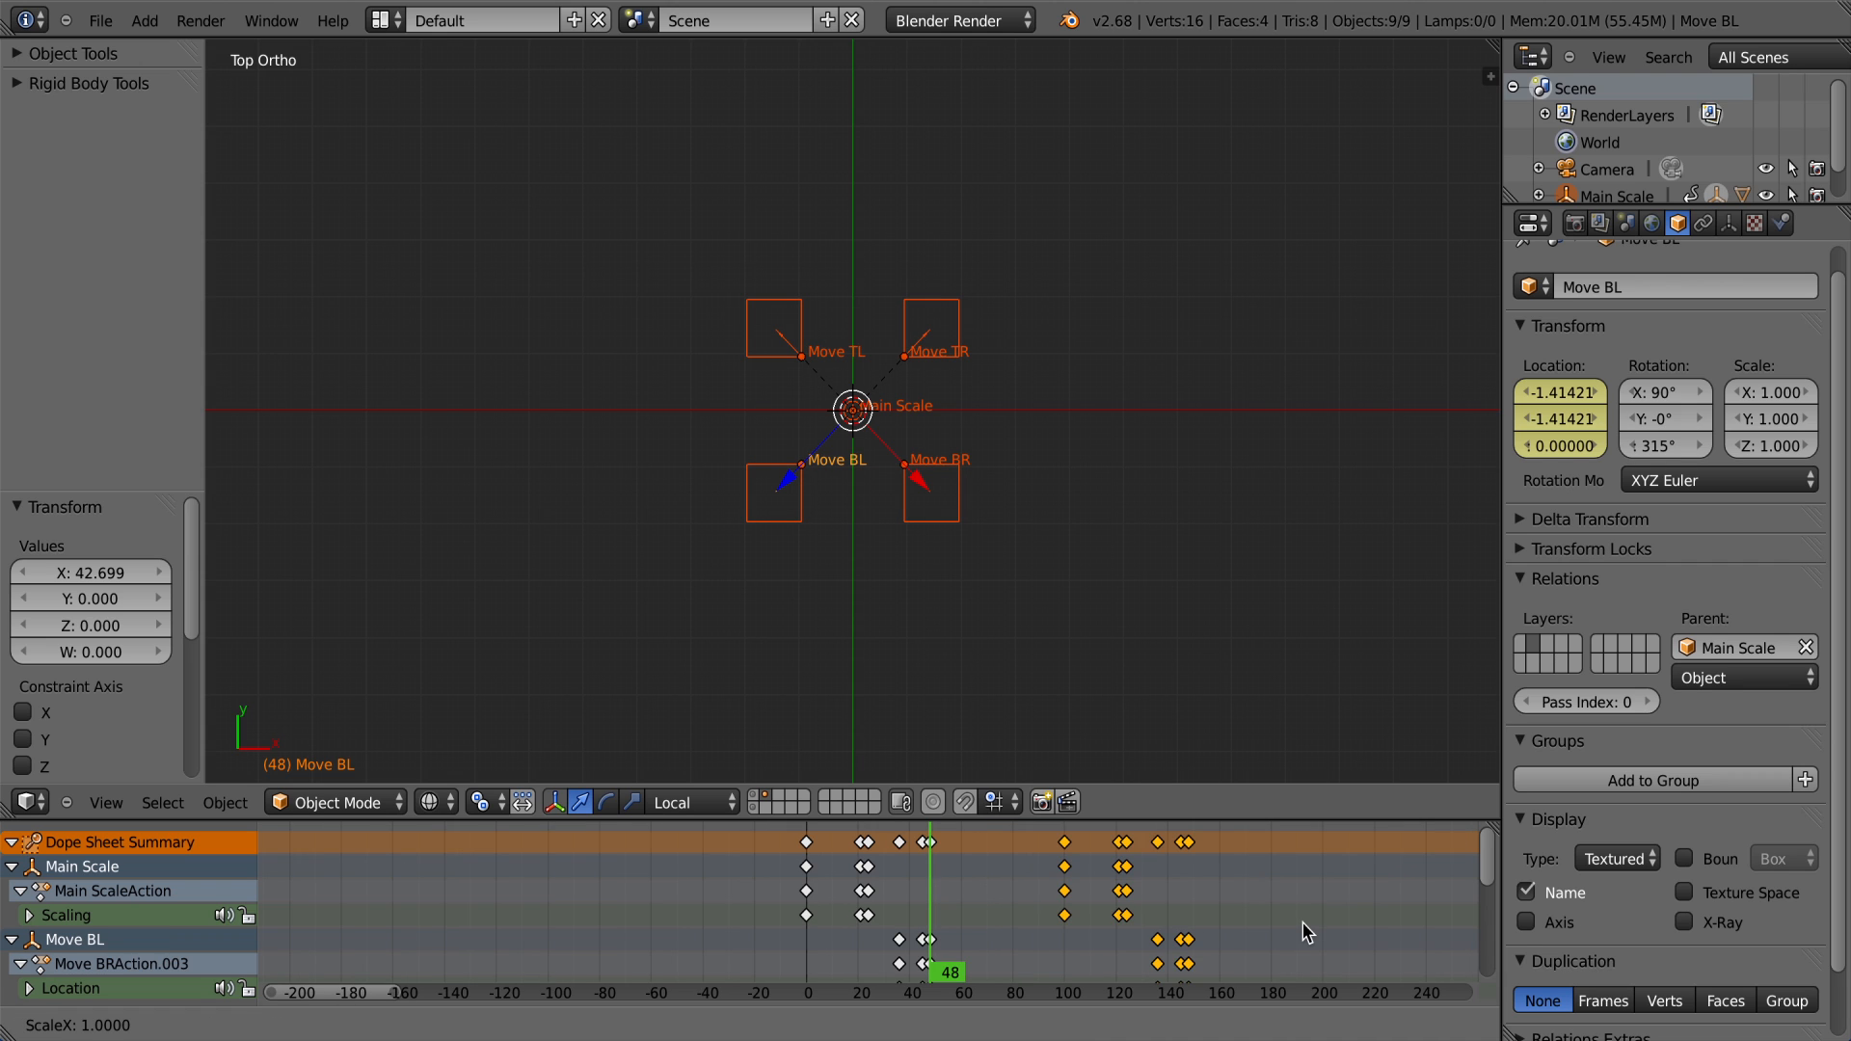
pyautogui.write('-1')
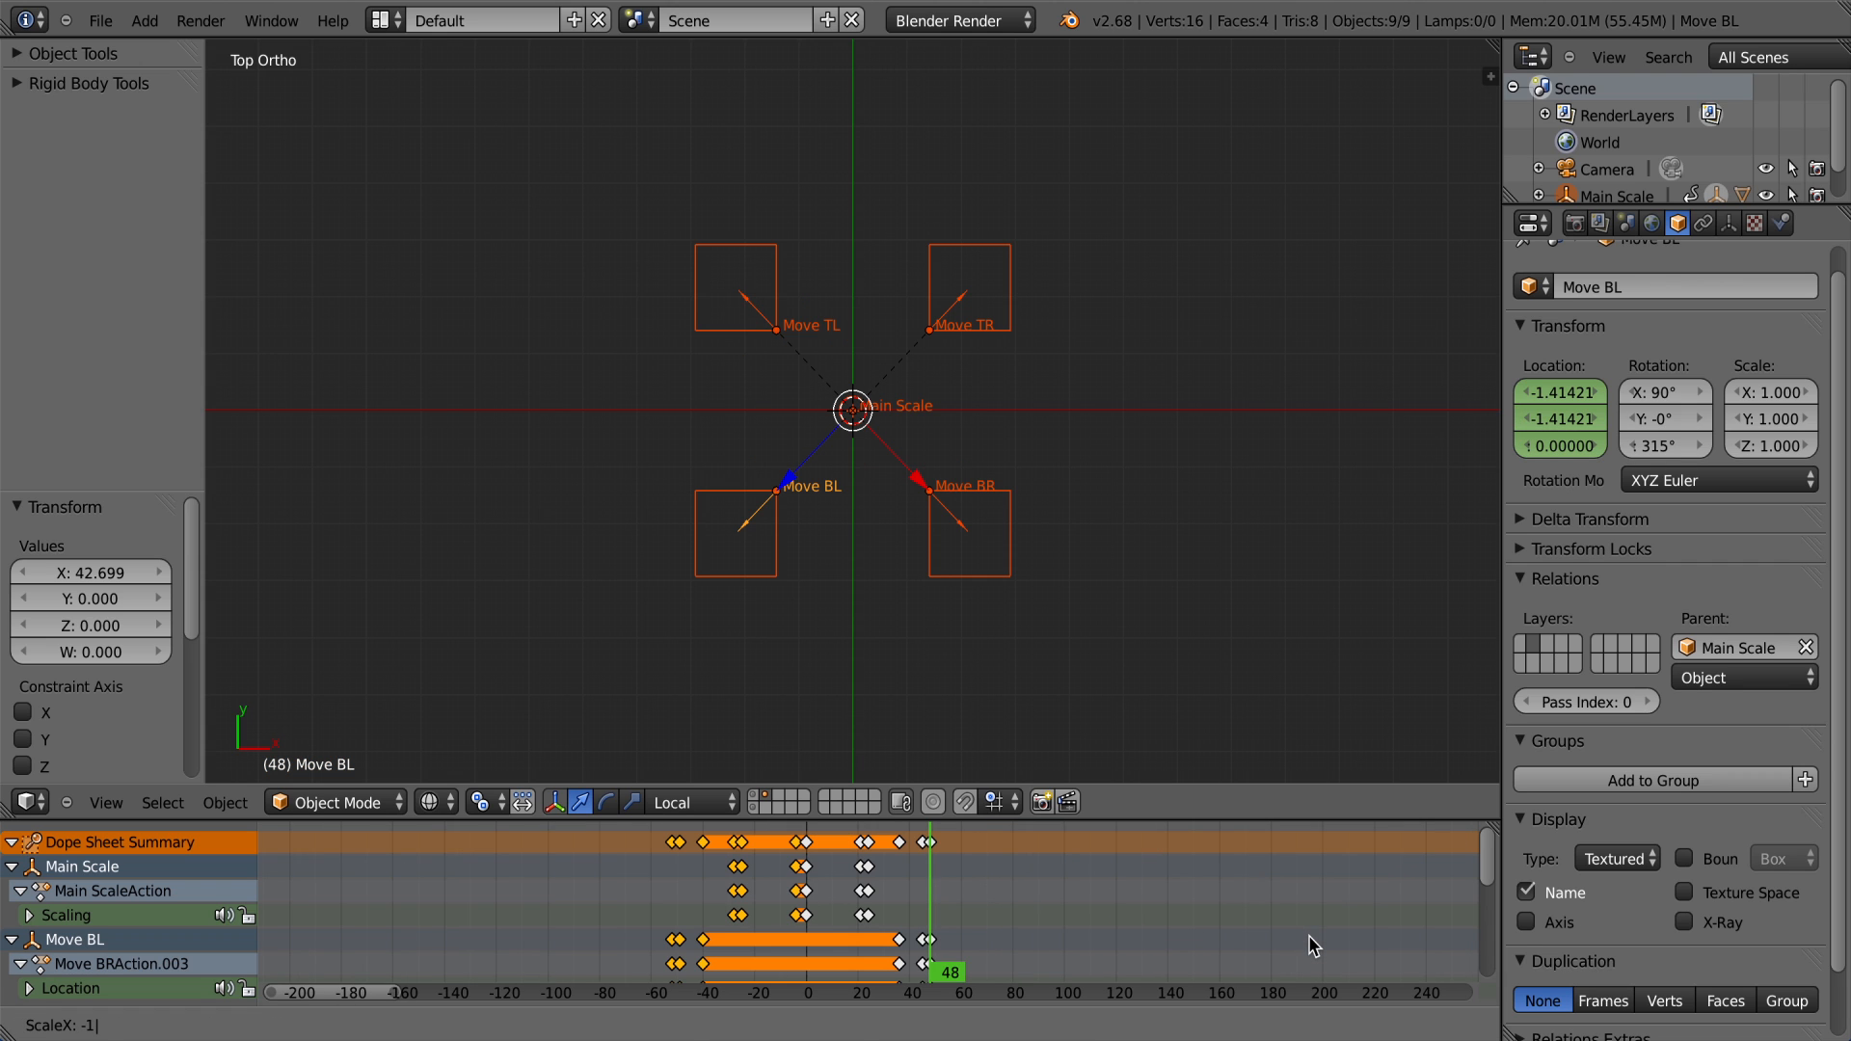
pyautogui.press('Escape')
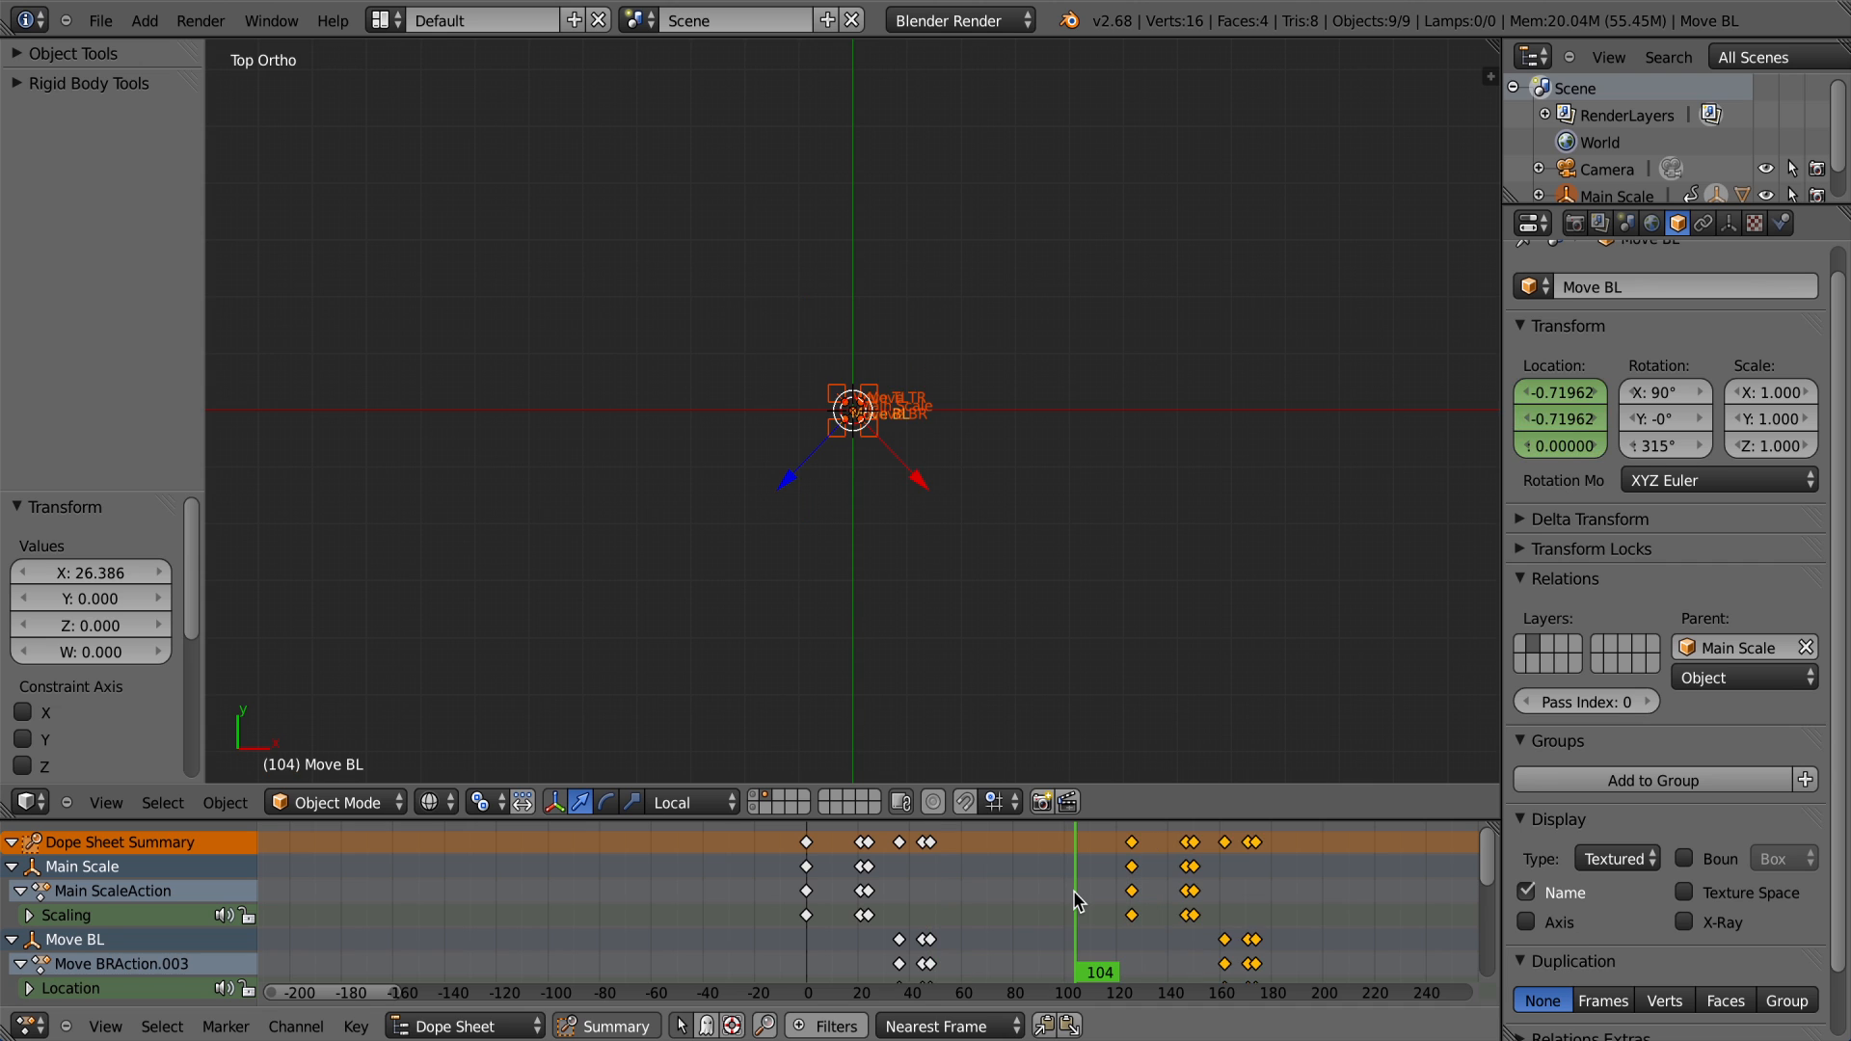
pyautogui.write('s-0')
pyautogui.write('1')
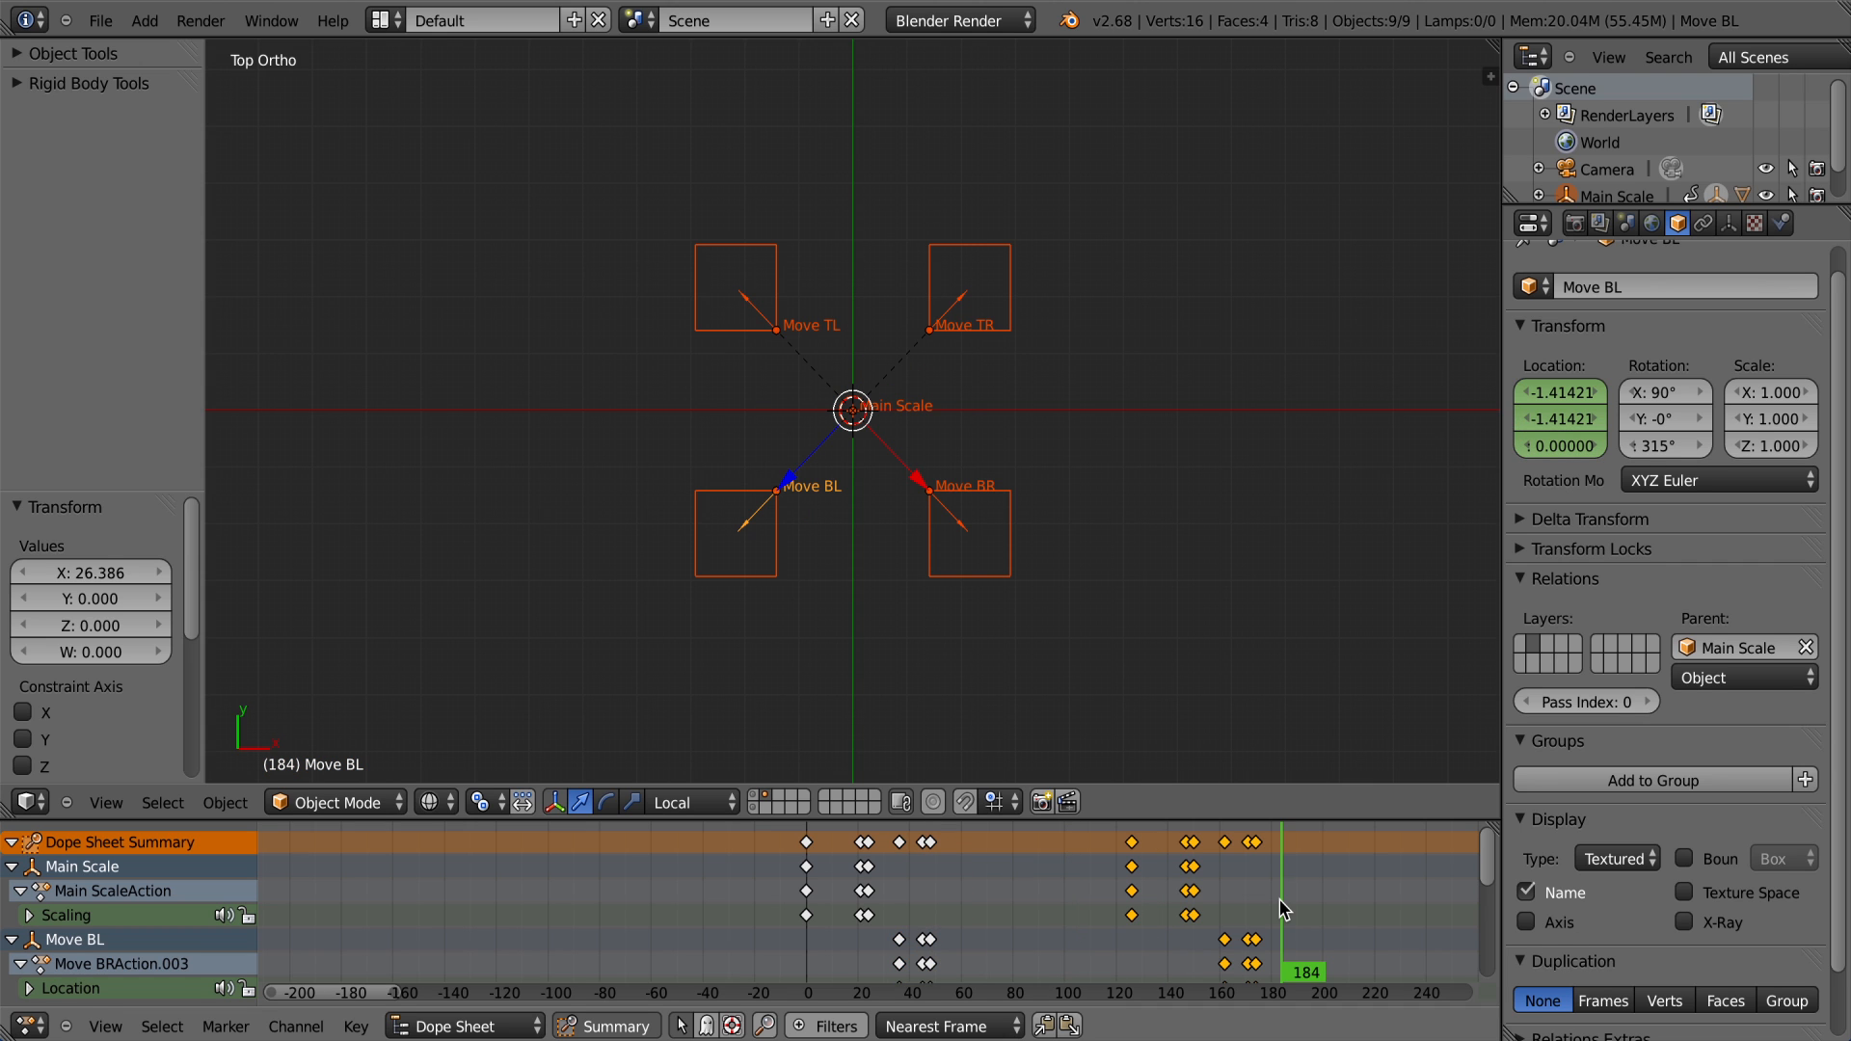
# Step: Mirror the copied keyframes in time around frame 158 using a scale of -1
pyautogui.moveTo(1283, 909); pyautogui.dragTo(1217, 918)
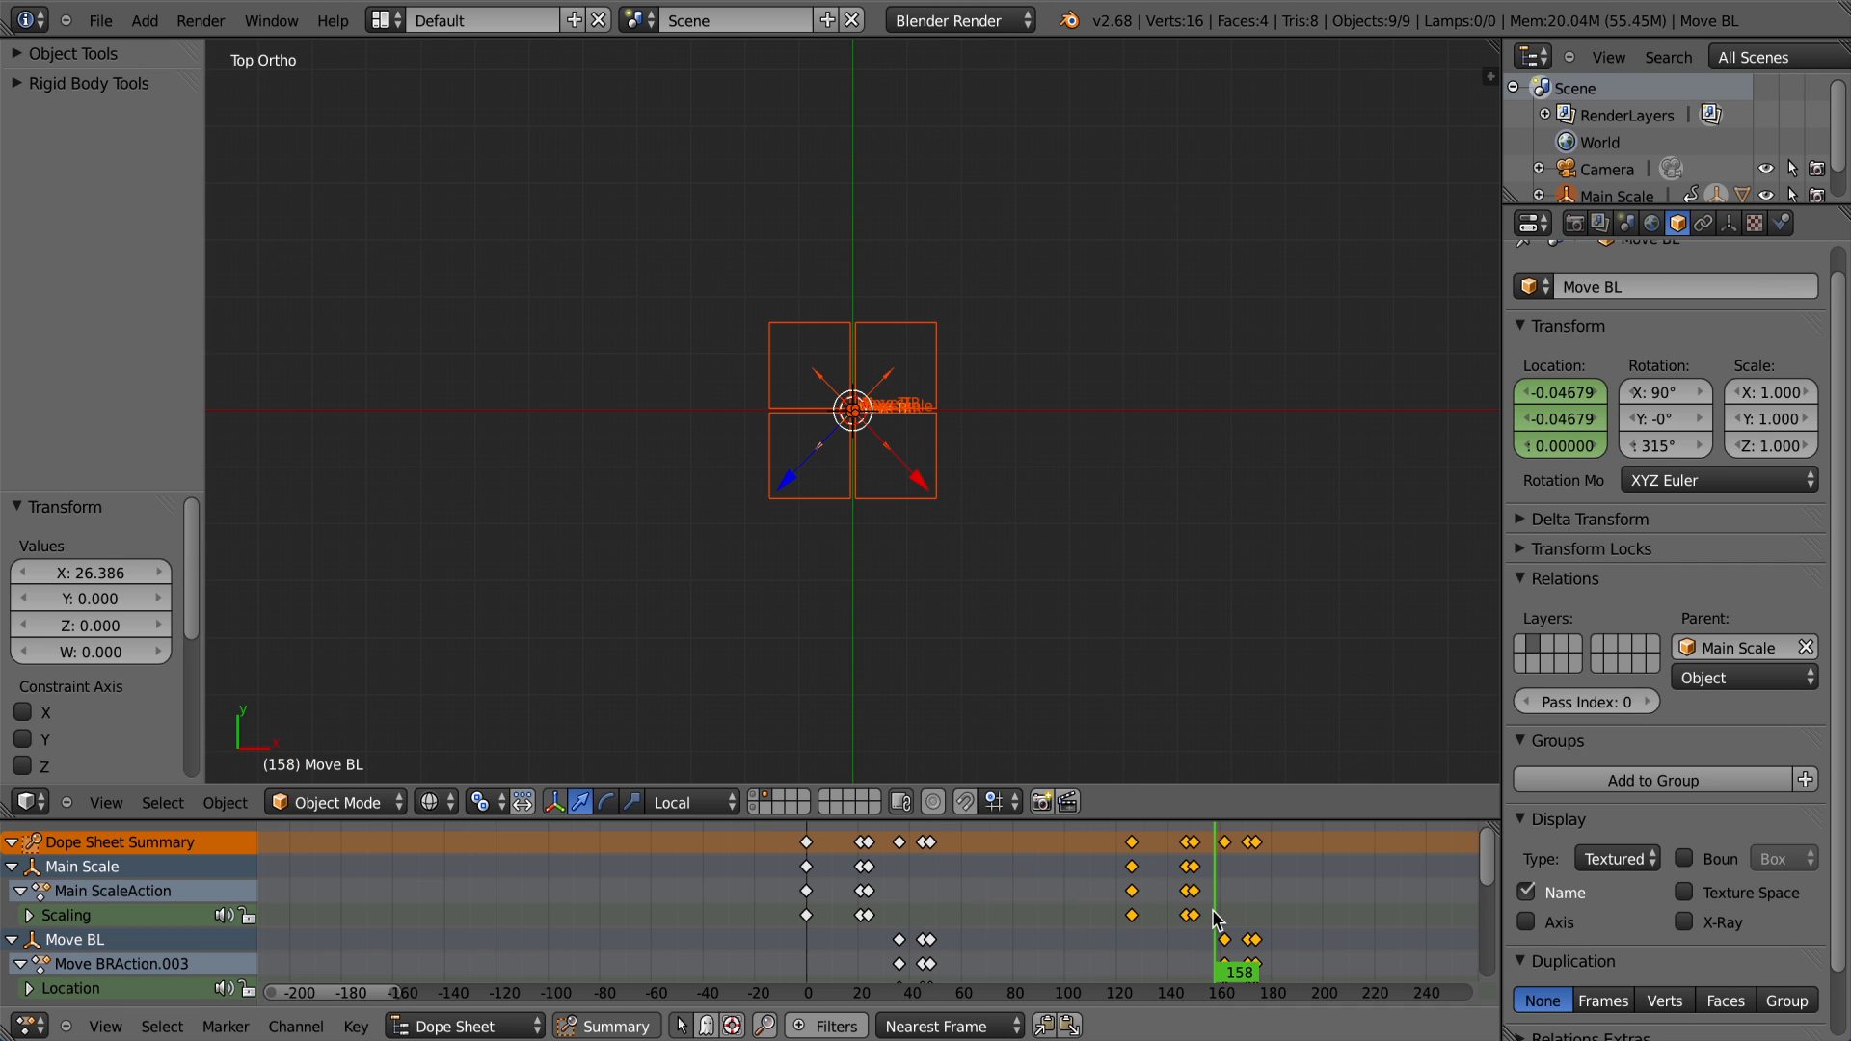
pyautogui.write('s-1')
pyautogui.press('Return')
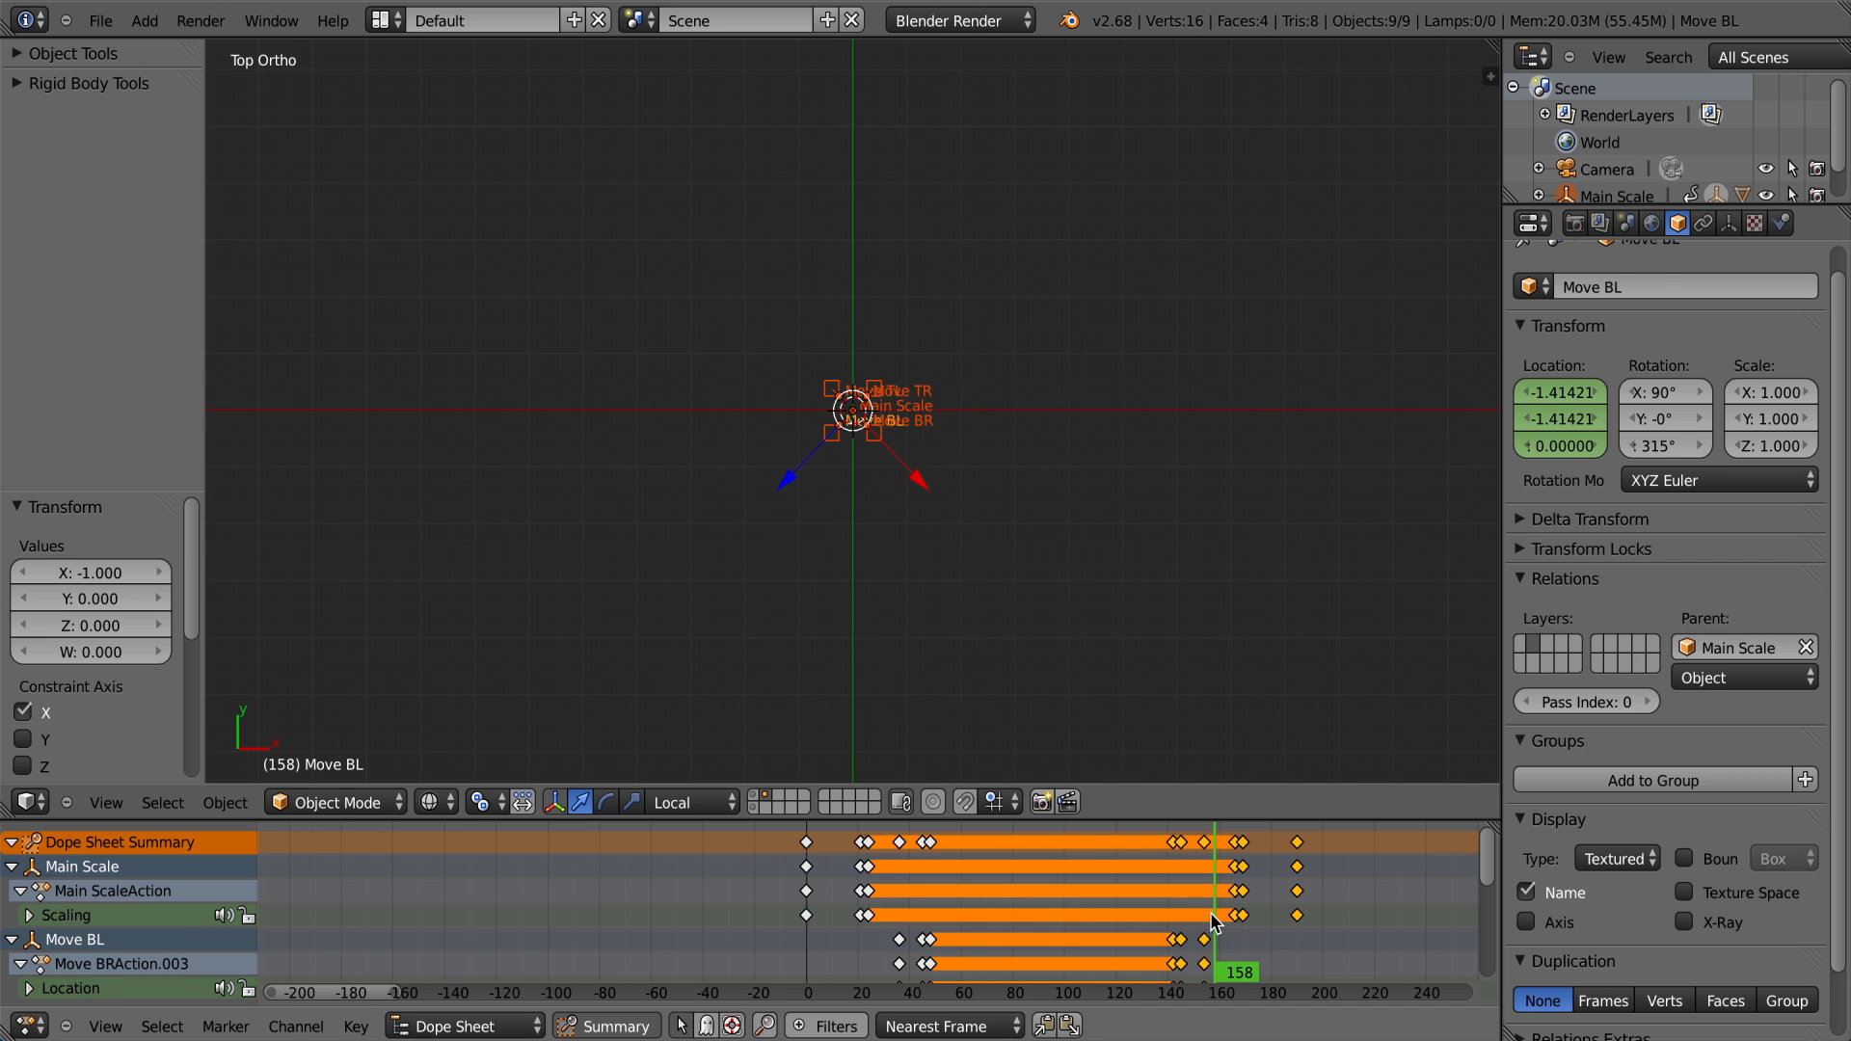
# Step: Move the mirrored keyframes about 81 frames earlier, nearer to the original keyframes
pyautogui.press('g')
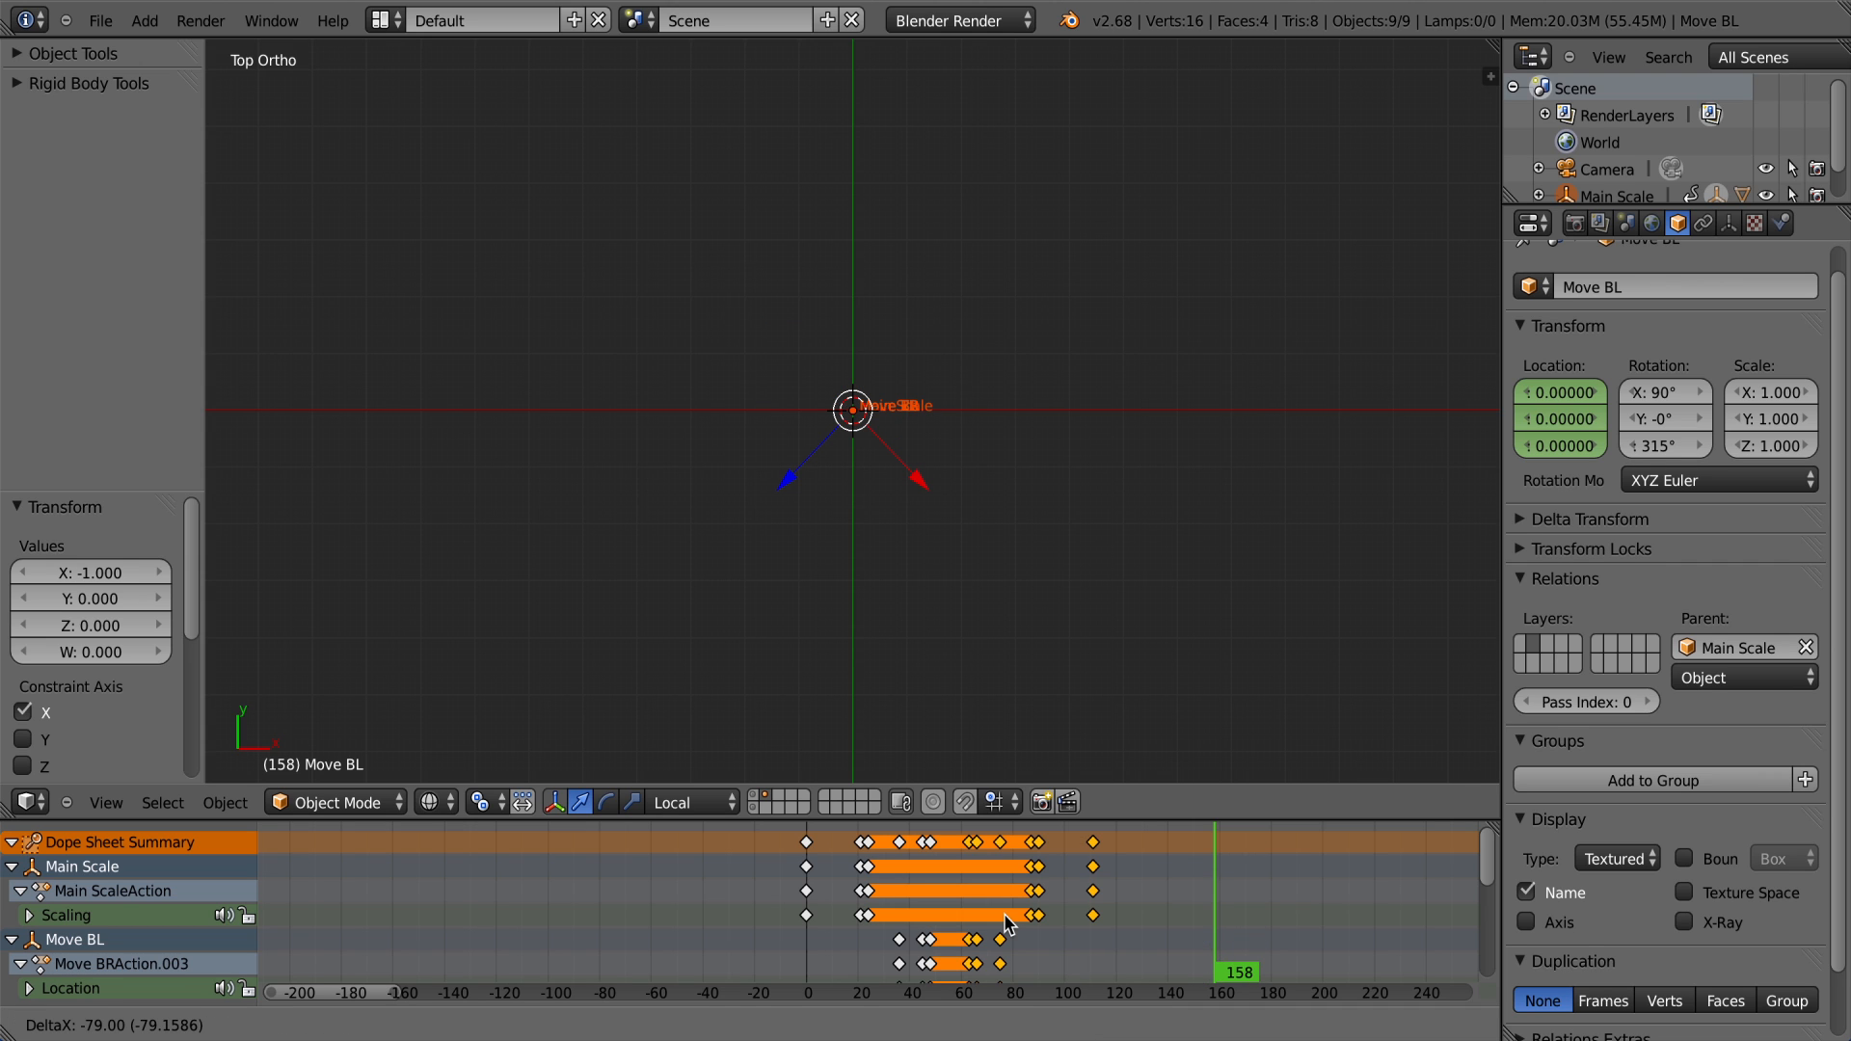
pyautogui.click(984, 922)
pyautogui.scroll(-2, 984, 921)
pyautogui.scroll(4, 1055, 912)
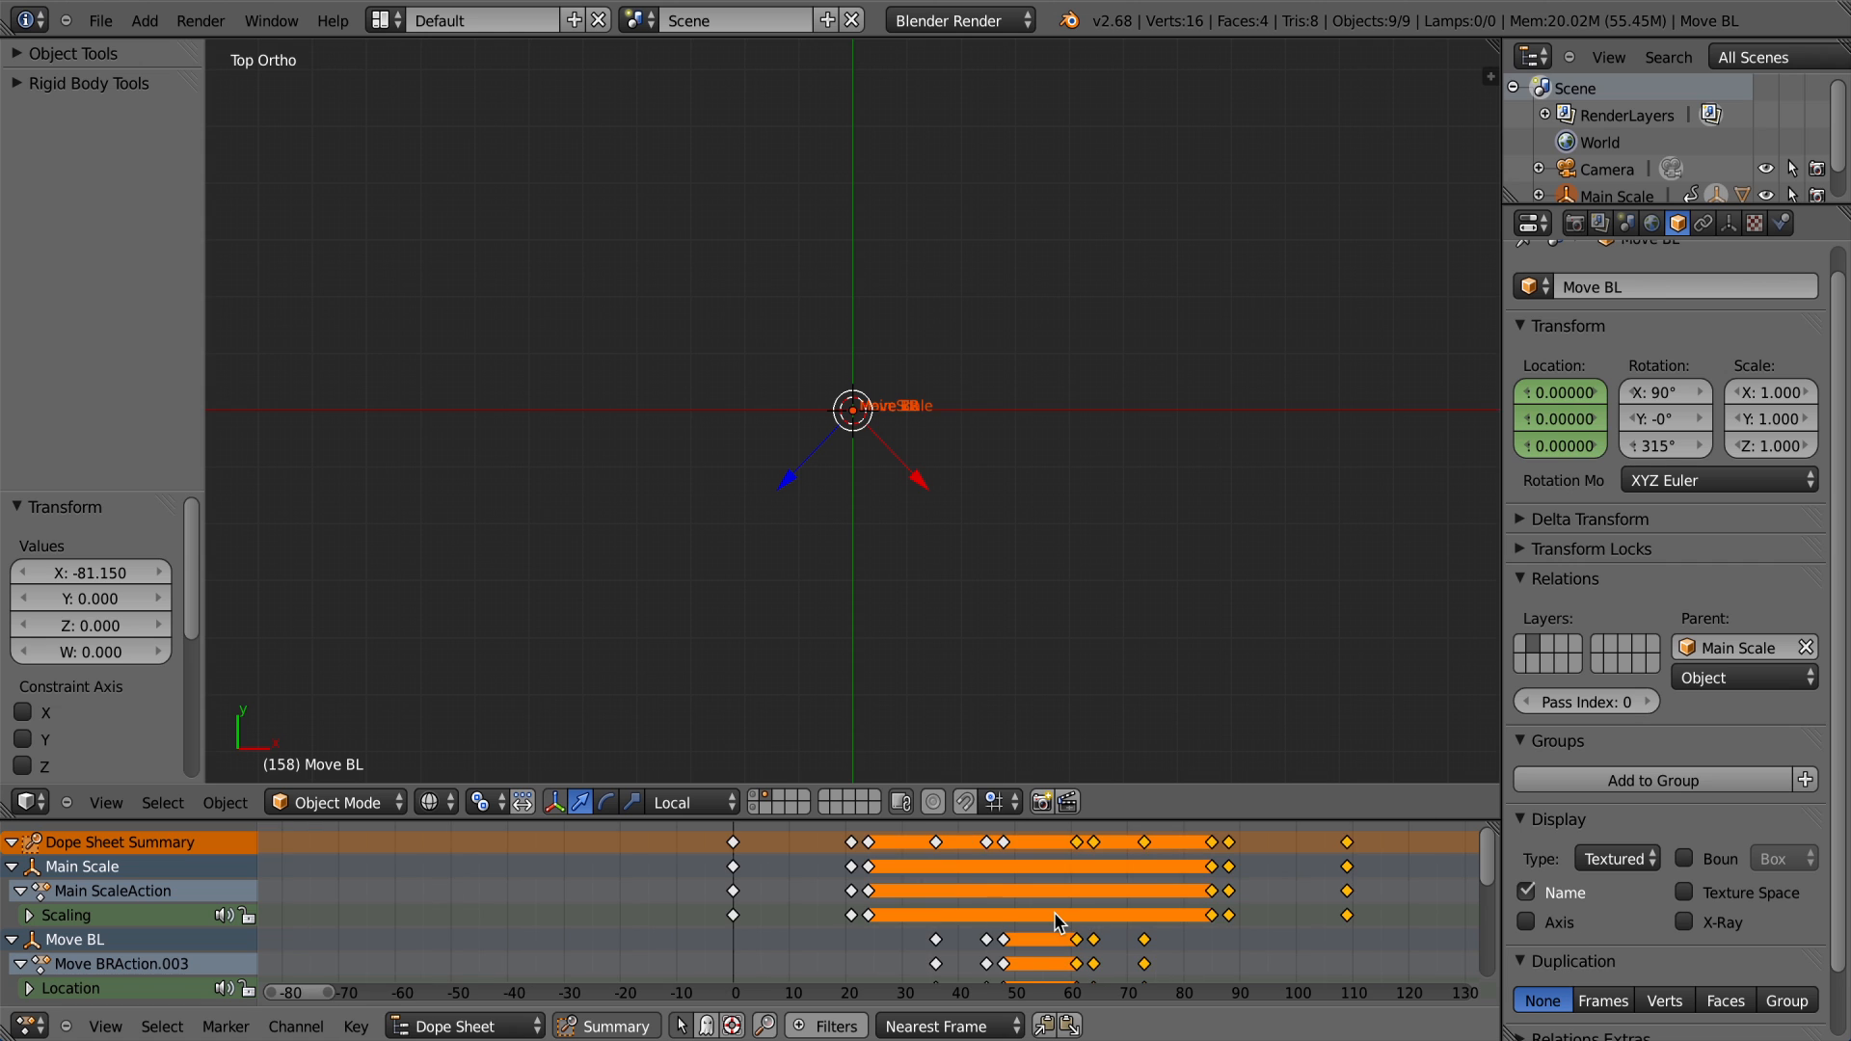
# Step: Set the current frame to 48 and shift the mirrored keyframes about 12 frames earlier so they start just after it
pyautogui.click(1003, 903)
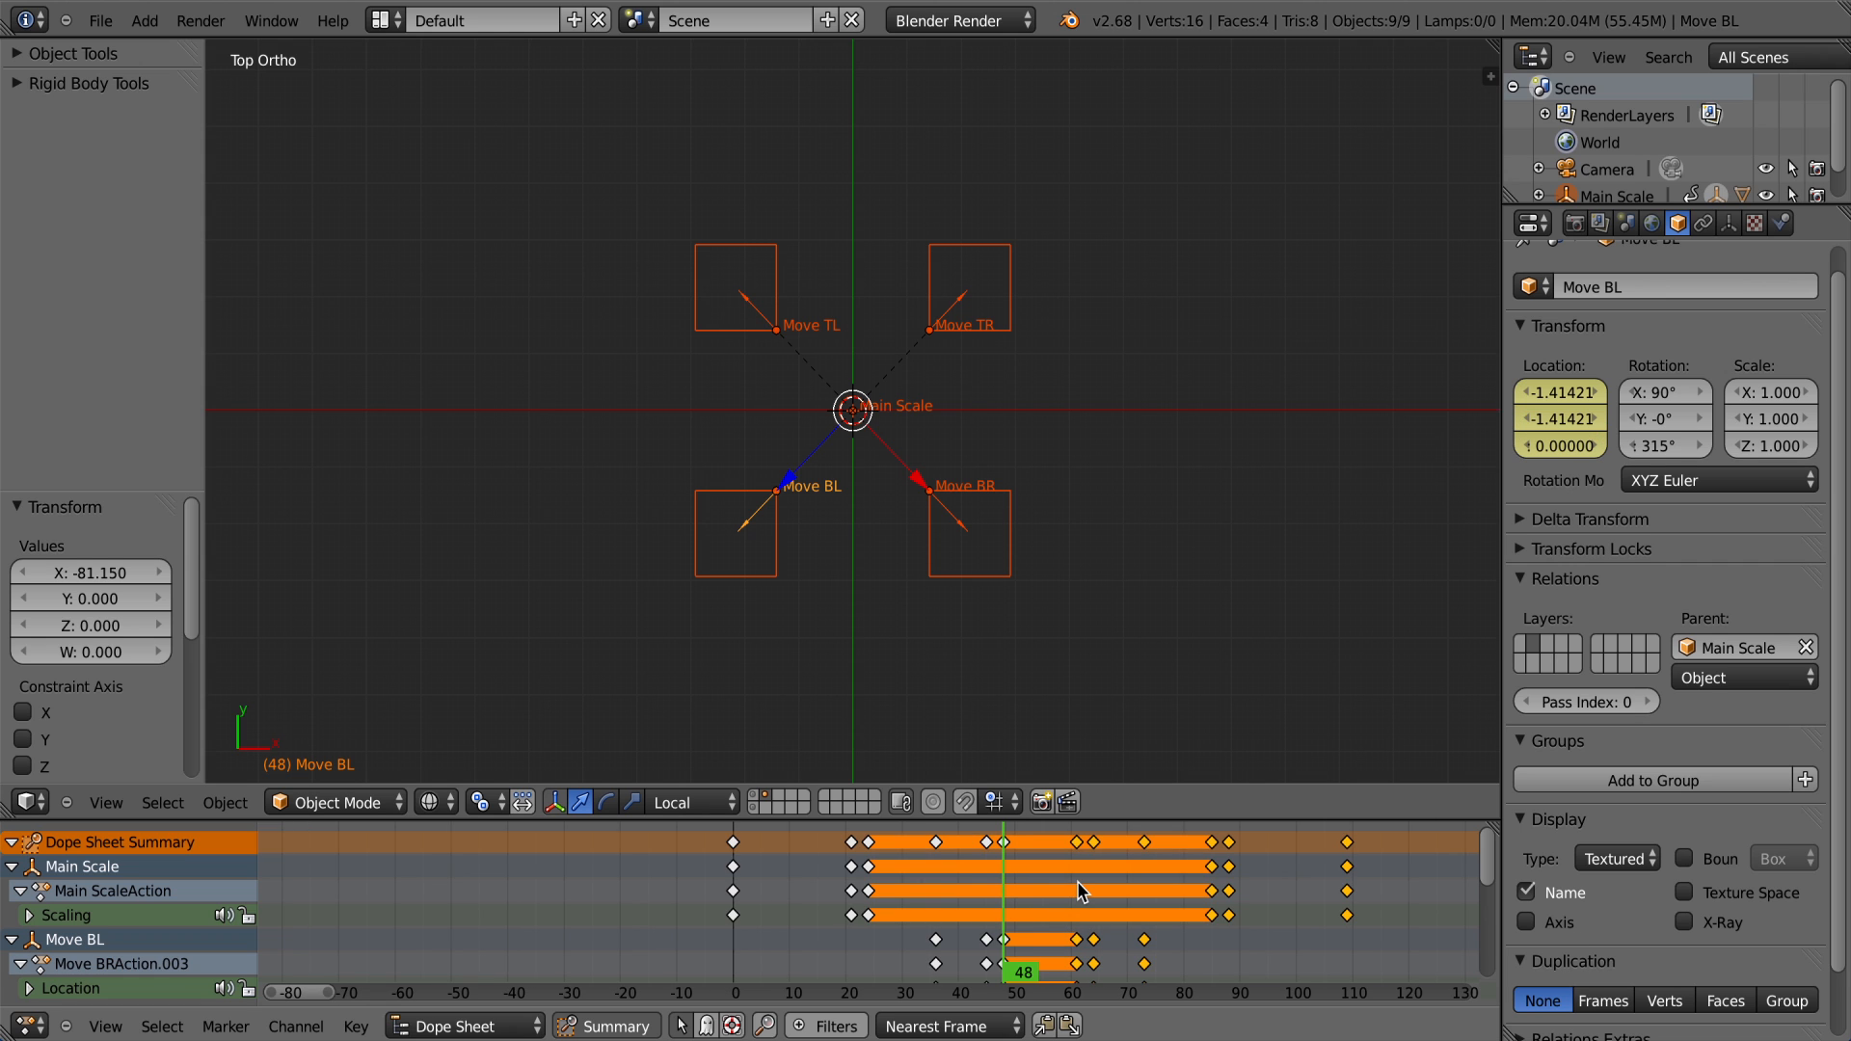
pyautogui.press('g')
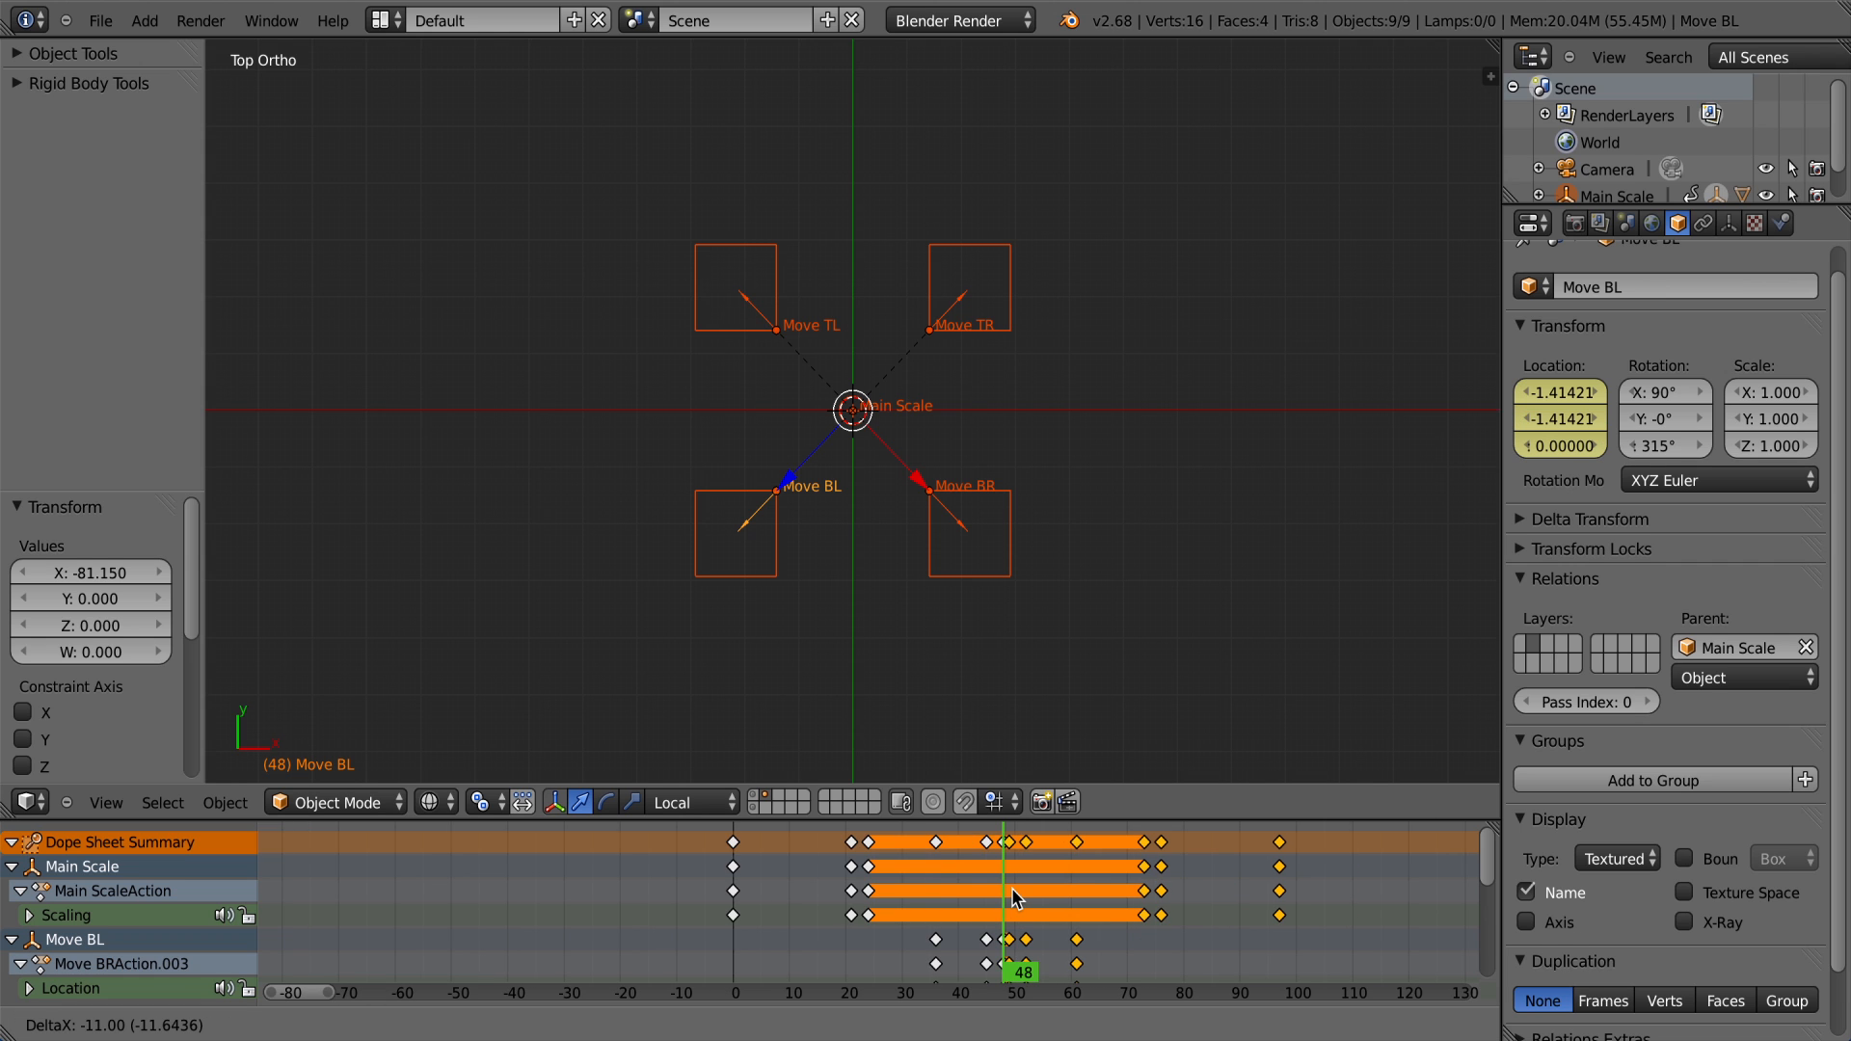
pyautogui.click(1010, 888)
pyautogui.scroll(-1, 1005, 900)
pyautogui.scroll(-1, 1005, 900)
pyautogui.click(968, 903)
pyautogui.moveTo(943, 914)
pyautogui.mouseDown()
pyautogui.moveTo(1026, 928)
pyautogui.moveTo(982, 928)
pyautogui.moveTo(974, 908)
pyautogui.mouseUp()
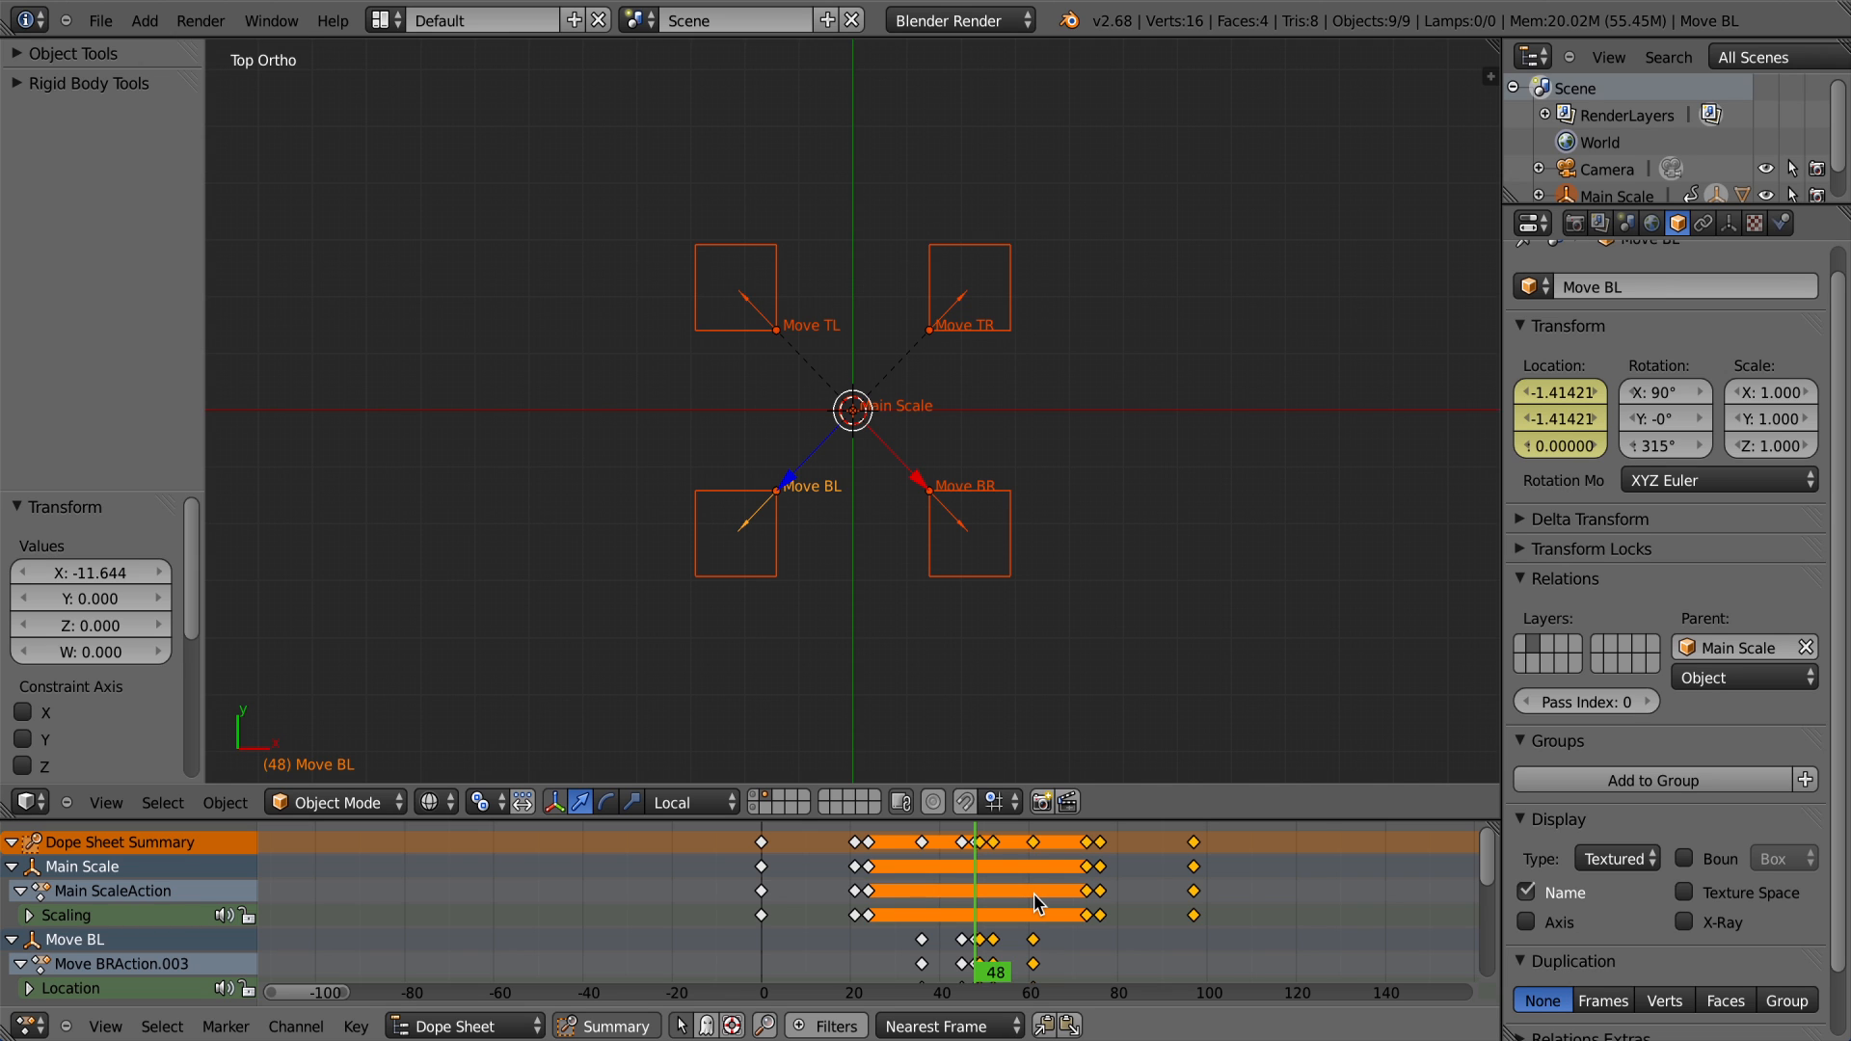
# Step: Move the mirrored keyframes 47 frames later to leave a pause after the original keyframes
pyautogui.press('g')
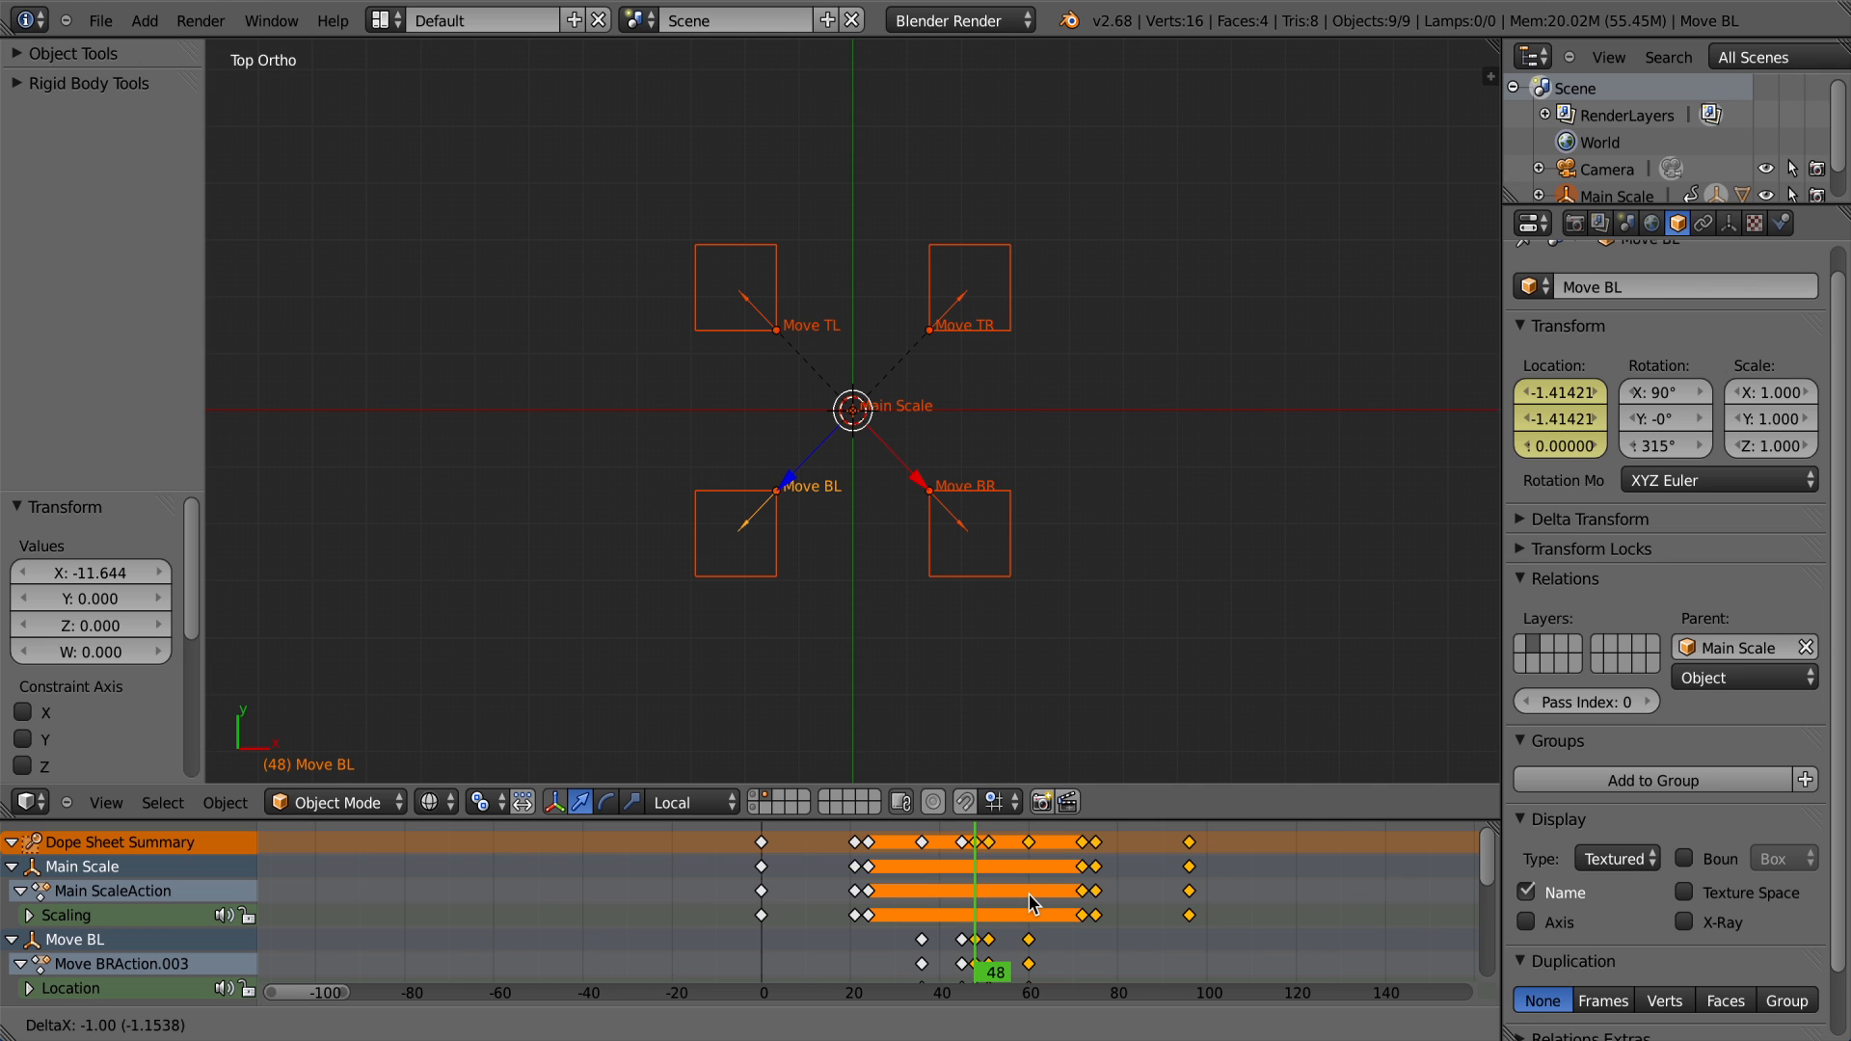
pyautogui.write('4')
pyautogui.write('8')
pyautogui.press('Return')
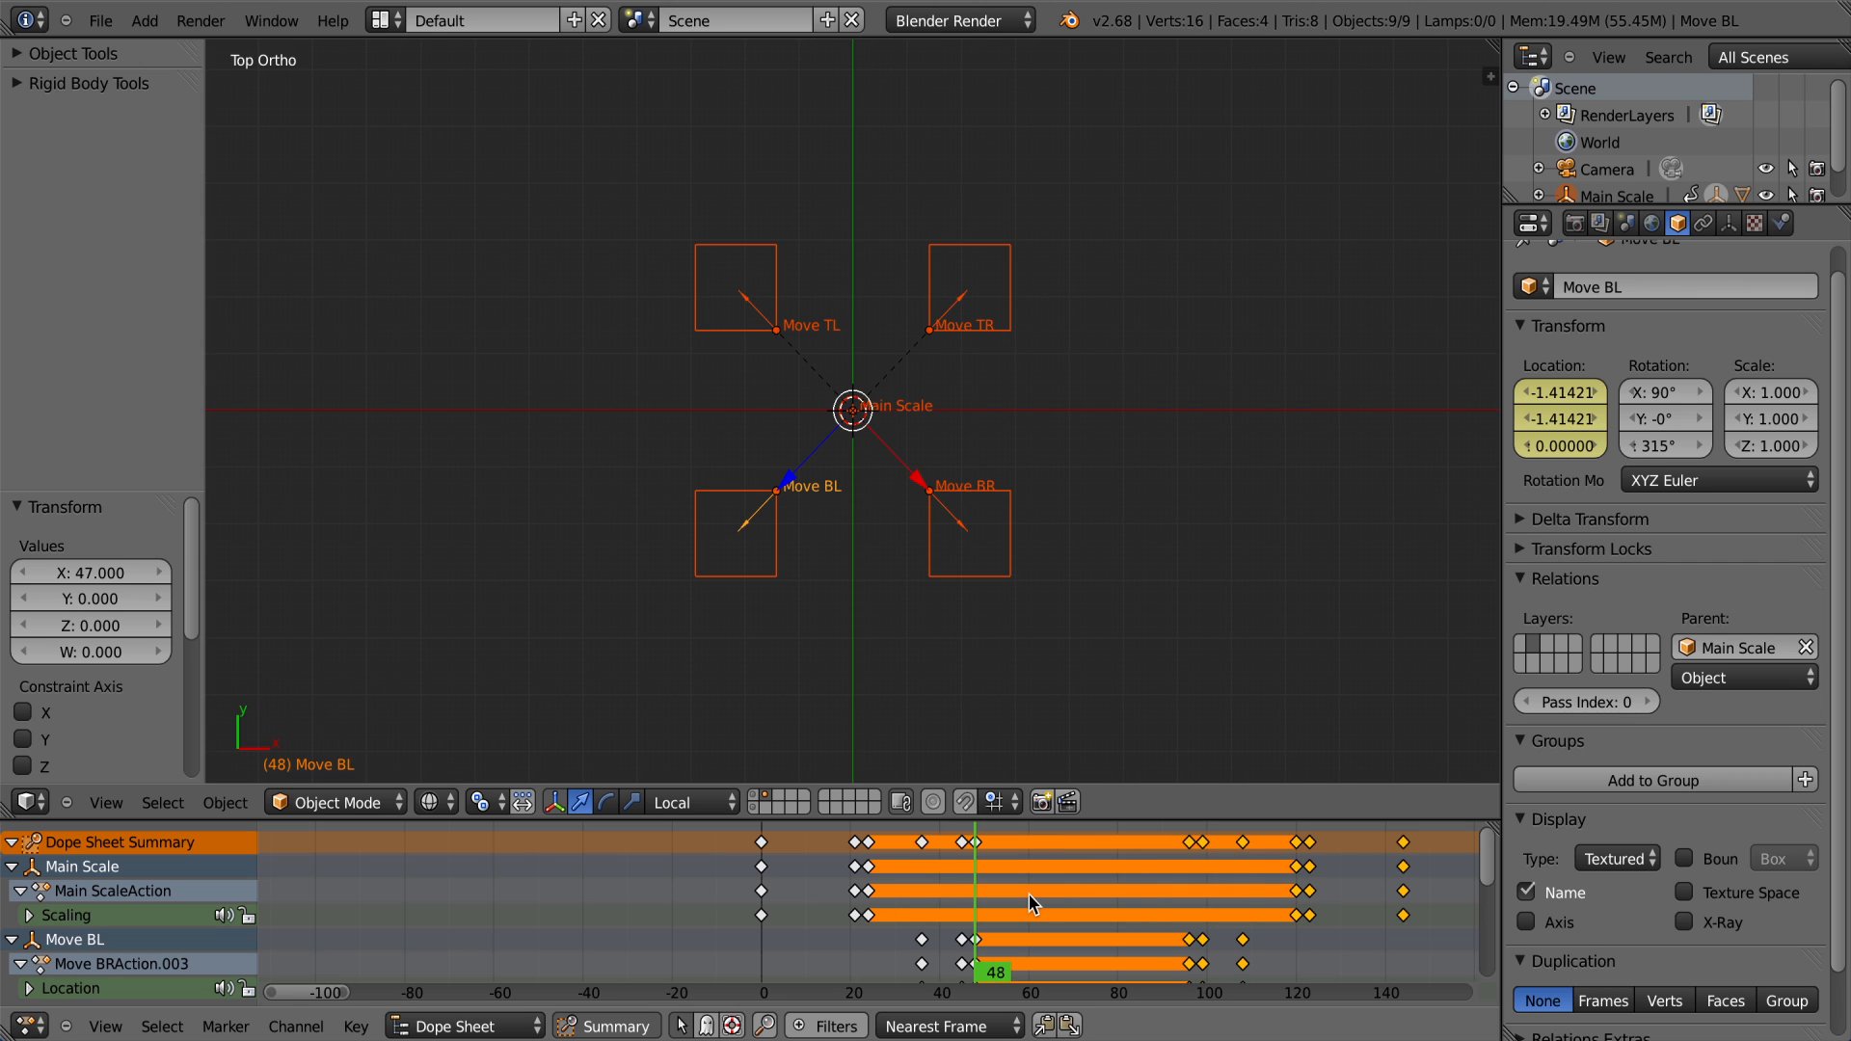
# Step: Return to frame 0 and play the animation with the mirrored keyframes
pyautogui.moveTo(958, 897); pyautogui.dragTo(884, 898)
pyautogui.hotkey('shift', 'Left')
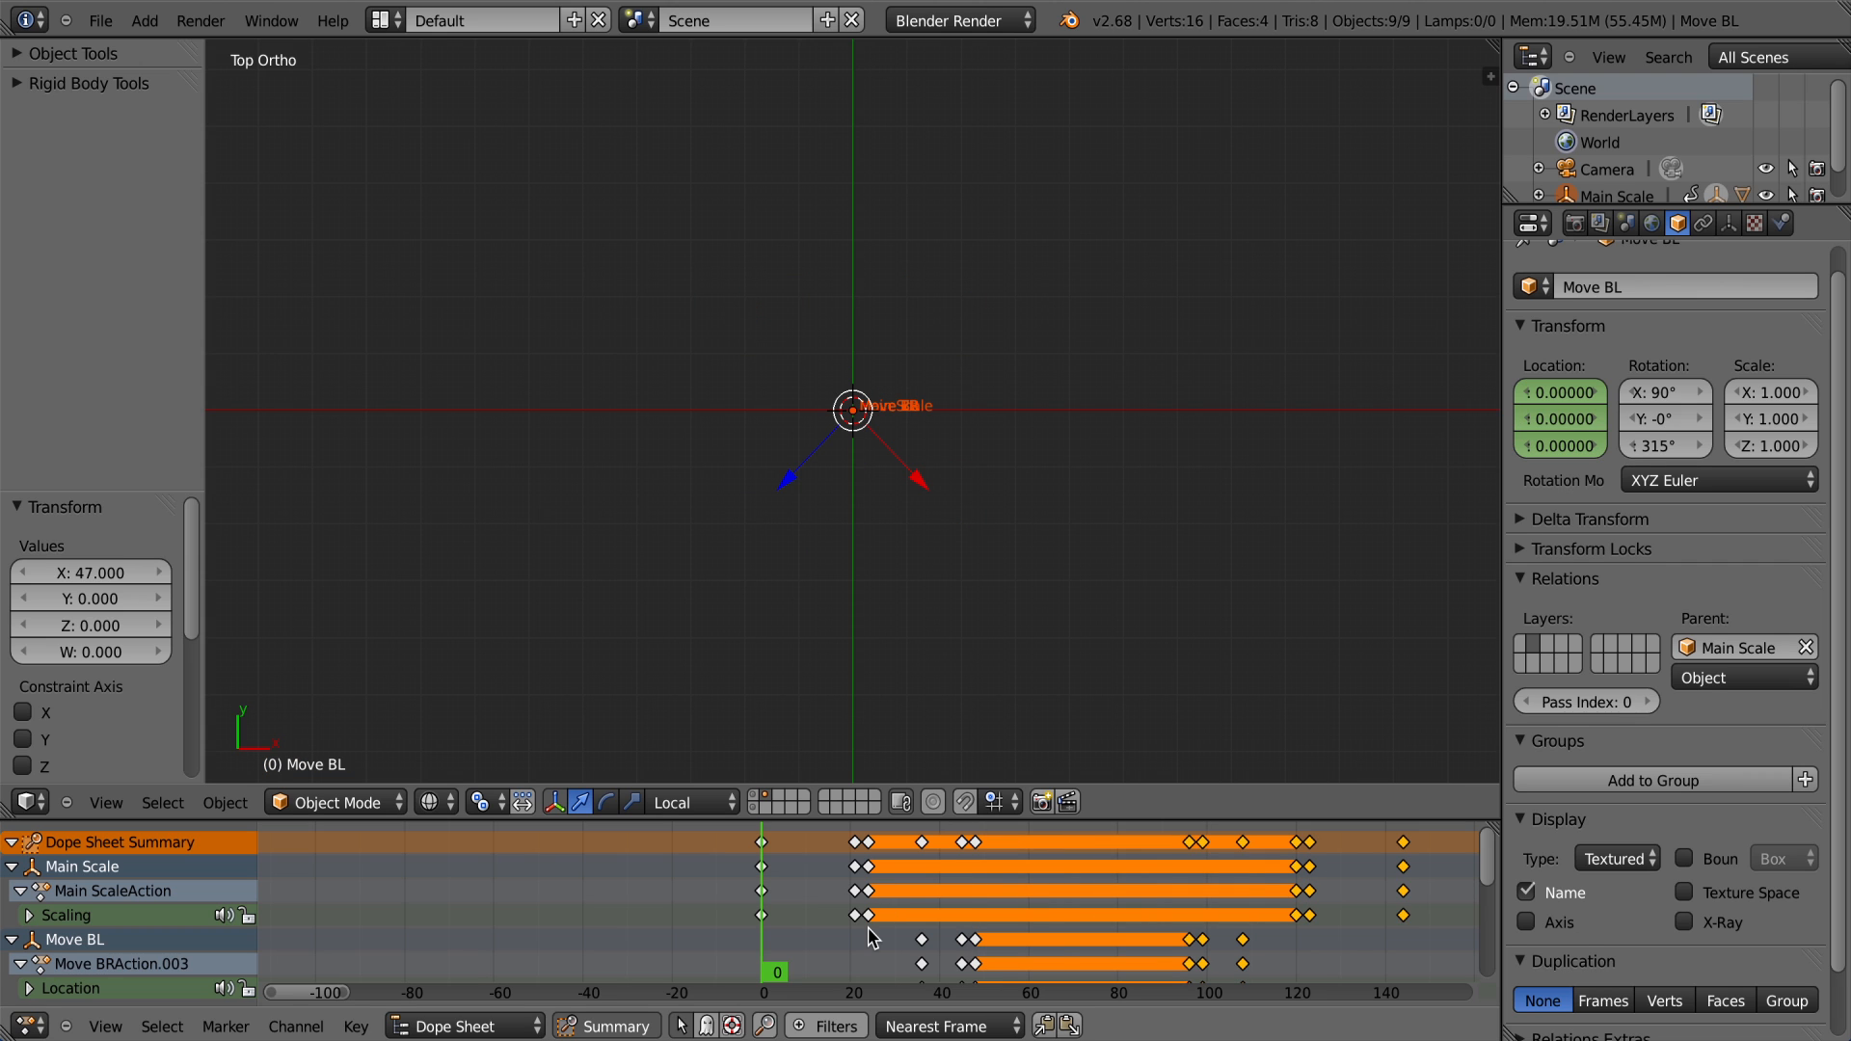
pyautogui.hotkey('alt', 'a')
pyautogui.press('Escape')
# Step: Switch the Dope Sheet area back to the Timeline and go to frame 144, the last keyframe
pyautogui.click(29, 1026)
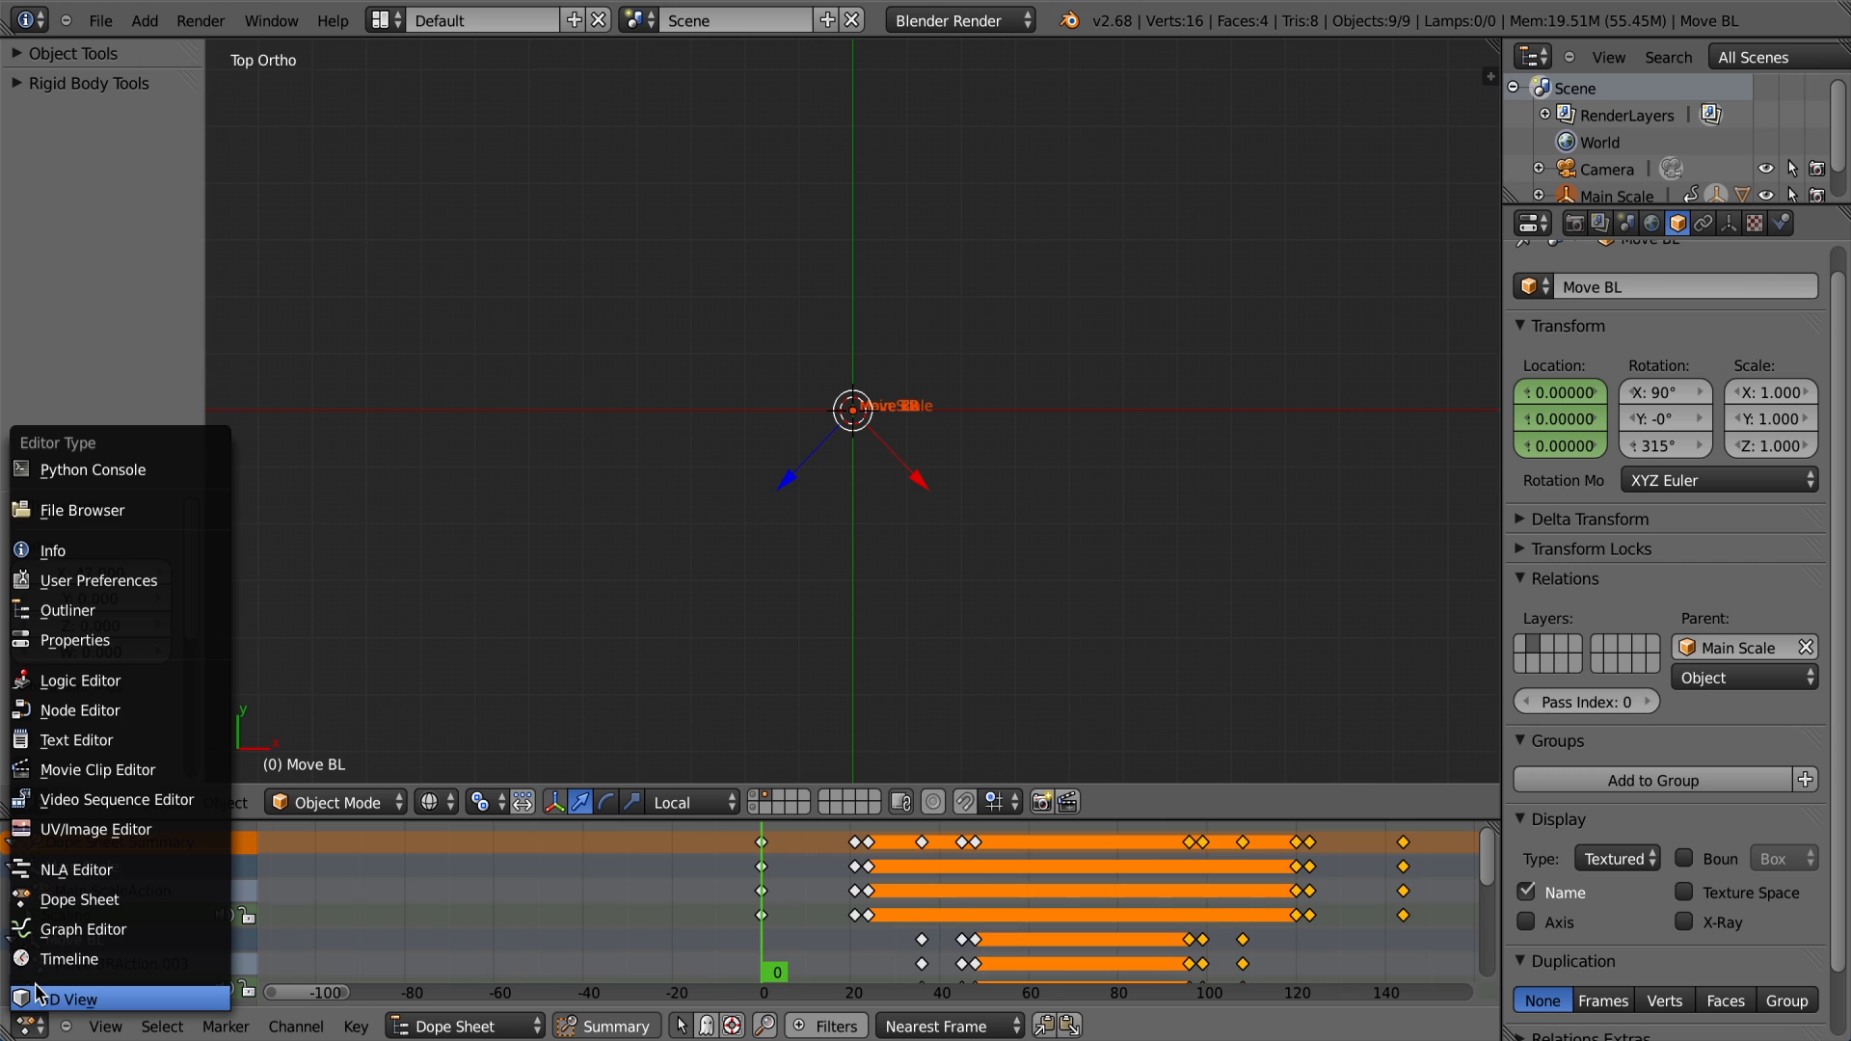
pyautogui.click(68, 959)
pyautogui.click(887, 931)
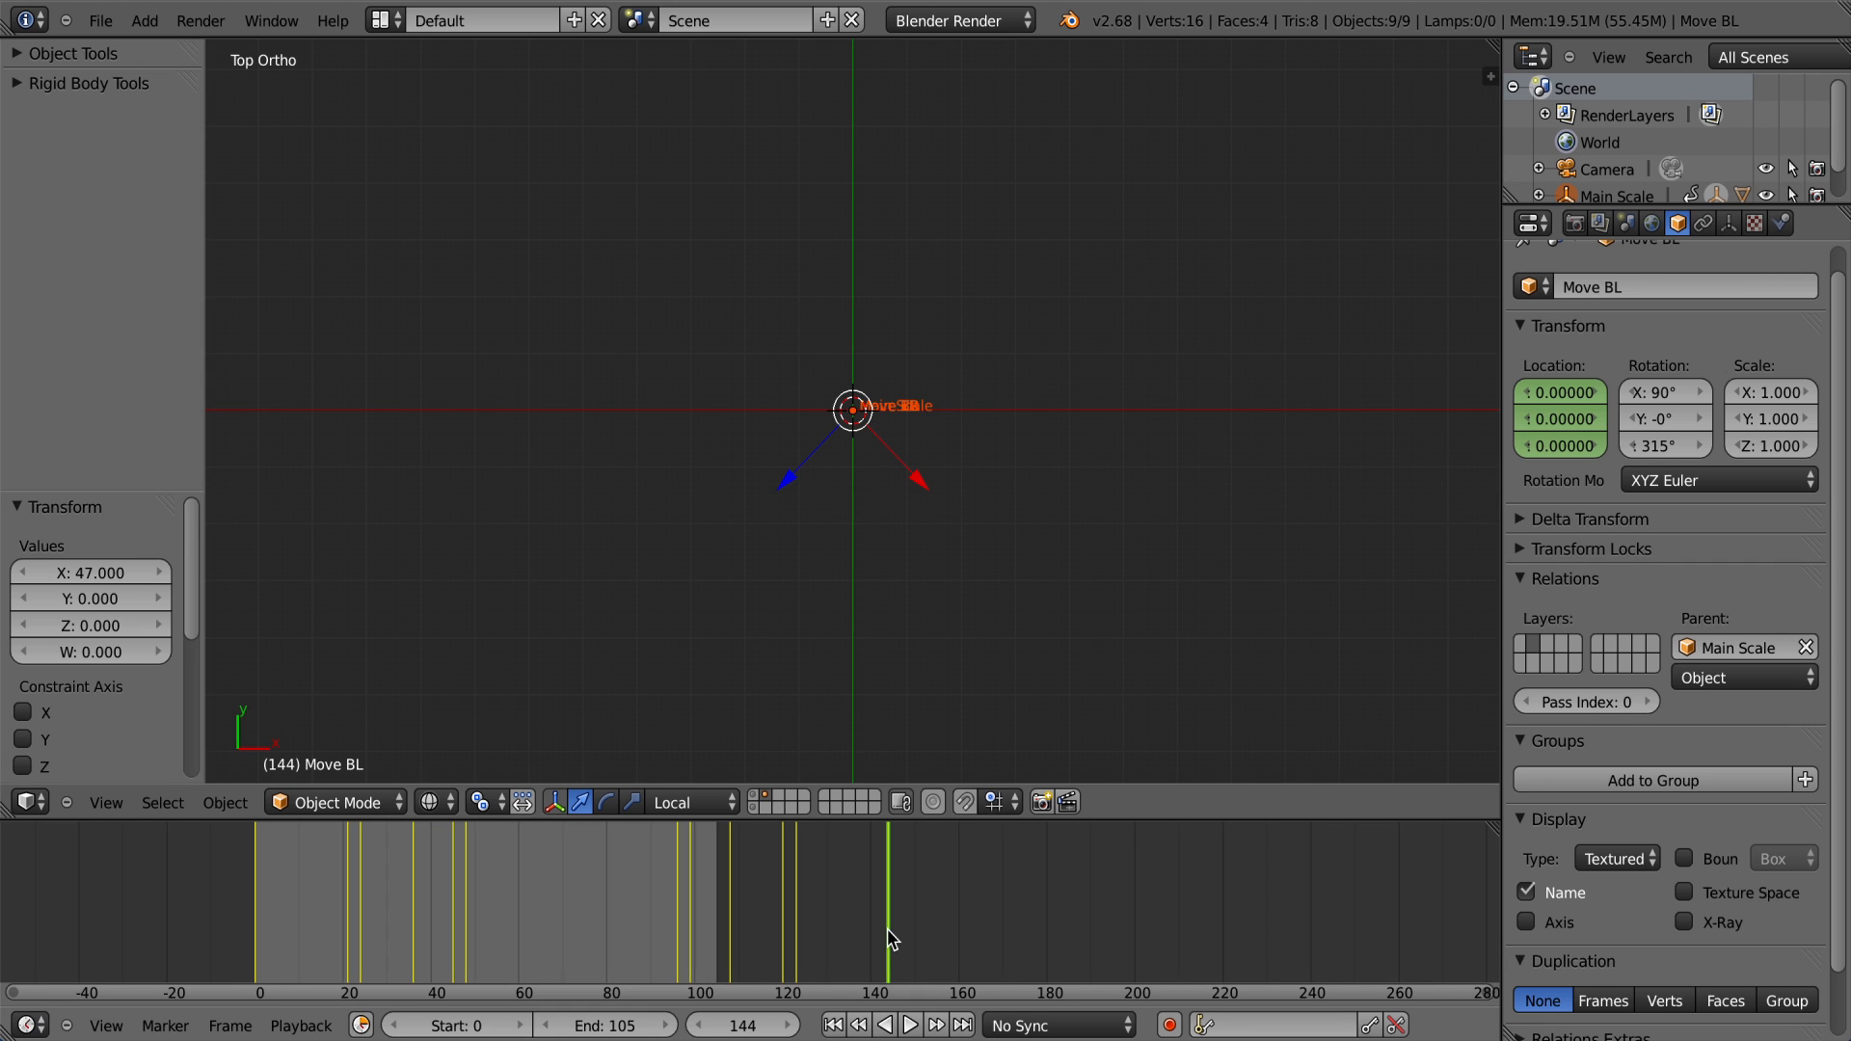
# Step: Set the animation's end frame to 144 and play it from frame 0 in solid shading with nothing selected
pyautogui.press('e')
pyautogui.click(253, 952)
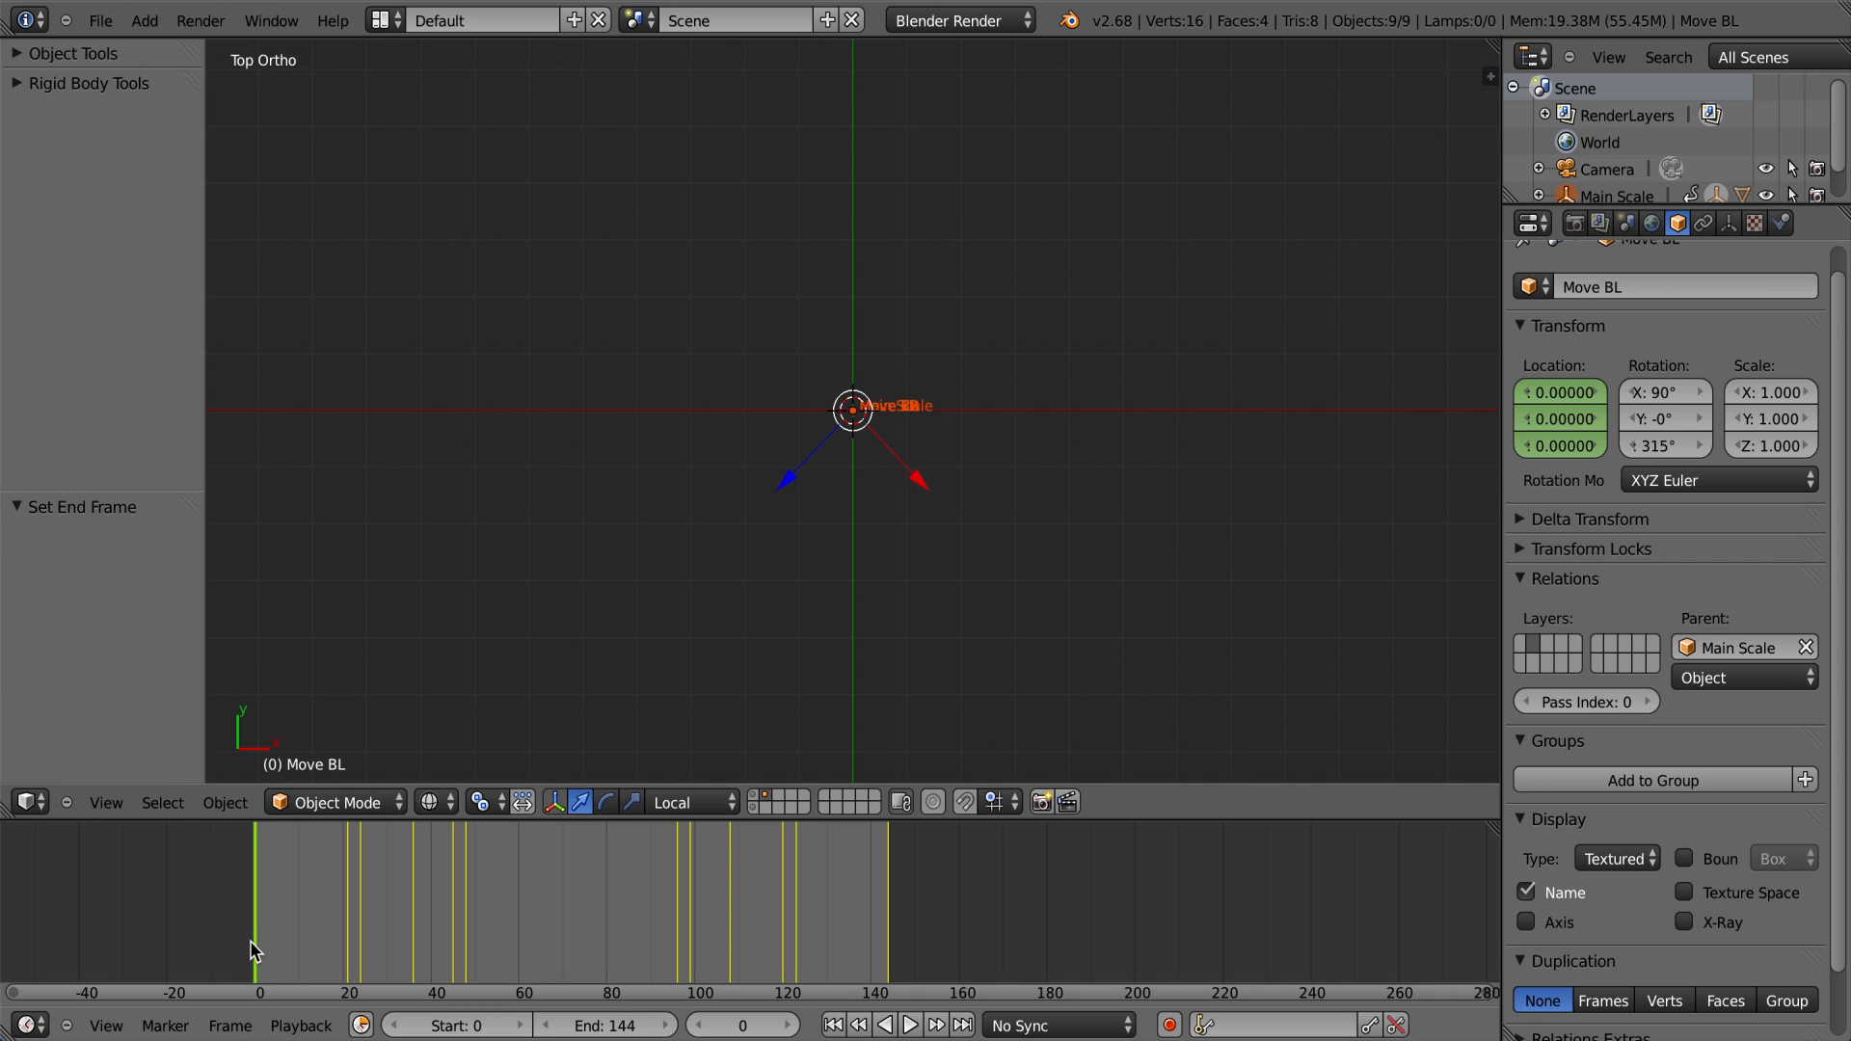
pyautogui.press('a')
pyautogui.hotkey('alt', 'a')
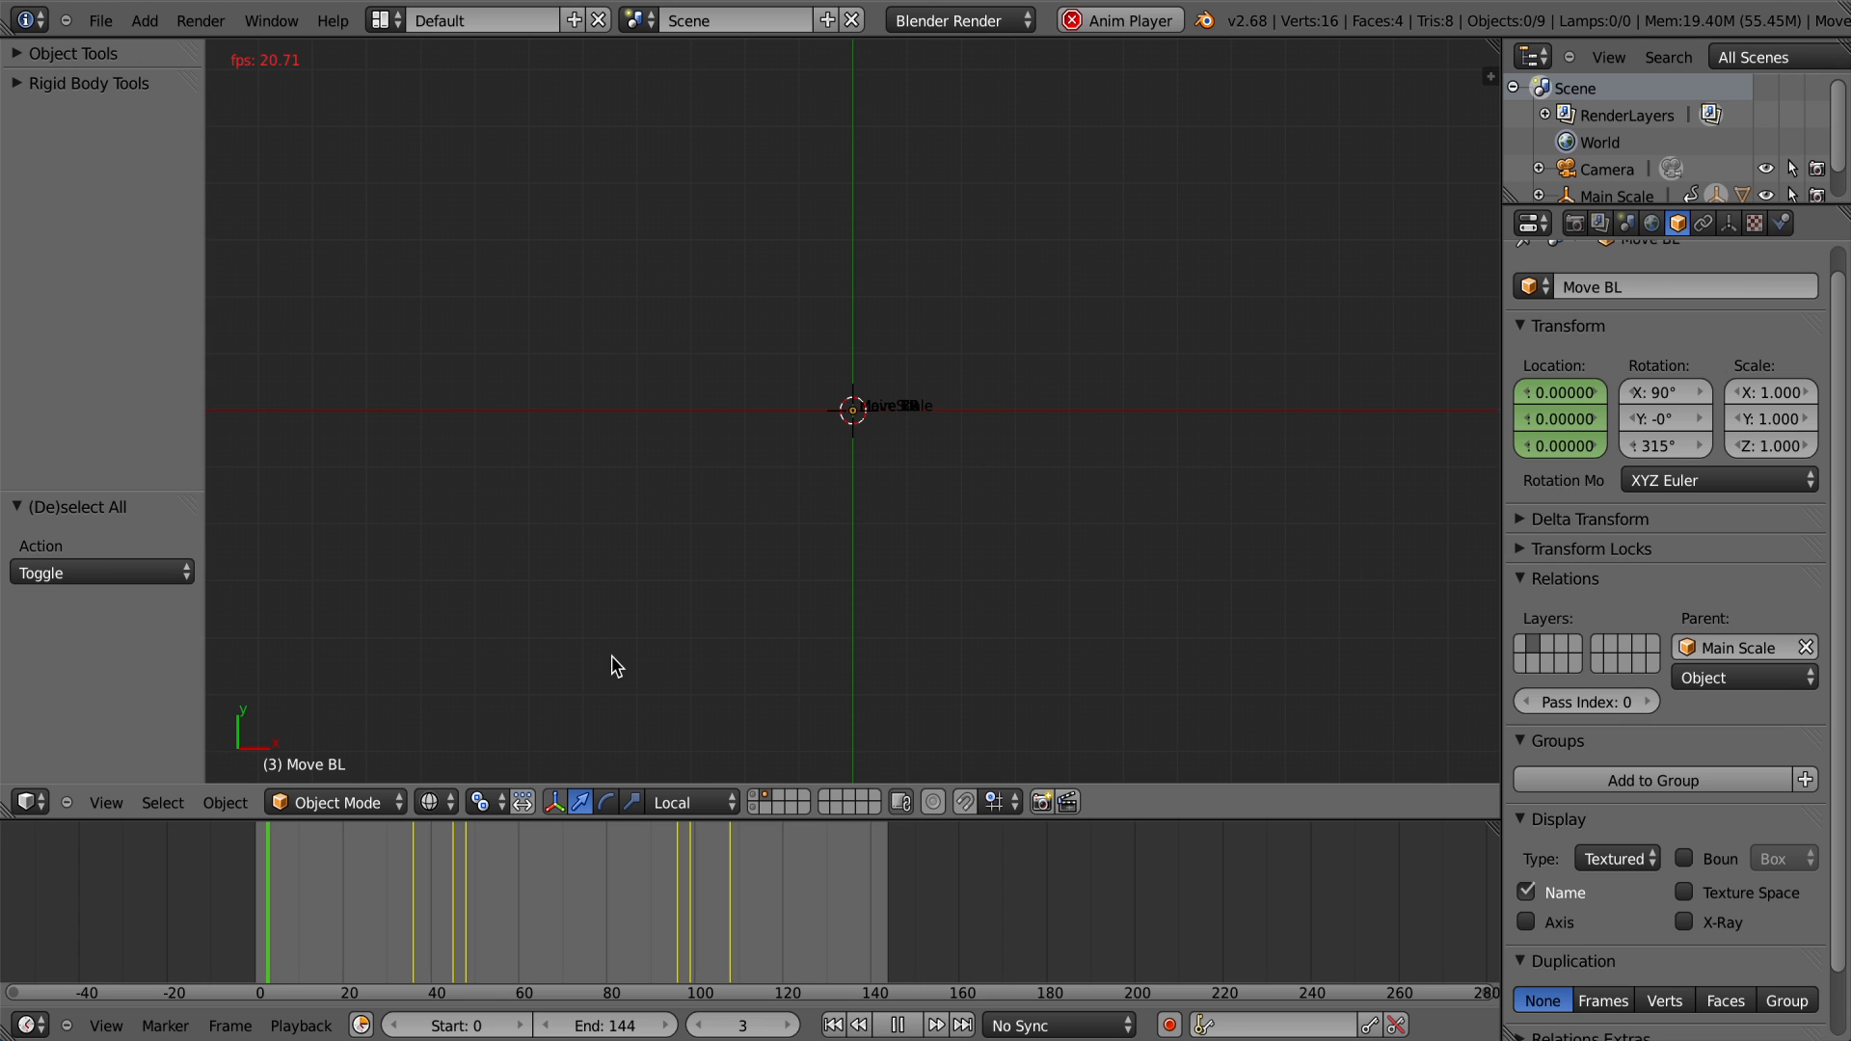
pyautogui.press('z')
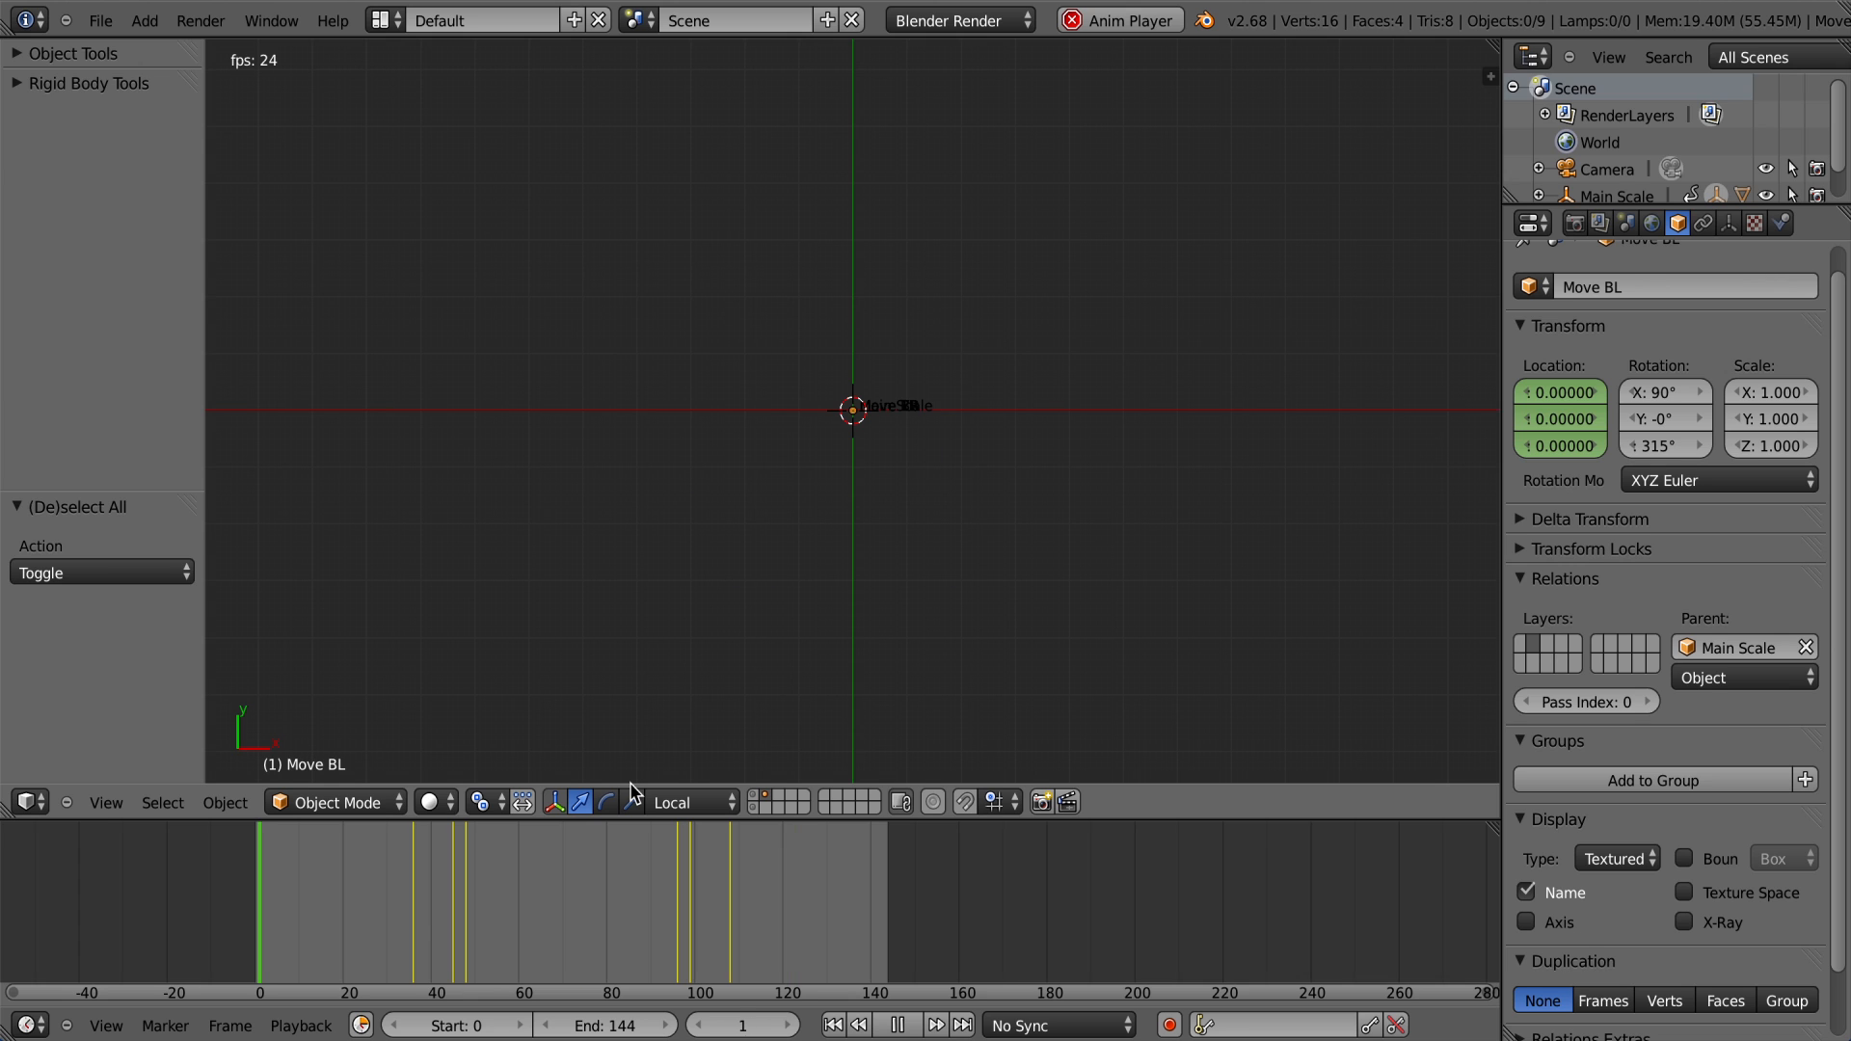
pyautogui.click(421, 906)
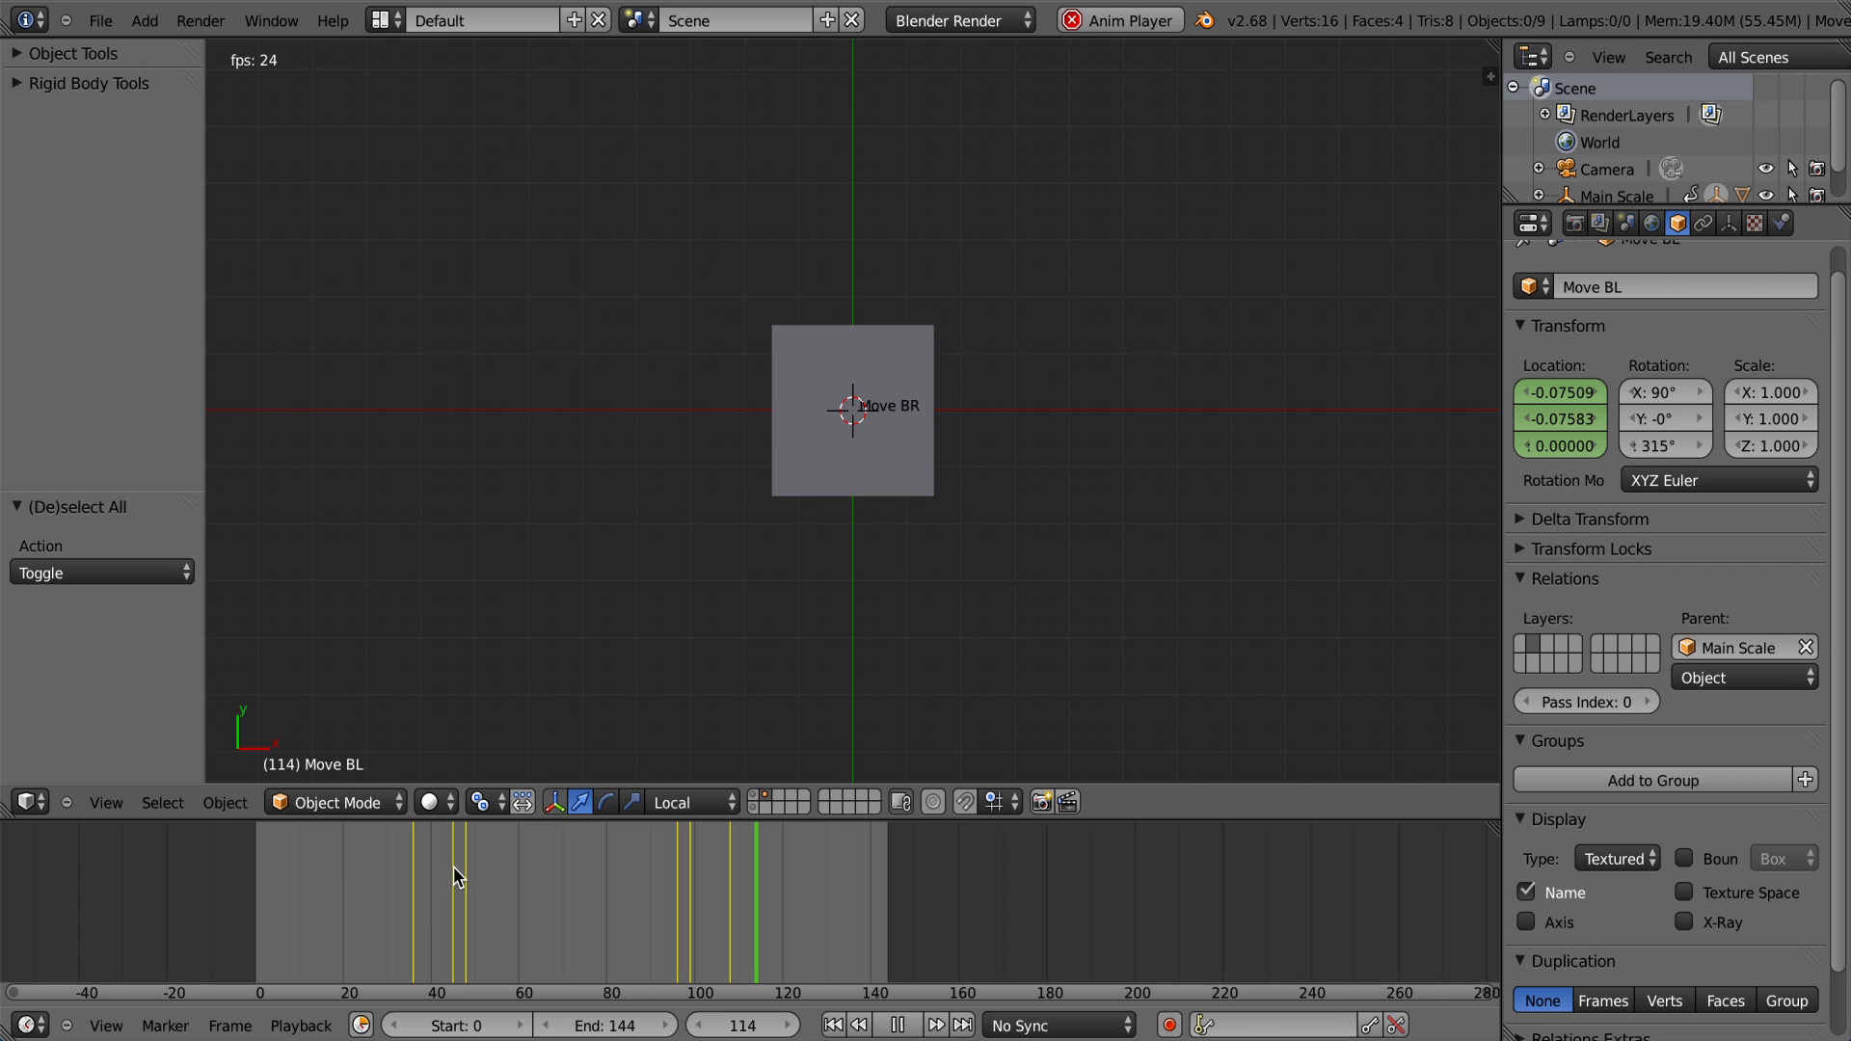
pyautogui.press('Escape')
# Step: Go to frame 96 and change the Timeline area to the Graph Editor
pyautogui.click(683, 938)
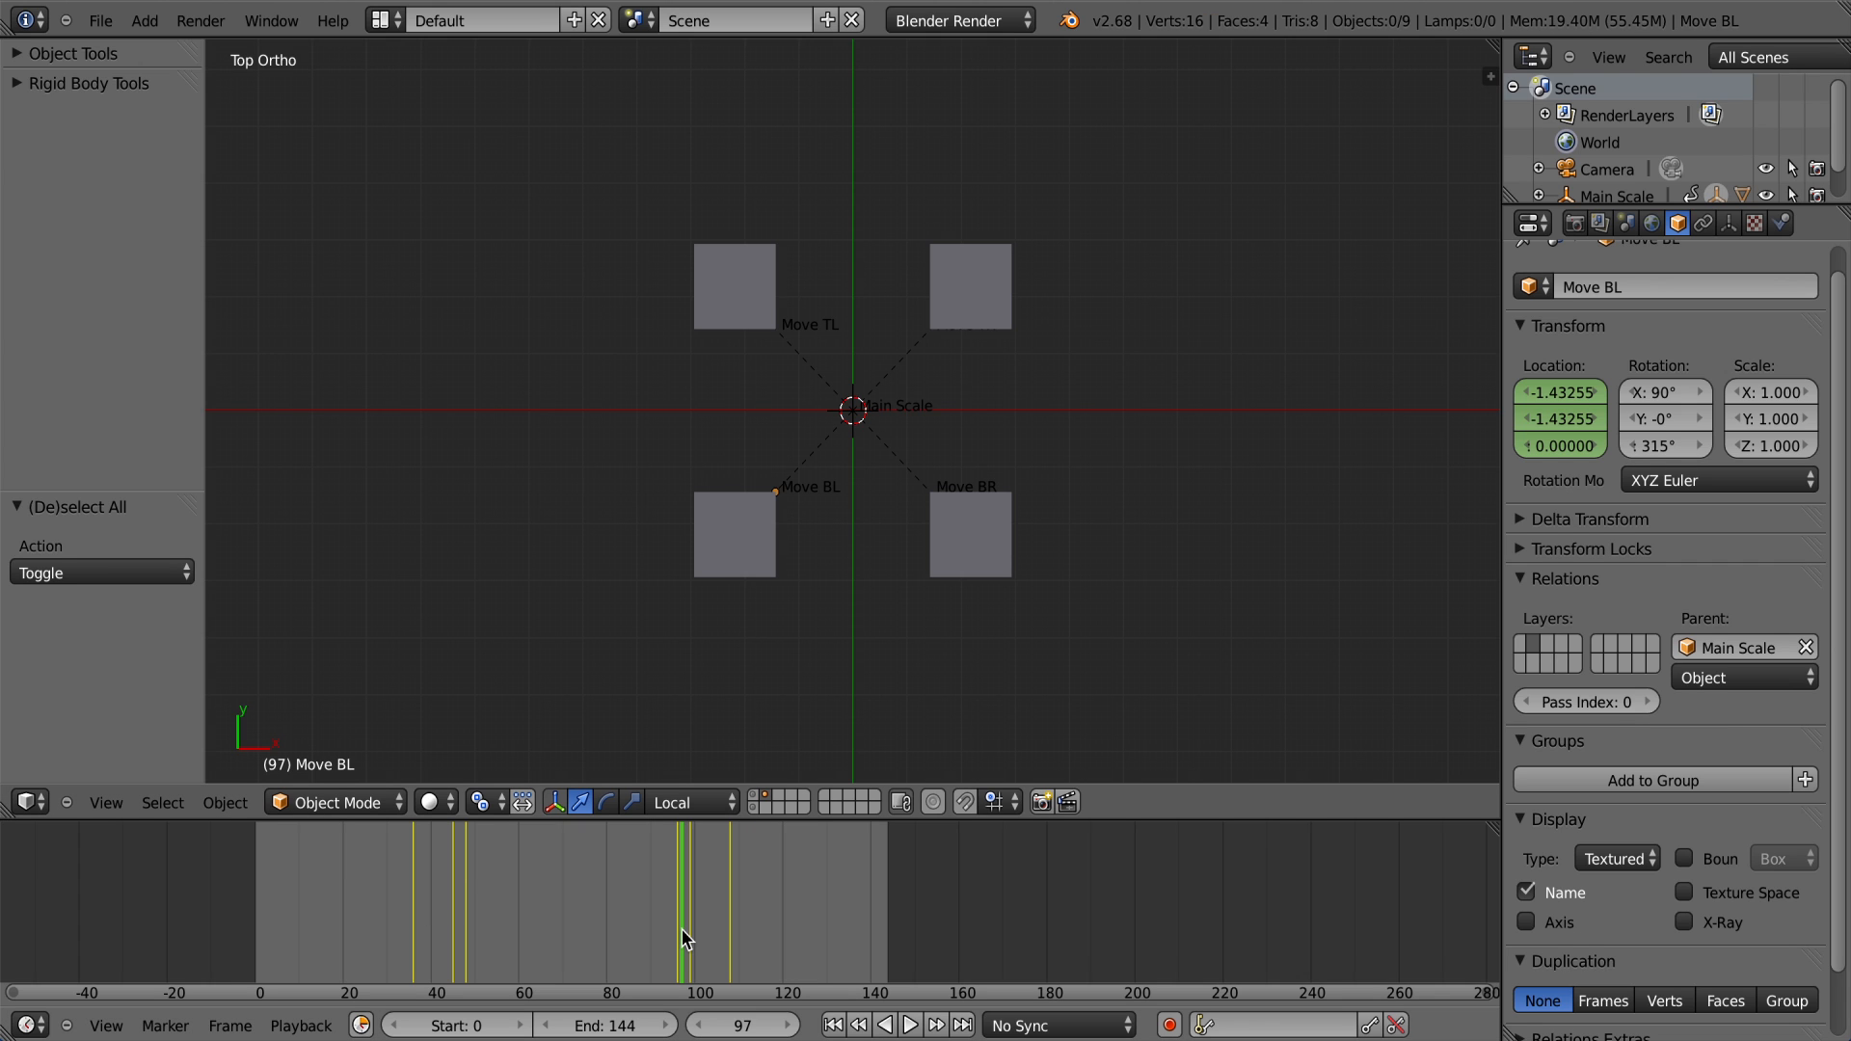
pyautogui.press('Left')
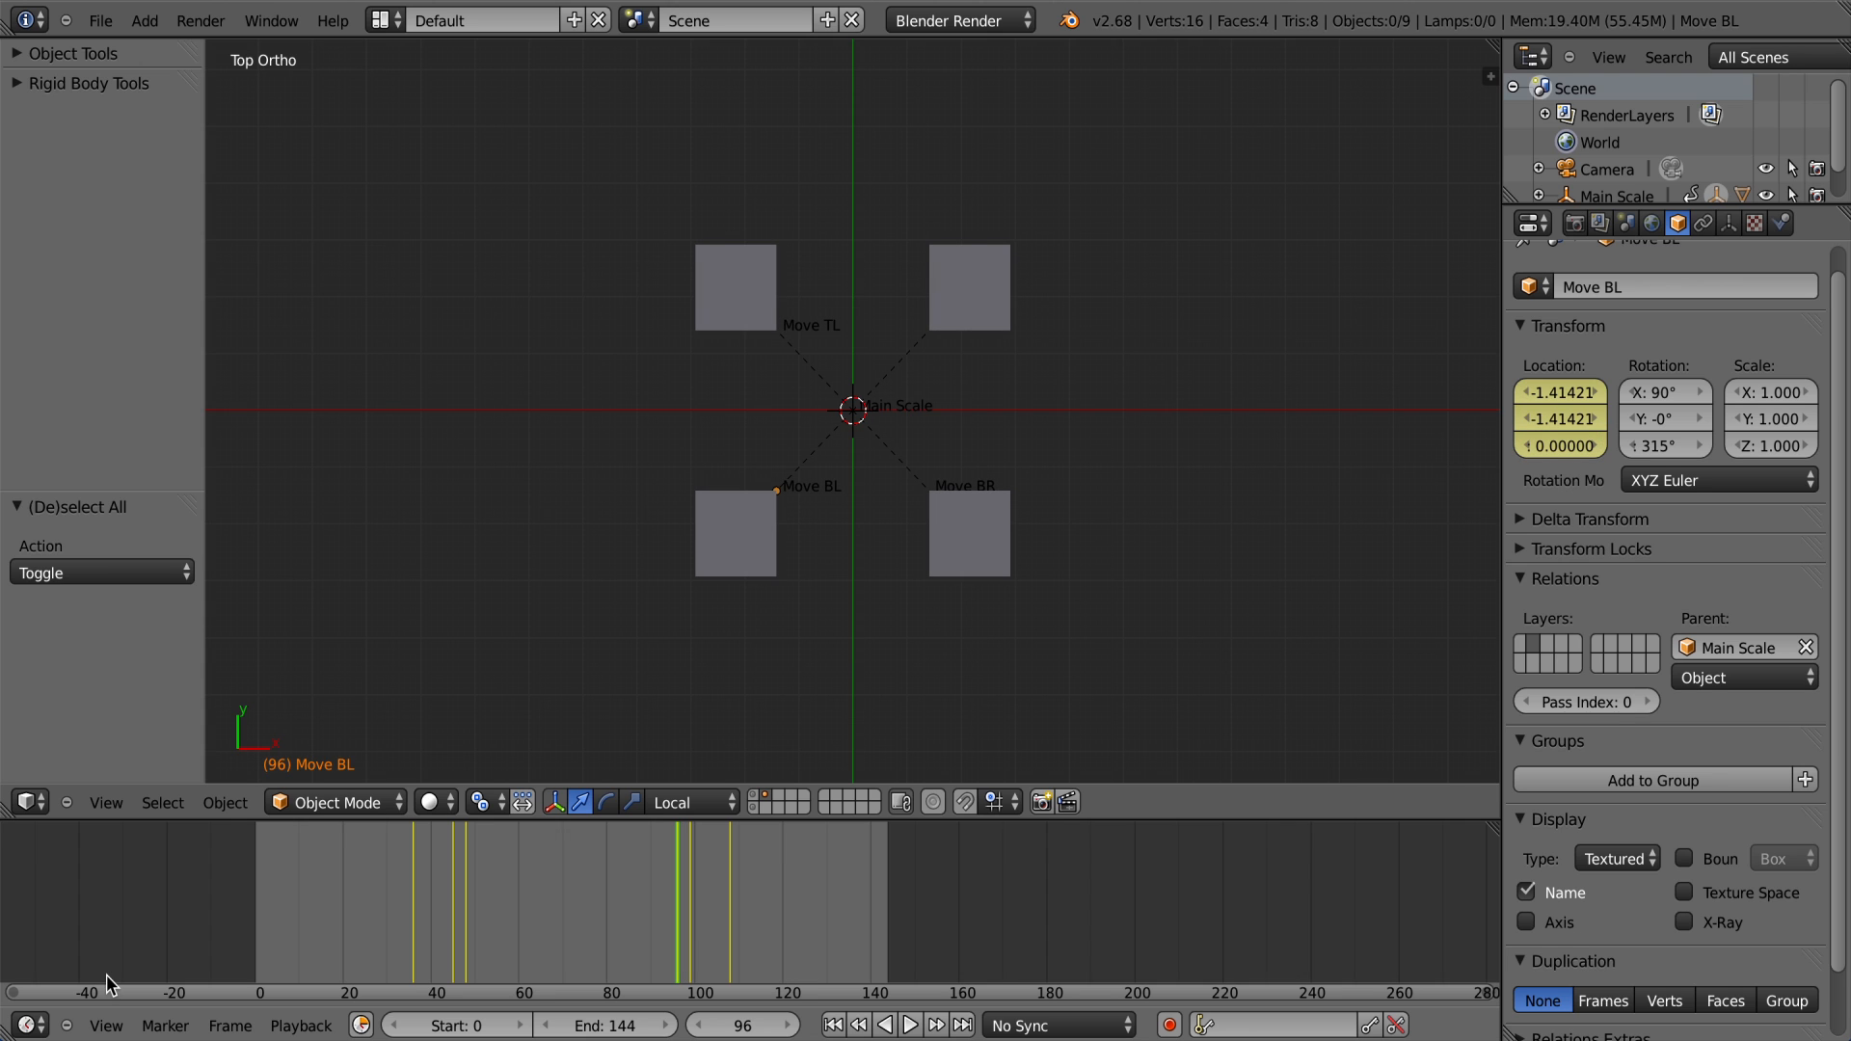
pyautogui.click(29, 1025)
pyautogui.click(85, 928)
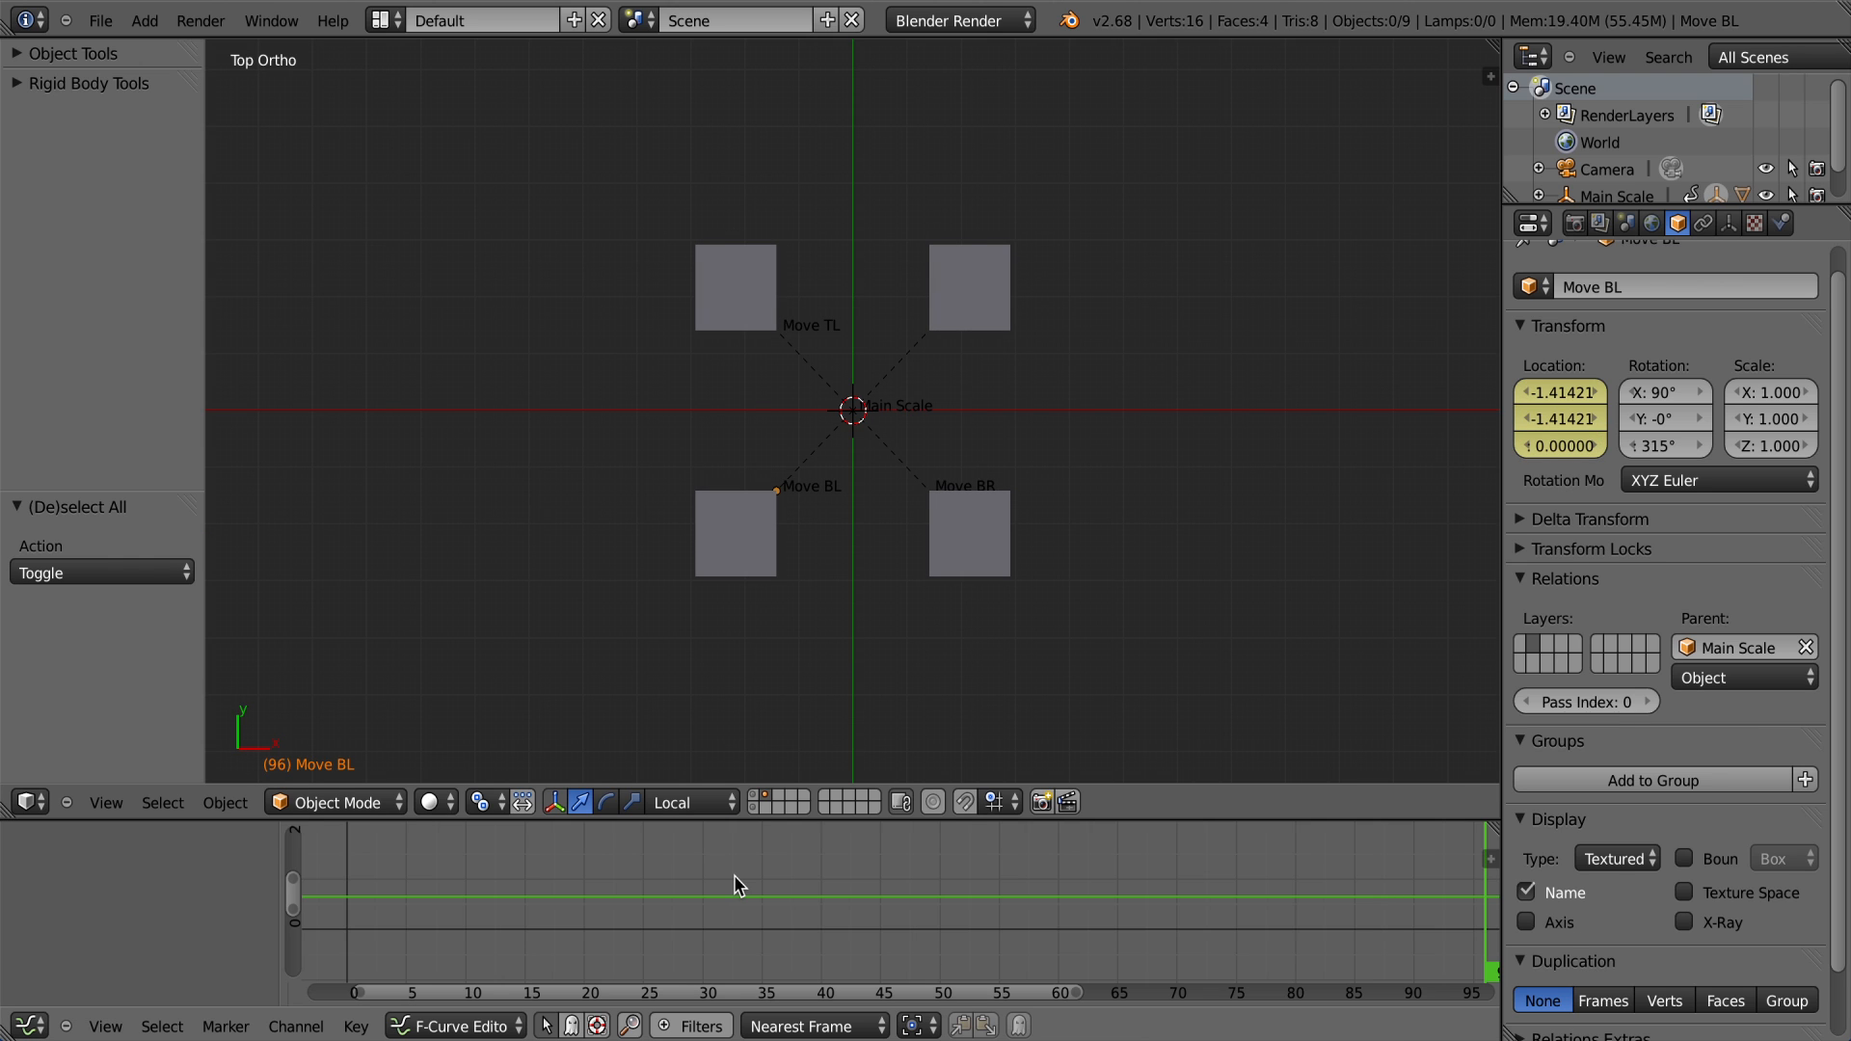
# Step: Select all objects to show their F-curves and fit all the curves in the Graph Editor
pyautogui.scroll(-5, 810, 887)
pyautogui.scroll(-2, 894, 883)
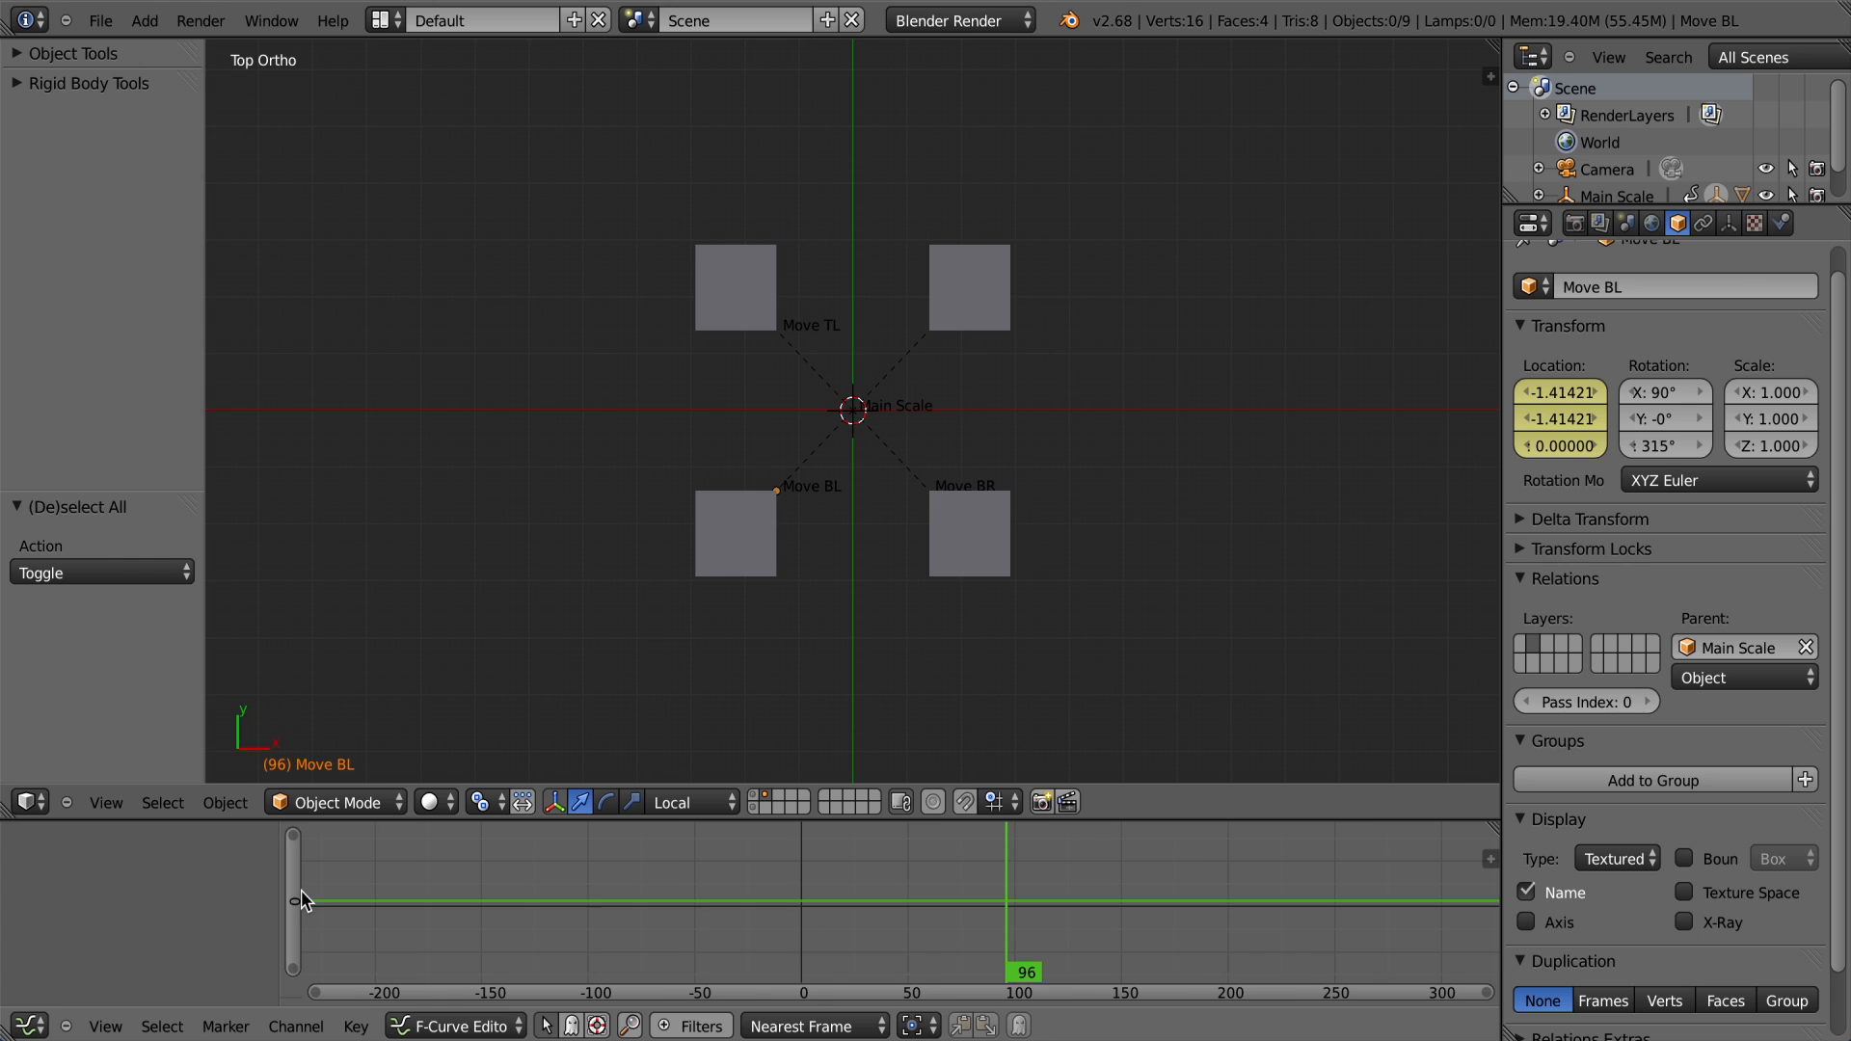
pyautogui.scroll(2, 302, 900)
pyautogui.press('a')
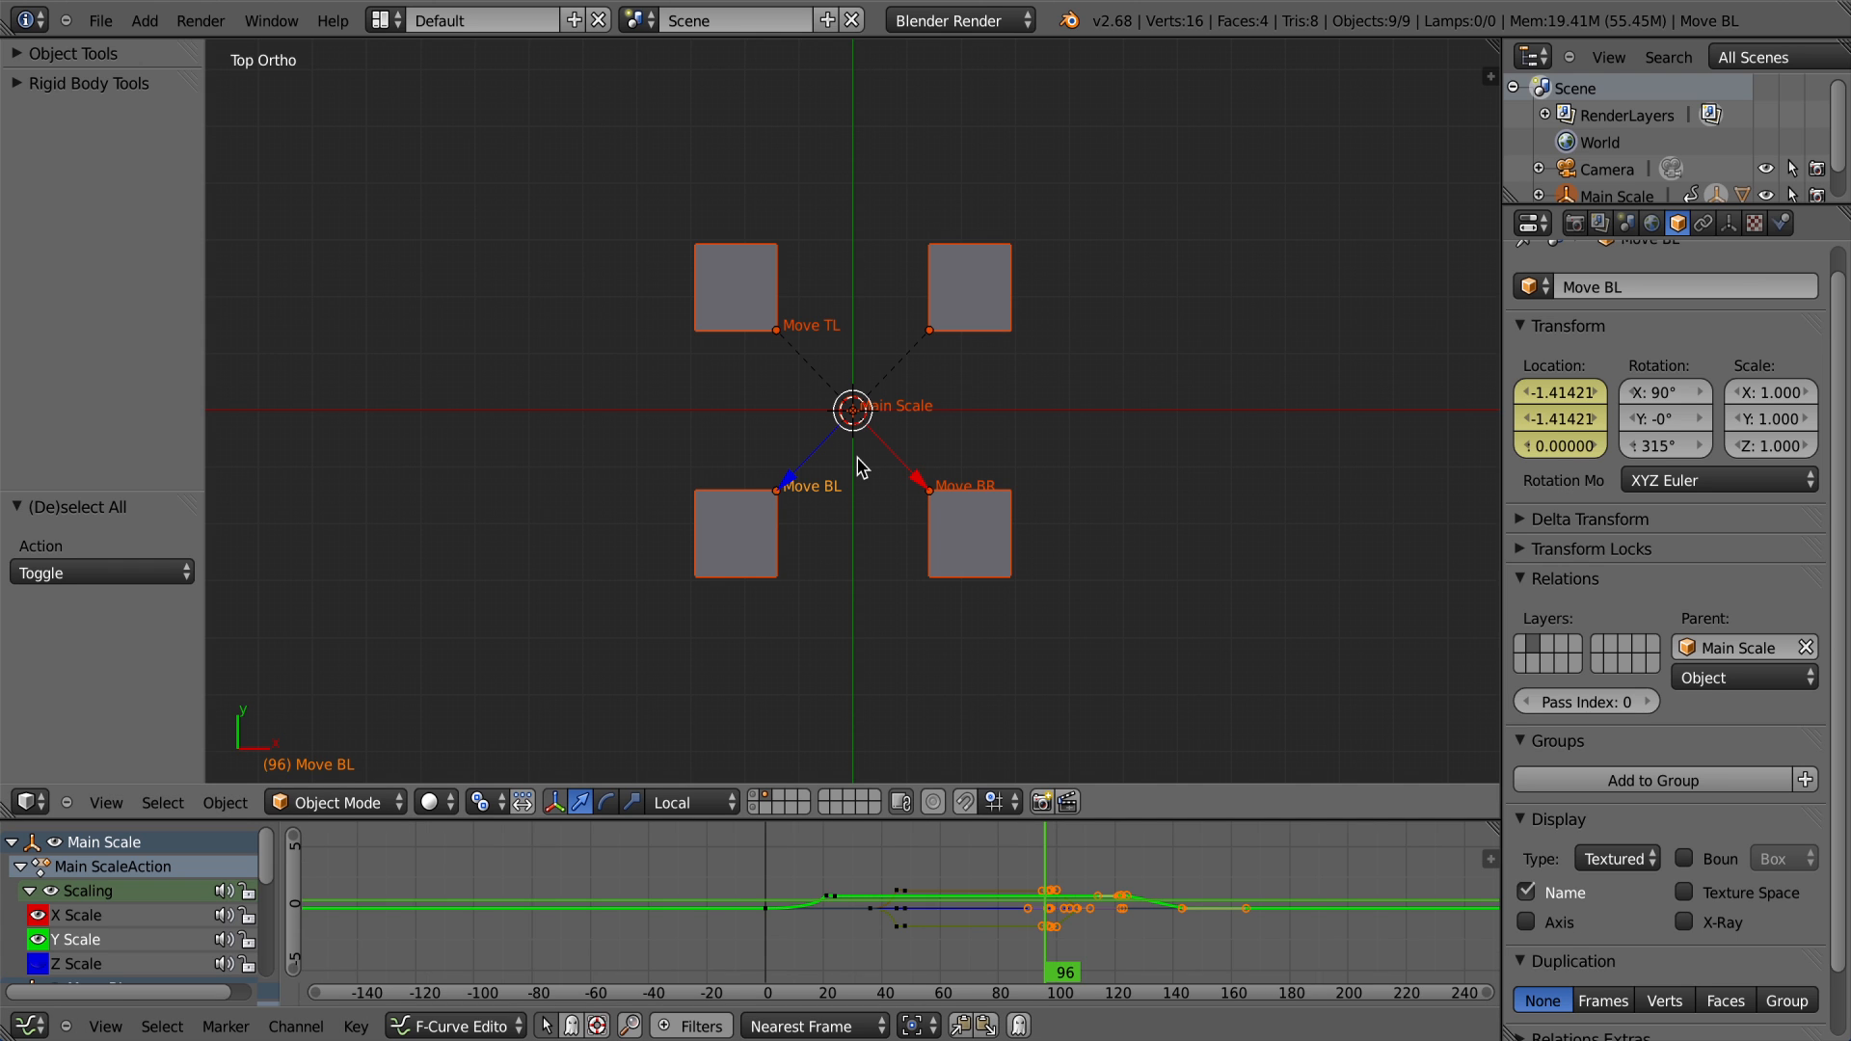
pyautogui.scroll(1, 1059, 911)
pyautogui.scroll(3, 1059, 911)
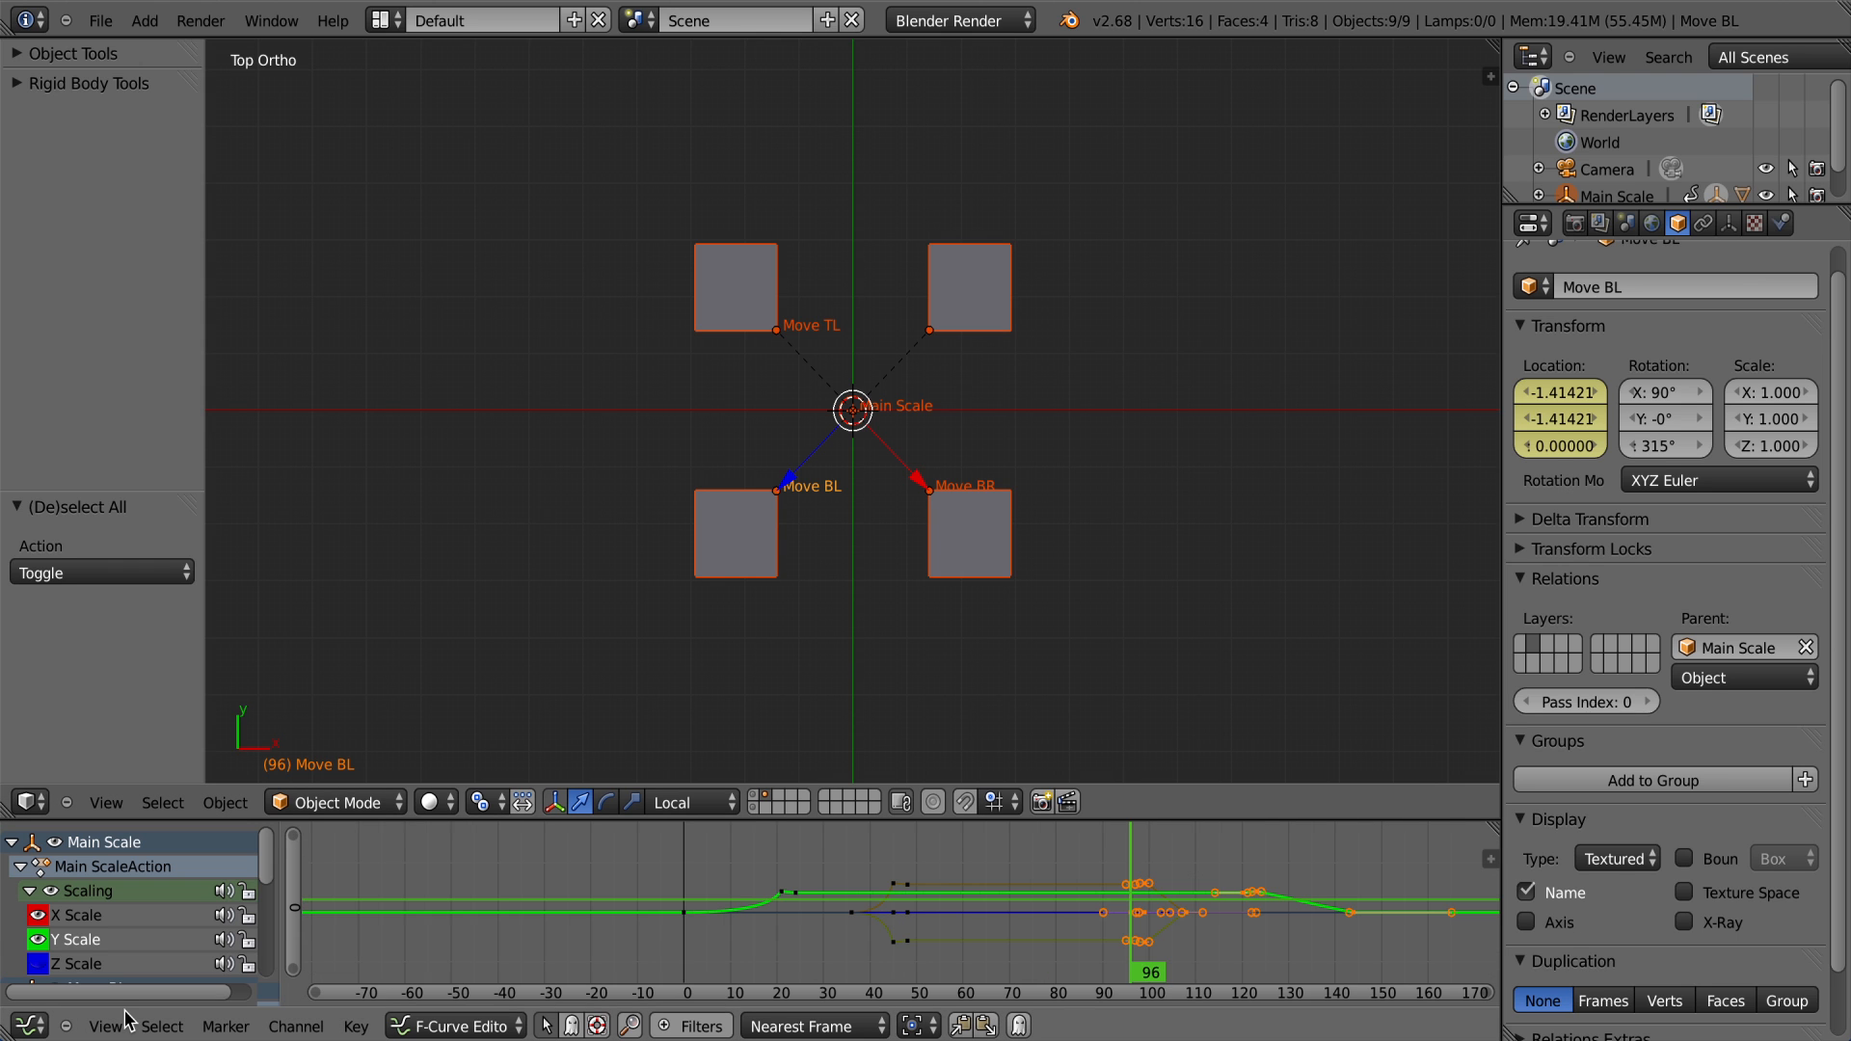
pyautogui.click(104, 1025)
pyautogui.click(241, 554)
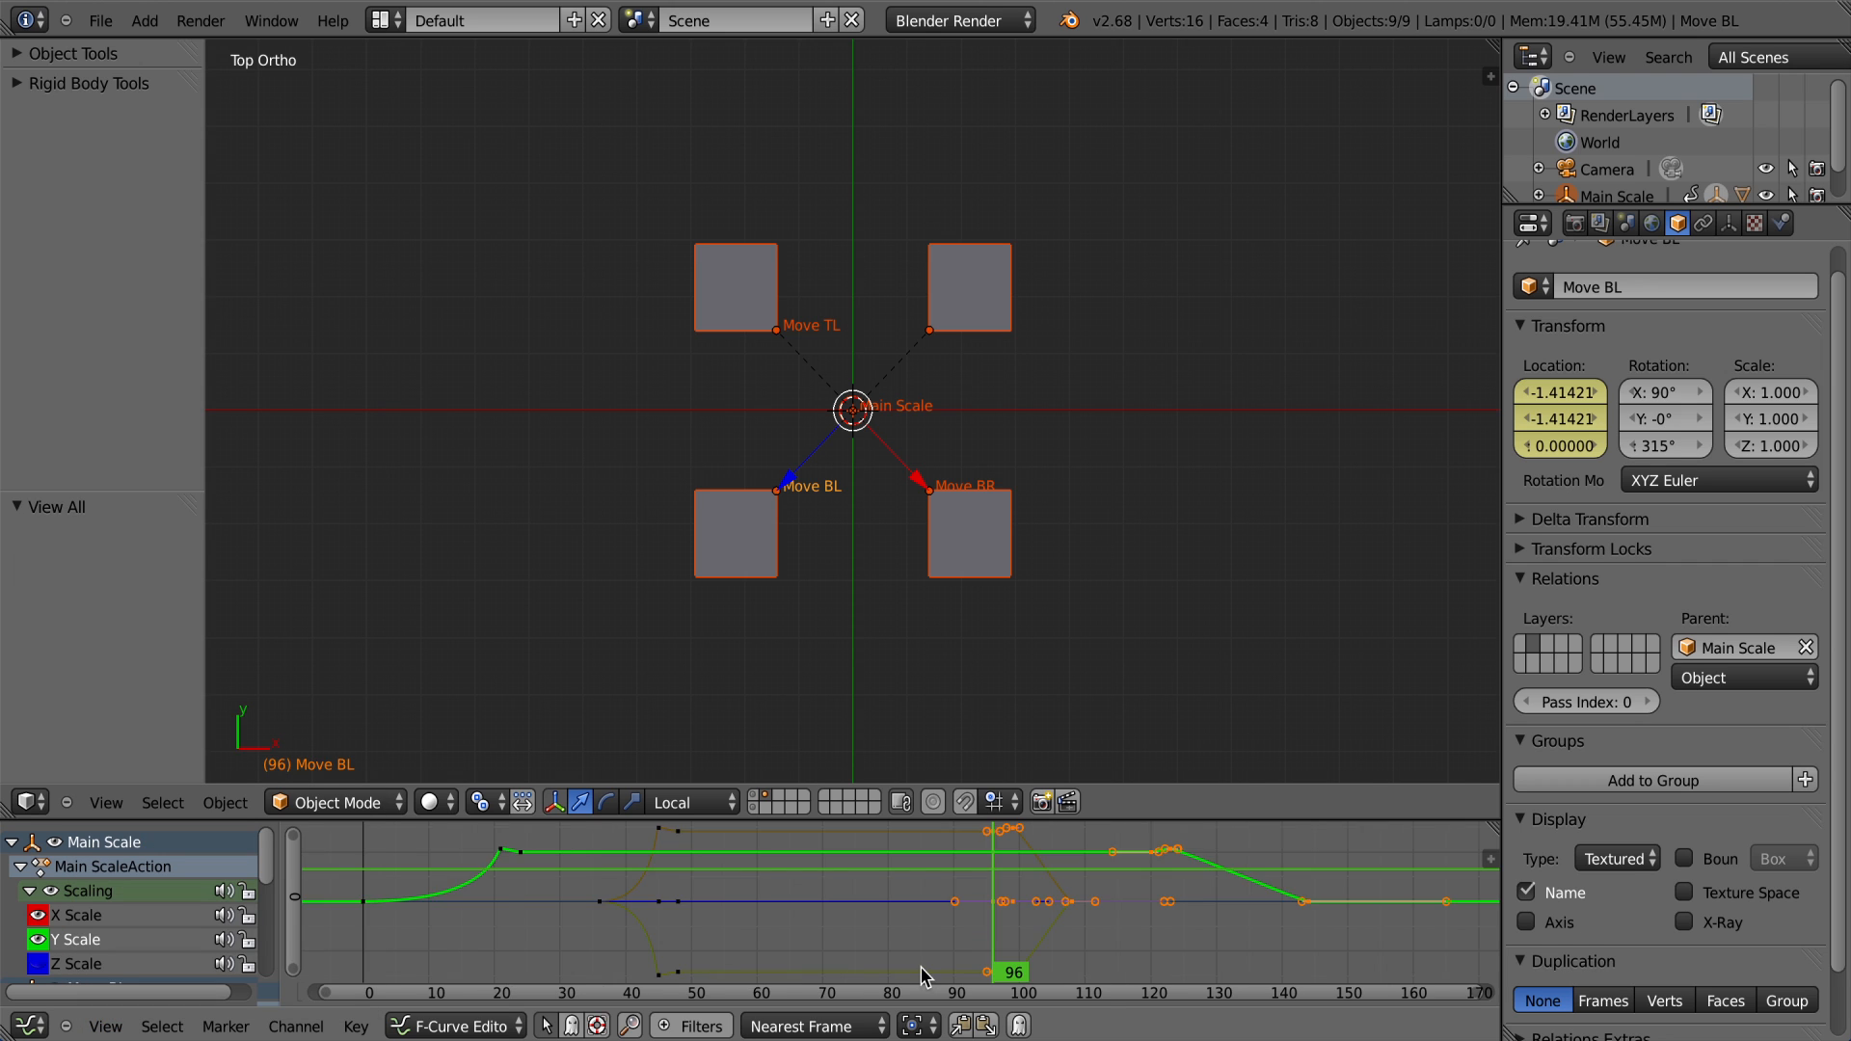
pyautogui.scroll(-1, 923, 975)
pyautogui.scroll(3, 888, 888)
pyautogui.keyDown('ctrl'); pyautogui.moveTo(888, 888); pyautogui.dragTo(955, 909, button='middle'); pyautogui.keyUp('ctrl')
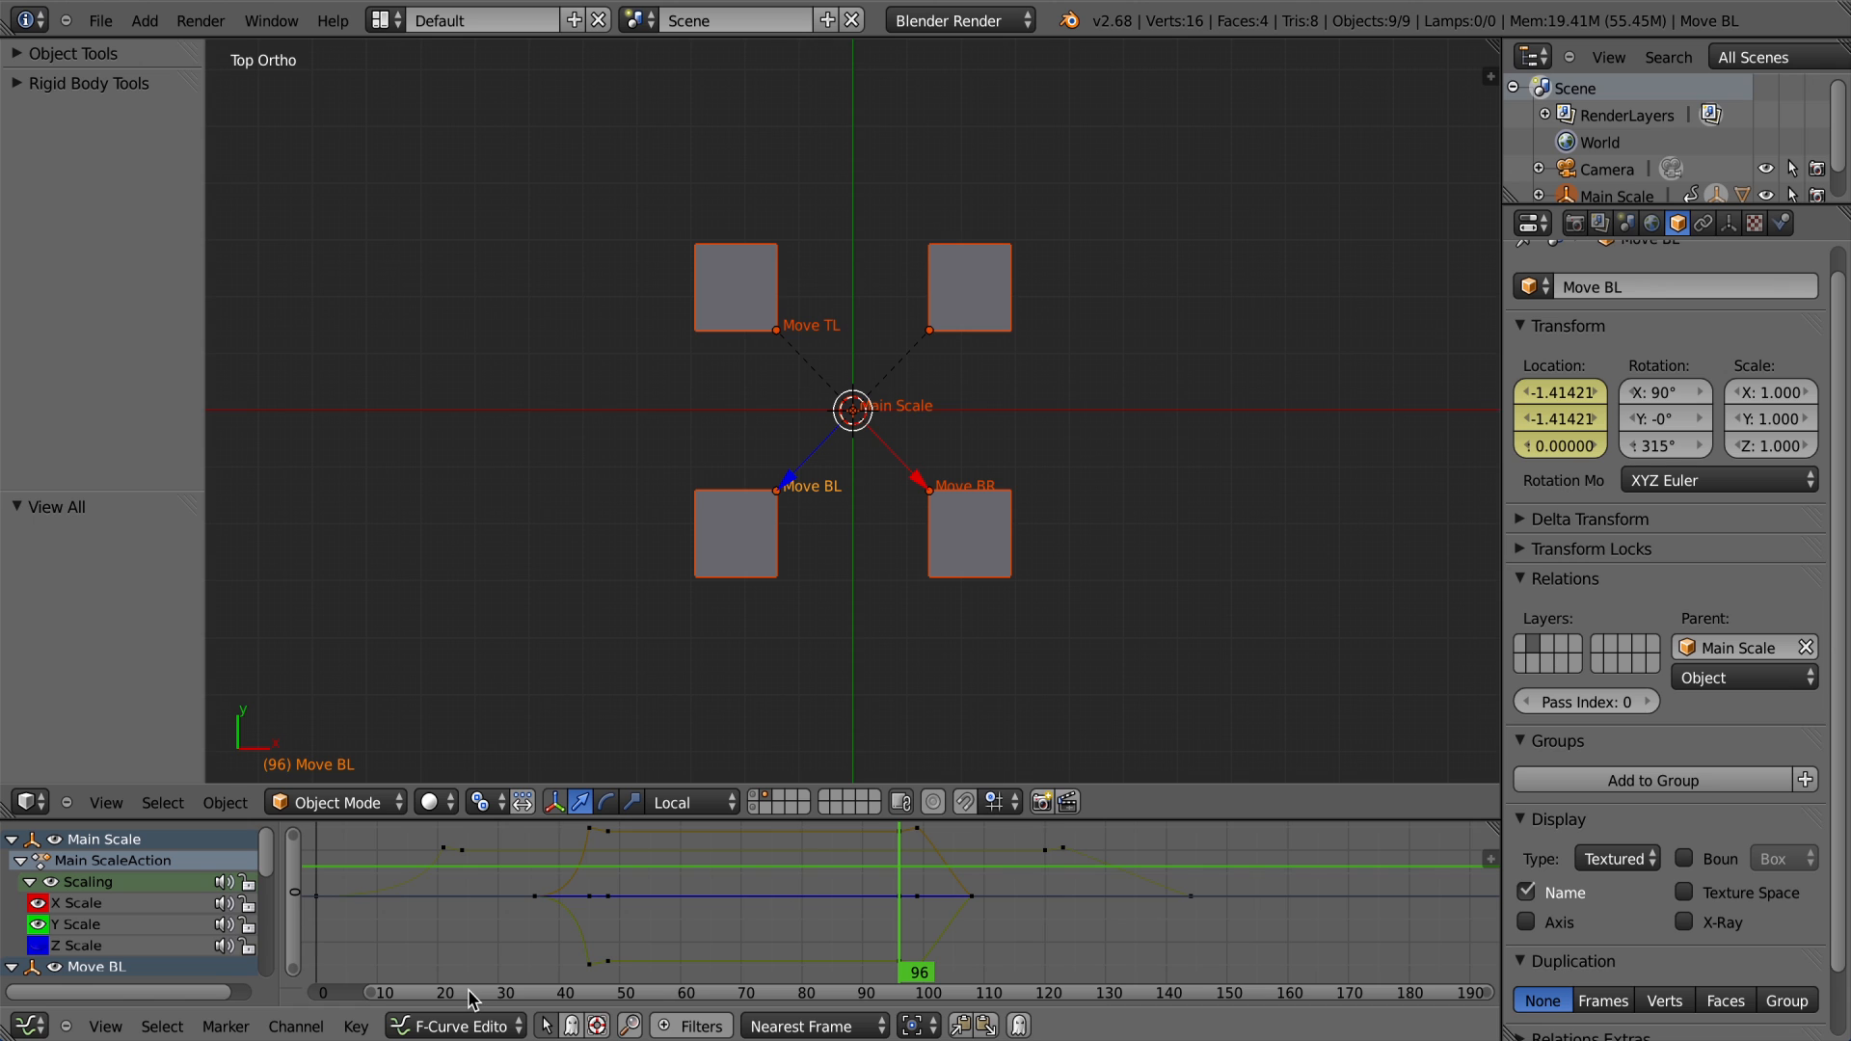
# Step: Collapse the channel groups of Main Scale, Move BL, Move TL, Move TR and Move BR in the Graph Editor
pyautogui.keyDown('ctrl'); pyautogui.moveTo(220, 975); pyautogui.dragTo(14, 941, button='middle'); pyautogui.keyUp('ctrl')
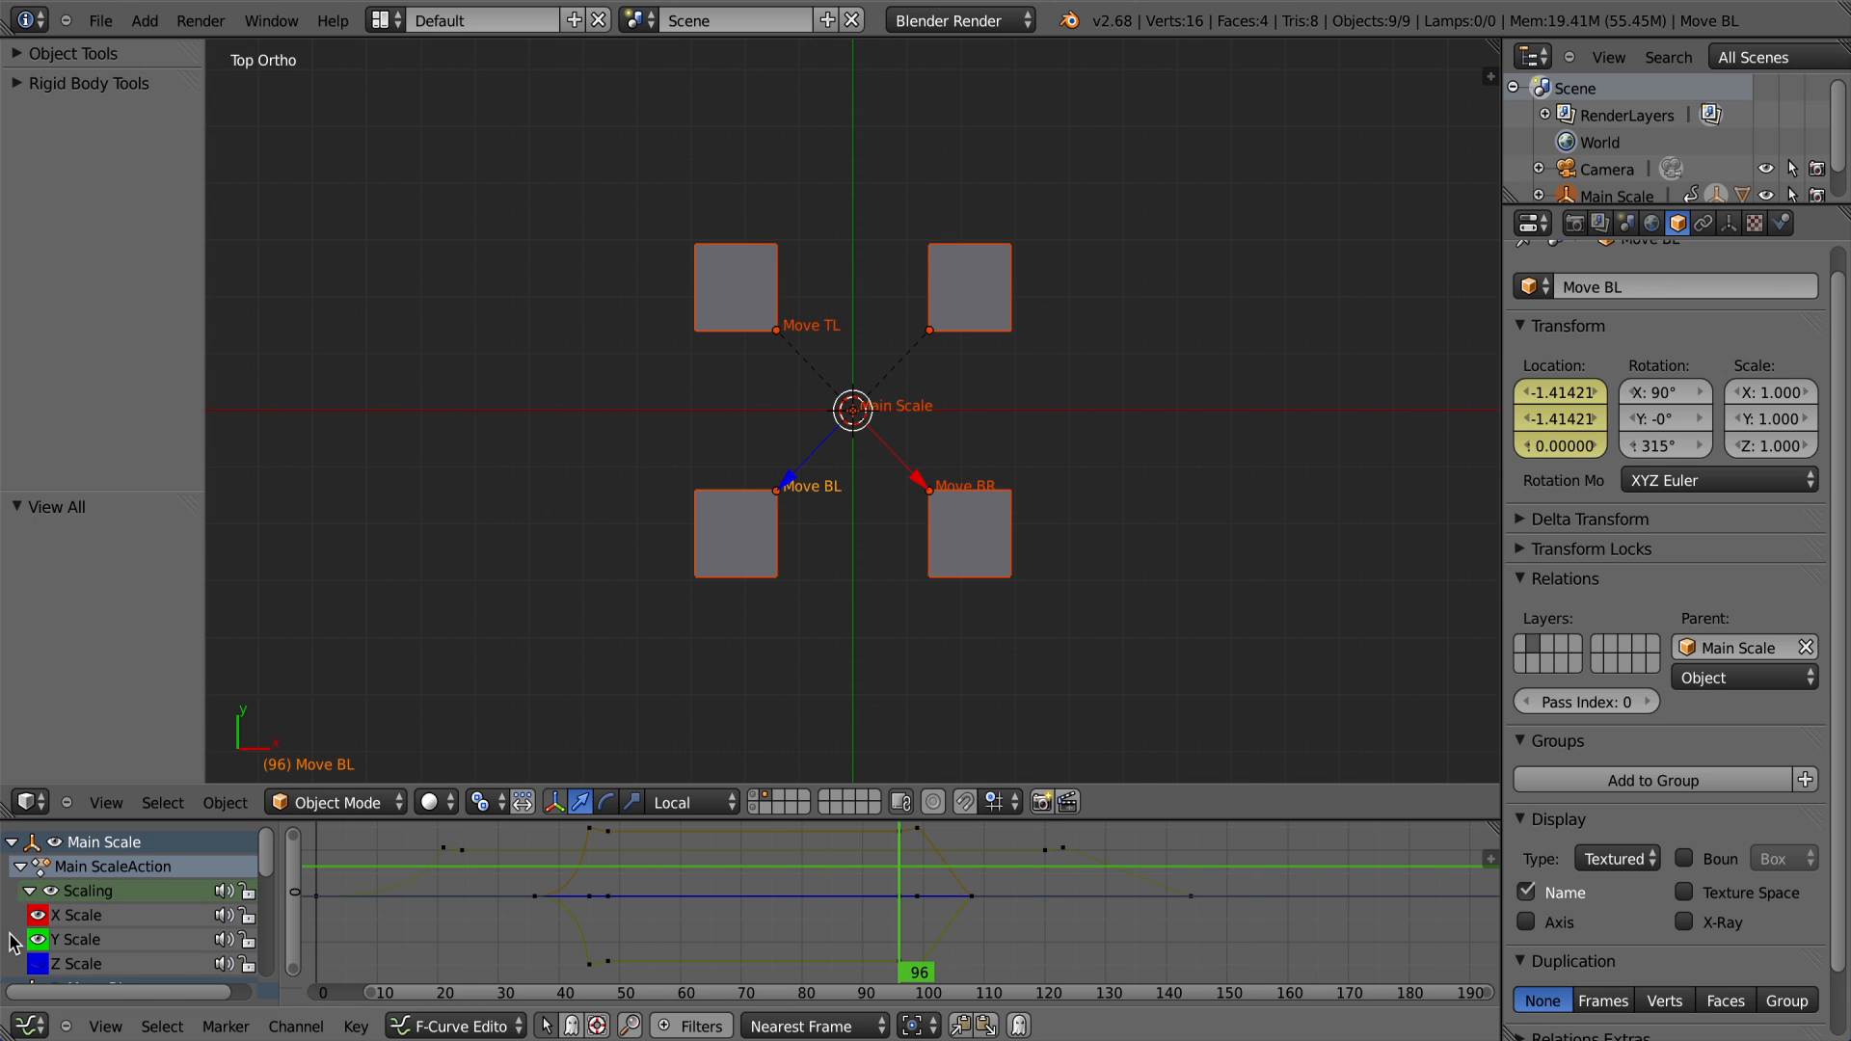
pyautogui.click(36, 914)
pyautogui.click(30, 890)
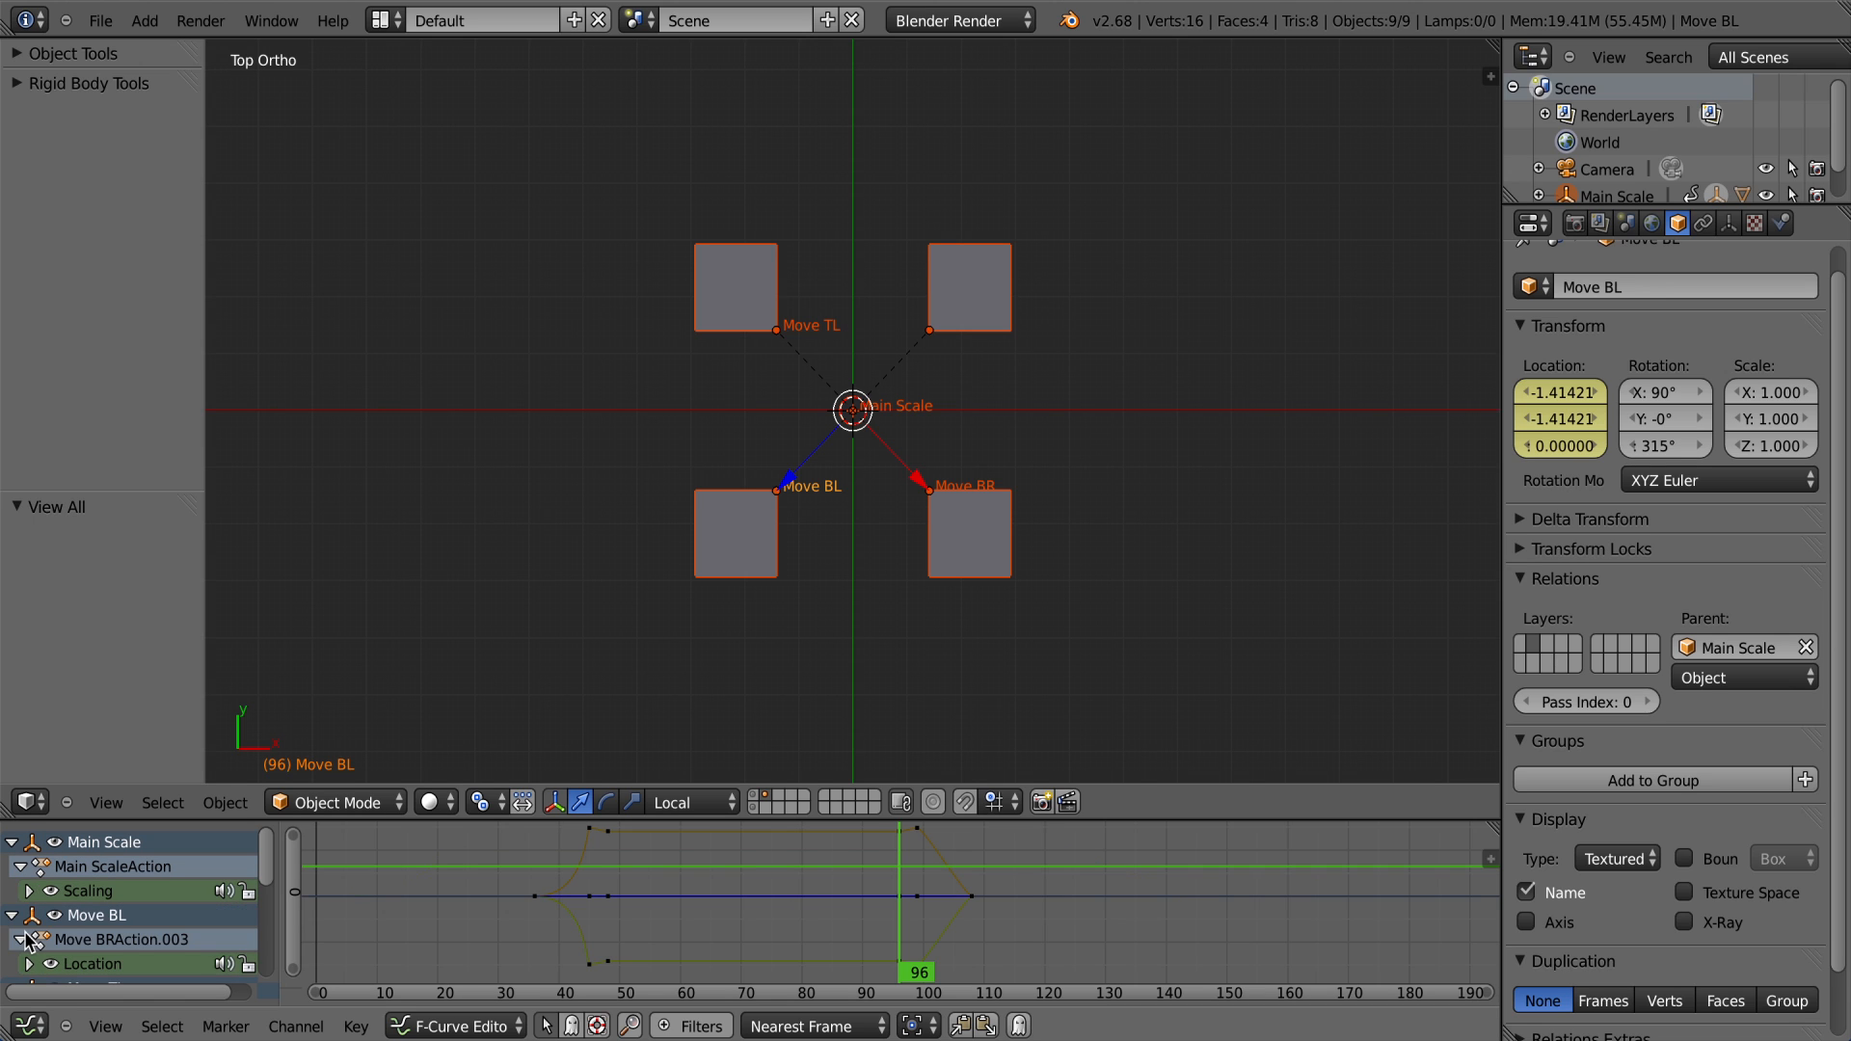
pyautogui.scroll(-5, 29, 940)
pyautogui.scroll(3, 19, 921)
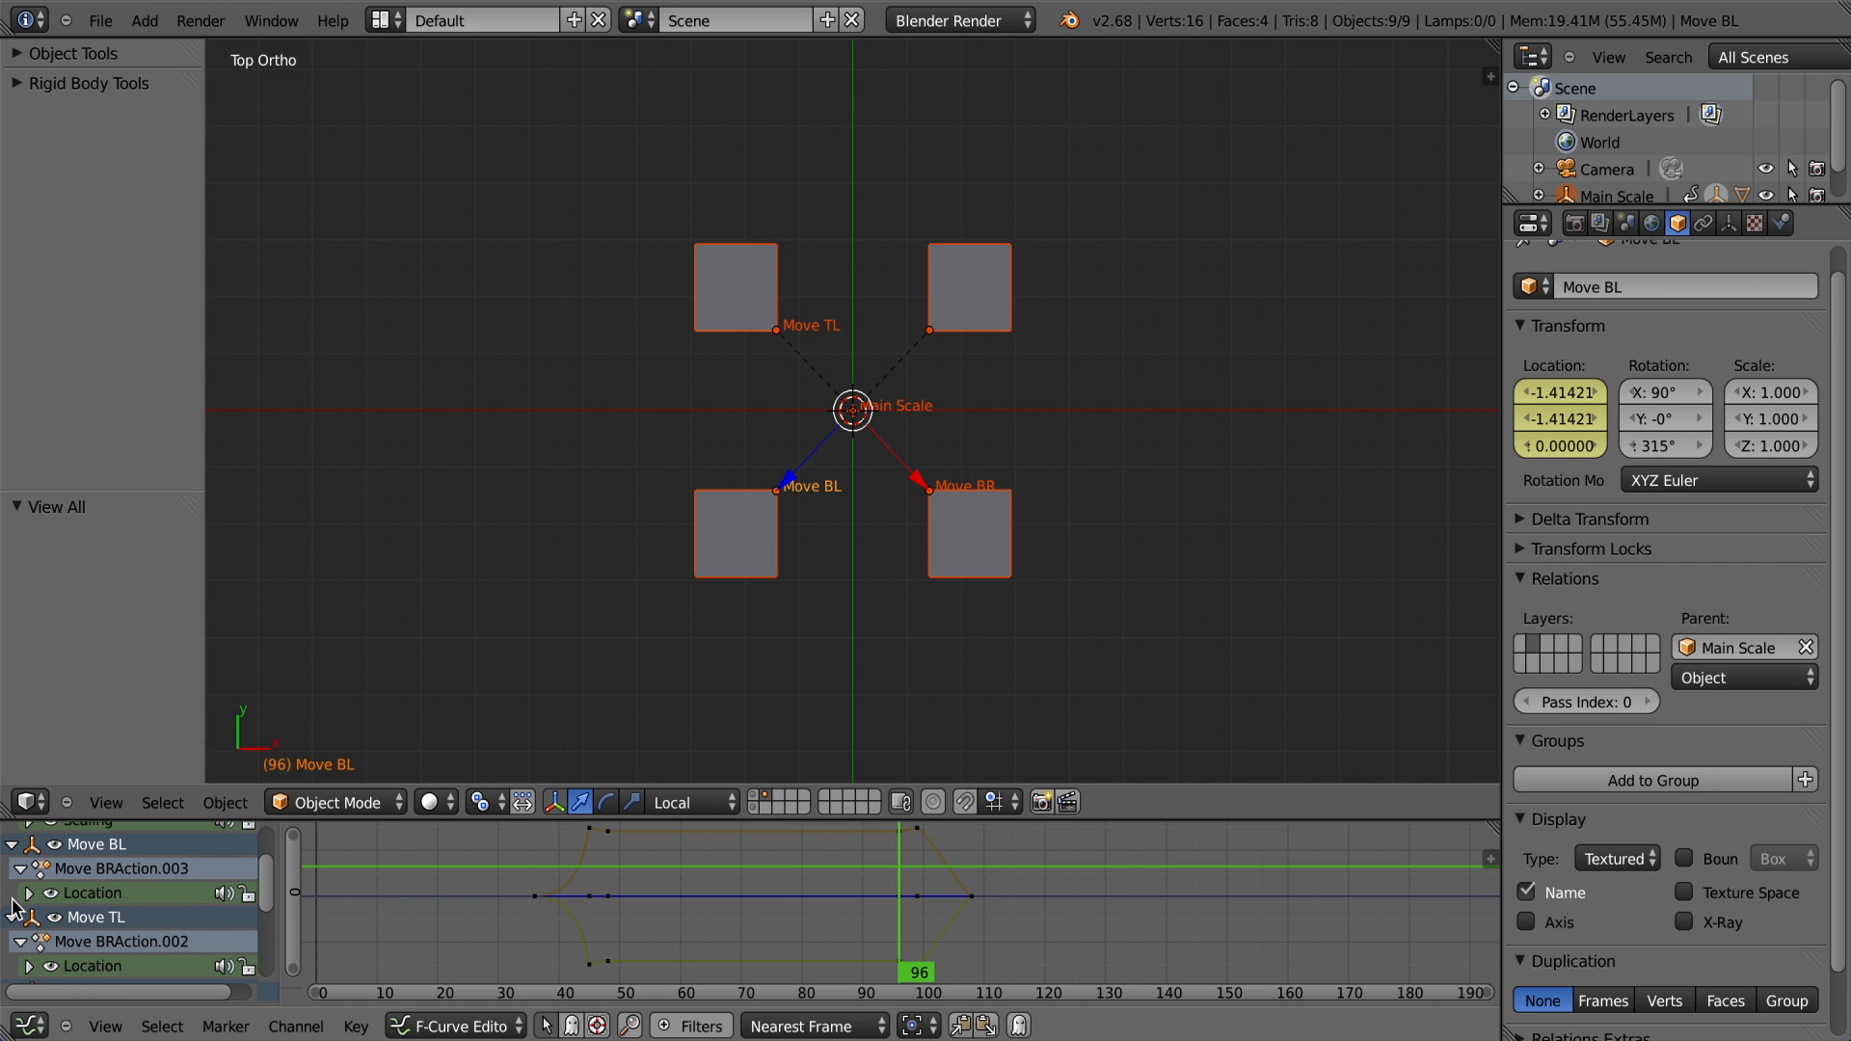
pyautogui.scroll(2, 15, 907)
pyautogui.click(18, 869)
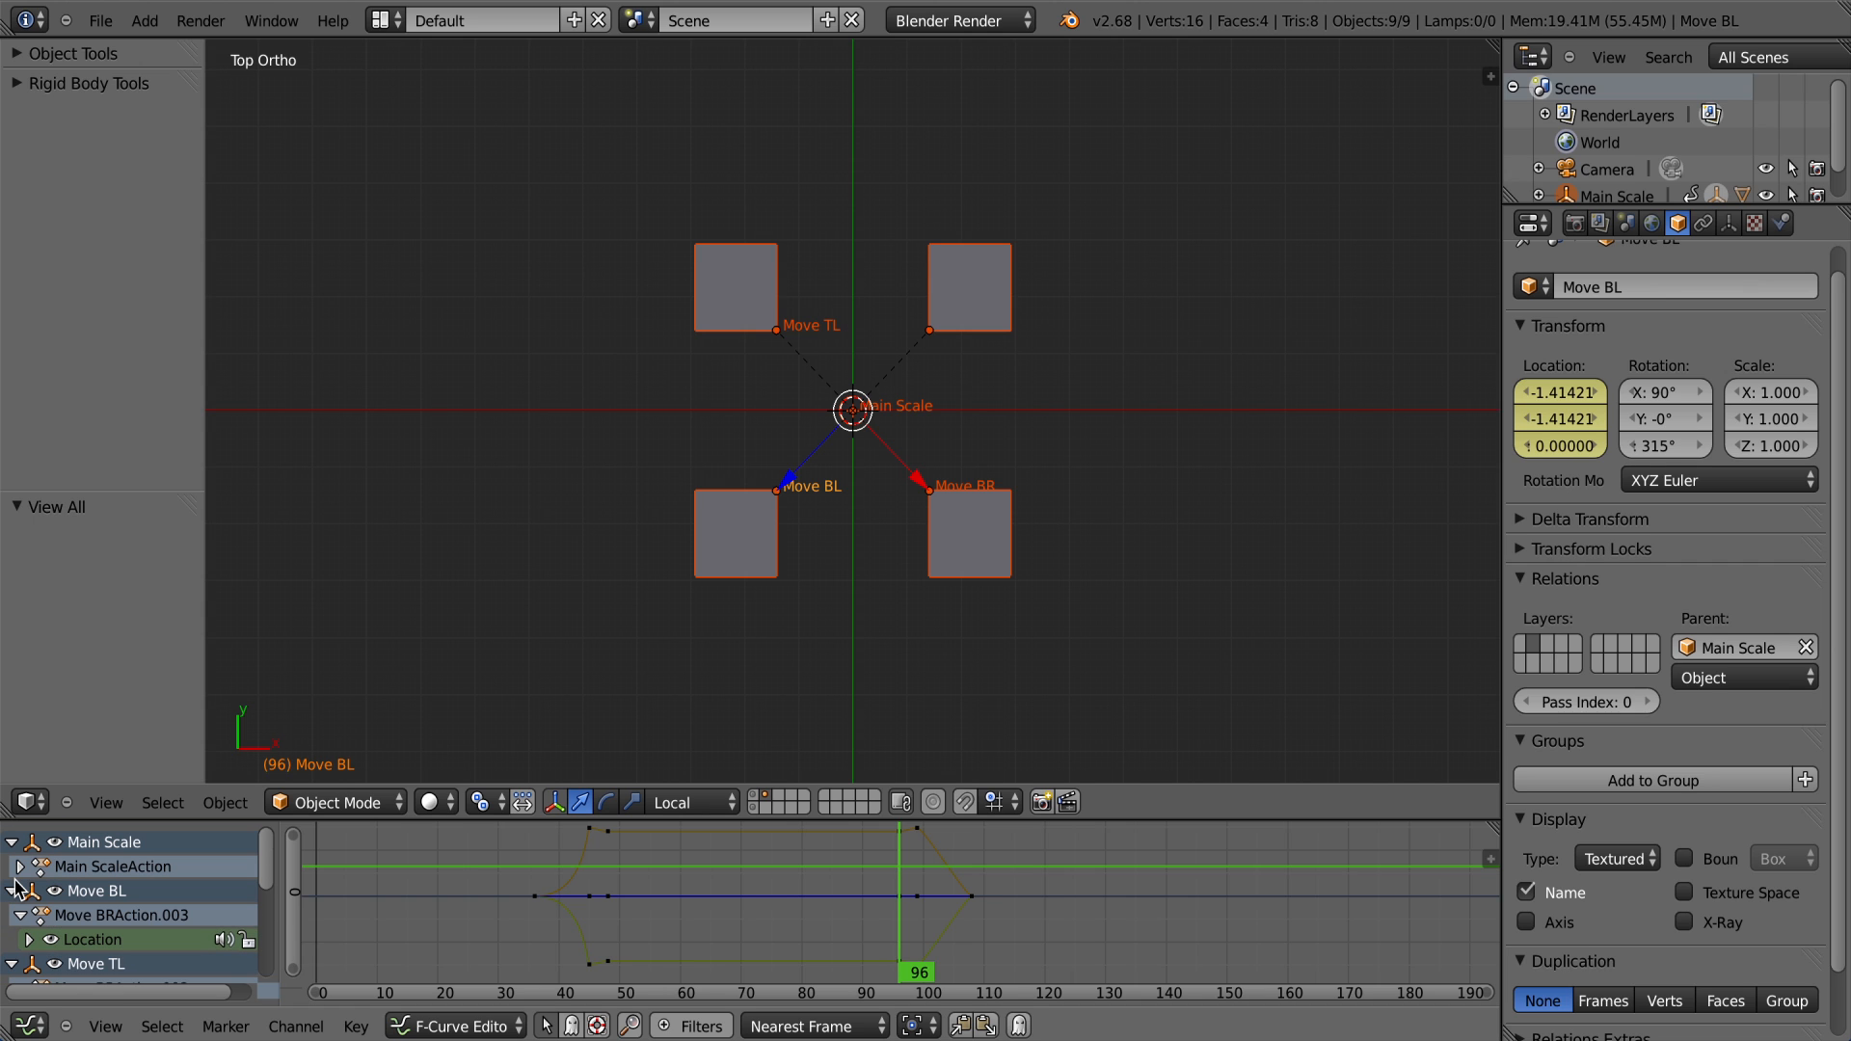
pyautogui.click(13, 888)
pyautogui.click(11, 915)
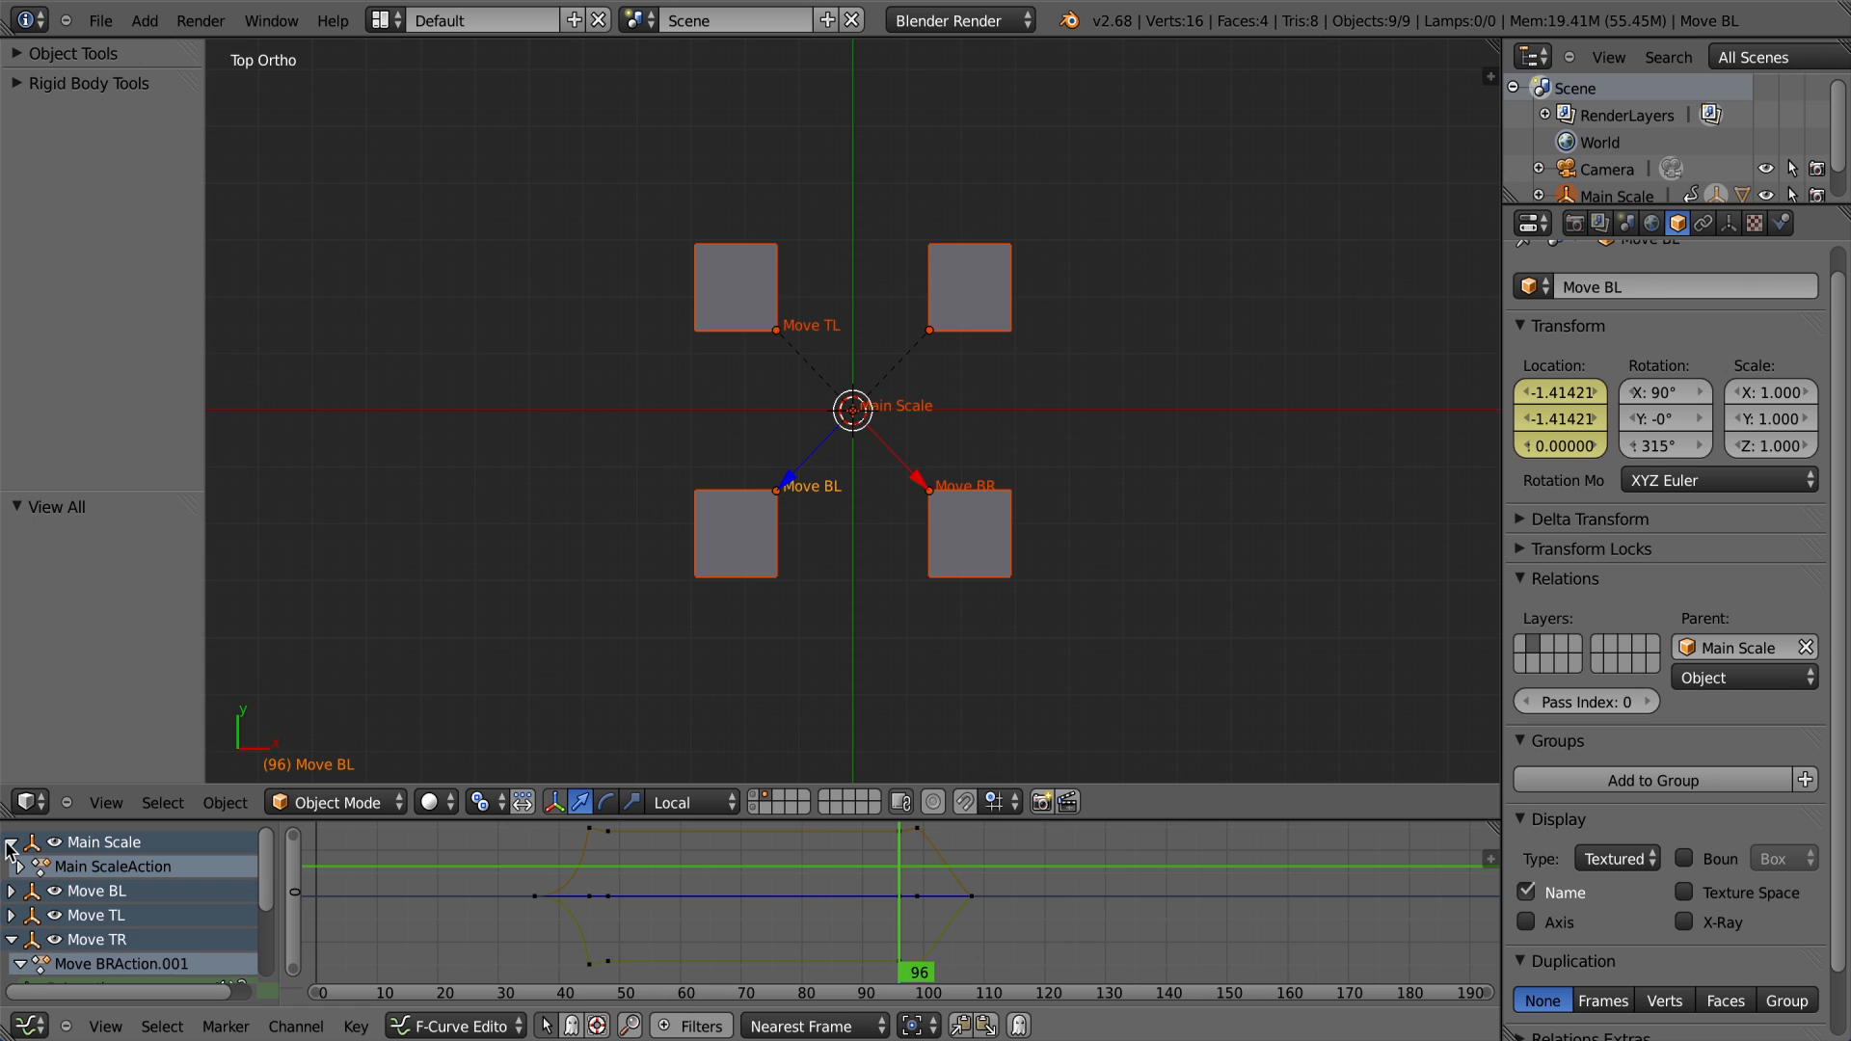
pyautogui.click(12, 843)
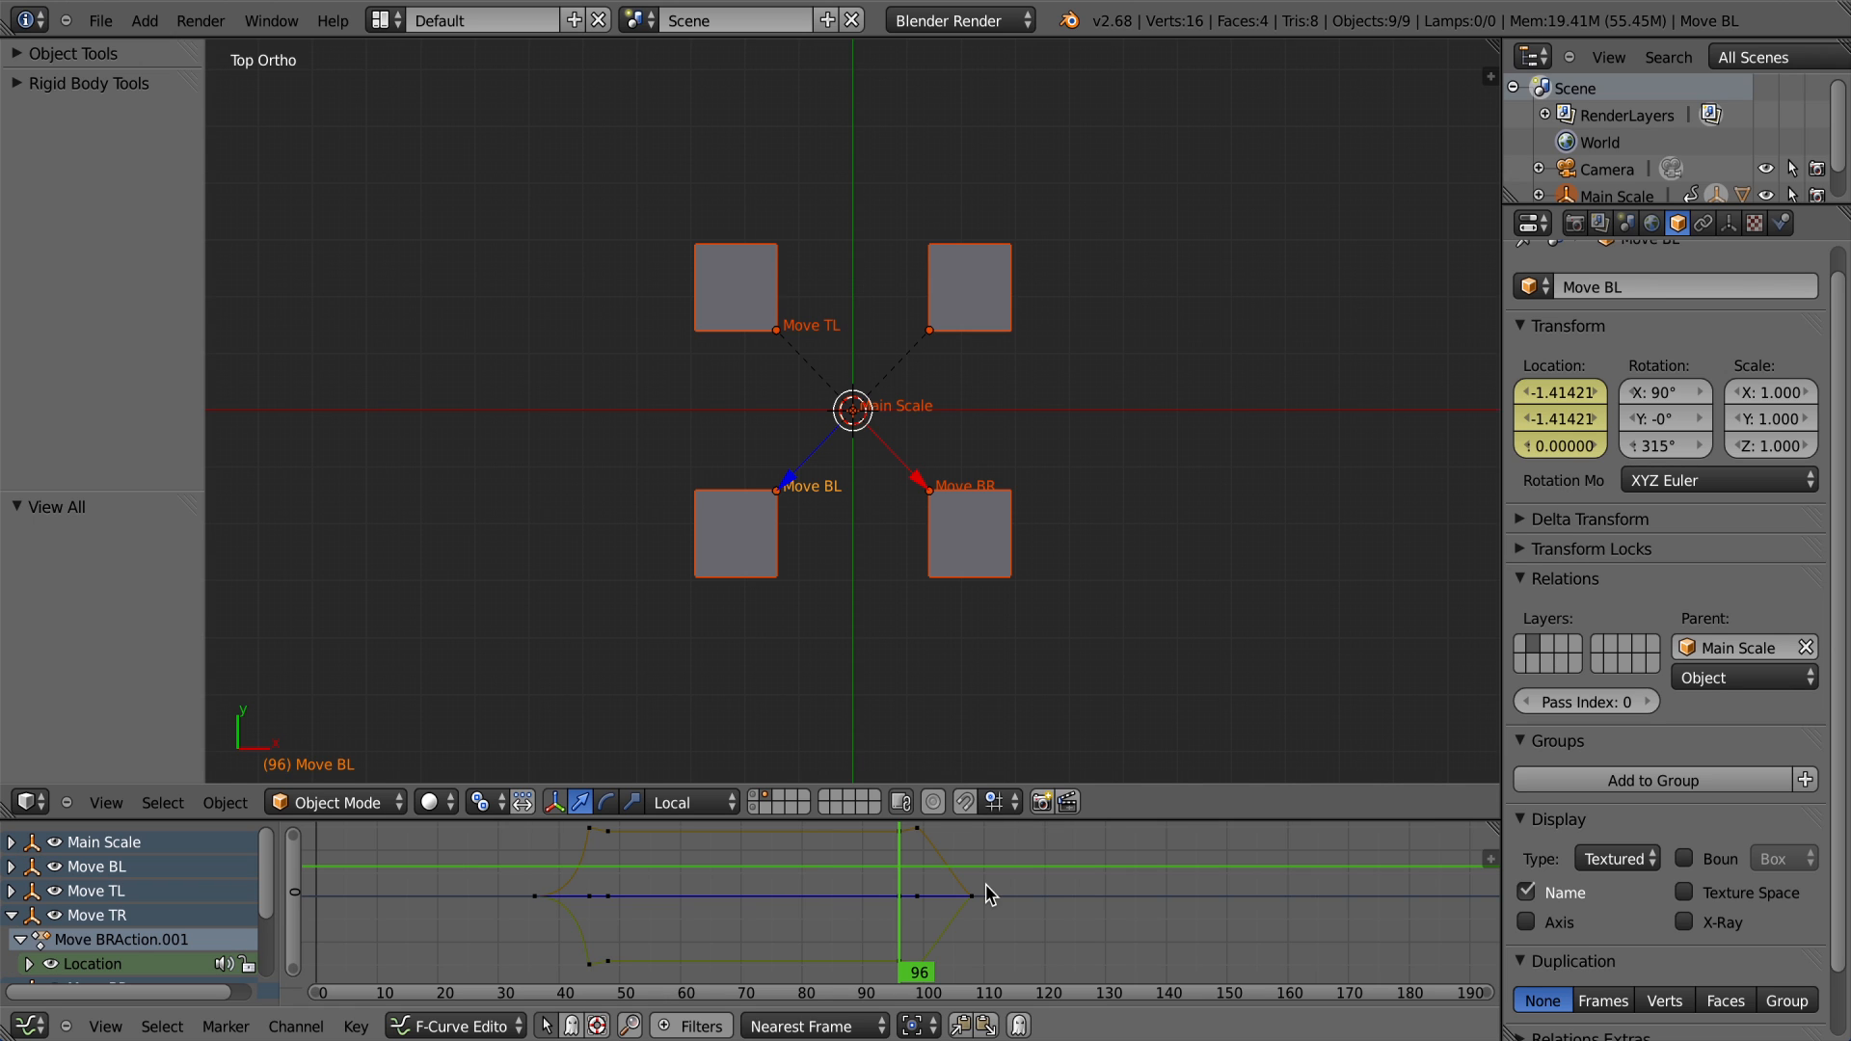
pyautogui.click(12, 916)
pyautogui.click(11, 939)
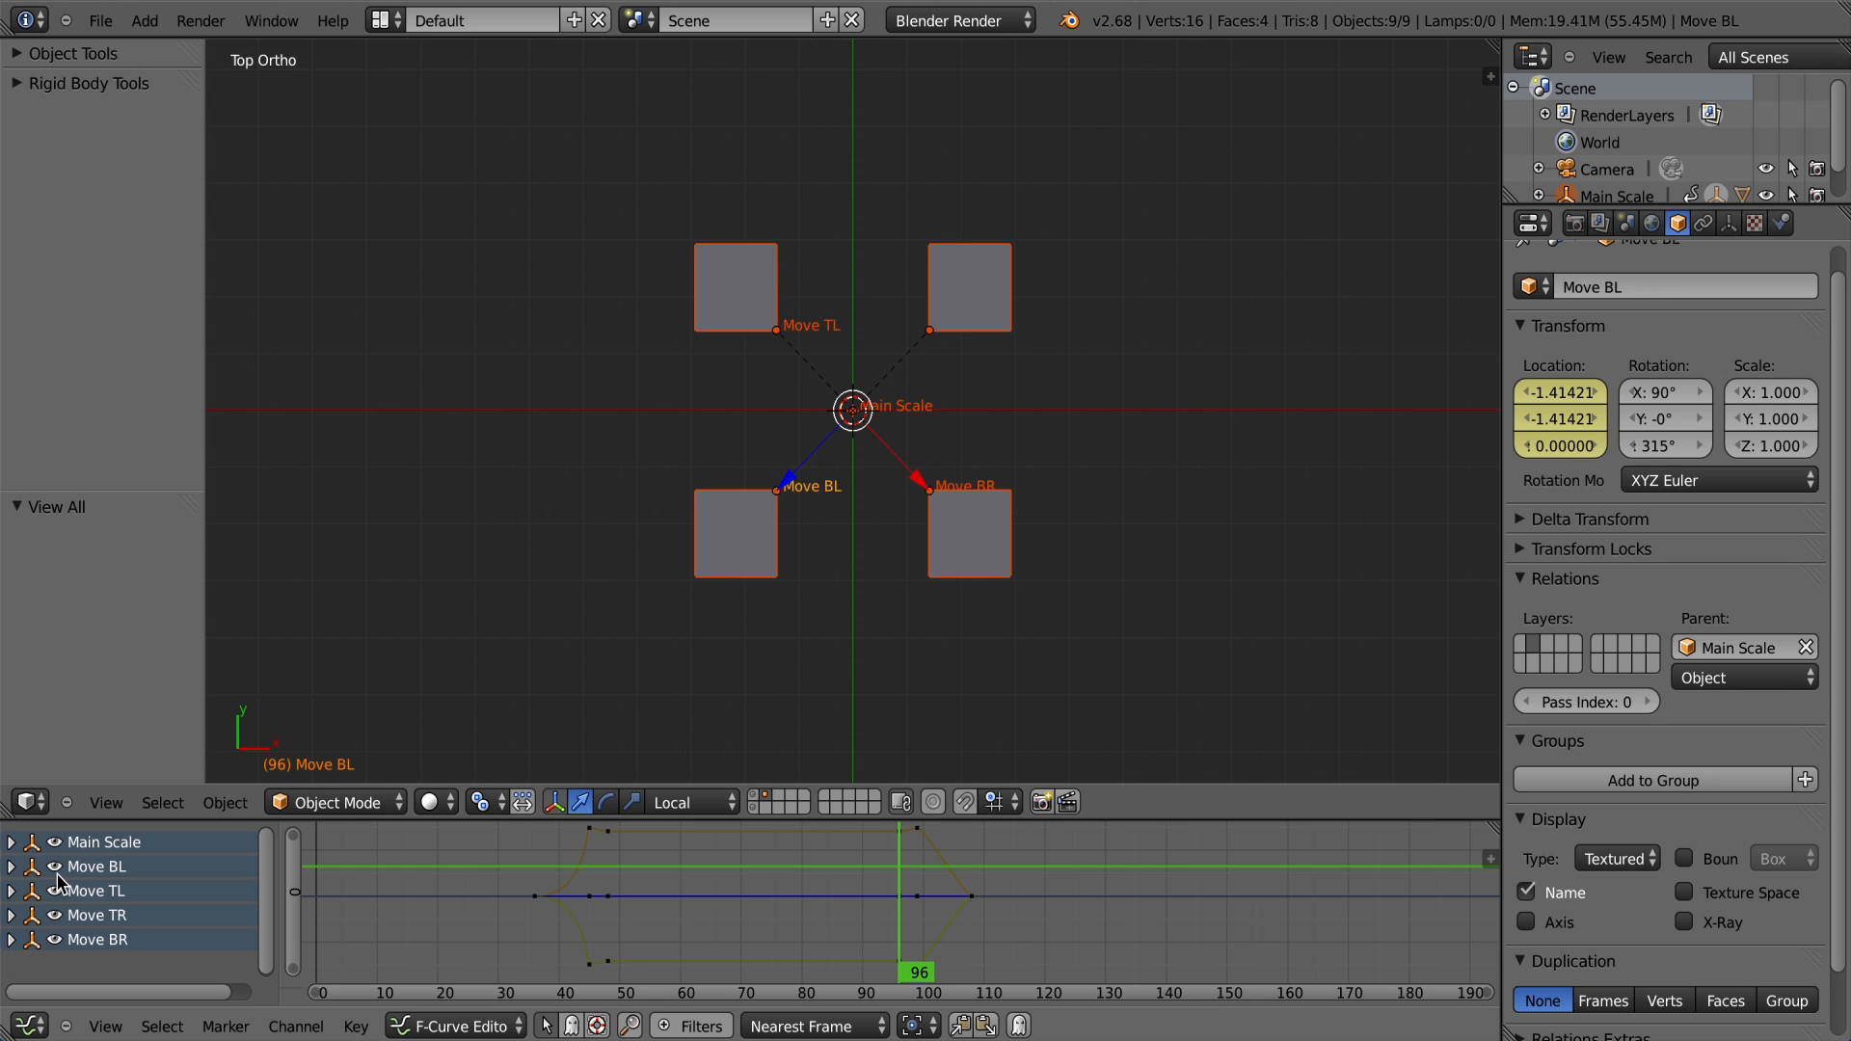
# Step: Expand Main Scale's Scaling channels and hide the curves of Move BL, Move TL, Move TR and Move BR
pyautogui.click(12, 843)
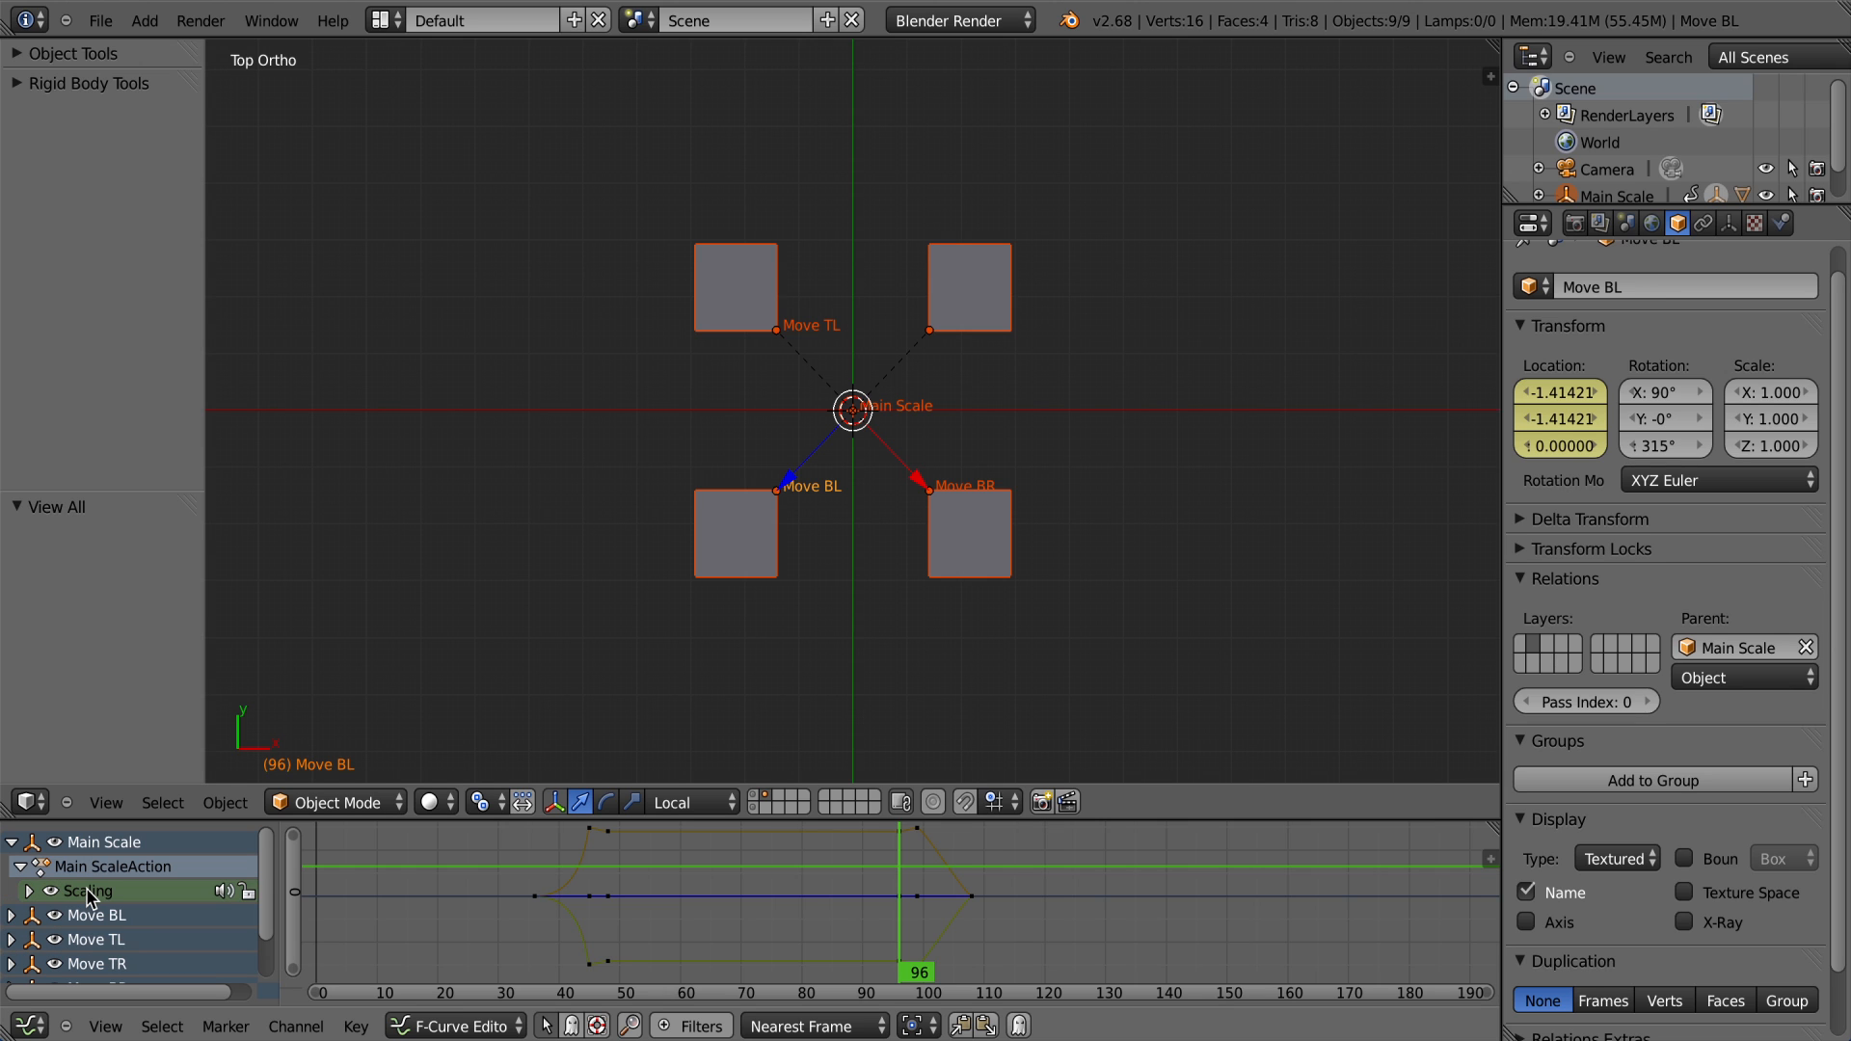
pyautogui.click(28, 892)
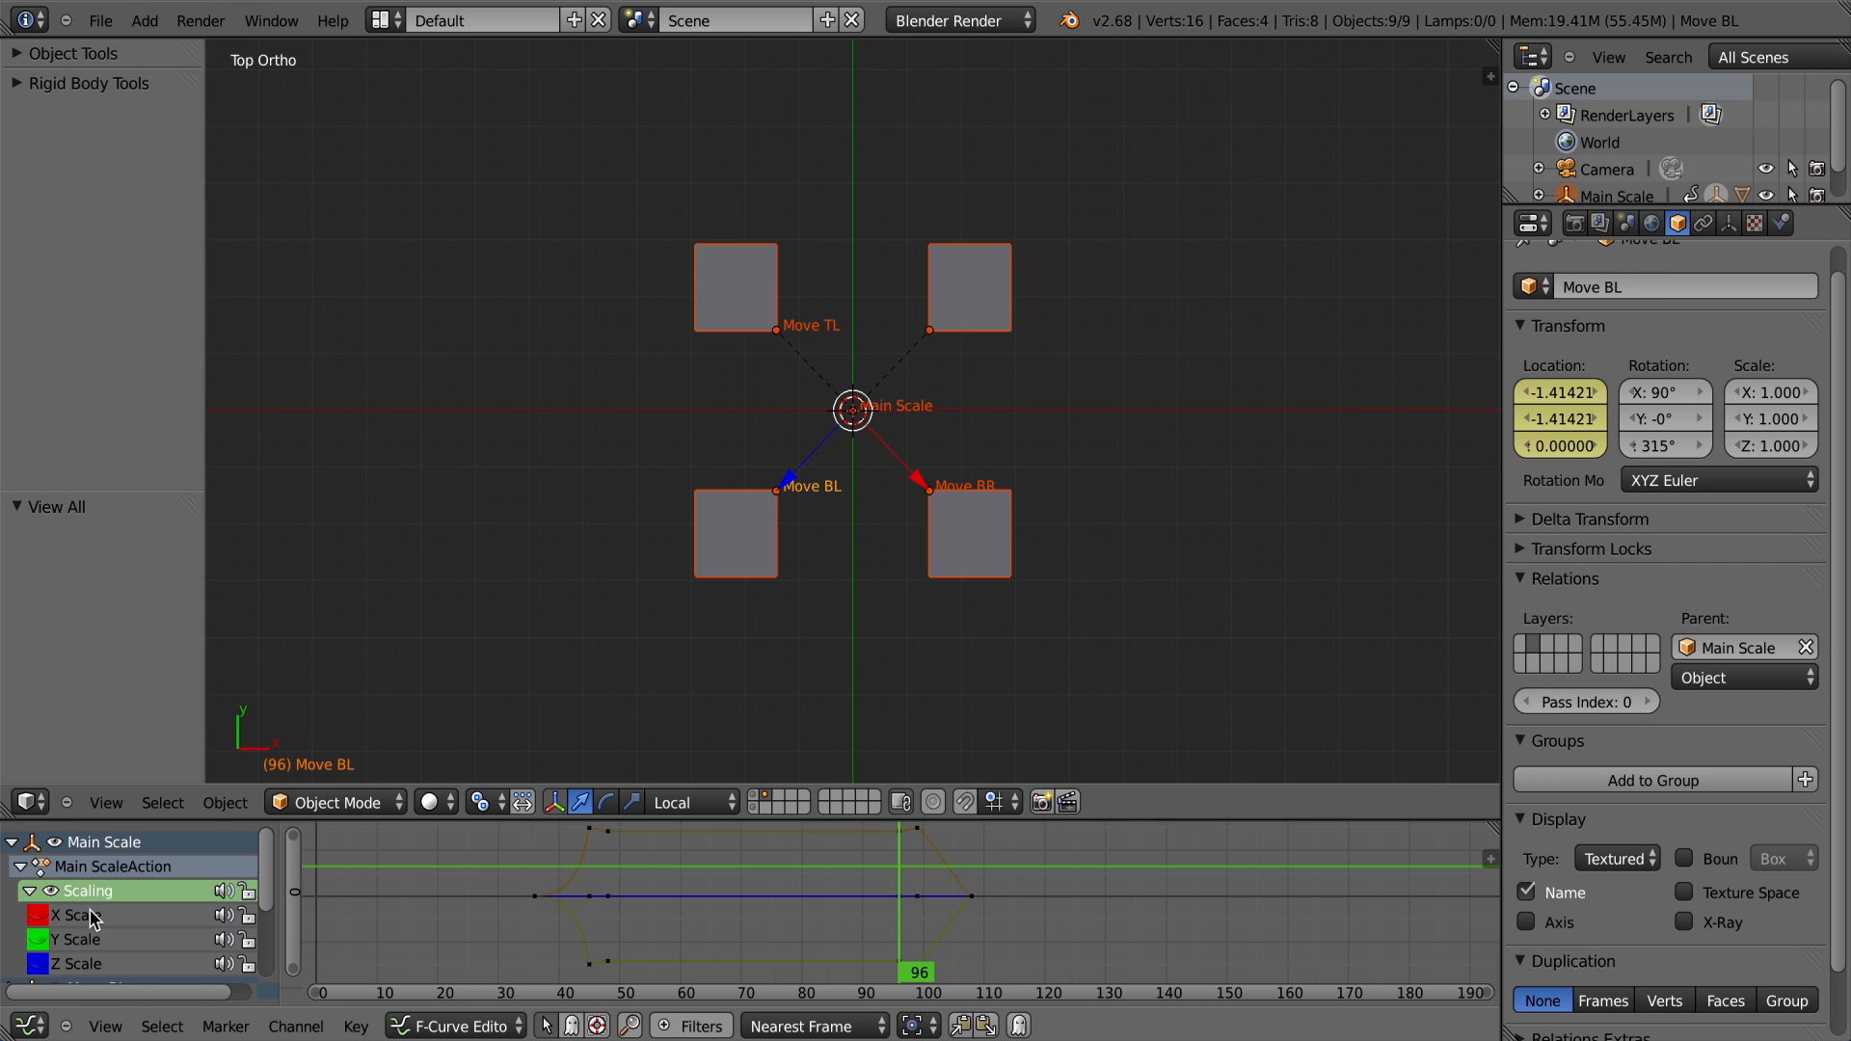
pyautogui.scroll(-3, 90, 912)
pyautogui.scroll(2, 50, 901)
pyautogui.moveTo(46, 894); pyautogui.dragTo(61, 937)
pyautogui.scroll(-3, 60, 877)
pyautogui.click(58, 938)
pyautogui.scroll(2, 941, 911)
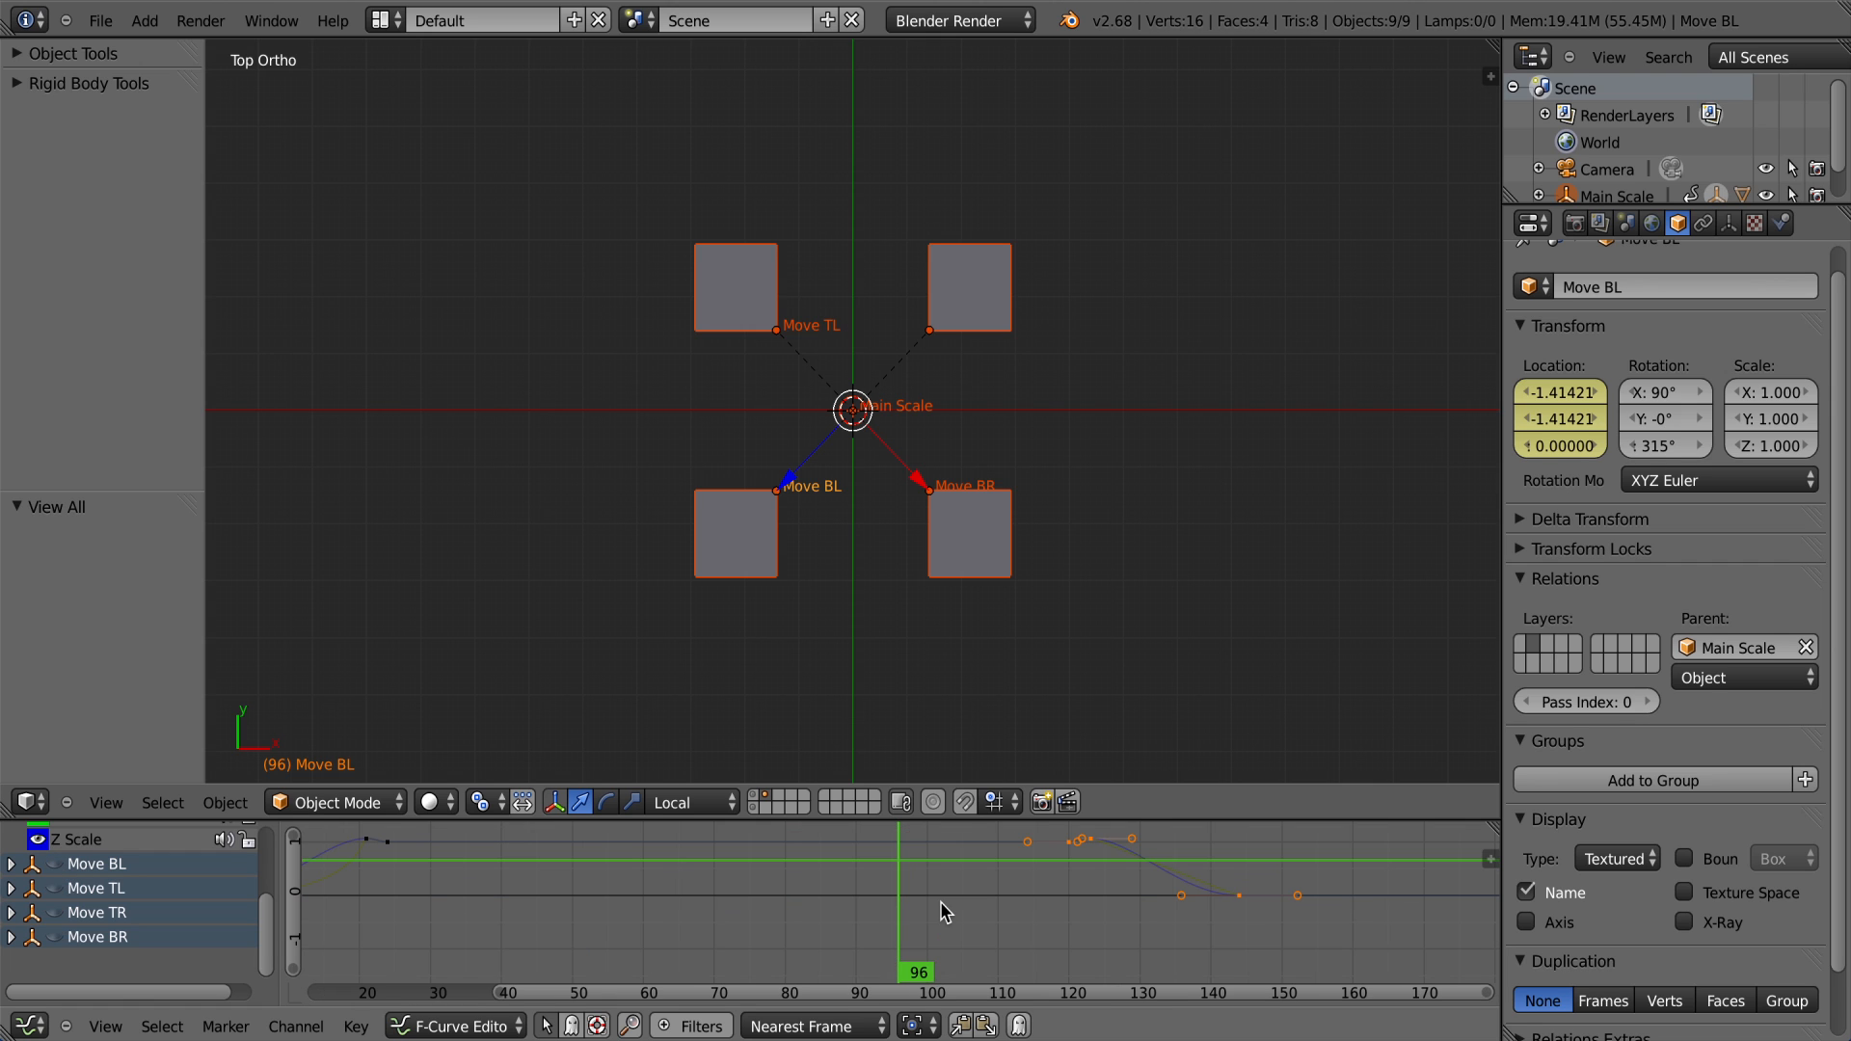
# Step: Hide Main Scale's Z Scale curve and select the Y Scale channel, keeping the X and Y Scale curves shown
pyautogui.scroll(3, 940, 900)
pyautogui.moveTo(1160, 872); pyautogui.dragTo(1345, 910, button='middle')
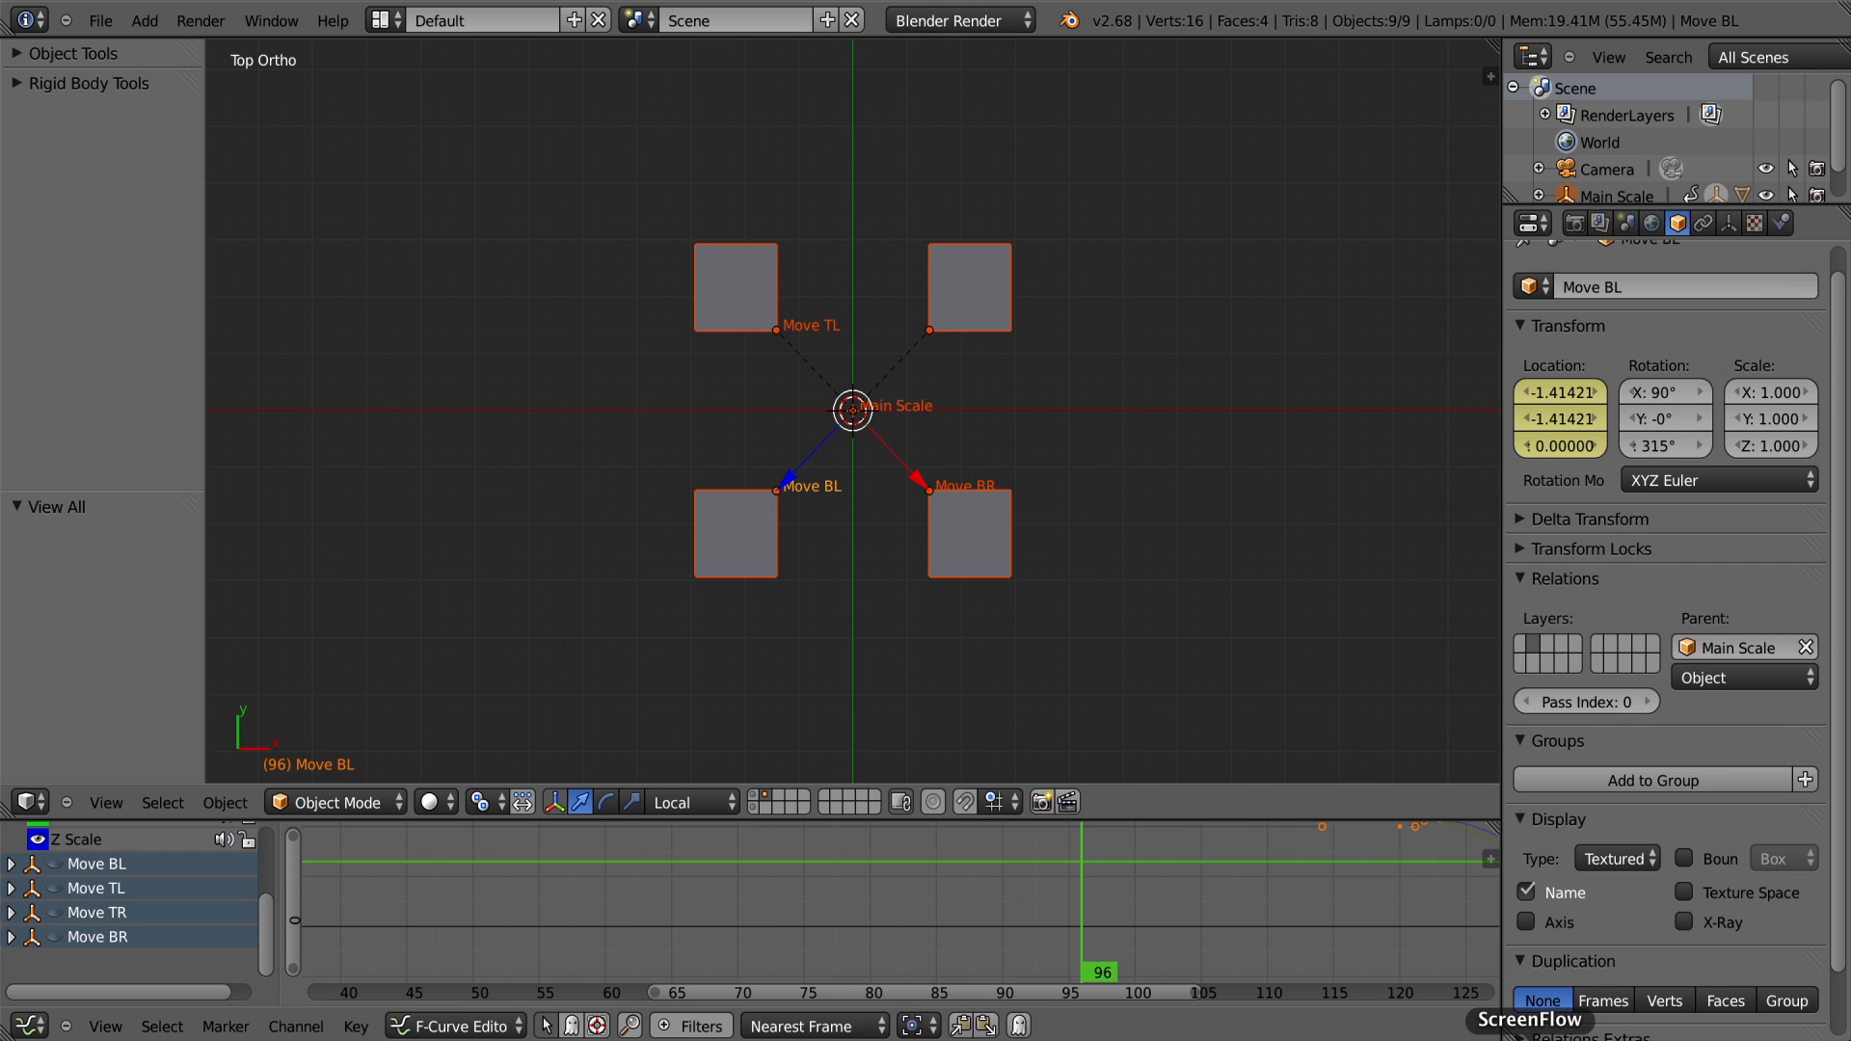
pyautogui.scroll(-2, 911, 901)
pyautogui.scroll(-3, 1143, 941)
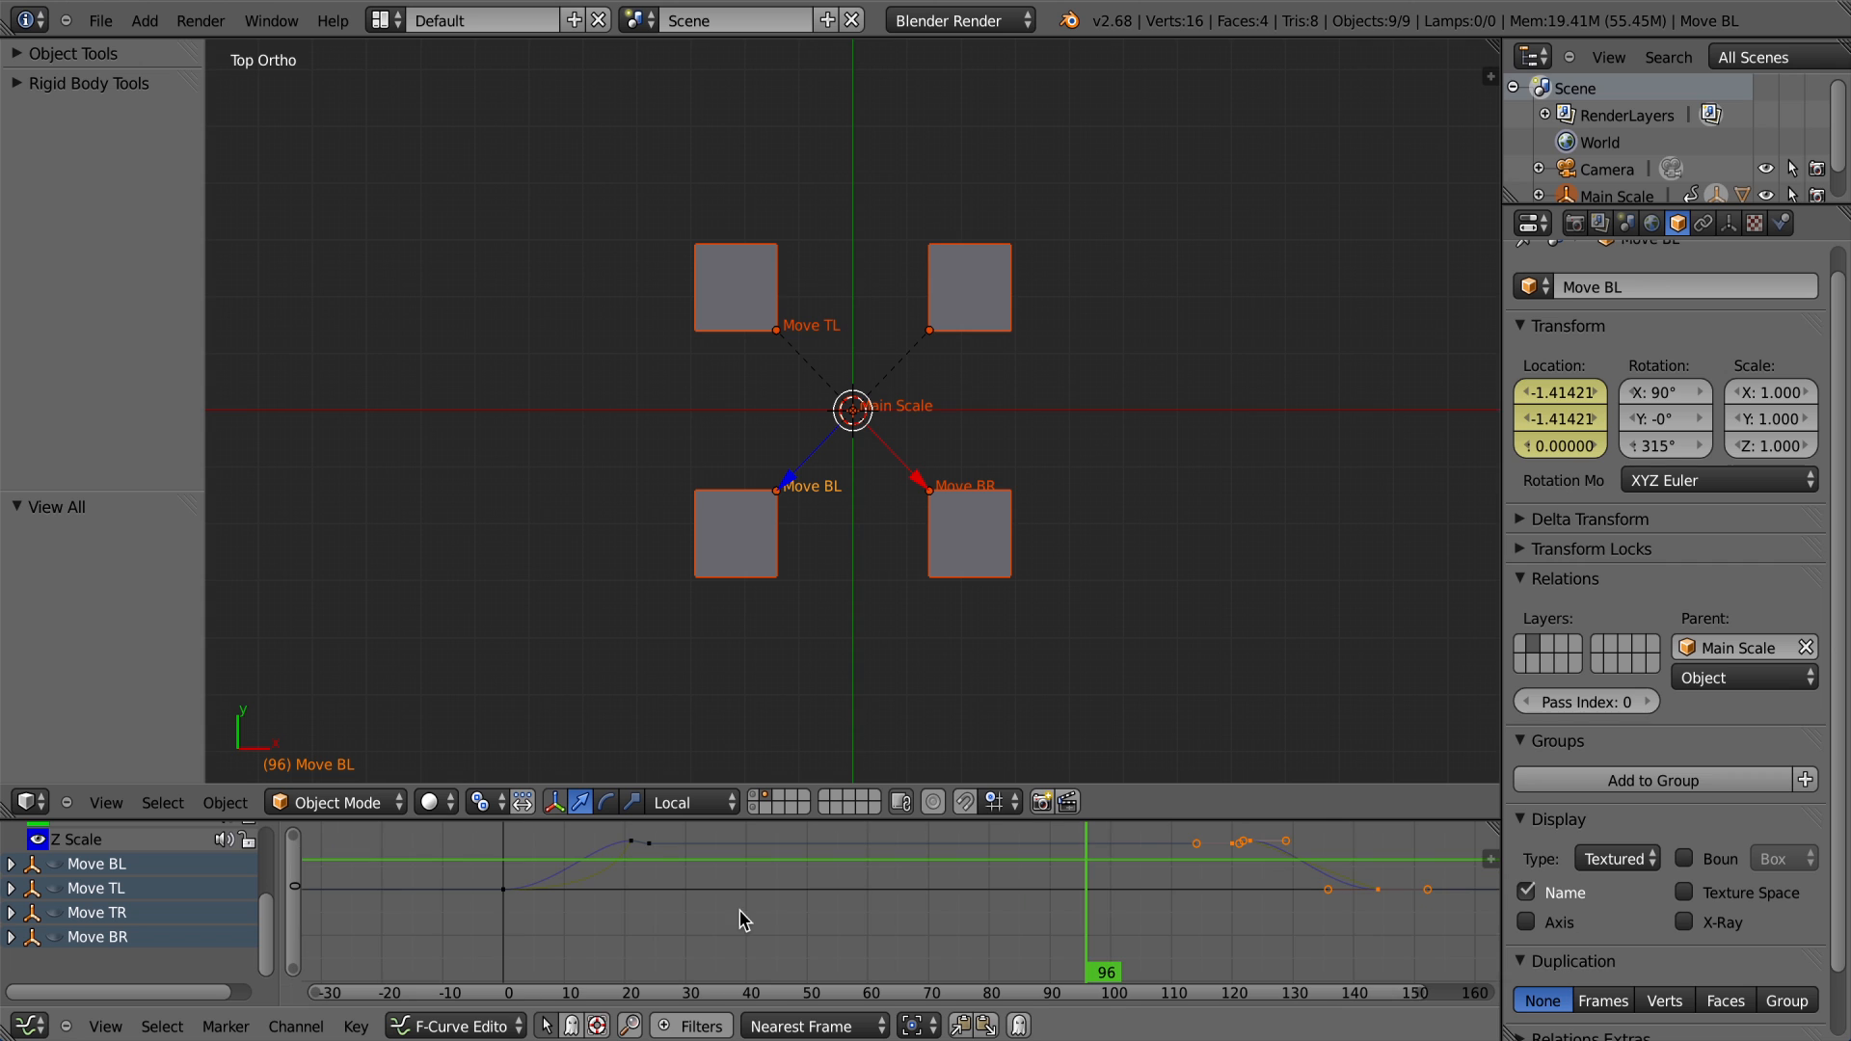
pyautogui.rightClick(631, 842)
pyautogui.click(37, 838)
pyautogui.scroll(3, 67, 906)
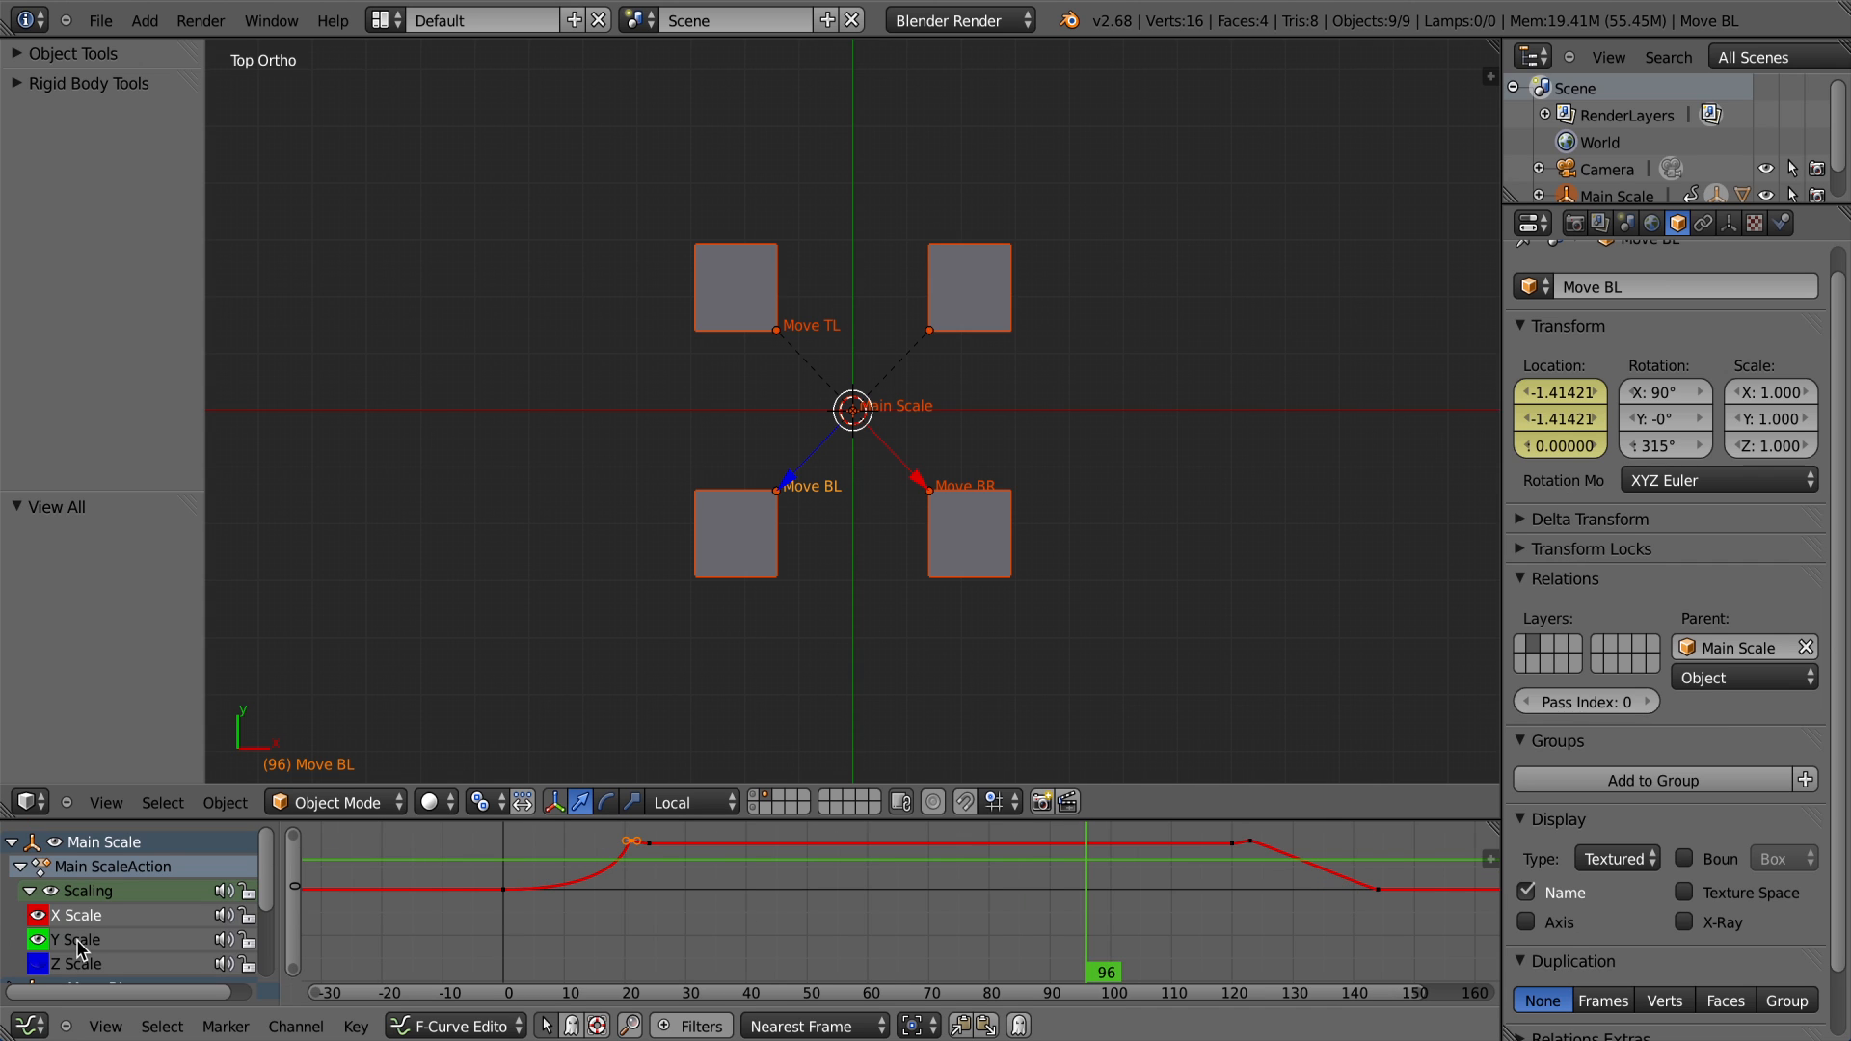
pyautogui.click(77, 939)
pyautogui.moveTo(1027, 925); pyautogui.dragTo(852, 920, button='middle')
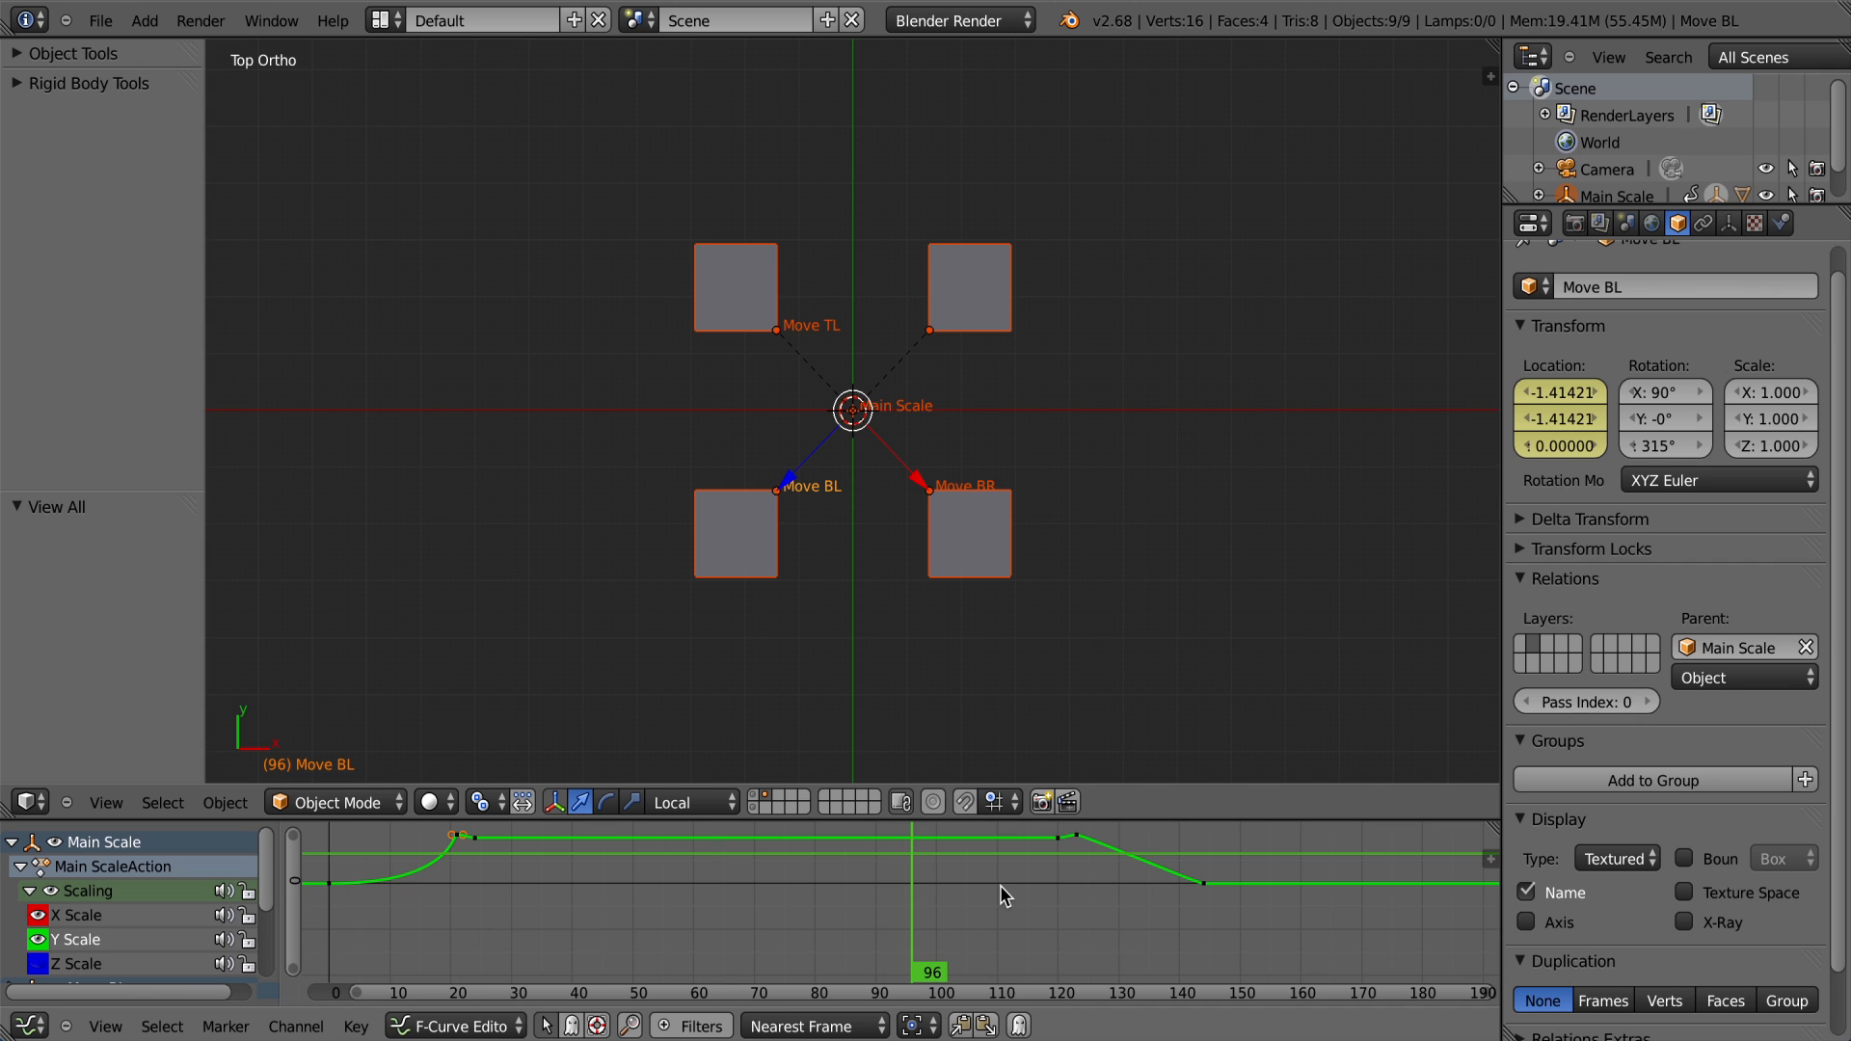
# Step: Move the left handle of the X Scale curve's last keyframe by -20 frames along X
pyautogui.rightClick(1172, 882)
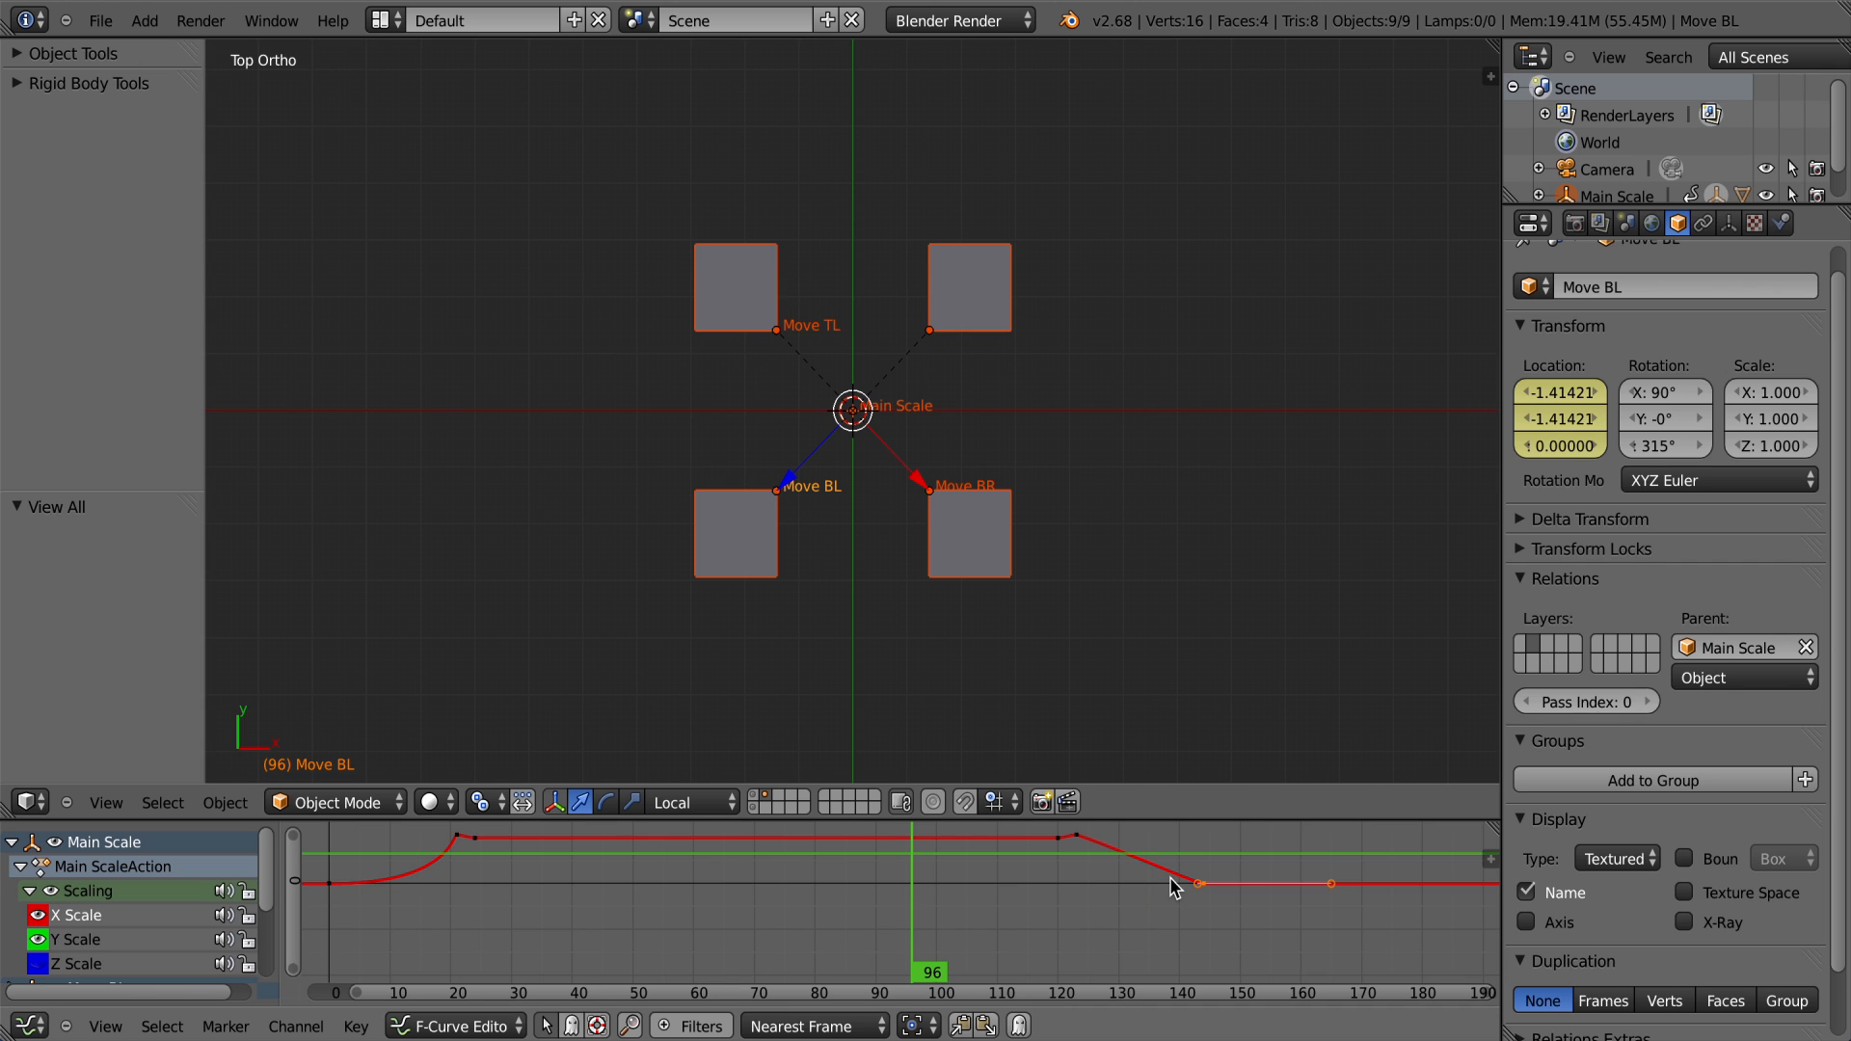
pyautogui.rightClick(1196, 886)
pyautogui.rightClick(1295, 896)
pyautogui.rightClick(1192, 885)
pyautogui.press('g')
pyautogui.press('x')
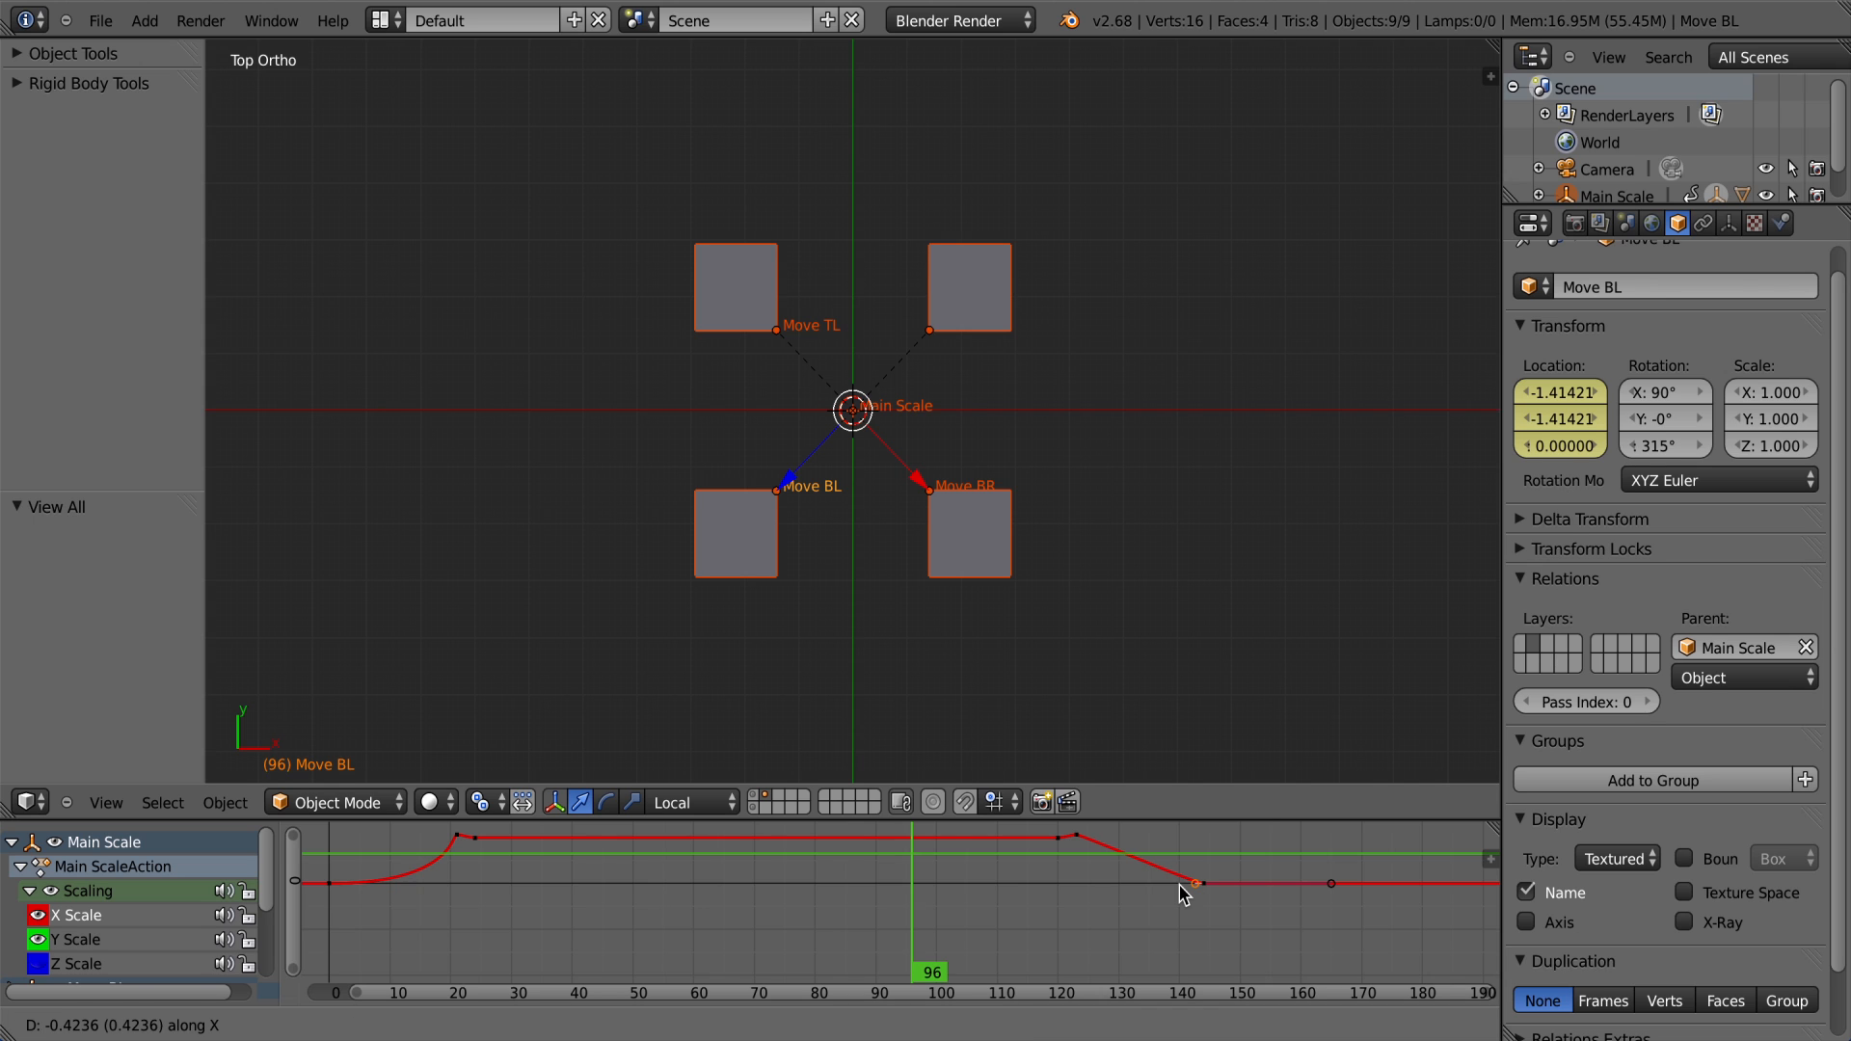
pyautogui.press('2')
pyautogui.press('0')
pyautogui.press('-')
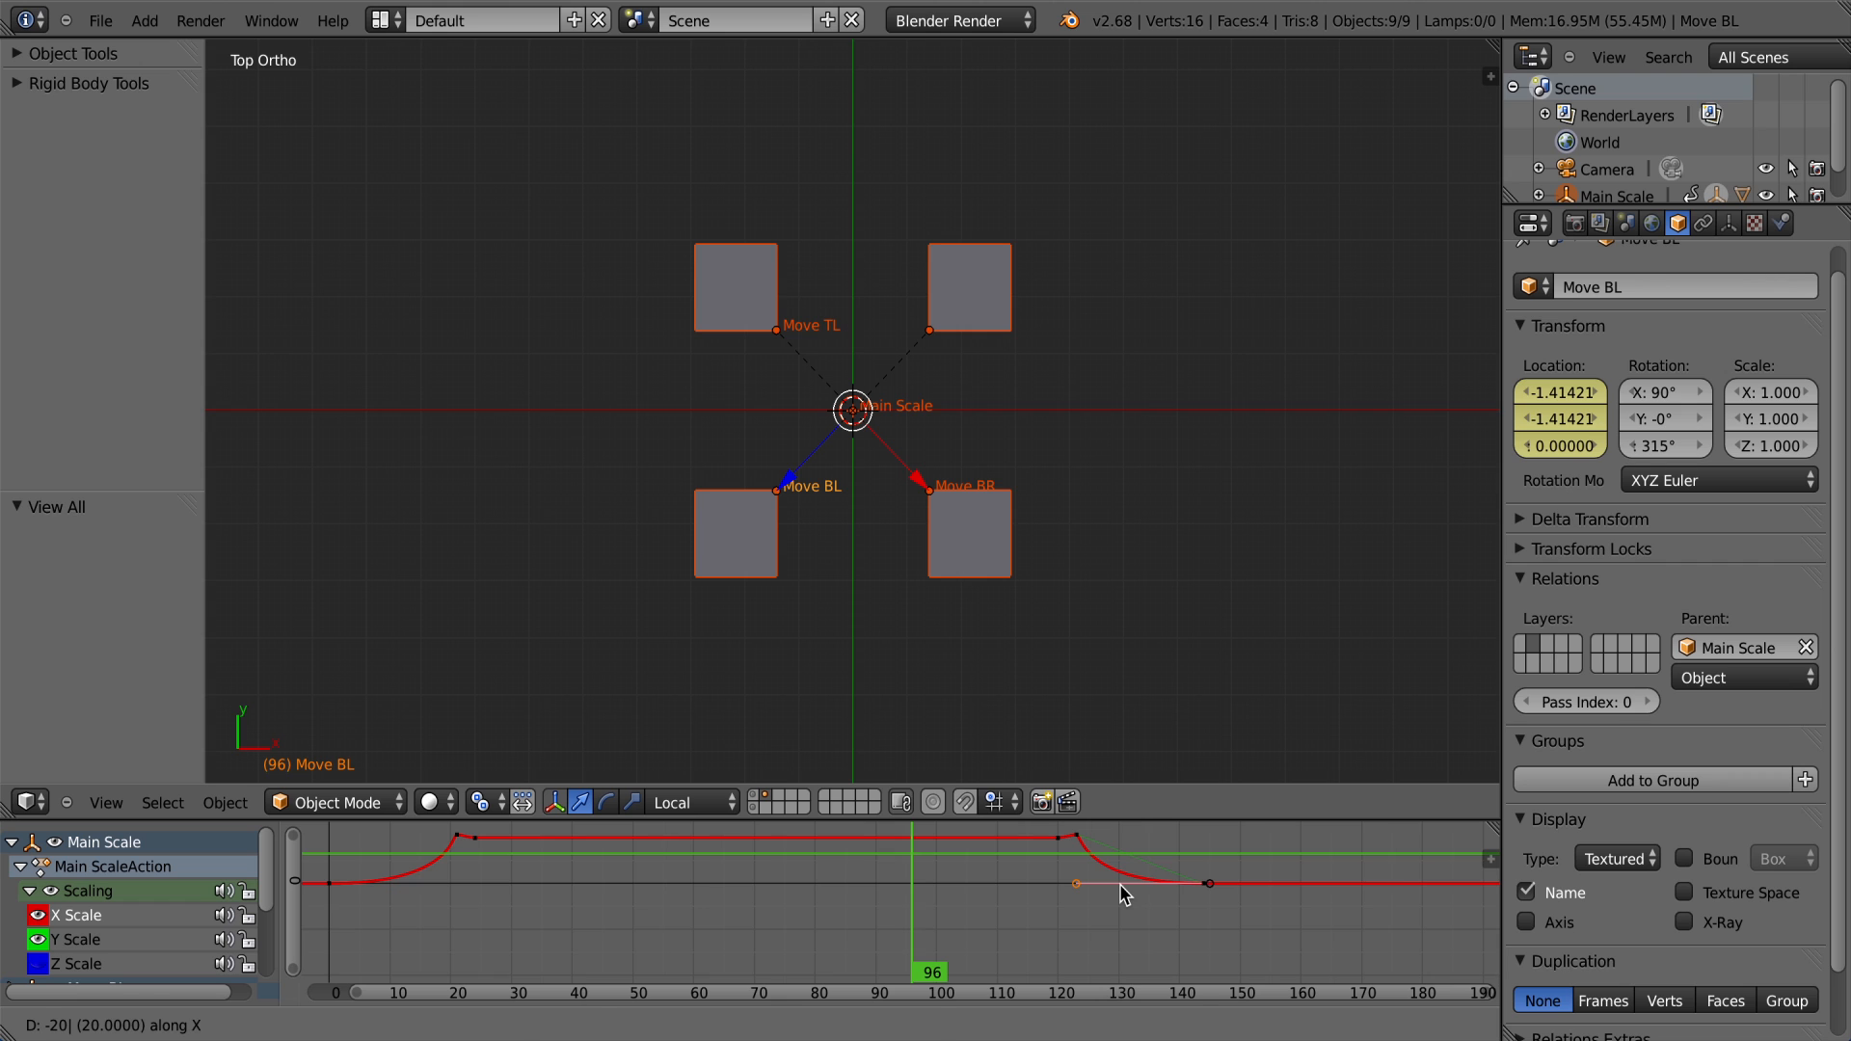
pyautogui.press('Return')
pyautogui.scroll(-1, 1124, 895)
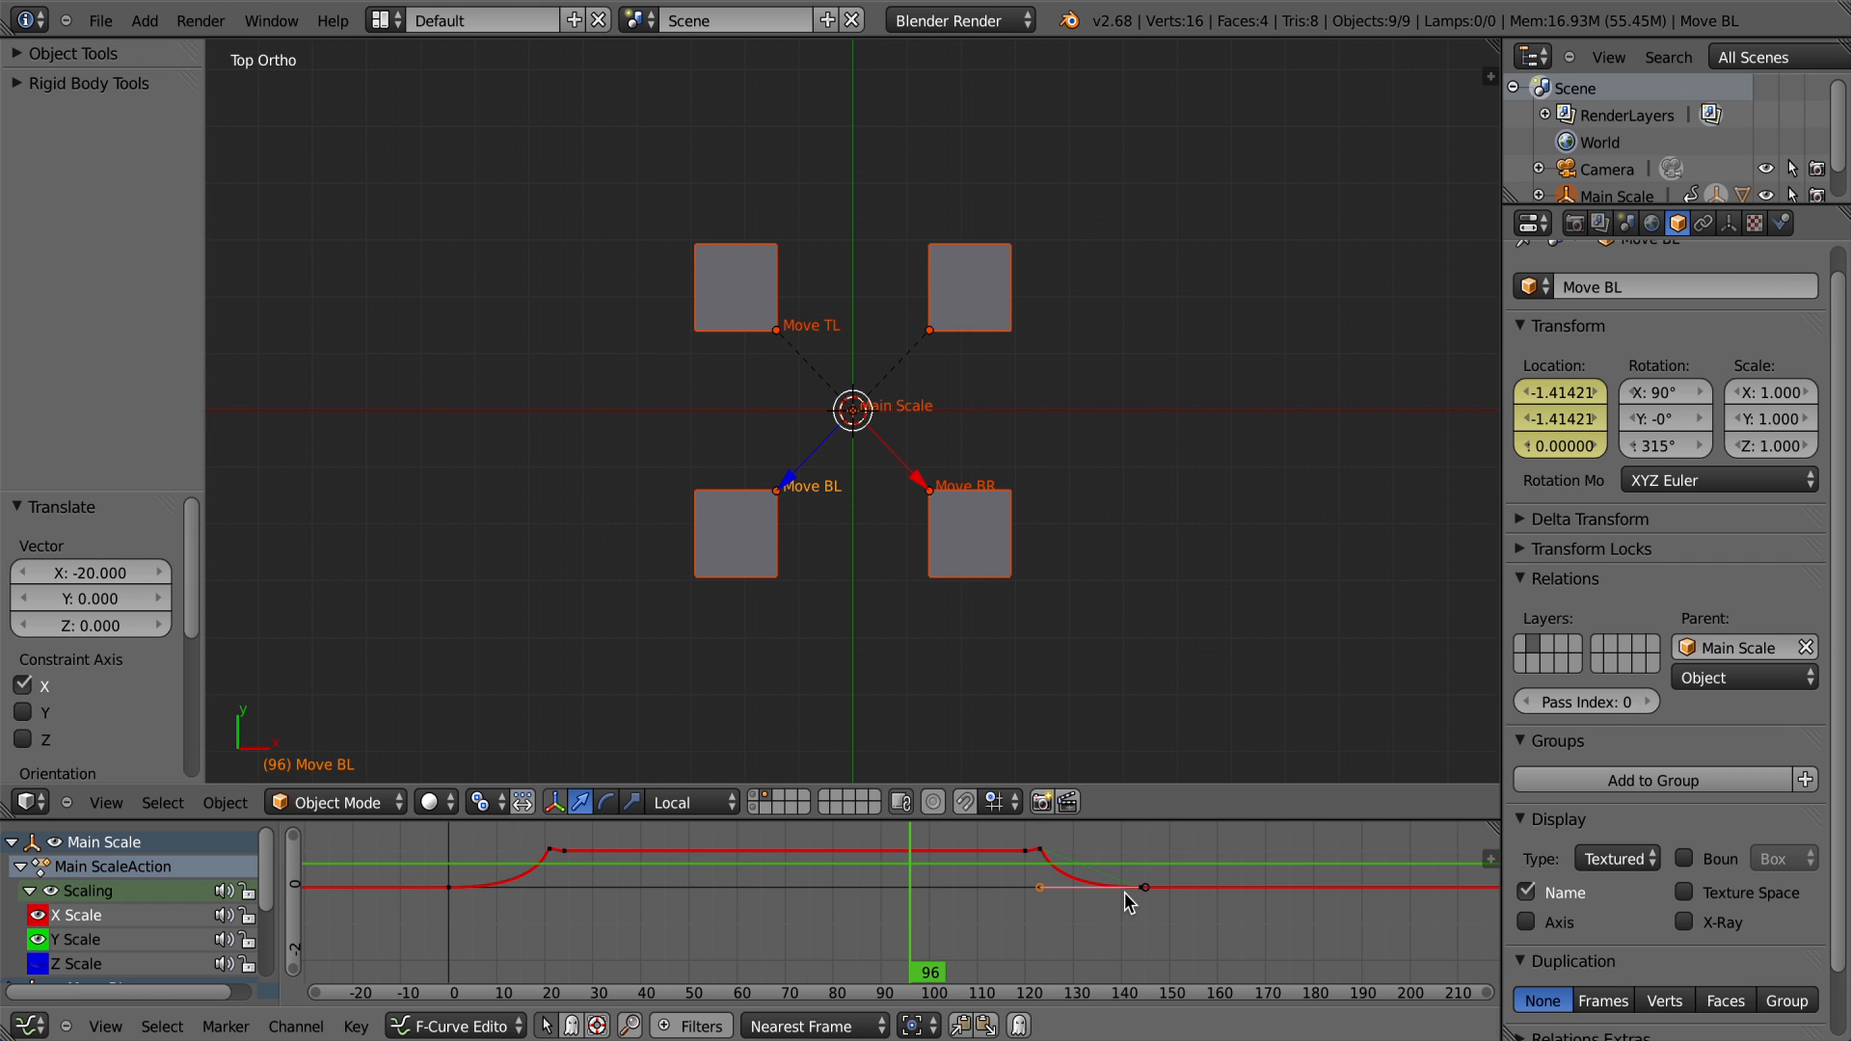
pyautogui.scroll(1, 1124, 893)
# Step: Hide the X Scale curve and move the left handle of the Y Scale curve's last keyframe by -20 frames
pyautogui.rightClick(1080, 838)
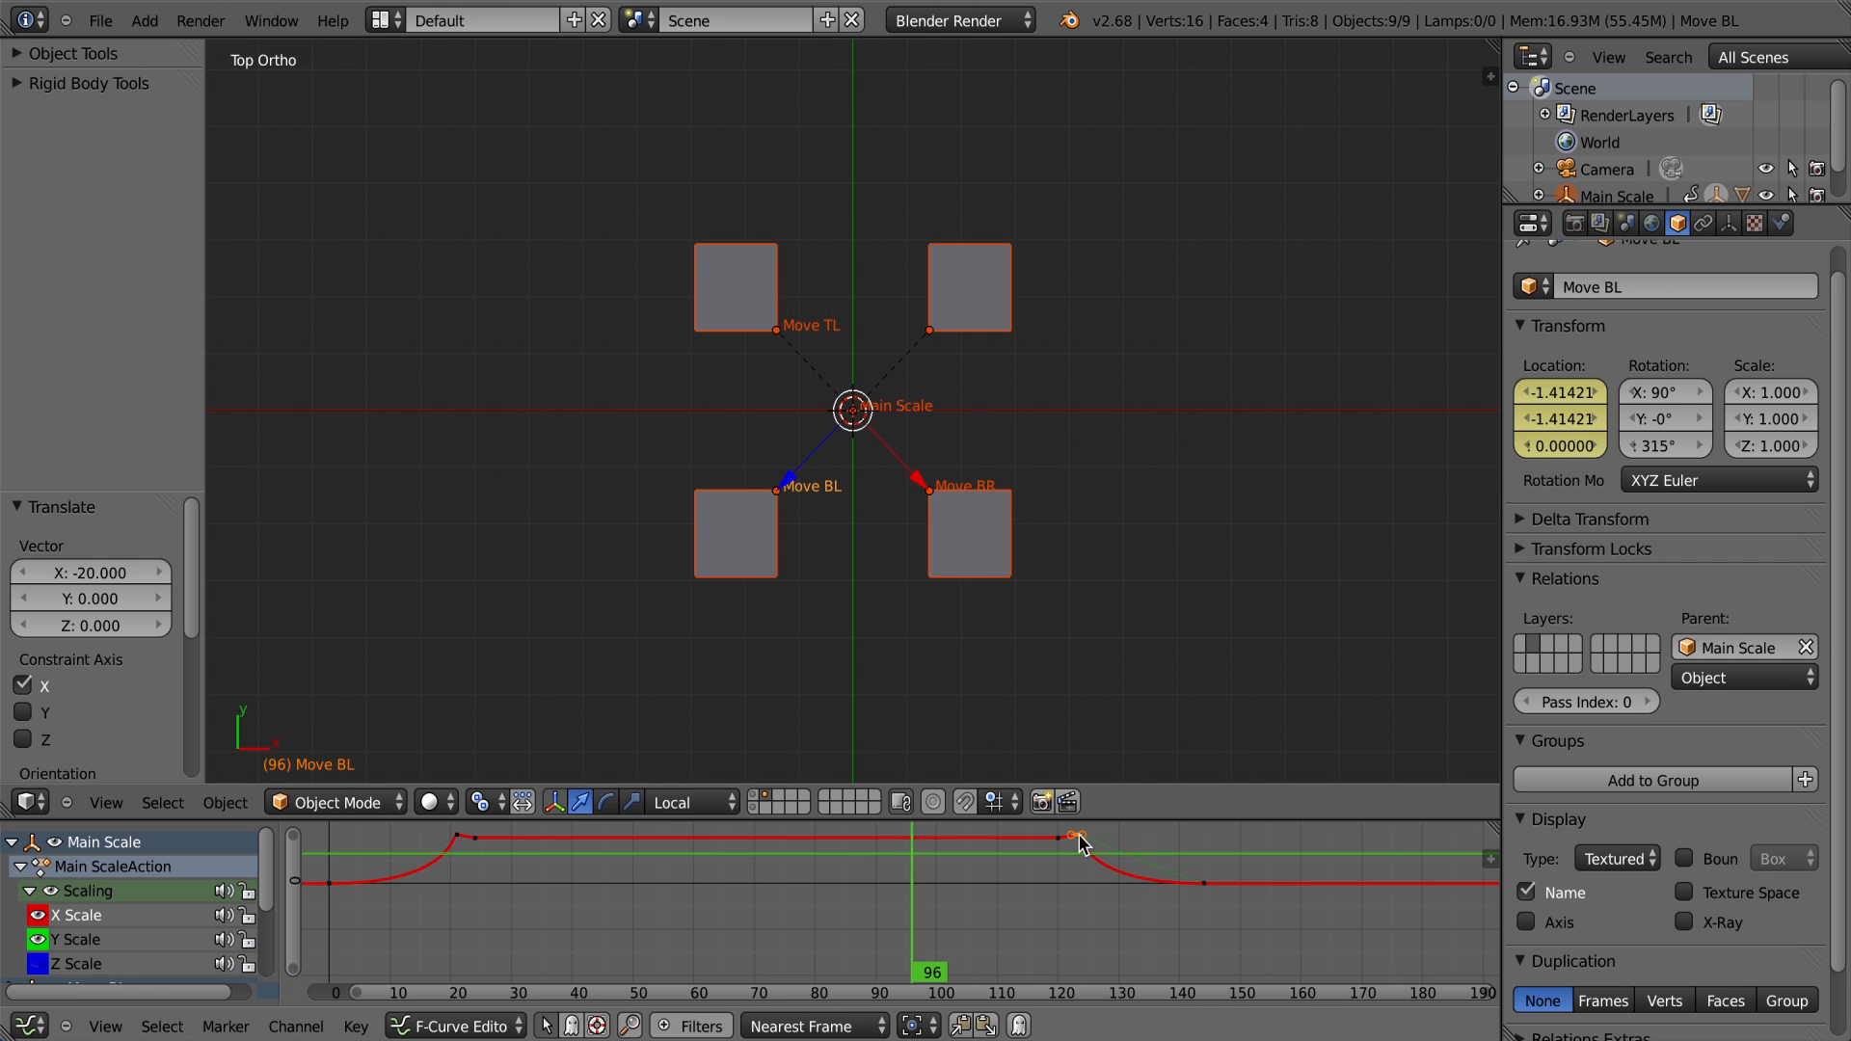
pyautogui.press('a')
pyautogui.click(40, 917)
pyautogui.rightClick(1205, 879)
pyautogui.rightClick(1197, 883)
pyautogui.rightClick(1193, 884)
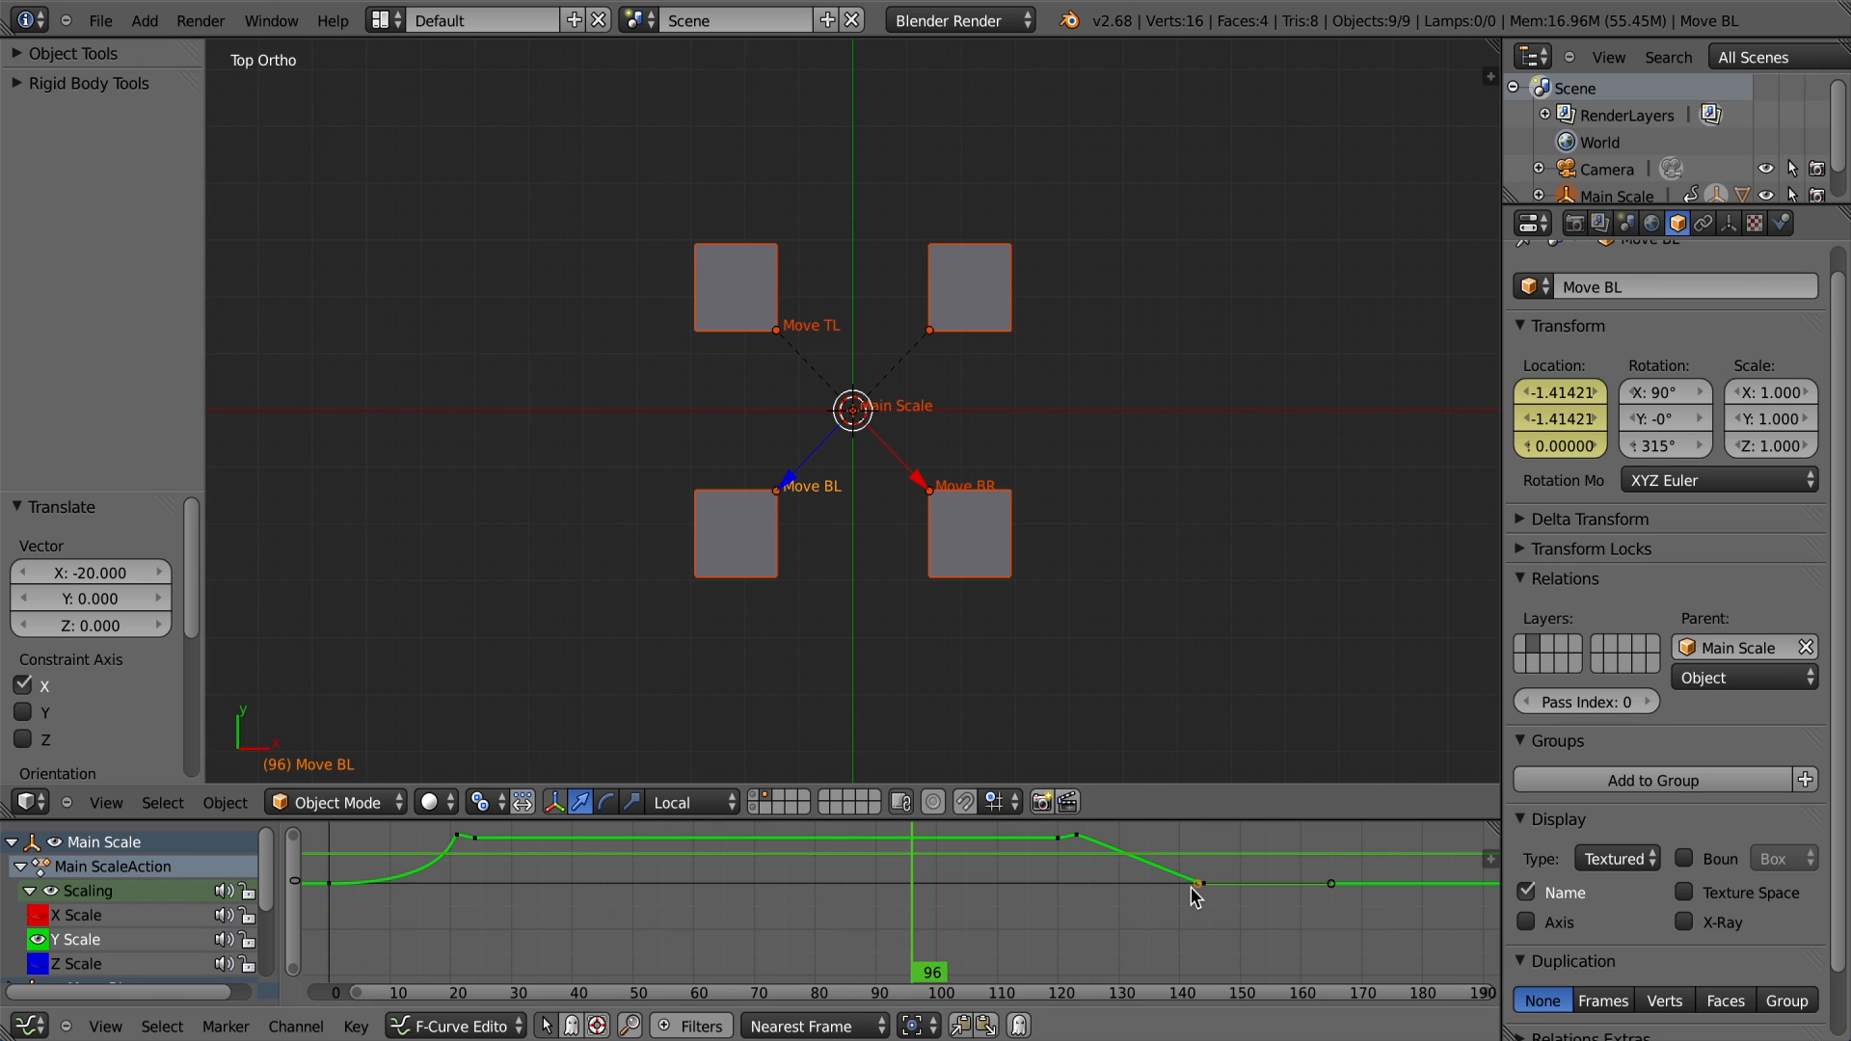
pyautogui.press('g')
pyautogui.press('2')
pyautogui.press('0')
pyautogui.press('-')
pyautogui.press('Return')
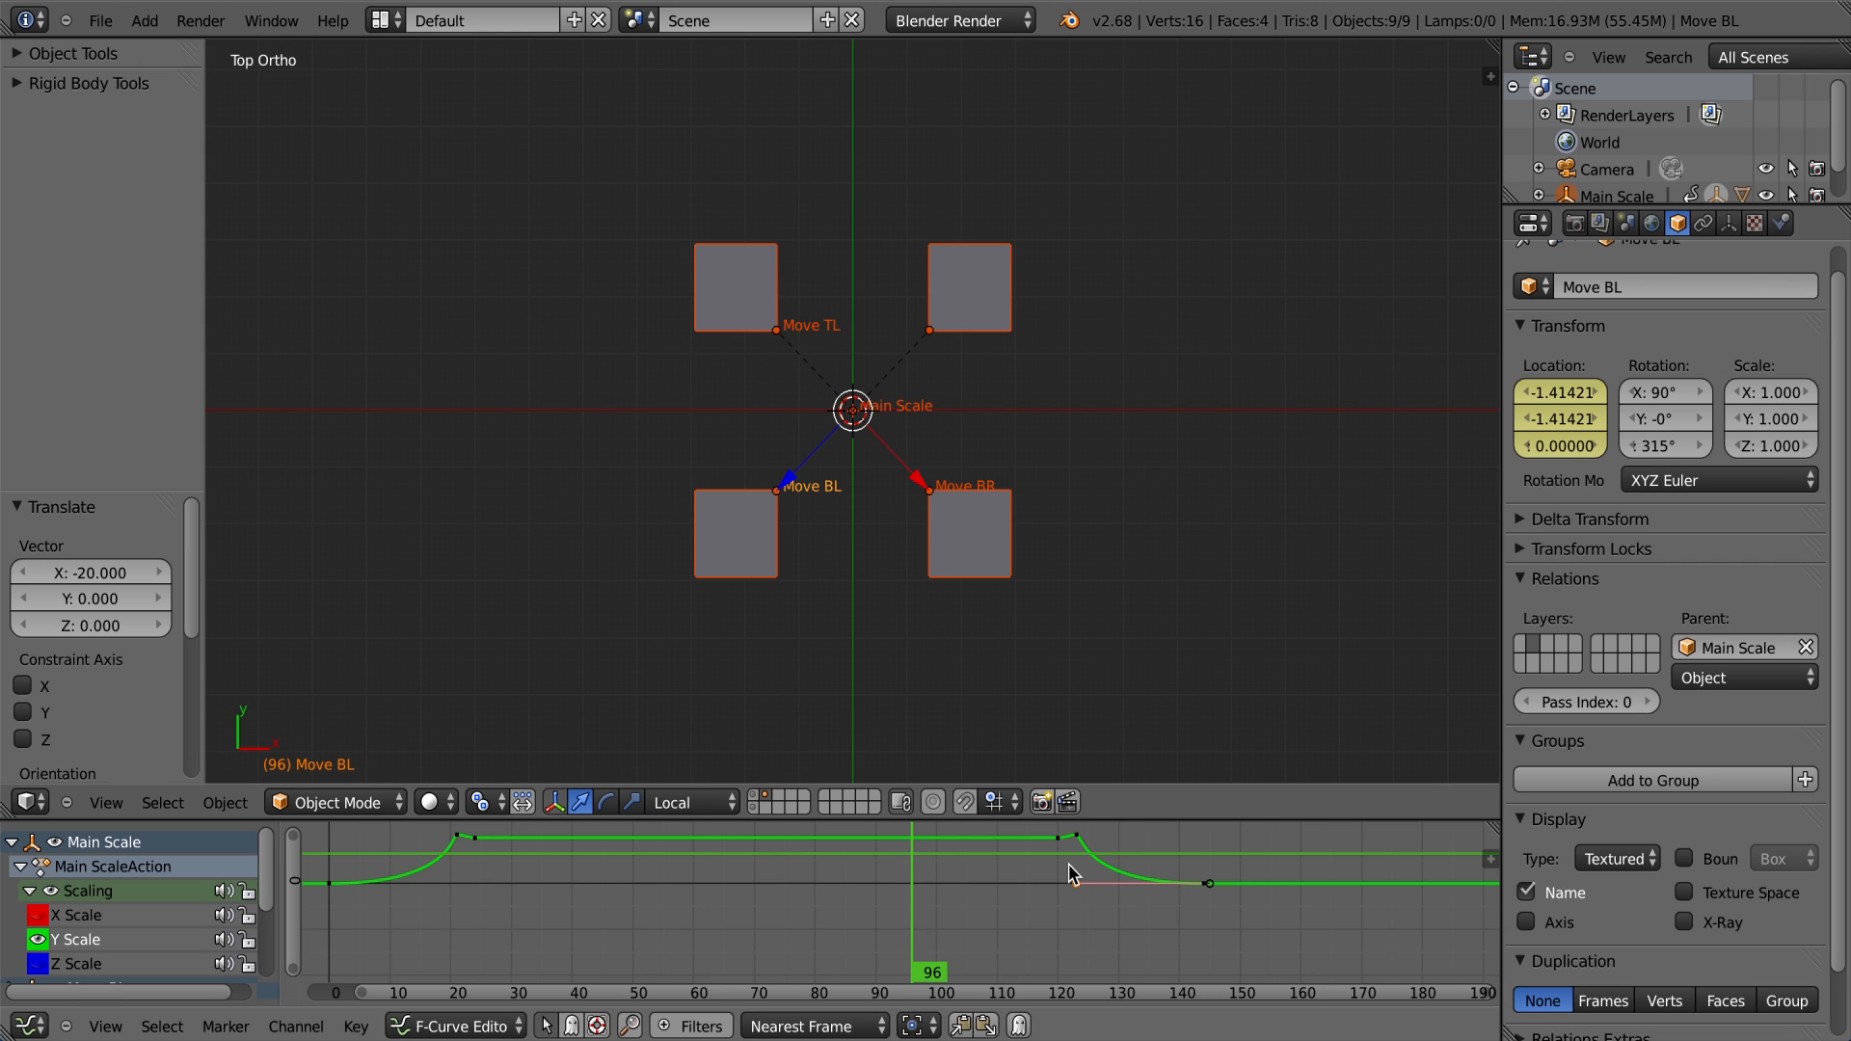
# Step: Show the X Scale and Z Scale curves again and preview the animation by scrubbing and playing it
pyautogui.click(39, 917)
pyautogui.click(39, 962)
pyautogui.click(369, 865)
pyautogui.moveTo(369, 865); pyautogui.dragTo(941, 910)
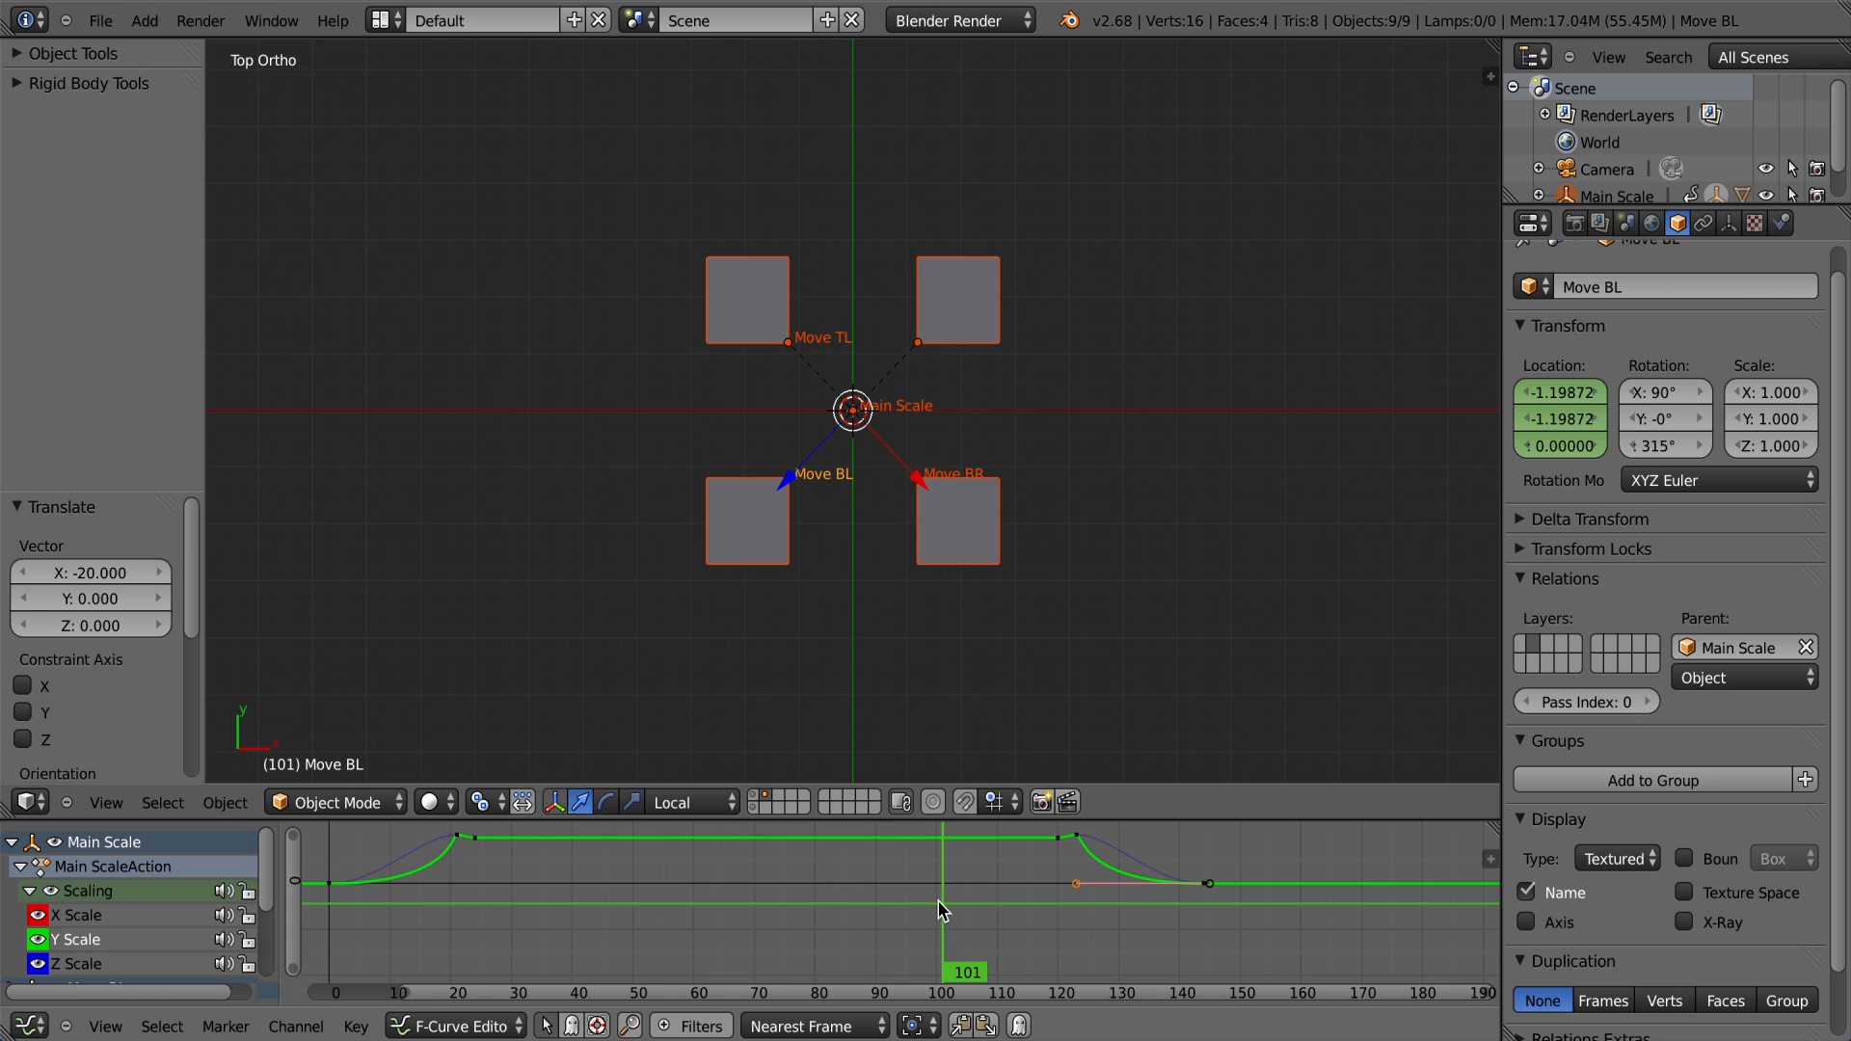
pyautogui.hotkey('alt', 'a')
pyautogui.hotkey('alt', 'a')
pyautogui.moveTo(1161, 878); pyautogui.dragTo(1027, 887)
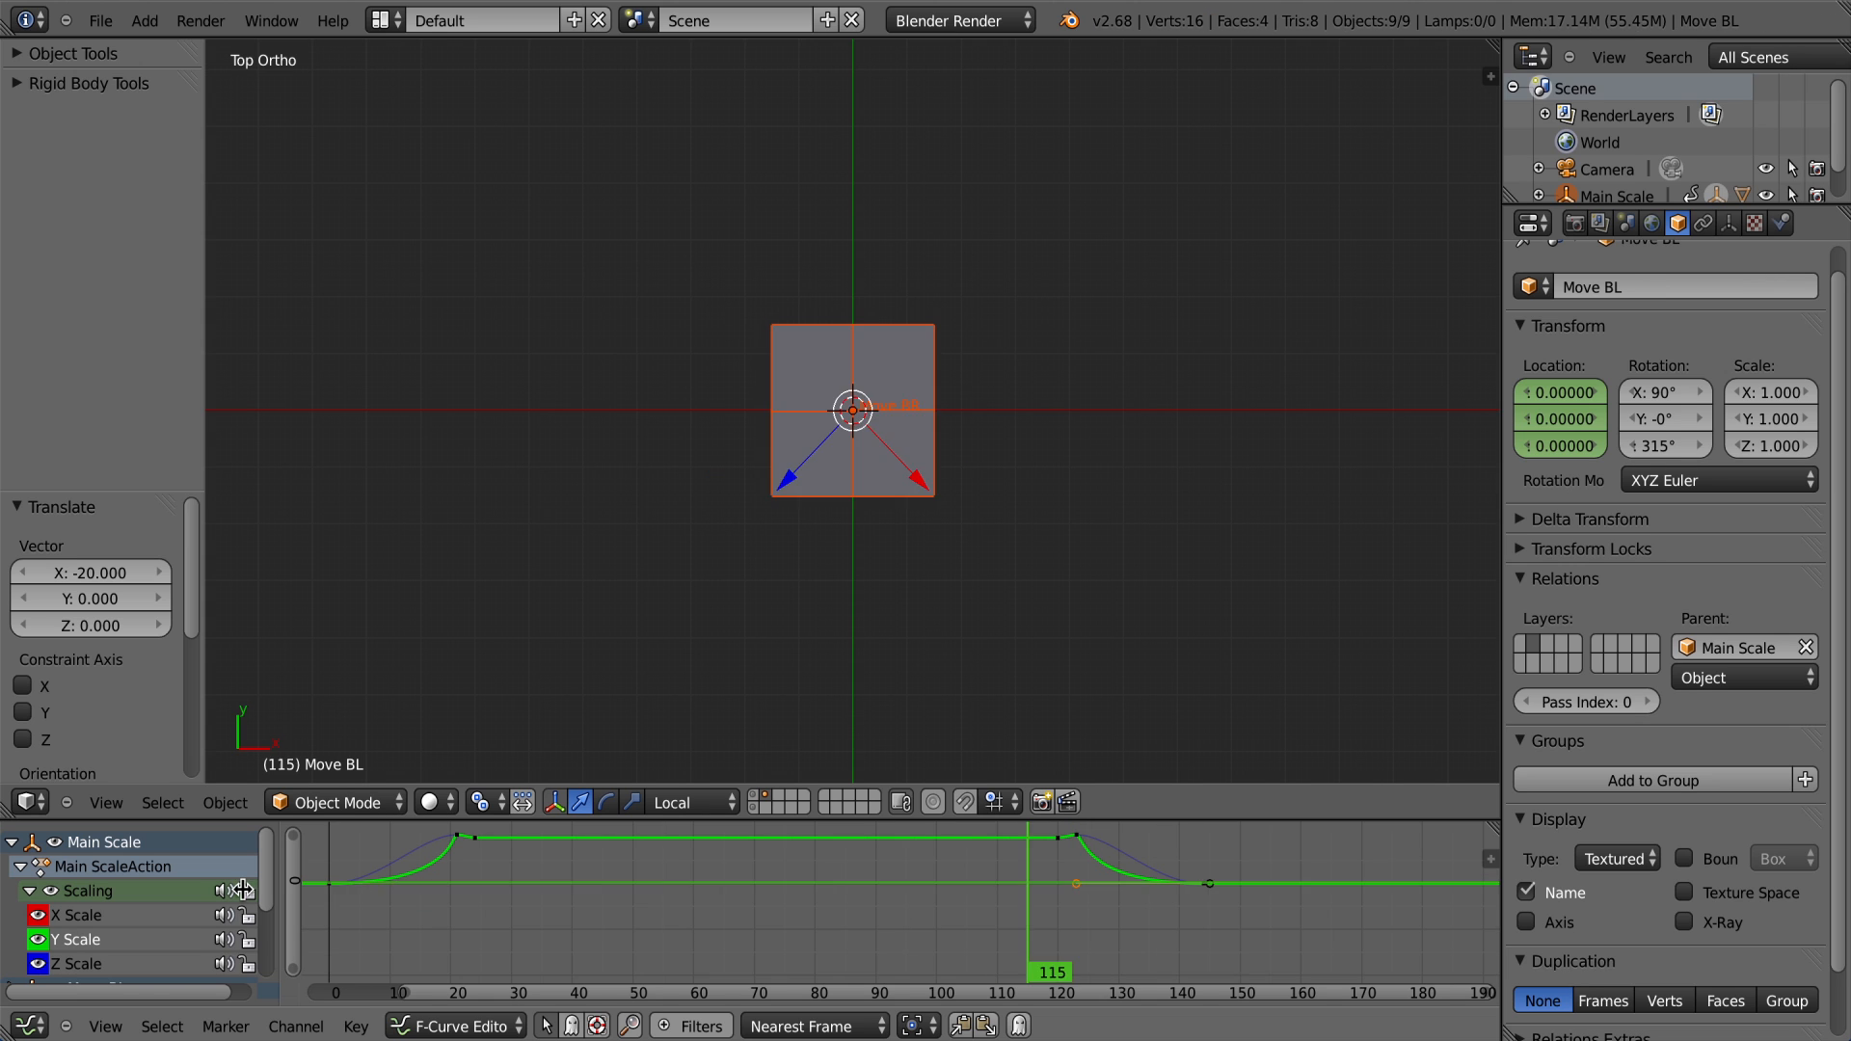
# Step: Collapse Main Scale's channels, hide its curves, and reselect all objects
pyautogui.click(28, 892)
pyautogui.click(20, 867)
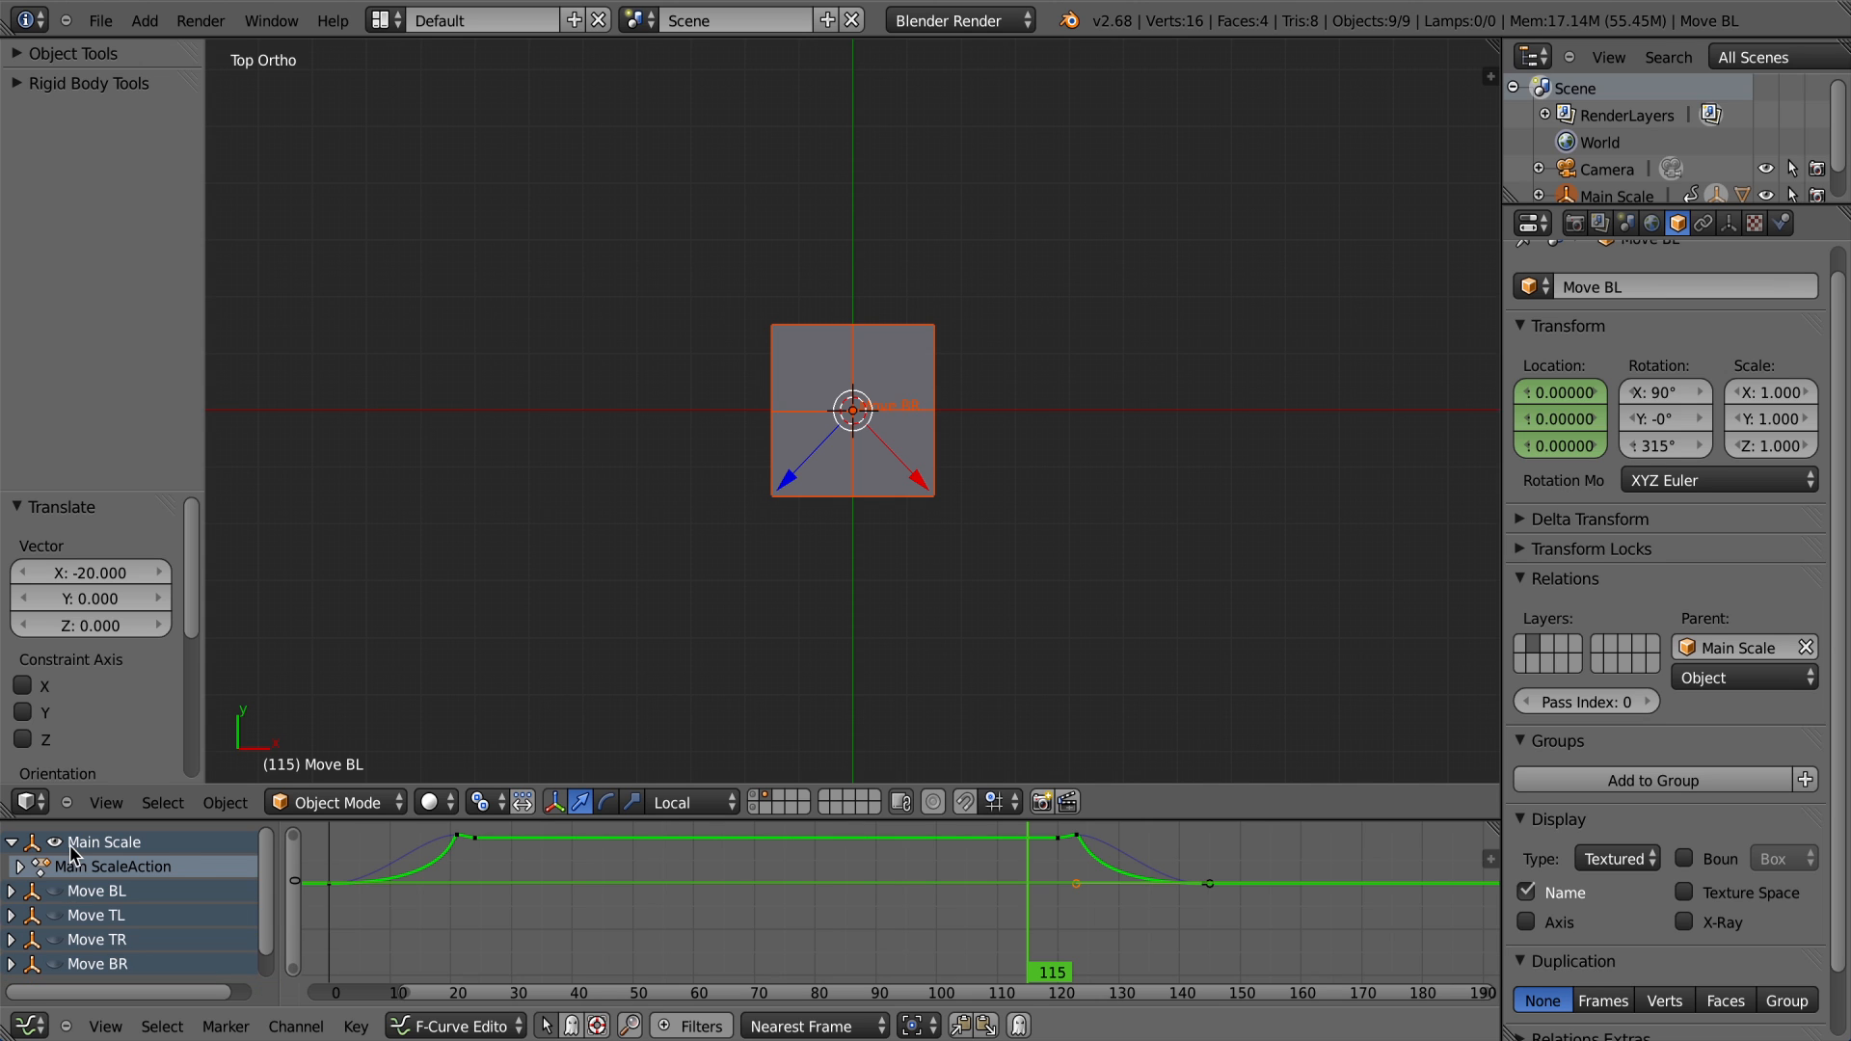
pyautogui.click(69, 847)
pyautogui.click(20, 868)
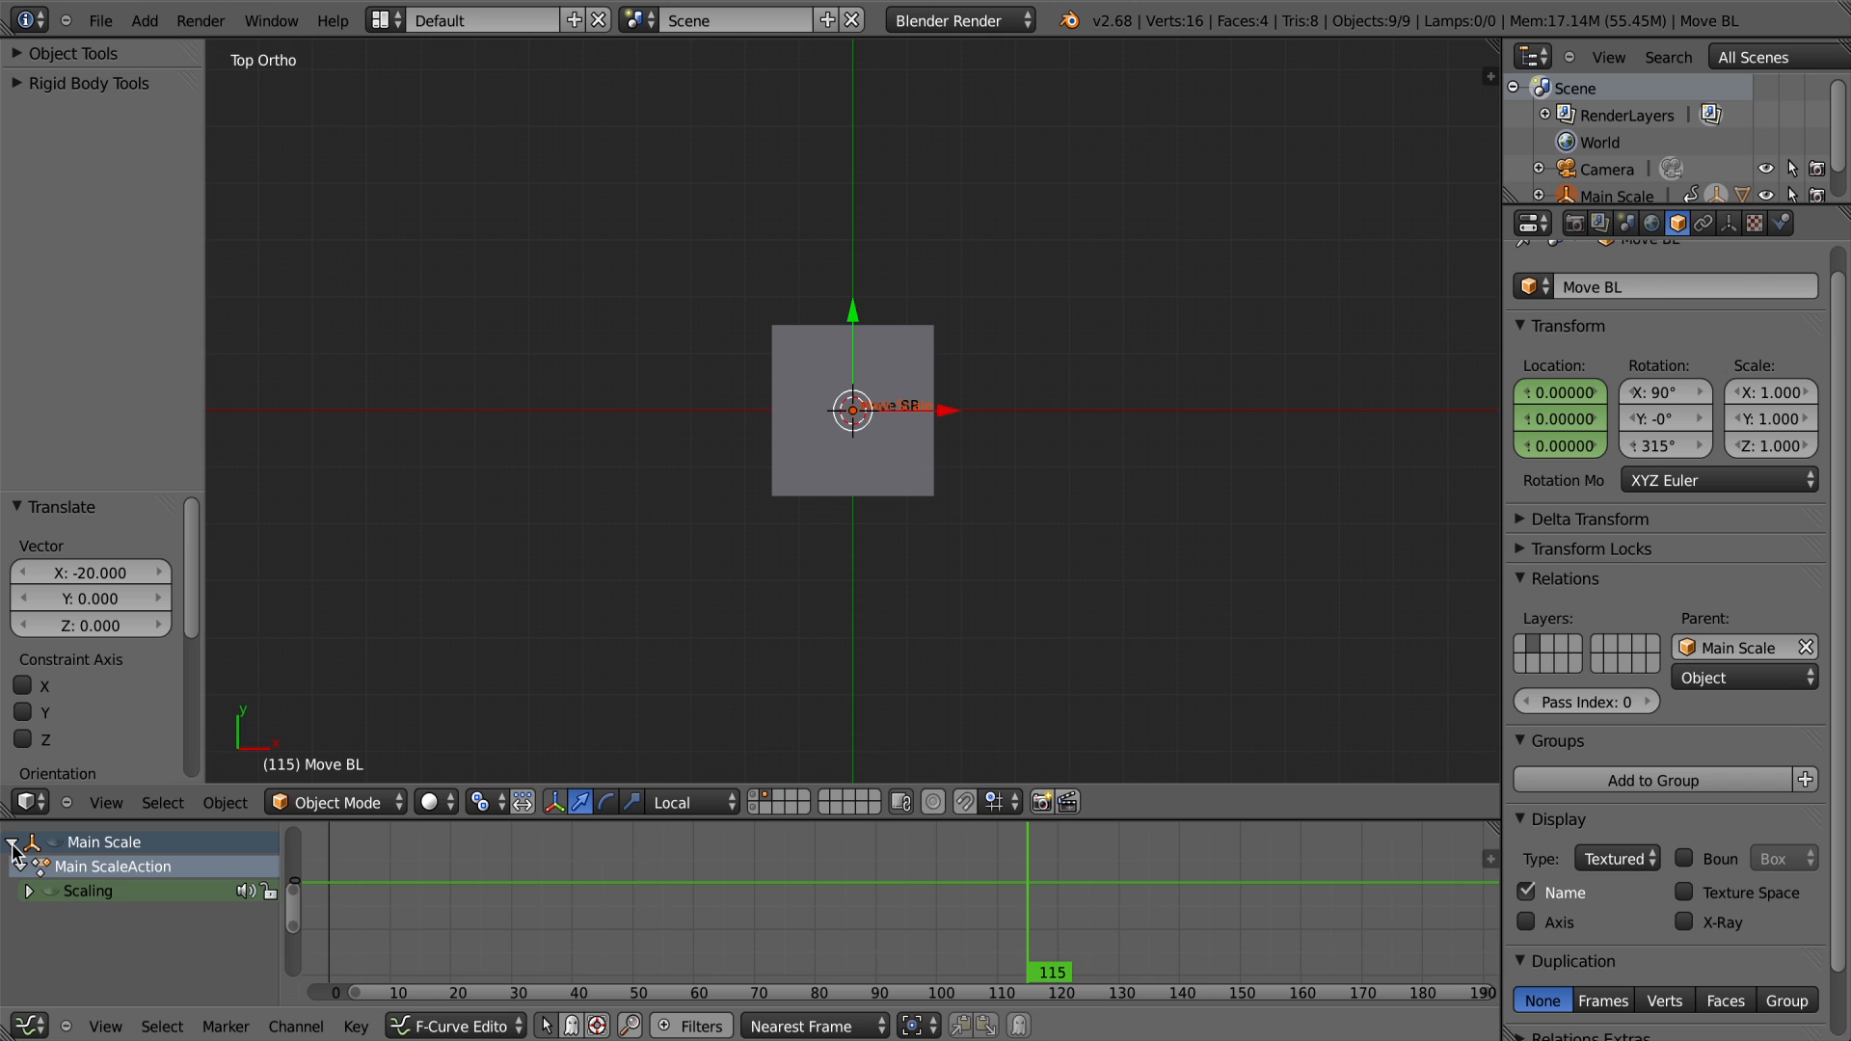
pyautogui.click(12, 843)
pyautogui.press('a')
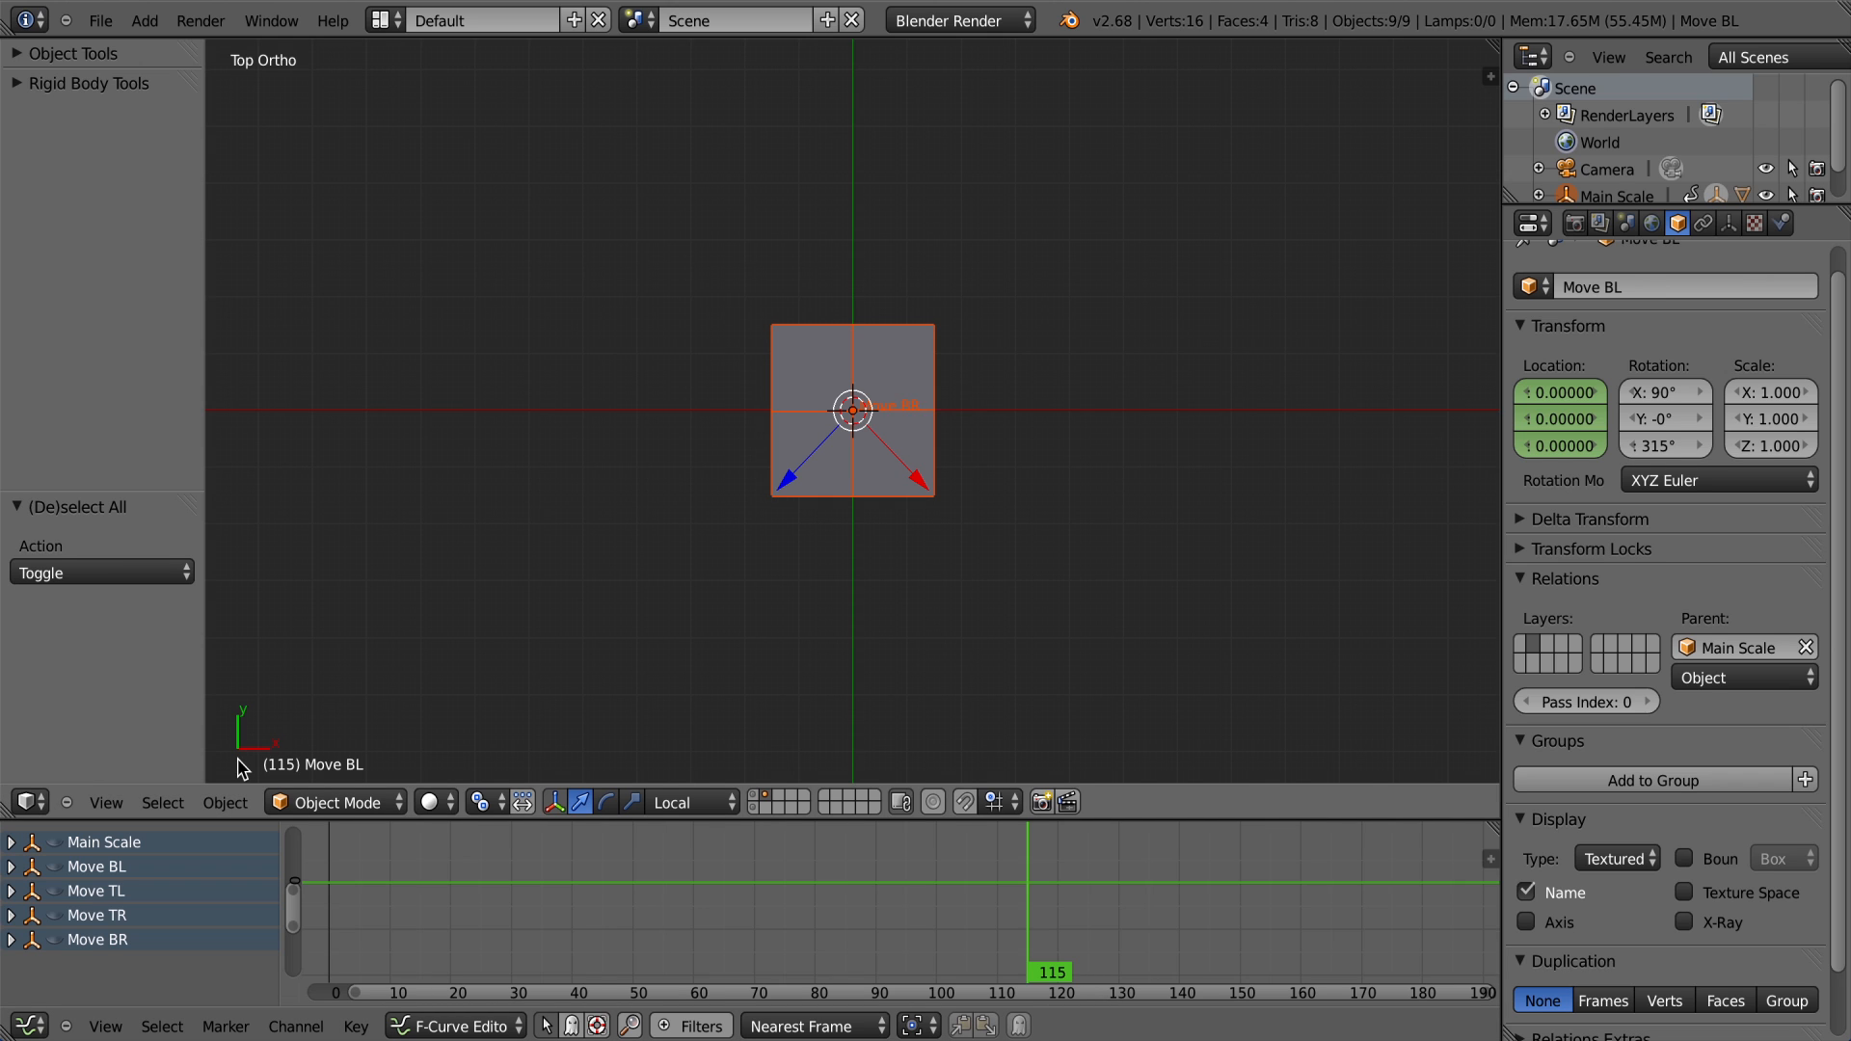
# Step: Show Move BL's location curves, expand its channels, and hide the Z Location curve
pyautogui.click(11, 867)
pyautogui.click(54, 866)
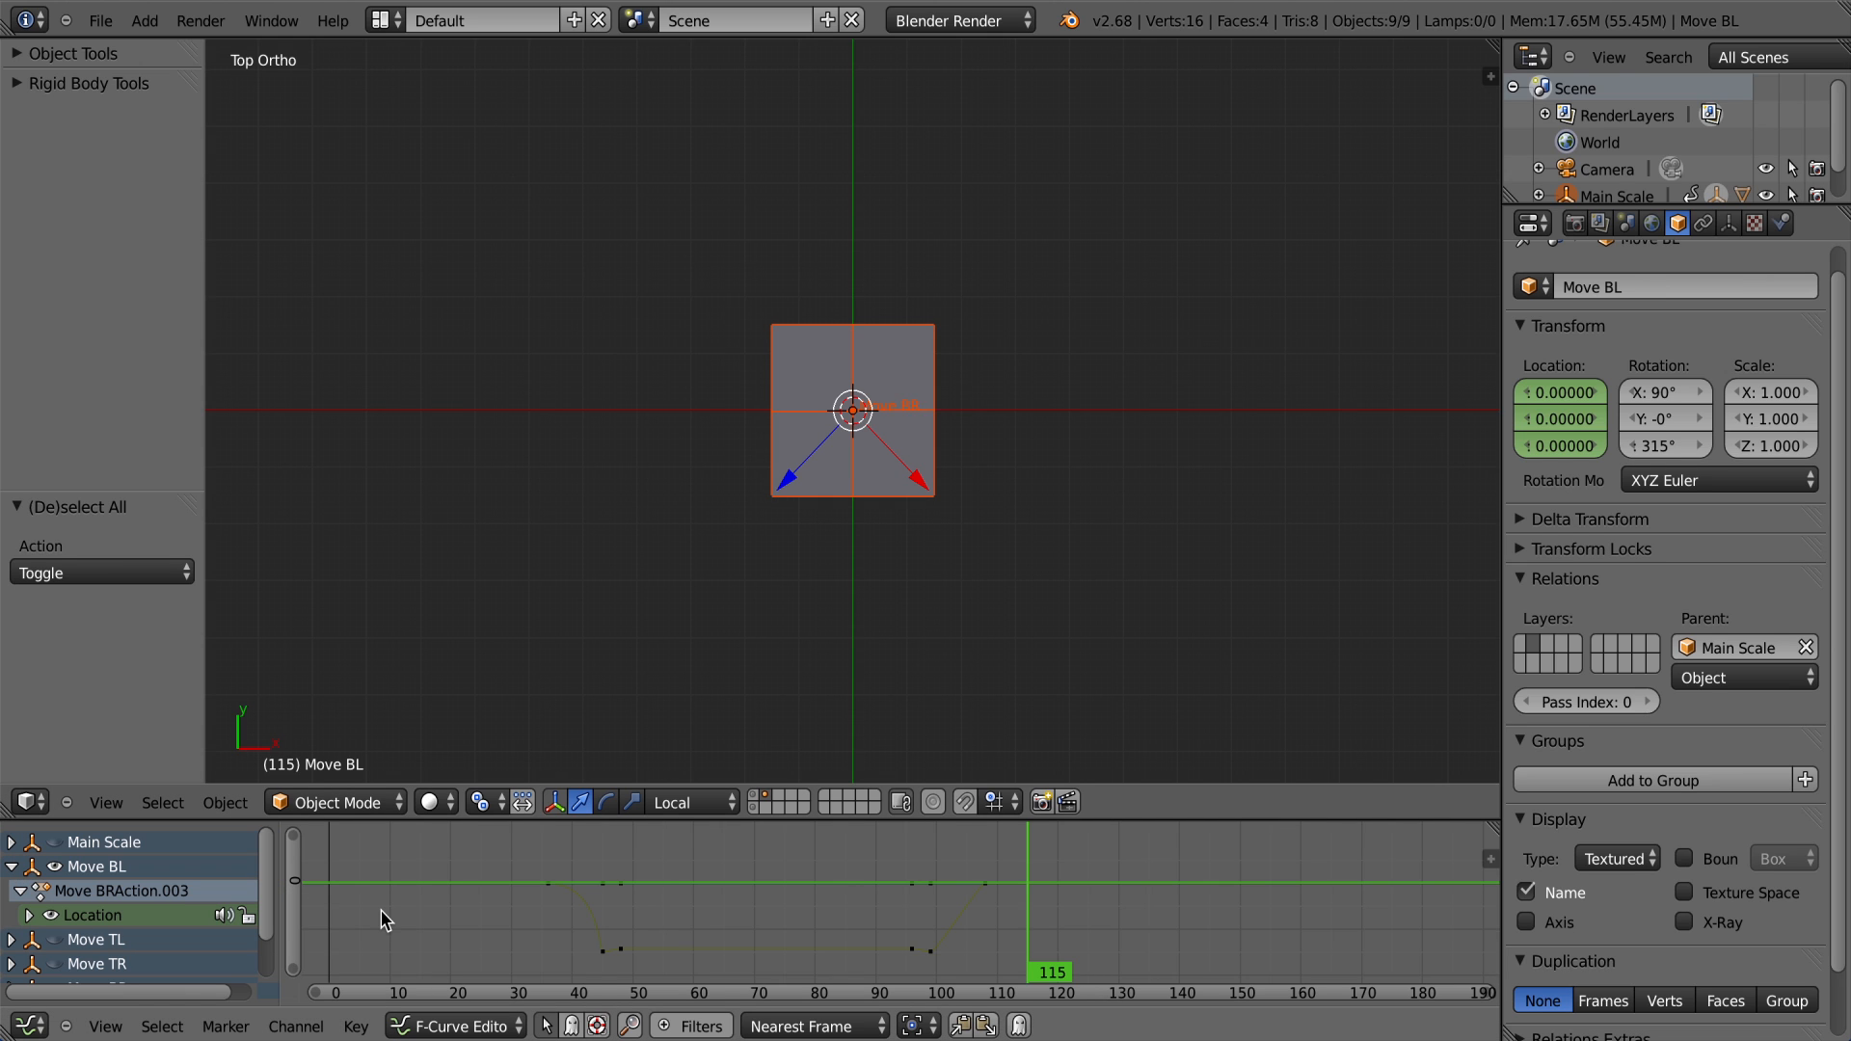
pyautogui.click(30, 915)
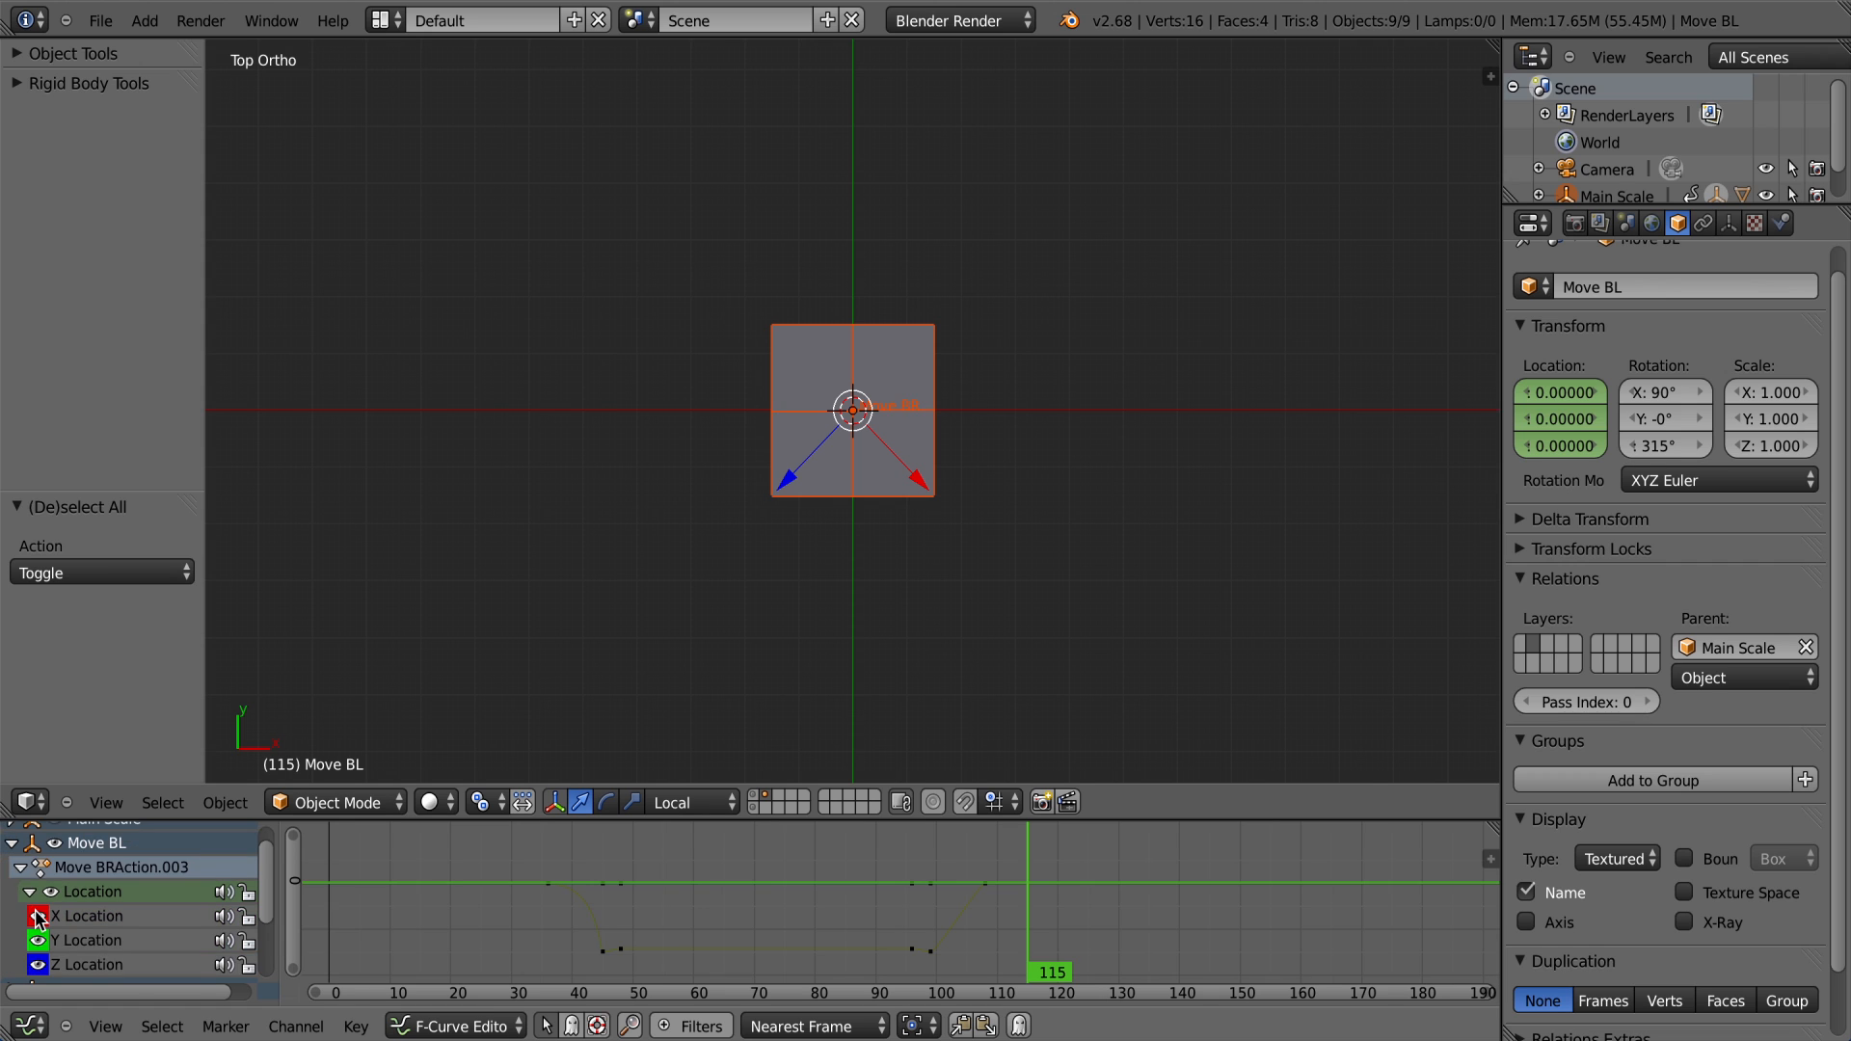
pyautogui.scroll(-2, 93, 896)
pyautogui.click(93, 868)
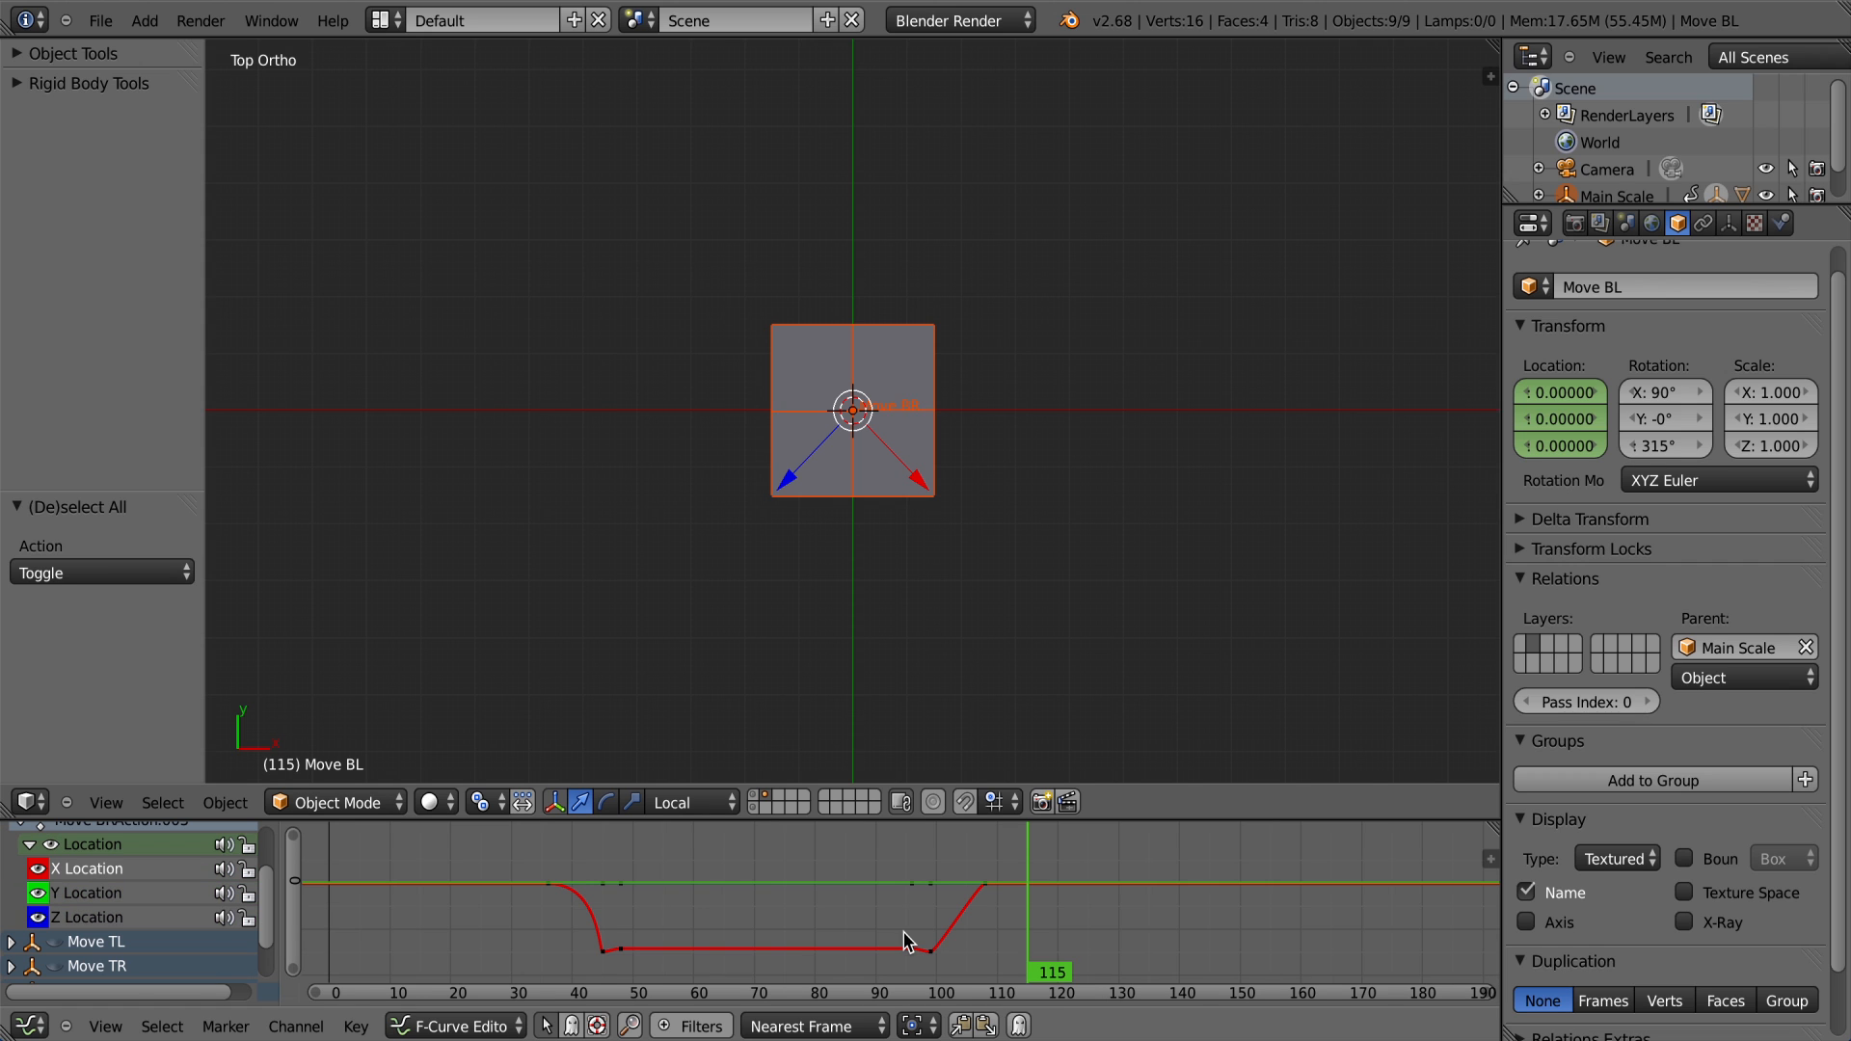
pyautogui.scroll(1, 906, 940)
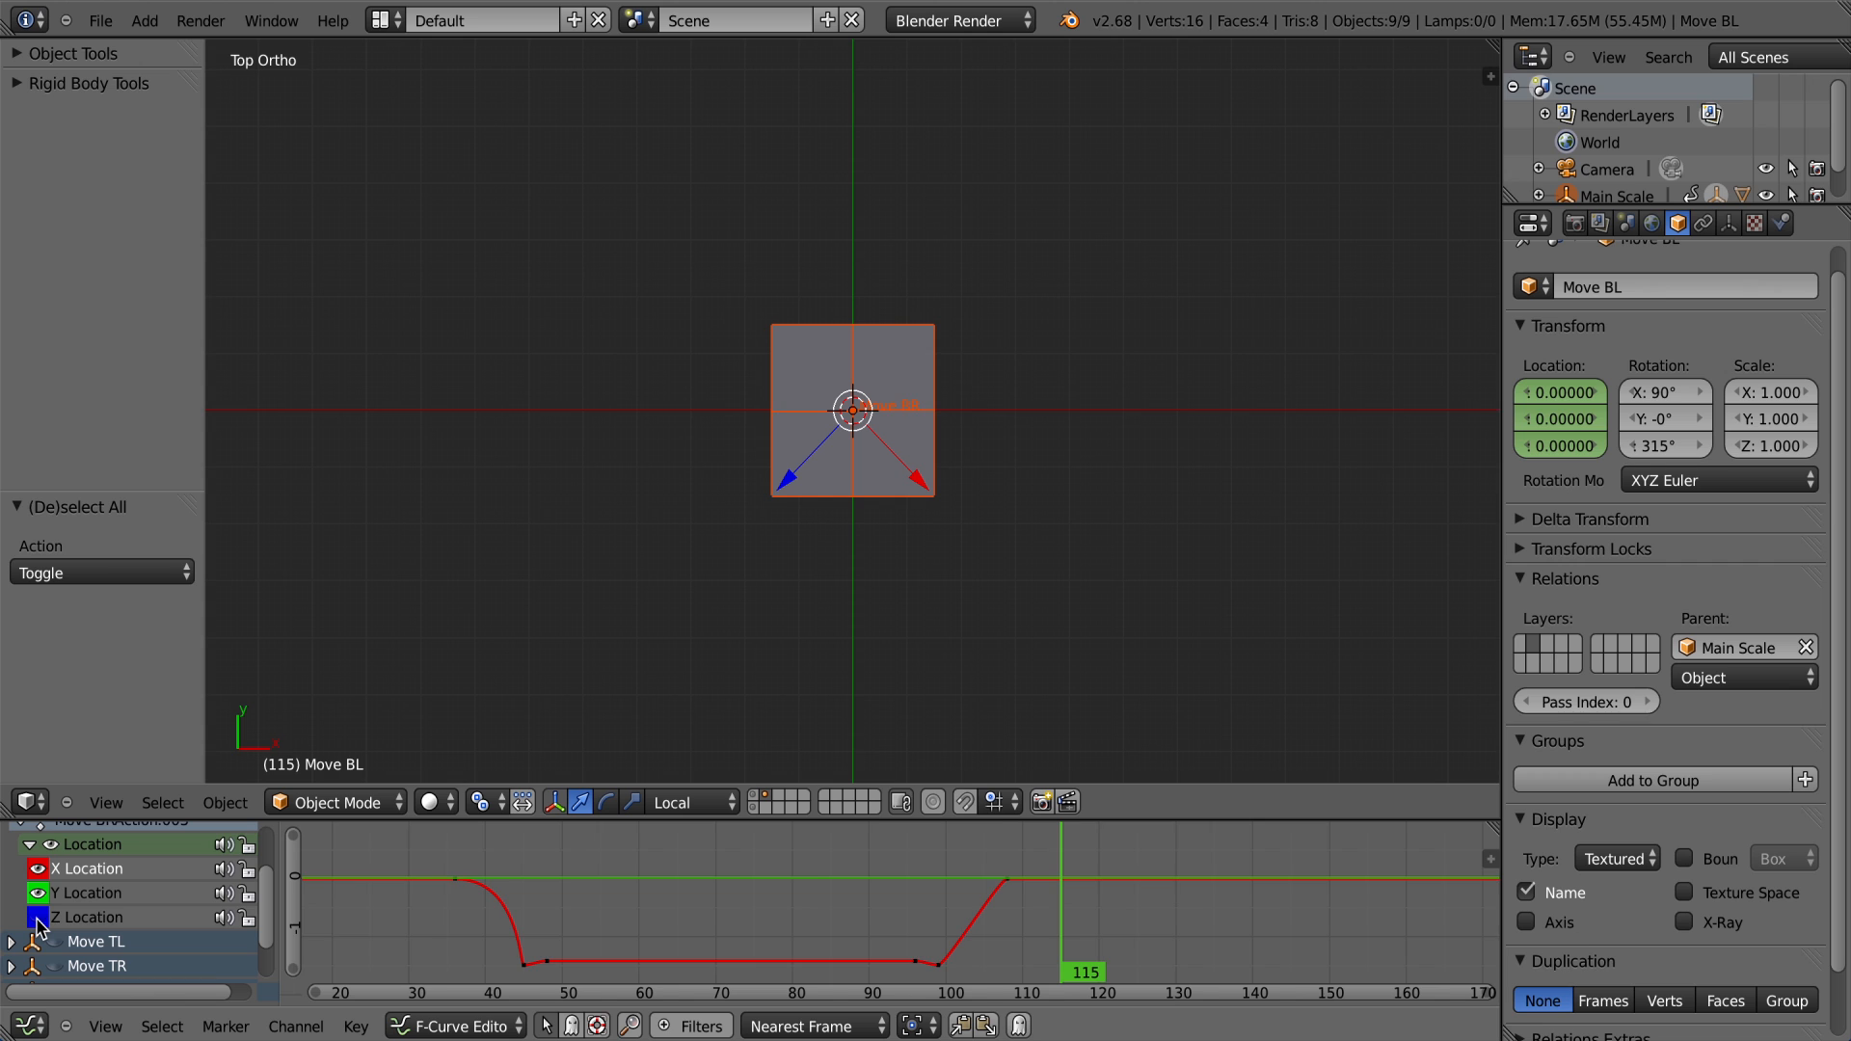
pyautogui.scroll(-1, 853, 925)
pyautogui.scroll(1, 326, 921)
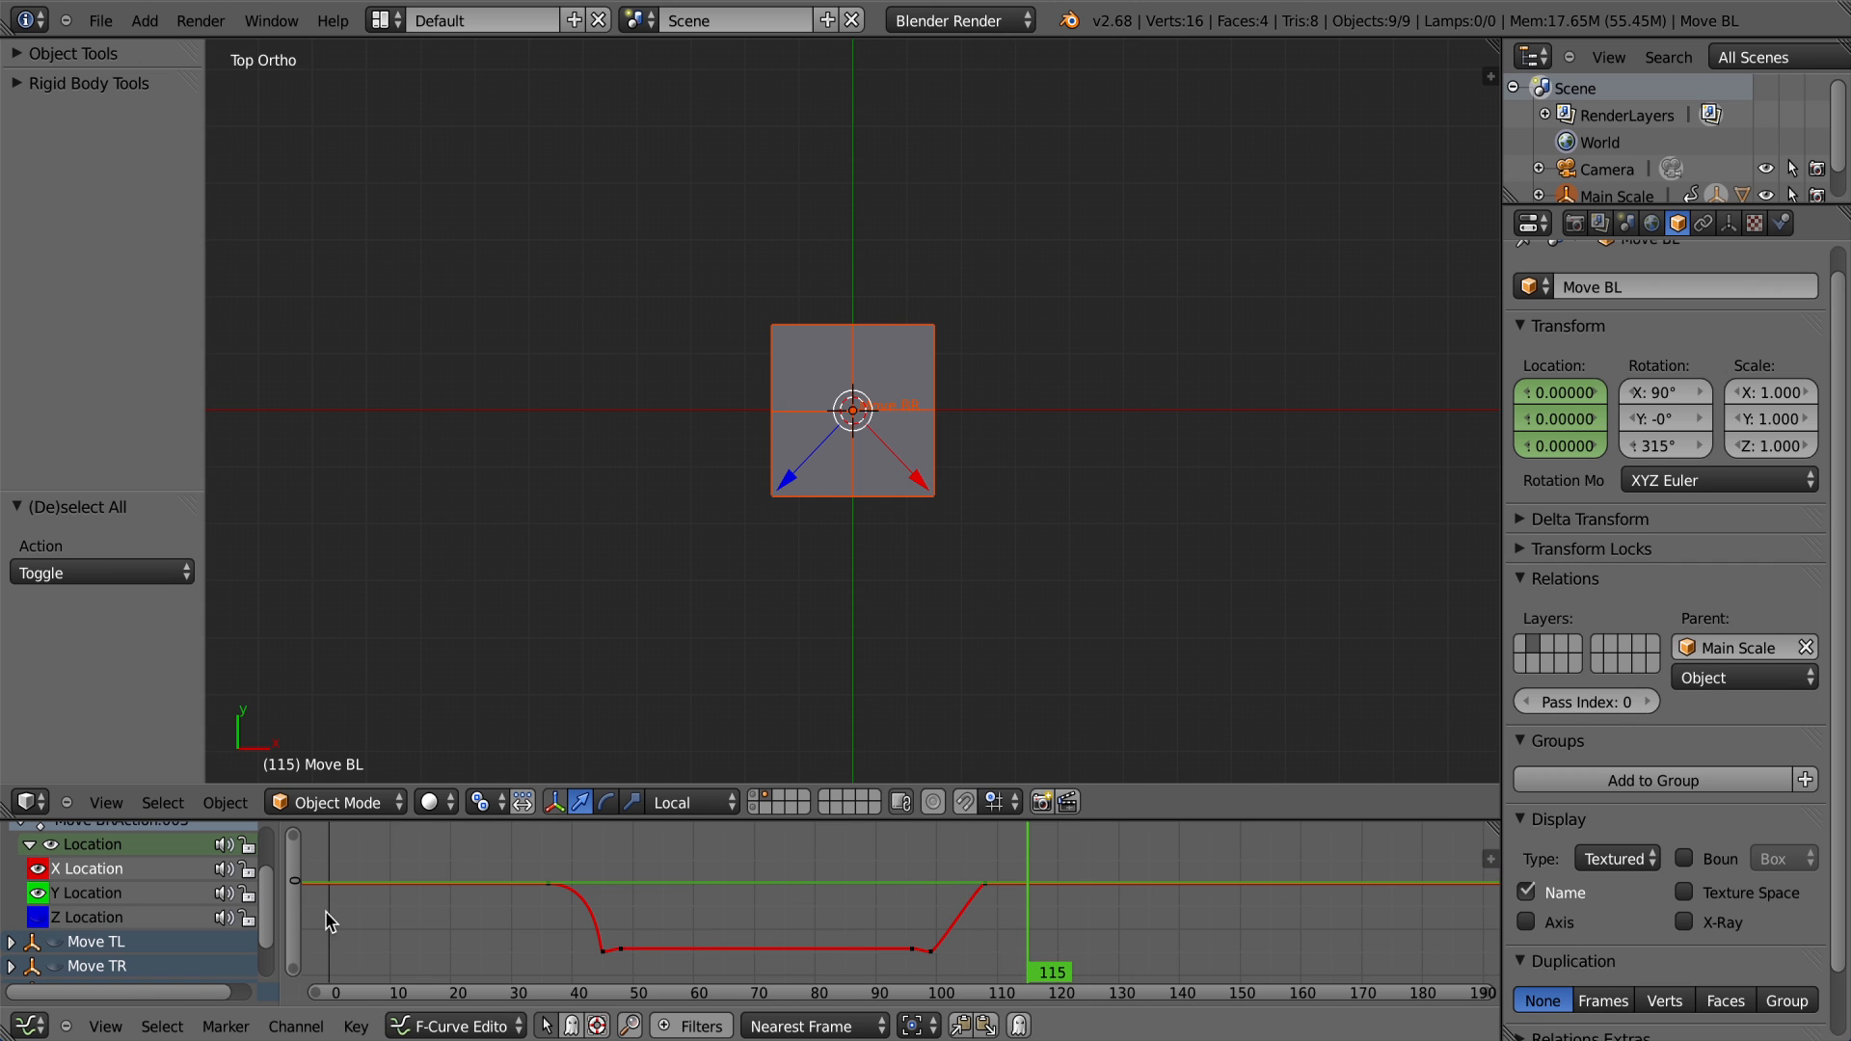
# Step: Move the left handle of Move BL's last Y Location keyframe by -13 frames
pyautogui.press('a')
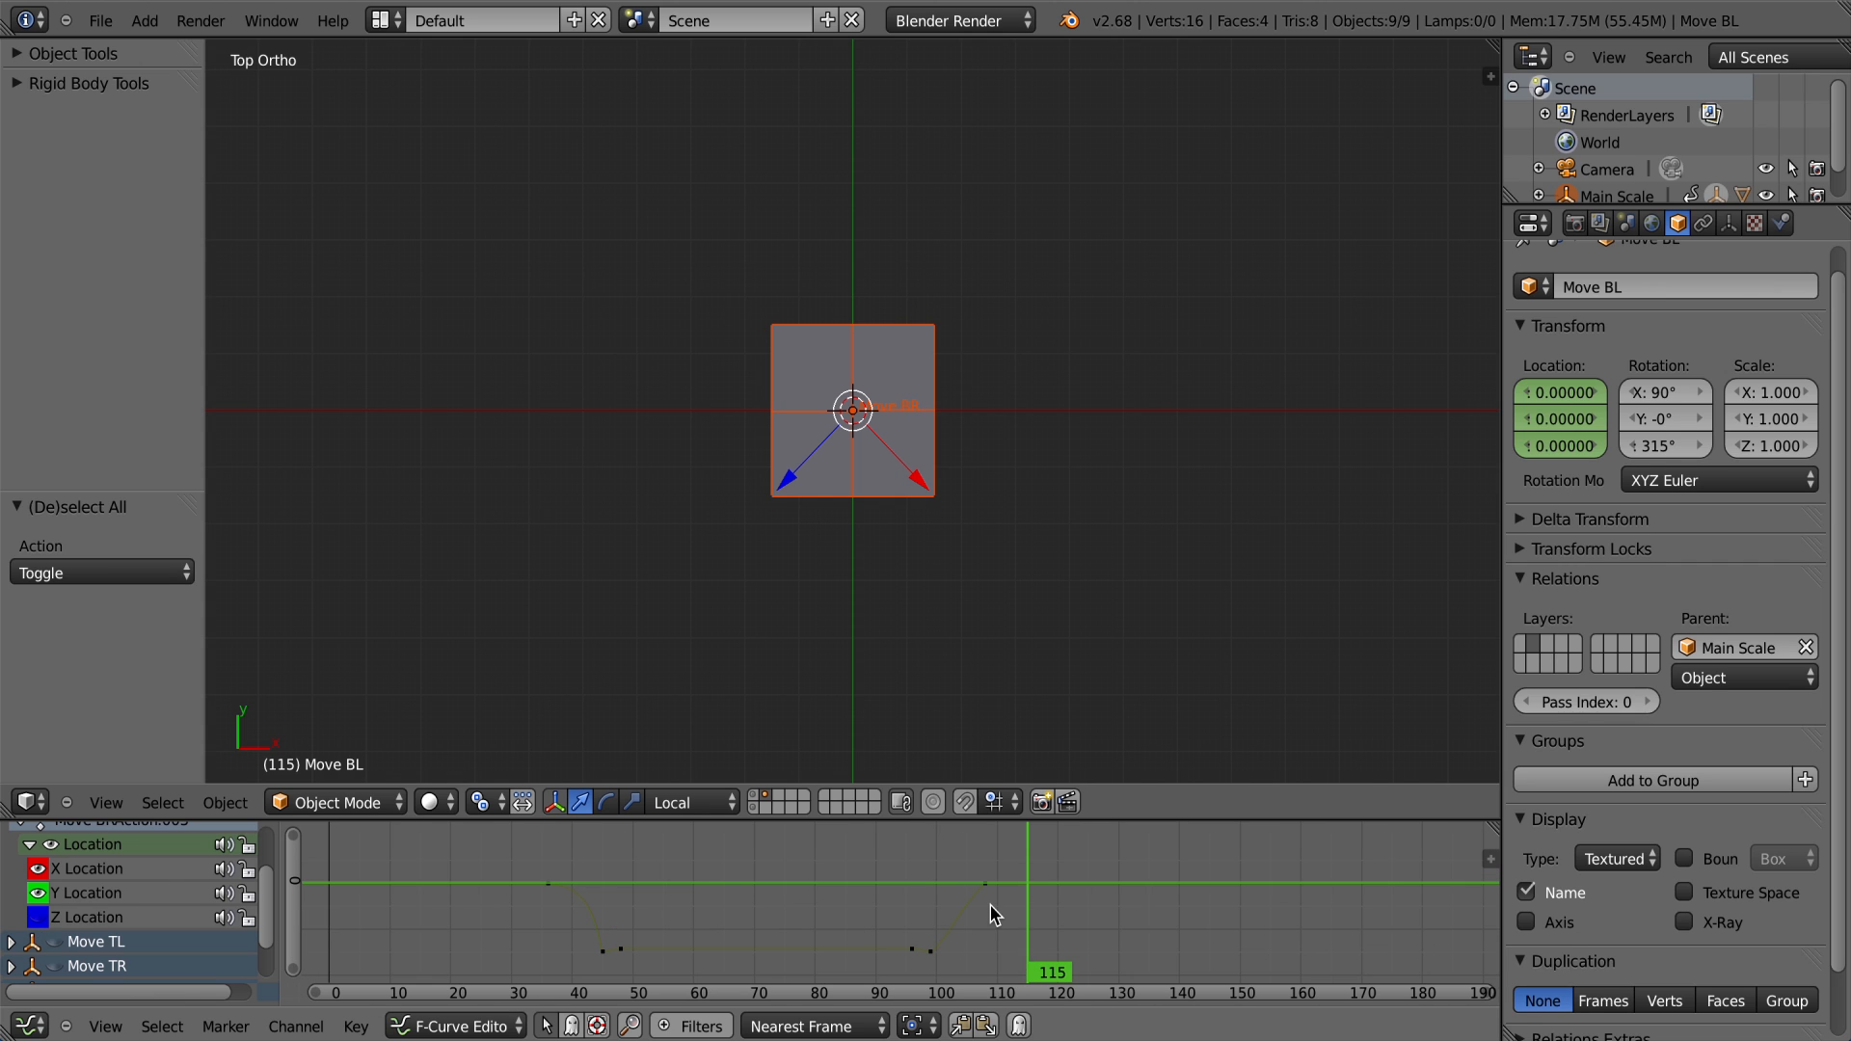
pyautogui.click(170, 891)
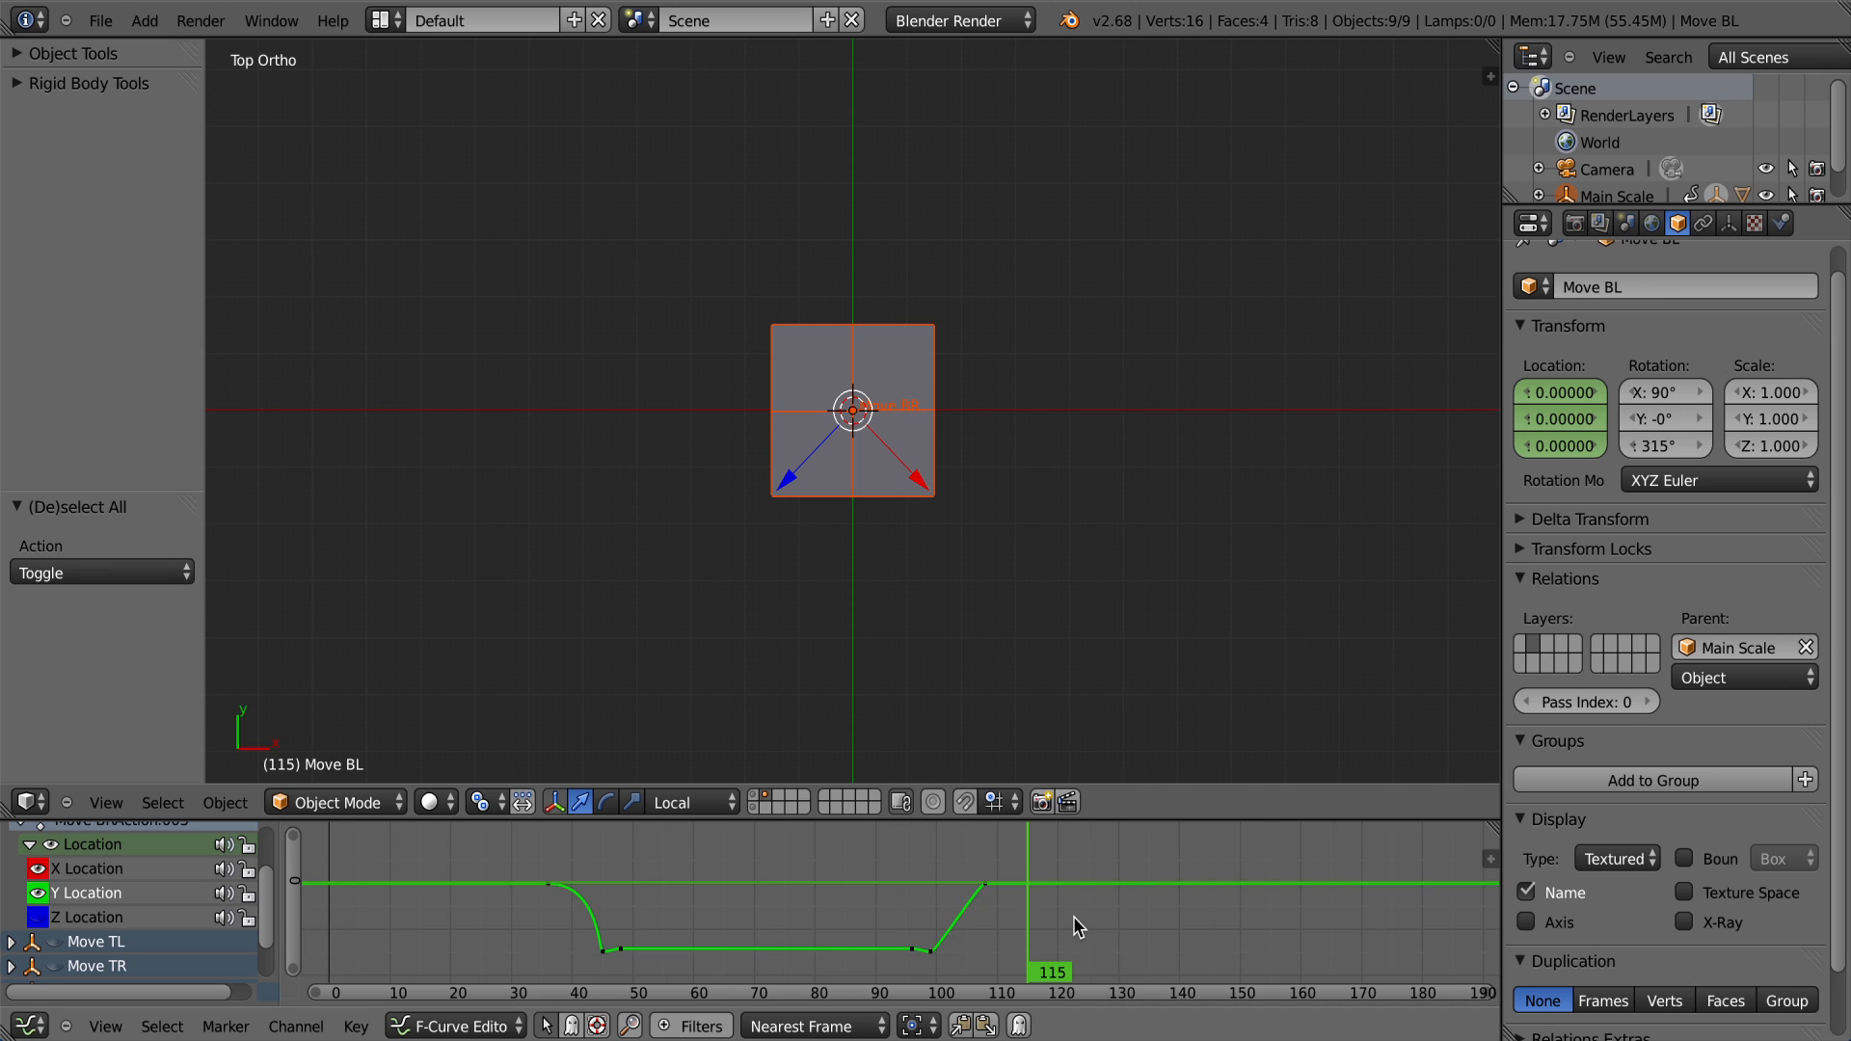
pyautogui.click(929, 950)
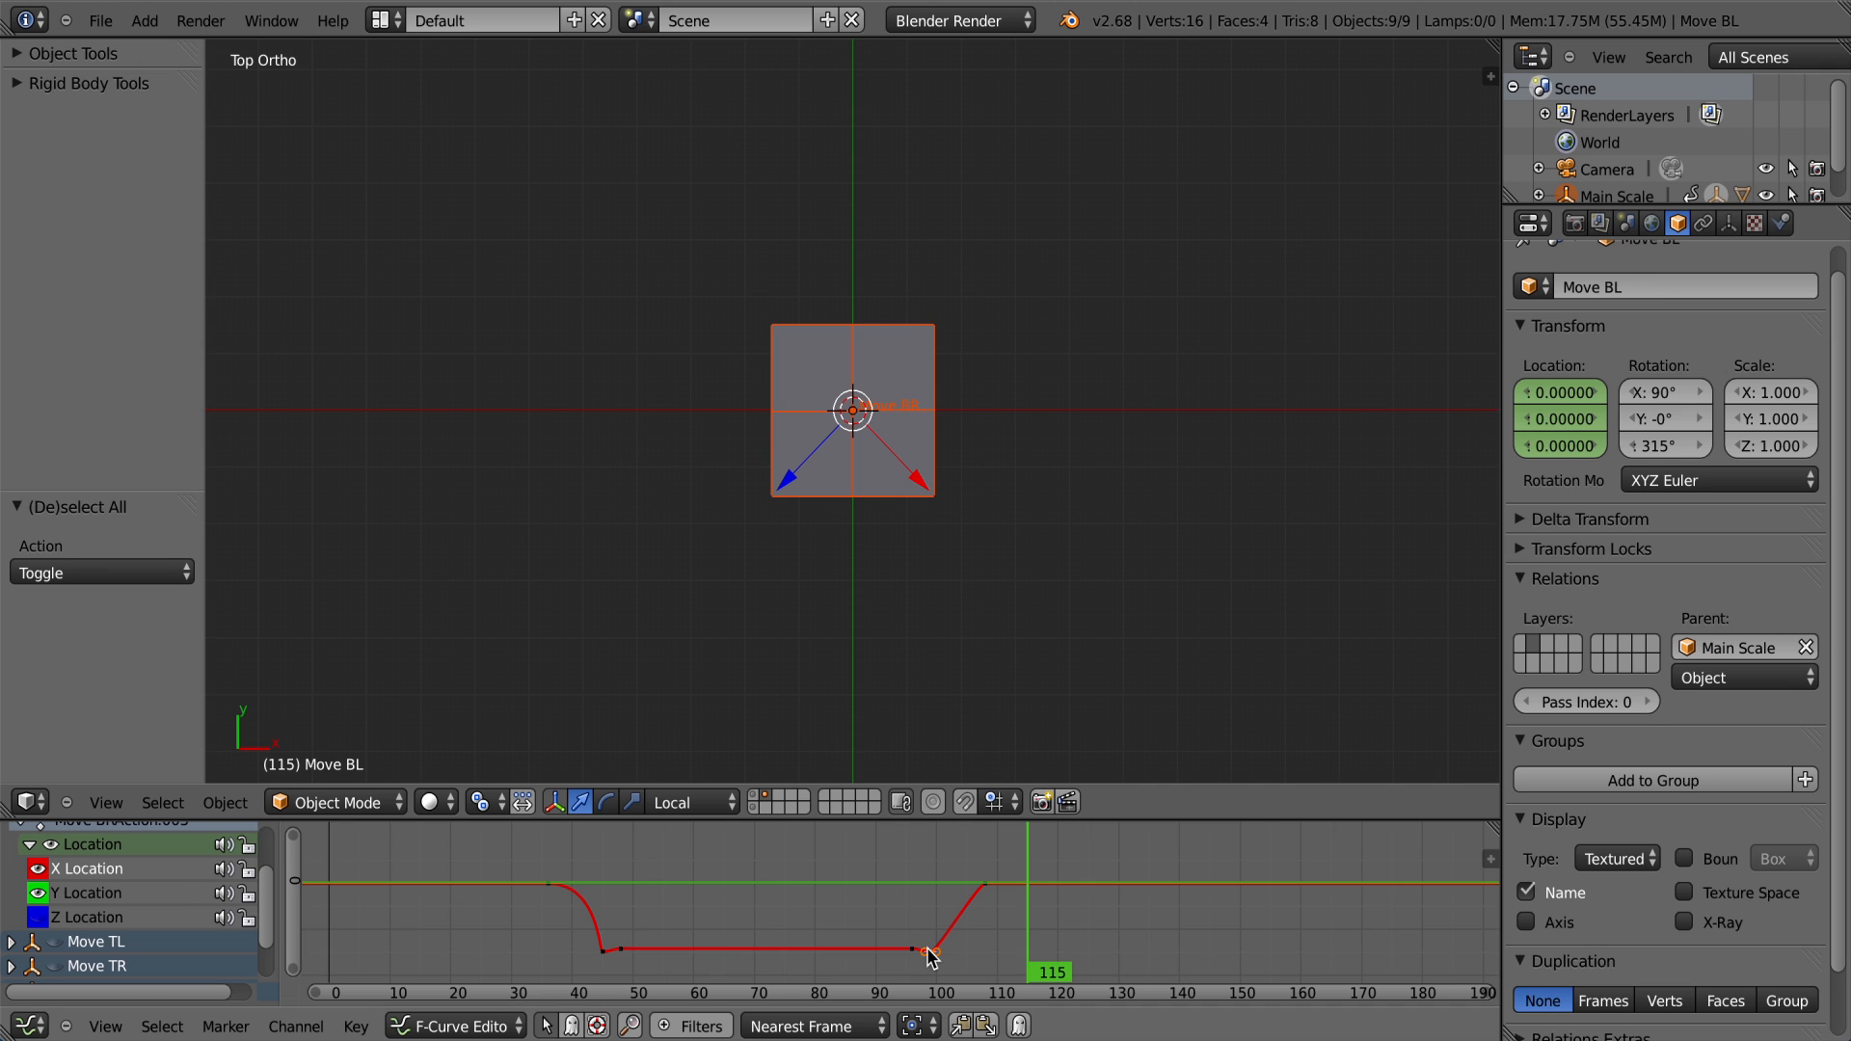
pyautogui.click(980, 883)
pyautogui.click(979, 885)
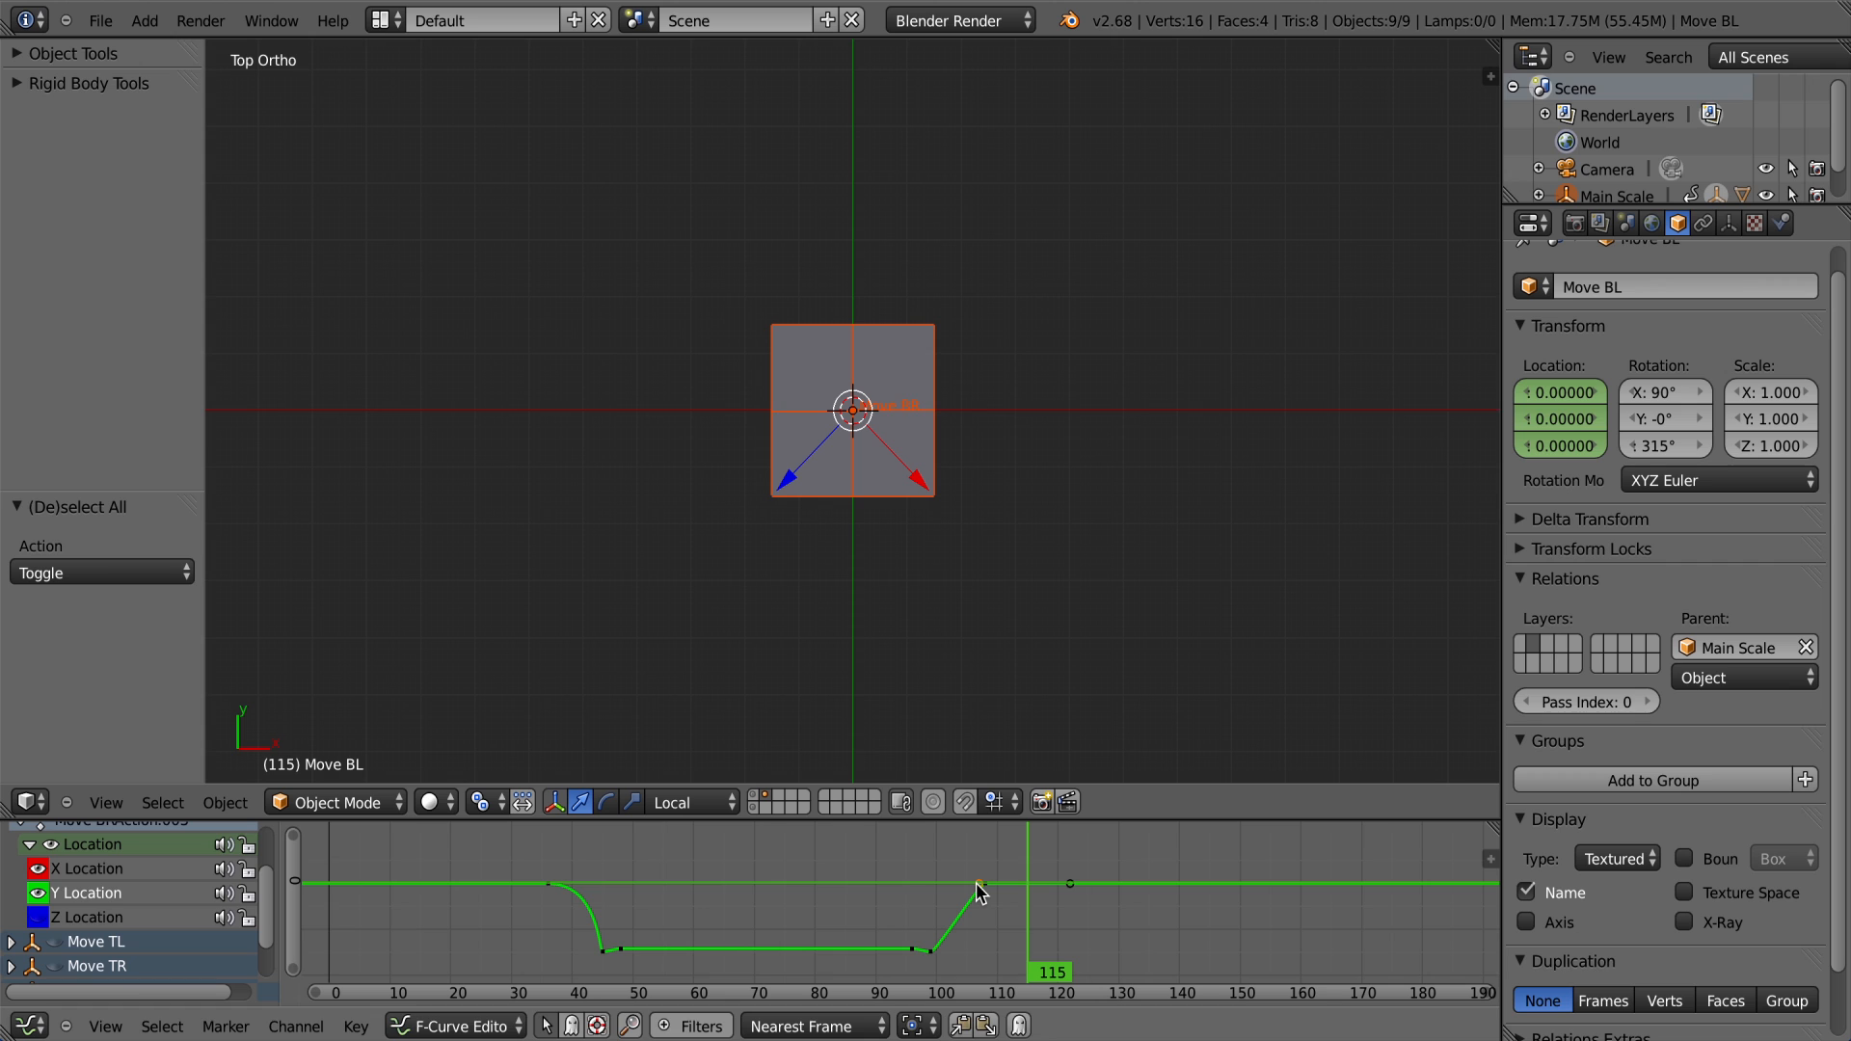
pyautogui.write('g')
pyautogui.write('13')
pyautogui.press('-')
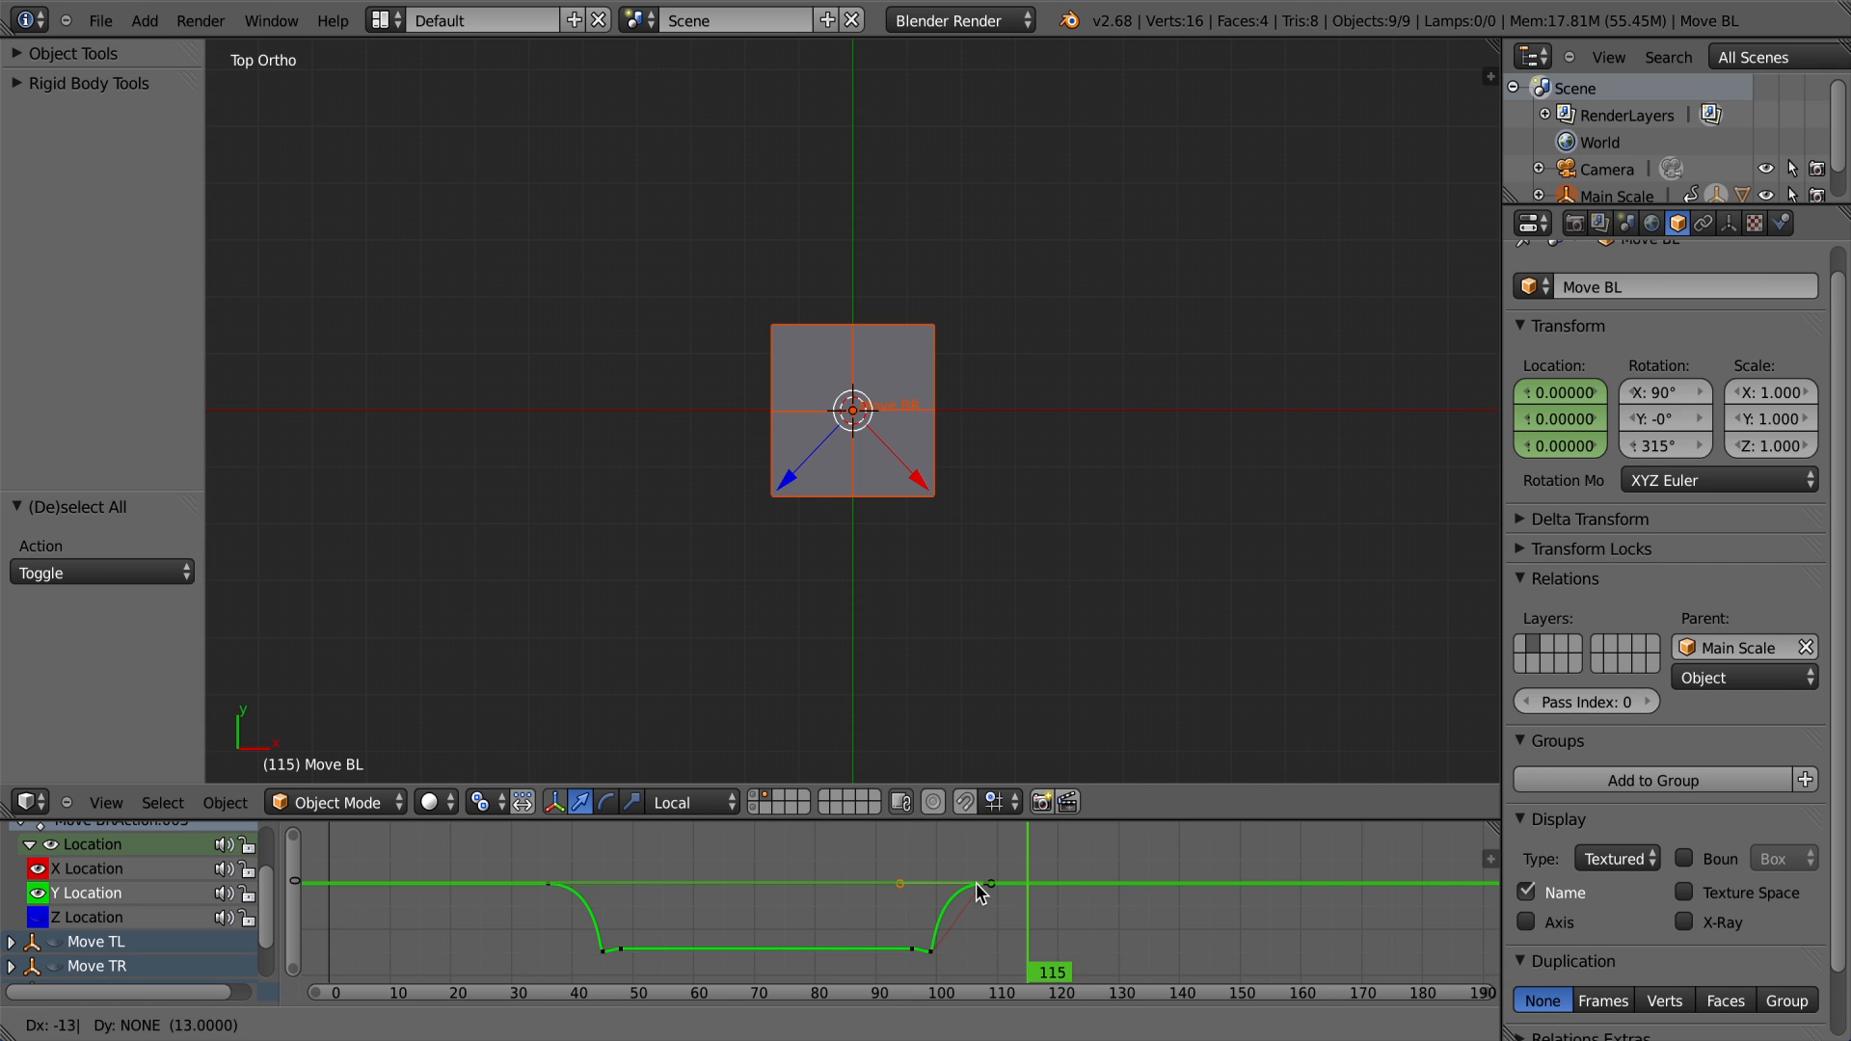
pyautogui.press('Return')
# Step: Hide Move BL's Y Location curve and move the left handle of the last X Location keyframe by -14 frames
pyautogui.click(37, 895)
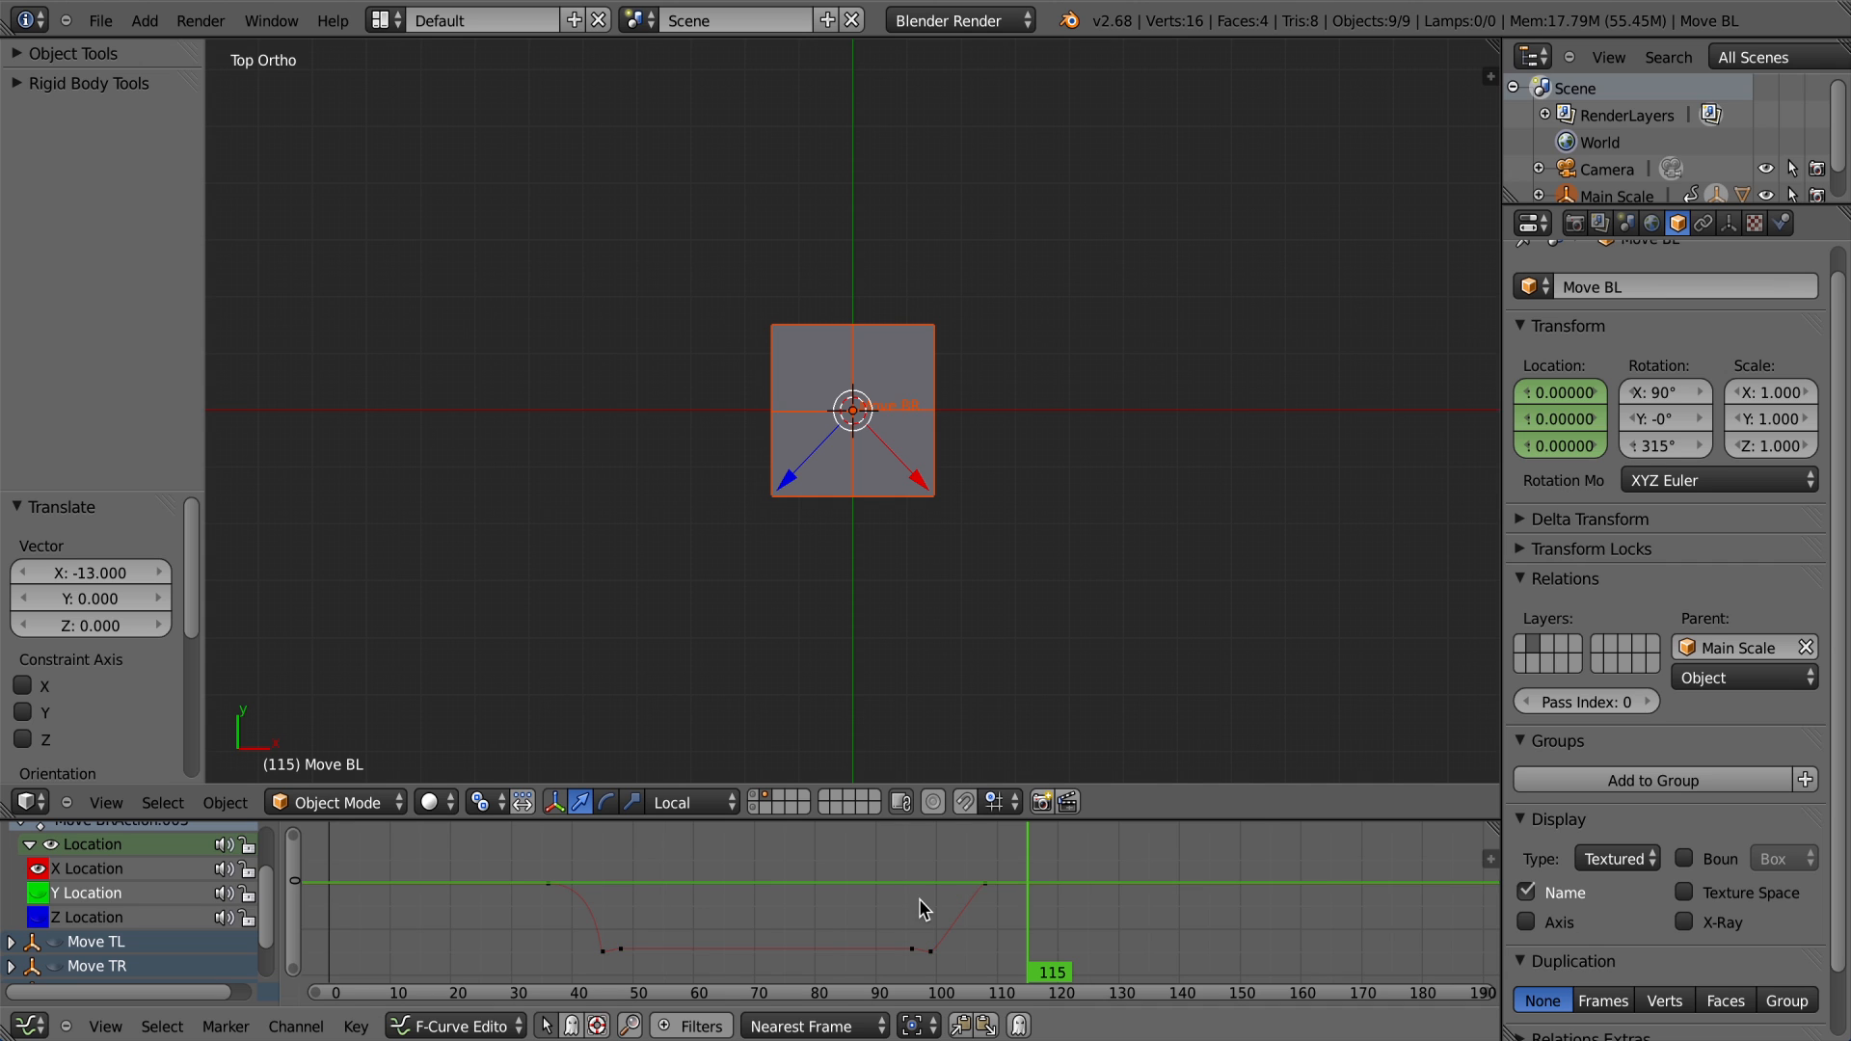
pyautogui.rightClick(983, 884)
pyautogui.rightClick(978, 883)
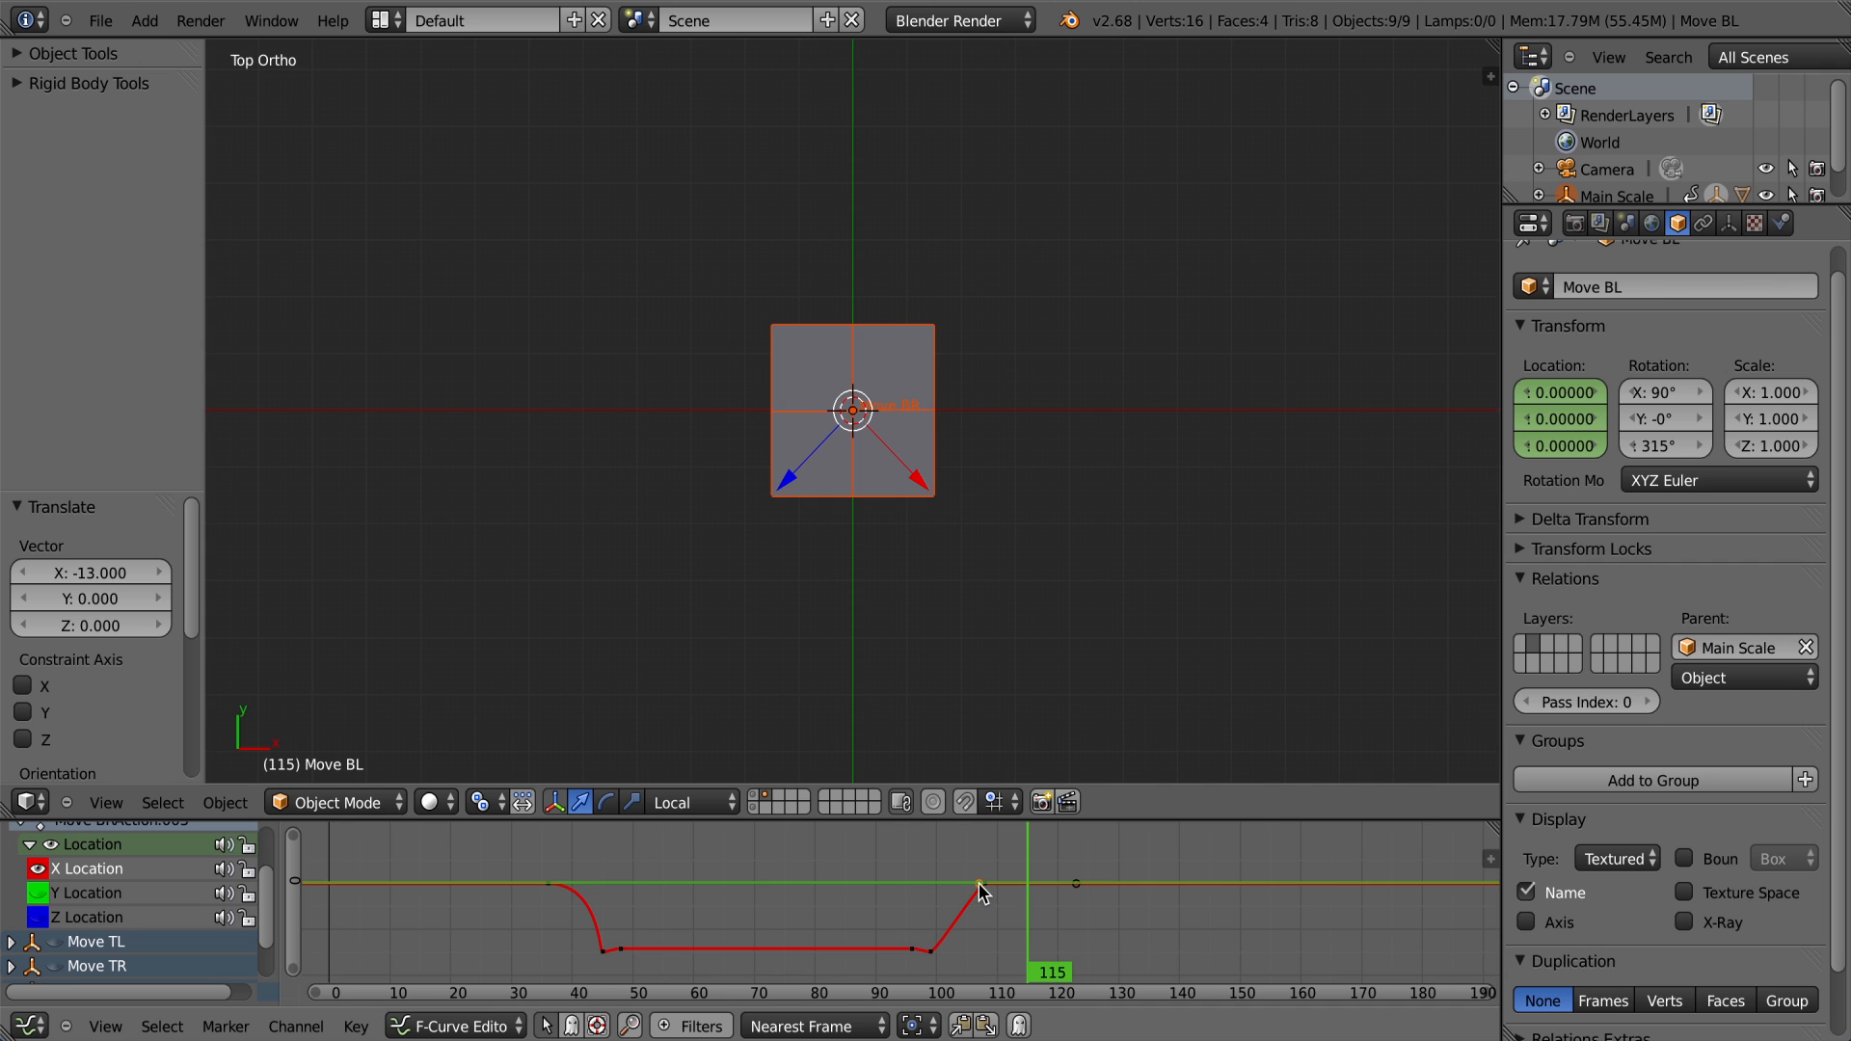
pyautogui.press('g')
pyautogui.press('1')
pyautogui.press('Return')
# Step: Show Move BL's X and Y Location curves again and collapse its channels
pyautogui.click(39, 868)
pyautogui.scroll(3, 29, 892)
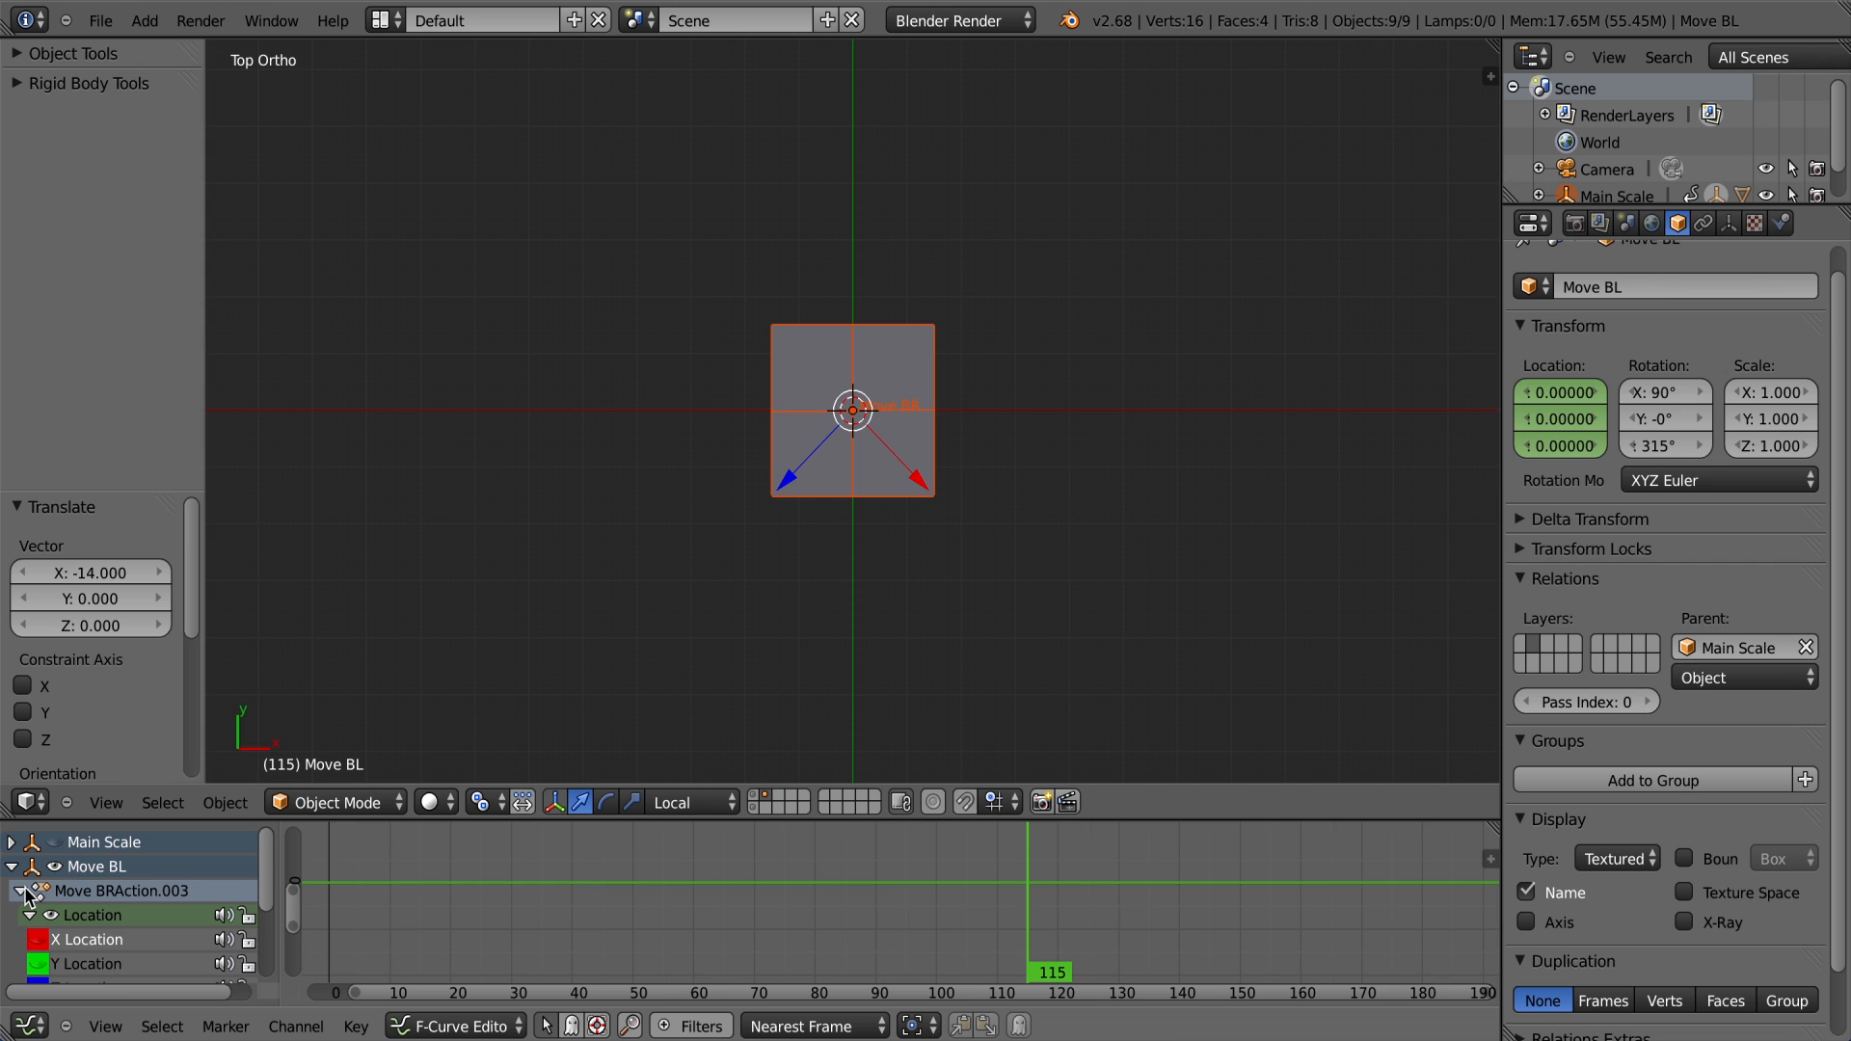
pyautogui.click(37, 939)
pyautogui.scroll(-3, 38, 915)
pyautogui.scroll(3, 41, 915)
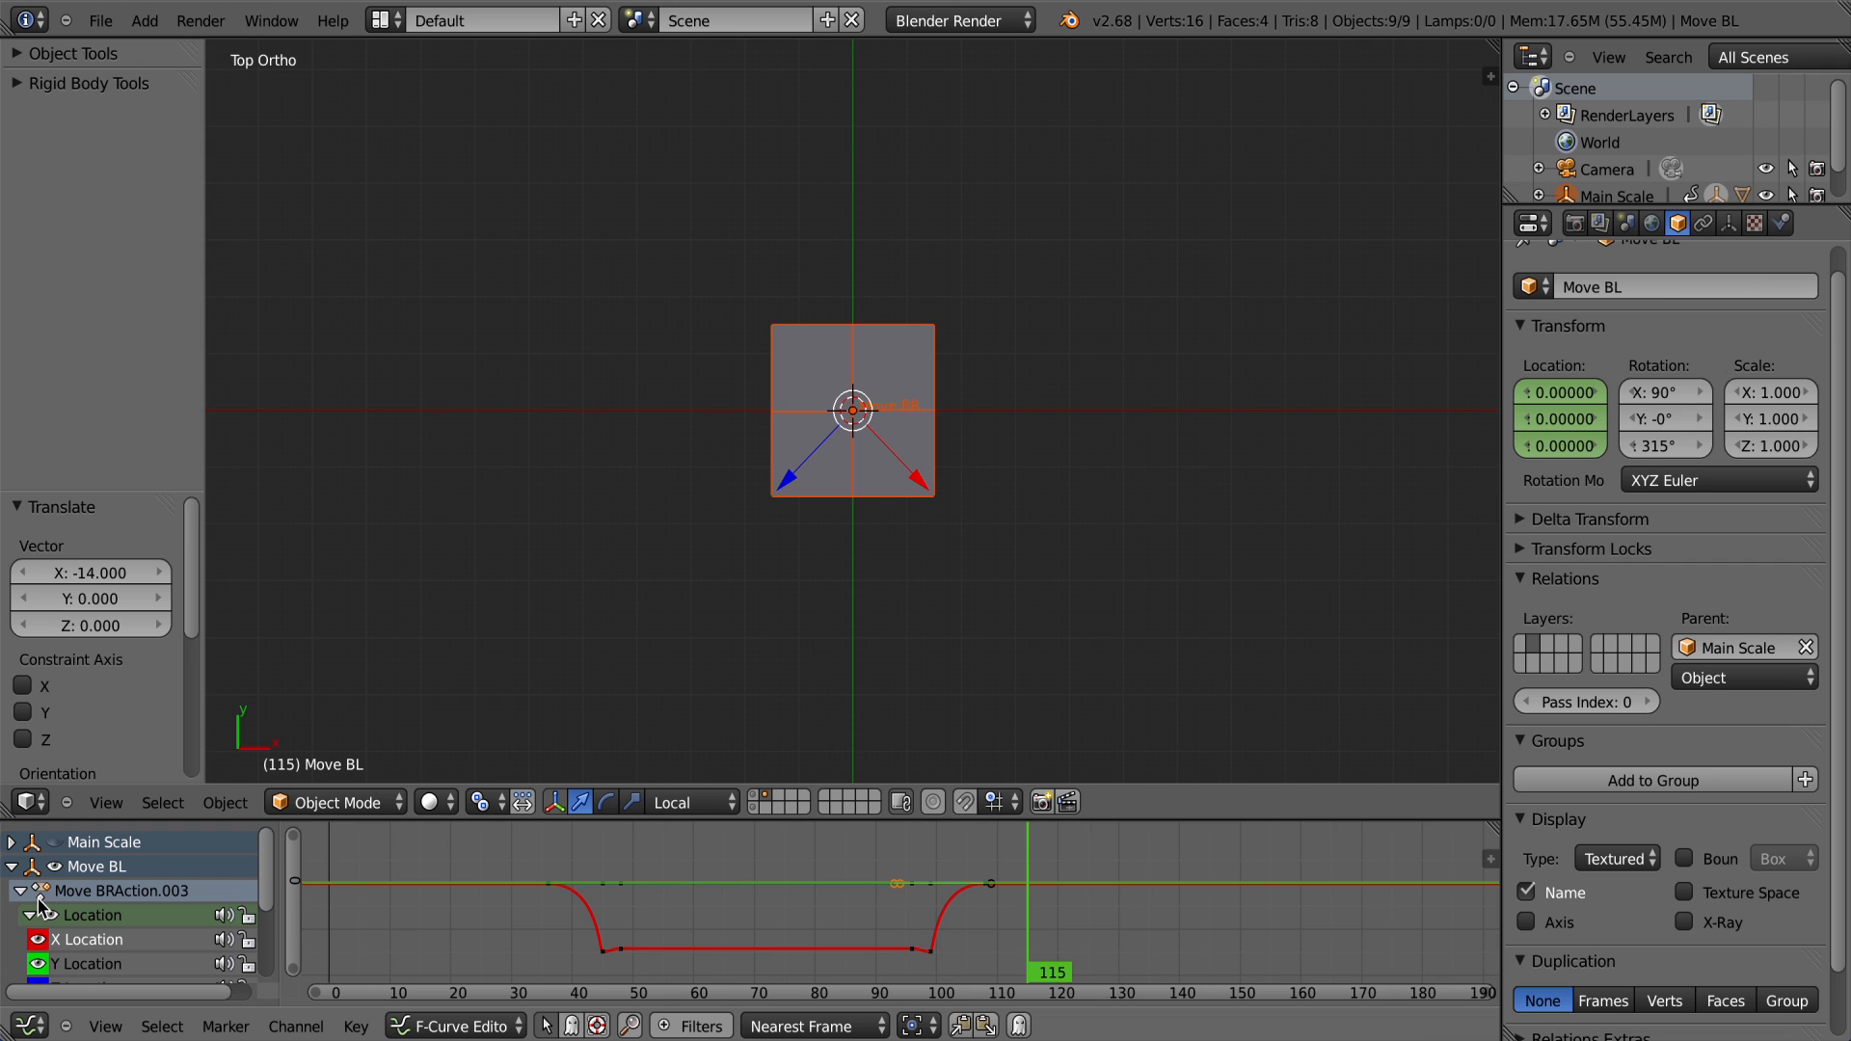
pyautogui.click(11, 869)
# Step: Show Move TL's curves in place of Move BL's, expand its location channels, and select X Location
pyautogui.click(54, 892)
pyautogui.click(11, 892)
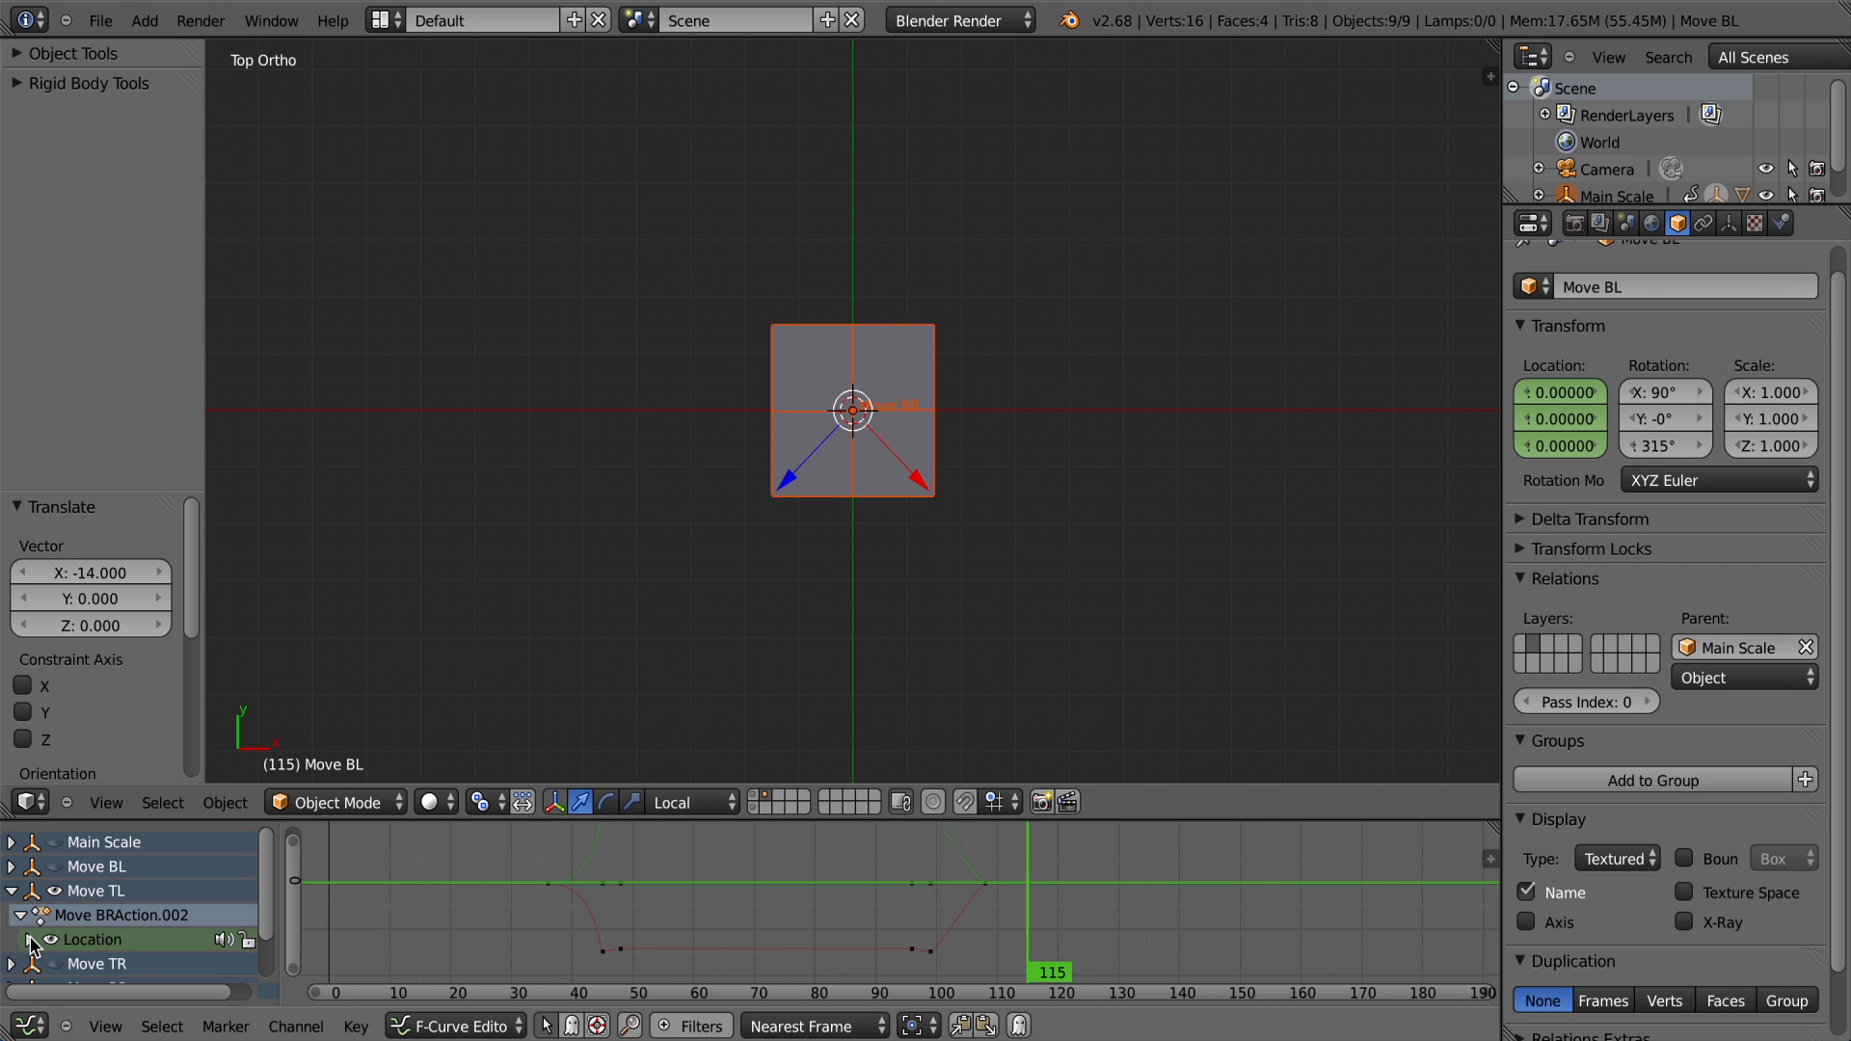
pyautogui.click(30, 940)
pyautogui.click(107, 916)
# Step: Move the left handle of Move TL's last X Location keyframe by -13 frames along X
pyautogui.rightClick(976, 884)
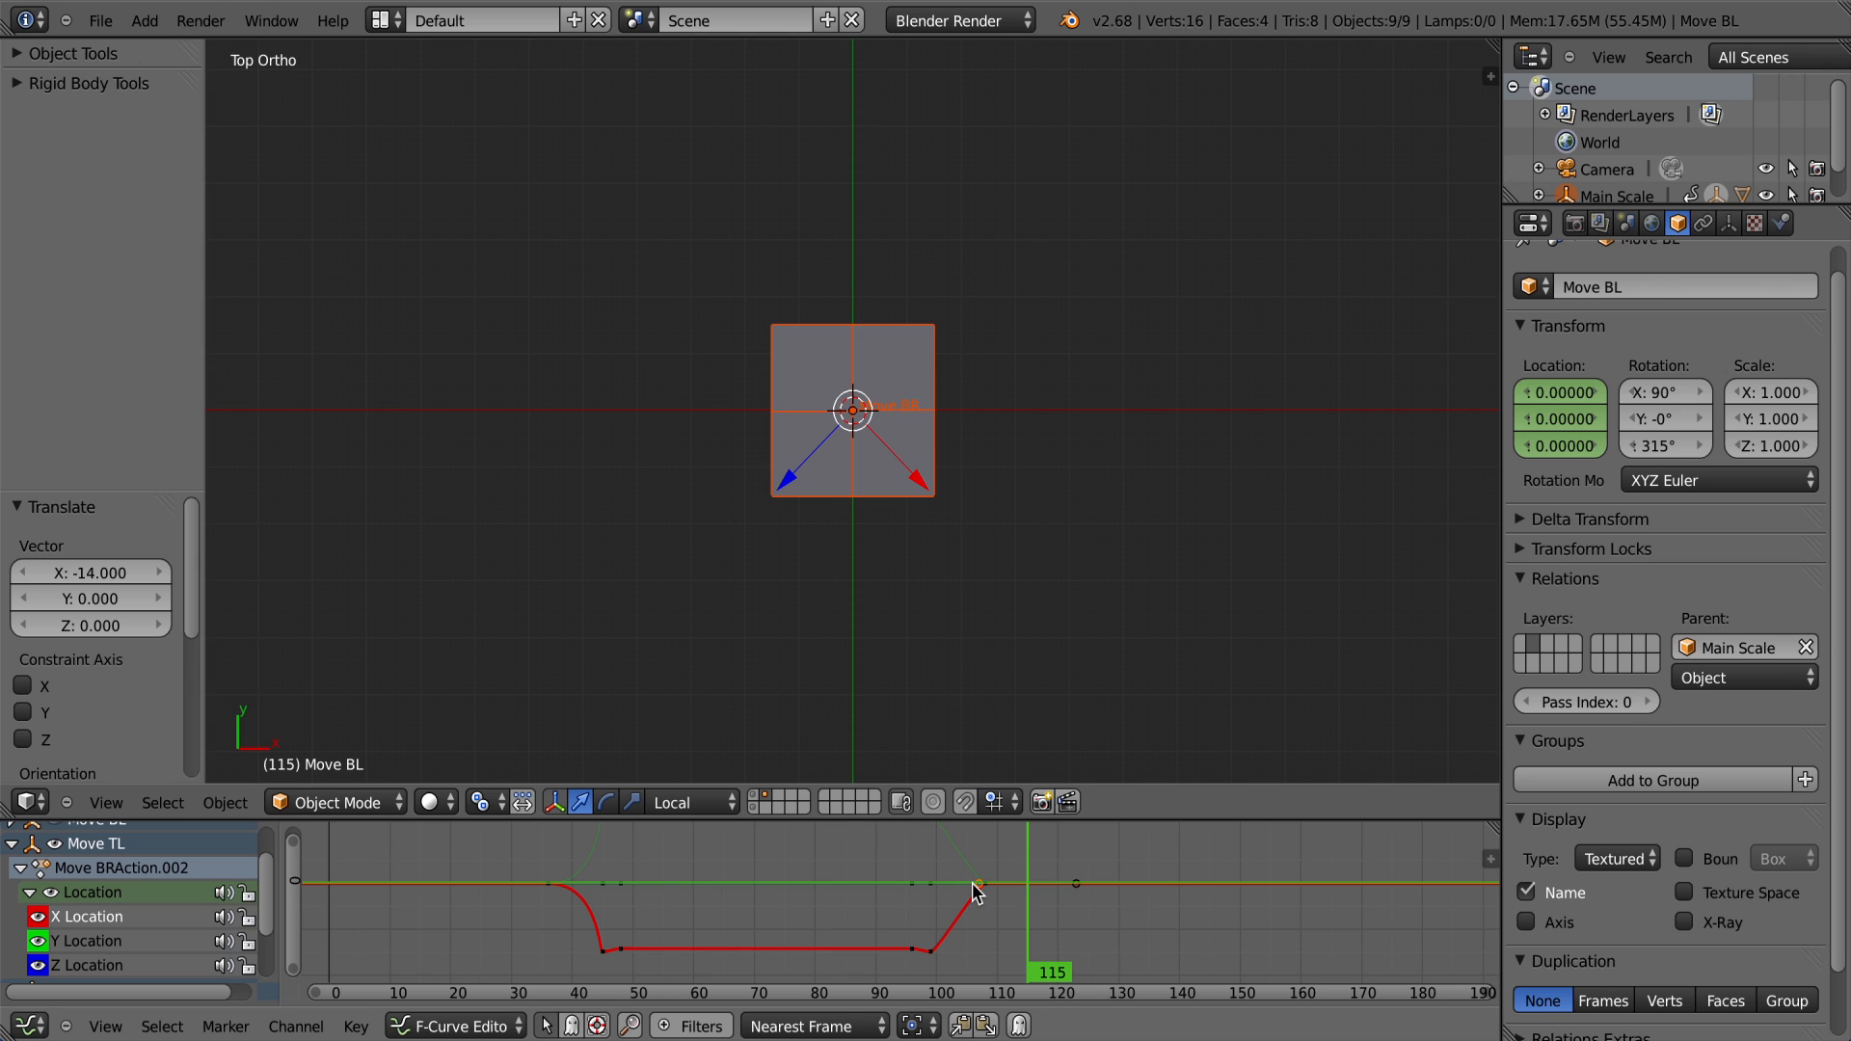
pyautogui.write('gyx0-14')
pyautogui.press('BackSpace')
pyautogui.press('BackSpace')
pyautogui.press('BackSpace')
pyautogui.write('0')
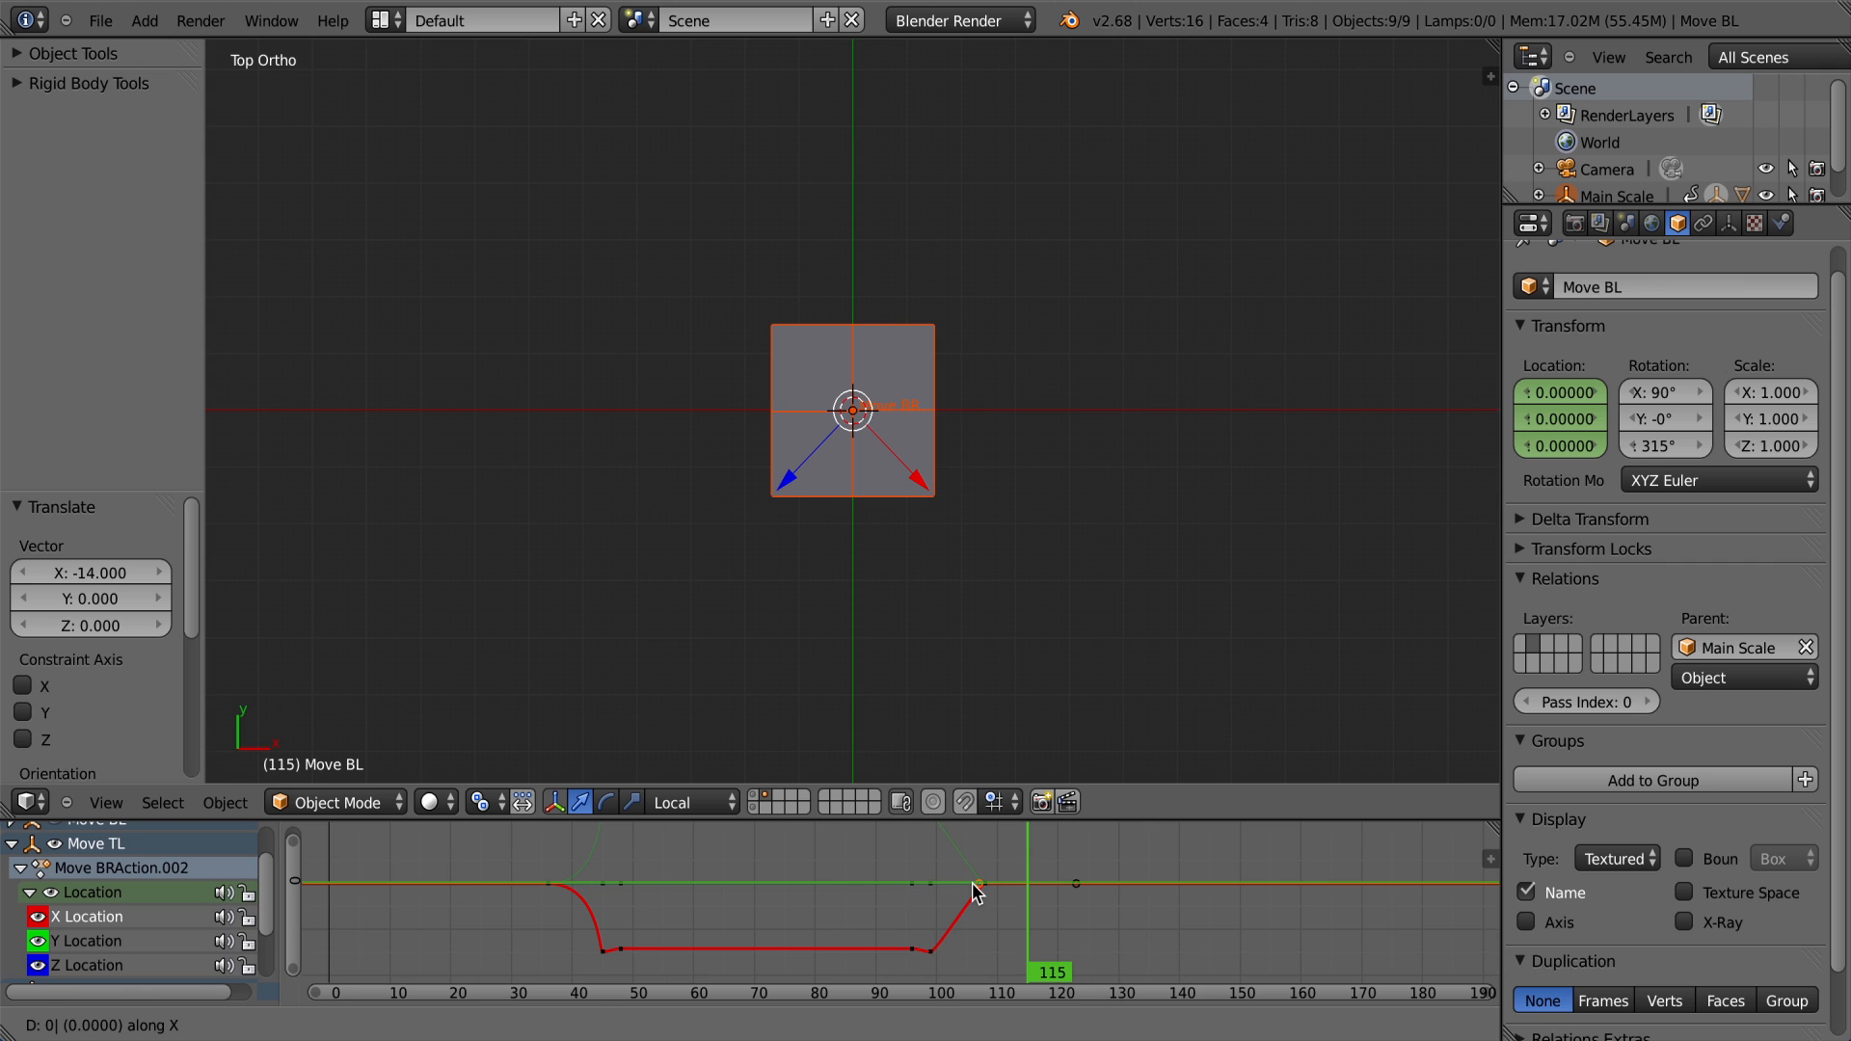
pyautogui.write('-13')
pyautogui.press('Return')
# Step: Hide Move TL's X Location curve and move the left handle of the last Y Location keyframe by -13 frames along X
pyautogui.click(38, 917)
pyautogui.click(980, 882)
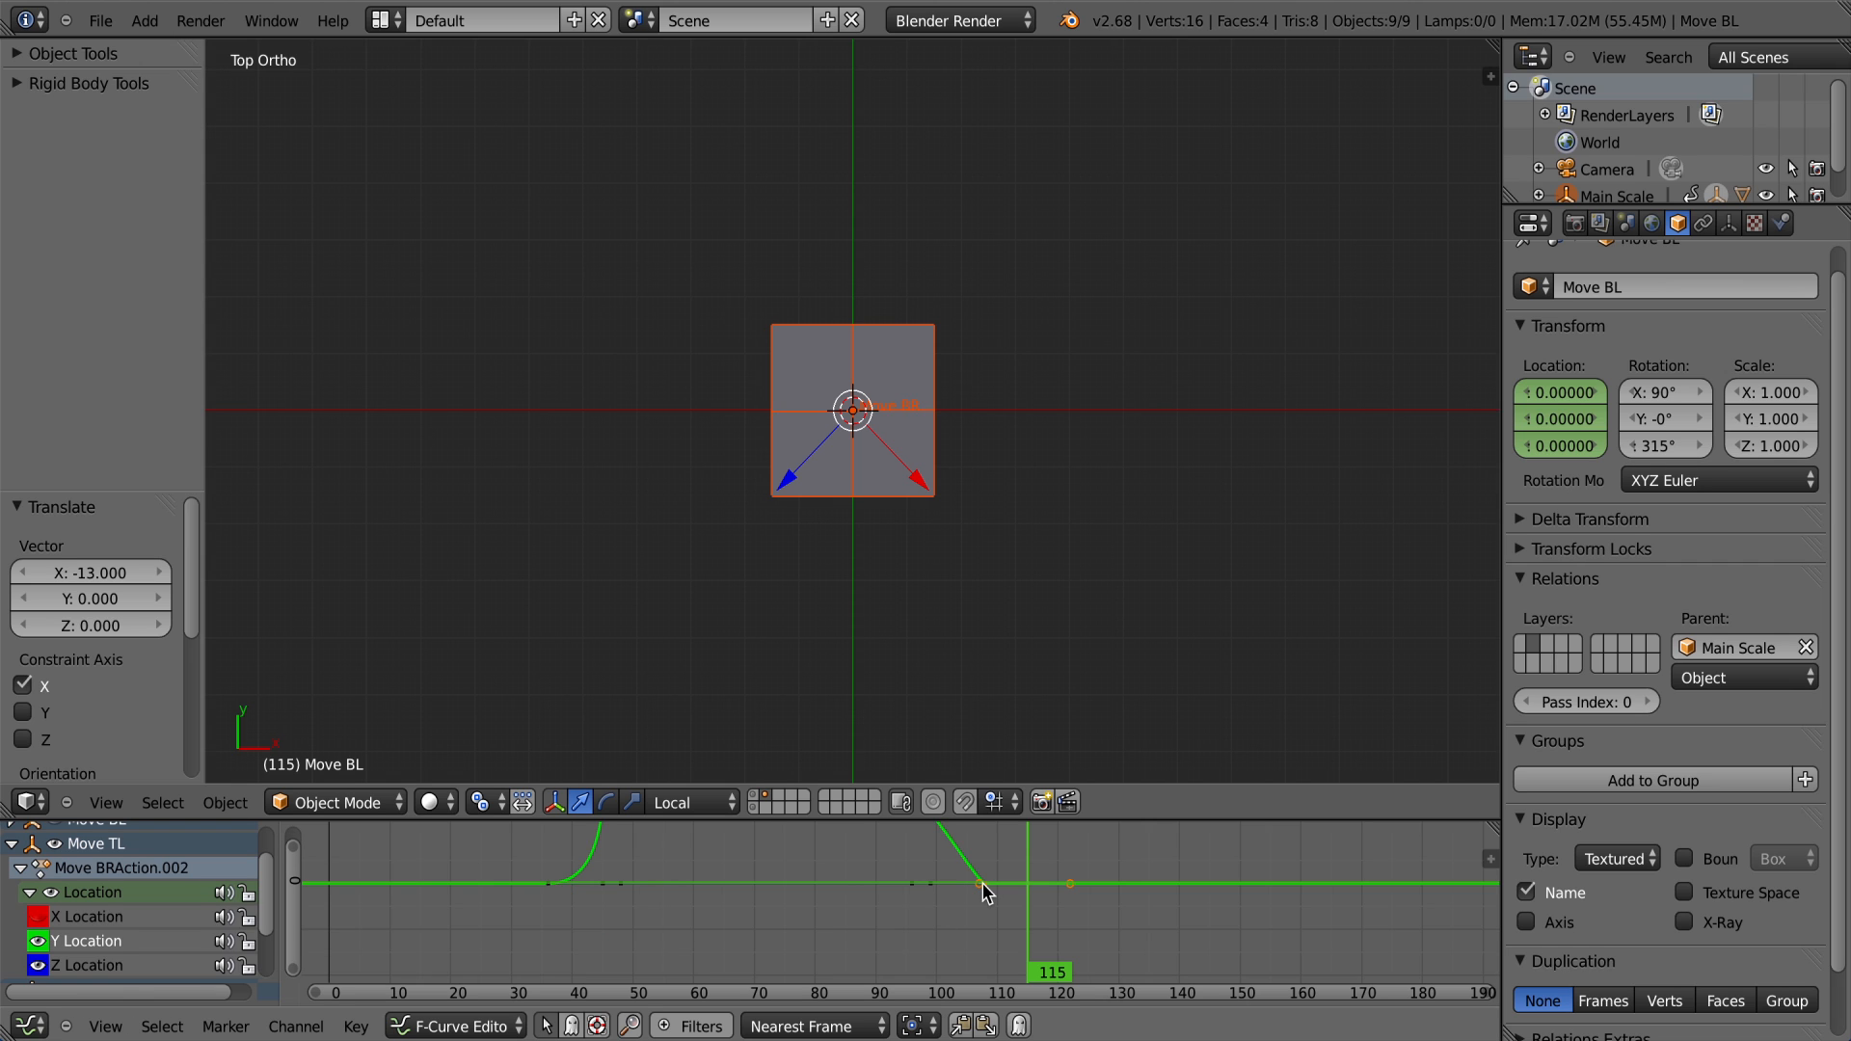
pyautogui.click(976, 883)
pyautogui.press('g')
pyautogui.write('x0')
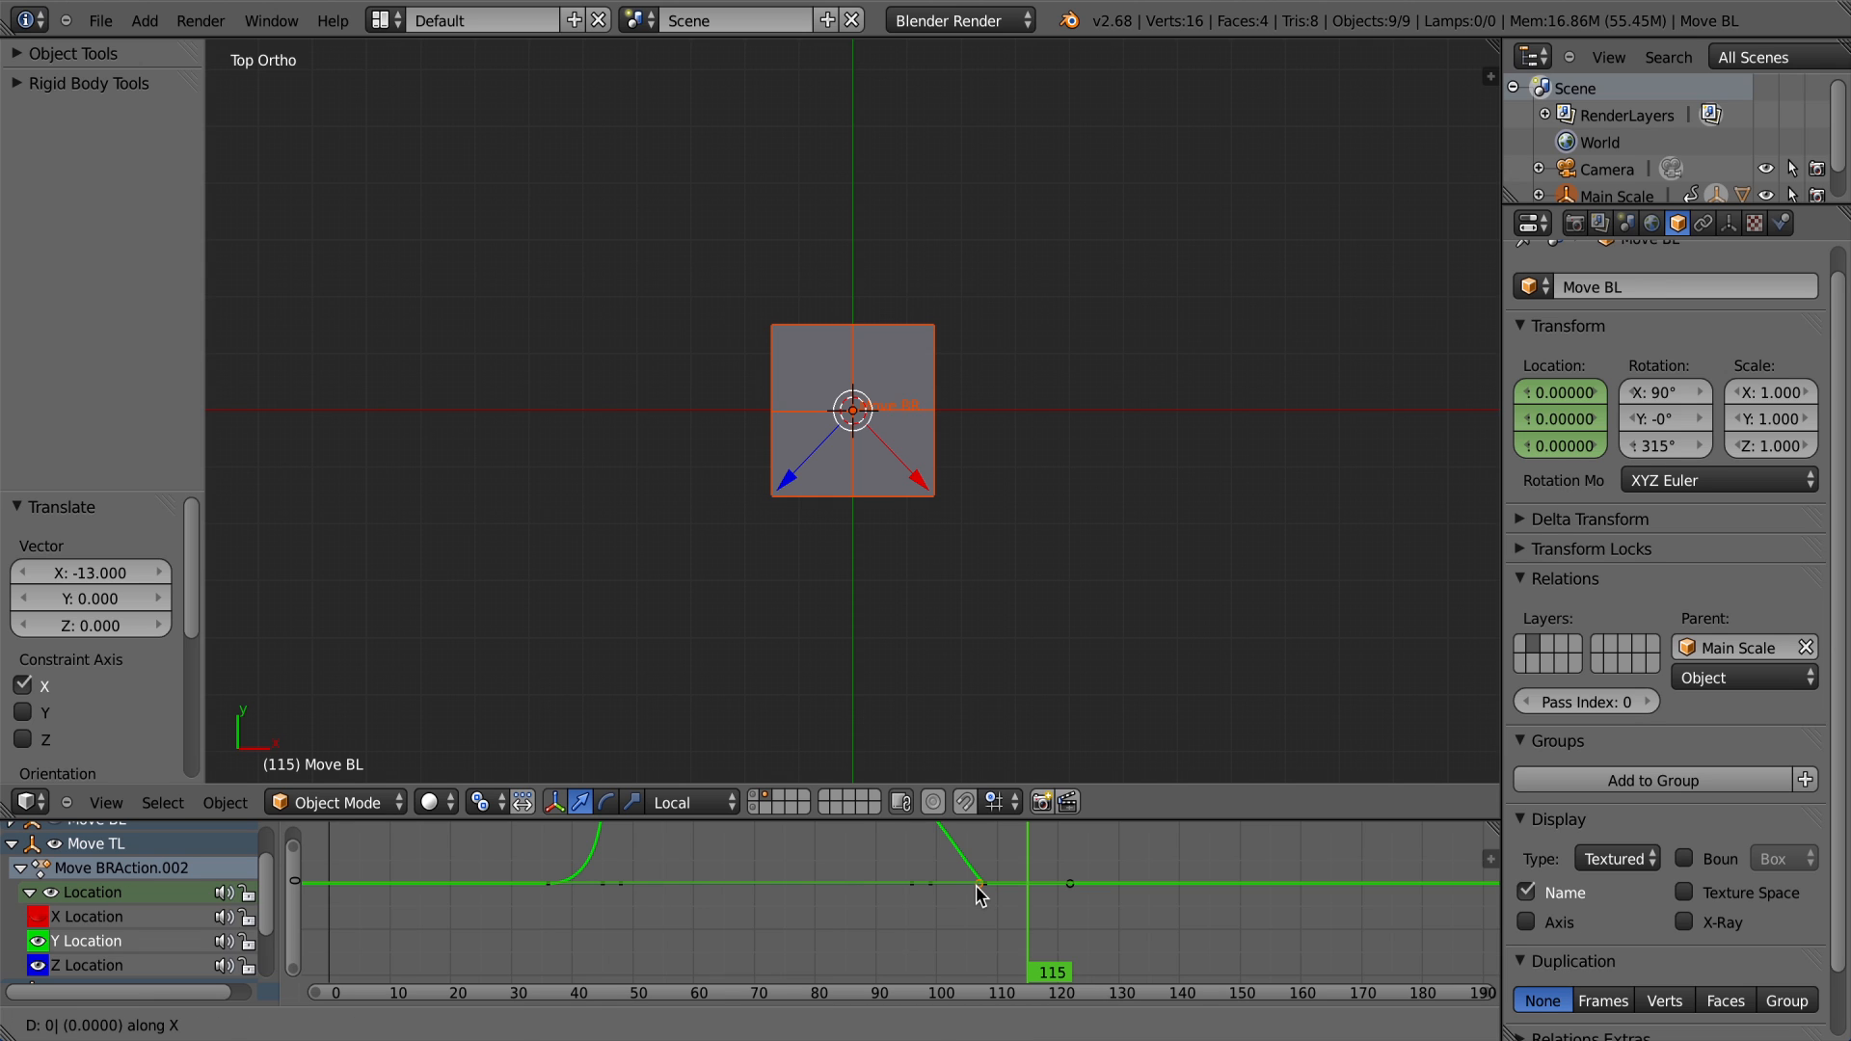
pyautogui.write('-13')
pyautogui.press('Return')
# Step: Show Move TL's X Location curve again alongside its Y Location curve
pyautogui.click(38, 917)
pyautogui.scroll(-1, 21, 870)
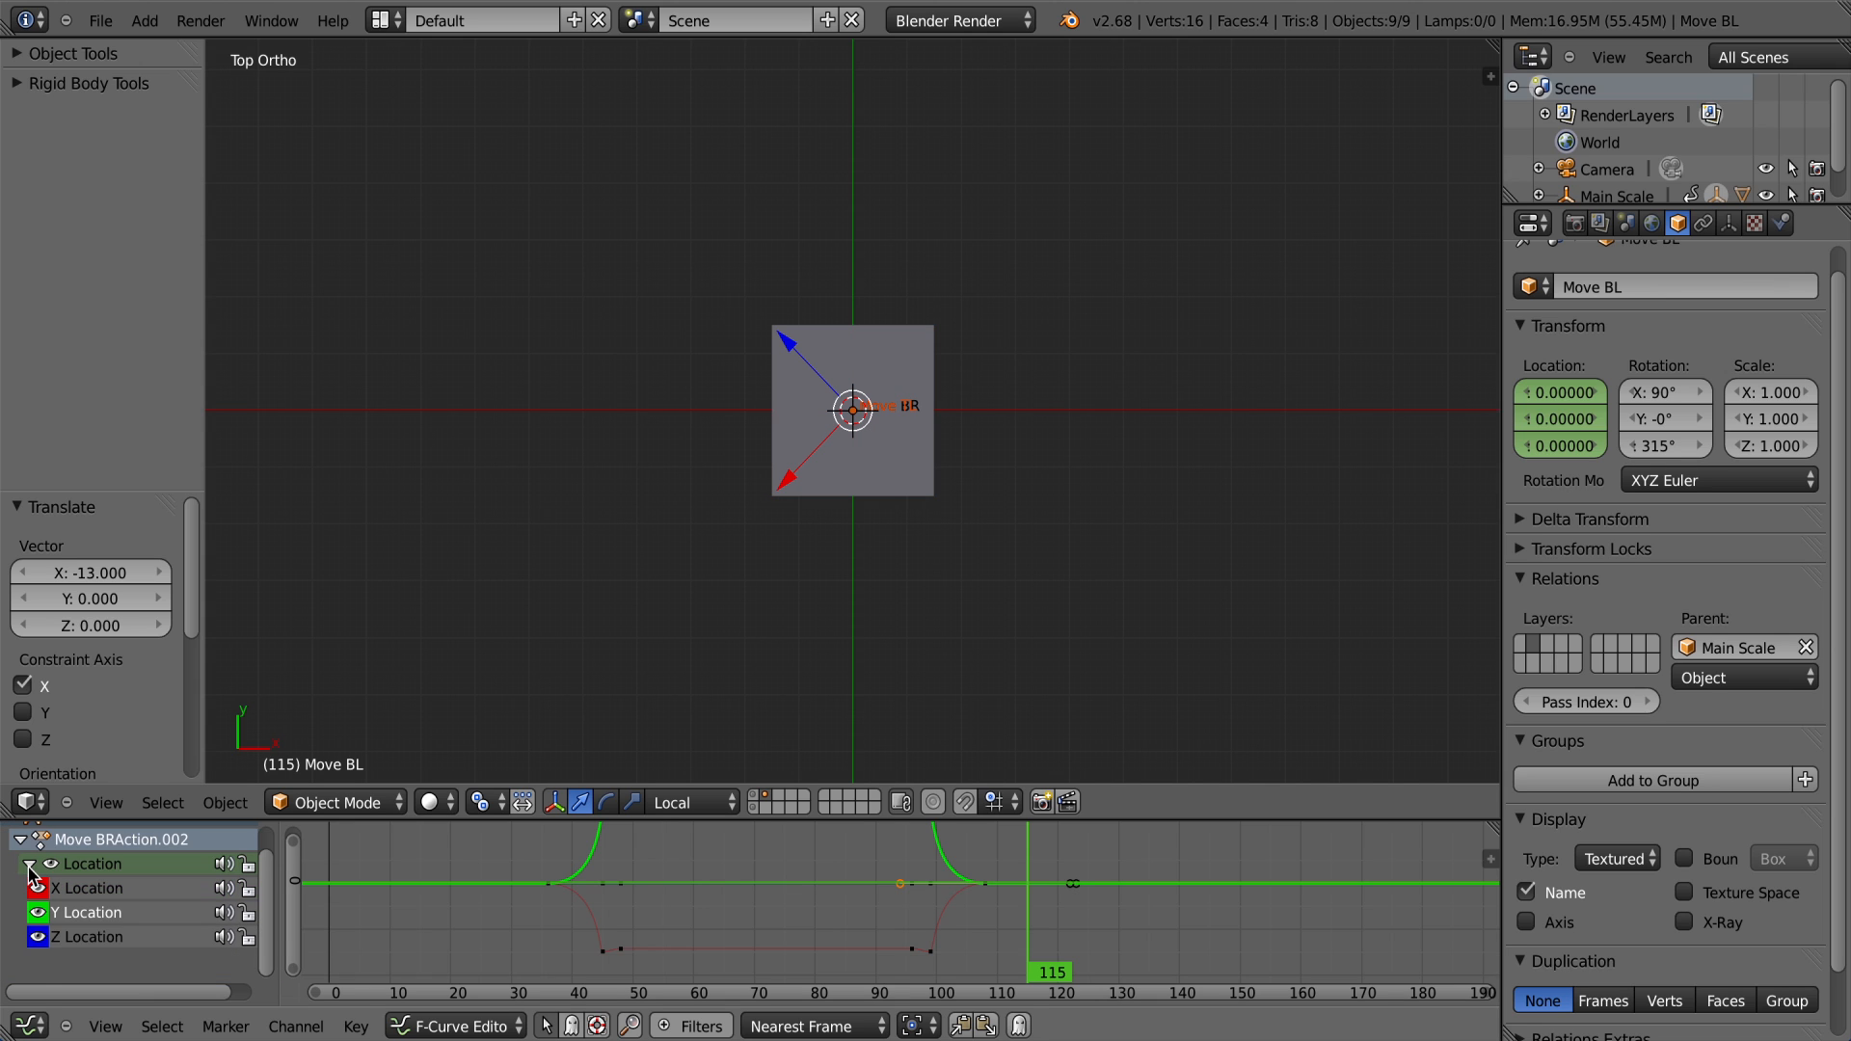
pyautogui.scroll(1, 43, 897)
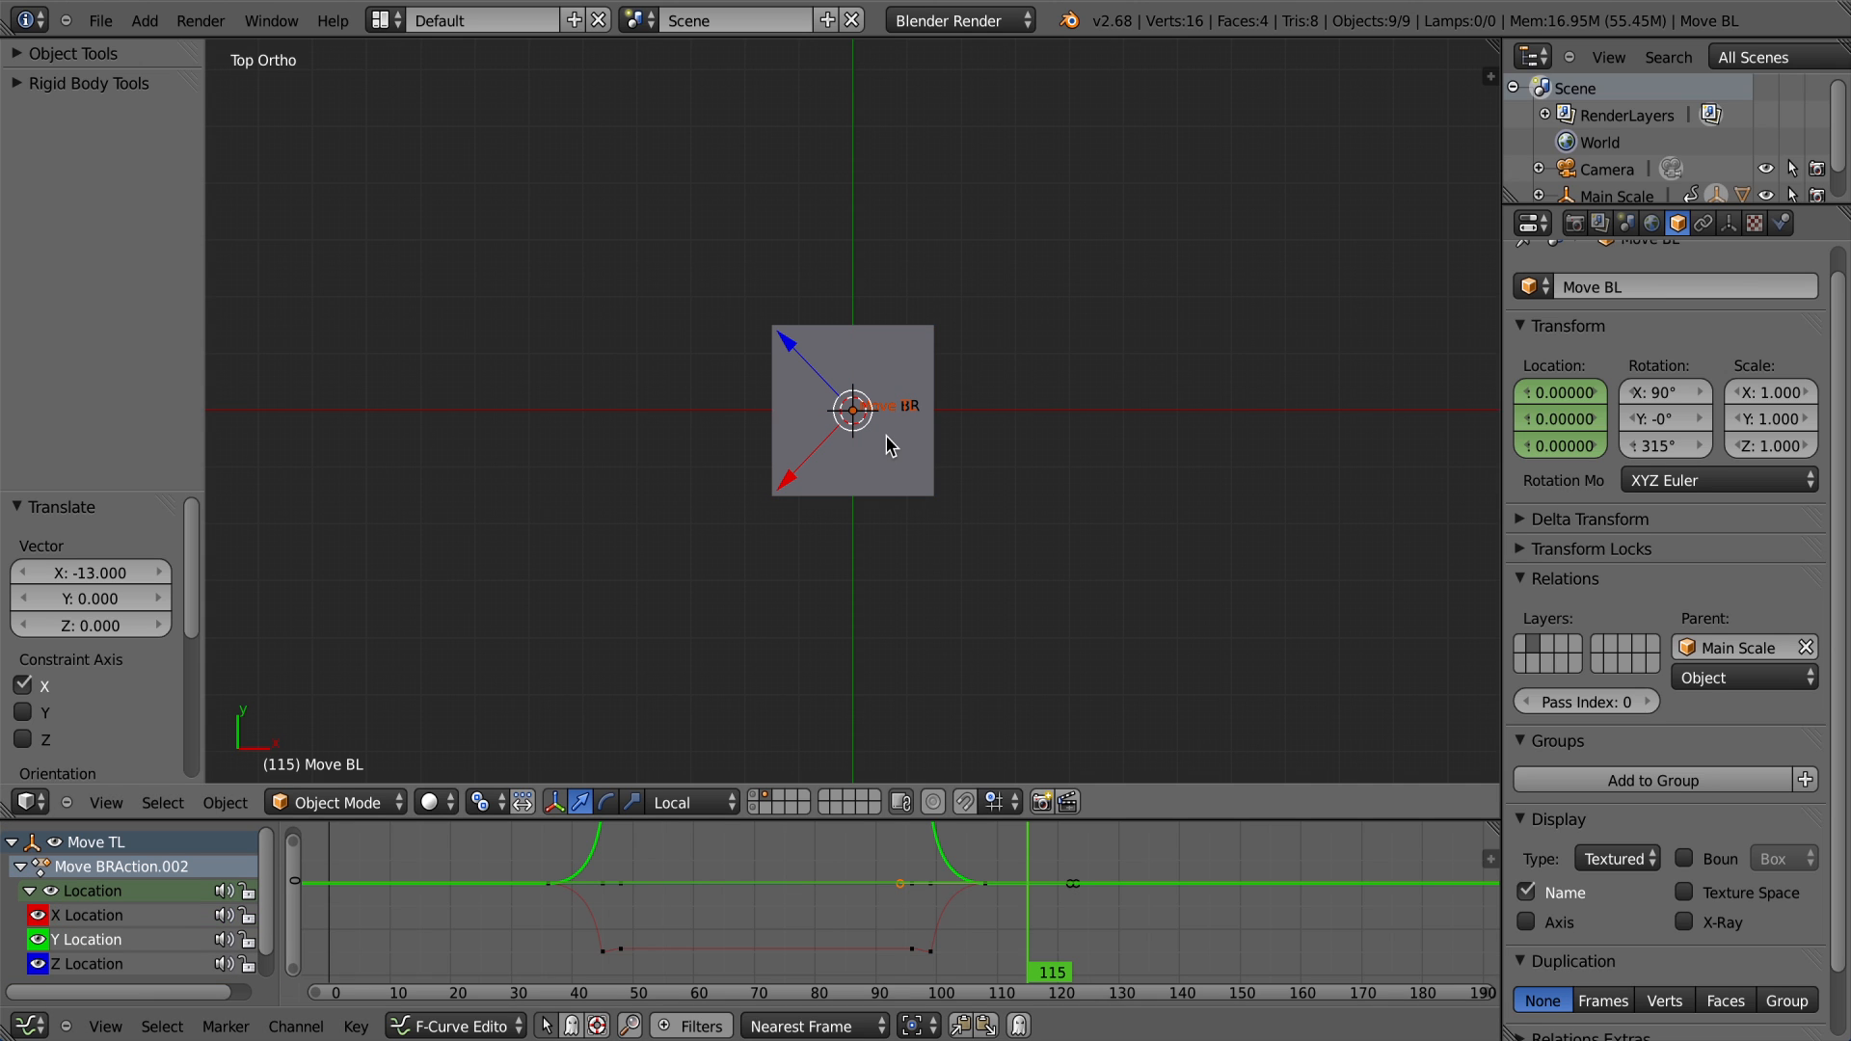
# Step: Switch the viewport to wireframe, show Move BL's curves, and select all objects
pyautogui.press('z')
pyautogui.click(837, 445)
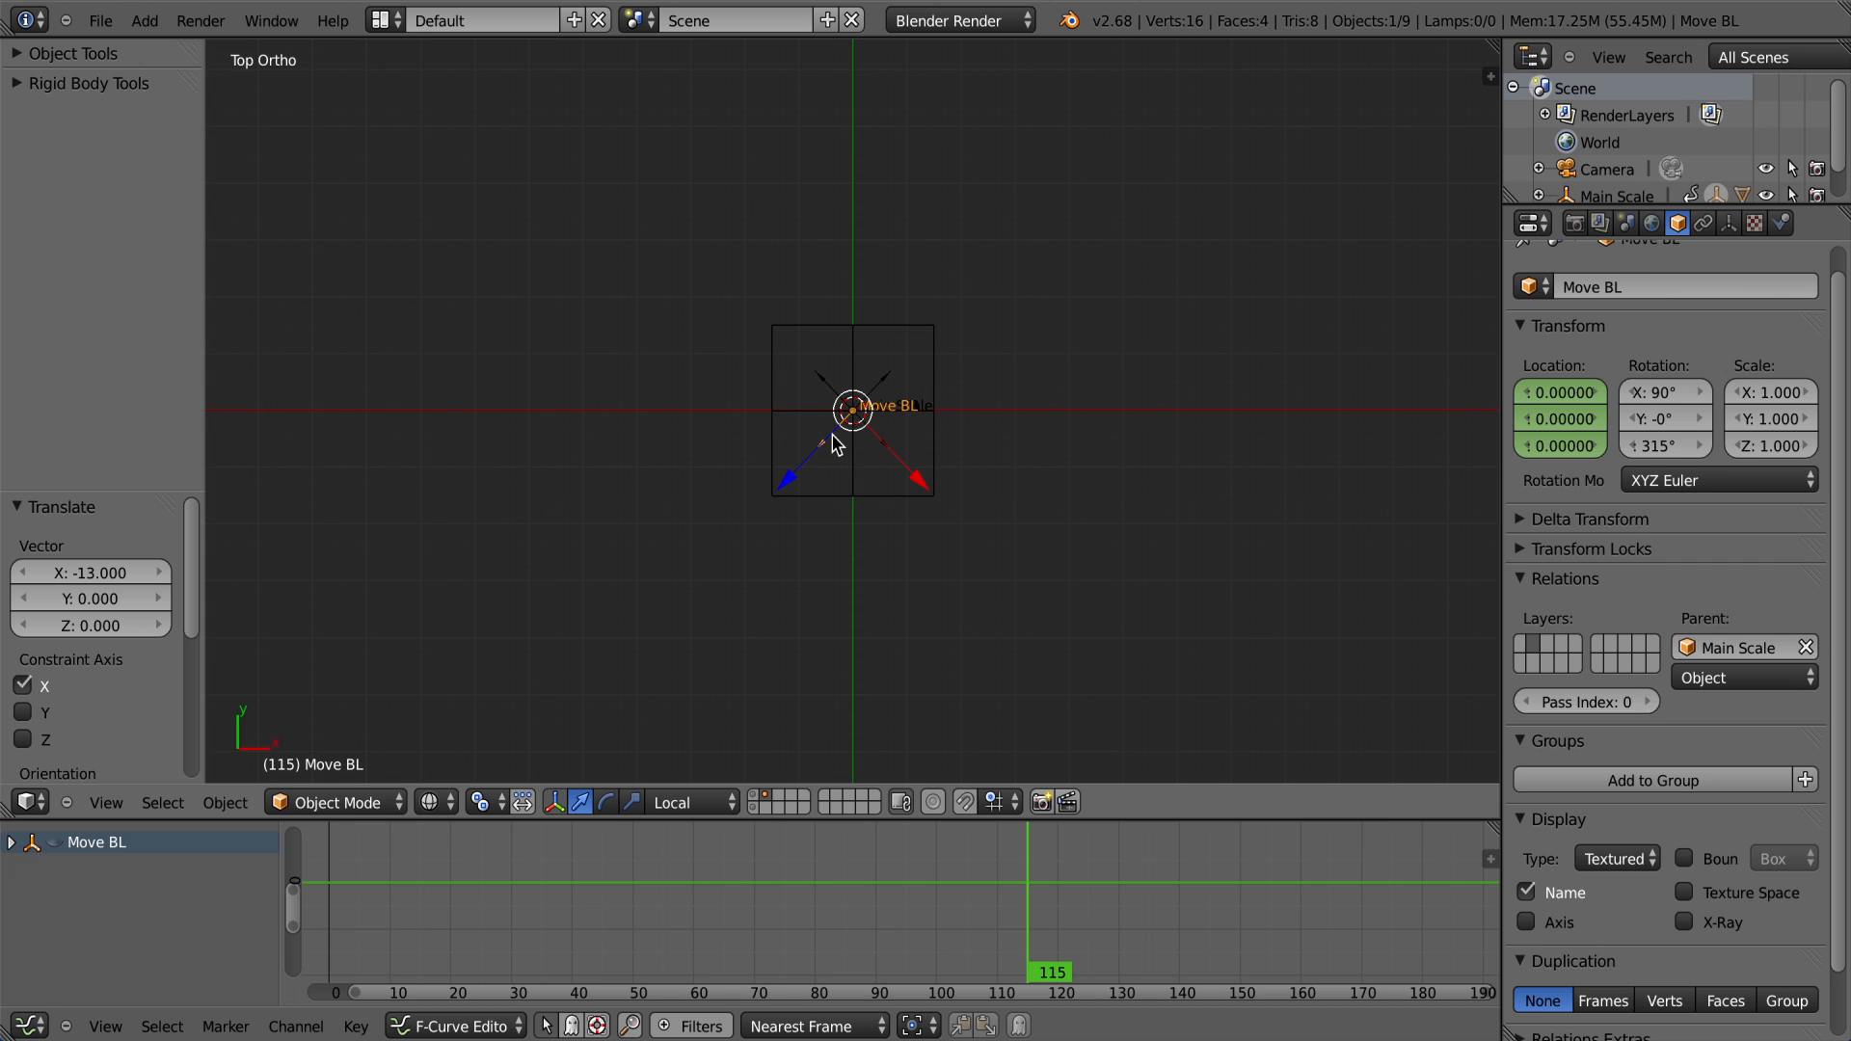
pyautogui.click(54, 842)
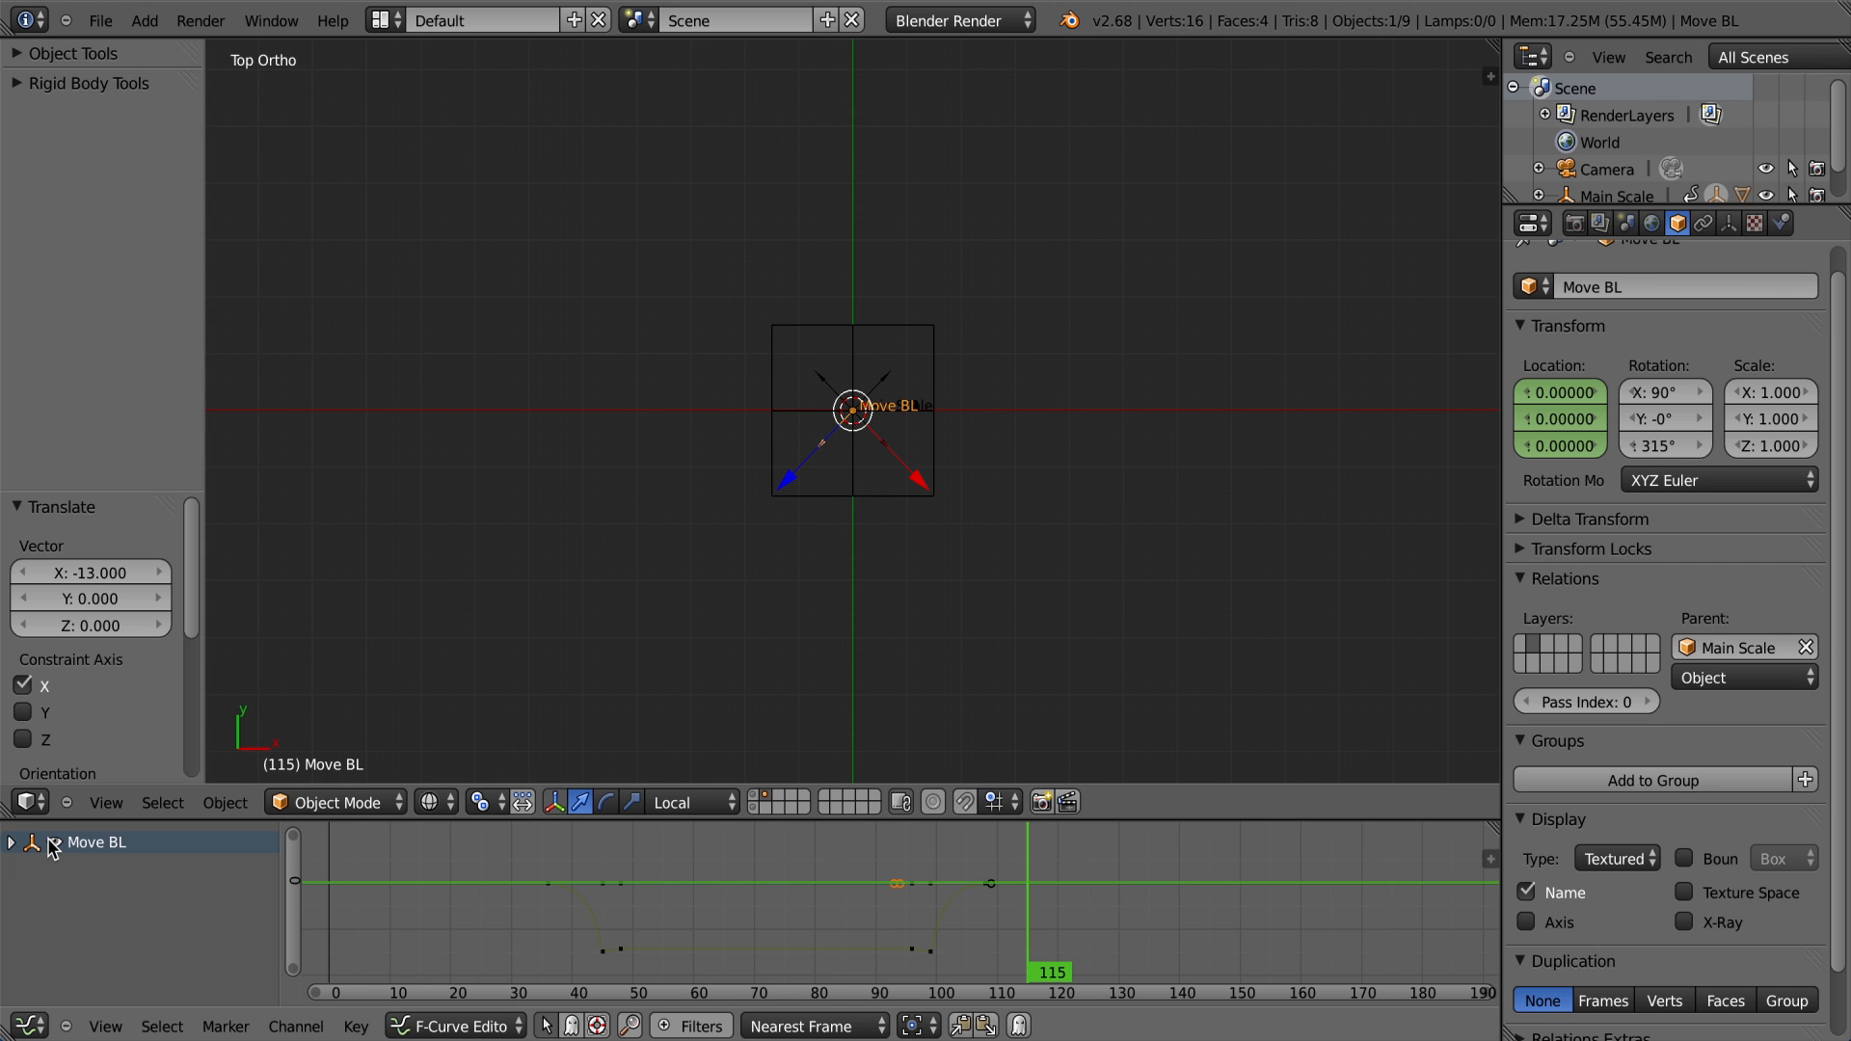
pyautogui.press('a')
pyautogui.press('a')
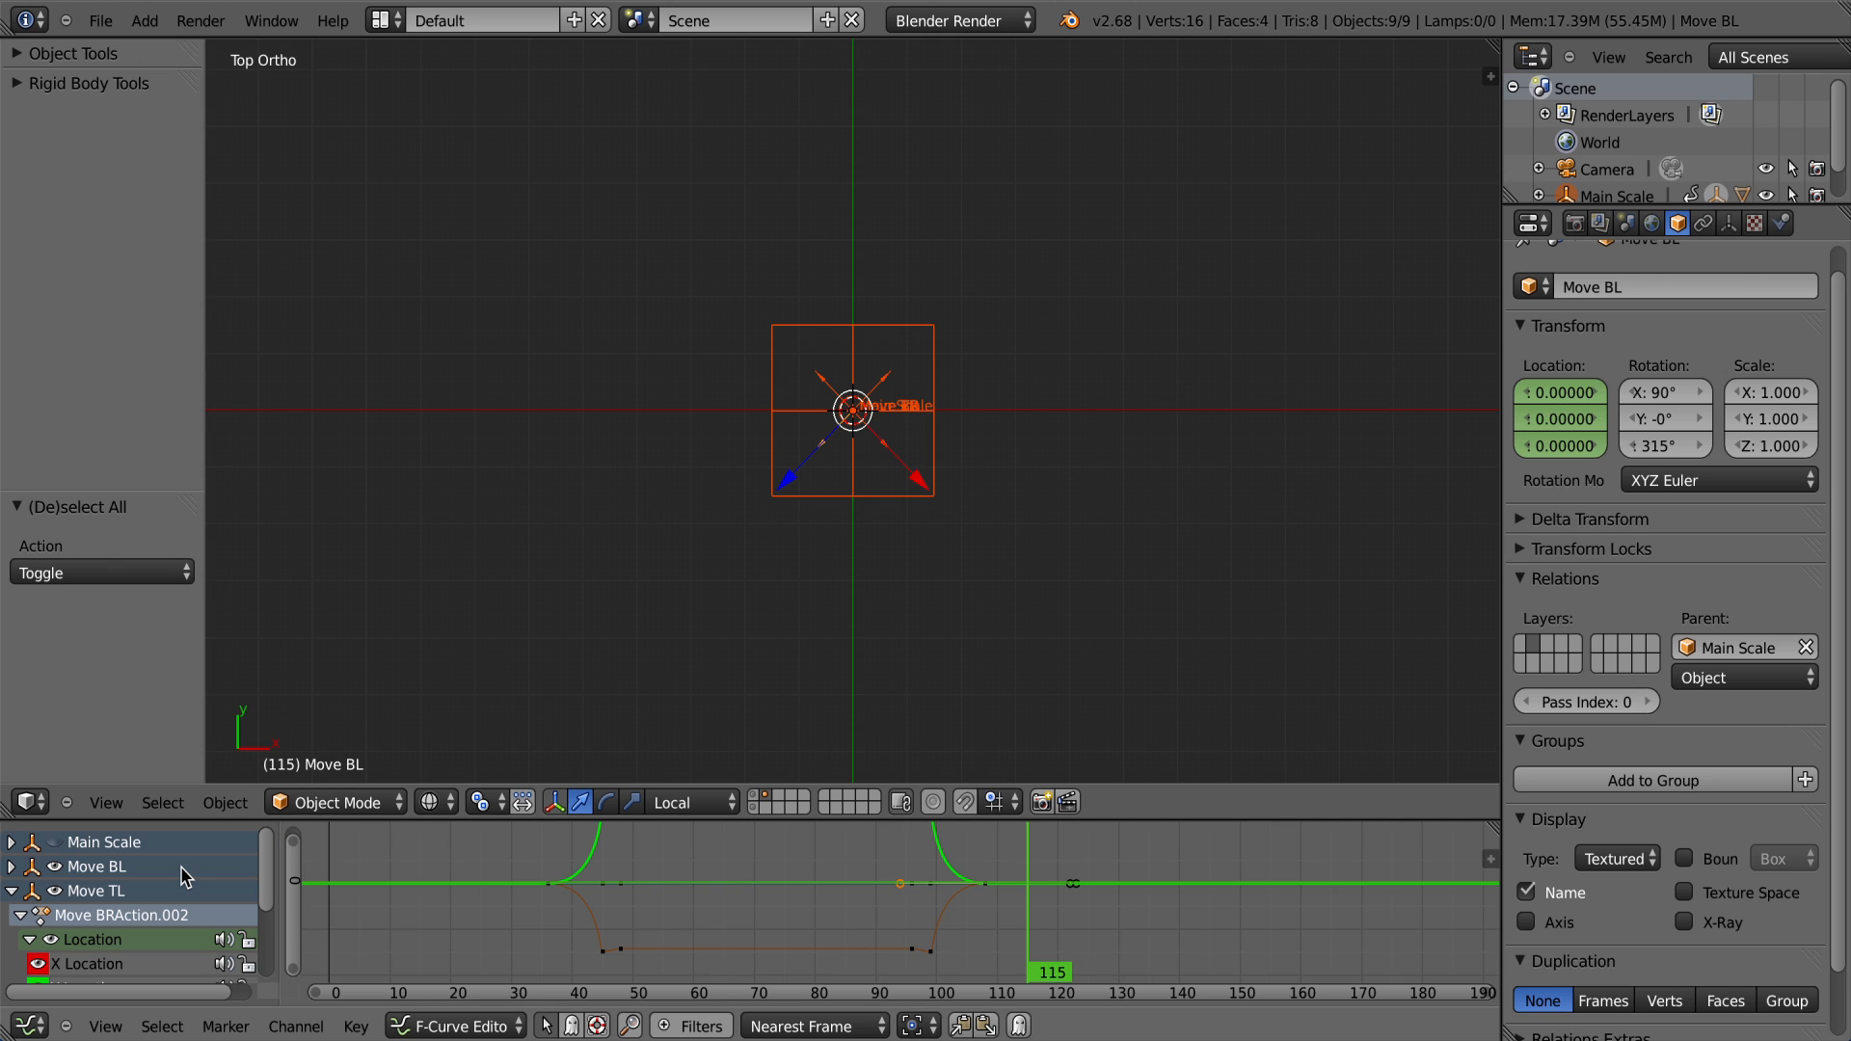
# Step: Collapse Move TL and hide all object curves except Move TR's
pyautogui.click(13, 891)
pyautogui.click(55, 890)
pyautogui.click(55, 890)
pyautogui.click(55, 892)
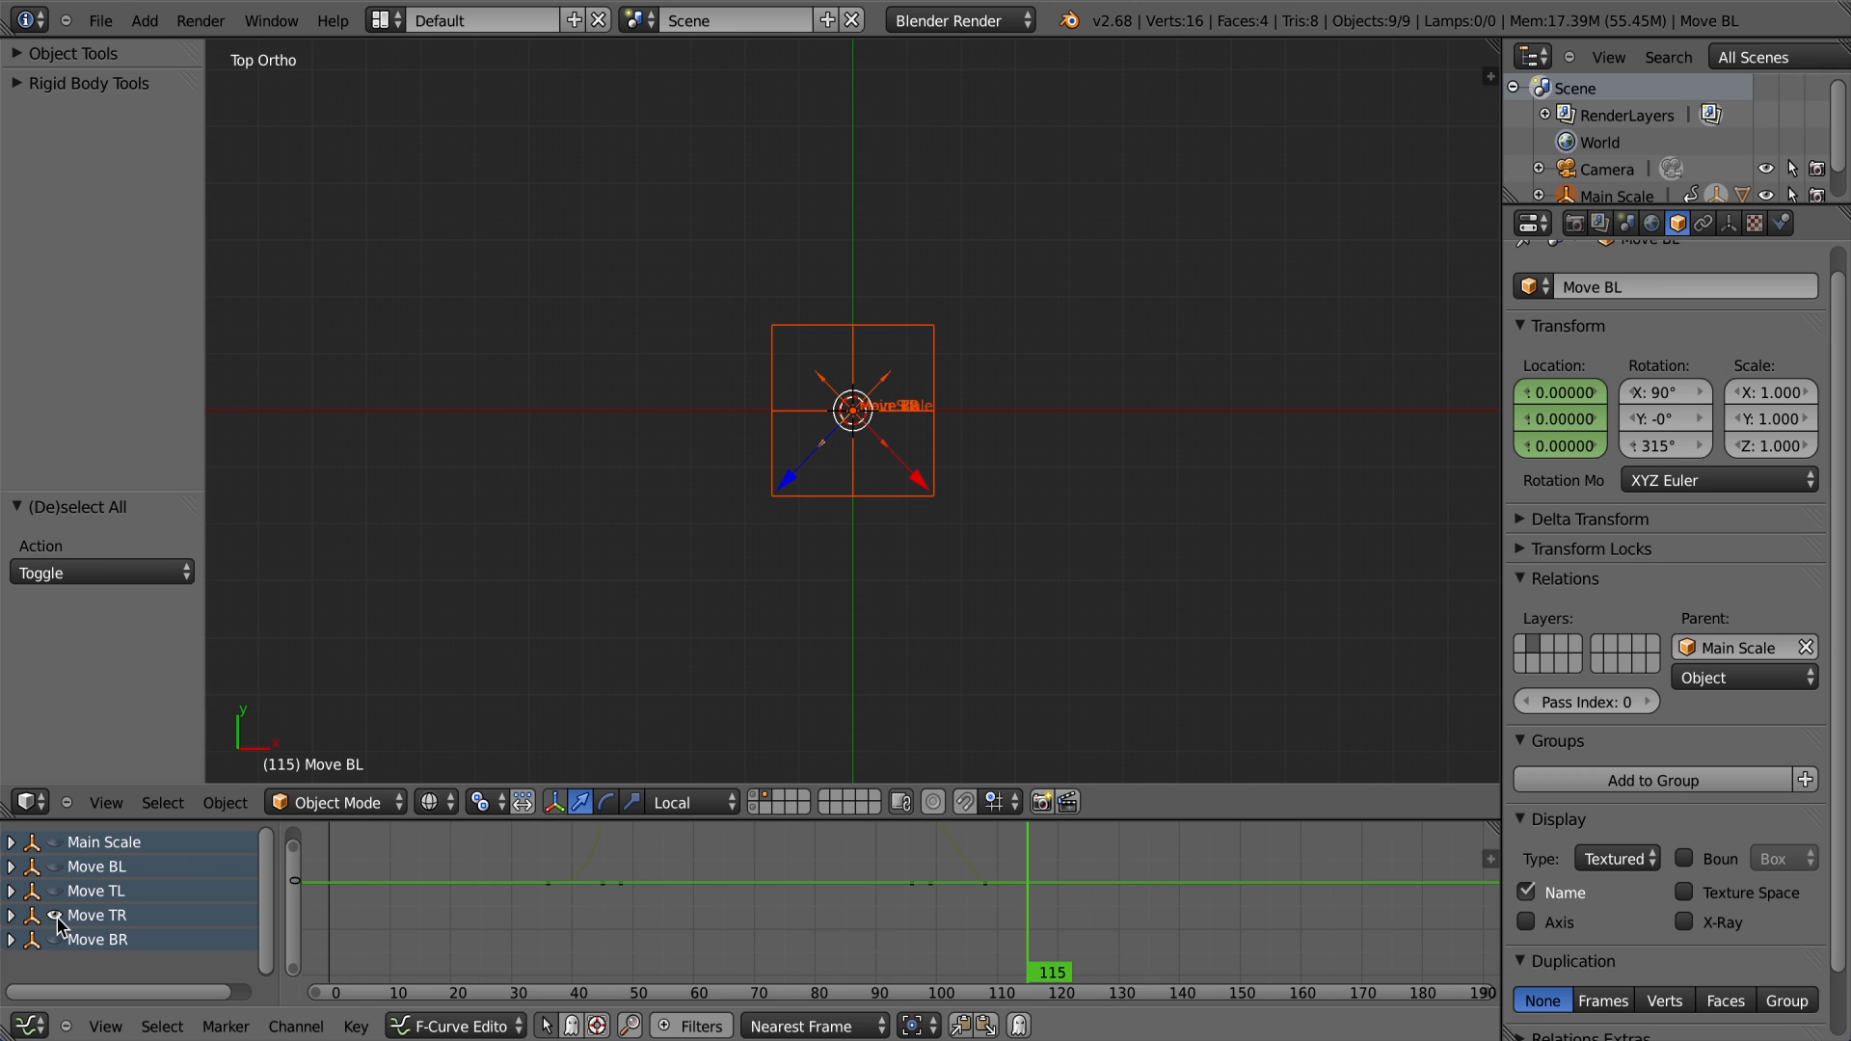
pyautogui.press('Home')
pyautogui.scroll(-2, 868, 887)
# Step: Move the left handle of Move TR's last X Location keyframe by -13 frames along X
pyautogui.click(918, 854)
pyautogui.click(947, 892)
pyautogui.click(946, 893)
pyautogui.click(947, 893)
pyautogui.click(947, 893)
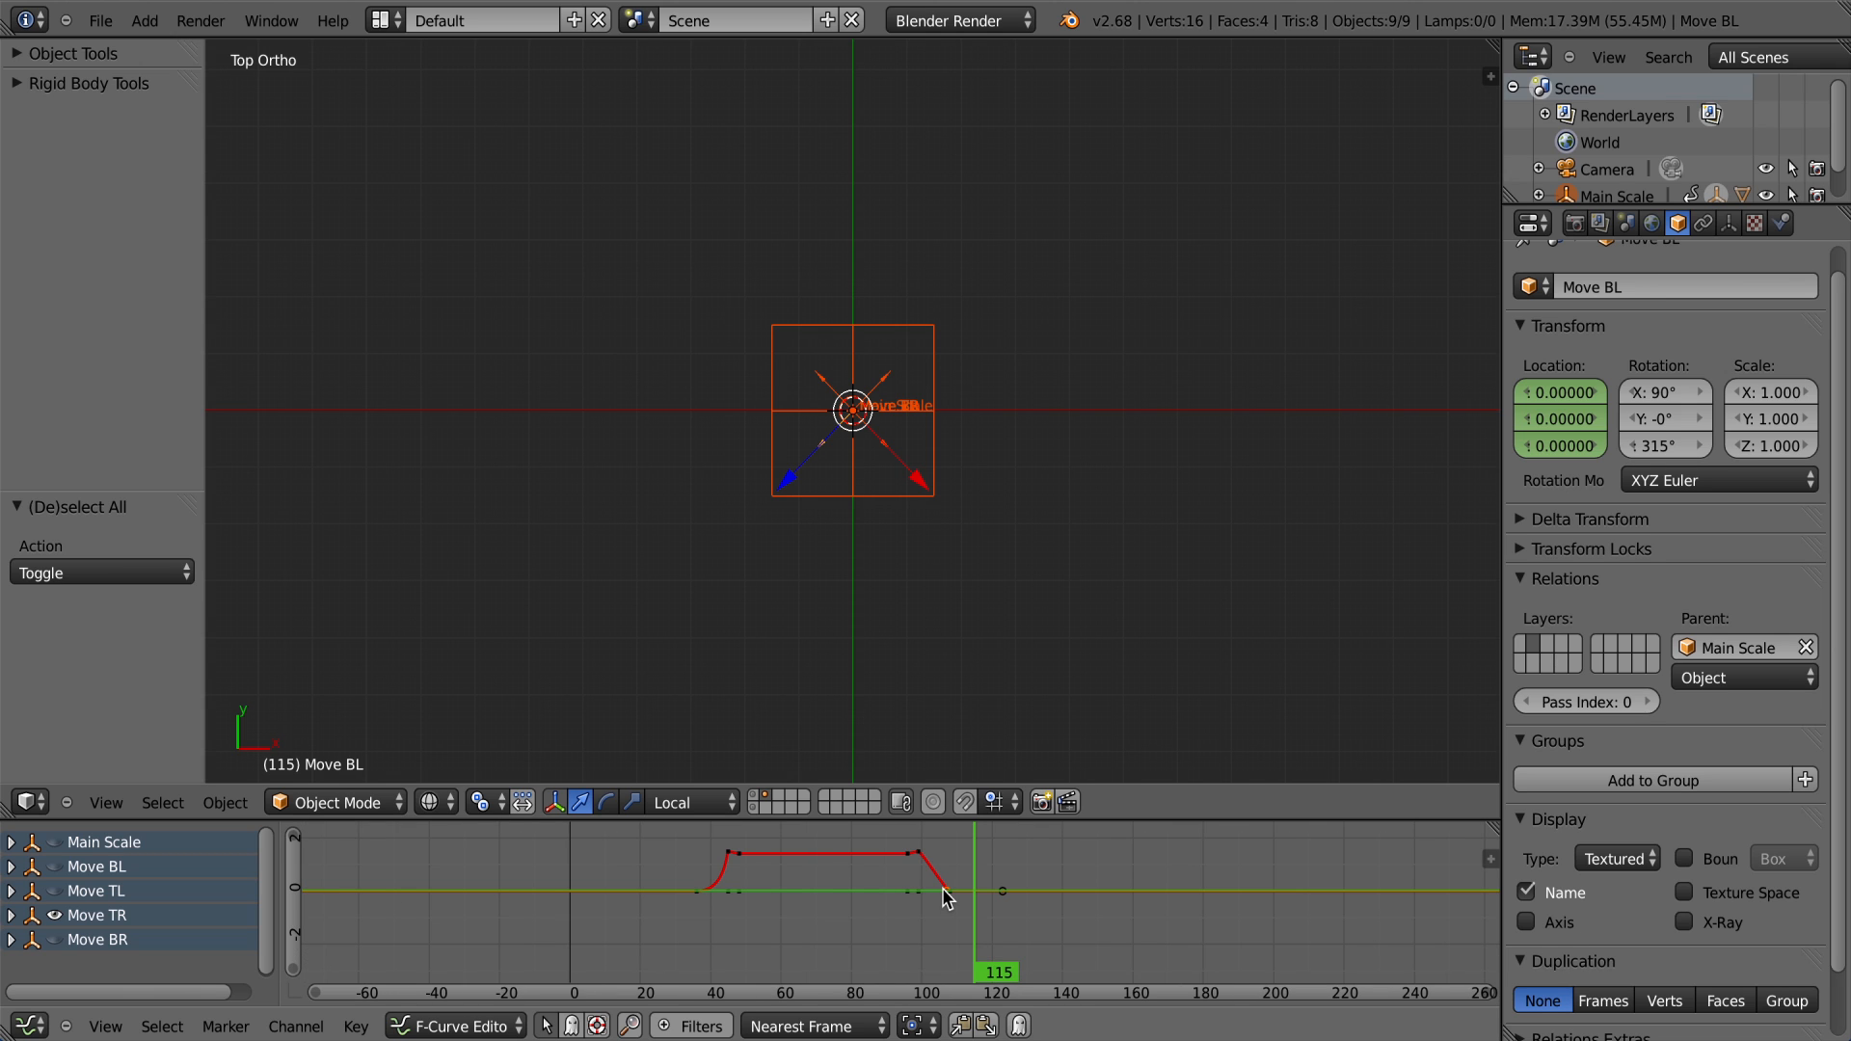
pyautogui.write('gx-1')
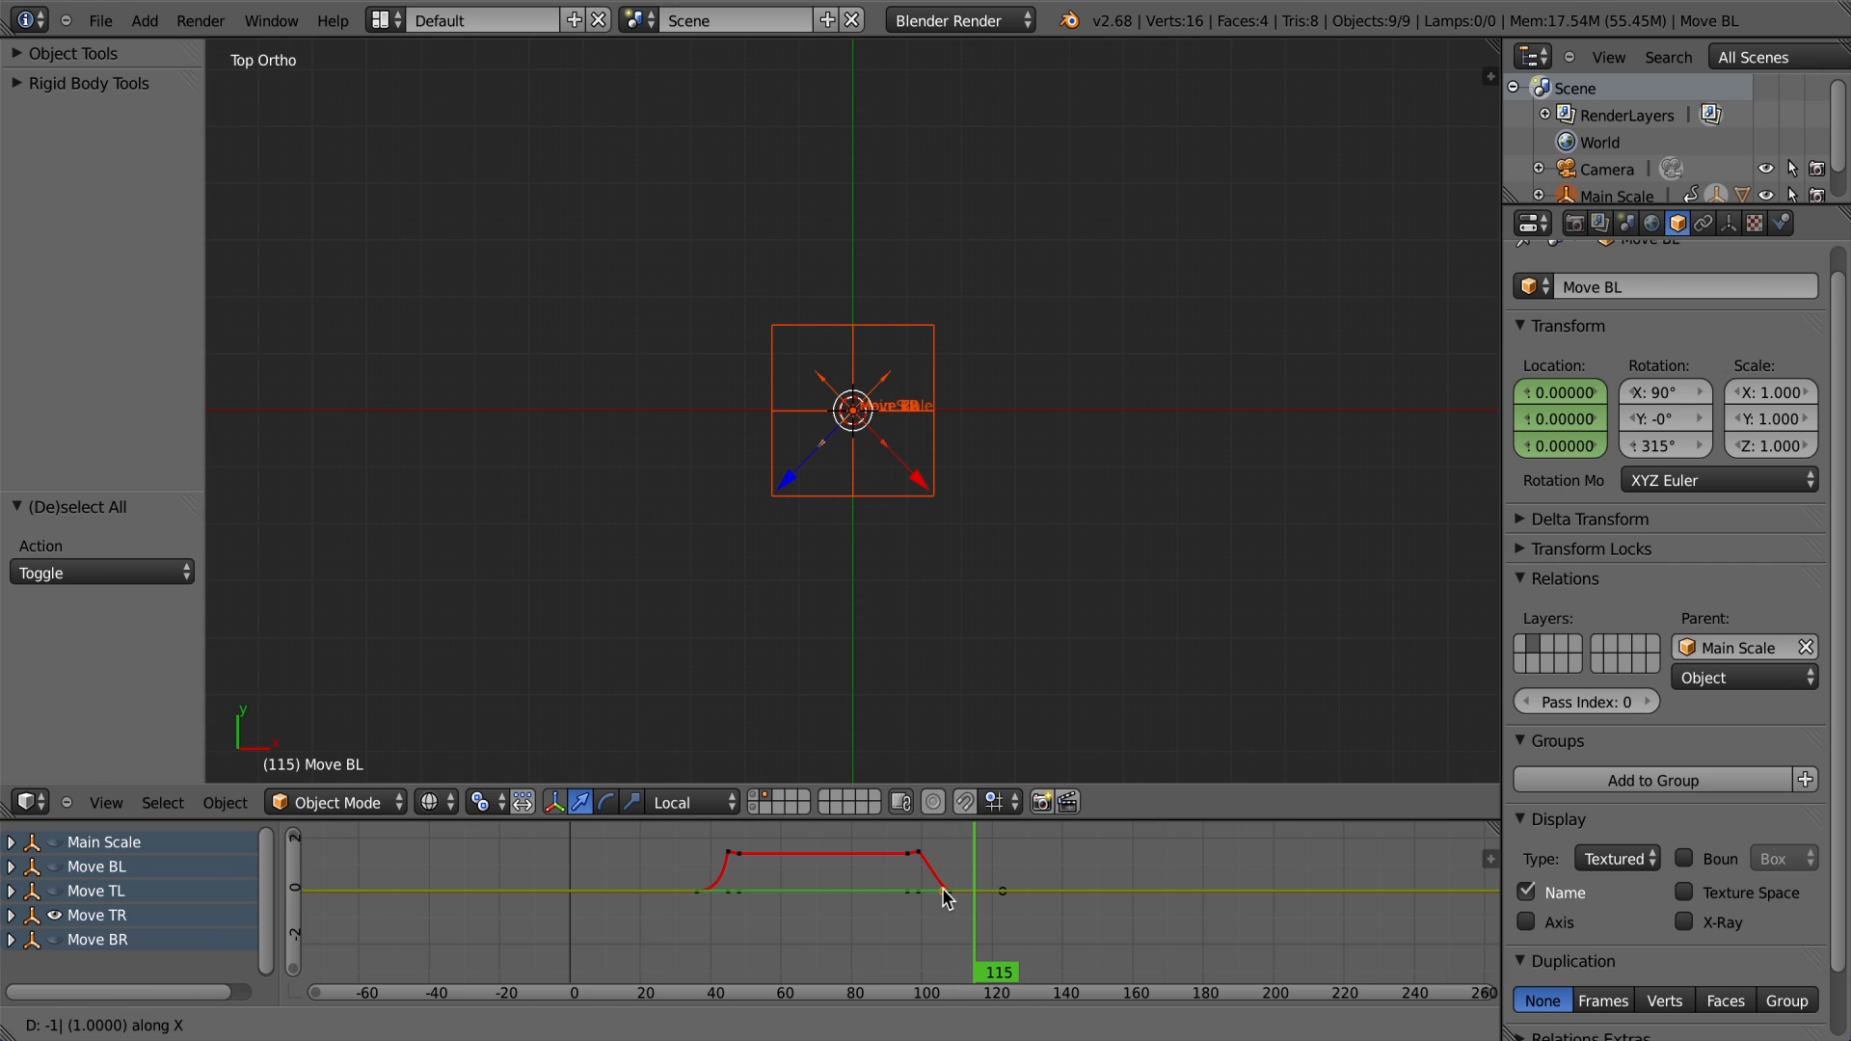
pyautogui.write('3')
pyautogui.press('Return')
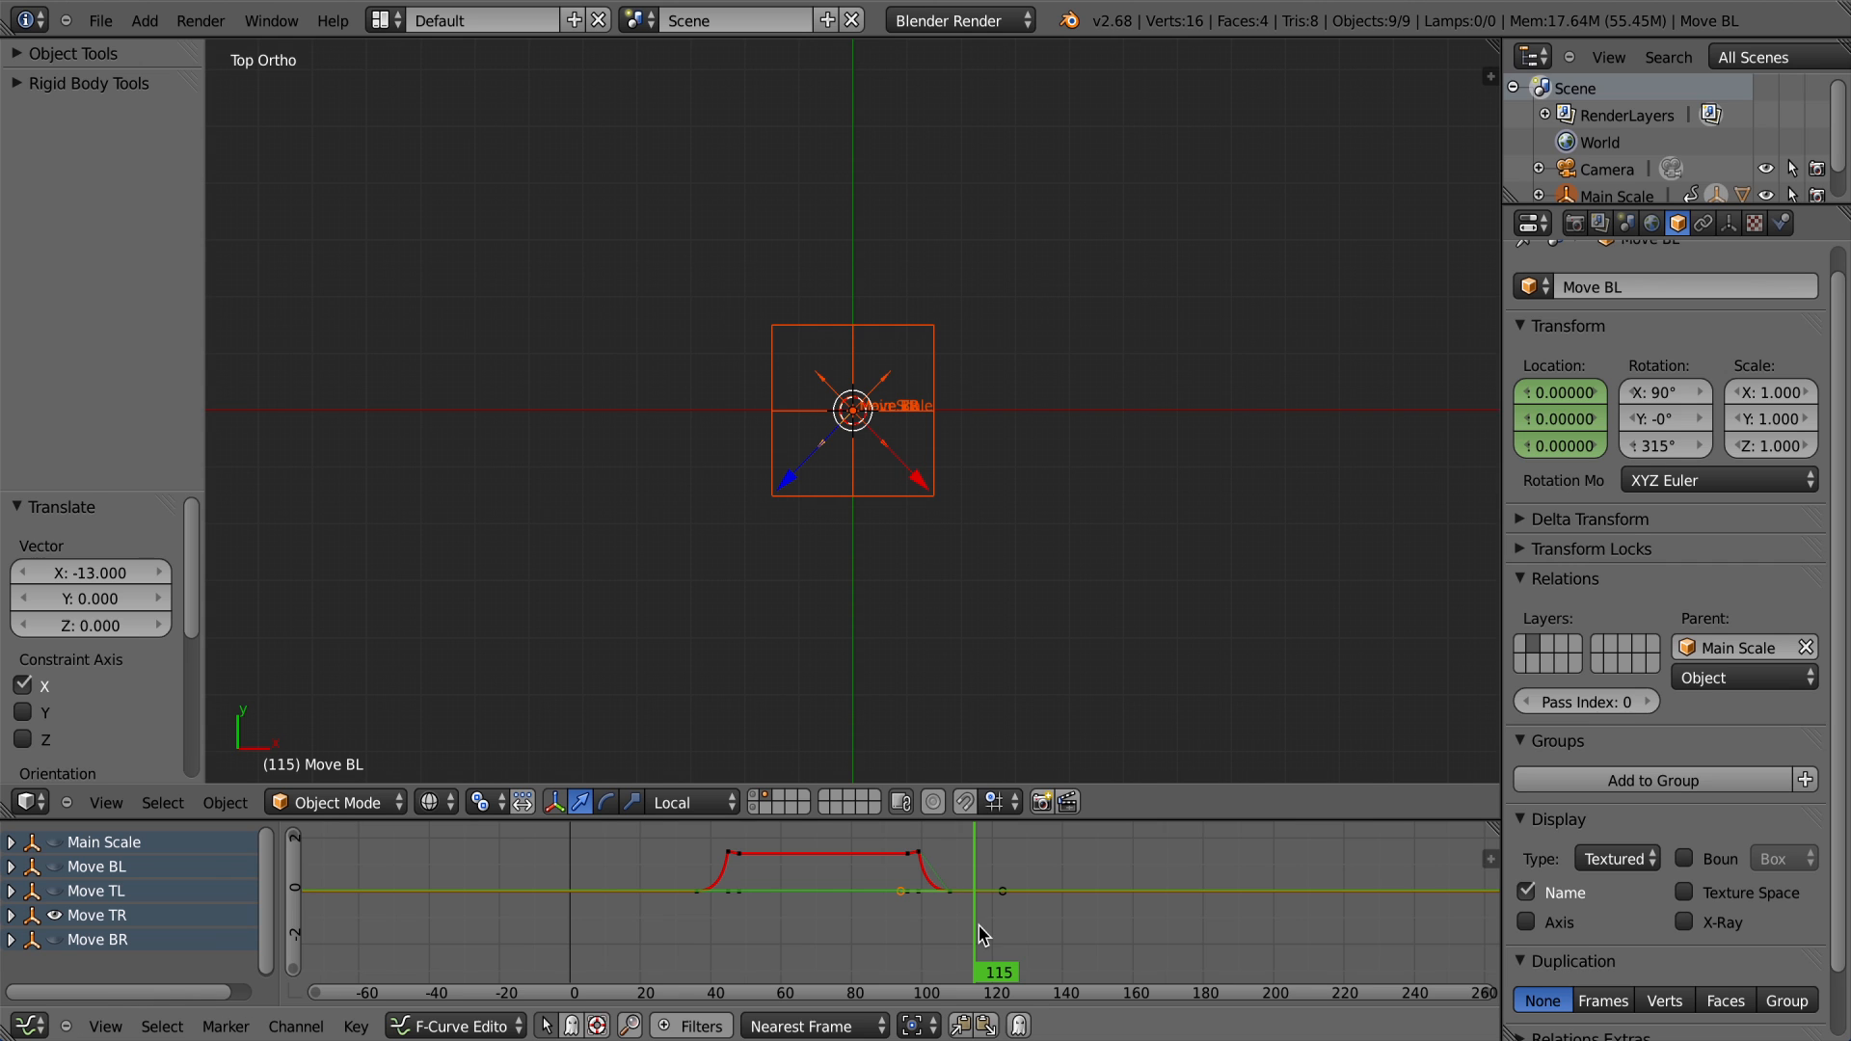
# Step: Expand Move TR's location channels and hide its X and Z Location curves
pyautogui.click(11, 916)
pyautogui.click(29, 964)
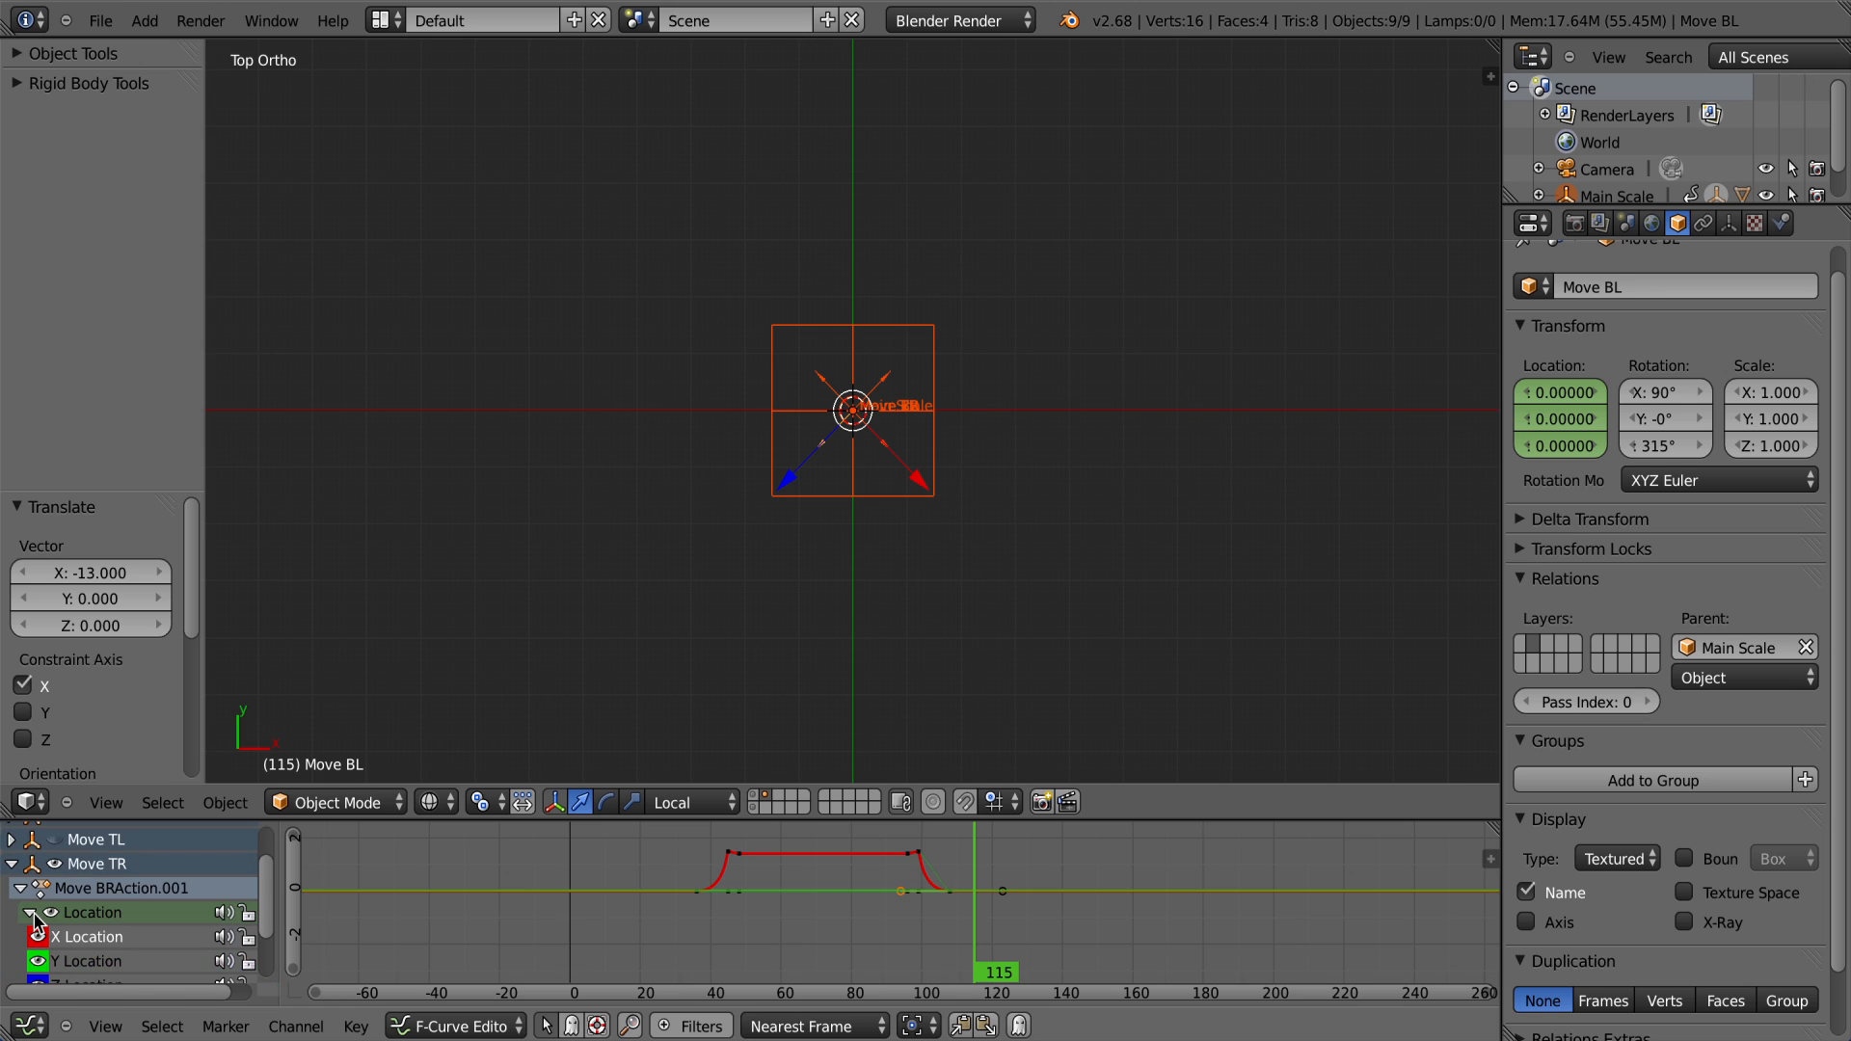
pyautogui.click(38, 936)
pyautogui.scroll(-2, 115, 916)
# Step: Move the left handle of Move TR's last Y Location keyframe by -13 frames along X
pyautogui.rightClick(942, 890)
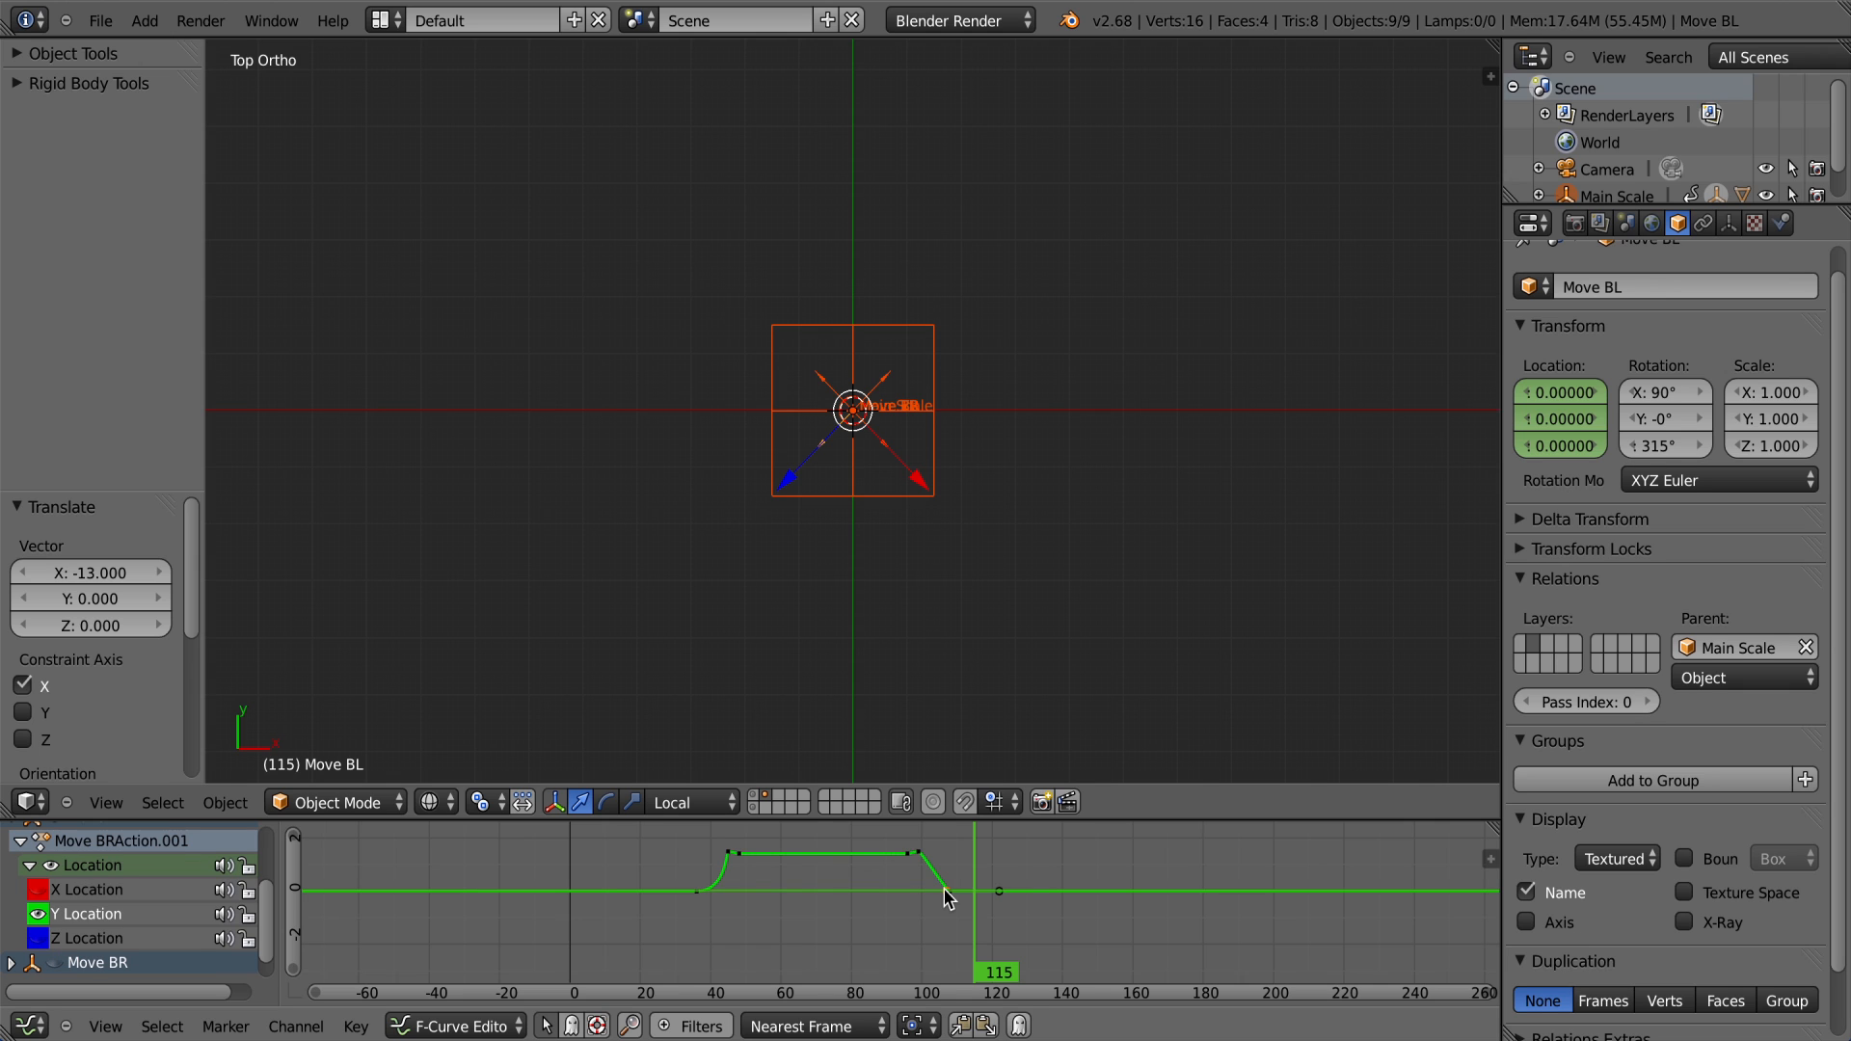
pyautogui.write('g')
pyautogui.write('x-1')
pyautogui.write('3')
pyautogui.press('Return')
# Step: Collapse Move TR's action and object channels in the channel list
pyautogui.click(19, 841)
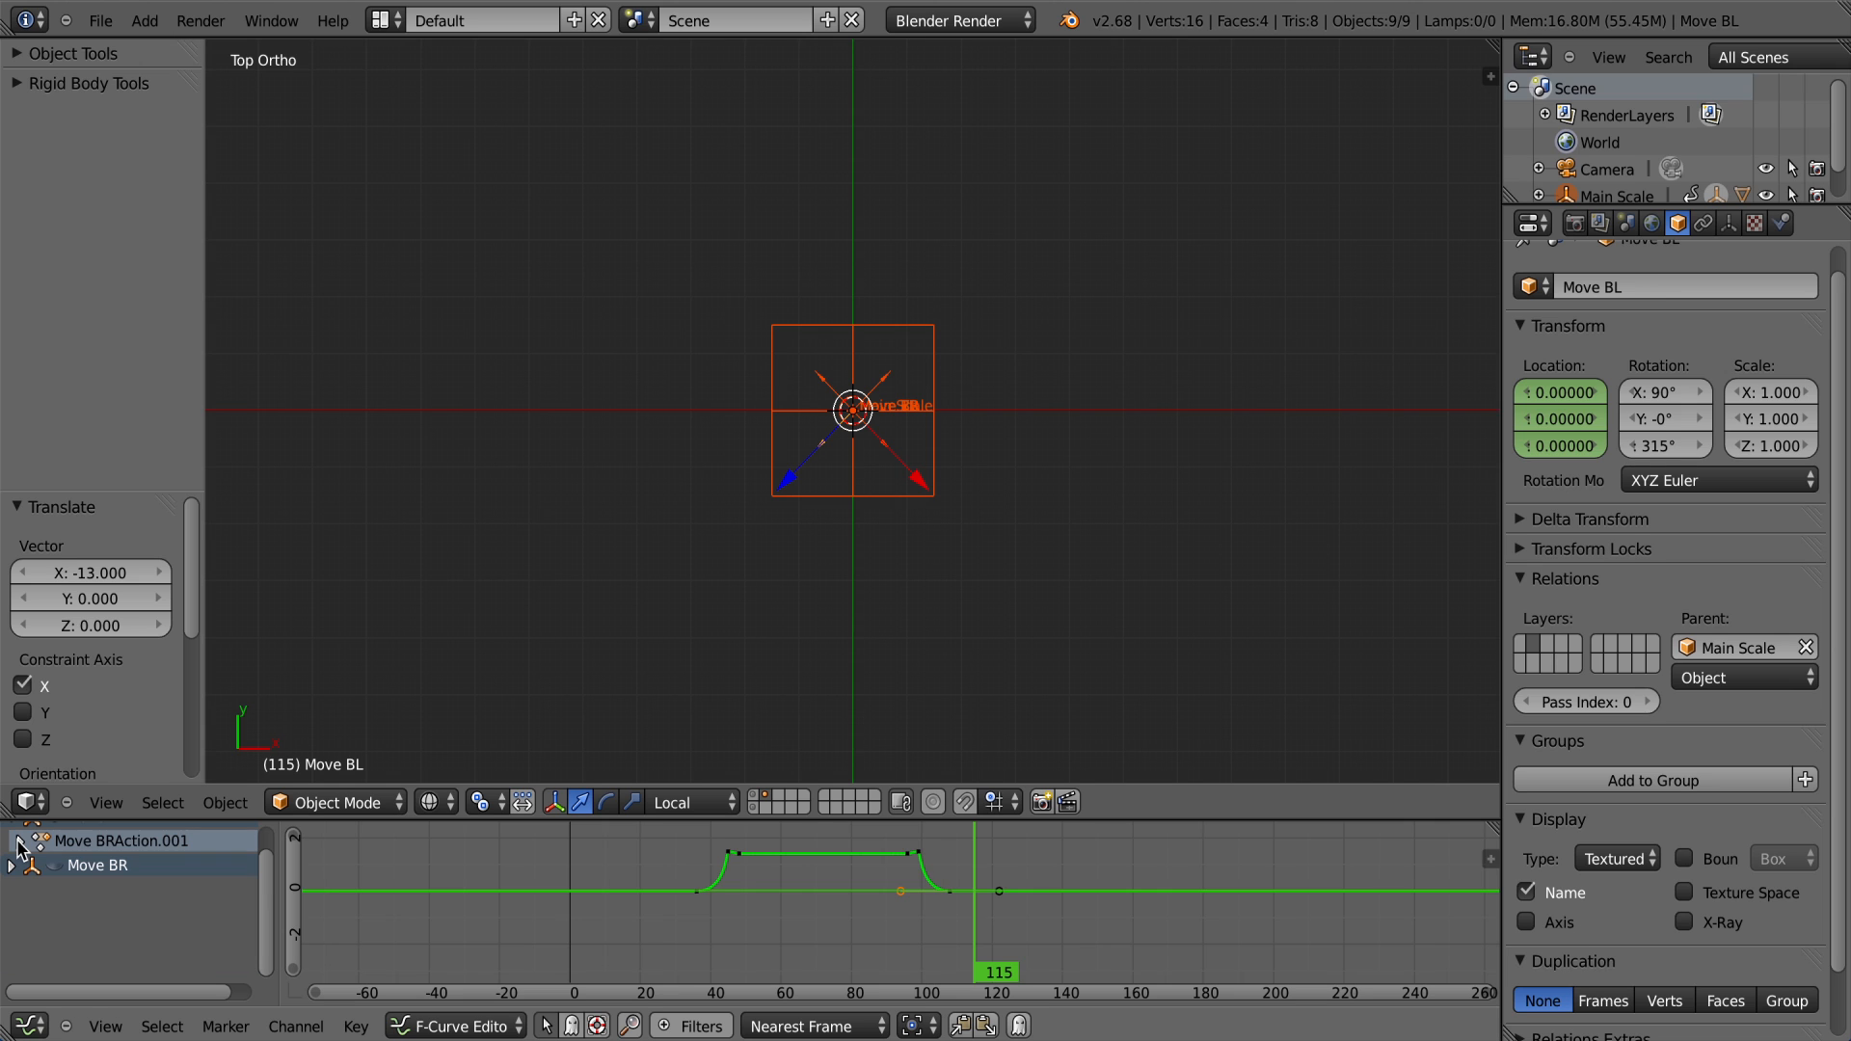
pyautogui.scroll(3, 17, 873)
pyautogui.click(12, 888)
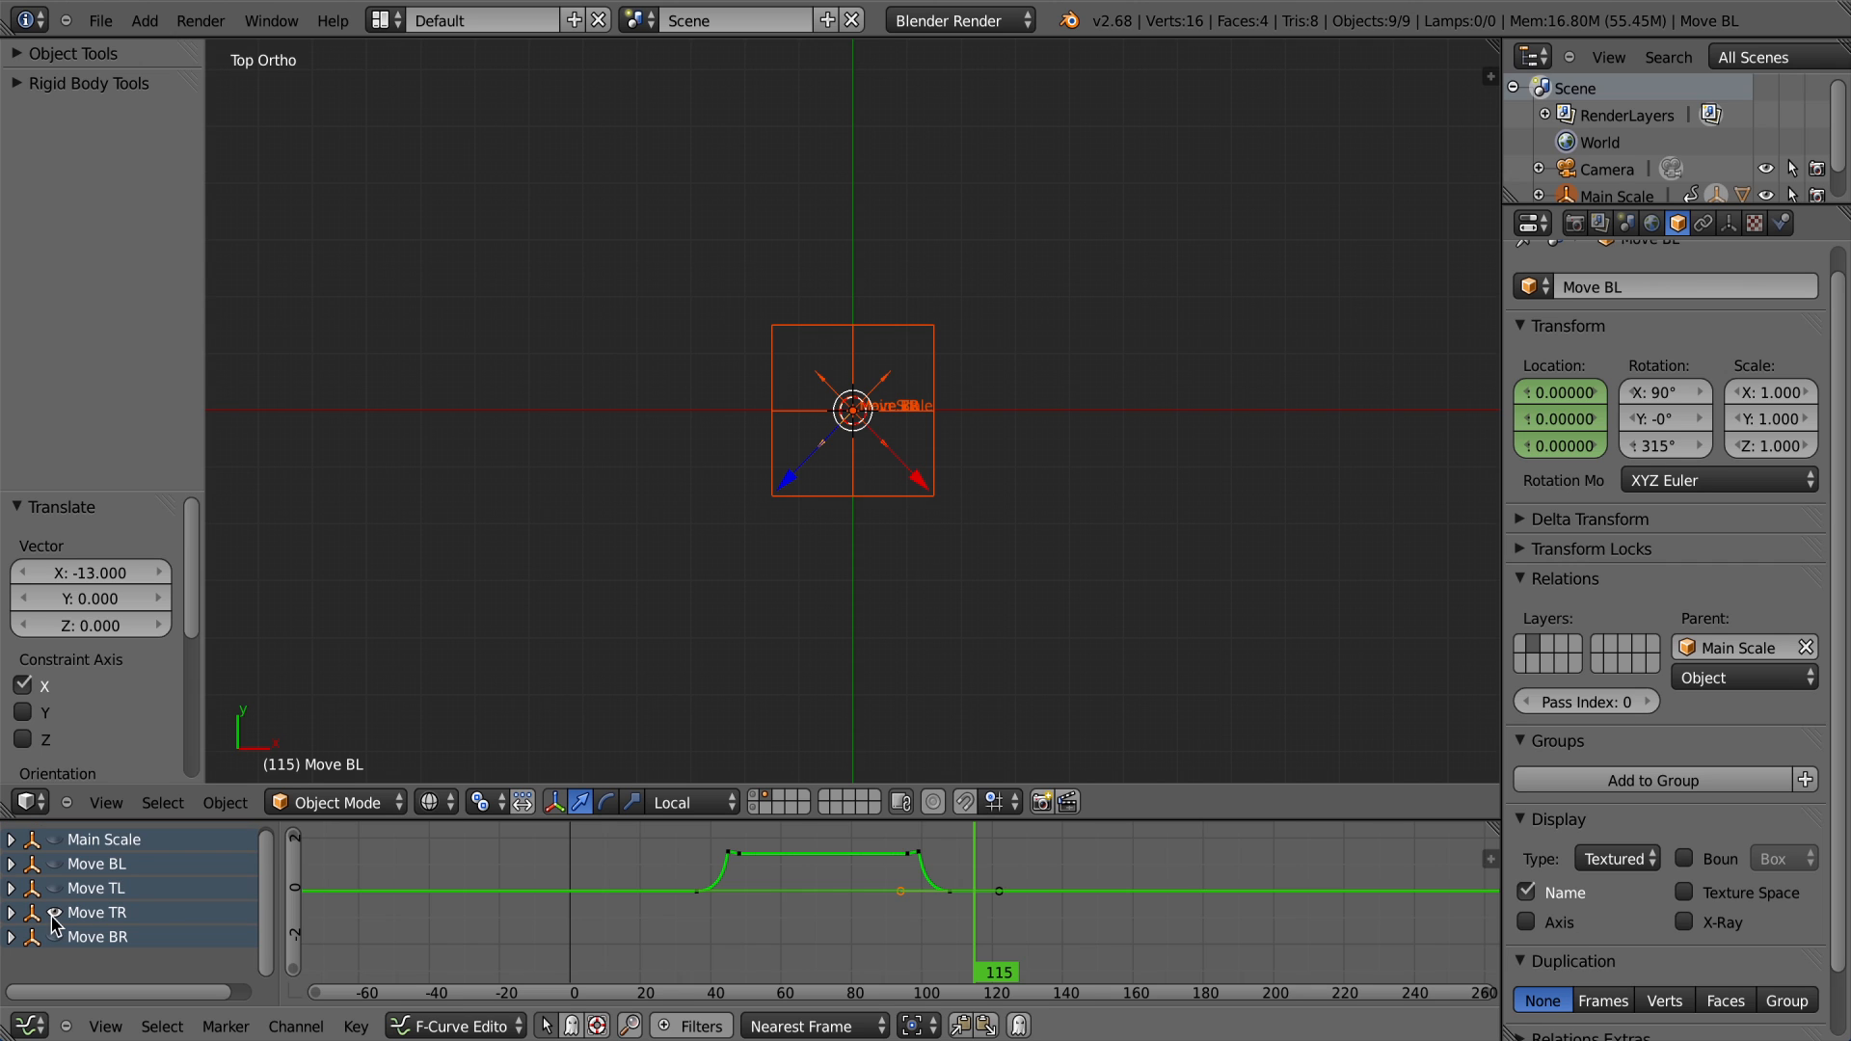
# Step: Hide Move TR's curves, expand Move BR's location channels, and show only its X Location curve
pyautogui.click(55, 923)
pyautogui.click(11, 937)
pyautogui.click(55, 937)
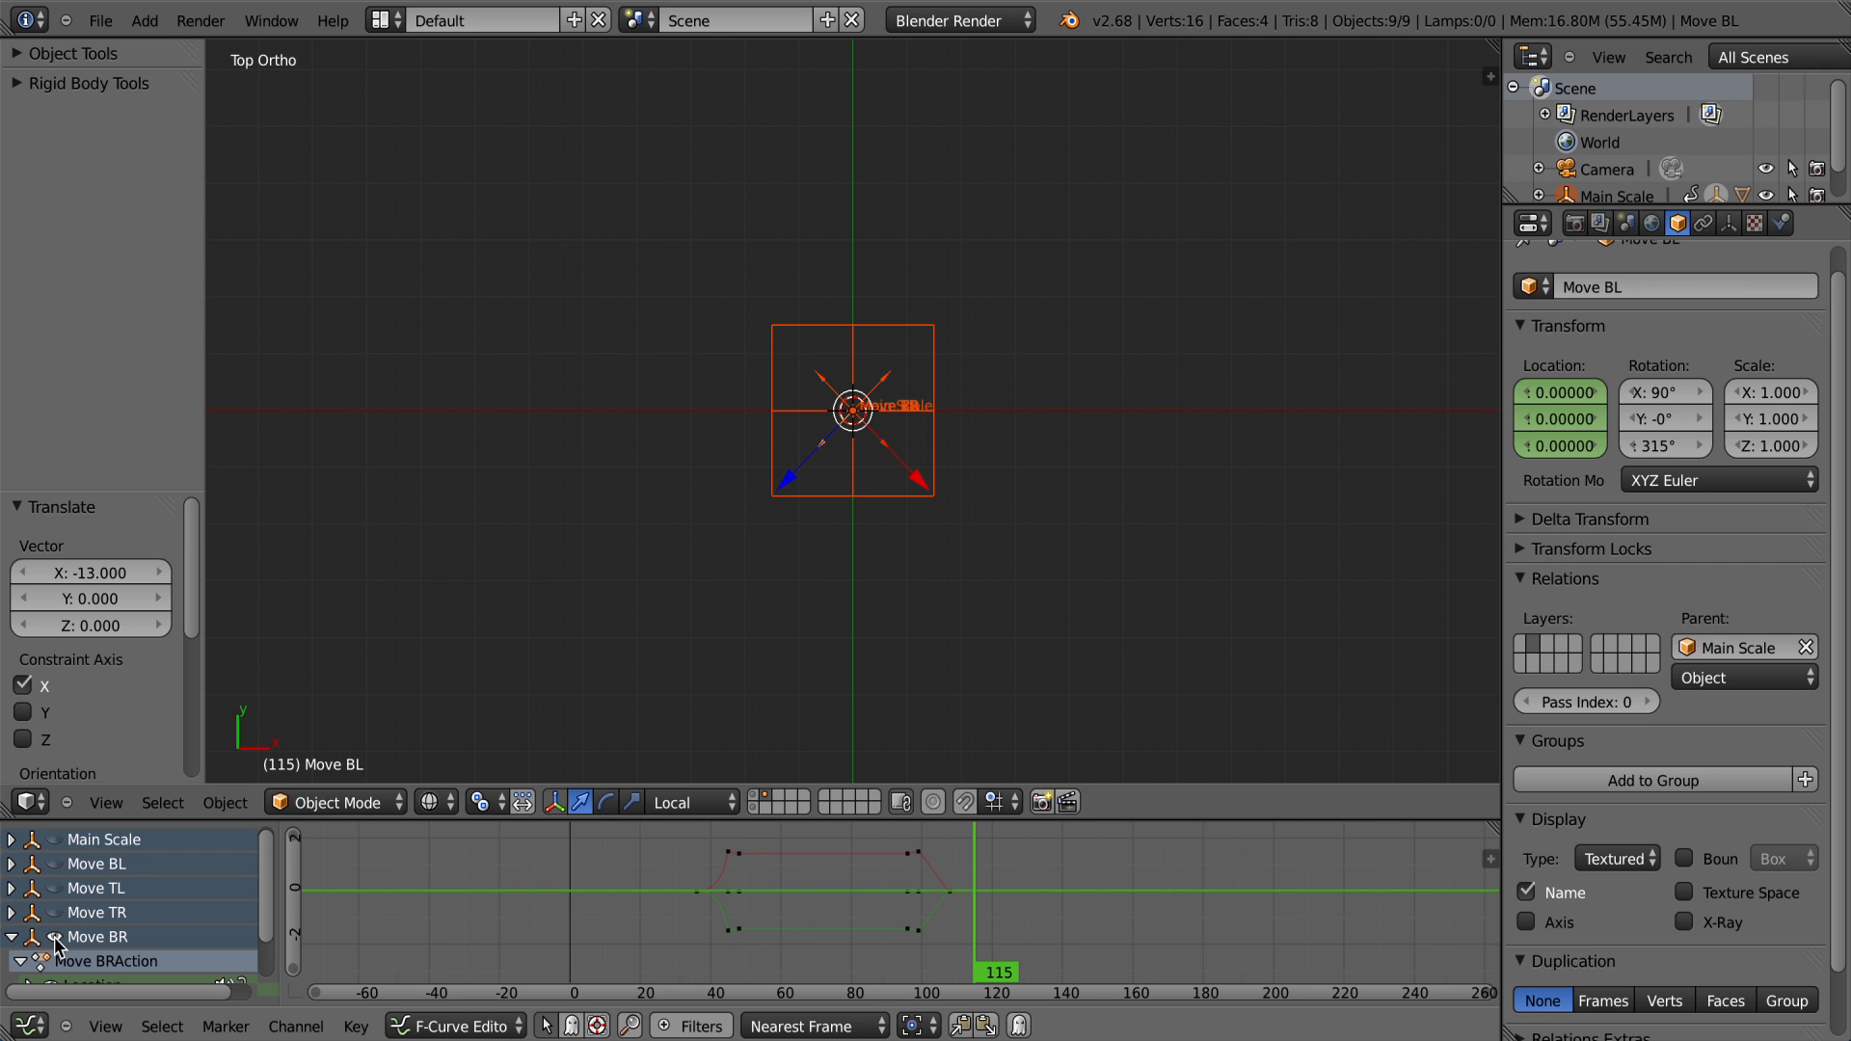
pyautogui.scroll(-2, 55, 943)
pyautogui.click(29, 937)
pyautogui.scroll(-3, 29, 940)
pyautogui.click(36, 939)
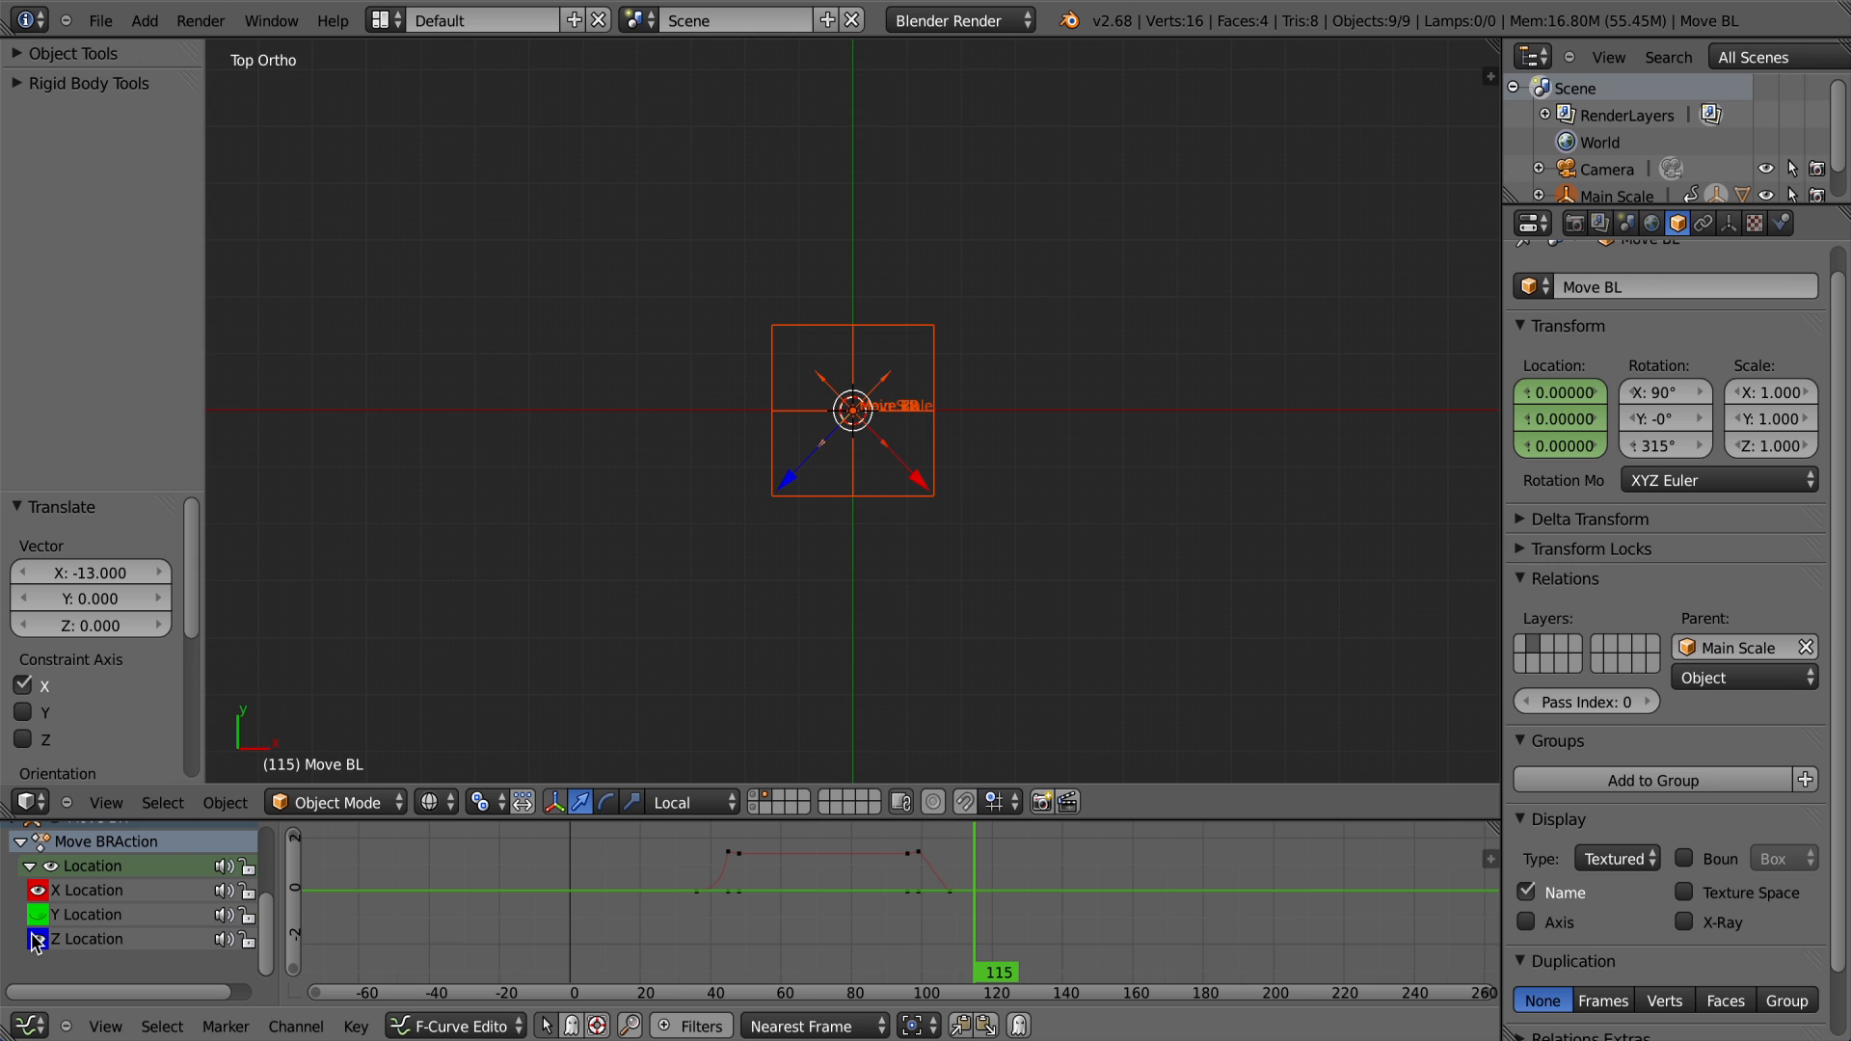
# Step: Move the left handle of Move BR's last X Location keyframe by -13 frames along X
pyautogui.click(942, 891)
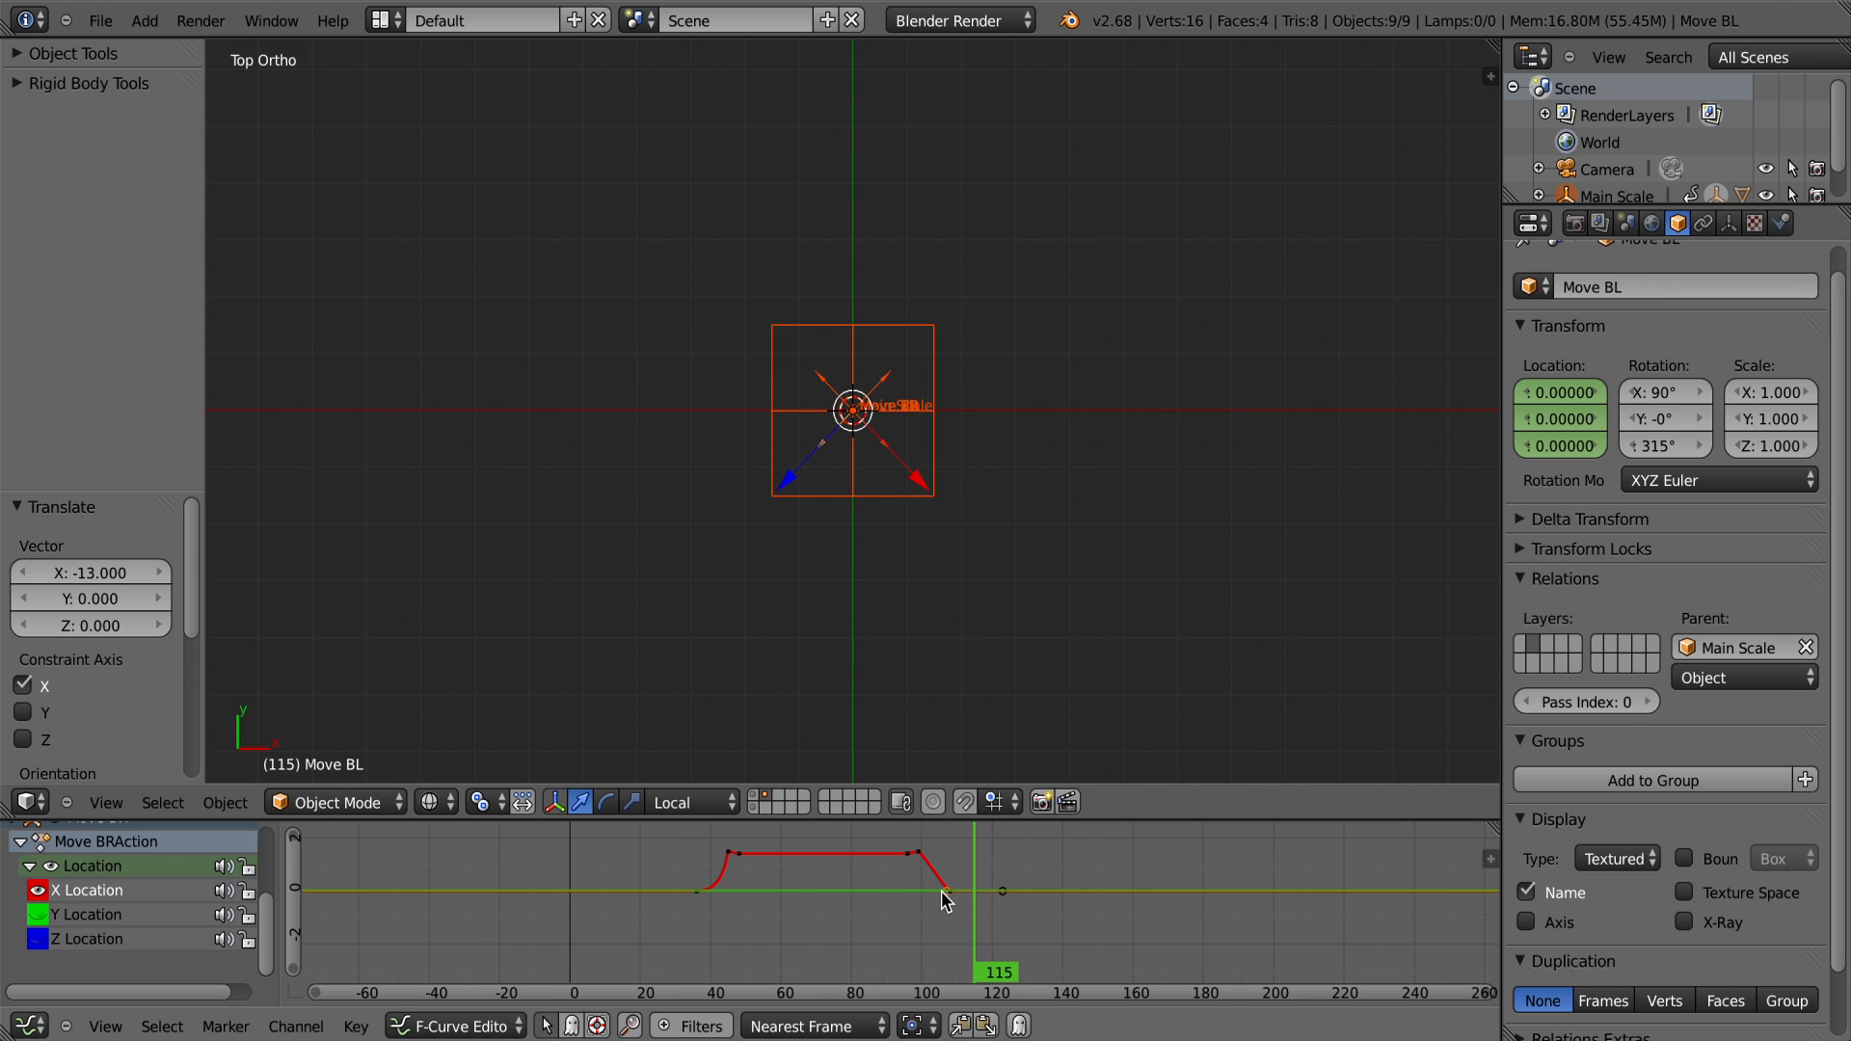
pyautogui.press('g')
pyautogui.press('x')
pyautogui.write('-13')
pyautogui.press('Return')
# Step: Isolate Move BR's Y Location curve and move its last keyframe's left handle by -13 frames along X
pyautogui.keyDown('ctrl'); pyautogui.click(36, 914); pyautogui.keyUp('ctrl')
pyautogui.rightClick(948, 892)
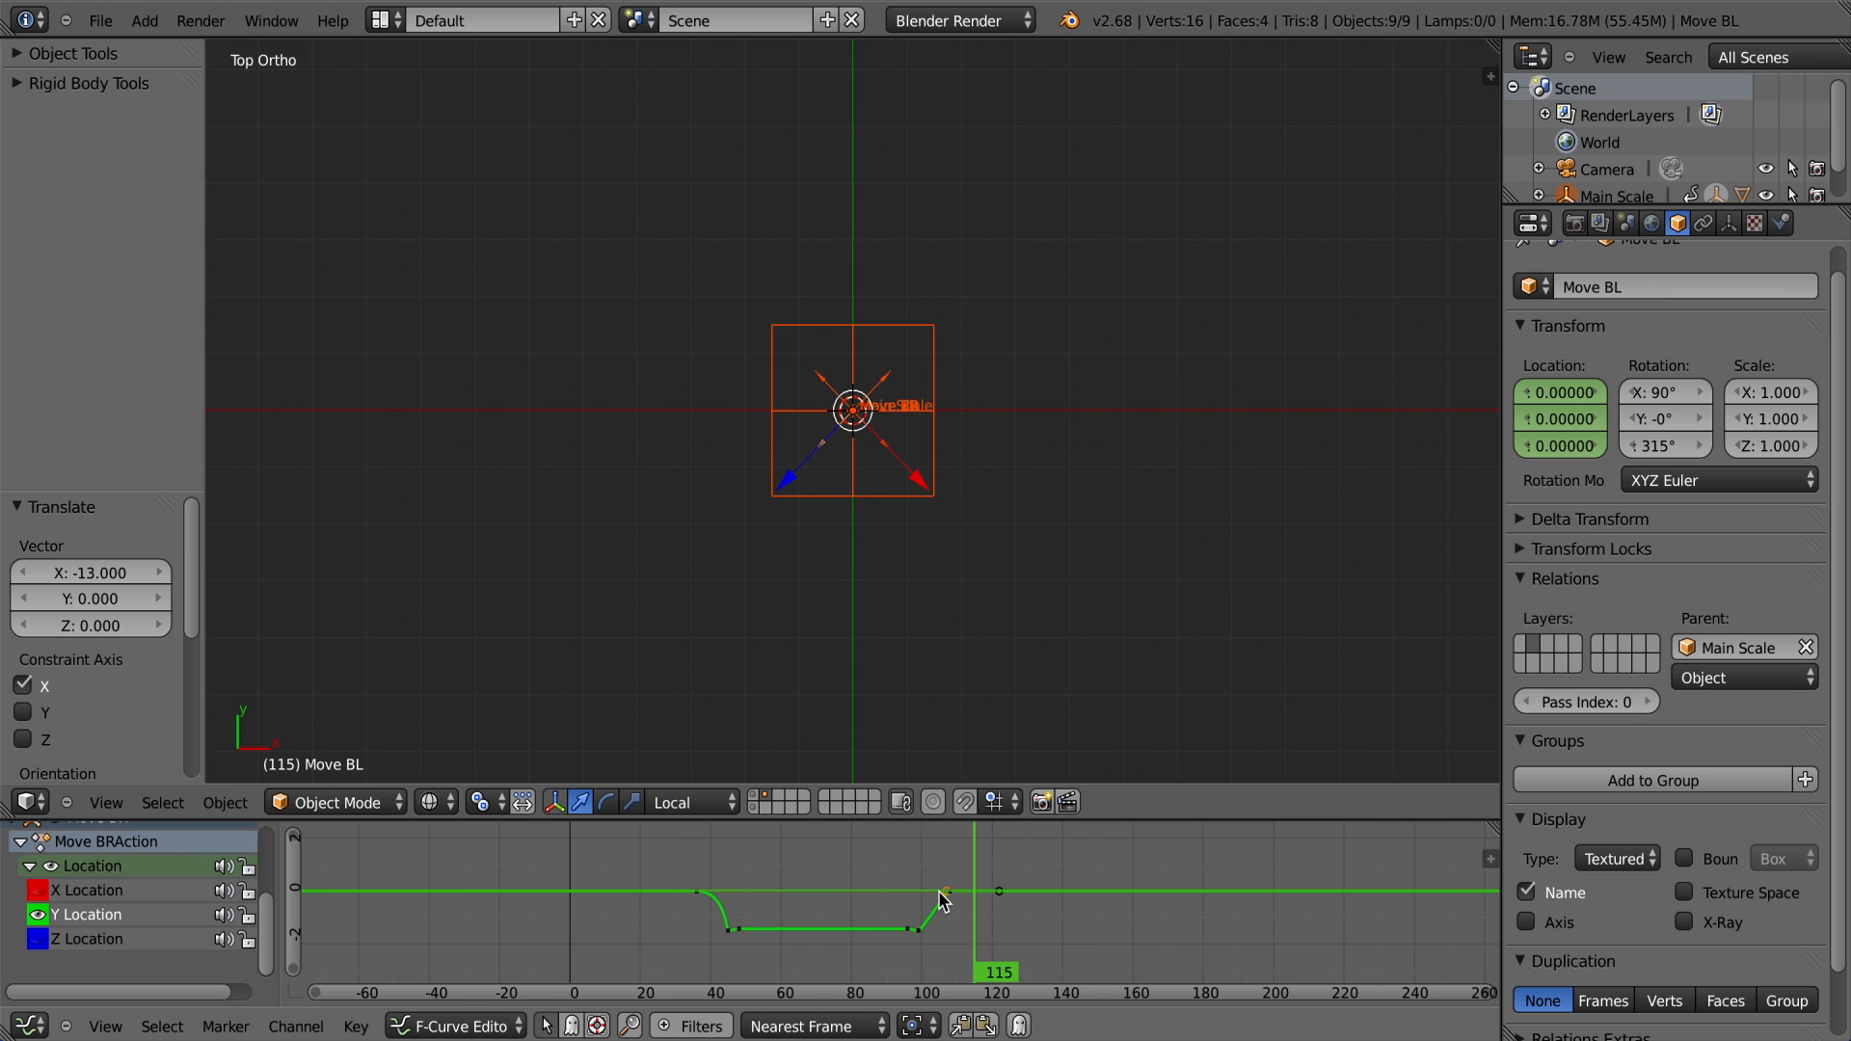
pyautogui.press('g')
pyautogui.press('y')
pyautogui.write('-13')
pyautogui.press('Return')
# Step: Unhide Move BR's location curves, collapse its channels, and make all controllers' curves visible with nothing selected
pyautogui.click(38, 890)
pyautogui.click(20, 843)
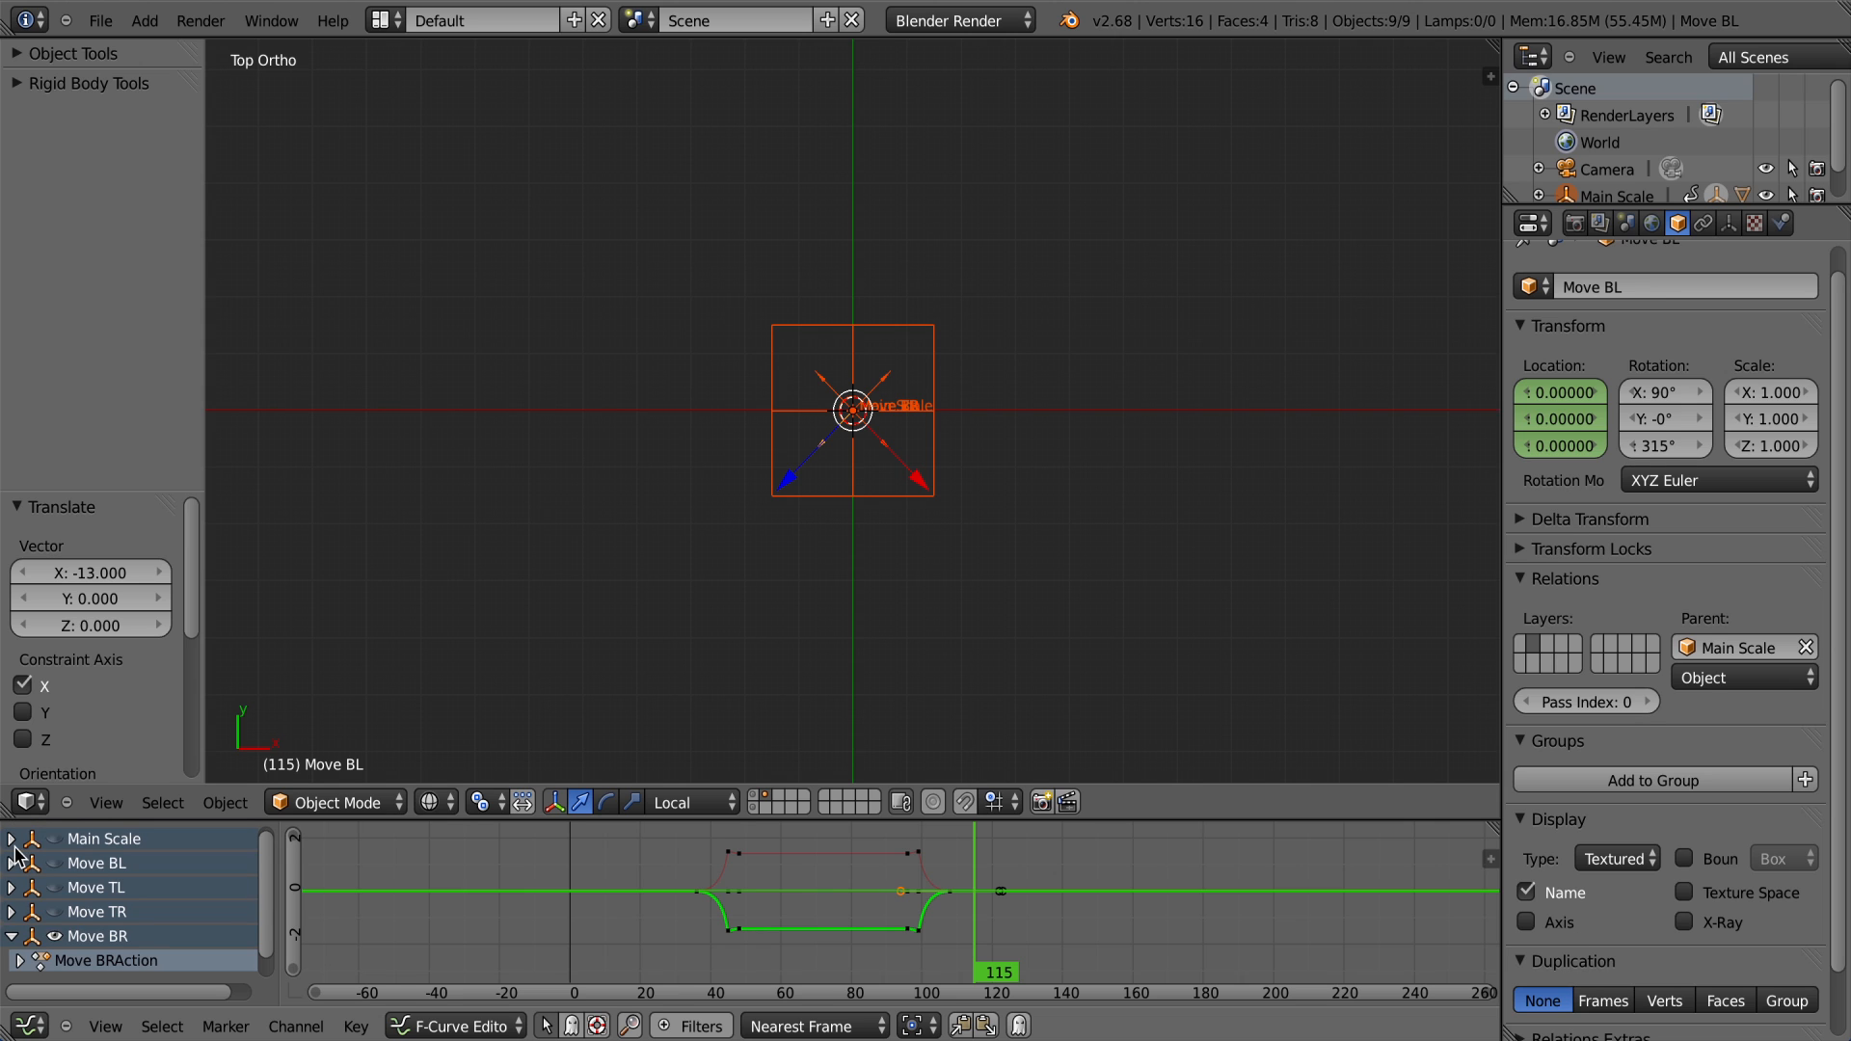
pyautogui.press('KP_Subtract')
pyautogui.moveTo(54, 913); pyautogui.dragTo(55, 843)
pyautogui.press('a')
# Step: Change the Graph Editor area to a Timeline, reduce its height, and scrub through the animation from the start
pyautogui.click(29, 1025)
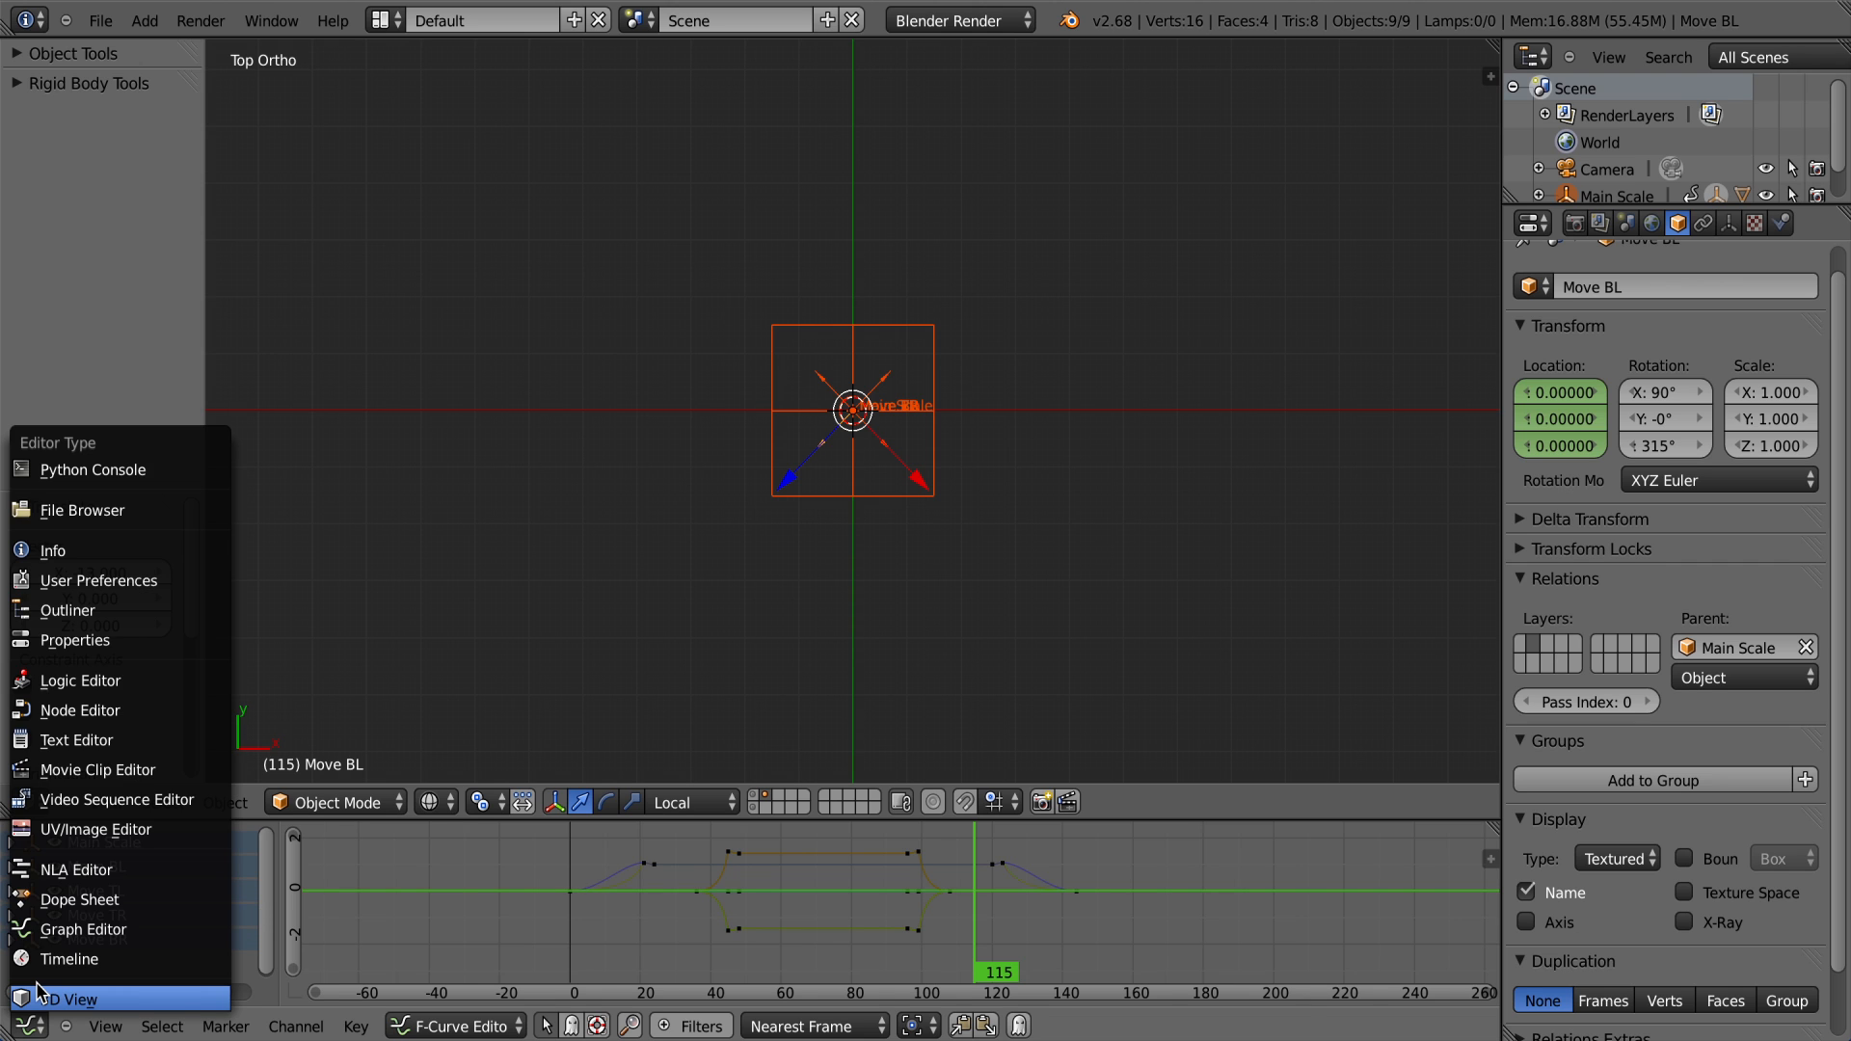
pyautogui.click(68, 959)
pyautogui.moveTo(195, 817); pyautogui.dragTo(196, 872)
pyautogui.click(255, 934)
pyautogui.moveTo(254, 927); pyautogui.dragTo(610, 928)
# Step: Play back the animation, switch the viewport to solid shading, and stop playback
pyautogui.hotkey('alt', 'a')
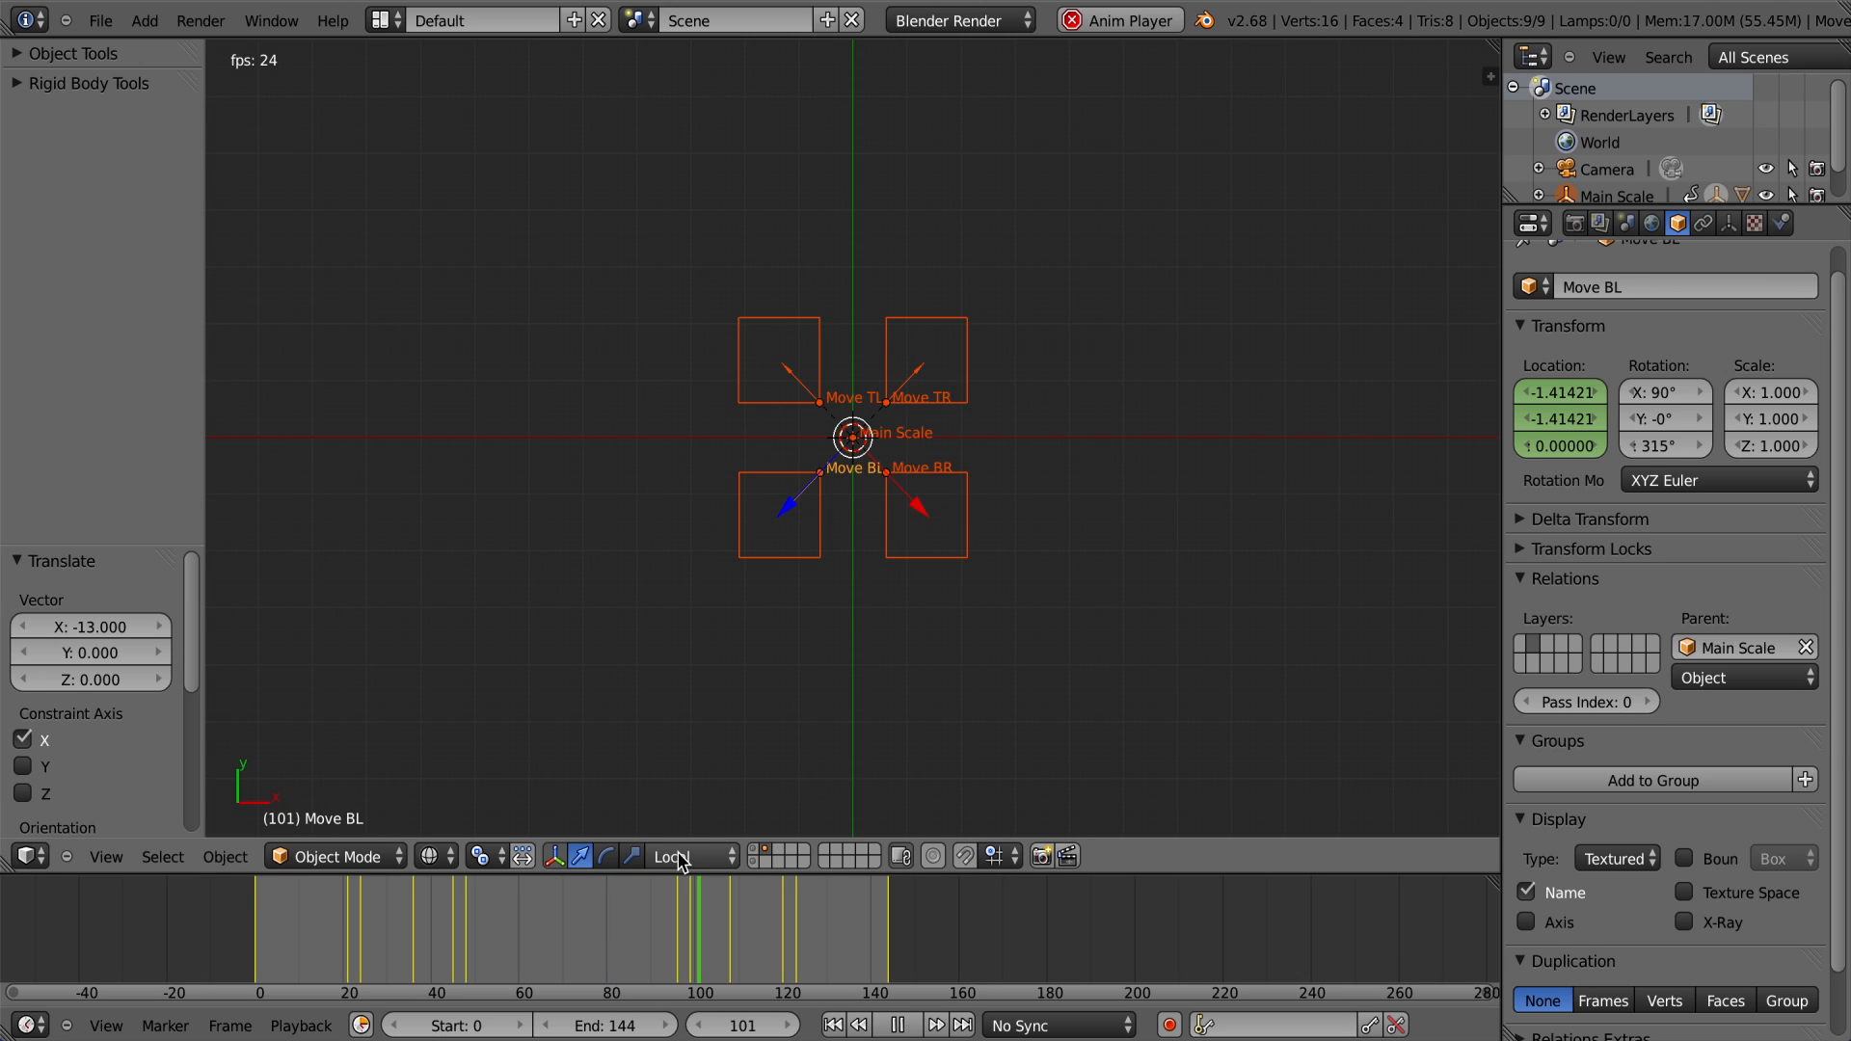
pyautogui.press('z')
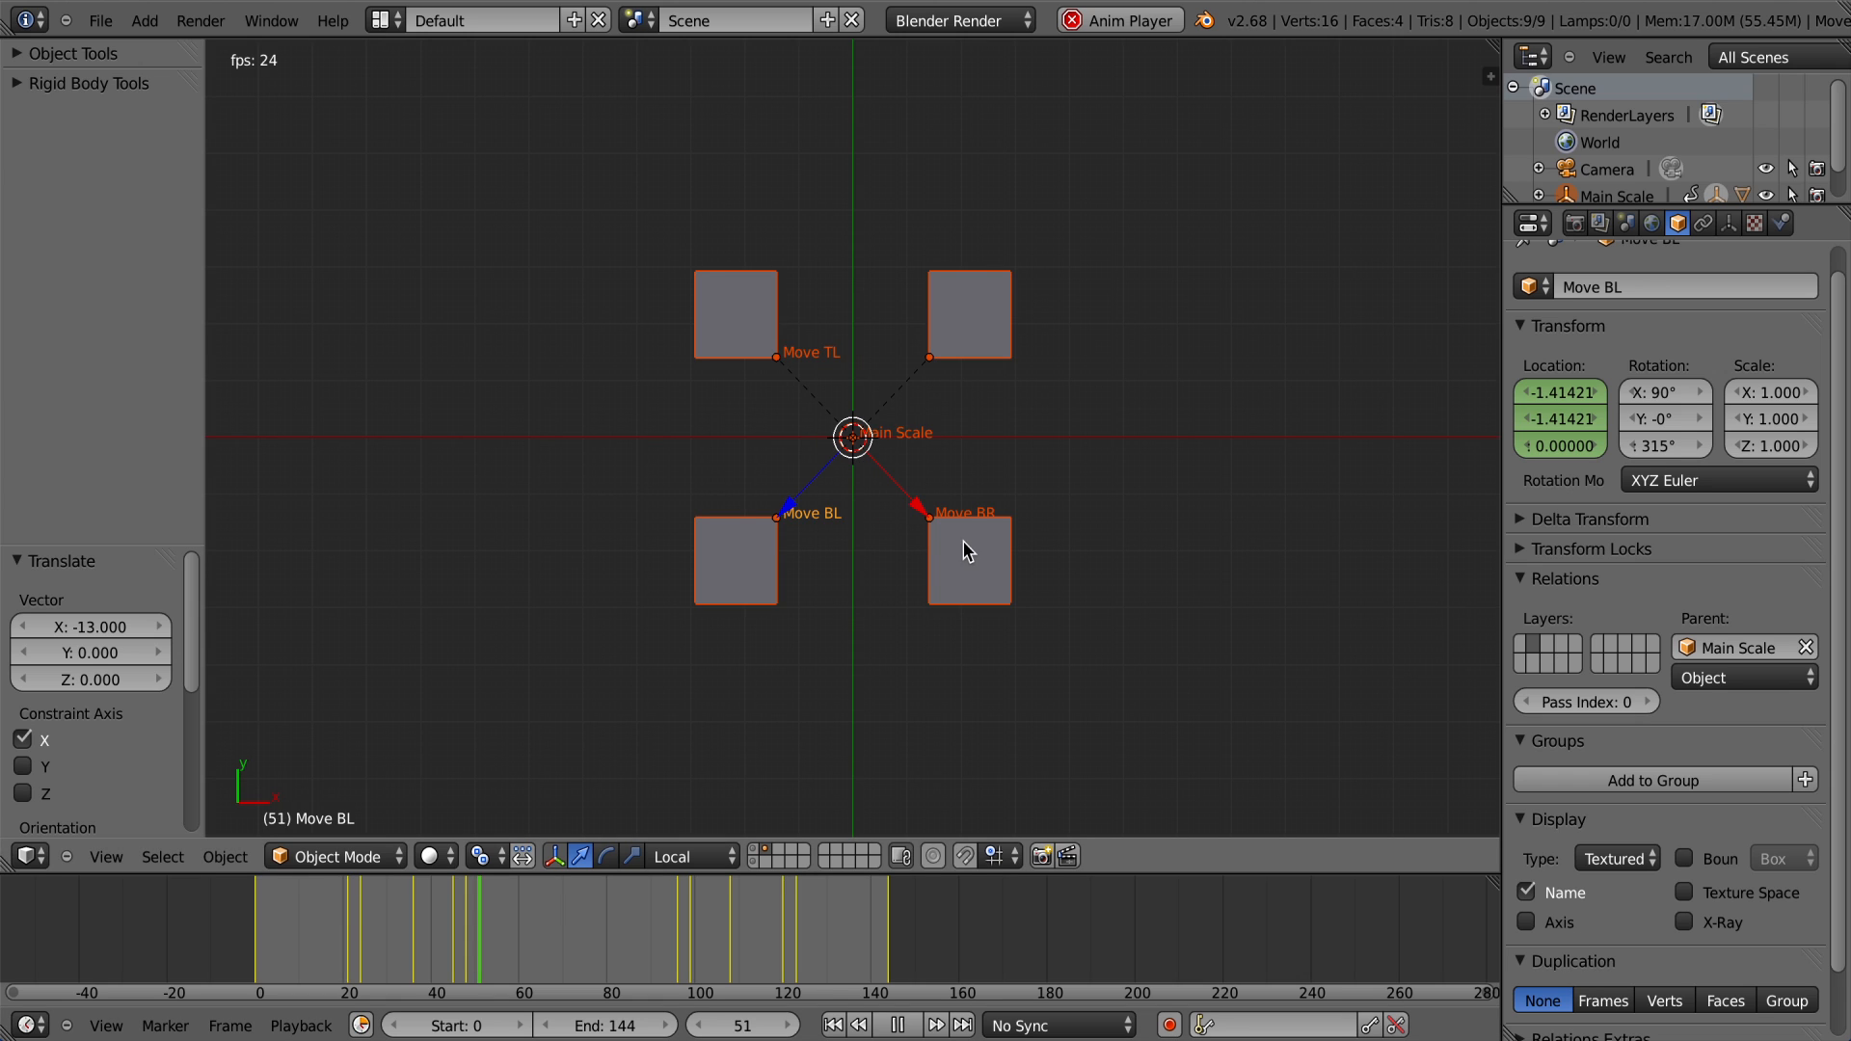
pyautogui.hotkey('alt', 'a')
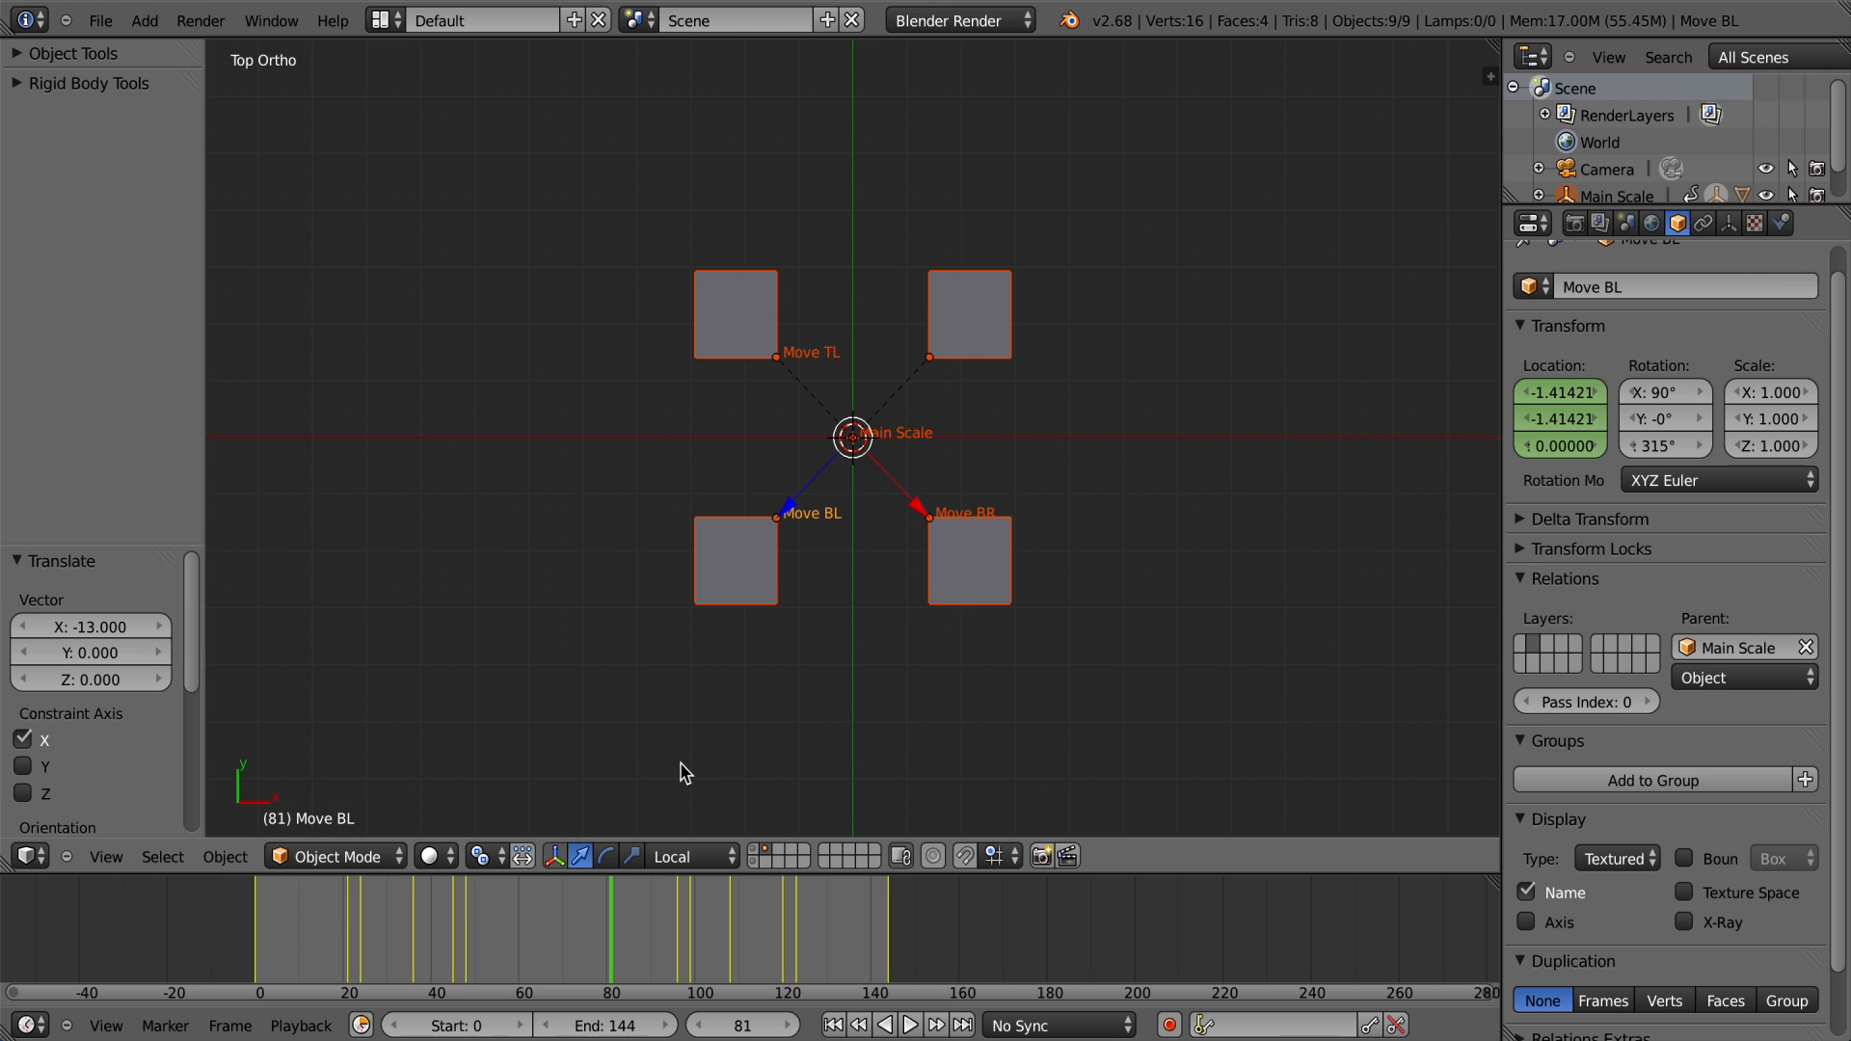
# Step: Go to frame 97 and select all four planes, with the Move TL plane as the active object
pyautogui.click(670, 907)
pyautogui.moveTo(669, 898); pyautogui.dragTo(678, 898)
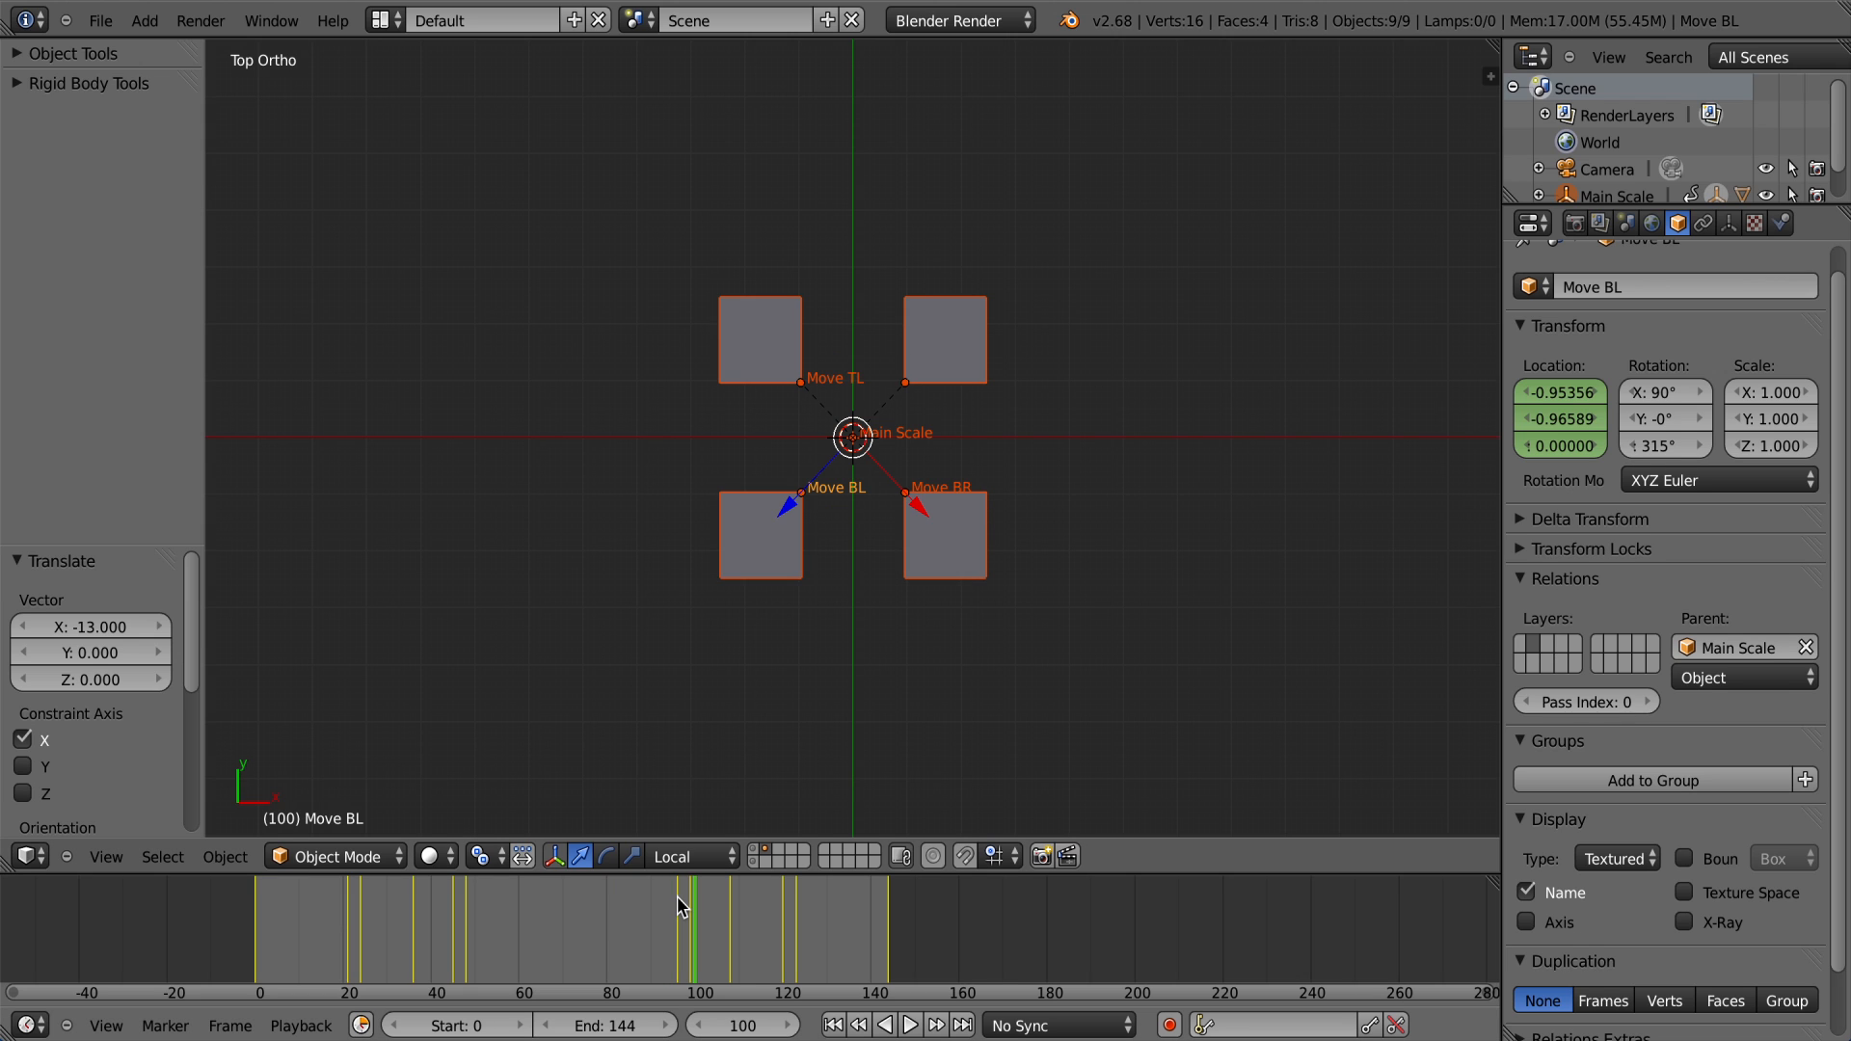
pyautogui.click(677, 895)
pyautogui.rightClick(754, 512)
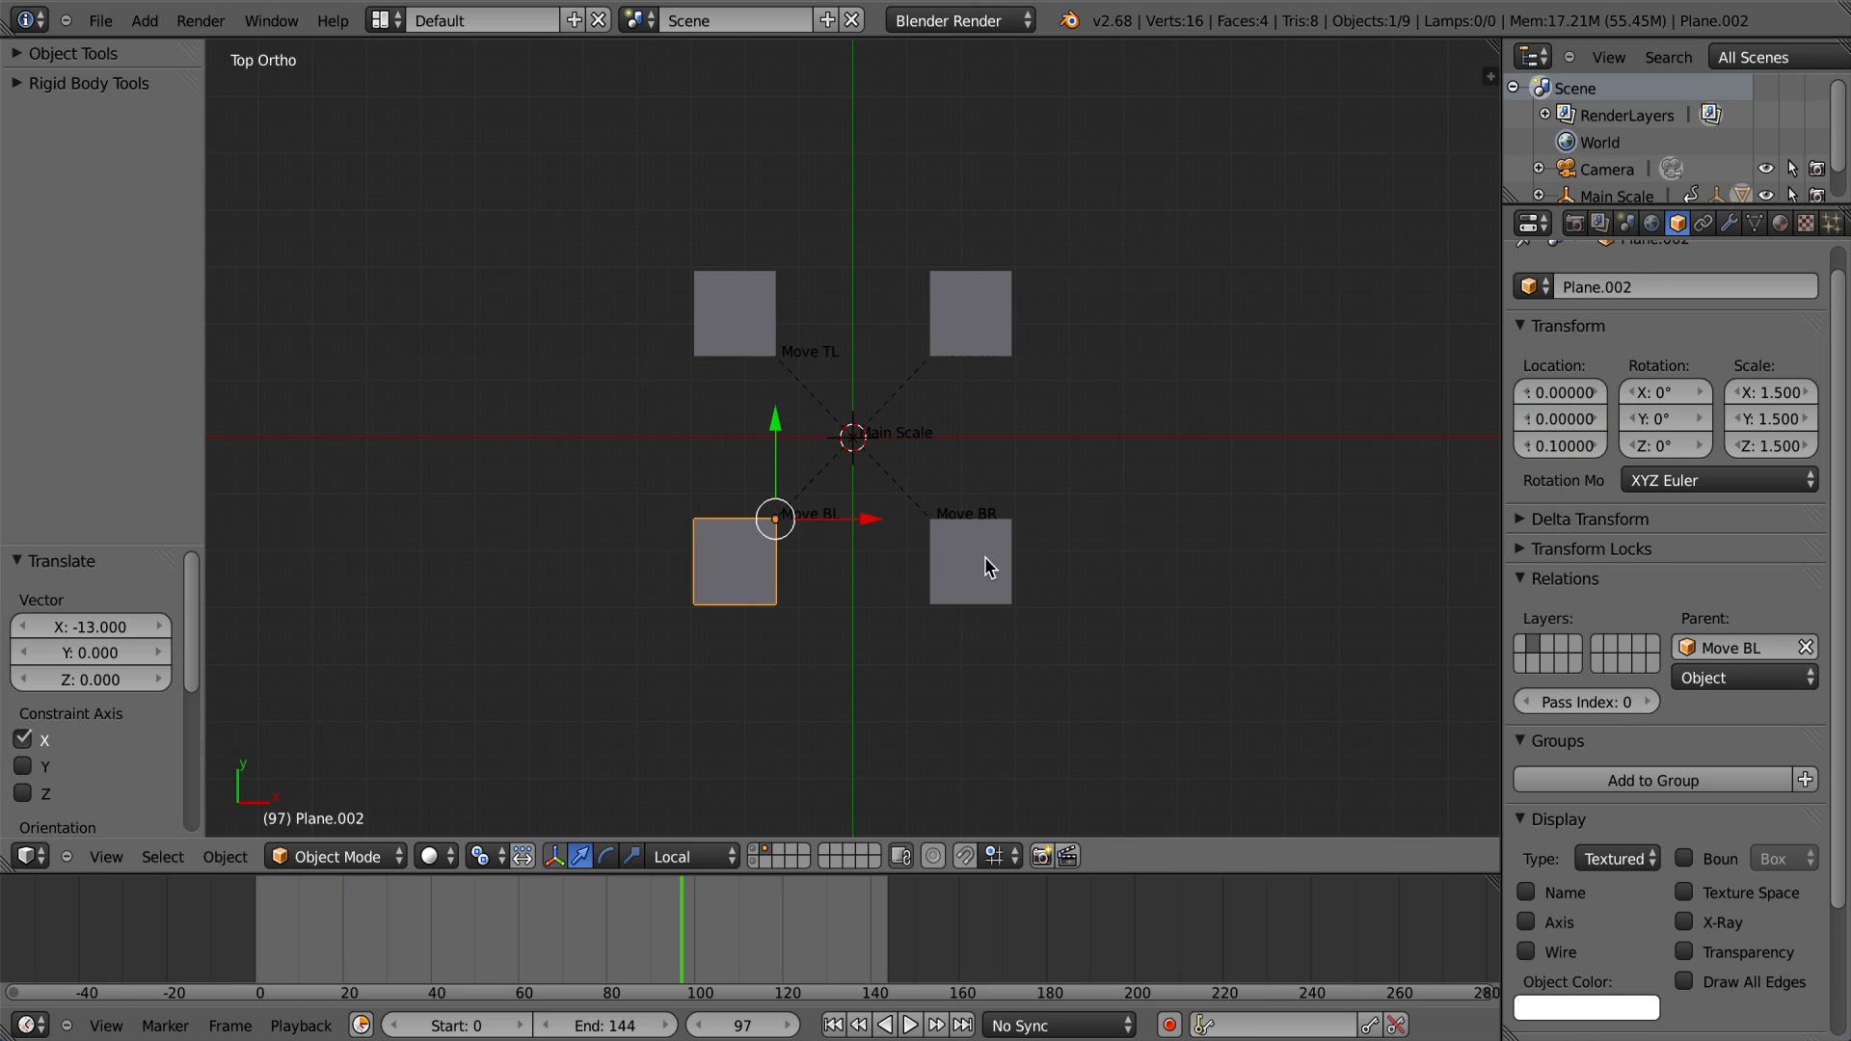
pyautogui.keyDown('shift'); pyautogui.rightClick(985, 557); pyautogui.keyUp('shift')
pyautogui.keyDown('shift'); pyautogui.rightClick(969, 318); pyautogui.keyUp('shift')
pyautogui.keyDown('shift'); pyautogui.rightClick(785, 309); pyautogui.keyUp('shift')
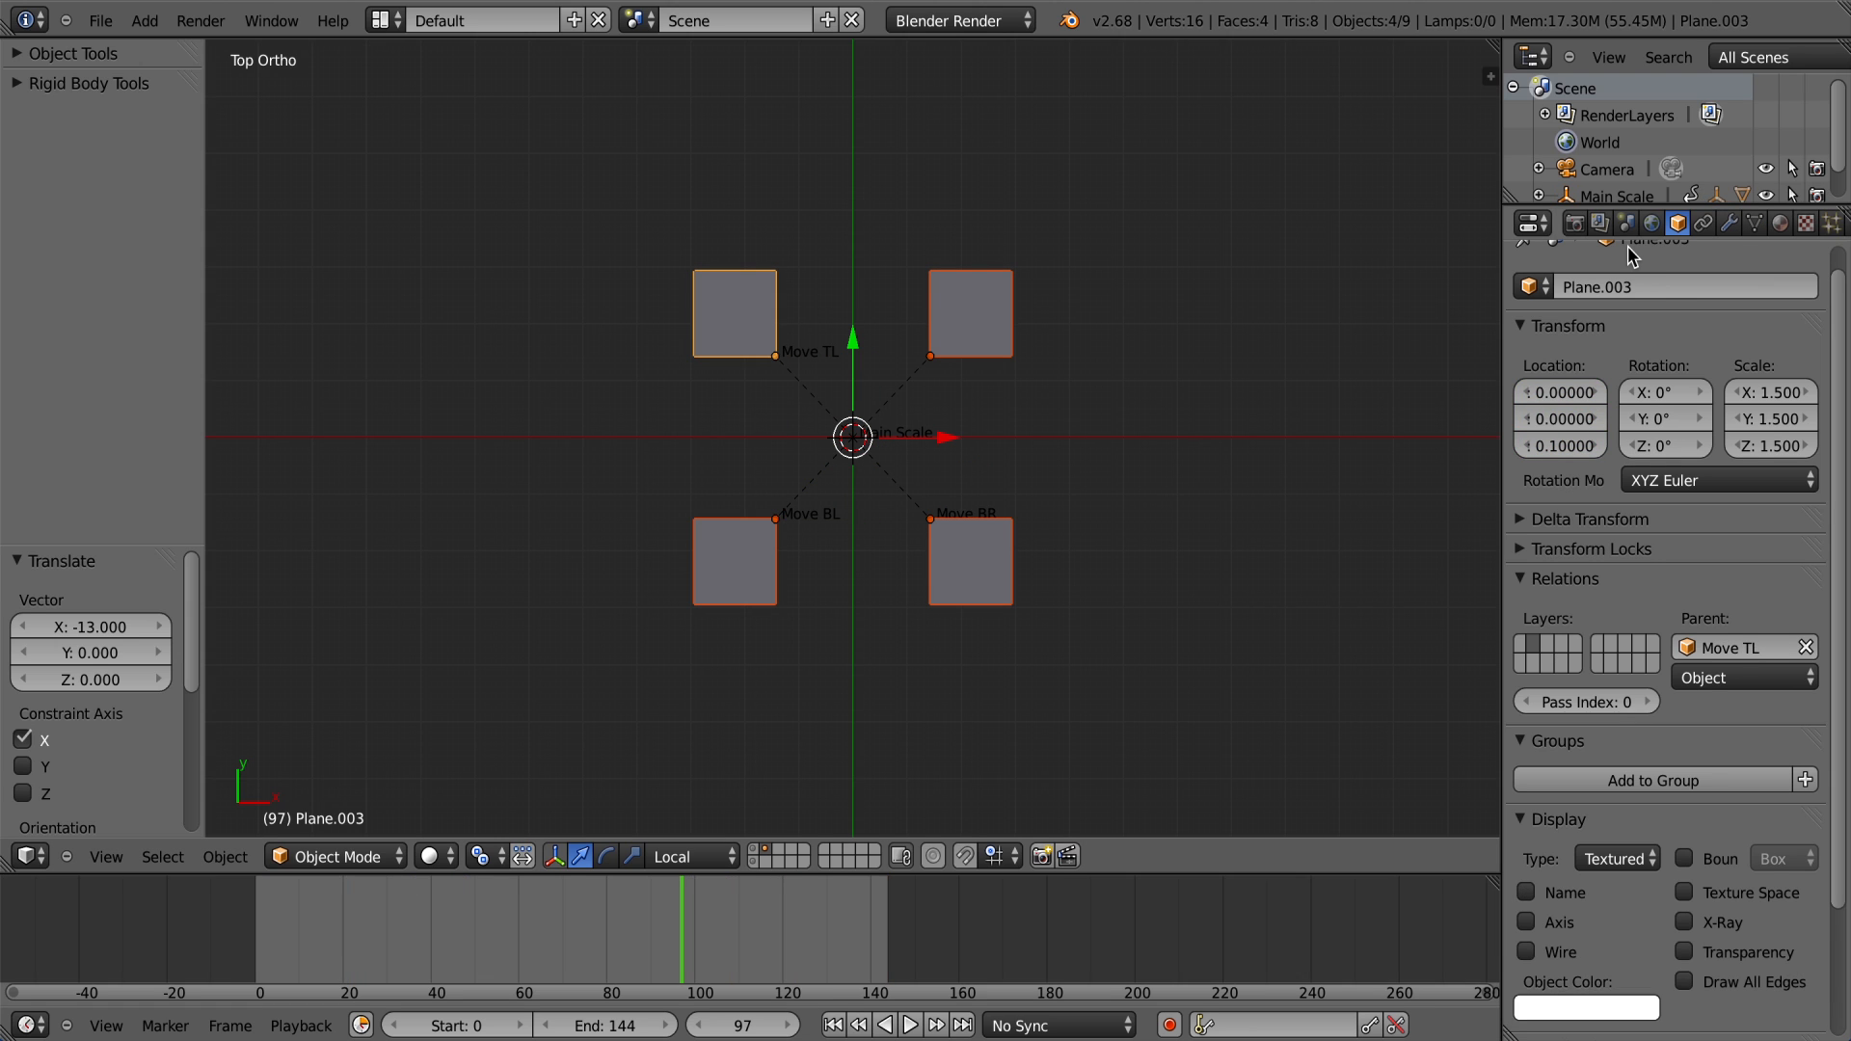
# Step: Add a new material to the active plane with diffuse intensity 1.000 and specular intensity 0.000
pyautogui.click(1780, 224)
pyautogui.click(1597, 399)
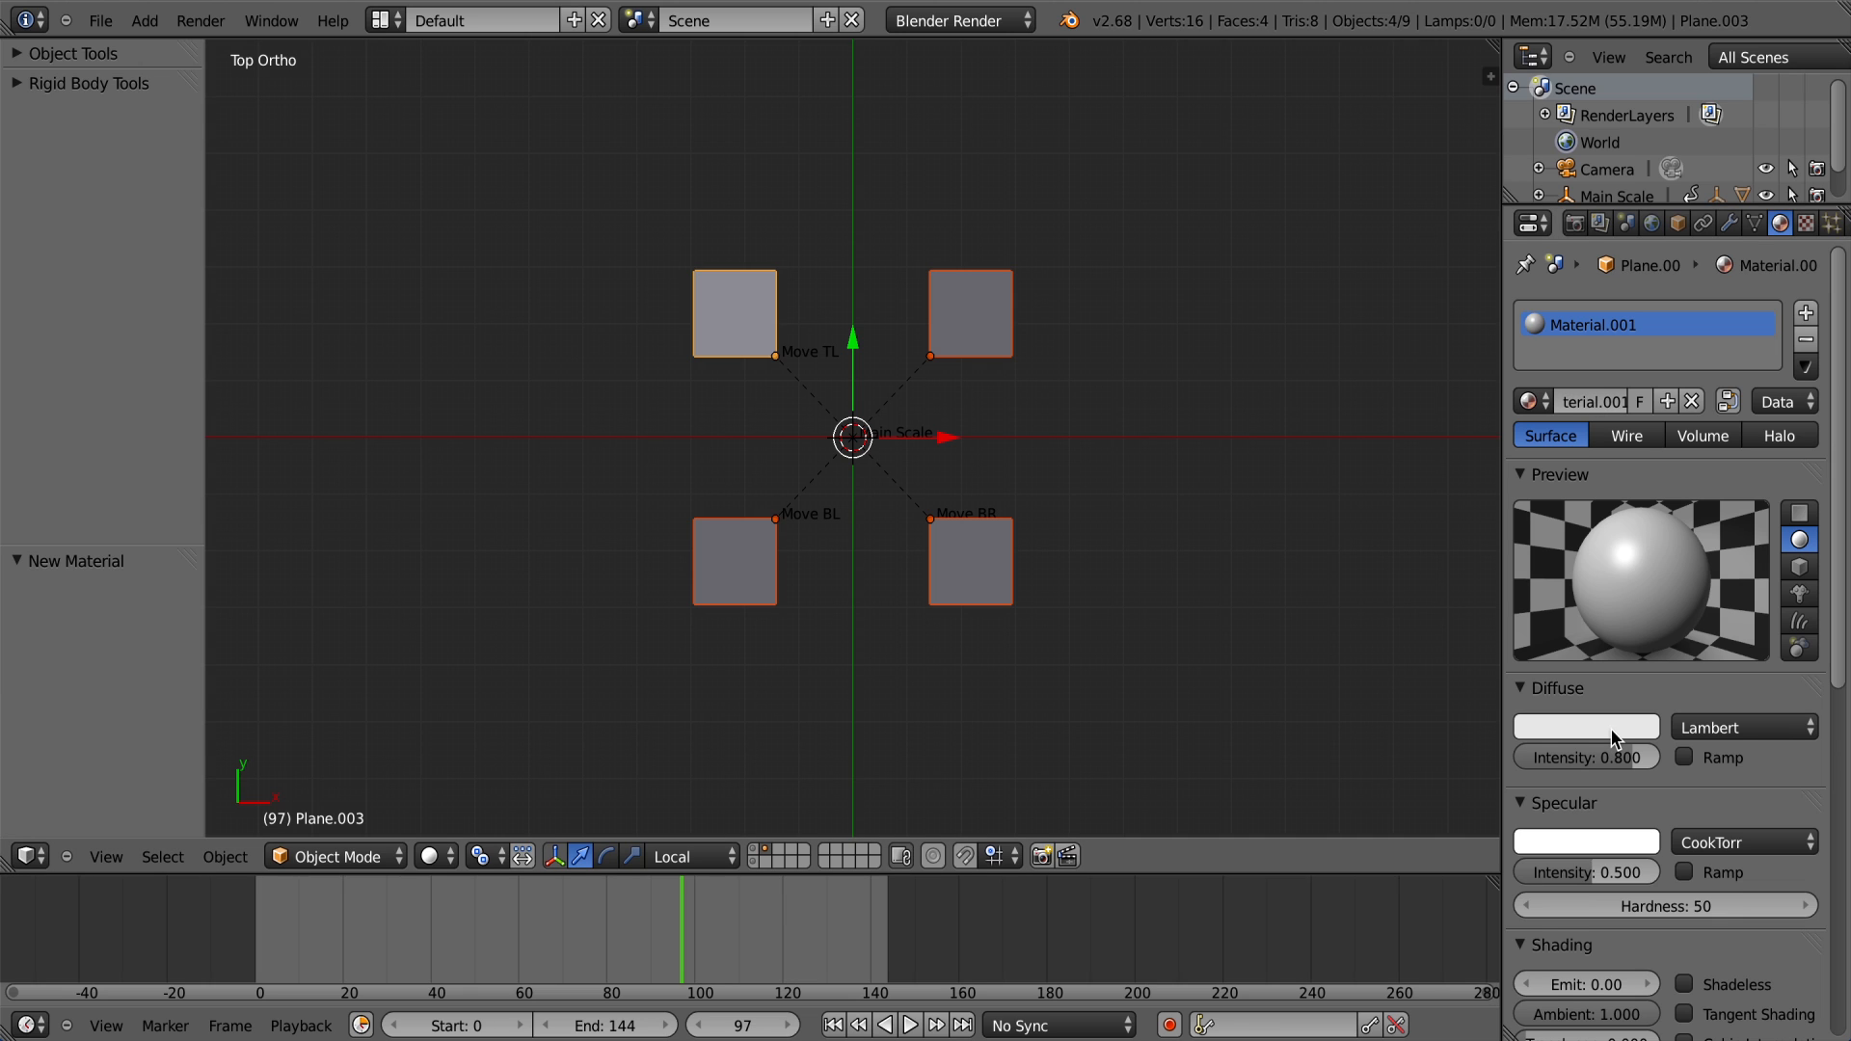
pyautogui.moveTo(1614, 757); pyautogui.dragTo(1656, 759)
pyautogui.moveTo(1626, 873); pyautogui.dragTo(1473, 873)
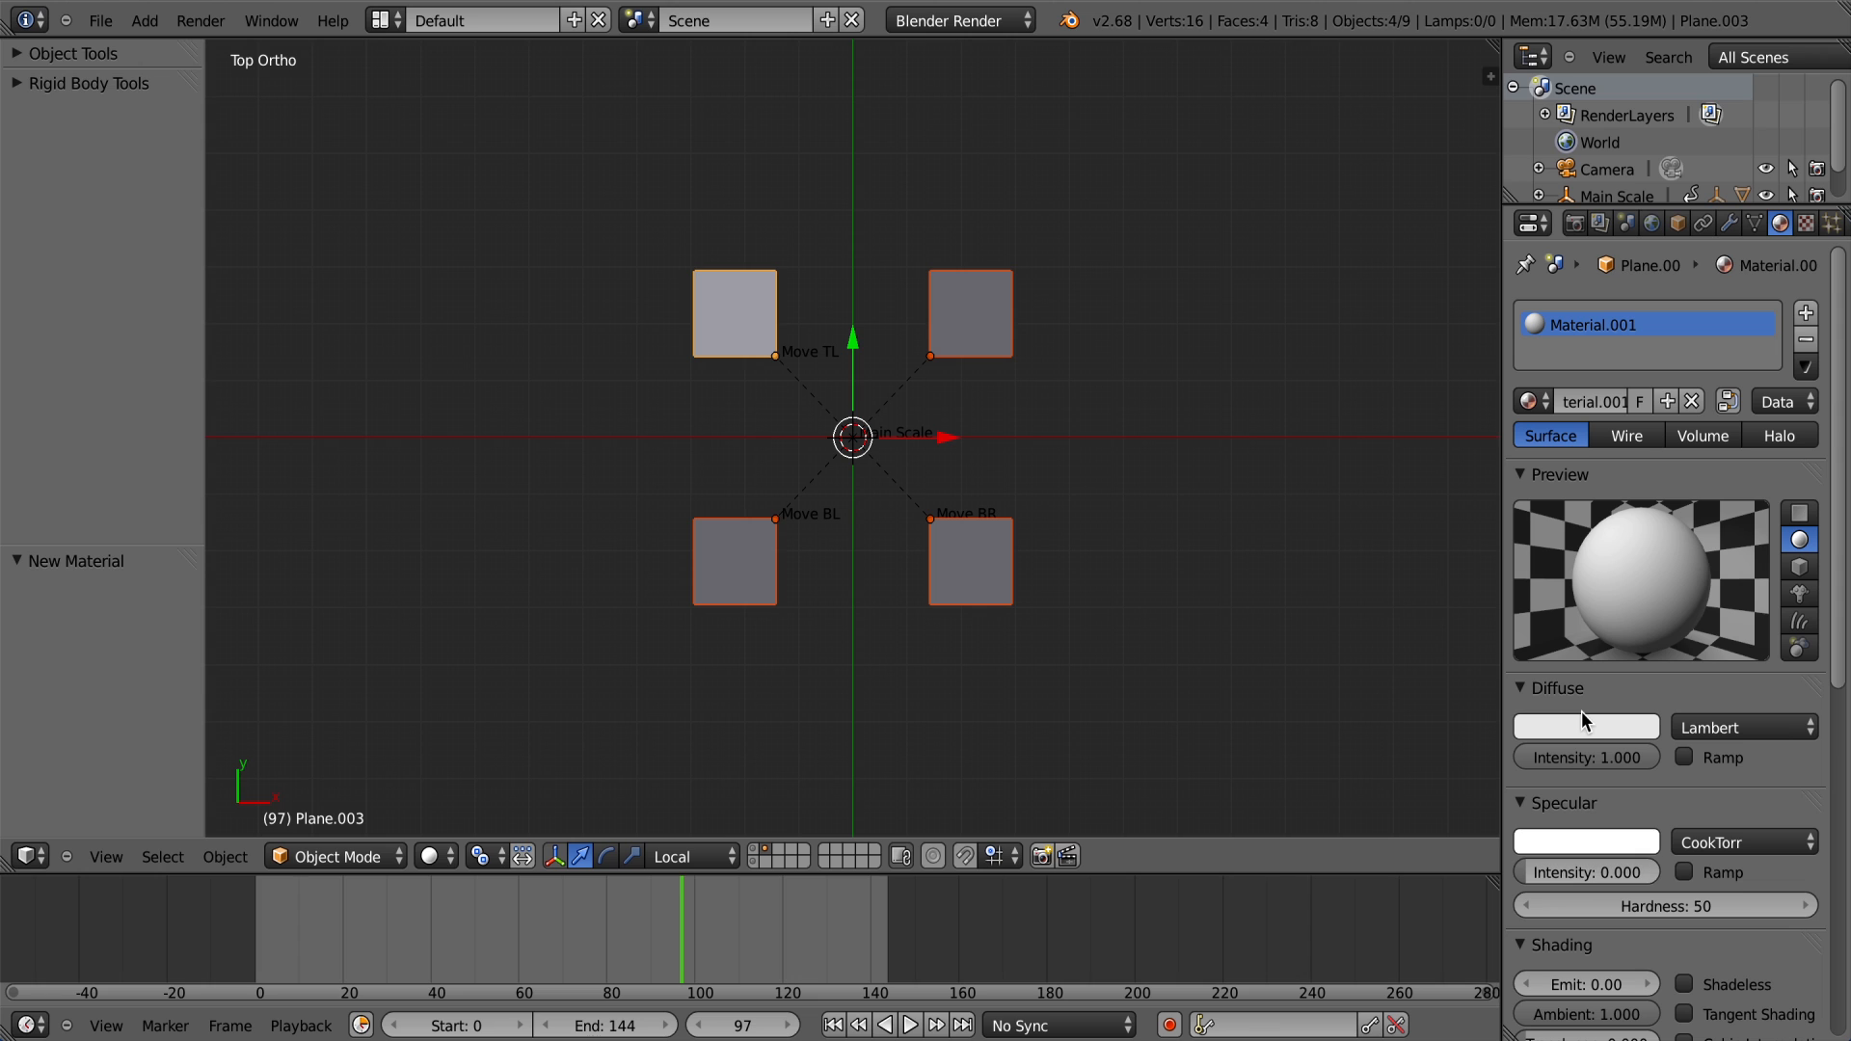
# Step: Make the plane's material shadeless and raise its diffuse colour value to 1.000
pyautogui.scroll(-3, 1698, 951)
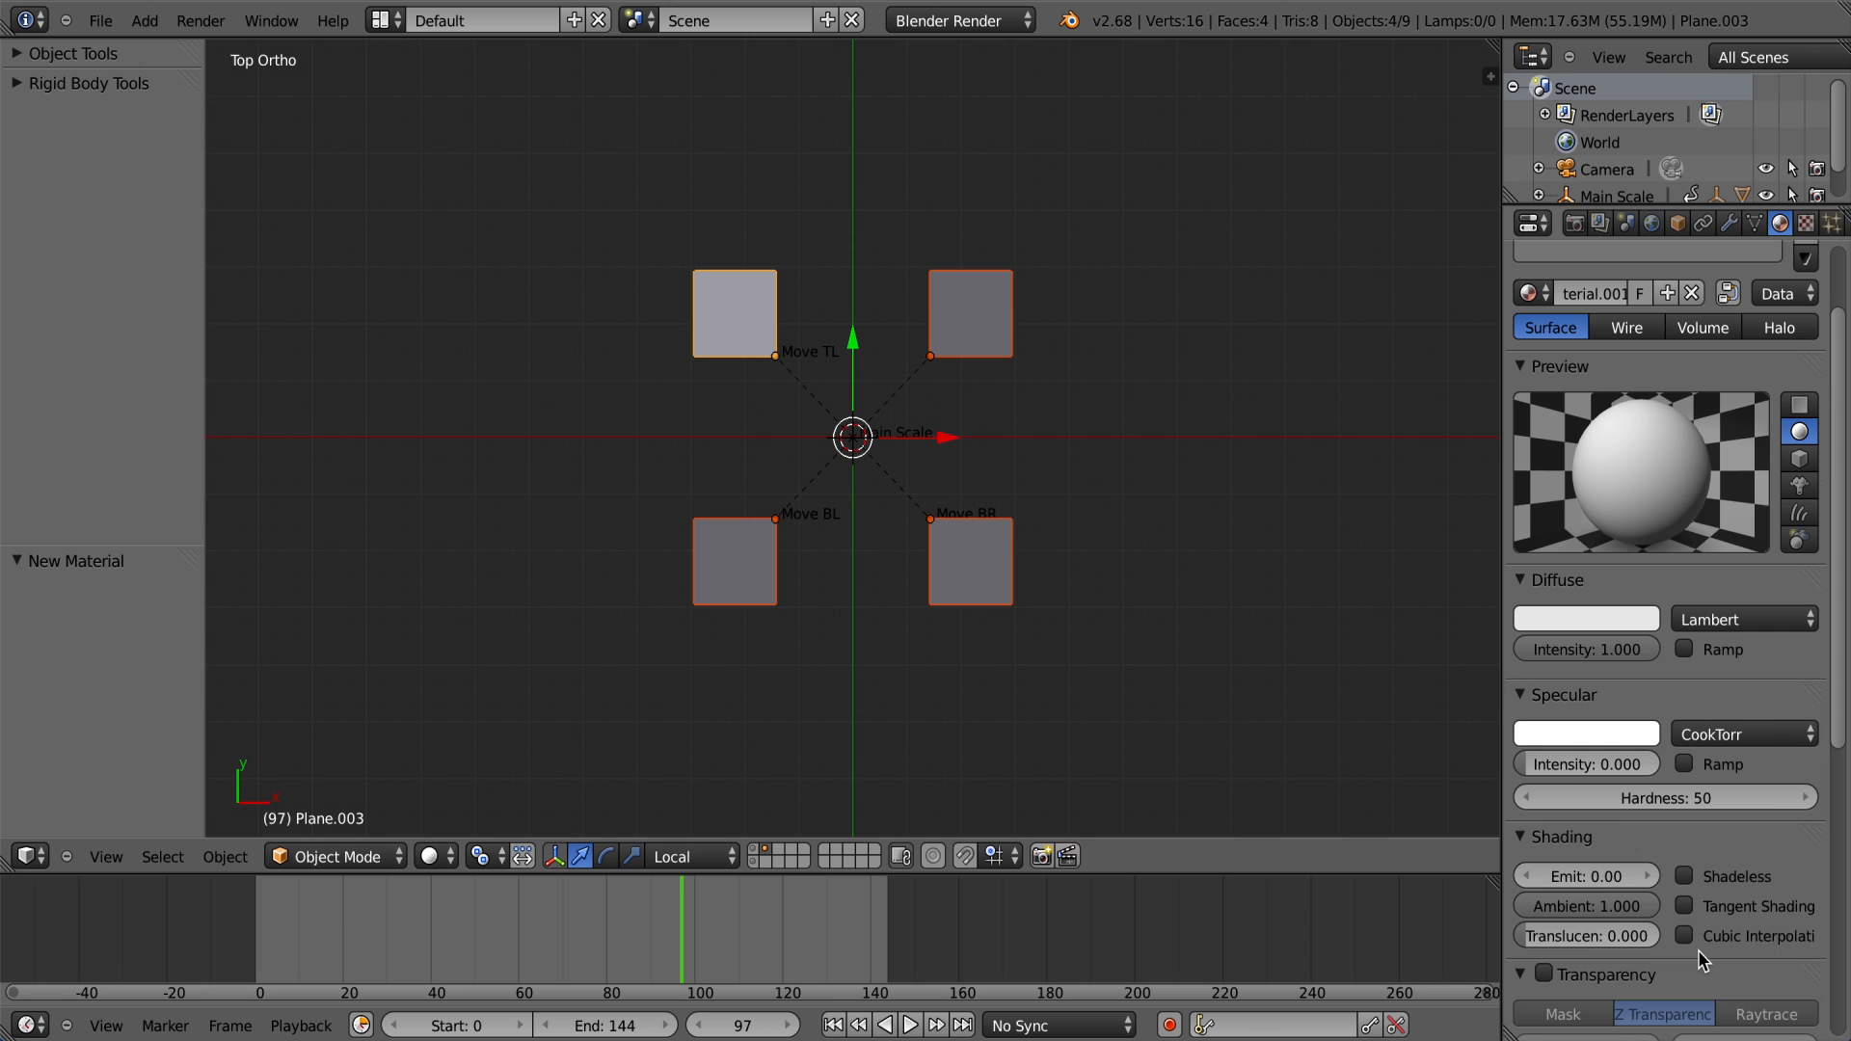
pyautogui.click(1687, 877)
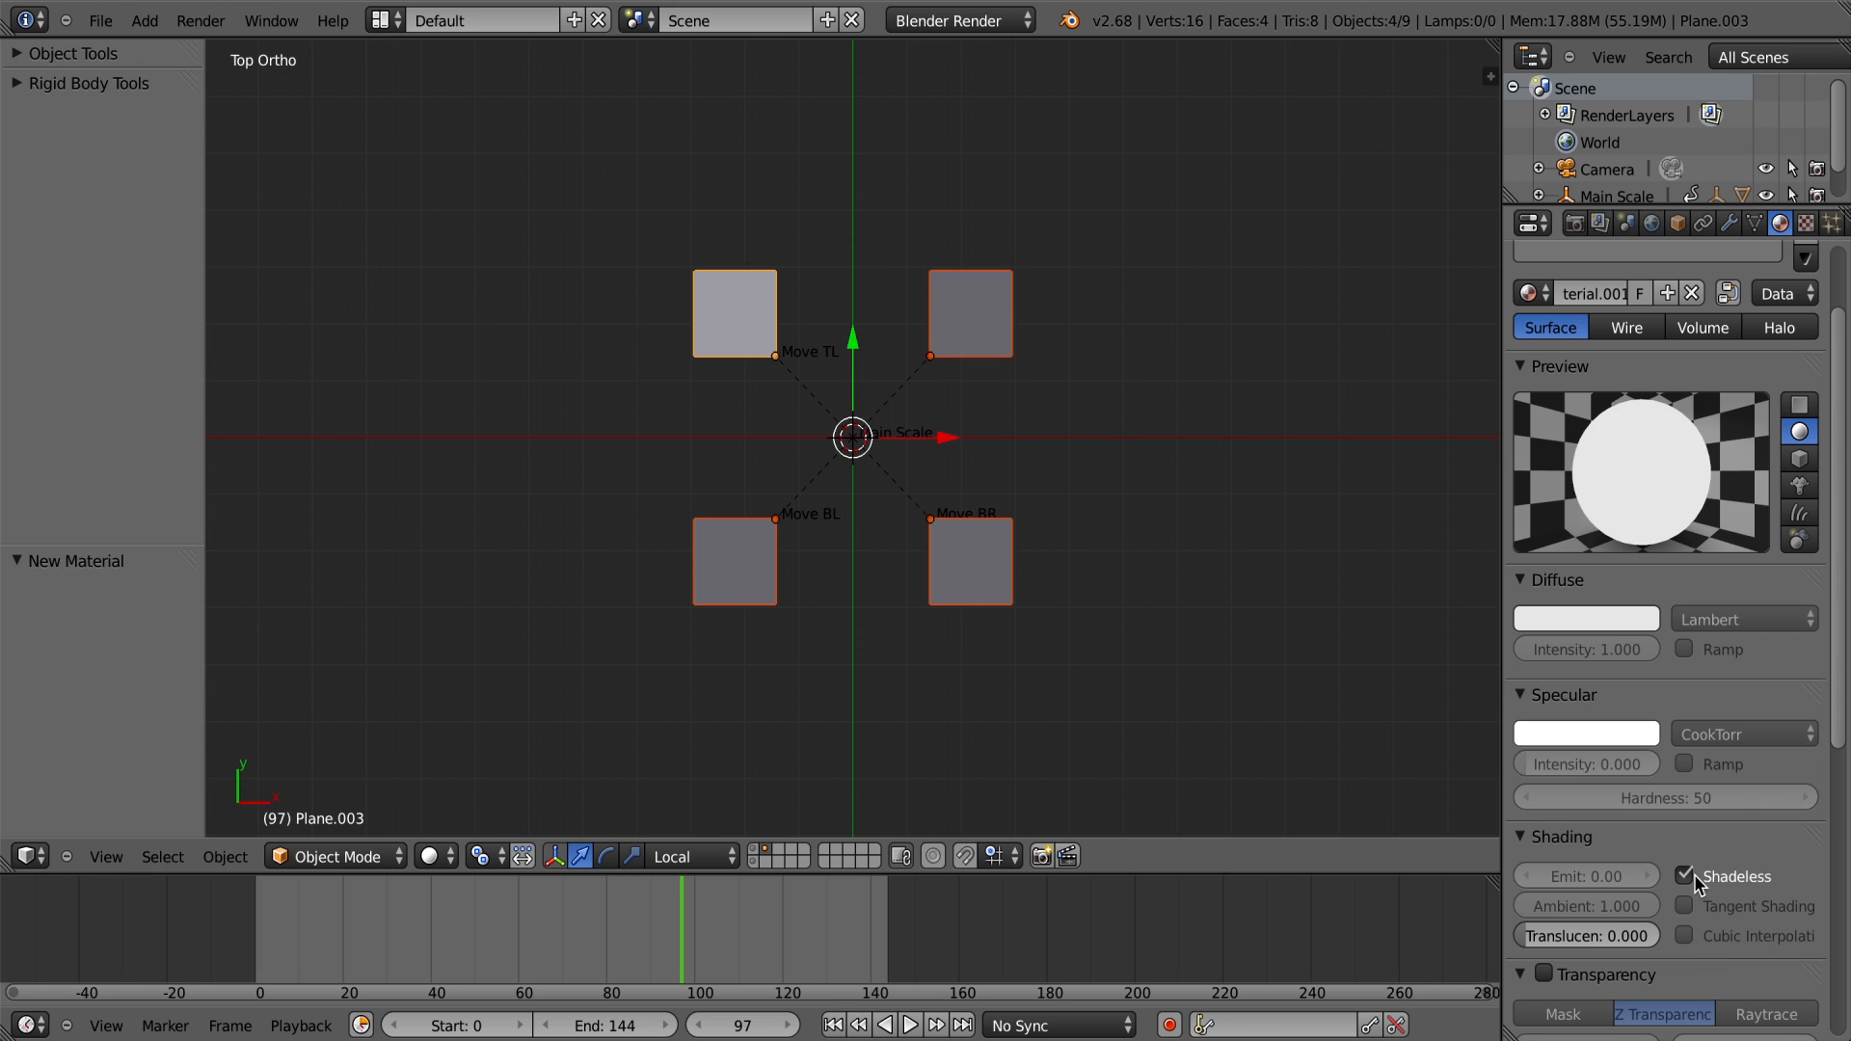
pyautogui.click(1693, 875)
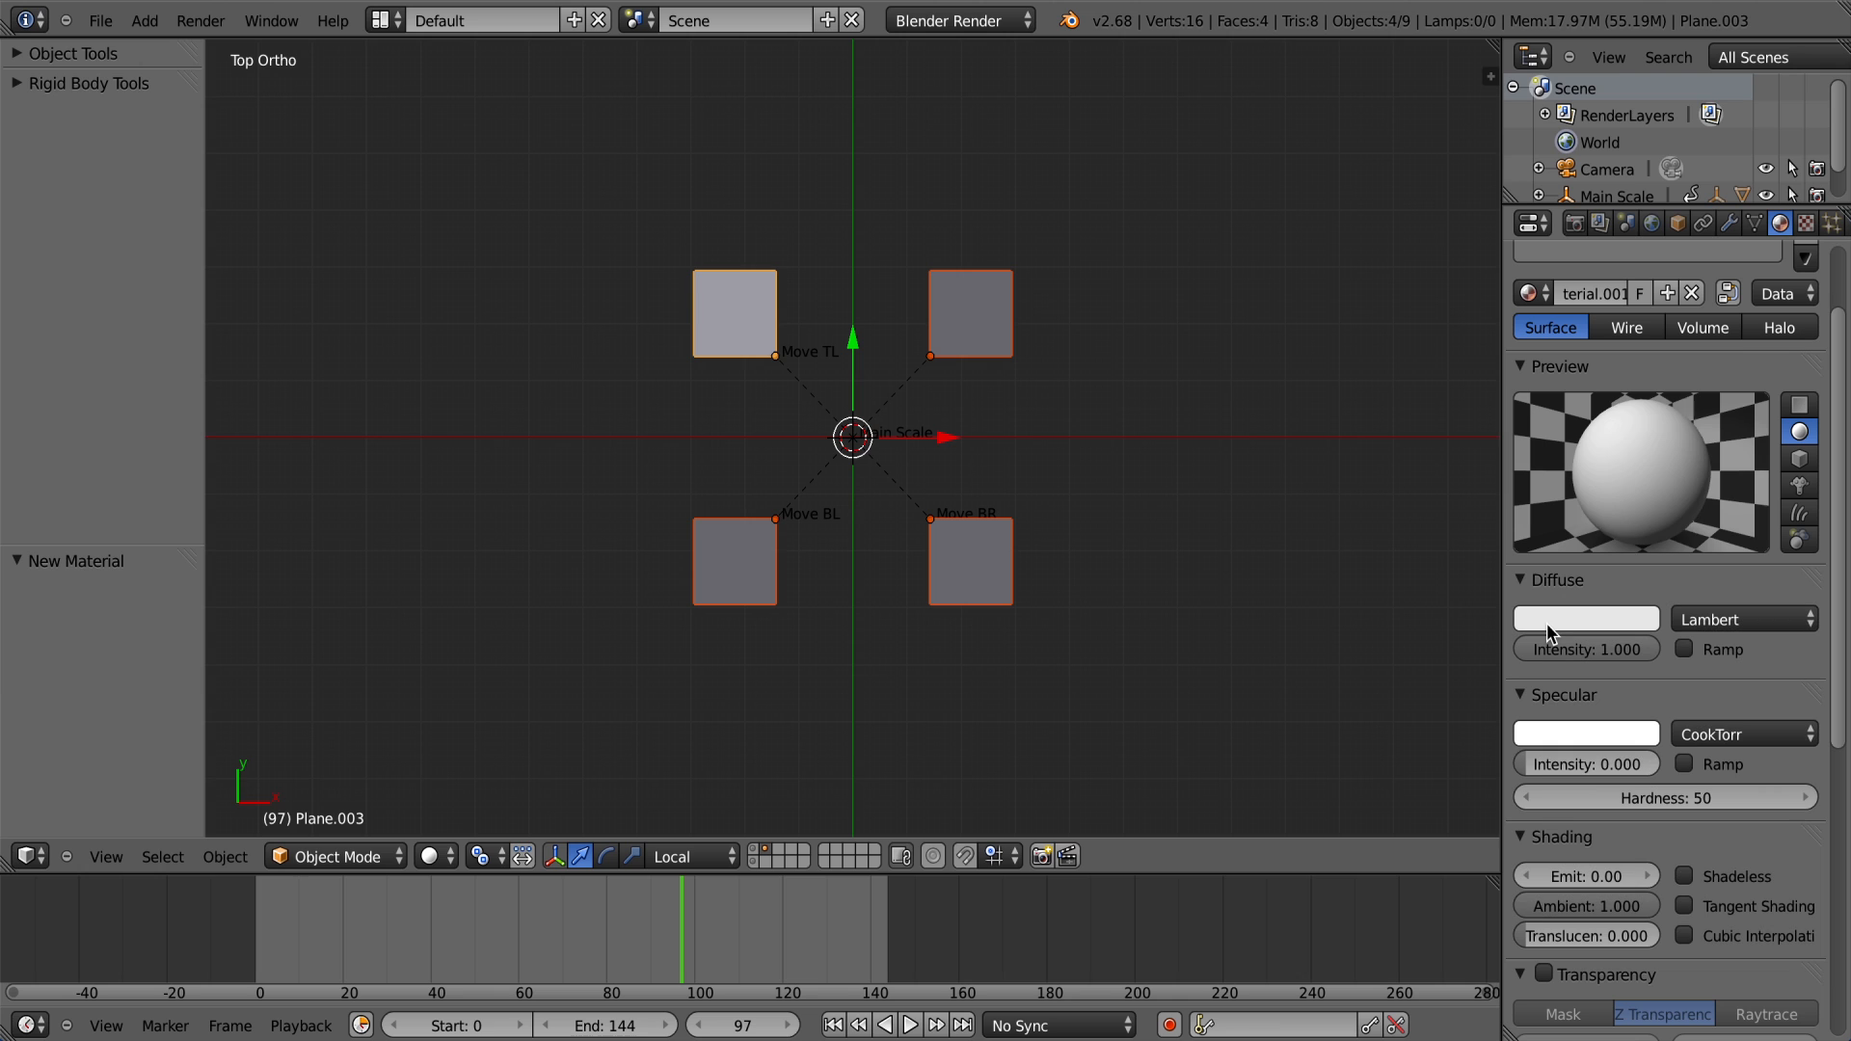
pyautogui.click(1687, 875)
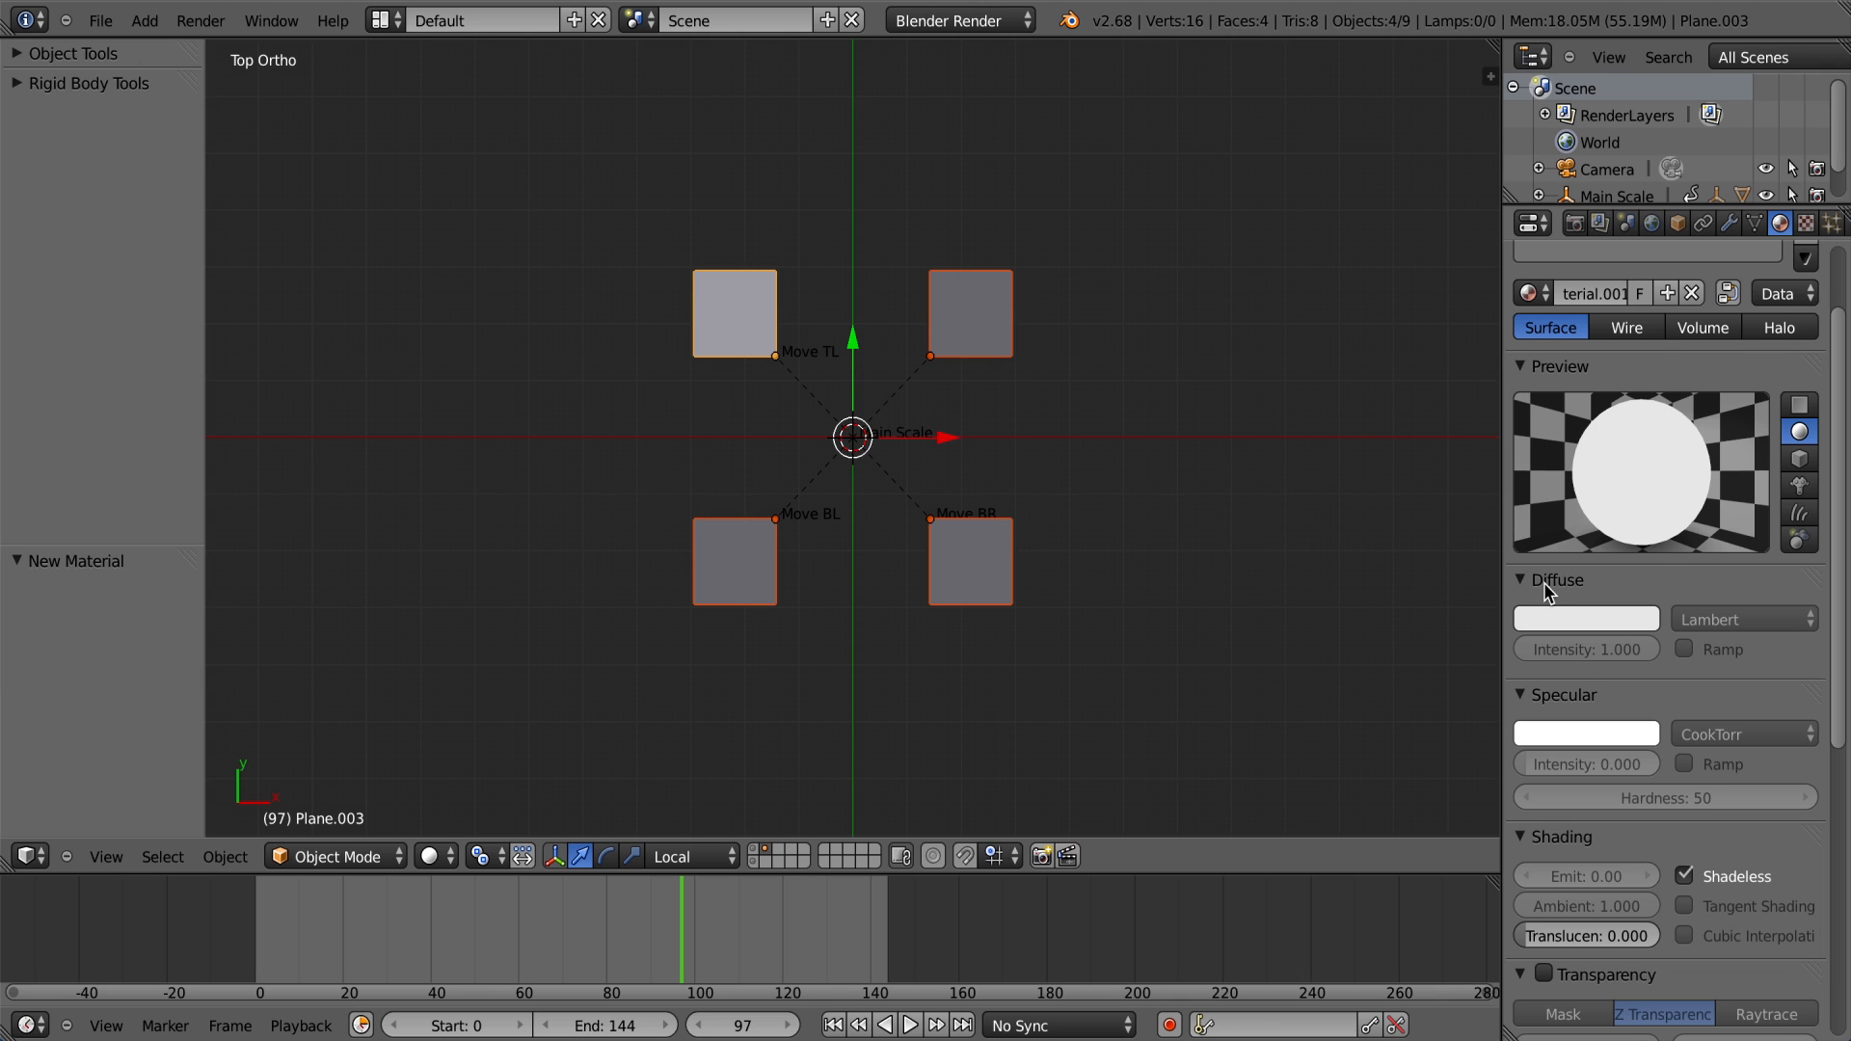
pyautogui.click(1581, 618)
pyautogui.scroll(-1, 1636, 361)
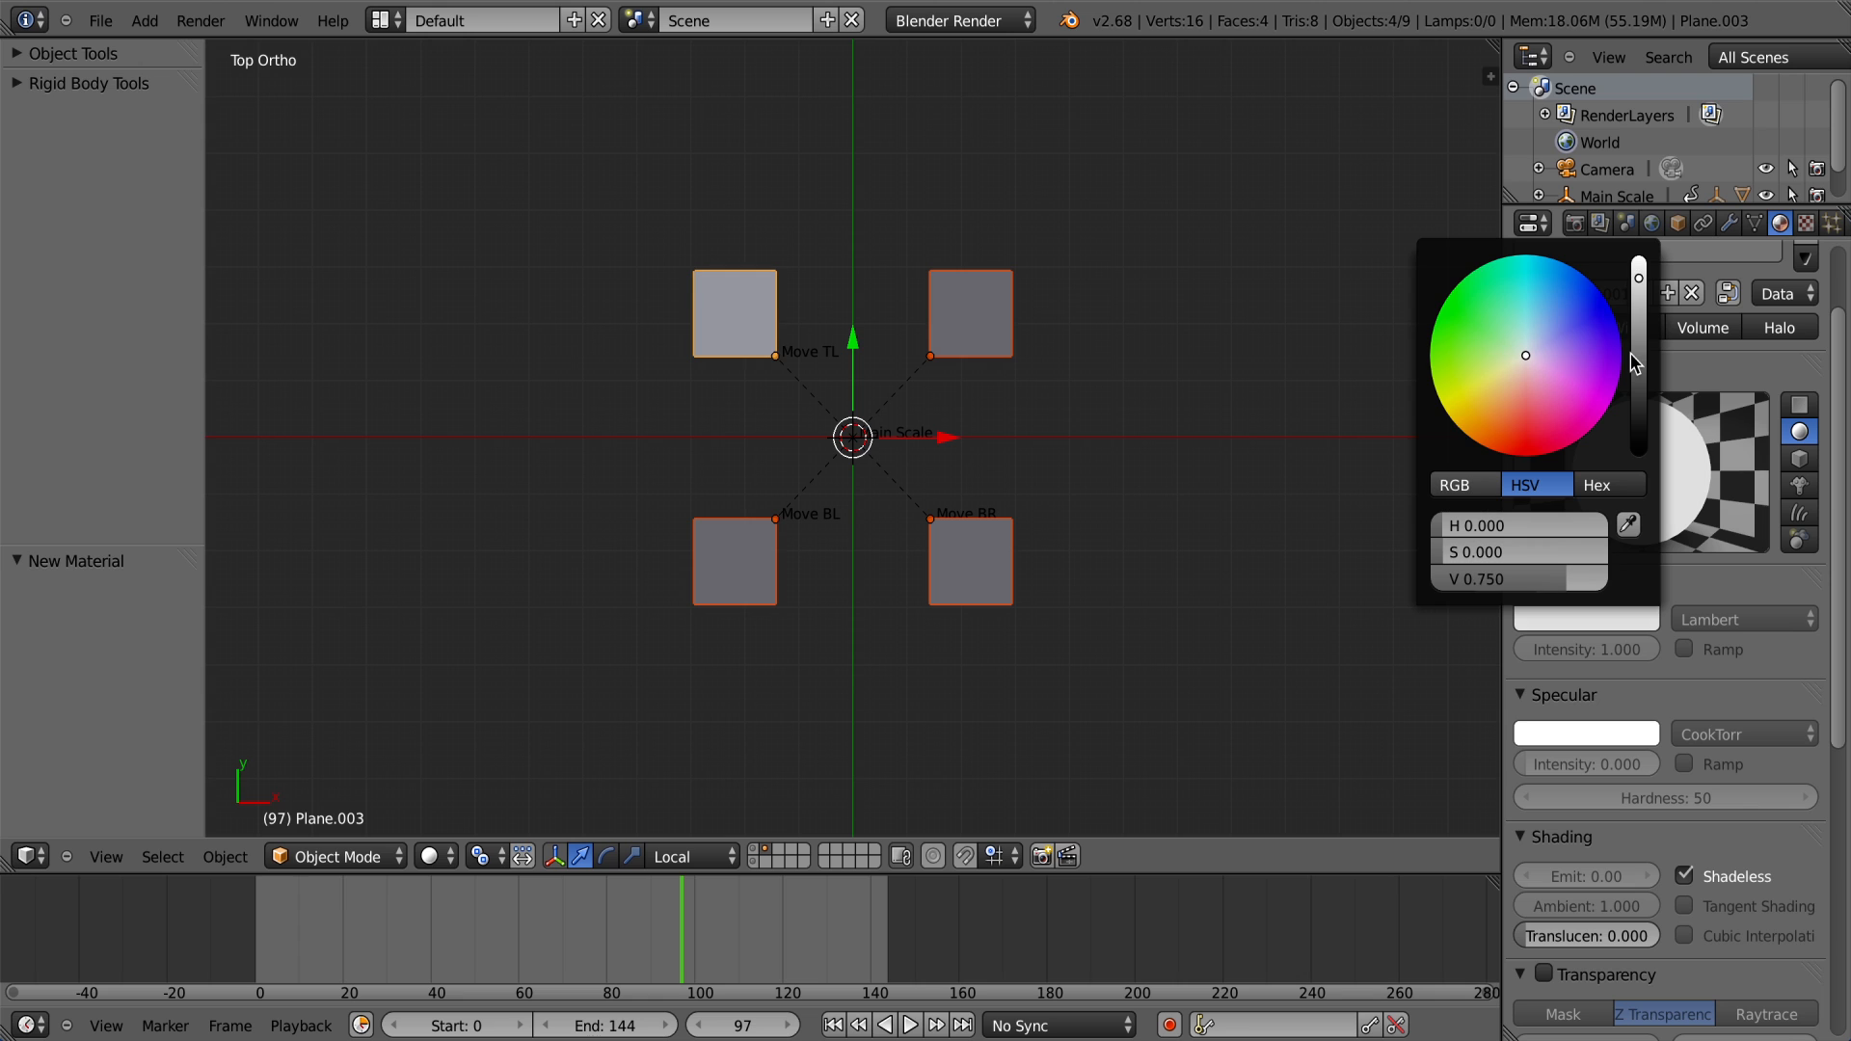
pyautogui.scroll(5, 1634, 365)
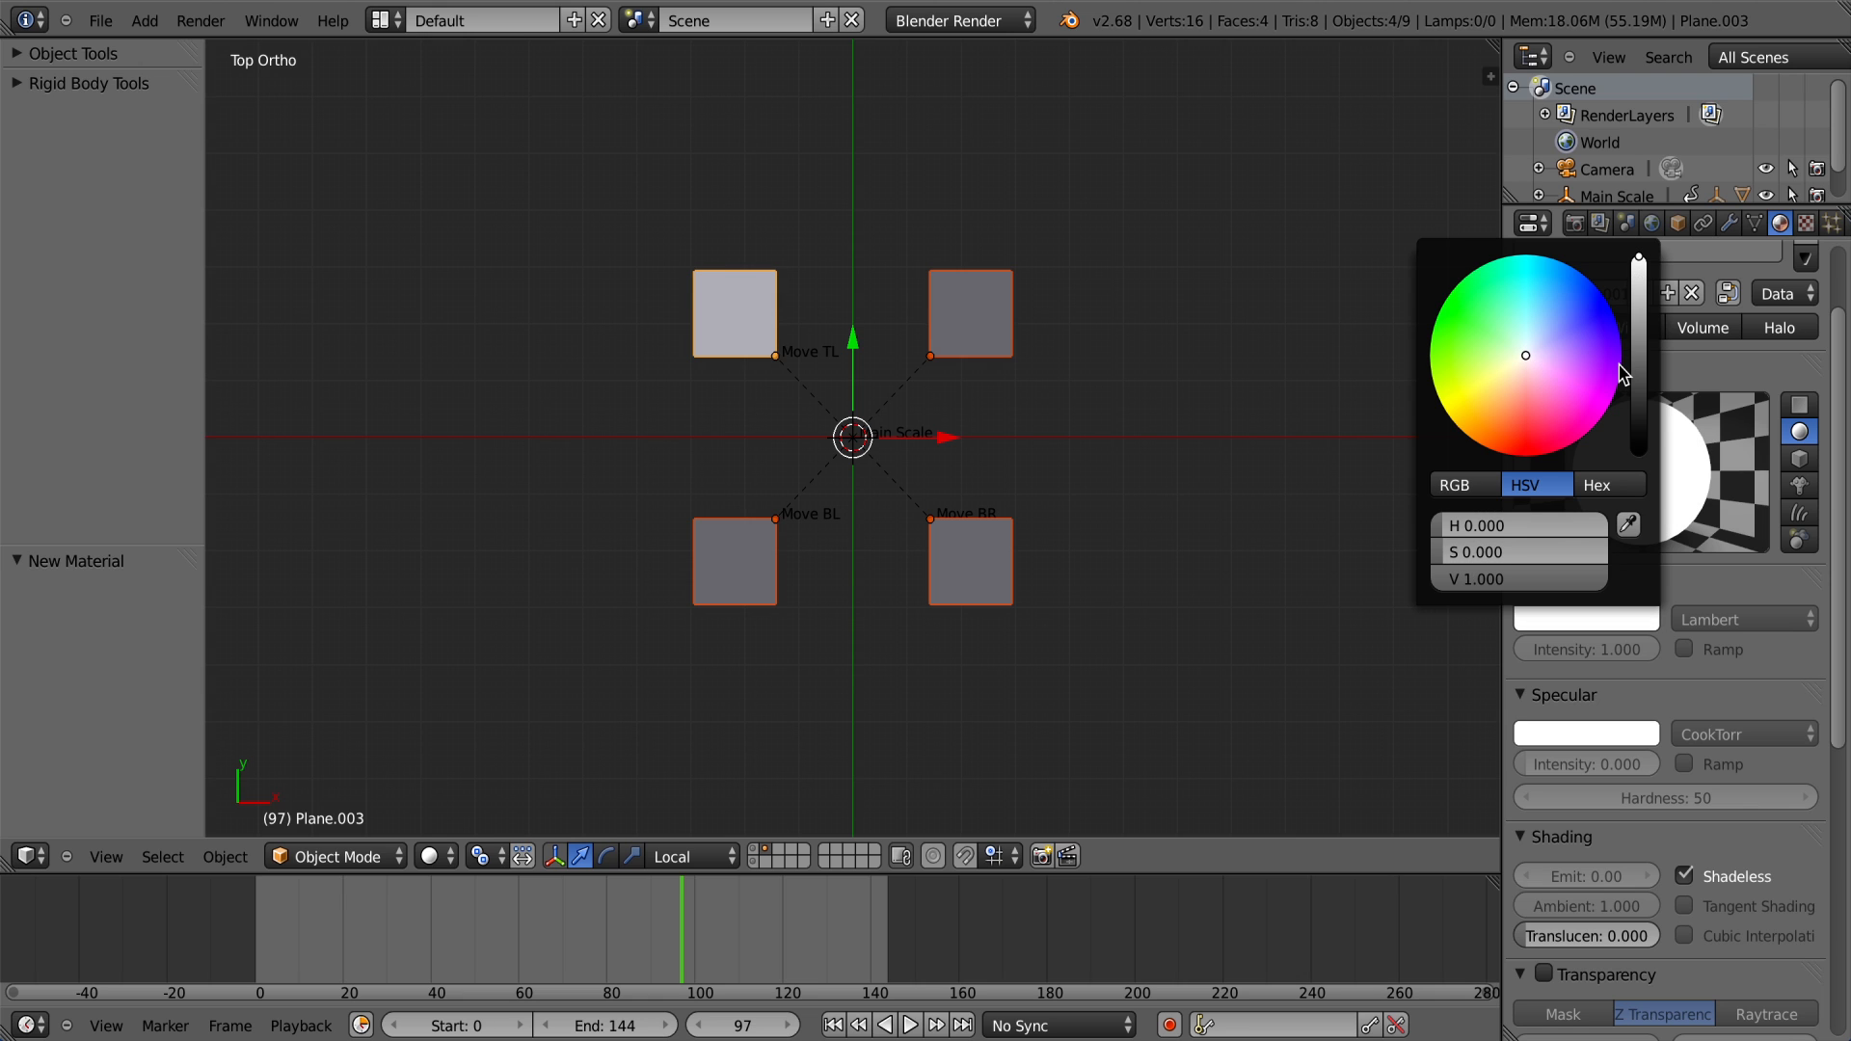
# Step: Try several hues for the material's diffuse colour and settle on a light pink
pyautogui.click(1559, 614)
pyautogui.click(1566, 299)
pyautogui.moveTo(1566, 297); pyautogui.dragTo(1545, 403)
pyautogui.click(1473, 338)
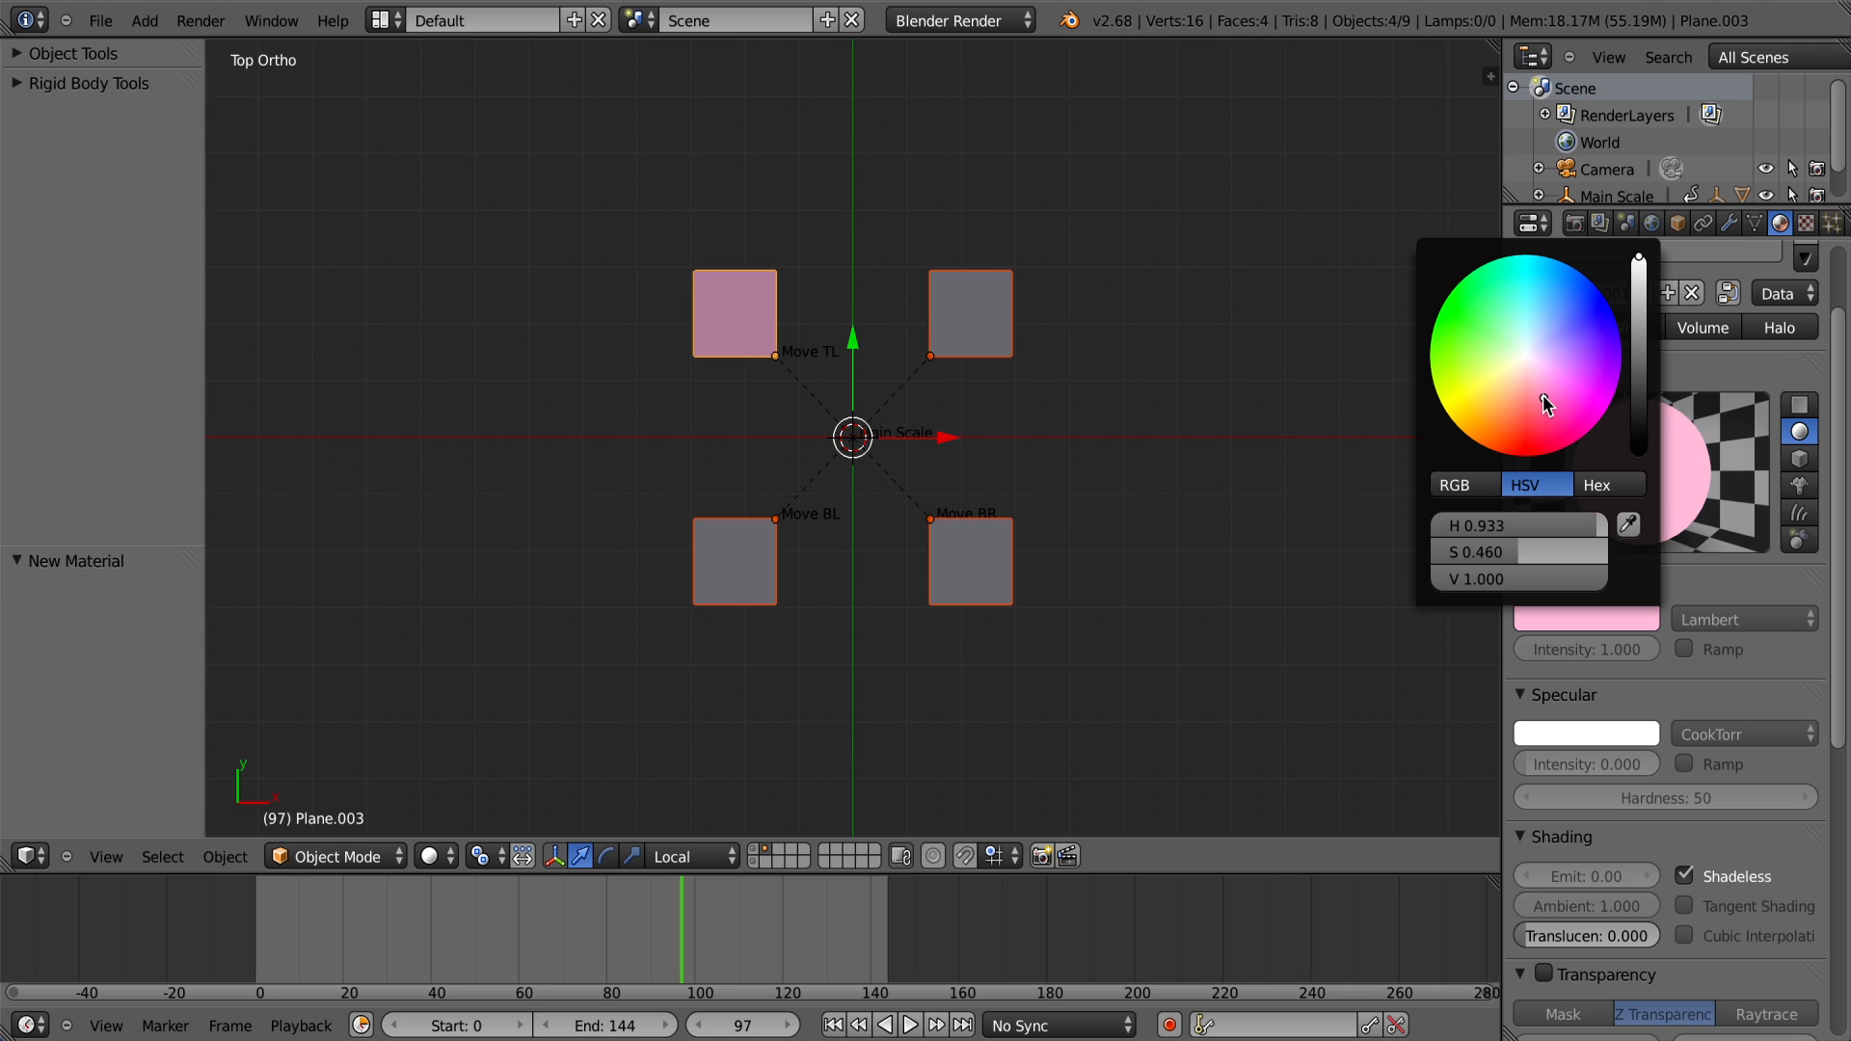
pyautogui.click(1473, 405)
pyautogui.moveTo(1473, 405); pyautogui.dragTo(1531, 398)
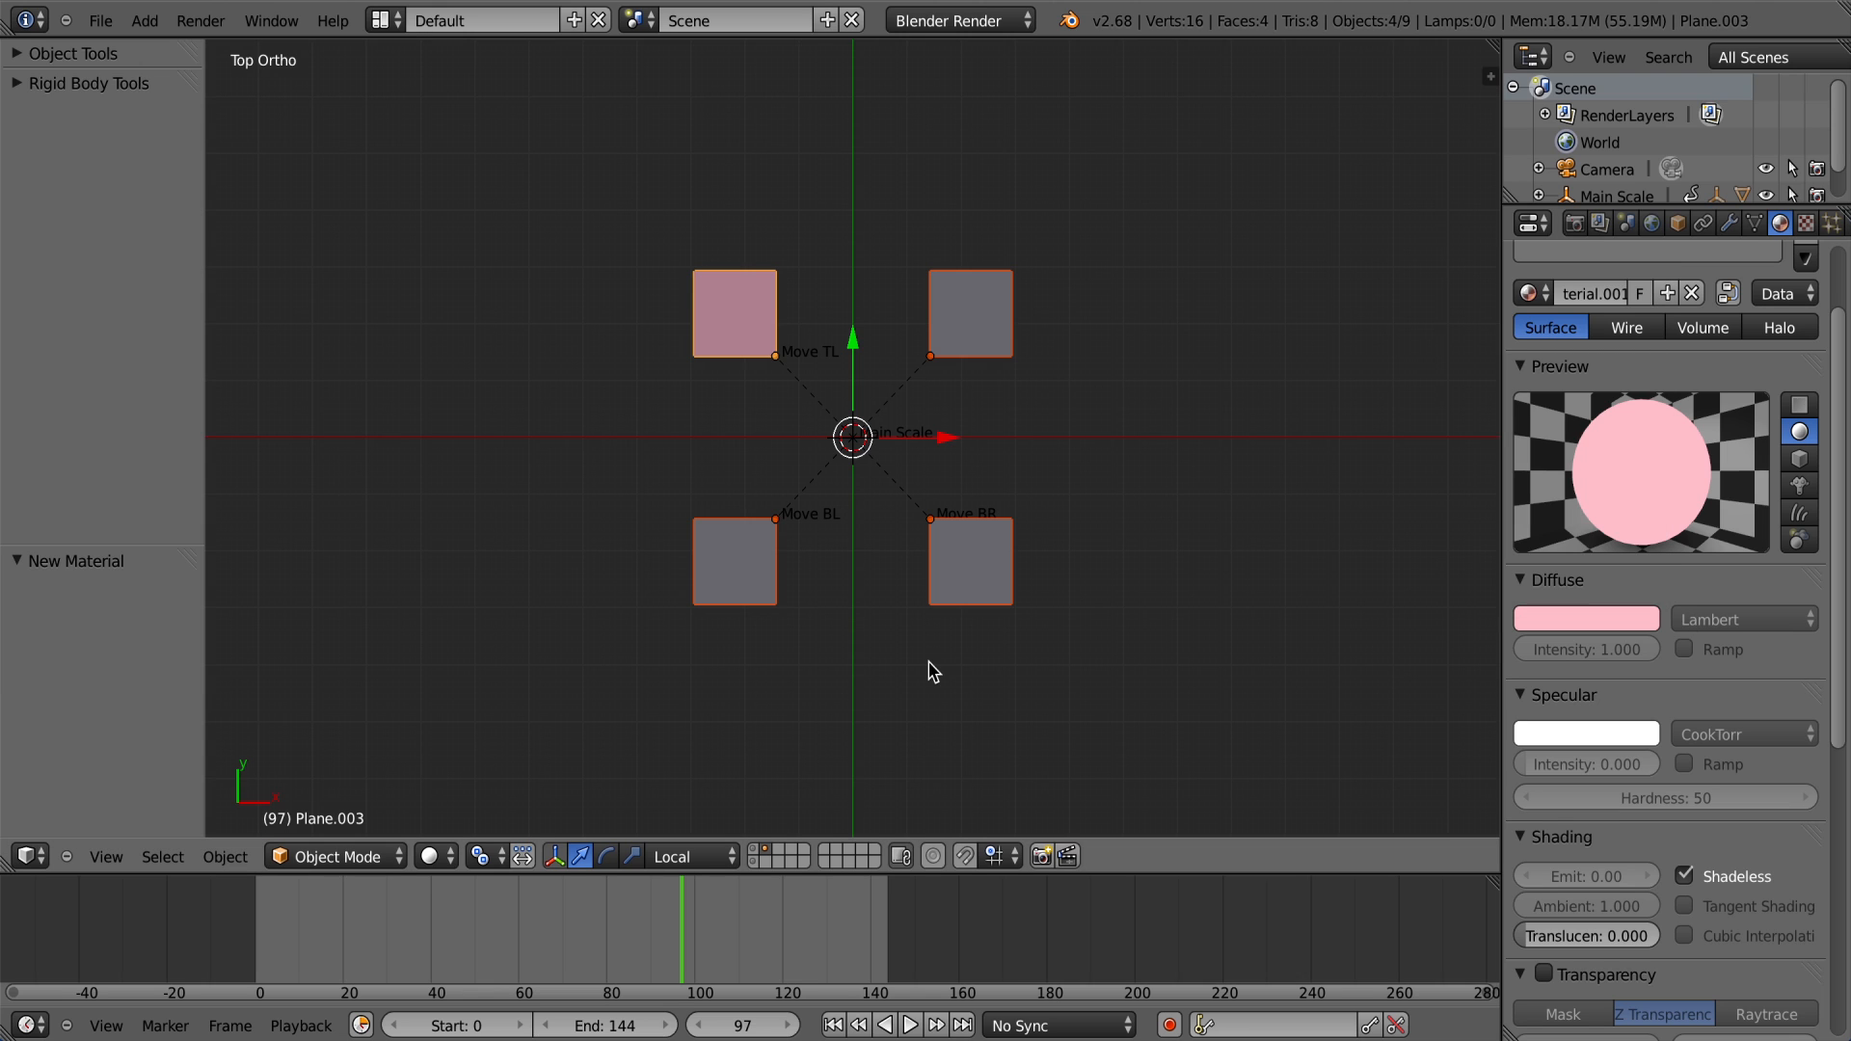
# Step: Link the active plane's material to the other selected planes and deselect everything
pyautogui.hotkey('ctrl', 'l')
pyautogui.moveTo(932, 672)
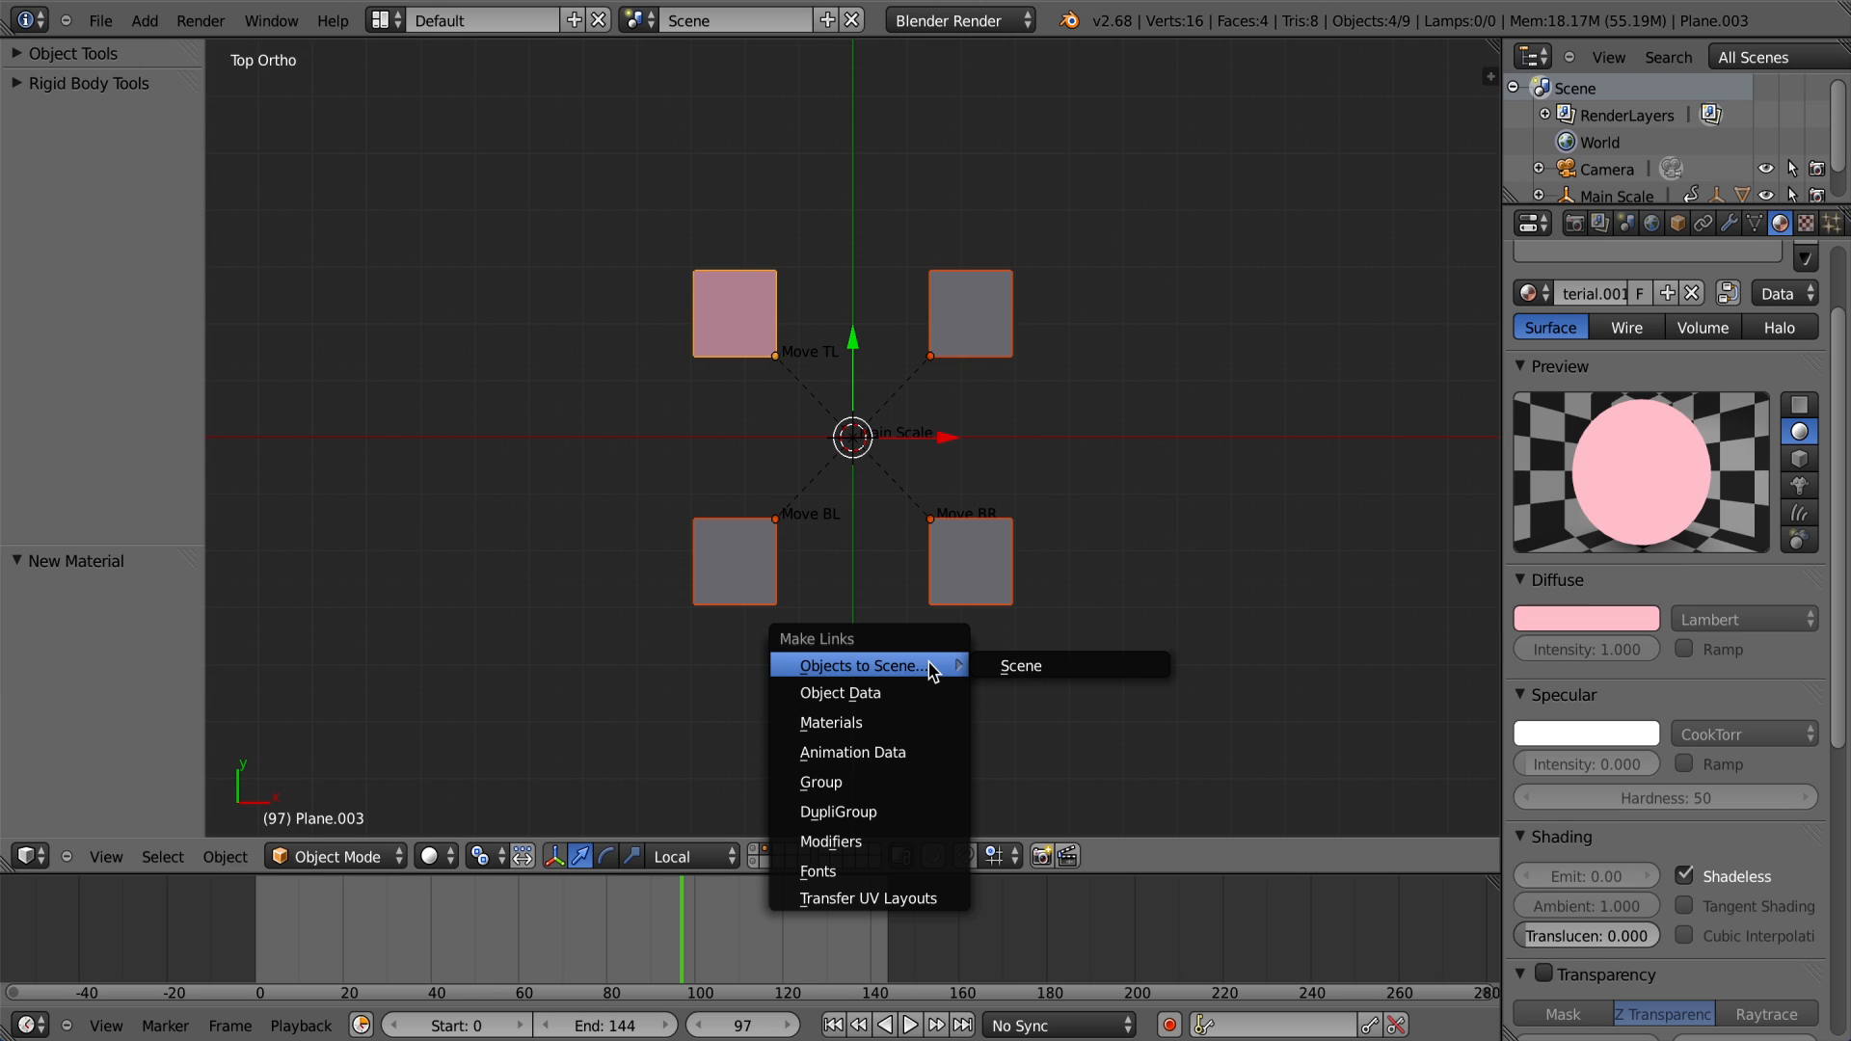
pyautogui.click(877, 721)
pyautogui.scroll(-3, 889, 589)
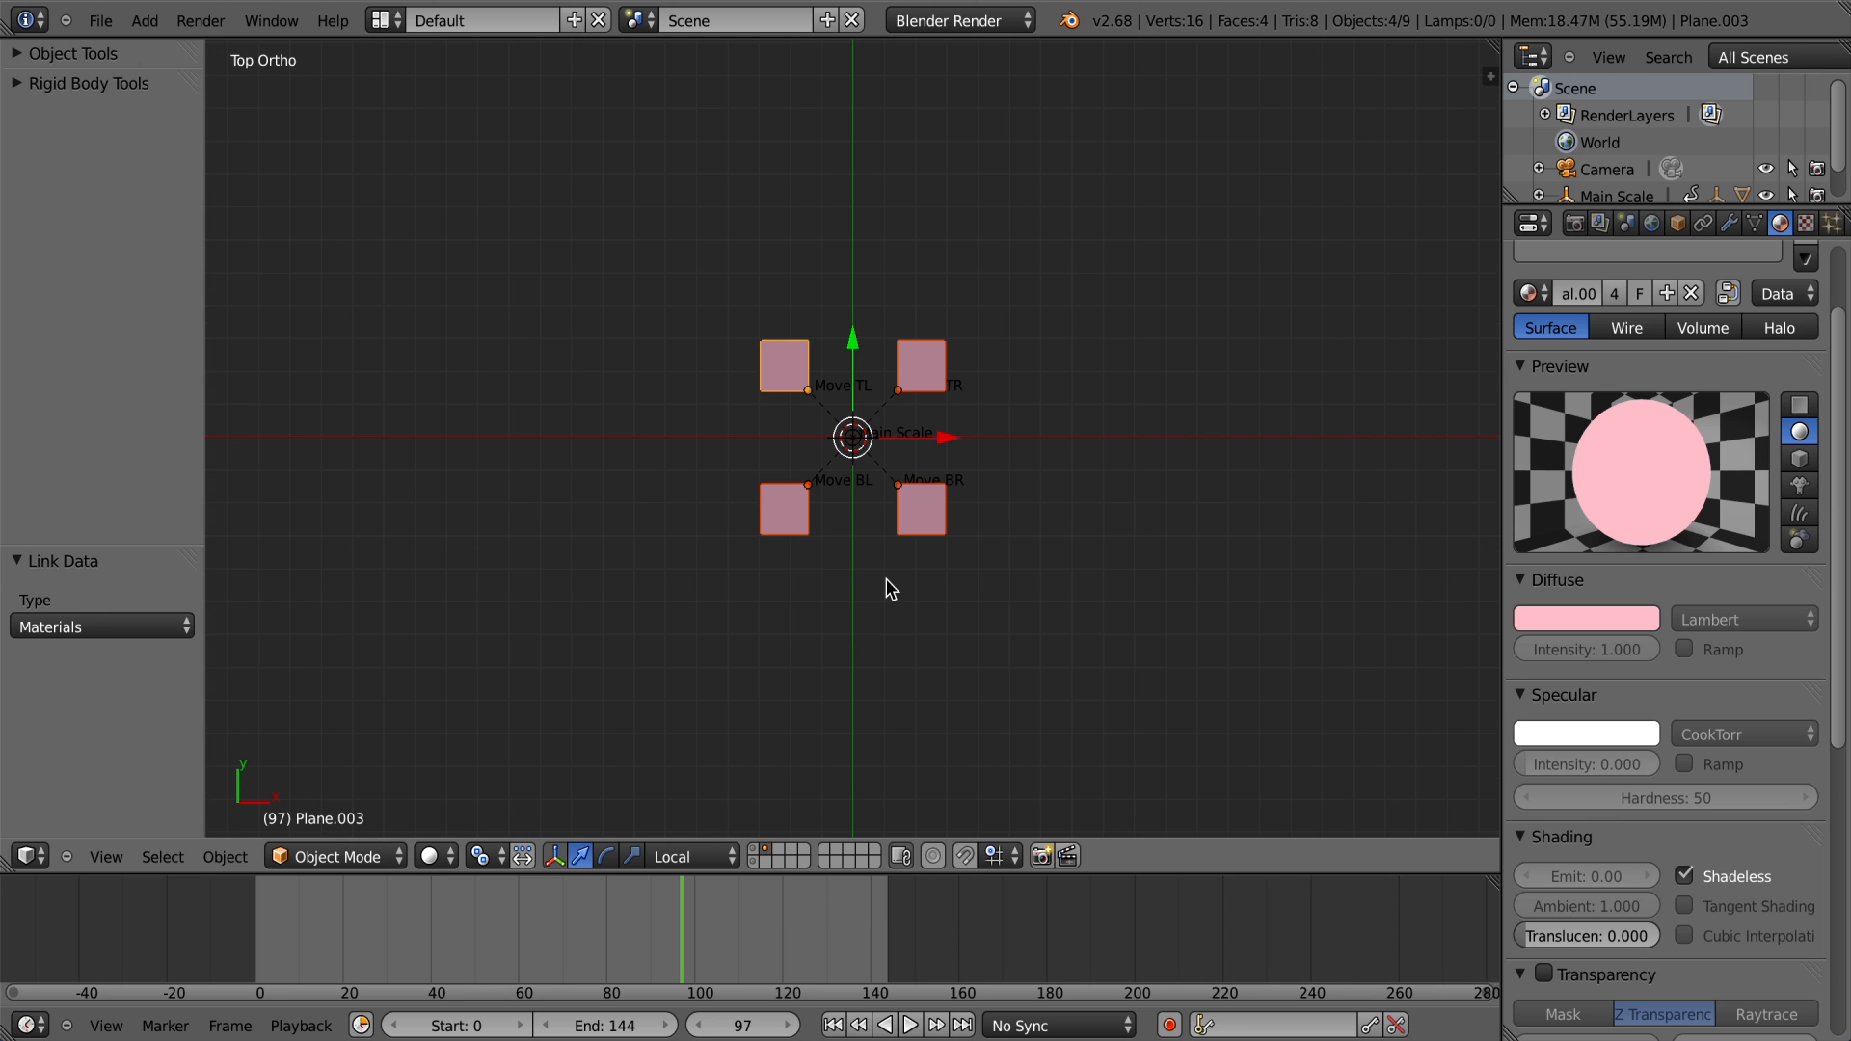
pyautogui.press('a')
pyautogui.scroll(3, 882, 585)
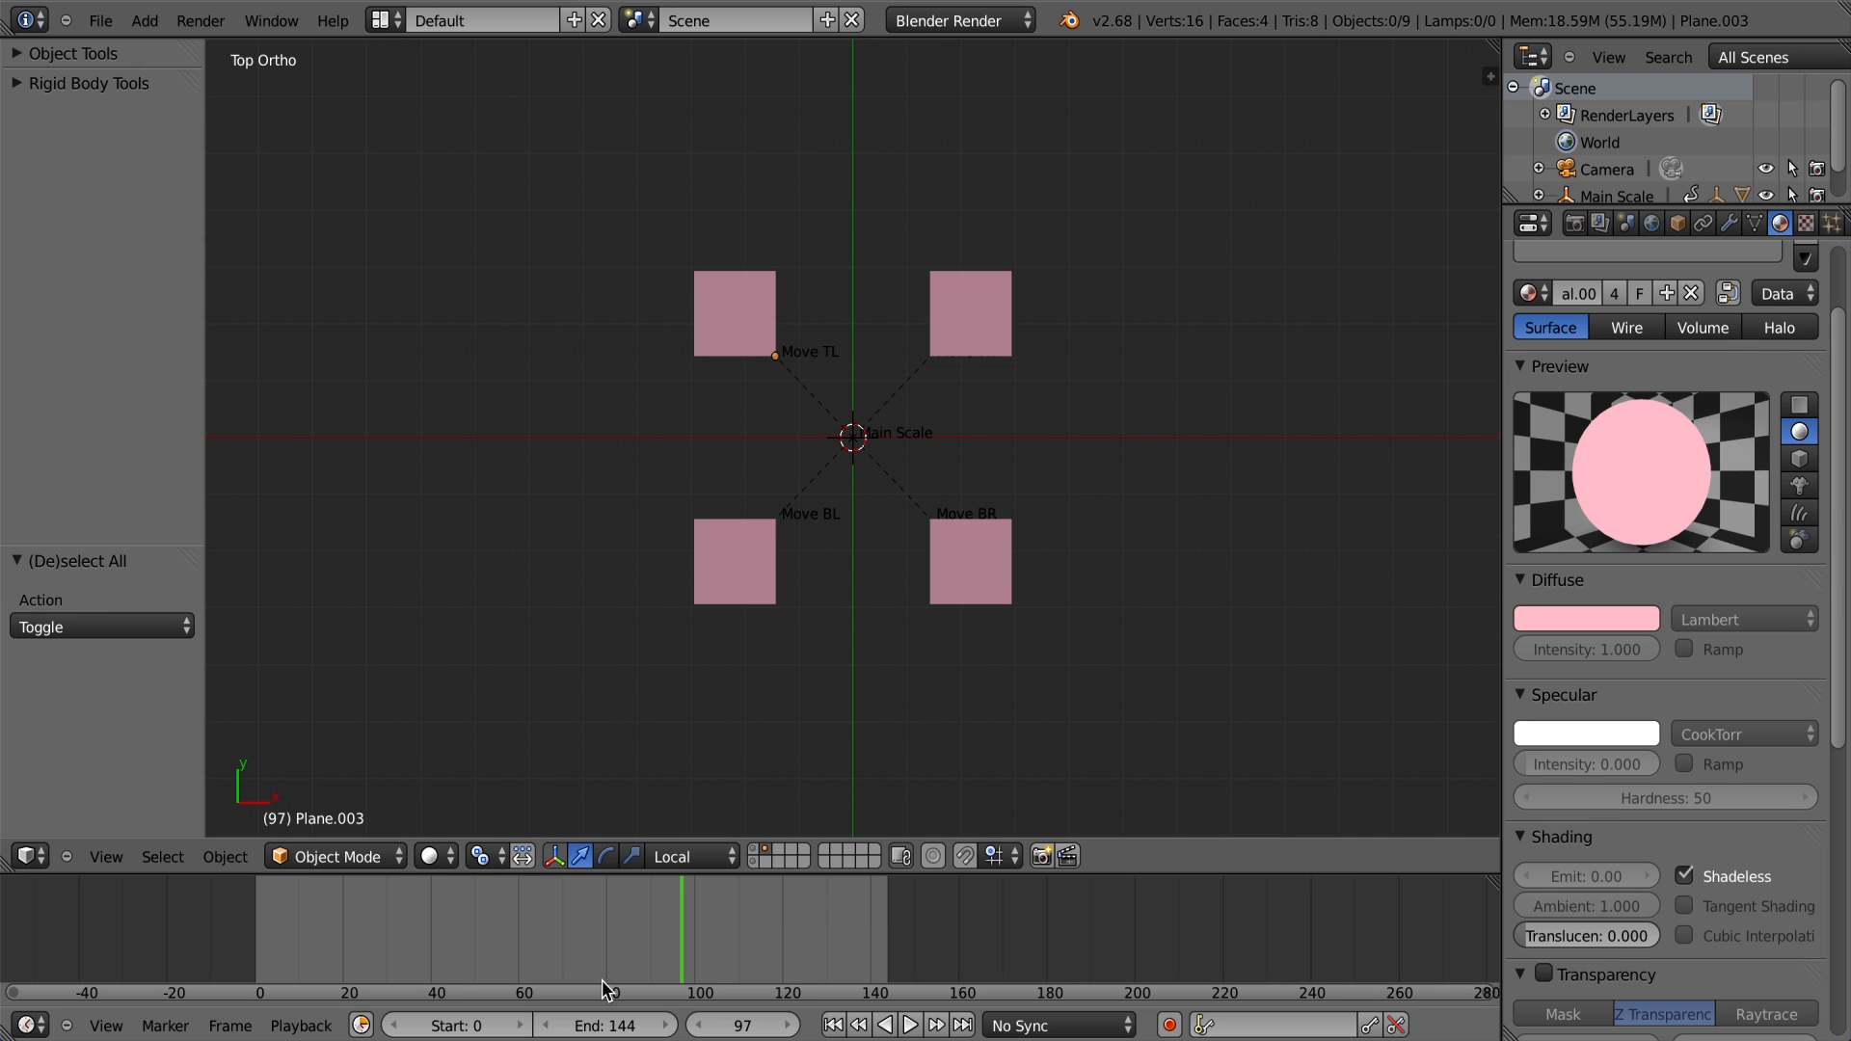
# Step: Return to frame 0, show the text's layer with the planes, and play back the animation before stopping it
pyautogui.hotkey('shift', 'Left')
pyautogui.keyDown('shift'); pyautogui.click(758, 853); pyautogui.keyUp('shift')
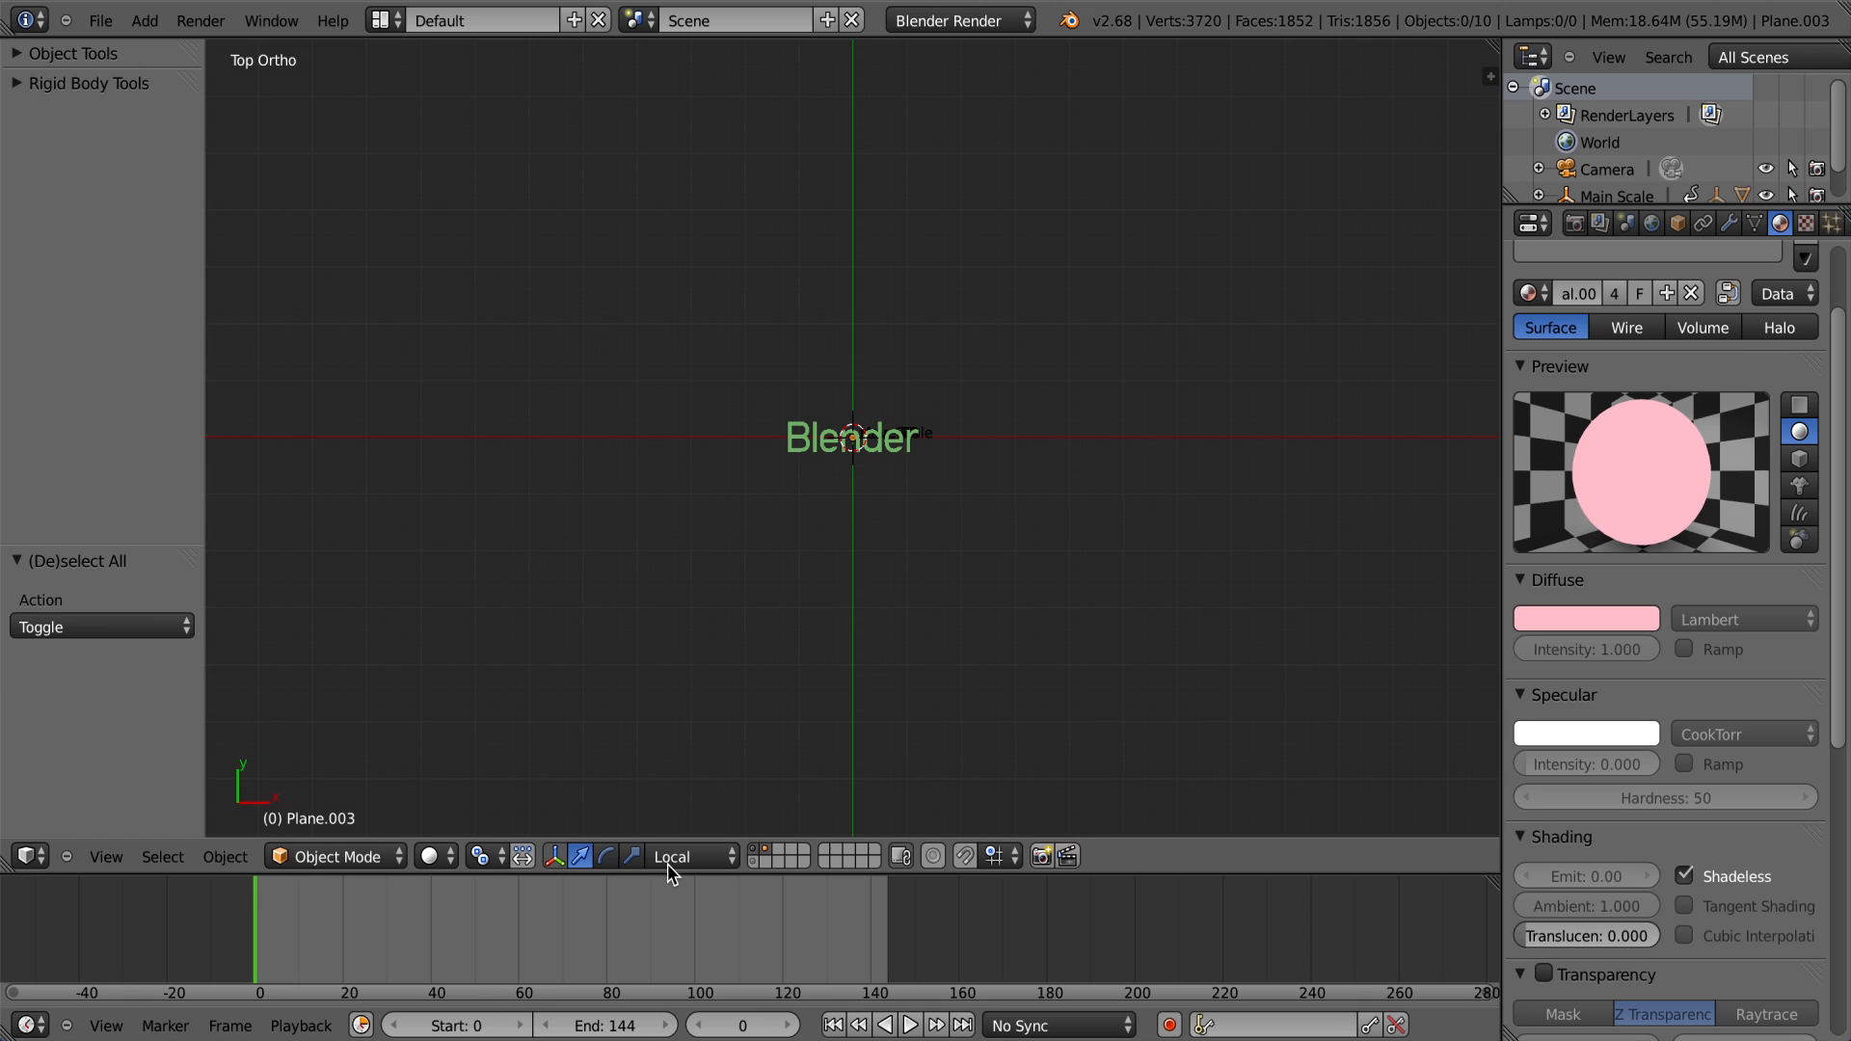
pyautogui.hotkey('alt', 'a')
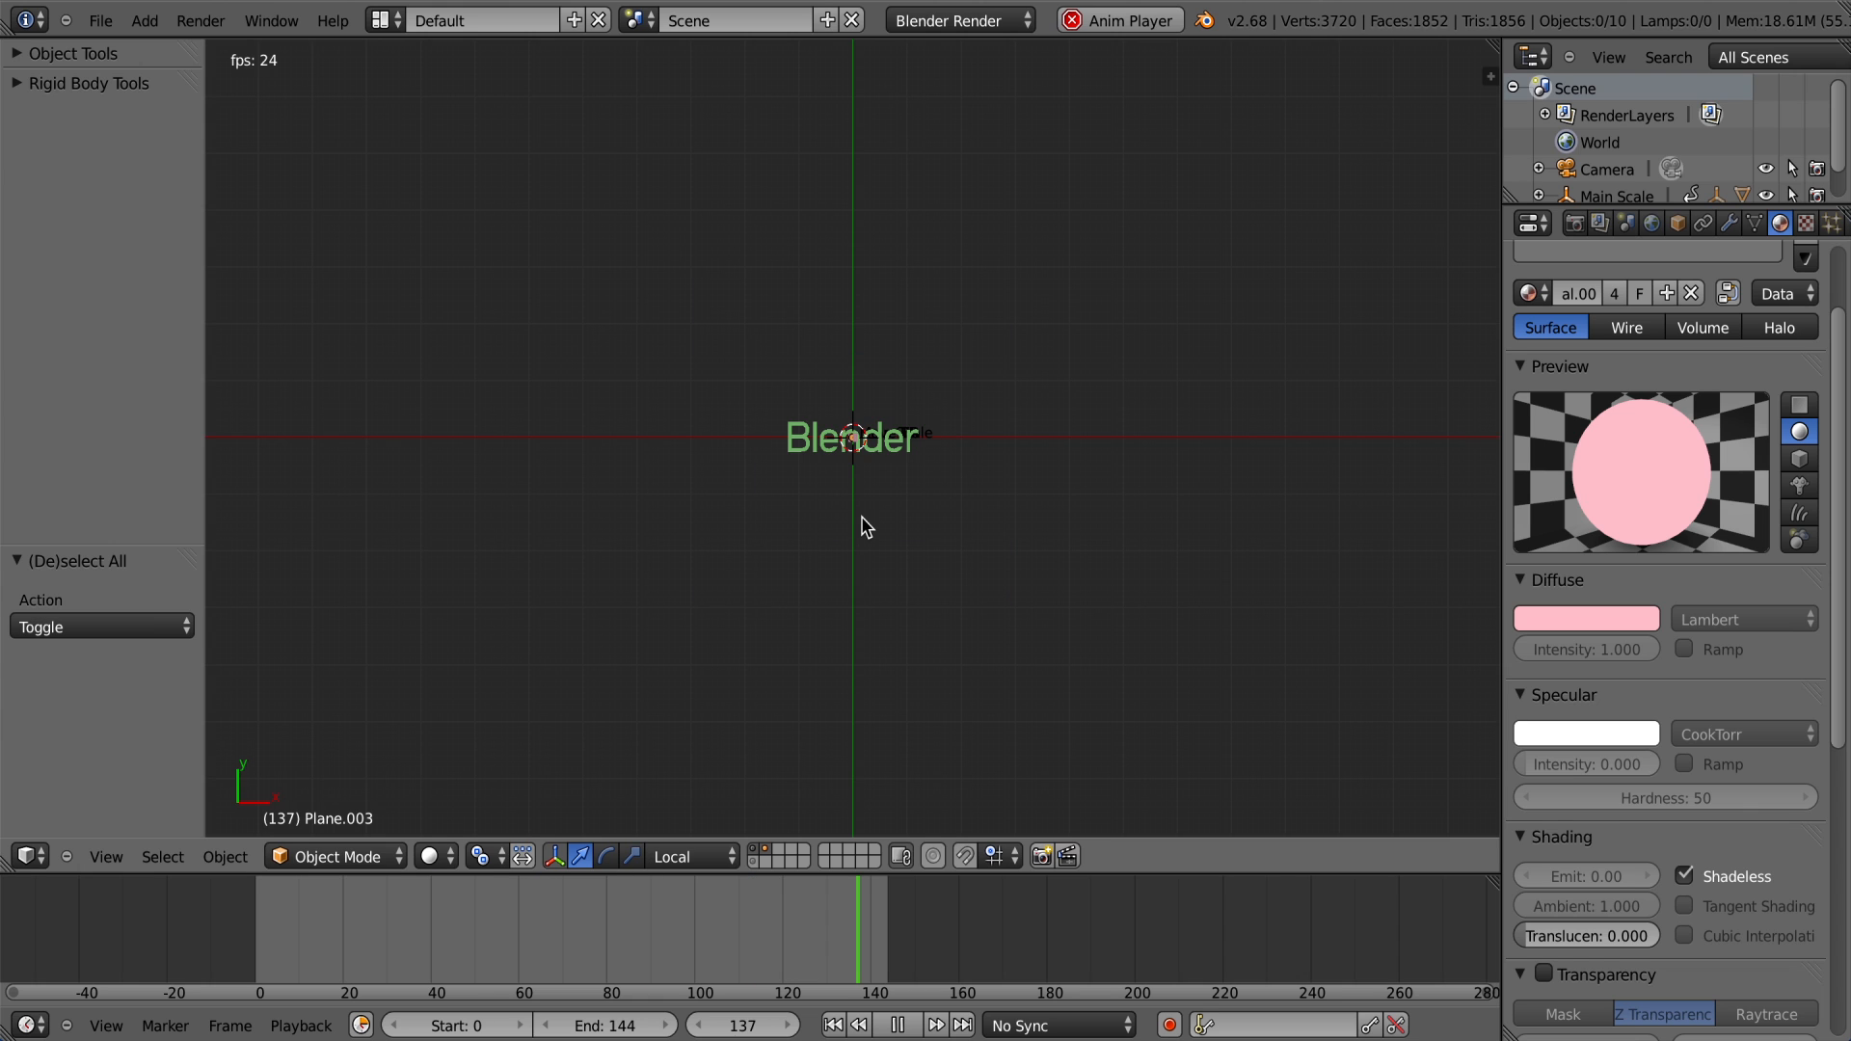
pyautogui.press('`')
pyautogui.press('Escape')
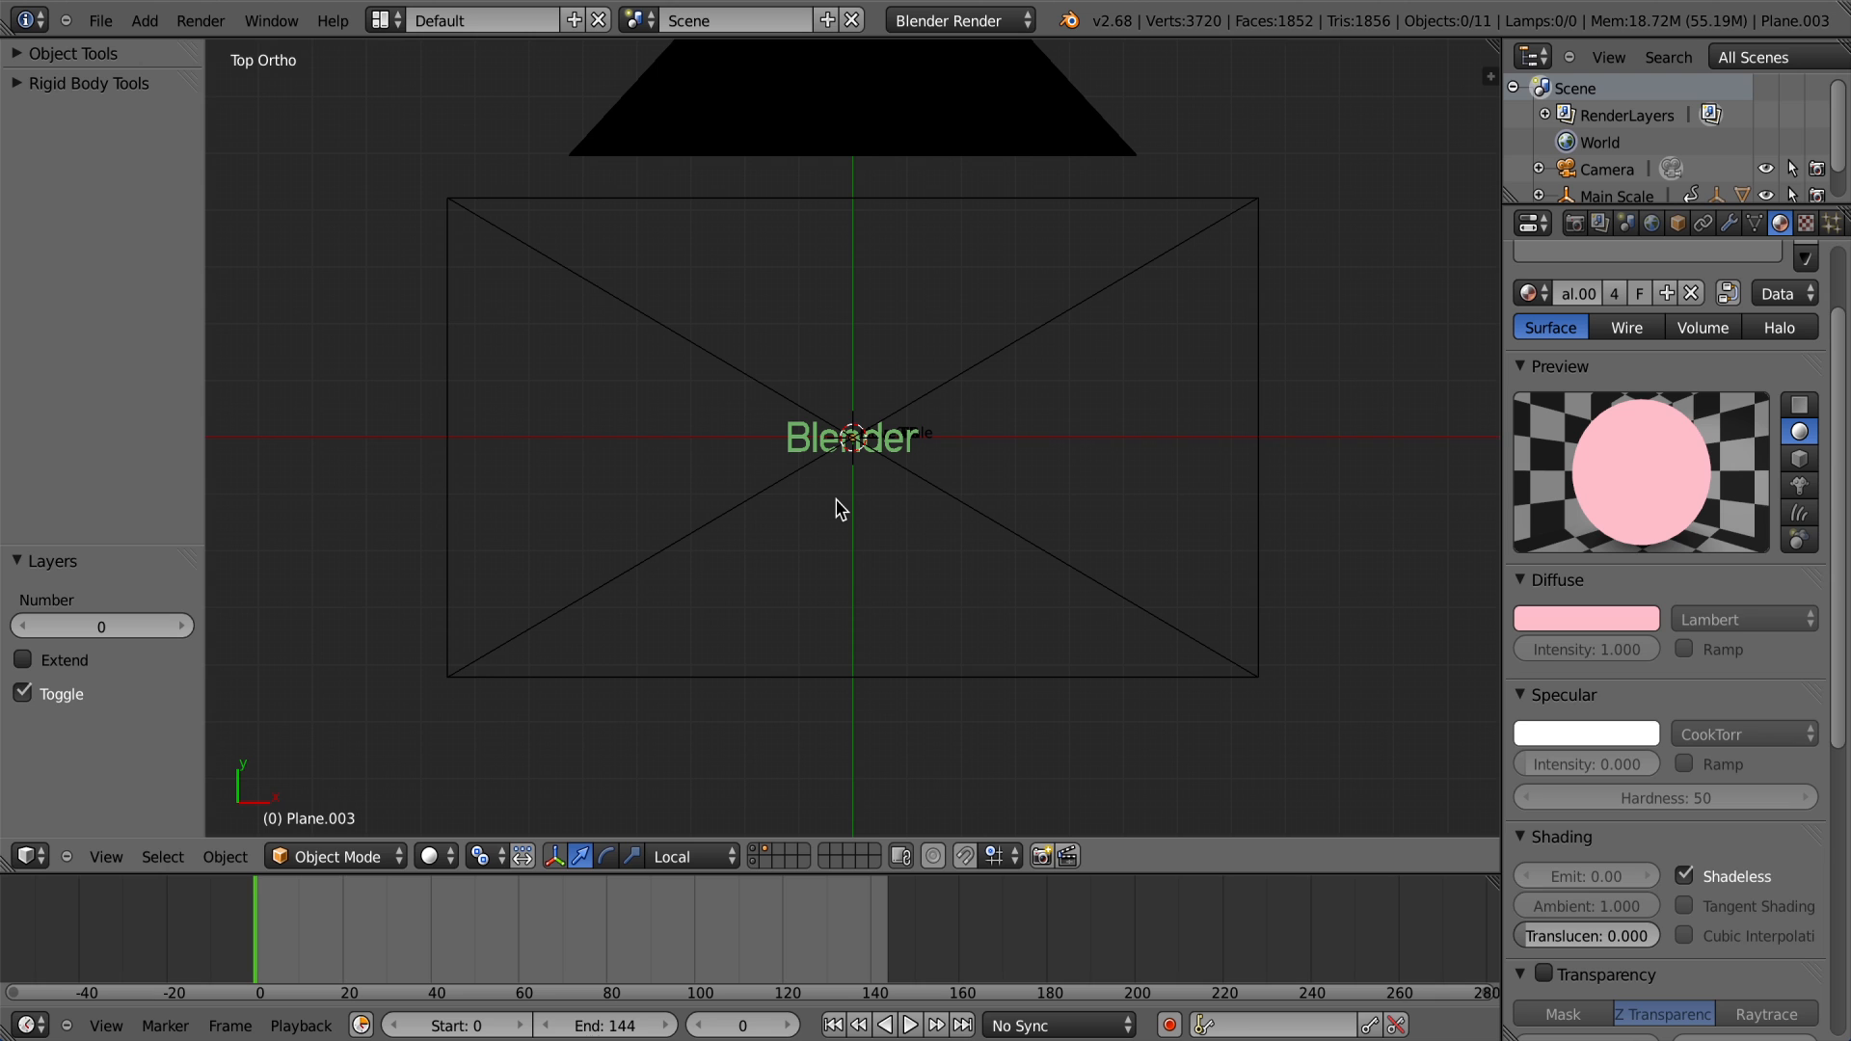
# Step: Select the Blender text, restore the previous layer visibility, and scale the text up slightly
pyautogui.rightClick(828, 457)
pyautogui.press('1')
pyautogui.press('s')
pyautogui.click(797, 445)
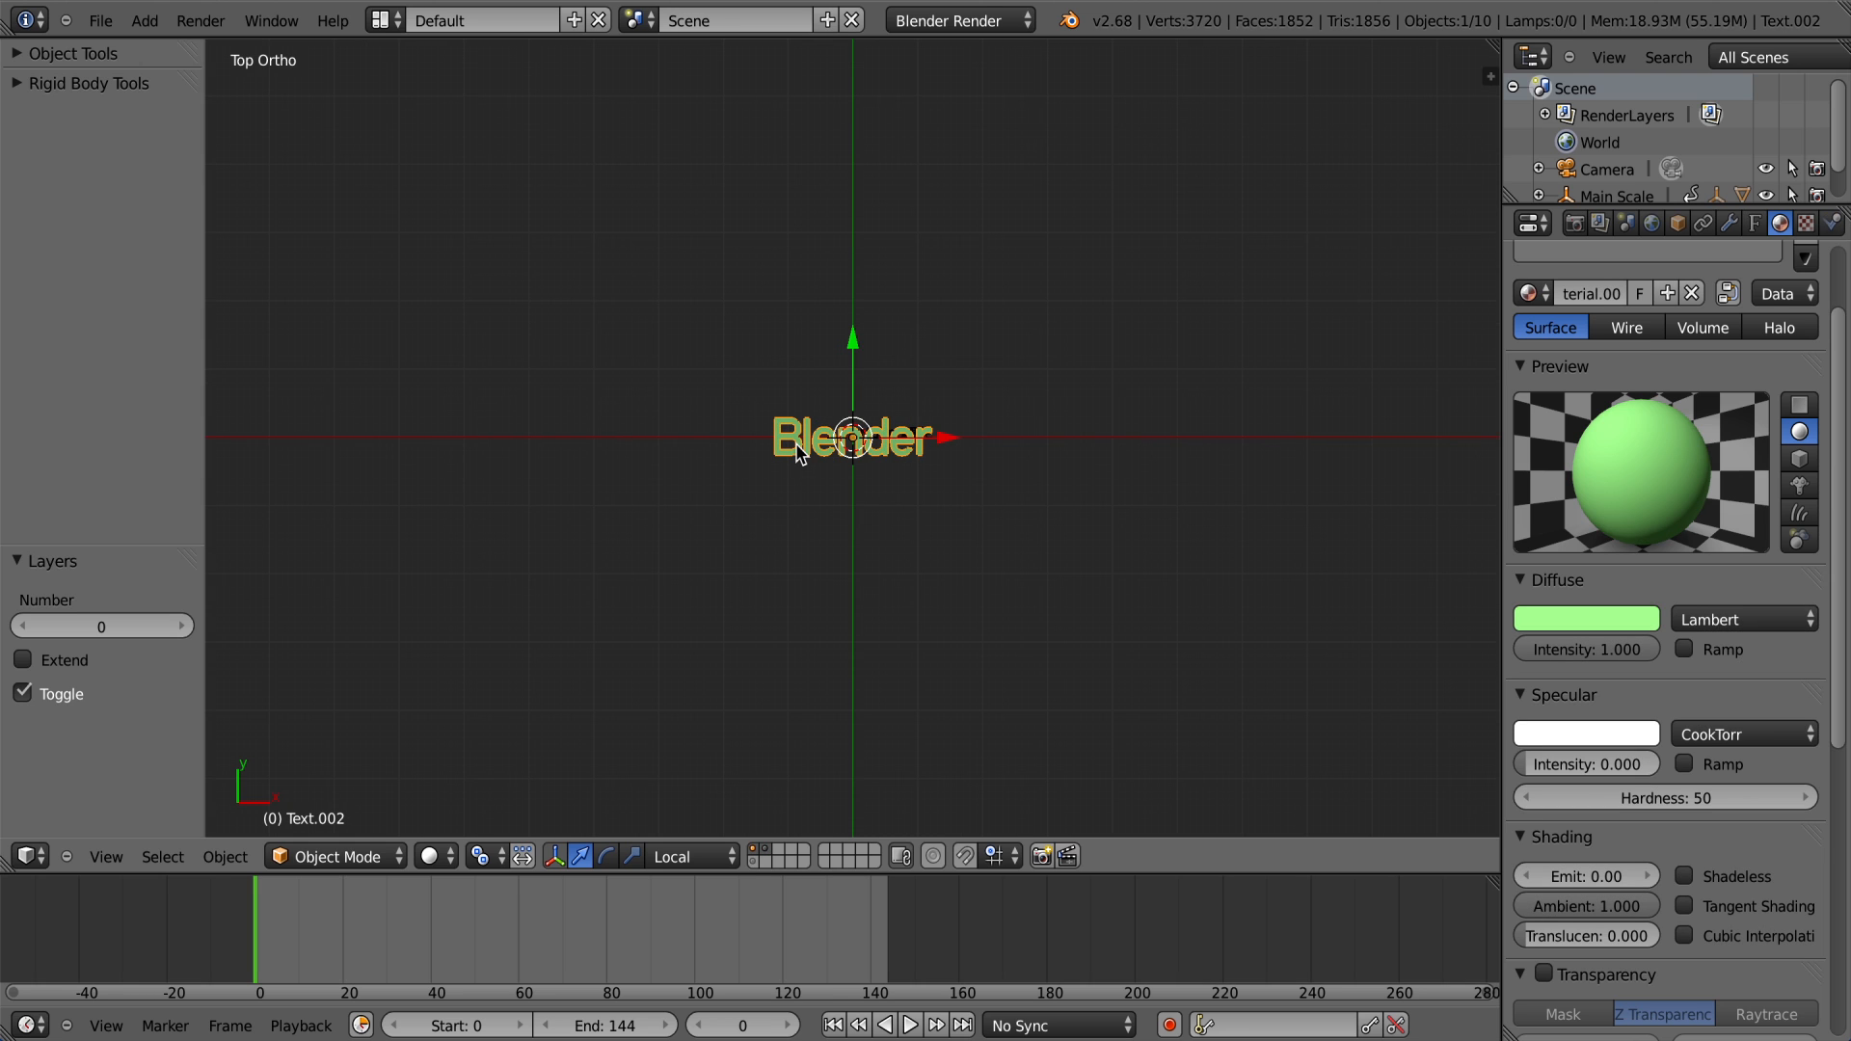
# Step: Add a Wave modifier to the Blender text
pyautogui.scroll(5, 796, 442)
pyautogui.click(1727, 224)
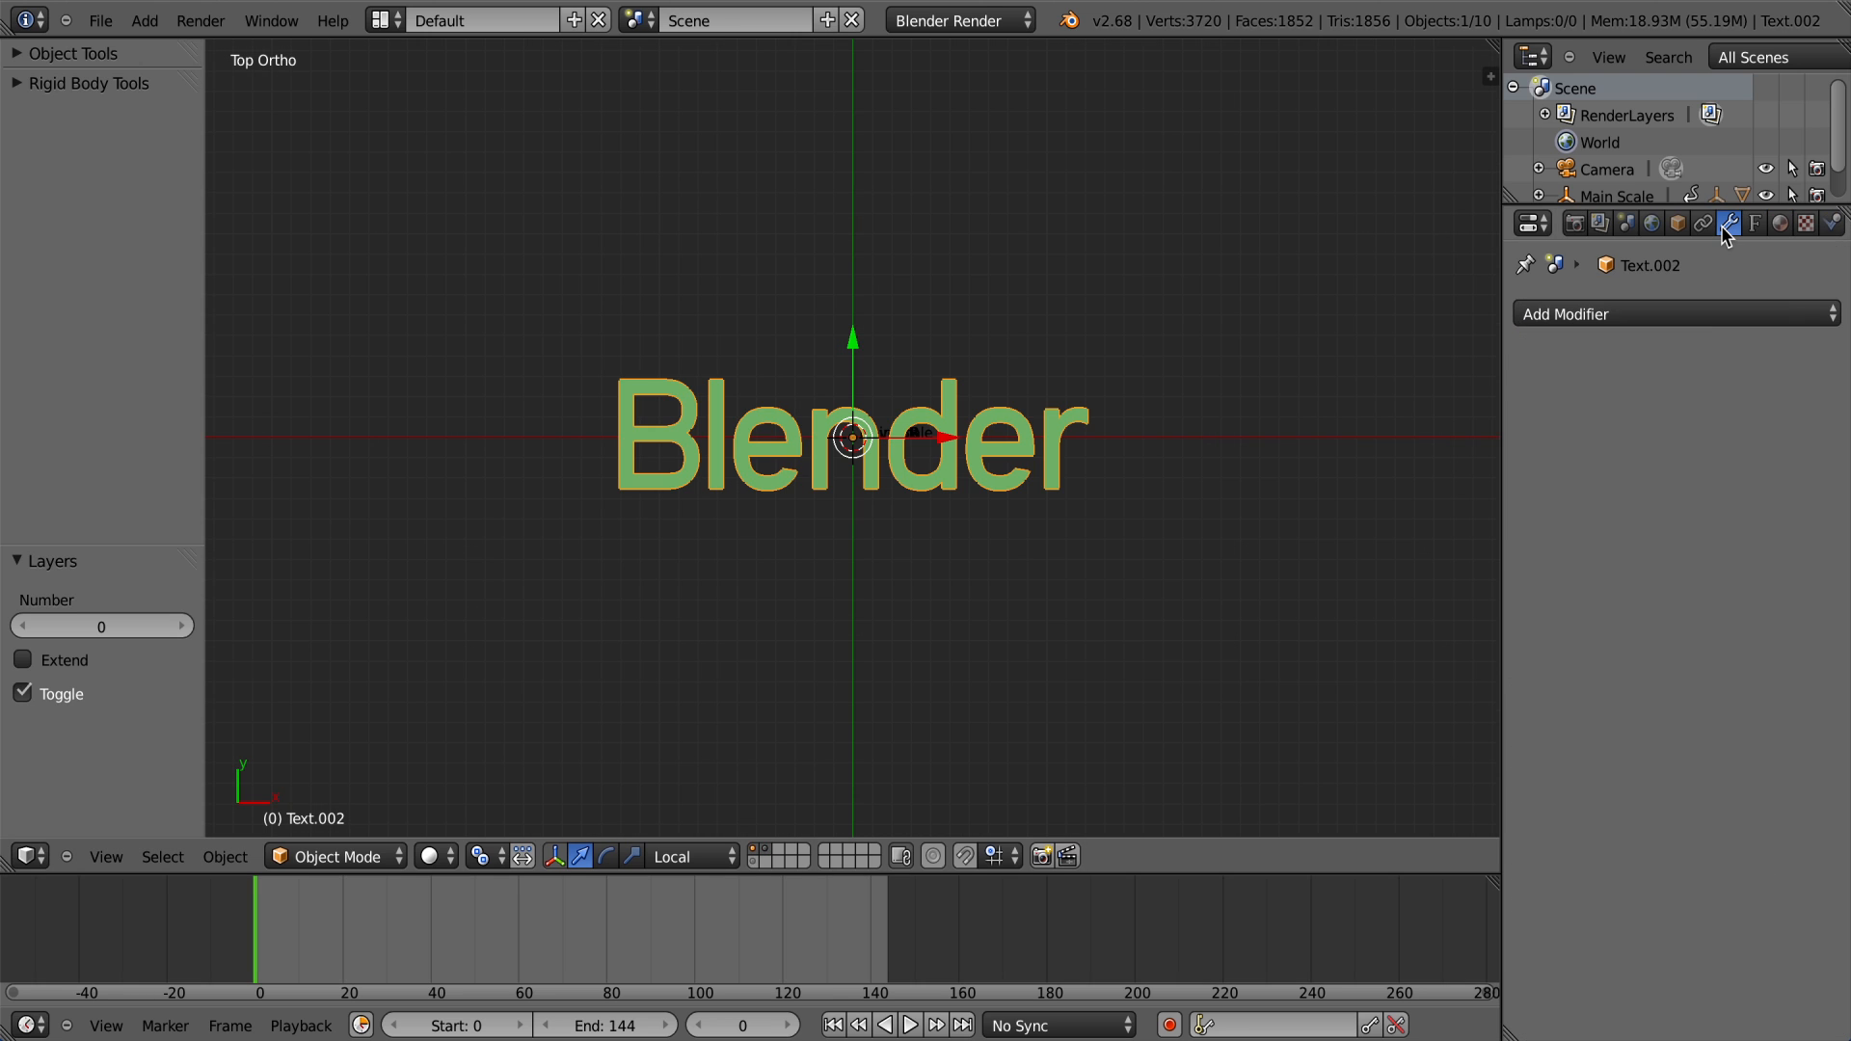
pyautogui.click(1601, 314)
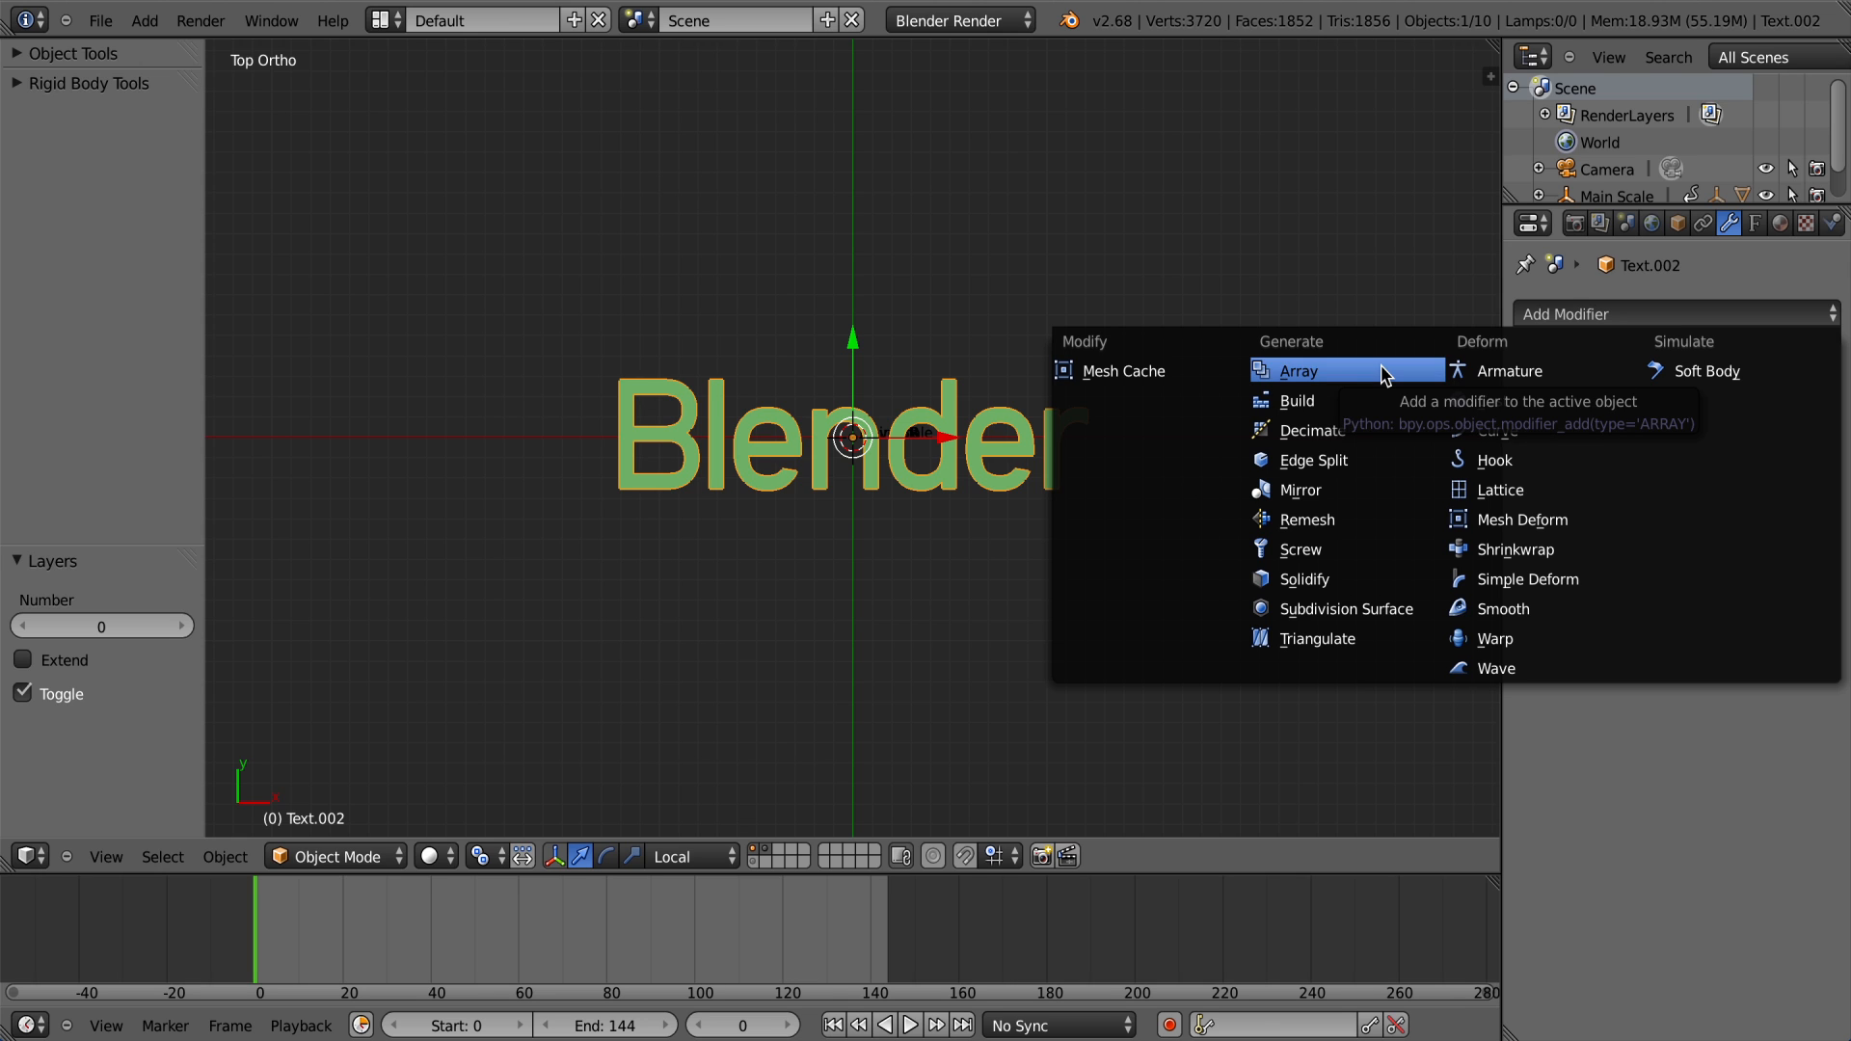
pyautogui.click(1490, 668)
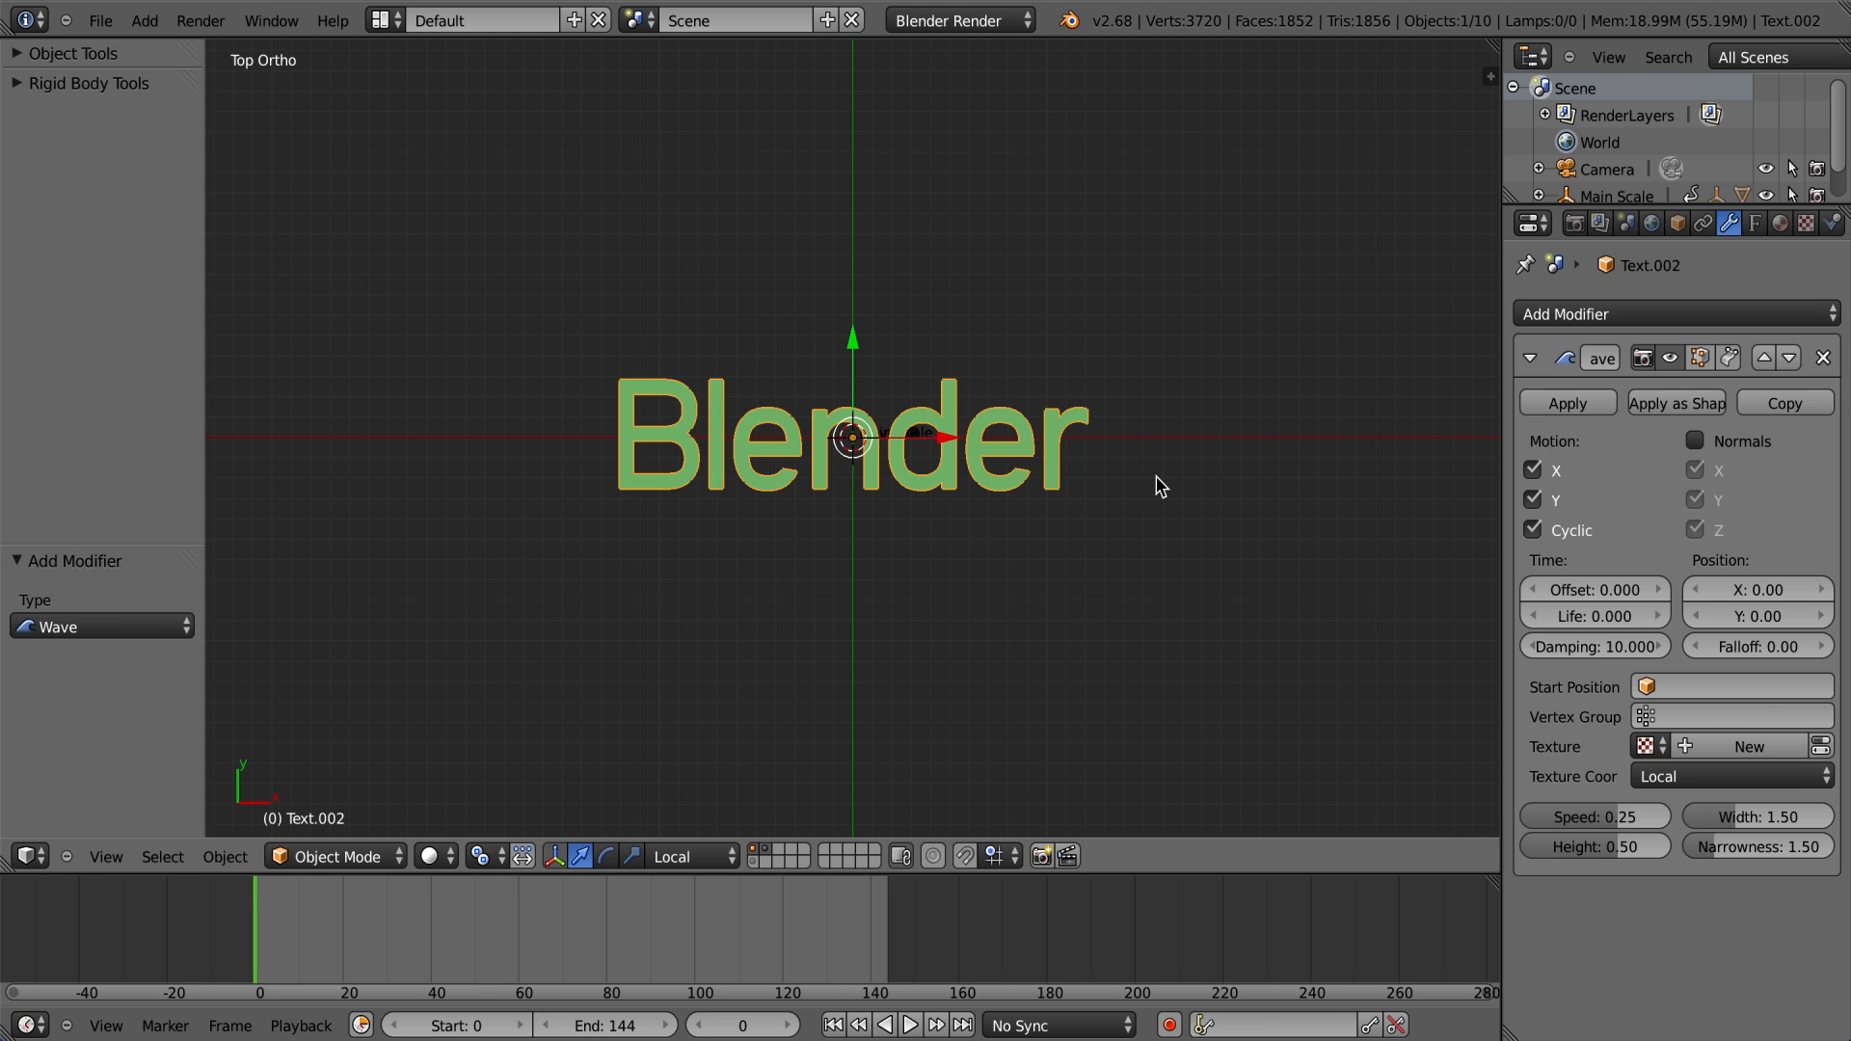
# Step: Play the waving text from a tilted view with all layers toggled, and remove the Wave modifier
pyautogui.hotkey('alt', 'a')
pyautogui.press('`')
pyautogui.moveTo(1158, 487); pyautogui.dragTo(1022, 392, button='middle')
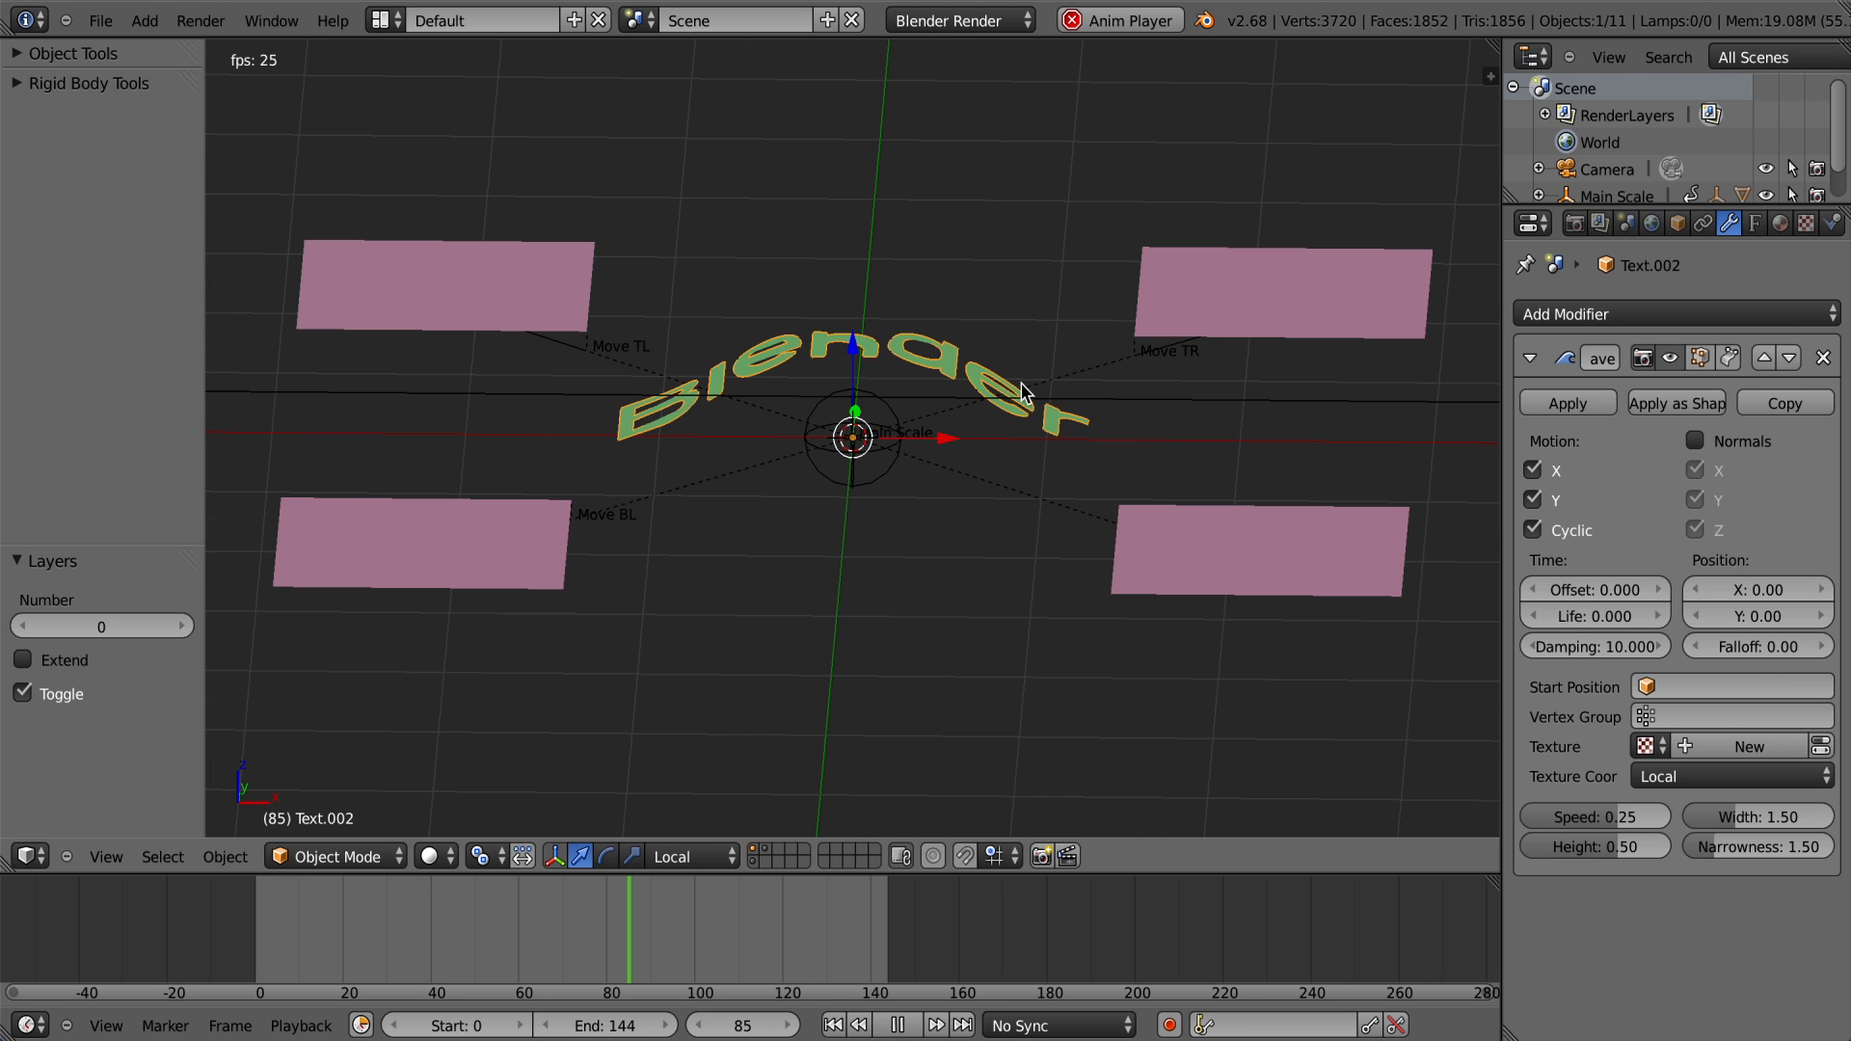
pyautogui.press('x')
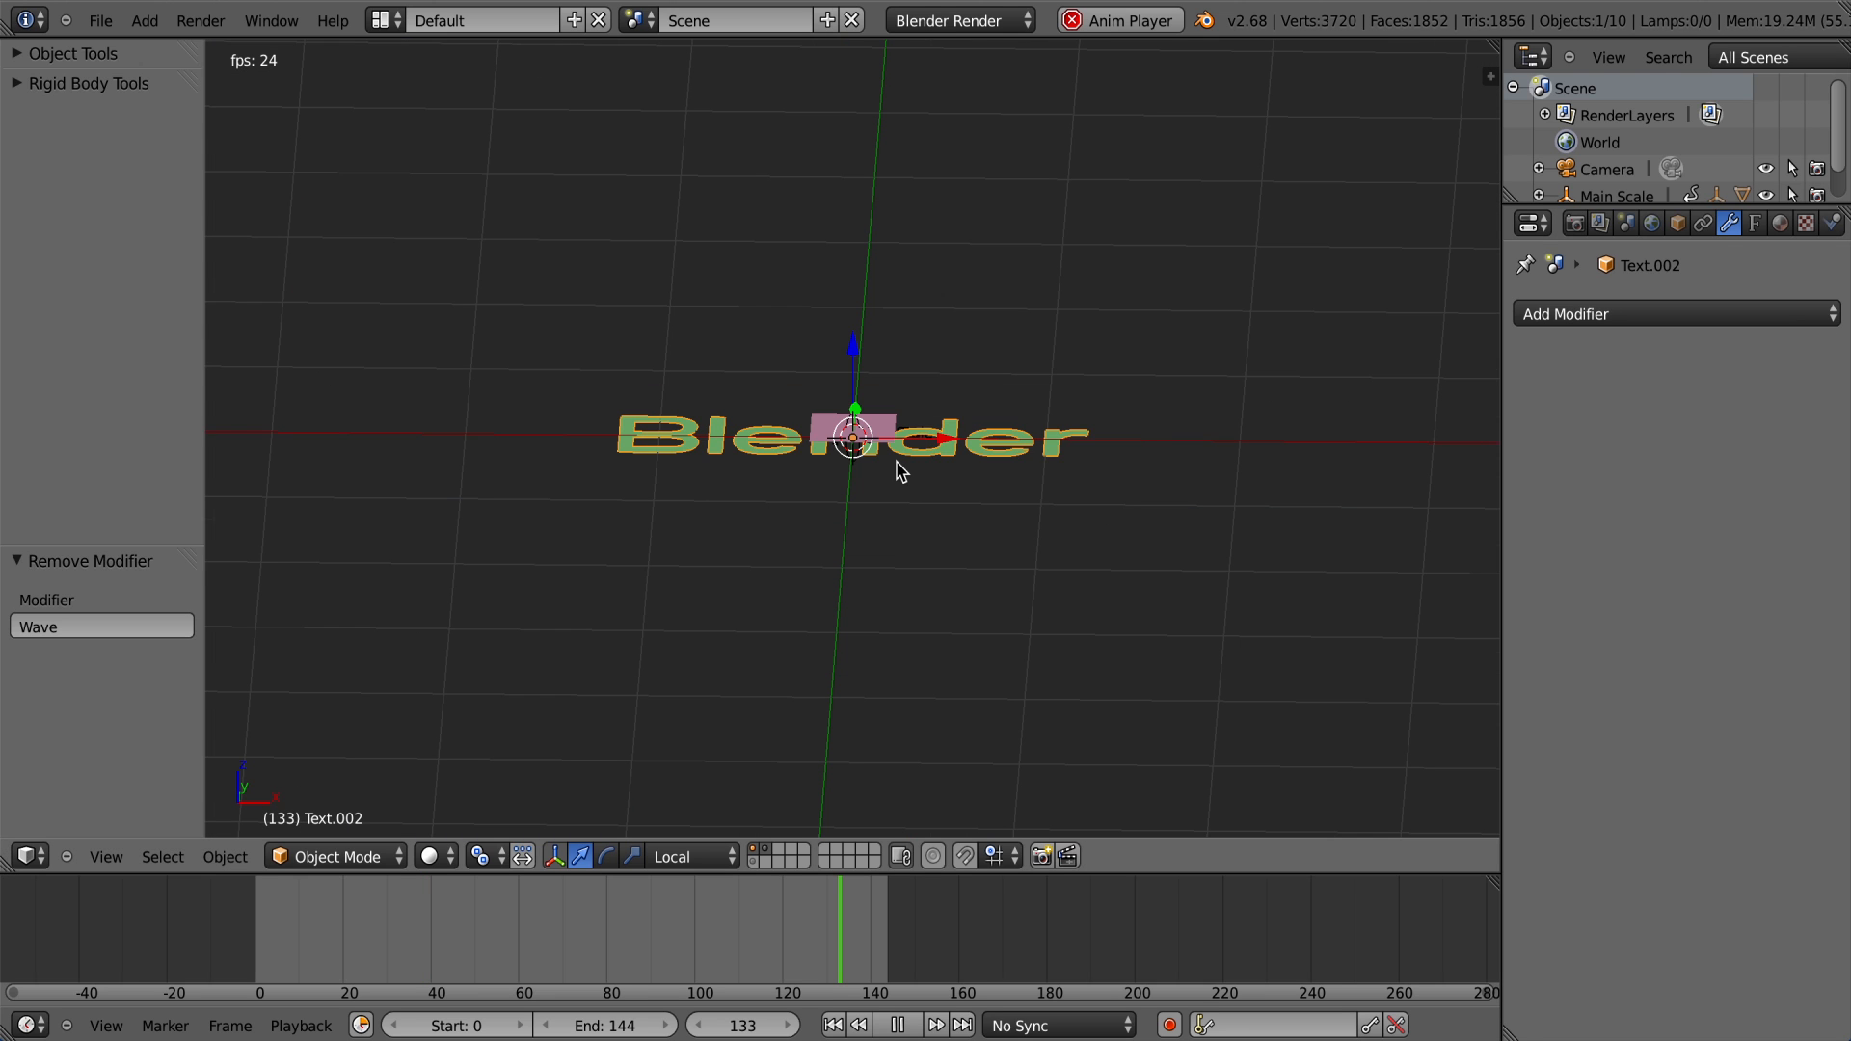
# Step: Check the playing animation in wireframe and solid shading, and toggle all layers visible
pyautogui.press('z')
pyautogui.press('z')
pyautogui.press('`')
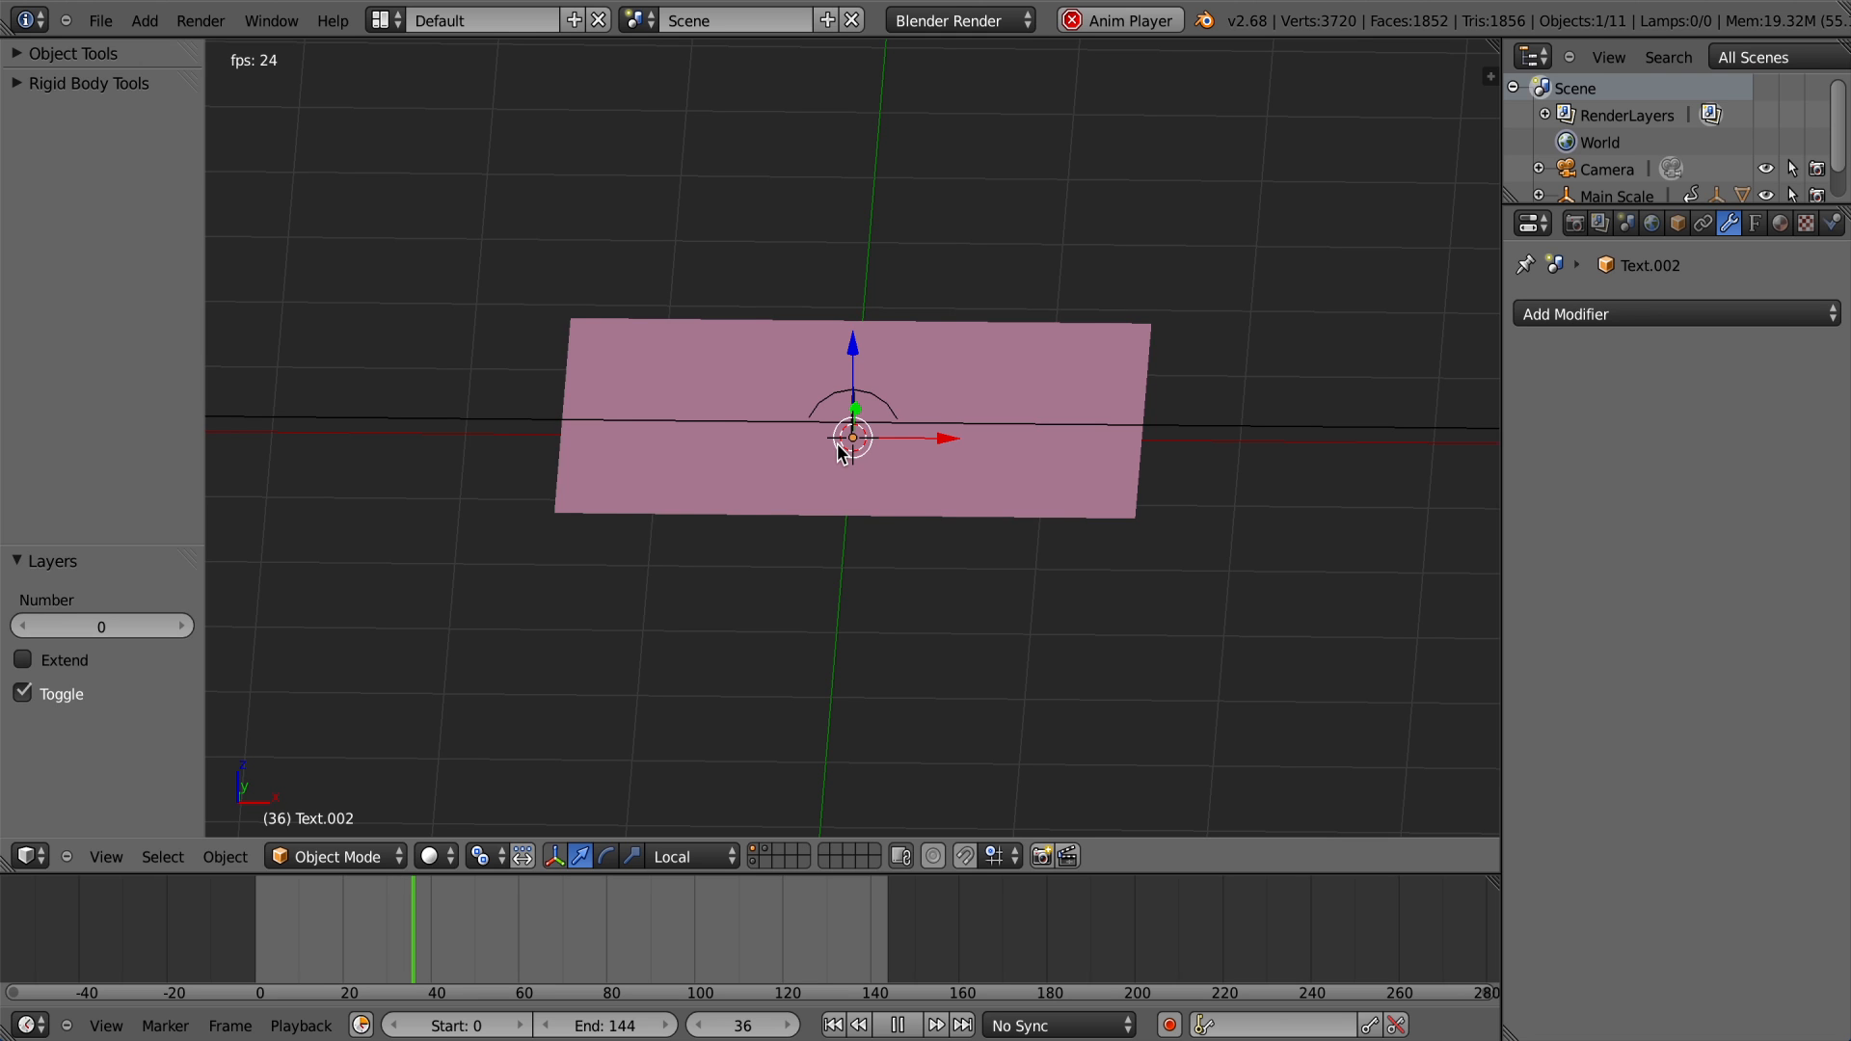
# Step: Stop the animation playback and turn off the world's Ambient Occlusion
pyautogui.press('Escape')
pyautogui.moveTo(581, 582); pyautogui.dragTo(607, 491, button='middle')
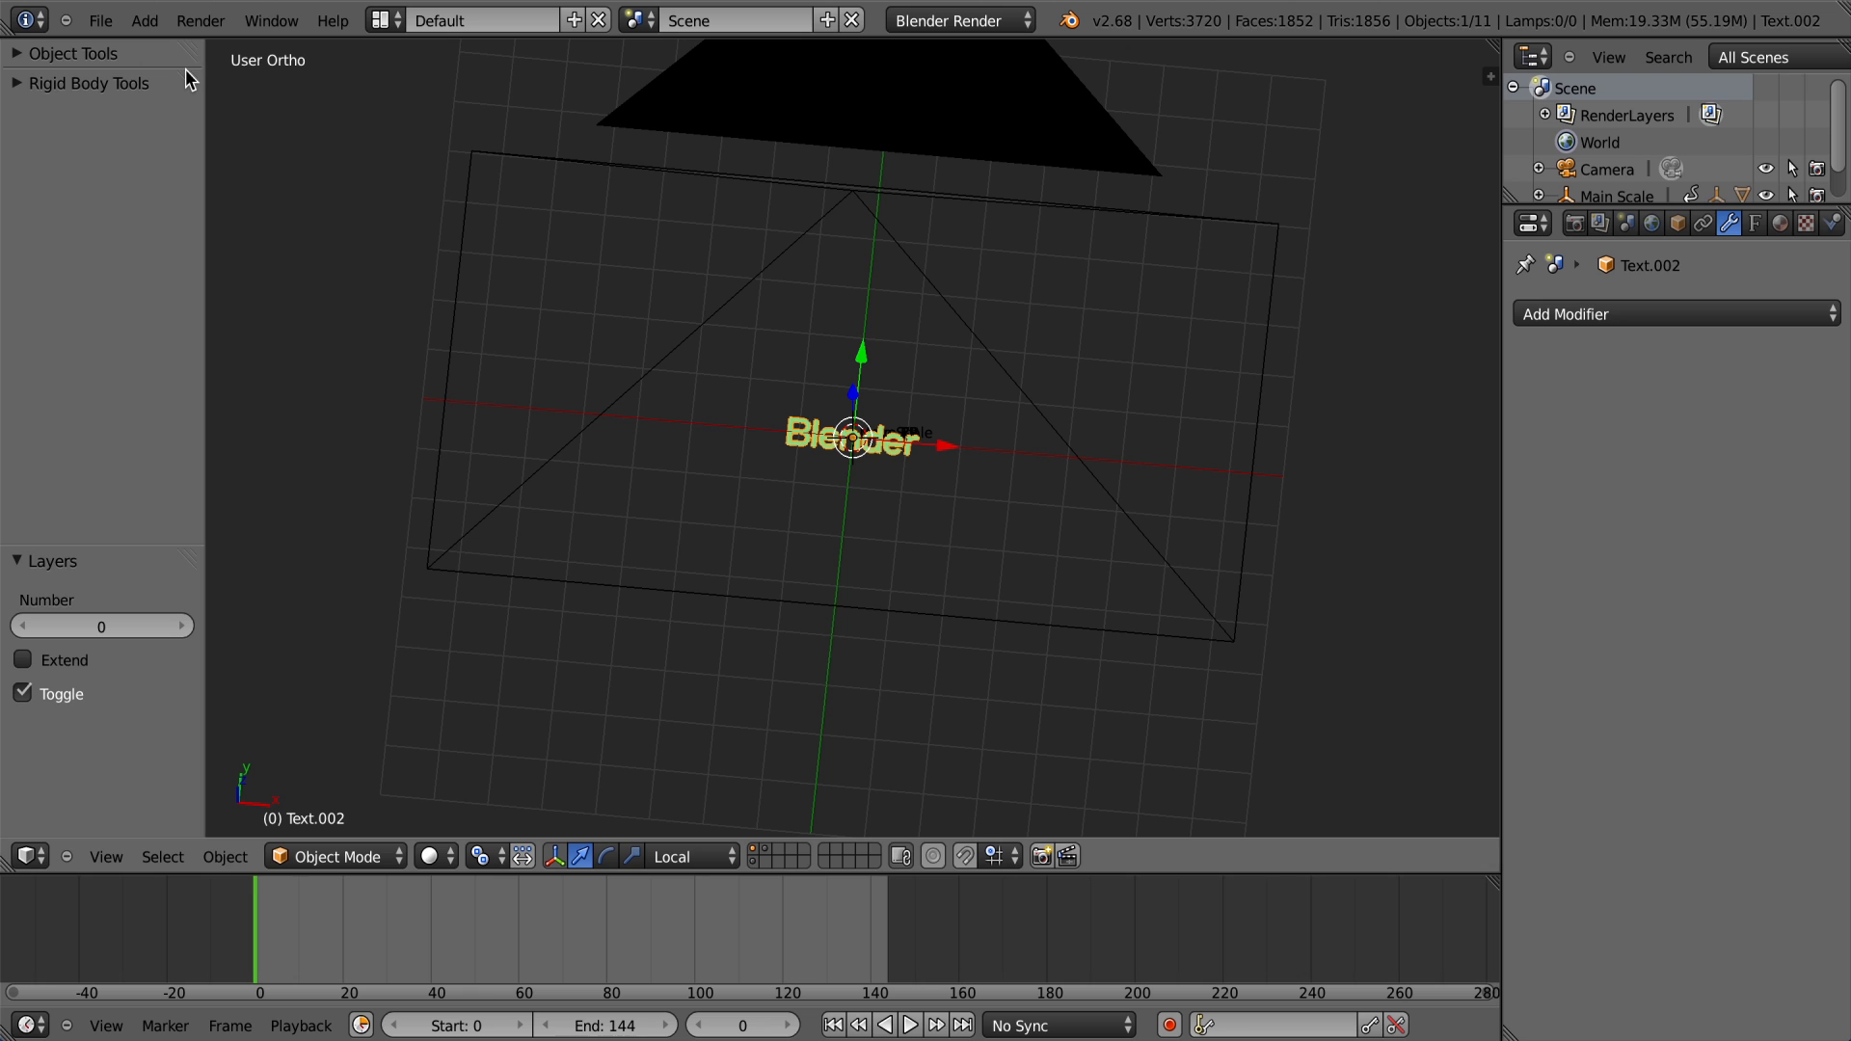
pyautogui.click(1653, 226)
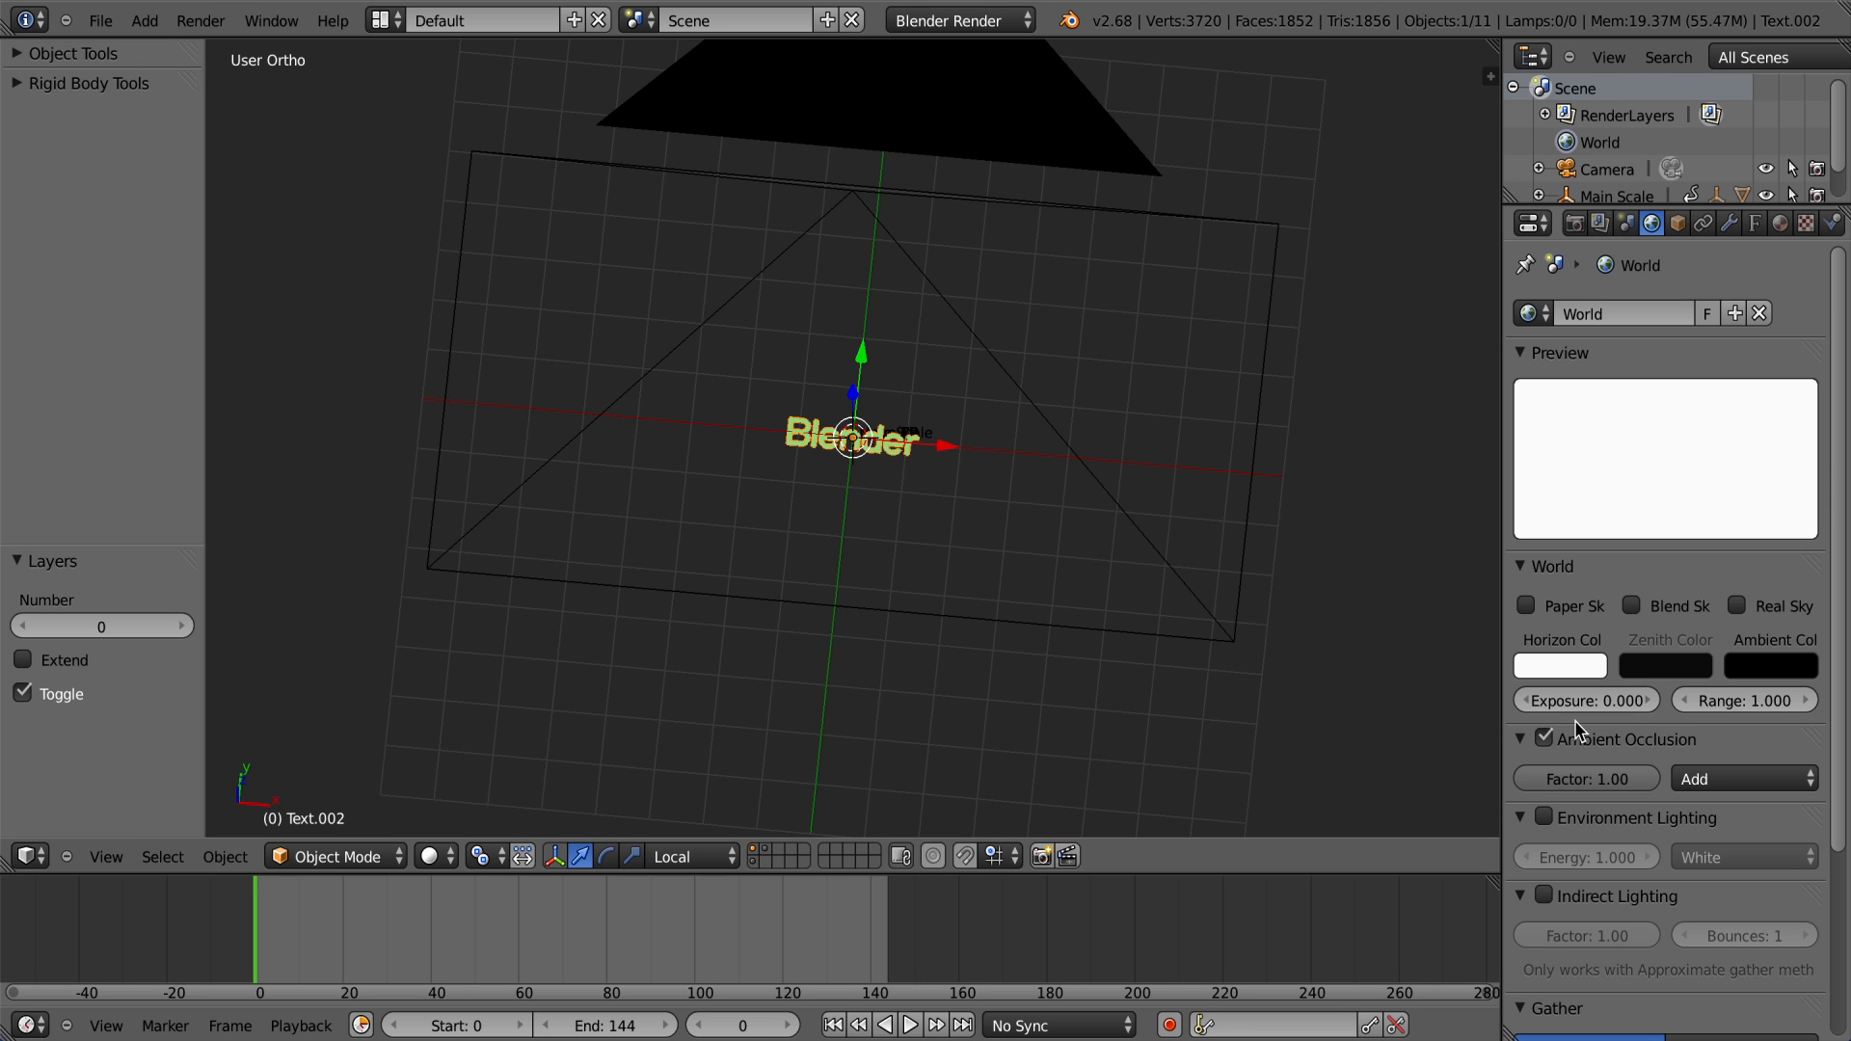
pyautogui.click(1577, 736)
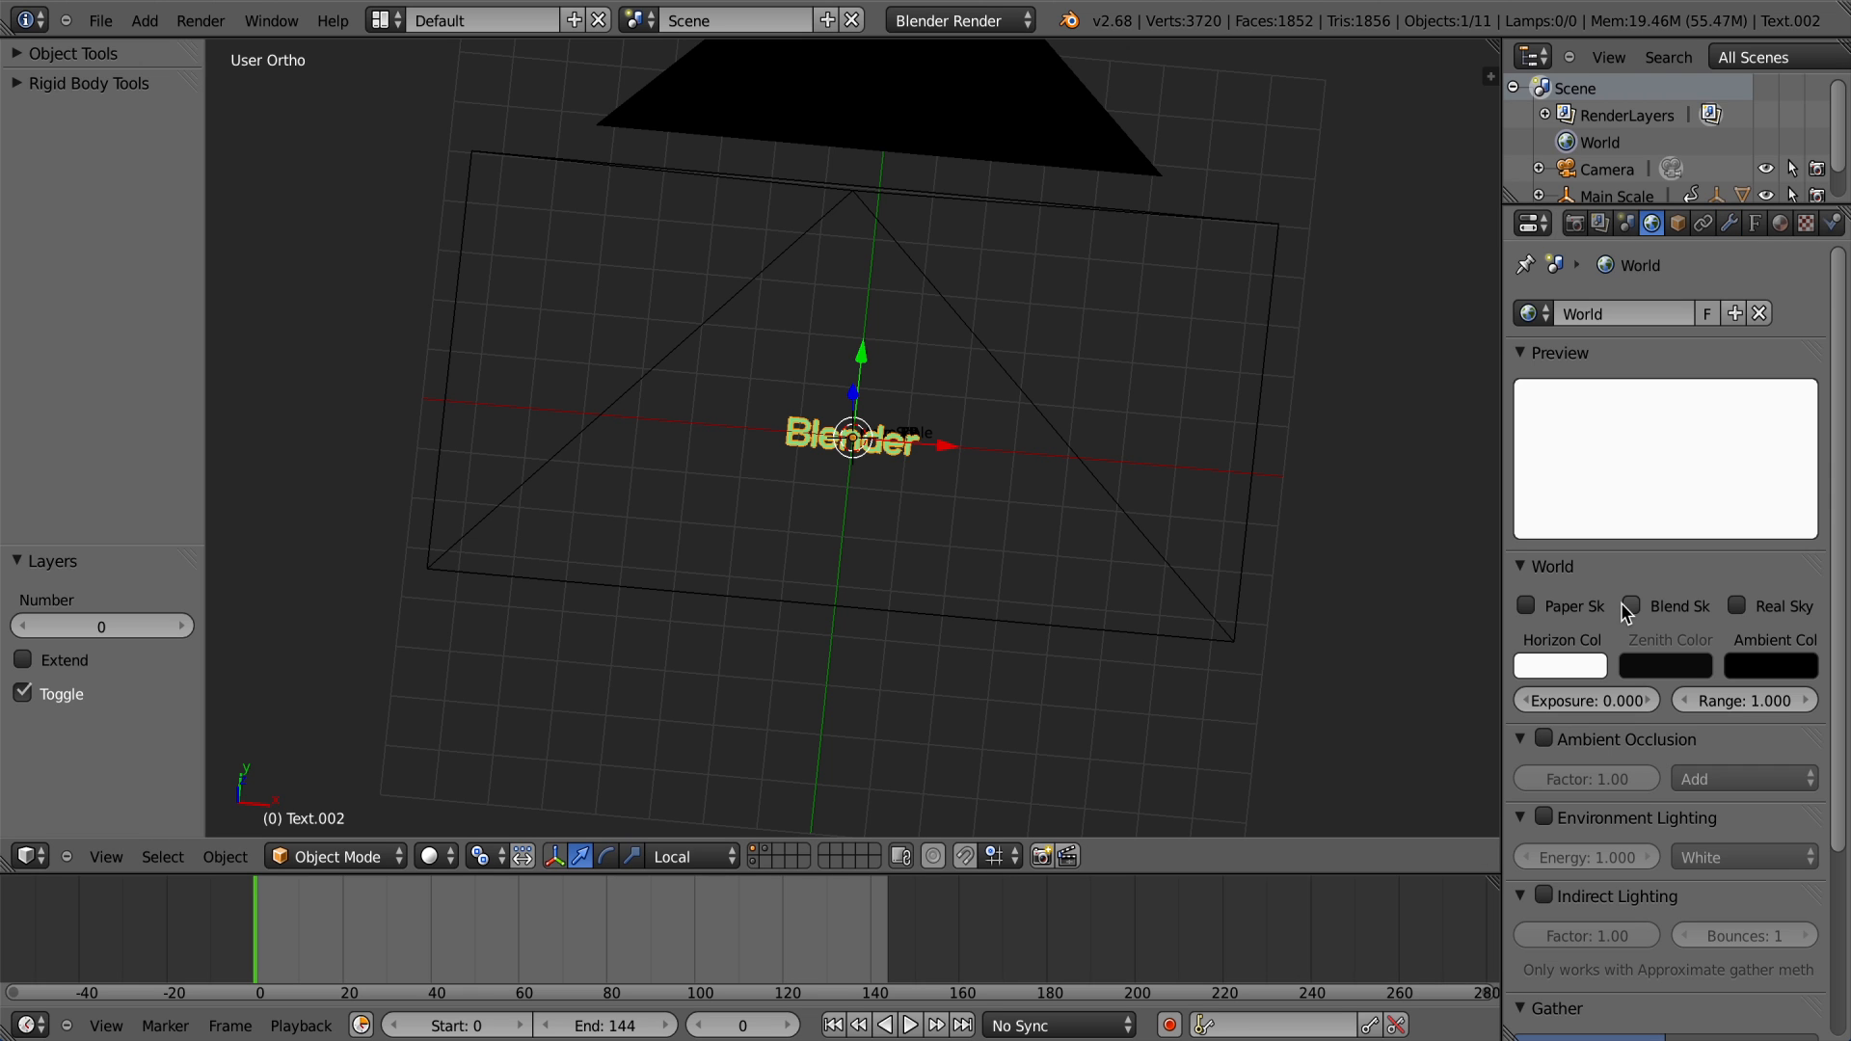
# Step: Make the Blender text's green material shadeless and render the current frame
pyautogui.click(1780, 224)
pyautogui.click(1686, 876)
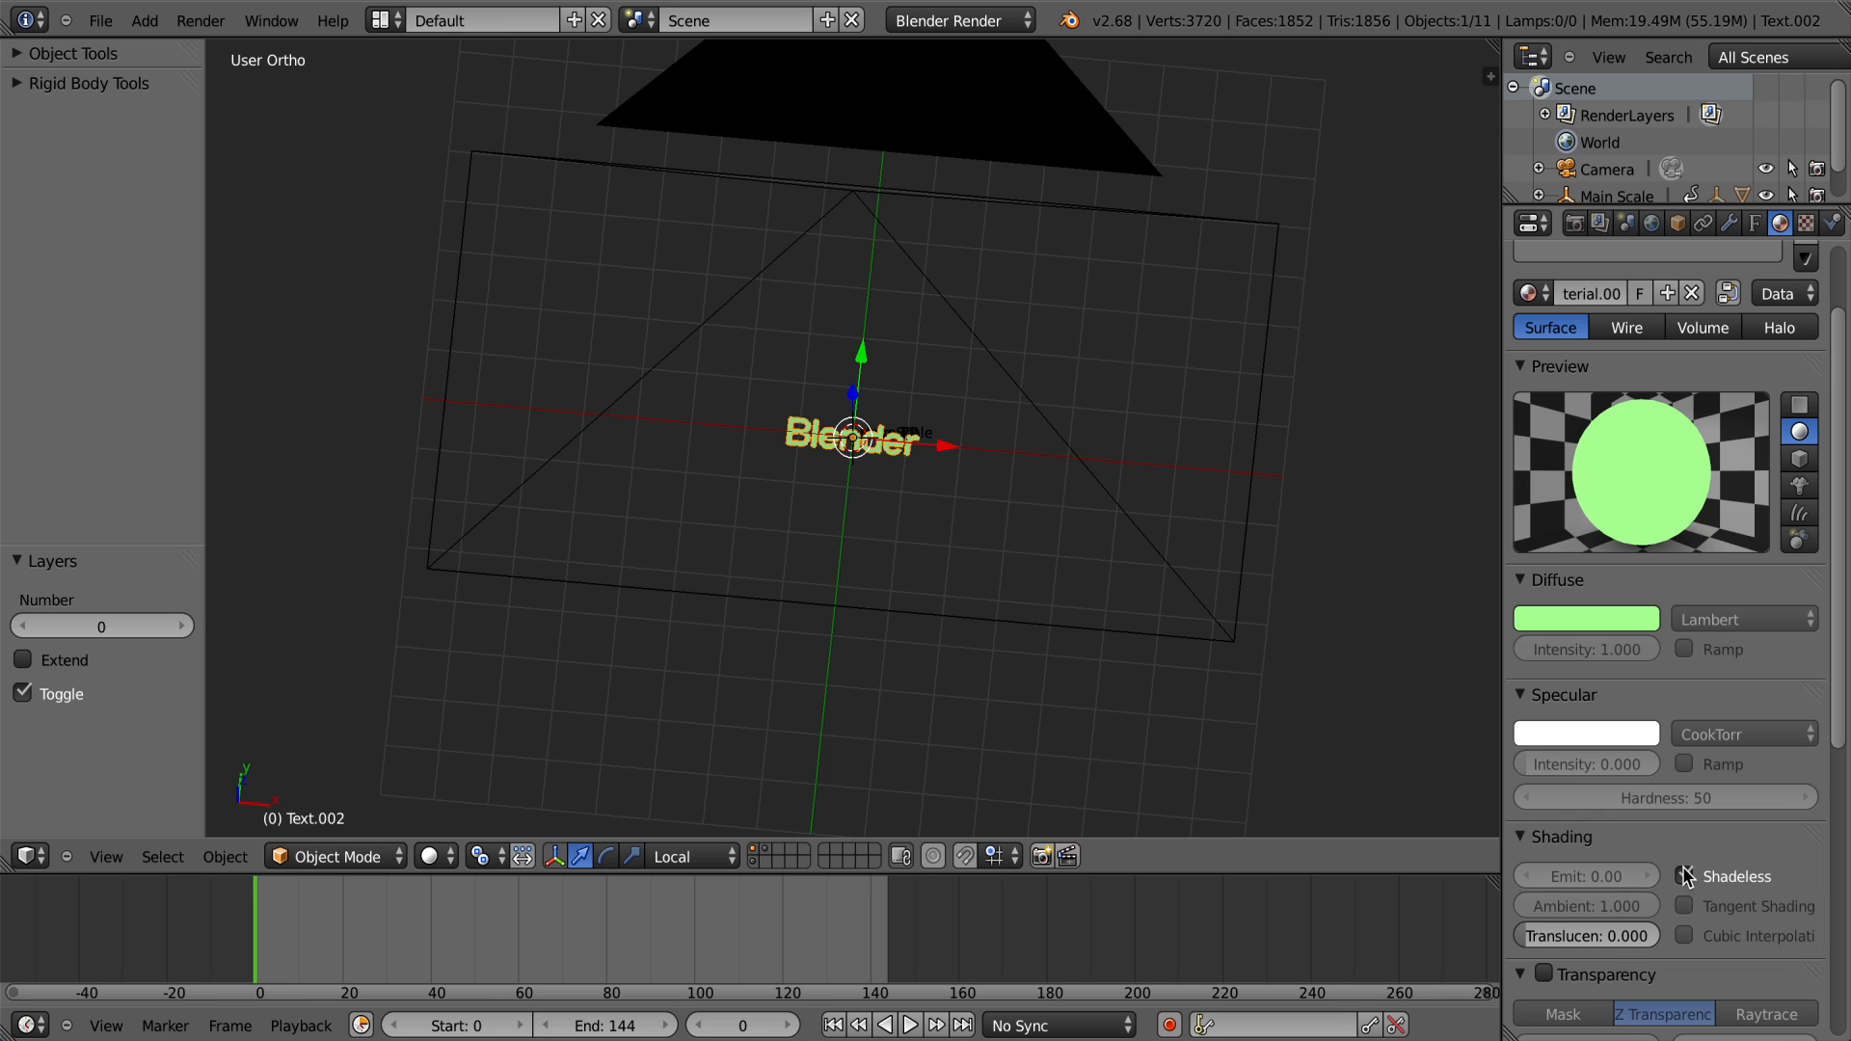
pyautogui.click(185, 22)
pyautogui.click(224, 45)
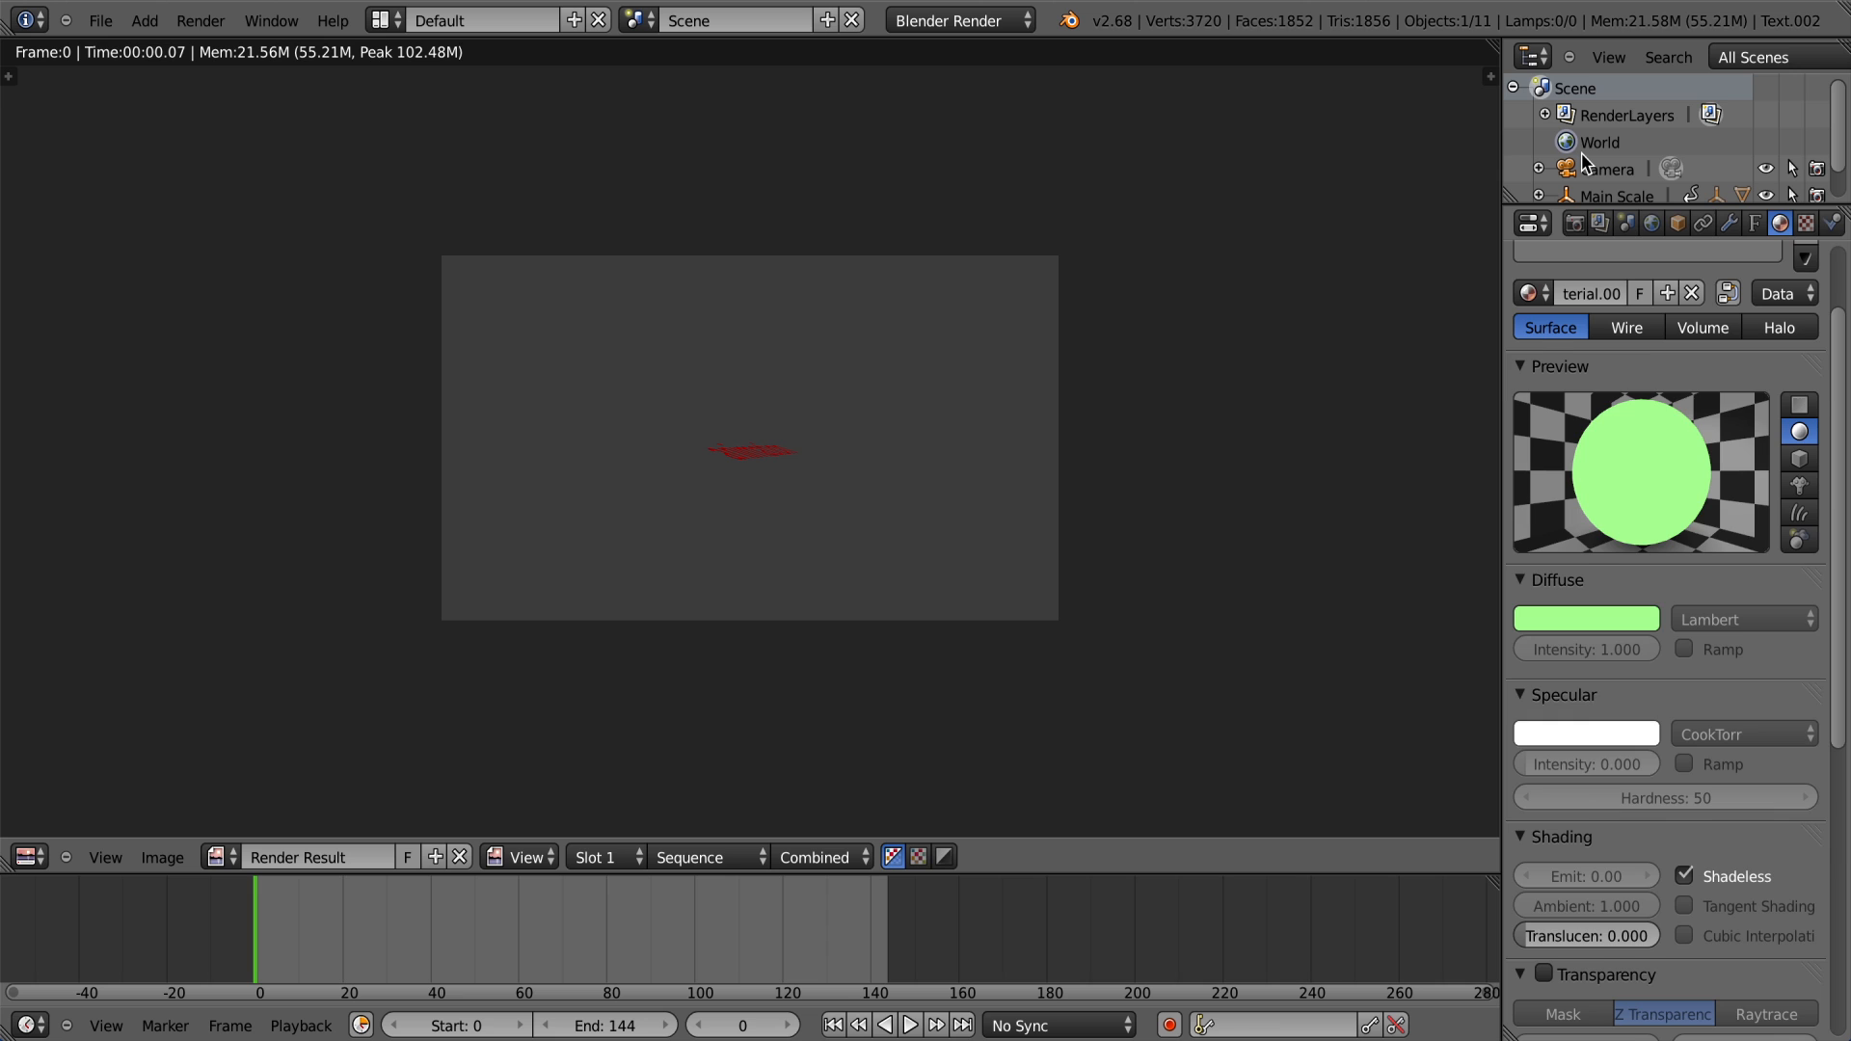
# Step: Turn off Sequencer in the render's post processing, keeping Compositing enabled, and render the frame
pyautogui.click(1710, 94)
pyautogui.scroll(-5, 1542, 796)
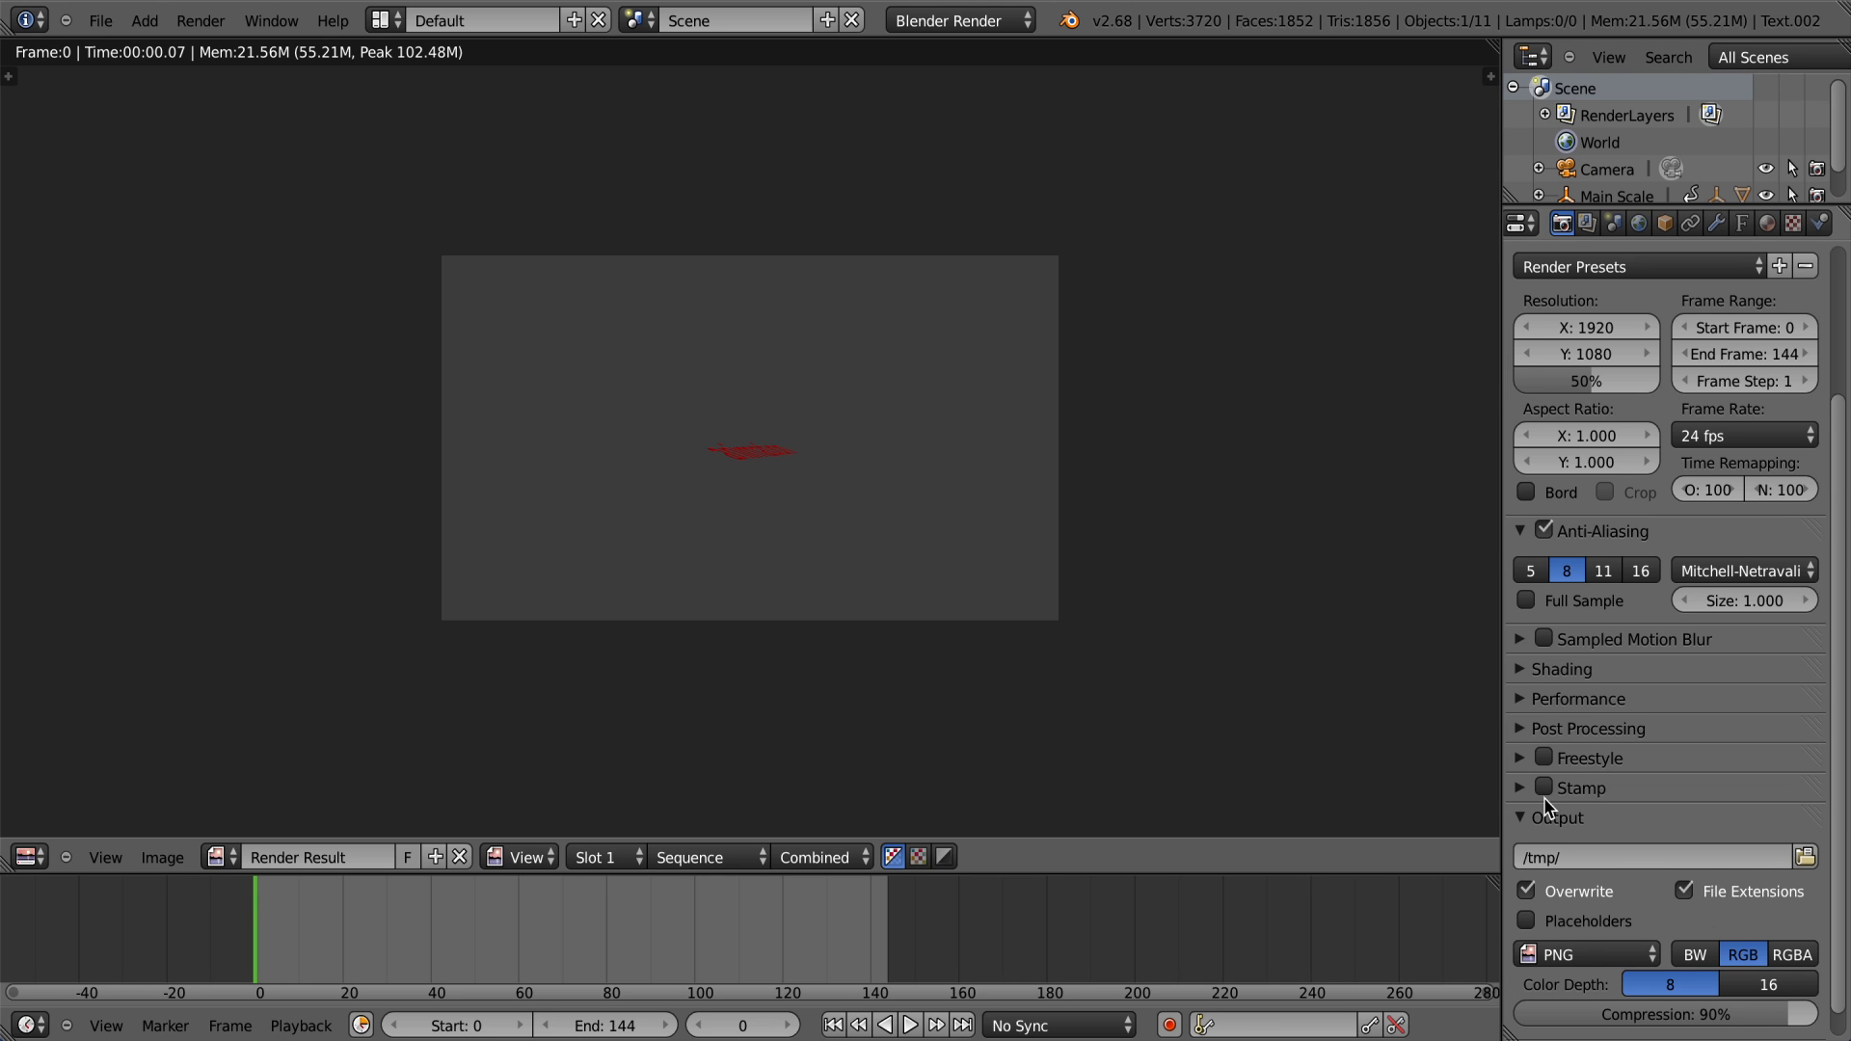
pyautogui.scroll(-1, 1542, 796)
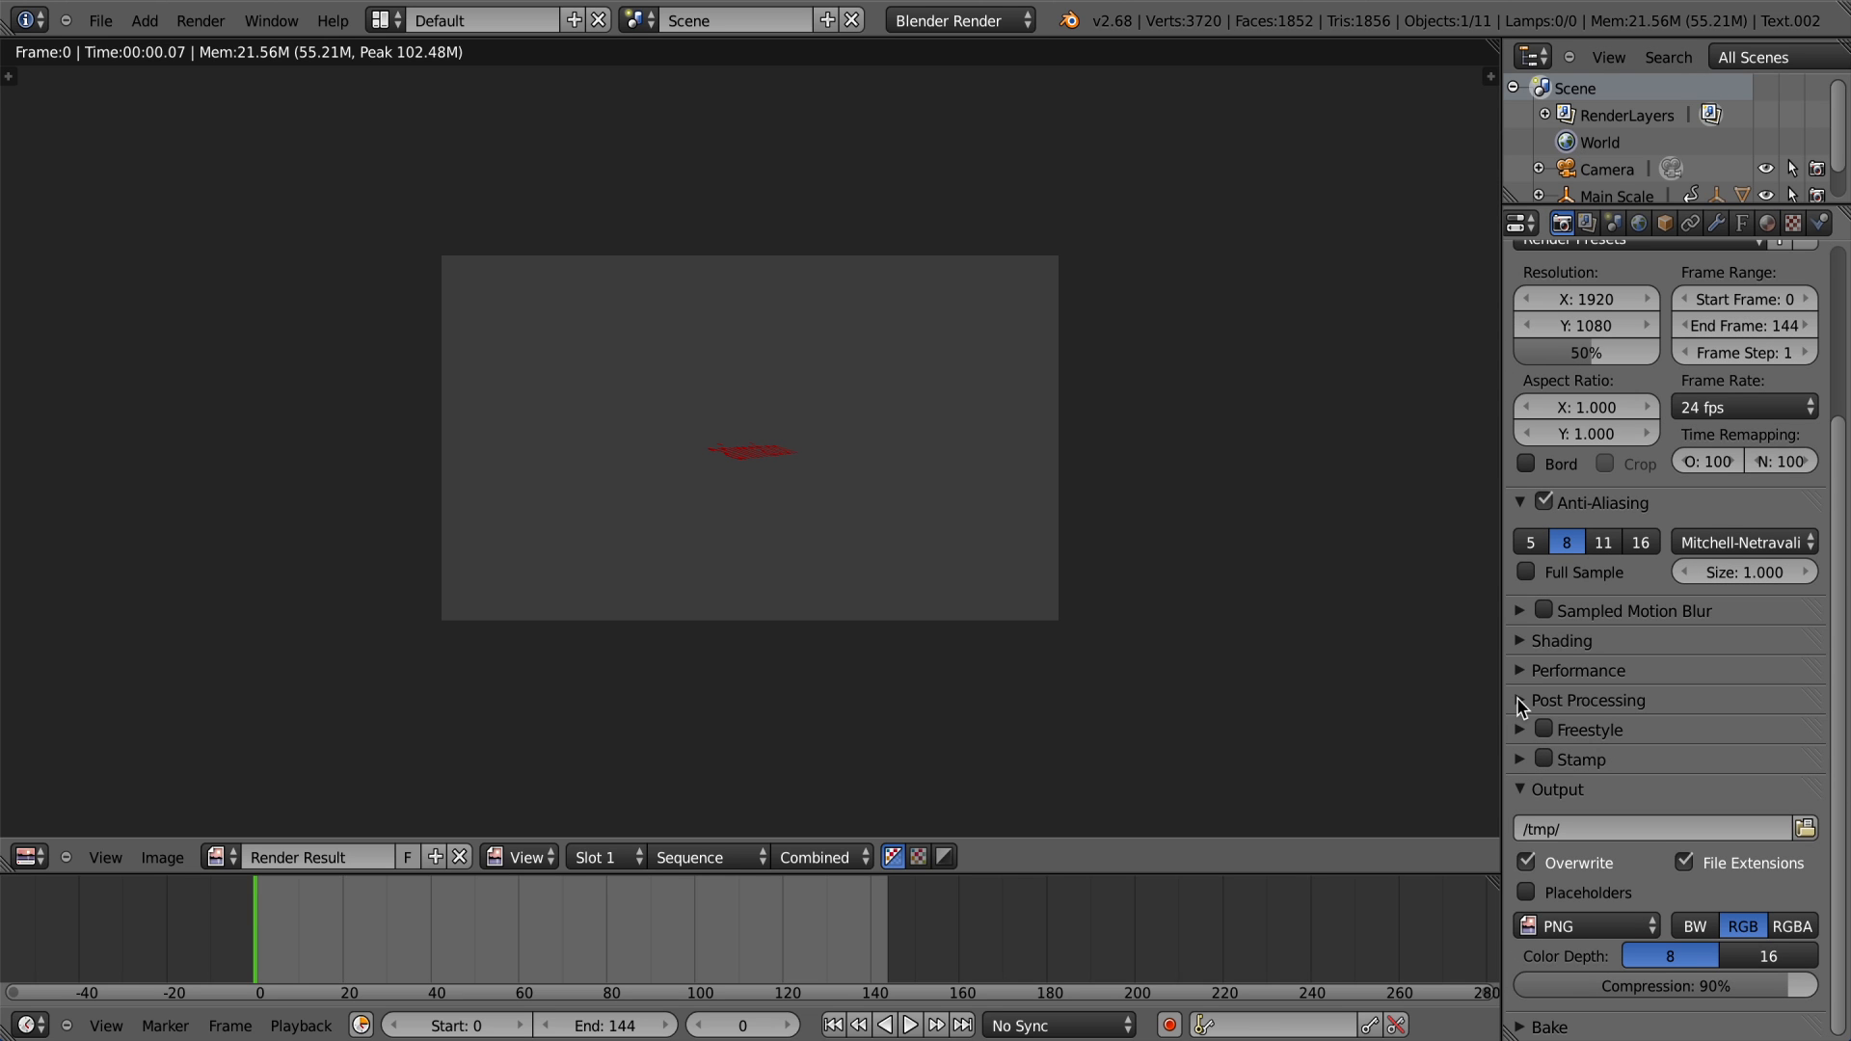
pyautogui.click(1520, 701)
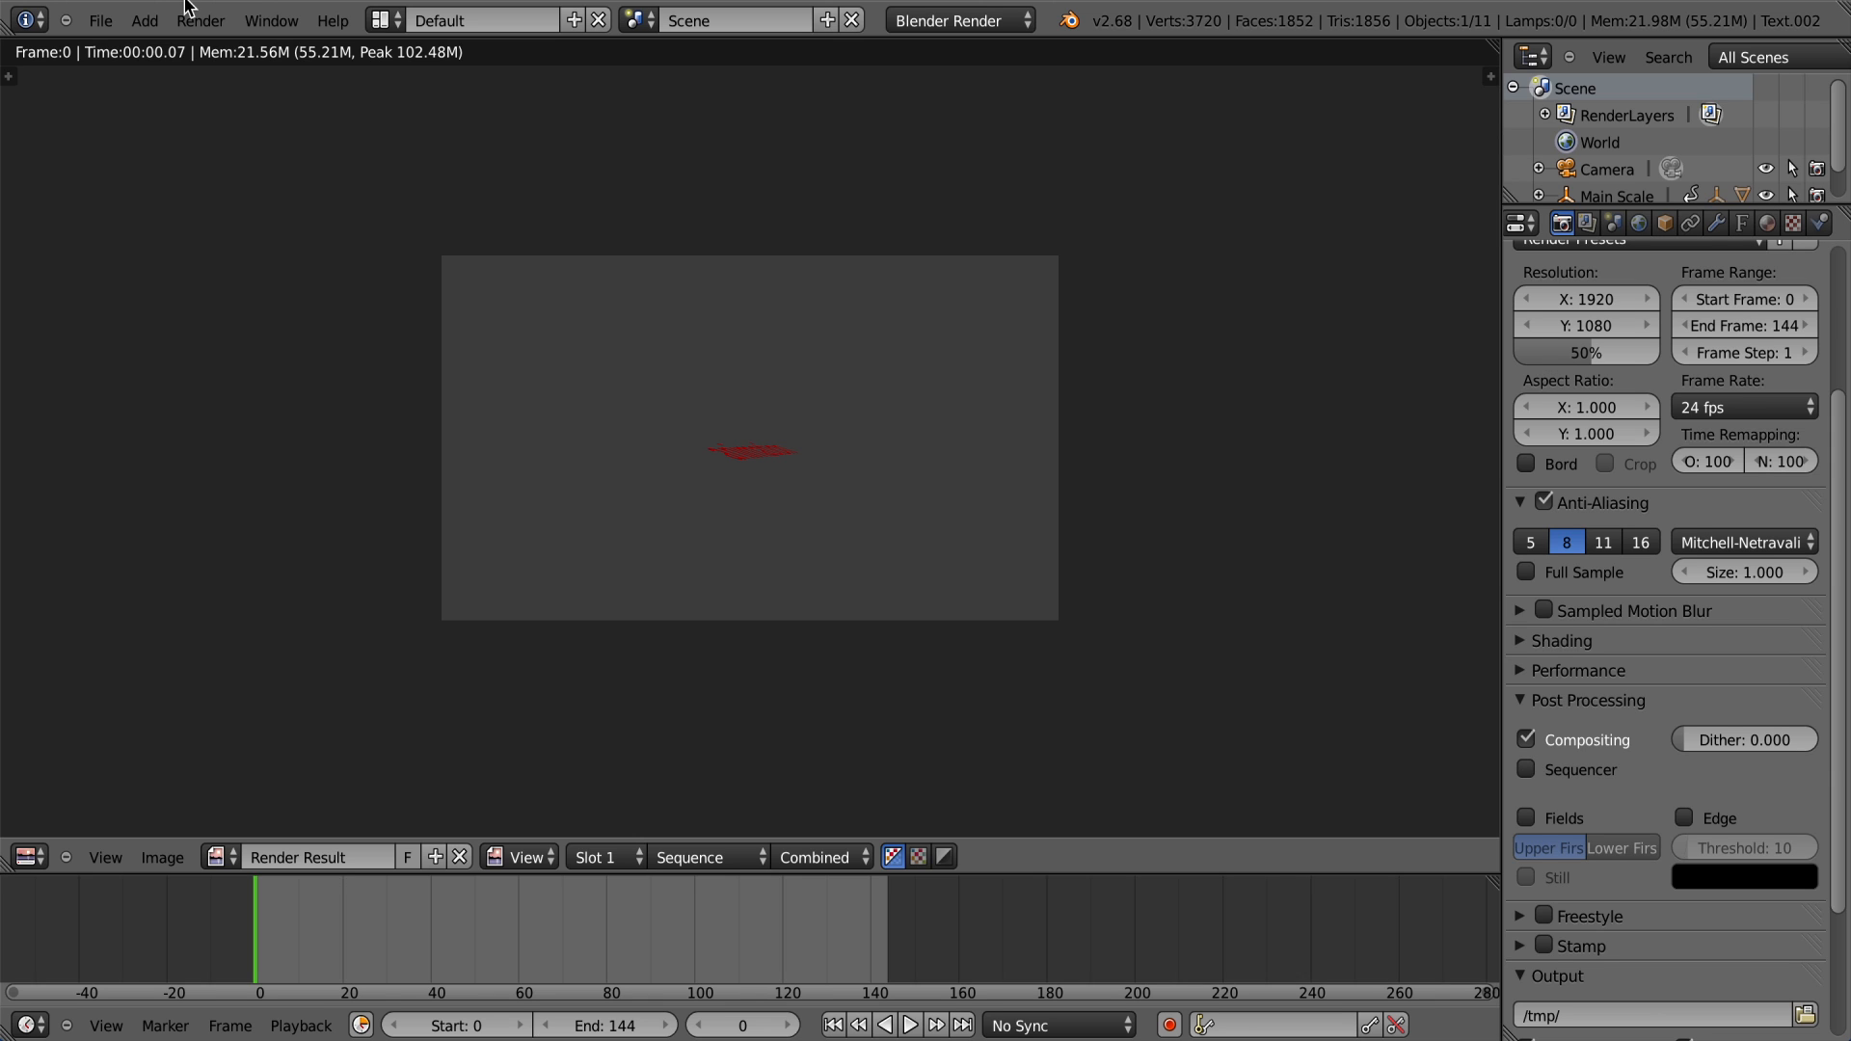
pyautogui.press('F12')
pyautogui.scroll(4, 737, 292)
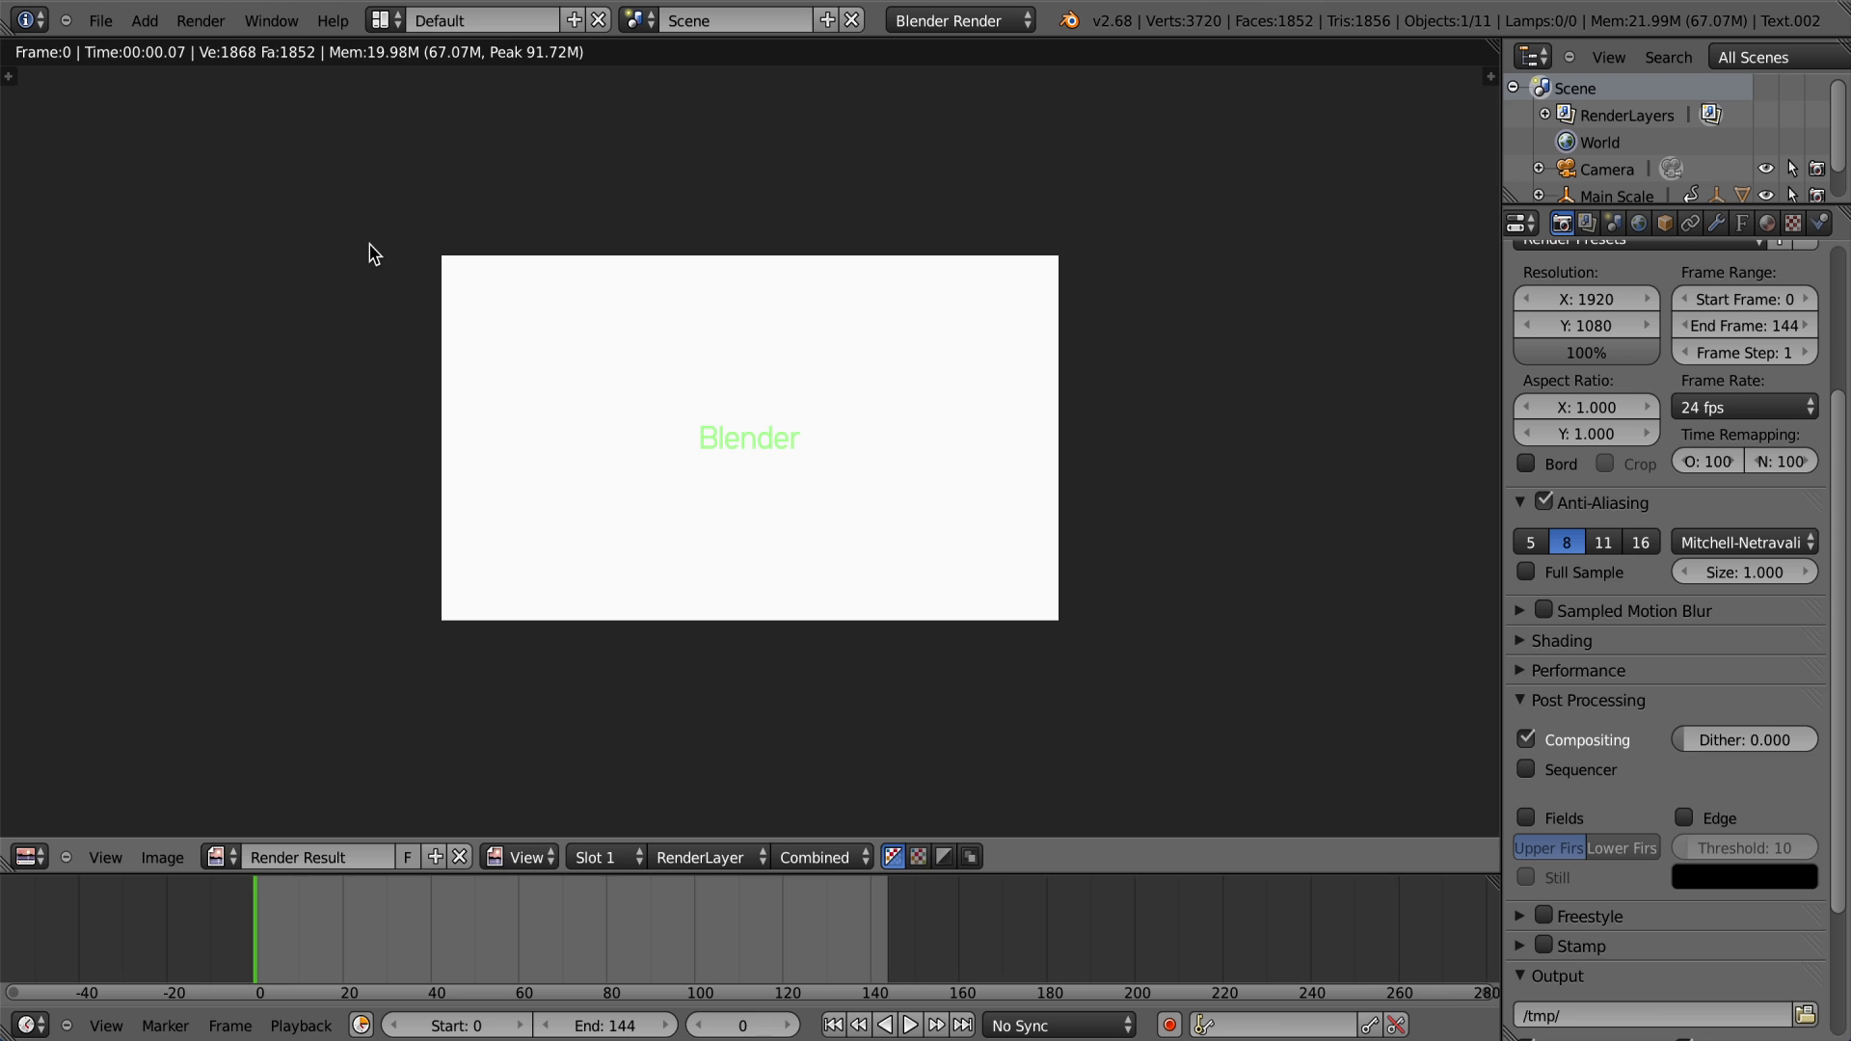
# Step: Render the frame at 100% of the 1920 × 1080 resolution and inspect the result
pyautogui.click(199, 20)
pyautogui.click(231, 48)
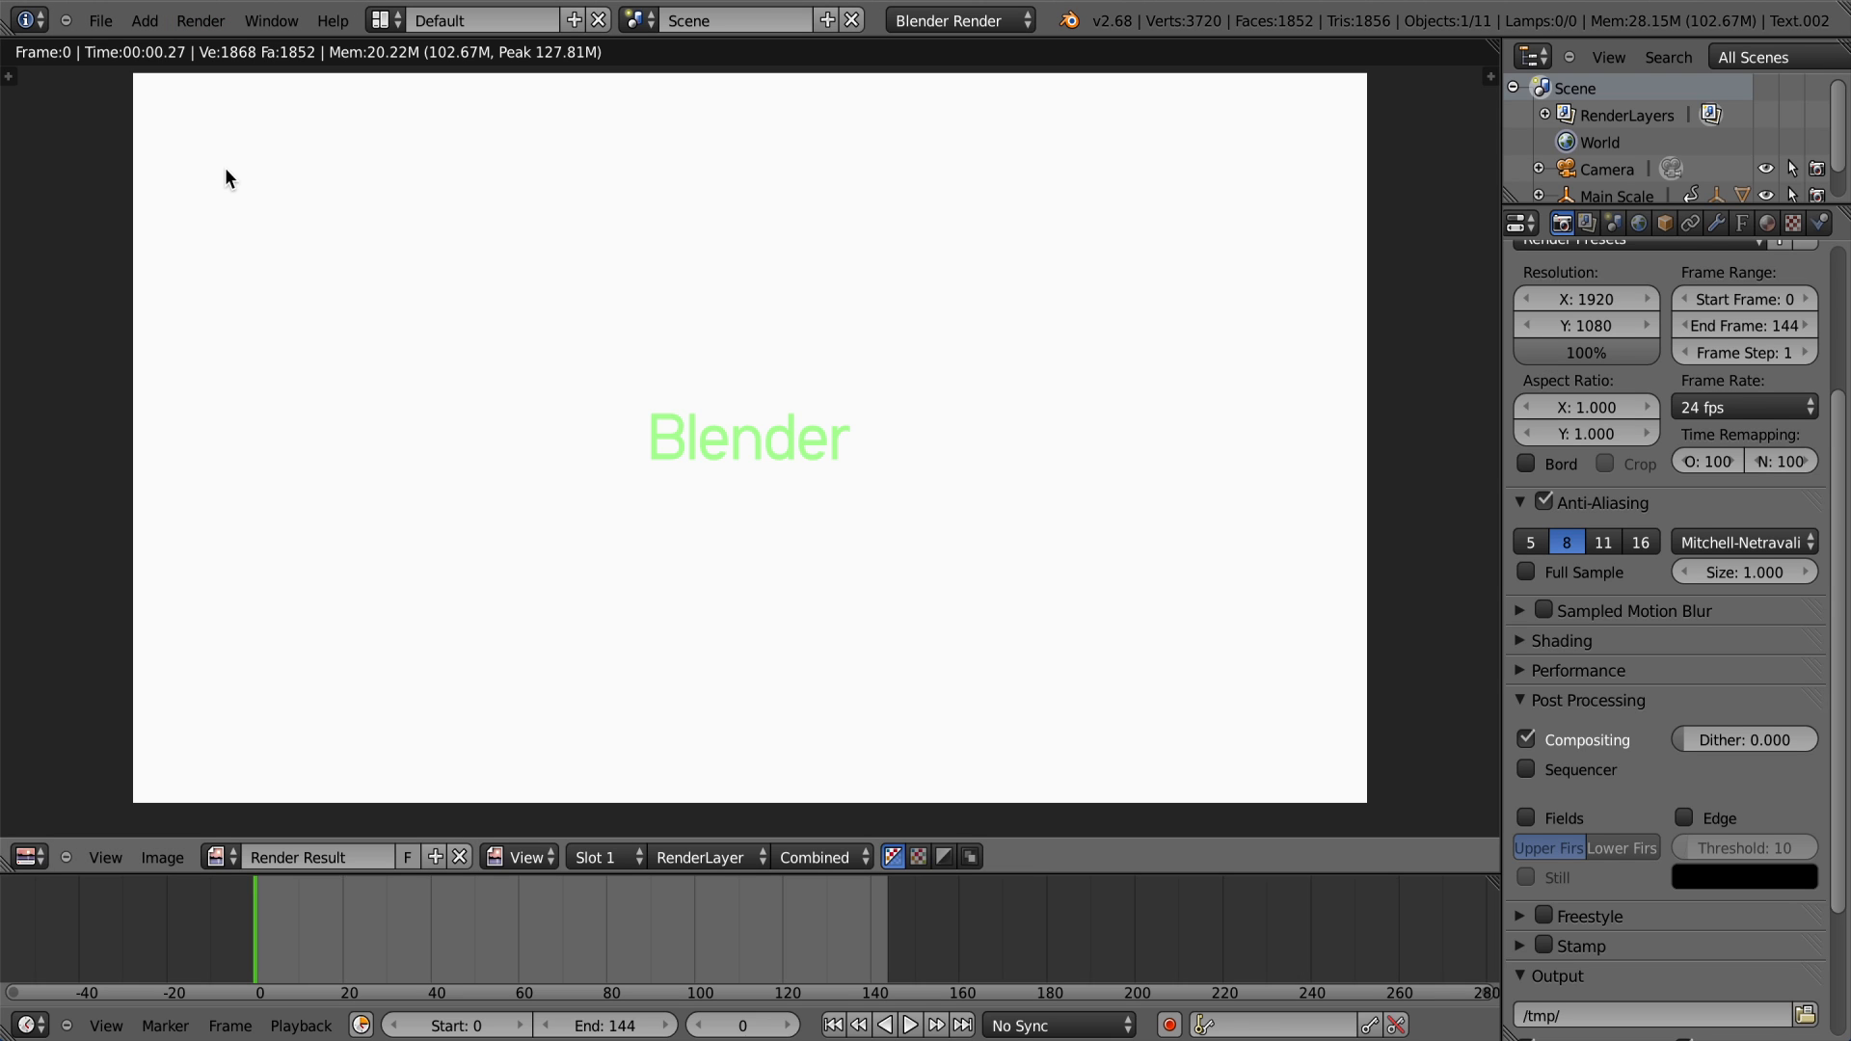
pyautogui.scroll(-2, 373, 221)
pyautogui.scroll(1, 372, 216)
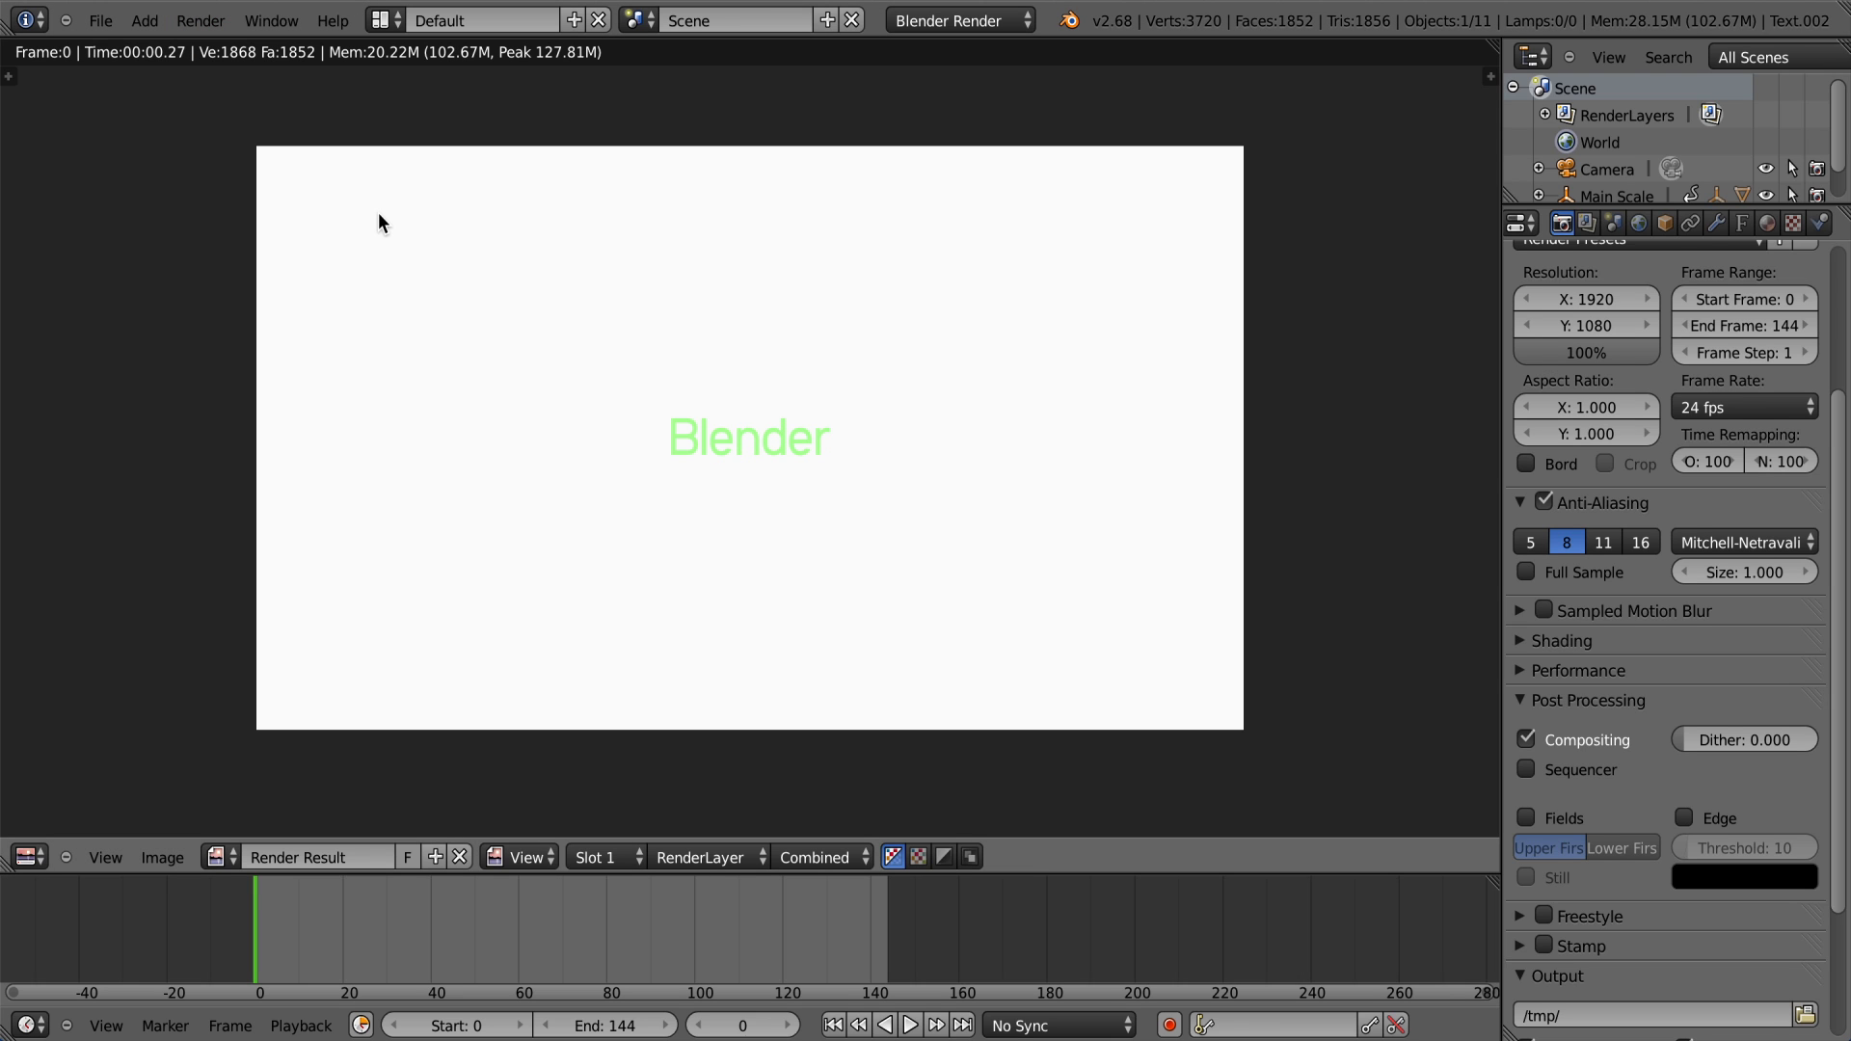
# Step: Darken the world's horizon color by setting its HSV value to 0.025
pyautogui.click(1638, 223)
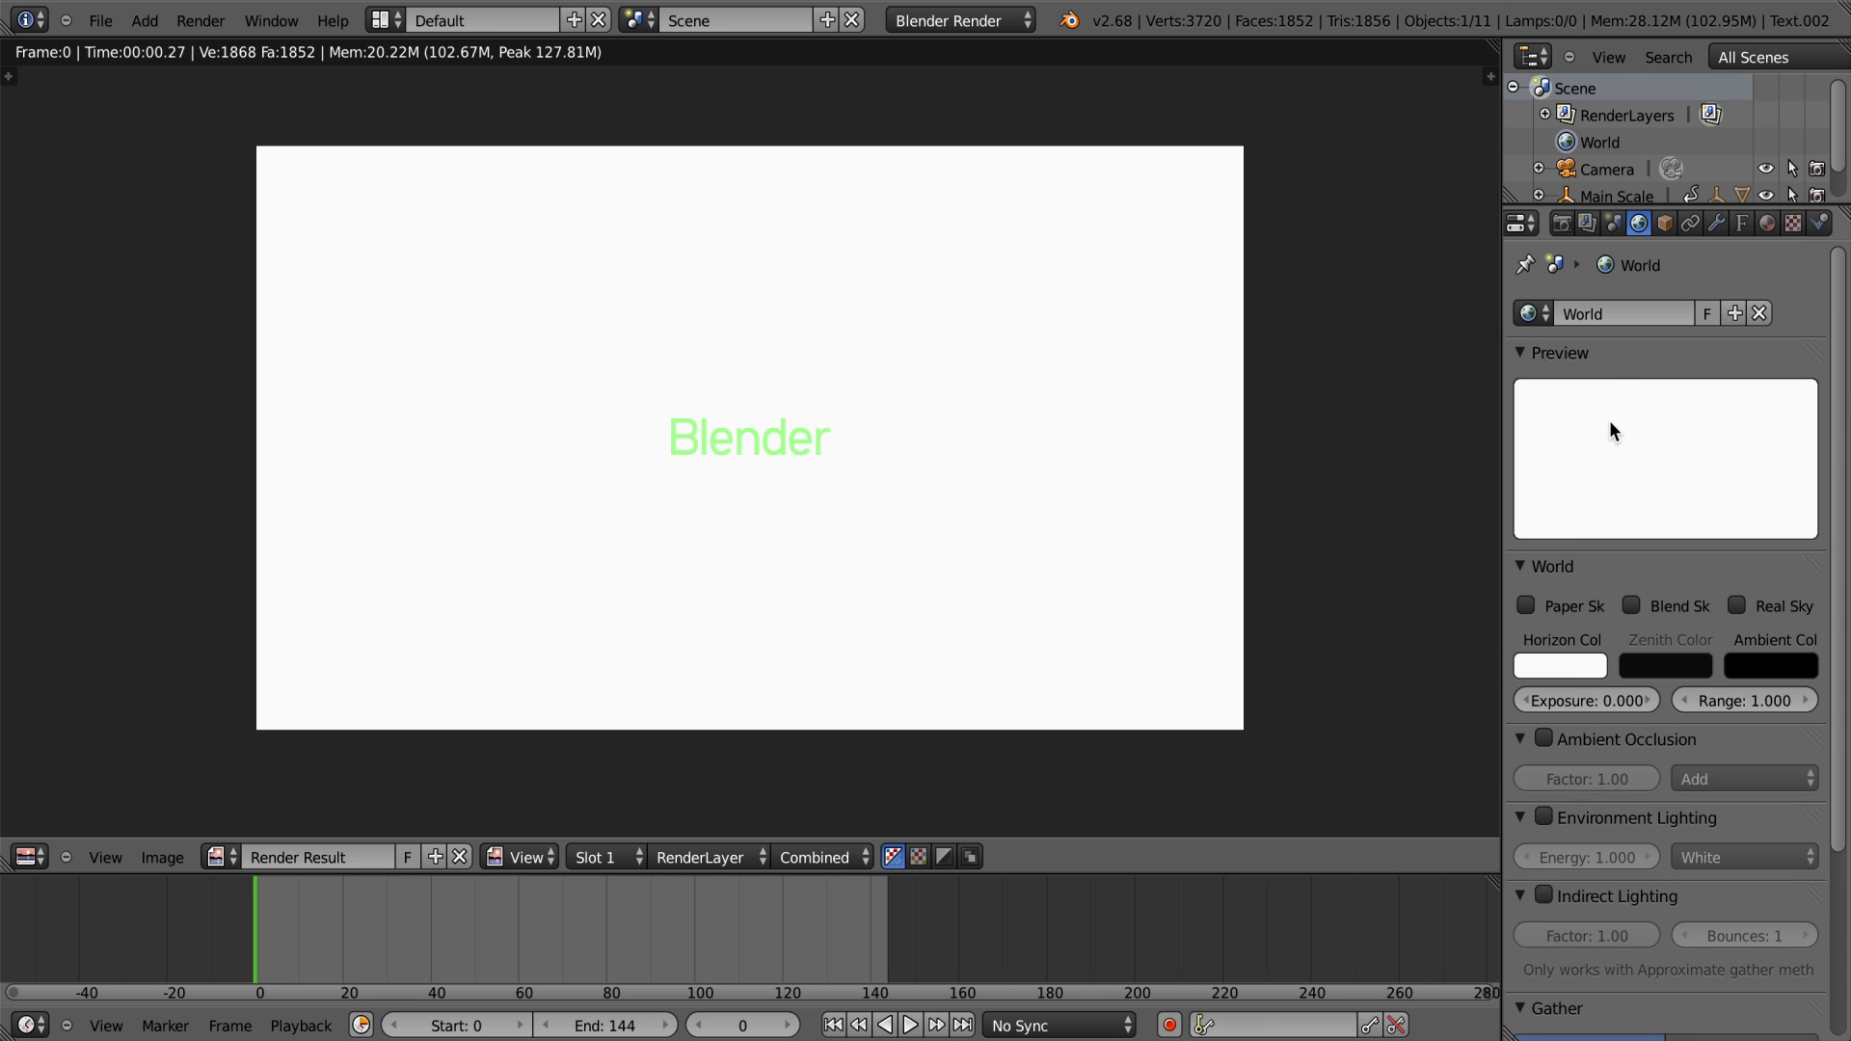
pyautogui.click(1552, 668)
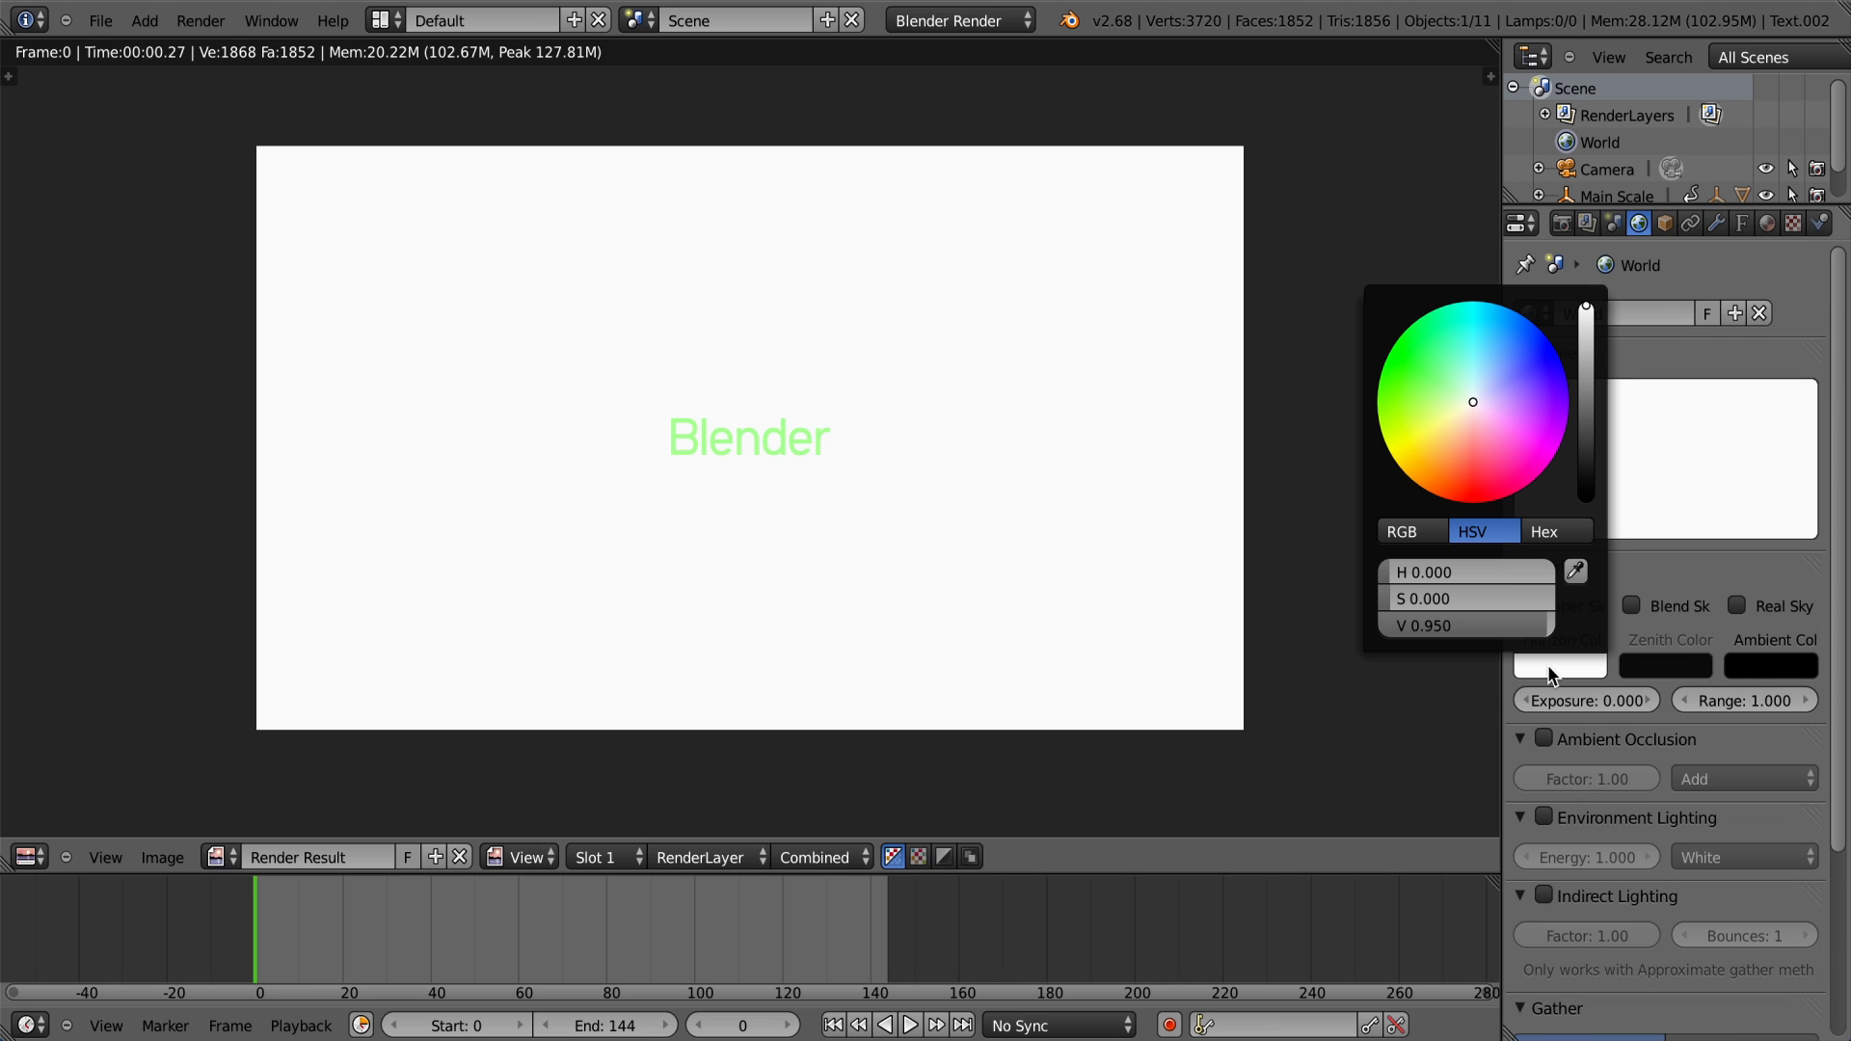
pyautogui.click(1436, 626)
pyautogui.press('BackSpace')
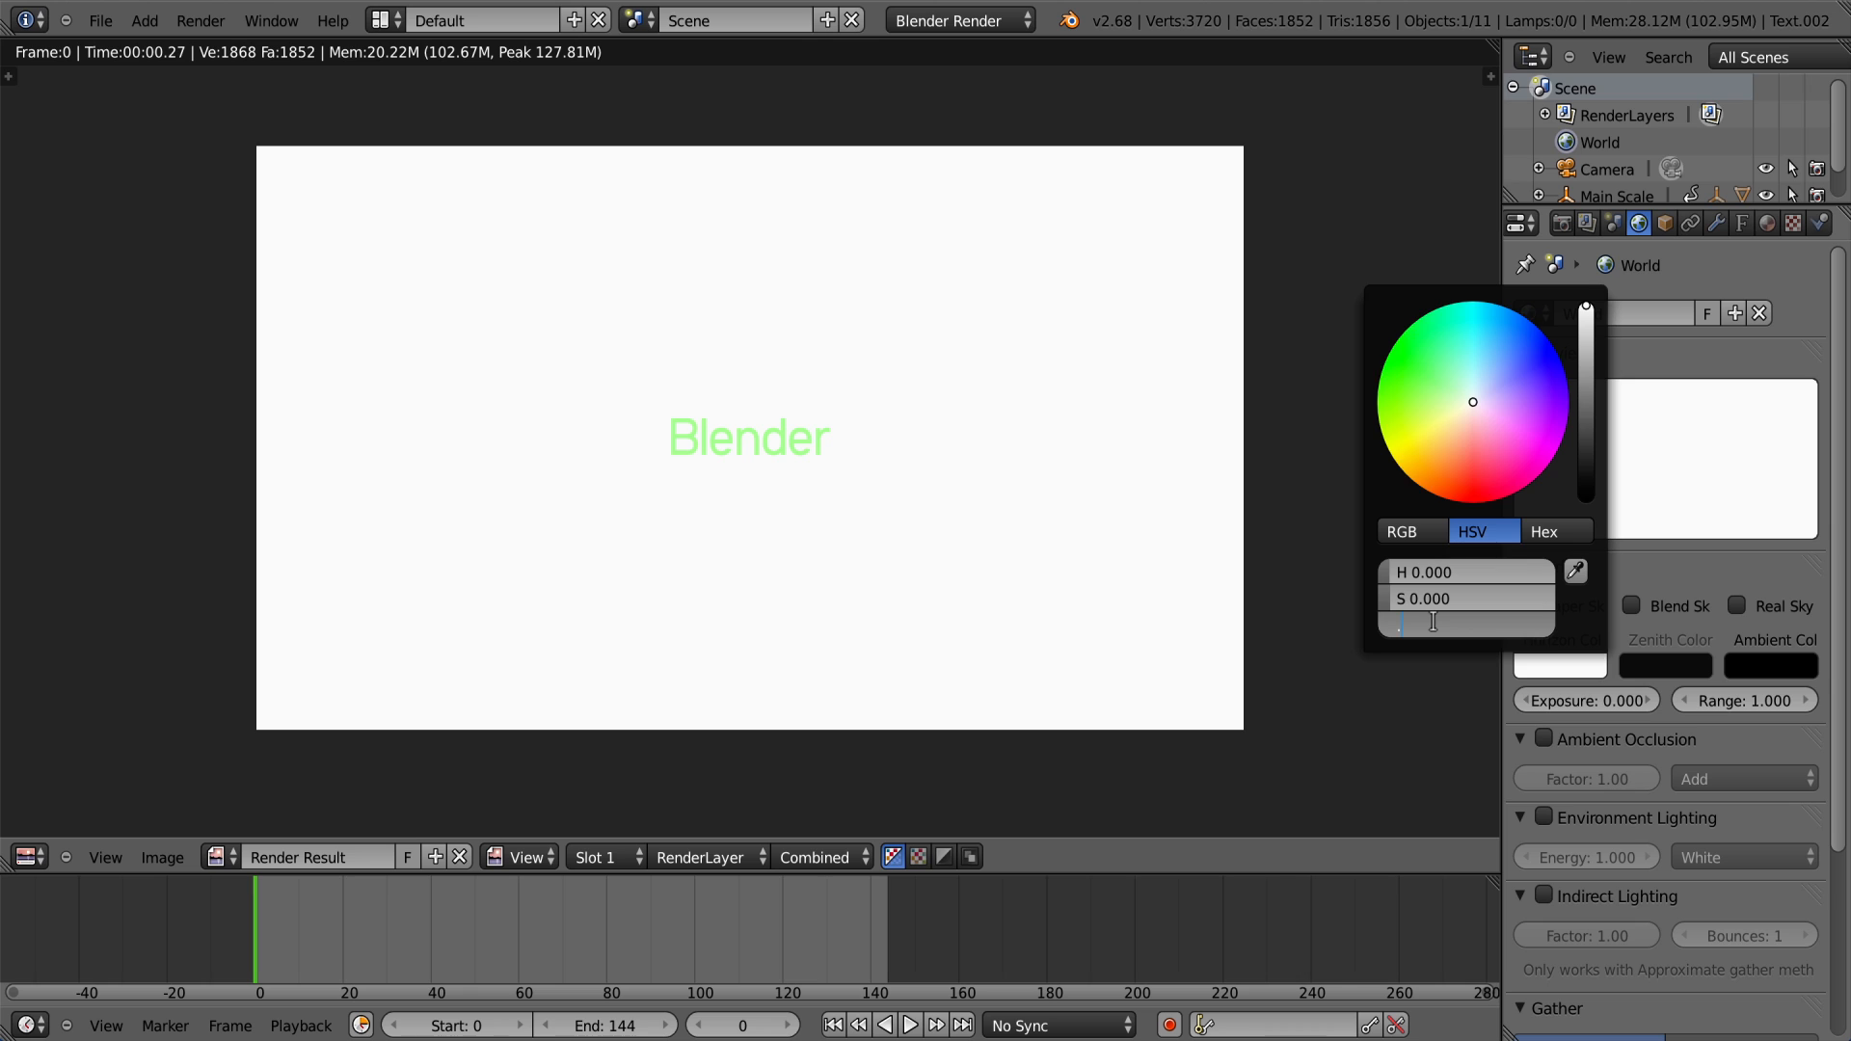
pyautogui.write('0')
pyautogui.press('Return')
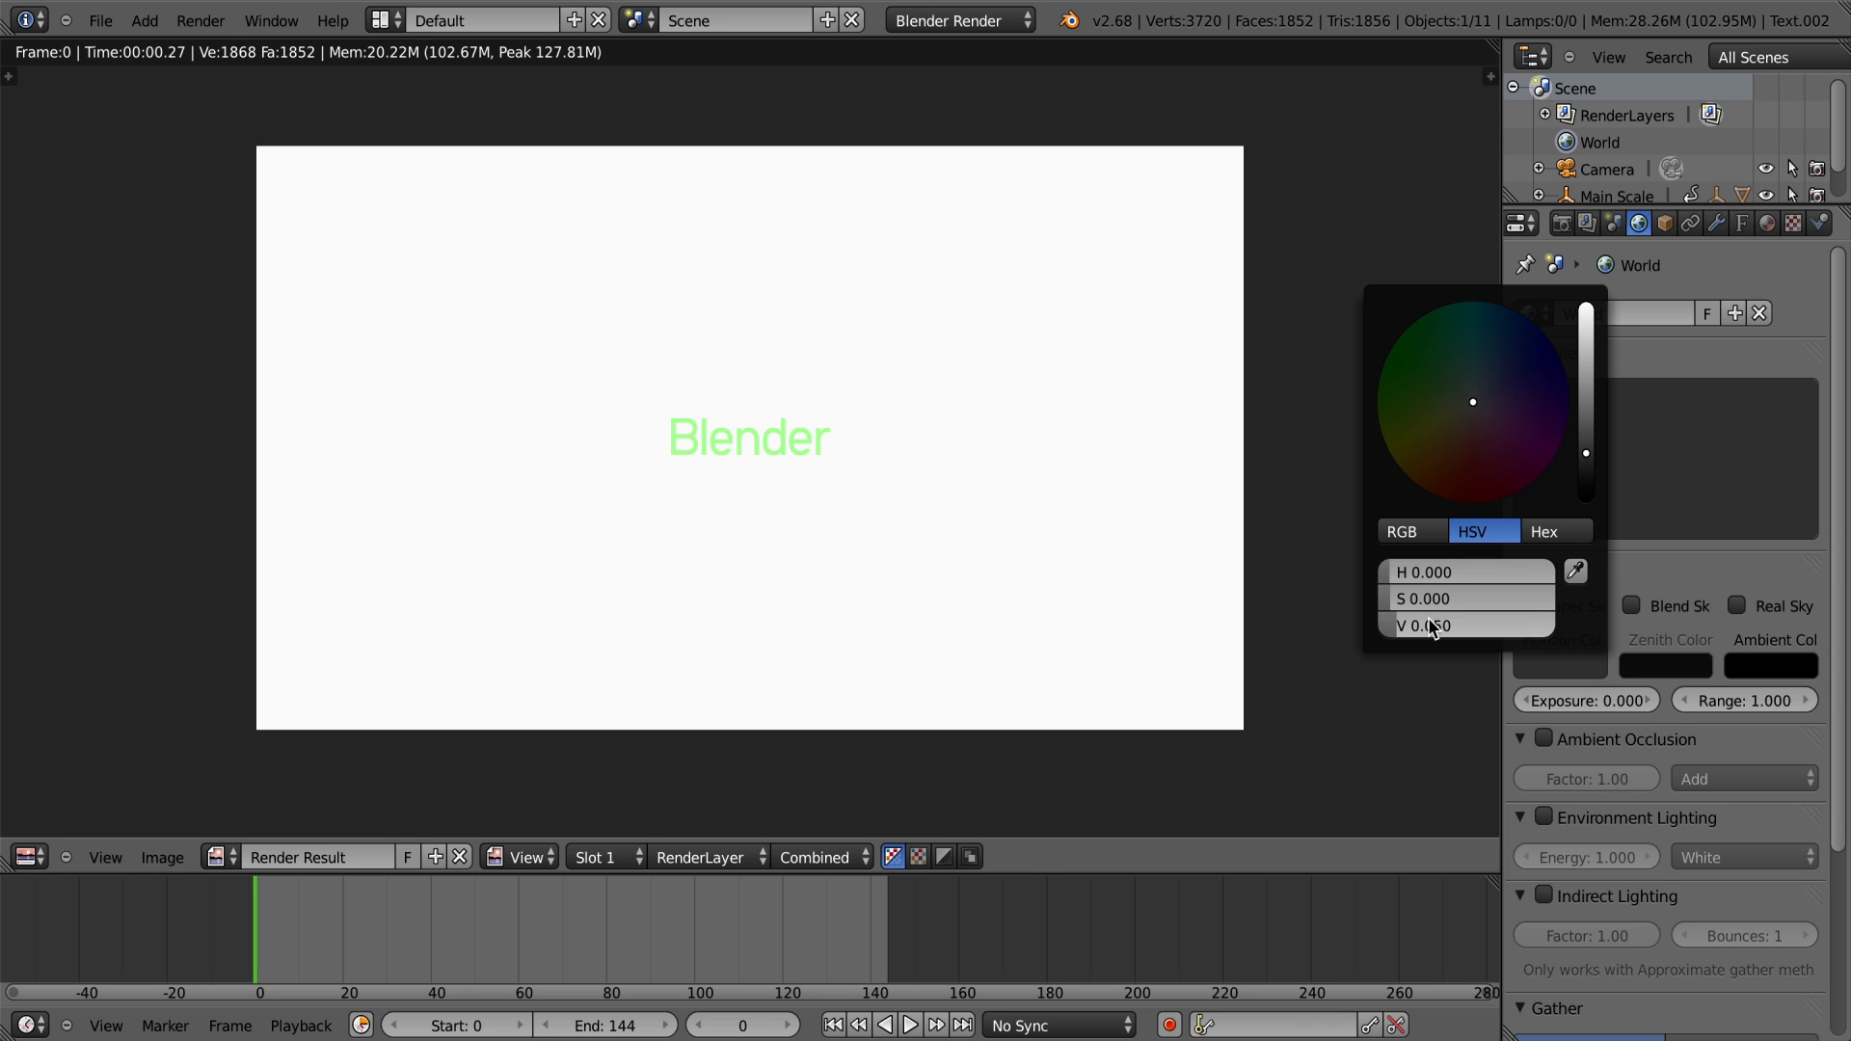
pyautogui.click(1425, 625)
pyautogui.write('.025')
pyautogui.press('Return')
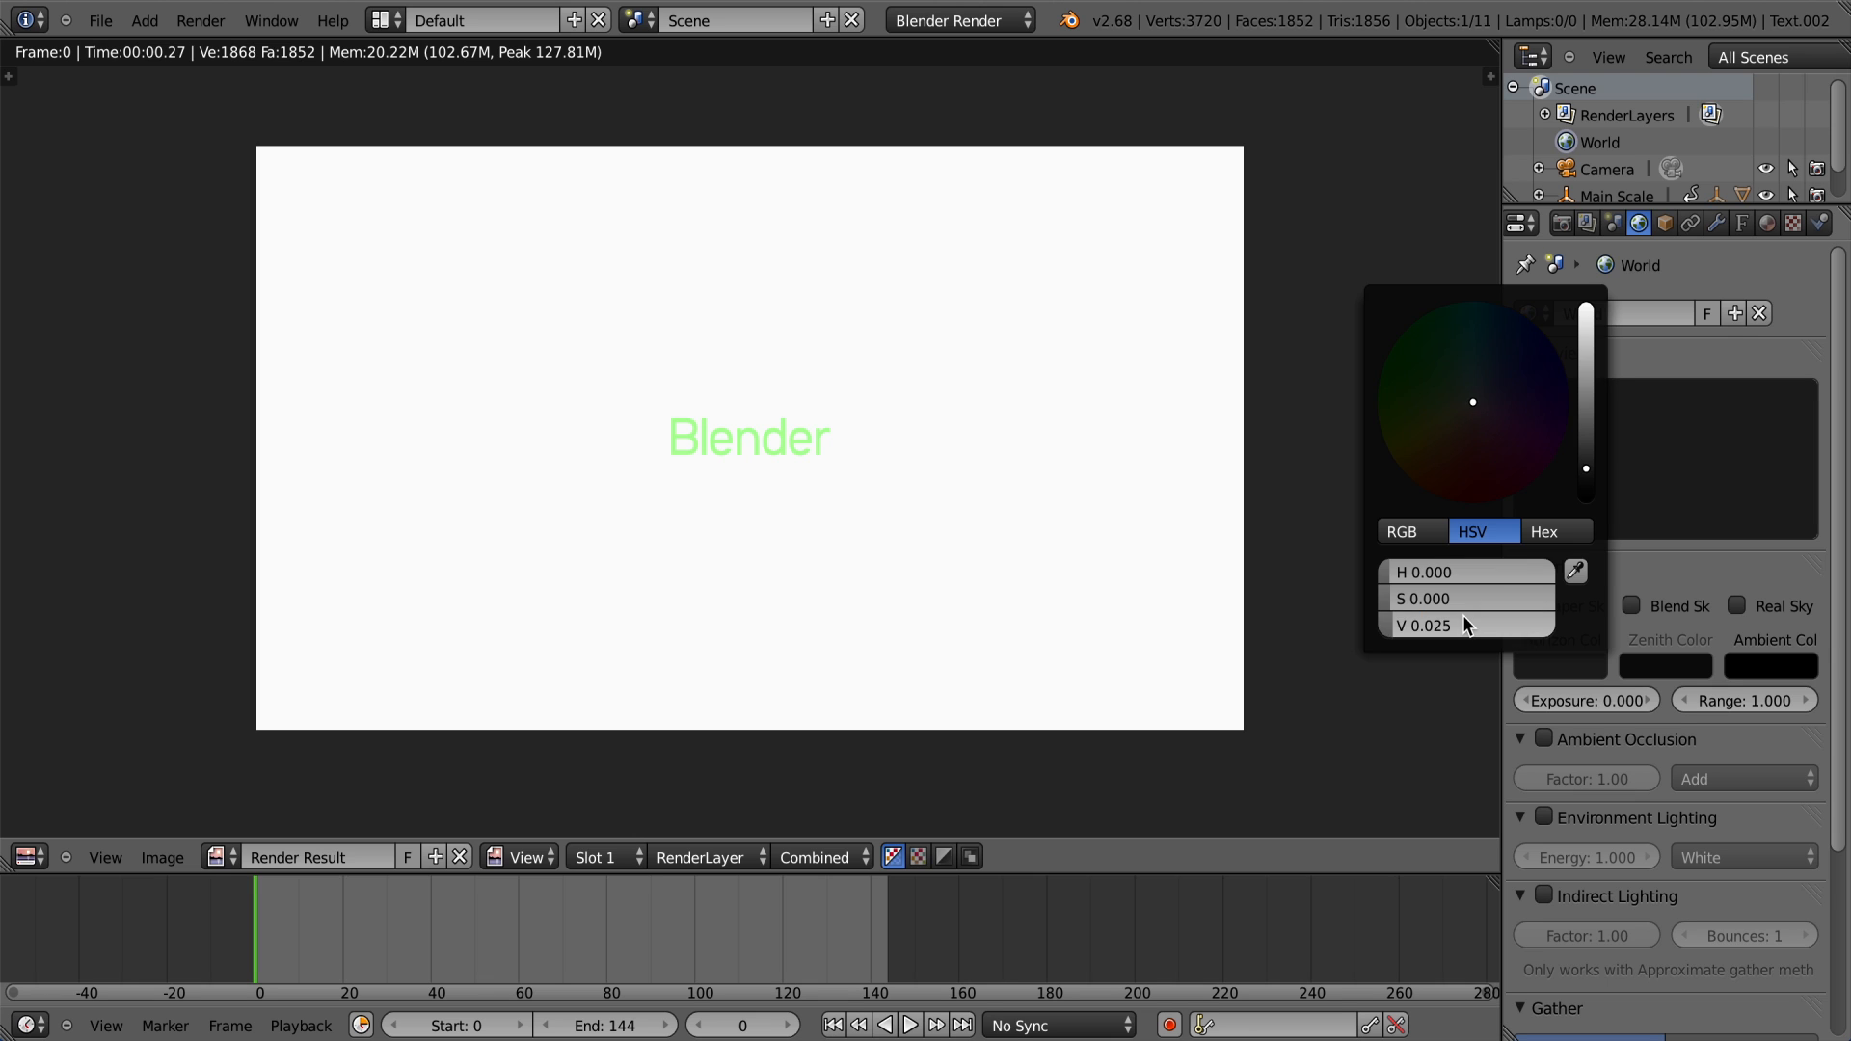
# Step: Render the frame with the dark background, inspect the text, and return to the 3D view
pyautogui.click(199, 20)
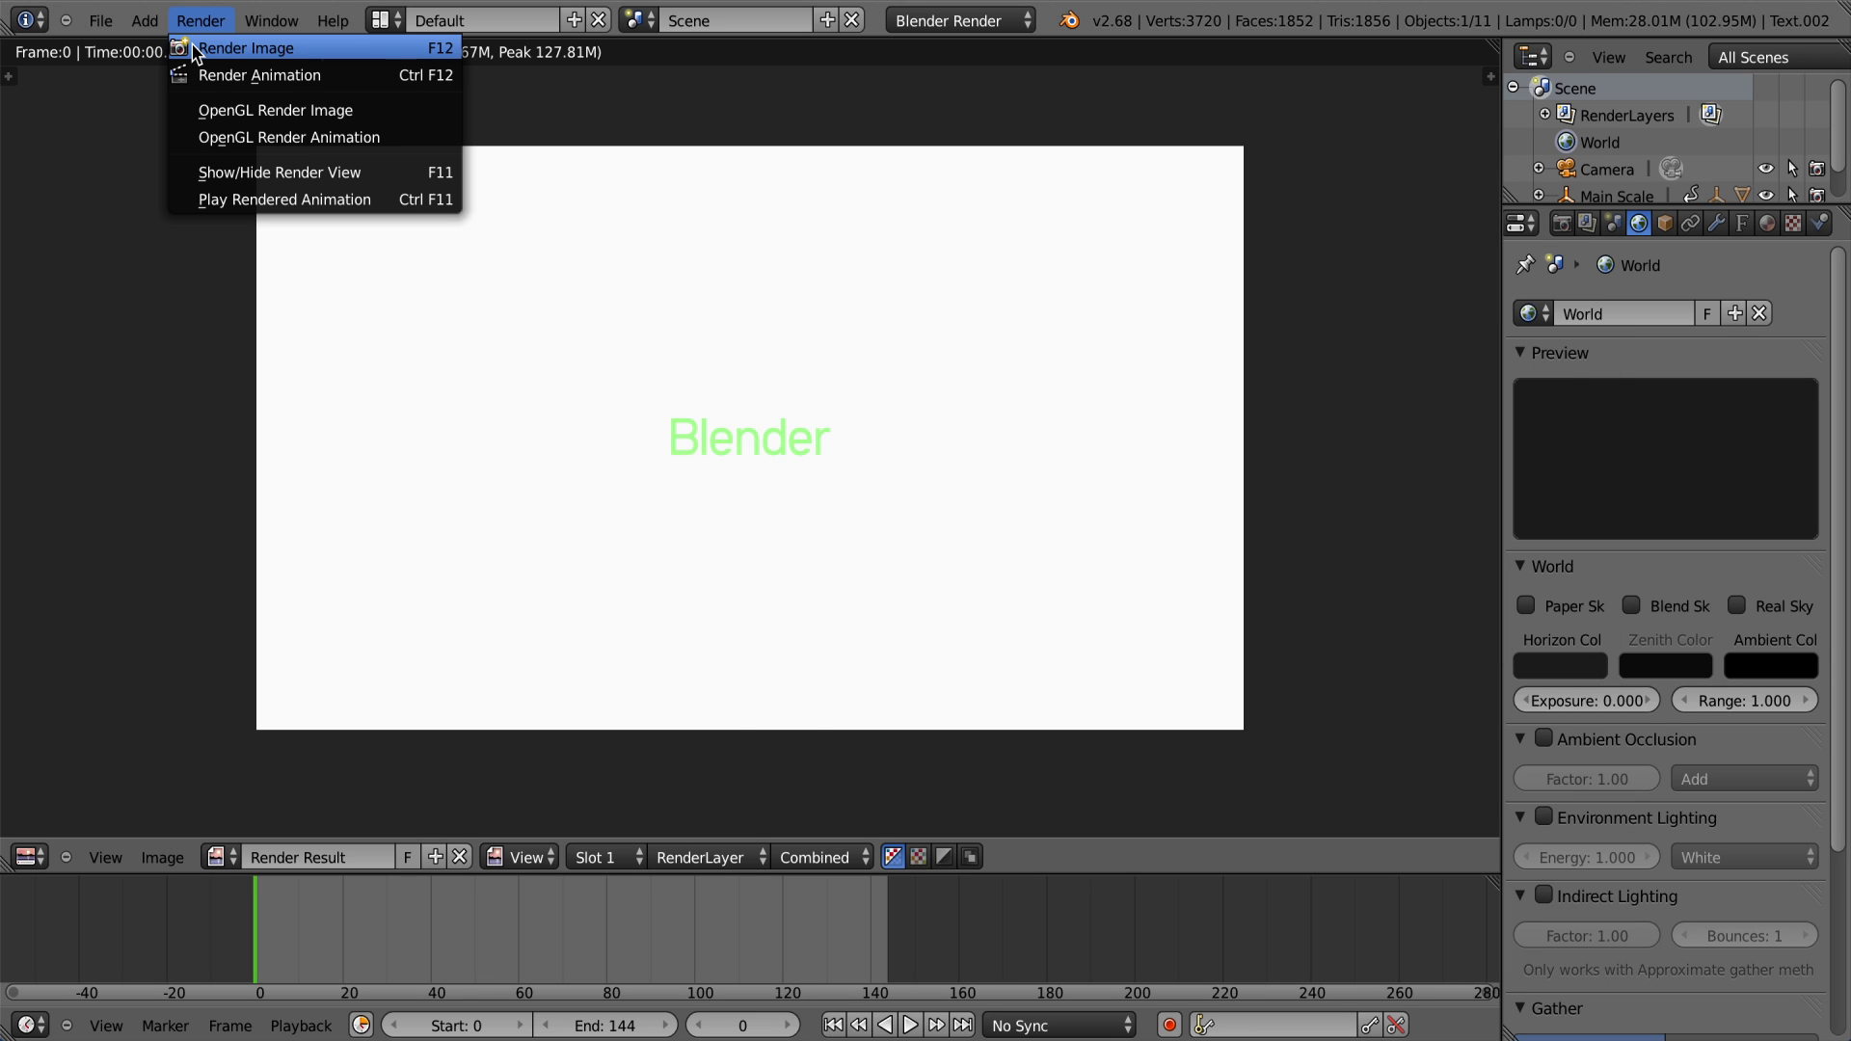
pyautogui.click(196, 48)
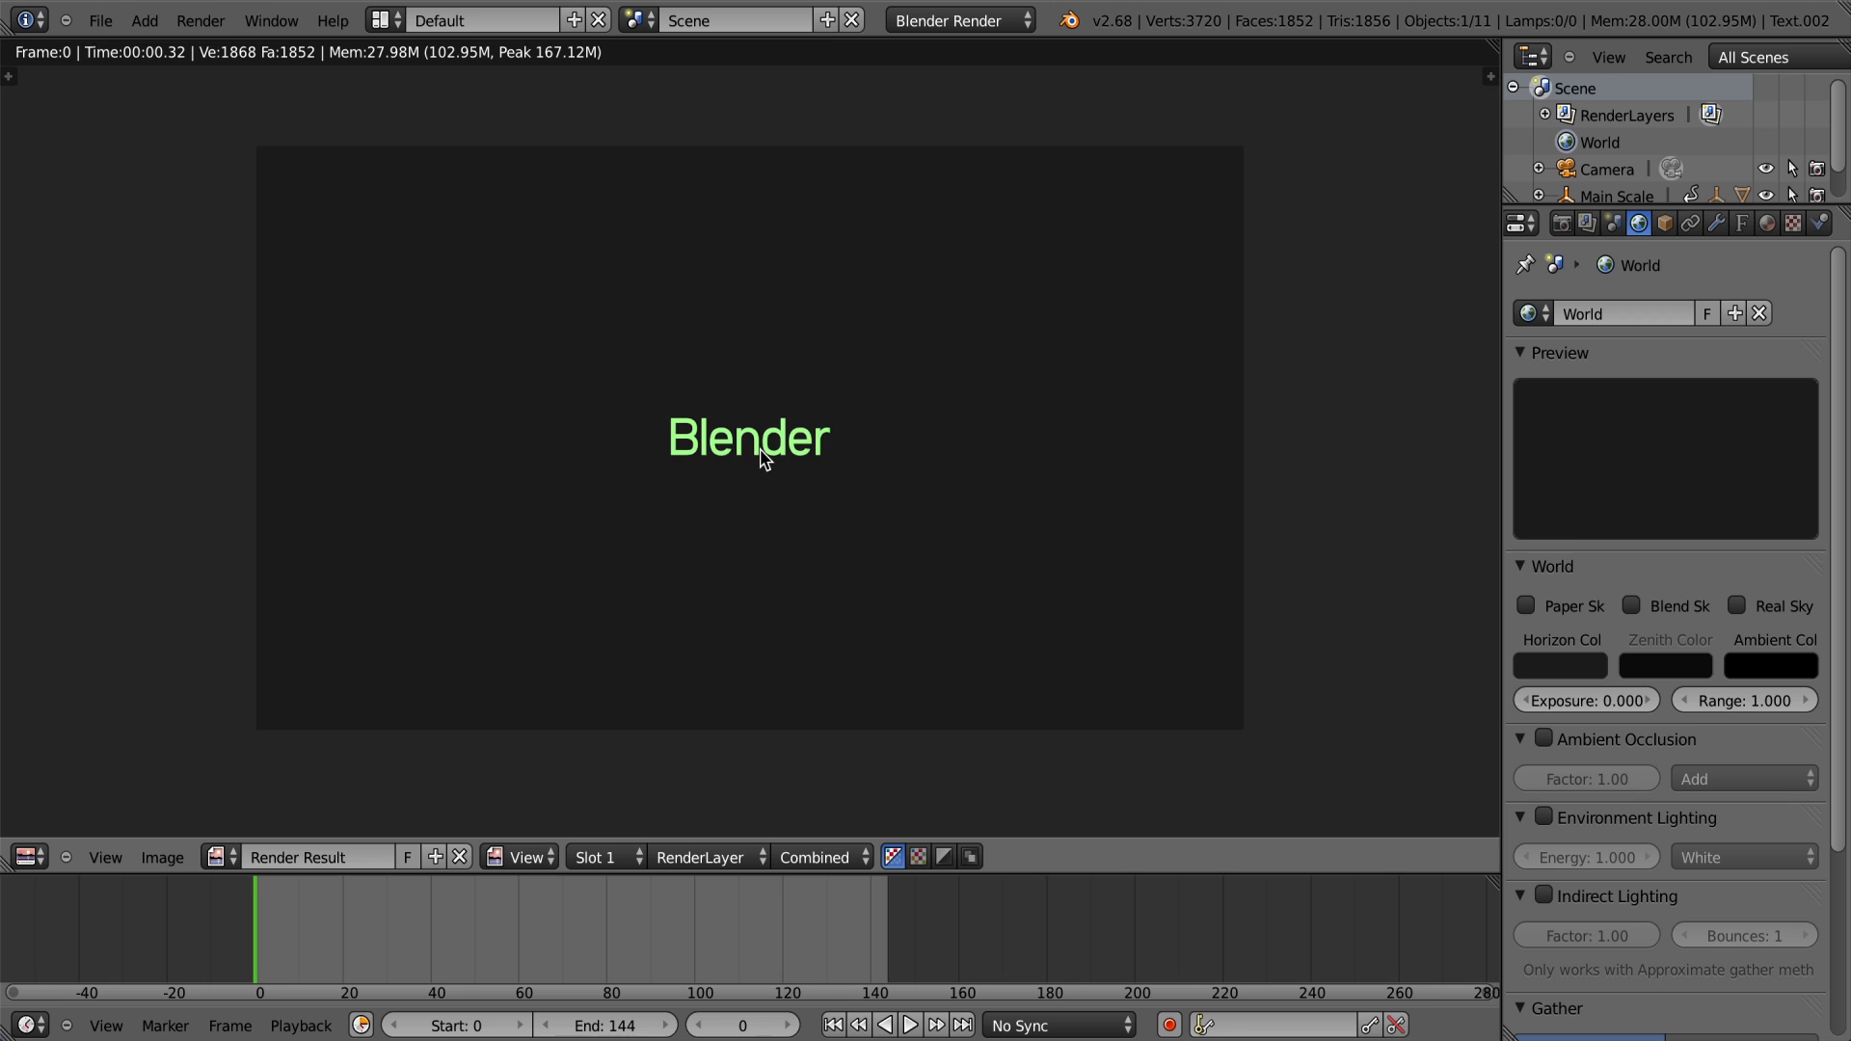
pyautogui.scroll(3, 757, 470)
pyautogui.scroll(-2, 750, 479)
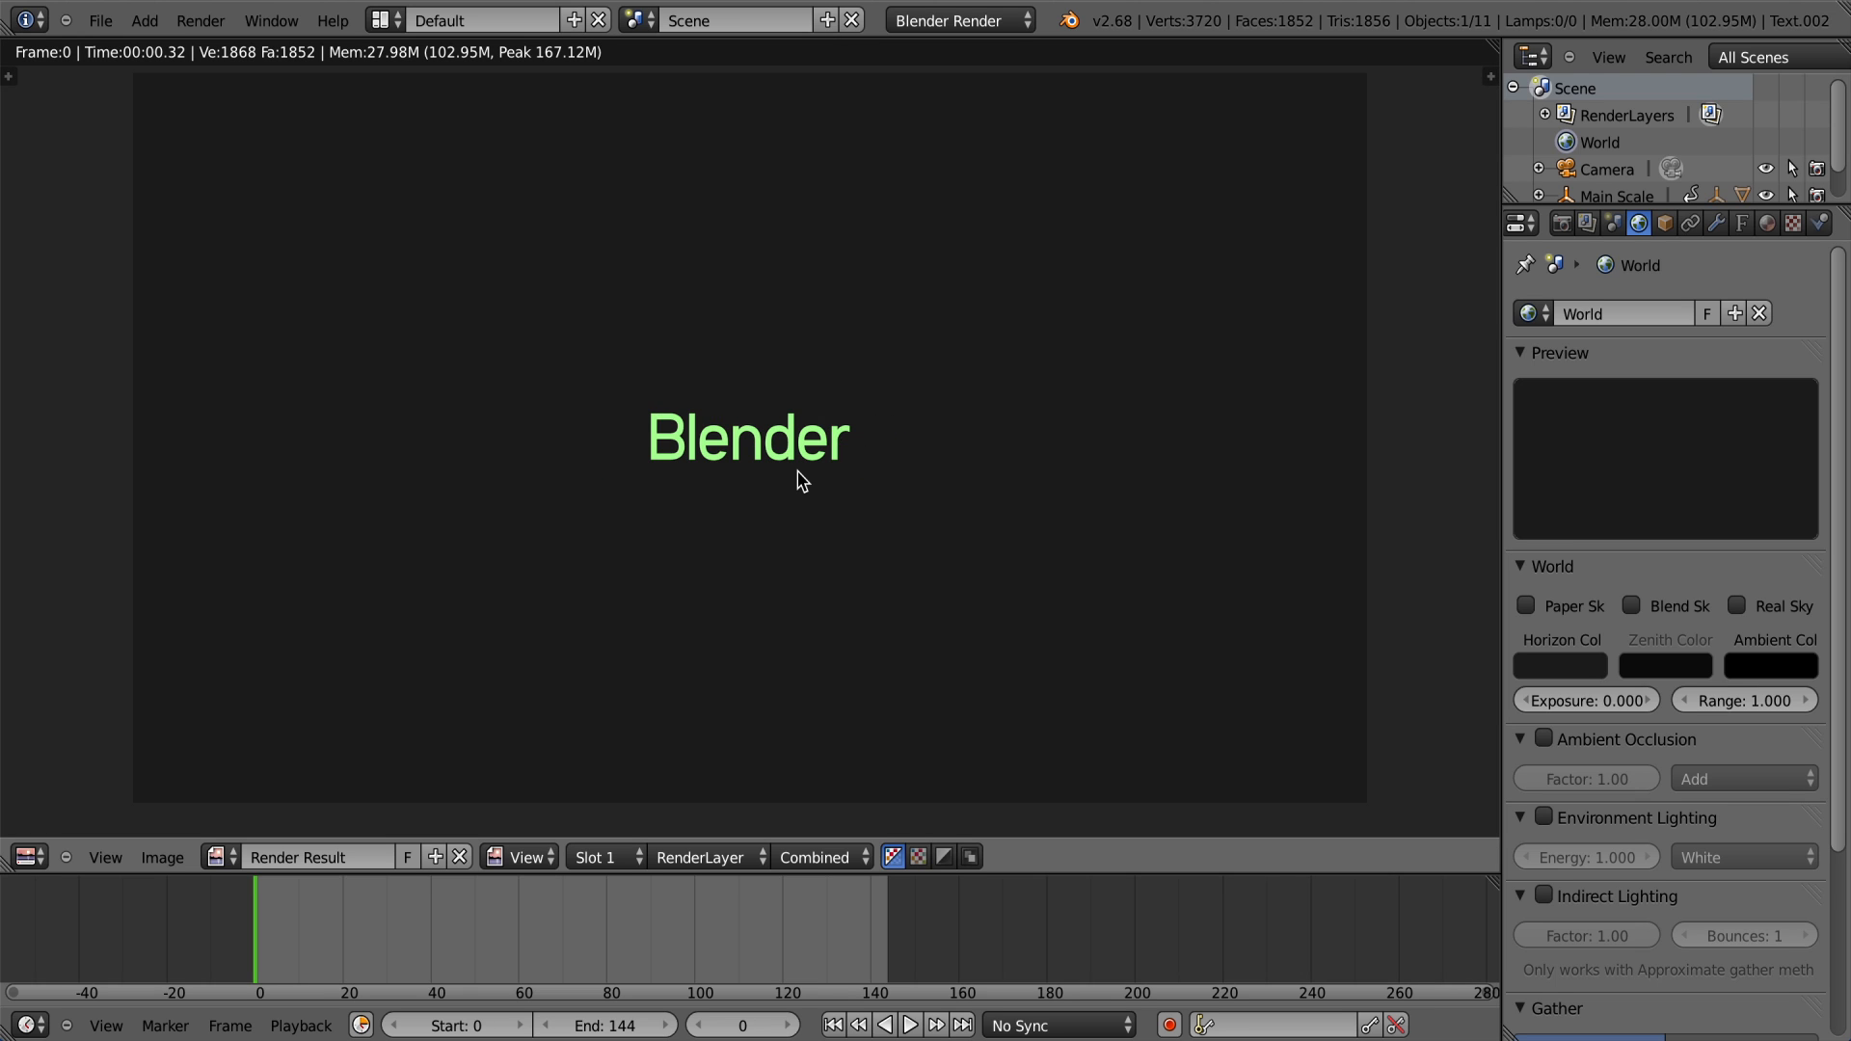
pyautogui.scroll(-1, 723, 437)
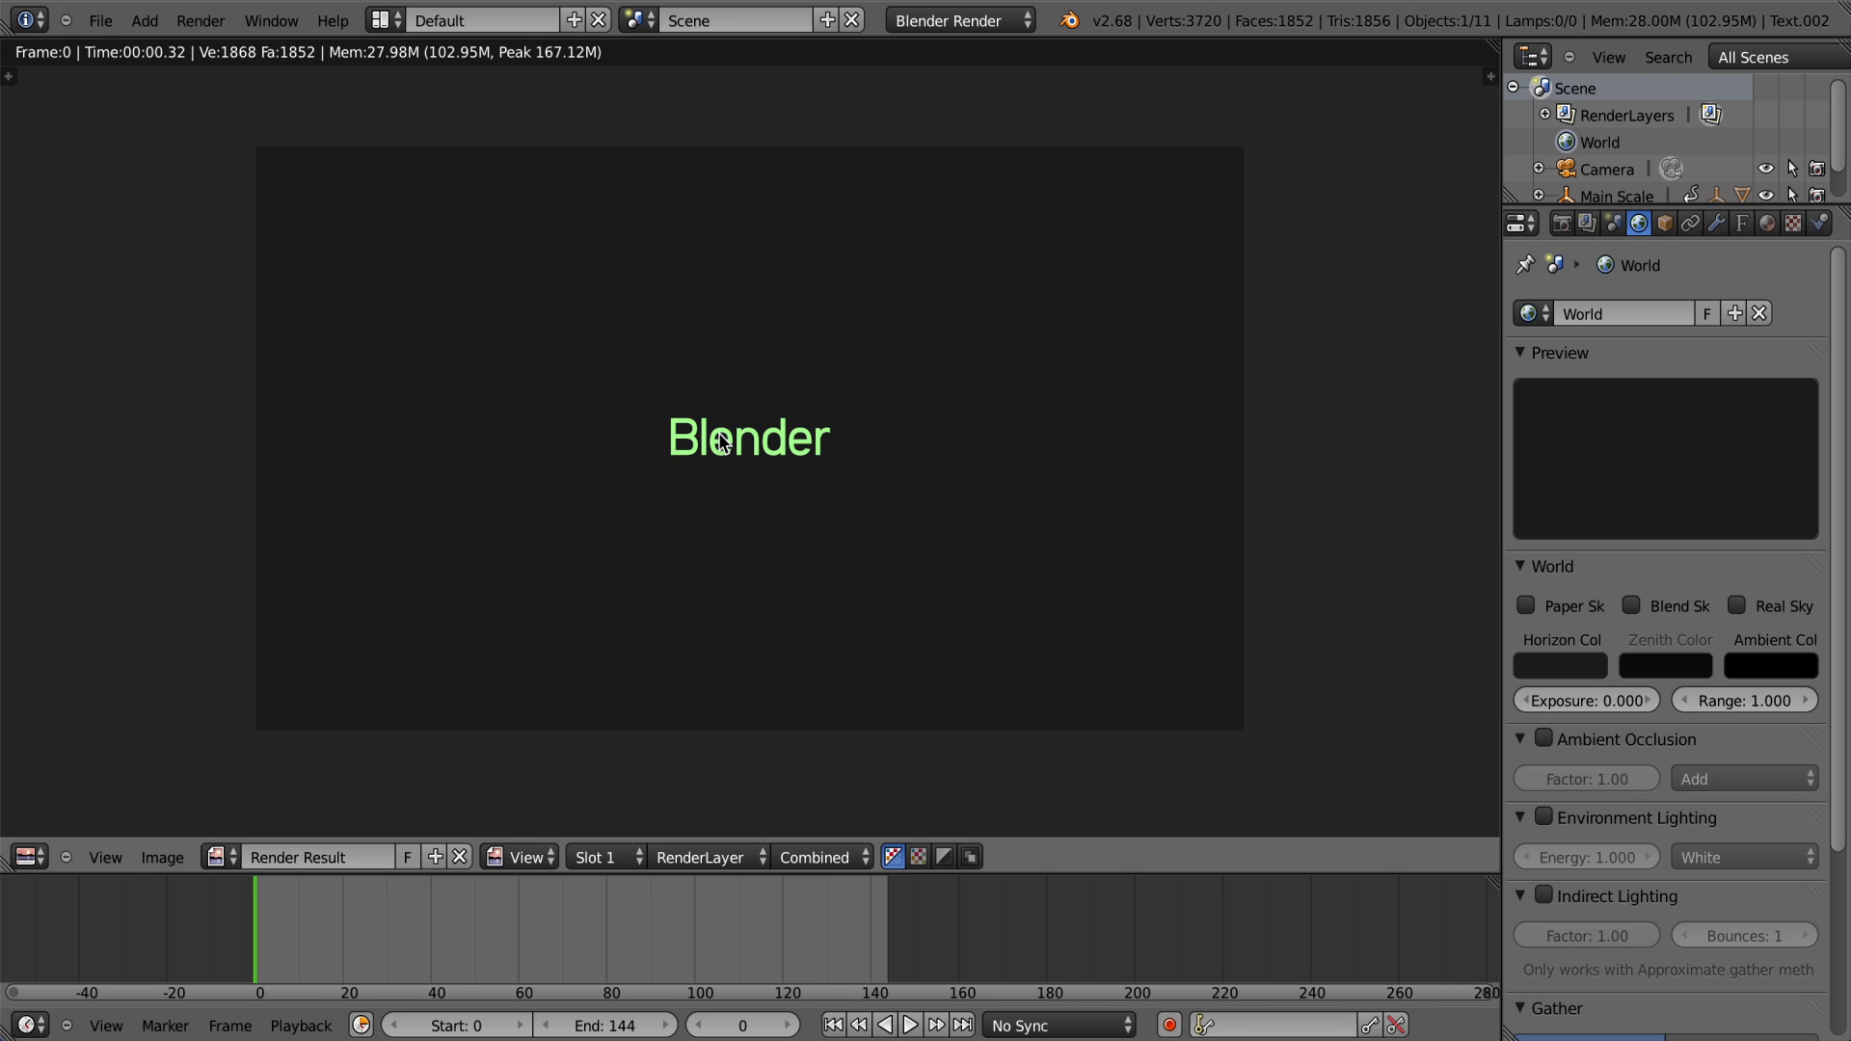
pyautogui.click(29, 858)
pyautogui.press('Escape')
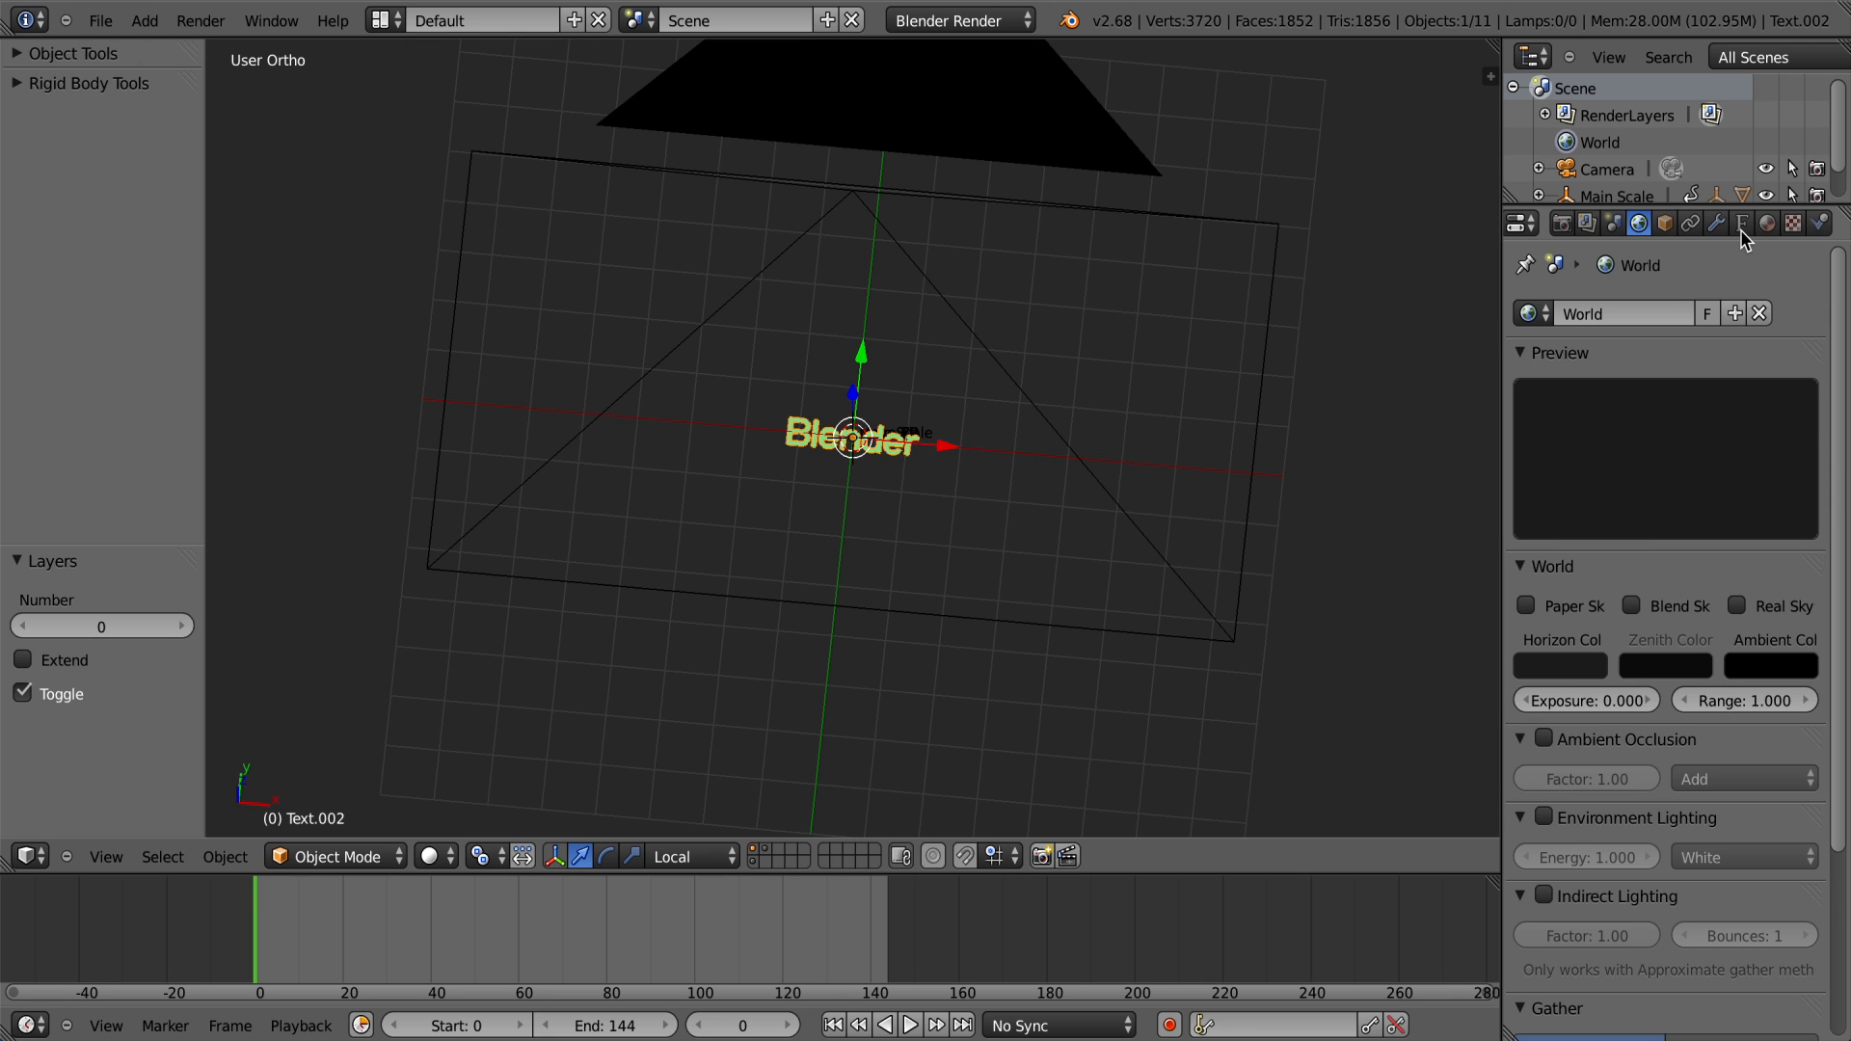
# Step: Set the Blender text's object pass index to 1
pyautogui.click(1664, 222)
pyautogui.scroll(-3, 1703, 677)
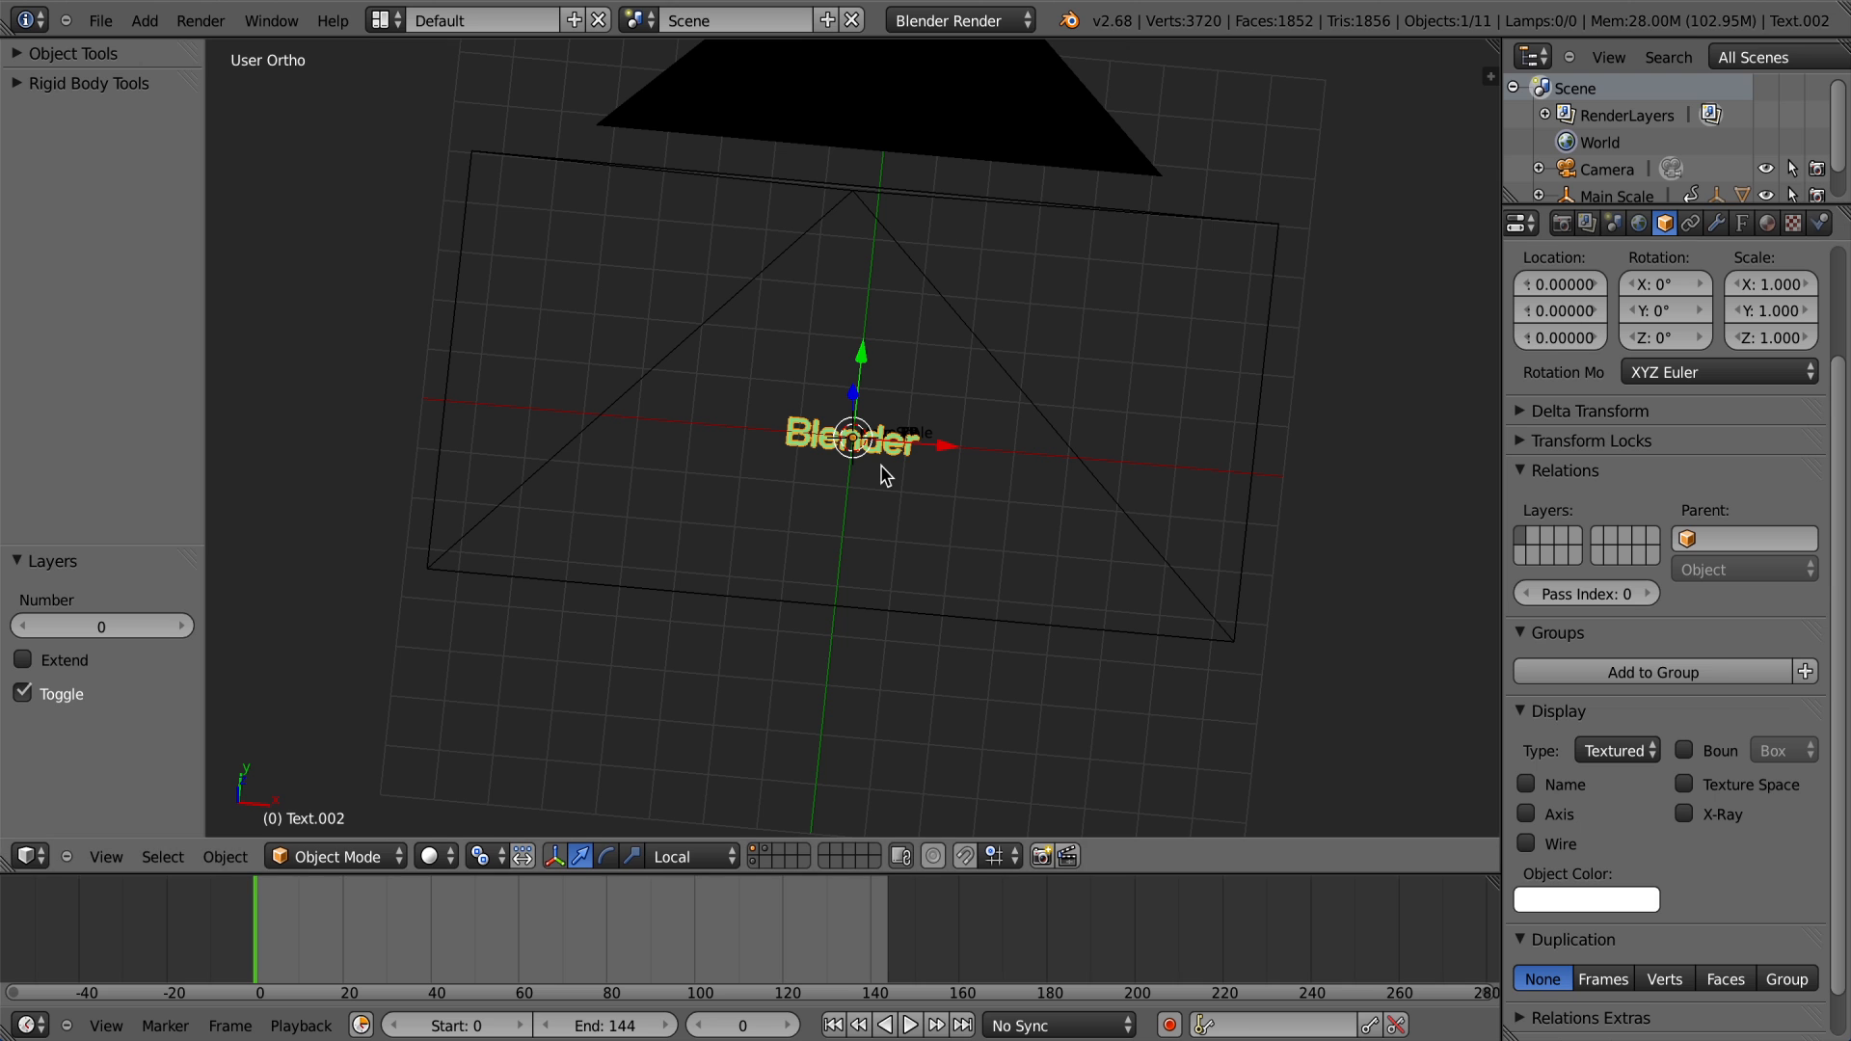
pyautogui.click(1650, 596)
# Step: Inspect the scene in wireframe and check which layer the Main Scale empty is on
pyautogui.scroll(4, 1047, 521)
pyautogui.moveTo(1047, 520); pyautogui.dragTo(1014, 457, button='middle')
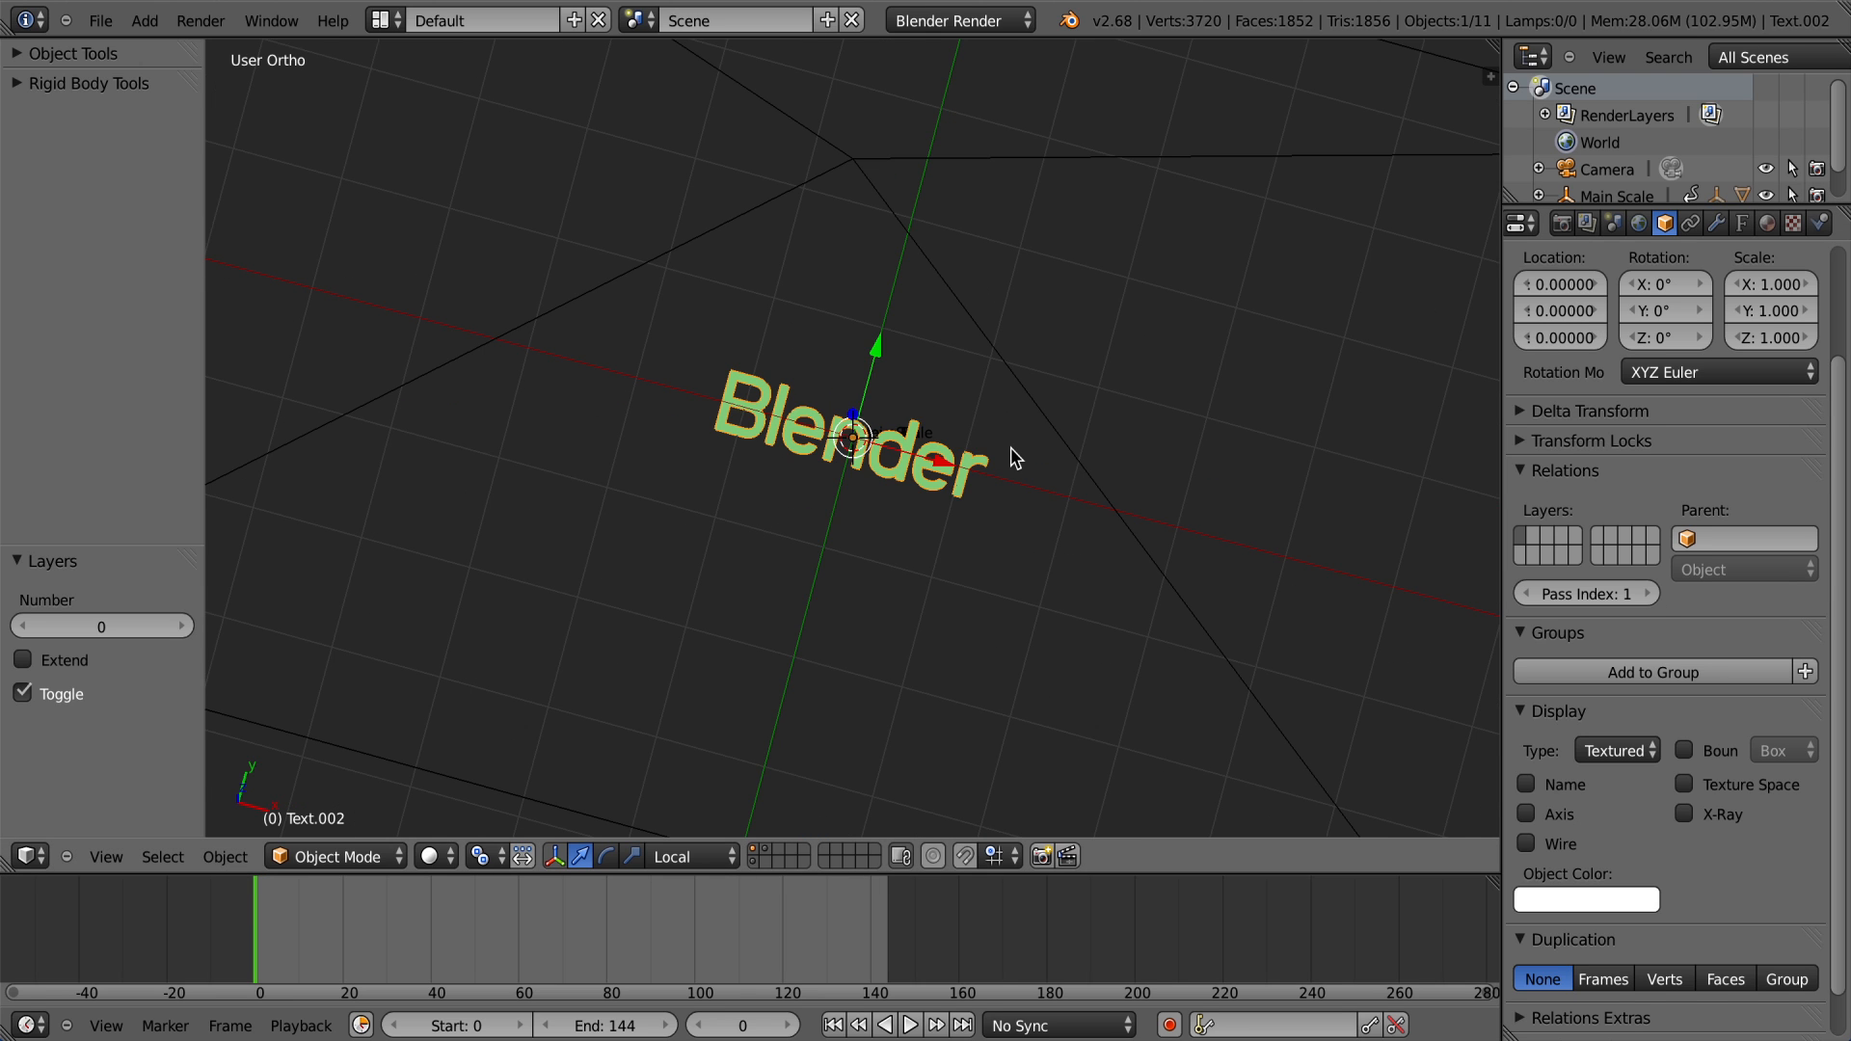
pyautogui.scroll(-8, 906, 465)
pyautogui.press('z')
pyautogui.scroll(-8, 906, 465)
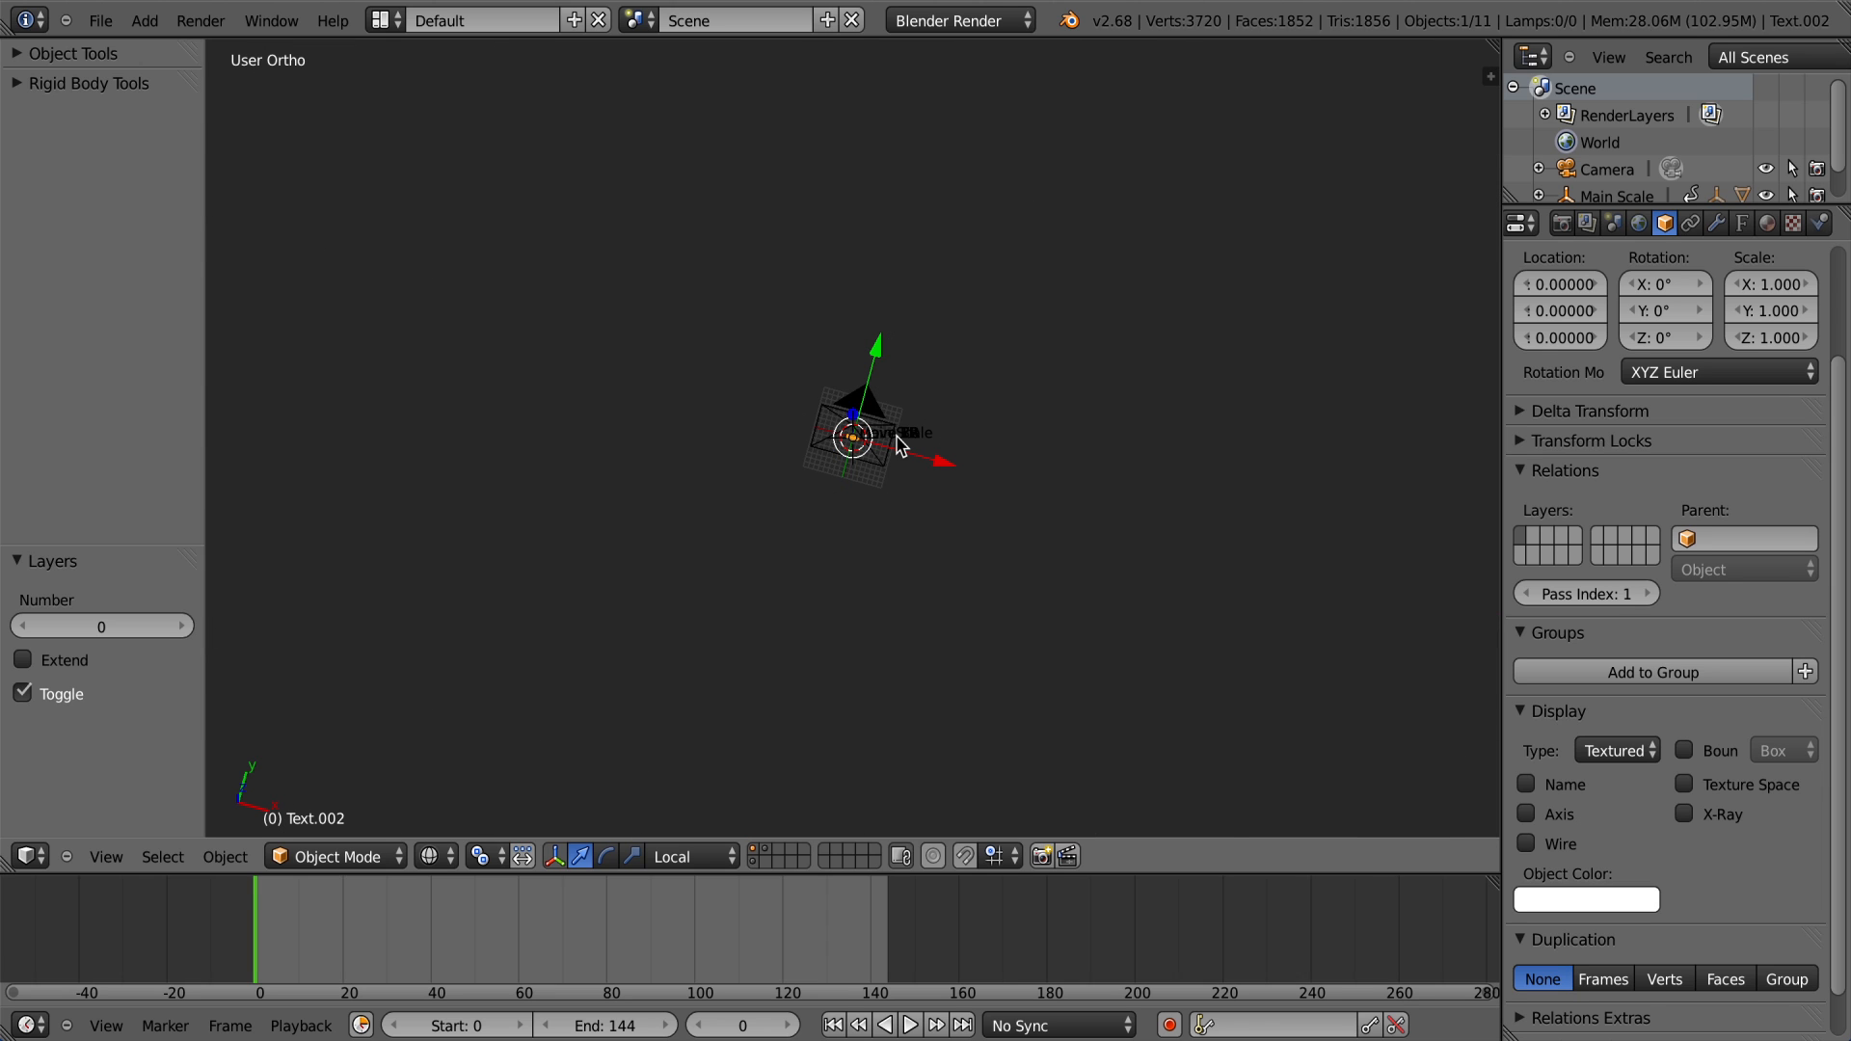
pyautogui.scroll(10, 892, 448)
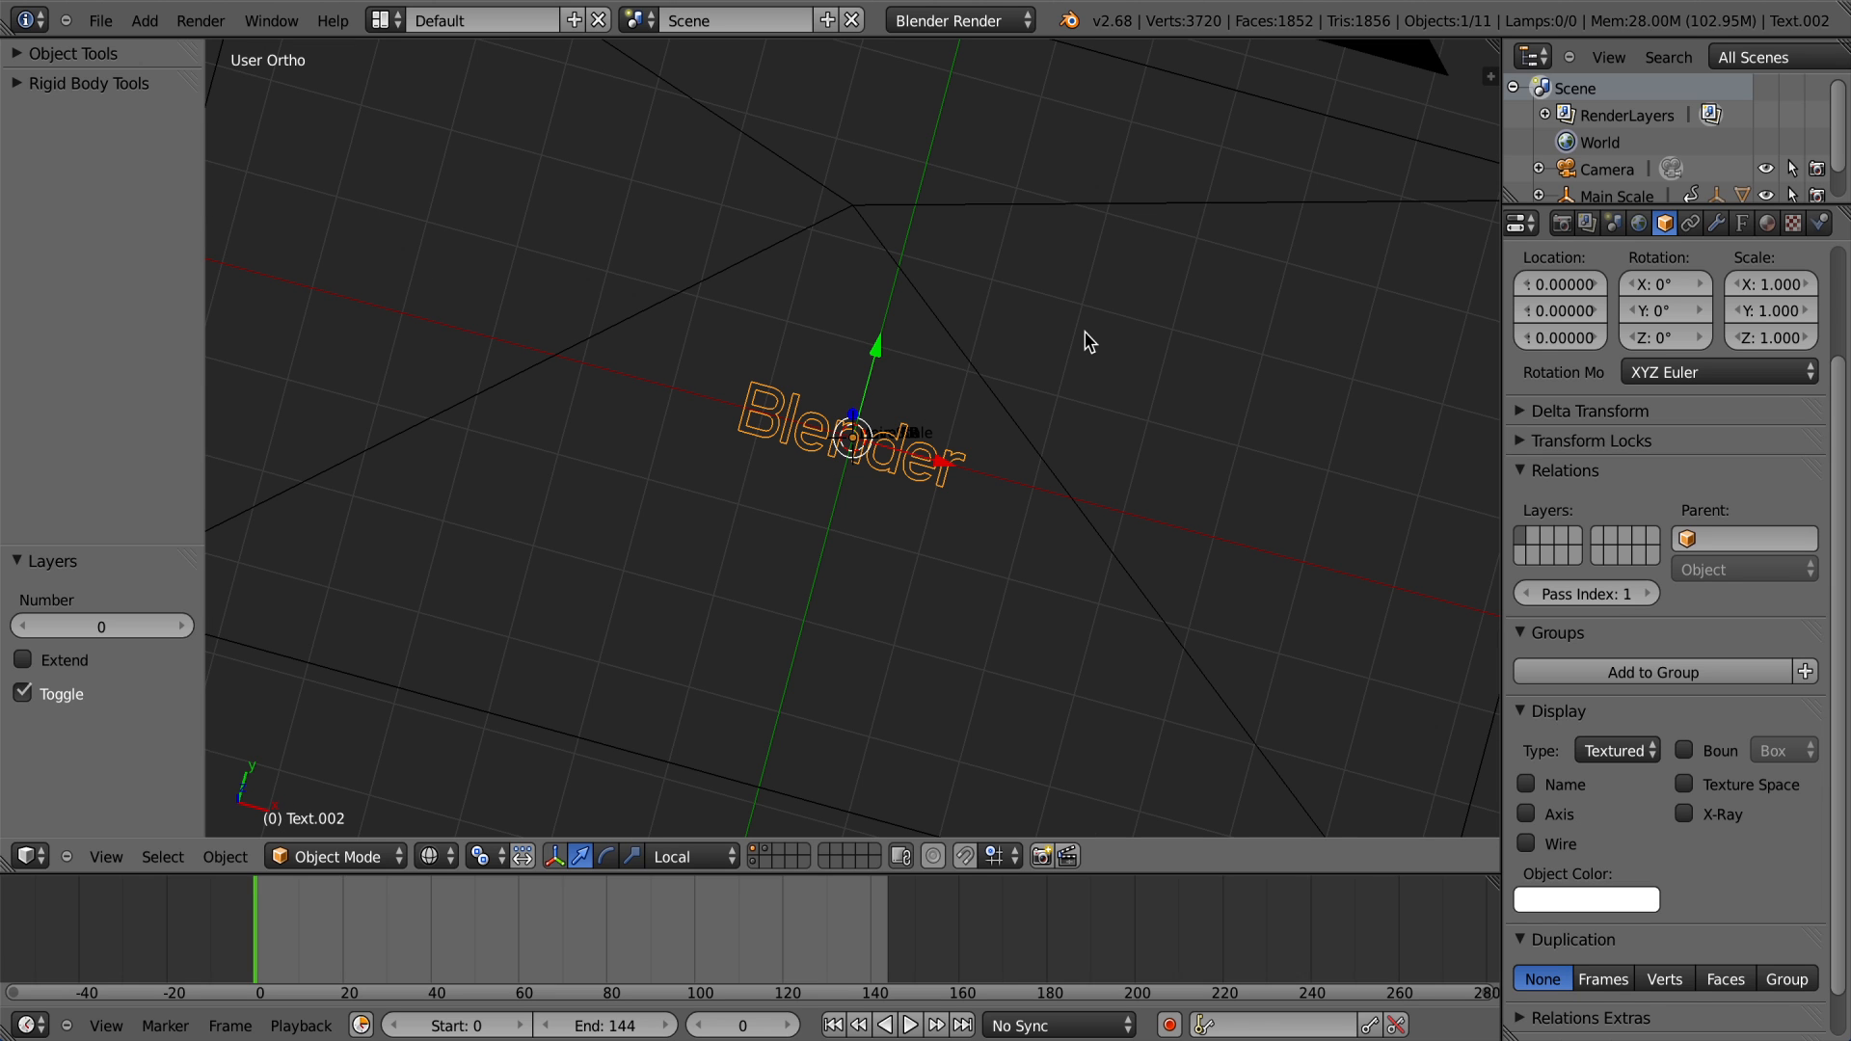
pyautogui.rightClick(852, 443)
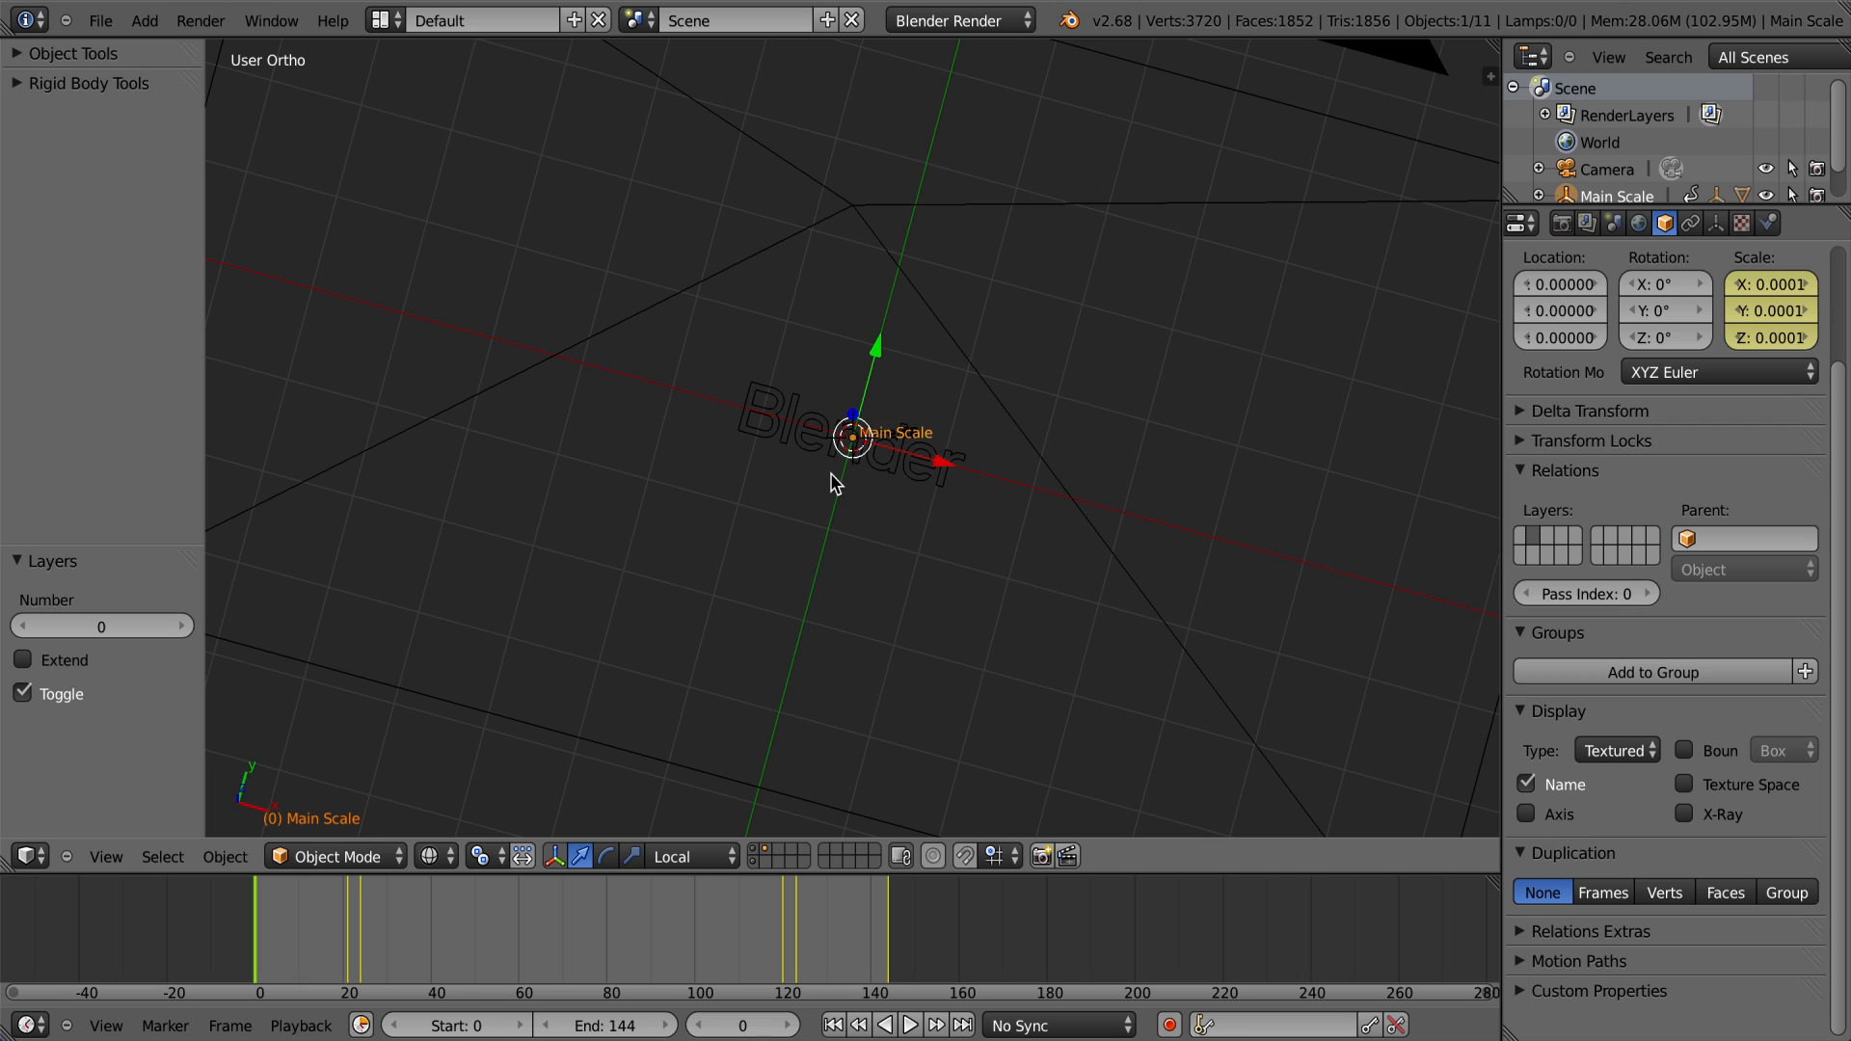
pyautogui.press('m')
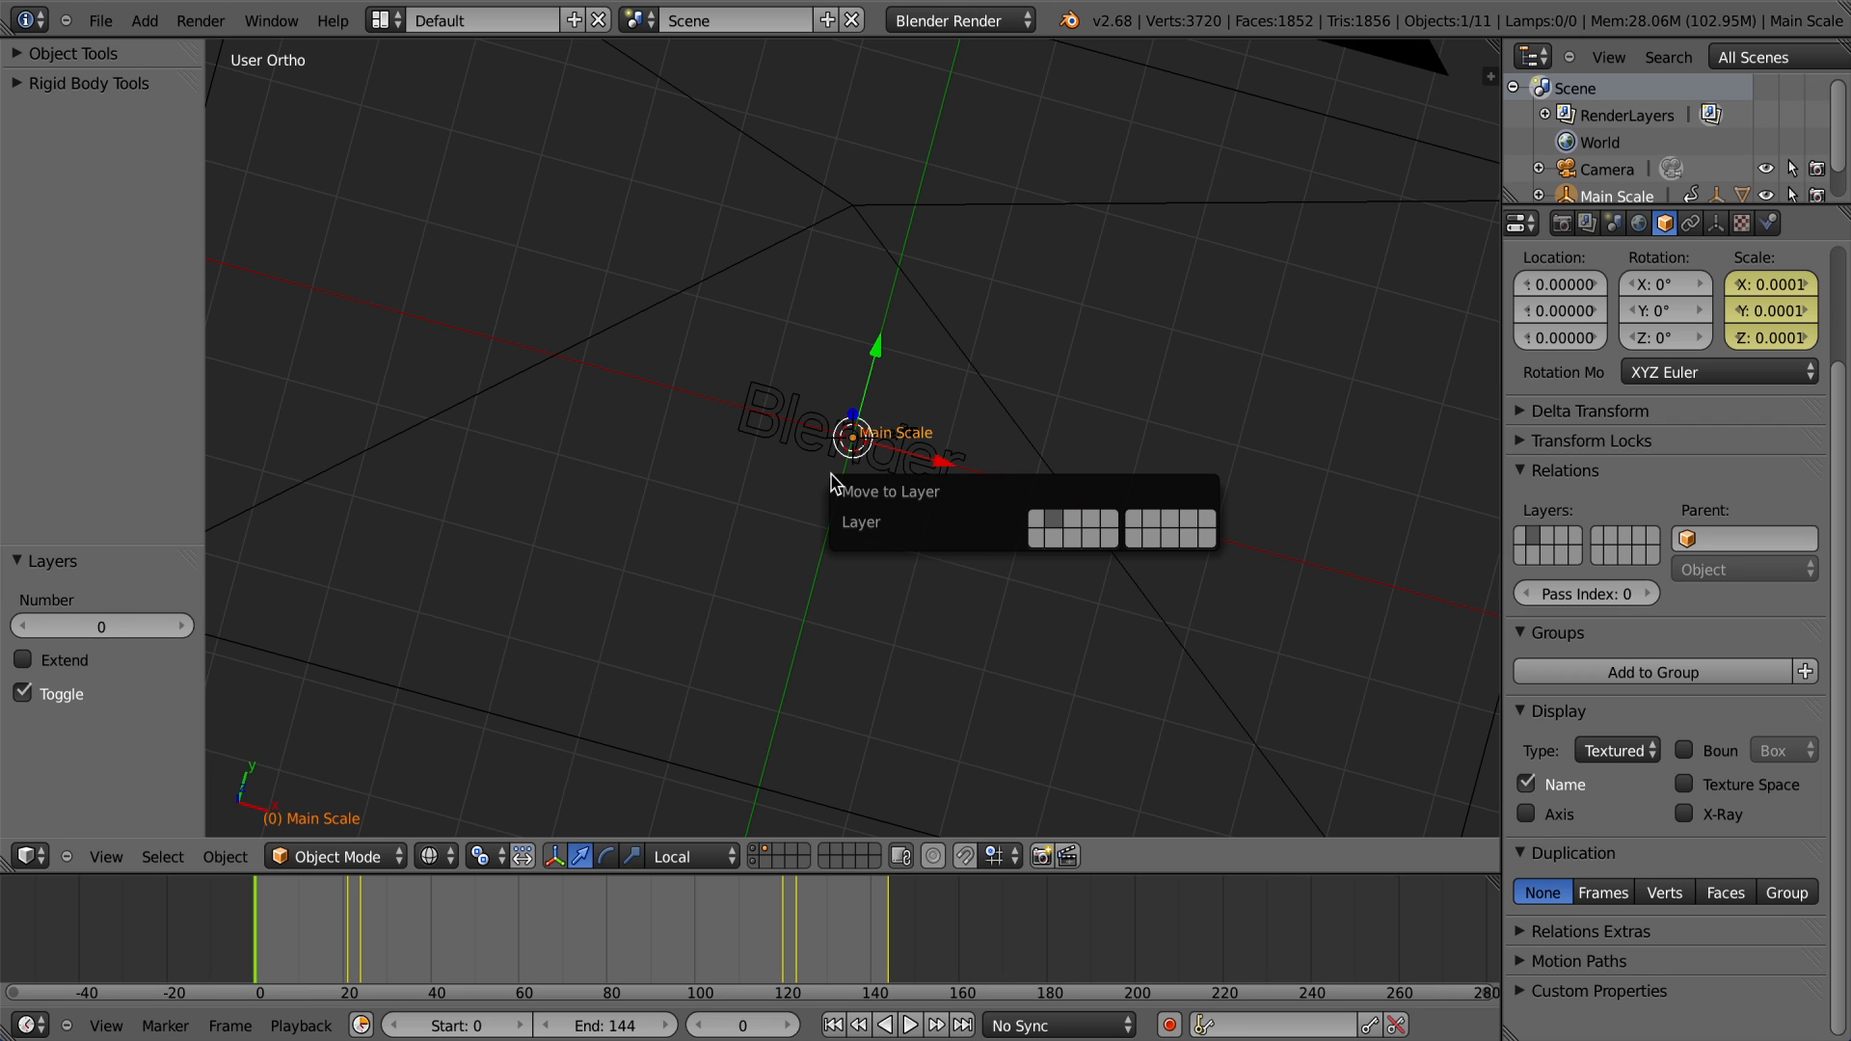
pyautogui.press('`')
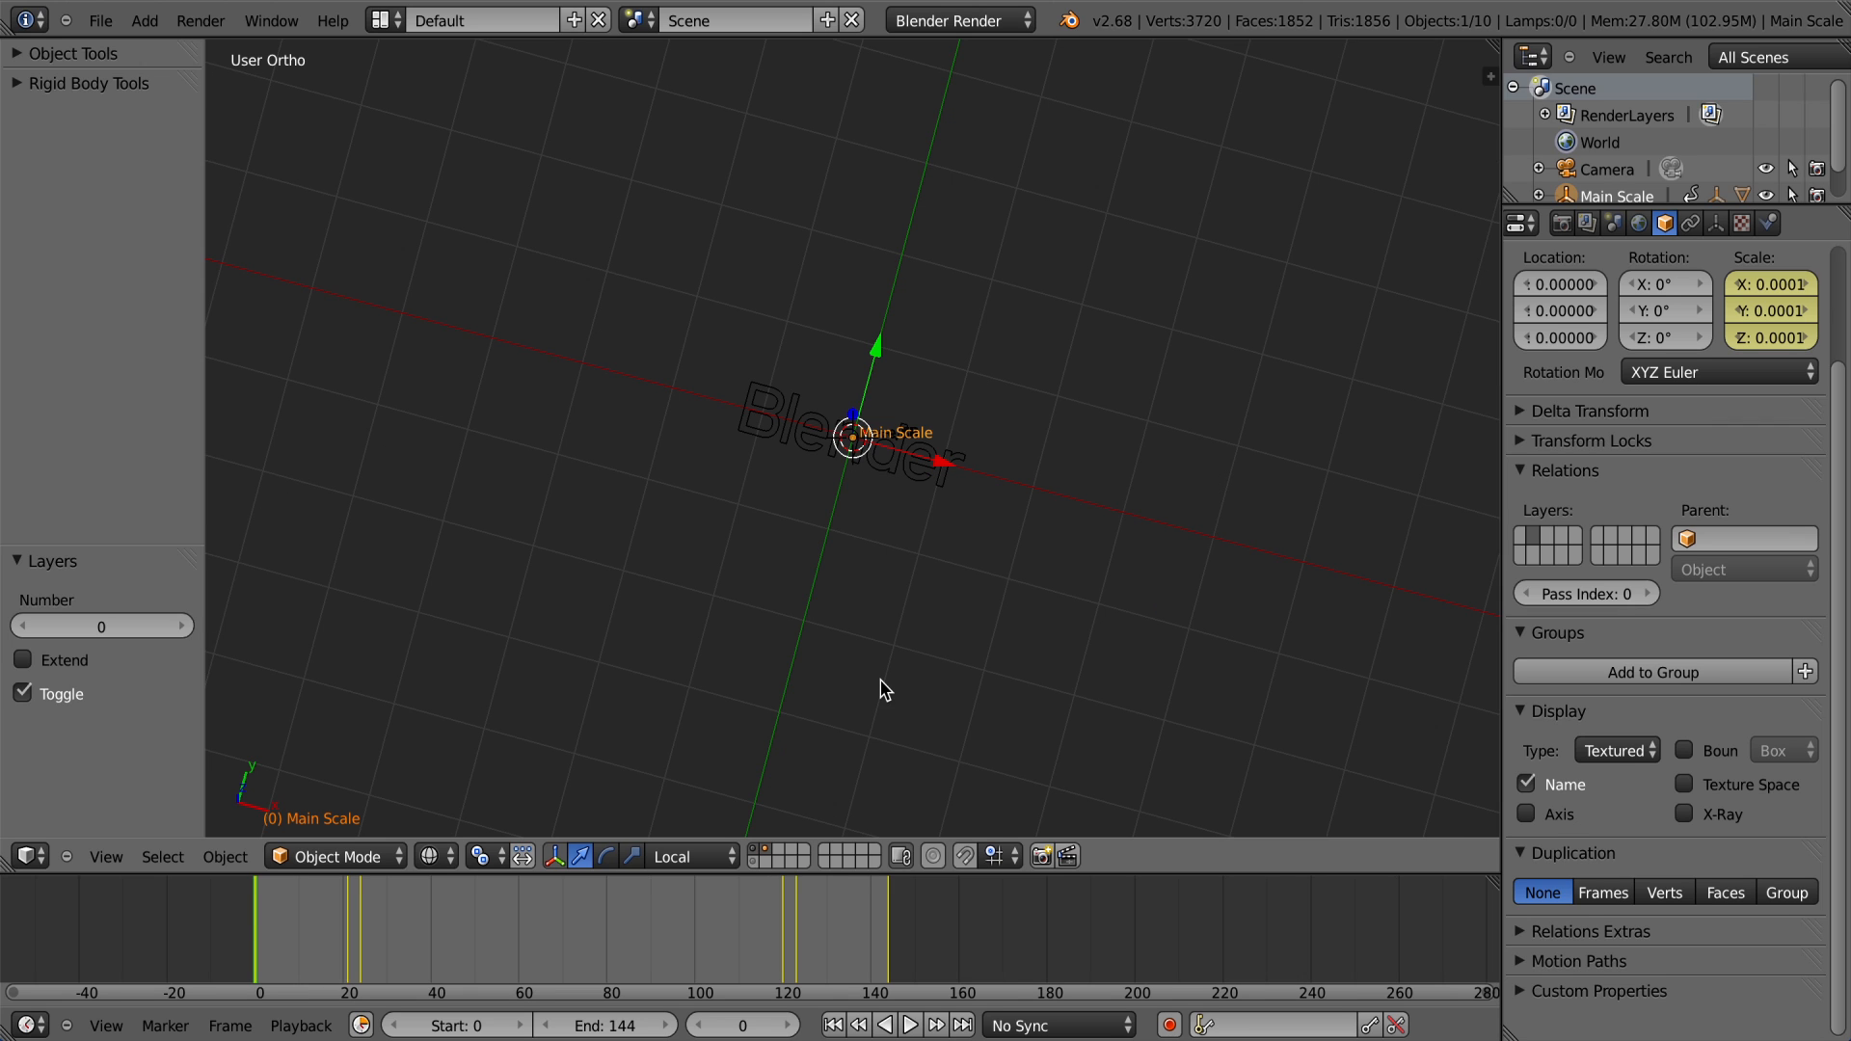
# Step: Select the Blender text, show only the first layer, and switch back to solid shading
pyautogui.rightClick(796, 403)
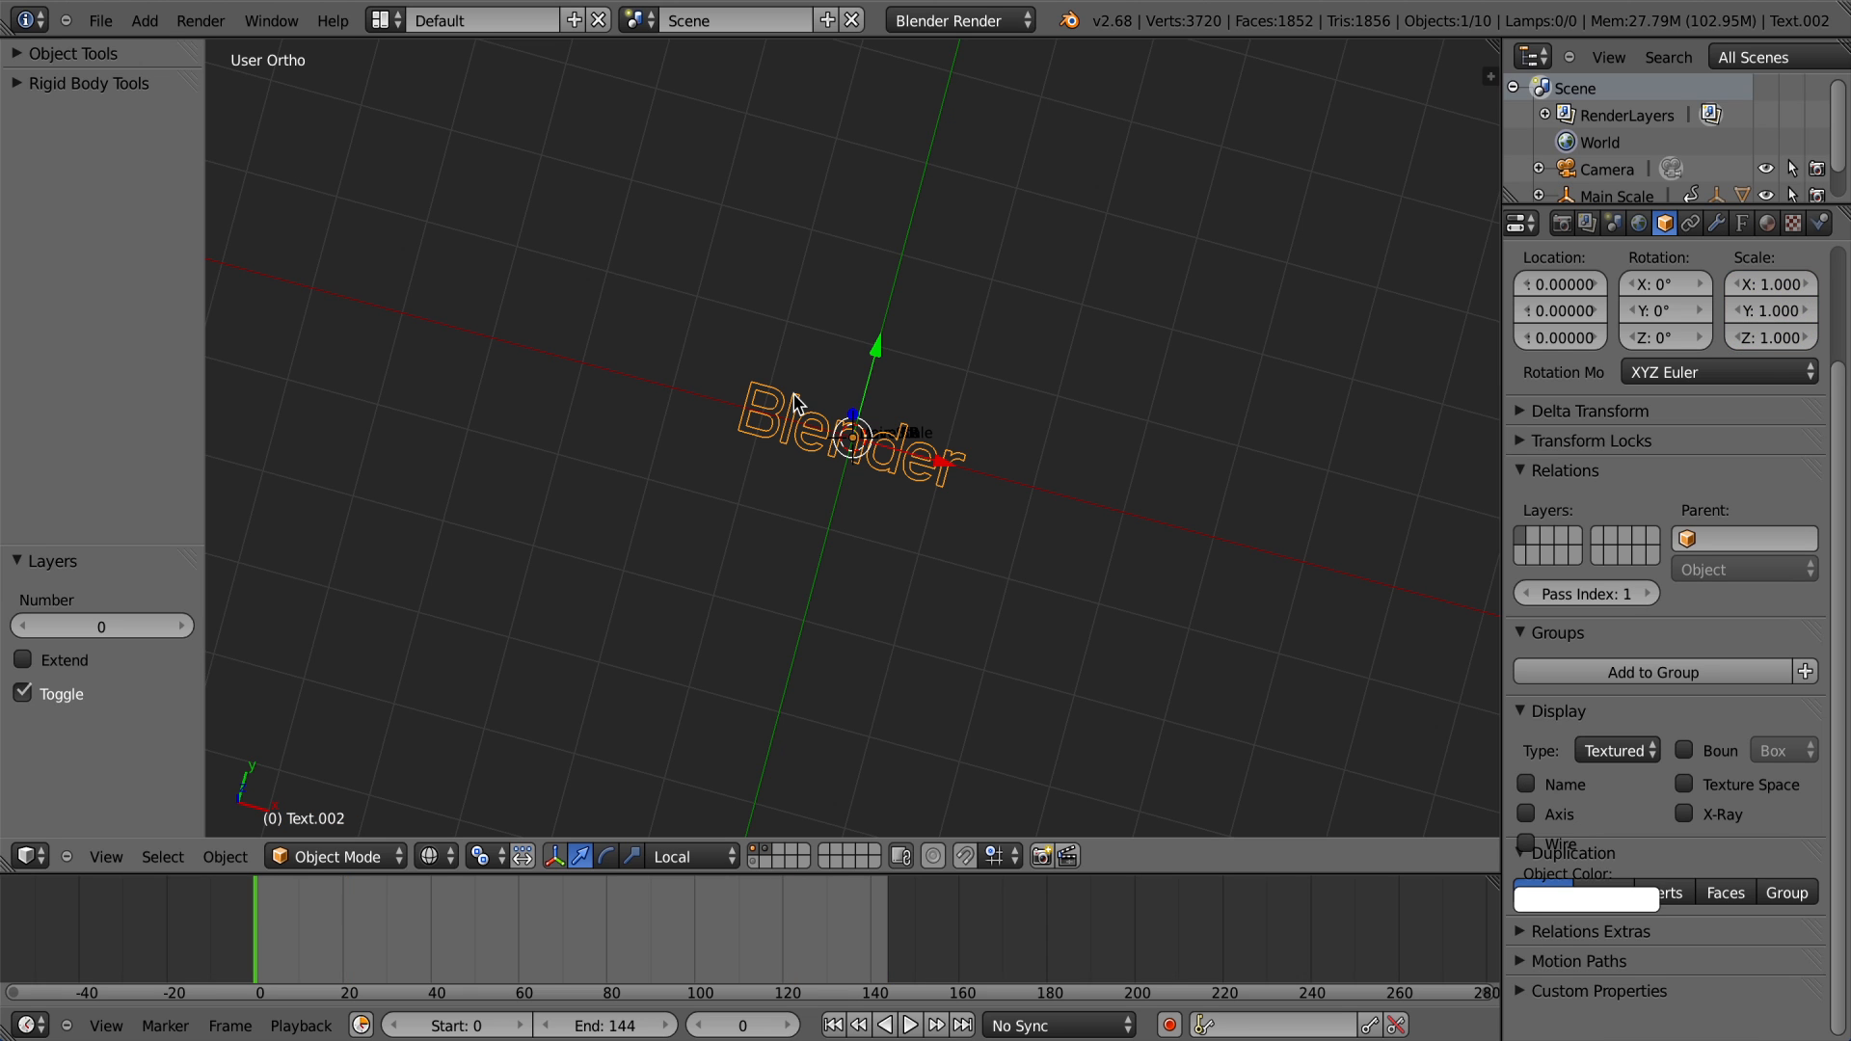
pyautogui.click(754, 848)
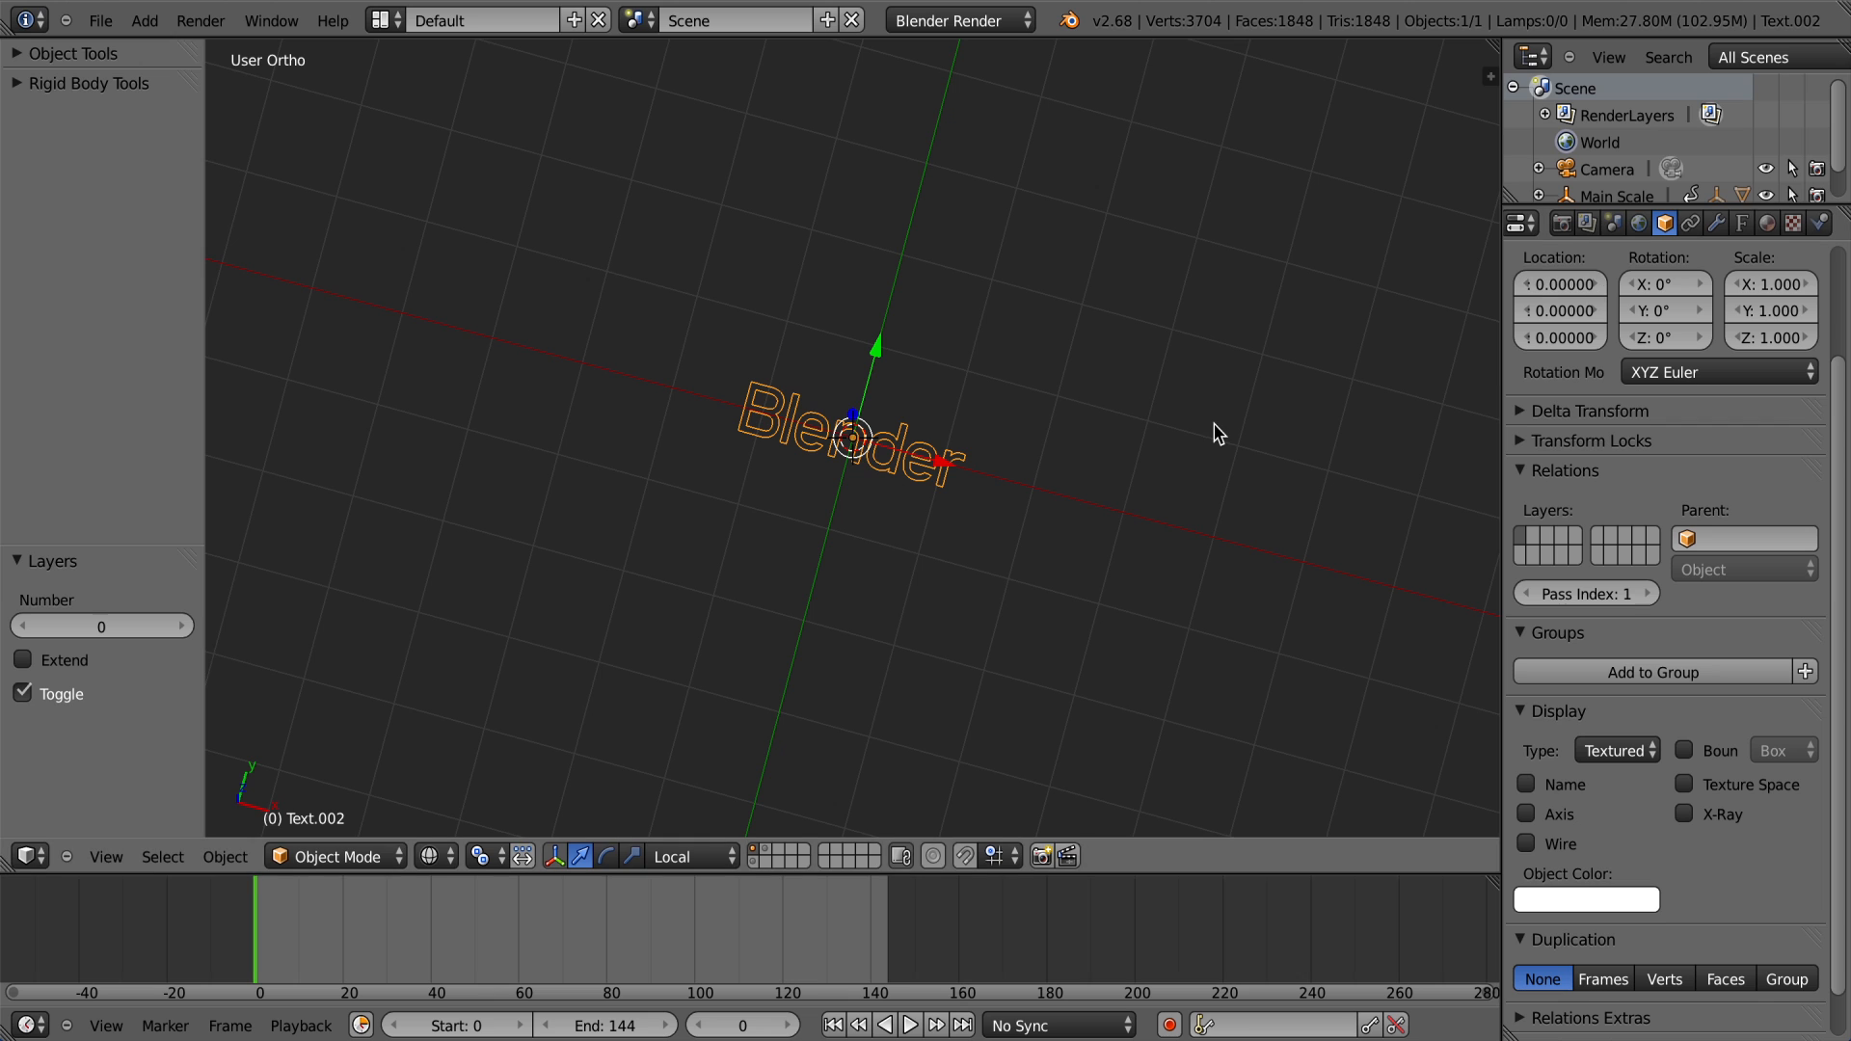
pyautogui.press('z')
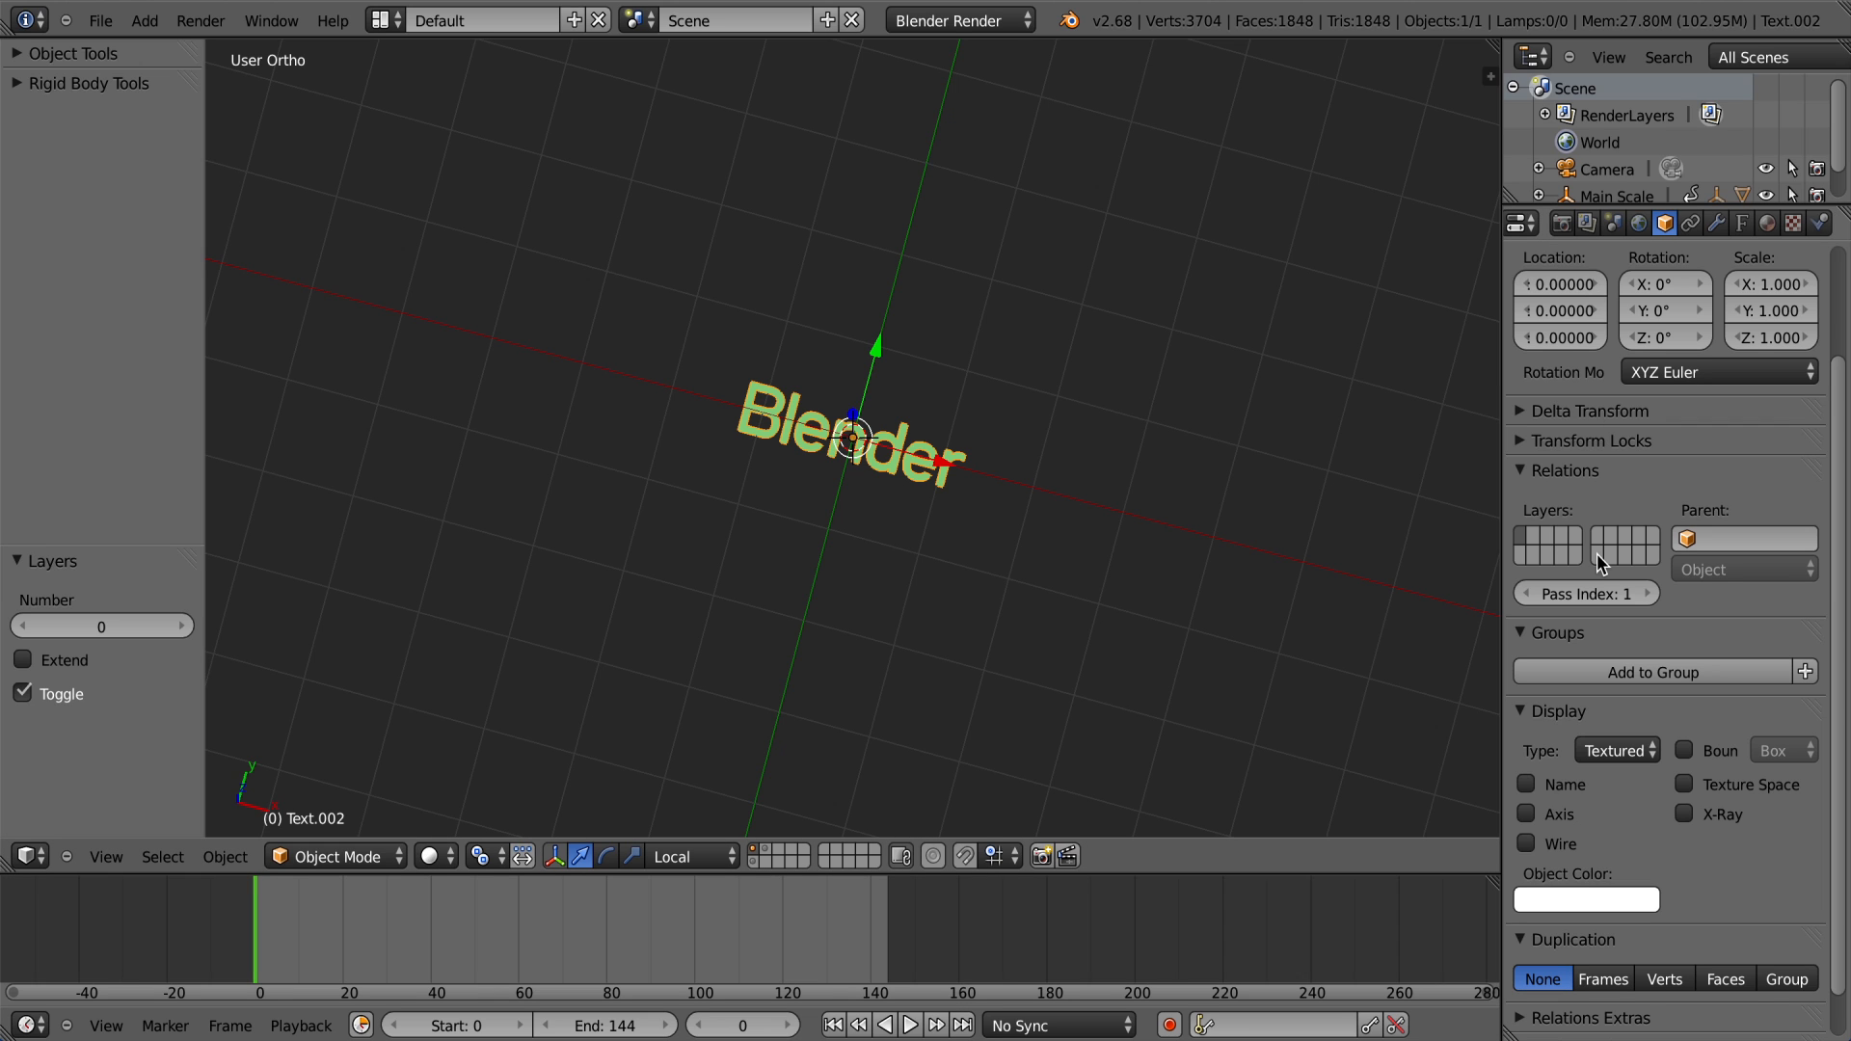
# Step: Enable the Object Index pass for the render layer and bring up the render settings
pyautogui.click(1589, 224)
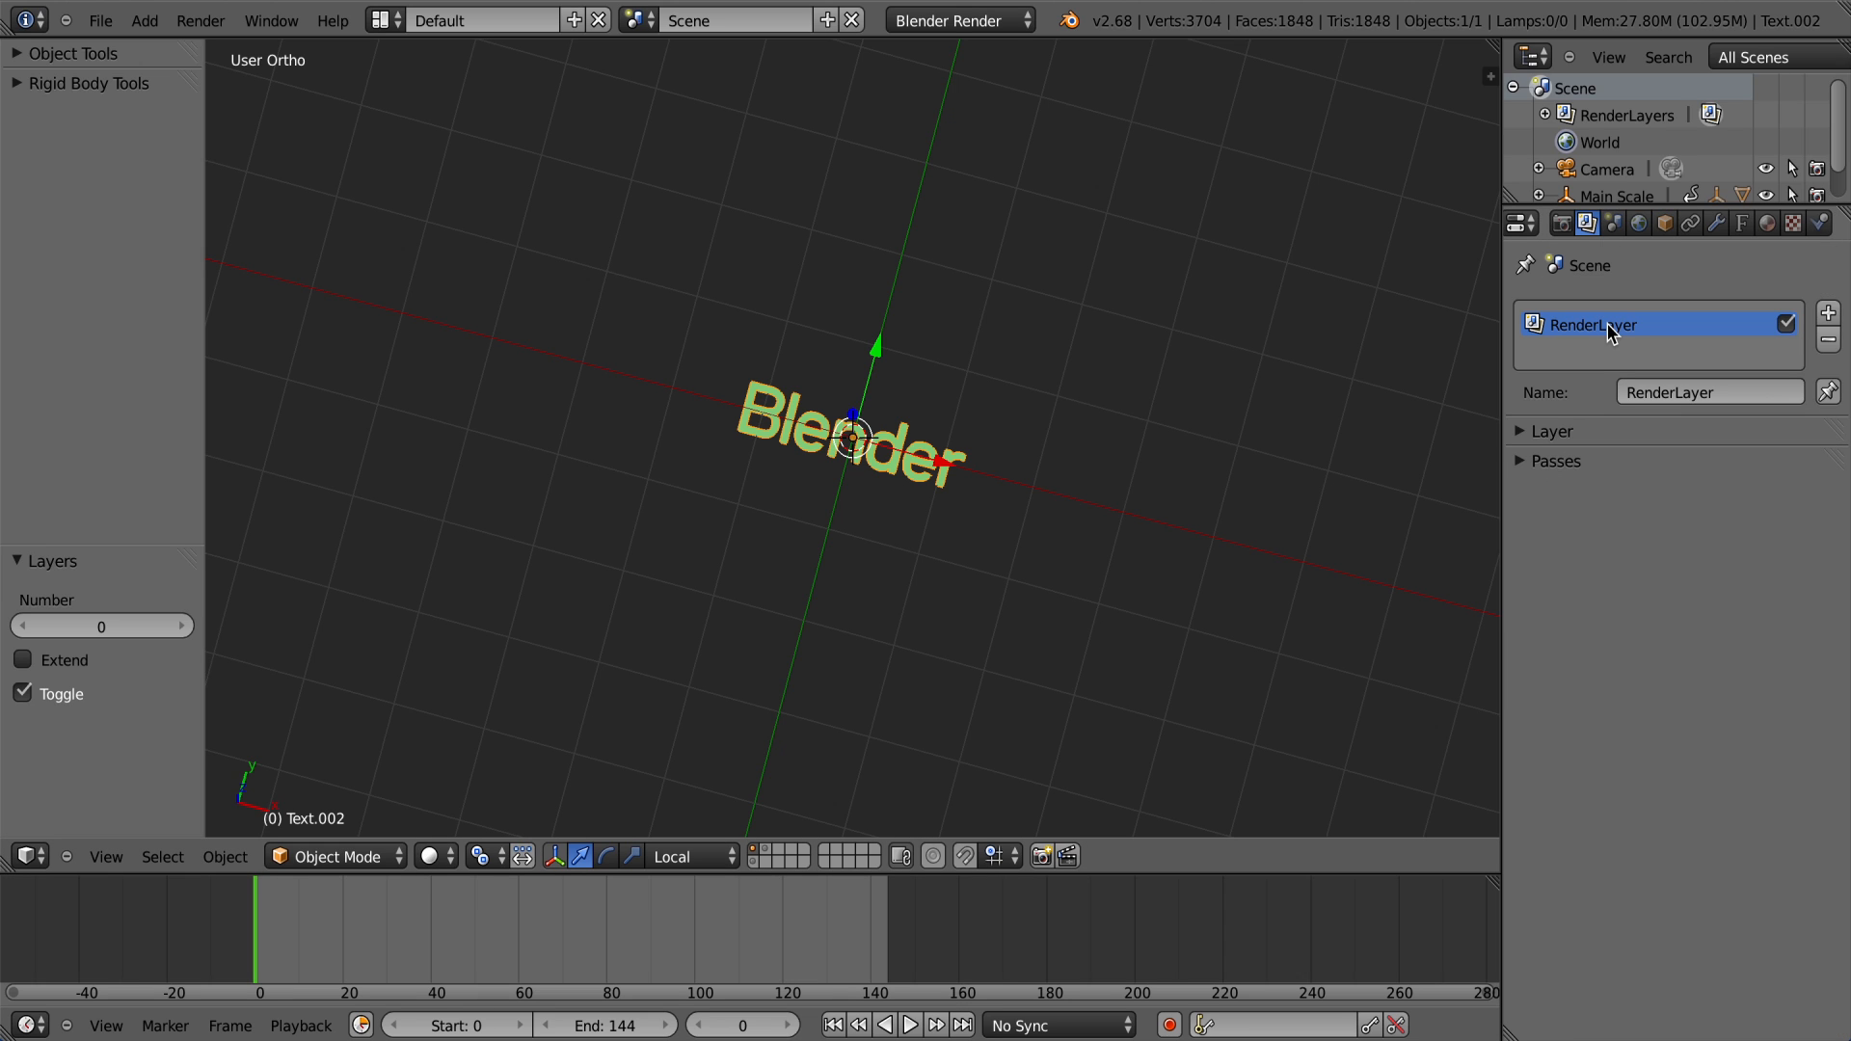
pyautogui.click(1601, 431)
pyautogui.click(1568, 813)
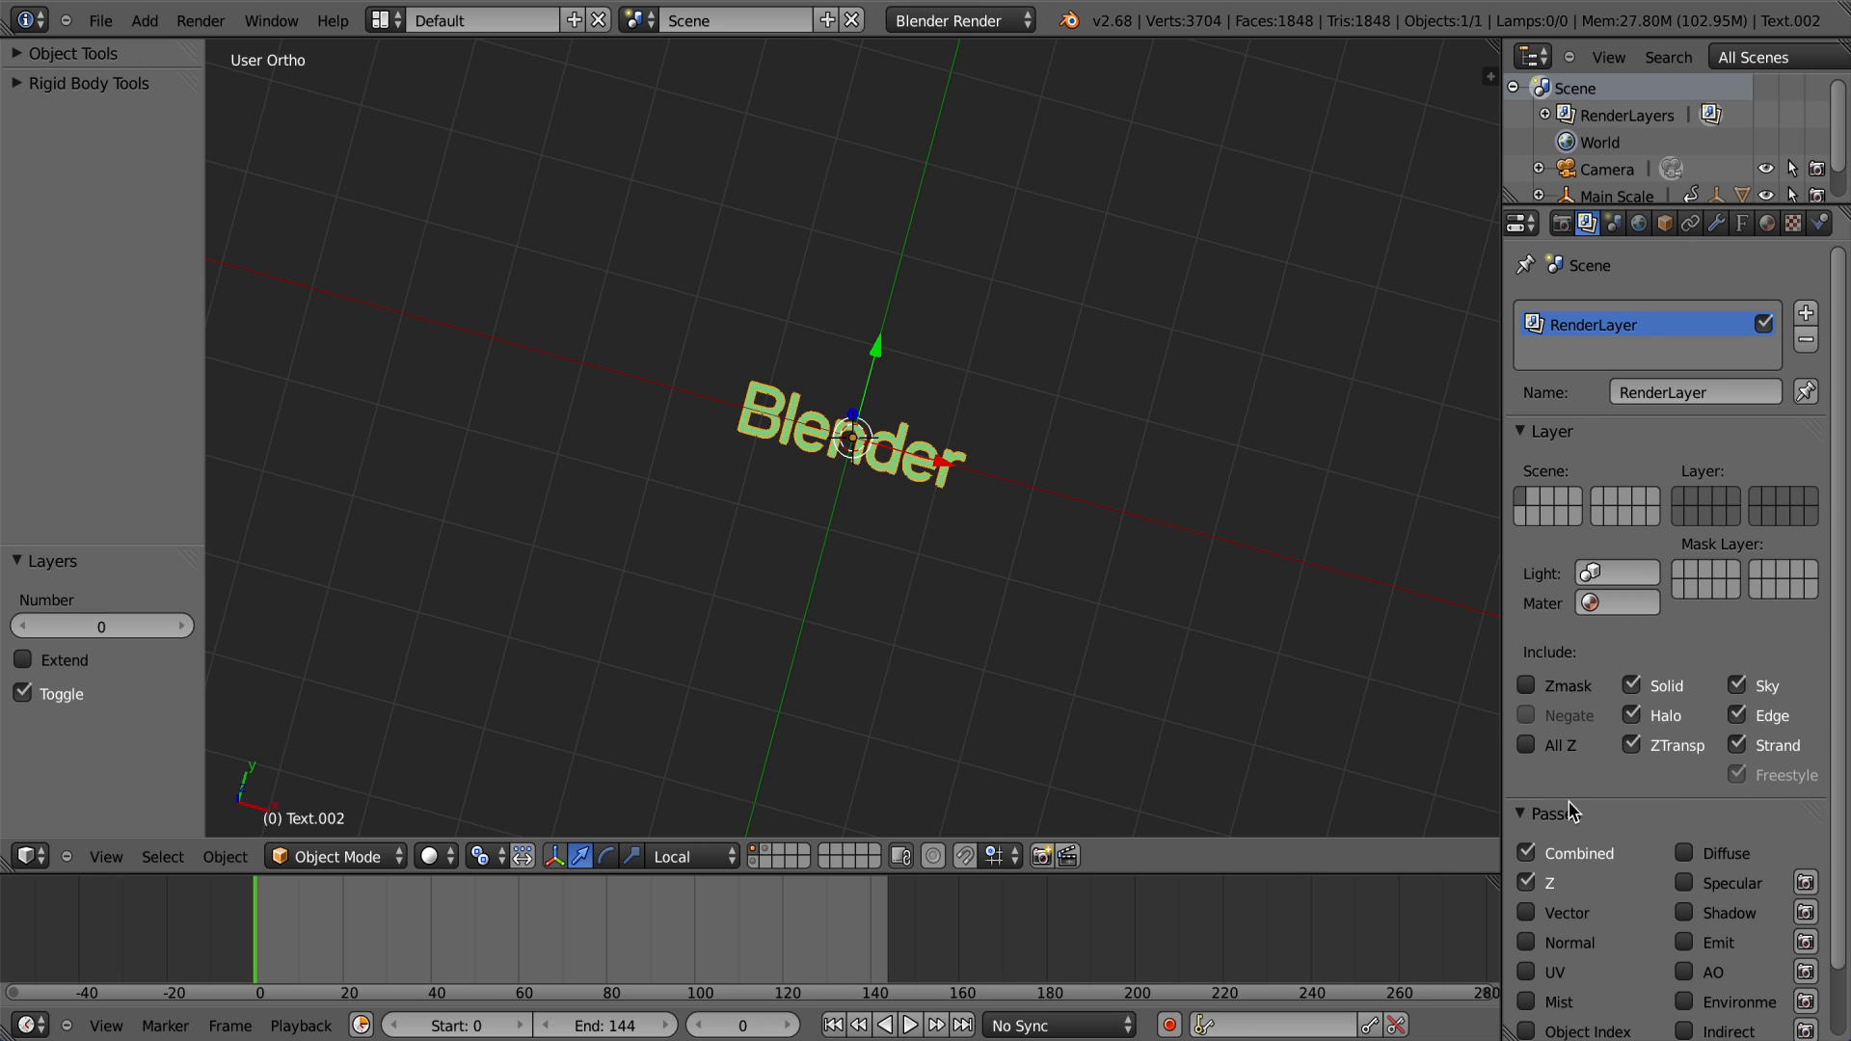
pyautogui.scroll(-2, 1591, 838)
pyautogui.click(1587, 997)
pyautogui.click(1587, 999)
pyautogui.click(1578, 962)
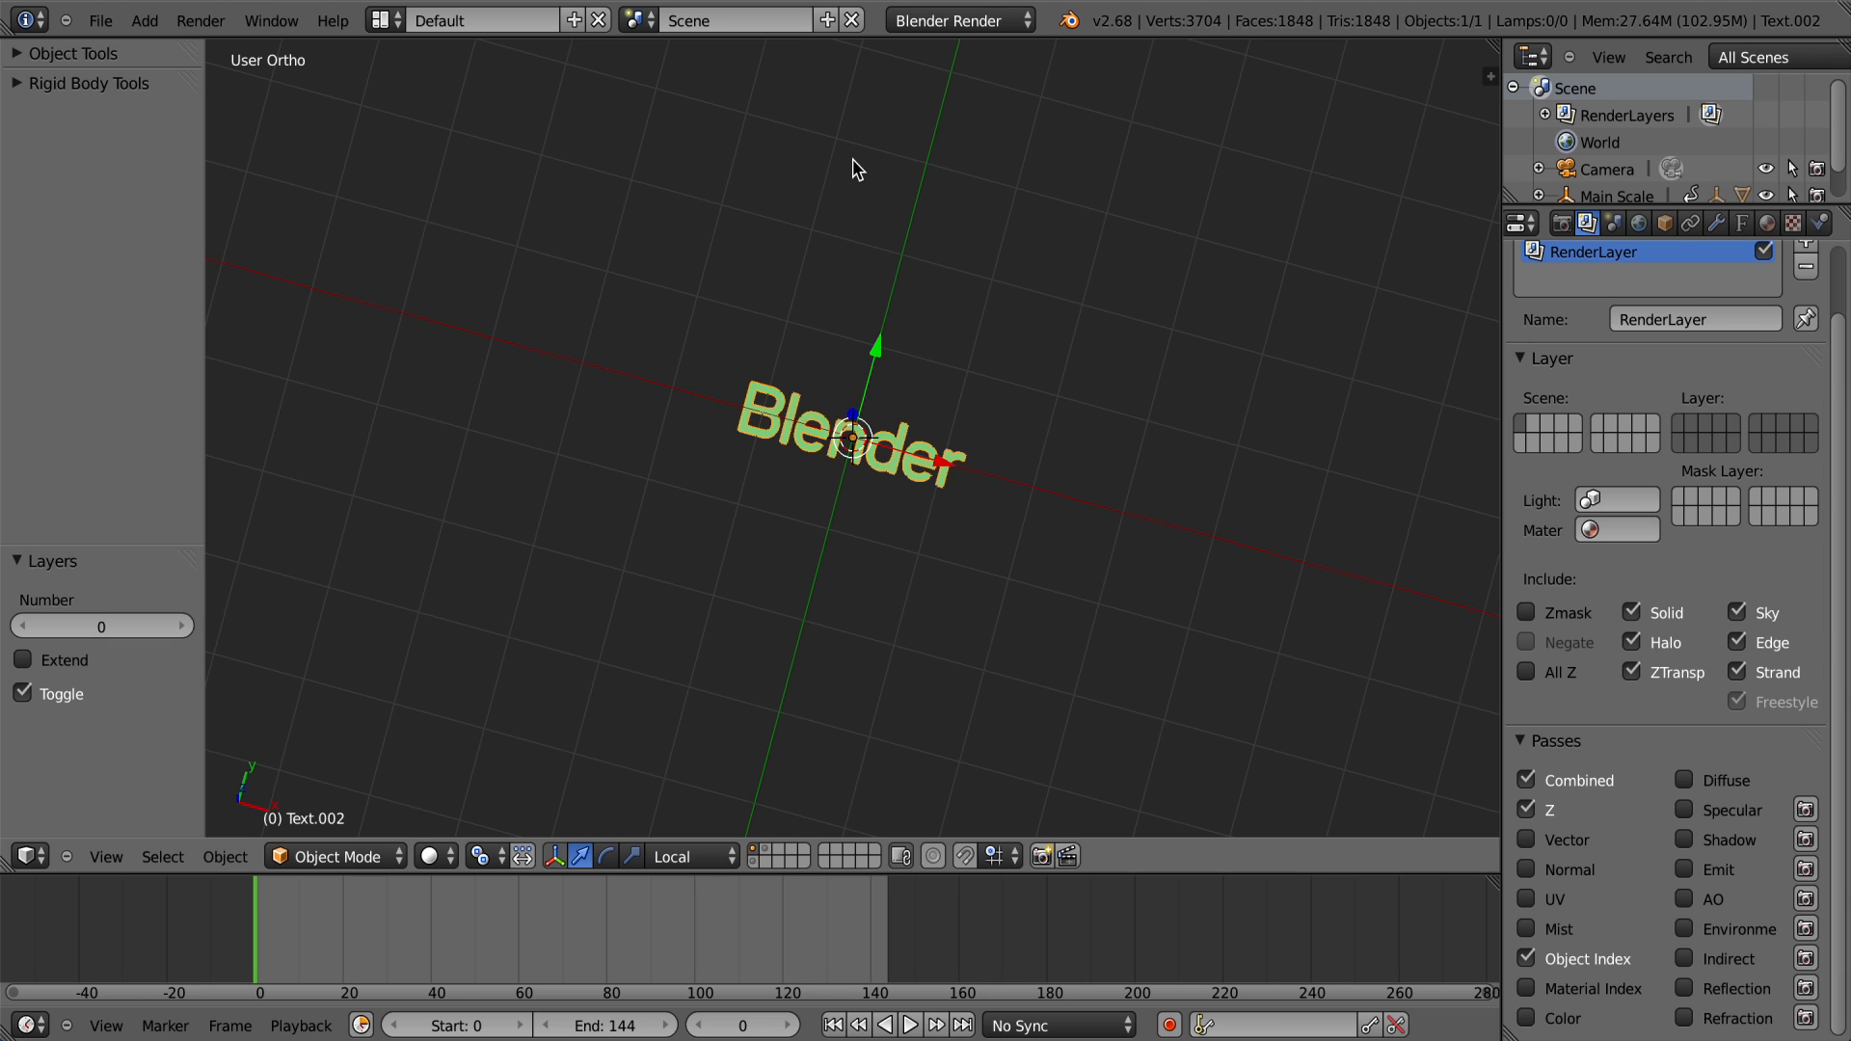
pyautogui.click(1561, 224)
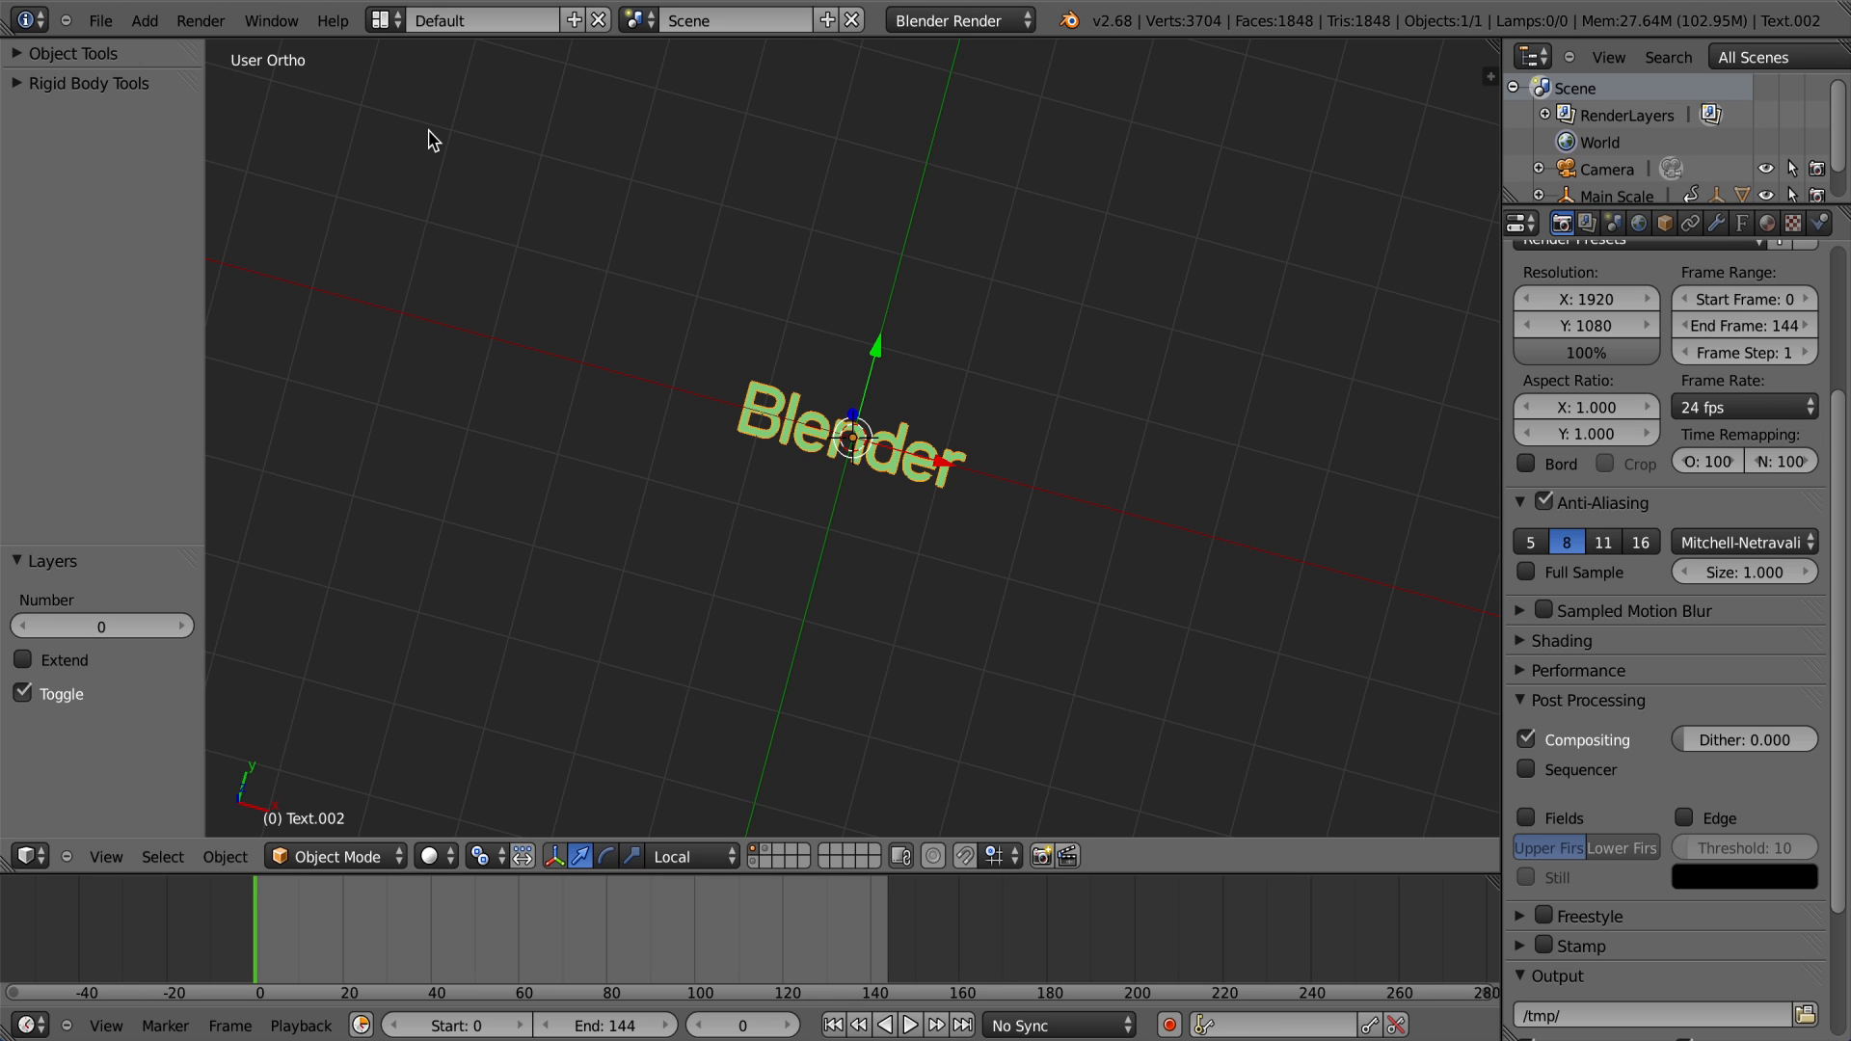
# Step: Render the current frame and switch that area to the compositing node editor with Use Nodes and Backdrop enabled
pyautogui.click(200, 20)
pyautogui.click(192, 48)
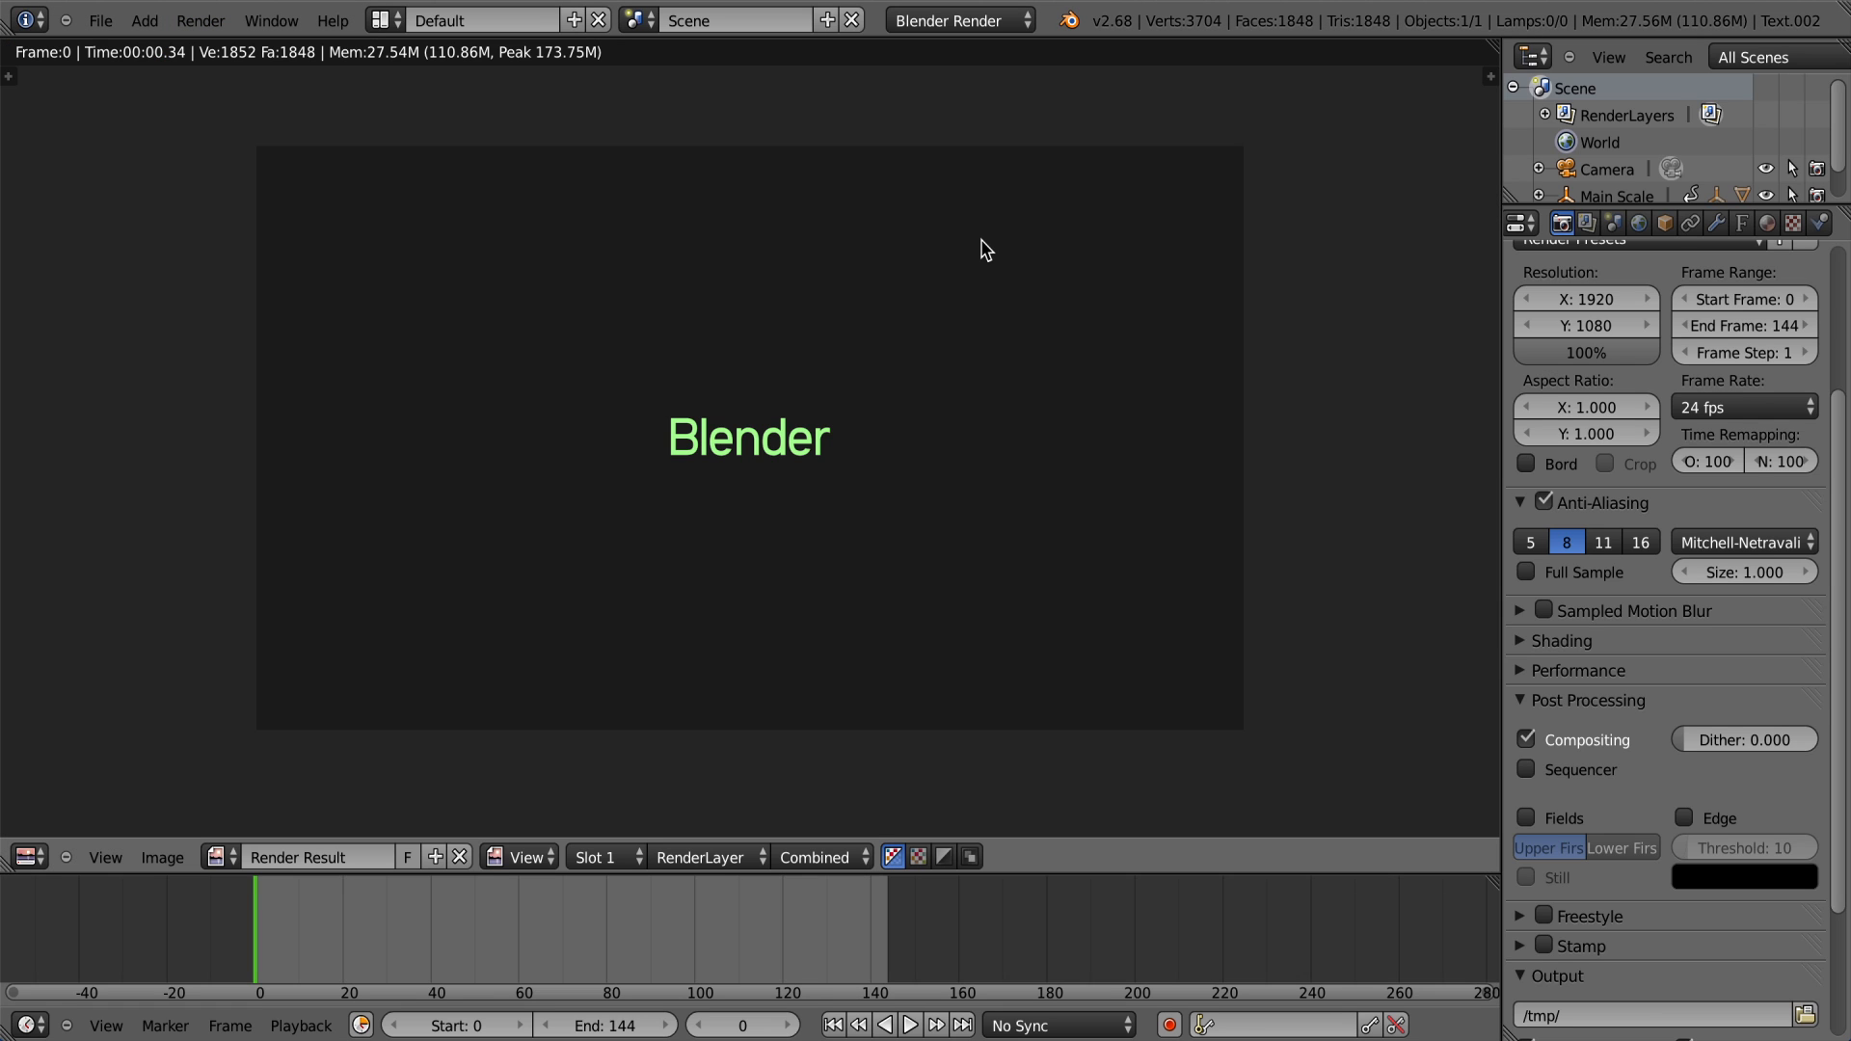
pyautogui.click(26, 858)
pyautogui.click(65, 543)
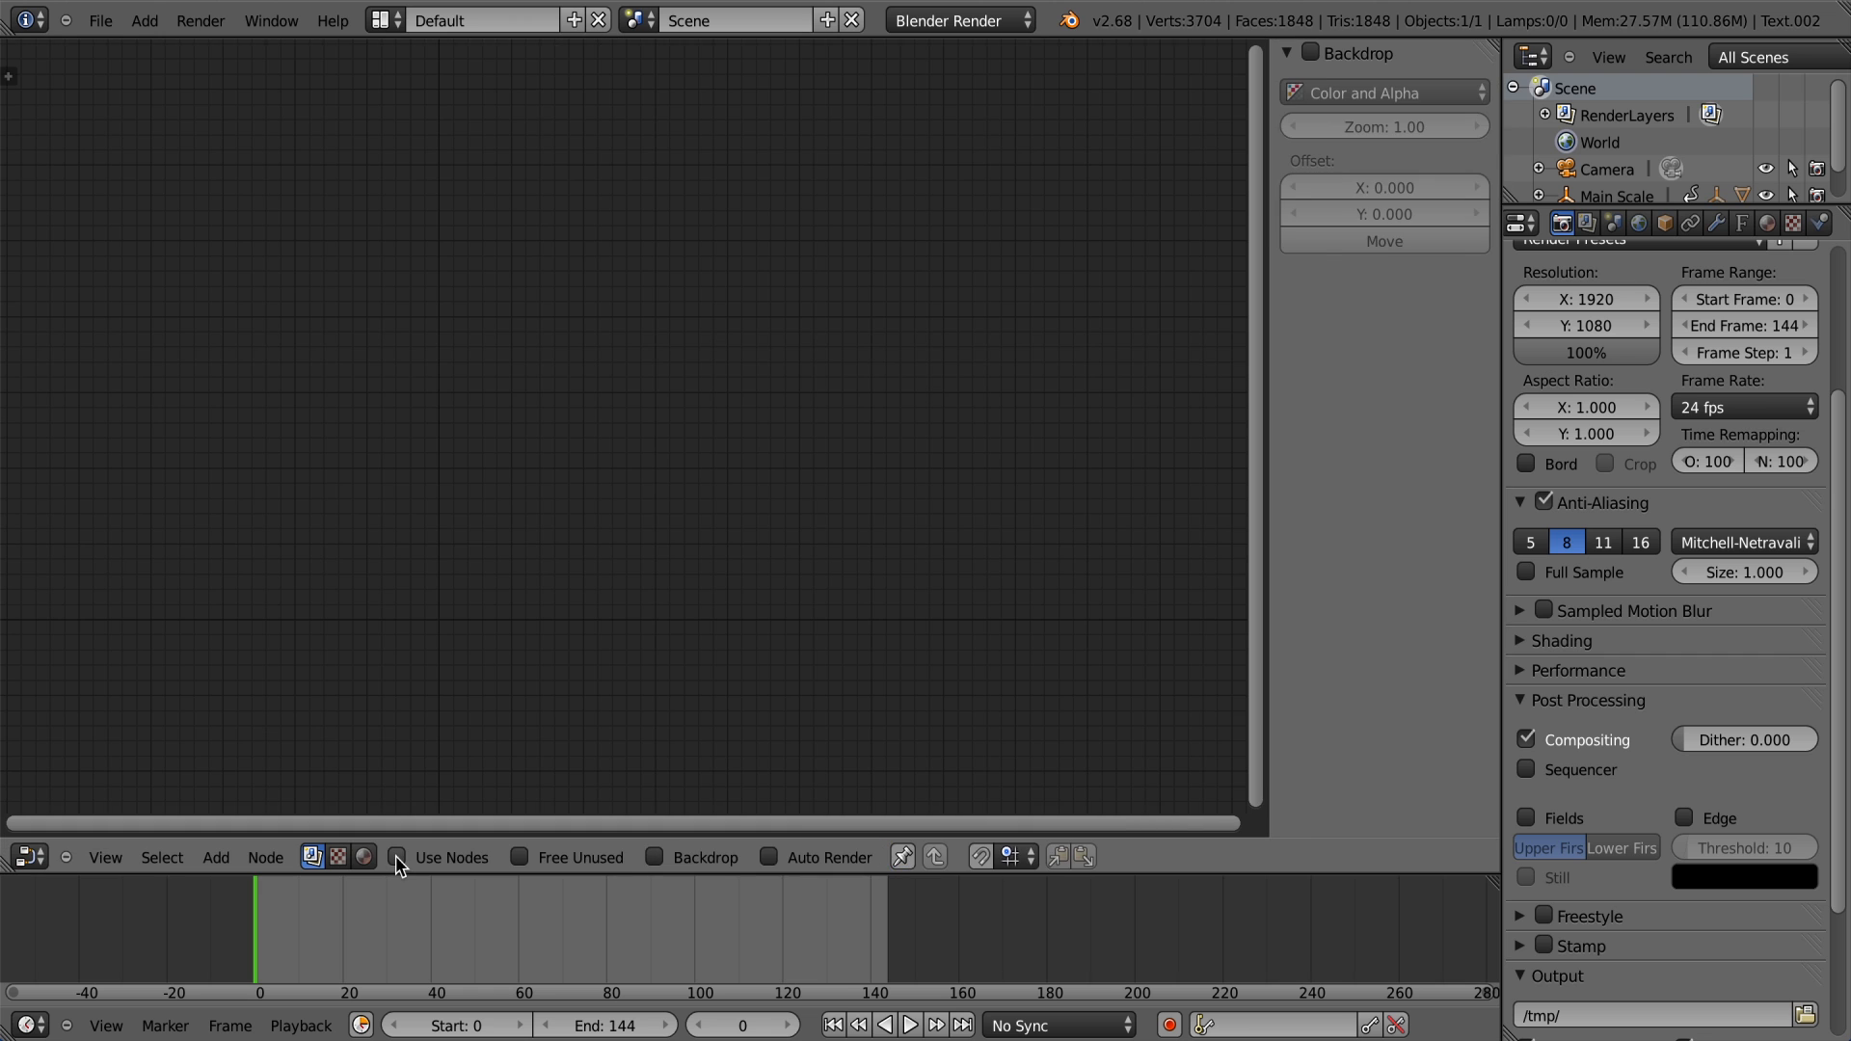
pyautogui.click(396, 858)
pyautogui.click(690, 859)
# Step: Spread the Render Layers and Composite nodes far apart to make room for nodes between them
pyautogui.click(492, 436)
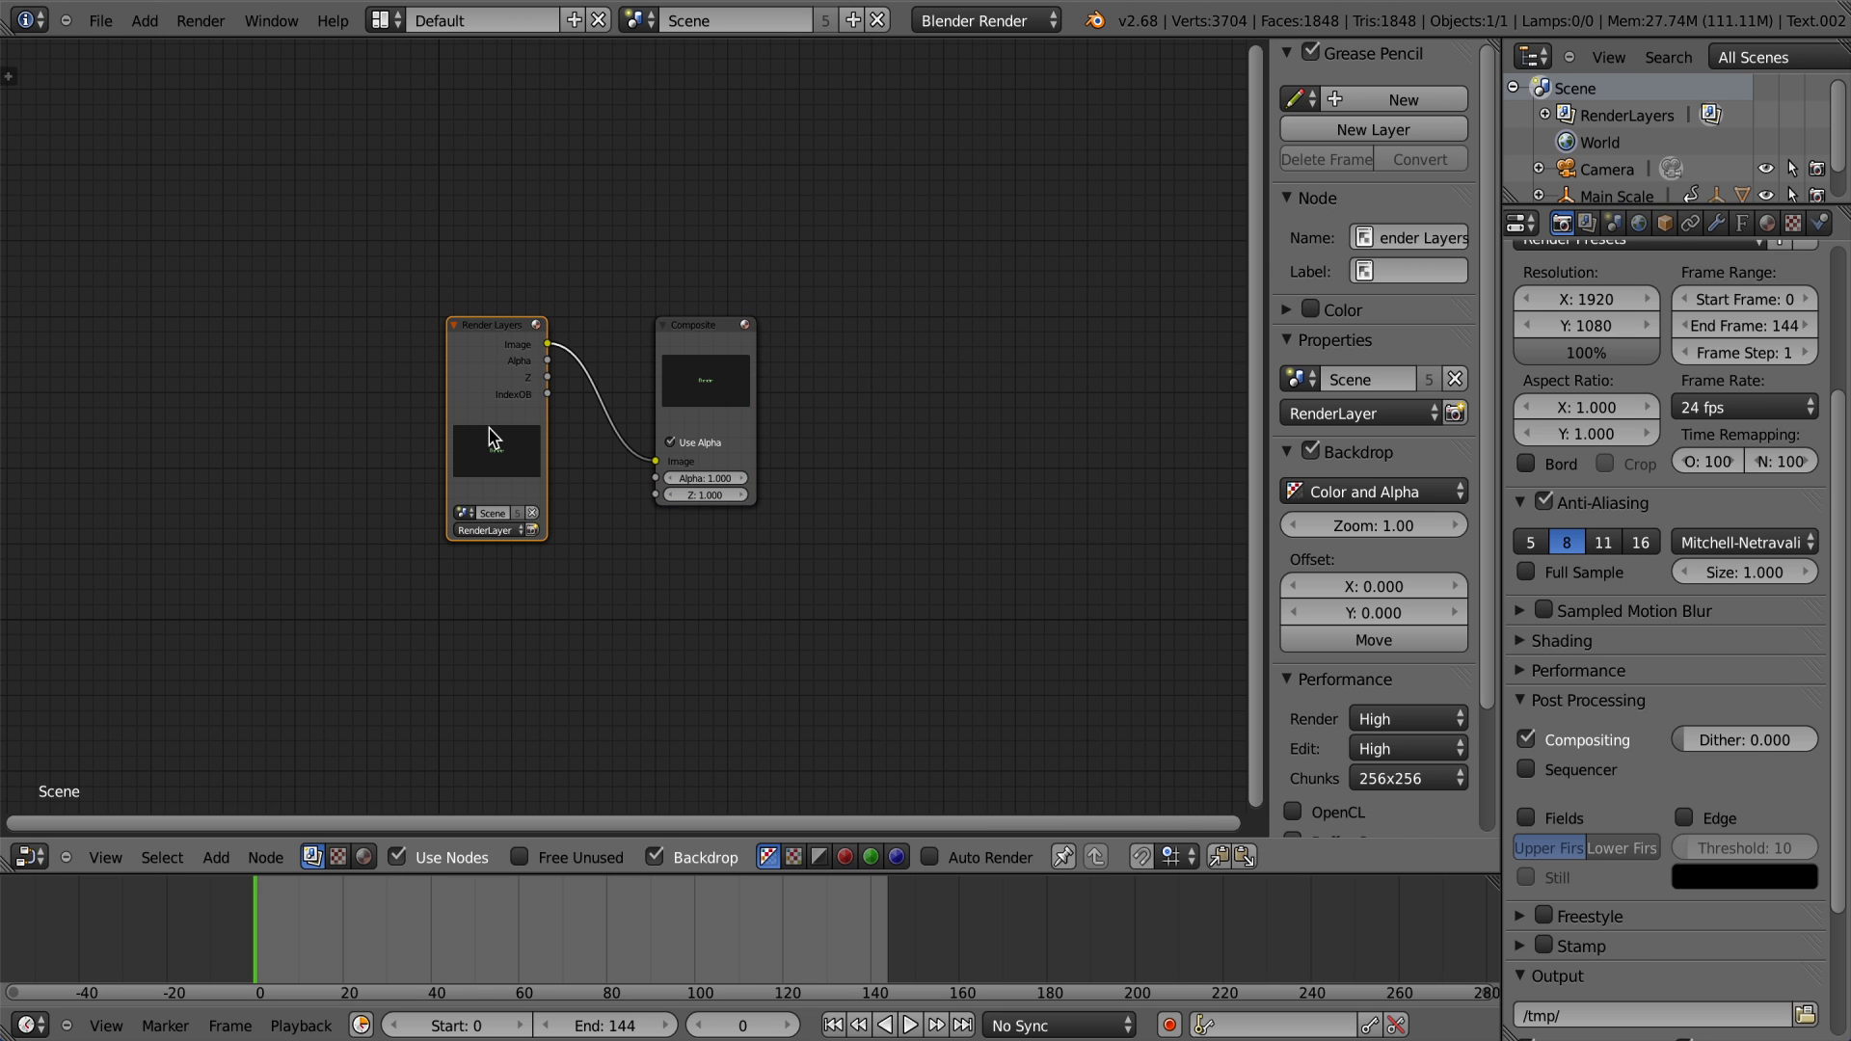
pyautogui.moveTo(489, 436); pyautogui.dragTo(60, 266)
pyautogui.moveTo(675, 349); pyautogui.dragTo(1020, 201)
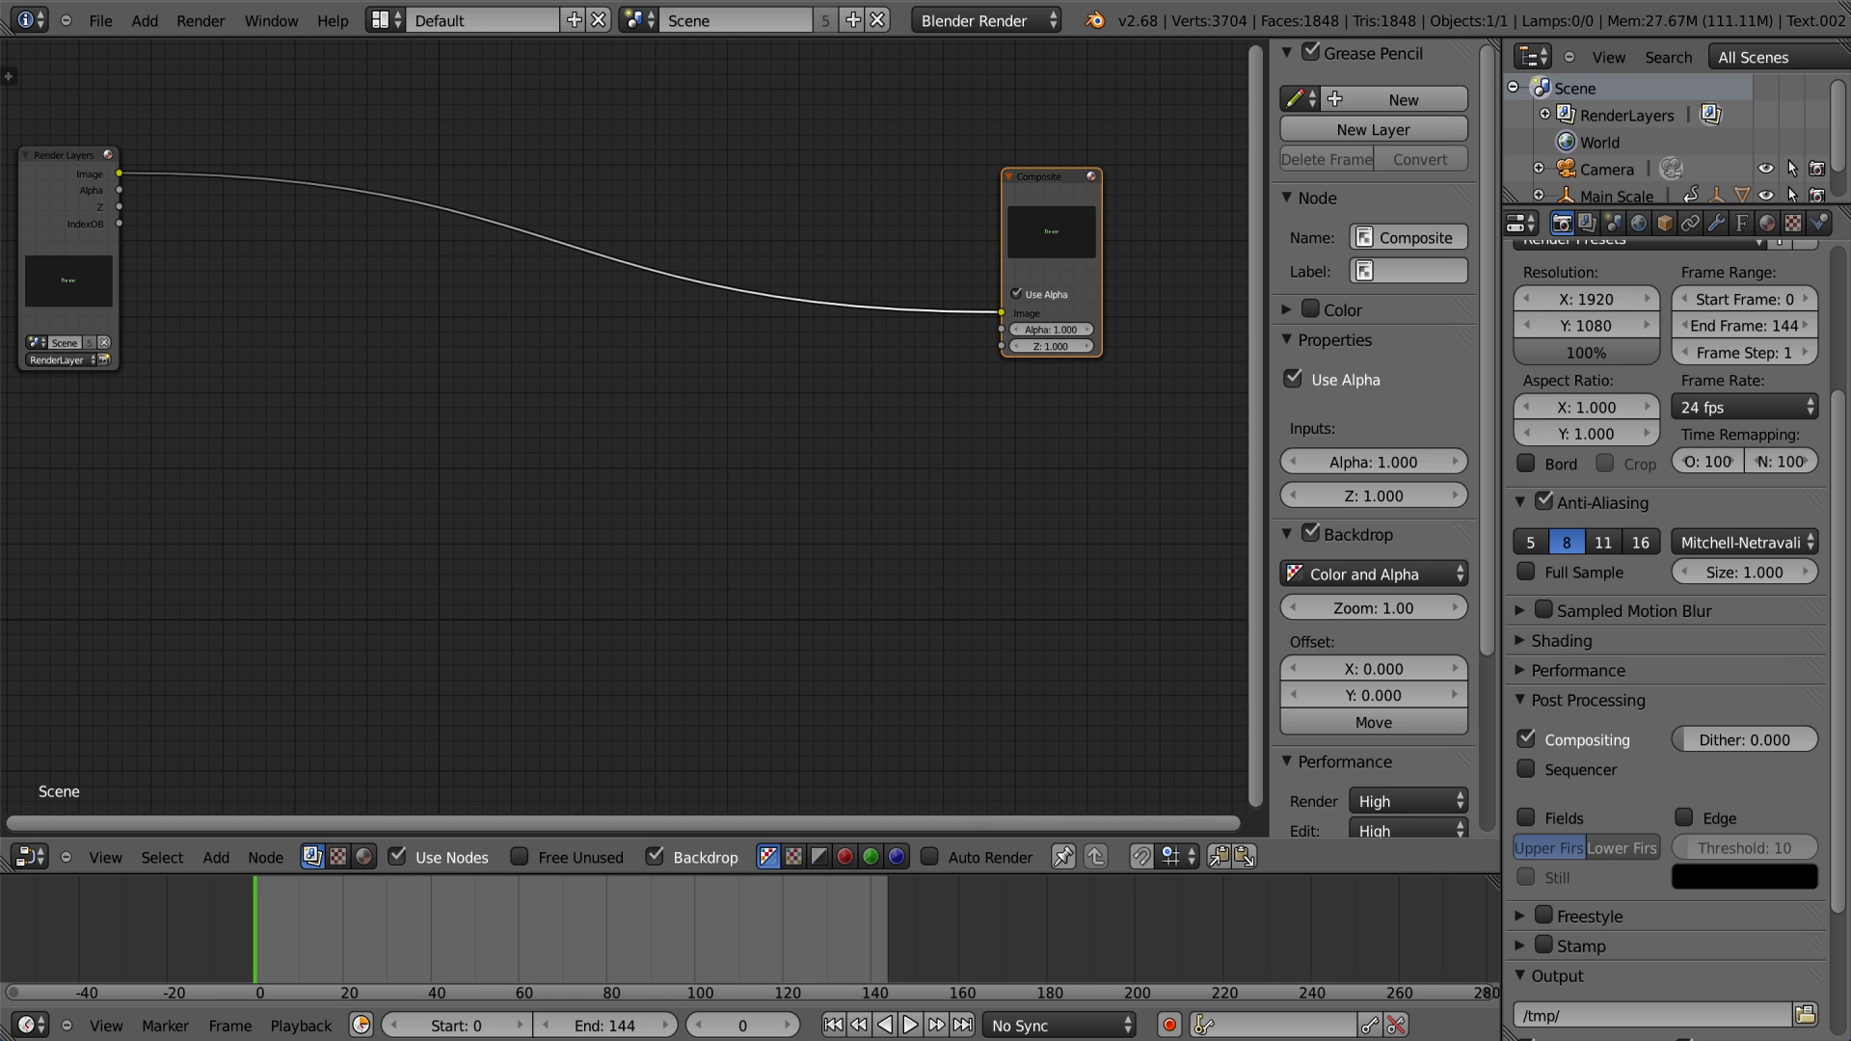
# Step: Add a Viewer node below the Composite node and feed it the Render Layers image output
pyautogui.hotkey('shift', 'a')
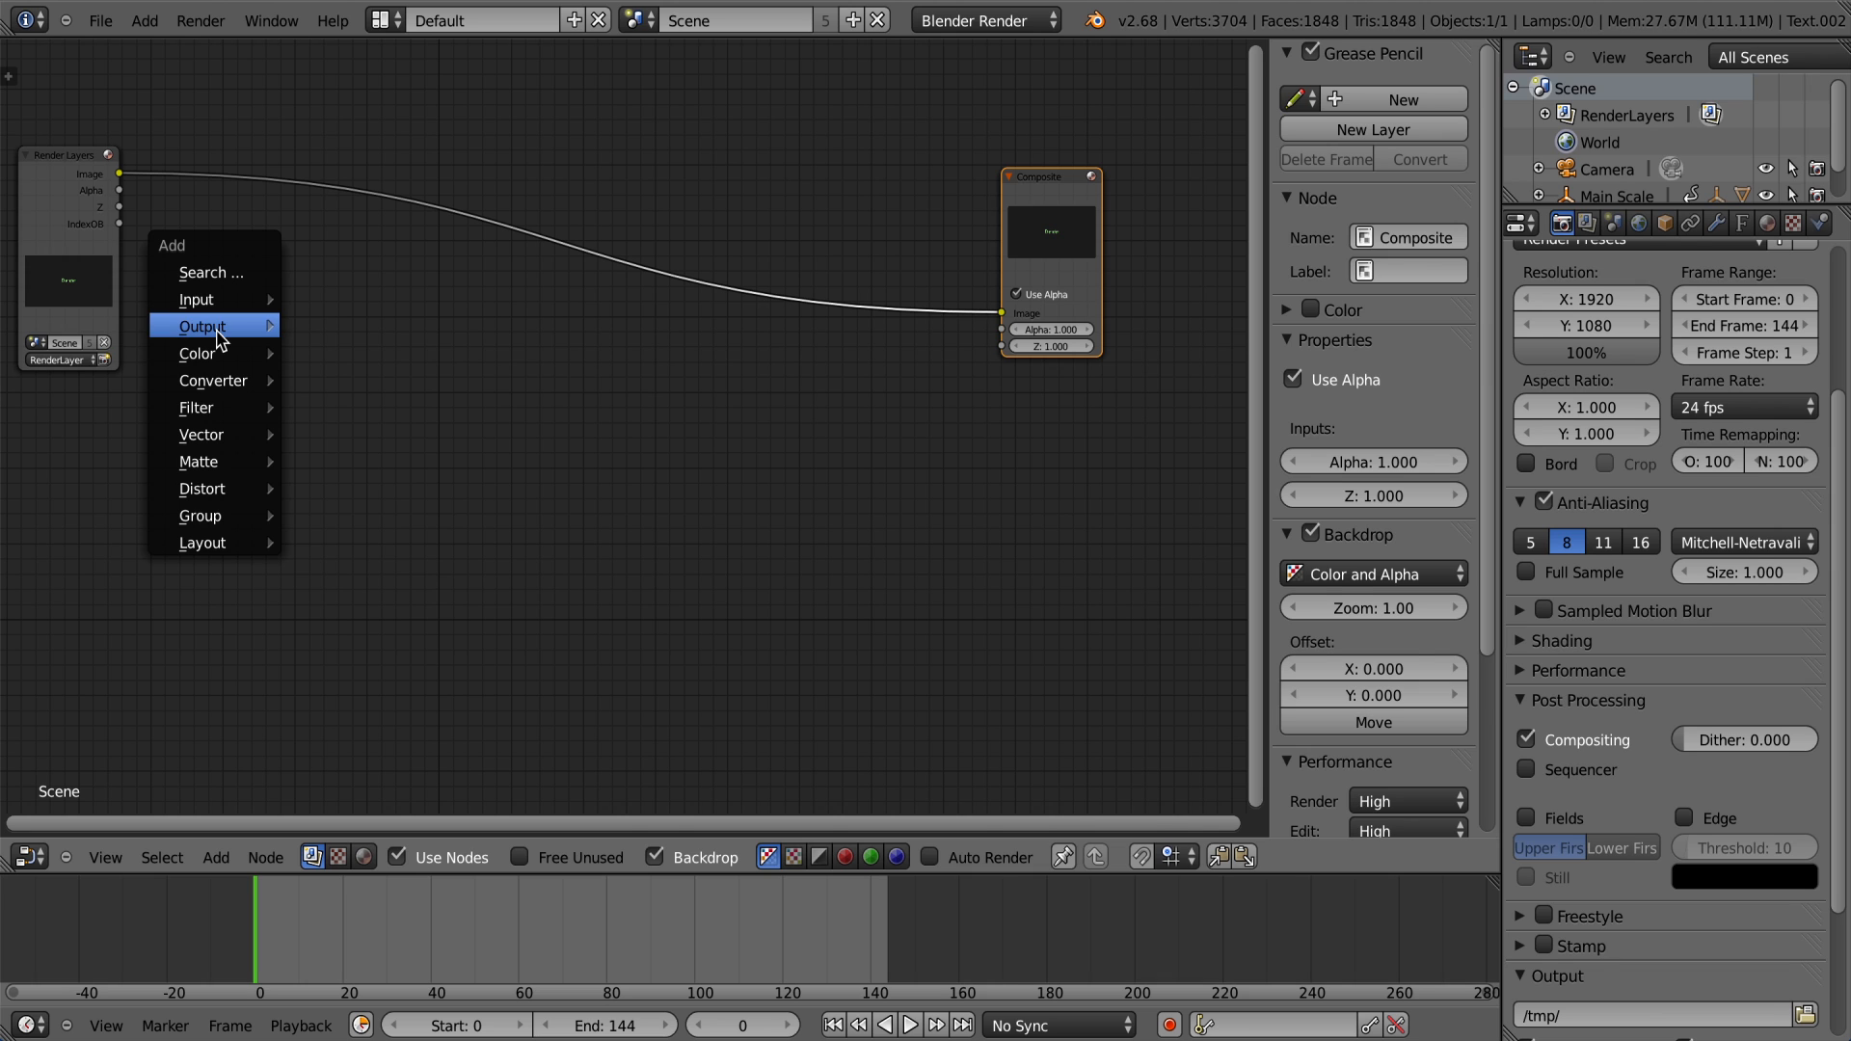
pyautogui.moveTo(220, 334)
pyautogui.click(366, 354)
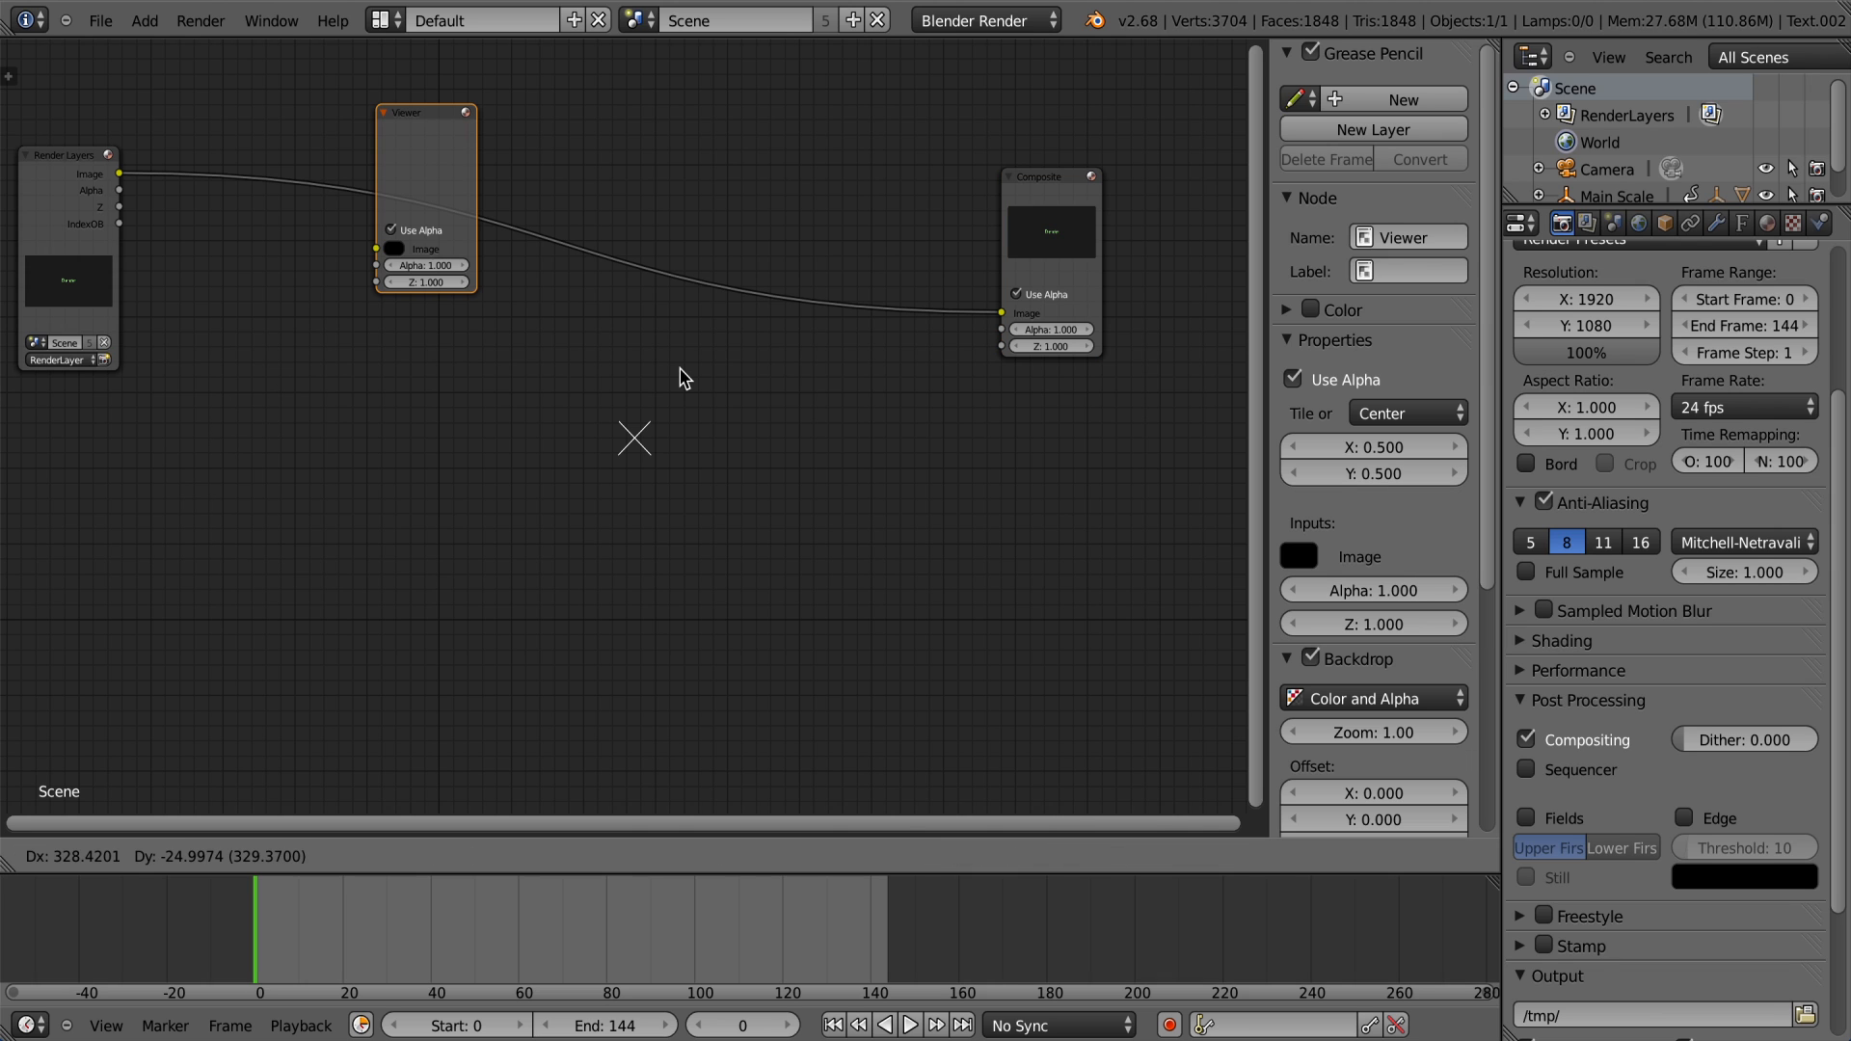
pyautogui.click(1099, 645)
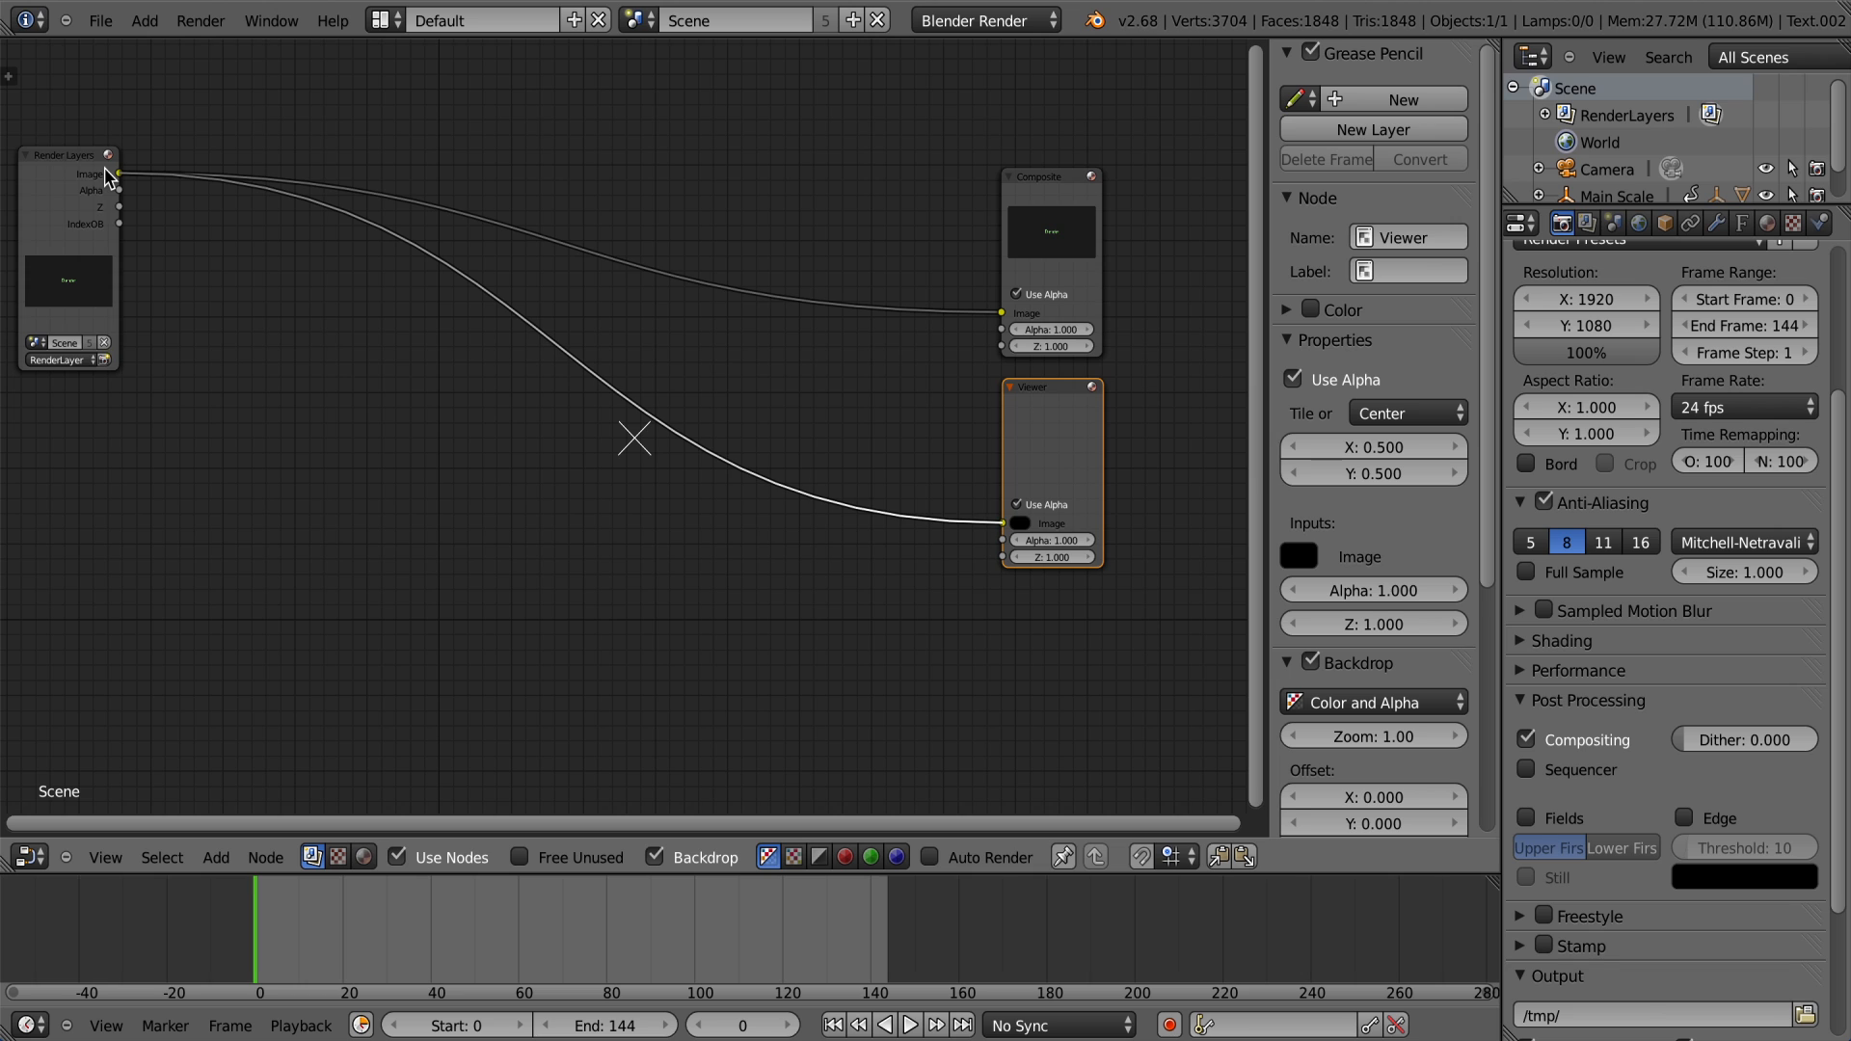
# Step: Add an ID Mask node, link IndexOB to its ID value, and connect its Alpha output to the Viewer
pyautogui.hotkey('shift', 'a')
pyautogui.moveTo(132, 406)
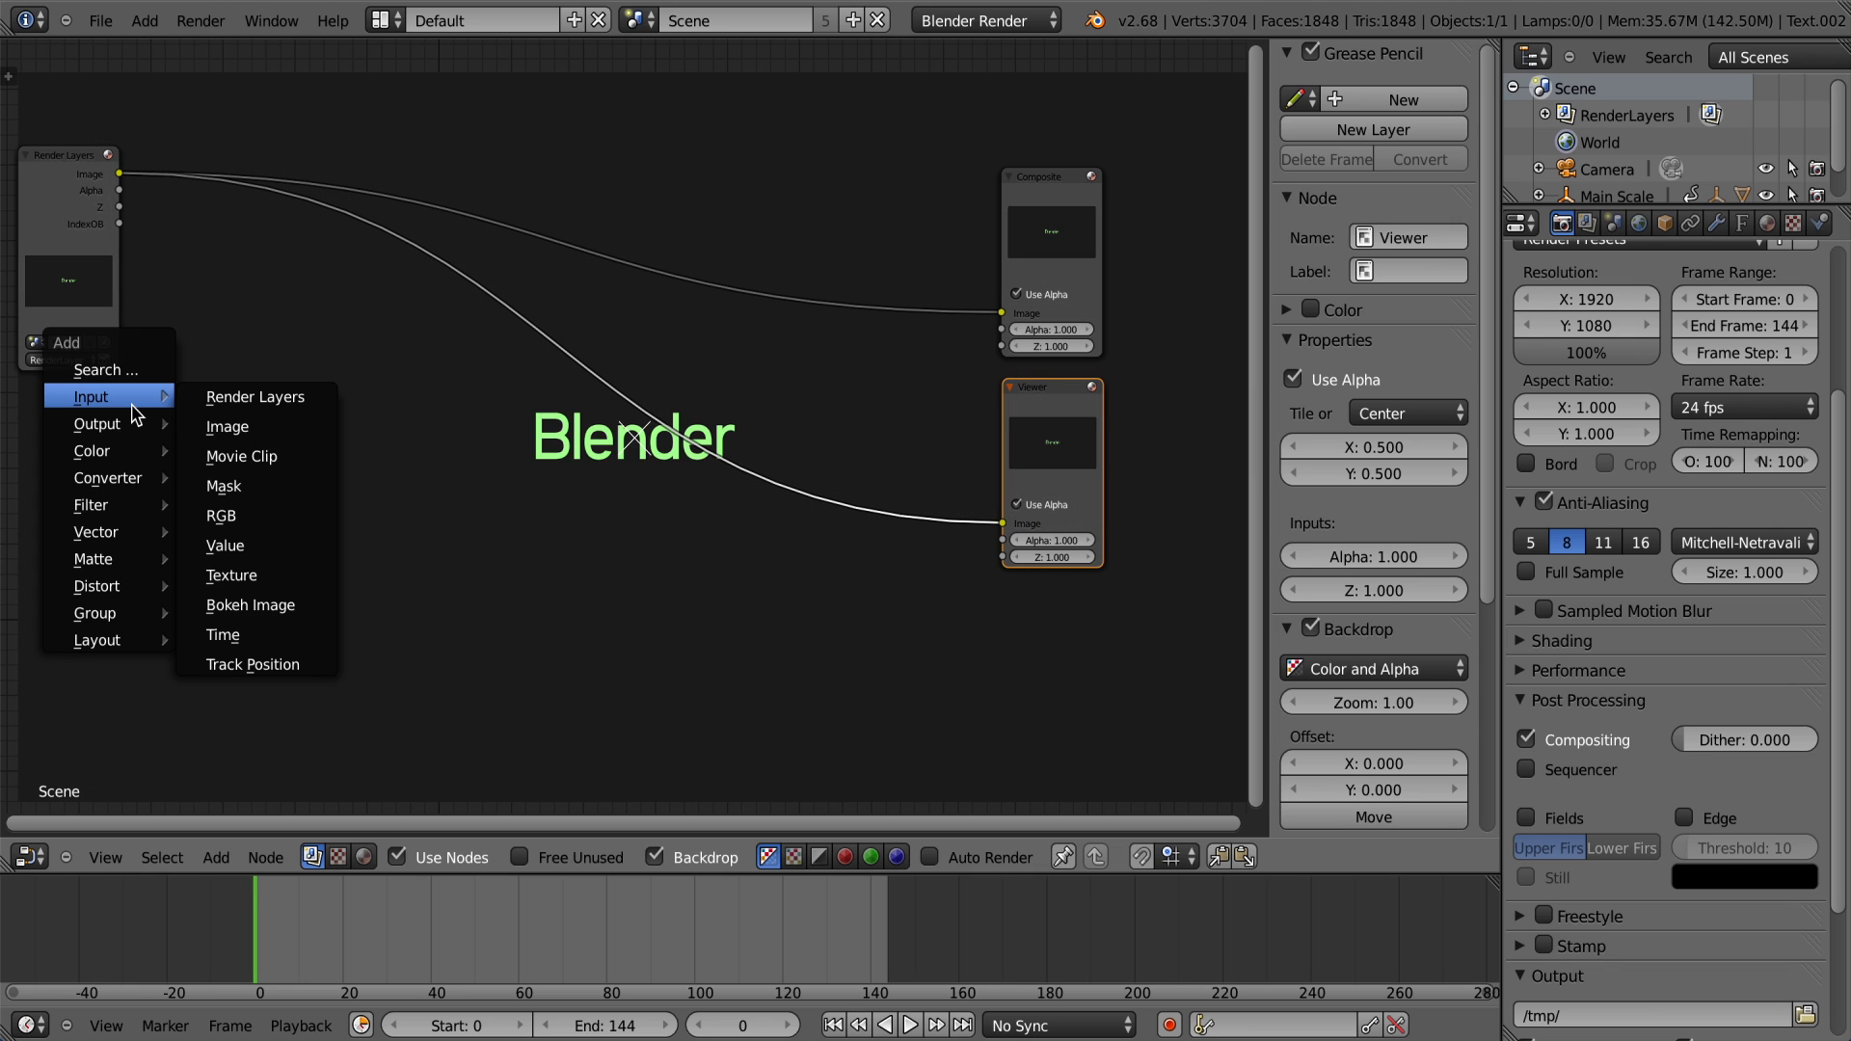
pyautogui.moveTo(121, 535)
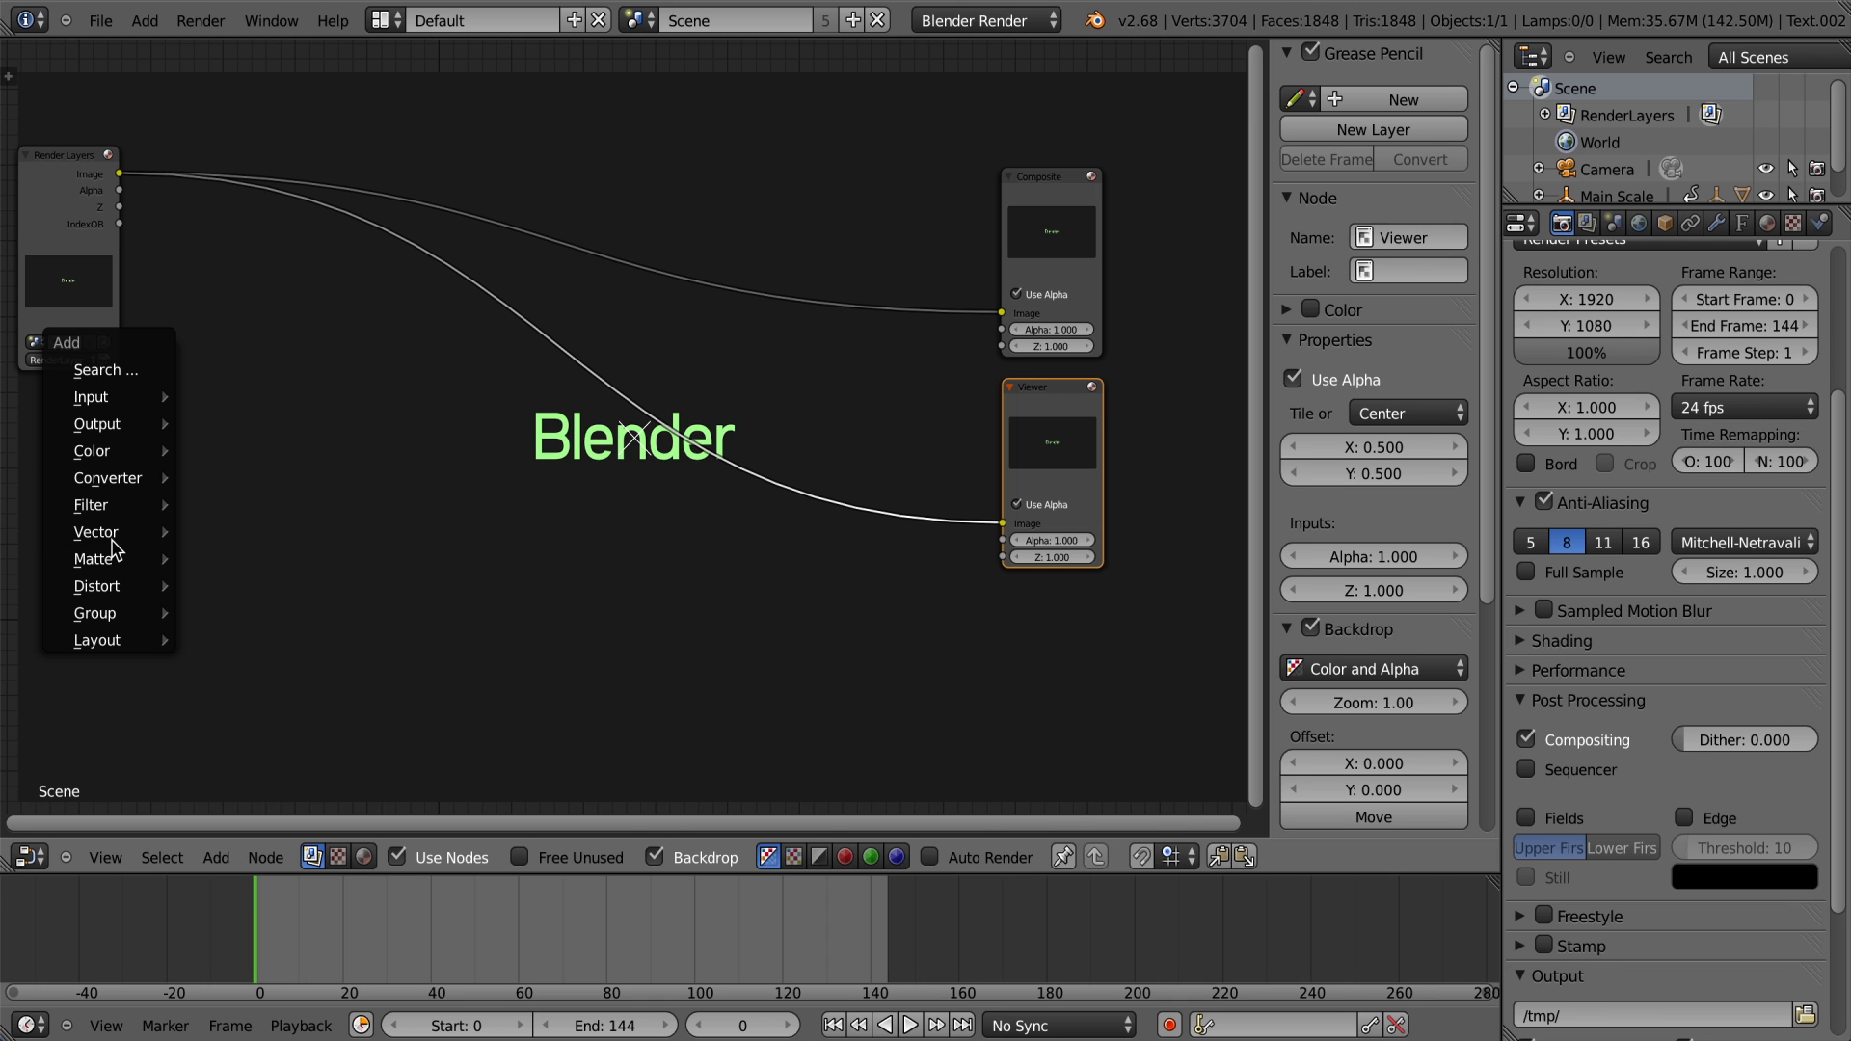
pyautogui.moveTo(124, 479)
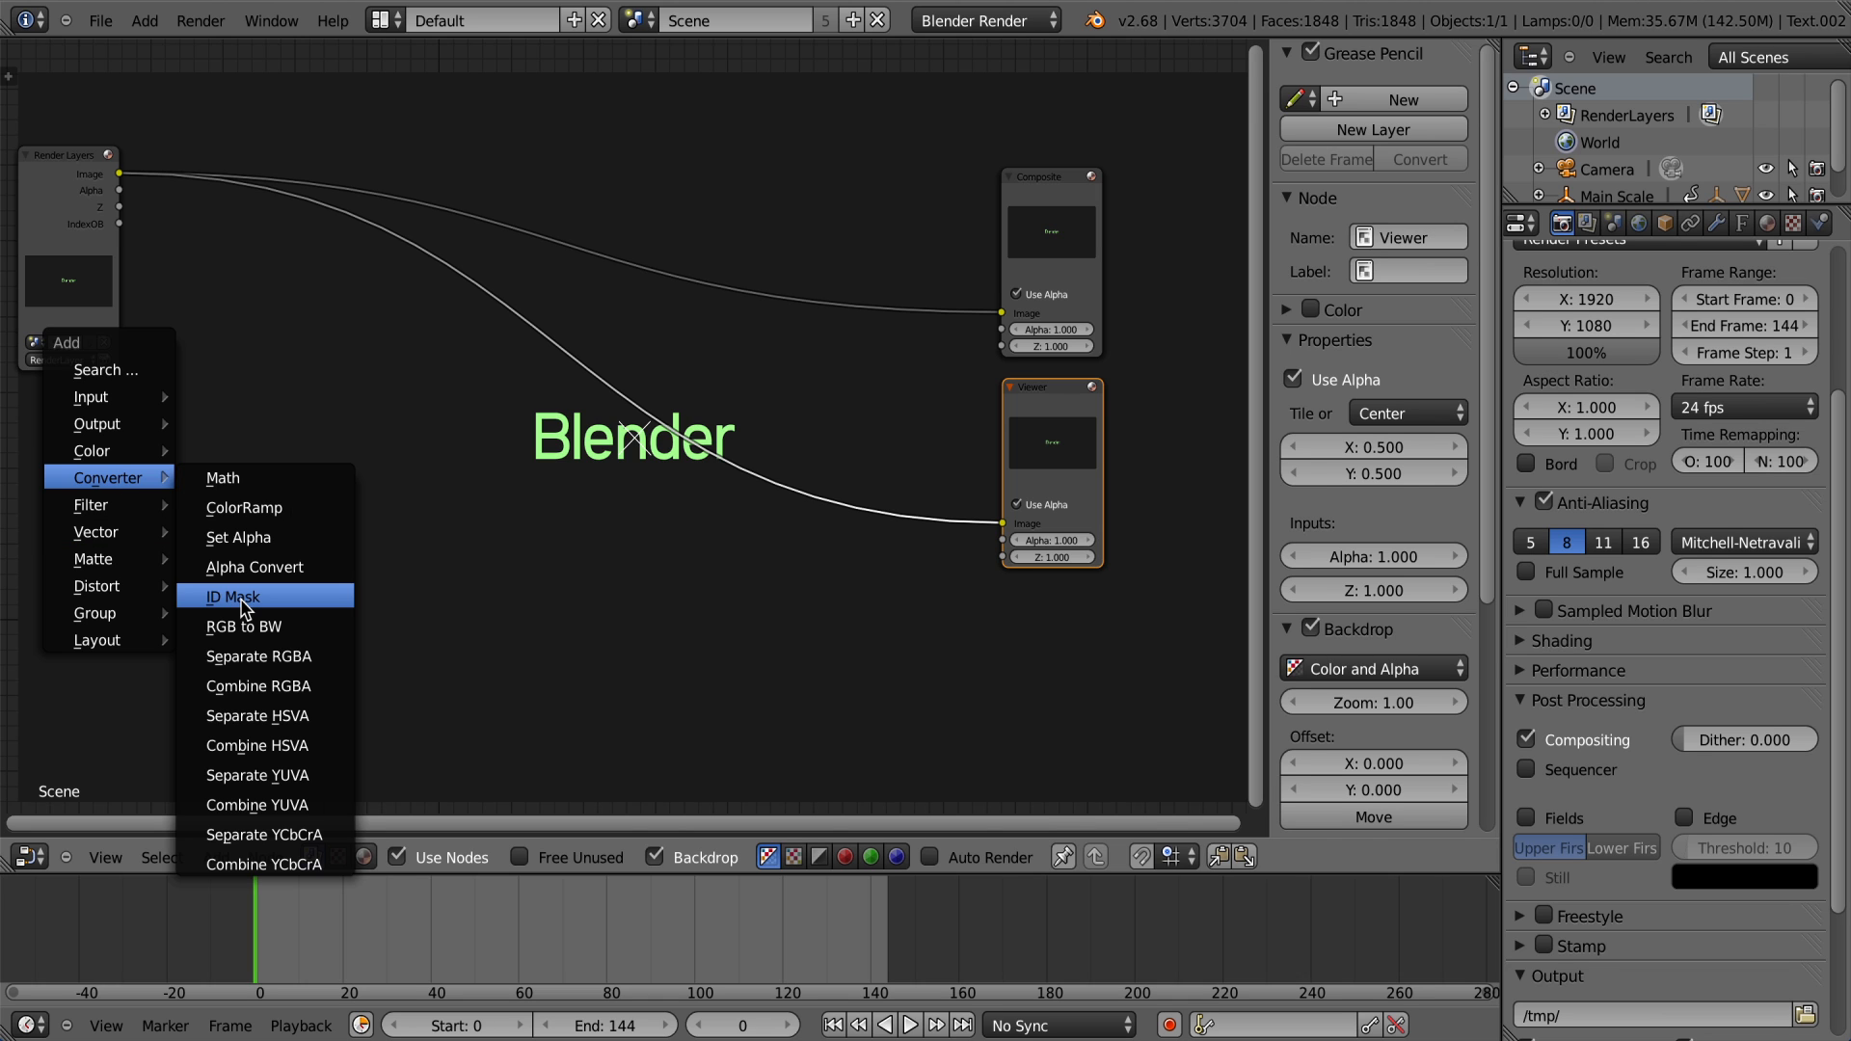
pyautogui.click(239, 598)
pyautogui.click(440, 304)
pyautogui.moveTo(248, 374)
pyautogui.mouseDown()
pyautogui.moveTo(118, 207)
pyautogui.moveTo(260, 372)
pyautogui.mouseUp()
pyautogui.moveTo(360, 316); pyautogui.dragTo(1003, 523)
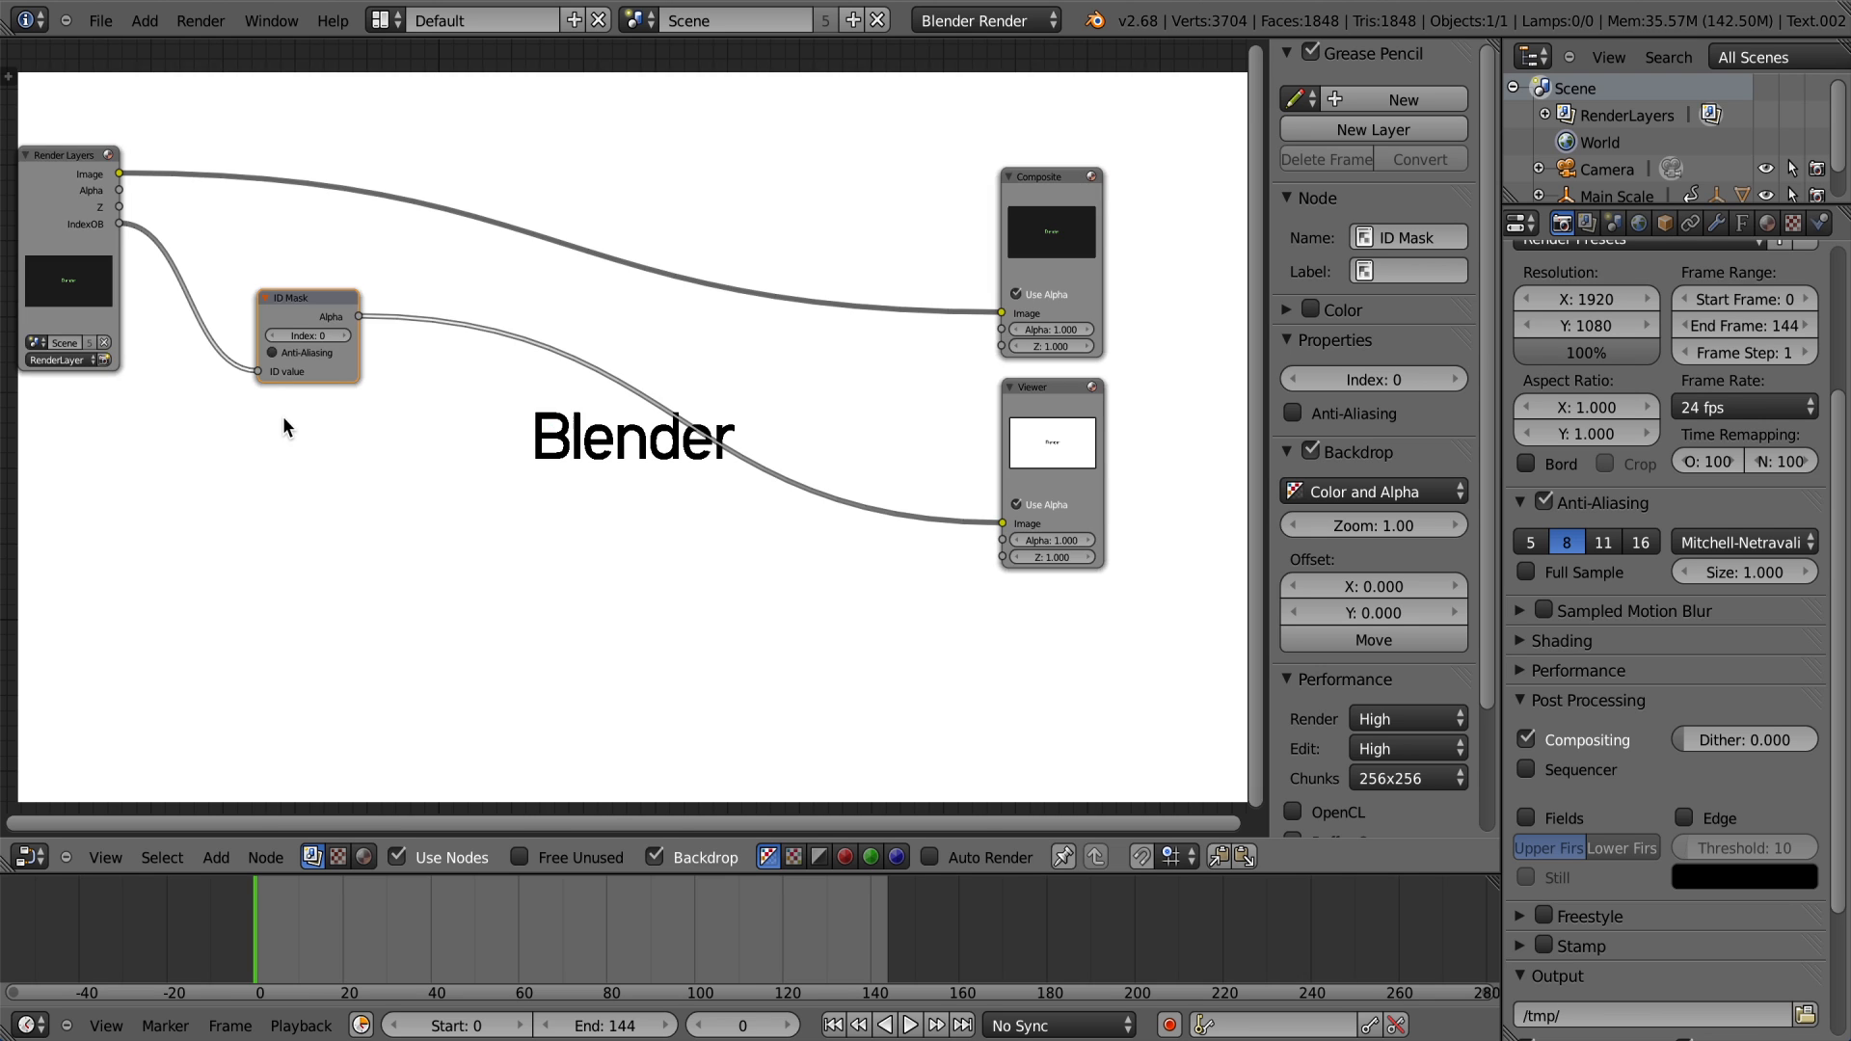
# Step: Try index 1 on the ID Mask node and return the index to 0
pyautogui.click(343, 336)
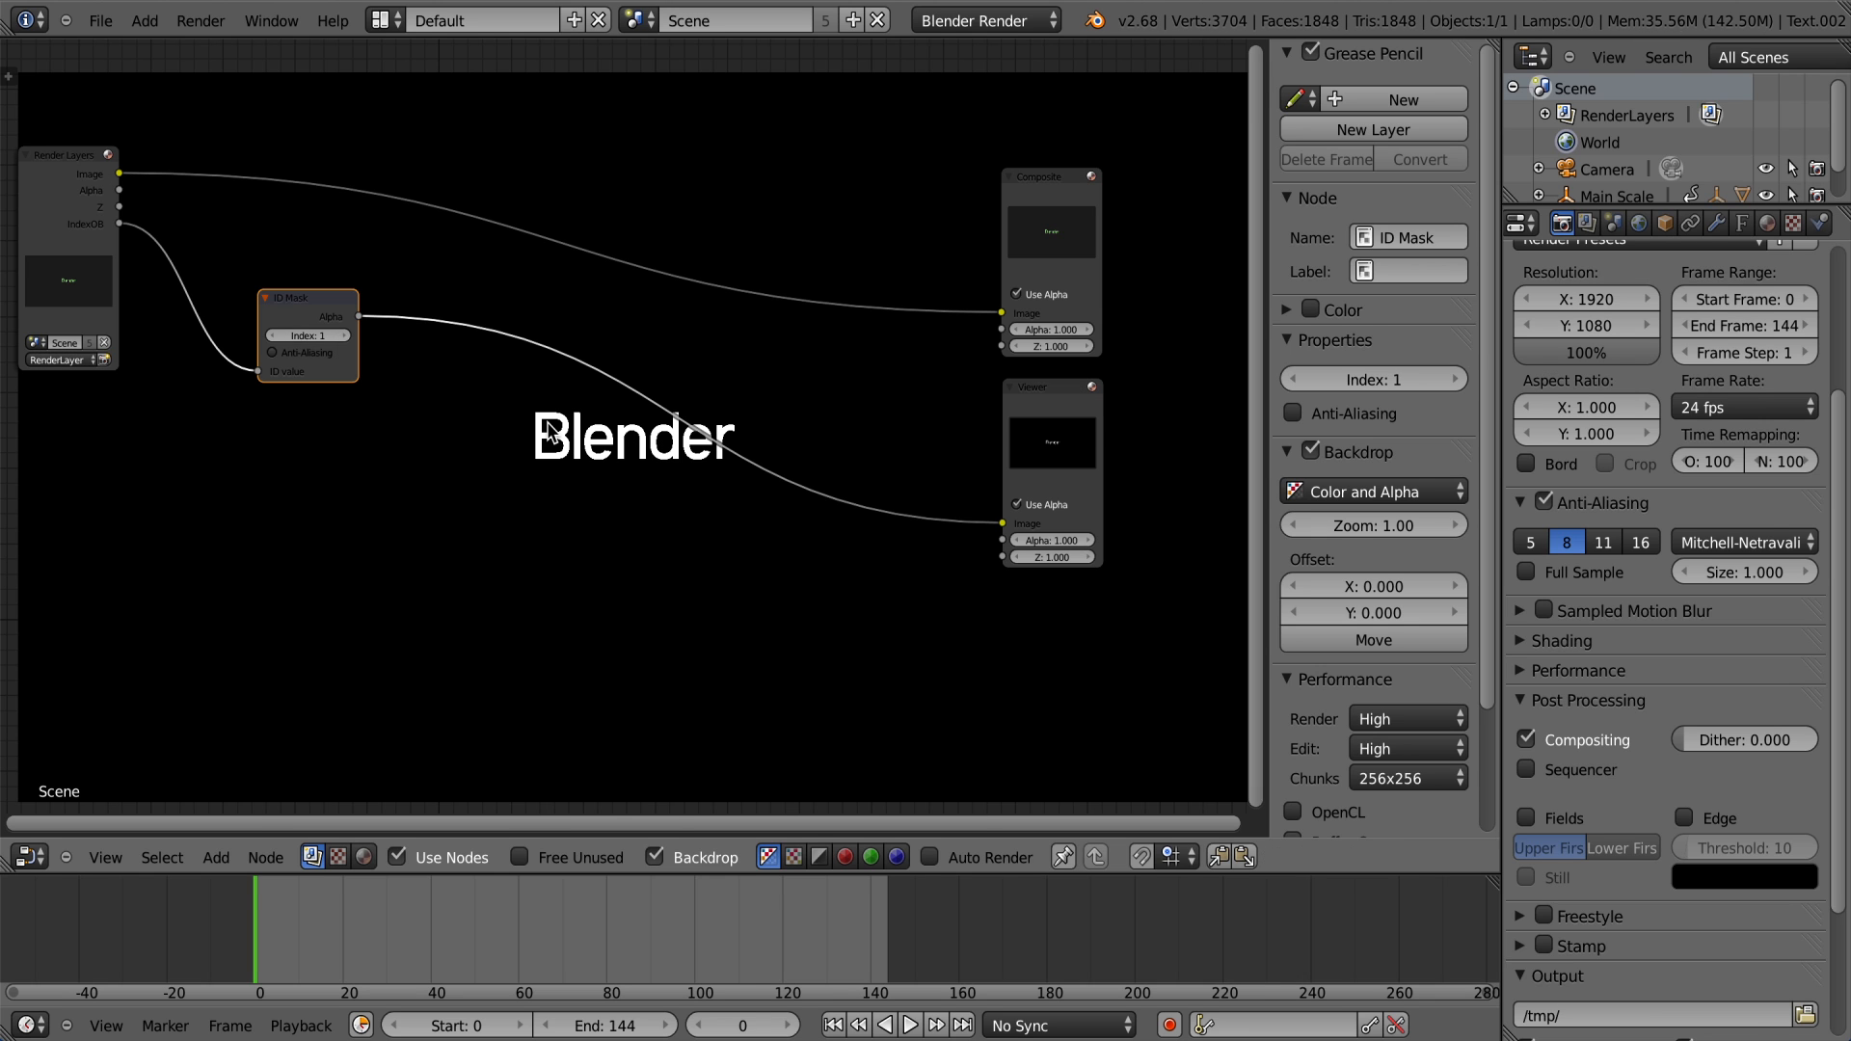
pyautogui.scroll(-1, 472, 477)
pyautogui.scroll(2, 259, 370)
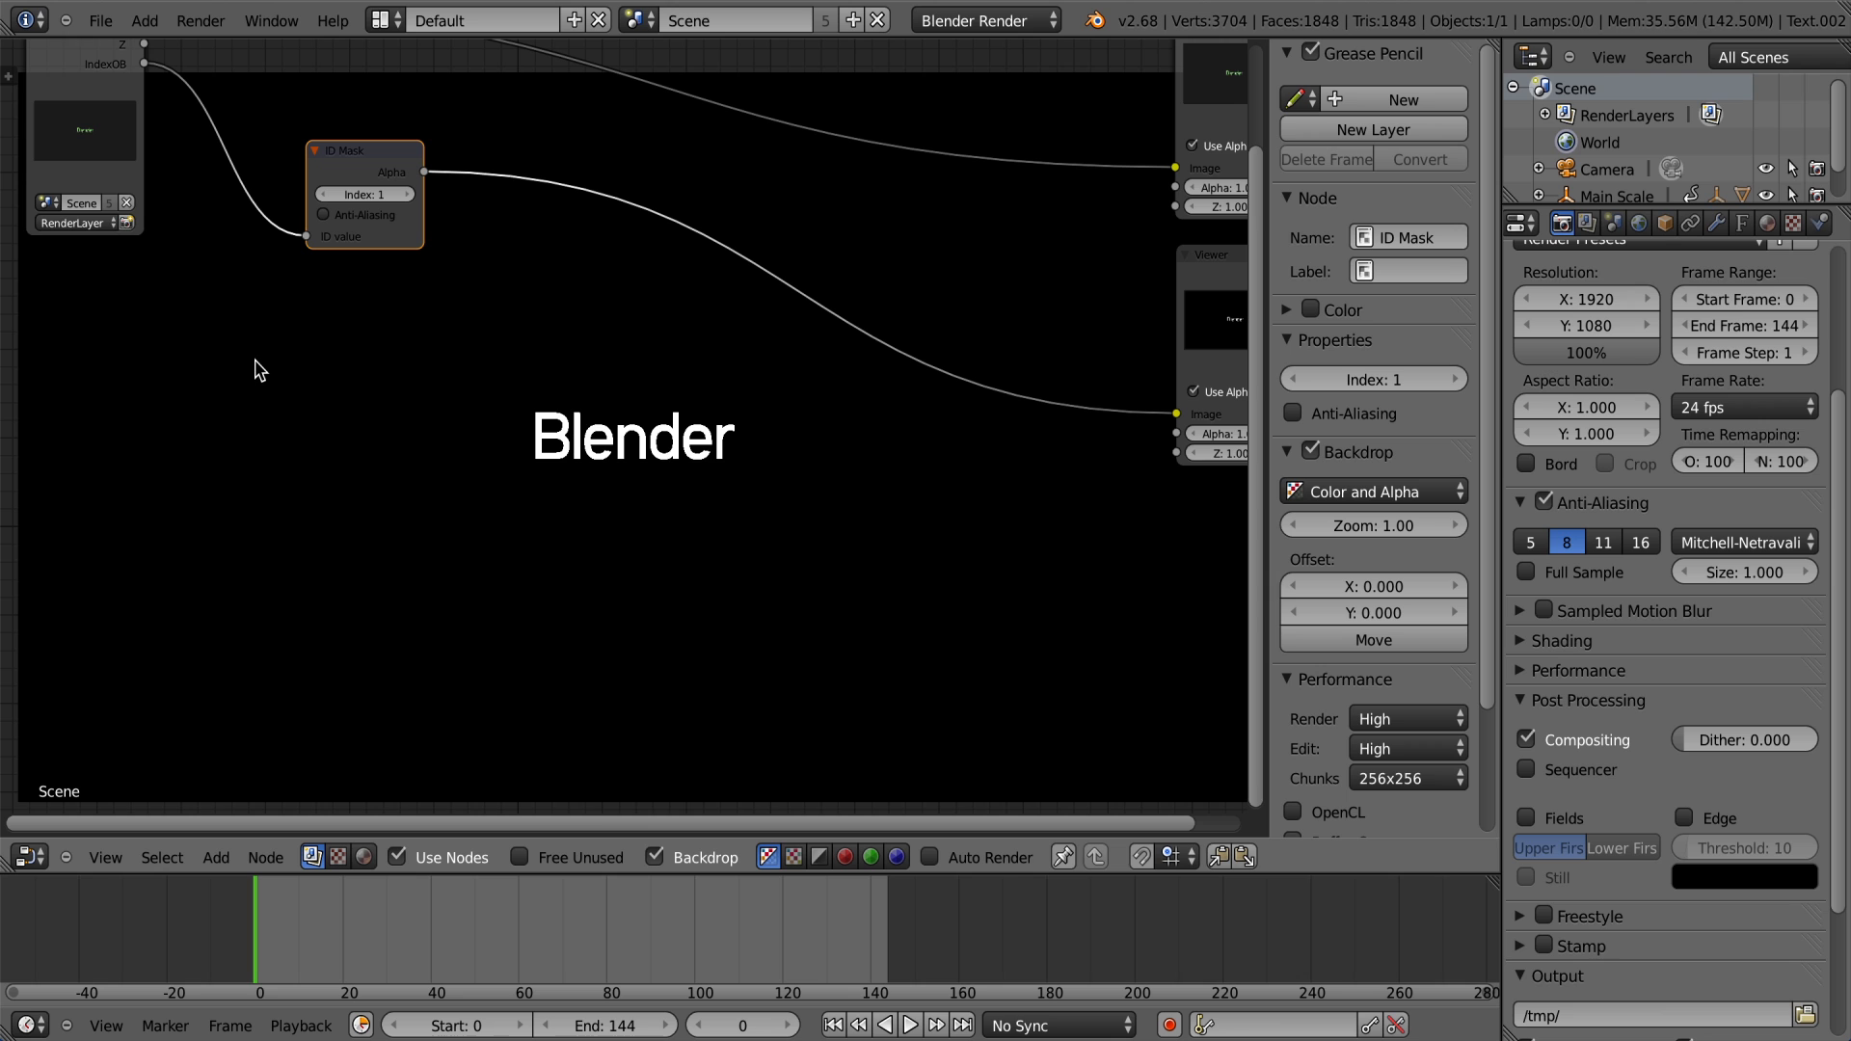
pyautogui.click(355, 194)
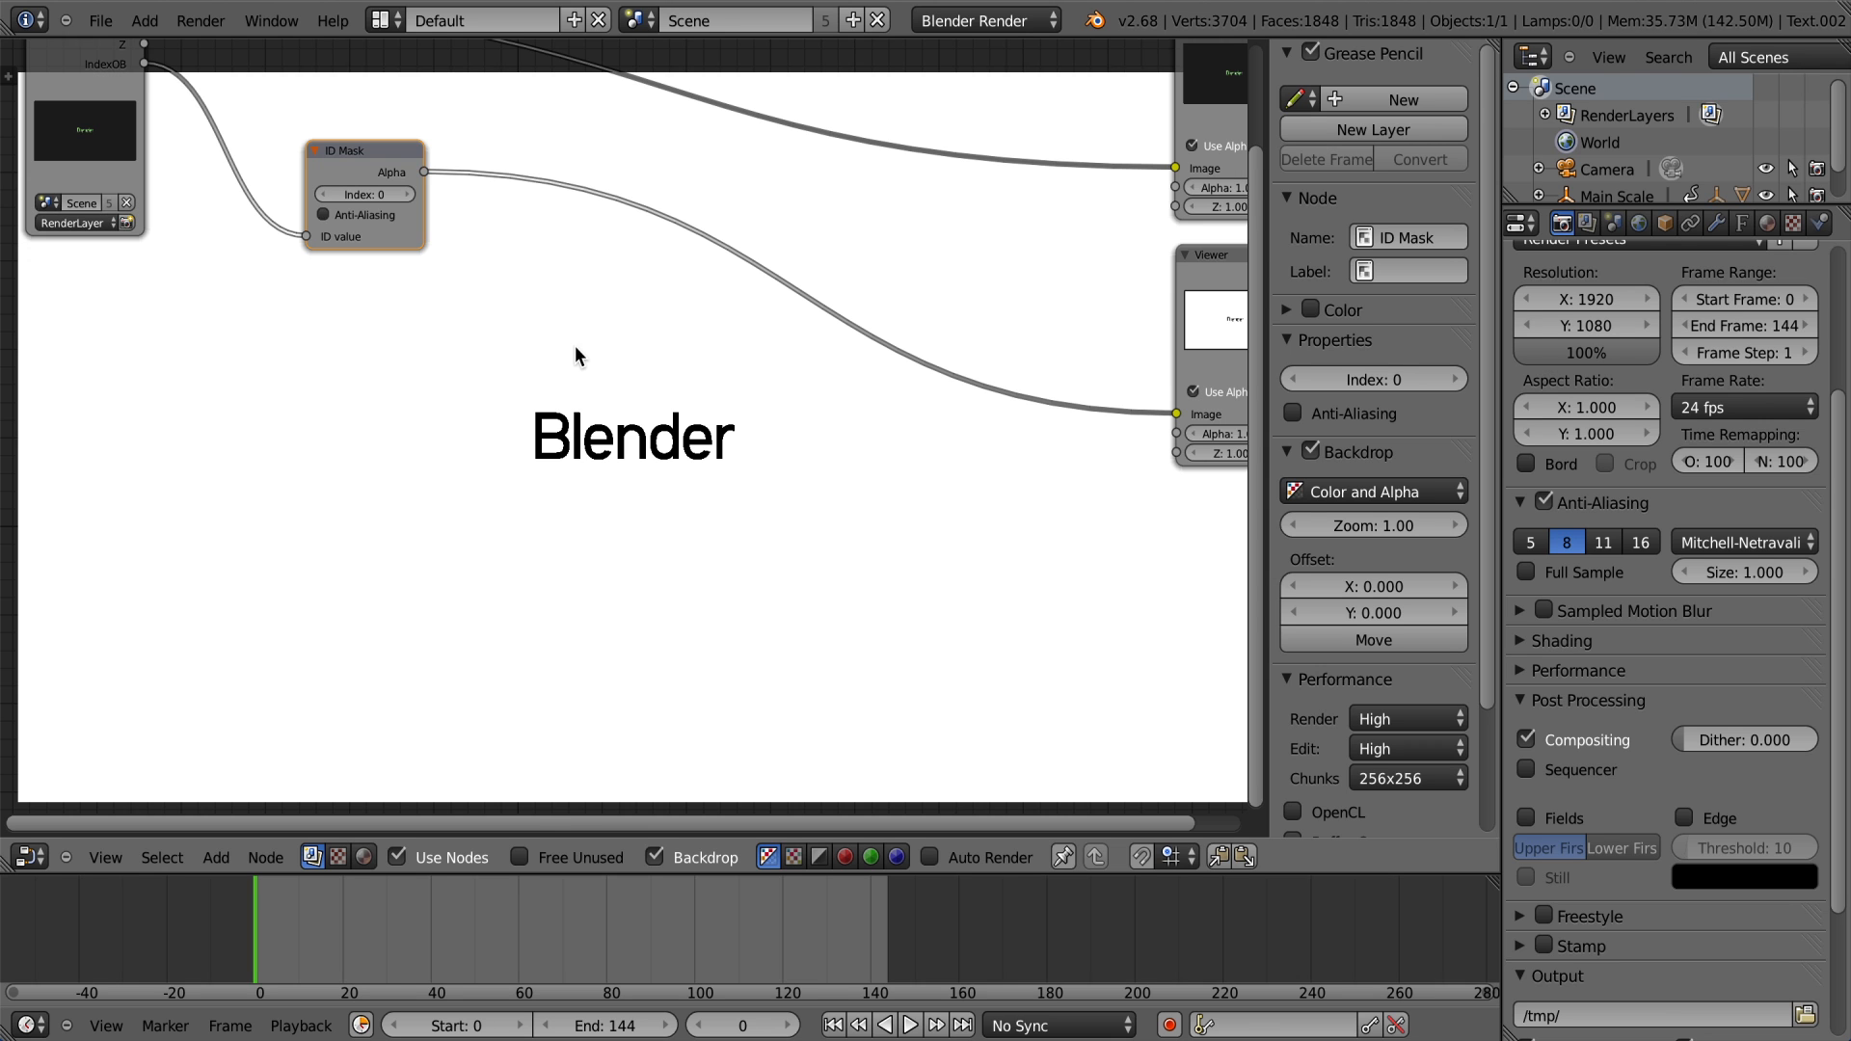
# Step: Enable anti-aliasing on the ID Mask node
pyautogui.scroll(-1, 617, 390)
pyautogui.scroll(-2, 586, 421)
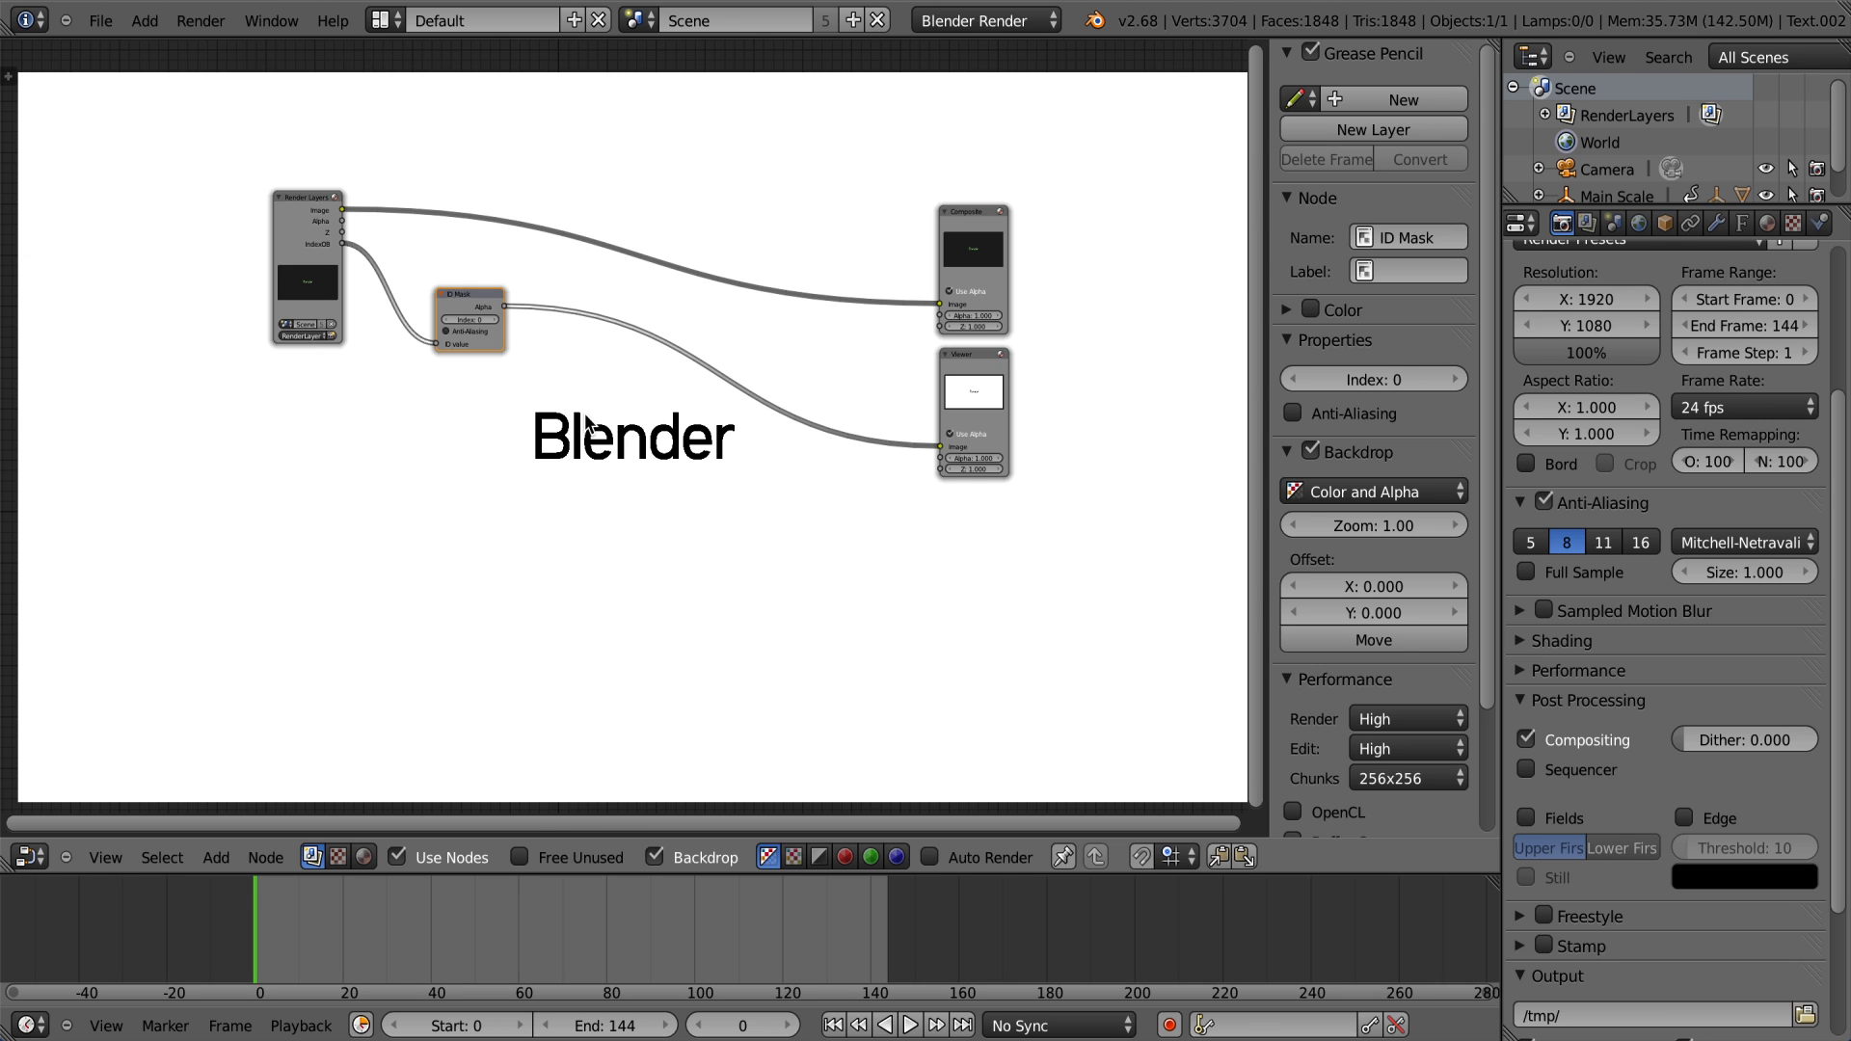
pyautogui.scroll(1, 587, 421)
pyautogui.click(379, 296)
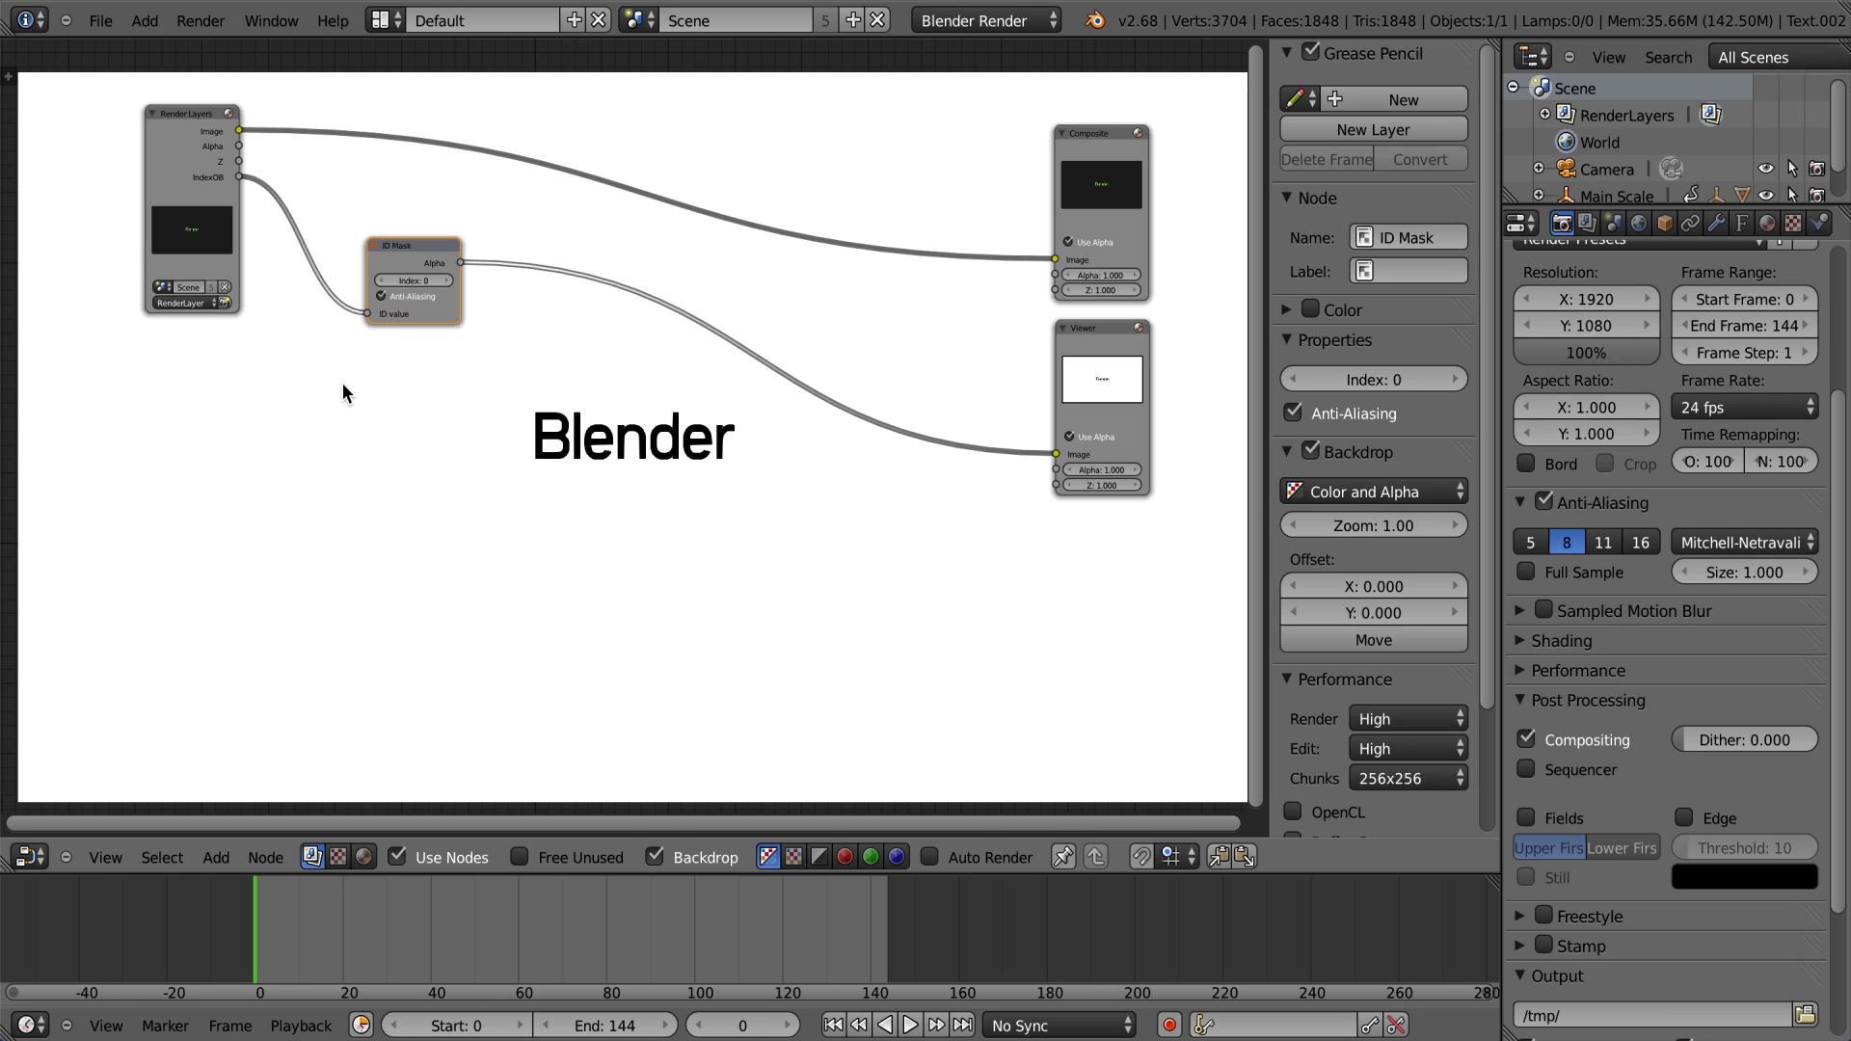
# Step: Insert a Directional Blur node between the ID Mask and Viewer nodes and set its iterations to 5
pyautogui.hotkey('shift', 'a')
pyautogui.moveTo(344, 387)
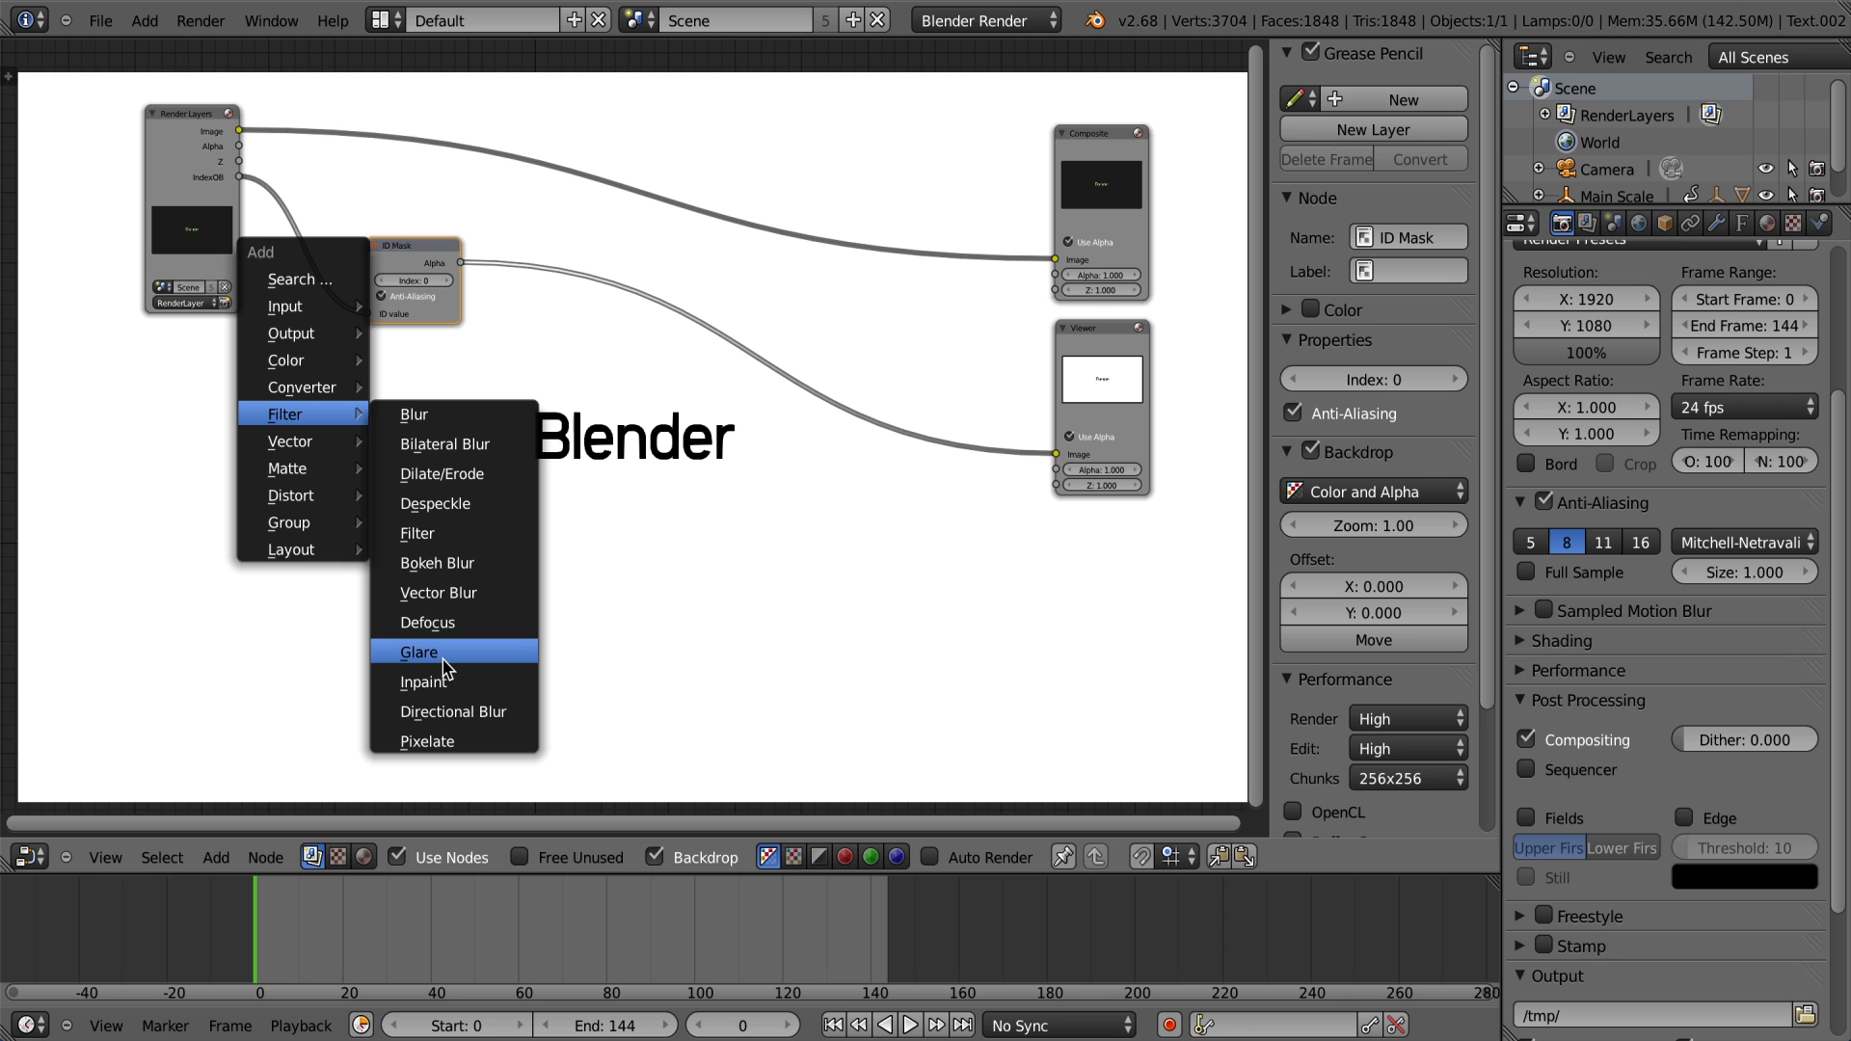
pyautogui.click(441, 712)
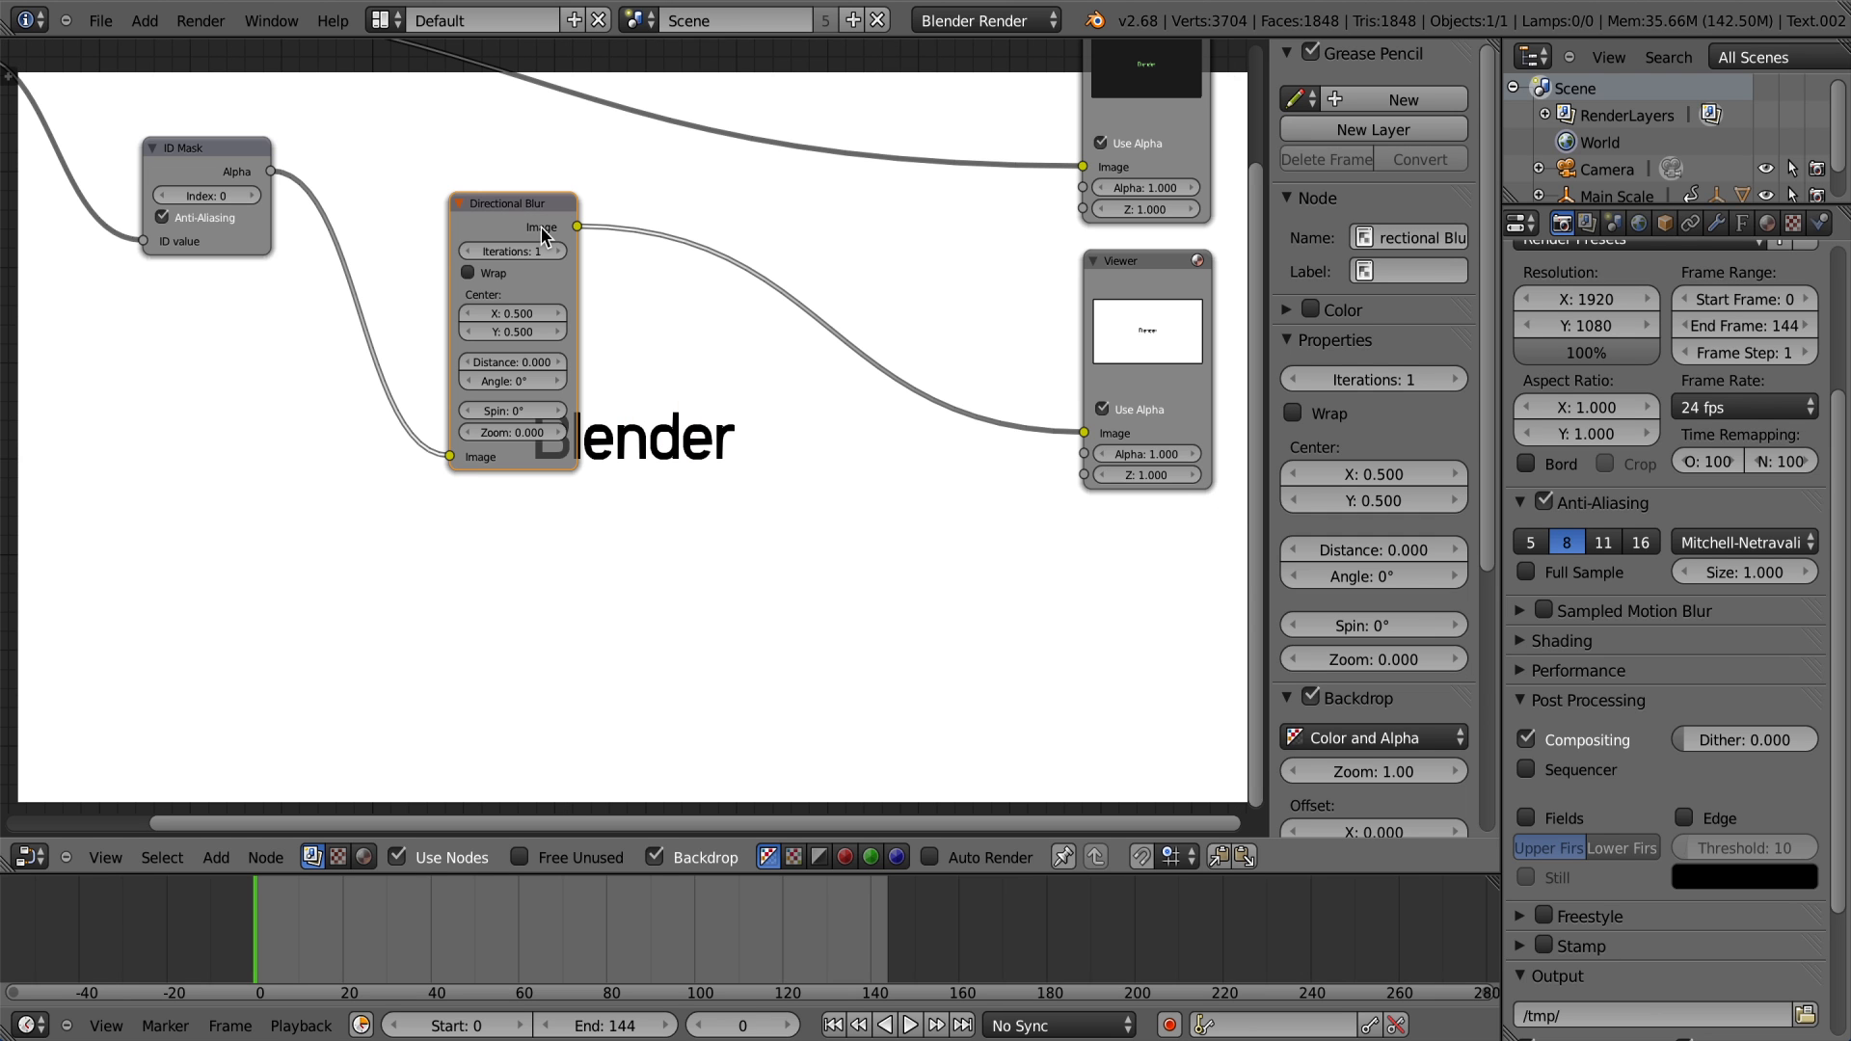
pyautogui.tripleClick(560, 252)
pyautogui.doubleClick(558, 250)
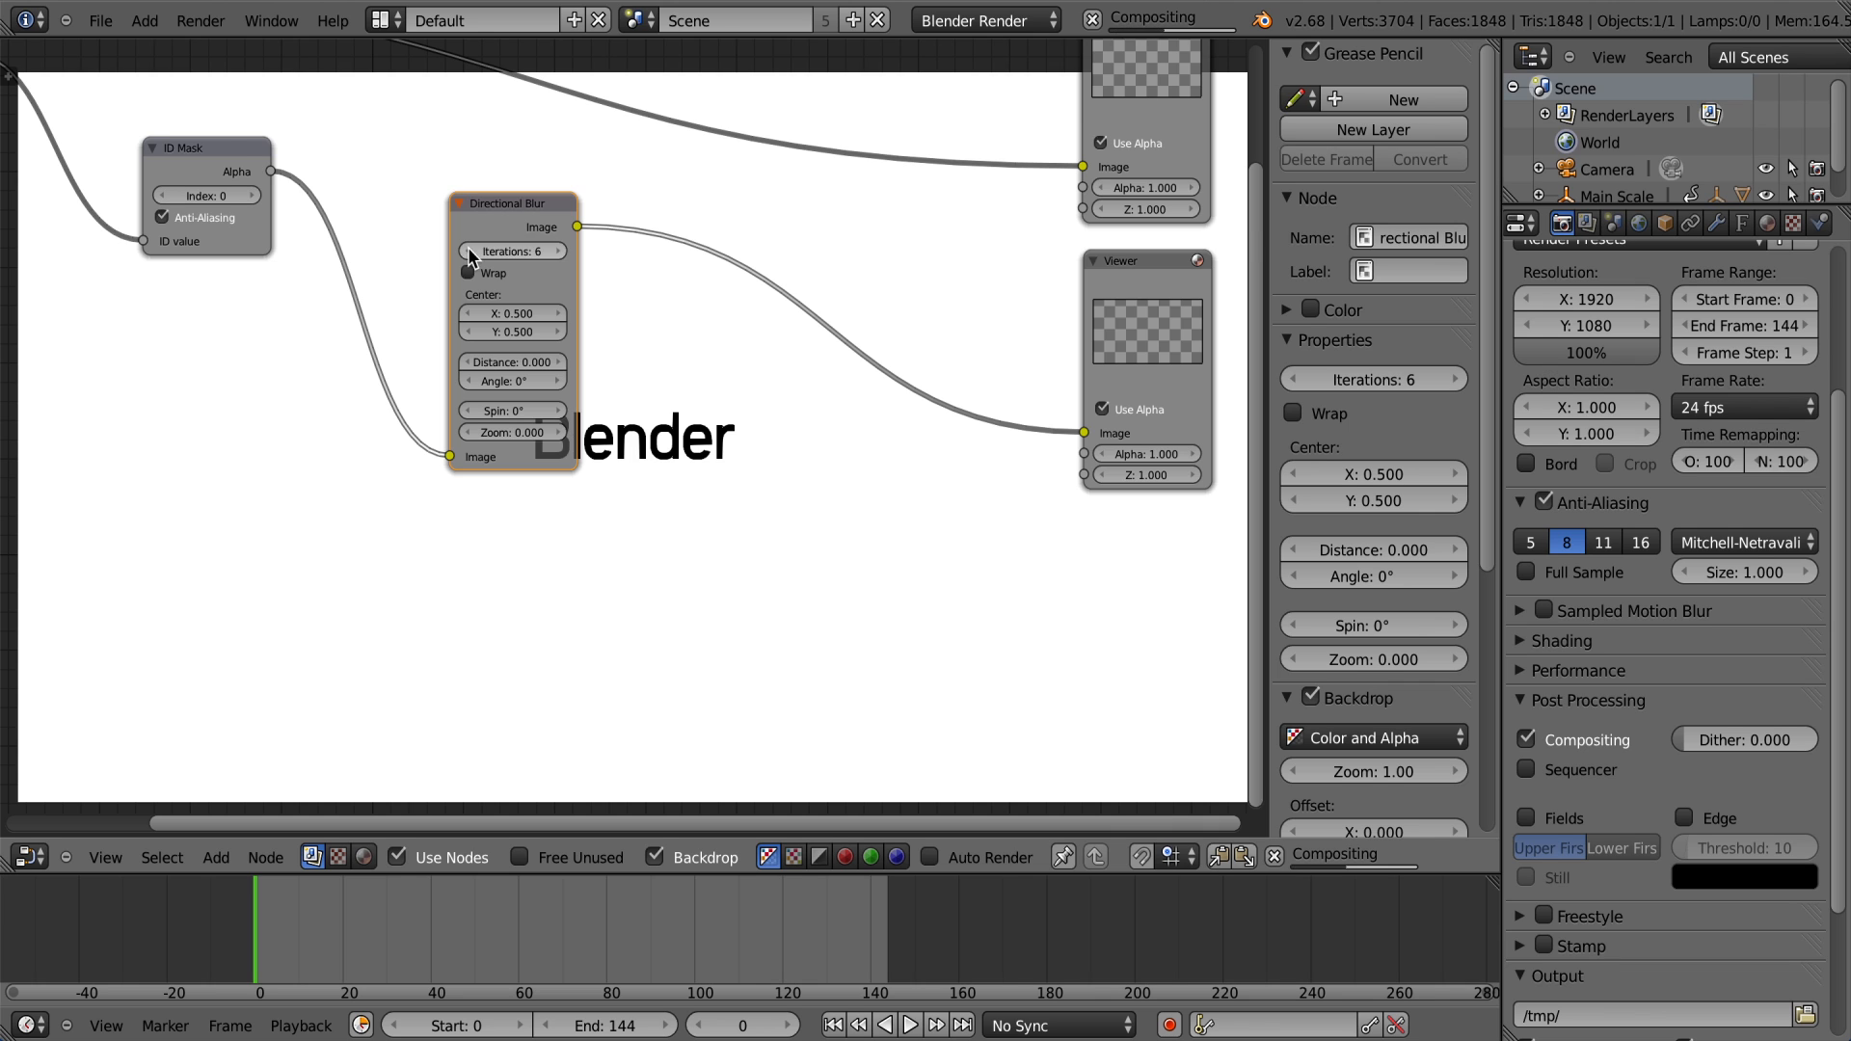
pyautogui.click(468, 253)
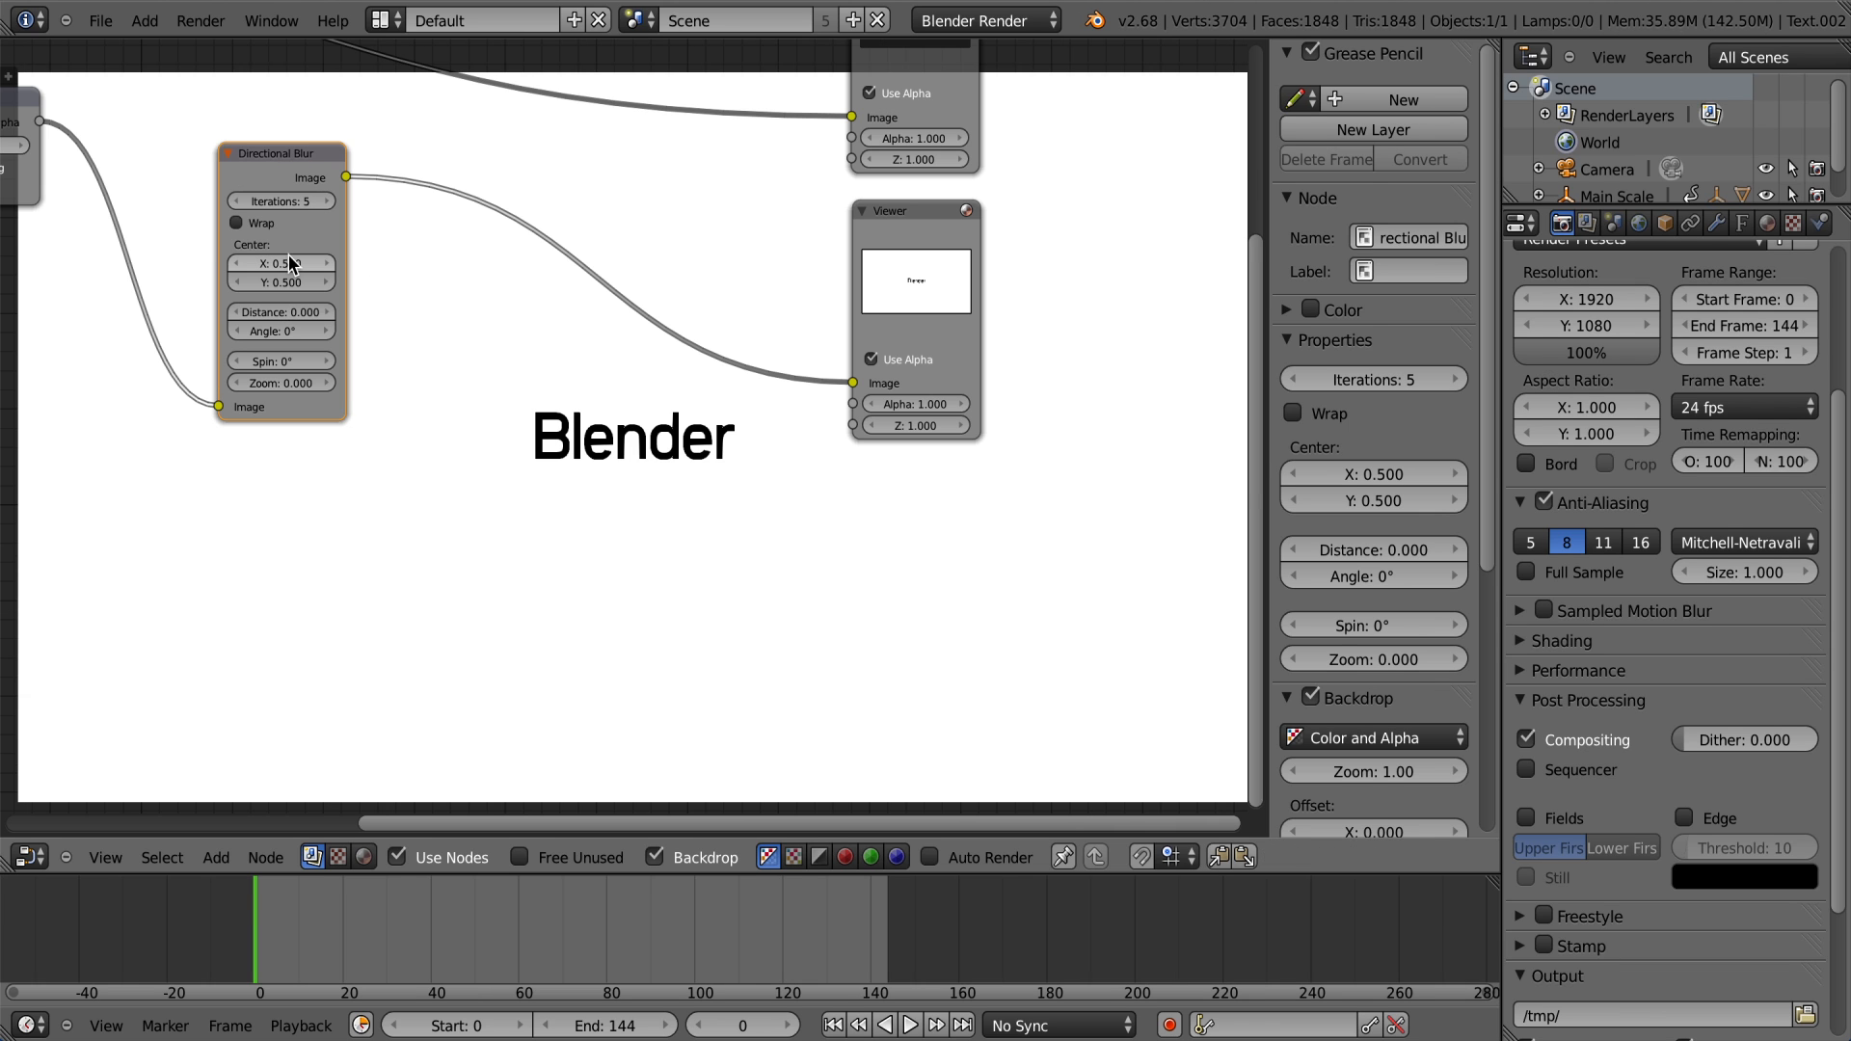
# Step: Set the Directional Blur node's angle to 45° and its distance to 0.01
pyautogui.click(234, 311)
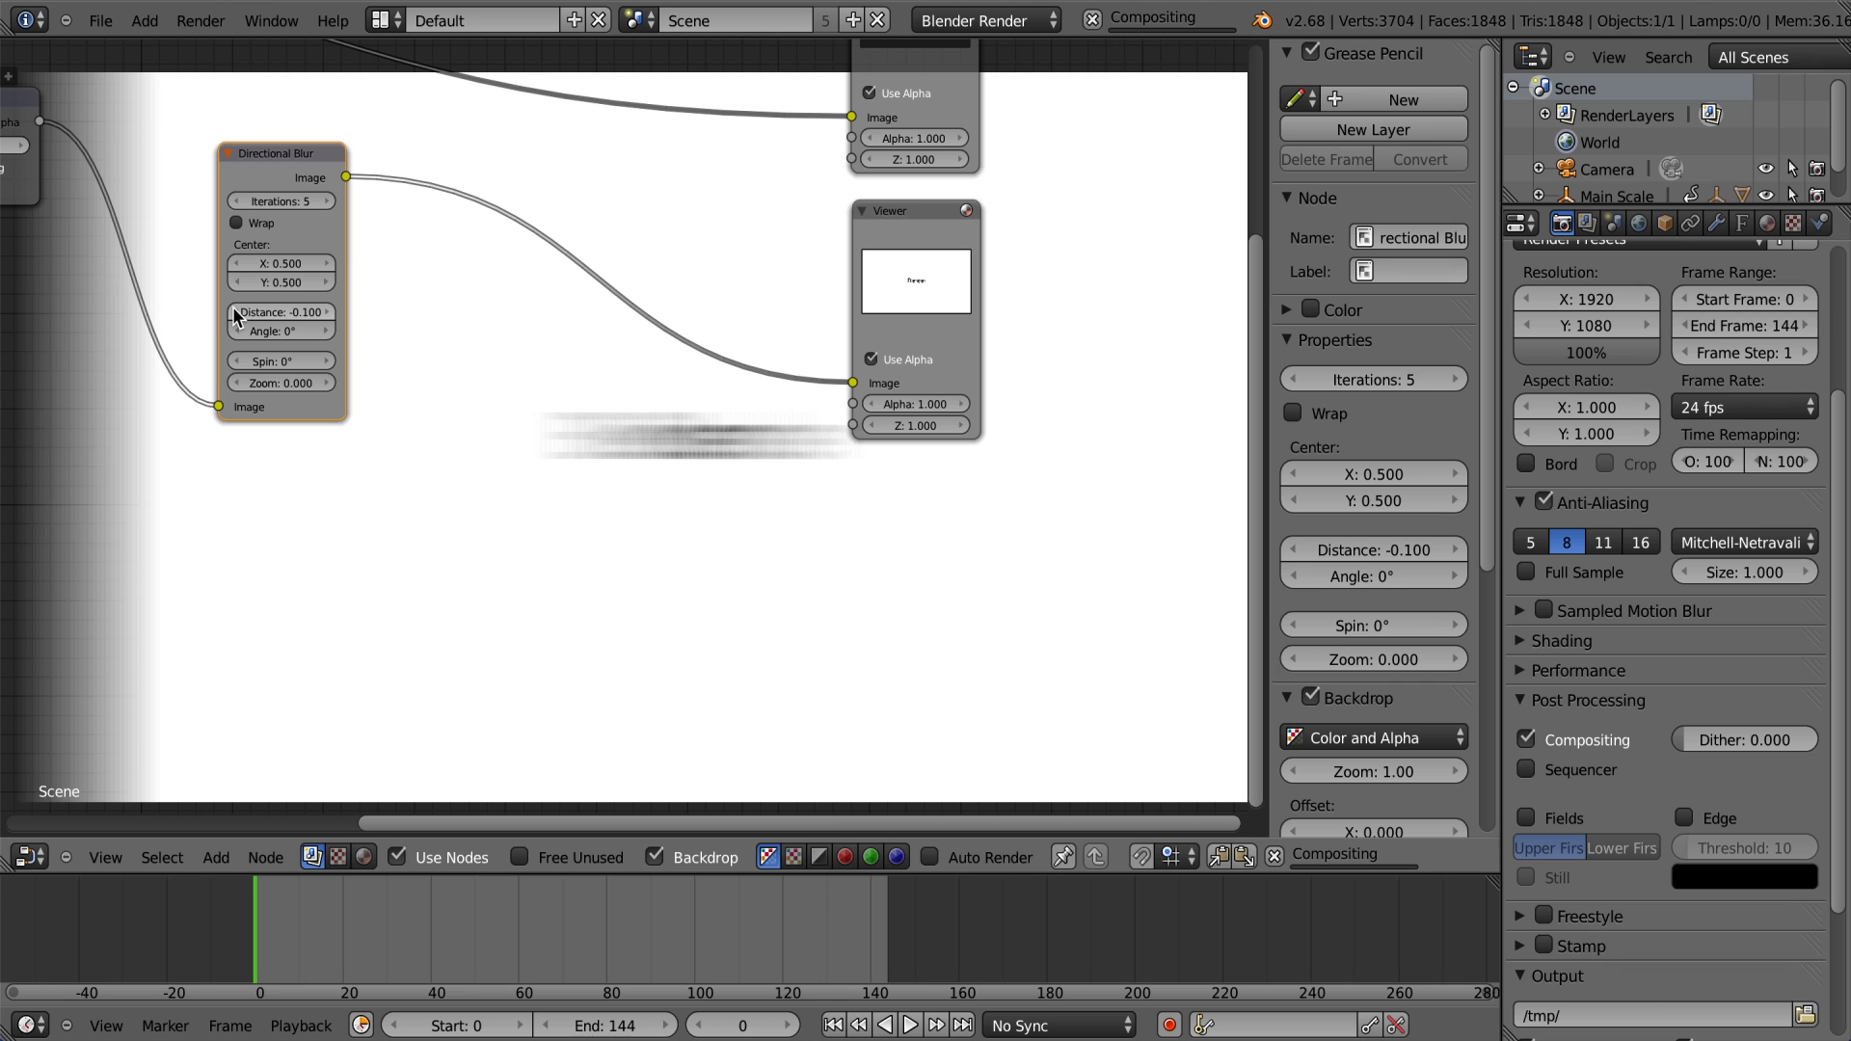
pyautogui.click(324, 310)
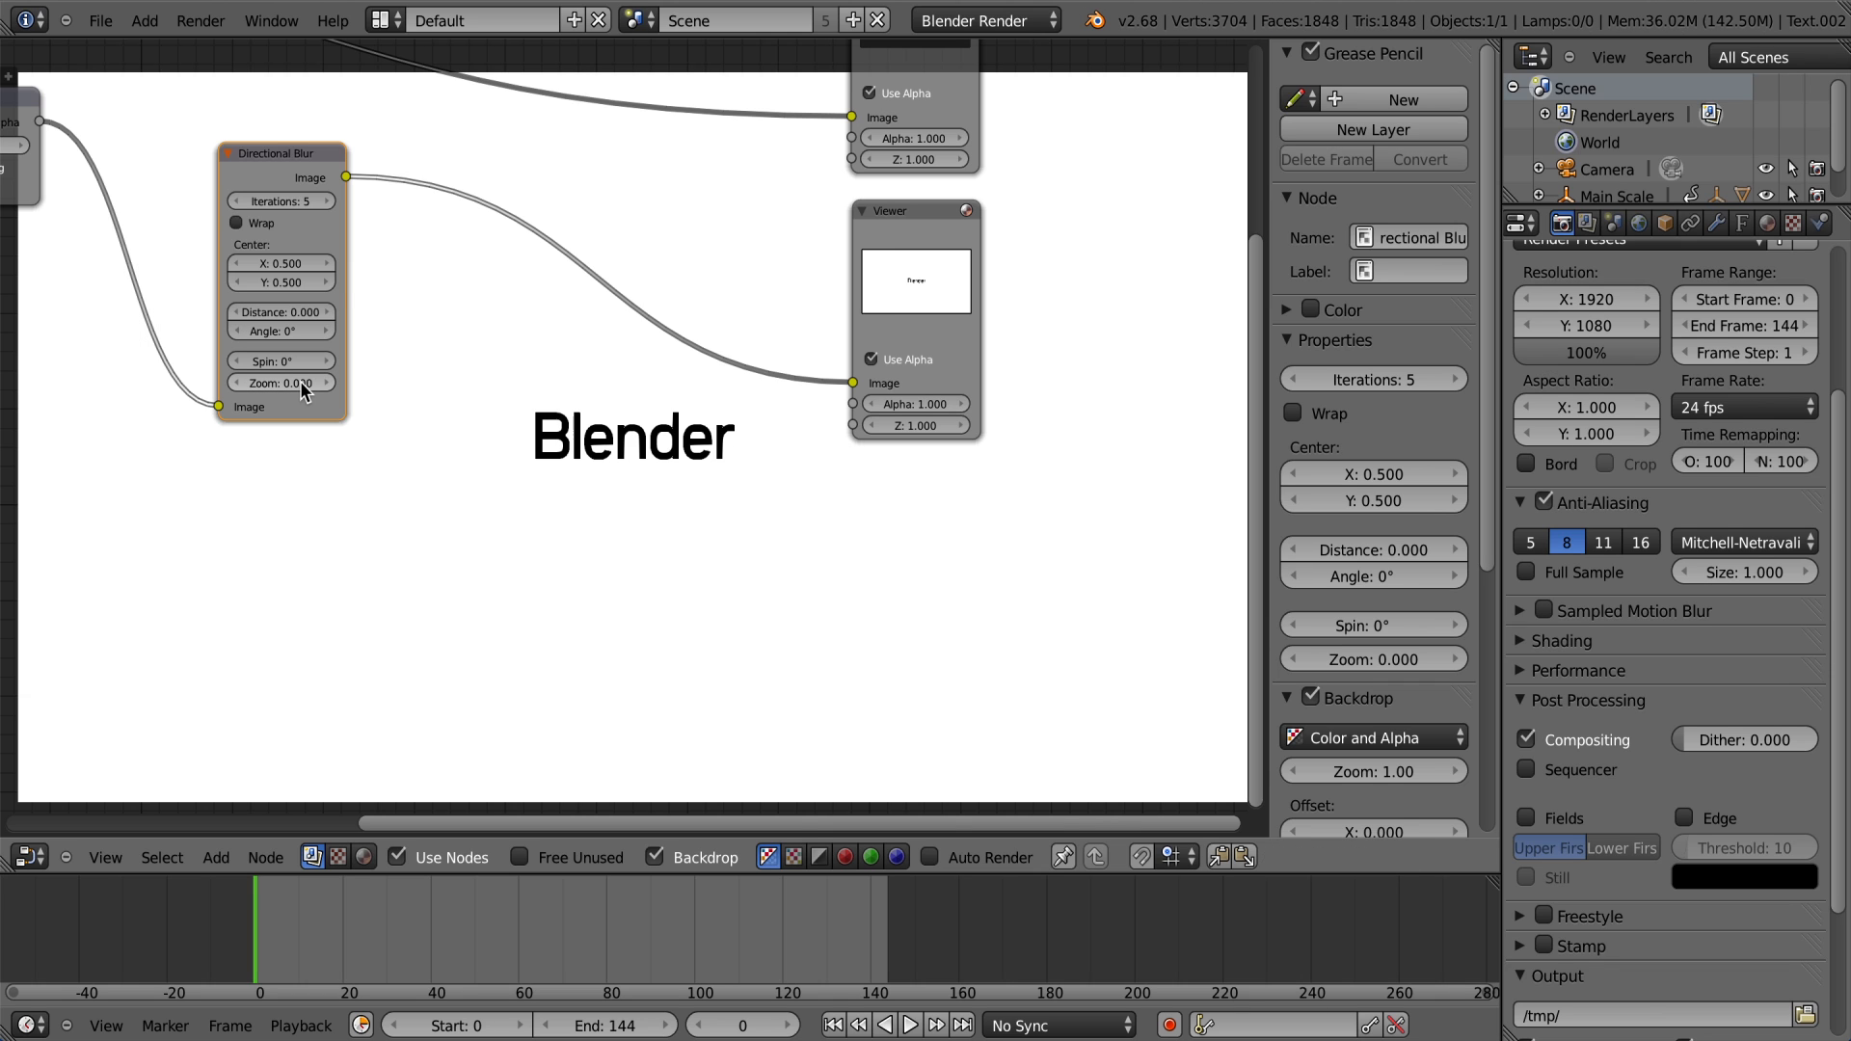
pyautogui.click(328, 331)
pyautogui.click(328, 331)
pyautogui.write('45')
pyautogui.press('Return')
pyautogui.click(282, 312)
pyautogui.write('.01')
pyautogui.press('Return')
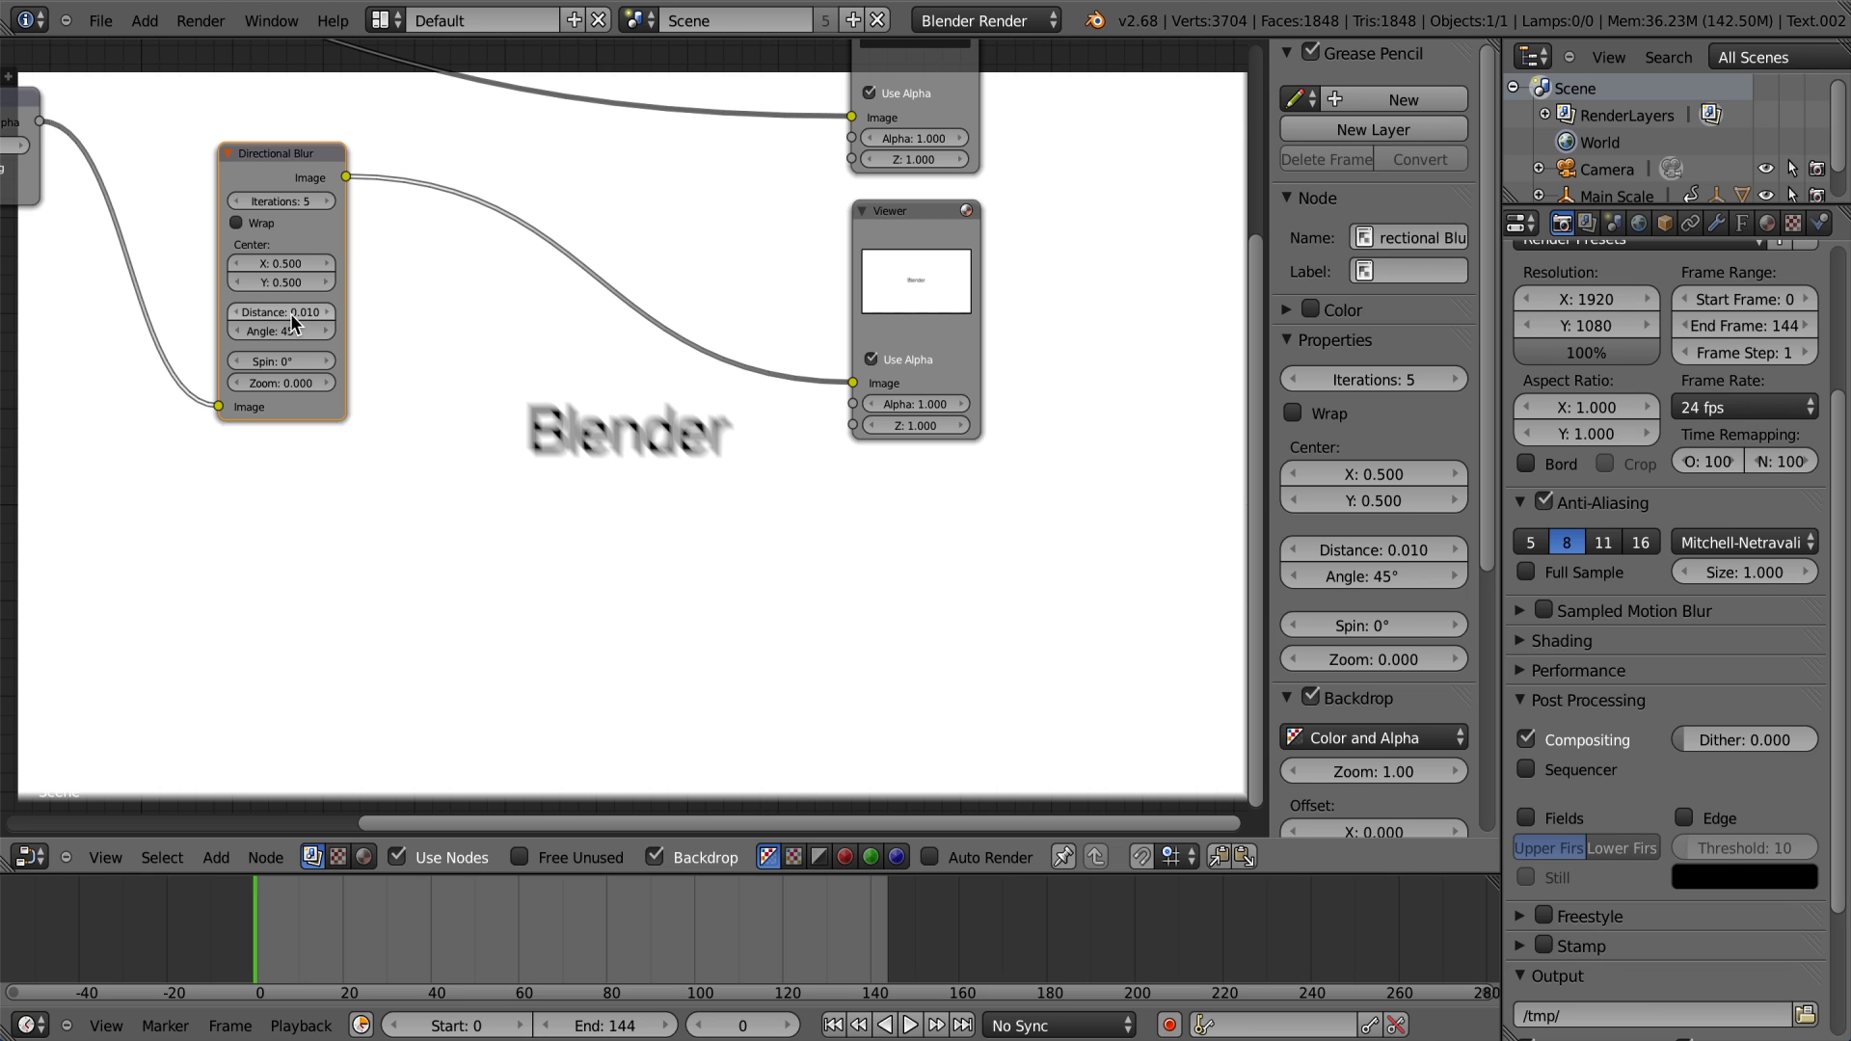
# Step: Raise the Directional Blur node's iterations to 7
pyautogui.click(327, 200)
pyautogui.click(327, 201)
pyautogui.scroll(2, 402, 311)
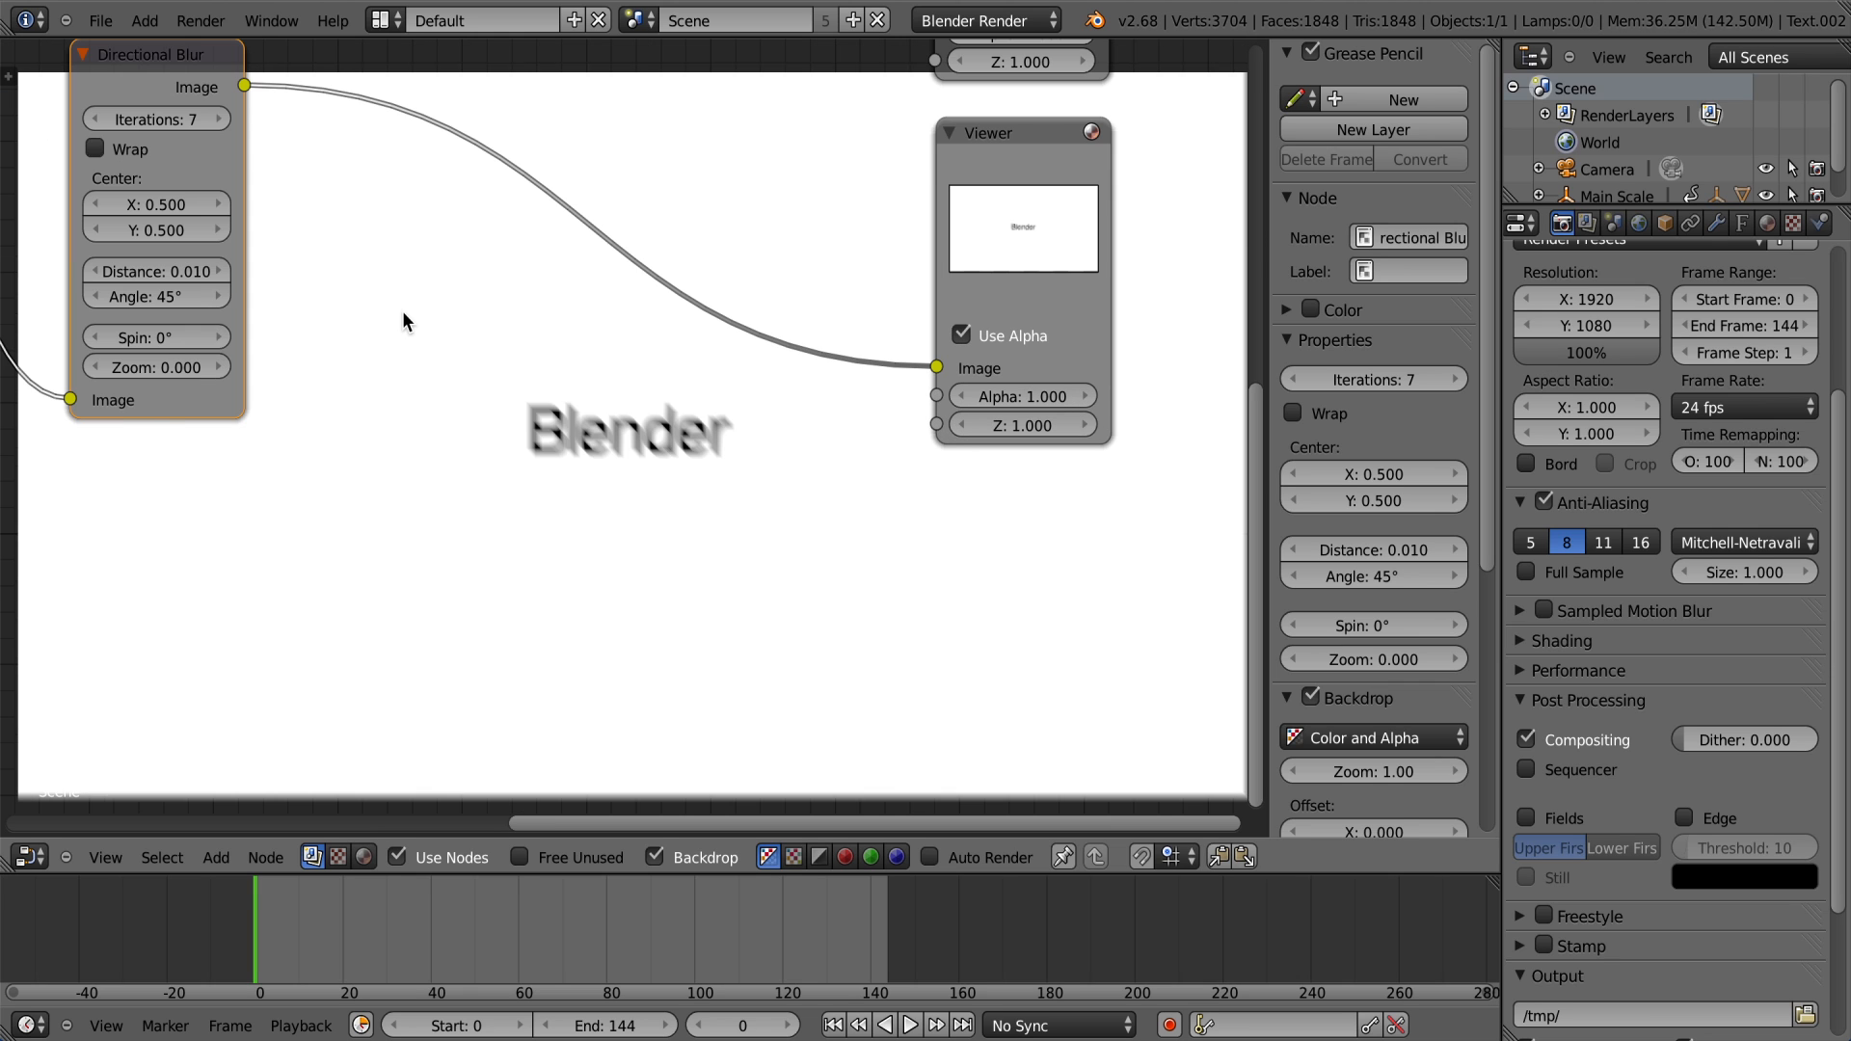
pyautogui.scroll(-2, 402, 310)
pyautogui.scroll(-1, 401, 309)
# Step: Delete the Directional Blur node
pyautogui.hotkey('shift', 'a')
pyautogui.moveTo(405, 316)
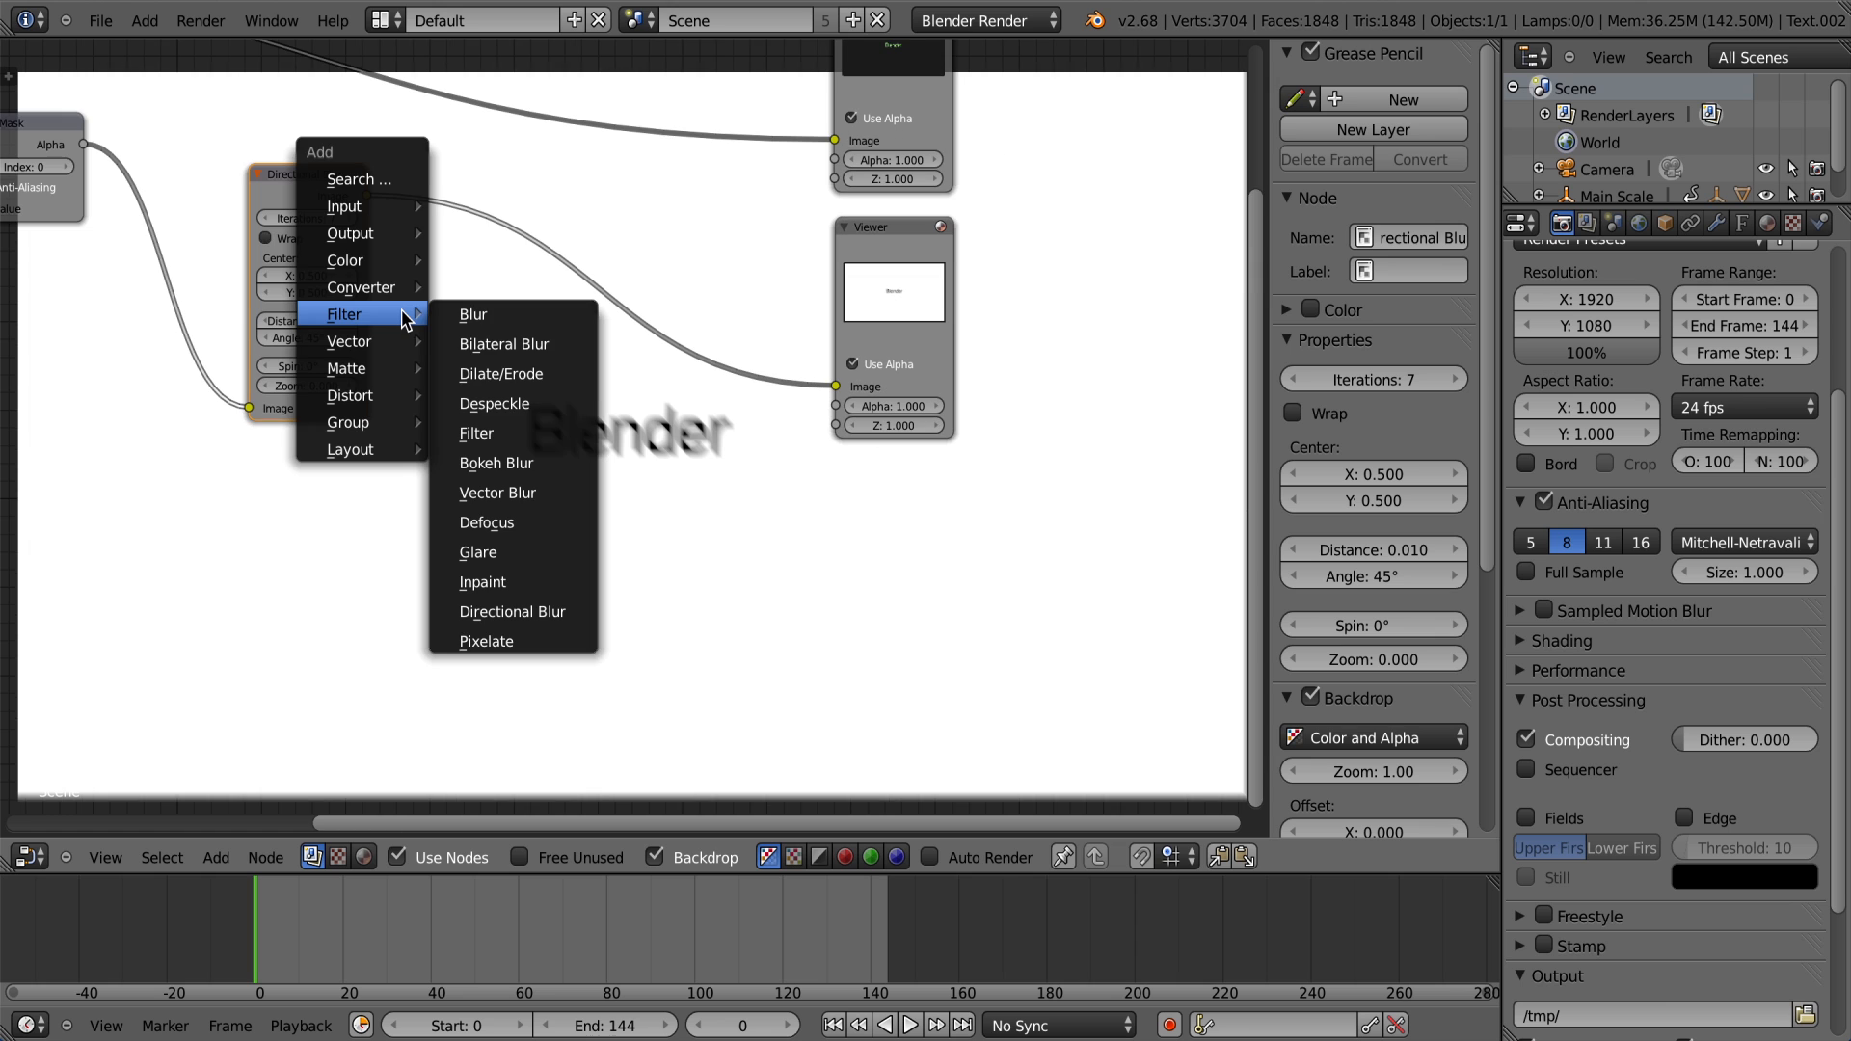
pyautogui.press('Escape')
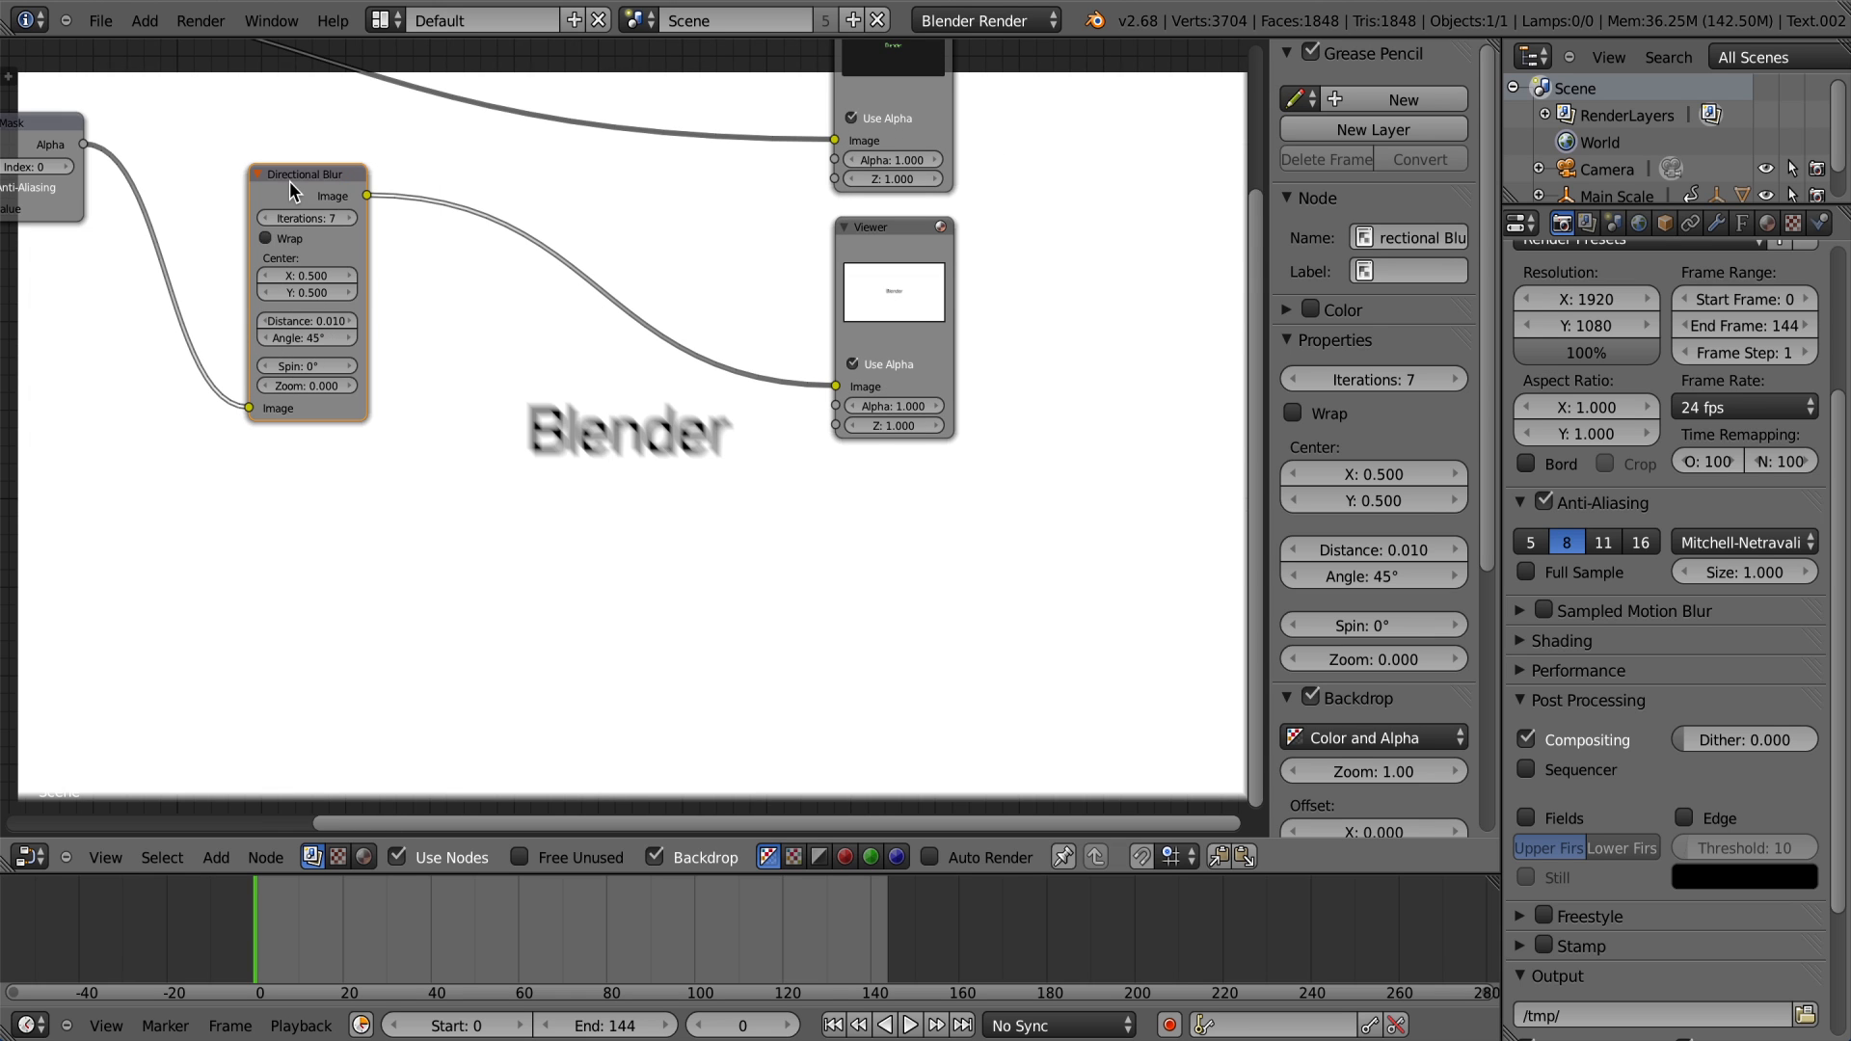
pyautogui.moveTo(289, 181); pyautogui.dragTo(564, 239, button='middle')
pyautogui.press('x')
# Step: Add a Translate node and link it between the ID Mask's Alpha output and the Viewer's image input
pyautogui.hotkey('shift', 'a')
pyautogui.moveTo(412, 241)
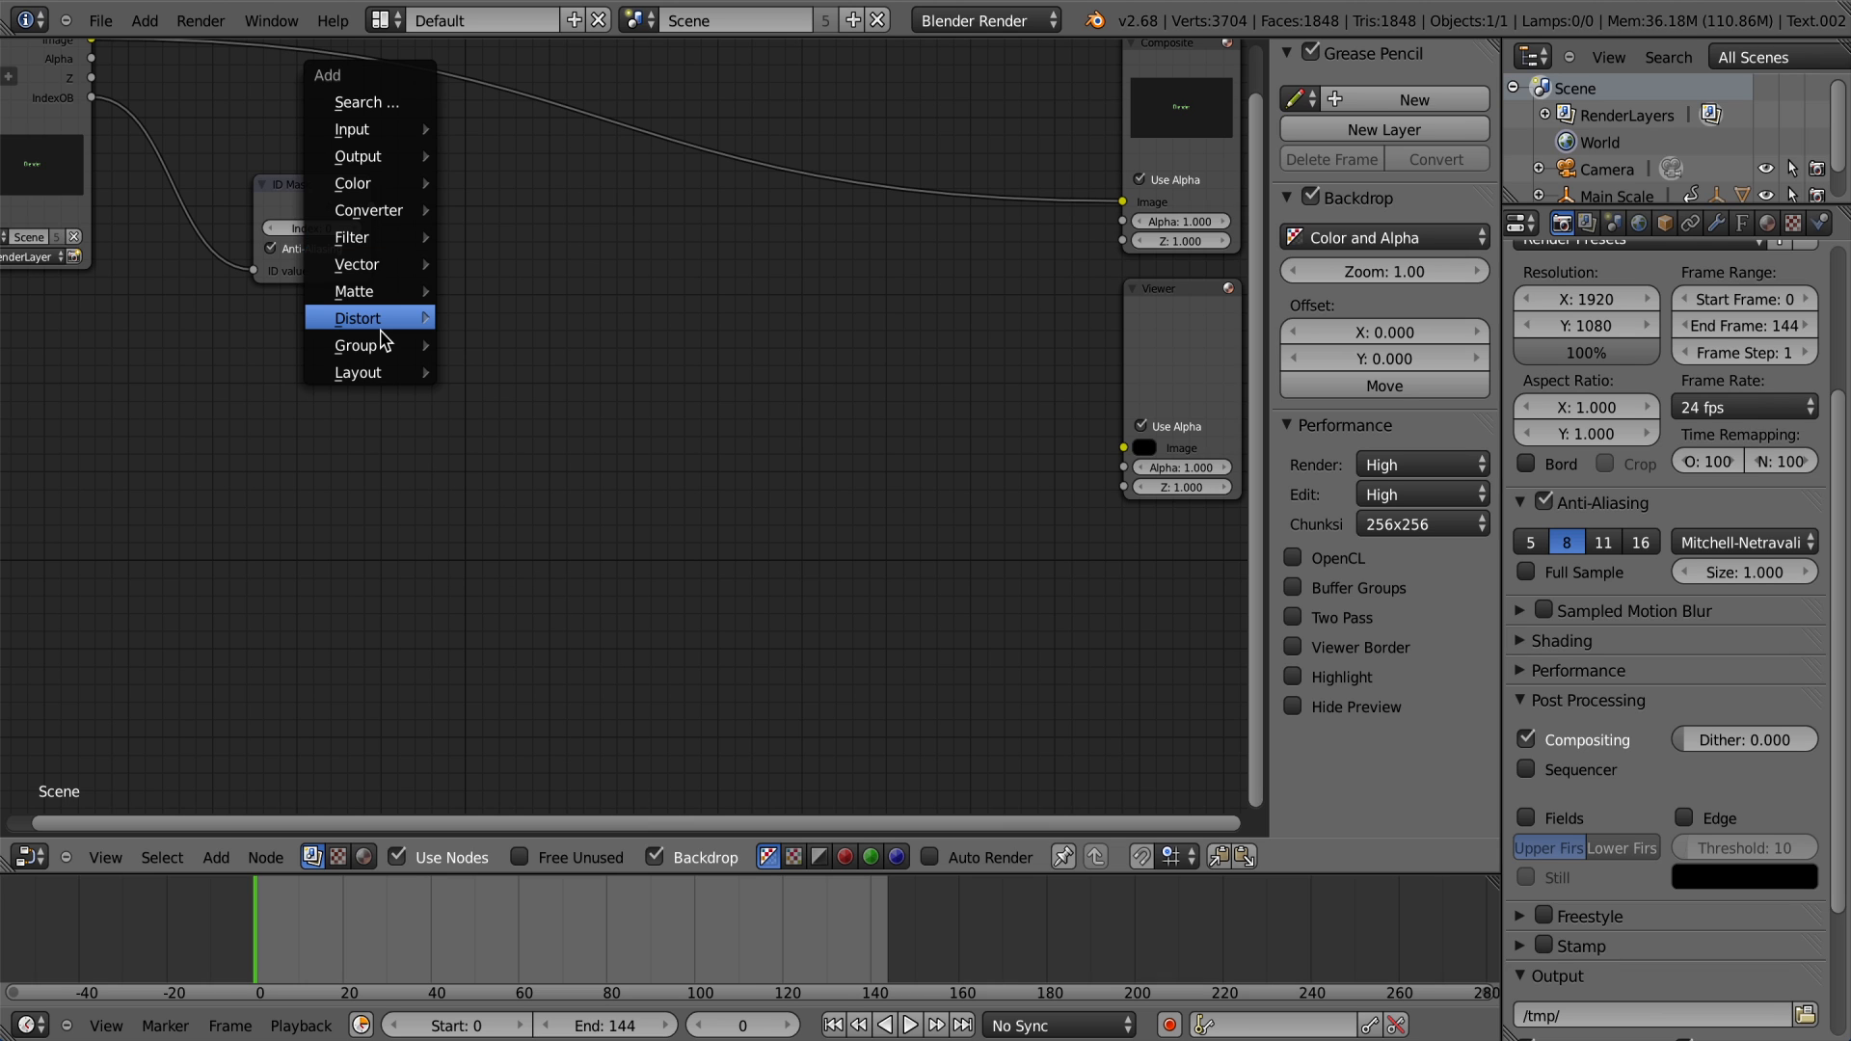
pyautogui.moveTo(382, 326)
pyautogui.click(498, 407)
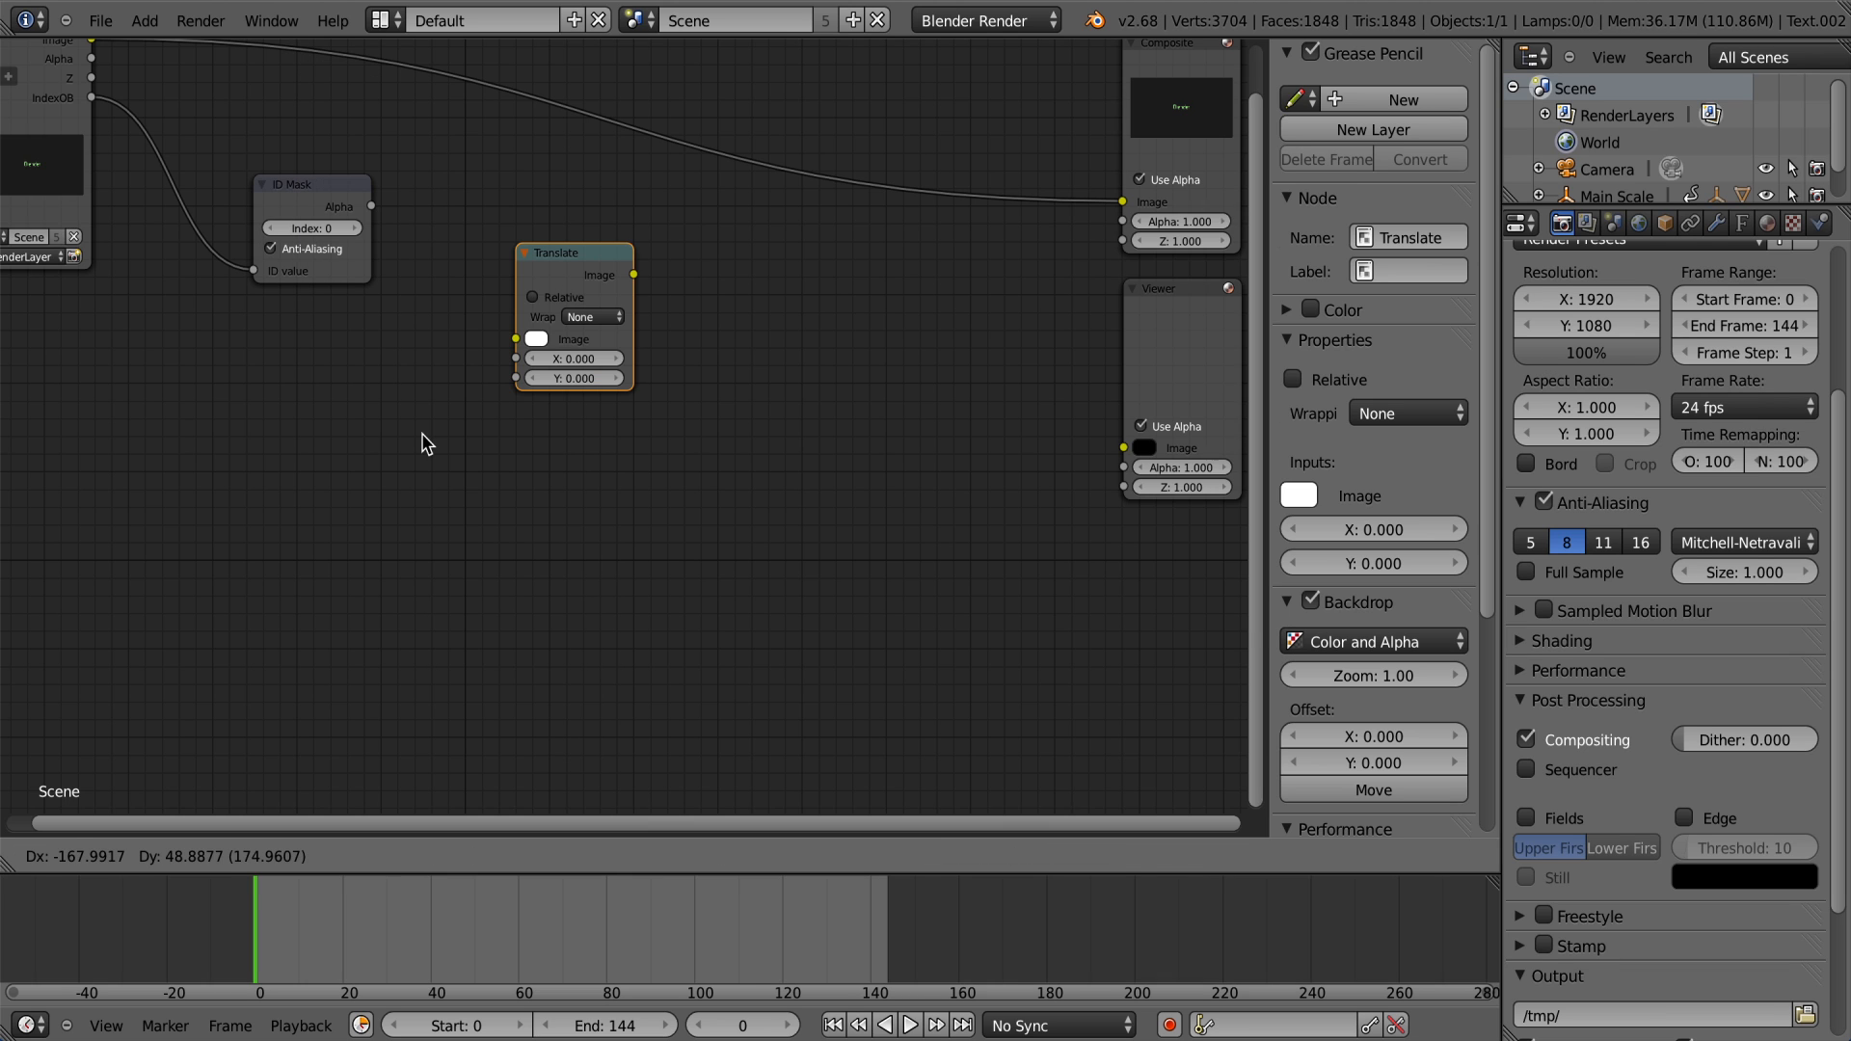
pyautogui.click(661, 331)
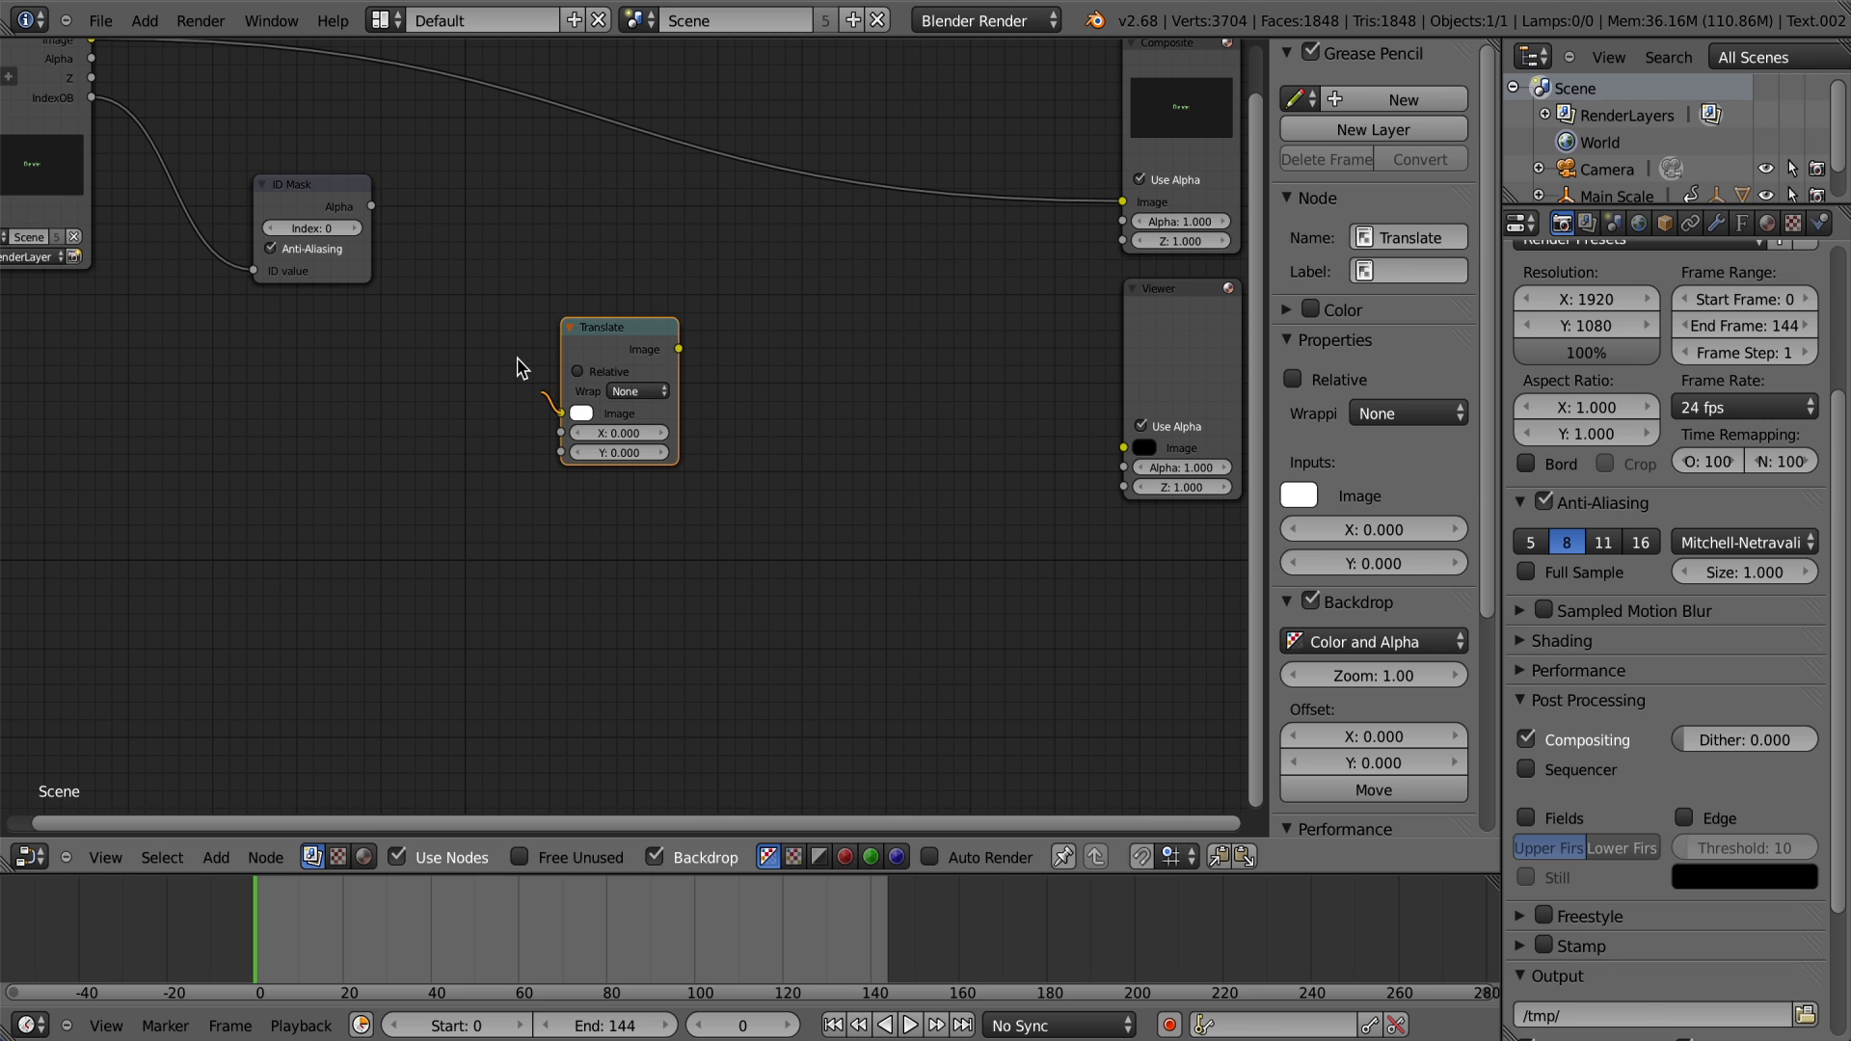
pyautogui.moveTo(520, 370); pyautogui.dragTo(371, 206)
pyautogui.moveTo(679, 349); pyautogui.dragTo(1120, 446)
# Step: Set the Translate node's X and Y offsets to 0.1
pyautogui.click(614, 433)
pyautogui.write('0.1')
pyautogui.press('Tab')
pyautogui.write('1')
pyautogui.press('Return')
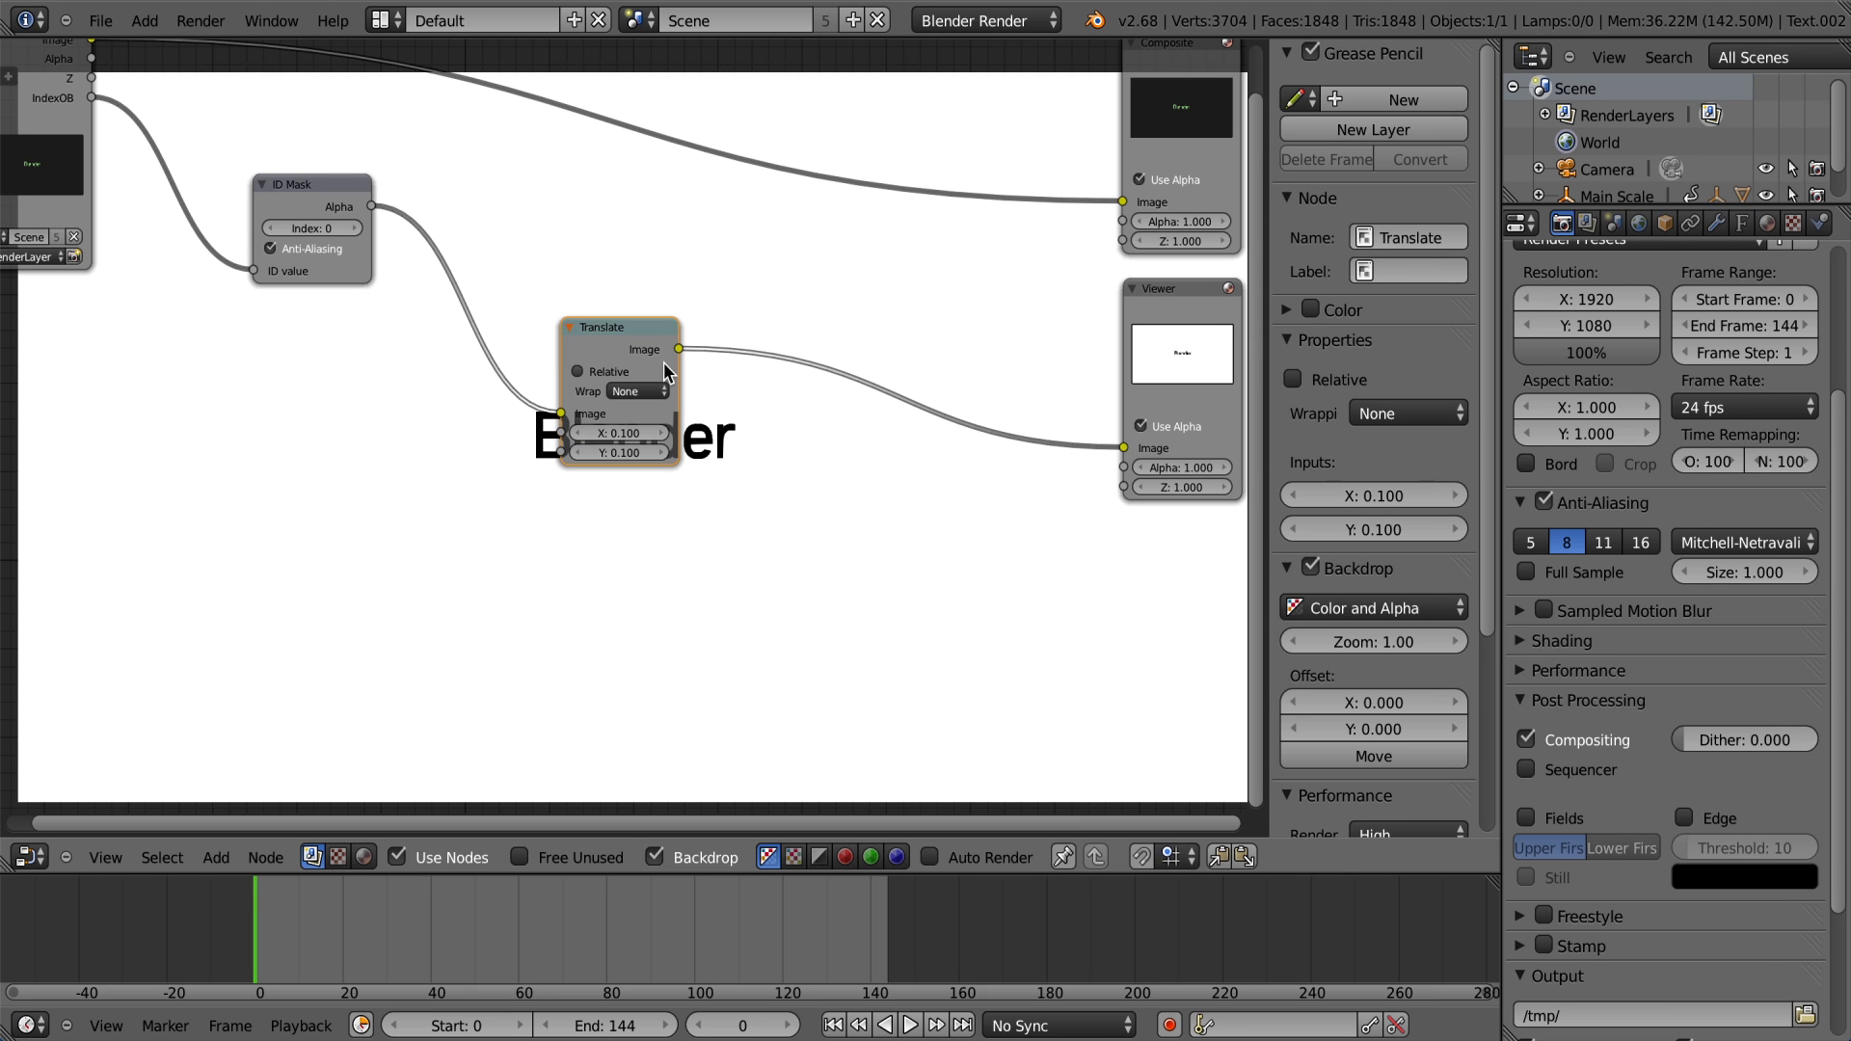
# Step: Try the Translate node's Relative option and a larger X shift, and set the X offset to 45
pyautogui.click(578, 373)
pyautogui.click(601, 371)
pyautogui.click(614, 434)
pyautogui.press('Escape')
pyautogui.moveTo(614, 434)
pyautogui.mouseDown()
pyautogui.moveTo(672, 442)
pyautogui.moveTo(617, 438)
pyautogui.mouseUp()
pyautogui.click(617, 433)
pyautogui.write('1')
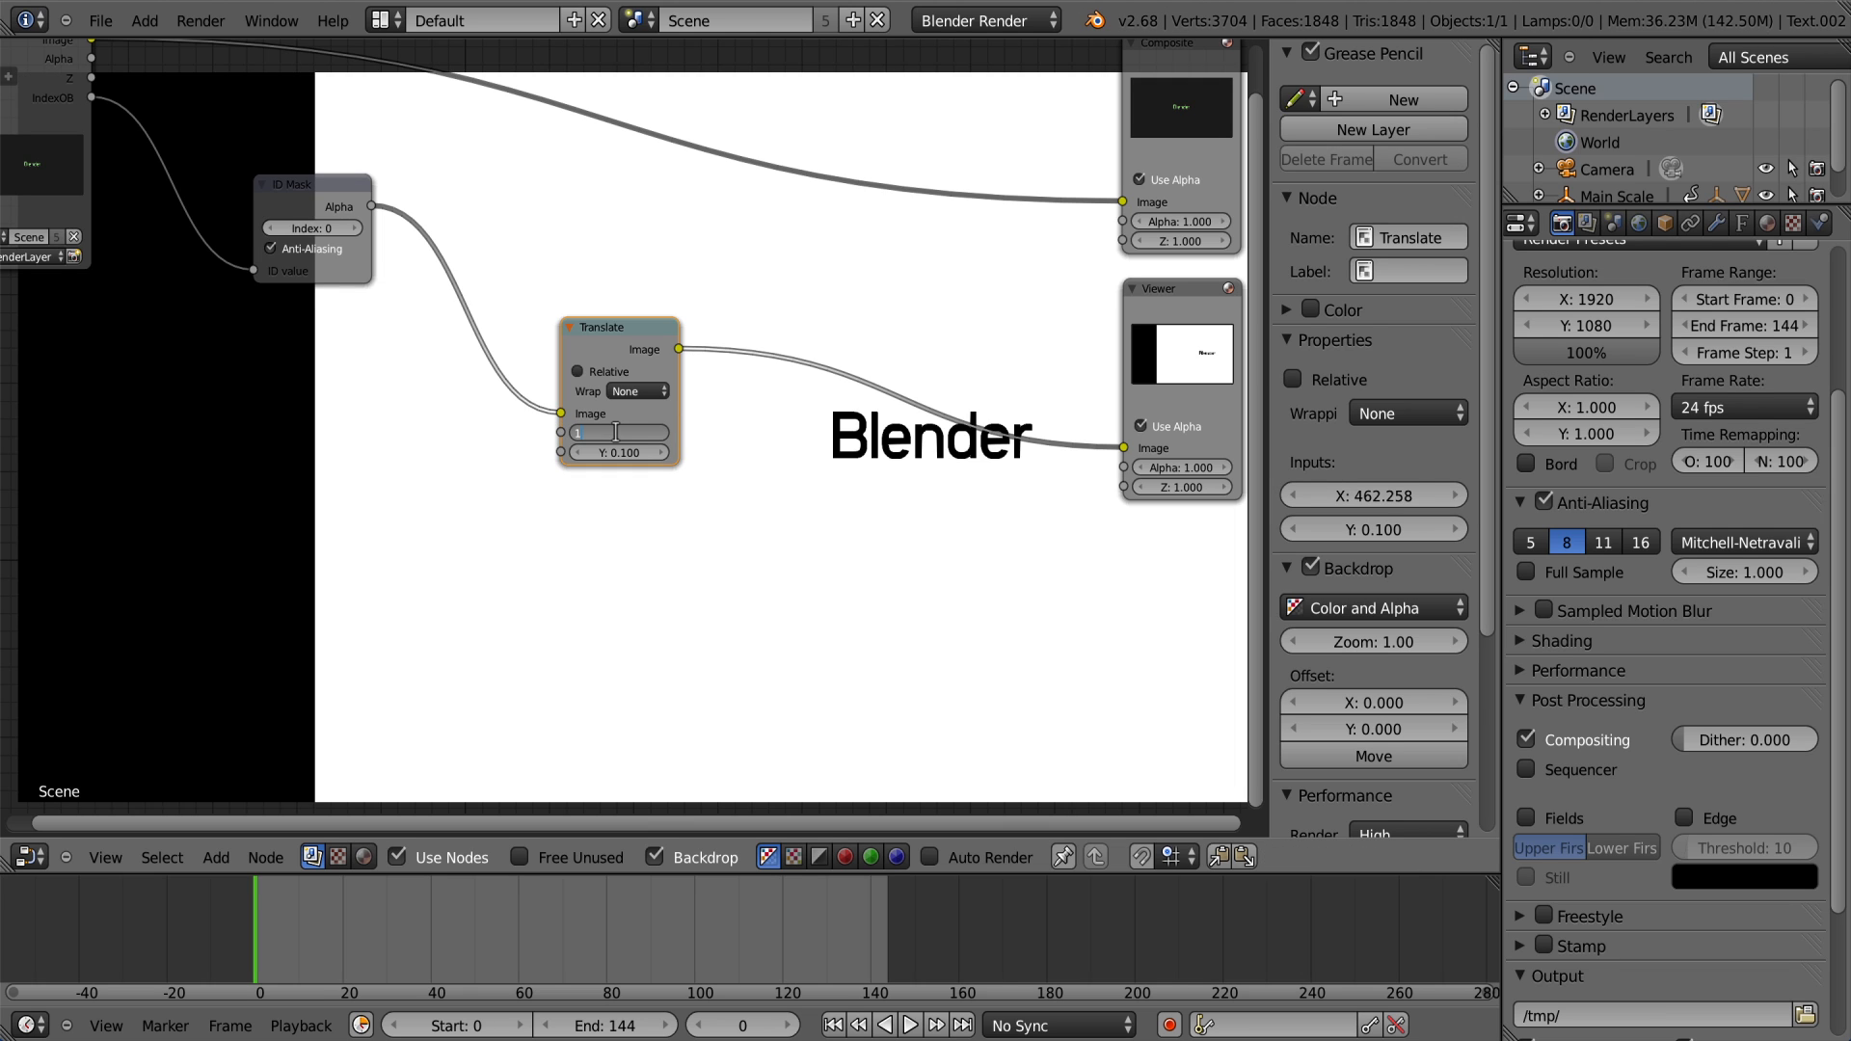
pyautogui.press('Tab')
pyautogui.press('Tab')
pyautogui.write('45')
pyautogui.press('Return')
# Step: Set the Translate node's X and Y offsets to -20
pyautogui.click(603, 431)
pyautogui.write('20')
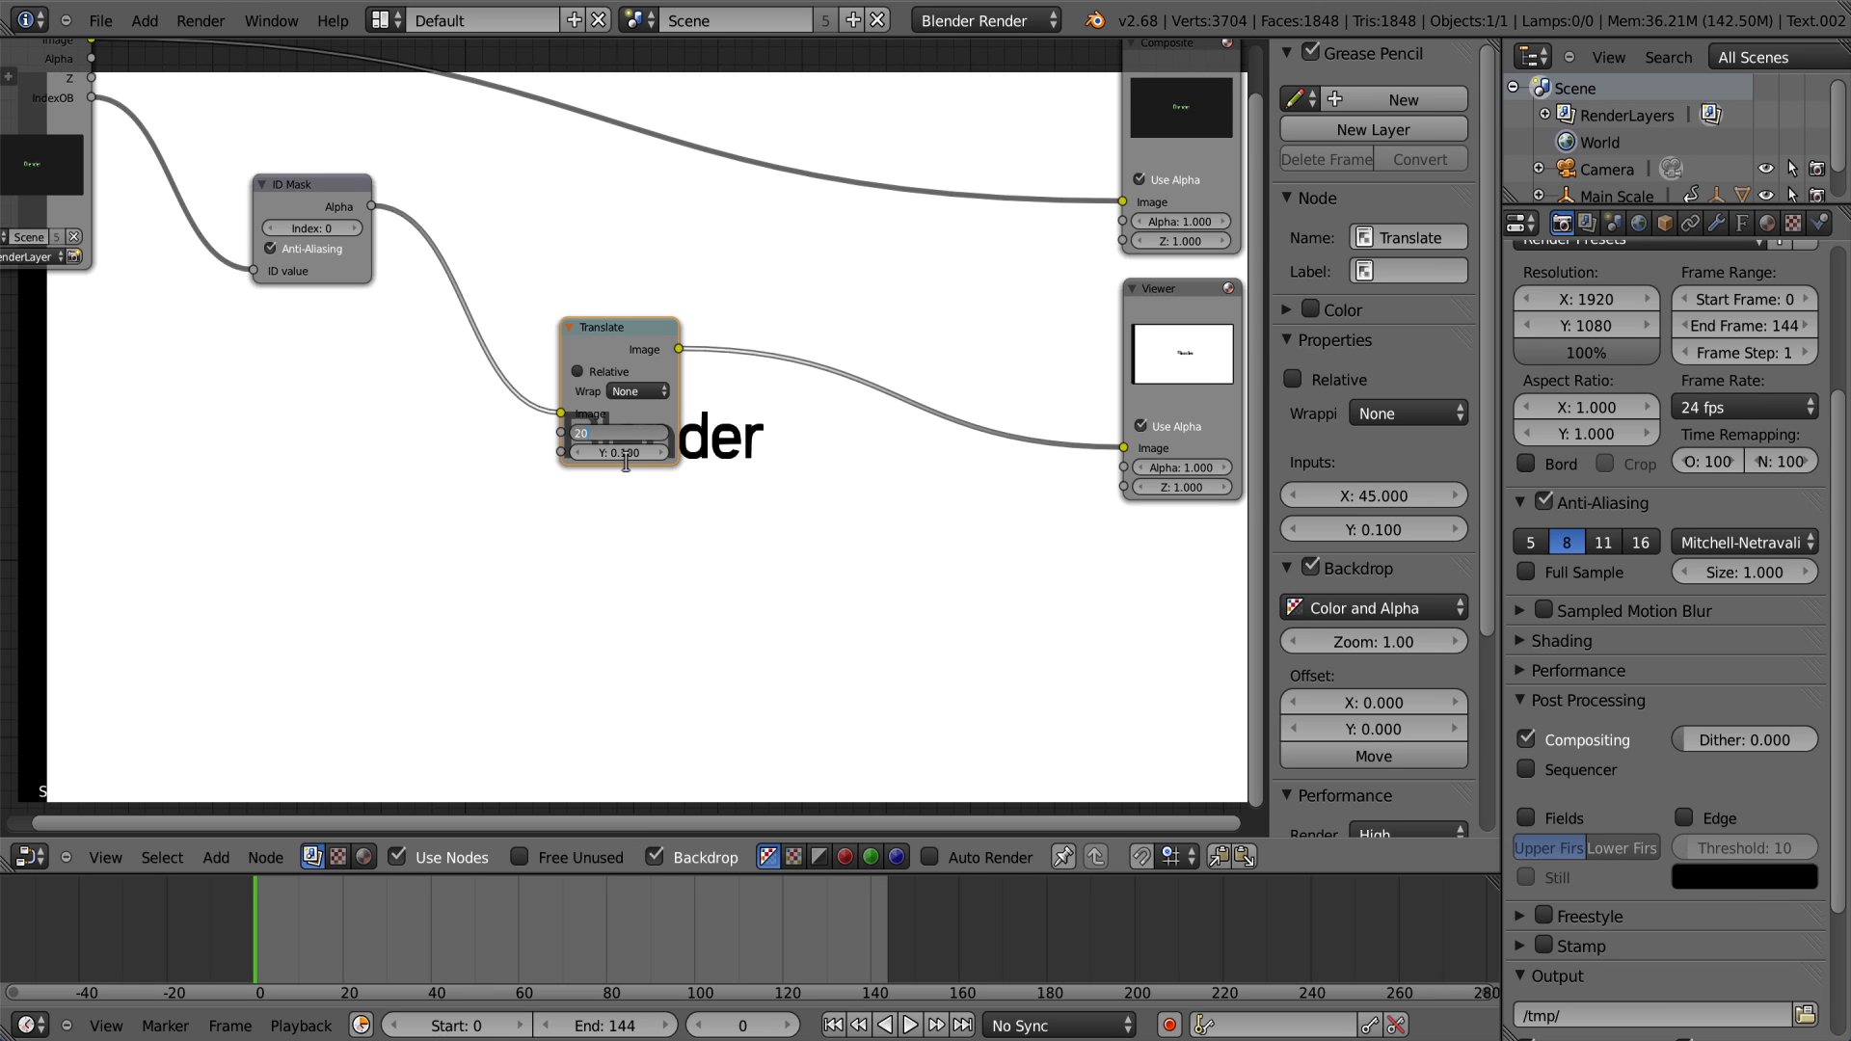
pyautogui.click(608, 453)
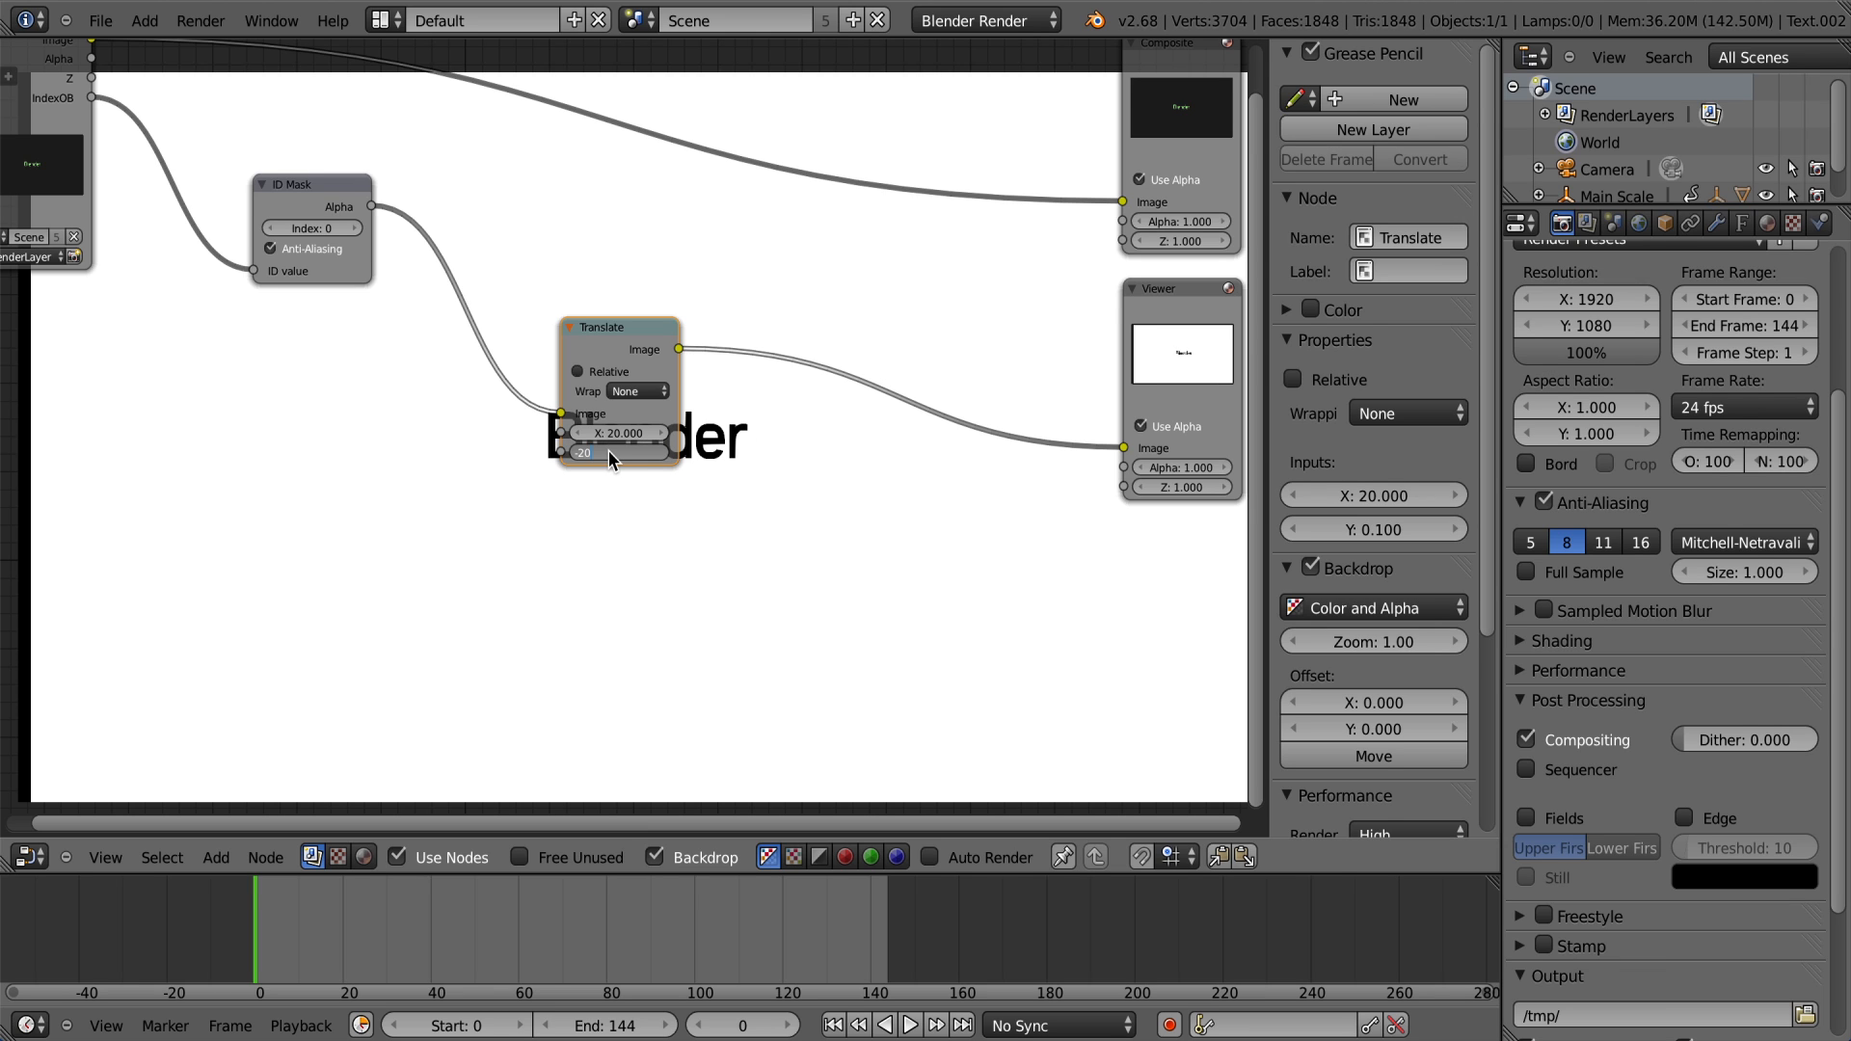
pyautogui.press('Return')
pyautogui.click(627, 435)
pyautogui.write('-20')
pyautogui.press('Return')
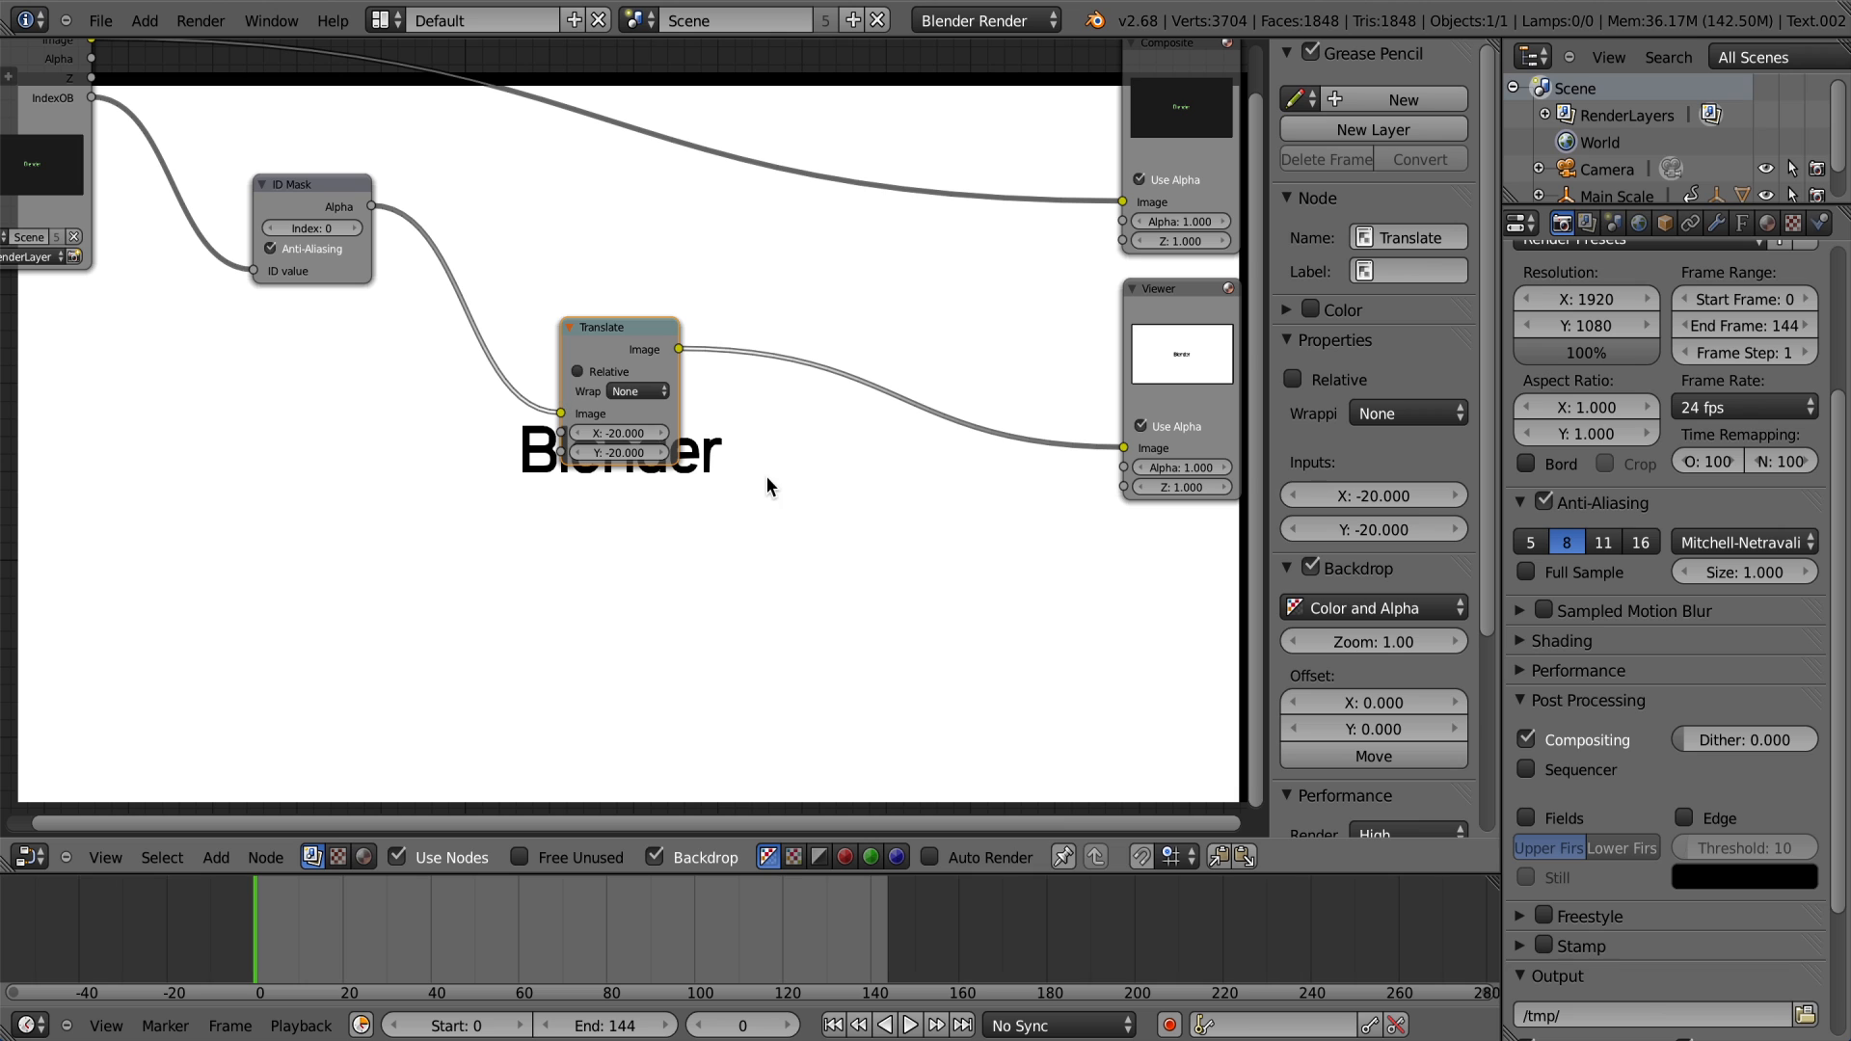
# Step: Insert a Blur node between the Translate and Viewer nodes, and set its X and Y blur to 10
pyautogui.hotkey('shift', 'a')
pyautogui.moveTo(764, 409)
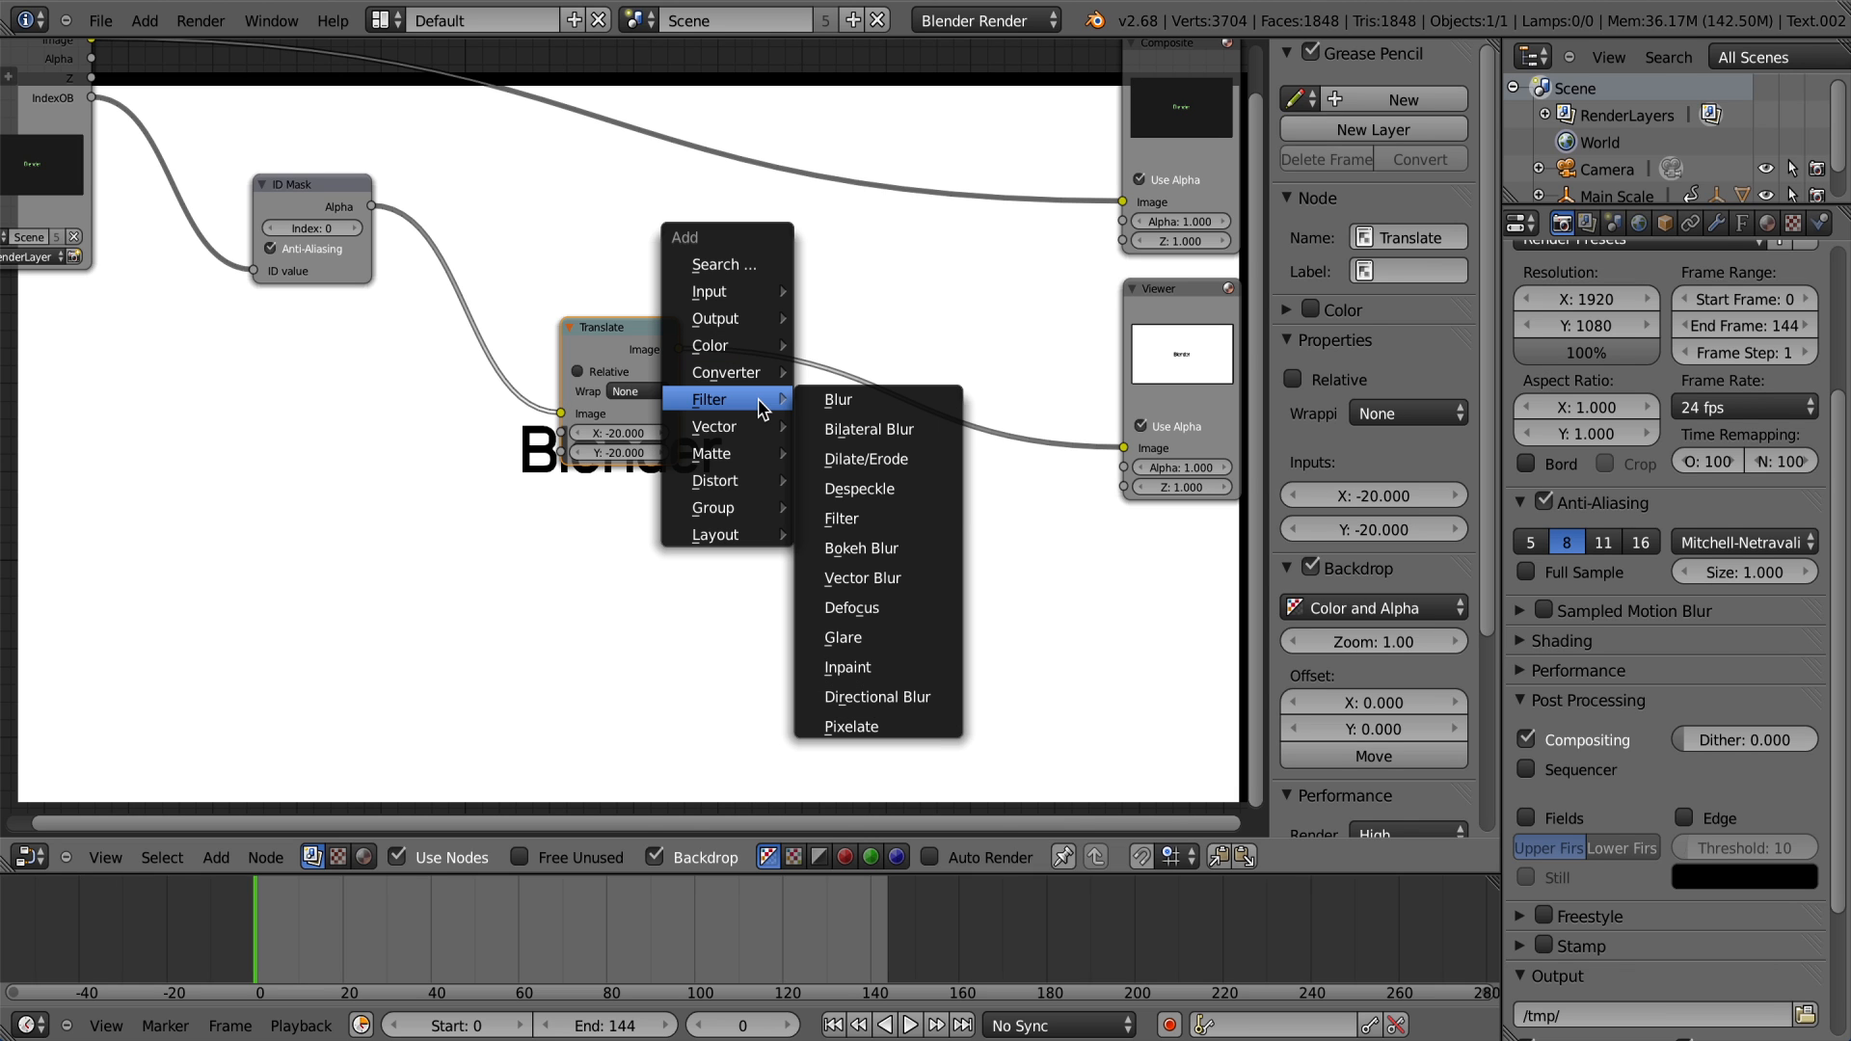
pyautogui.click(865, 403)
pyautogui.click(826, 487)
pyautogui.moveTo(617, 333); pyautogui.dragTo(397, 467)
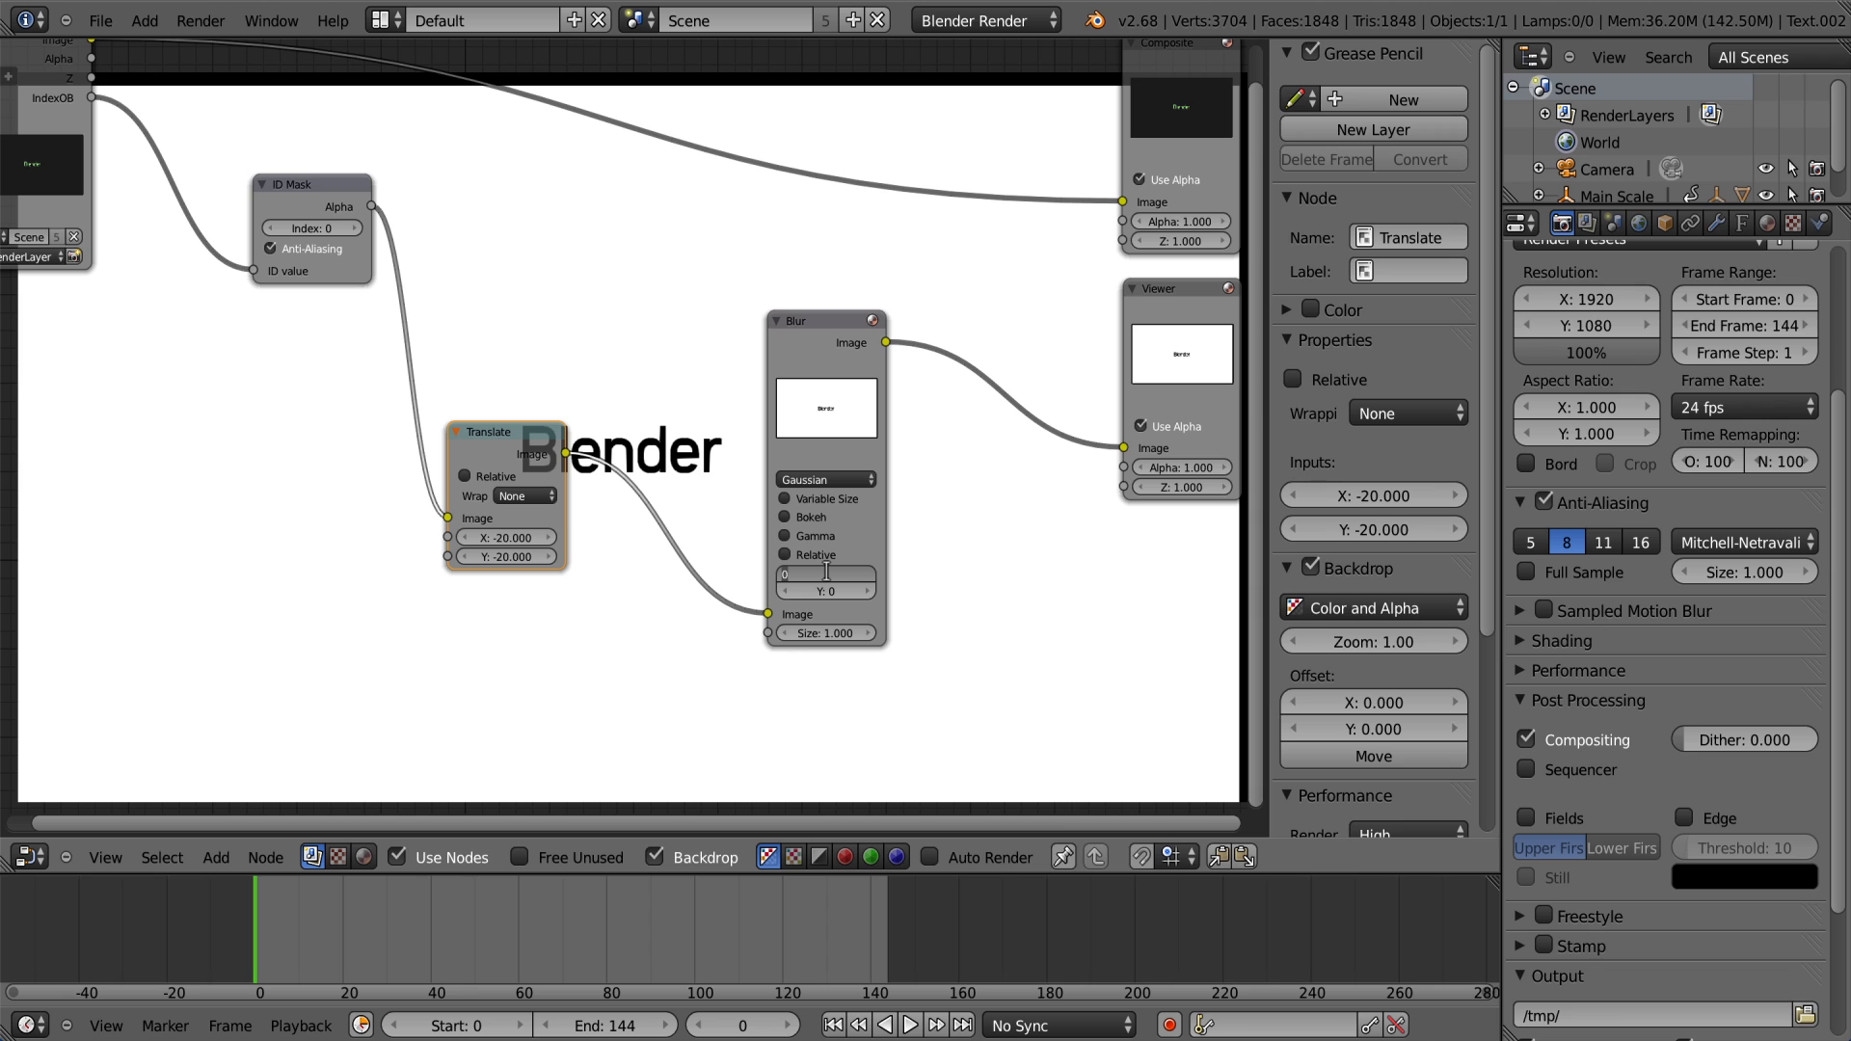
pyautogui.press('Tab')
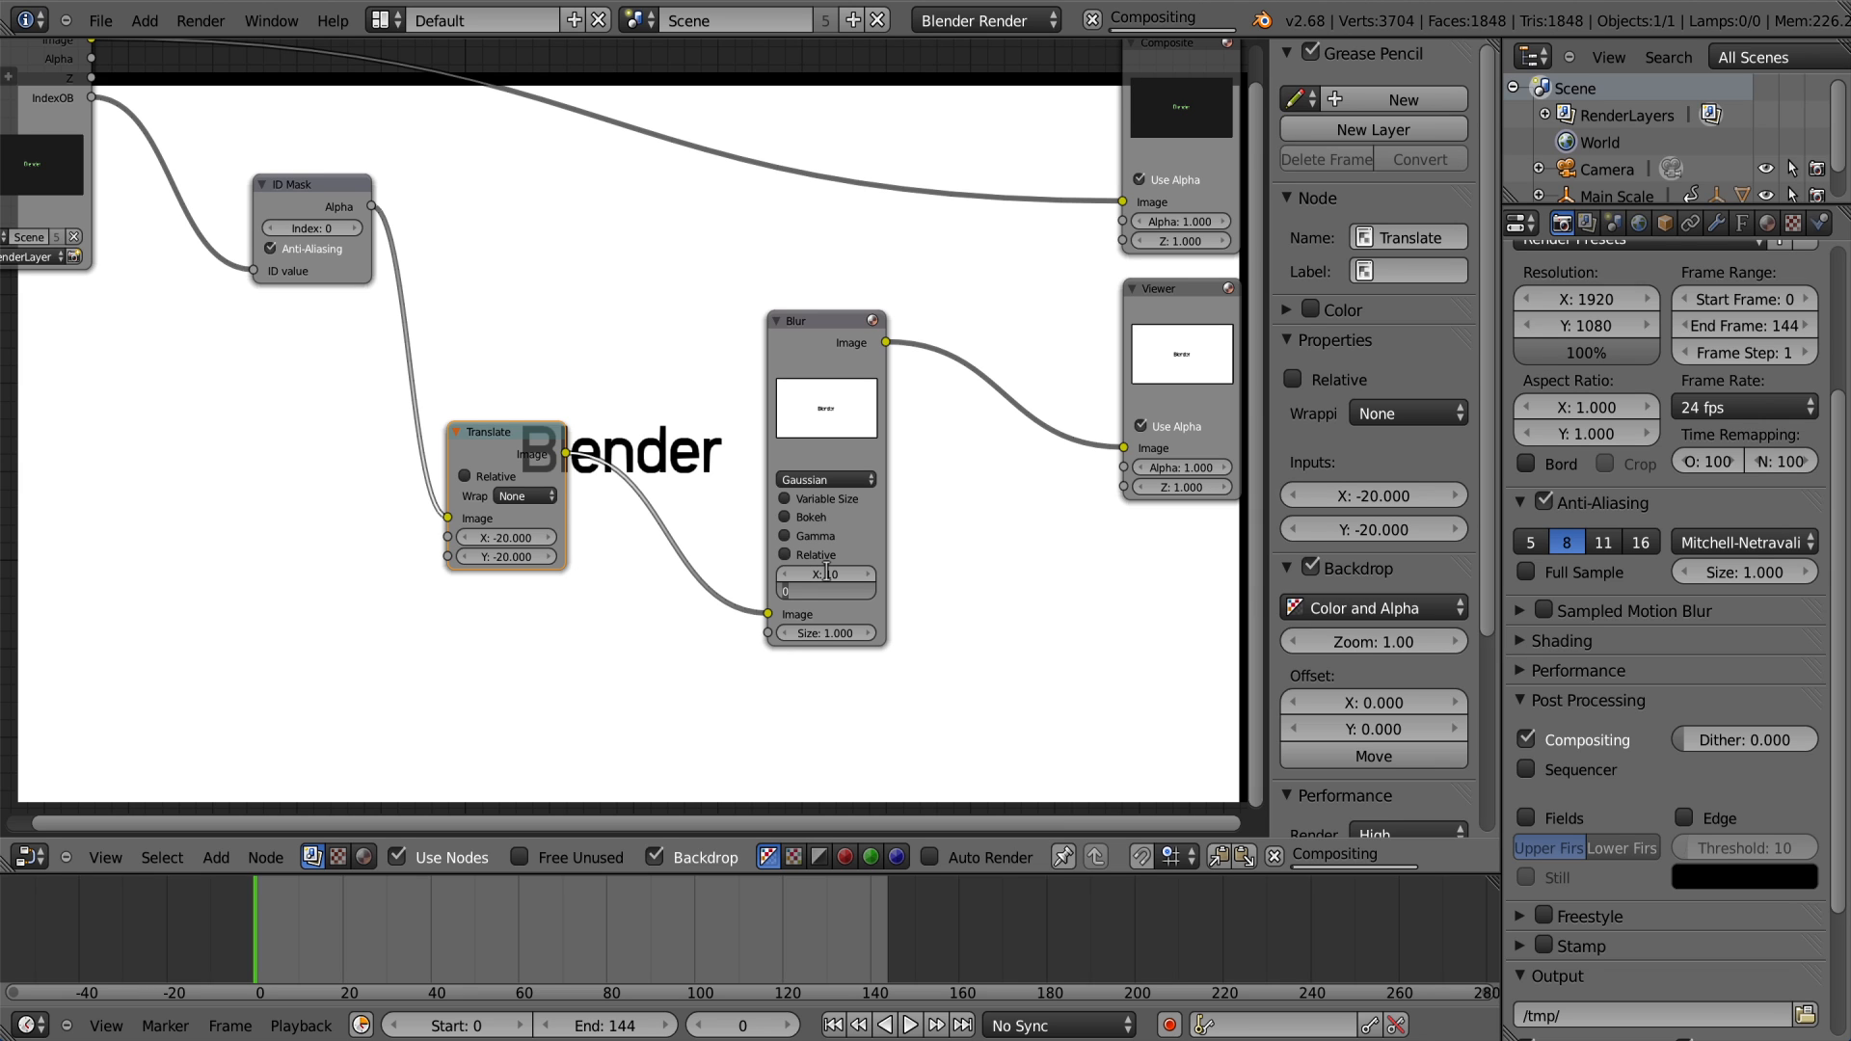
pyautogui.write('1')
pyautogui.press('Return')
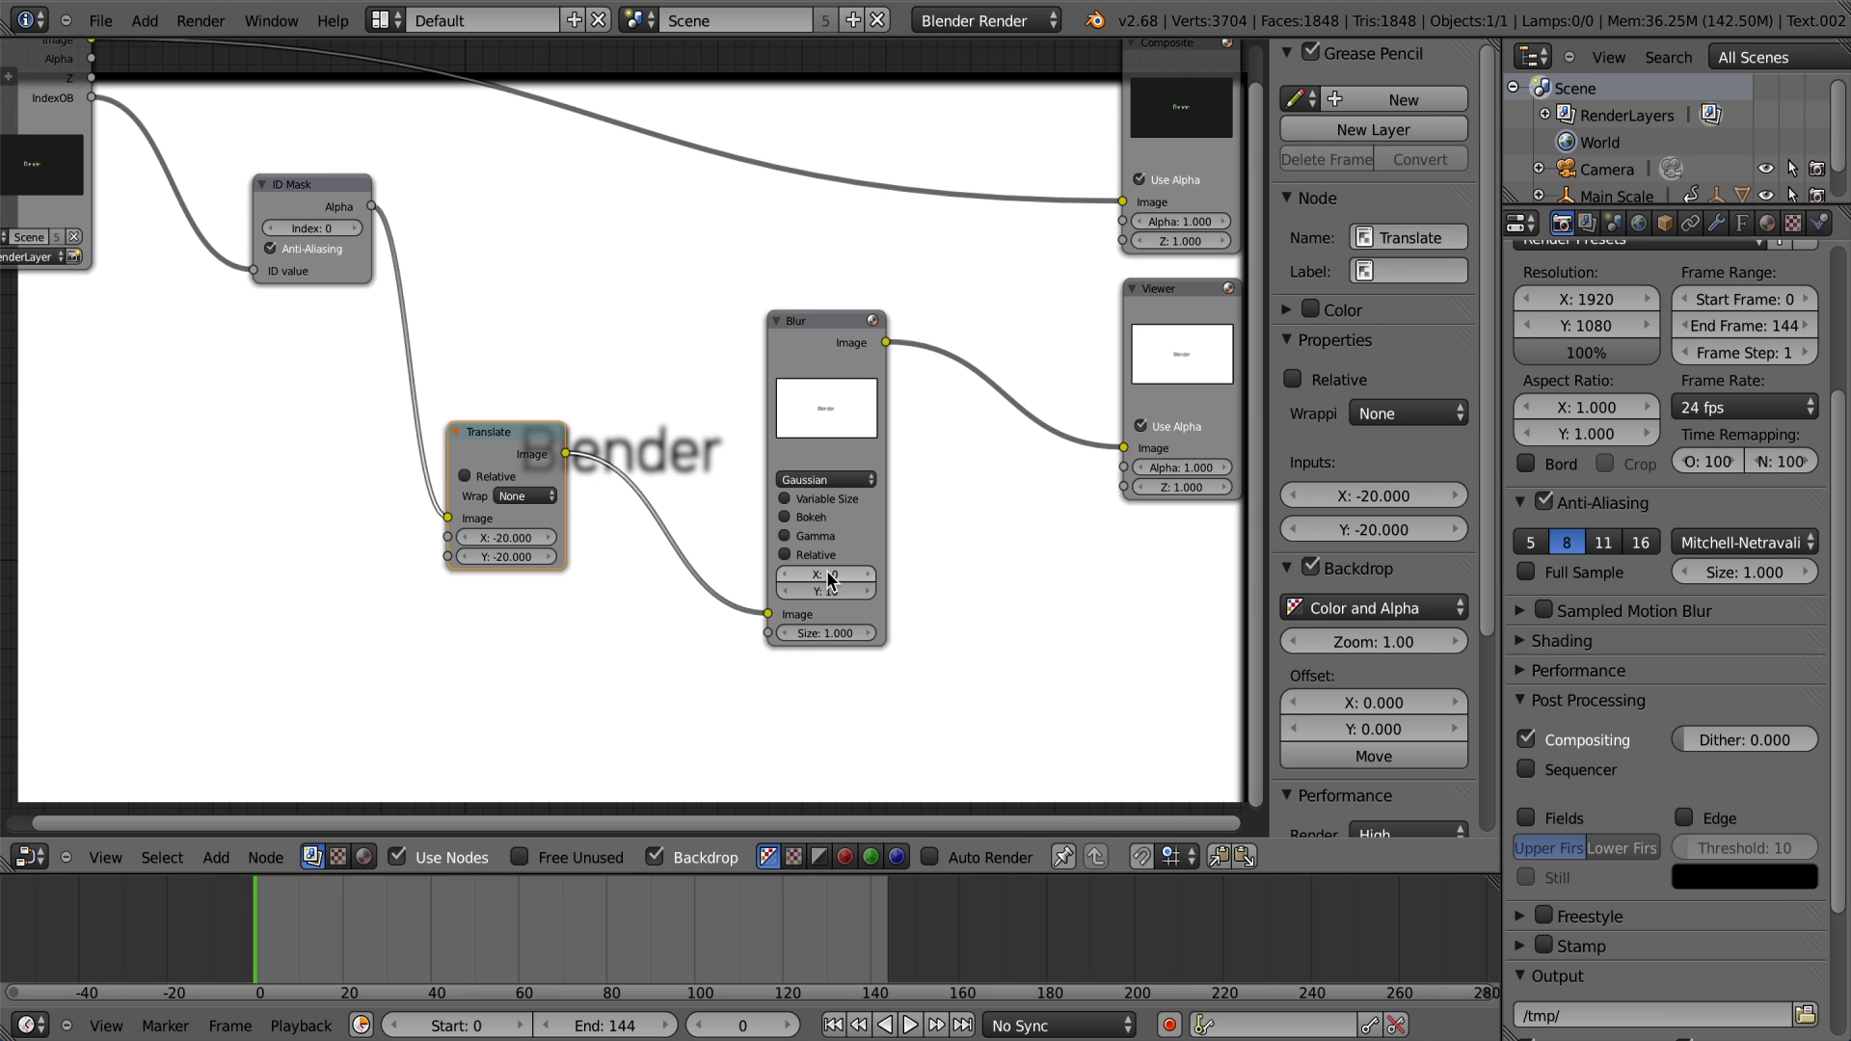
# Step: Set the Translate node's X and Y offsets to -5
pyautogui.click(505, 539)
pyautogui.press('BackSpace')
pyautogui.write('-5')
pyautogui.press('Tab')
pyautogui.press('BackSpace')
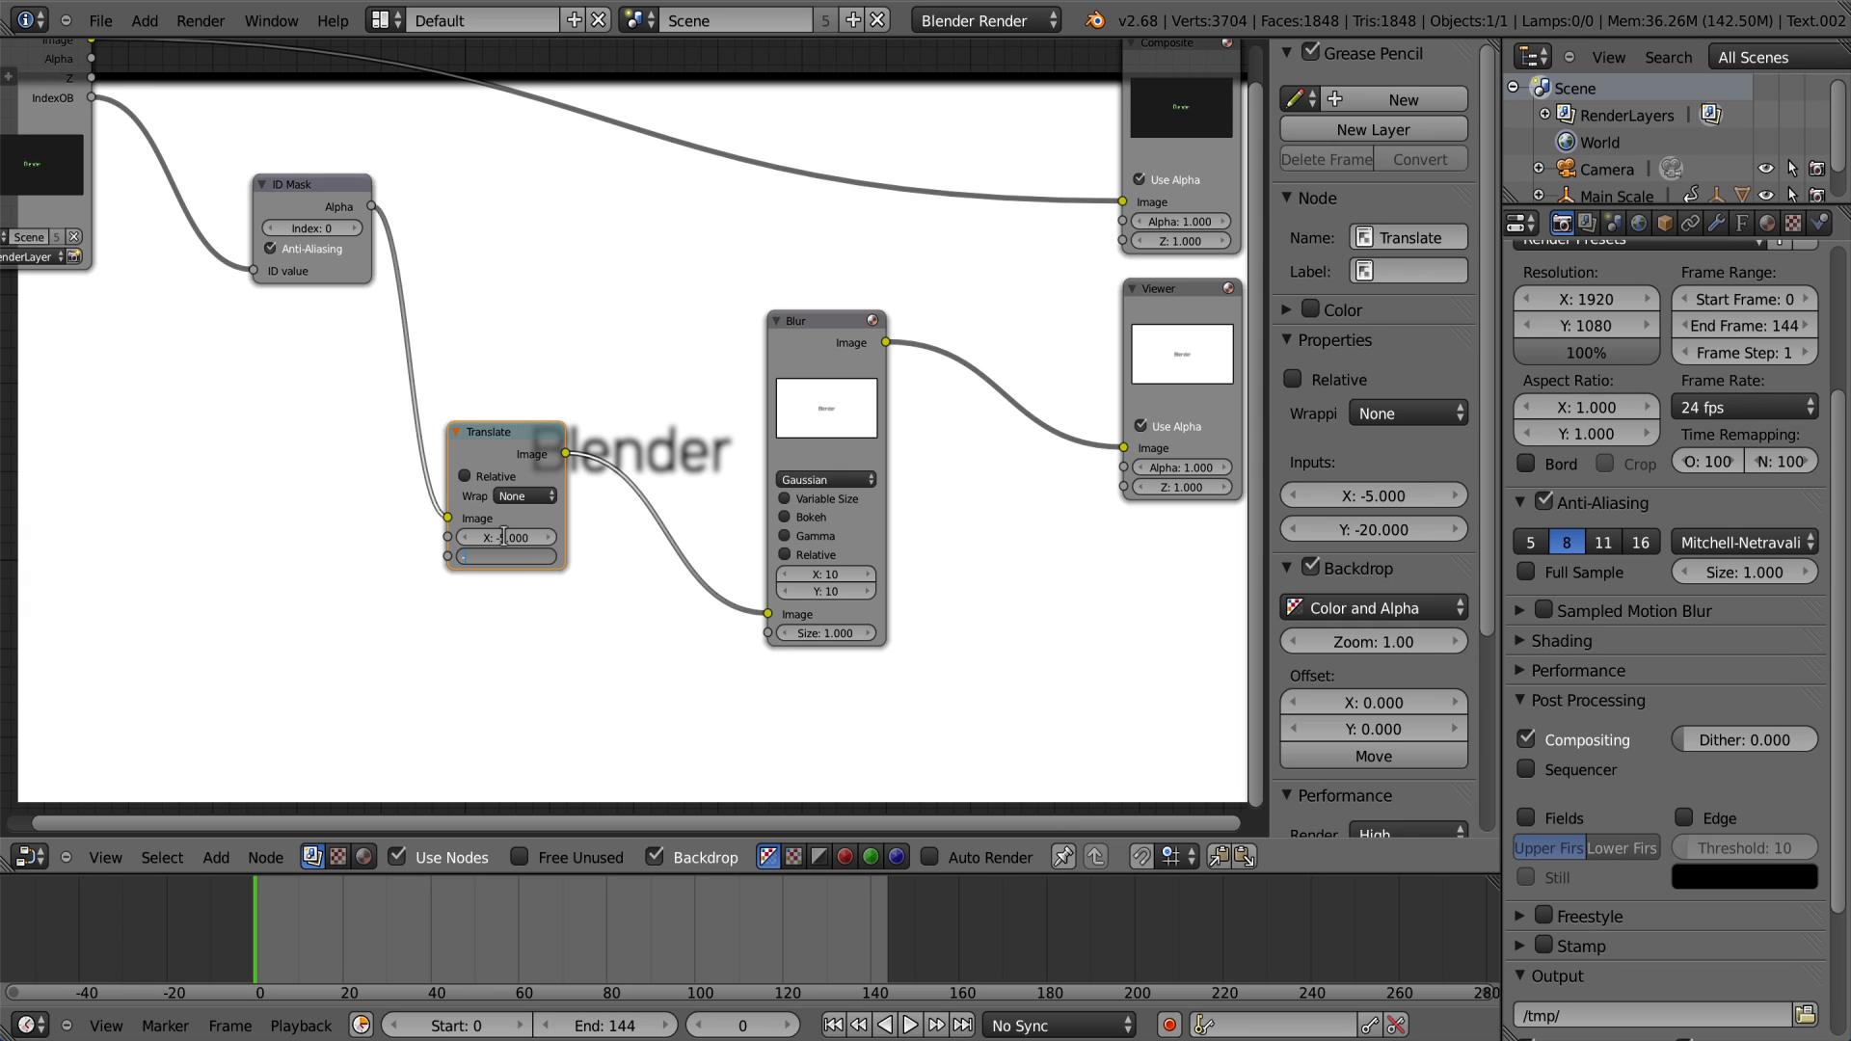
pyautogui.write('-5')
pyautogui.press('Return')
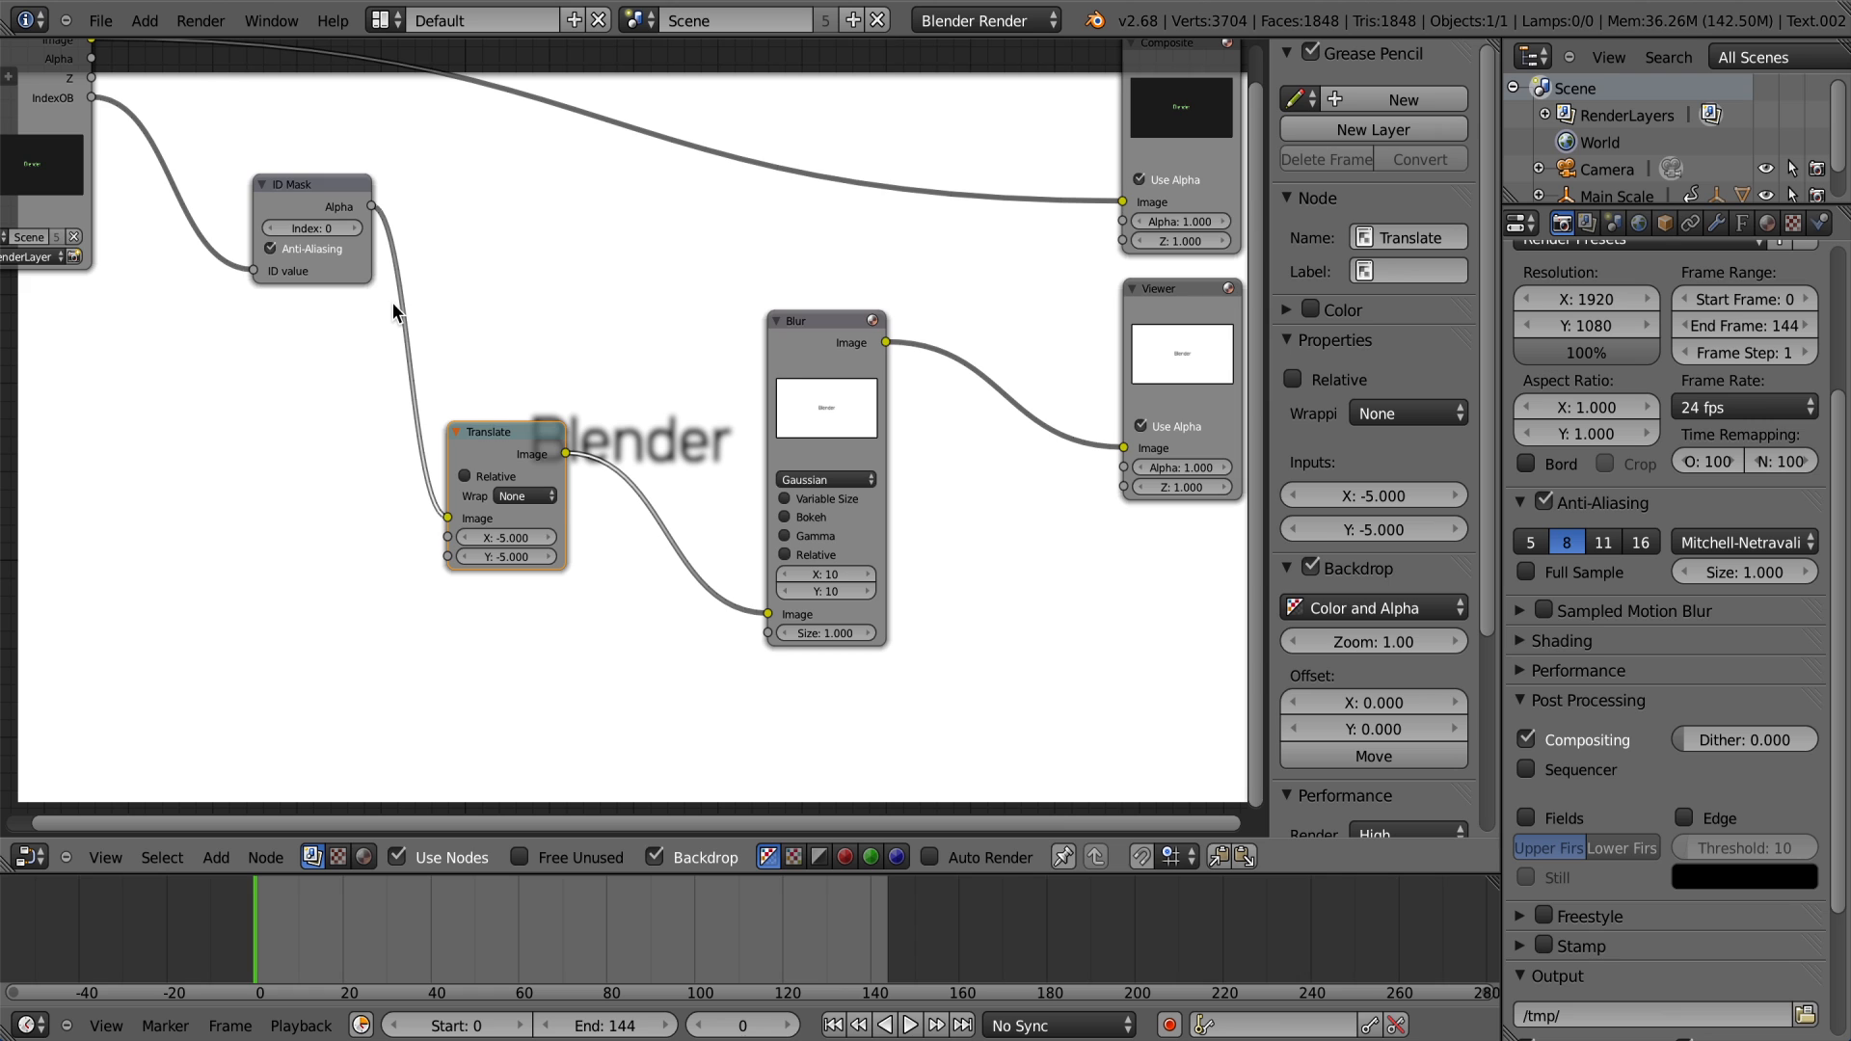
# Step: Move the ID Mask, Translate and Blur nodes closer to Render Layers to free space before the Viewer
pyautogui.scroll(-2, 696, 344)
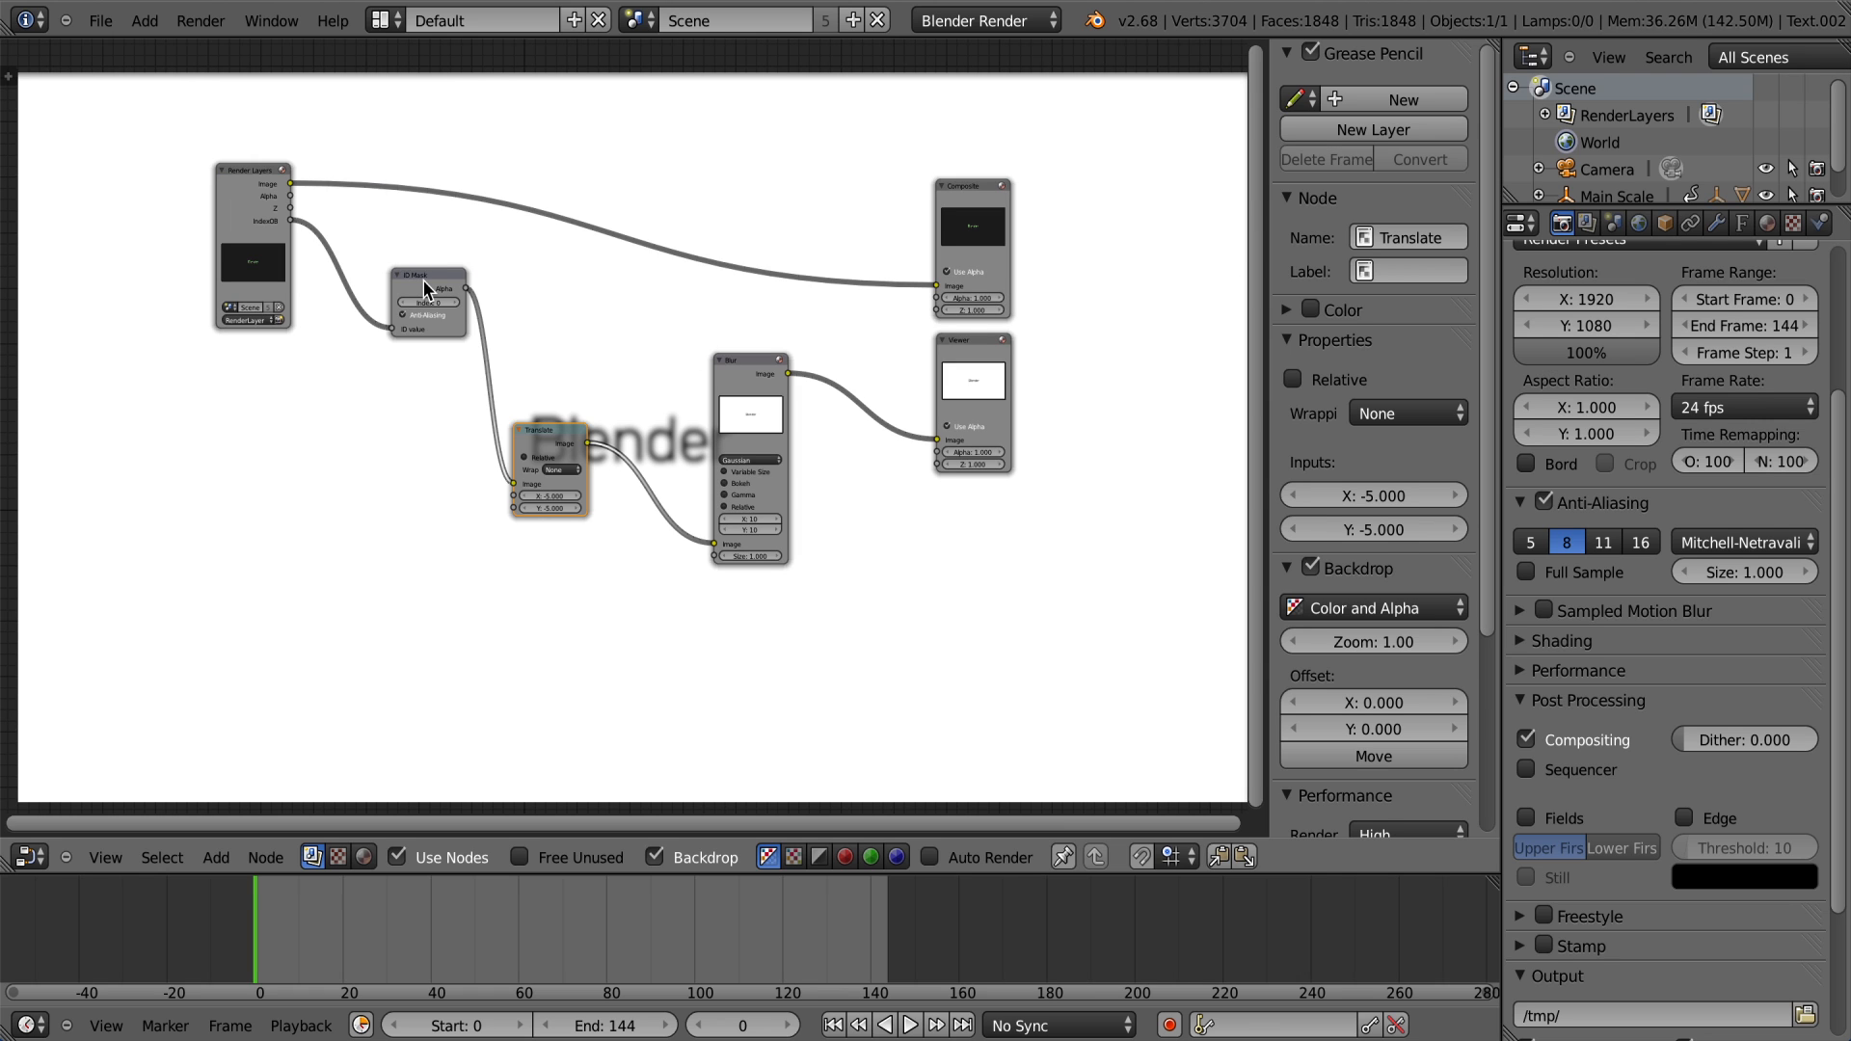
pyautogui.moveTo(425, 279); pyautogui.dragTo(364, 352)
pyautogui.moveTo(553, 430); pyautogui.dragTo(466, 416)
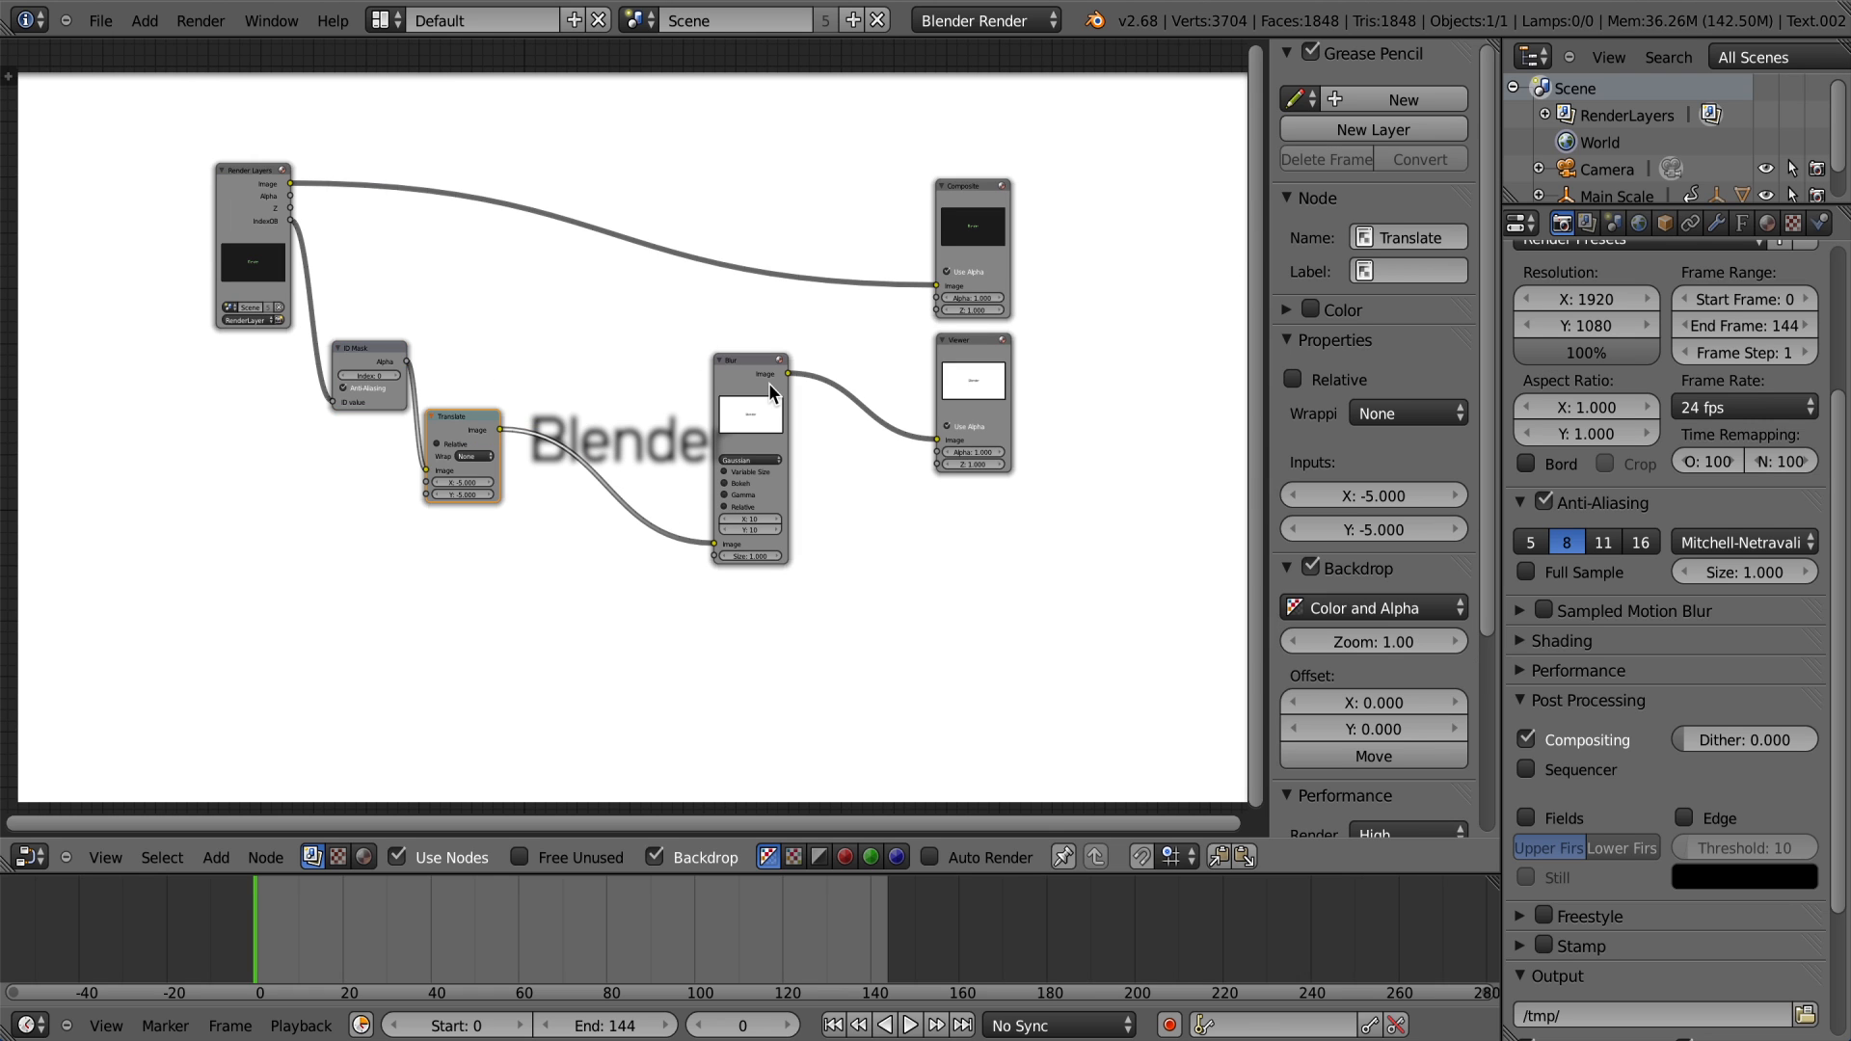
pyautogui.moveTo(769, 385); pyautogui.dragTo(590, 393)
# Step: Insert a Mix node between Blur and Viewer, set it to Multiply, and link the ID Mask's Alpha to its second image input
pyautogui.hotkey('shift', 'a')
pyautogui.moveTo(709, 466)
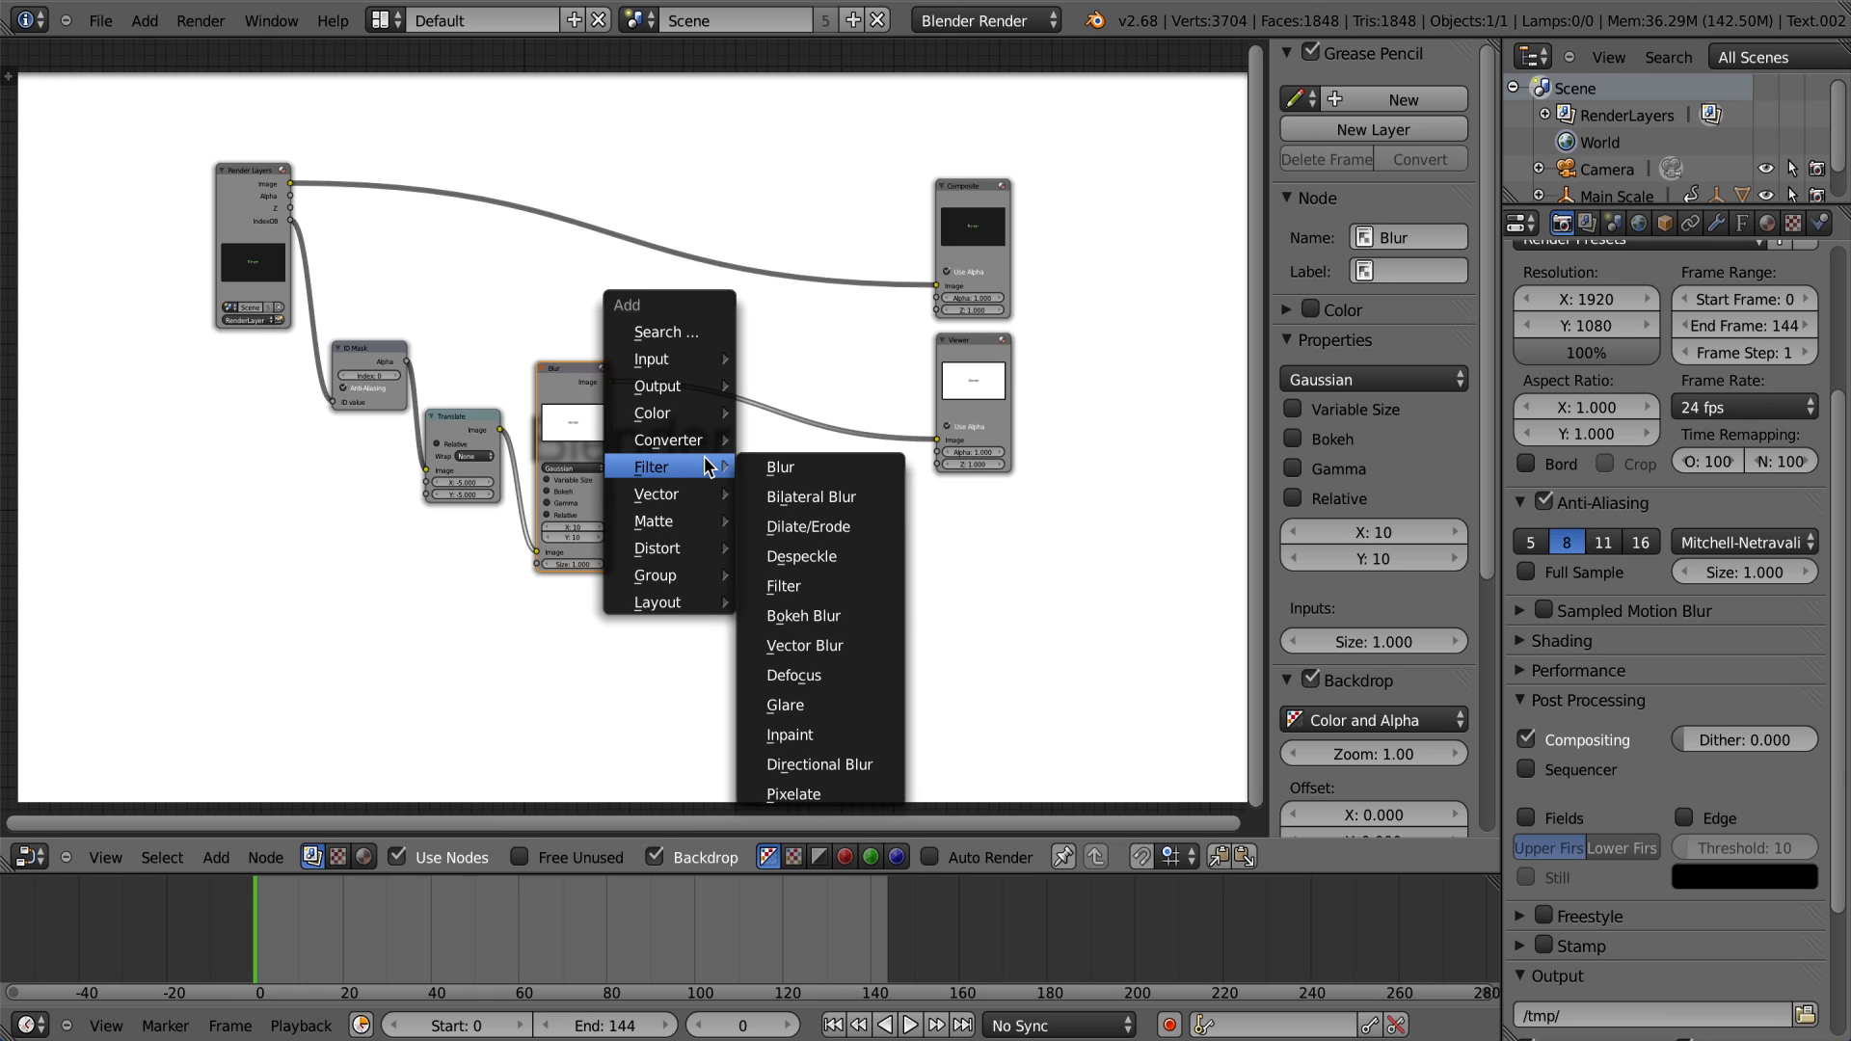
pyautogui.moveTo(694, 412)
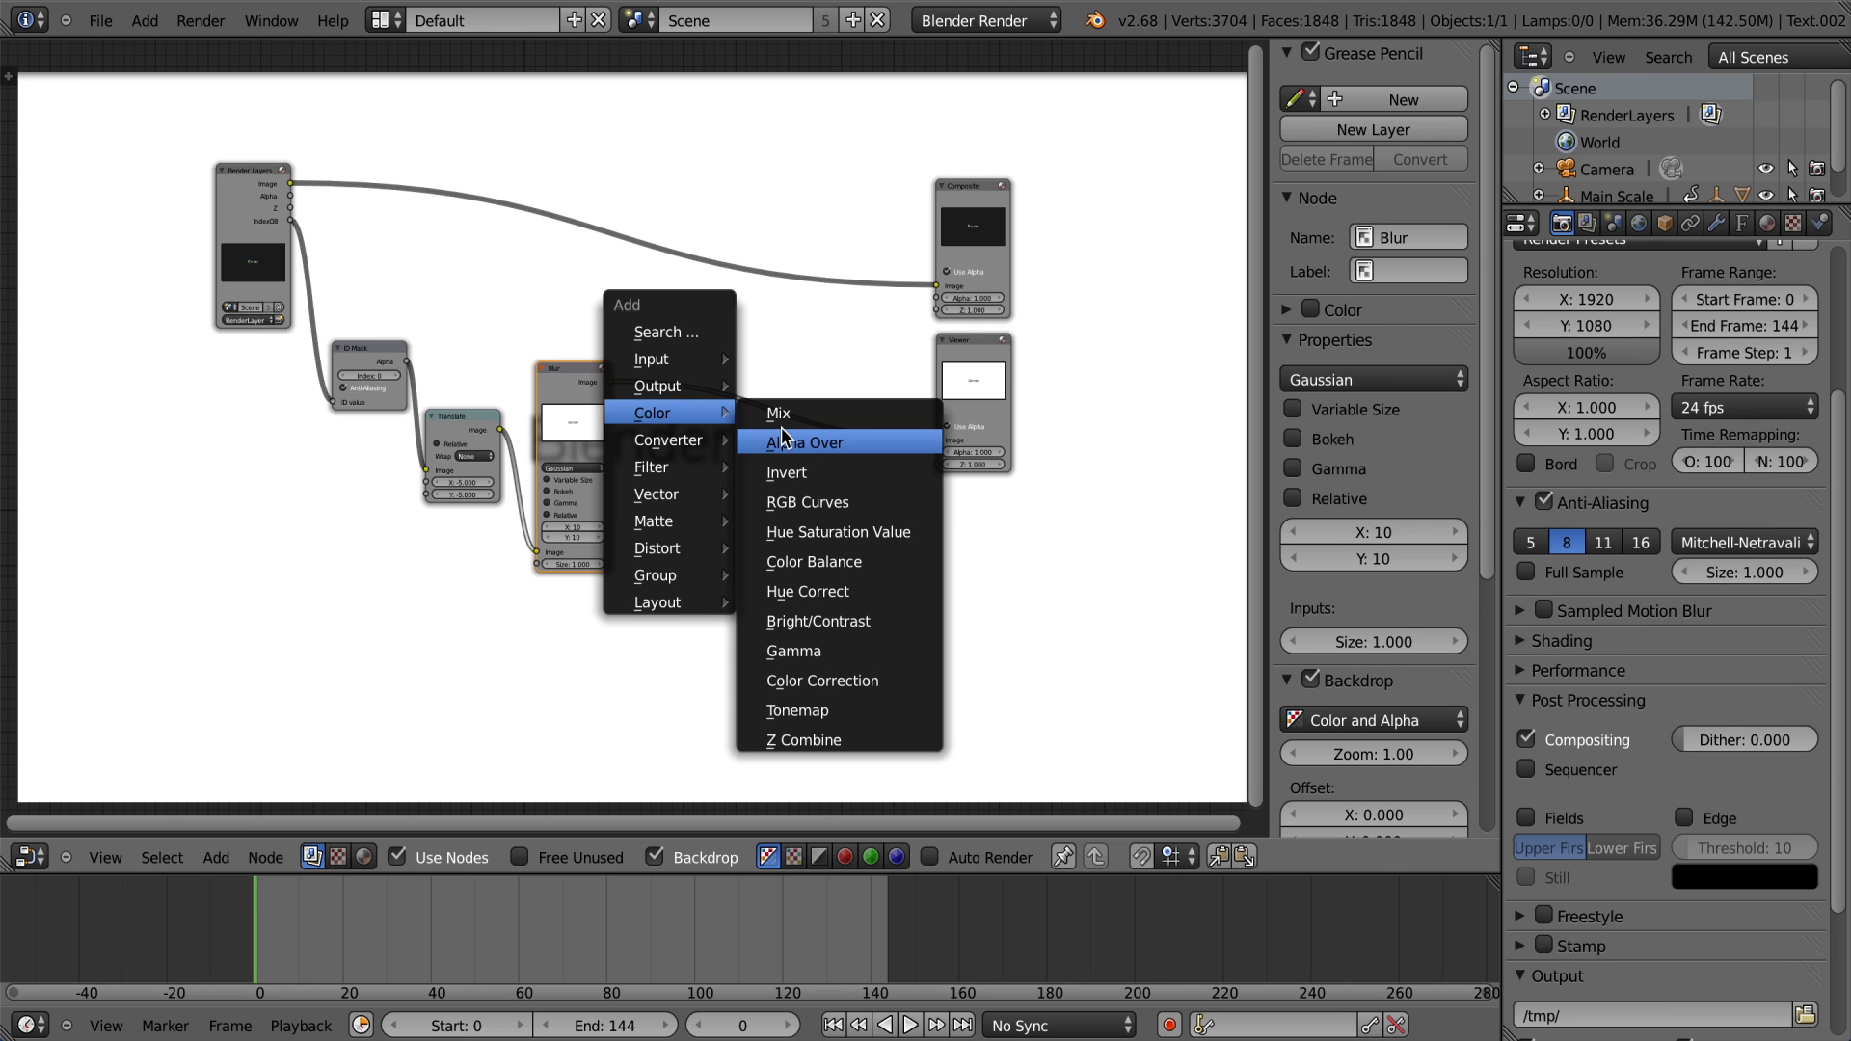
pyautogui.click(778, 413)
pyautogui.click(692, 445)
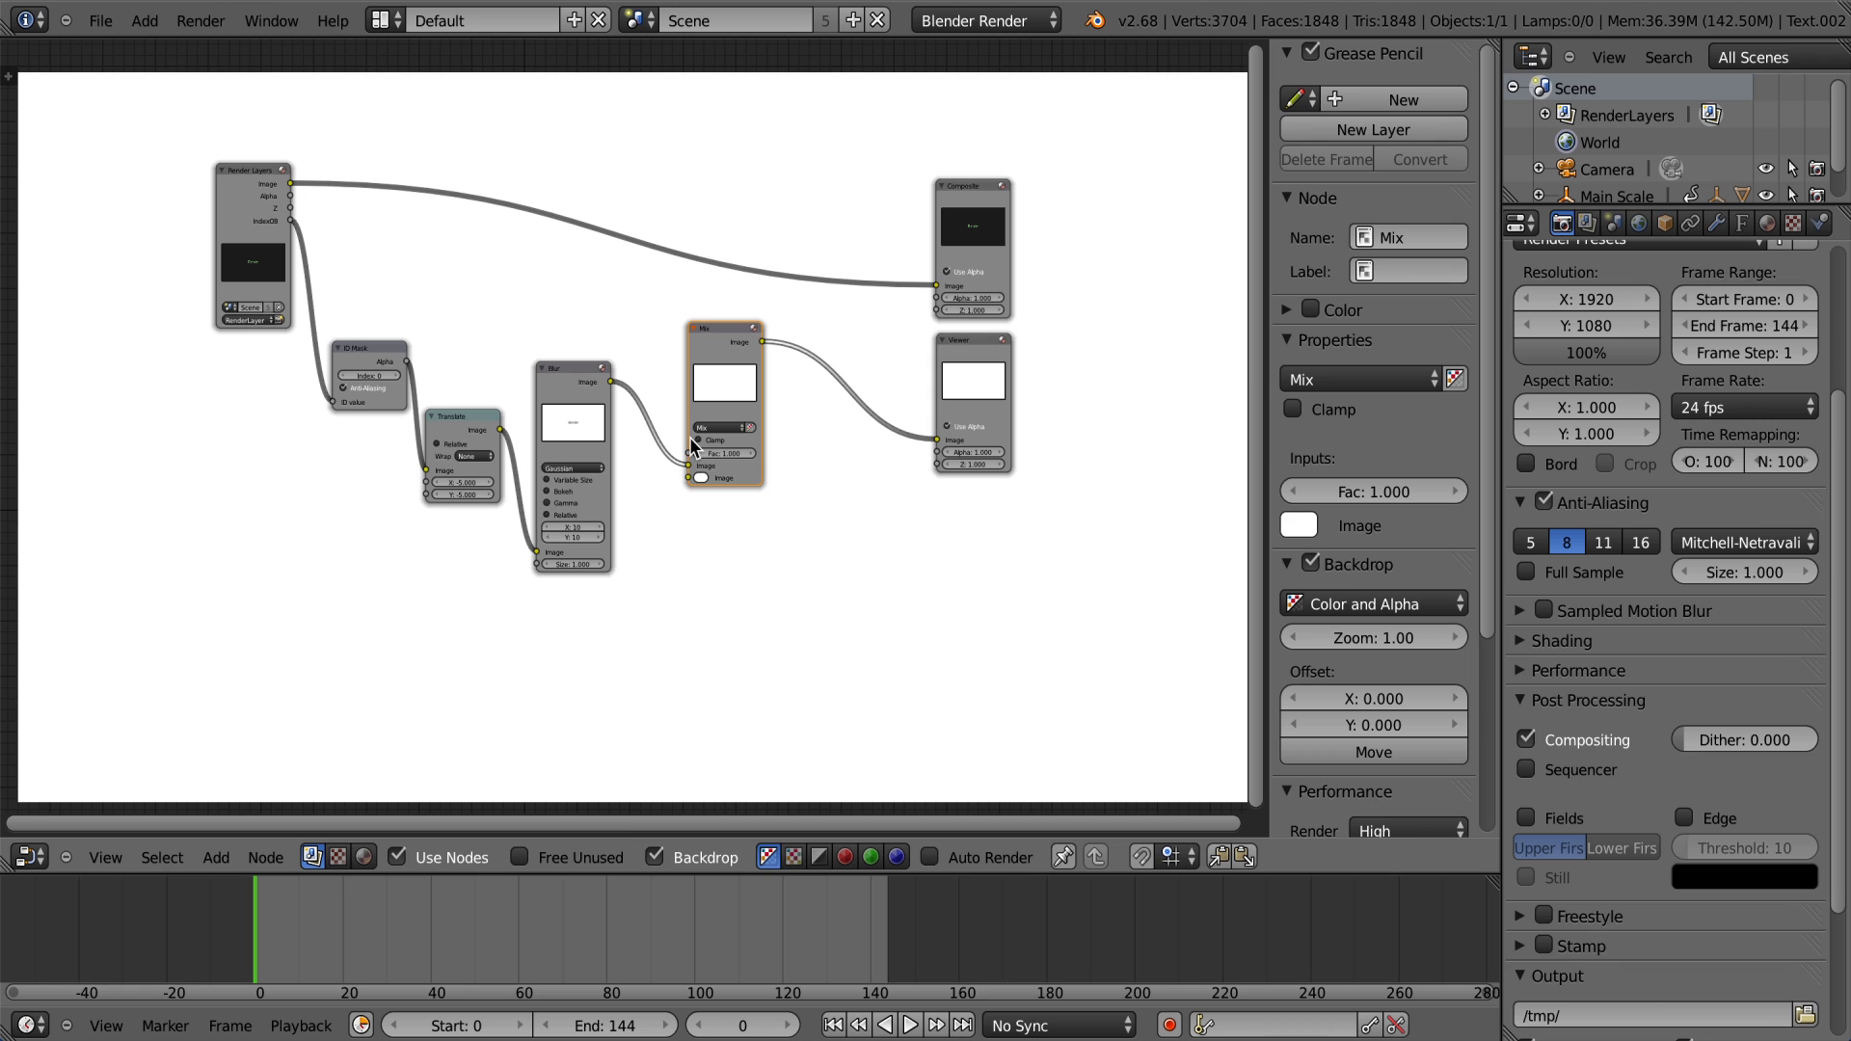
pyautogui.click(714, 427)
pyautogui.click(712, 394)
pyautogui.moveTo(674, 471); pyautogui.dragTo(388, 357)
# Step: Move the Composite and Render Layers nodes away from the mask chain and link the Render Layers Image output to the Viewer
pyautogui.scroll(1, 694, 526)
pyautogui.moveTo(694, 526); pyautogui.dragTo(847, 448, button='middle')
pyautogui.click(977, 321)
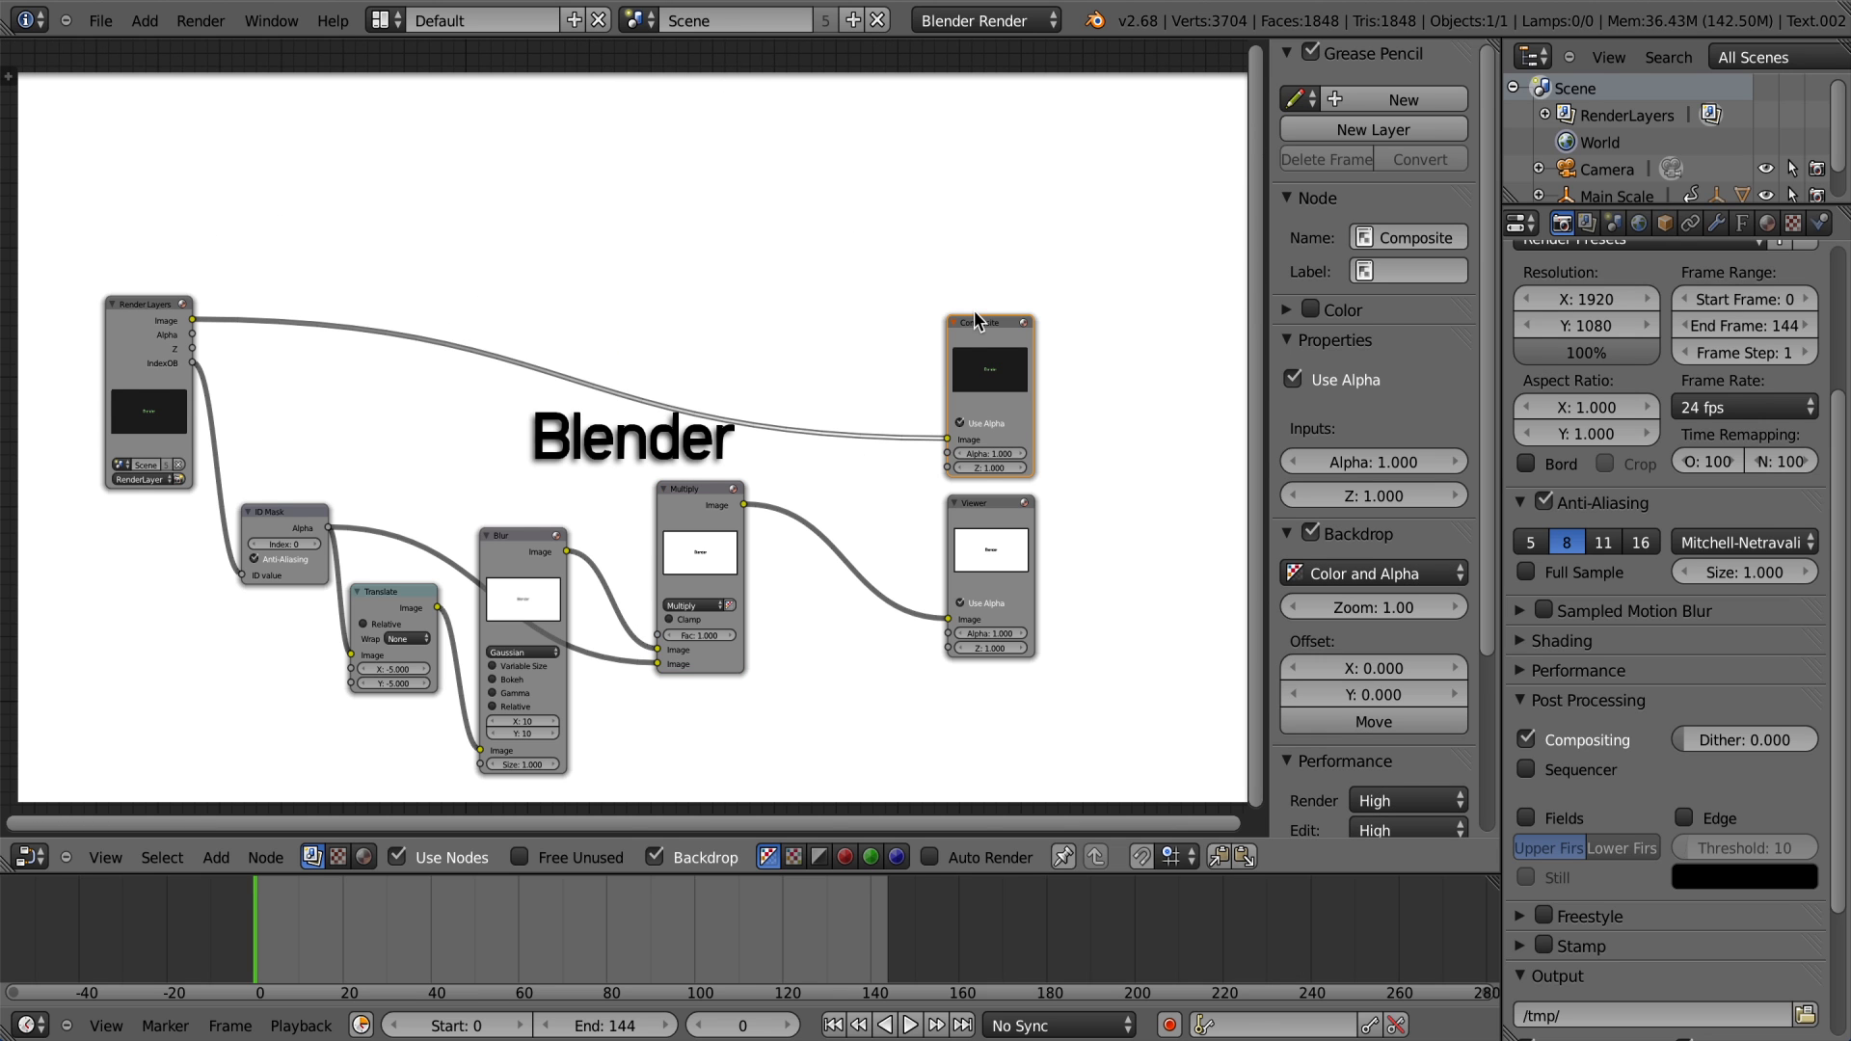
pyautogui.moveTo(976, 321); pyautogui.dragTo(1050, 149, button='middle')
pyautogui.click(191, 178)
pyautogui.moveTo(189, 170); pyautogui.dragTo(1023, 448)
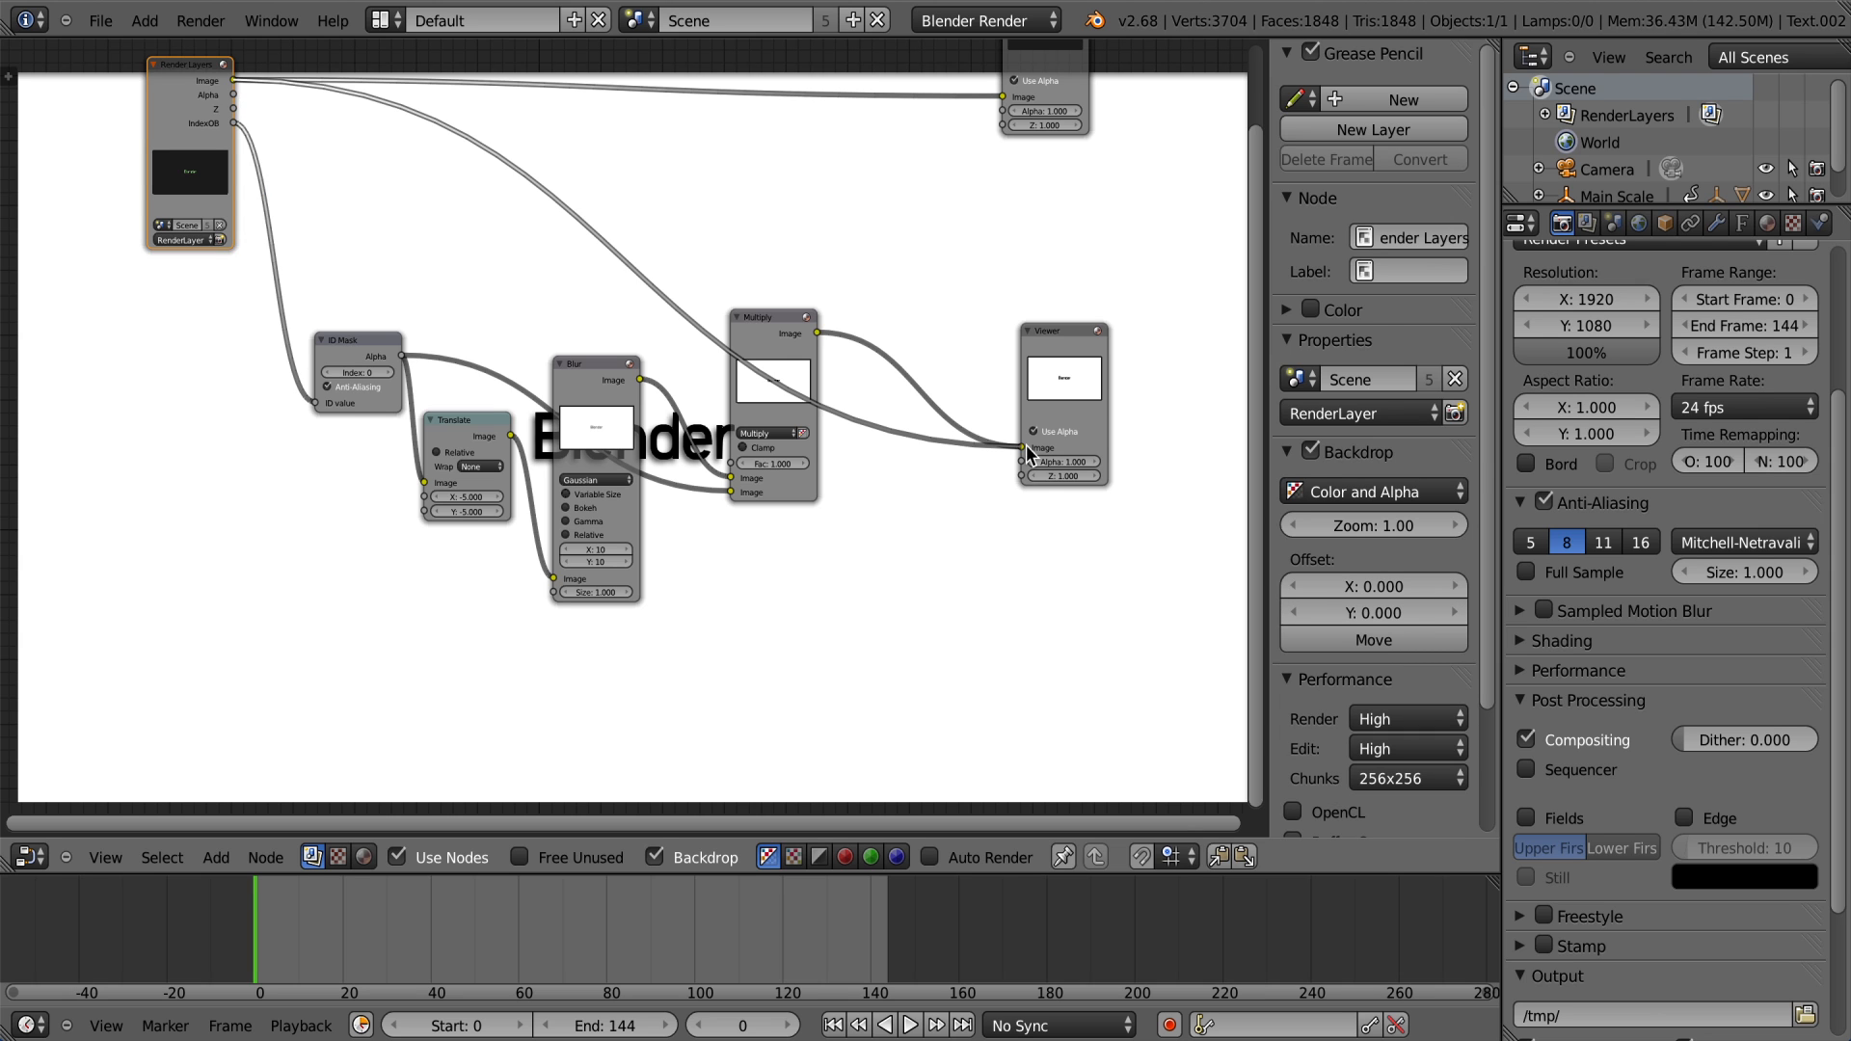
# Step: Try combining the Render Layers image with the shadow mask through a duplicate Multiply node before the Viewer
pyautogui.click(766, 342)
pyautogui.hotkey('shift', 'd')
pyautogui.click(889, 365)
pyautogui.moveTo(889, 365); pyautogui.dragTo(898, 171)
pyautogui.moveTo(822, 339); pyautogui.dragTo(877, 374)
pyautogui.moveTo(877, 374); pyautogui.dragTo(571, 261, button='middle')
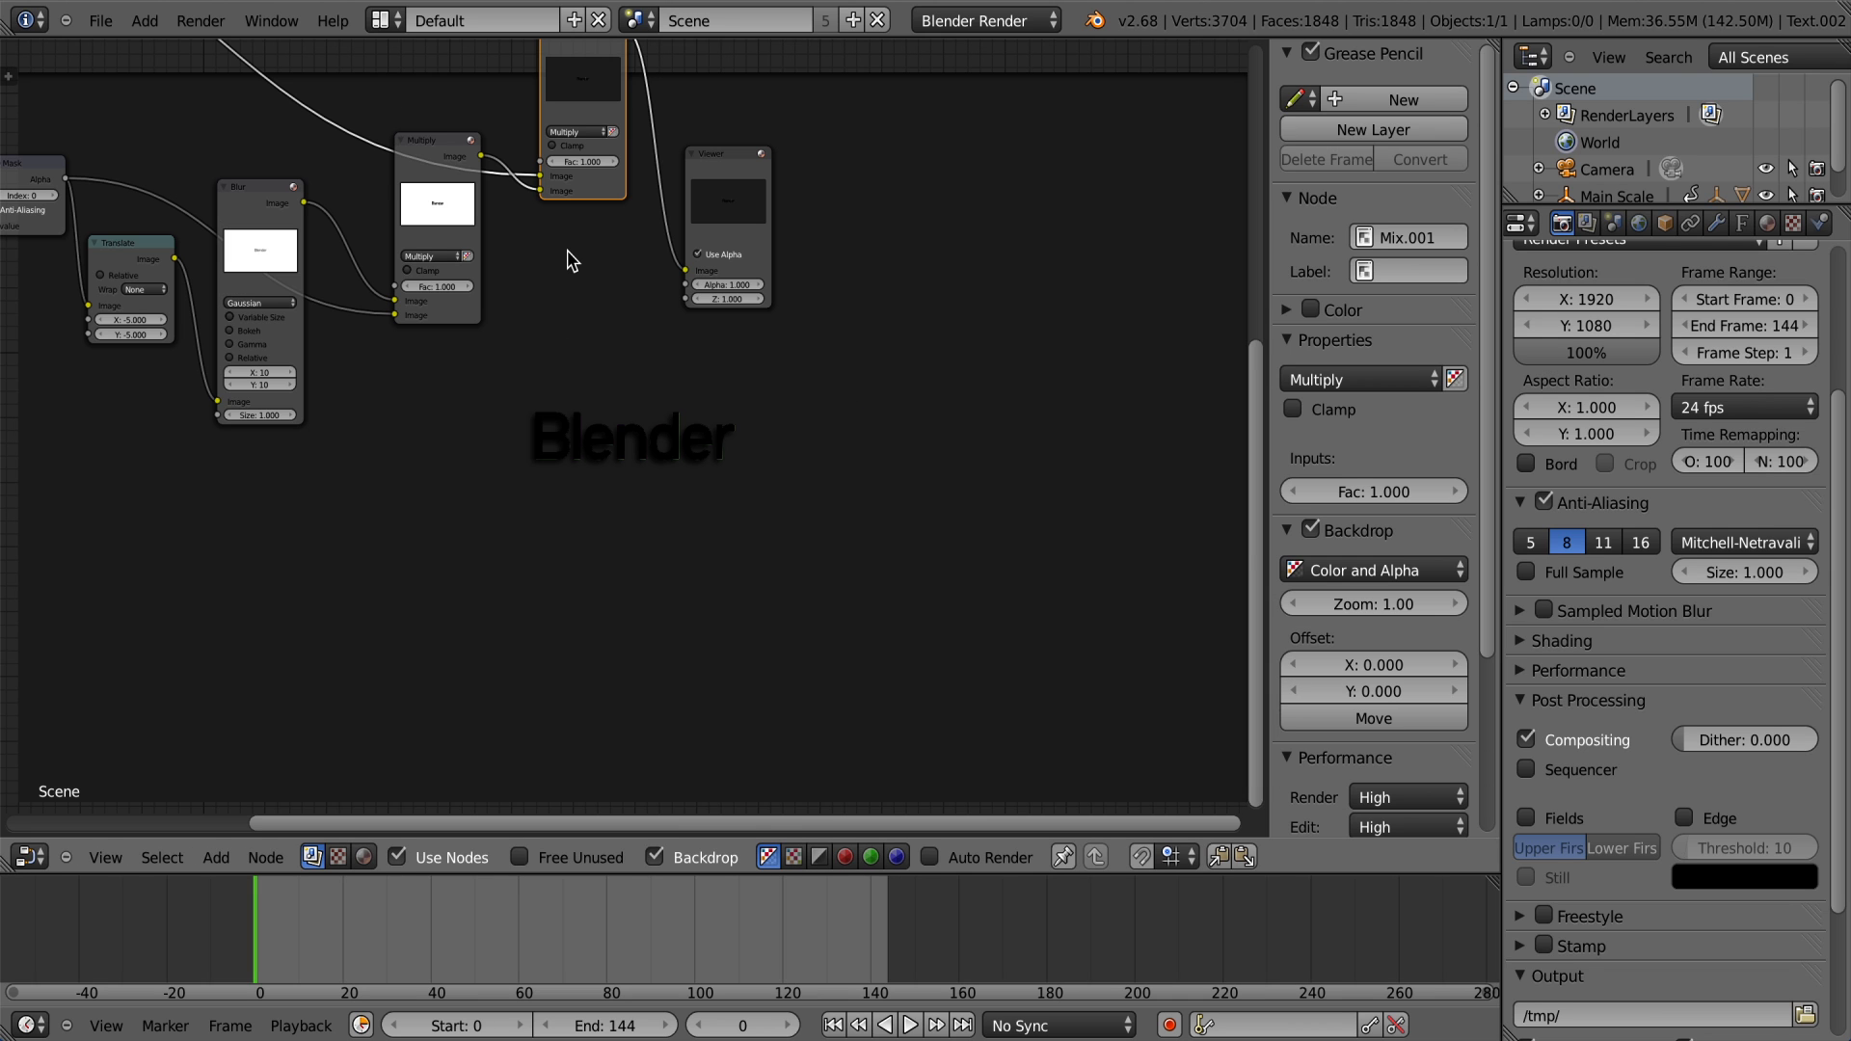
# Step: Try the Subtract and Mix blend modes on the duplicated node, and delete that node
pyautogui.click(574, 132)
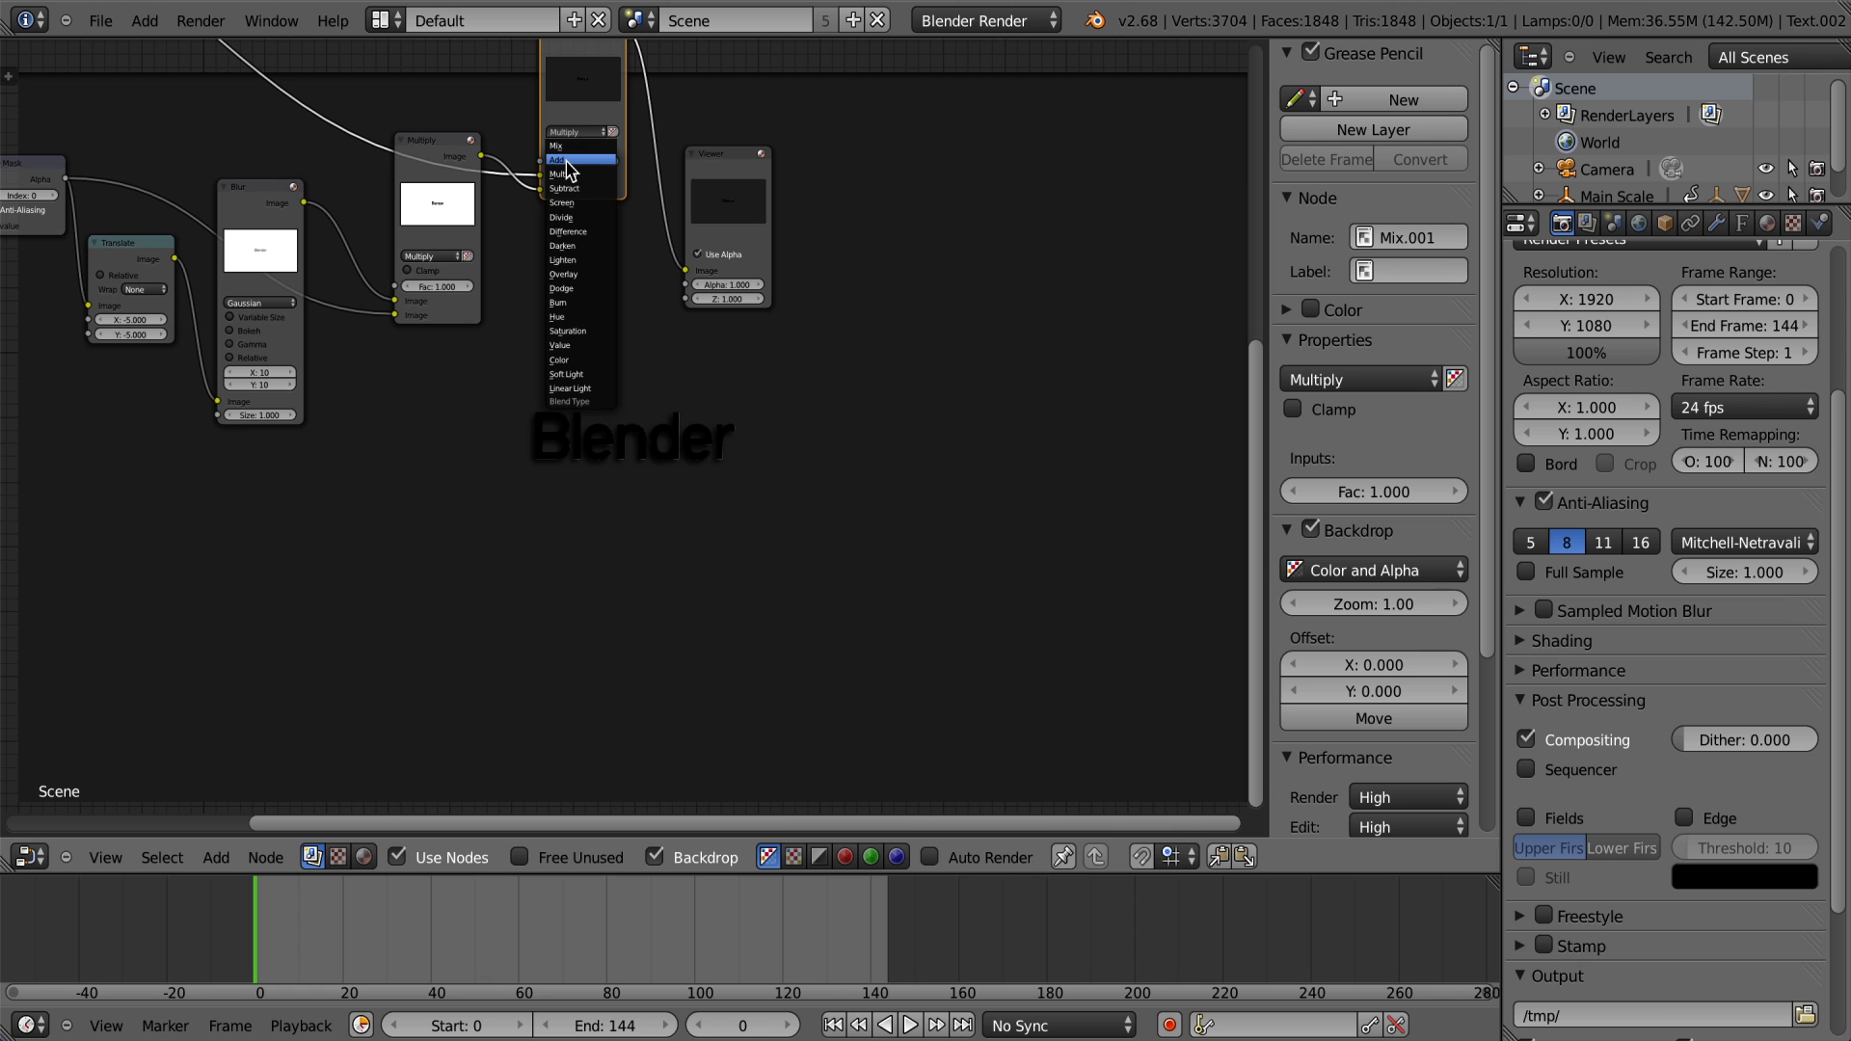
pyautogui.click(575, 188)
pyautogui.click(574, 132)
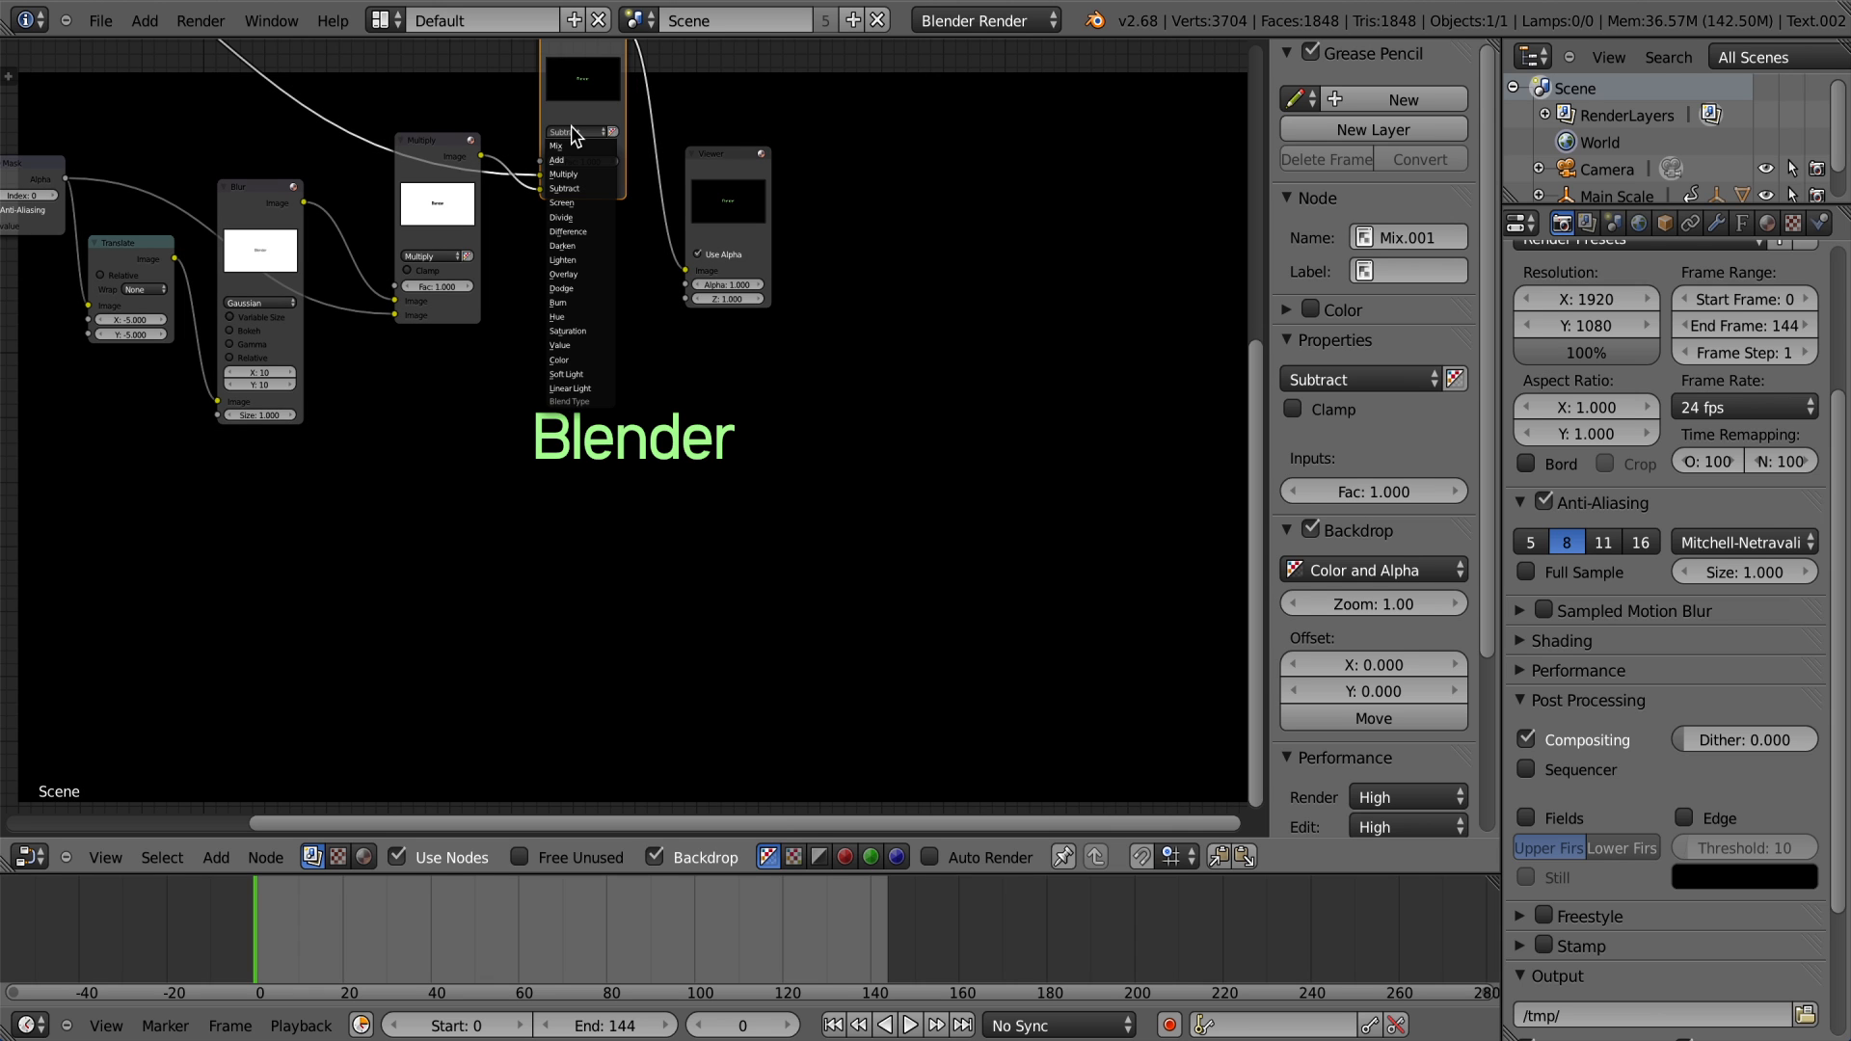
pyautogui.click(562, 145)
pyautogui.press('Home')
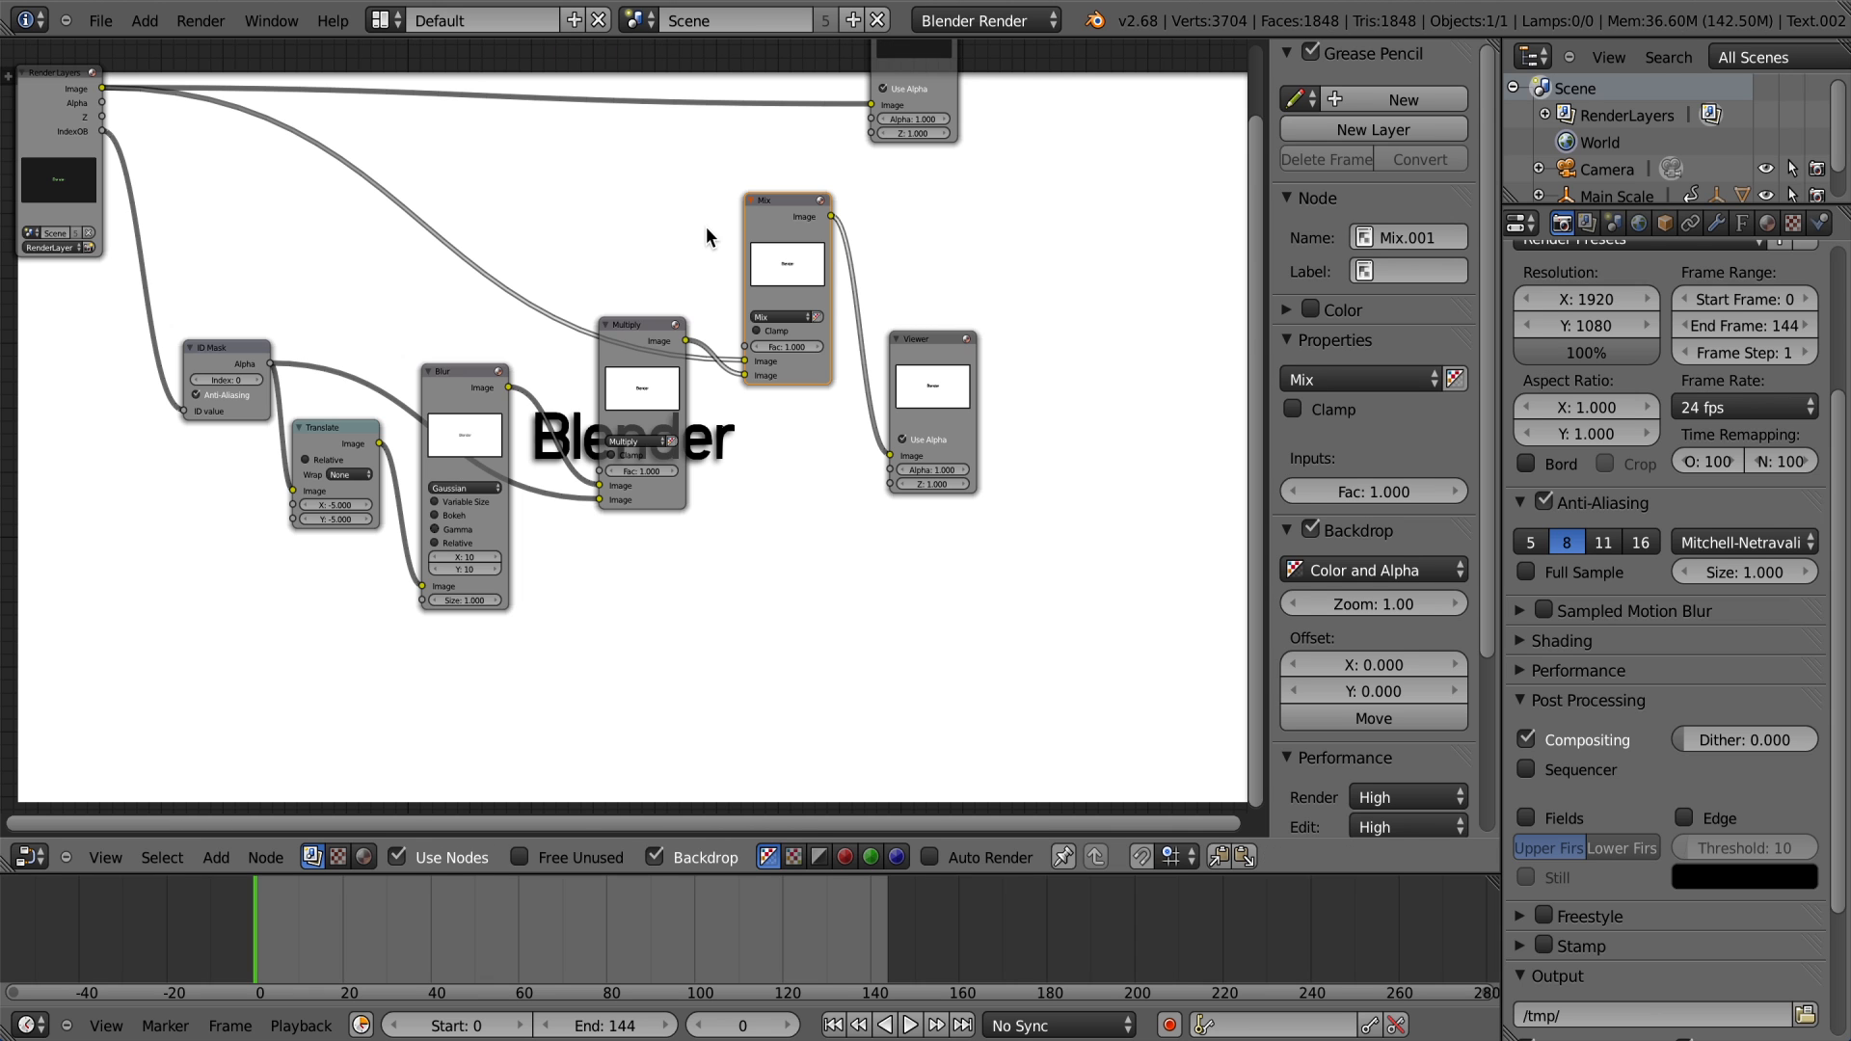
pyautogui.press('x')
# Step: Add an Alpha Over node and link the Multiply node's output to its second image input
pyautogui.hotkey('shift', 'a')
pyautogui.moveTo(717, 222)
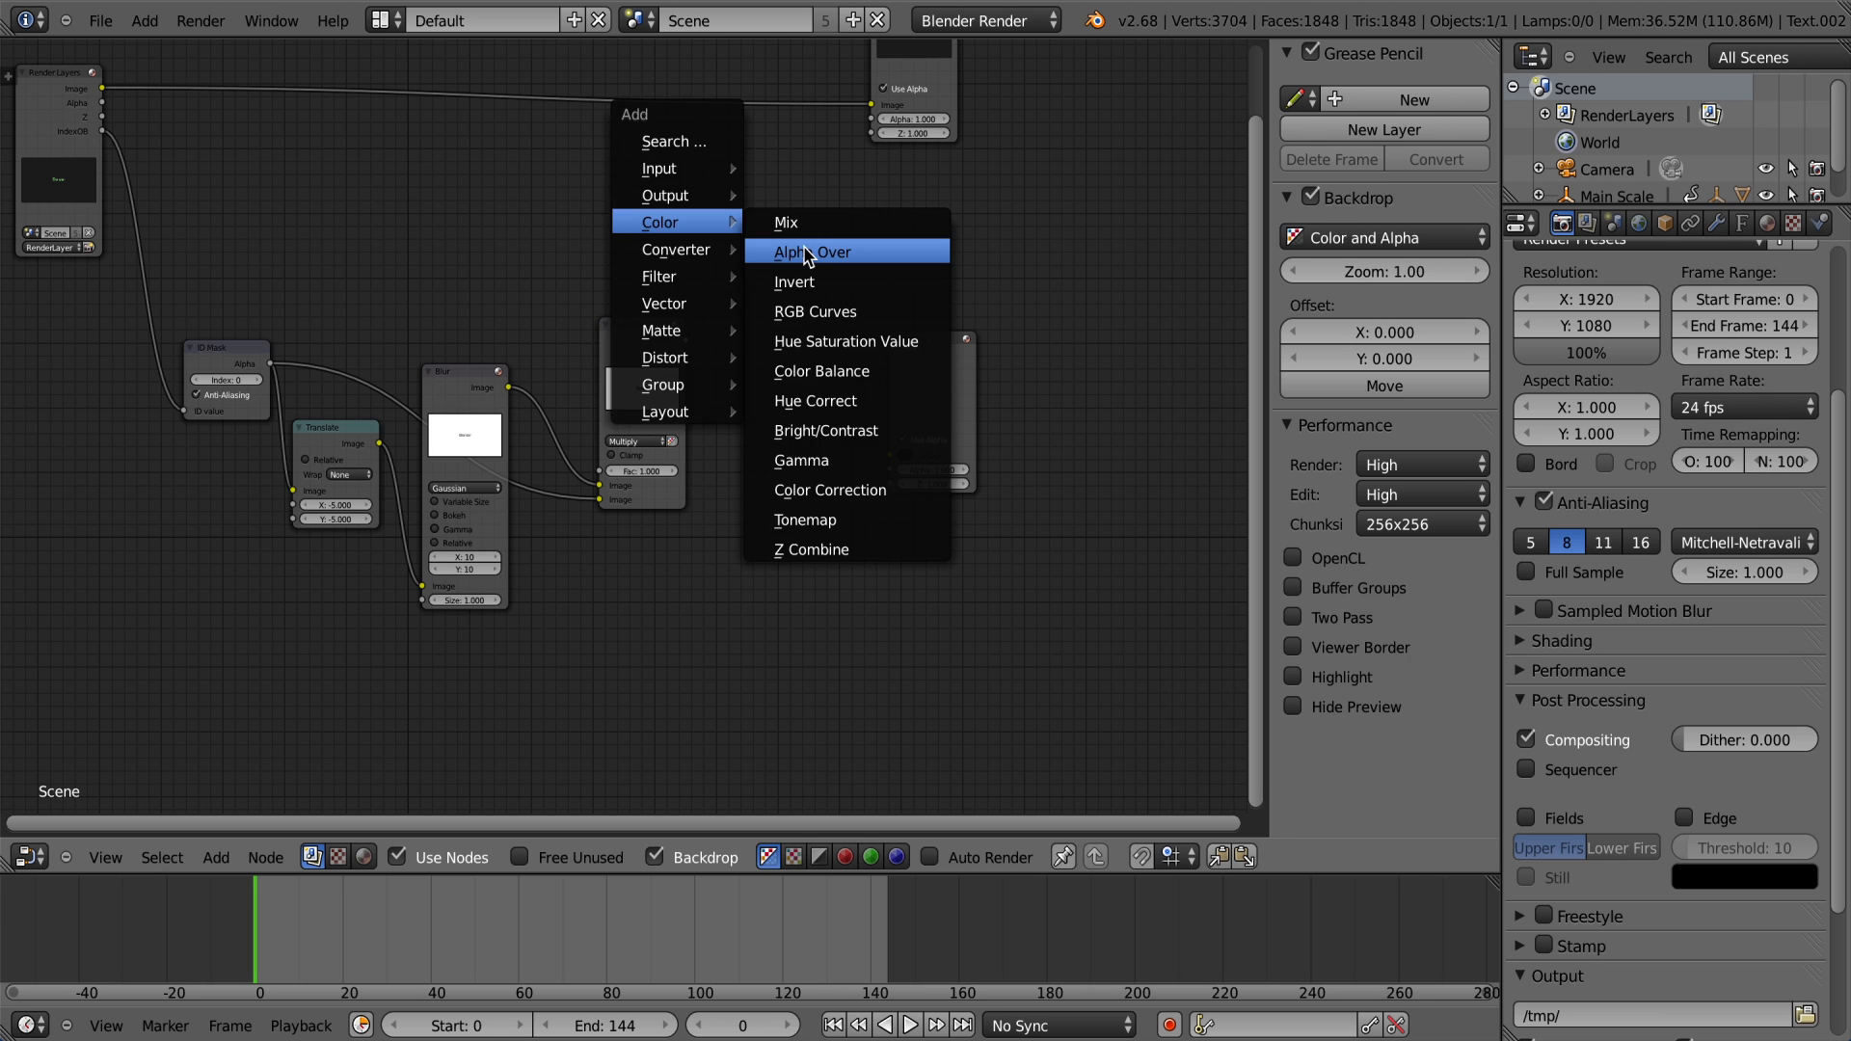
pyautogui.click(808, 253)
pyautogui.press('Escape')
pyautogui.moveTo(687, 341); pyautogui.dragTo(761, 289)
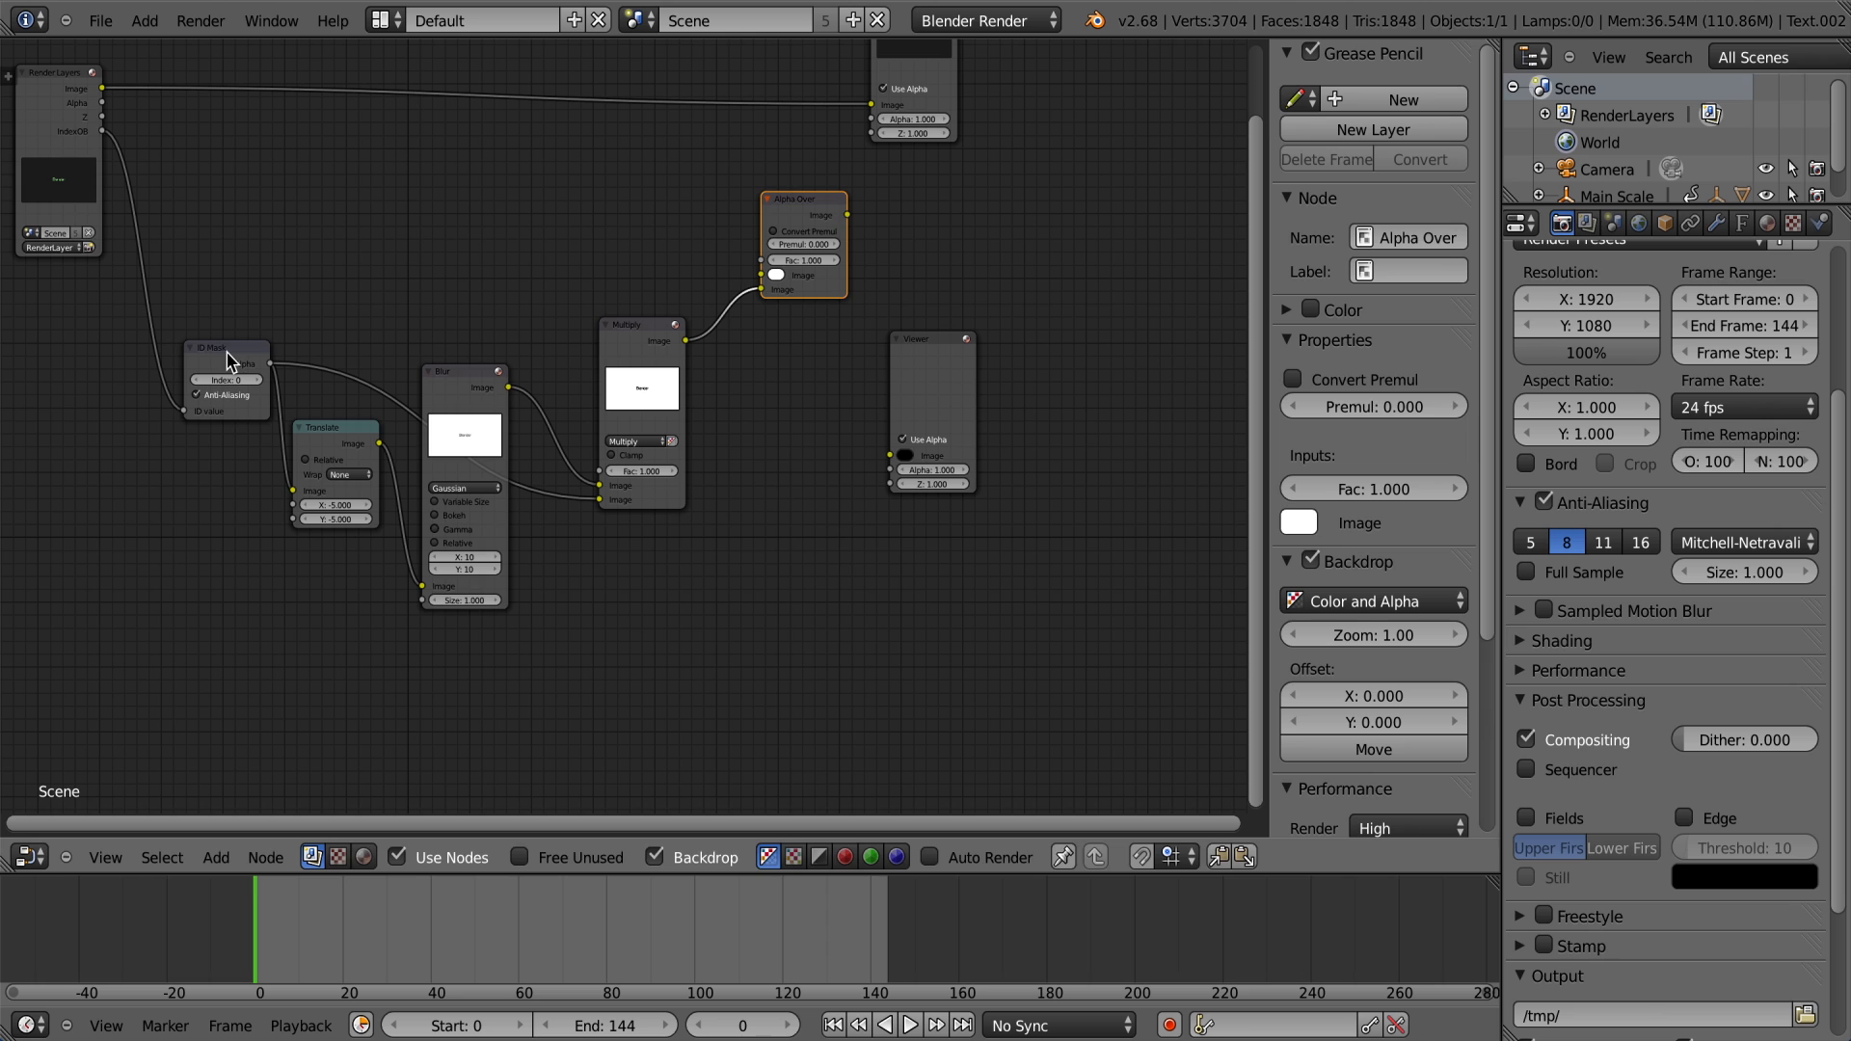
# Step: Duplicate the ID Mask node, set the copy's index to 1, and link IndexOB to its ID value
pyautogui.click(229, 360)
pyautogui.hotkey('shift', 'd')
pyautogui.click(243, 249)
pyautogui.click(272, 277)
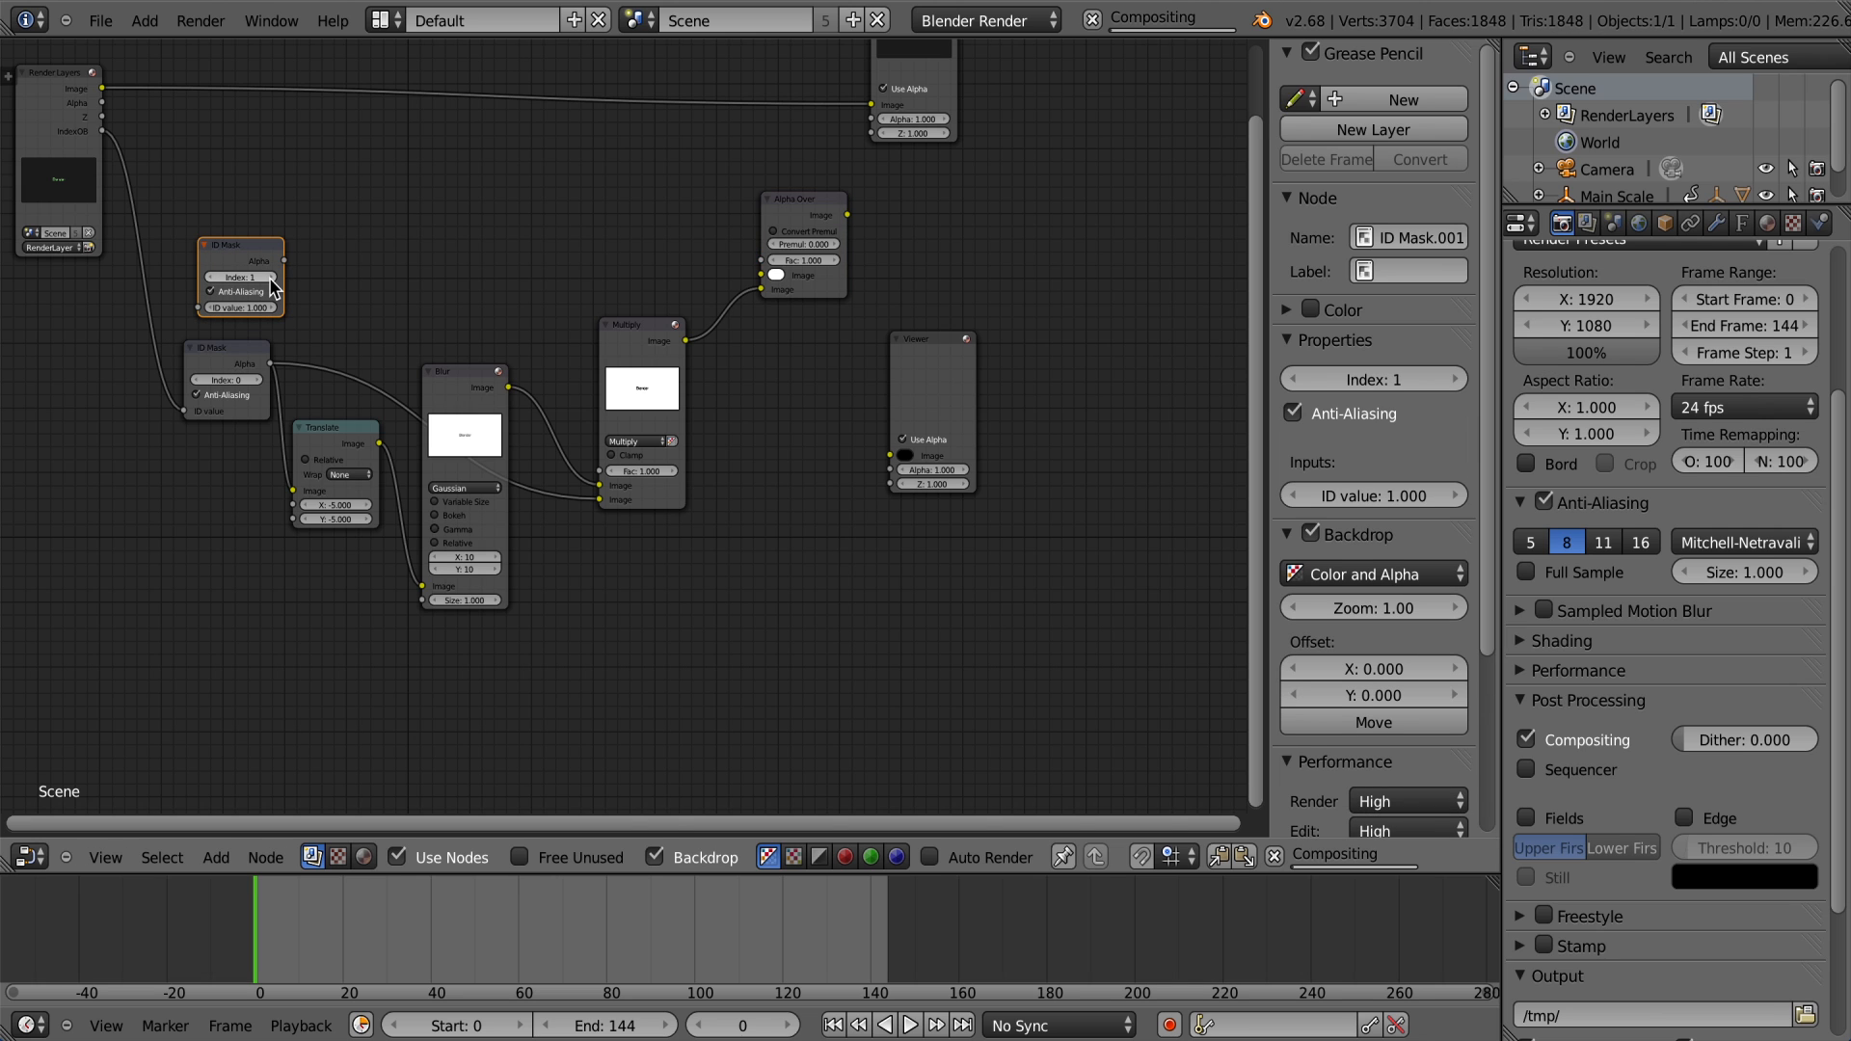
pyautogui.moveTo(198, 308); pyautogui.dragTo(101, 131)
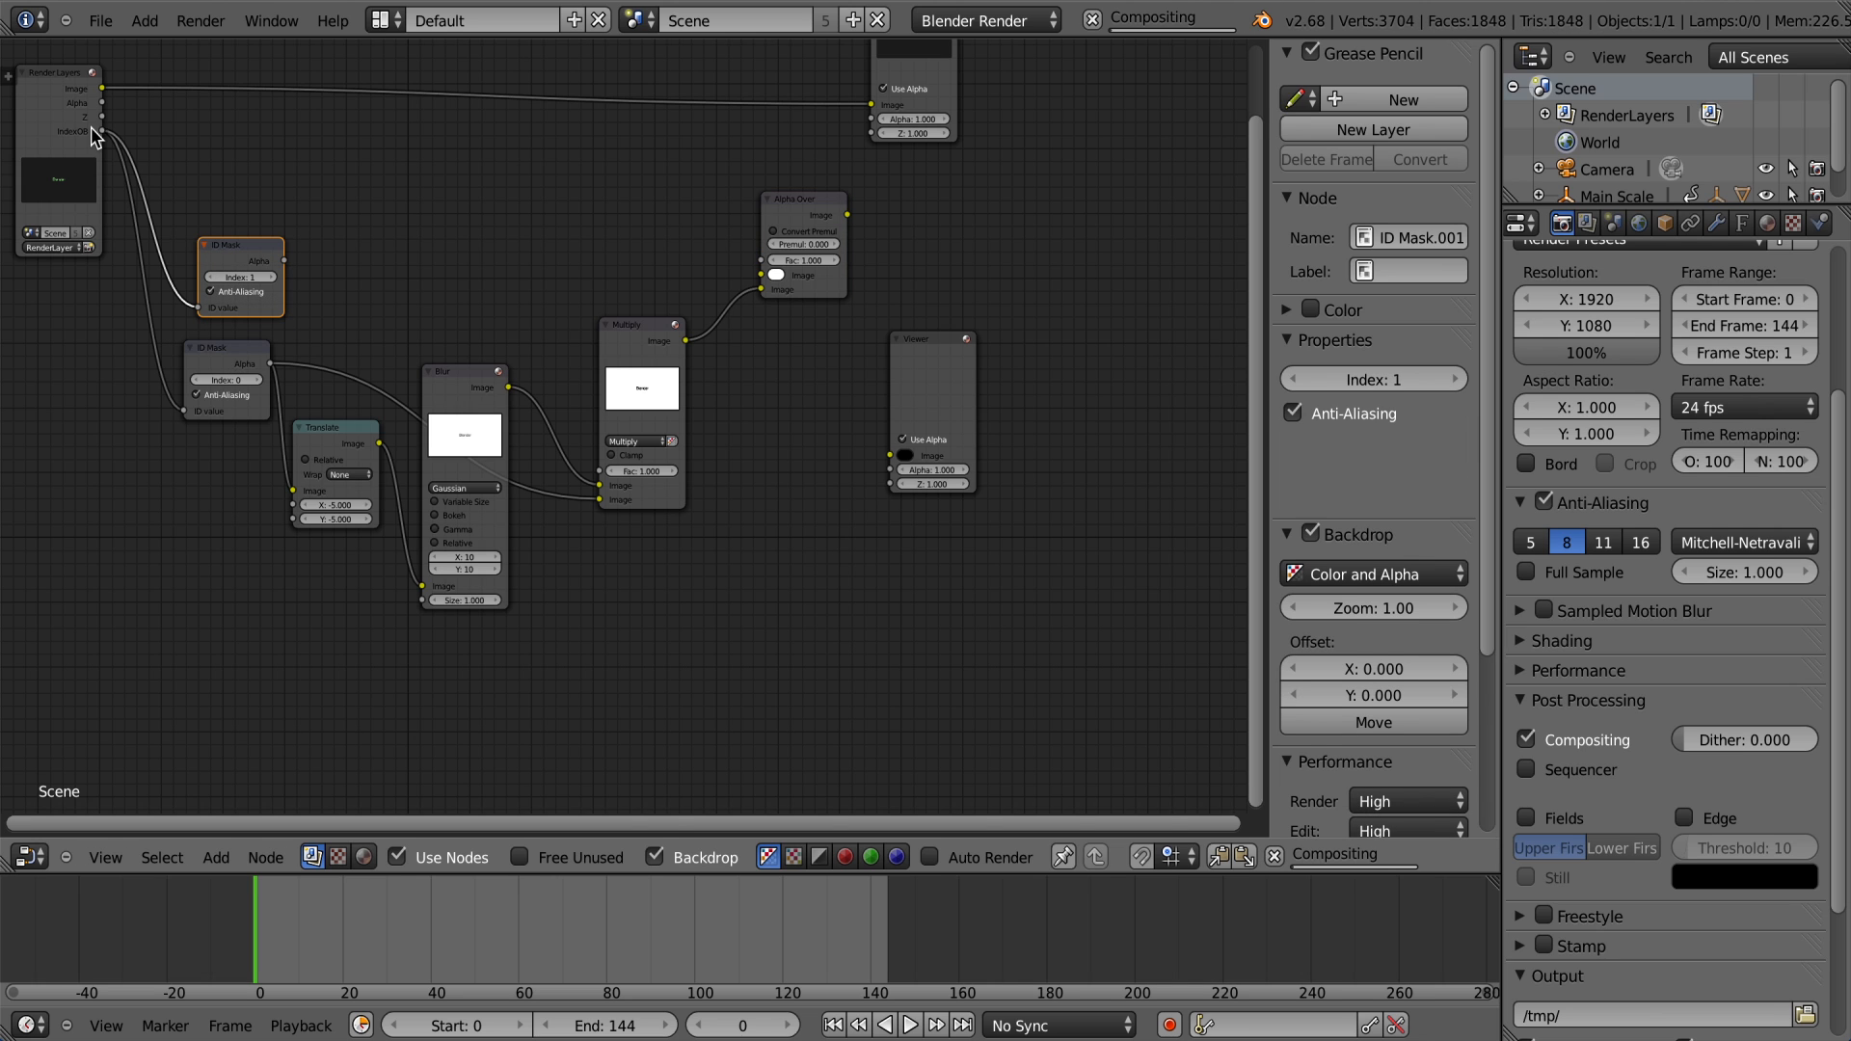
# Step: Link the new mask's Alpha to Alpha Over's Fac, the Render Layers Image to its first image input, and its output to the Viewer
pyautogui.moveTo(285, 260); pyautogui.dragTo(101, 89)
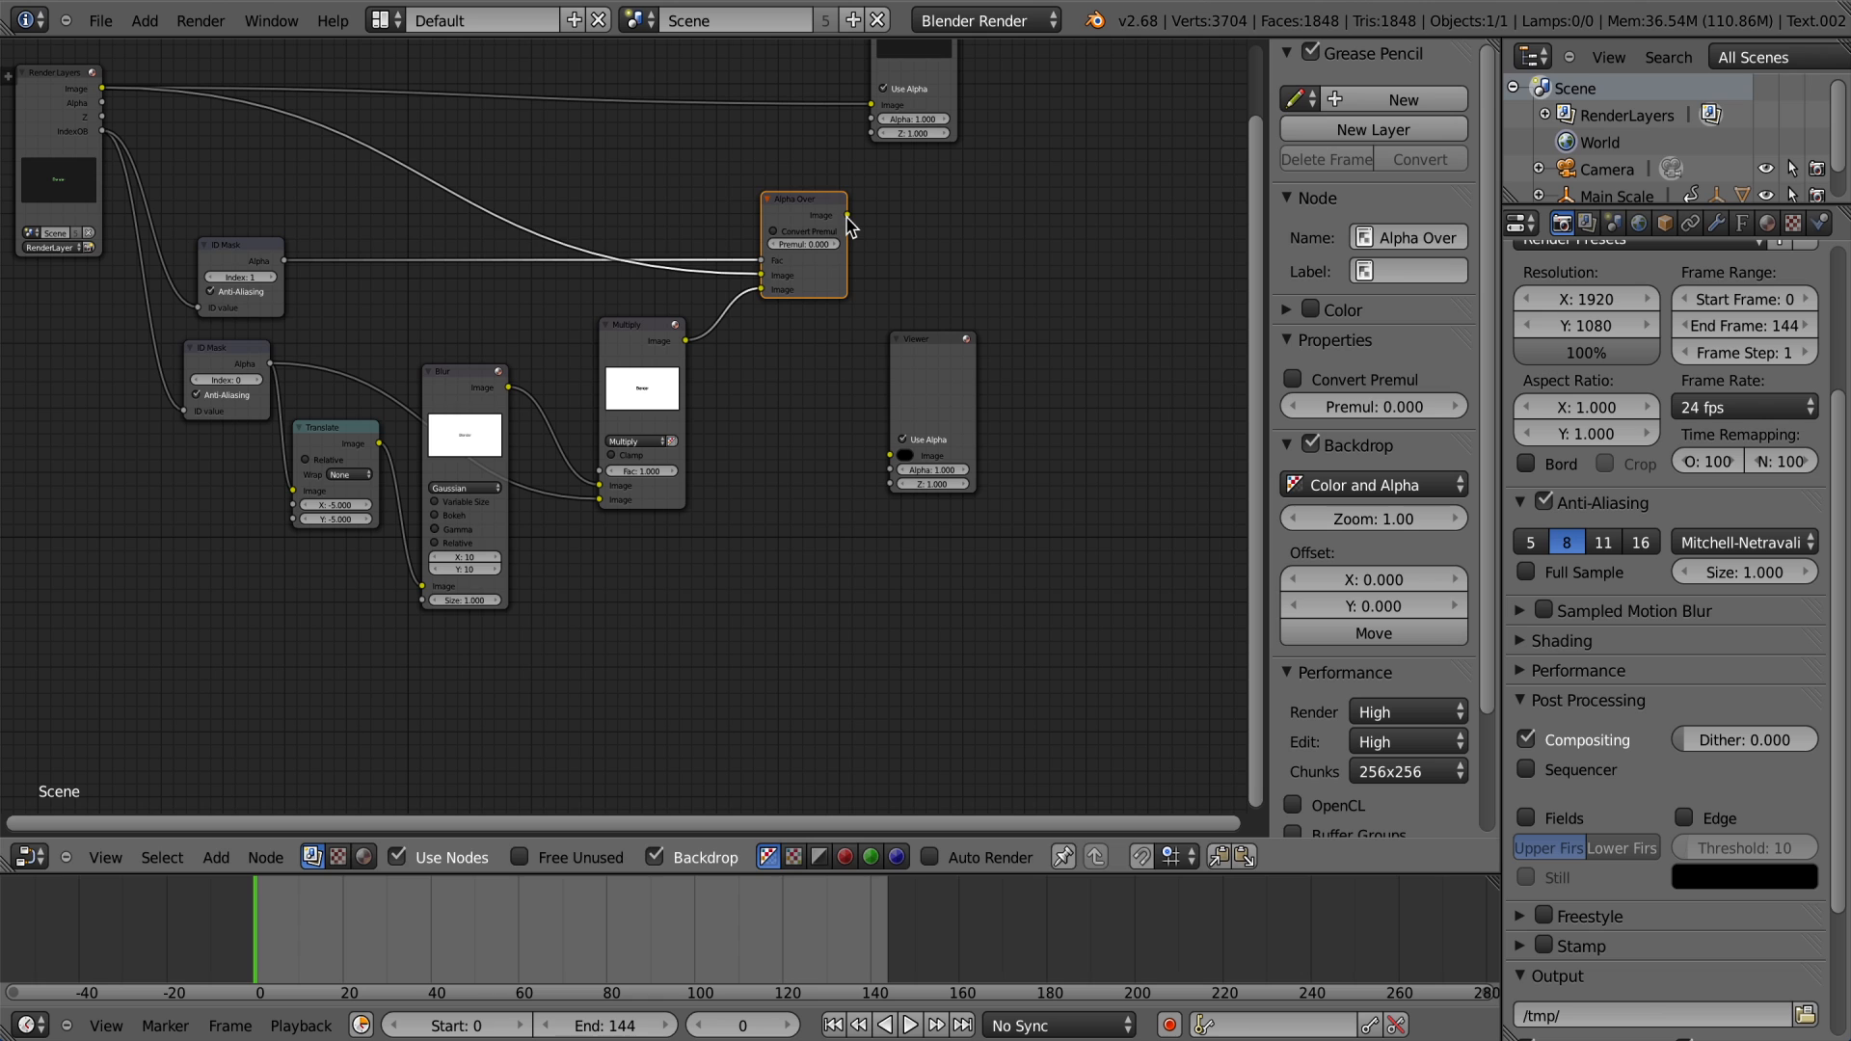
pyautogui.press('g')
pyautogui.click(783, 205)
pyautogui.moveTo(779, 198); pyautogui.dragTo(889, 460)
# Step: Swap the Alpha Over image inputs so Multiply feeds the first and Render Layers the second
pyautogui.moveTo(839, 412); pyautogui.dragTo(737, 376, button='middle')
pyautogui.moveTo(590, 222); pyautogui.dragTo(590, 236)
pyautogui.moveTo(580, 261); pyautogui.dragTo(485, 211, button='middle')
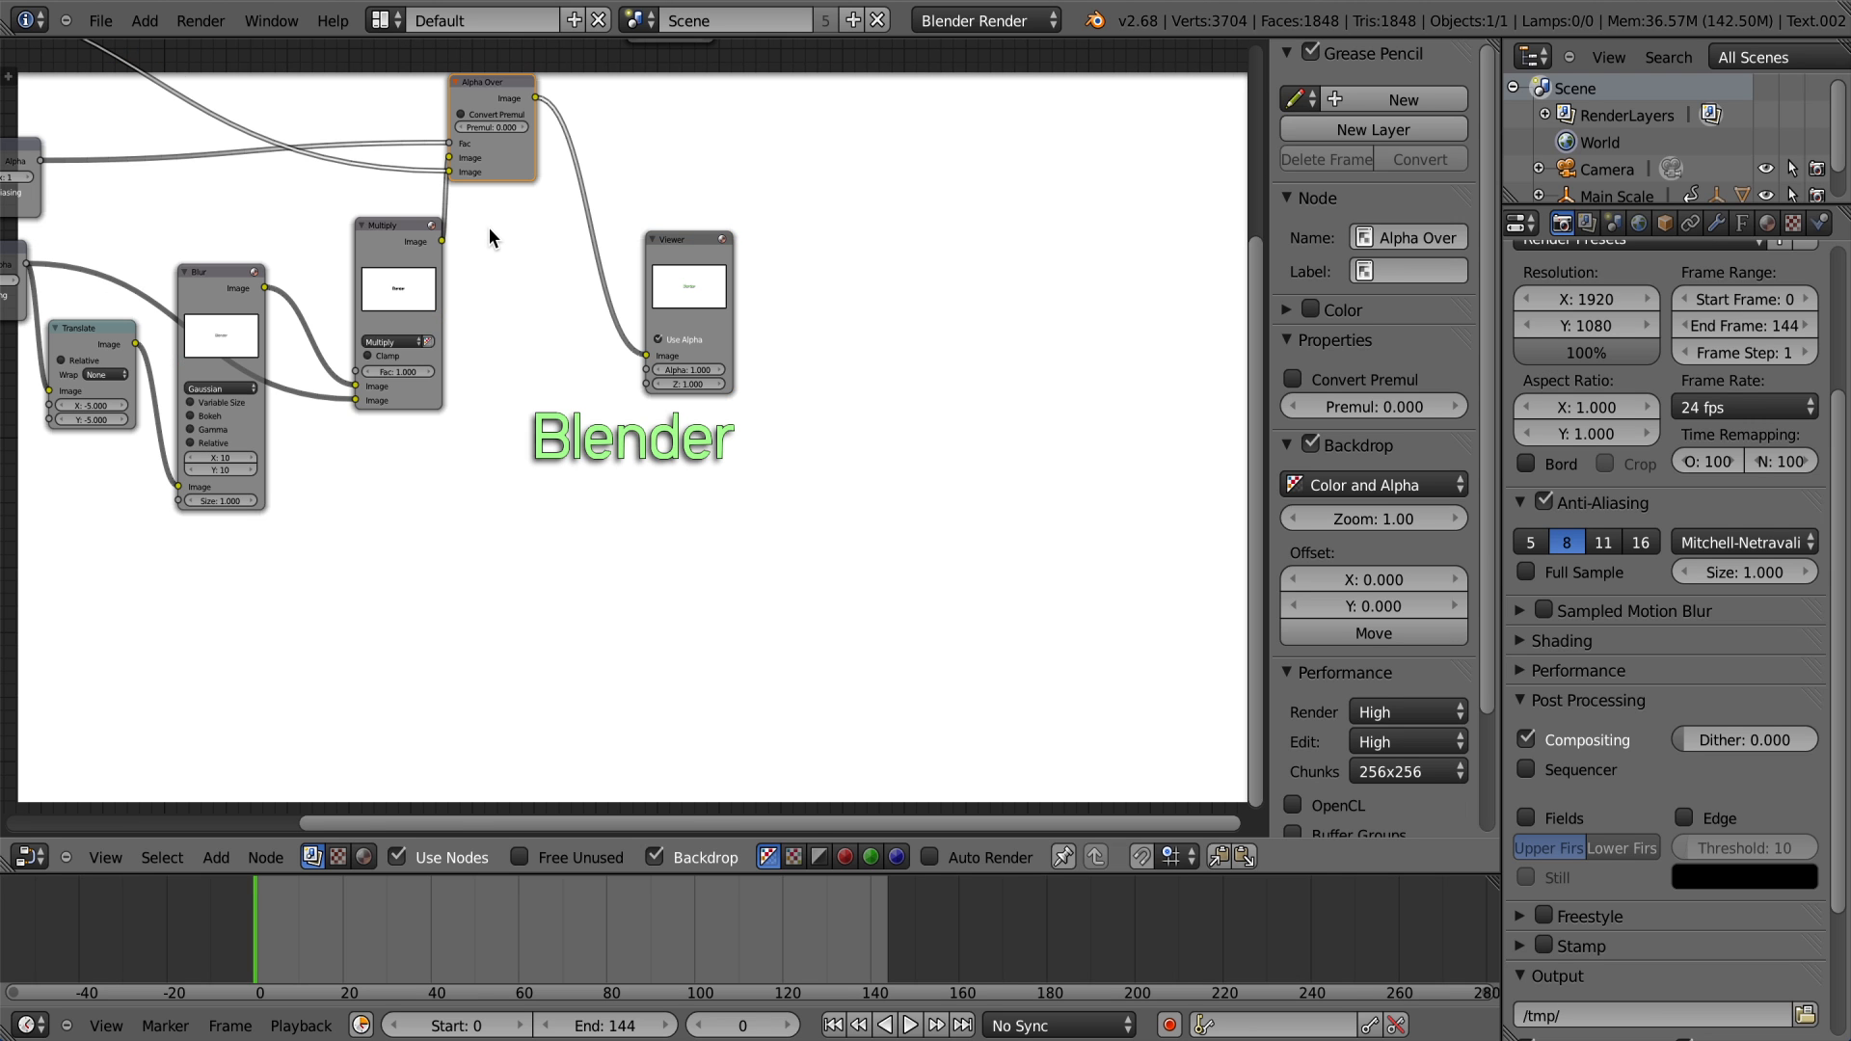
pyautogui.moveTo(499, 354); pyautogui.dragTo(562, 542, button='middle')
pyautogui.moveTo(516, 428); pyautogui.dragTo(704, 461, button='middle')
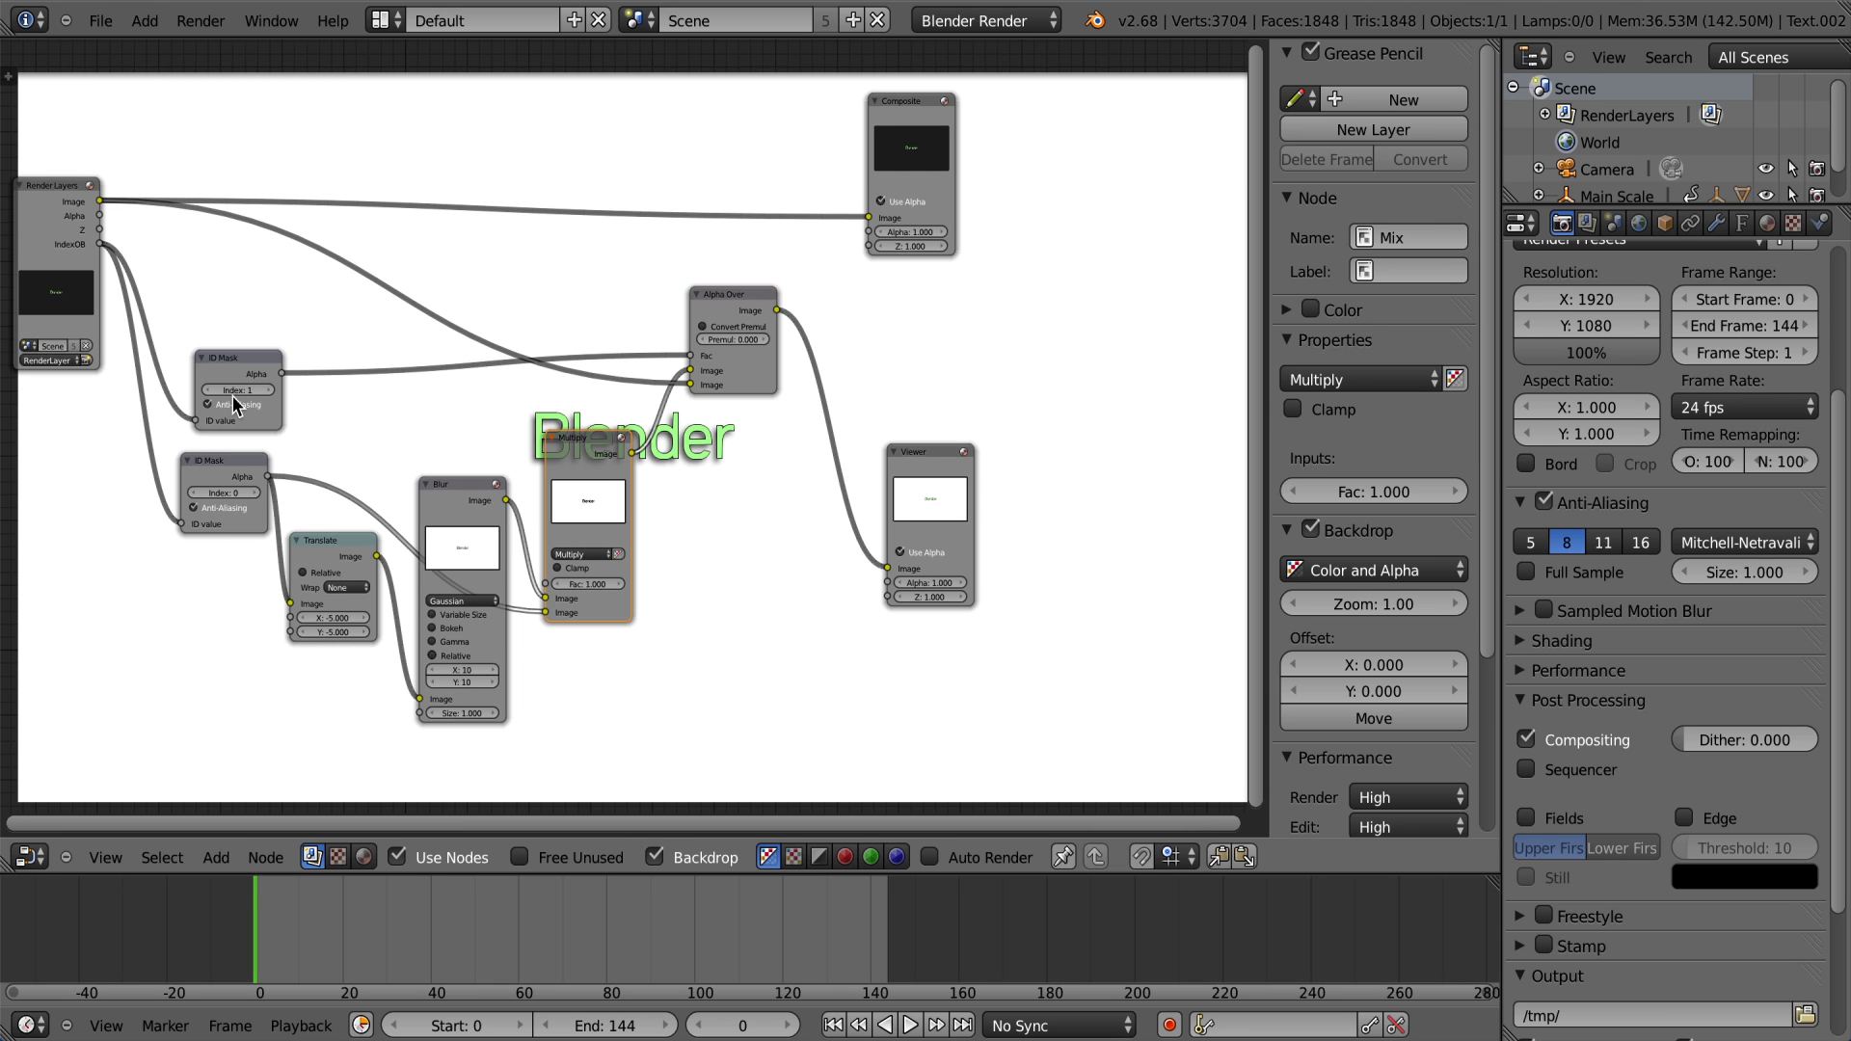
# Step: Try index 0 on the upper ID Mask with Alpha Over's image inputs swapped, and restore both settings
pyautogui.click(208, 389)
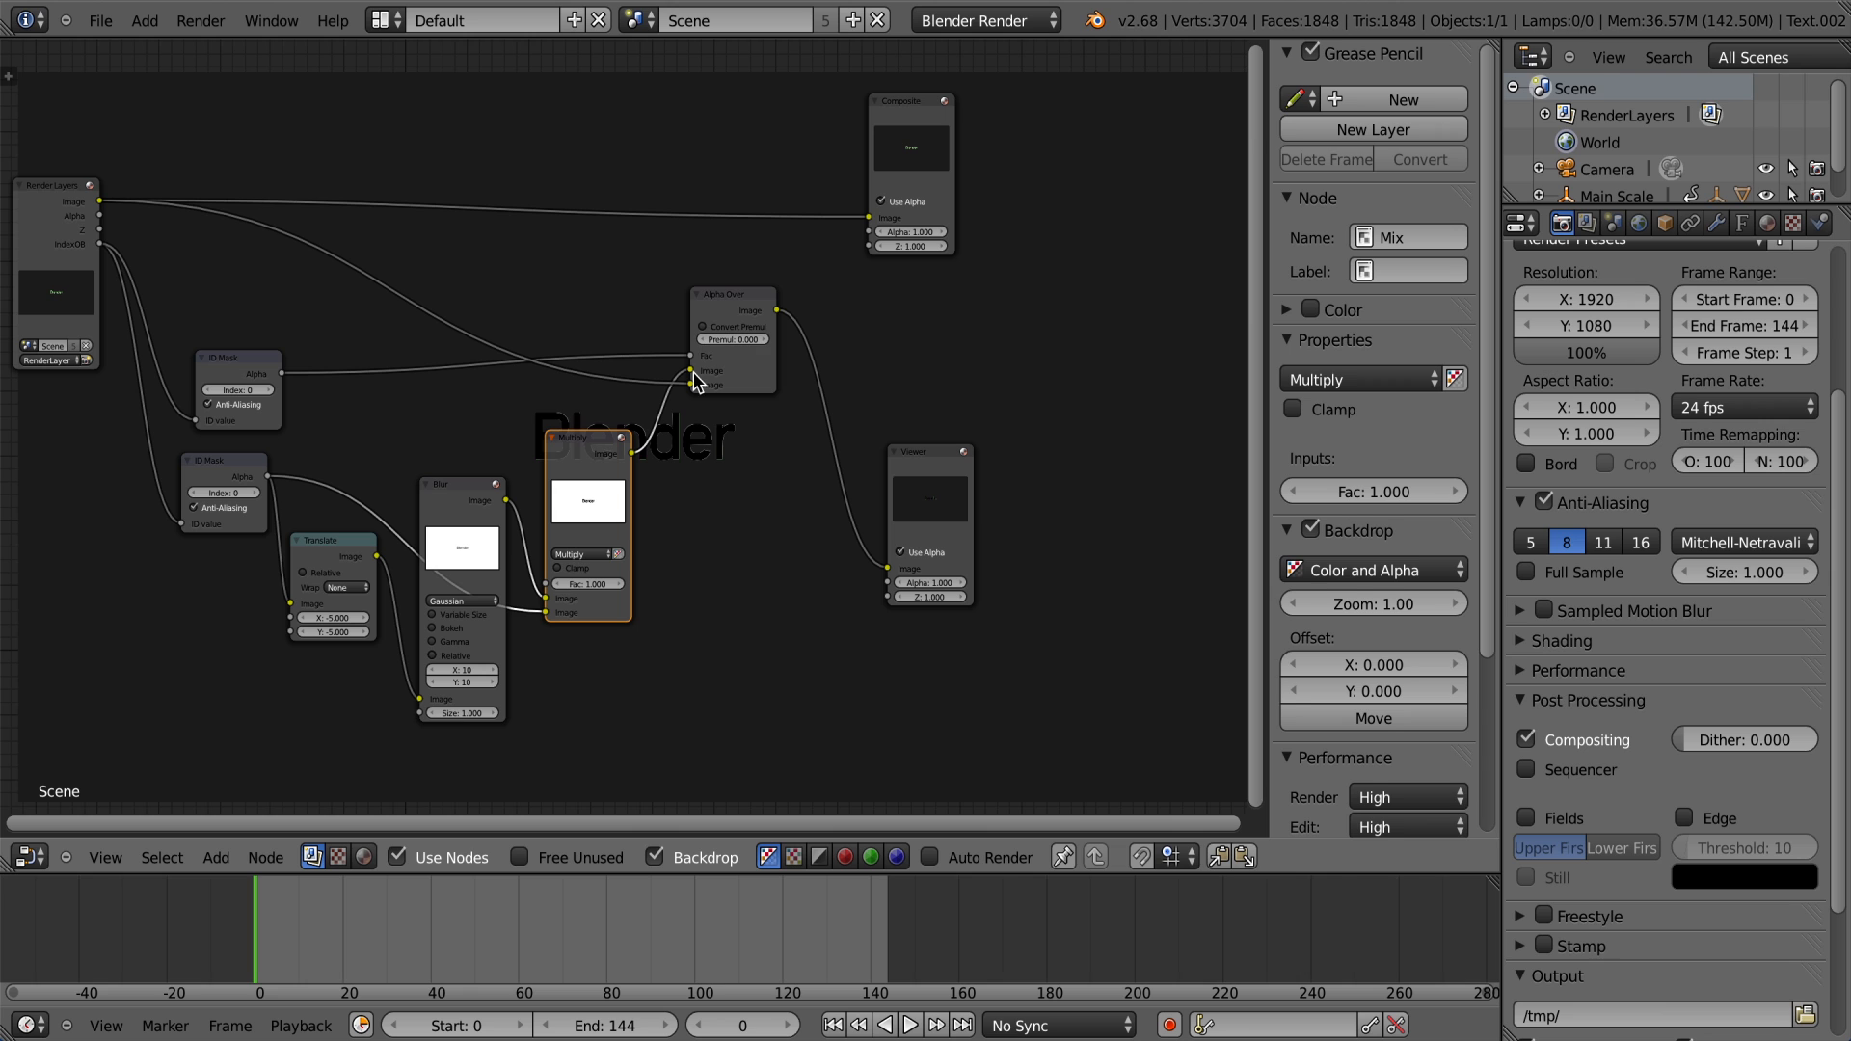
pyautogui.click(692, 390)
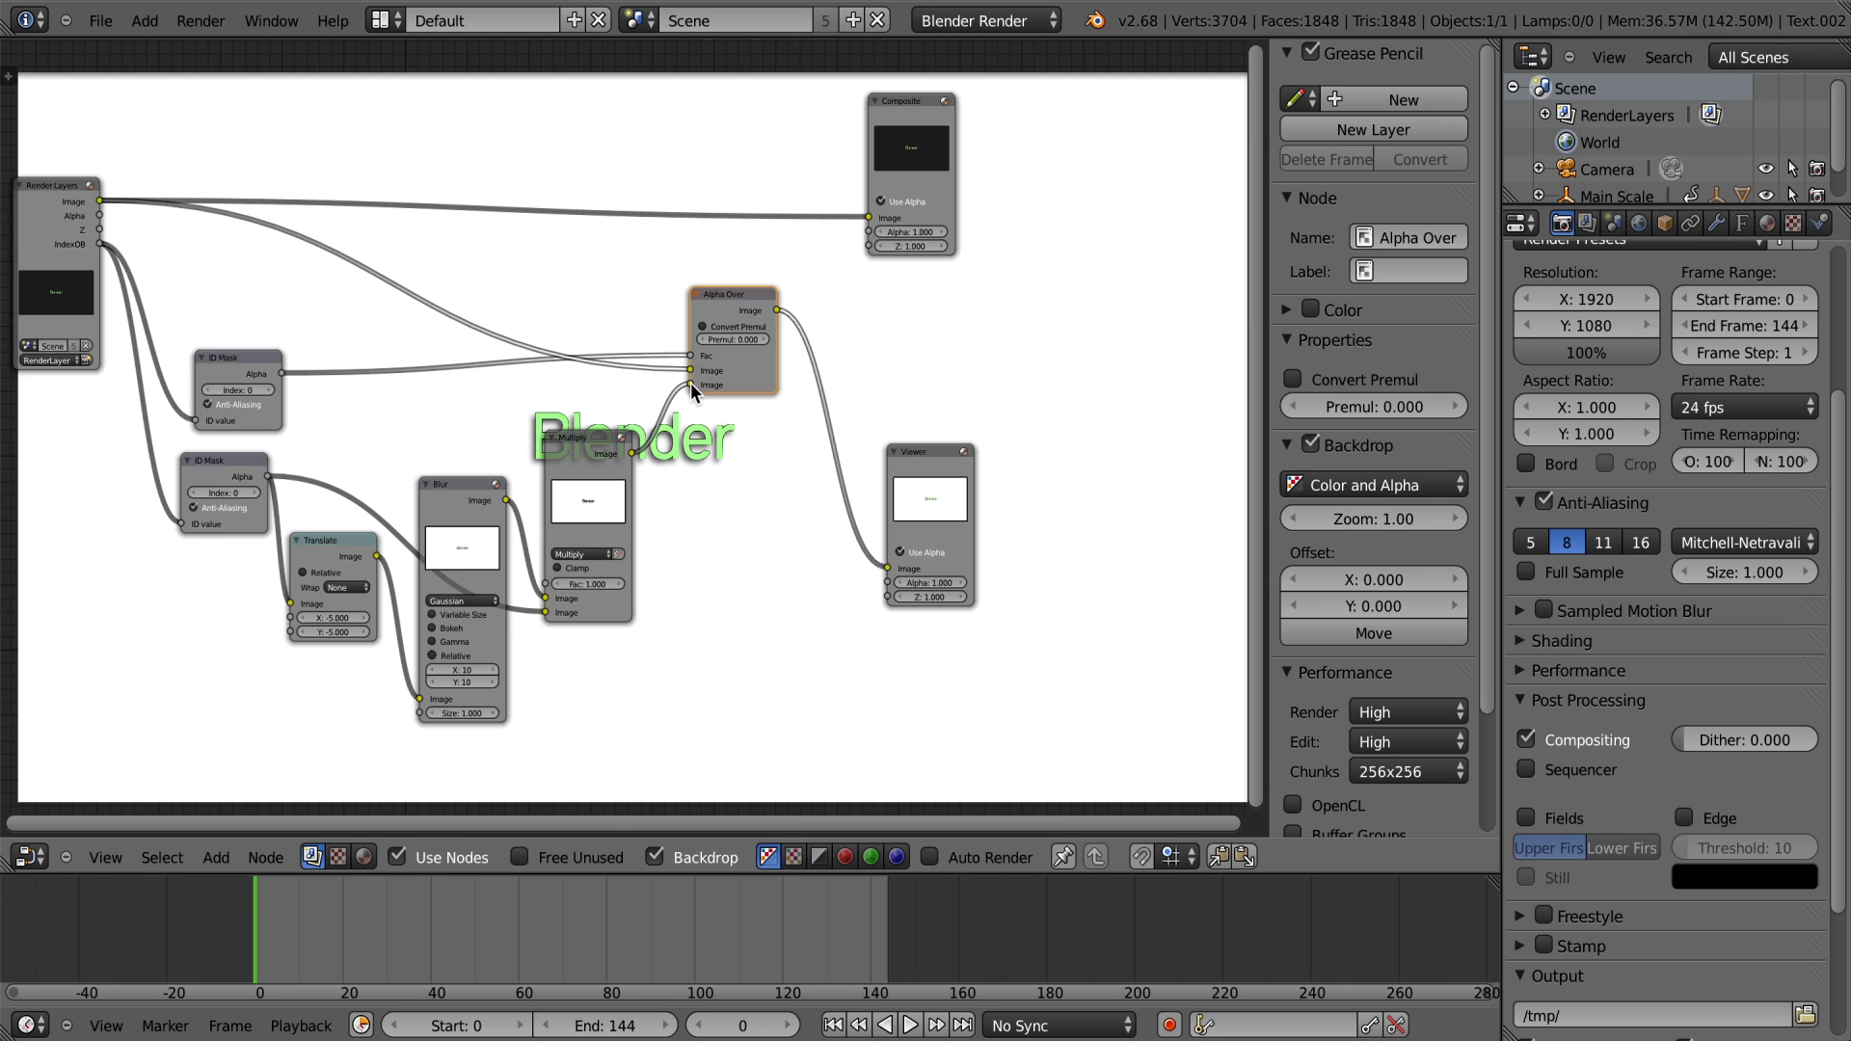
pyautogui.moveTo(691, 384); pyautogui.dragTo(691, 370)
pyautogui.click(271, 391)
# Step: Examine the shadowed Blender text in the backdrop and the node tree that produces it
pyautogui.moveTo(940, 711); pyautogui.dragTo(789, 390, button='middle')
pyautogui.scroll(1, 553, 537)
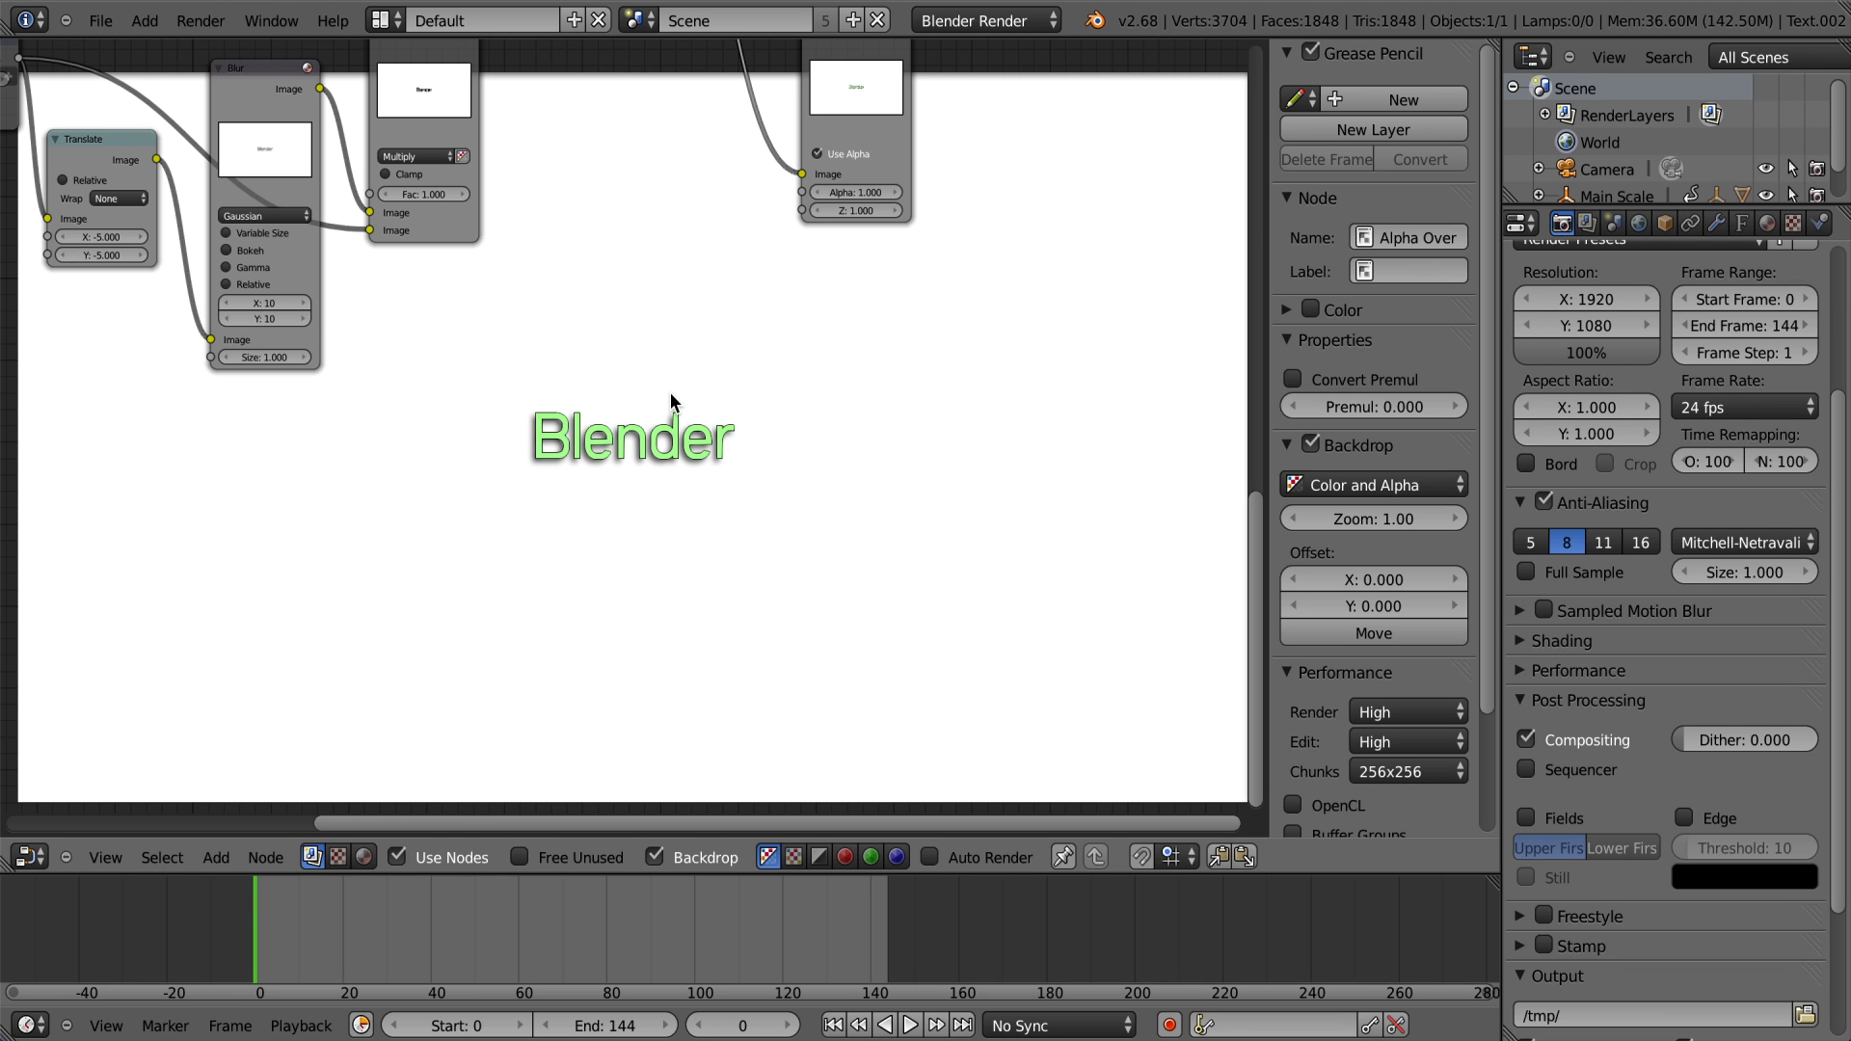
pyautogui.moveTo(617, 390); pyautogui.dragTo(809, 155, button='middle')
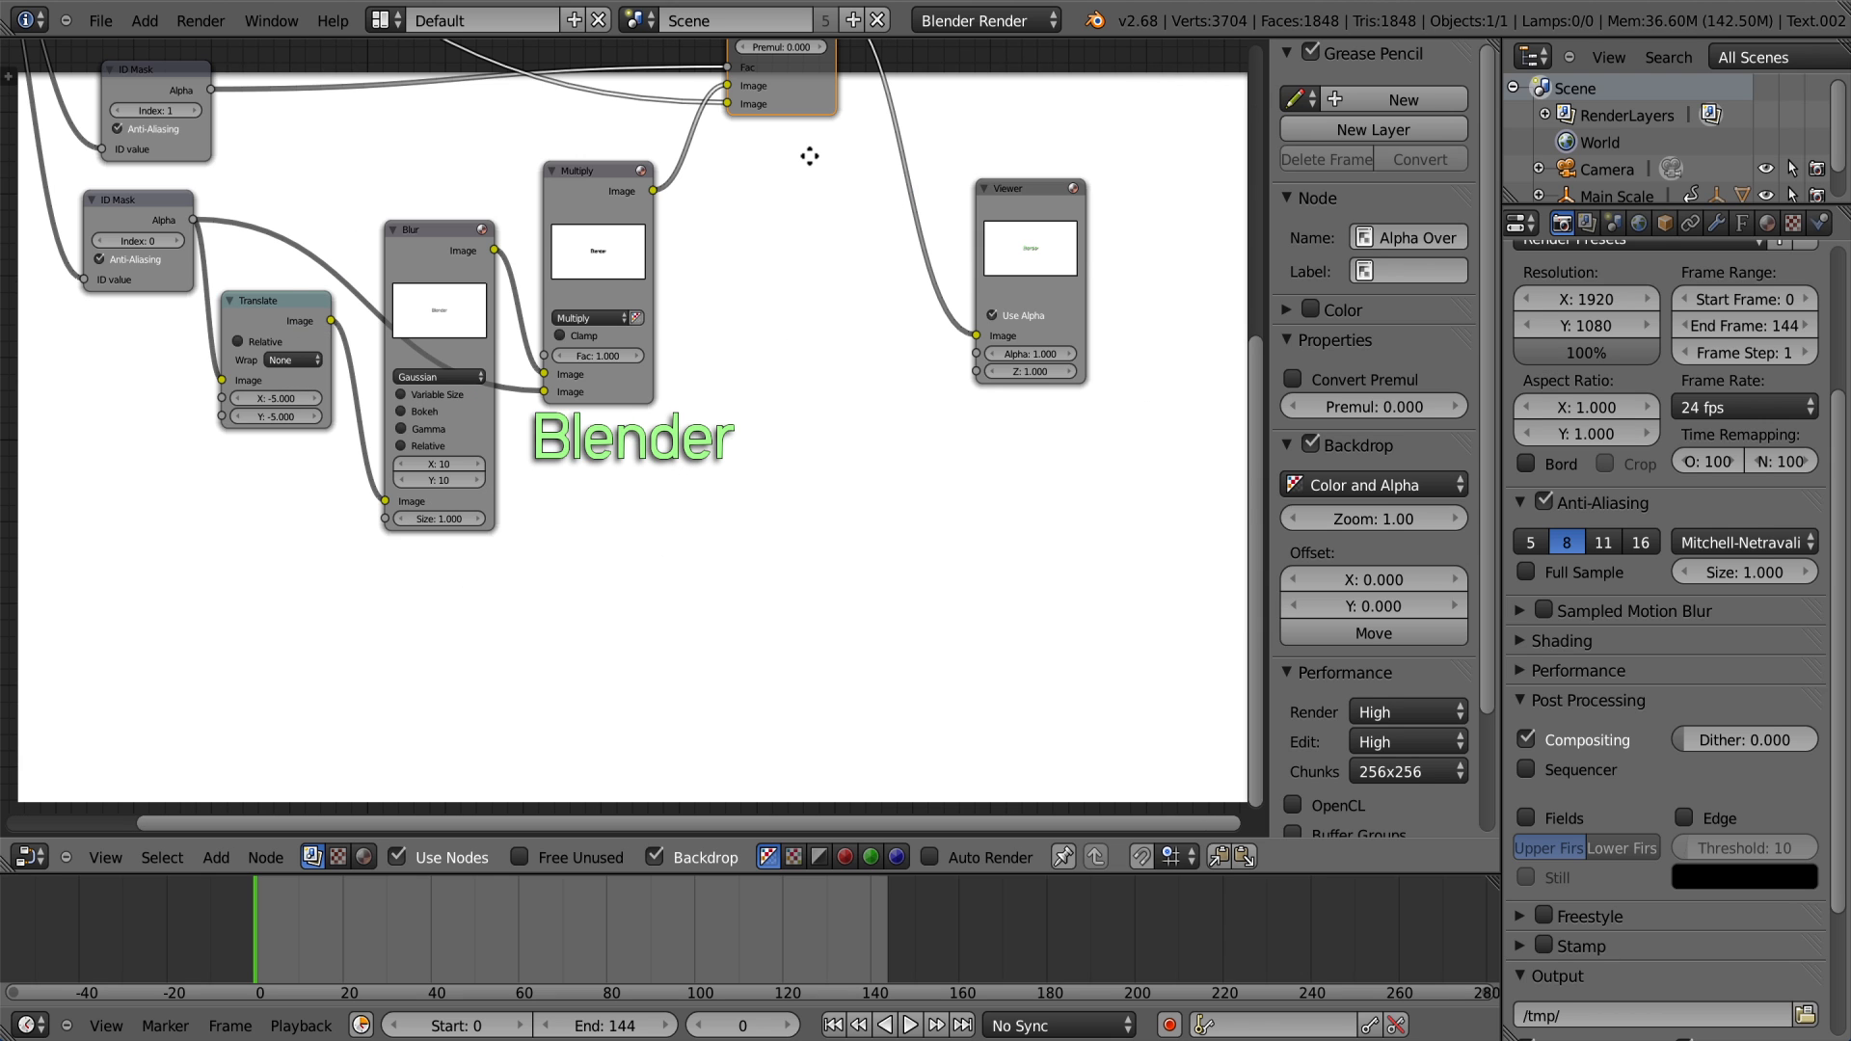
pyautogui.scroll(-2, 1006, 371)
pyautogui.scroll(-2, 1006, 371)
pyautogui.moveTo(949, 375); pyautogui.dragTo(836, 444, button='middle')
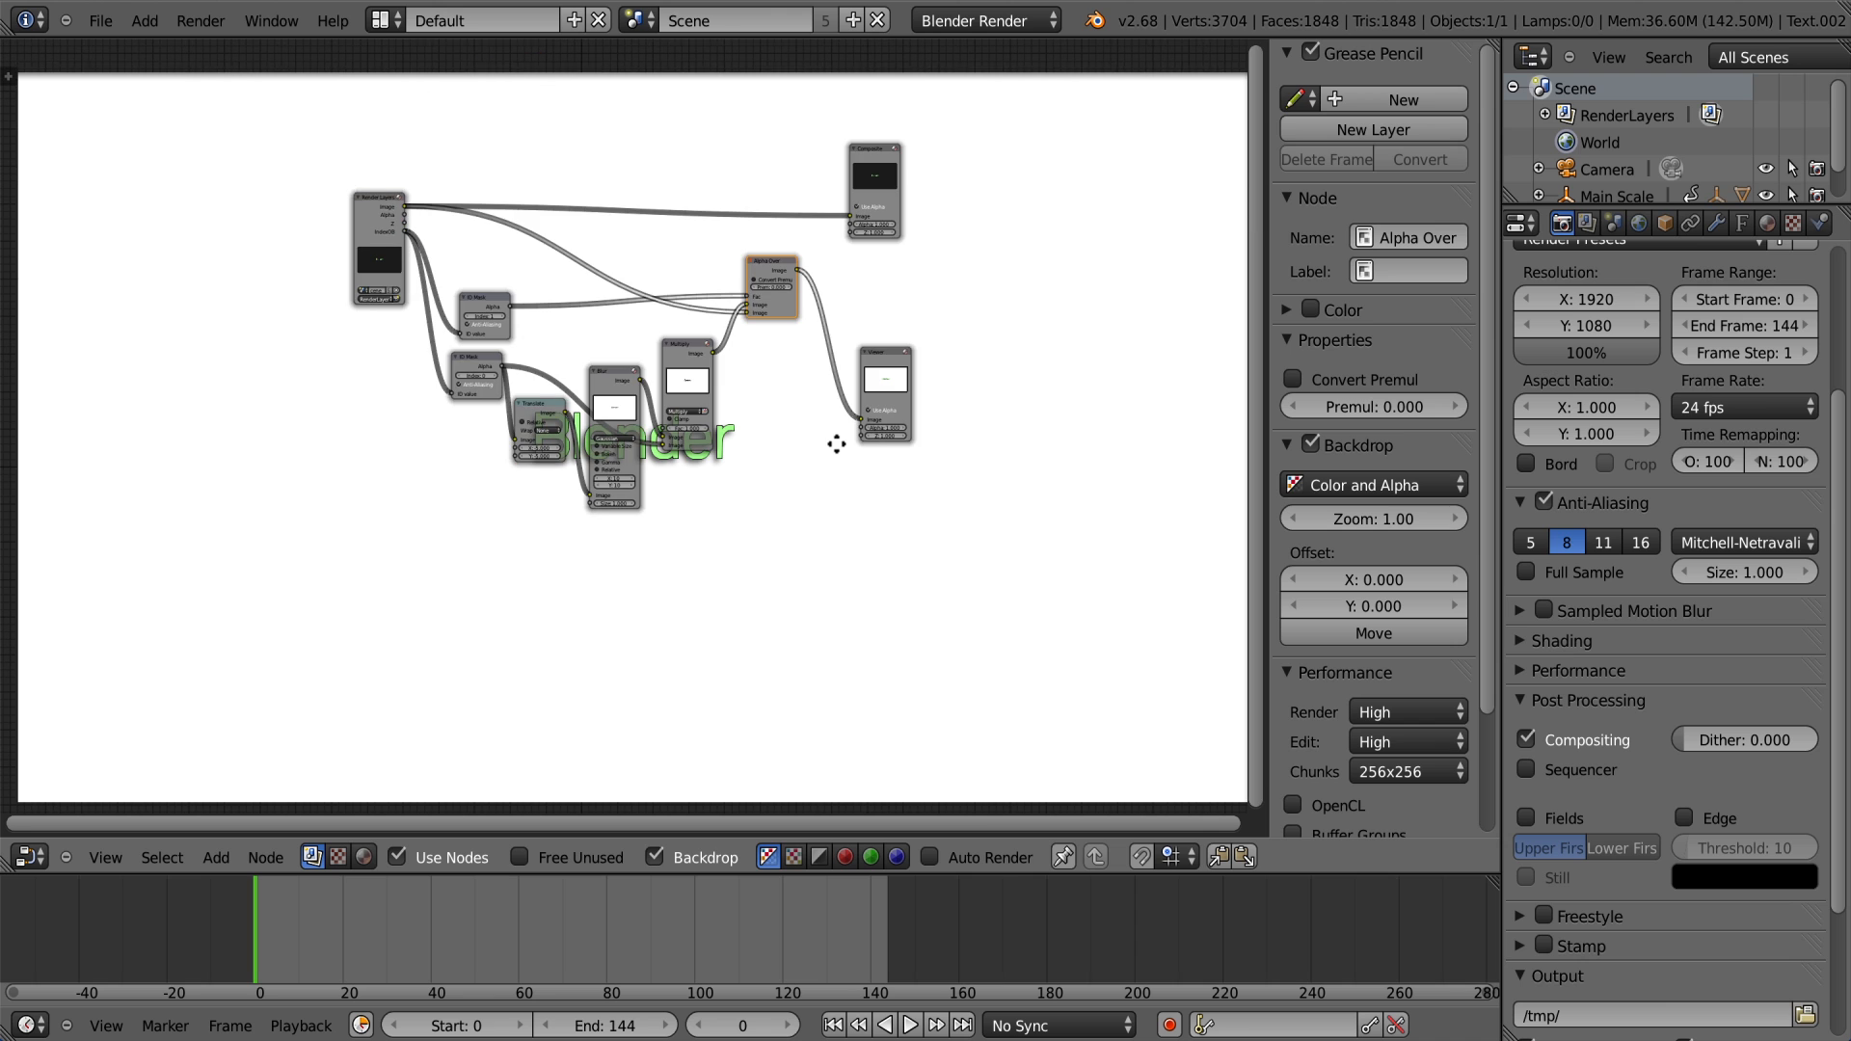
pyautogui.scroll(3, 836, 445)
pyautogui.moveTo(642, 351); pyautogui.dragTo(536, 378, button='middle')
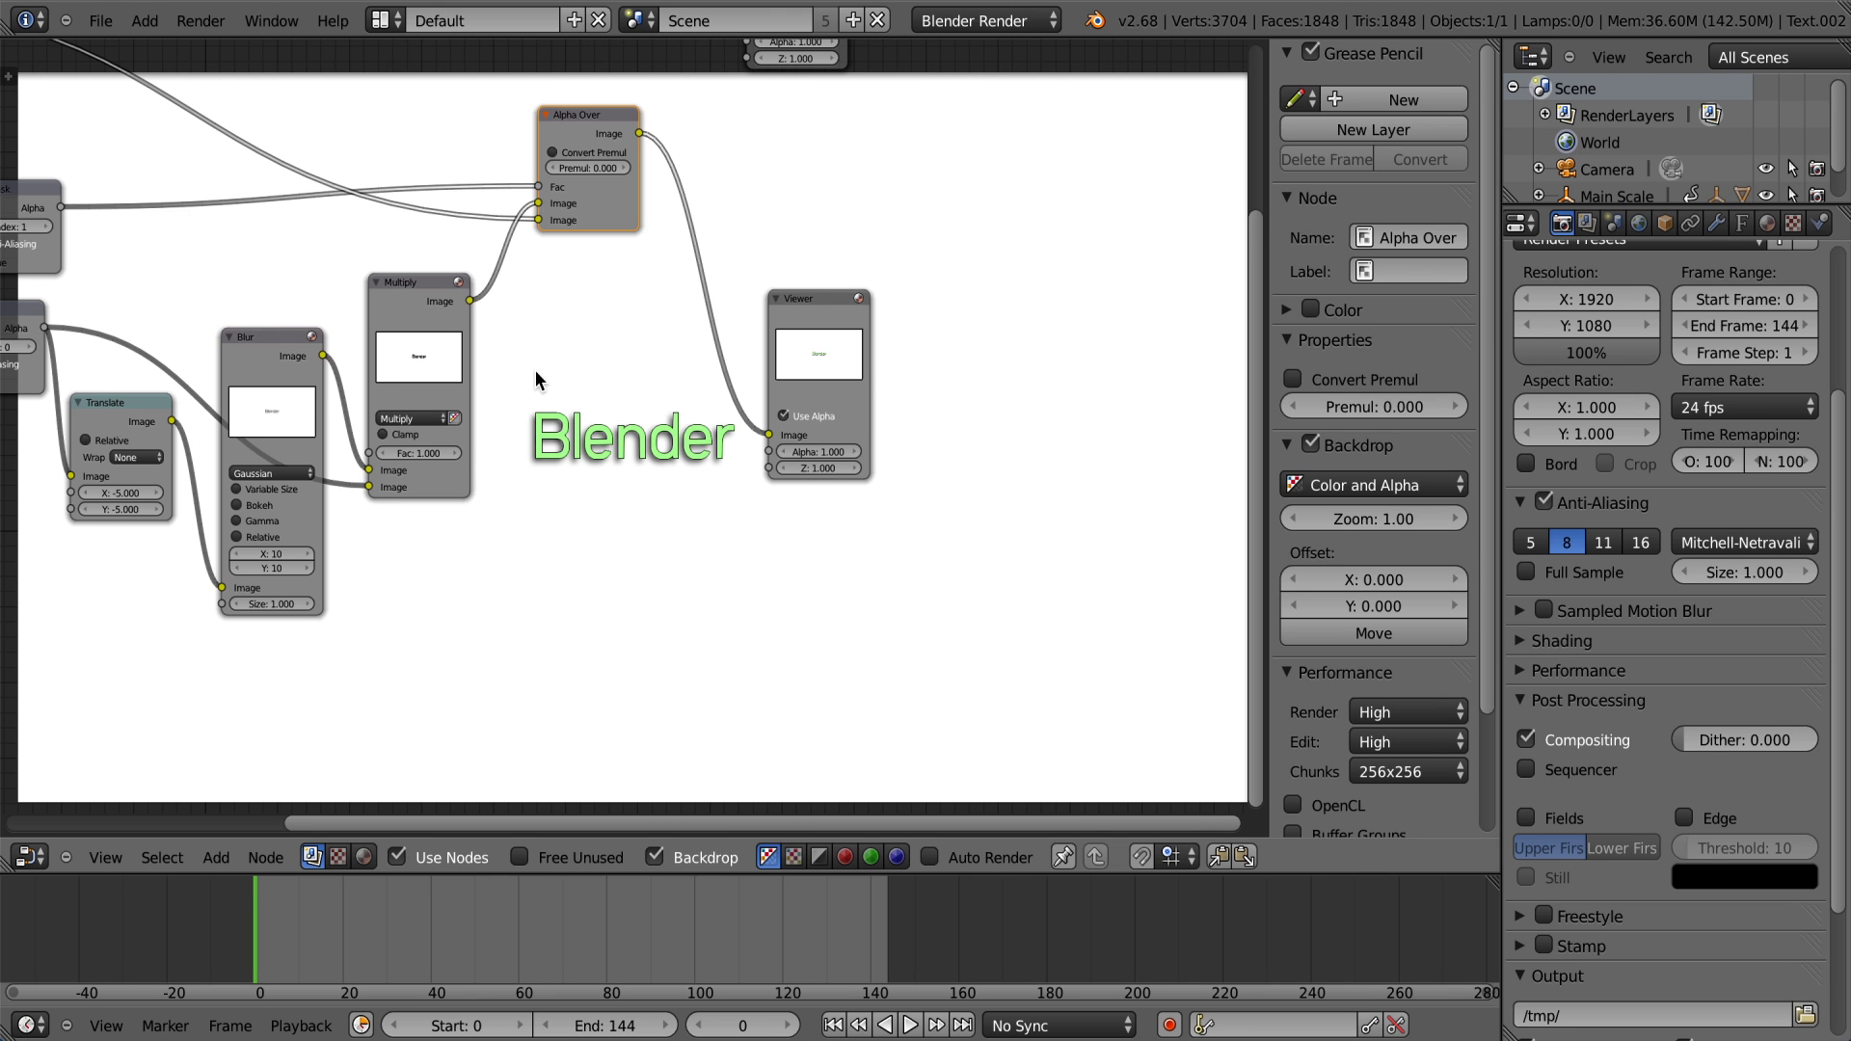
pyautogui.scroll(-3, 599, 460)
pyautogui.moveTo(598, 460); pyautogui.dragTo(576, 516, button='middle')
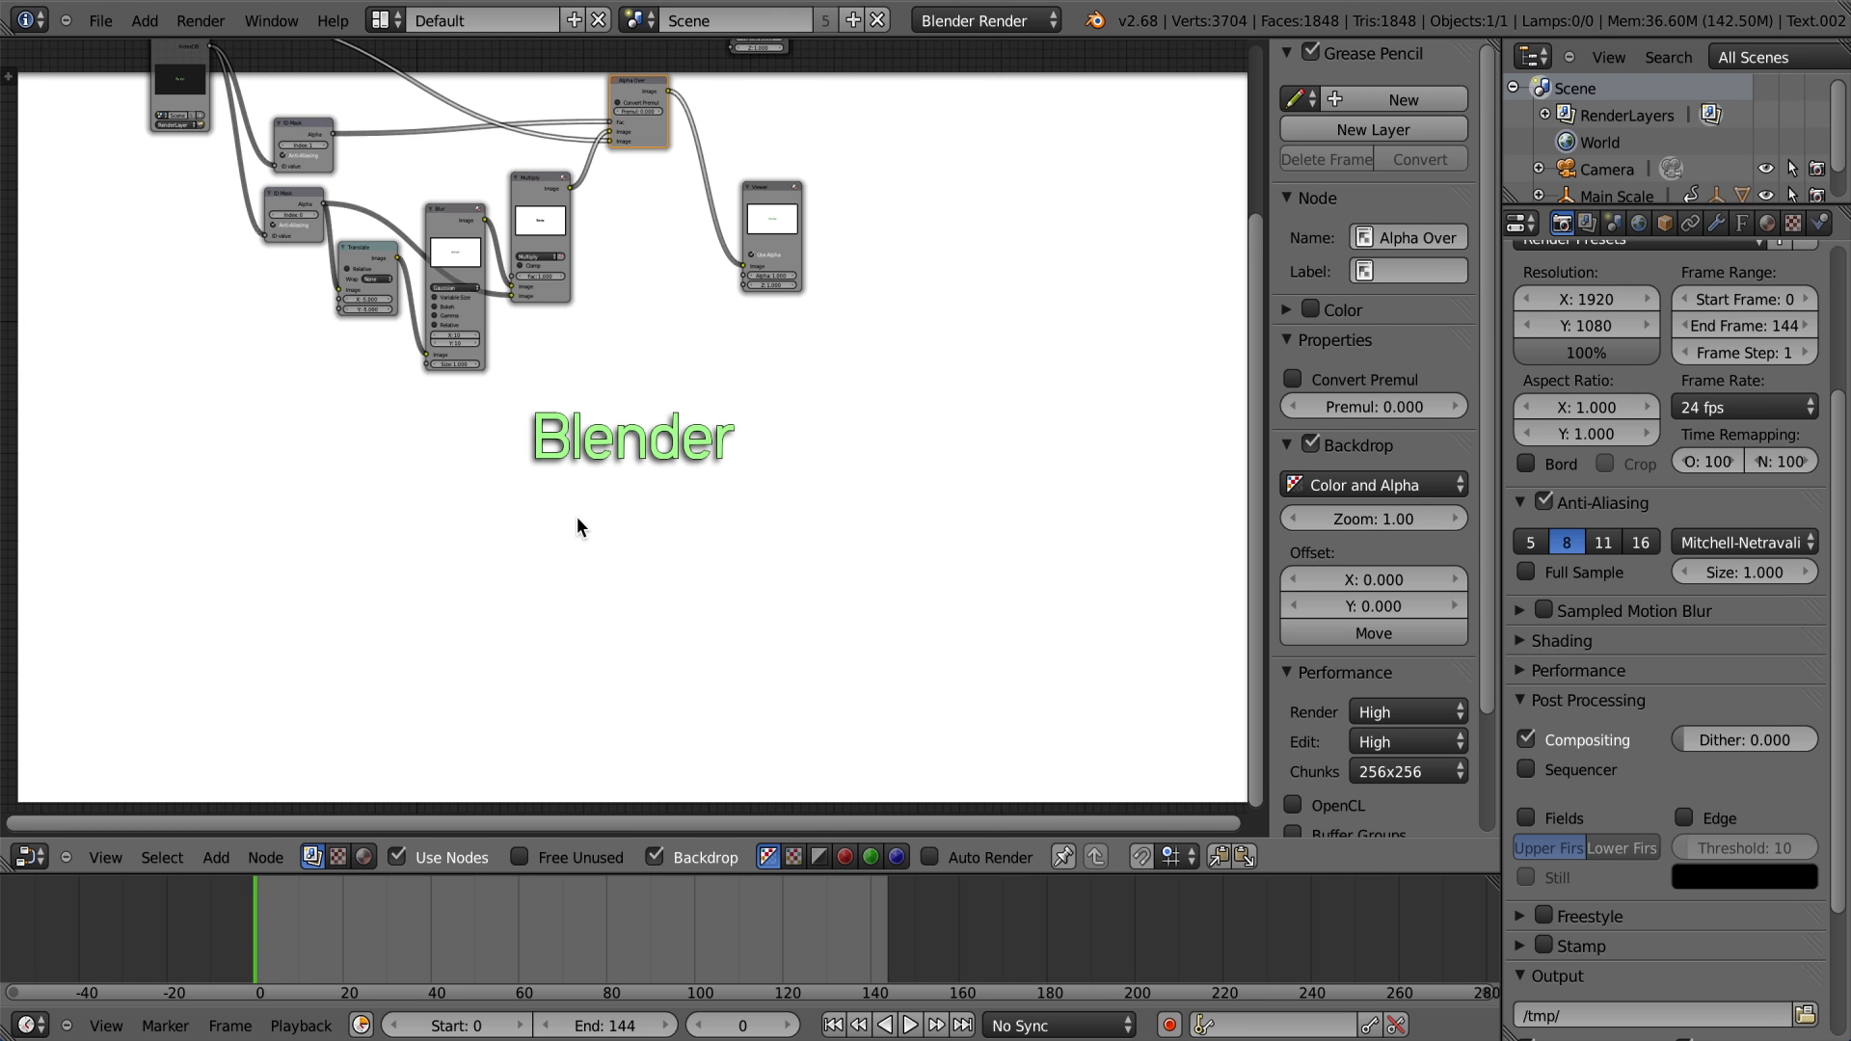
# Step: Change the Node Editor area to a 3D View and show only the first scene layer
pyautogui.click(29, 857)
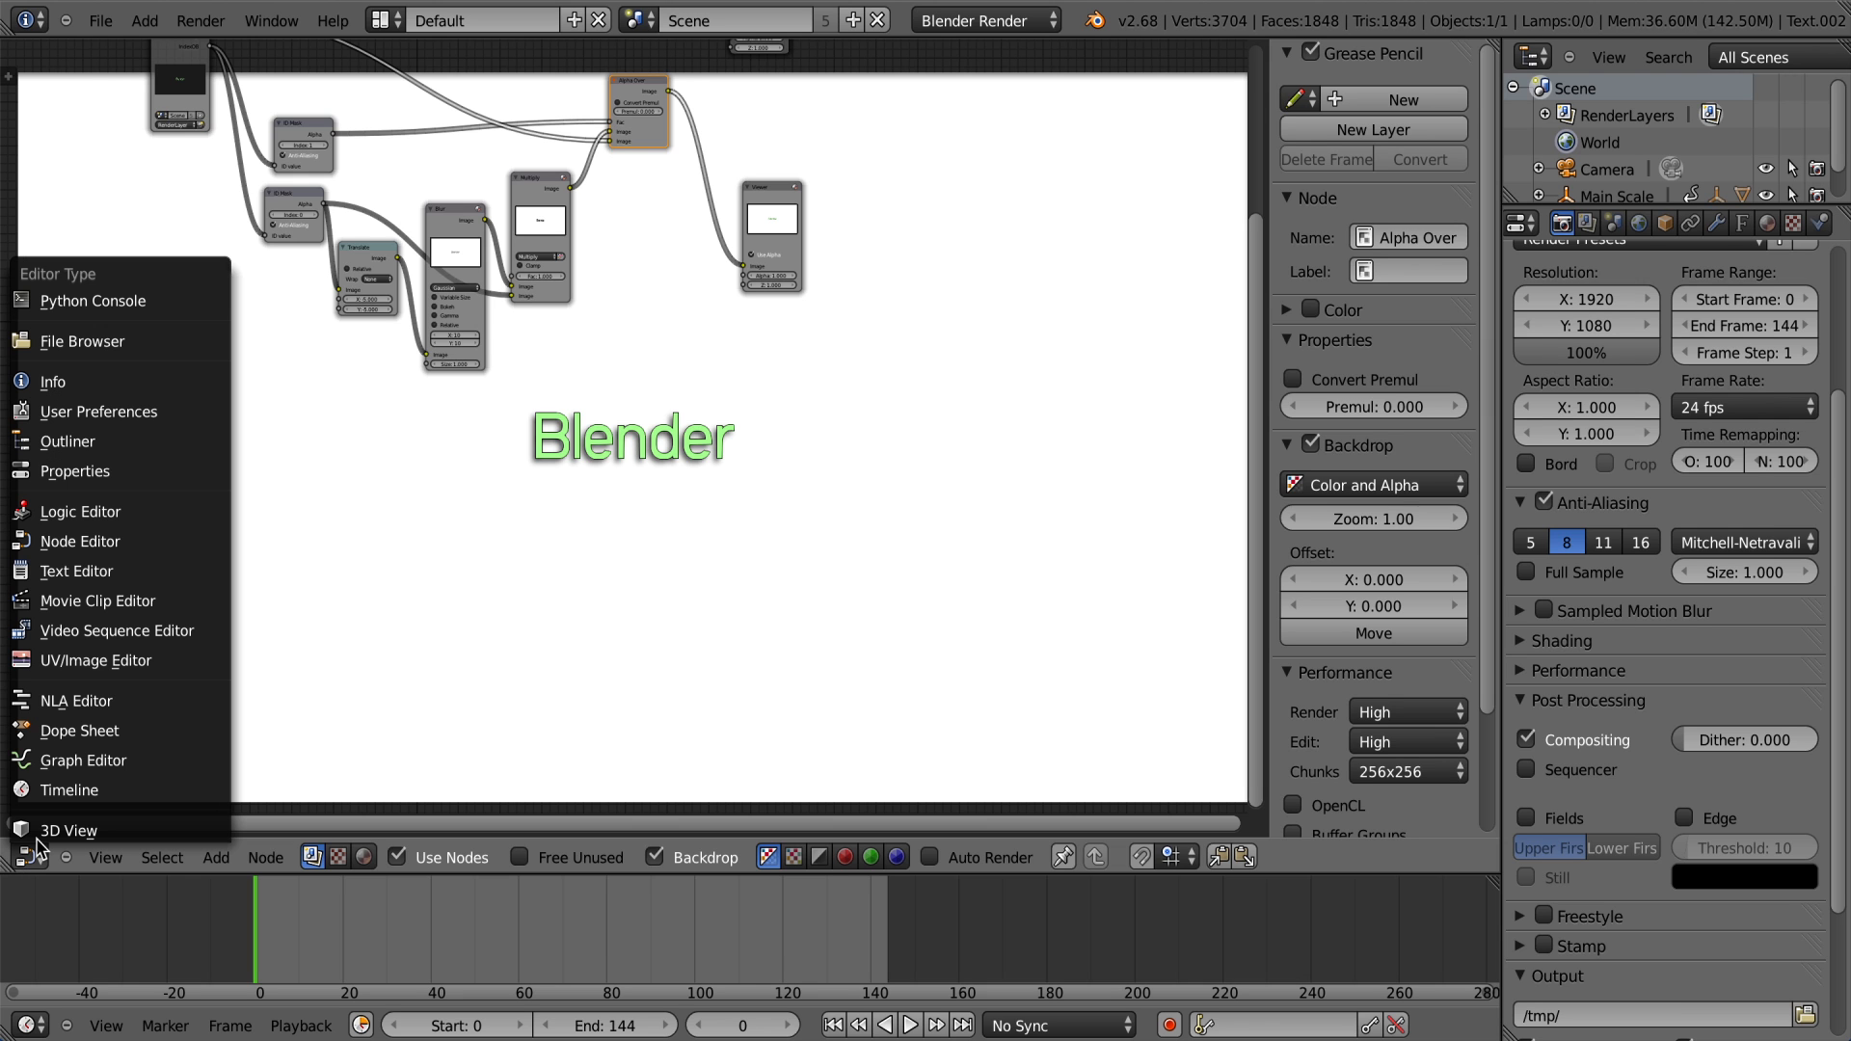
pyautogui.click(39, 831)
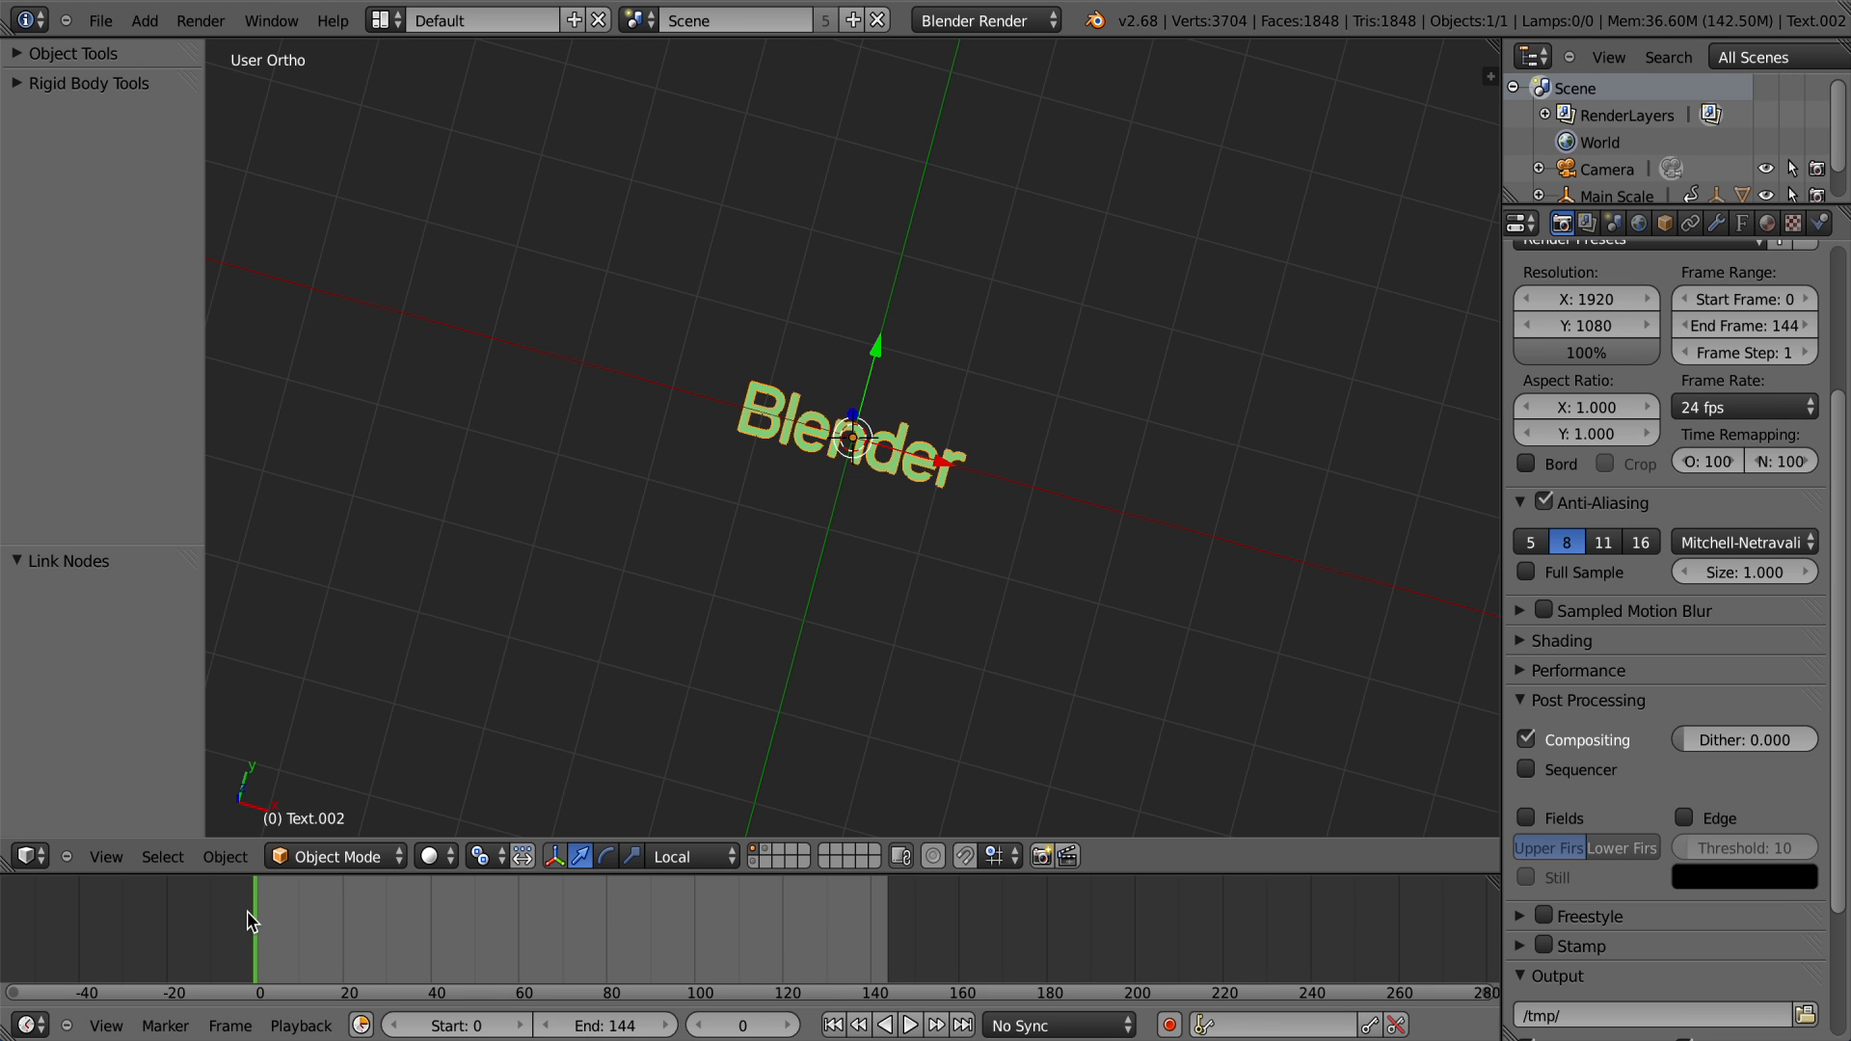
pyautogui.click(753, 851)
pyautogui.scroll(3, 782, 605)
pyautogui.moveTo(286, 927); pyautogui.dragTo(220, 895)
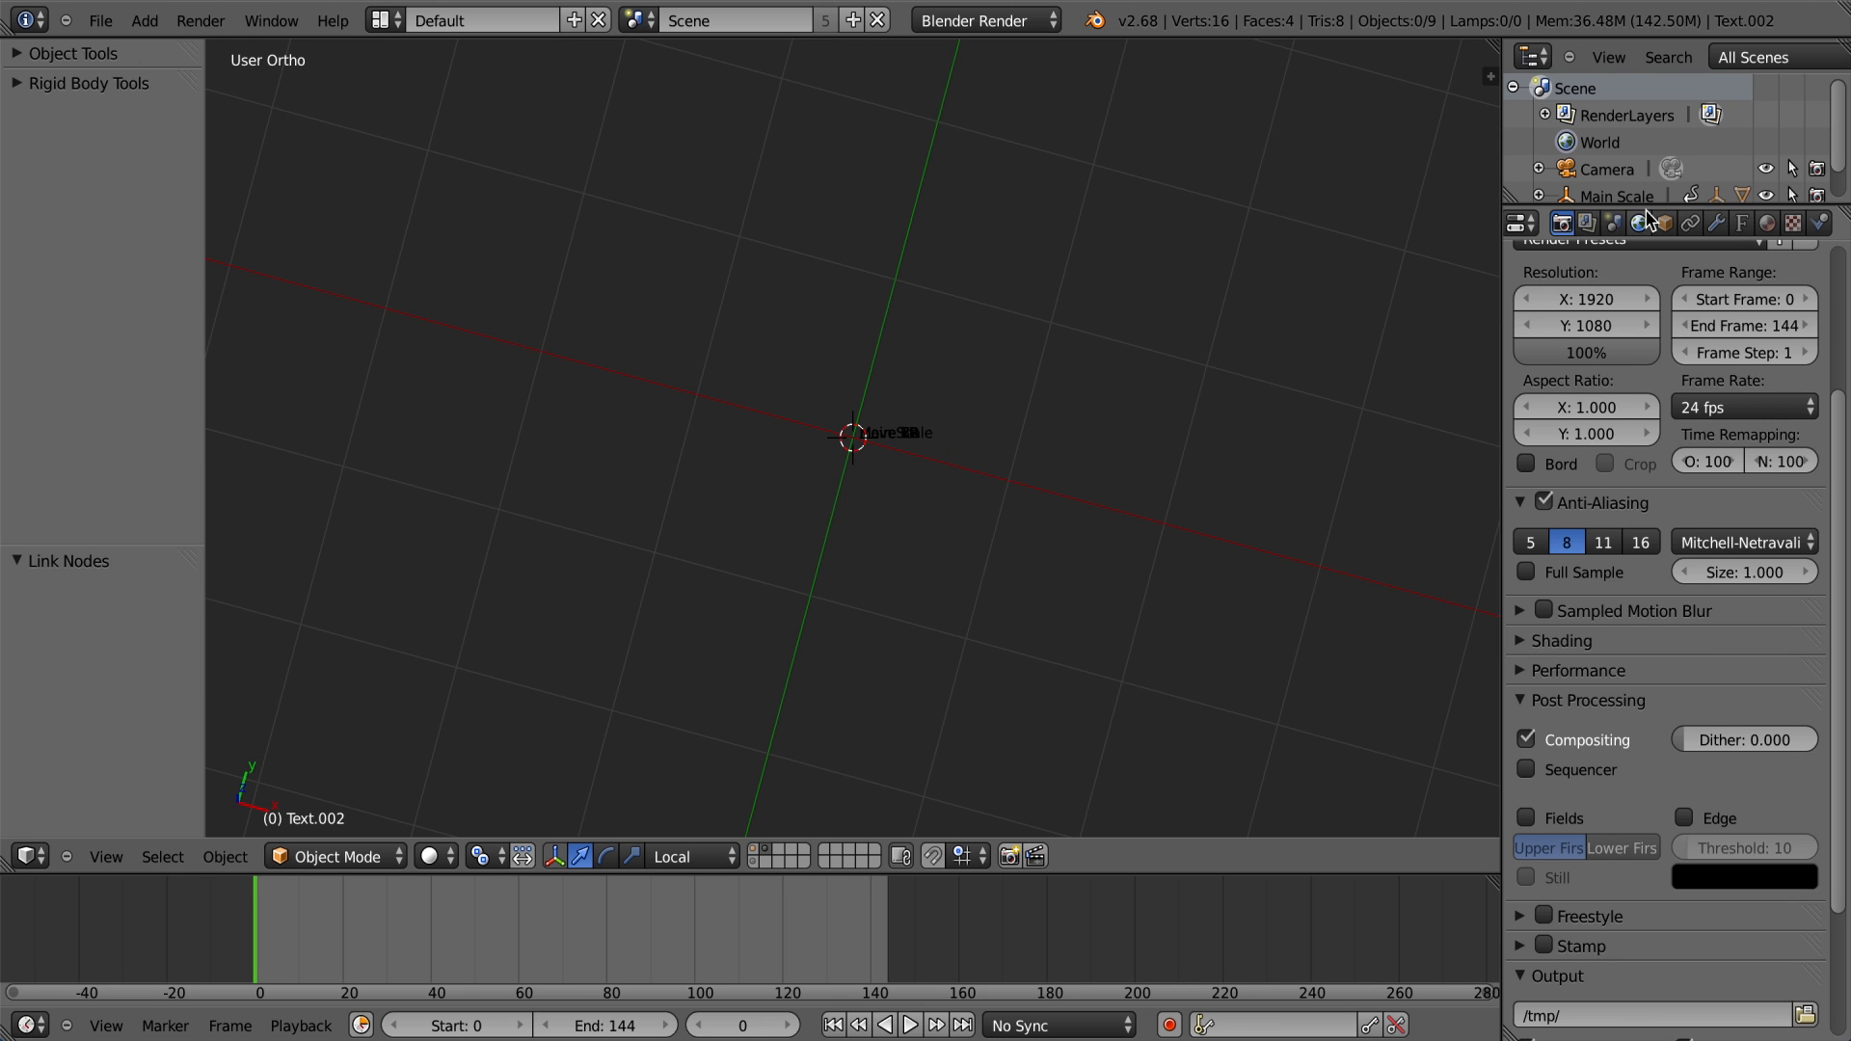
# Step: Render the first layer's contents, and render again with only the Blender text's layer shown in the 3D View
pyautogui.click(201, 20)
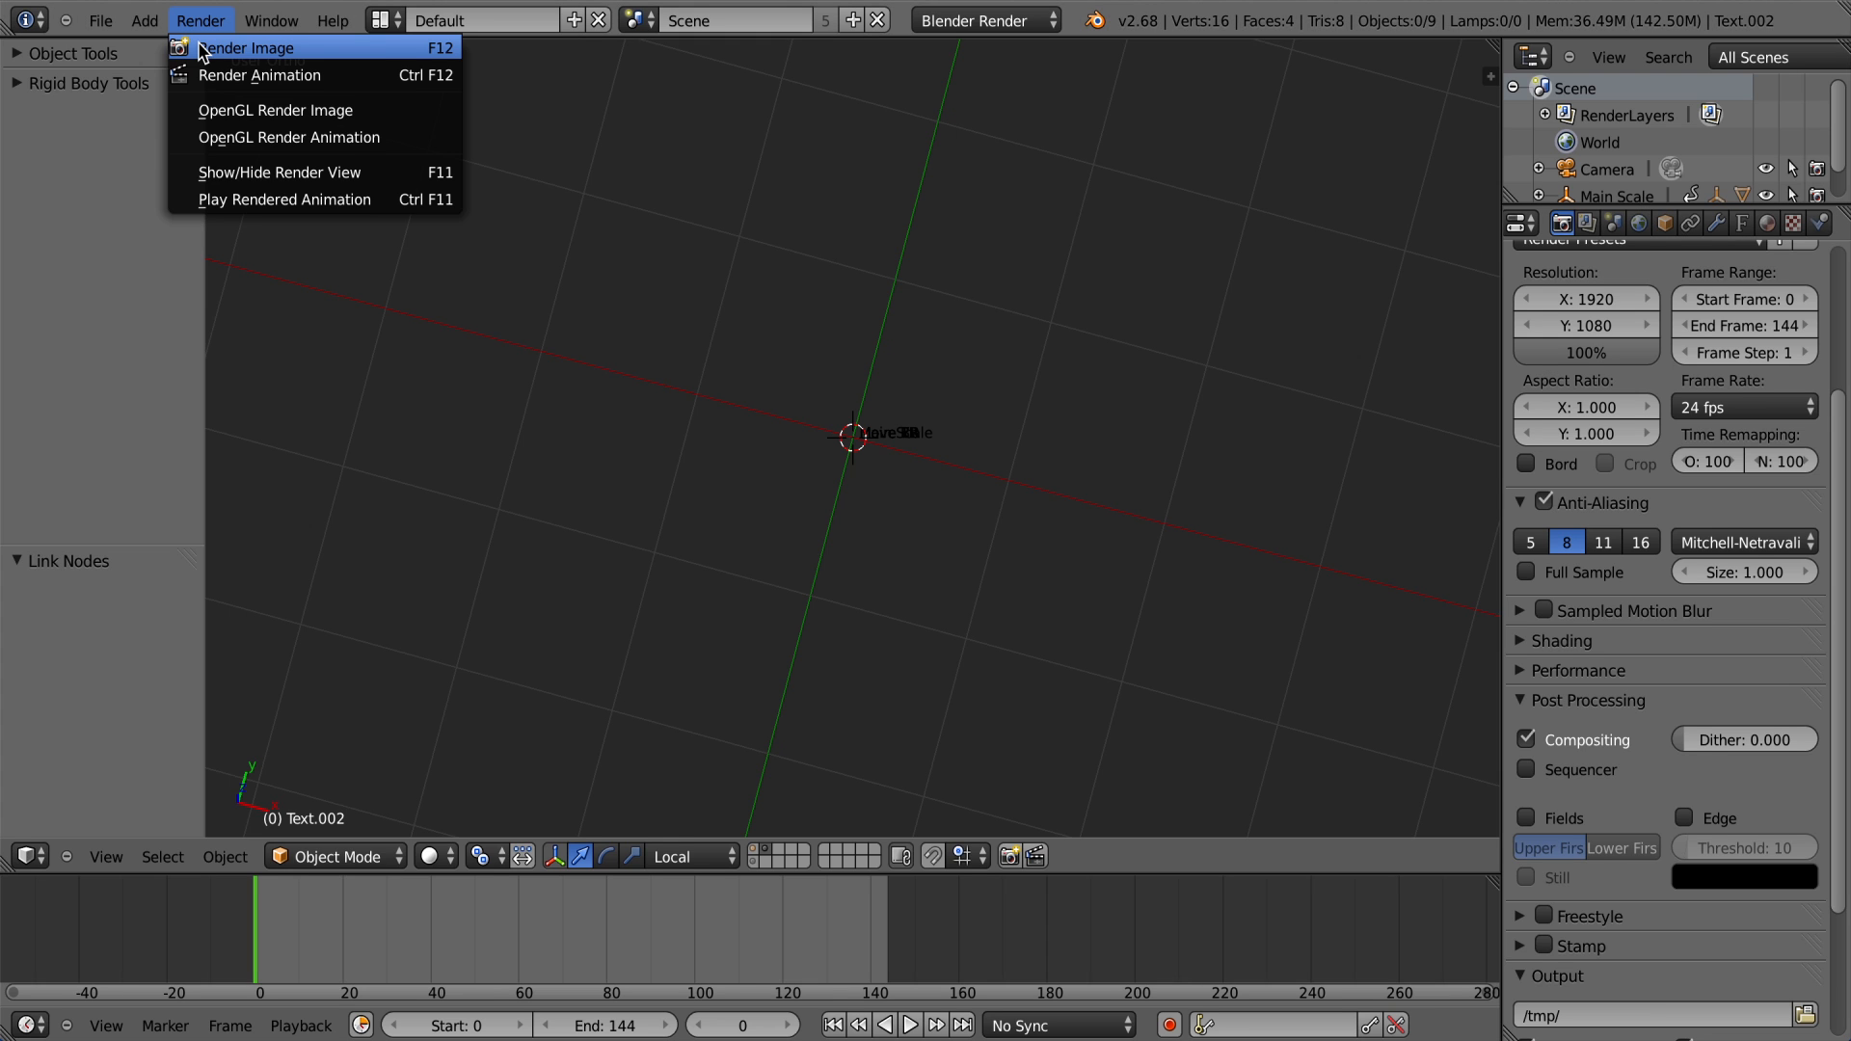
pyautogui.click(202, 50)
pyautogui.click(27, 855)
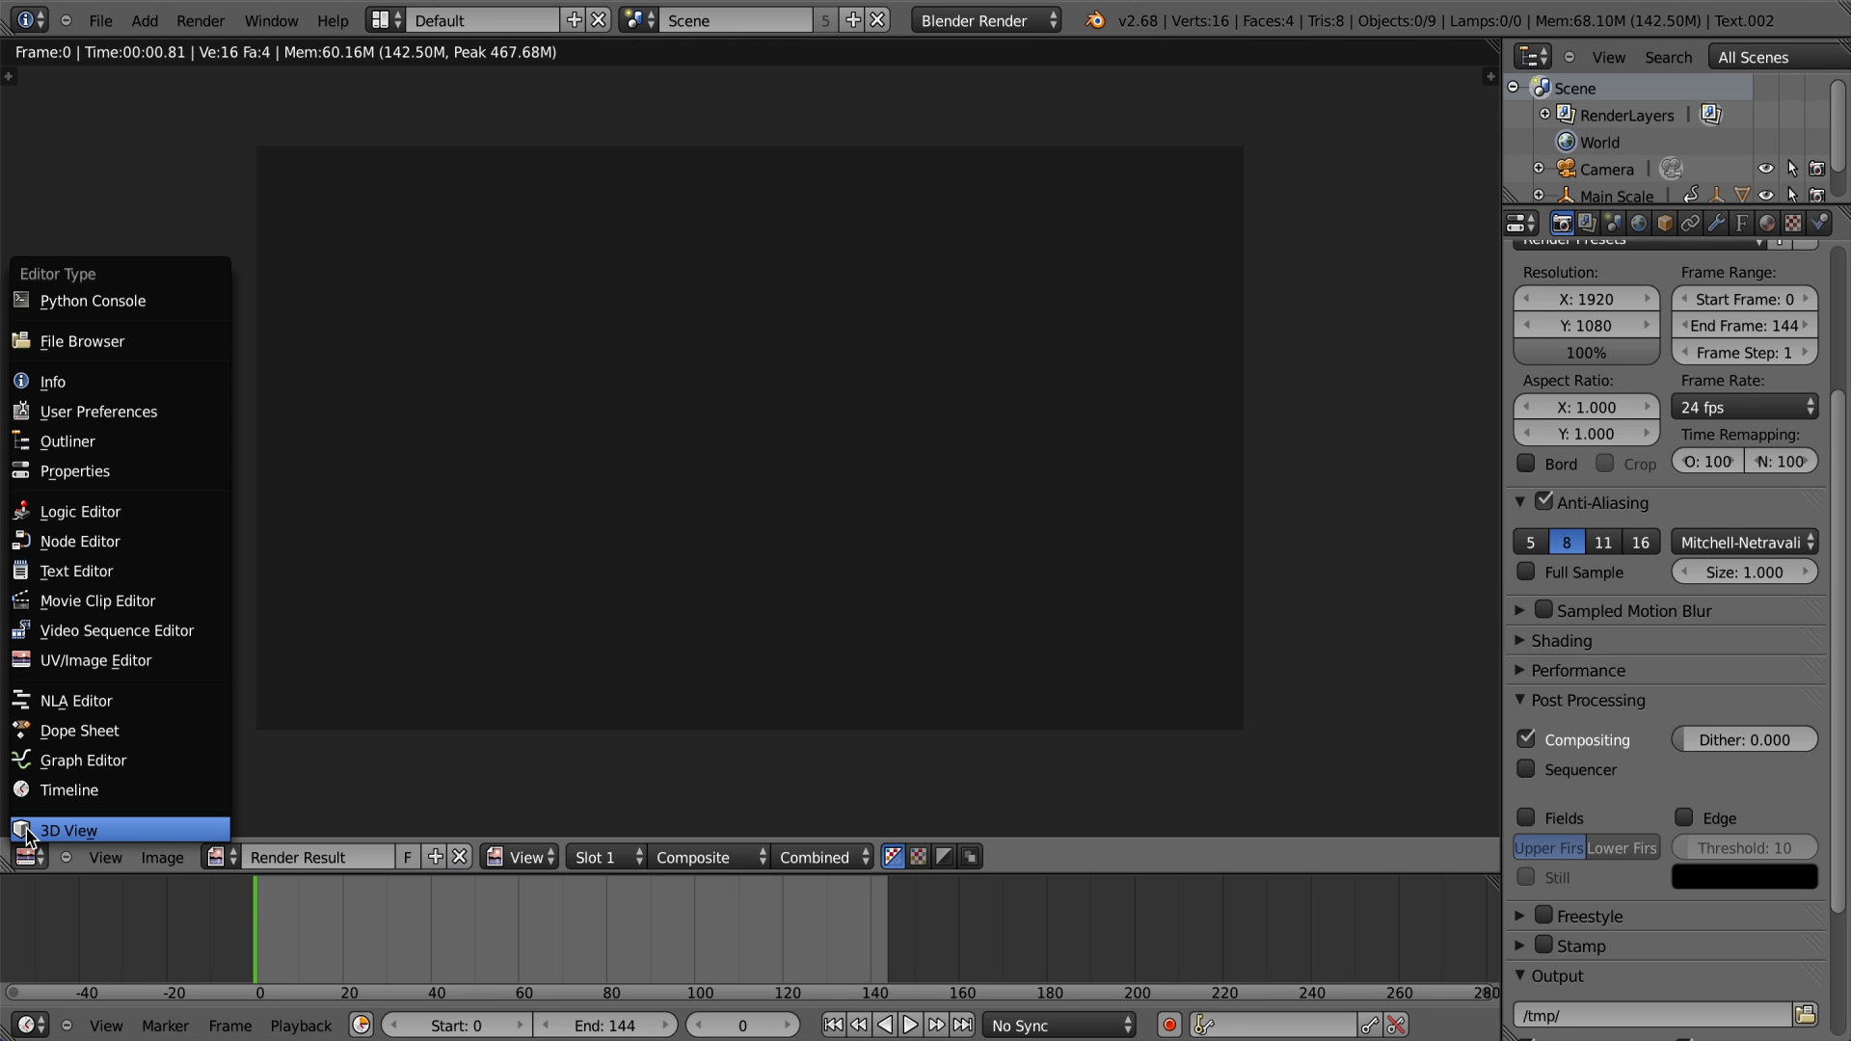
pyautogui.click(39, 830)
pyautogui.click(771, 854)
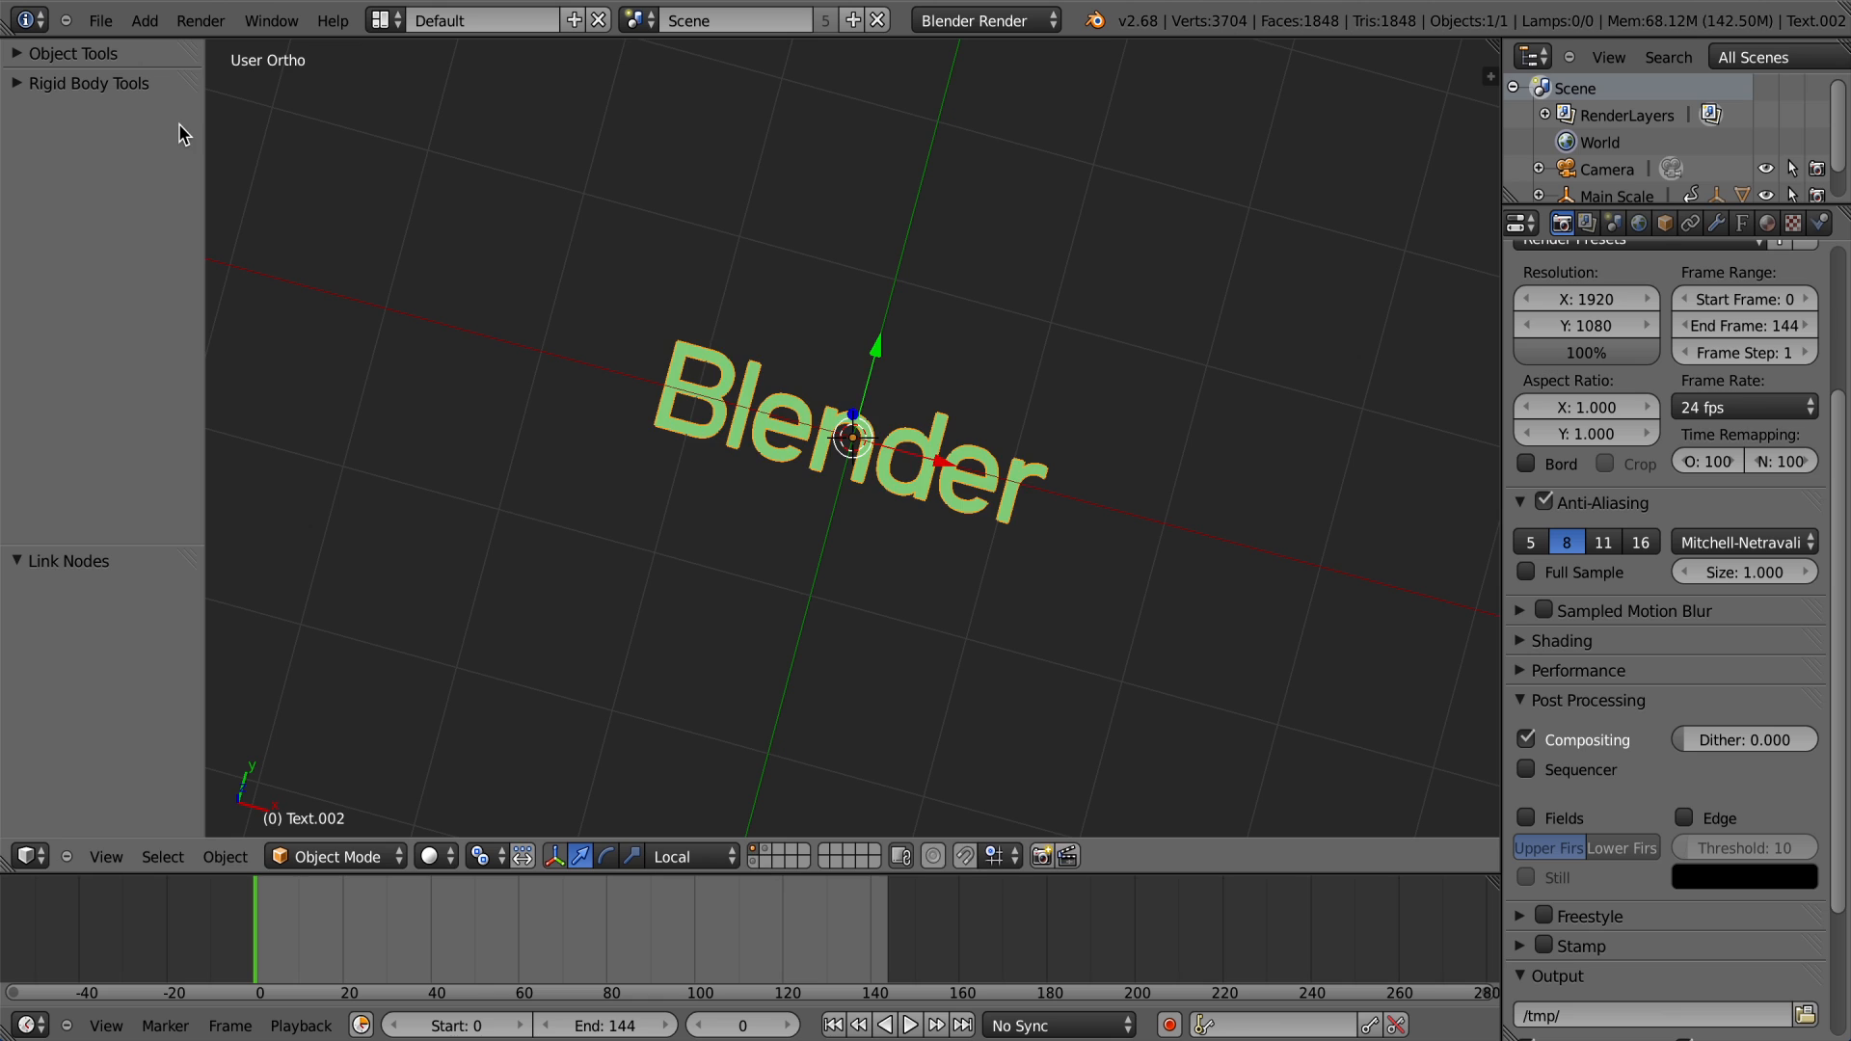
pyautogui.press('F12')
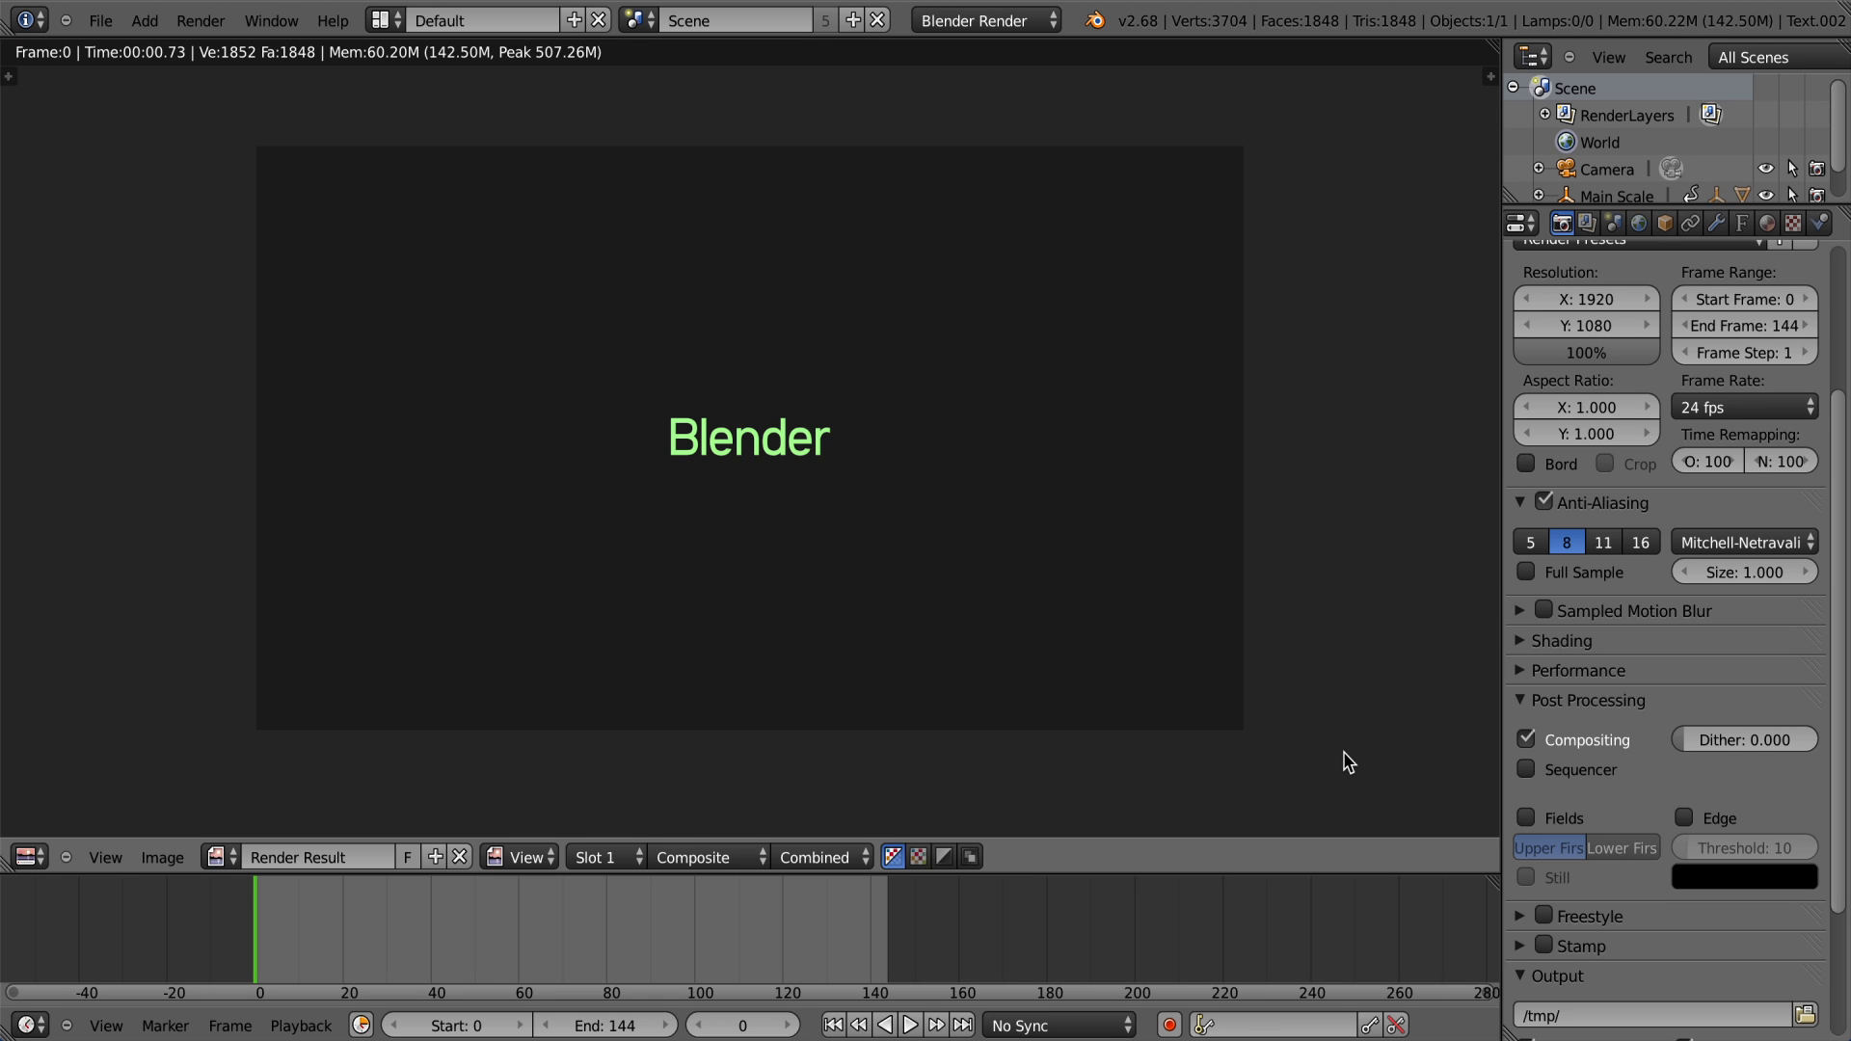
# Step: Bring the compositing node tree into view in the Node Editor and render the Blender text again
pyautogui.click(29, 857)
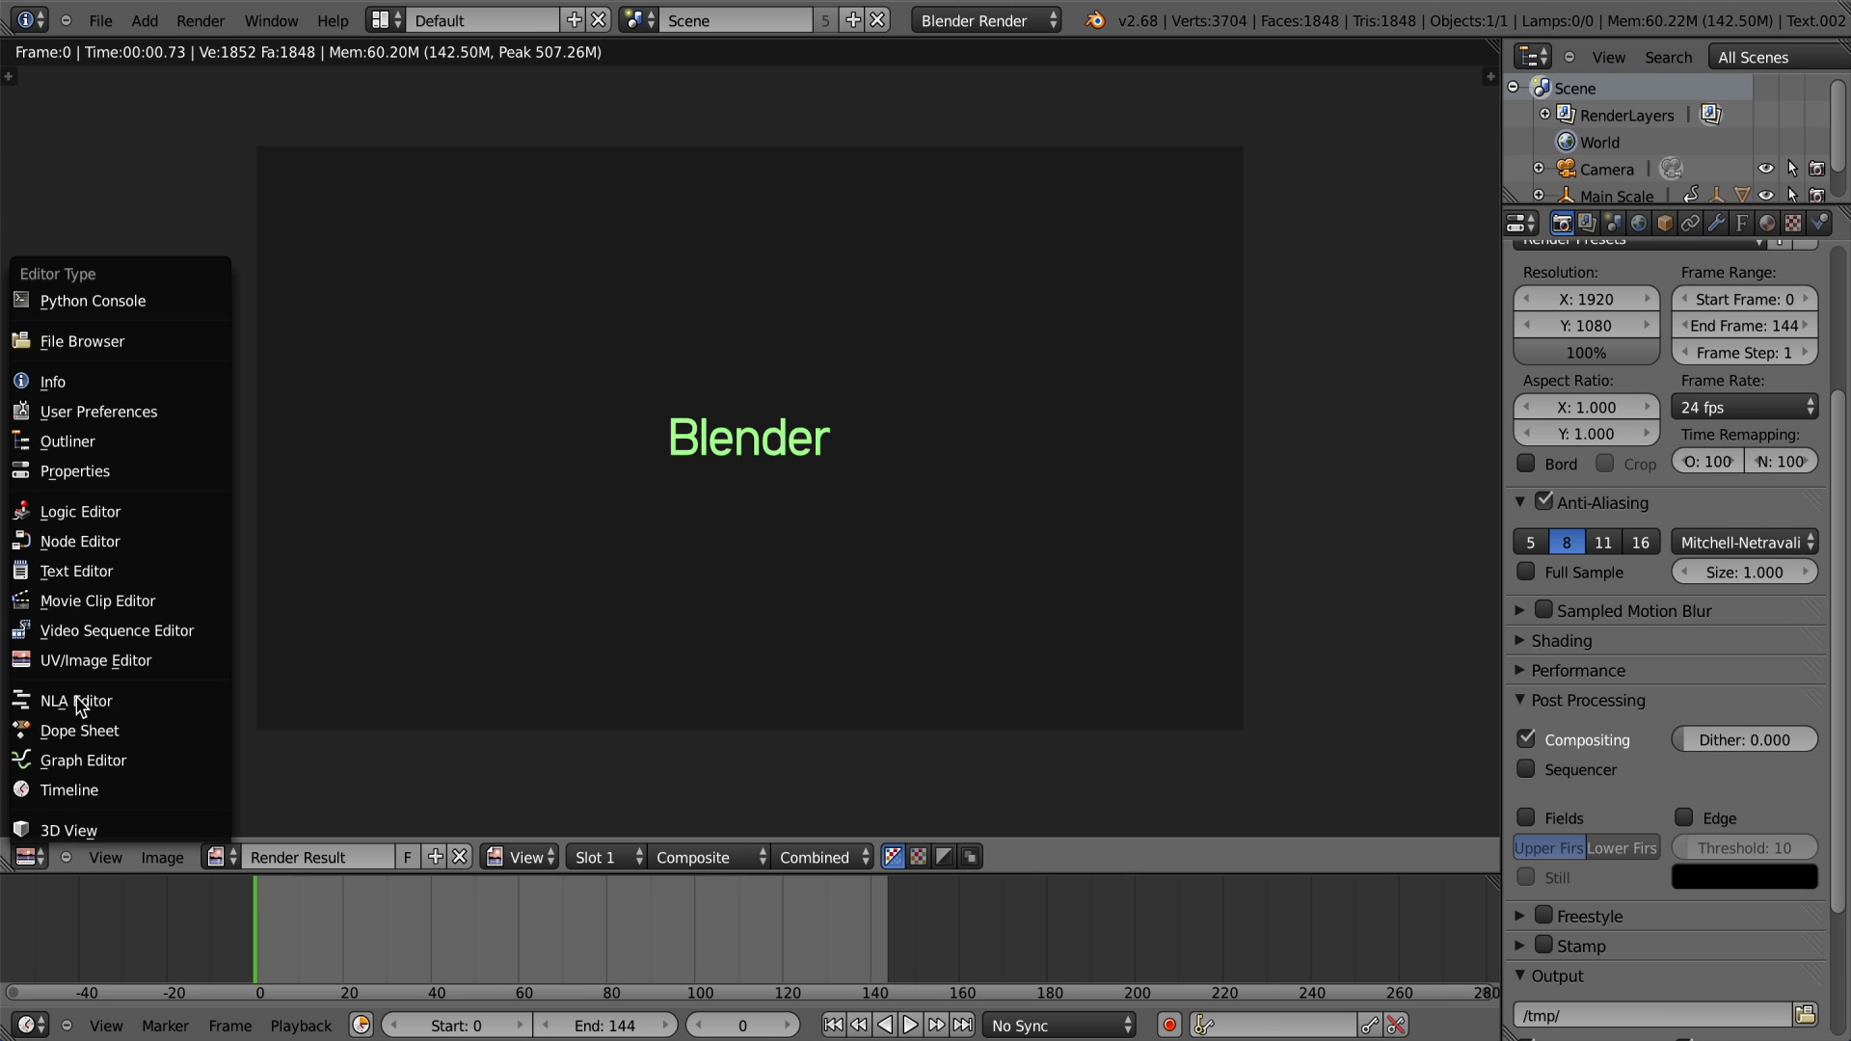
pyautogui.click(73, 543)
pyautogui.scroll(2, 633, 144)
pyautogui.moveTo(634, 144); pyautogui.dragTo(601, 611, button='middle')
pyautogui.moveTo(627, 352); pyautogui.dragTo(727, 235)
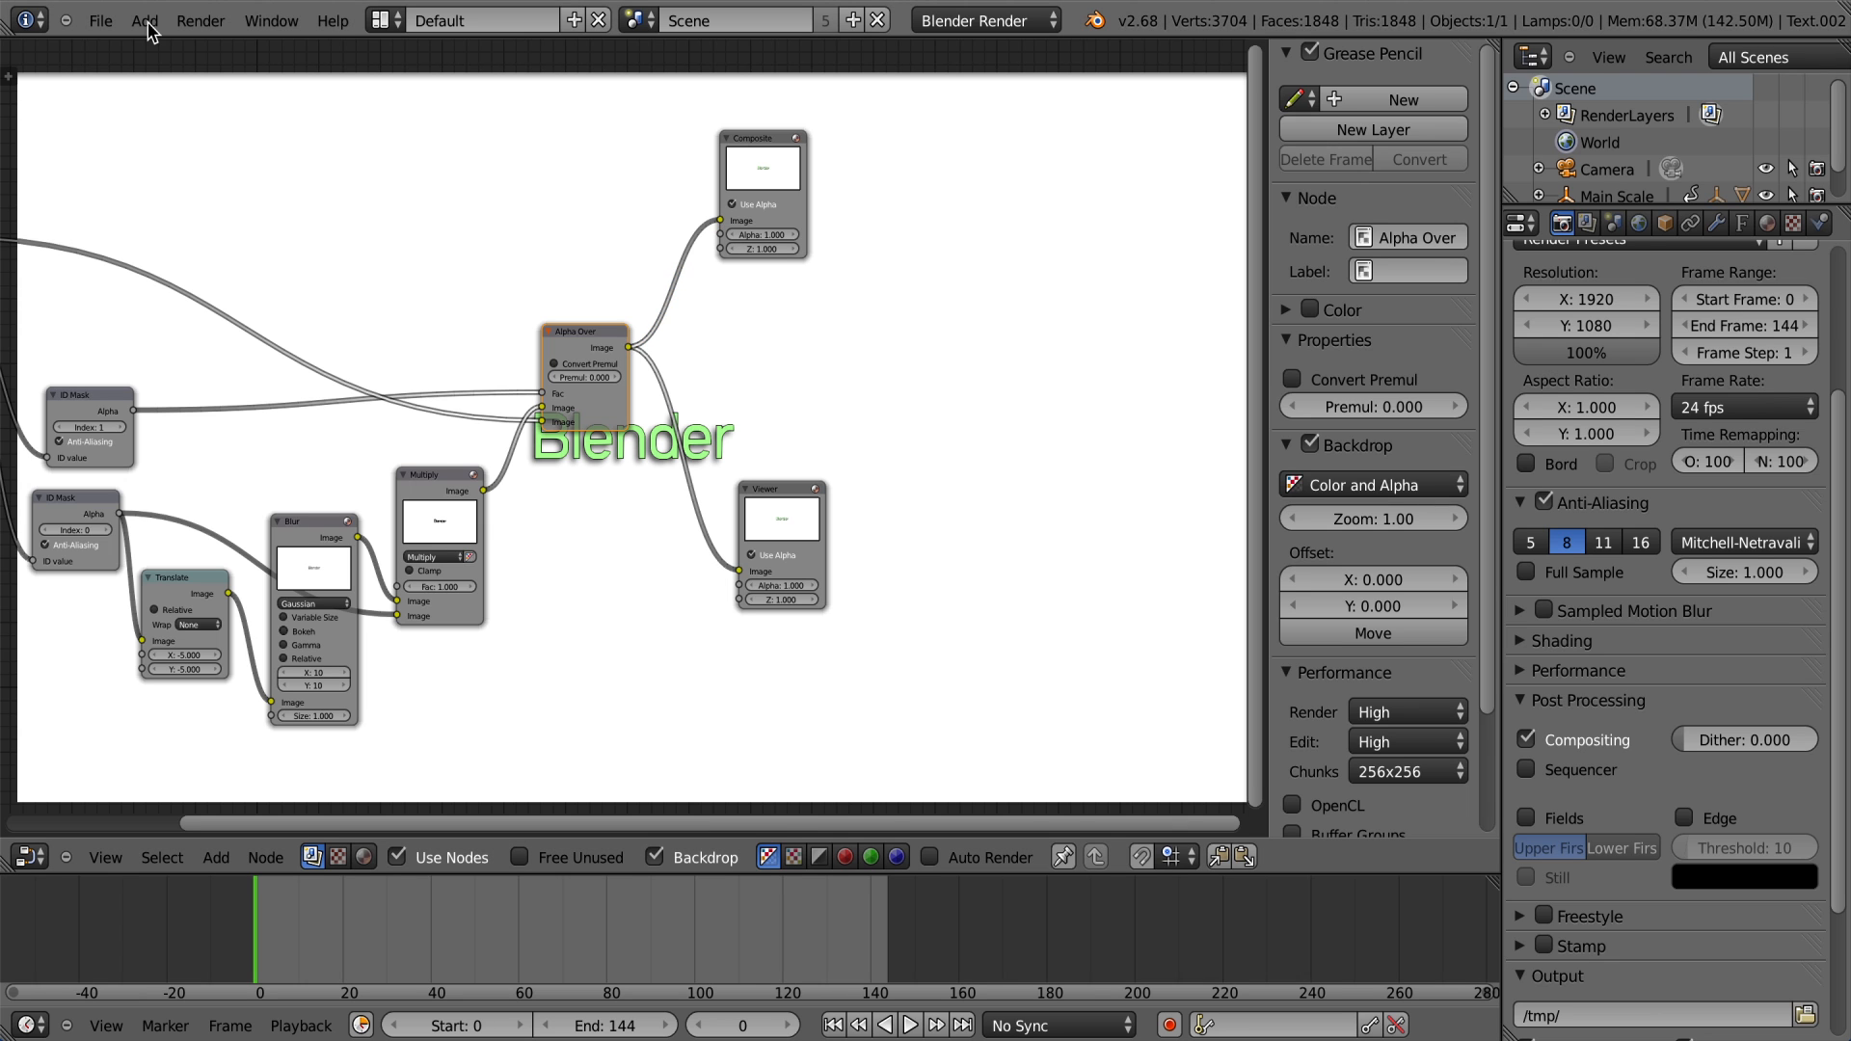
pyautogui.press('F12')
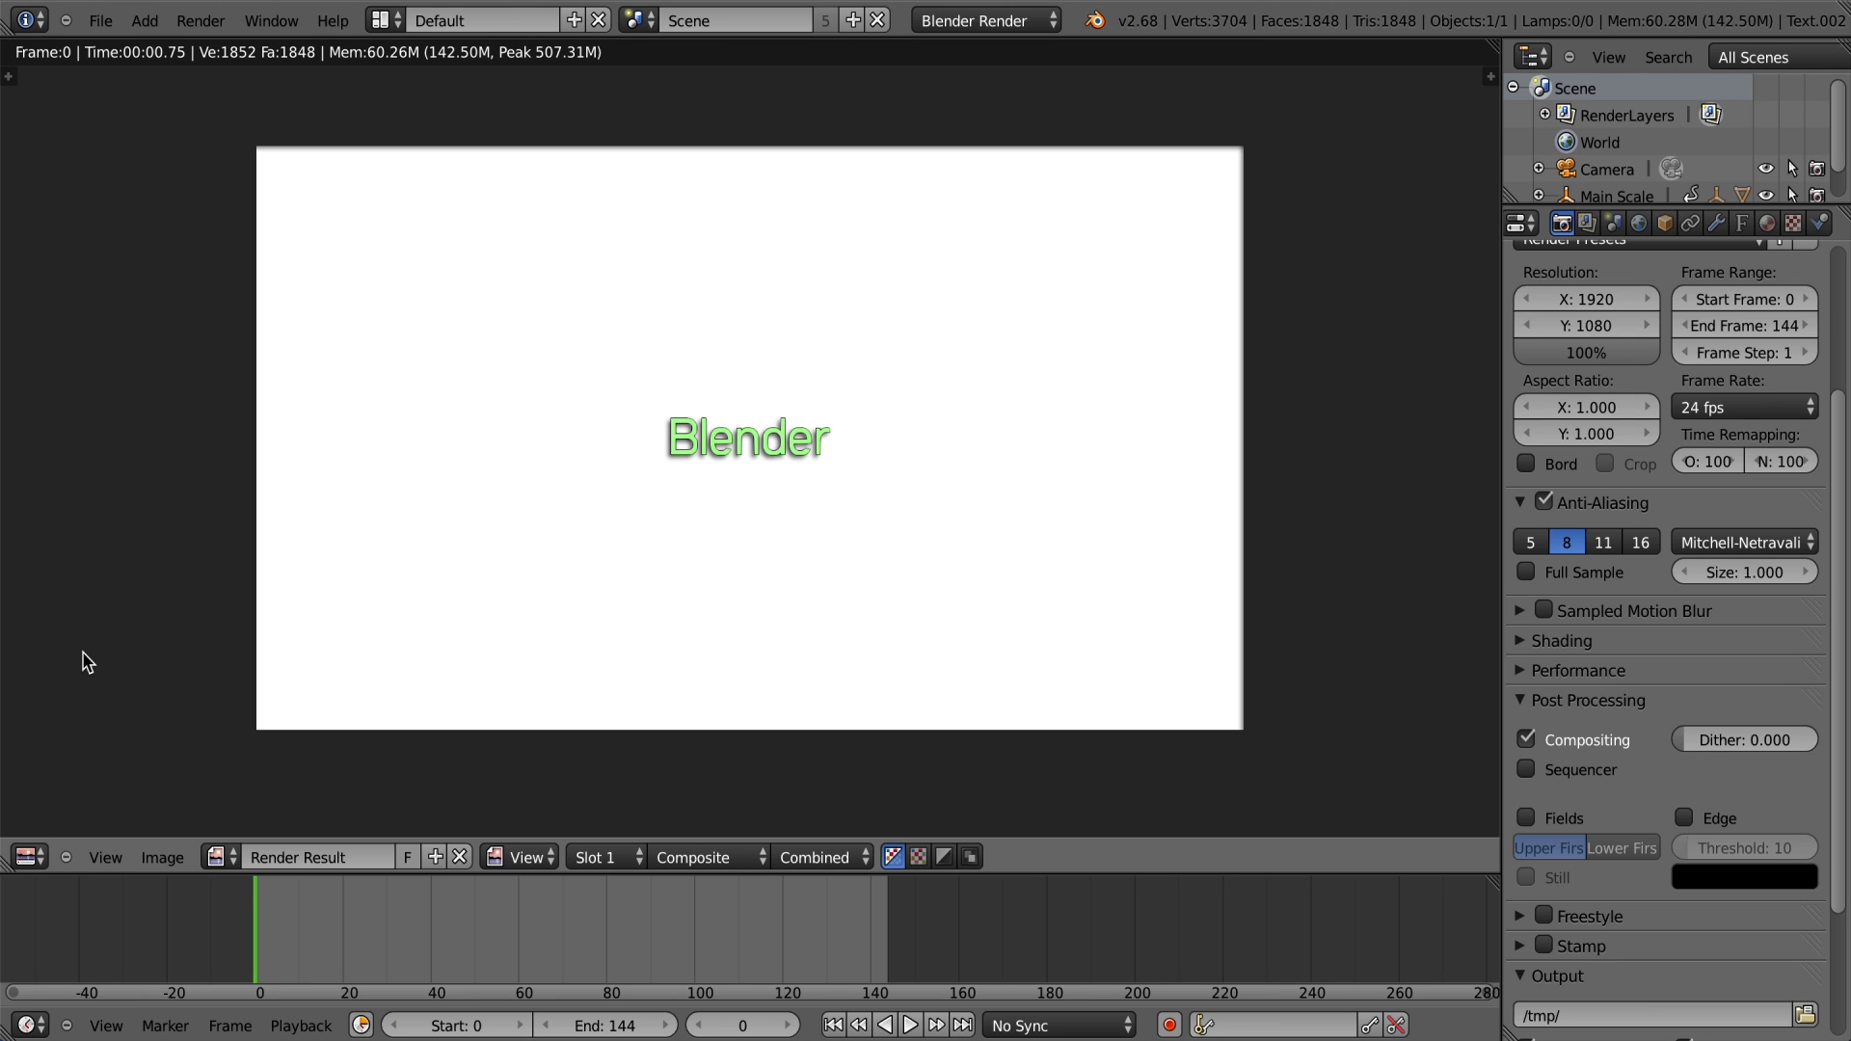
# Step: Save the rendered image as blendertxtobj.png in the Blender Projects folder
pyautogui.click(162, 857)
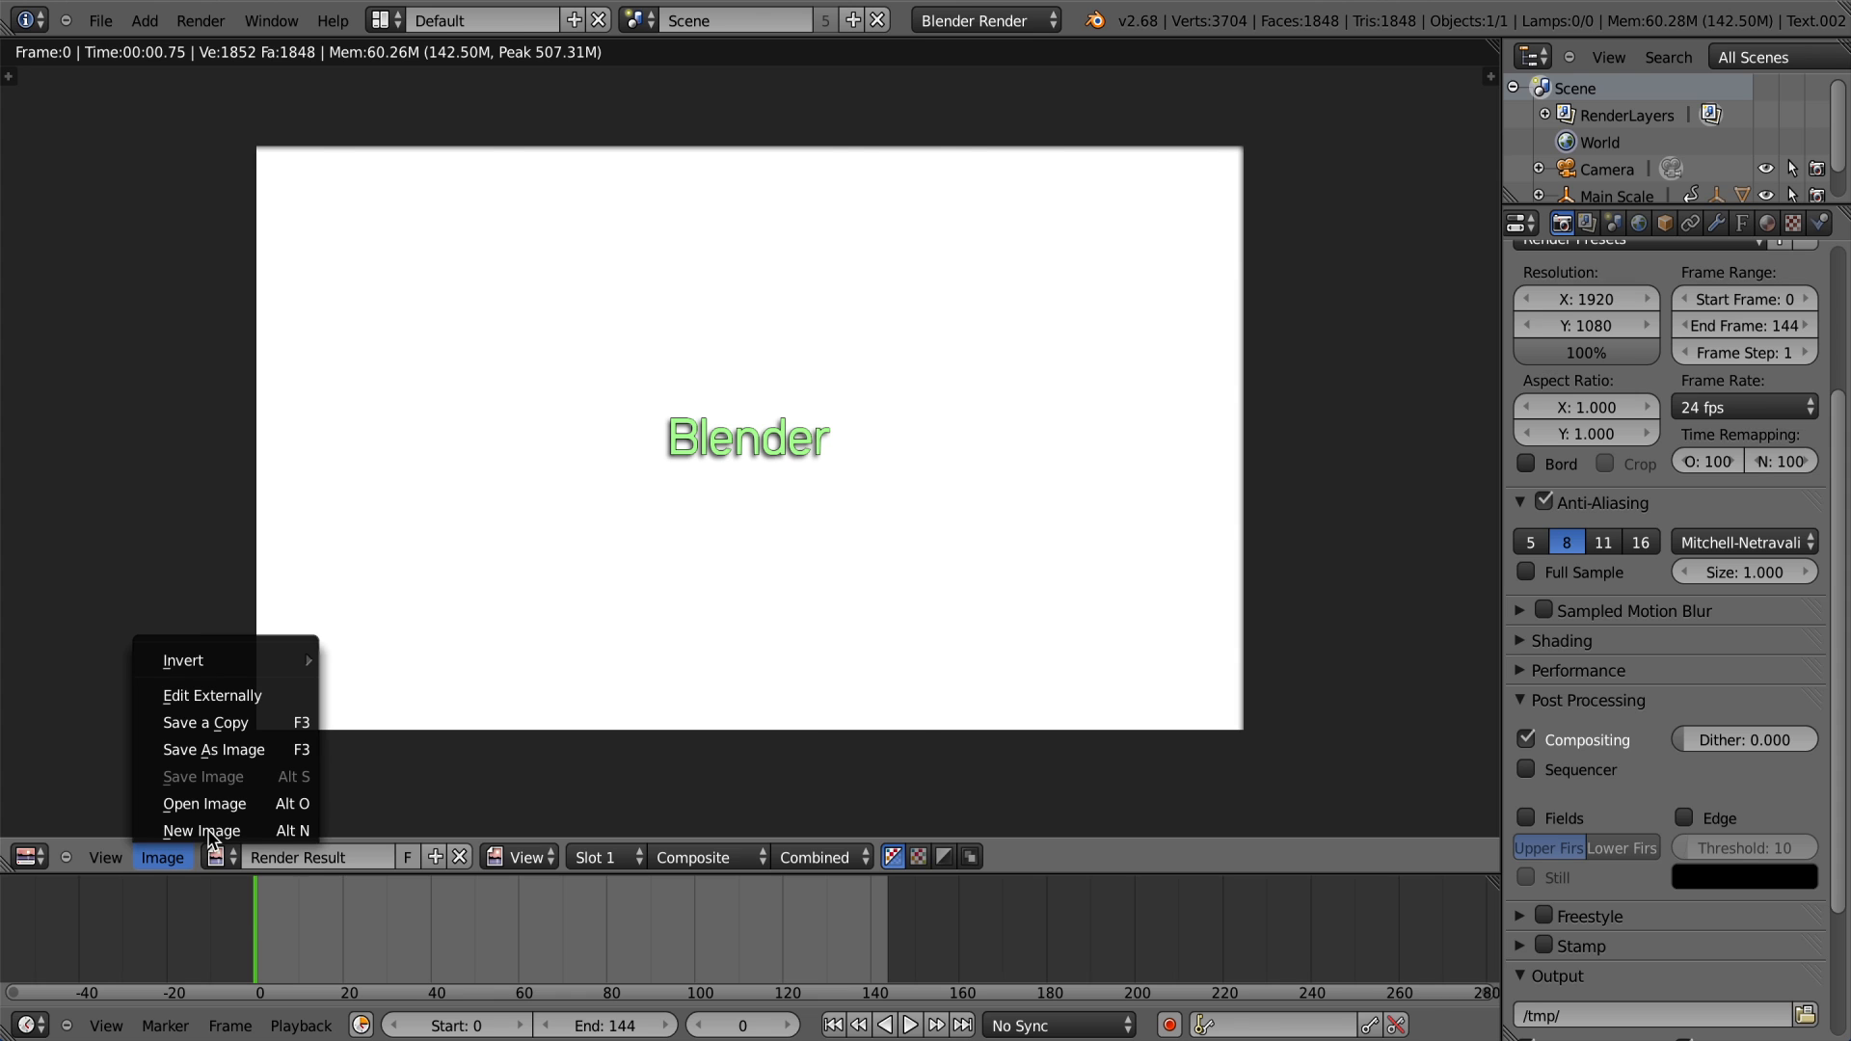
pyautogui.click(213, 749)
pyautogui.click(447, 119)
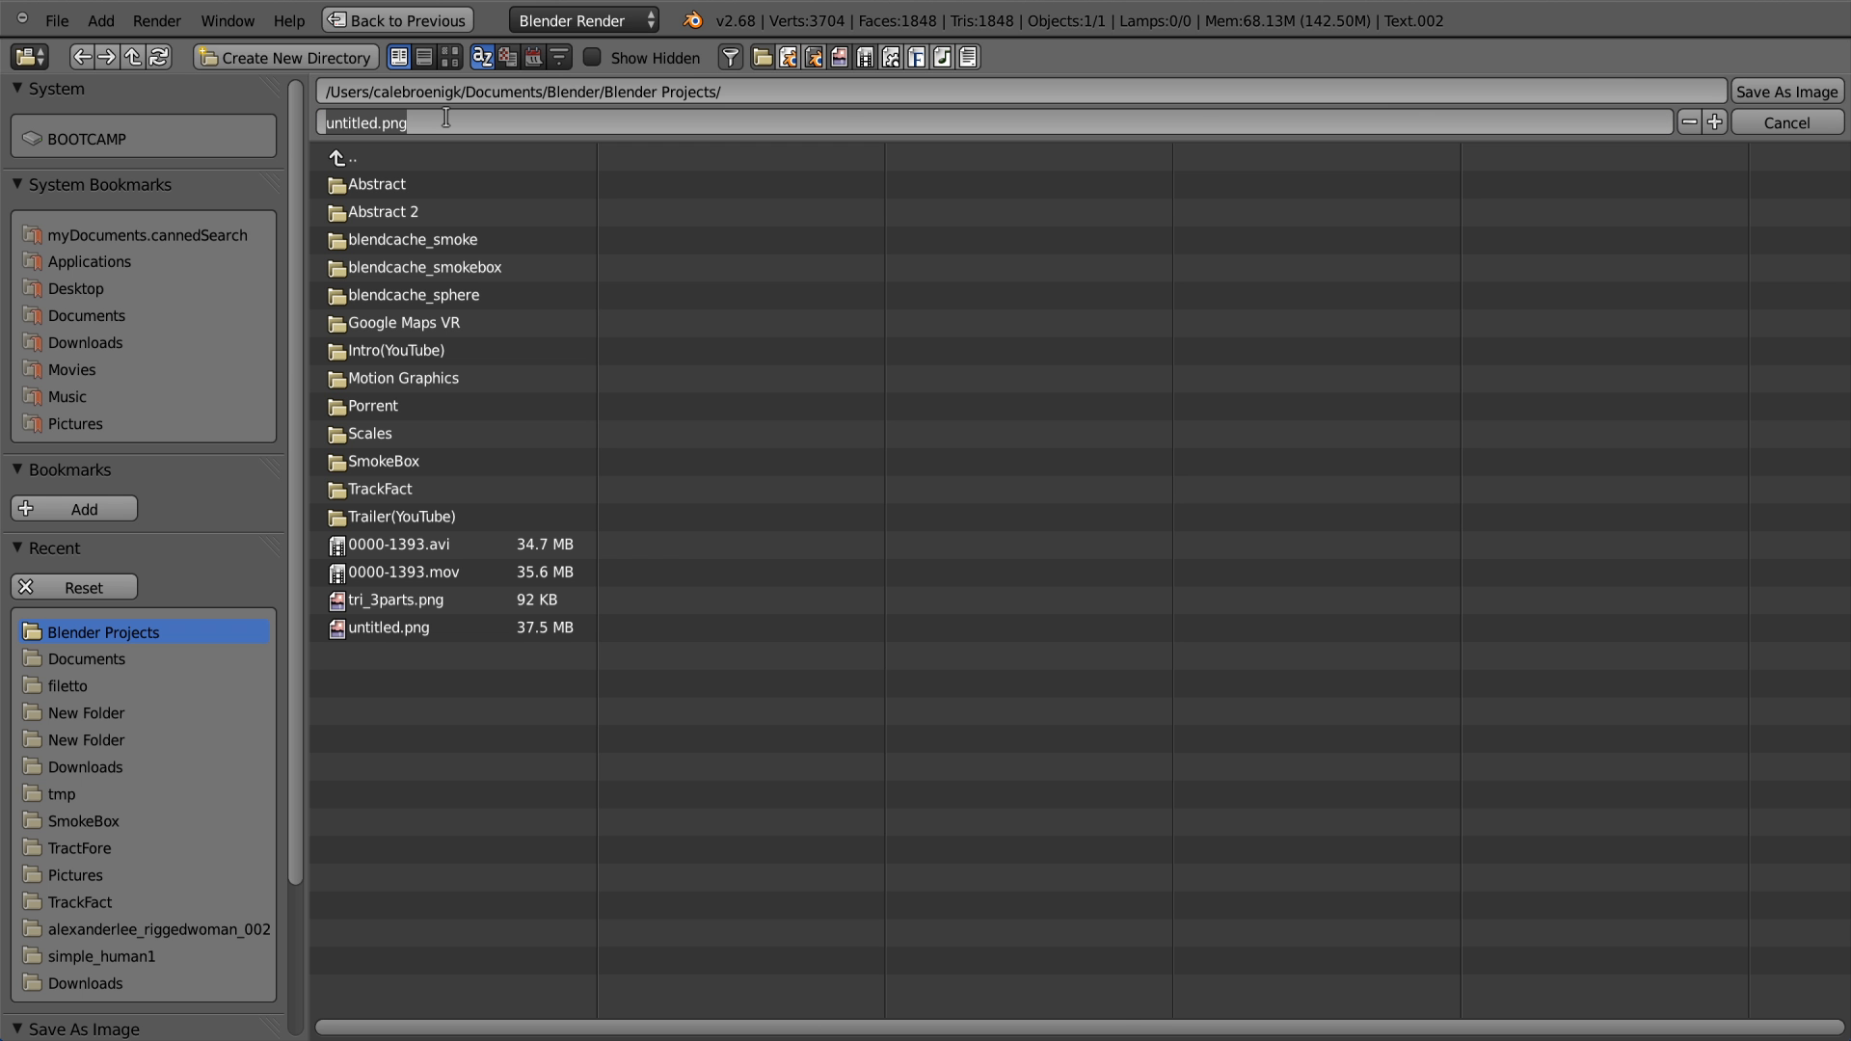
pyautogui.write('blendertxtobj')
pyautogui.press('Return')
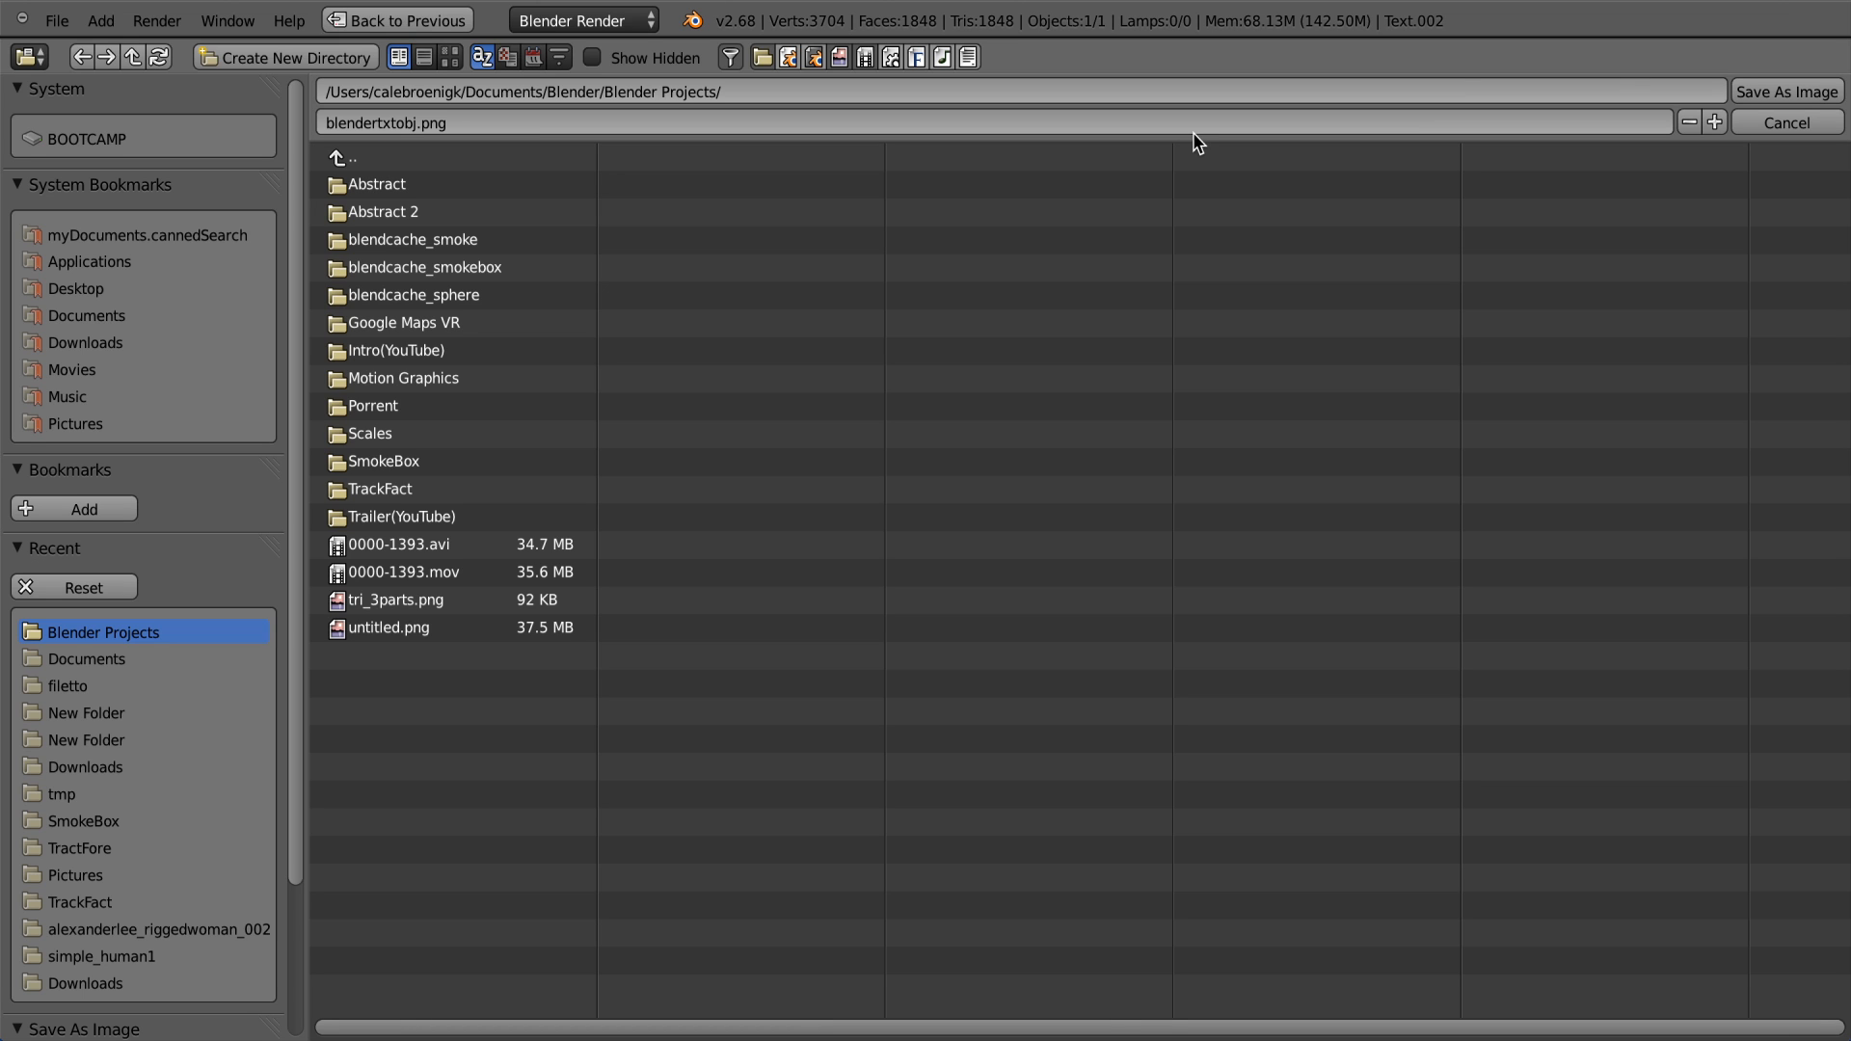
pyautogui.click(1794, 90)
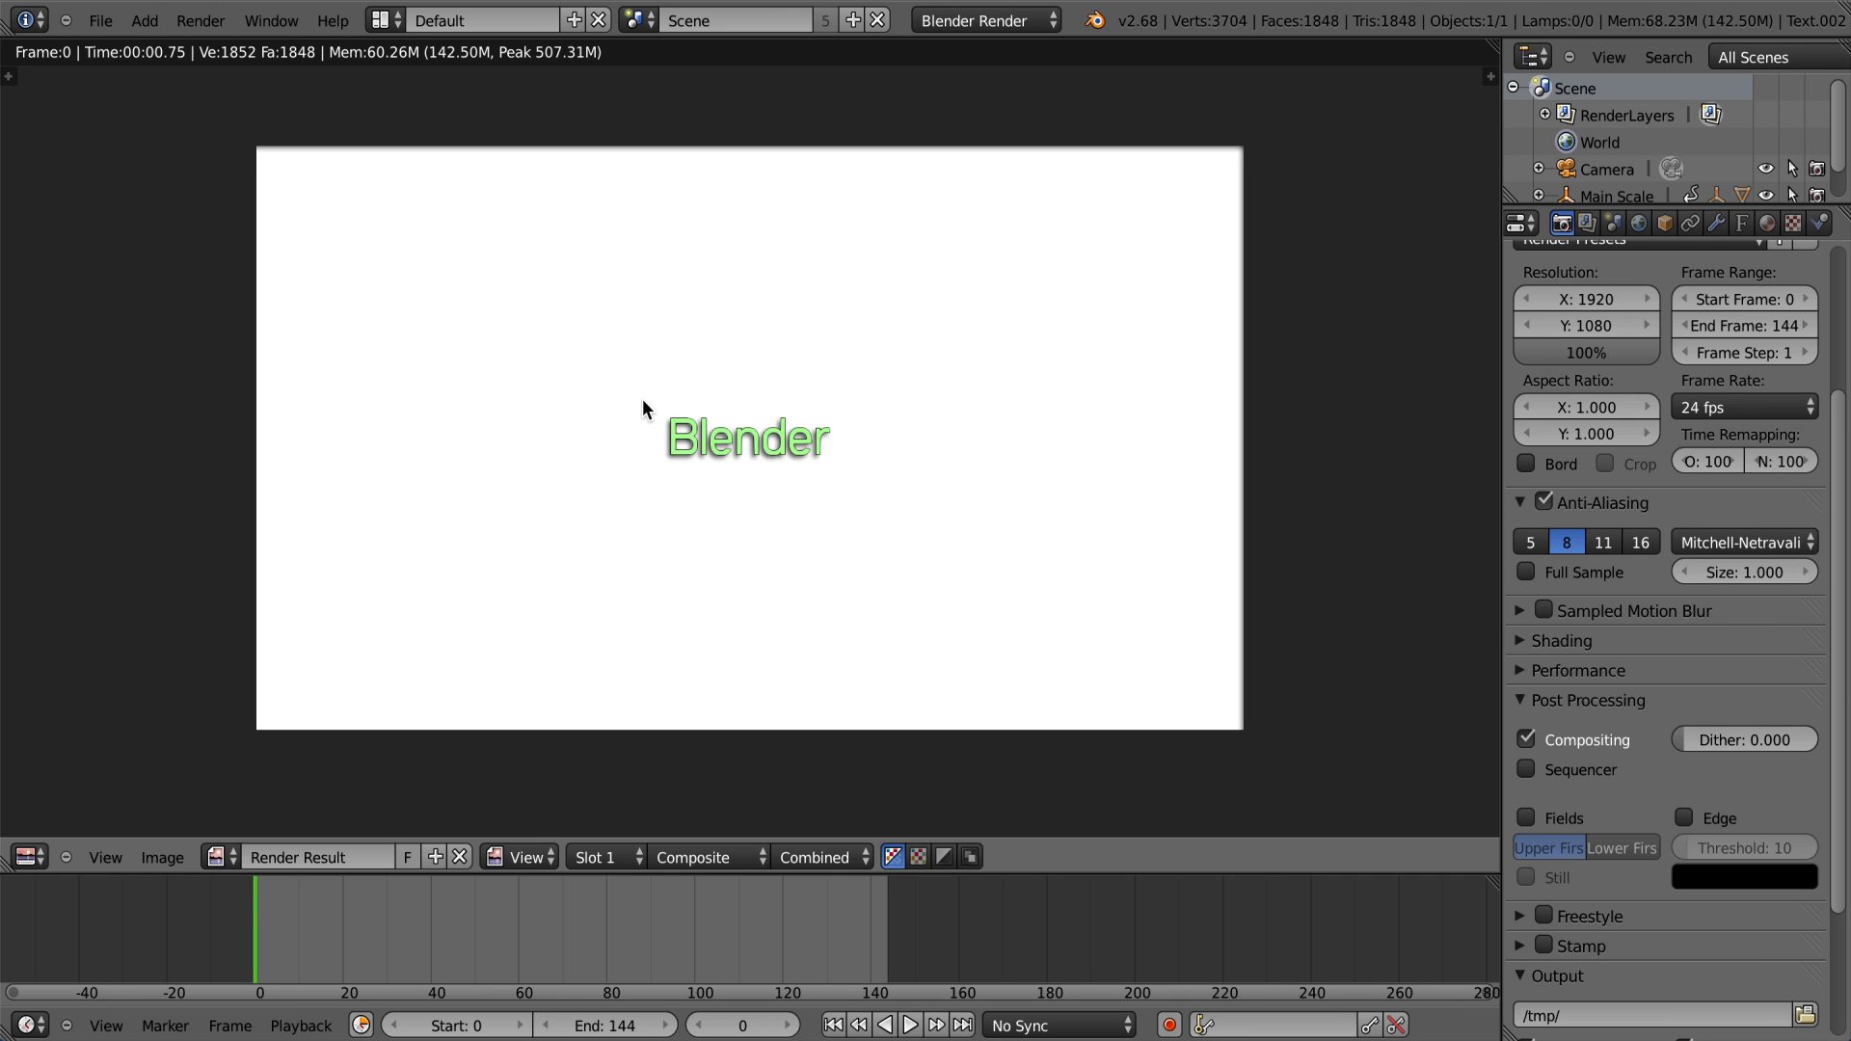
# Step: Set the anti-aliasing samples to 5 and render the frame with only the first layer shown
pyautogui.scroll(1, 642, 397)
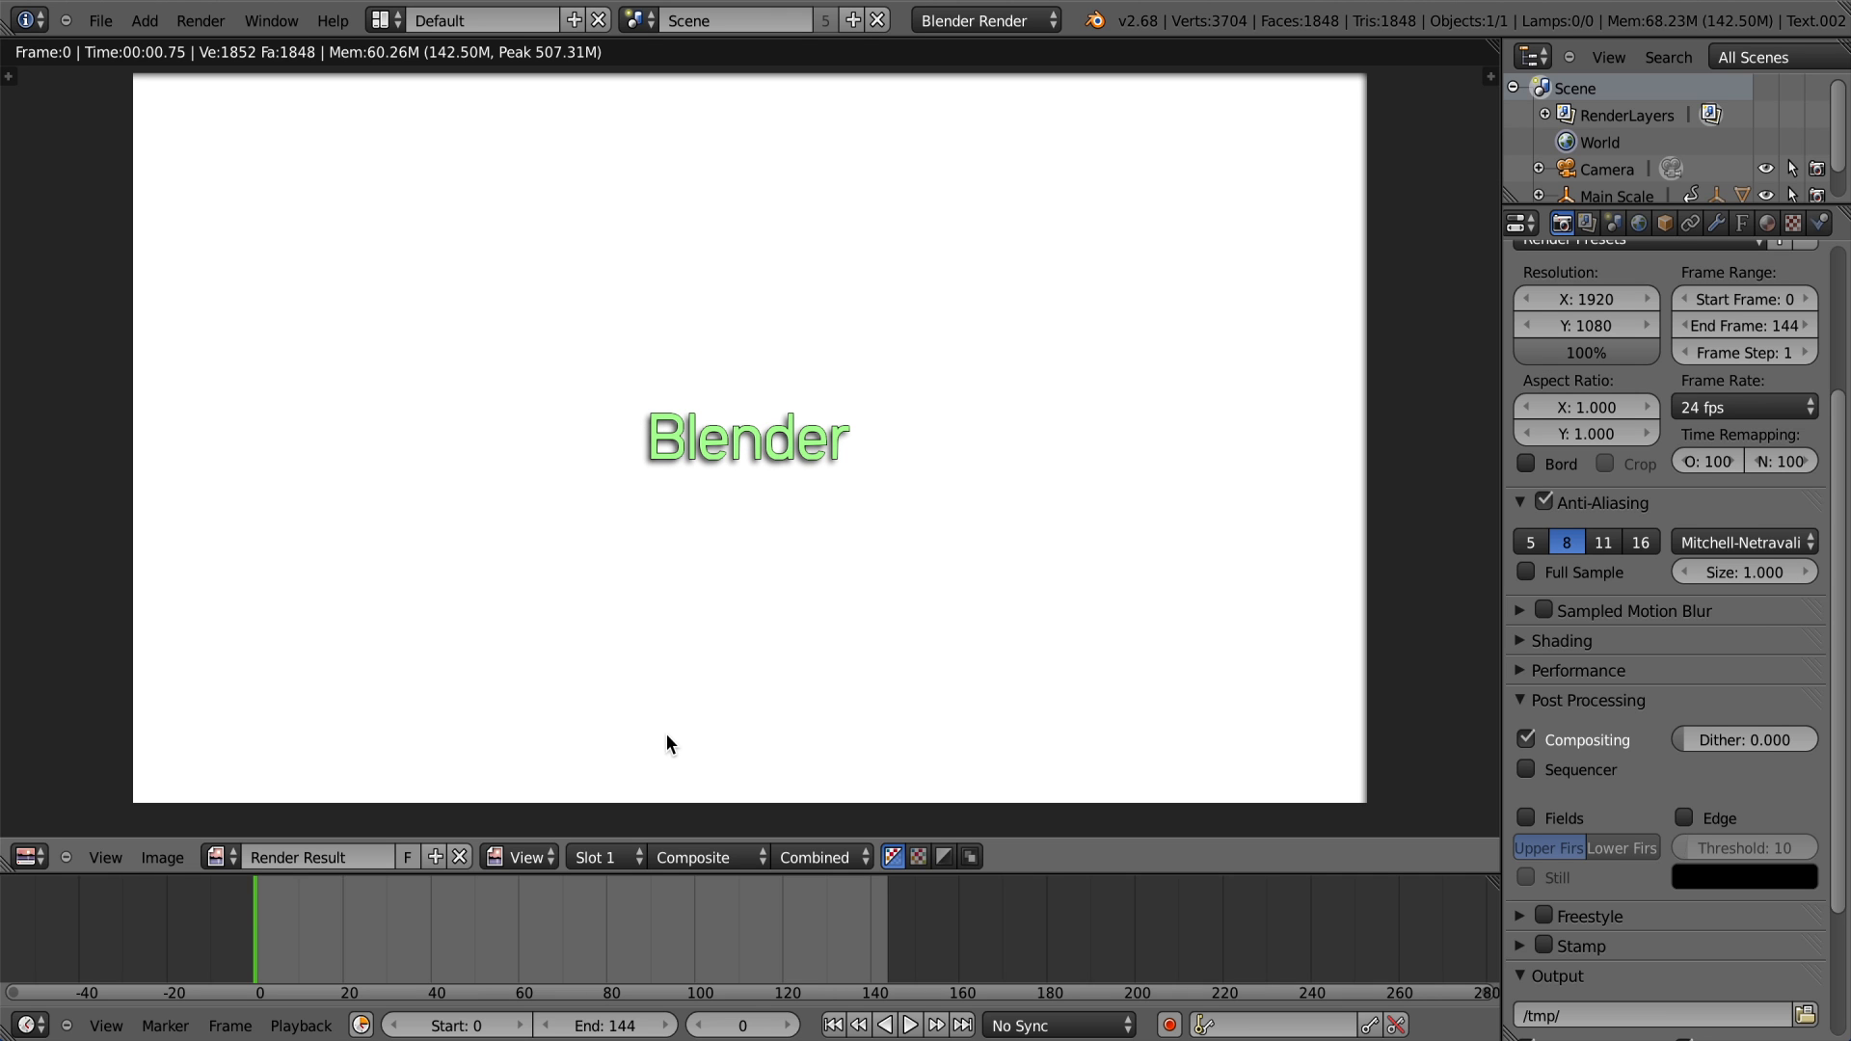
pyautogui.click(1530, 542)
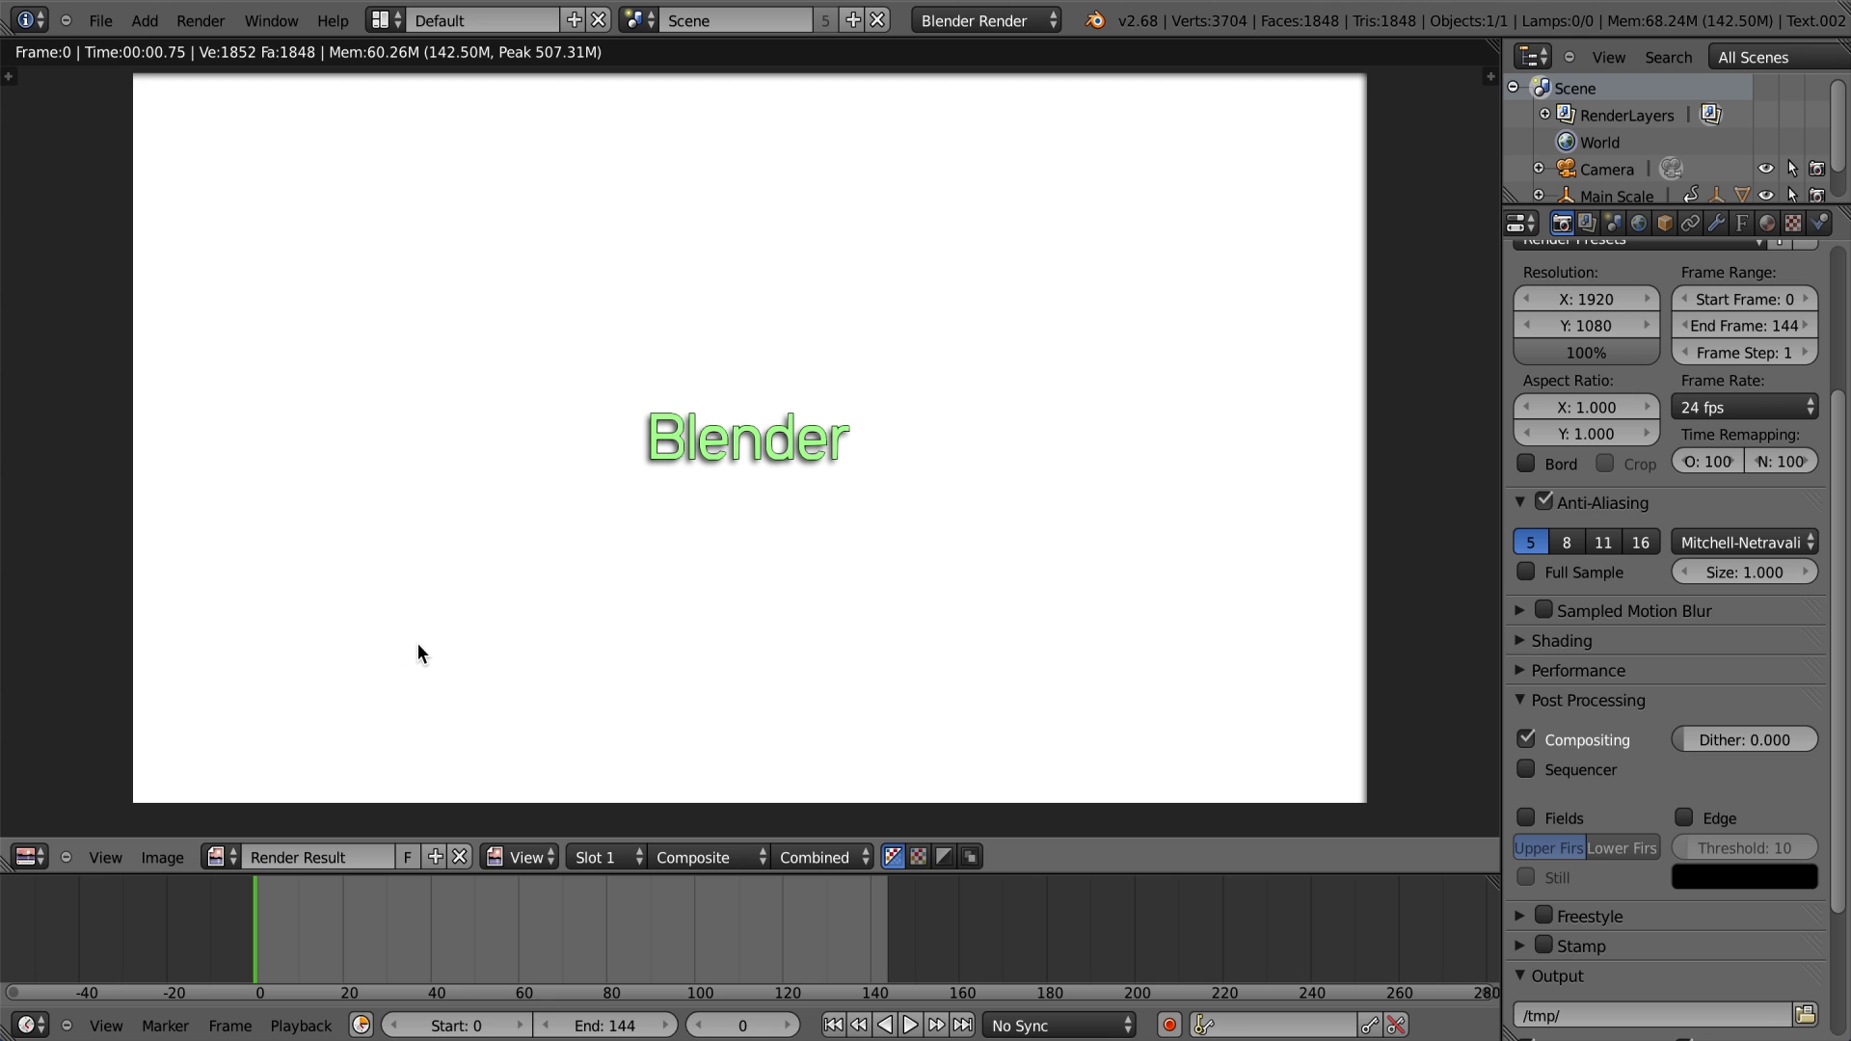
pyautogui.click(28, 856)
pyautogui.click(25, 830)
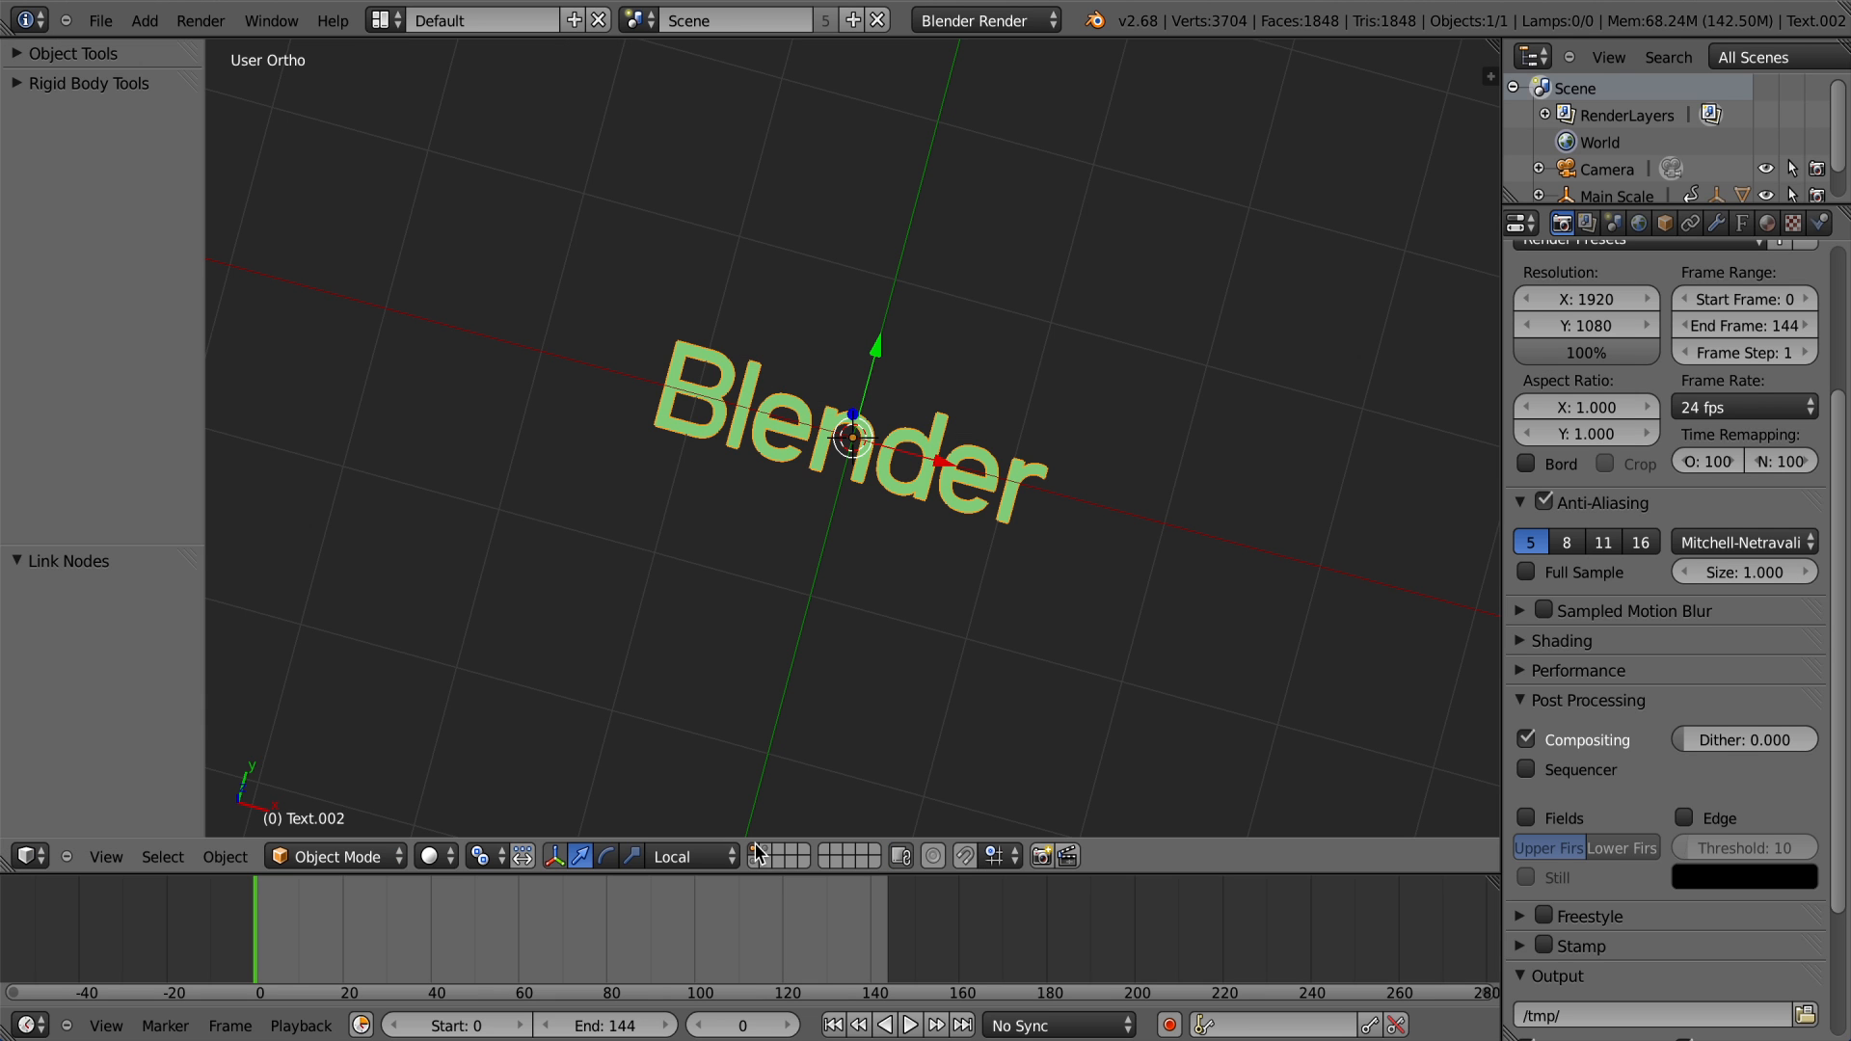
pyautogui.click(756, 848)
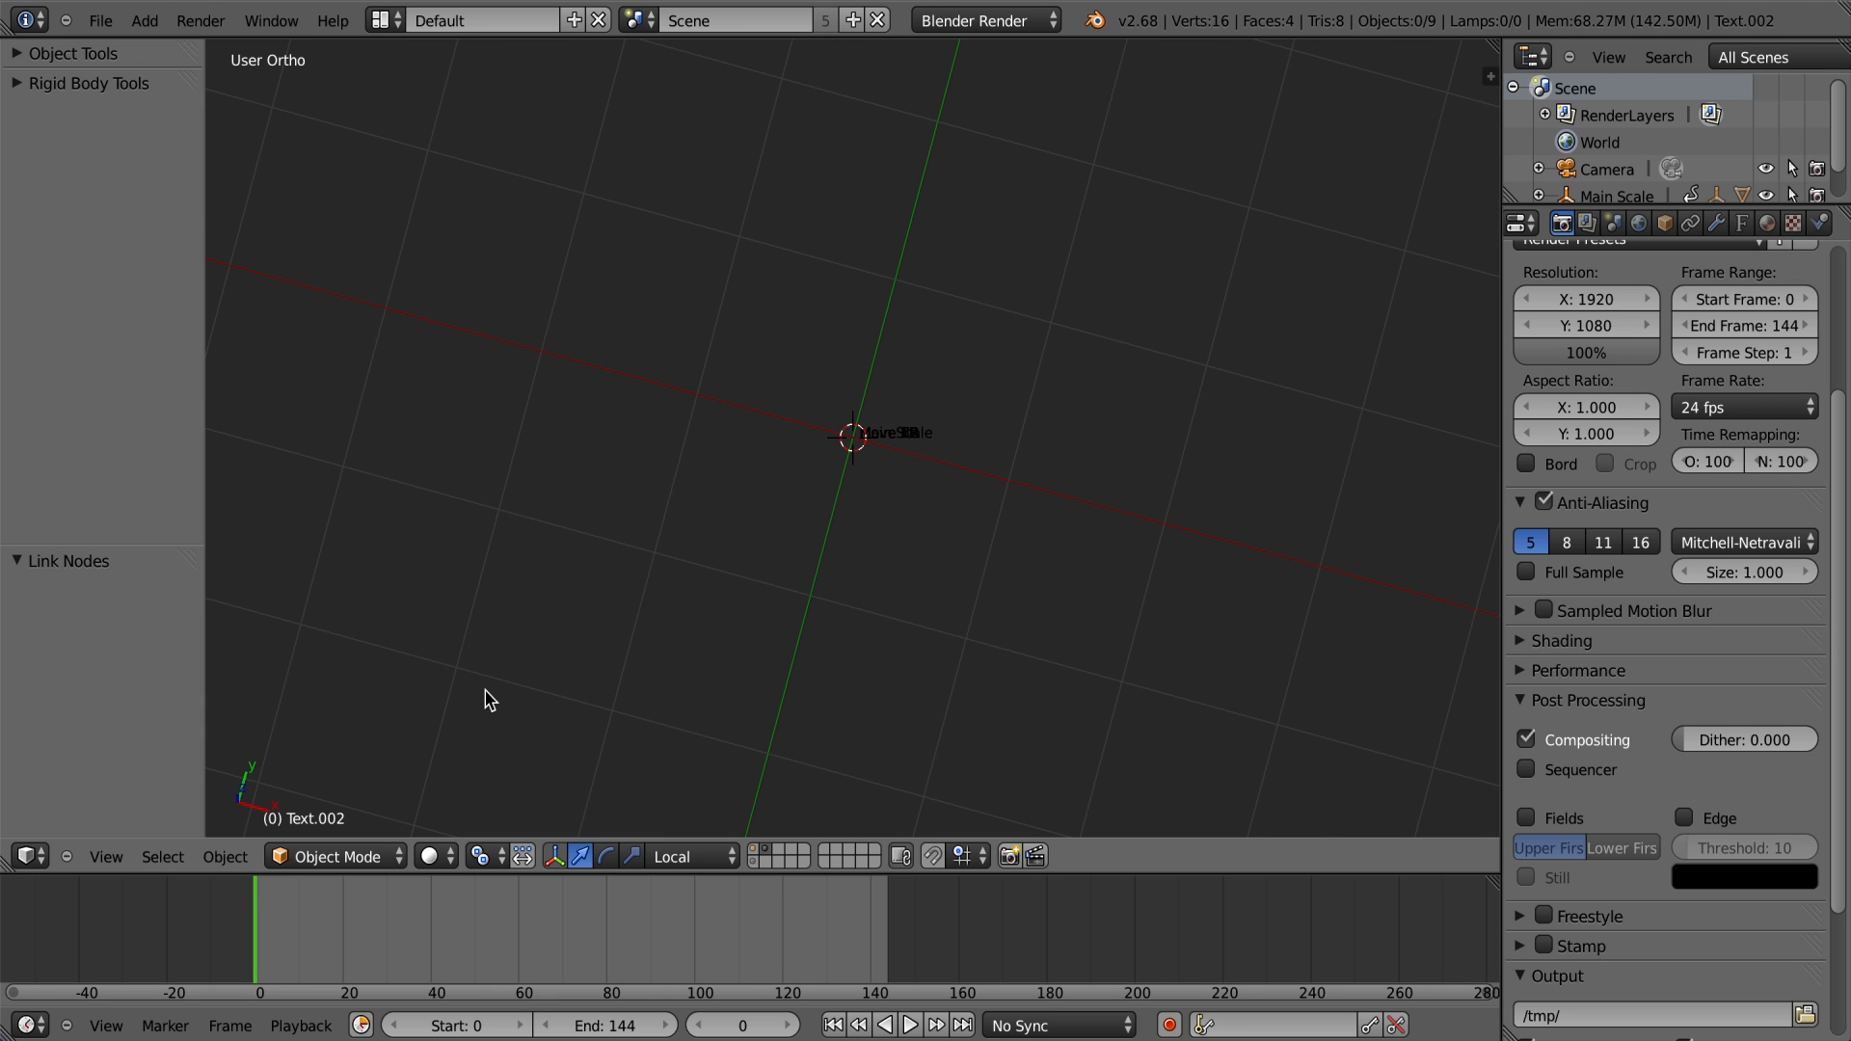
pyautogui.click(199, 20)
pyautogui.click(246, 47)
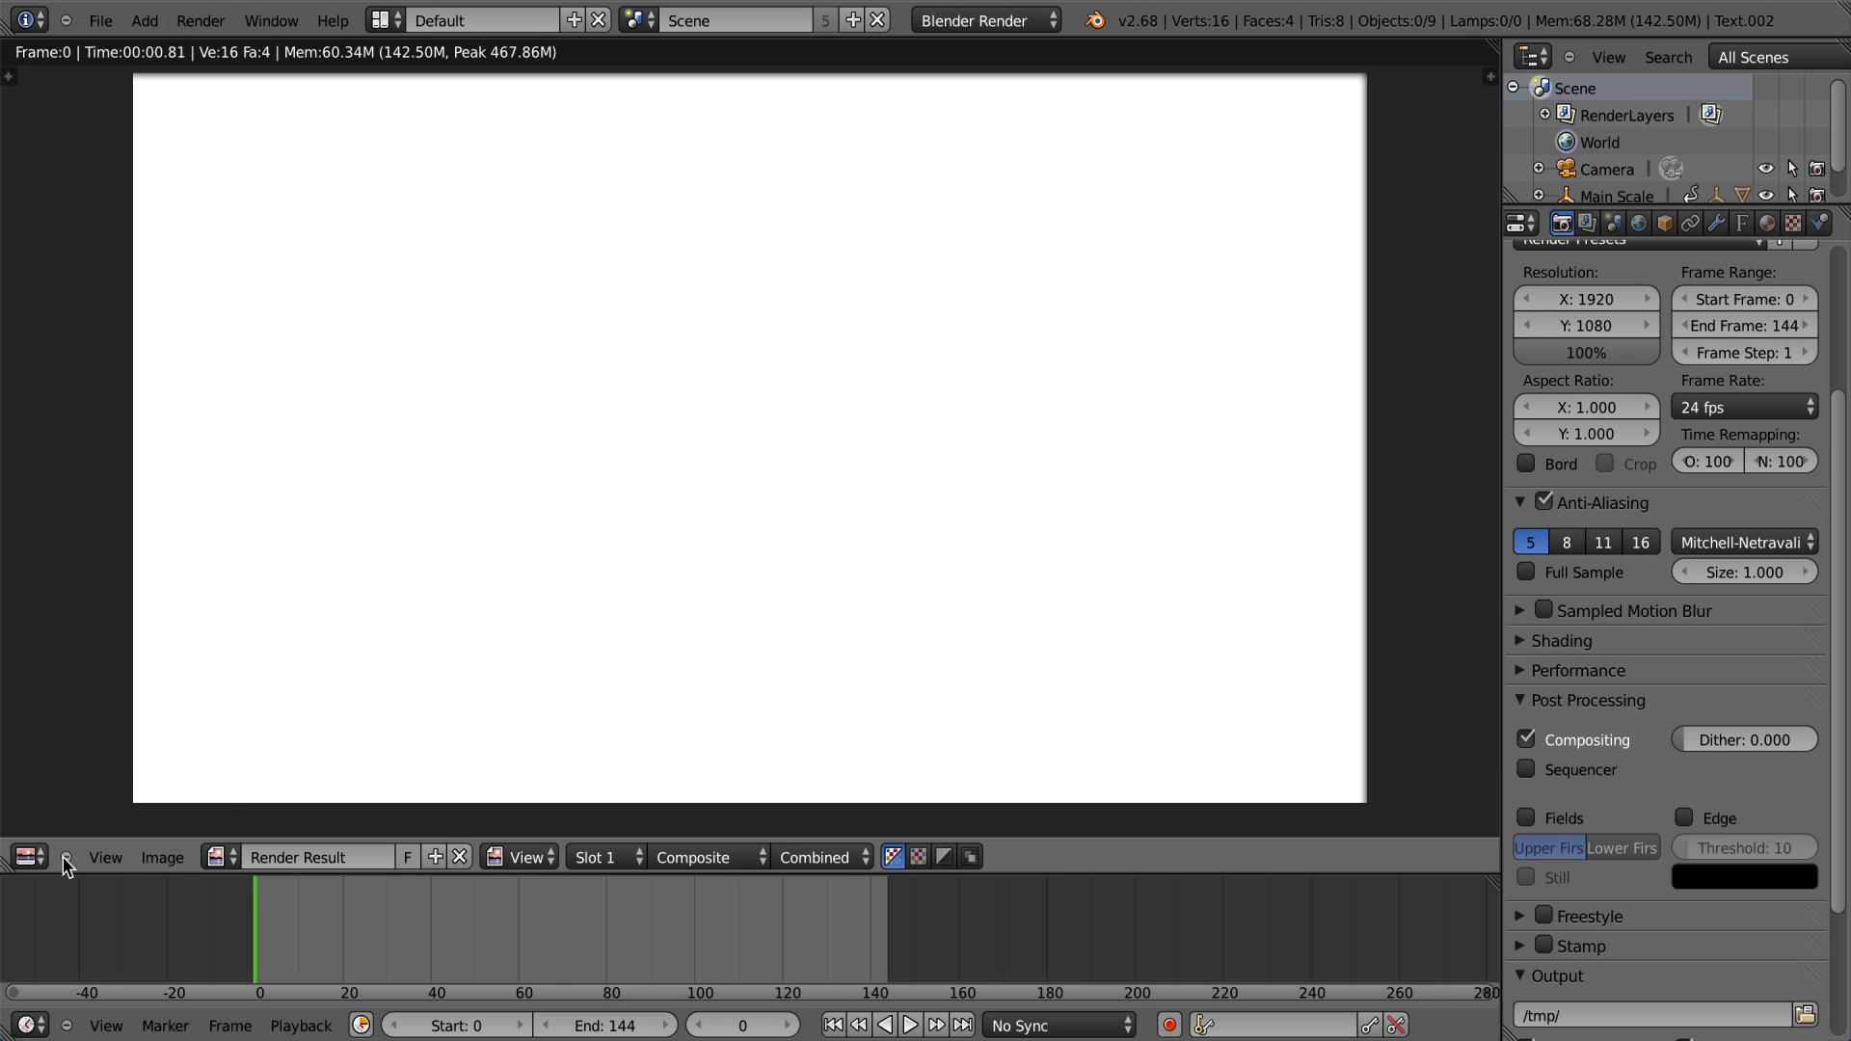
# Step: Change the render result area back to a 3D View and move the current frame to 65
pyautogui.click(34, 857)
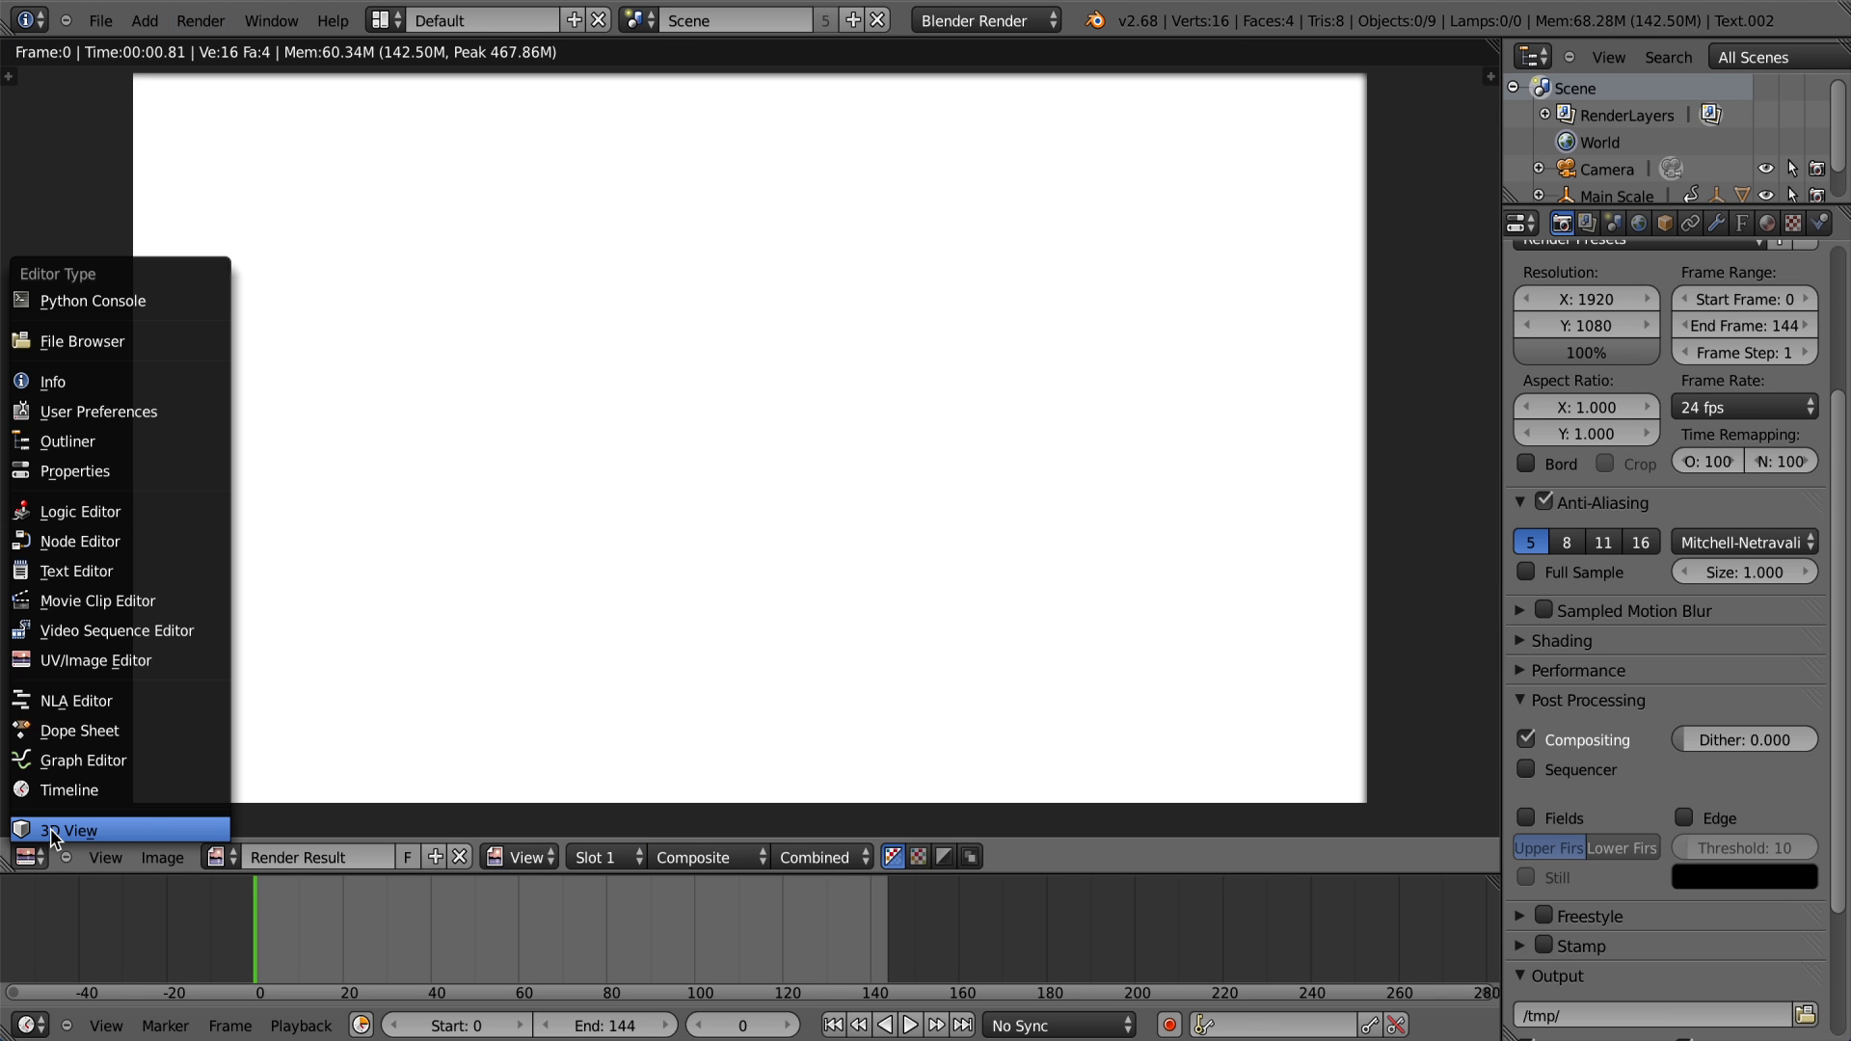
pyautogui.moveTo(540, 954); pyautogui.dragTo(473, 957)
pyautogui.click(28, 857)
pyautogui.click(67, 831)
# Step: Set the Pass Index of each of the four pink squares to 1 and return to the render settings
pyautogui.rightClick(582, 585)
pyautogui.keyDown('shift'); pyautogui.rightClick(1028, 624); pyautogui.keyUp('shift')
pyautogui.keyDown('shift'); pyautogui.rightClick(1132, 256); pyautogui.keyUp('shift')
pyautogui.keyDown('shift'); pyautogui.rightClick(710, 181); pyautogui.keyUp('shift')
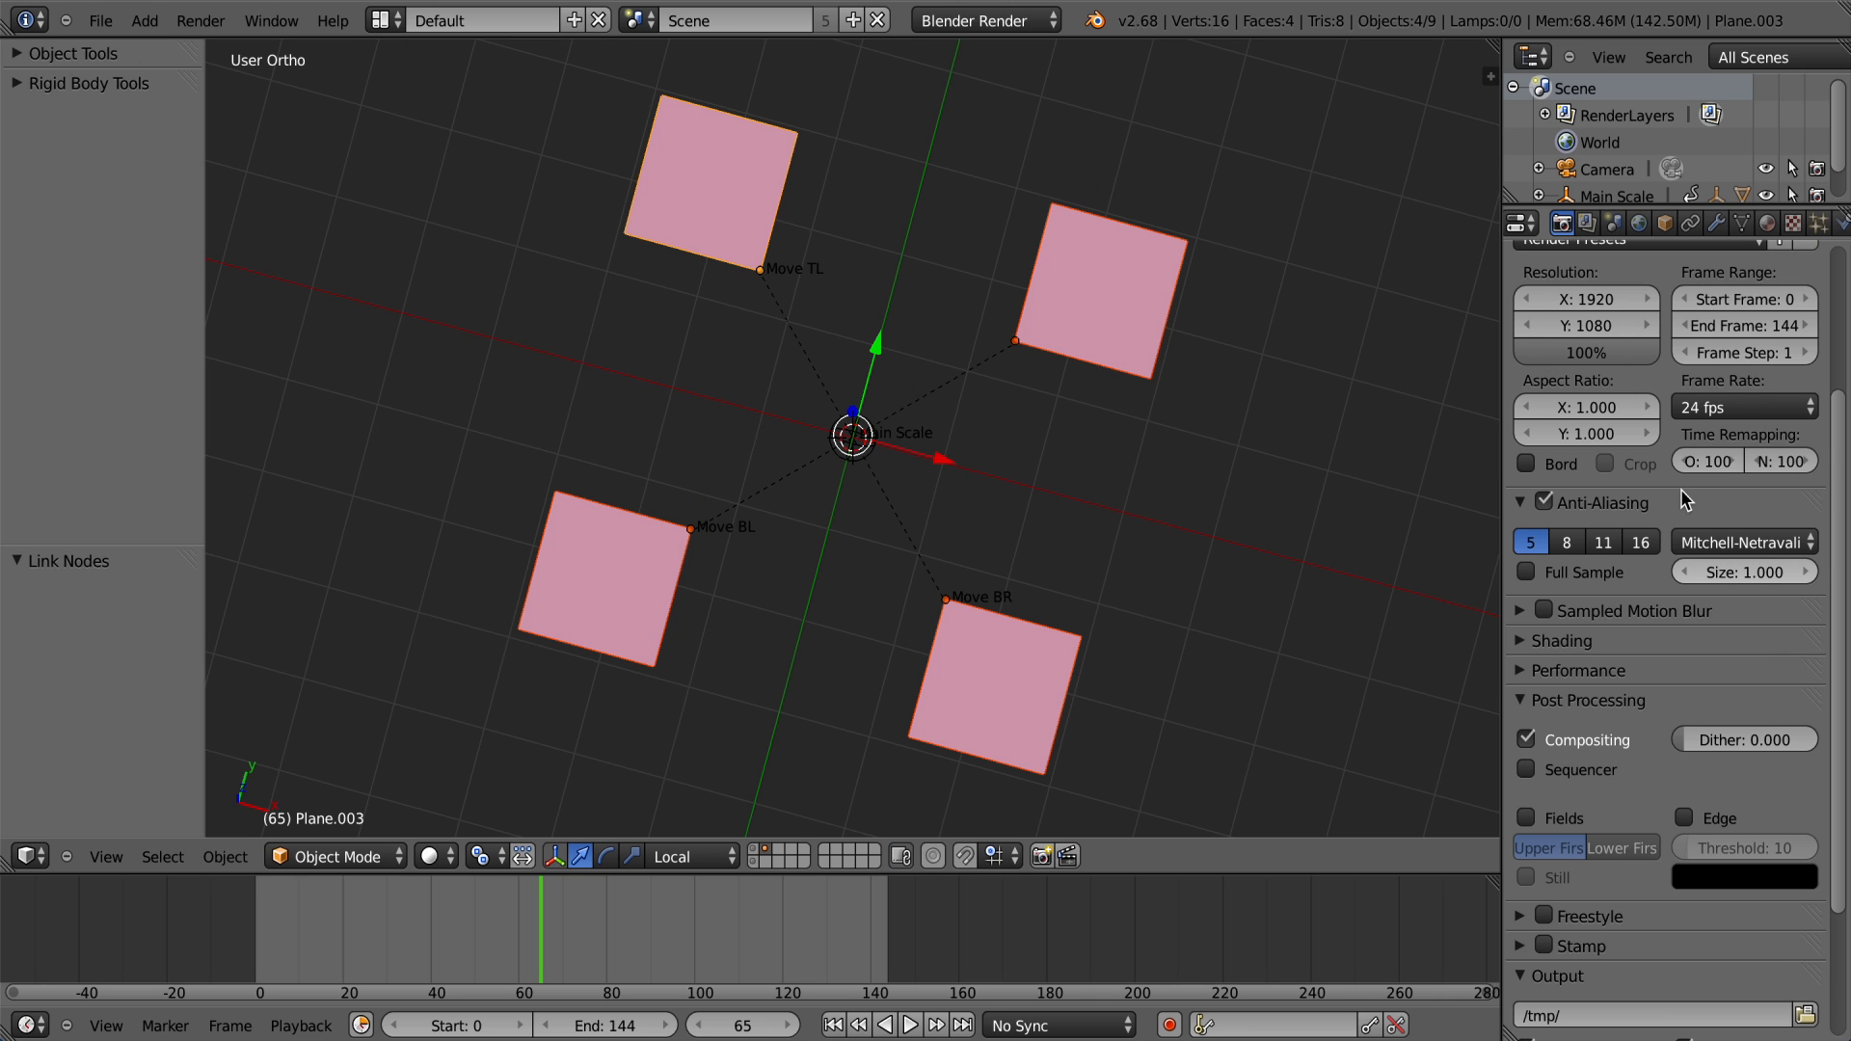
pyautogui.click(1665, 223)
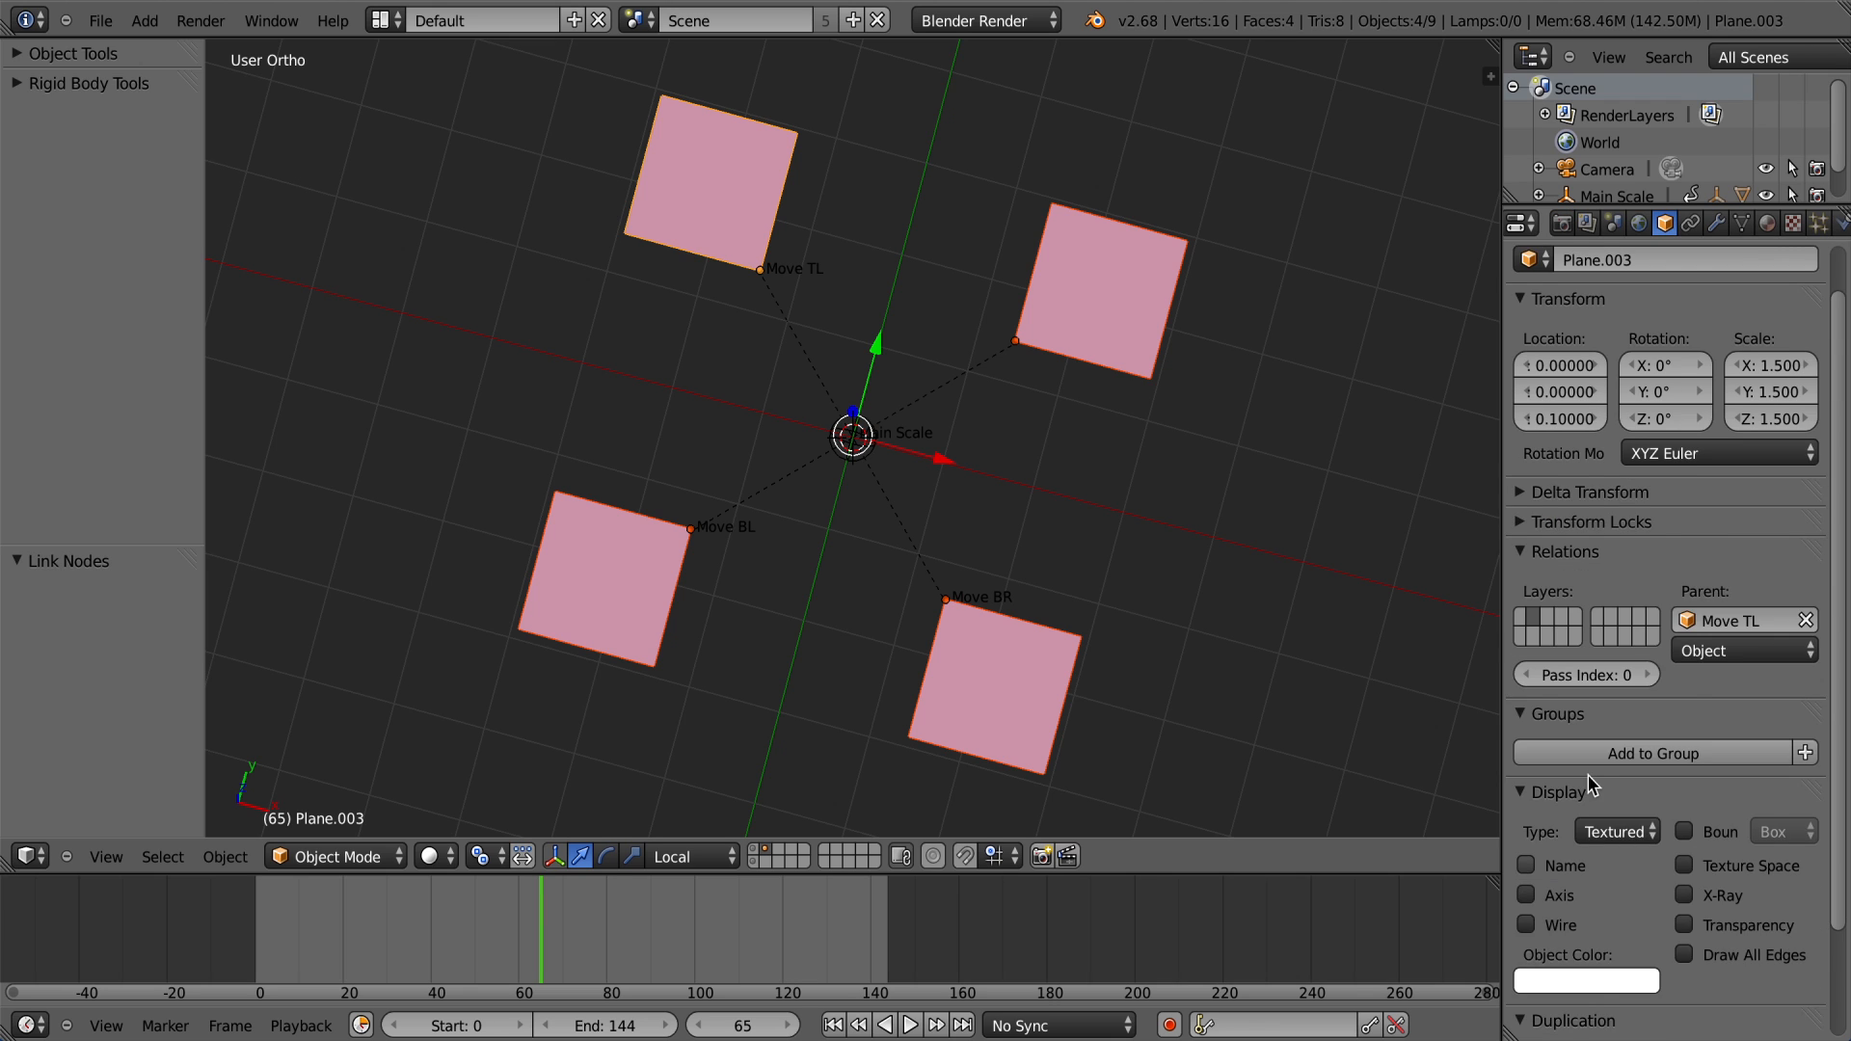
pyautogui.scroll(-2, 1590, 786)
pyautogui.rightClick(1100, 289)
pyautogui.click(1648, 622)
pyautogui.rightClick(994, 686)
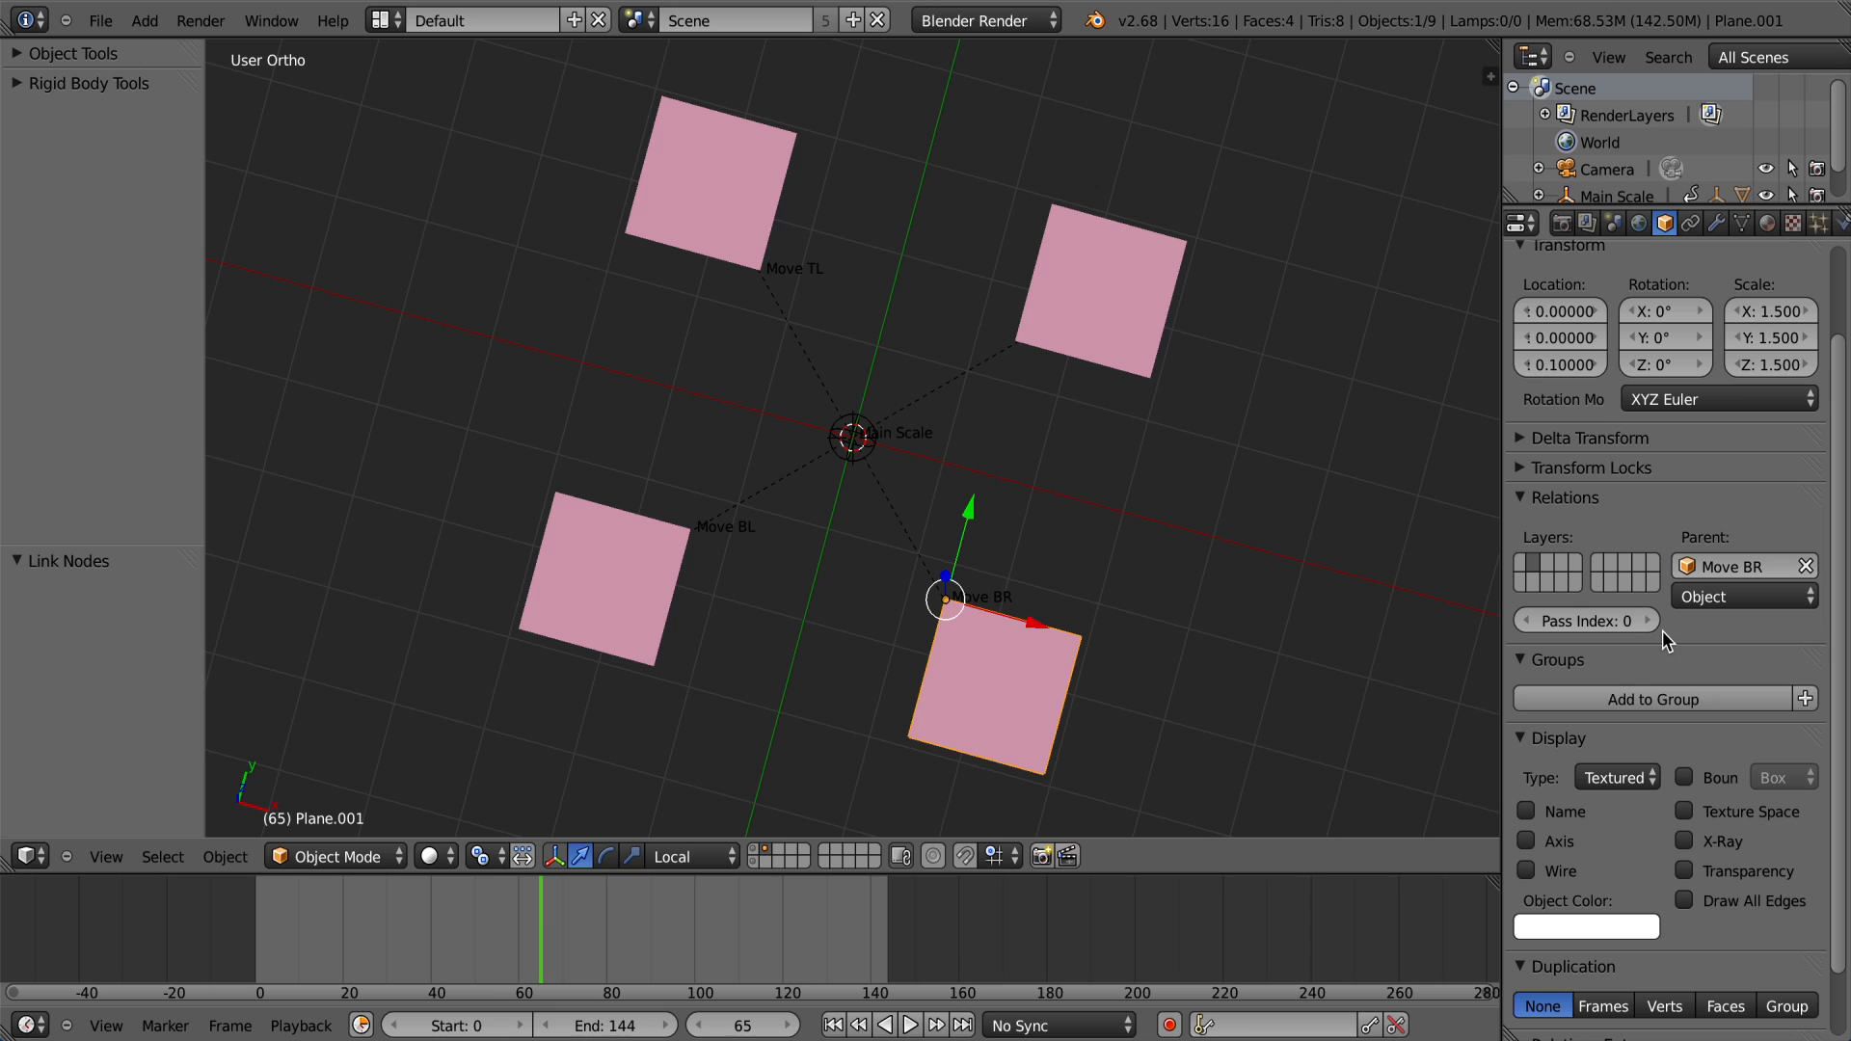
pyautogui.rightClick(604, 579)
pyautogui.click(1648, 622)
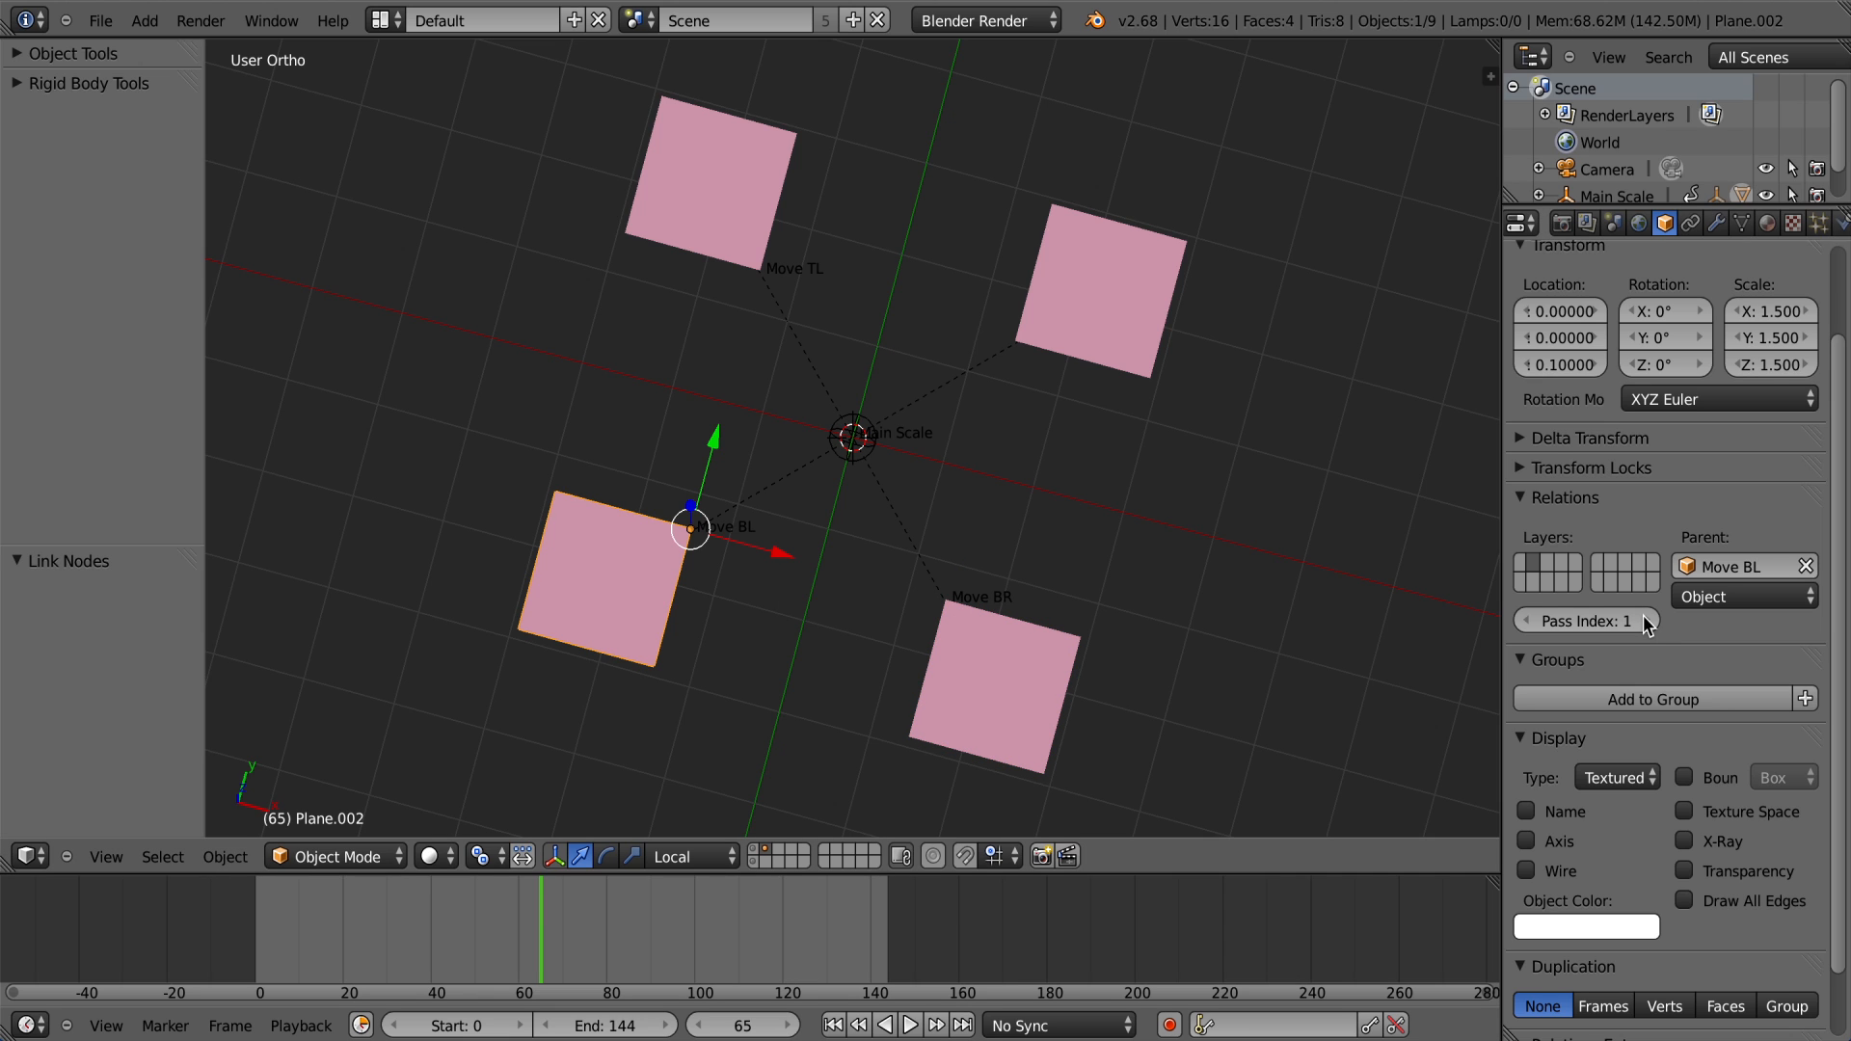
pyautogui.rightClick(725, 249)
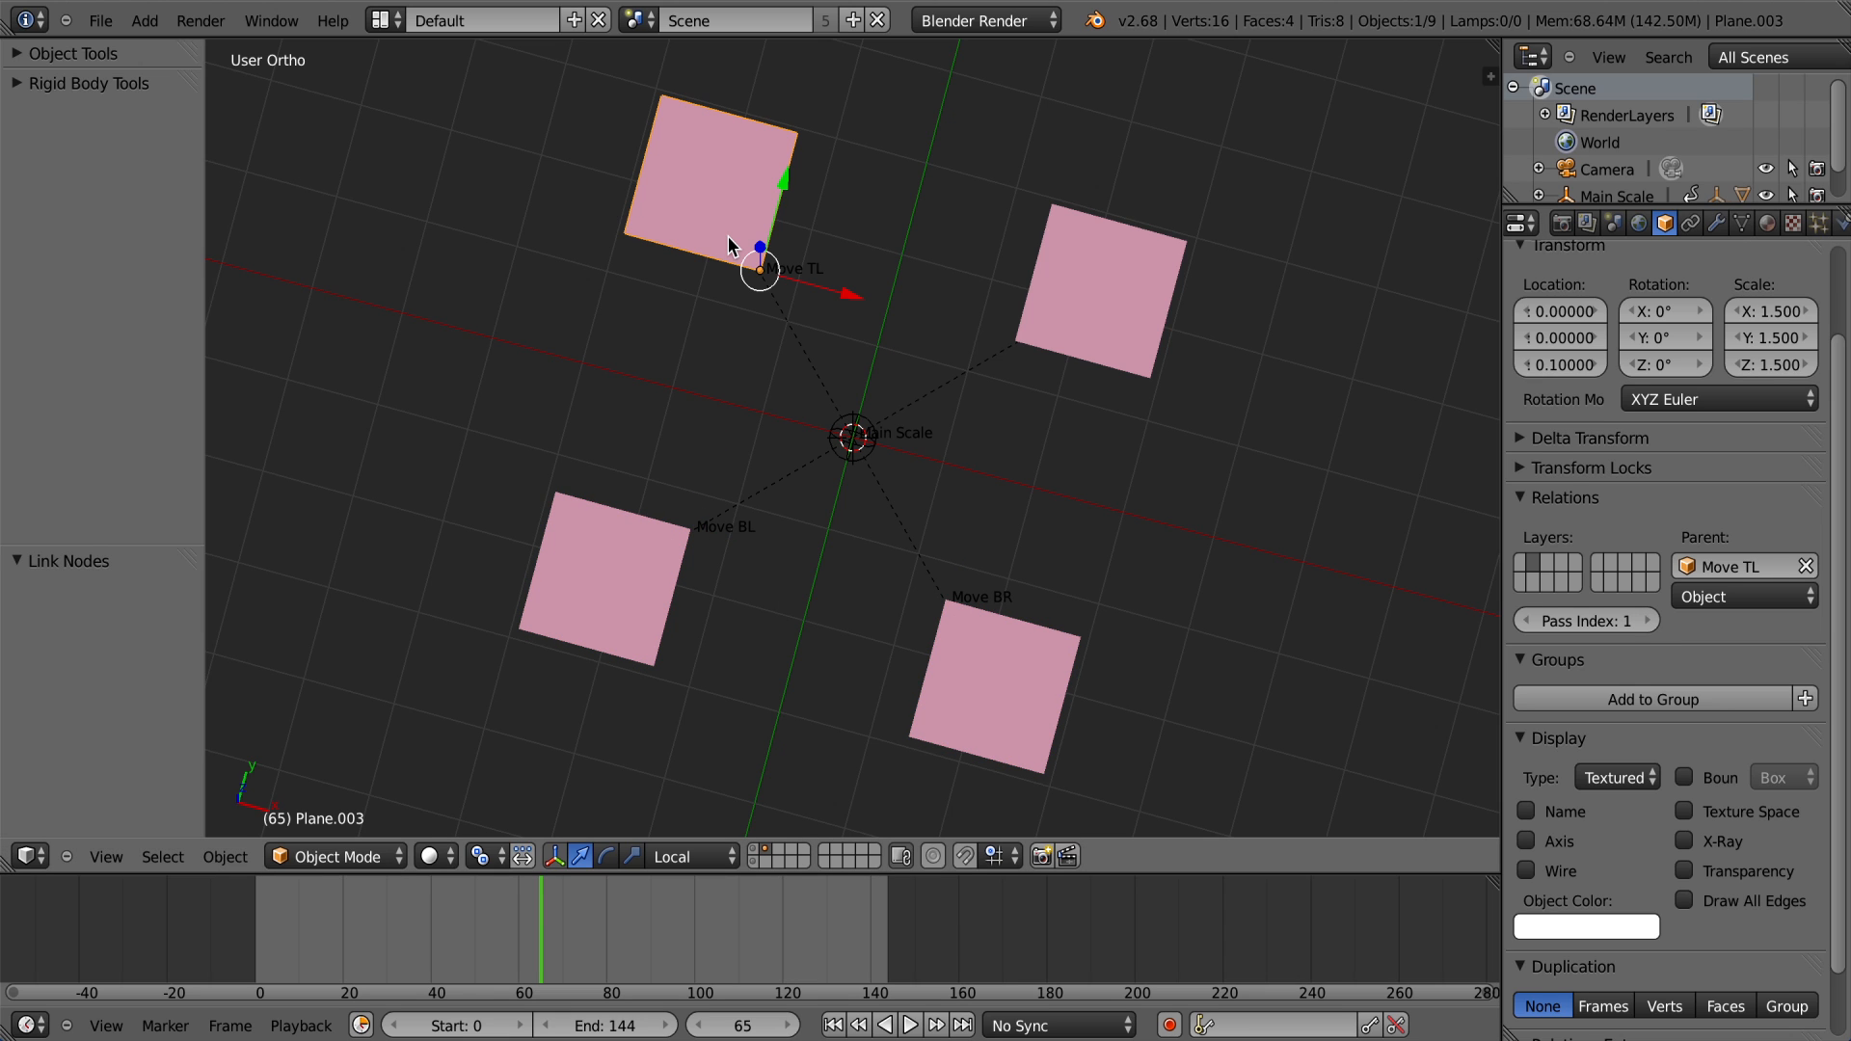
pyautogui.click(1562, 223)
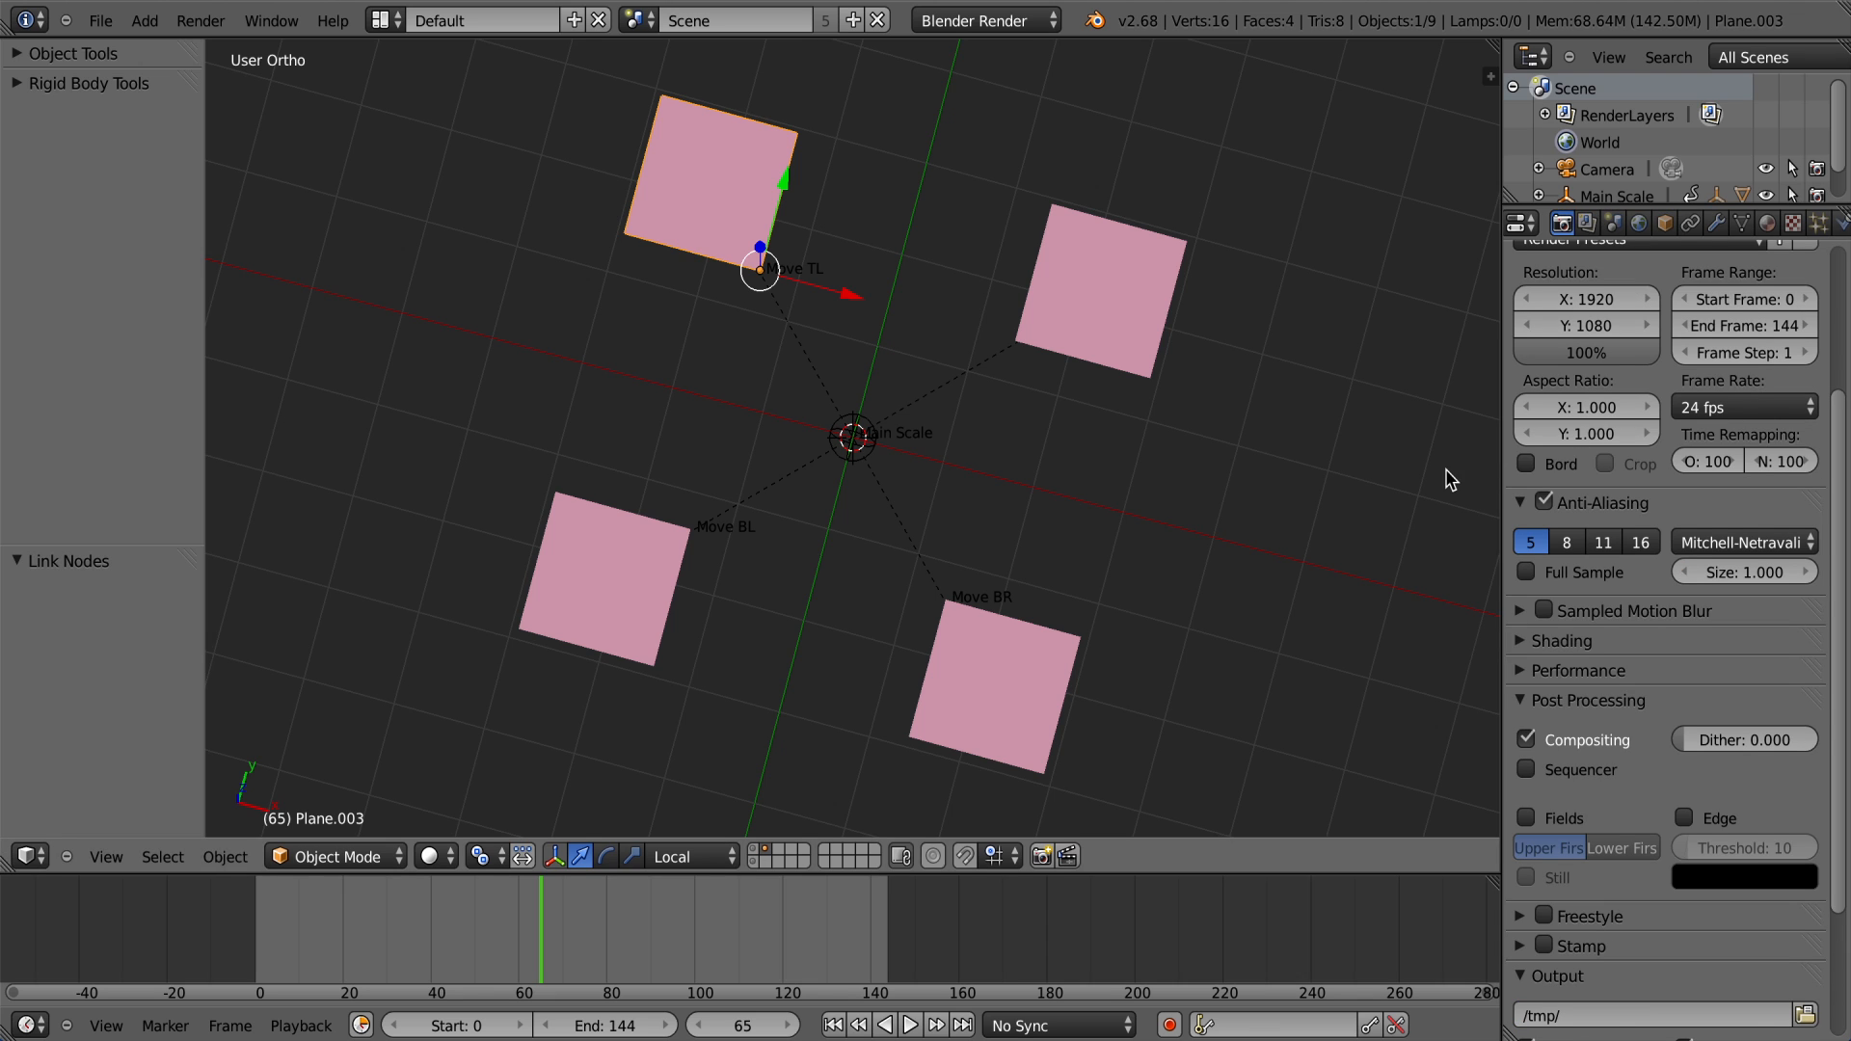
pyautogui.click(1252, 1)
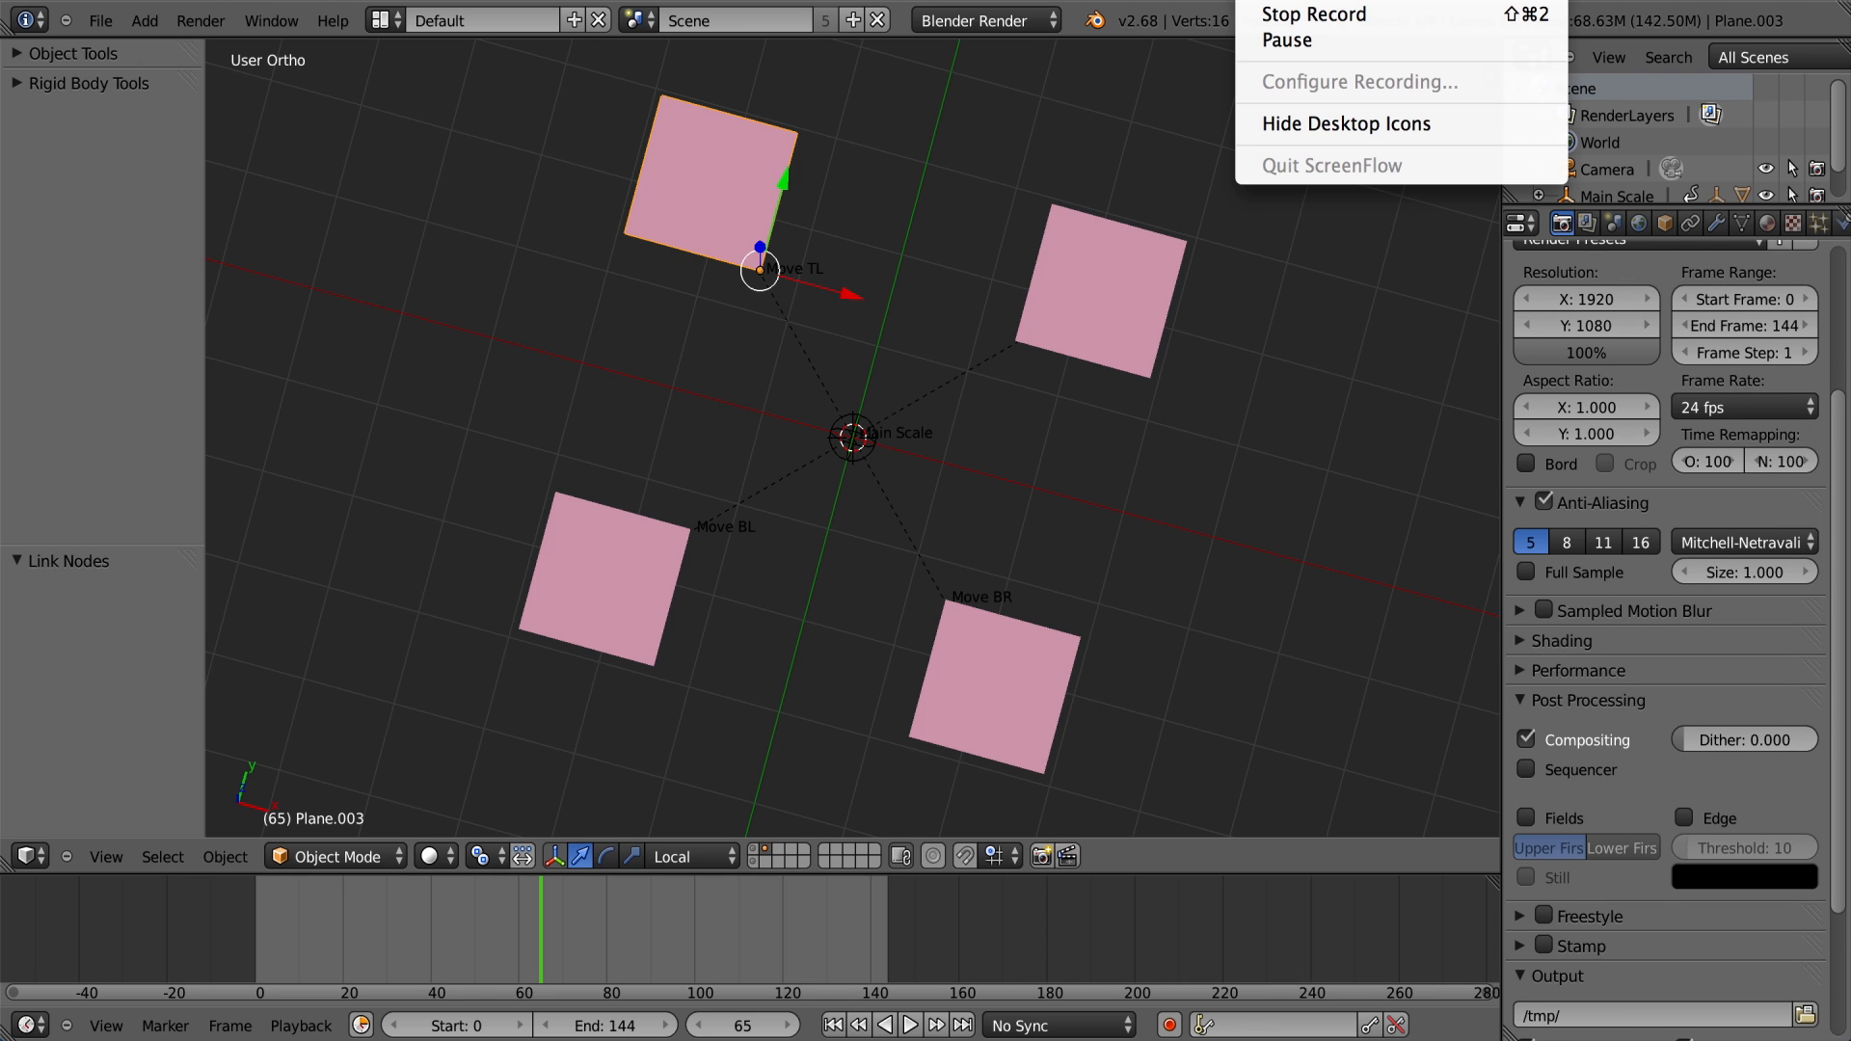
pyautogui.click(1287, 39)
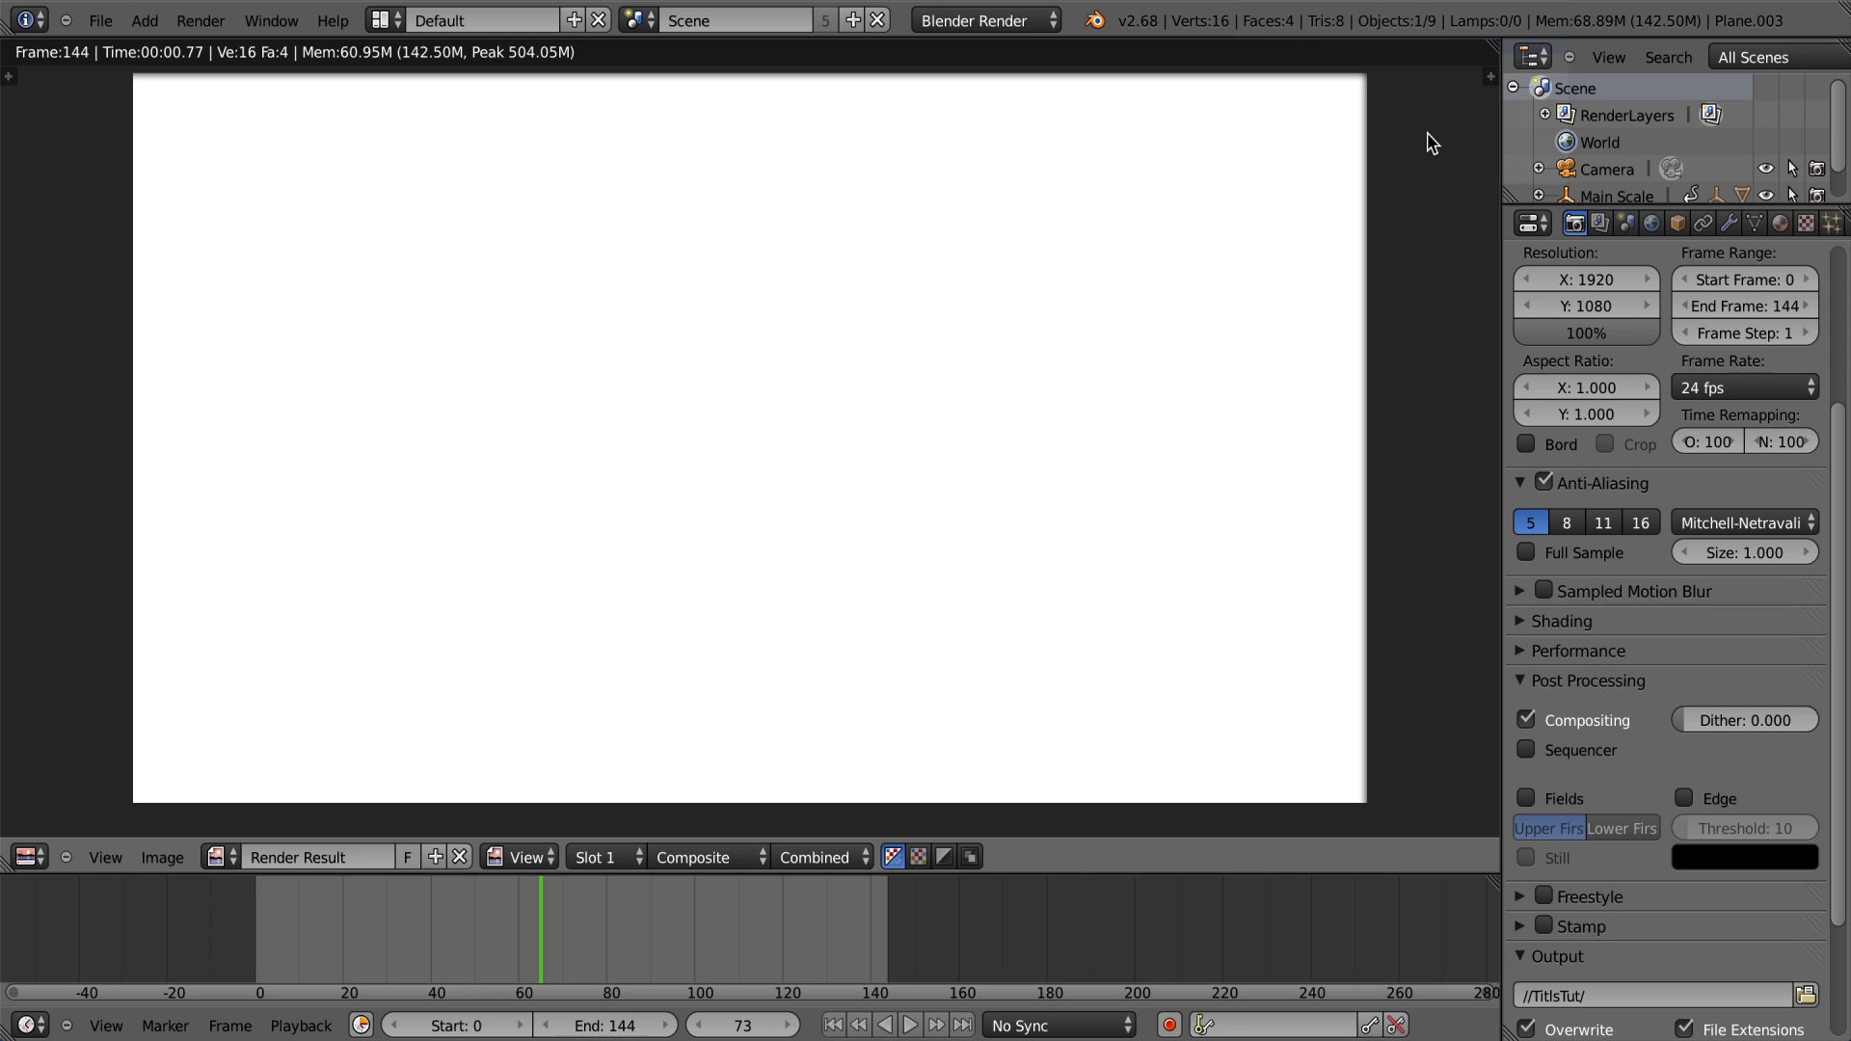
pyautogui.click(28, 857)
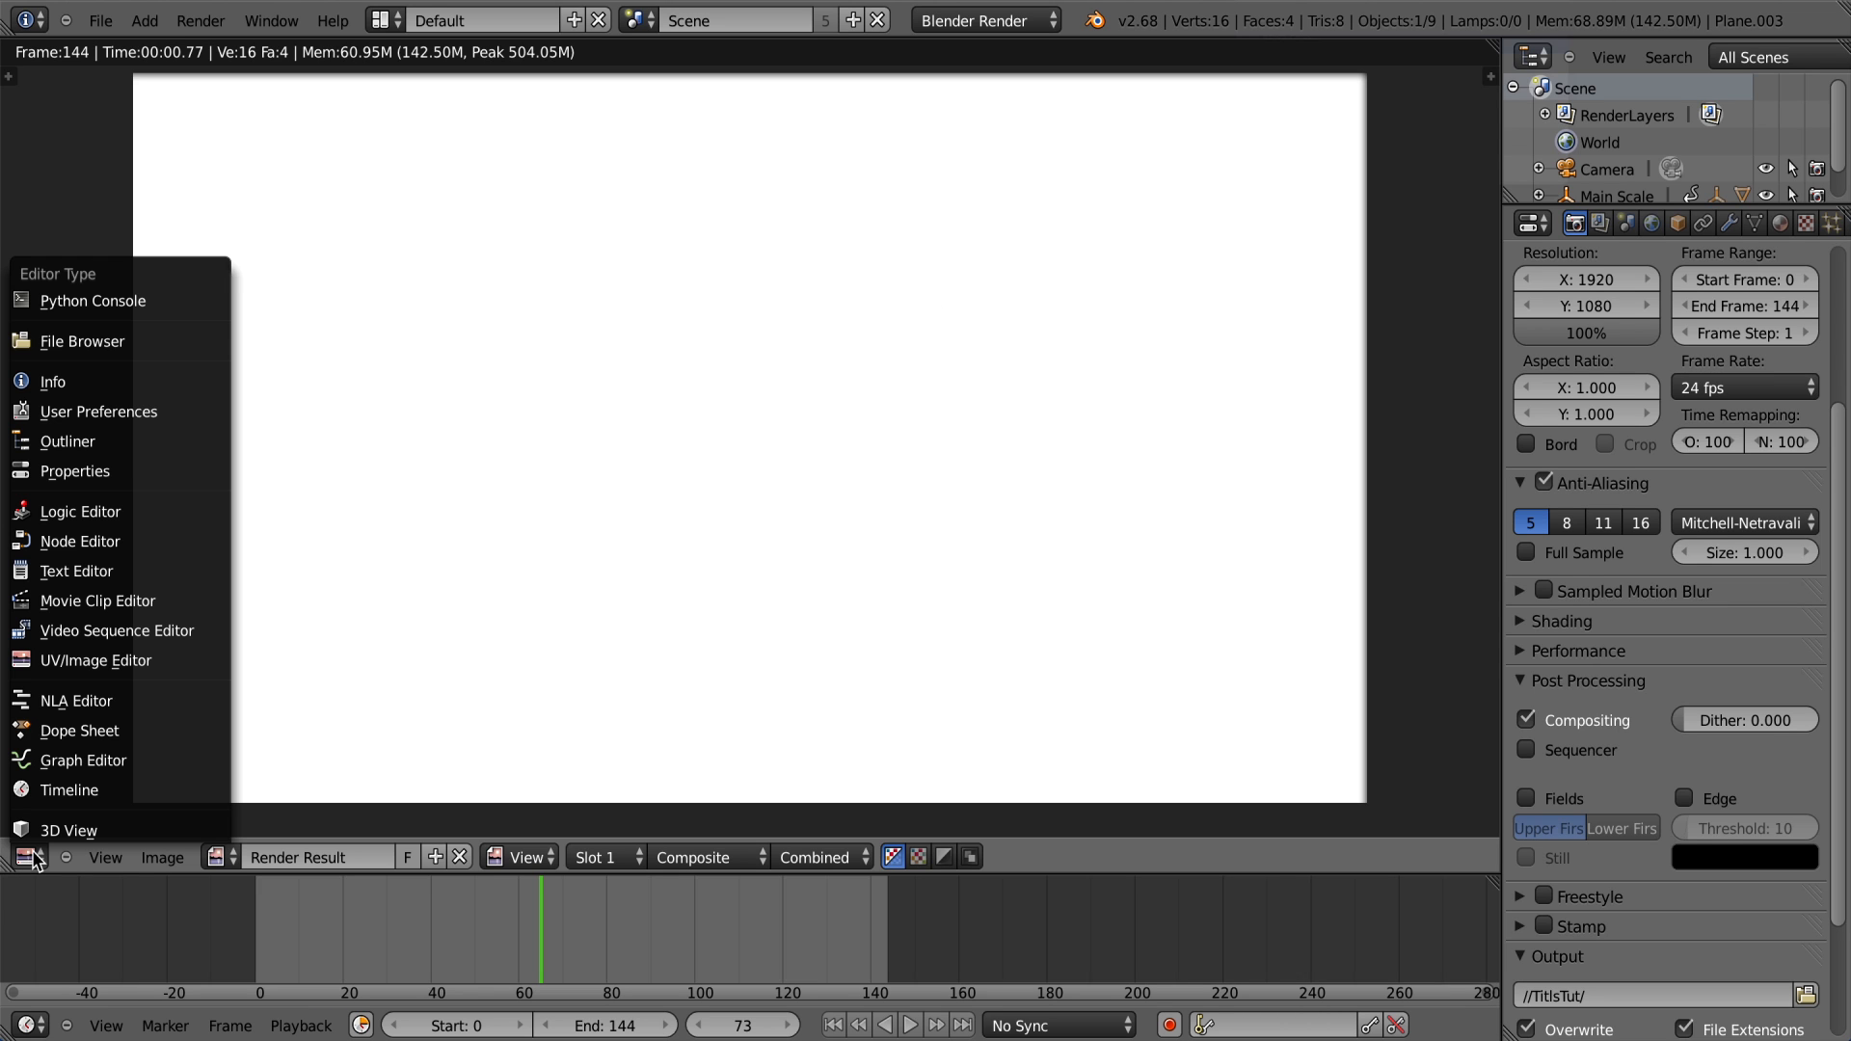
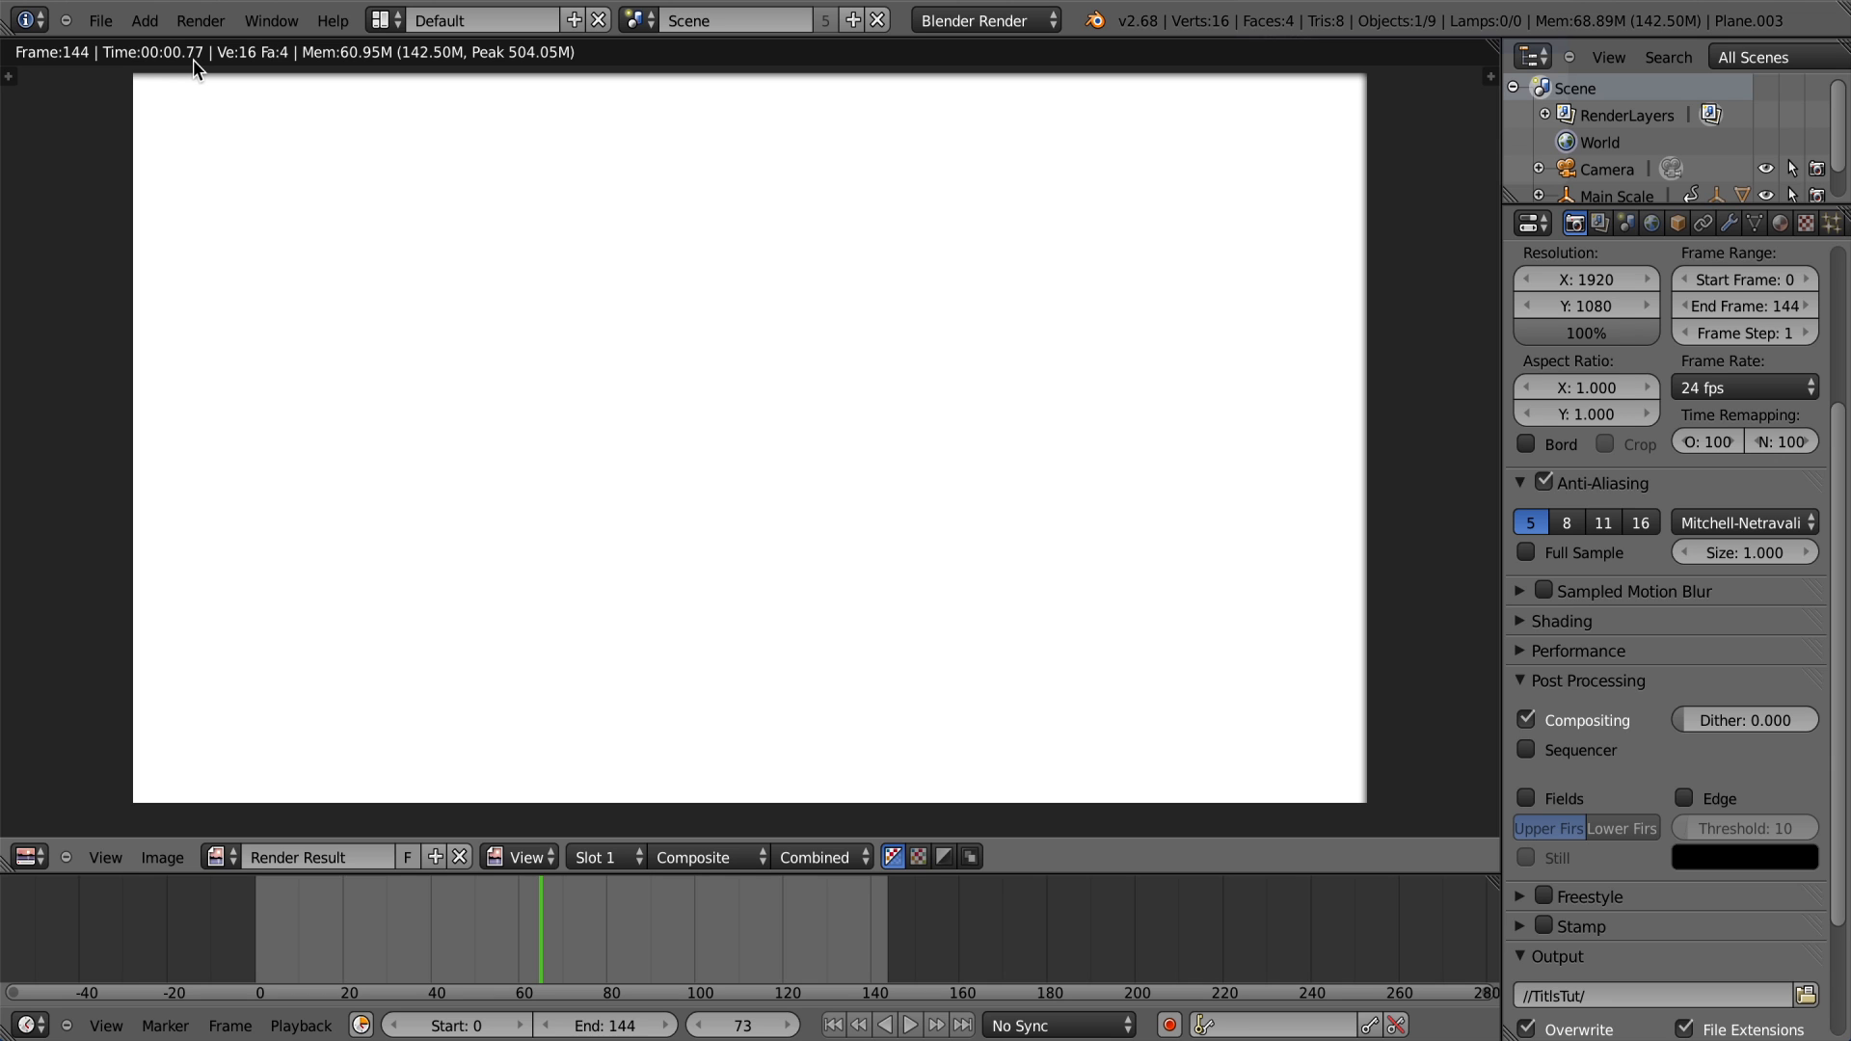
# Step: Change the render result area to the Node Editor and examine the whole compositing node tree
pyautogui.click(29, 857)
pyautogui.click(79, 541)
pyautogui.keyDown('ctrl'); pyautogui.moveTo(277, 644); pyautogui.dragTo(8, 871, button='middle'); pyautogui.keyUp('ctrl')
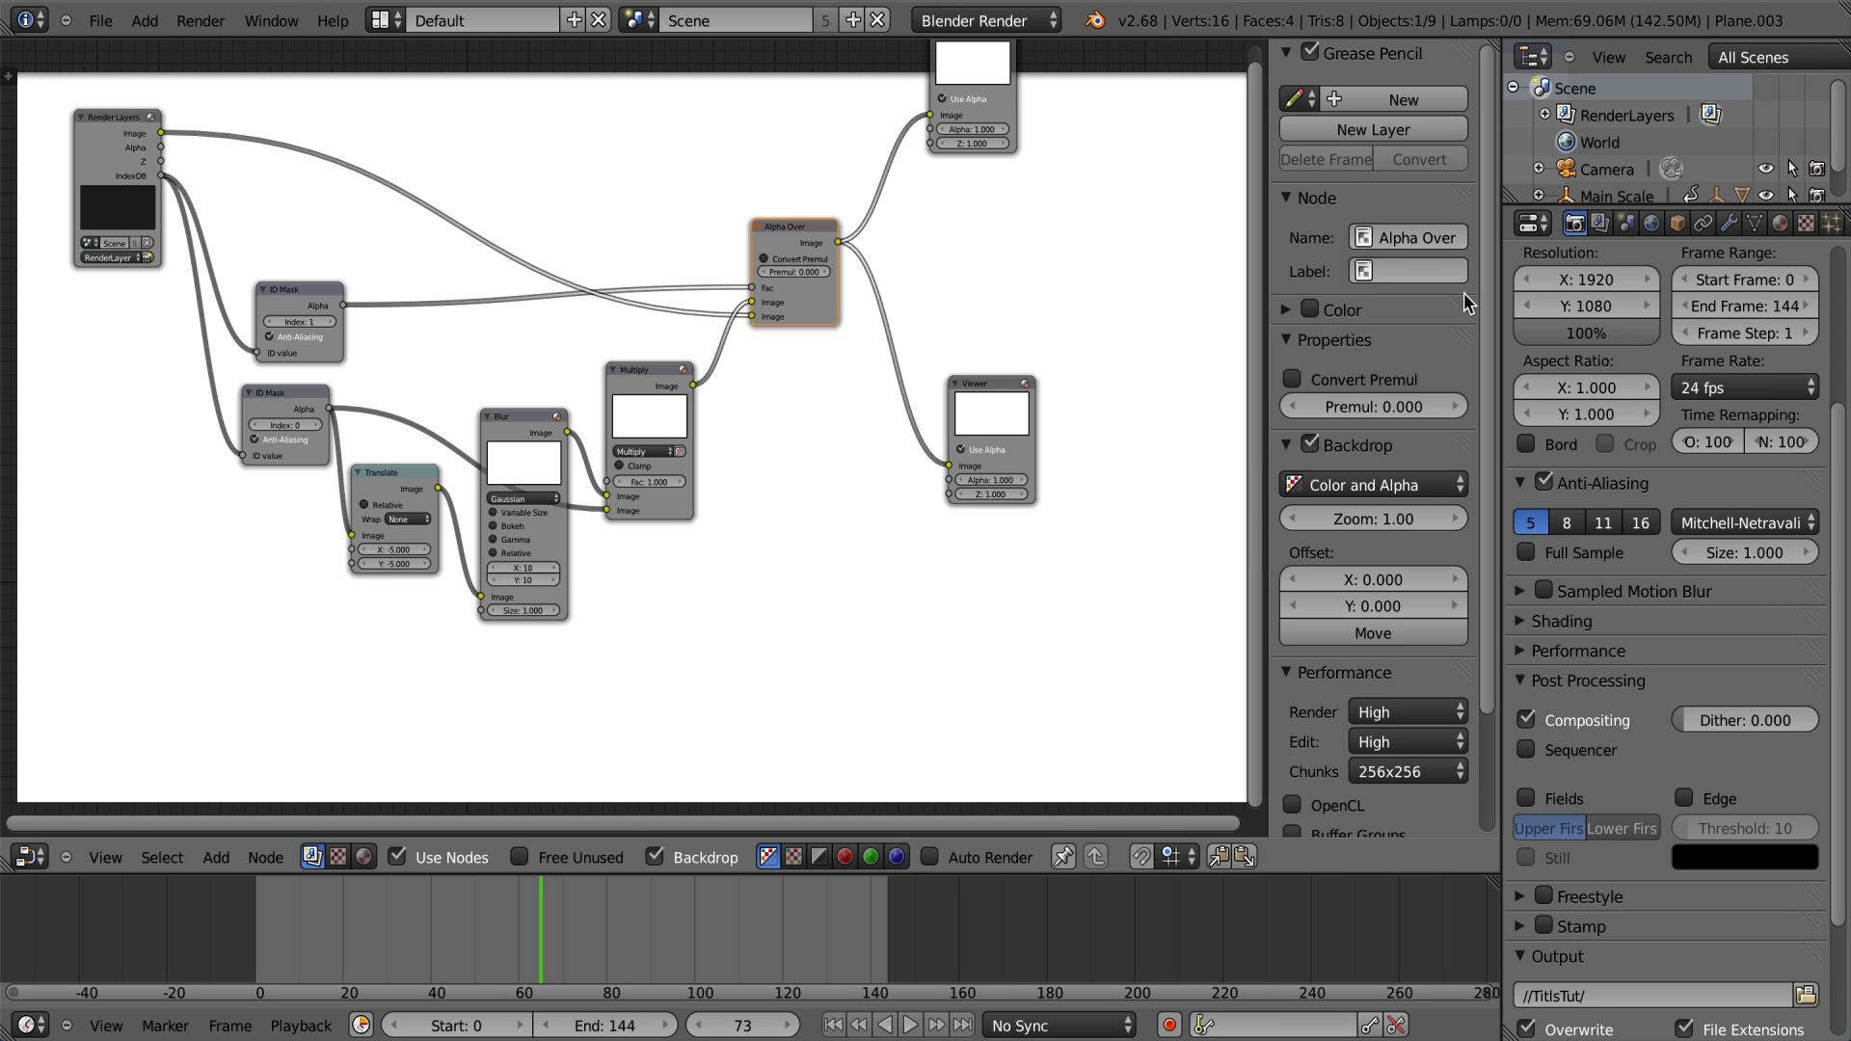
pyautogui.scroll(-2, 179, 609)
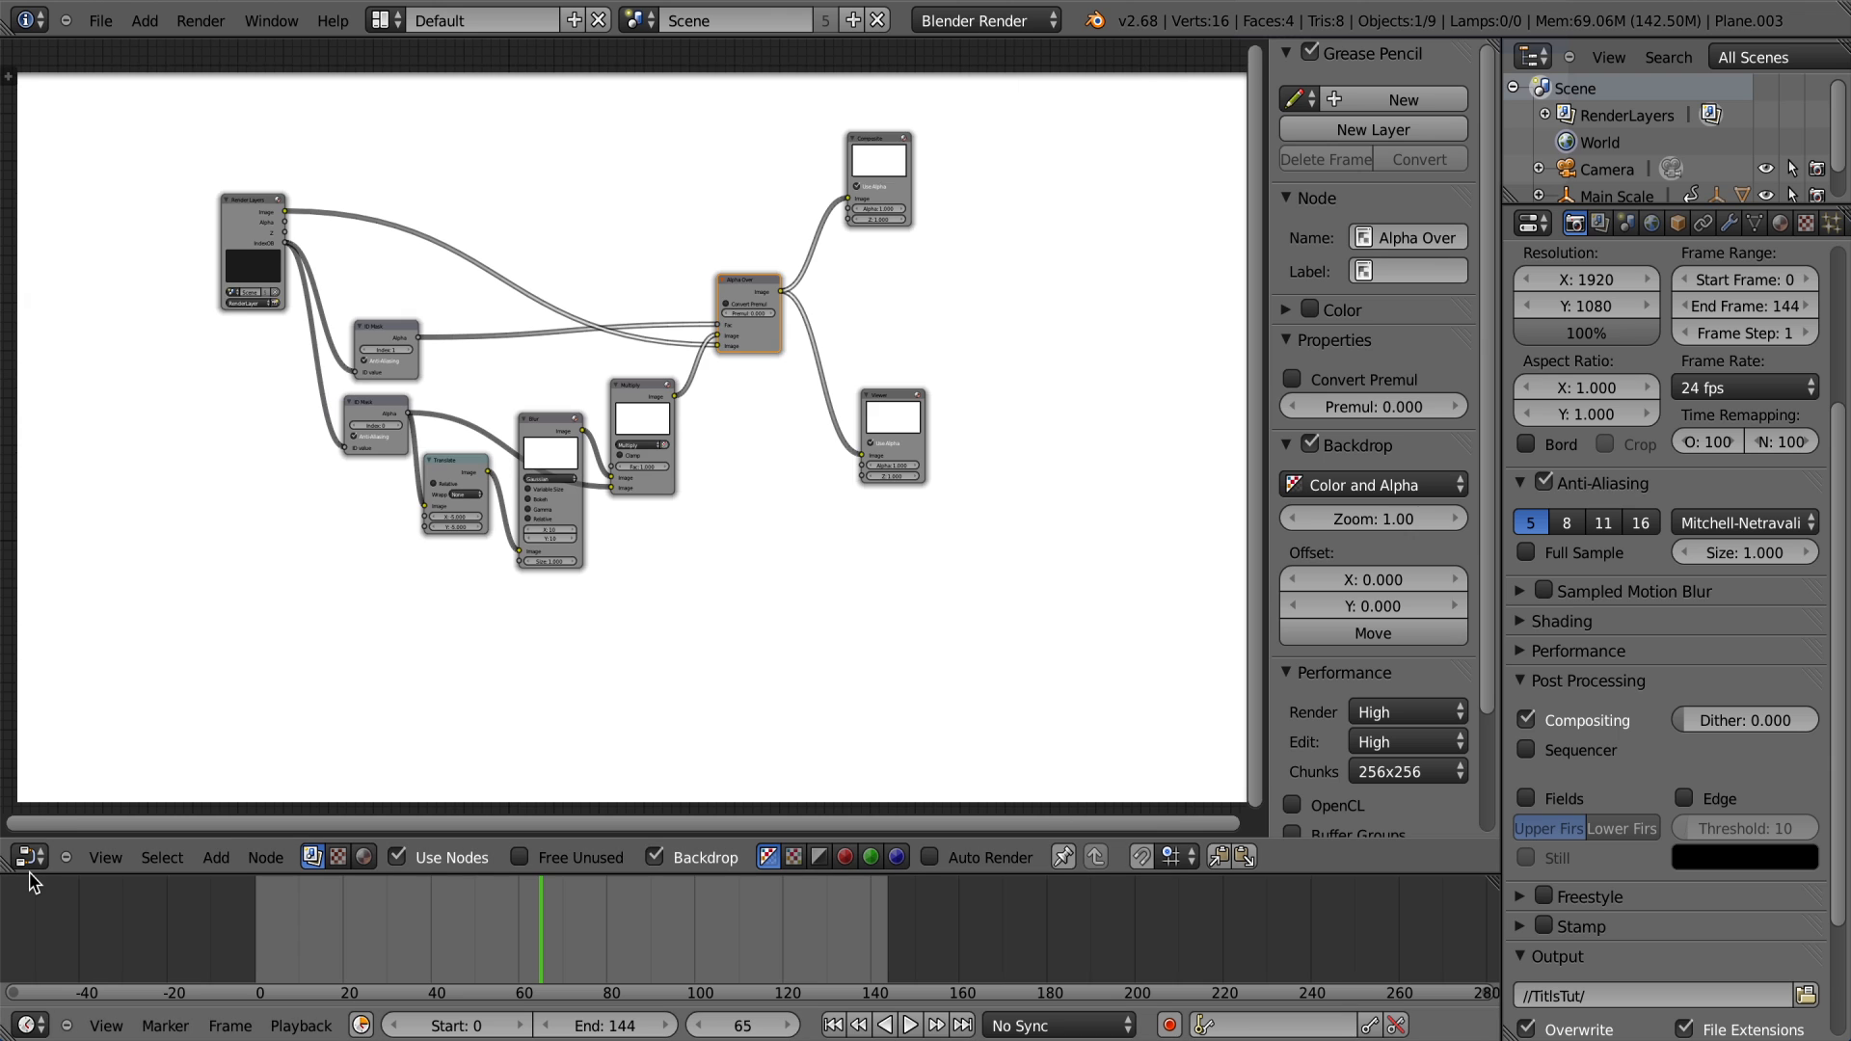
# Step: Change the area to the Video Sequence Editor and delete the two existing image strips
pyautogui.click(30, 857)
pyautogui.click(54, 661)
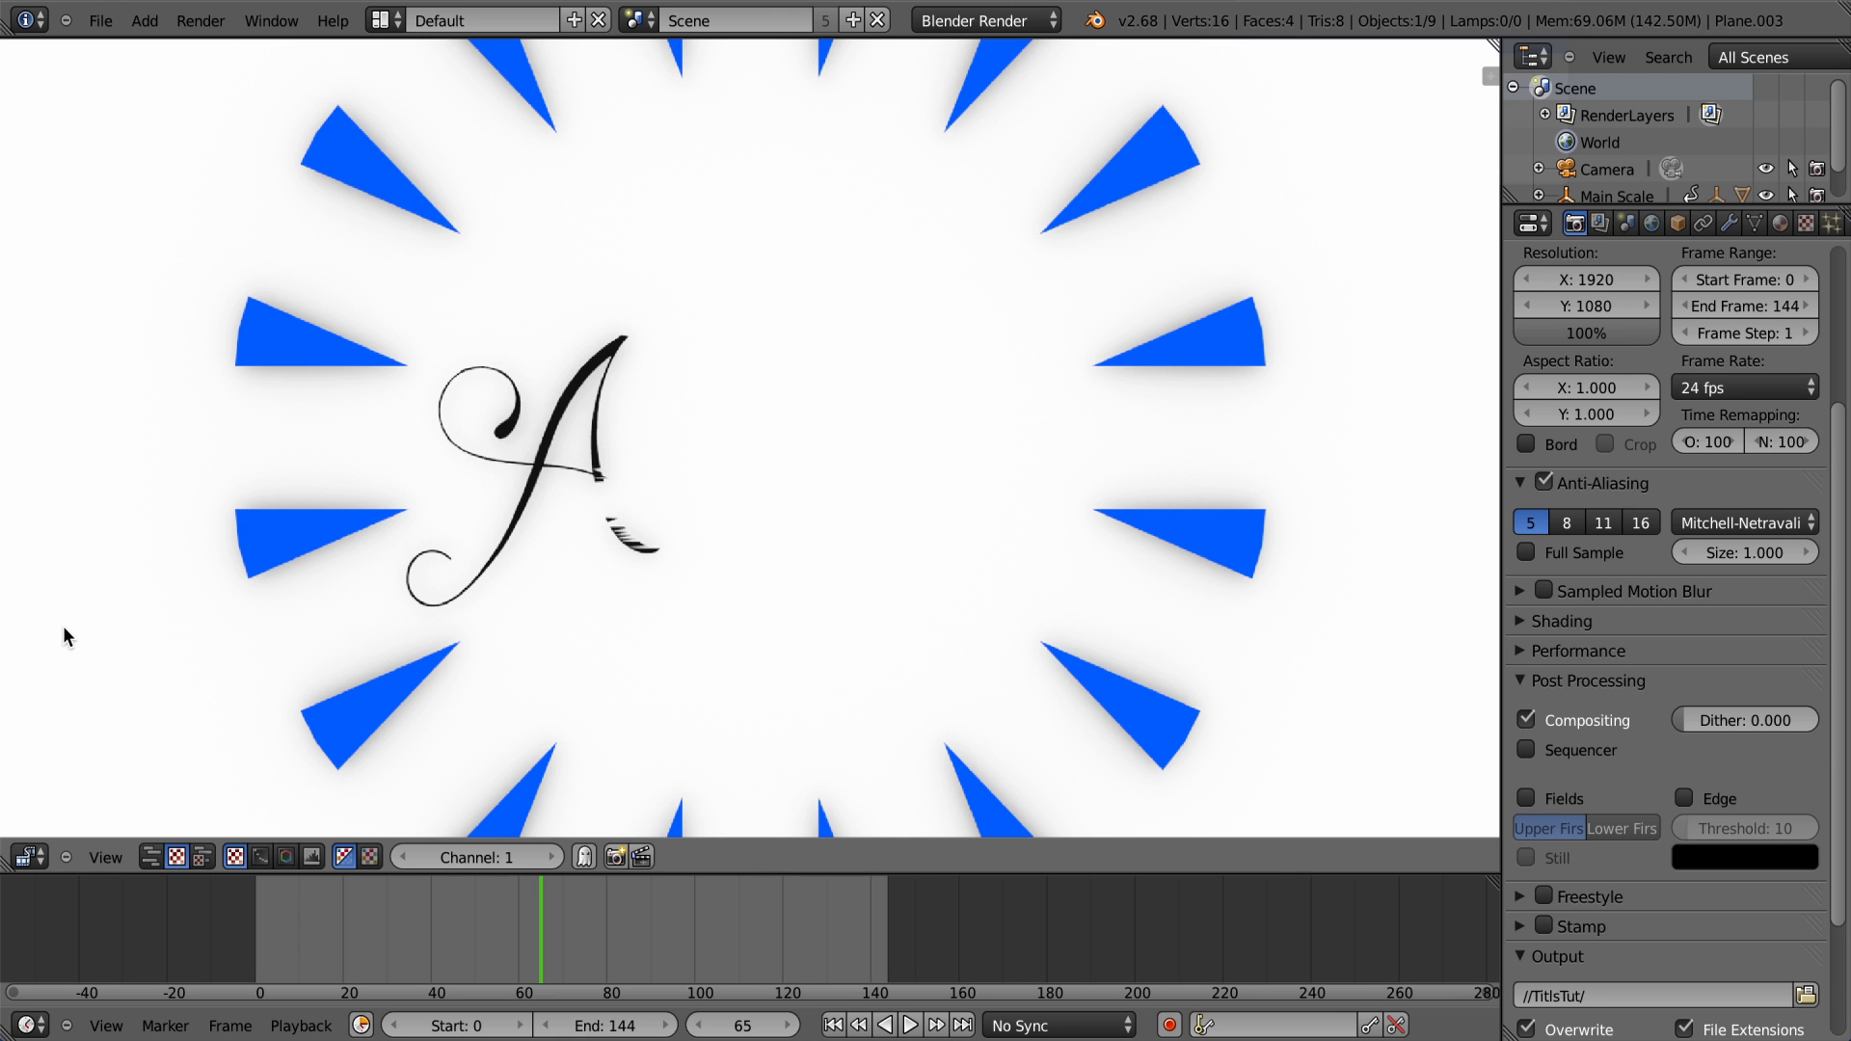
pyautogui.scroll(-3, 243, 781)
pyautogui.hotkey('shift', 'F8')
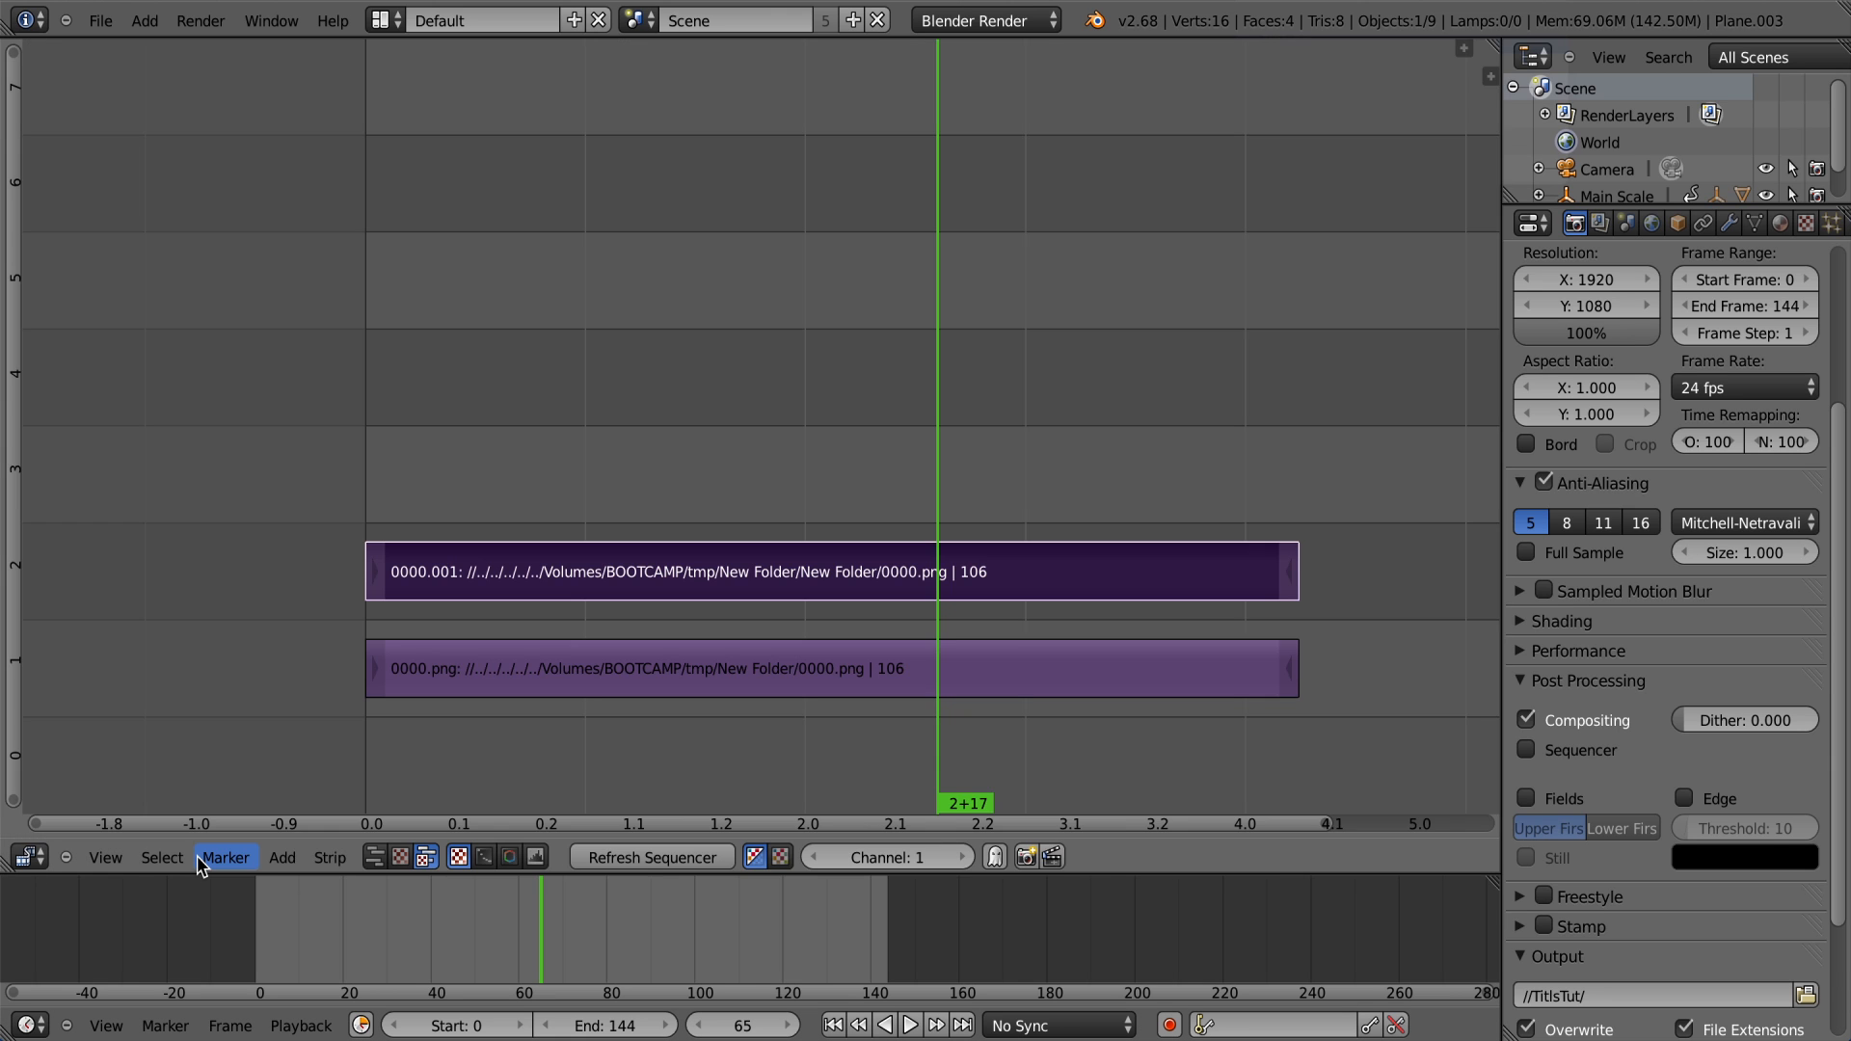
pyautogui.rightClick(407, 569)
pyautogui.press('x')
pyautogui.click(407, 567)
pyautogui.hotkey('shift', 'a')
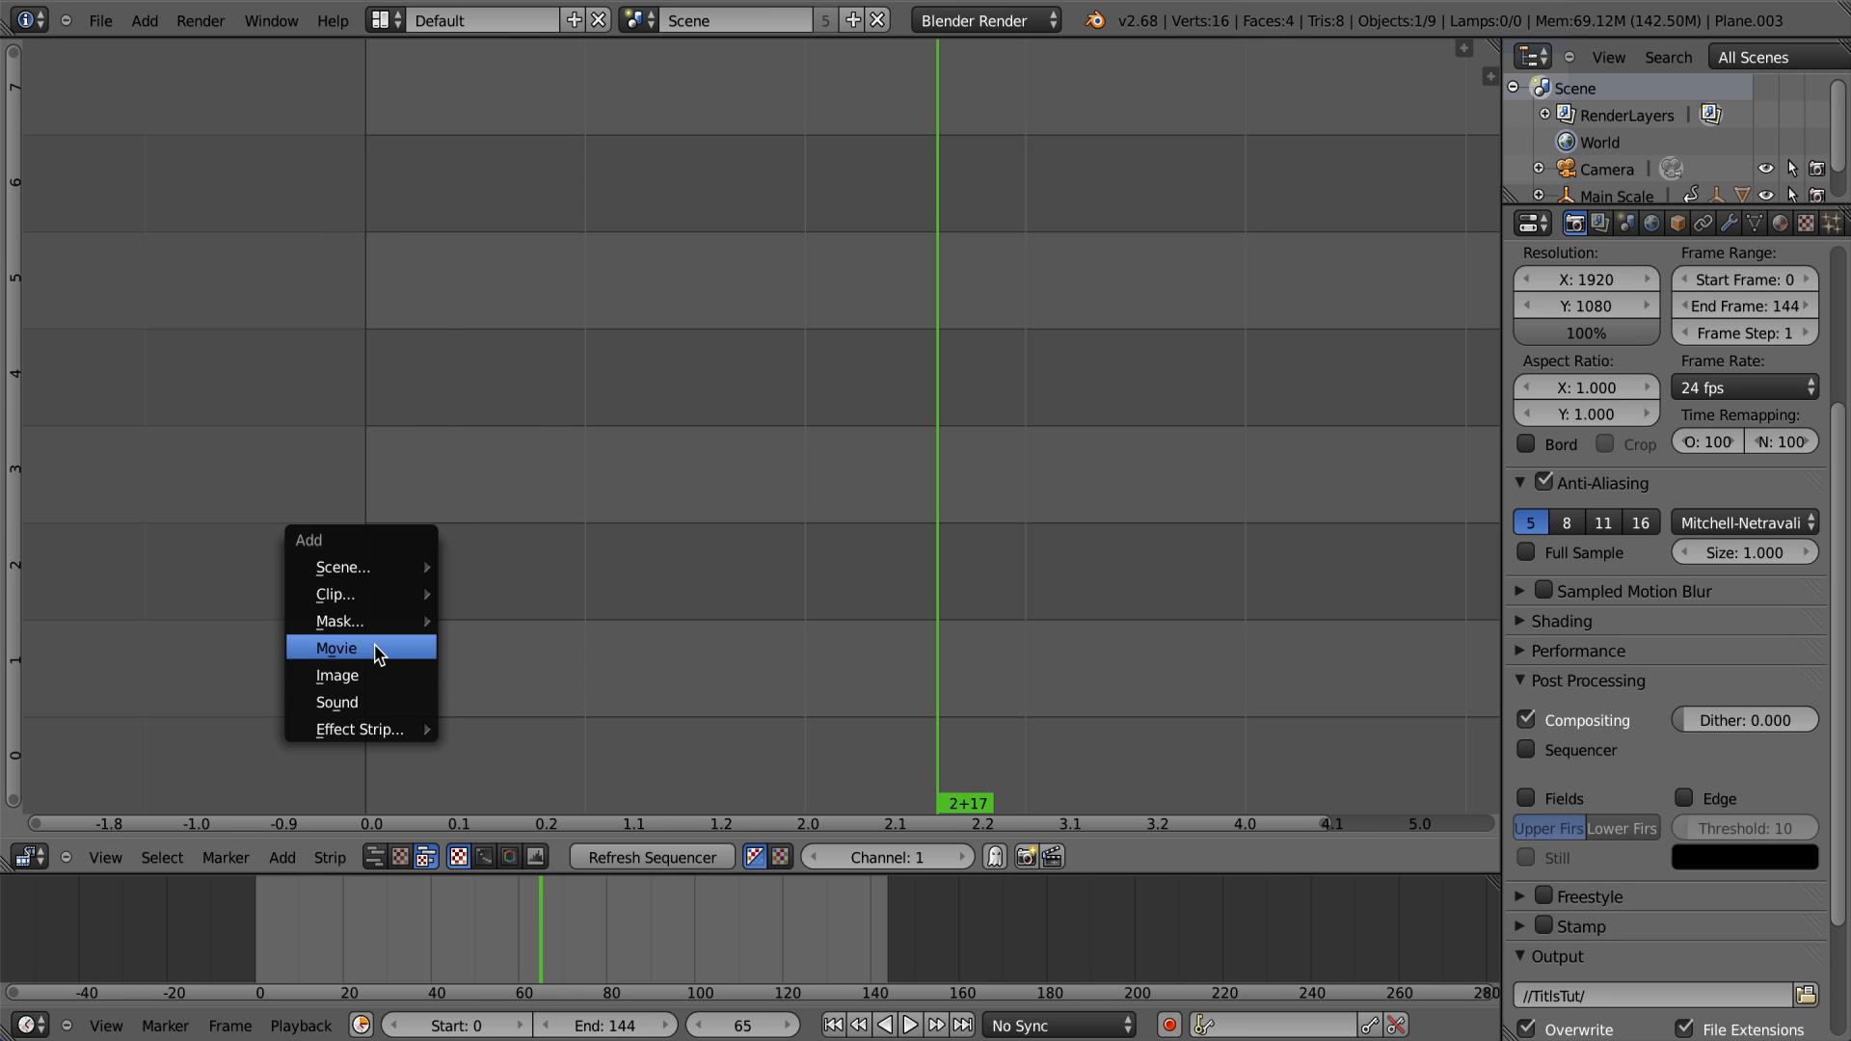
pyautogui.click(374, 648)
pyautogui.press('Escape')
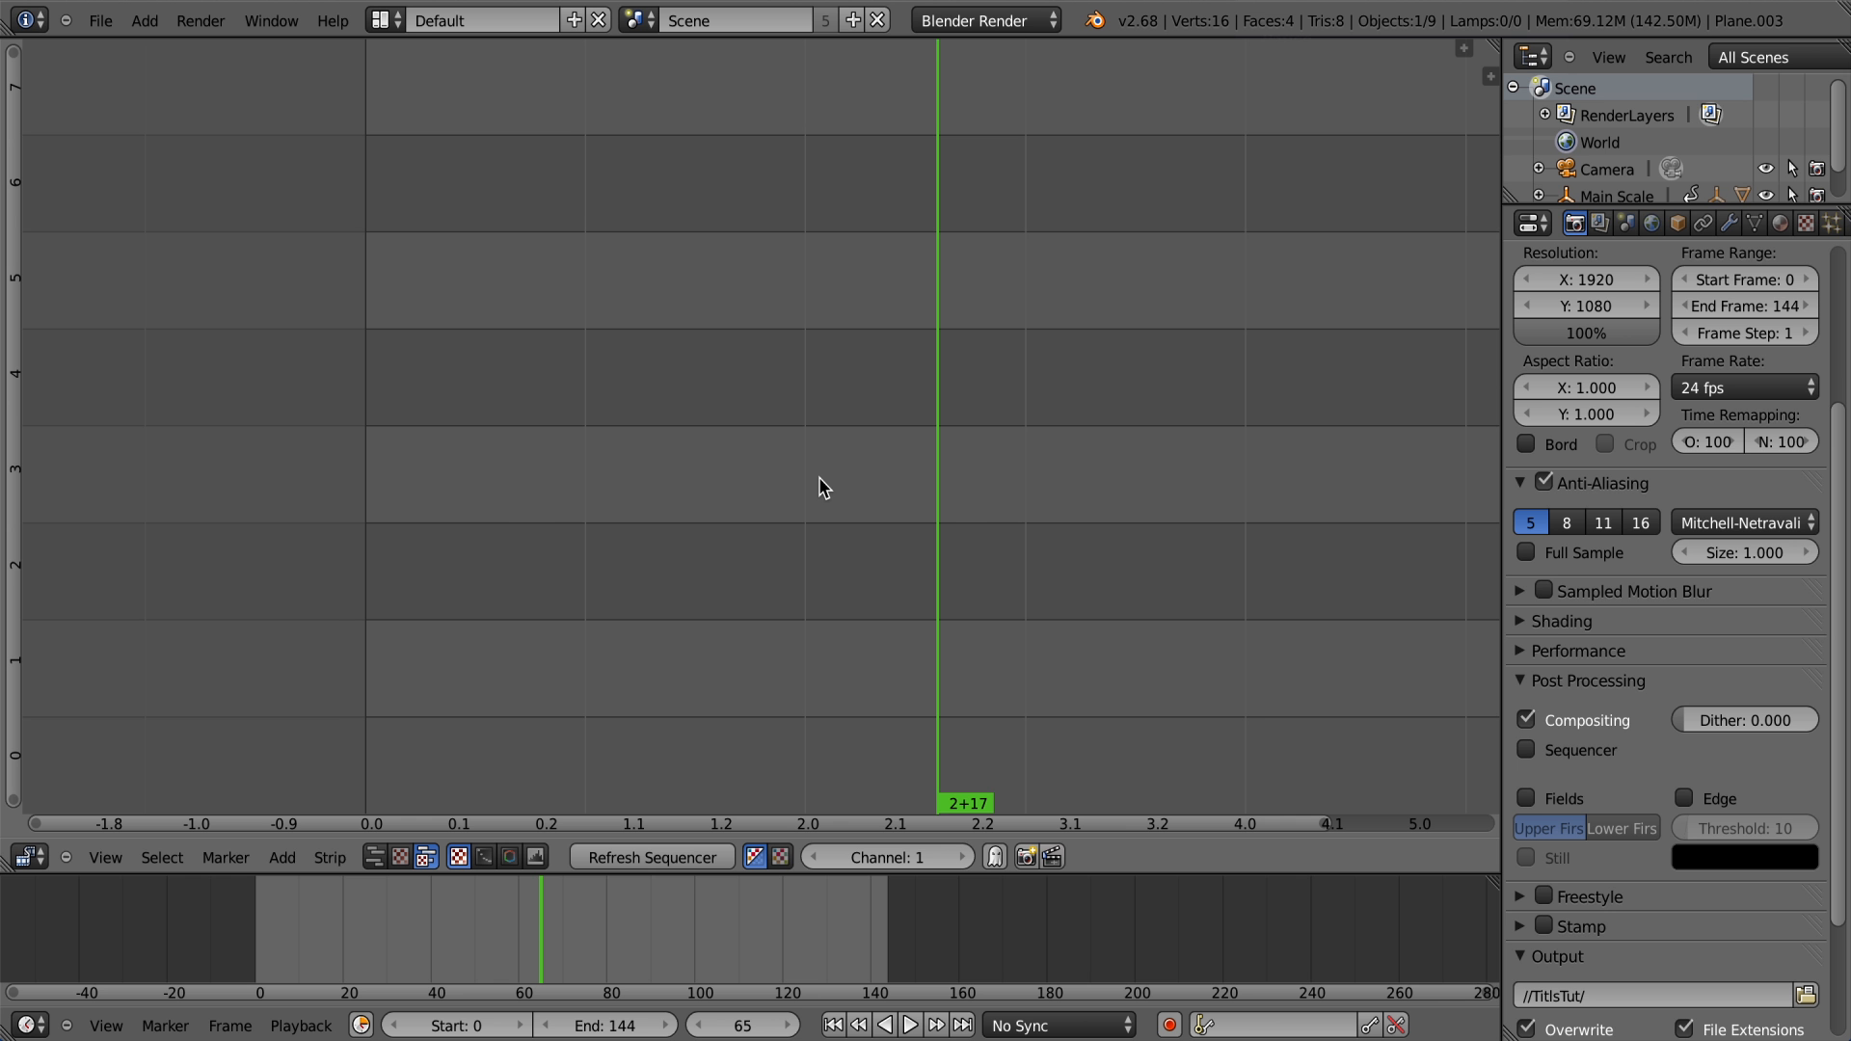
# Step: Add all the images in the TitlsTut folder as one image strip at the current frame on channel 1
pyautogui.hotkey('shift', 'a')
pyautogui.click(822, 508)
pyautogui.press('a')
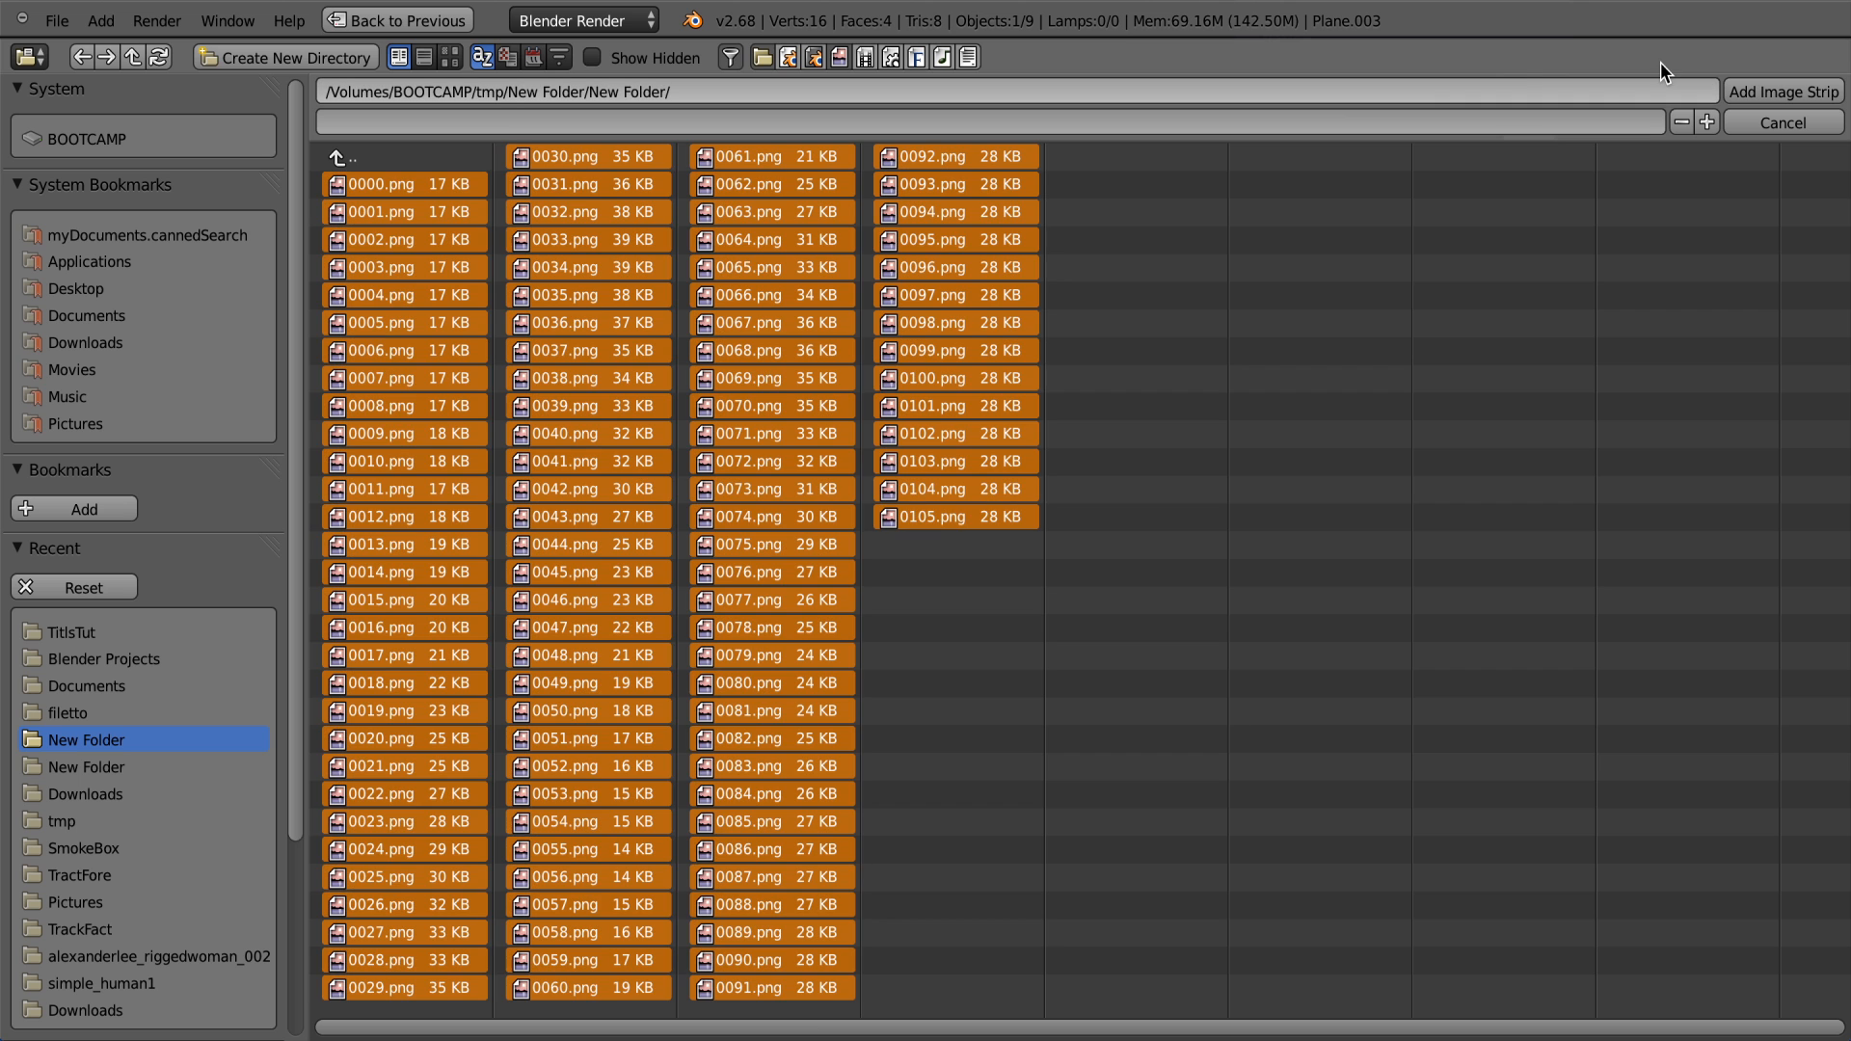
pyautogui.click(109, 622)
pyautogui.press('a')
pyautogui.click(1793, 92)
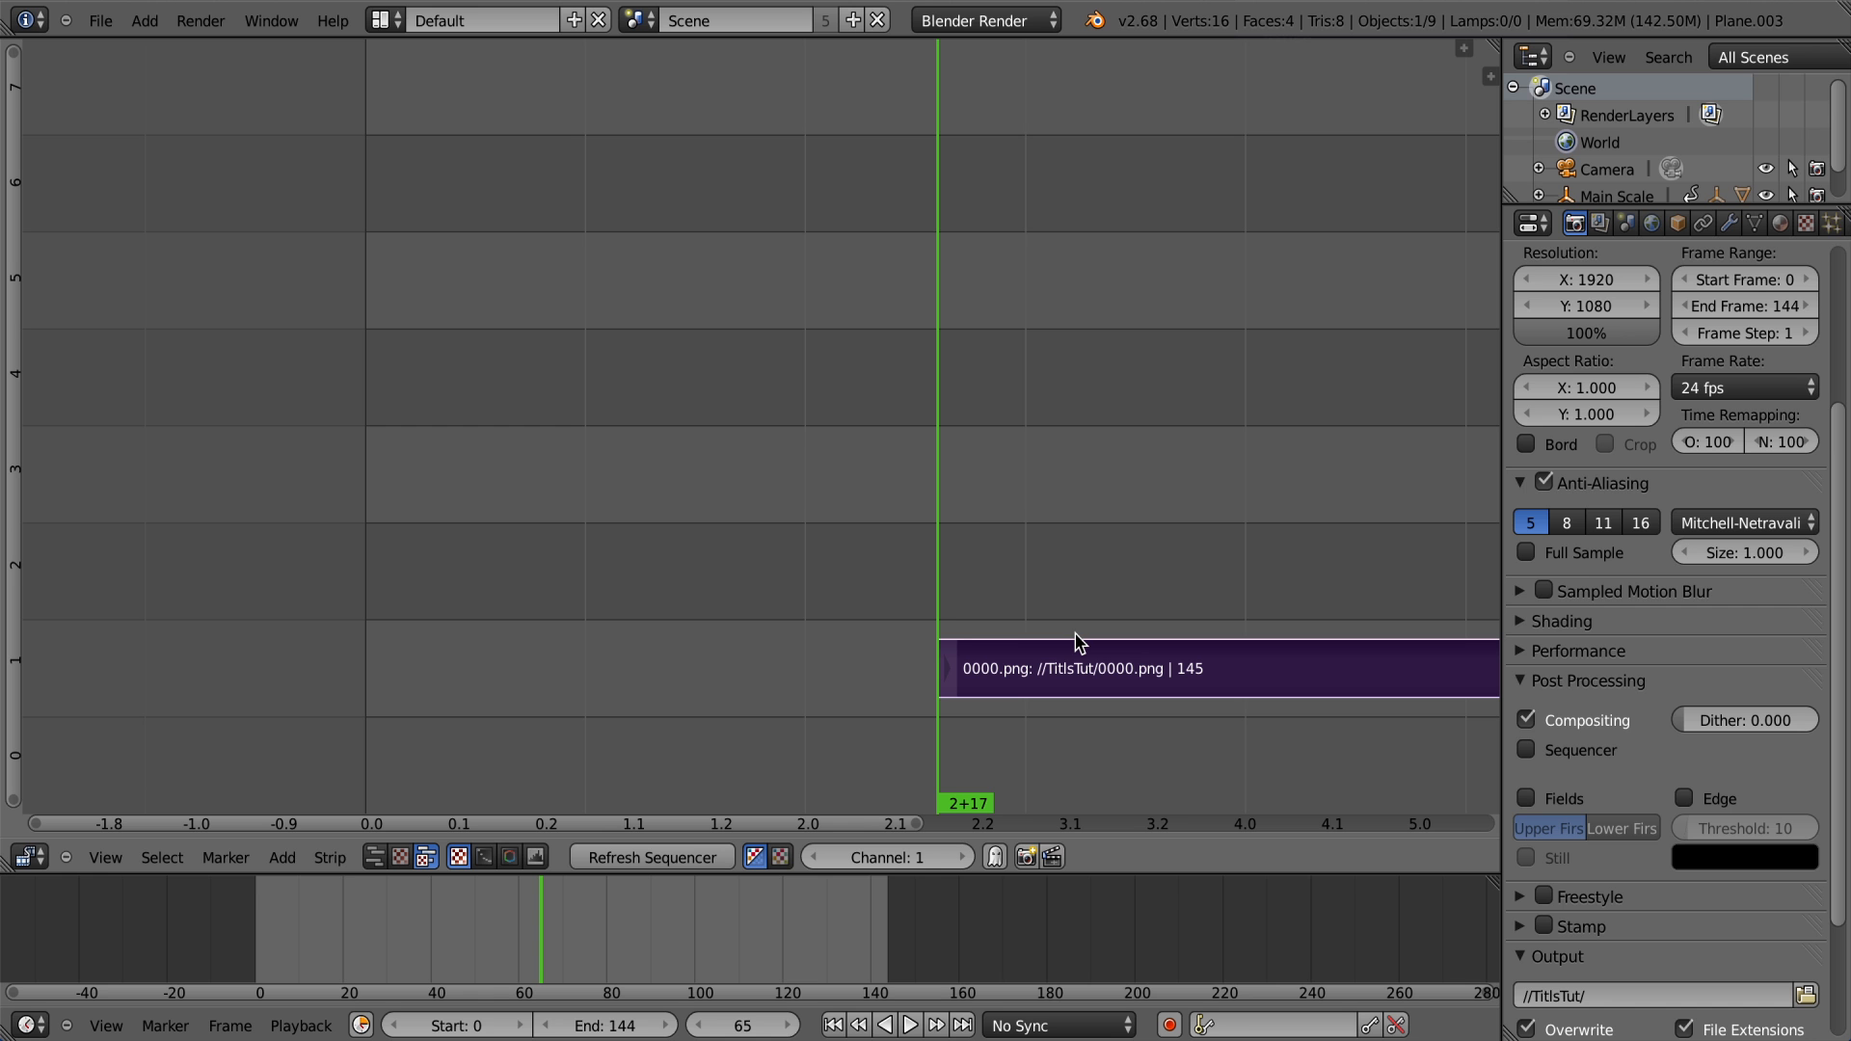
# Step: Move the image strip on channel 1 so that it starts at frame 0
pyautogui.press('g')
pyautogui.click(487, 698)
pyautogui.scroll(-1, 476, 700)
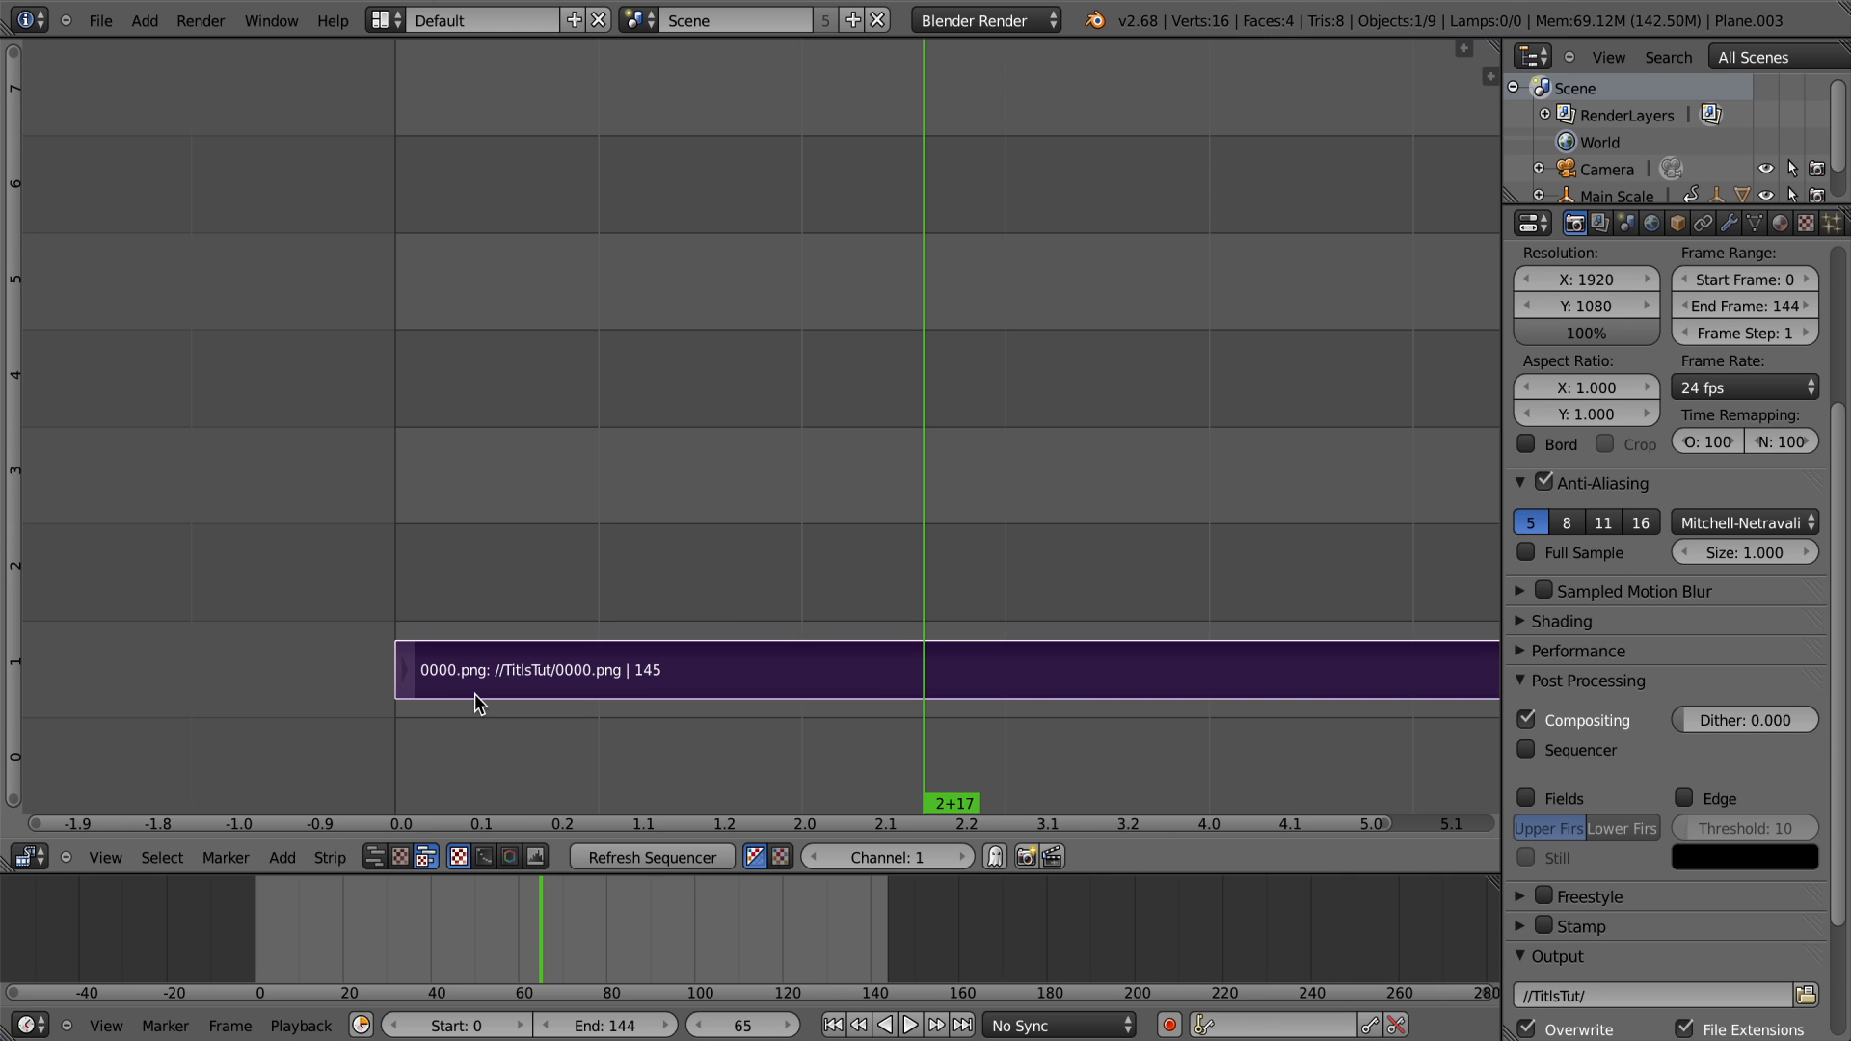
# Step: Return to frame 0, show the sequencer's image preview and play the rendered sequence
pyautogui.hotkey('shift', 'Left')
pyautogui.press('Home')
pyautogui.hotkey('ctrl', 'Tab')
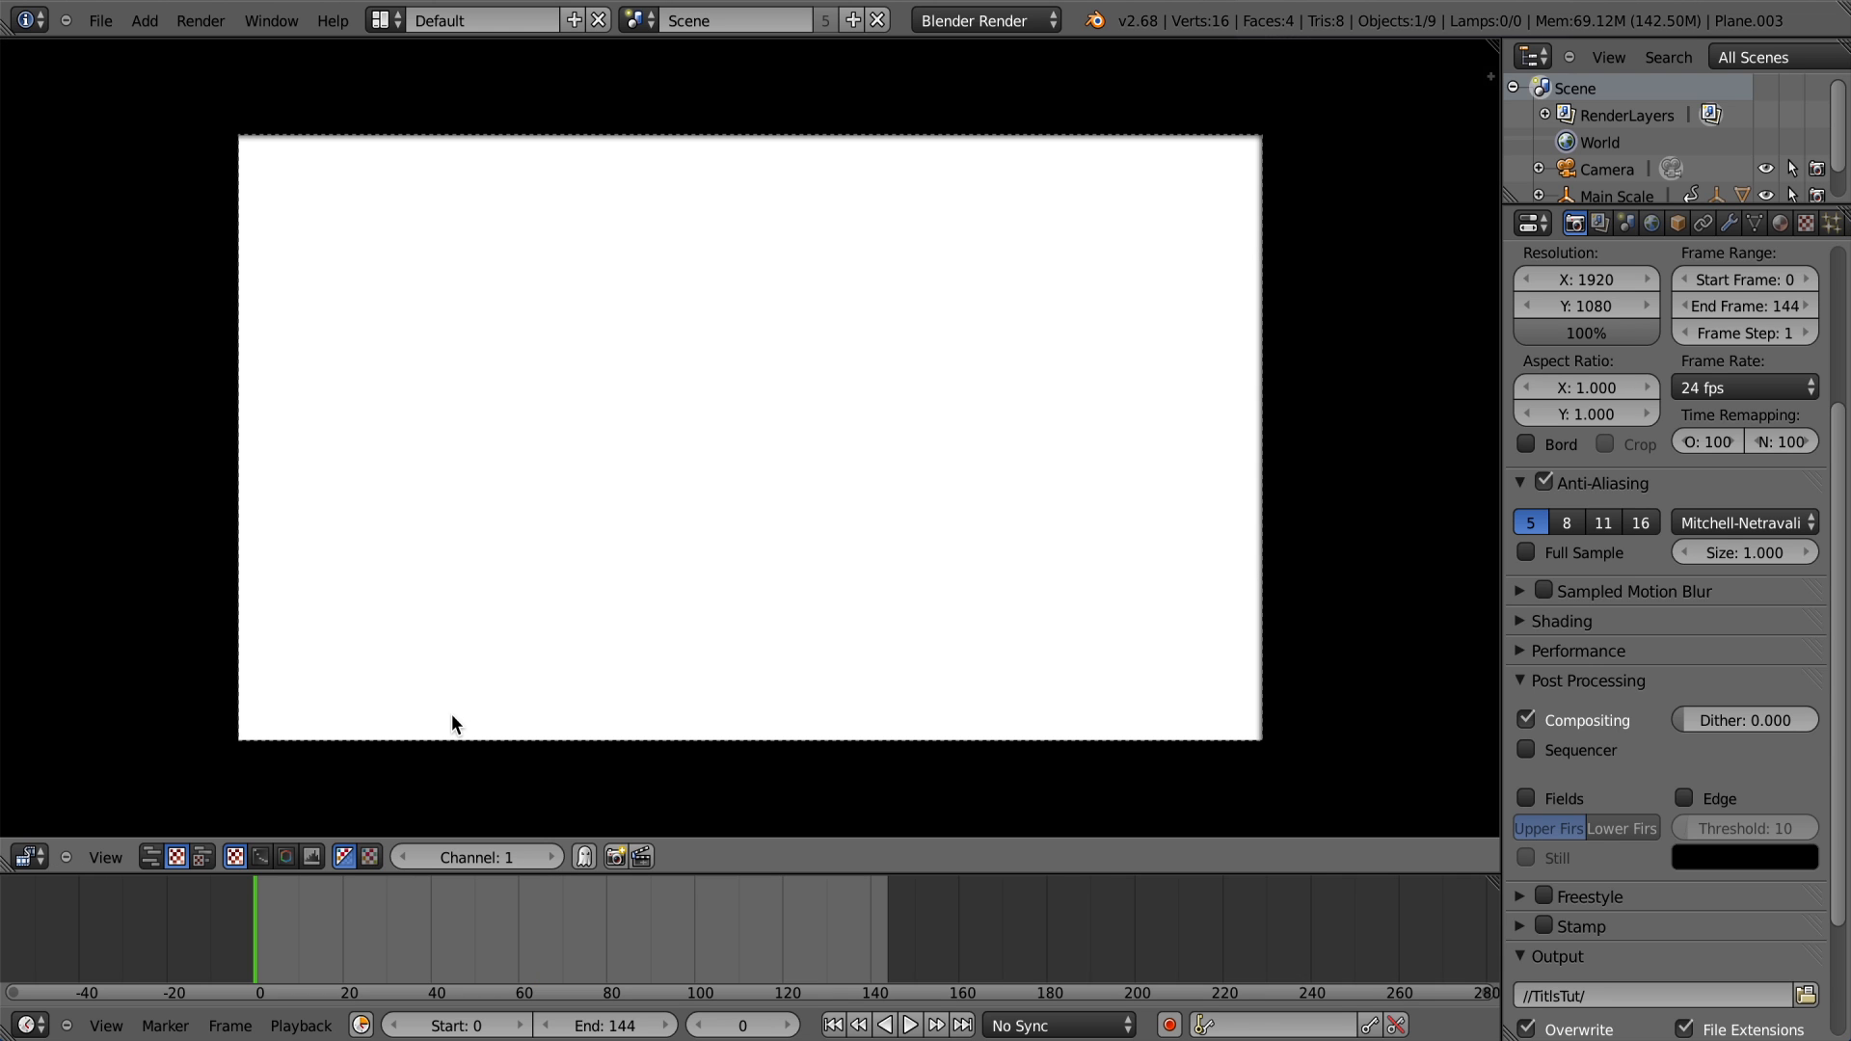
pyautogui.hotkey('alt', 'a')
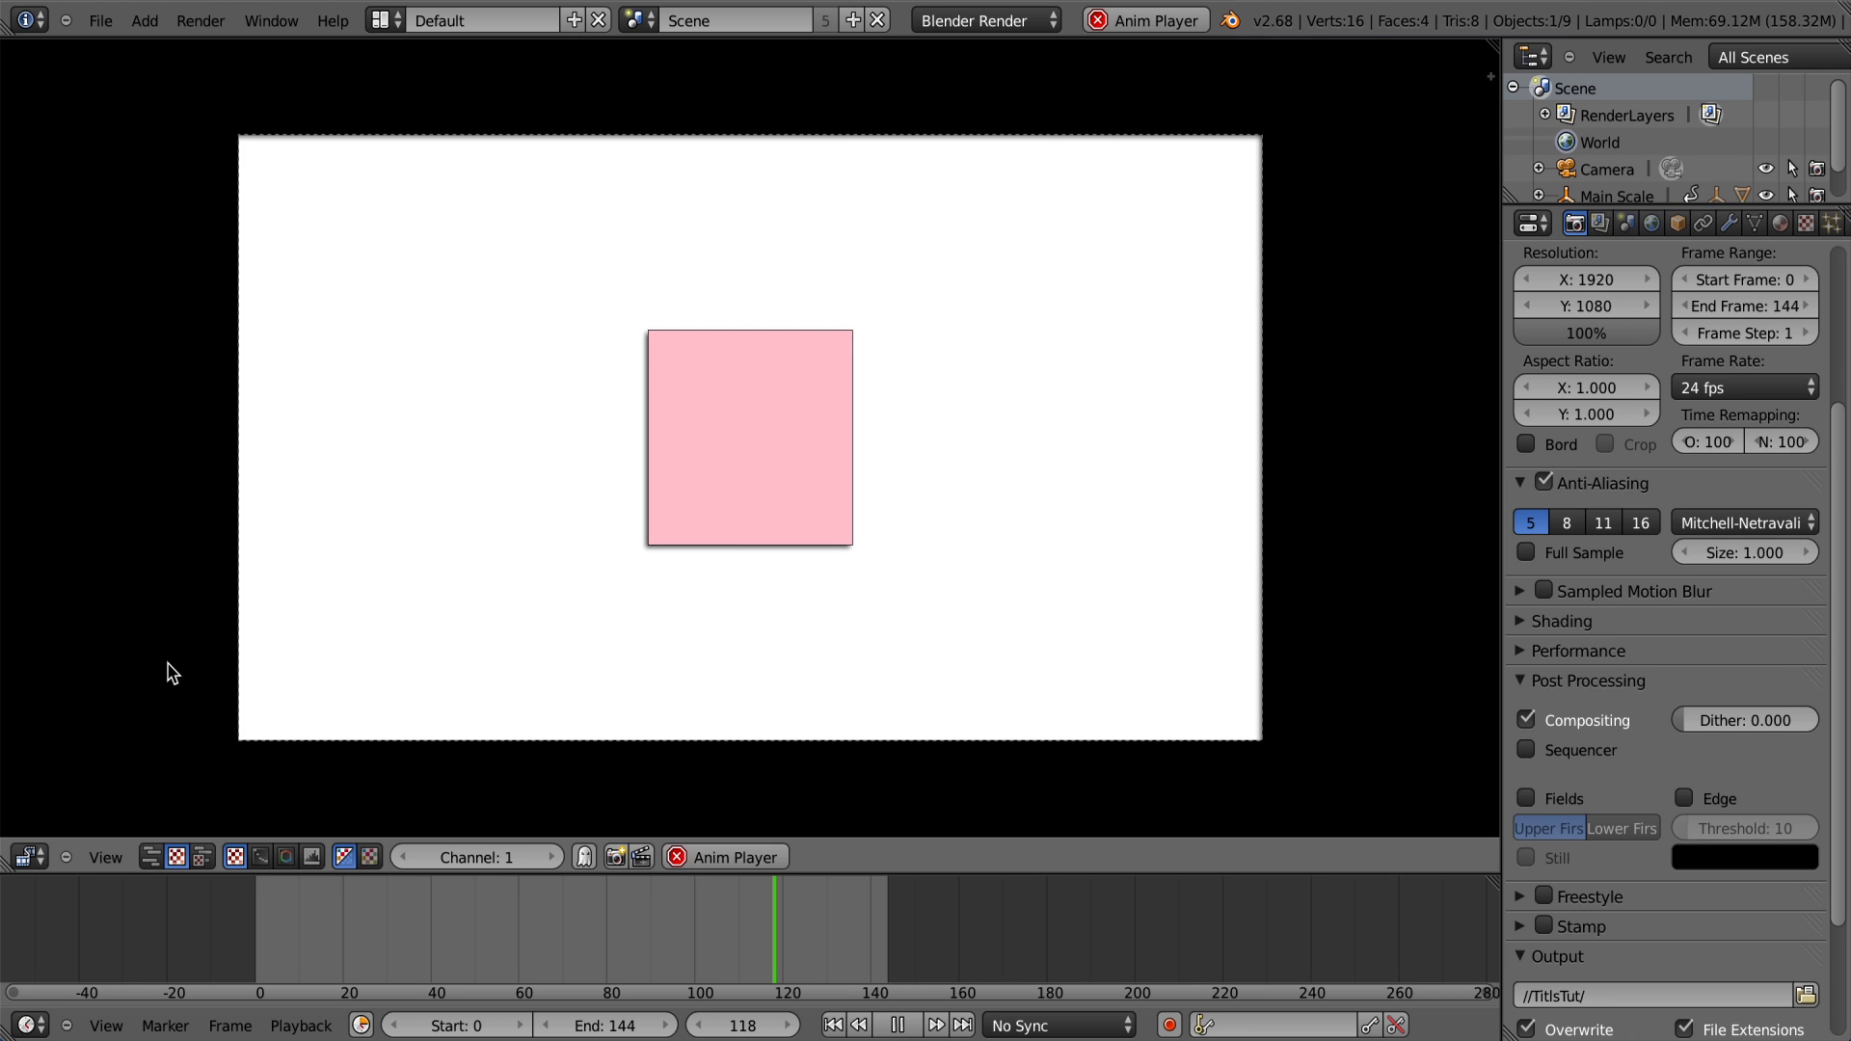
pyautogui.press('Escape')
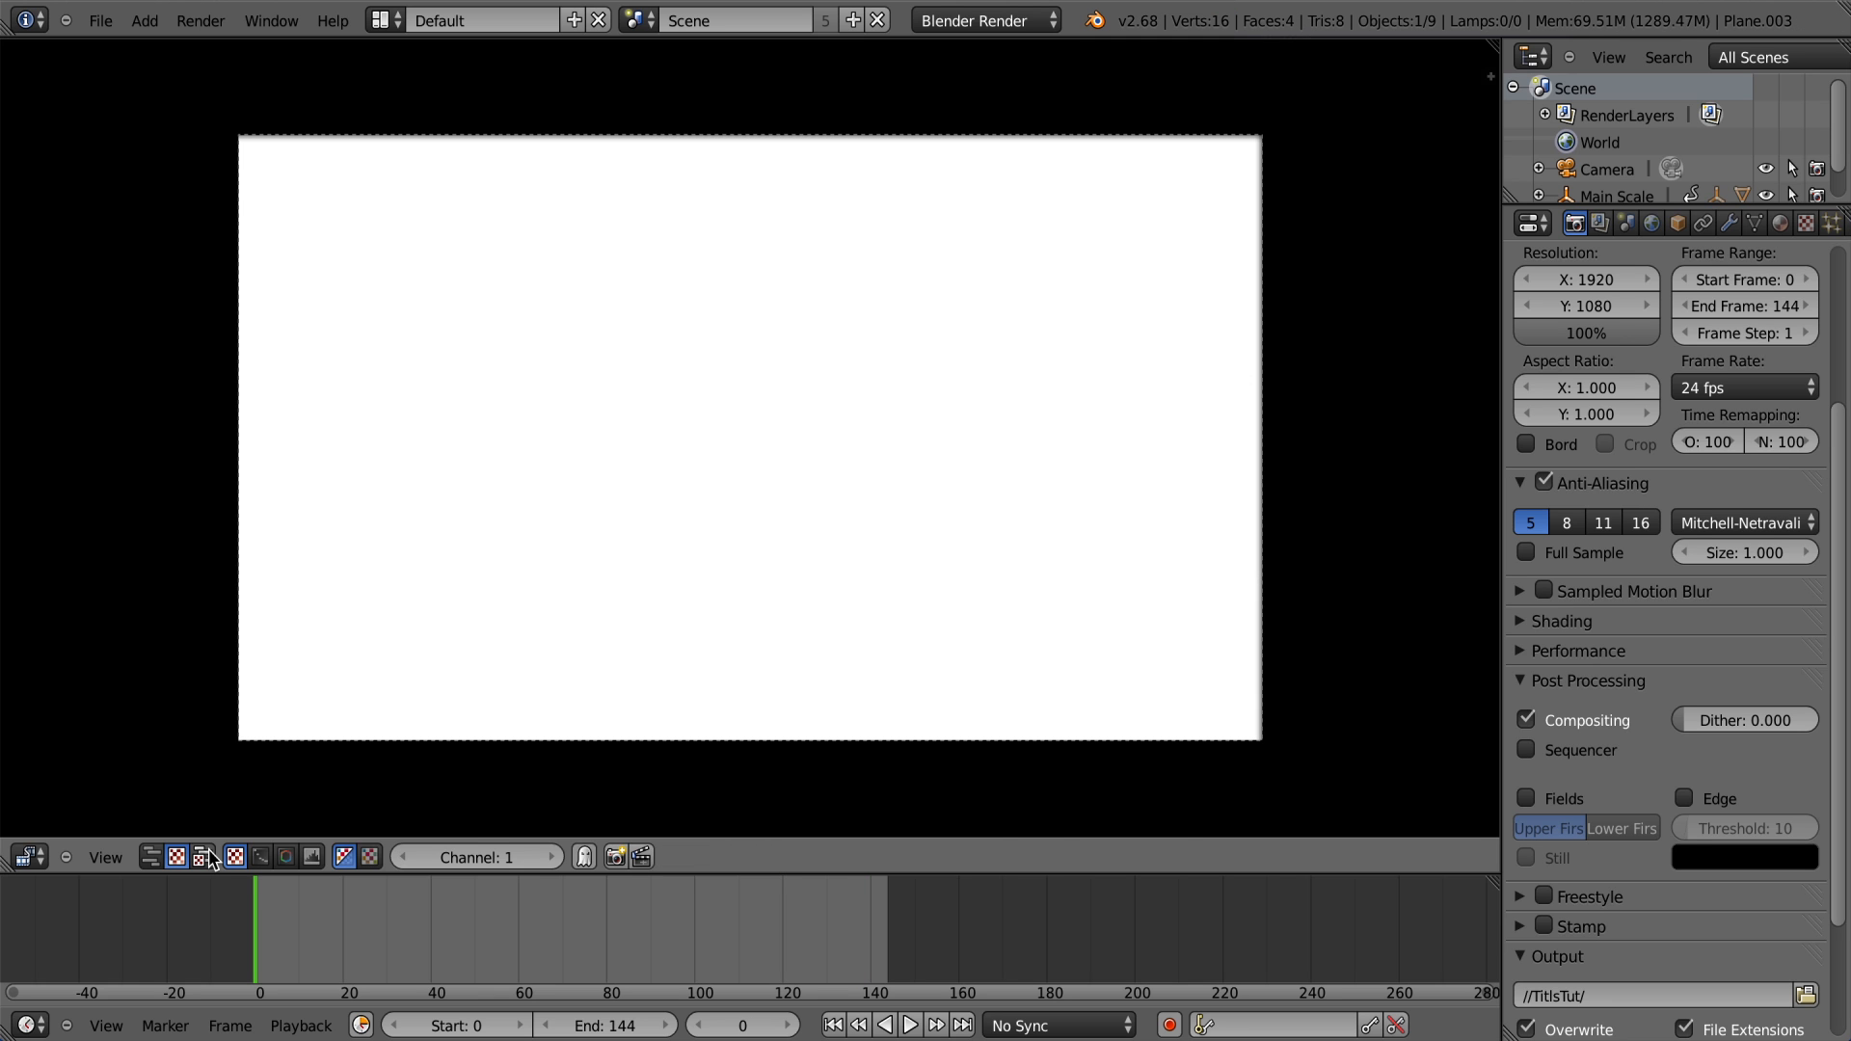
# Step: Change the area to the Node Editor and disconnect the Viewer and Composite nodes from the Alpha Over node
pyautogui.click(203, 857)
pyautogui.click(32, 858)
pyautogui.click(80, 544)
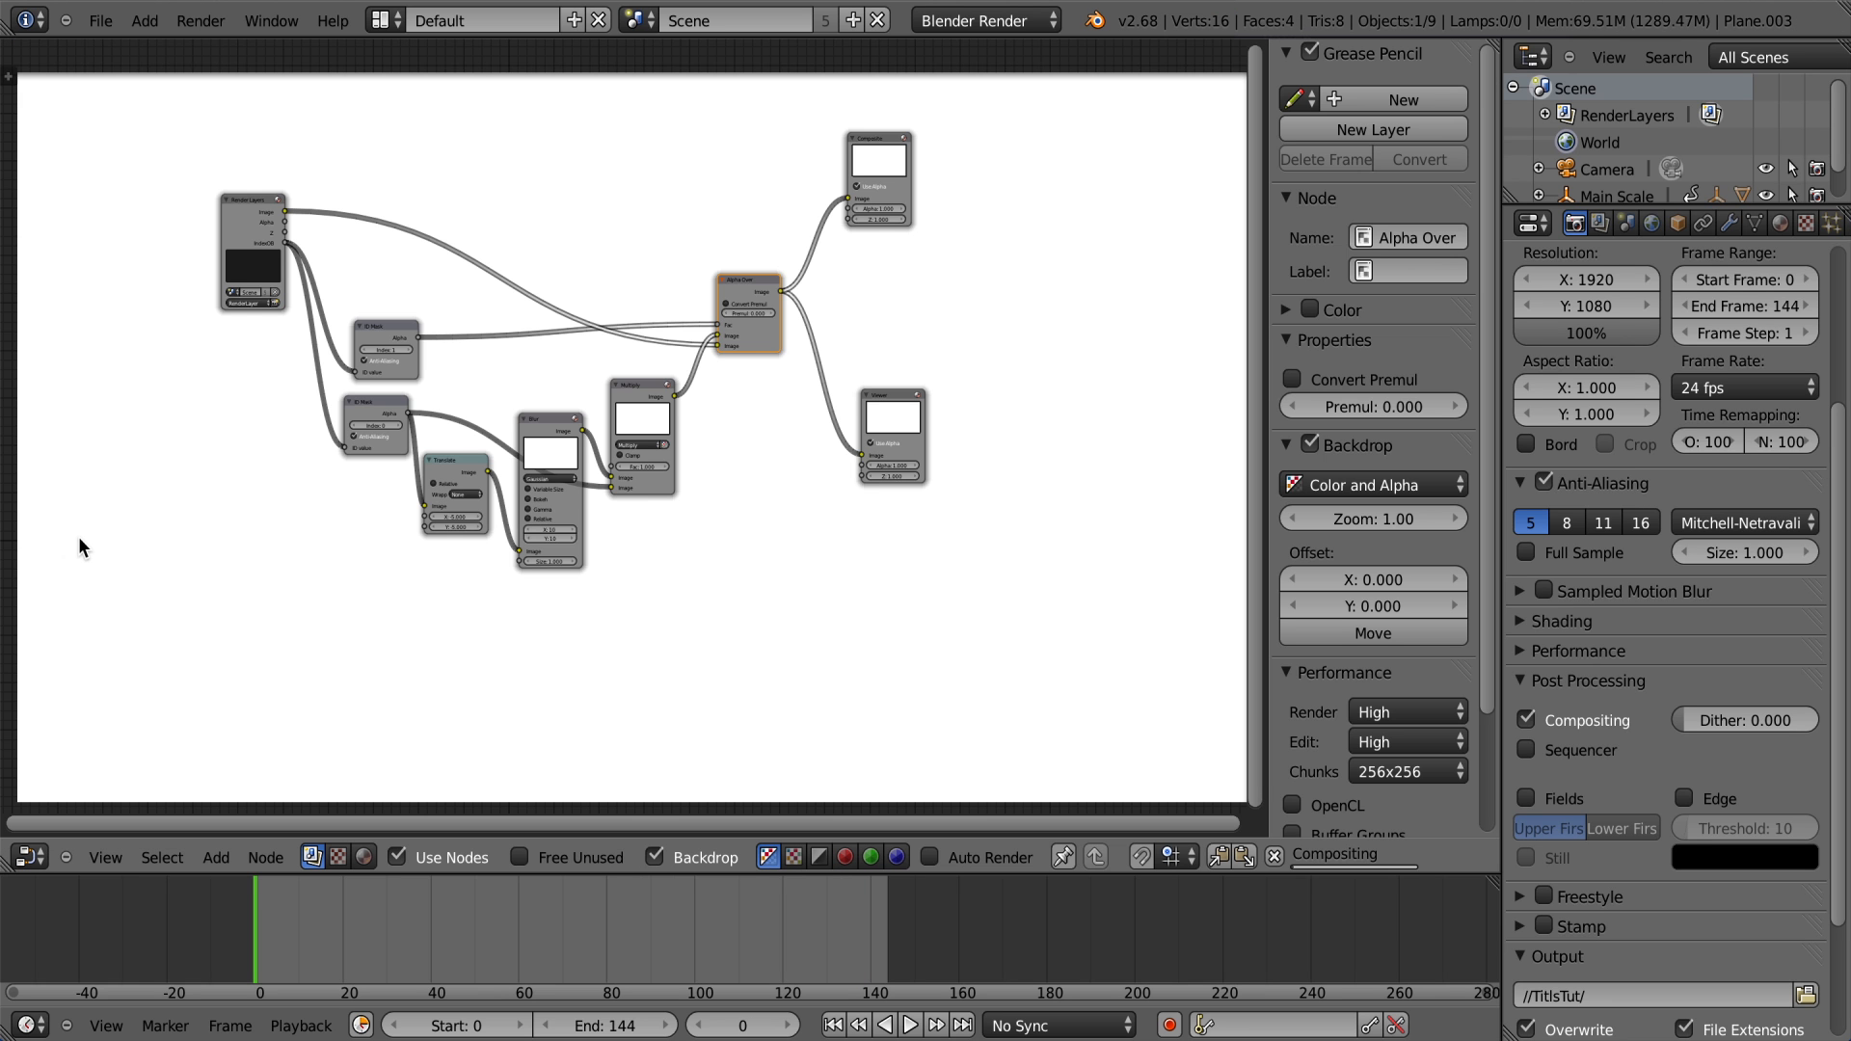
pyautogui.scroll(1, 509, 456)
pyautogui.scroll(-1, 871, 318)
pyautogui.moveTo(924, 164); pyautogui.dragTo(853, 300)
pyautogui.moveTo(854, 413)
pyautogui.mouseDown()
pyautogui.moveTo(1003, 431)
pyautogui.moveTo(873, 425)
pyautogui.mouseUp()
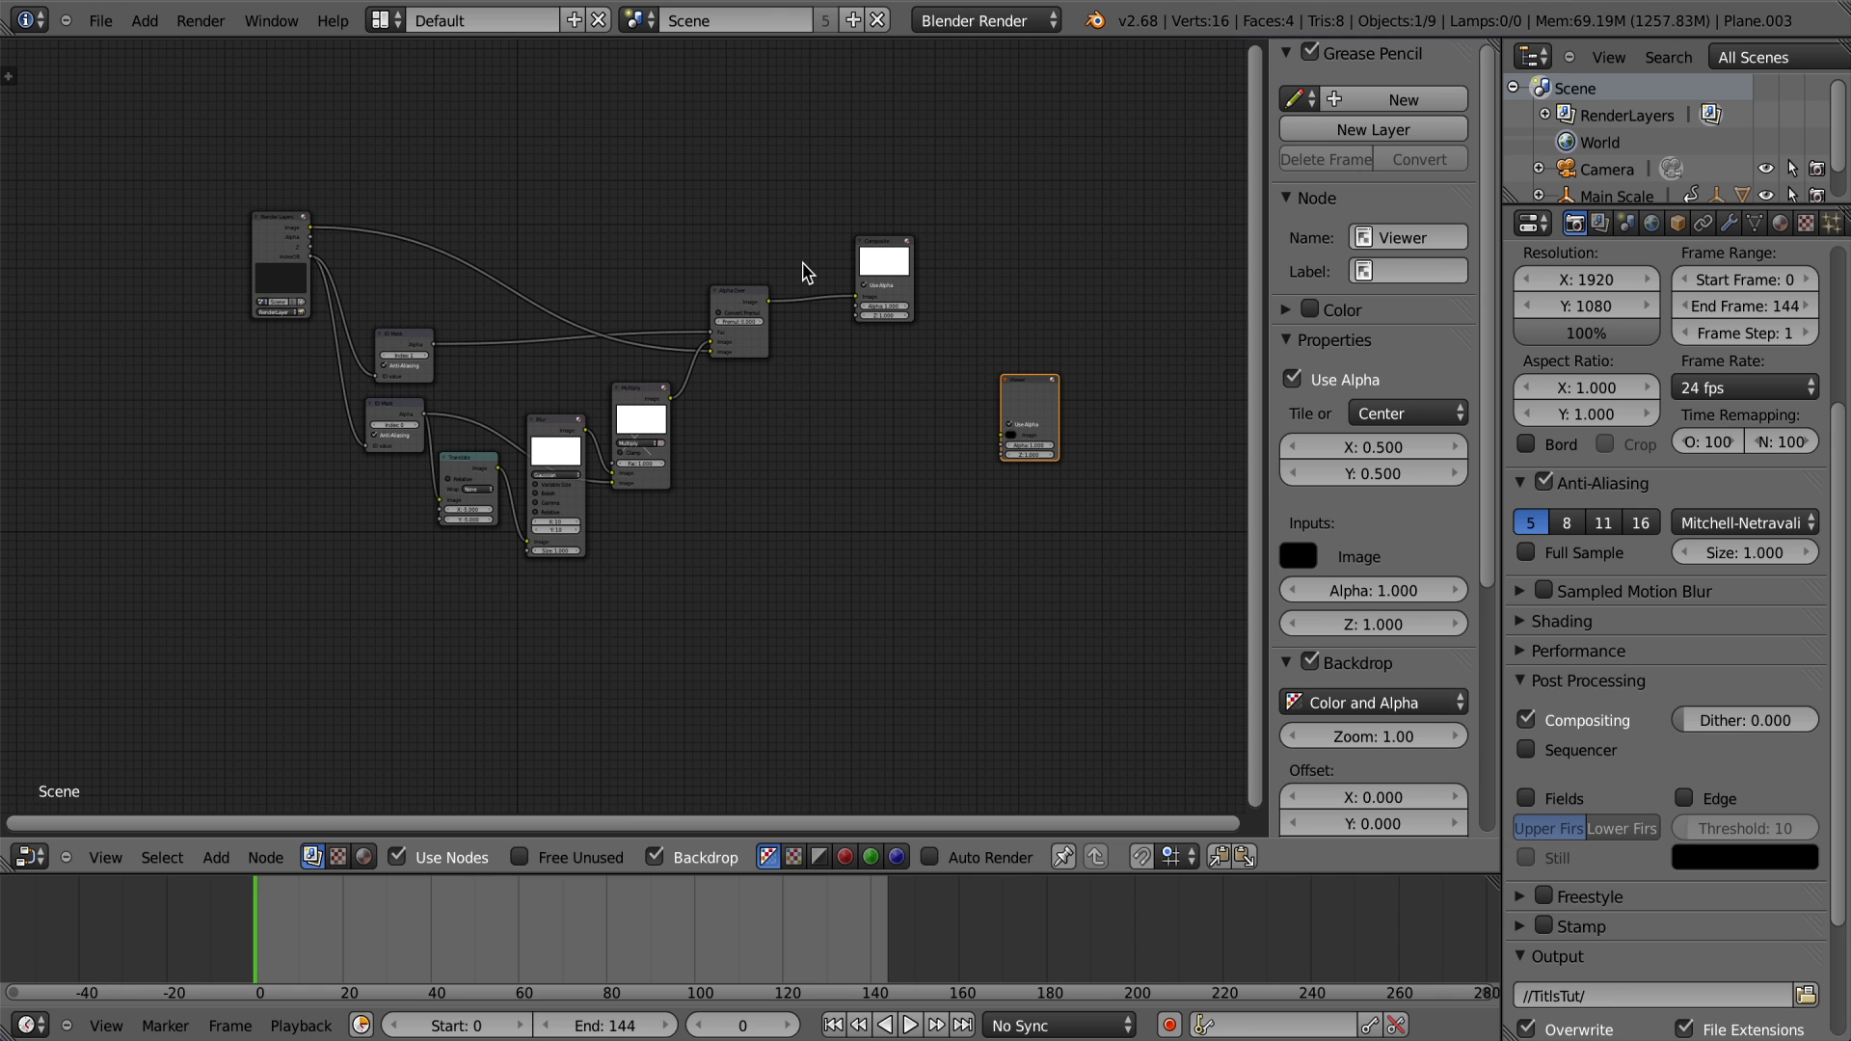
pyautogui.click(872, 246)
pyautogui.moveTo(872, 246); pyautogui.dragTo(698, 526)
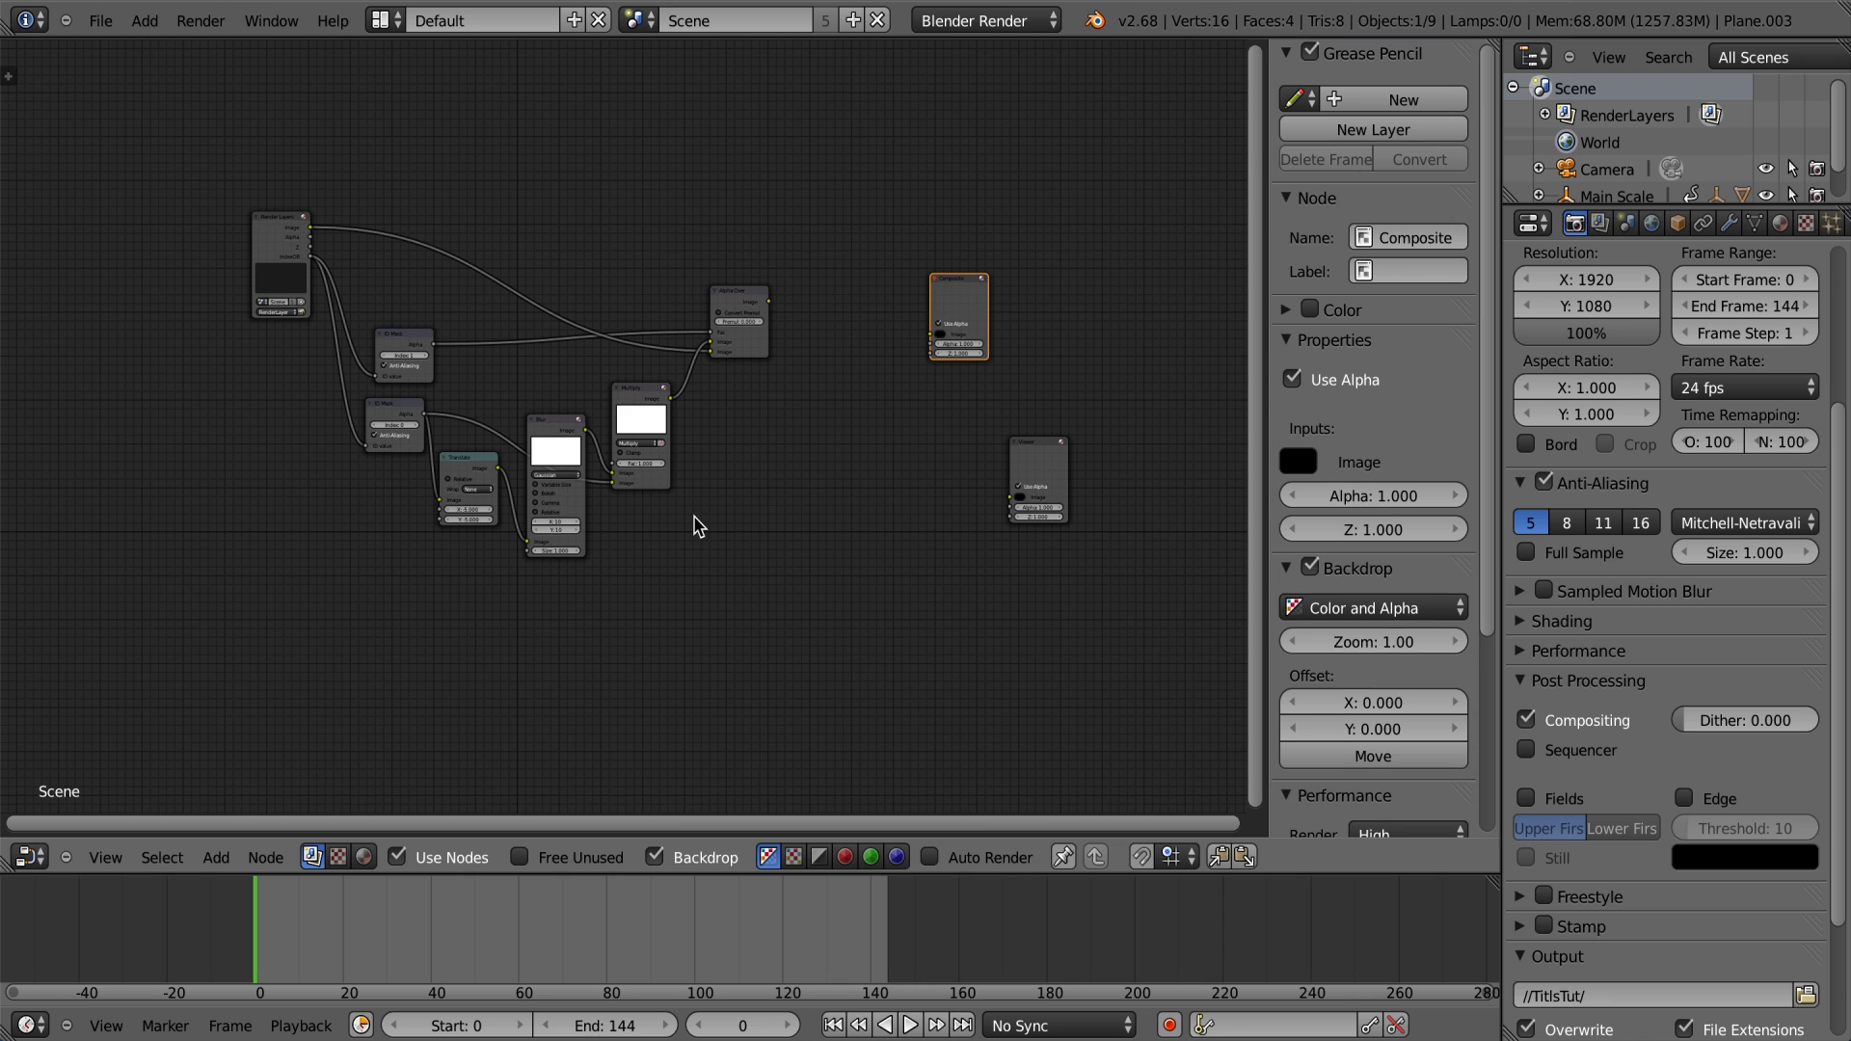
# Step: Stack the Composite node above the Viewer node below the existing node tree and enable Free Unused
pyautogui.scroll(1, 269, 276)
pyautogui.moveTo(269, 276); pyautogui.dragTo(272, 55, button='middle')
pyautogui.moveTo(275, 65); pyautogui.dragTo(252, 126)
pyautogui.moveTo(641, 323); pyautogui.dragTo(496, 327, button='middle')
pyautogui.moveTo(872, 86); pyautogui.dragTo(721, 374)
pyautogui.click(517, 859)
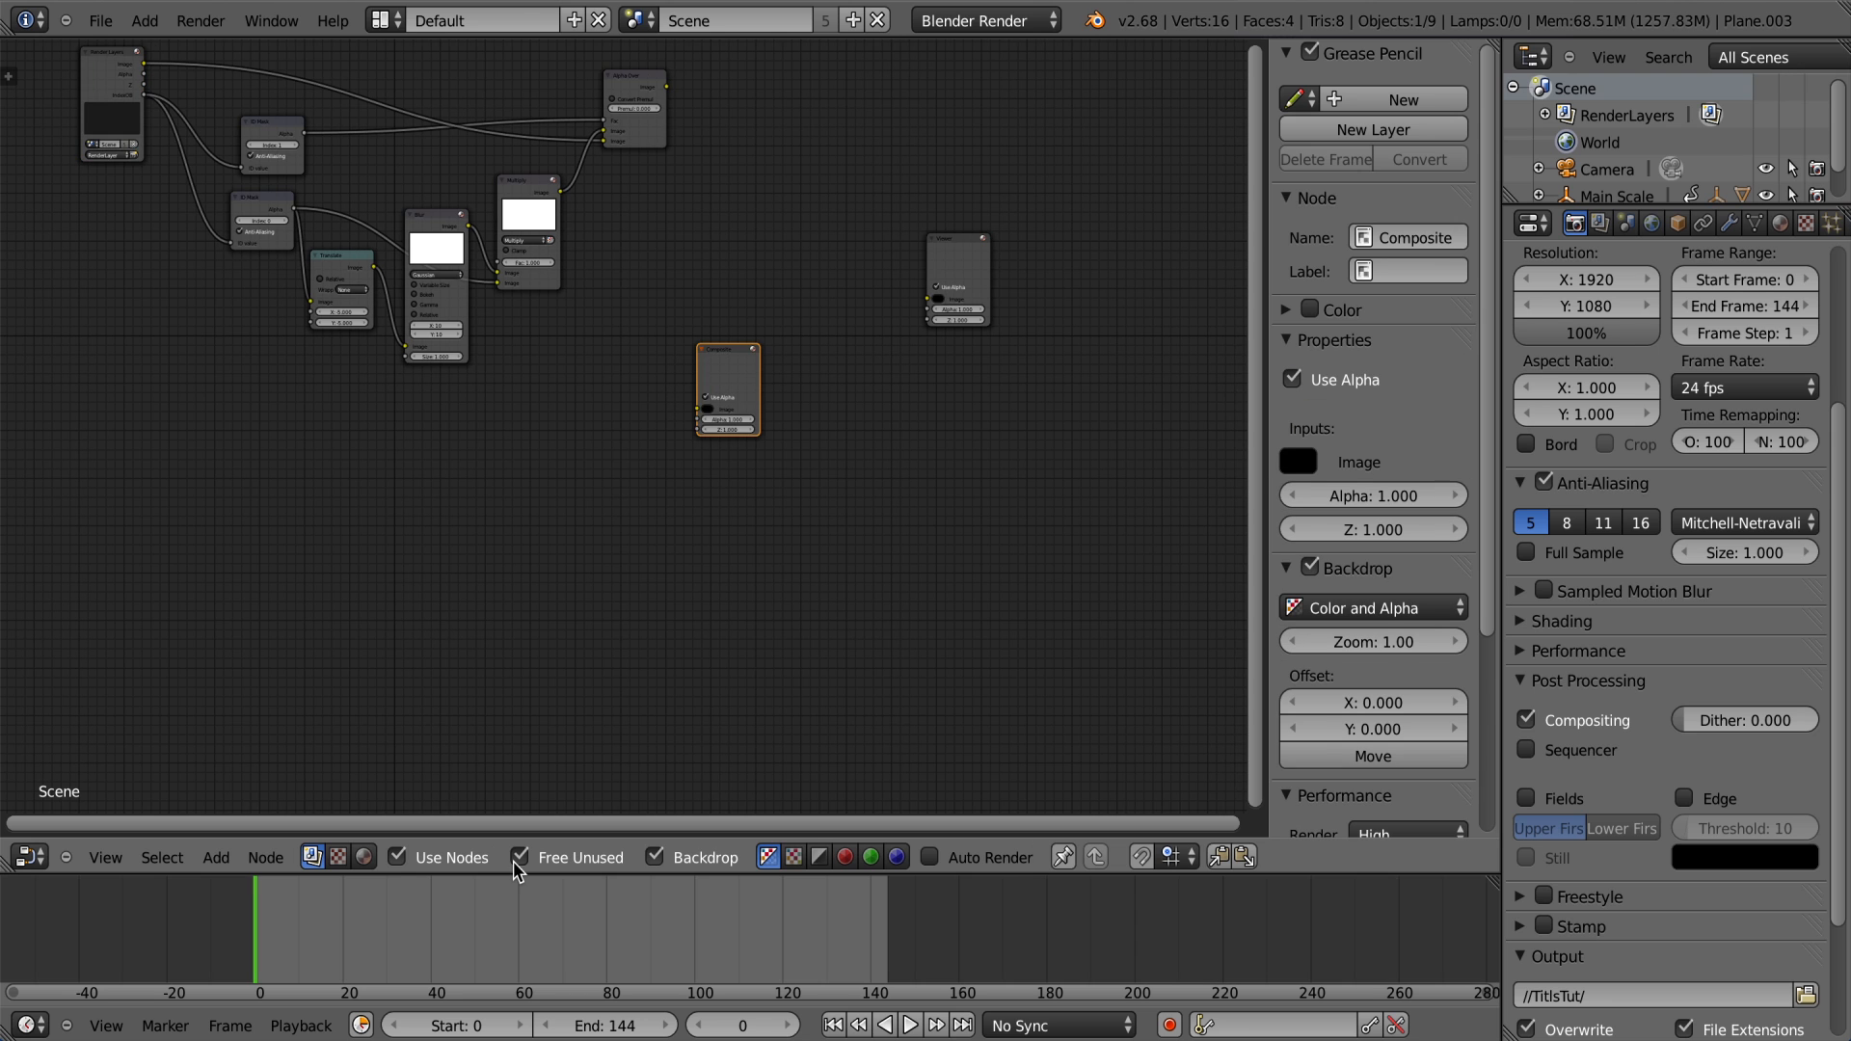
pyautogui.scroll(-1, 678, 364)
pyautogui.moveTo(842, 353); pyautogui.dragTo(656, 585)
pyautogui.moveTo(700, 374); pyautogui.dragTo(680, 428)
pyautogui.scroll(-1, 575, 528)
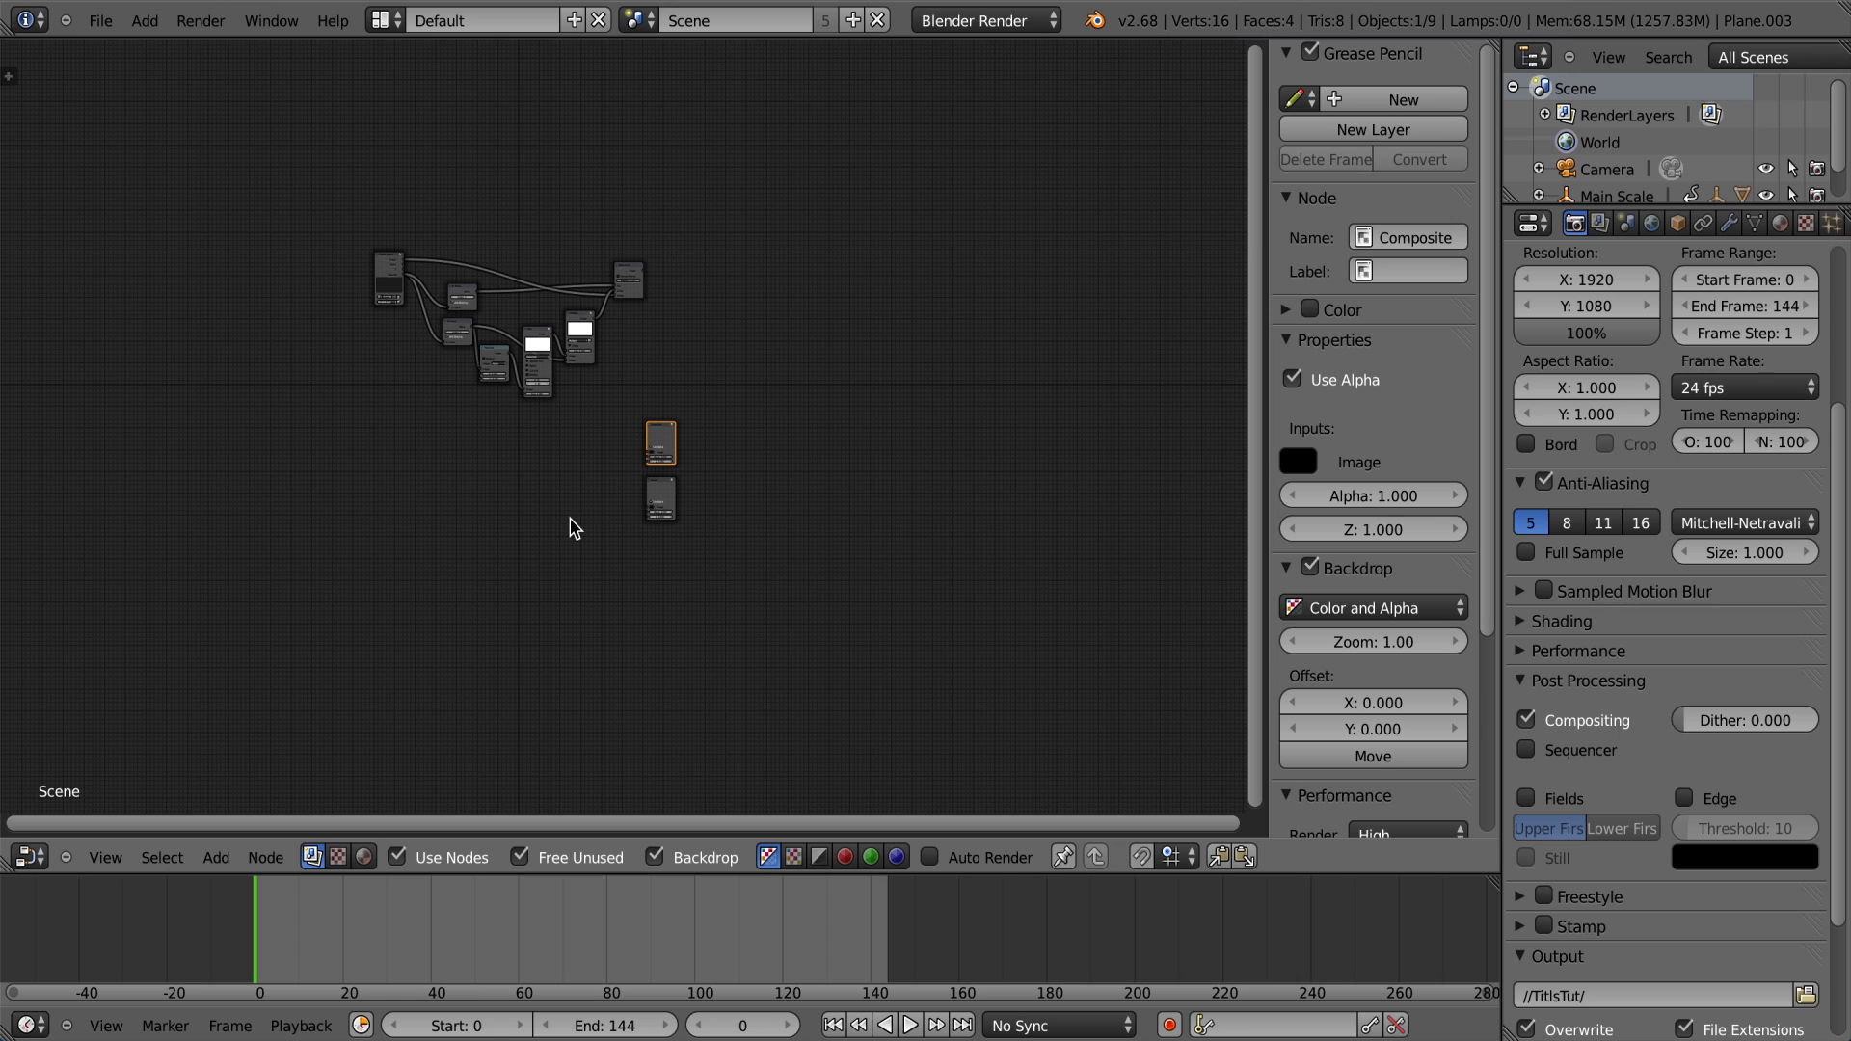
# Step: Add an Image input node in the empty space beside the output nodes and load 0000.png from the TitlsTut folder
pyautogui.scroll(6, 413, 496)
pyautogui.moveTo(413, 496); pyautogui.dragTo(297, 353, button='middle')
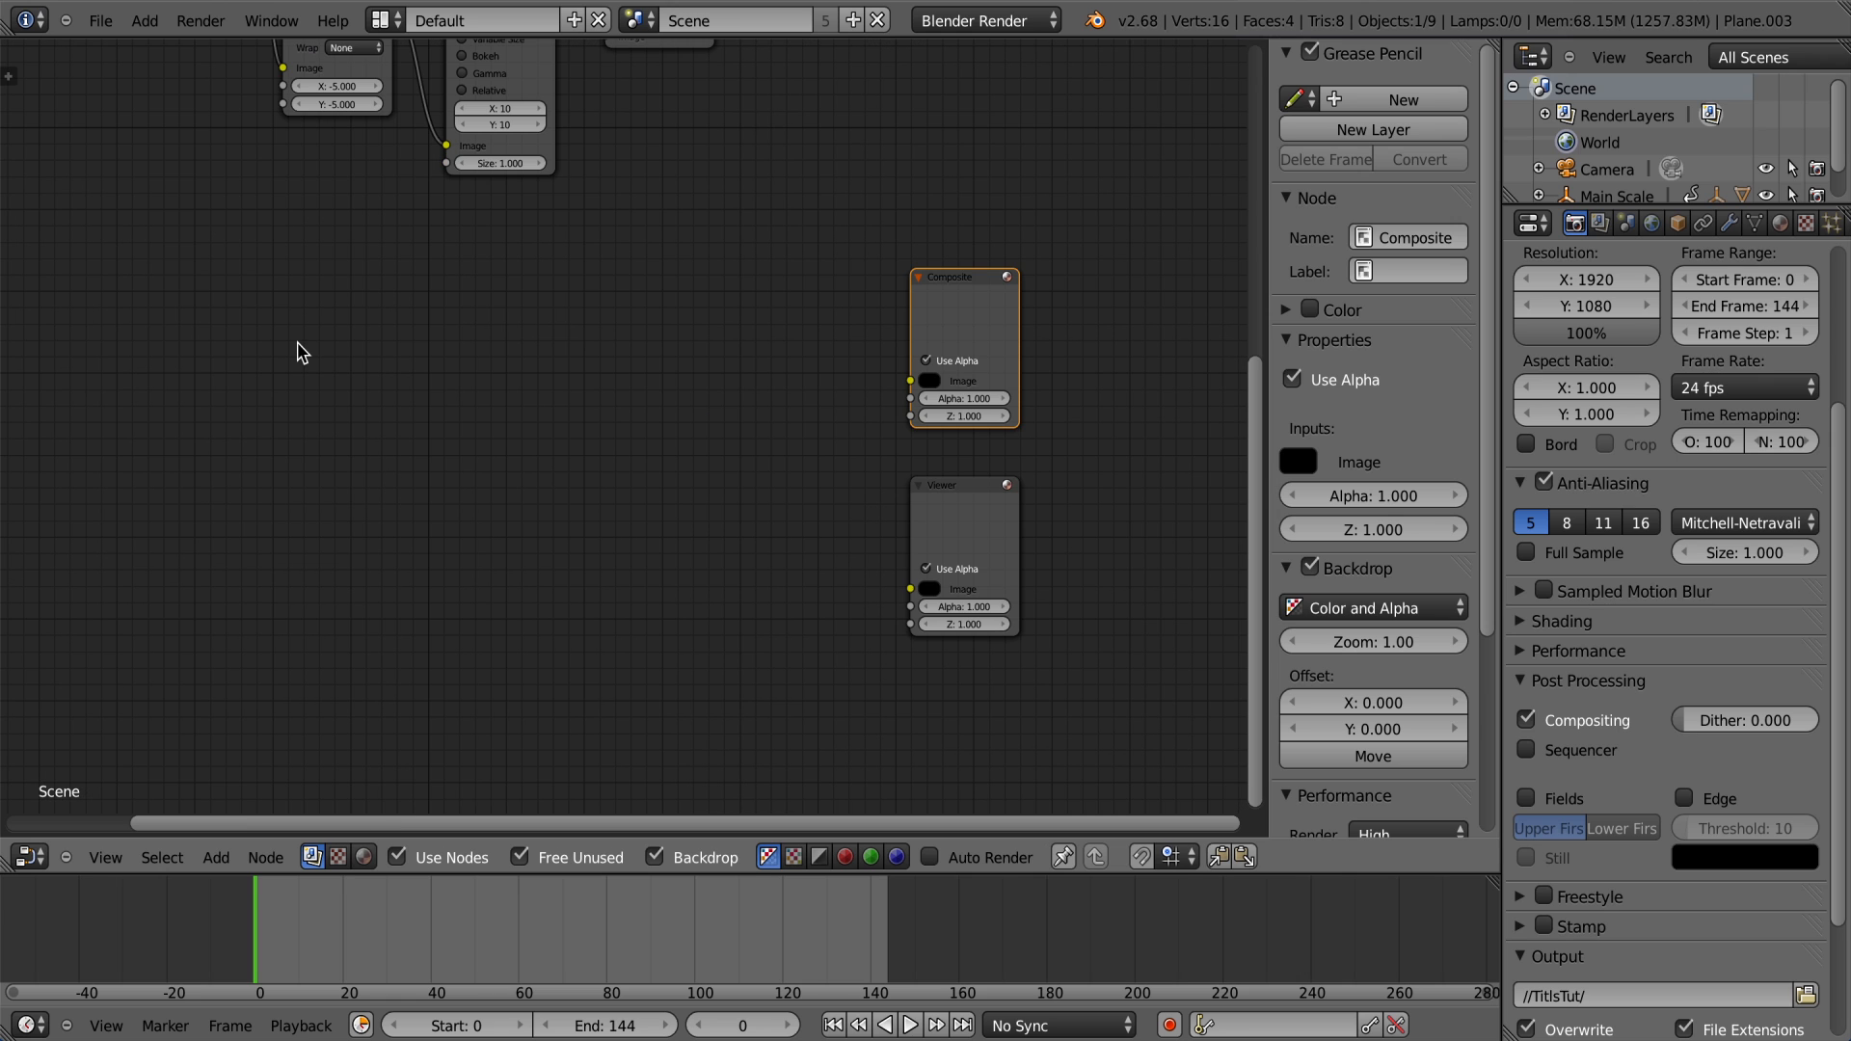
pyautogui.hotkey('shift', 'a')
pyautogui.moveTo(261, 386)
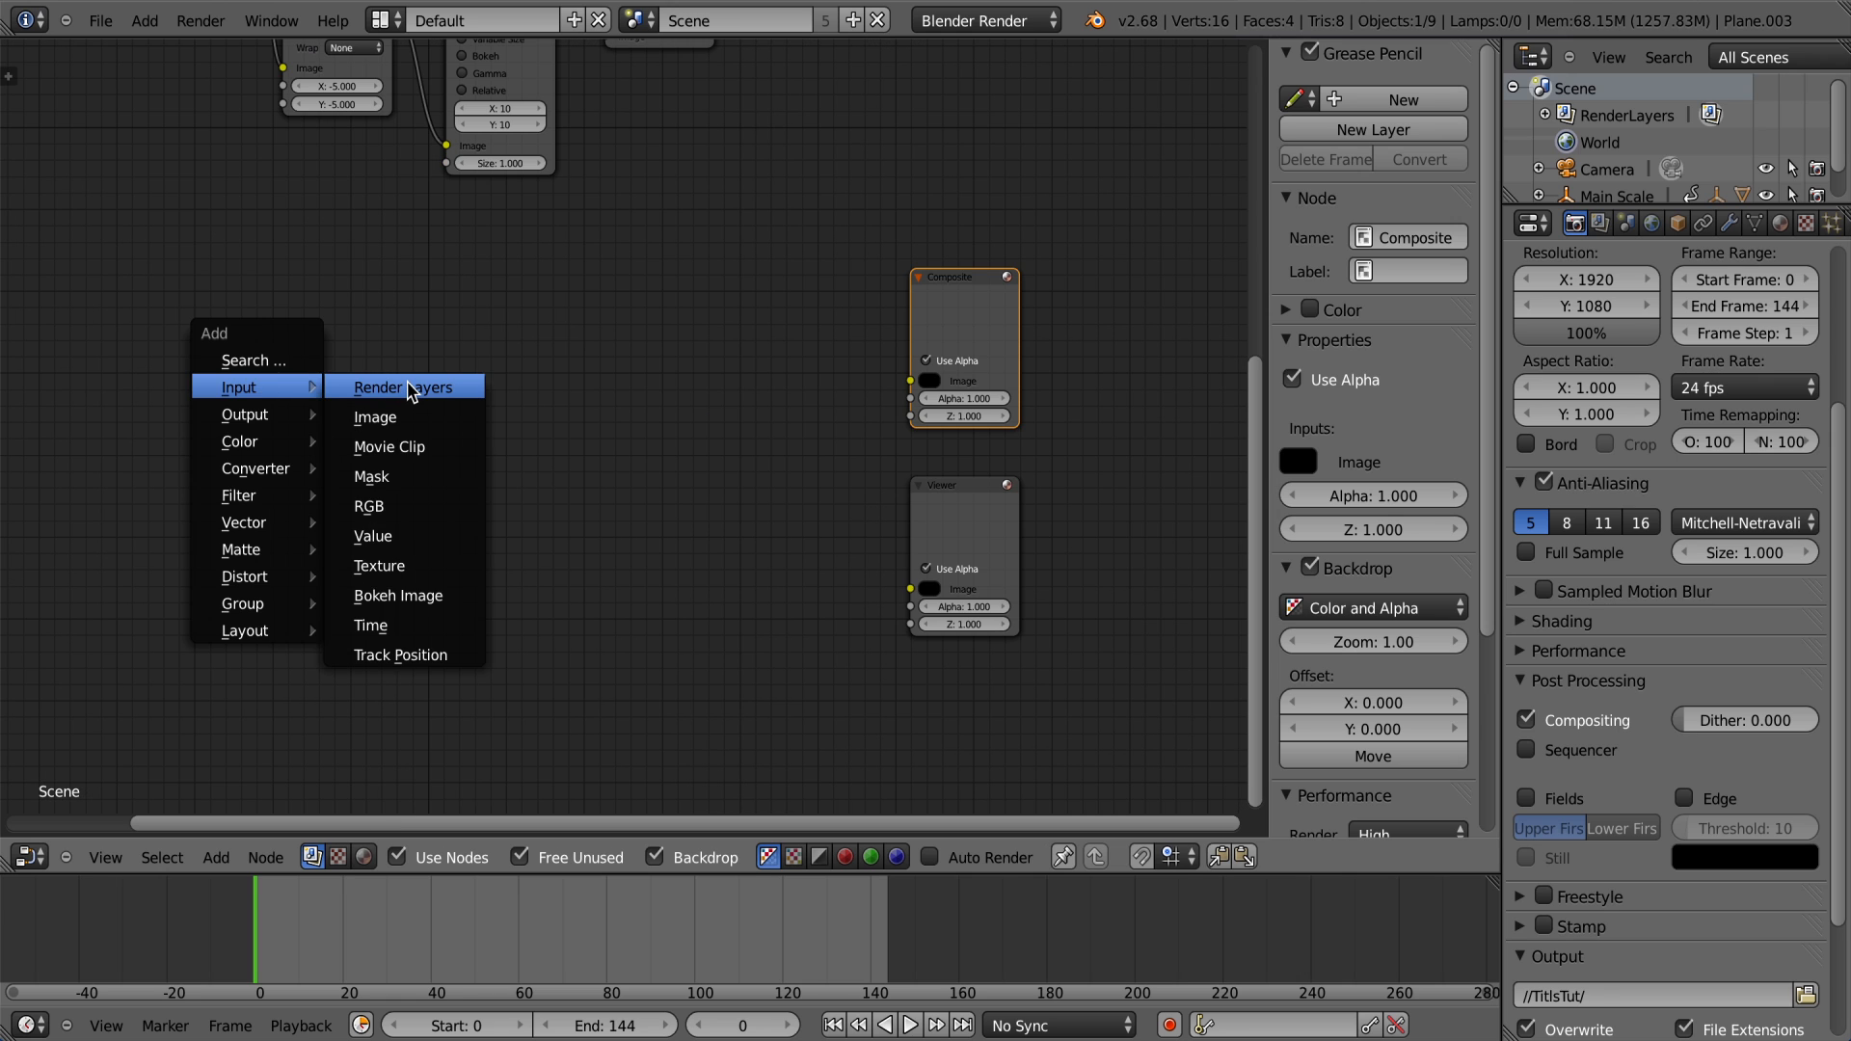
pyautogui.click(381, 417)
pyautogui.click(237, 545)
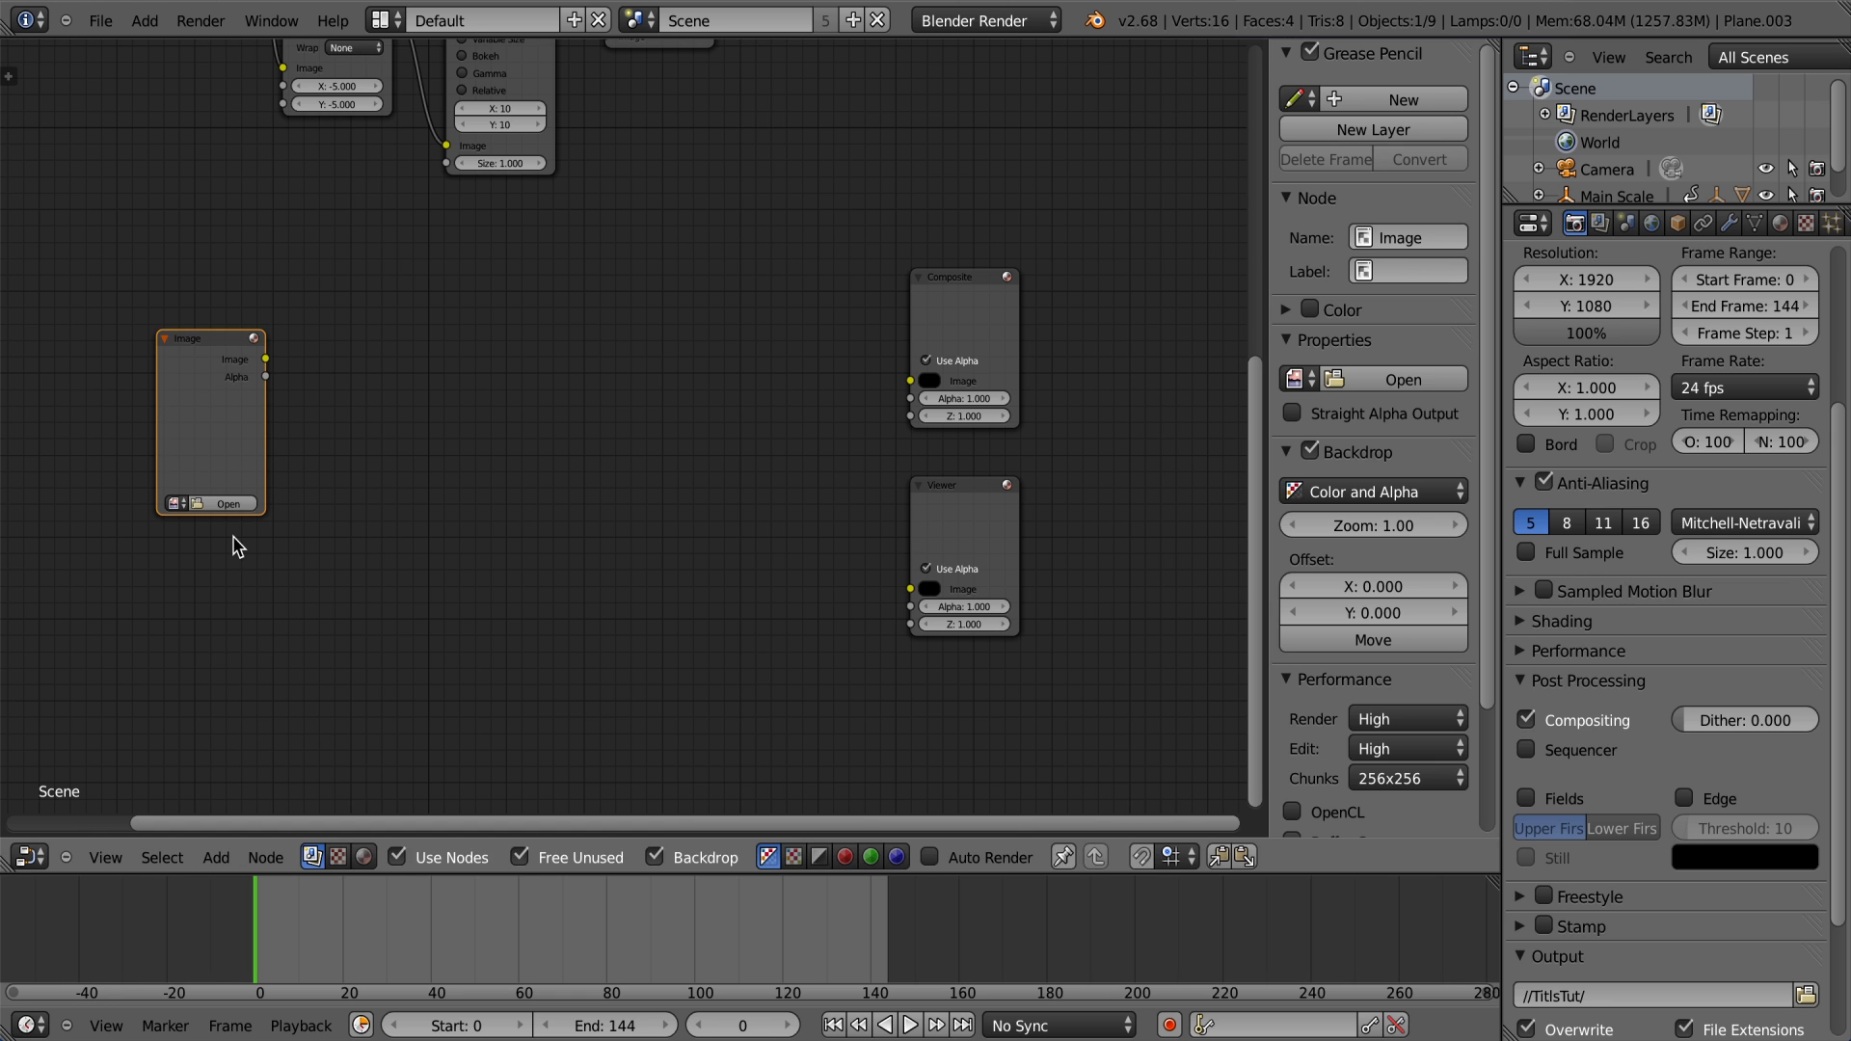
pyautogui.click(229, 503)
pyautogui.click(176, 626)
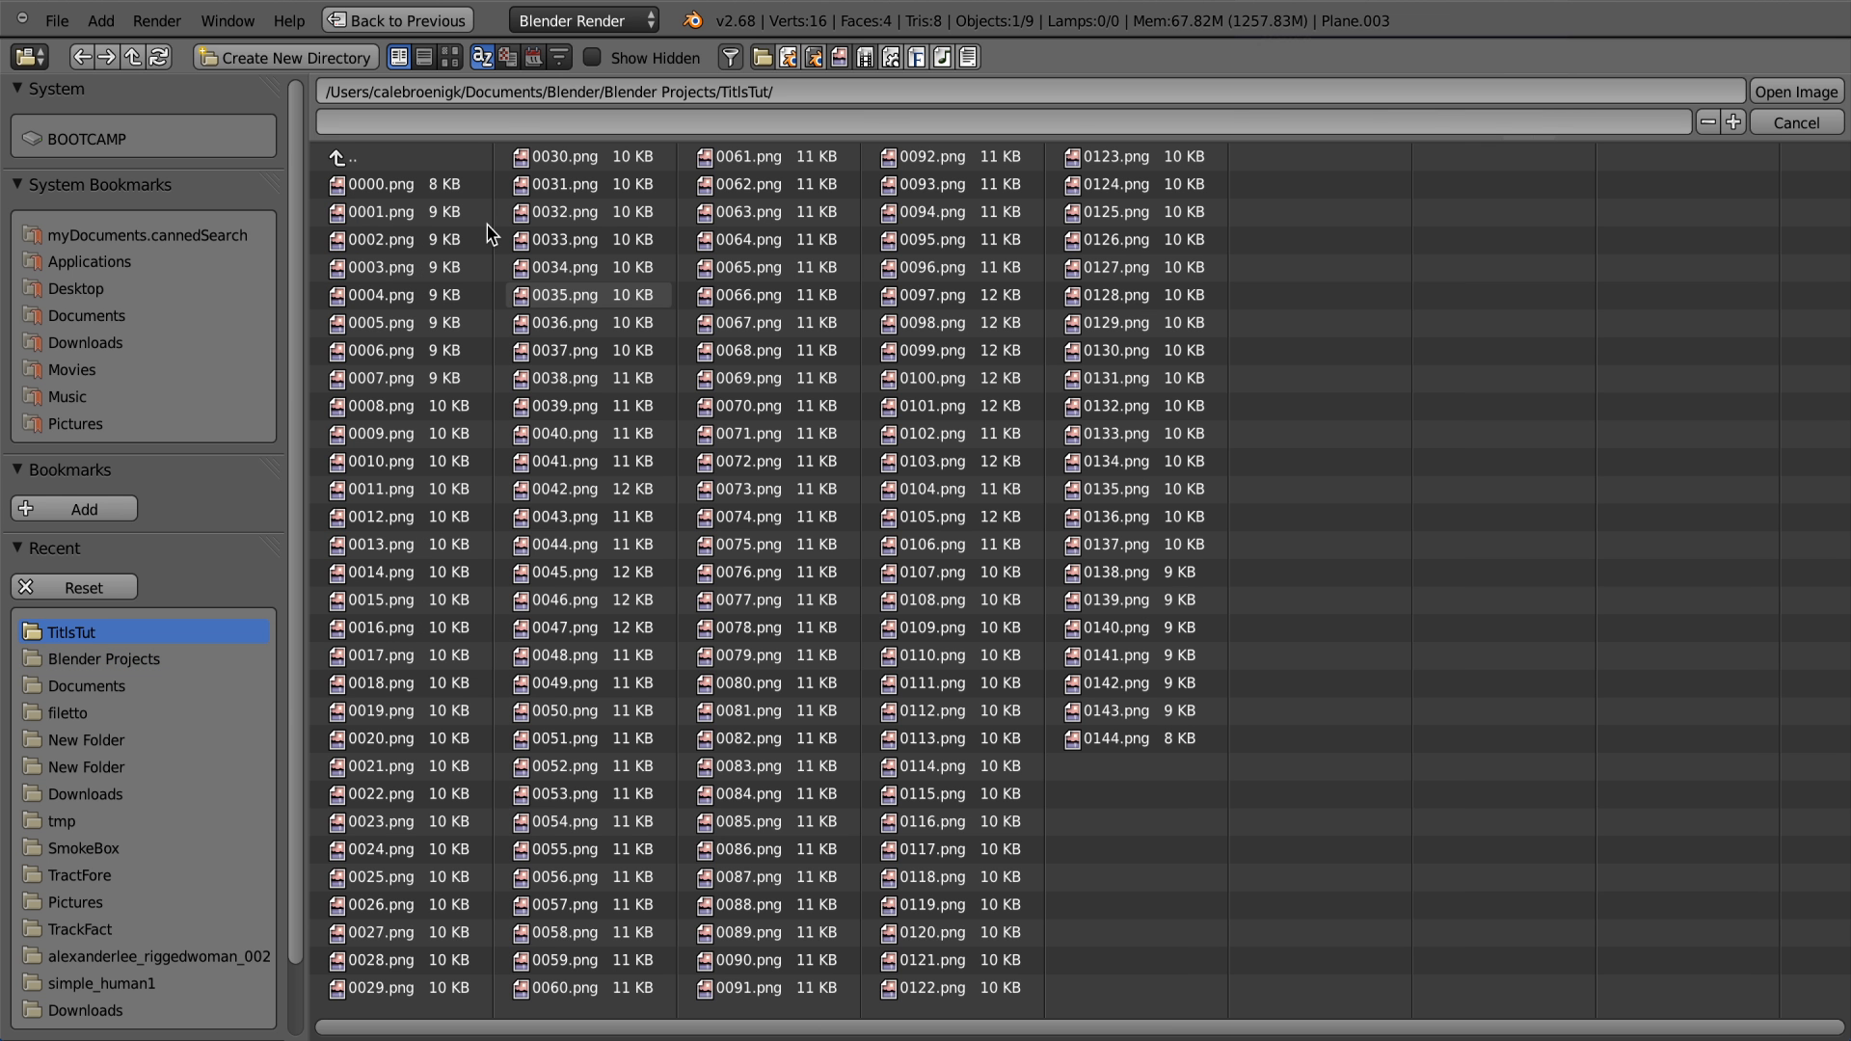
pyautogui.click(405, 185)
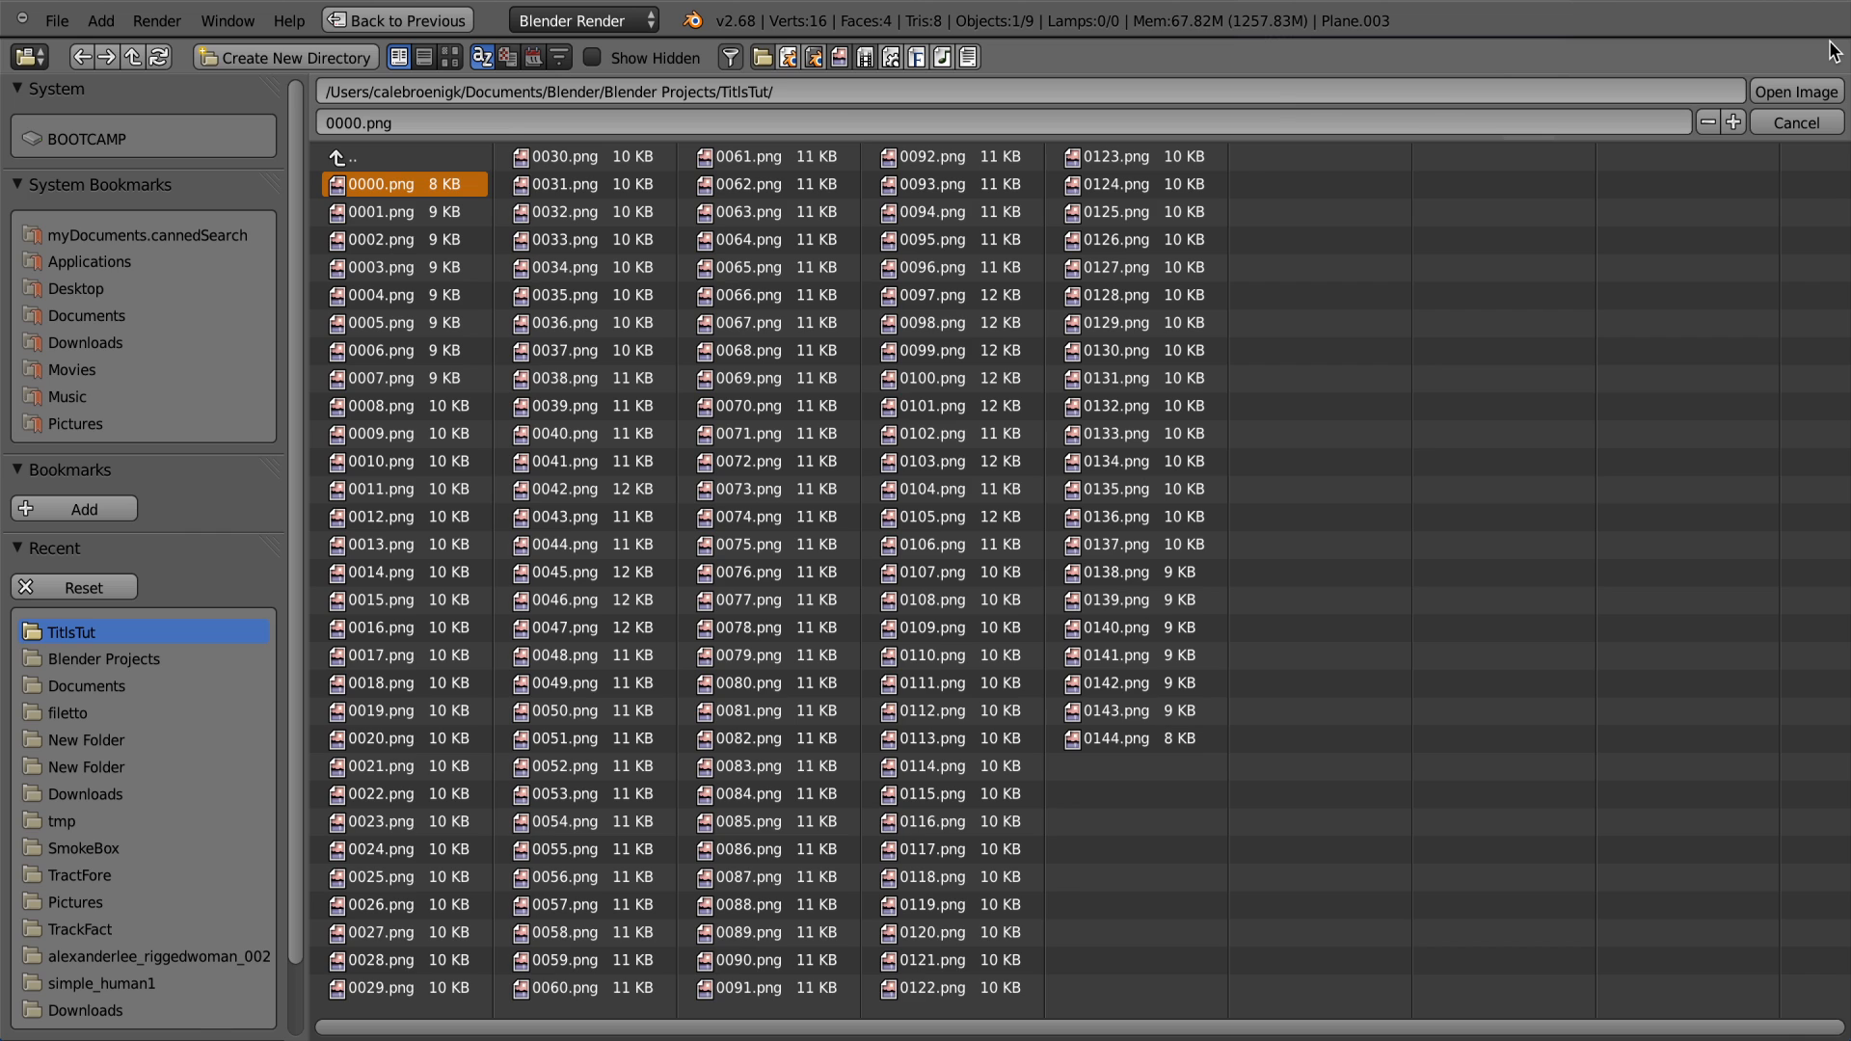
pyautogui.click(1797, 91)
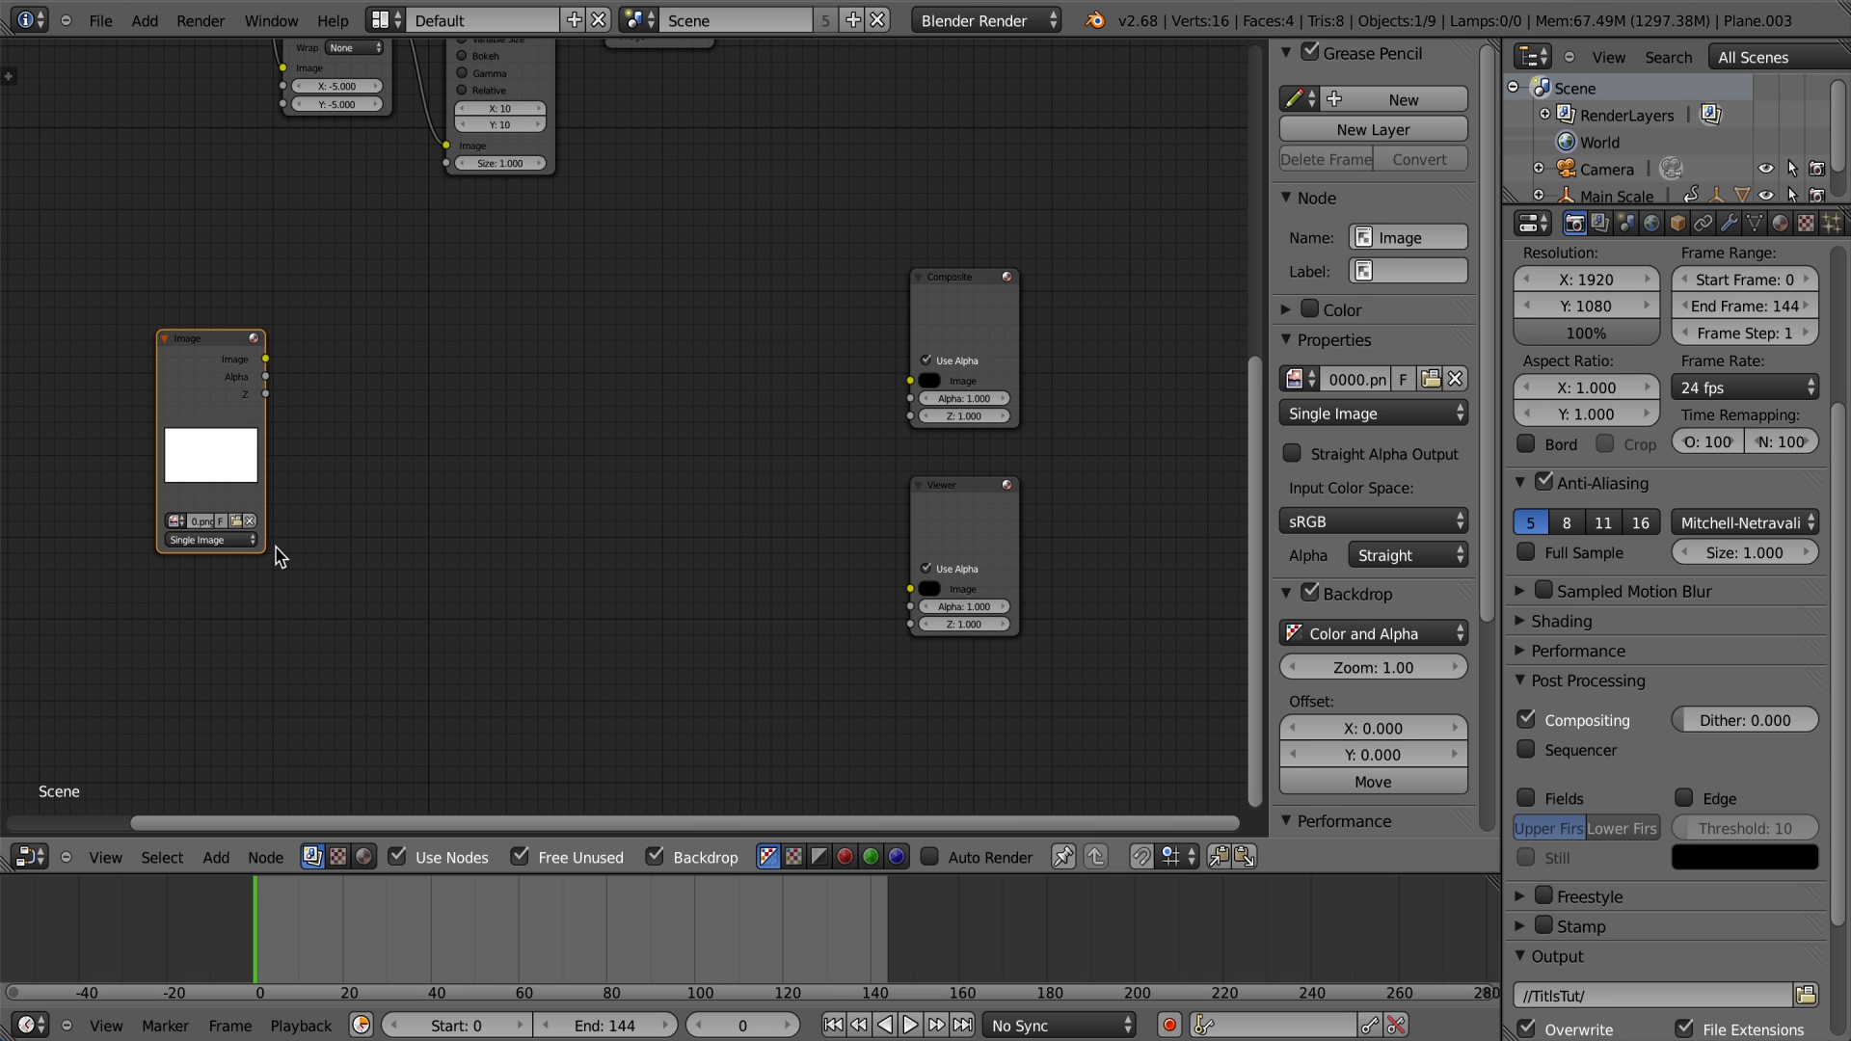
# Step: Set the Image node's source to Image Sequence with 145 frames and enable Auto-Refresh
pyautogui.click(243, 541)
pyautogui.click(241, 583)
pyautogui.moveTo(327, 533); pyautogui.dragTo(491, 279, button='middle')
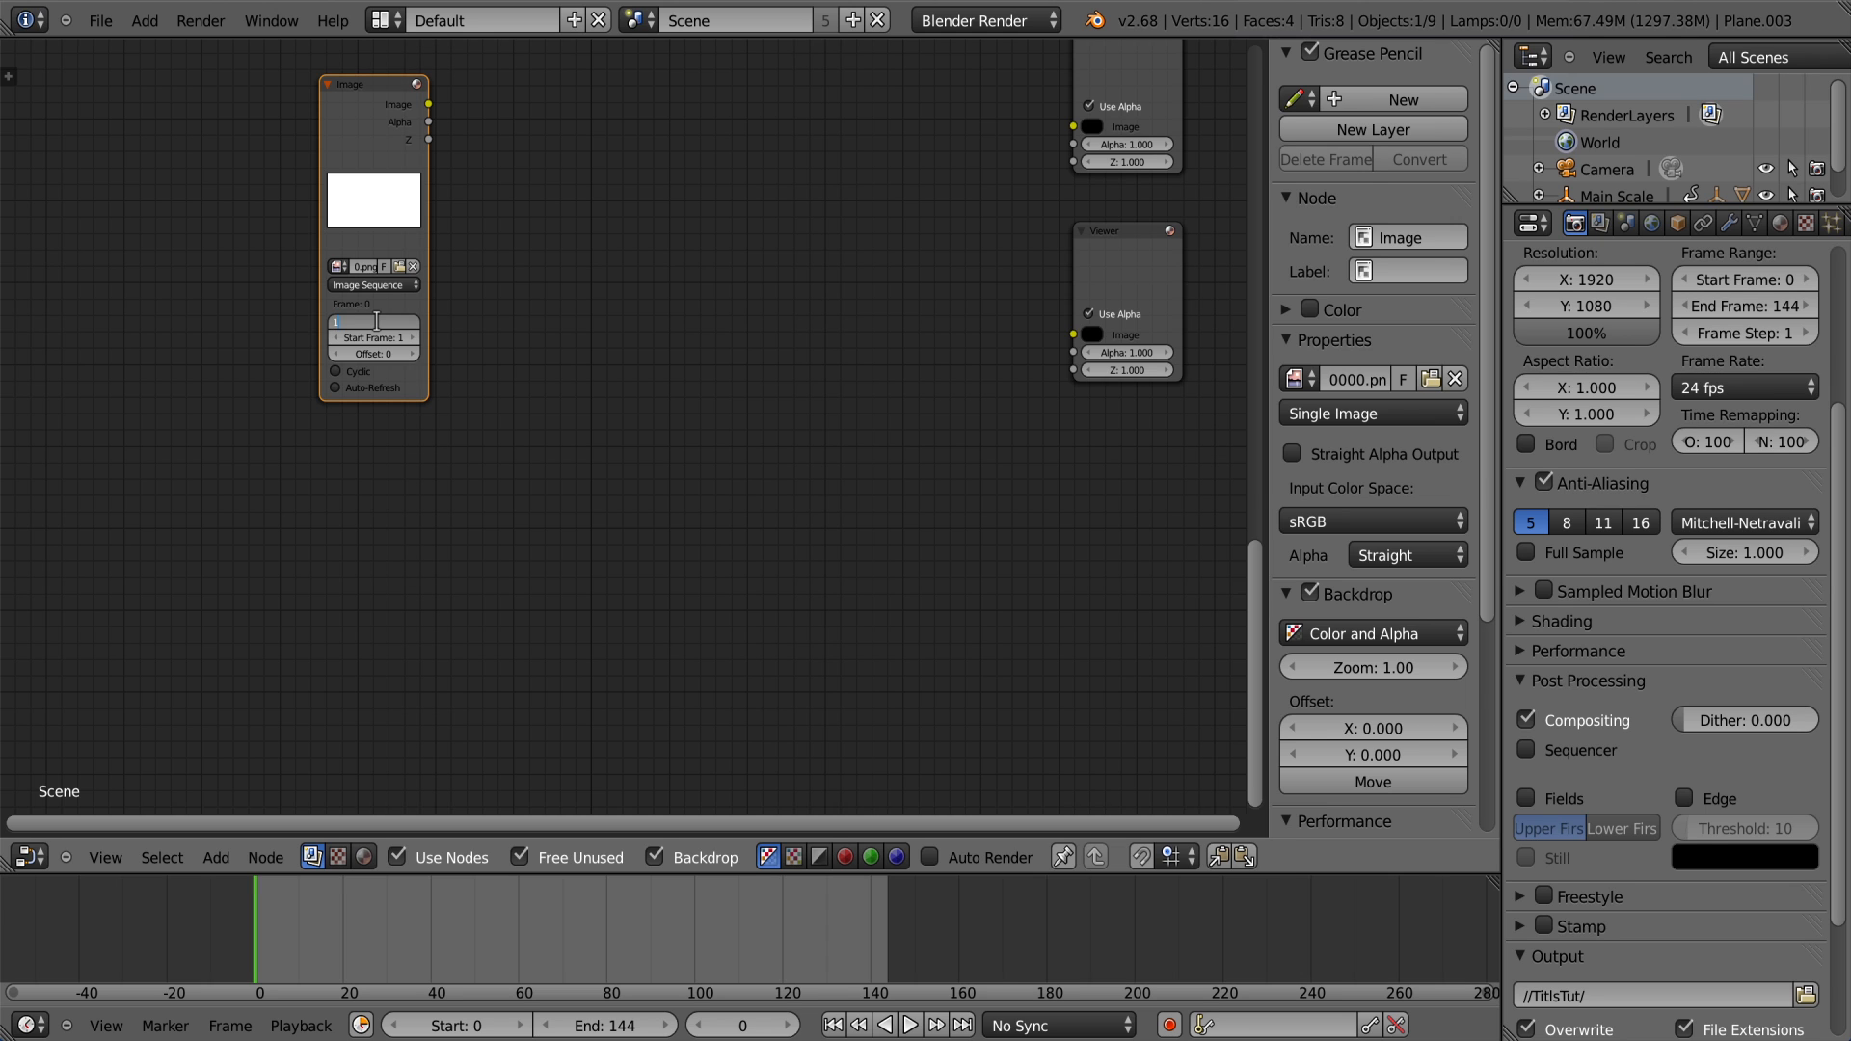
pyautogui.write('145')
pyautogui.press('Return')
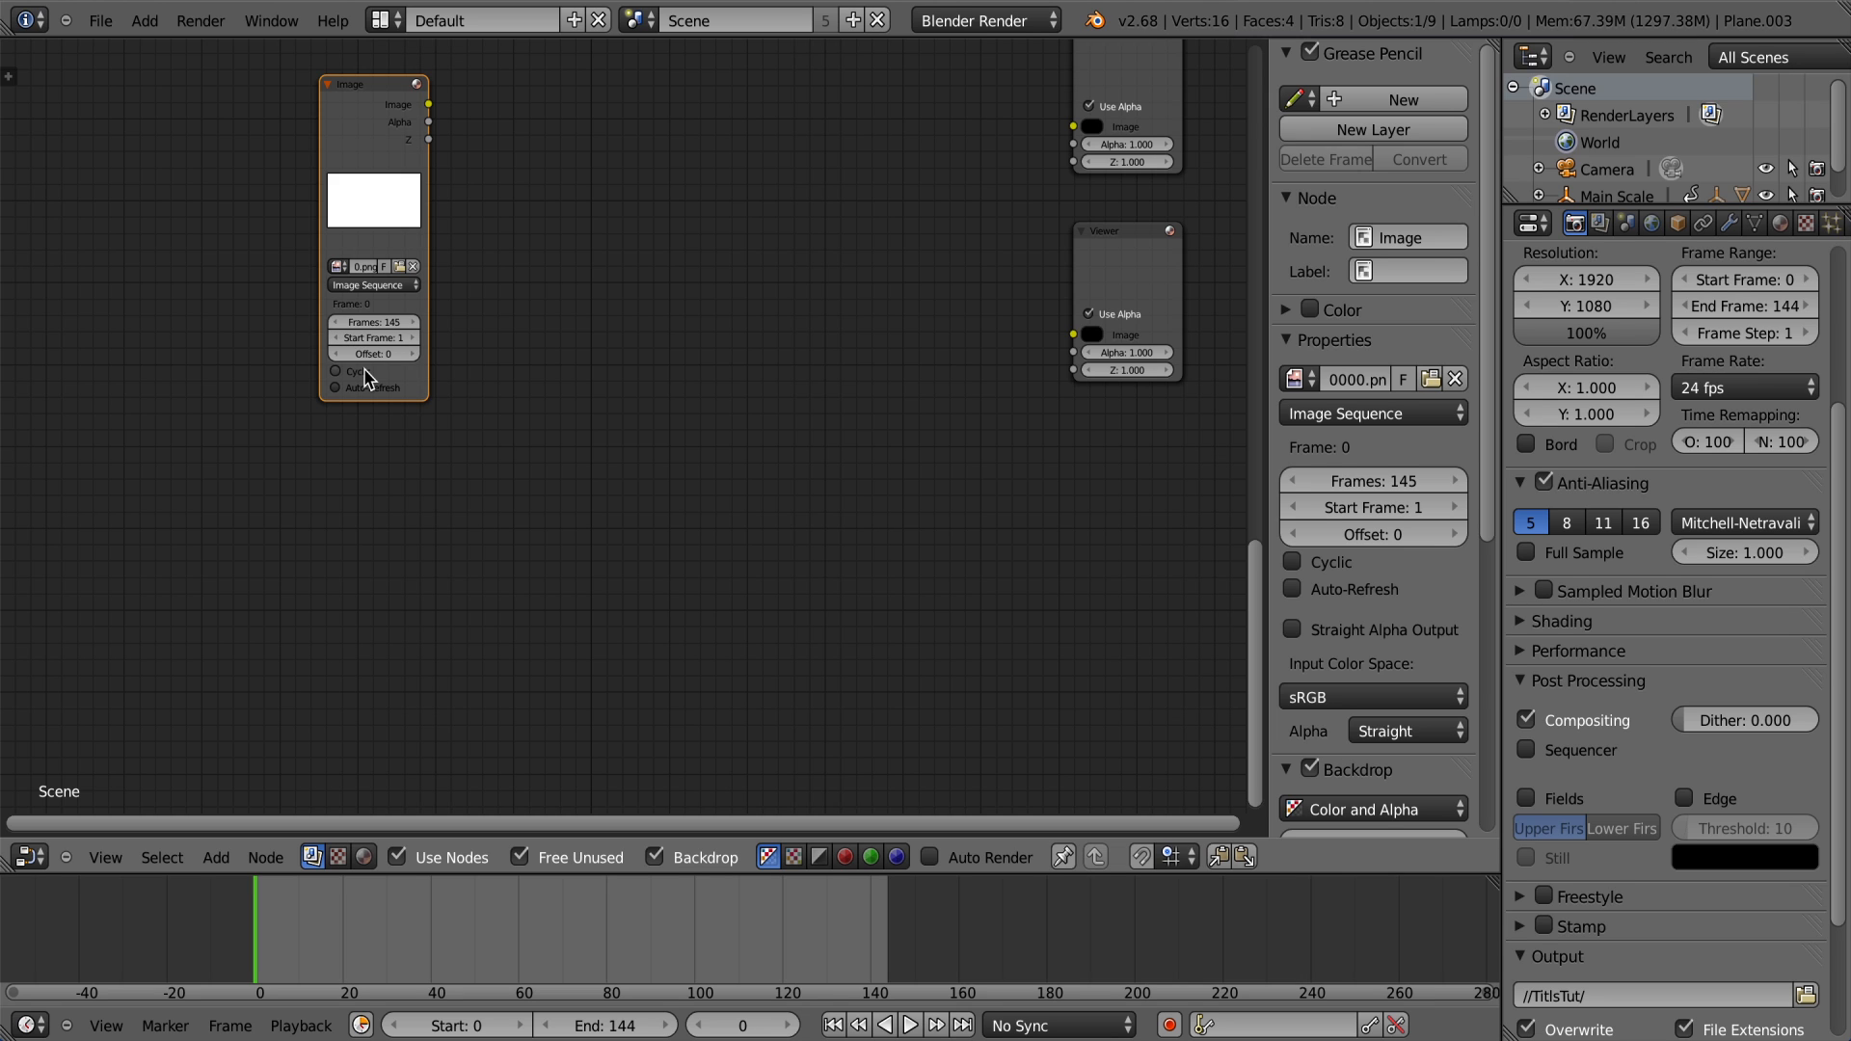
pyautogui.click(337, 388)
pyautogui.scroll(-1, 484, 363)
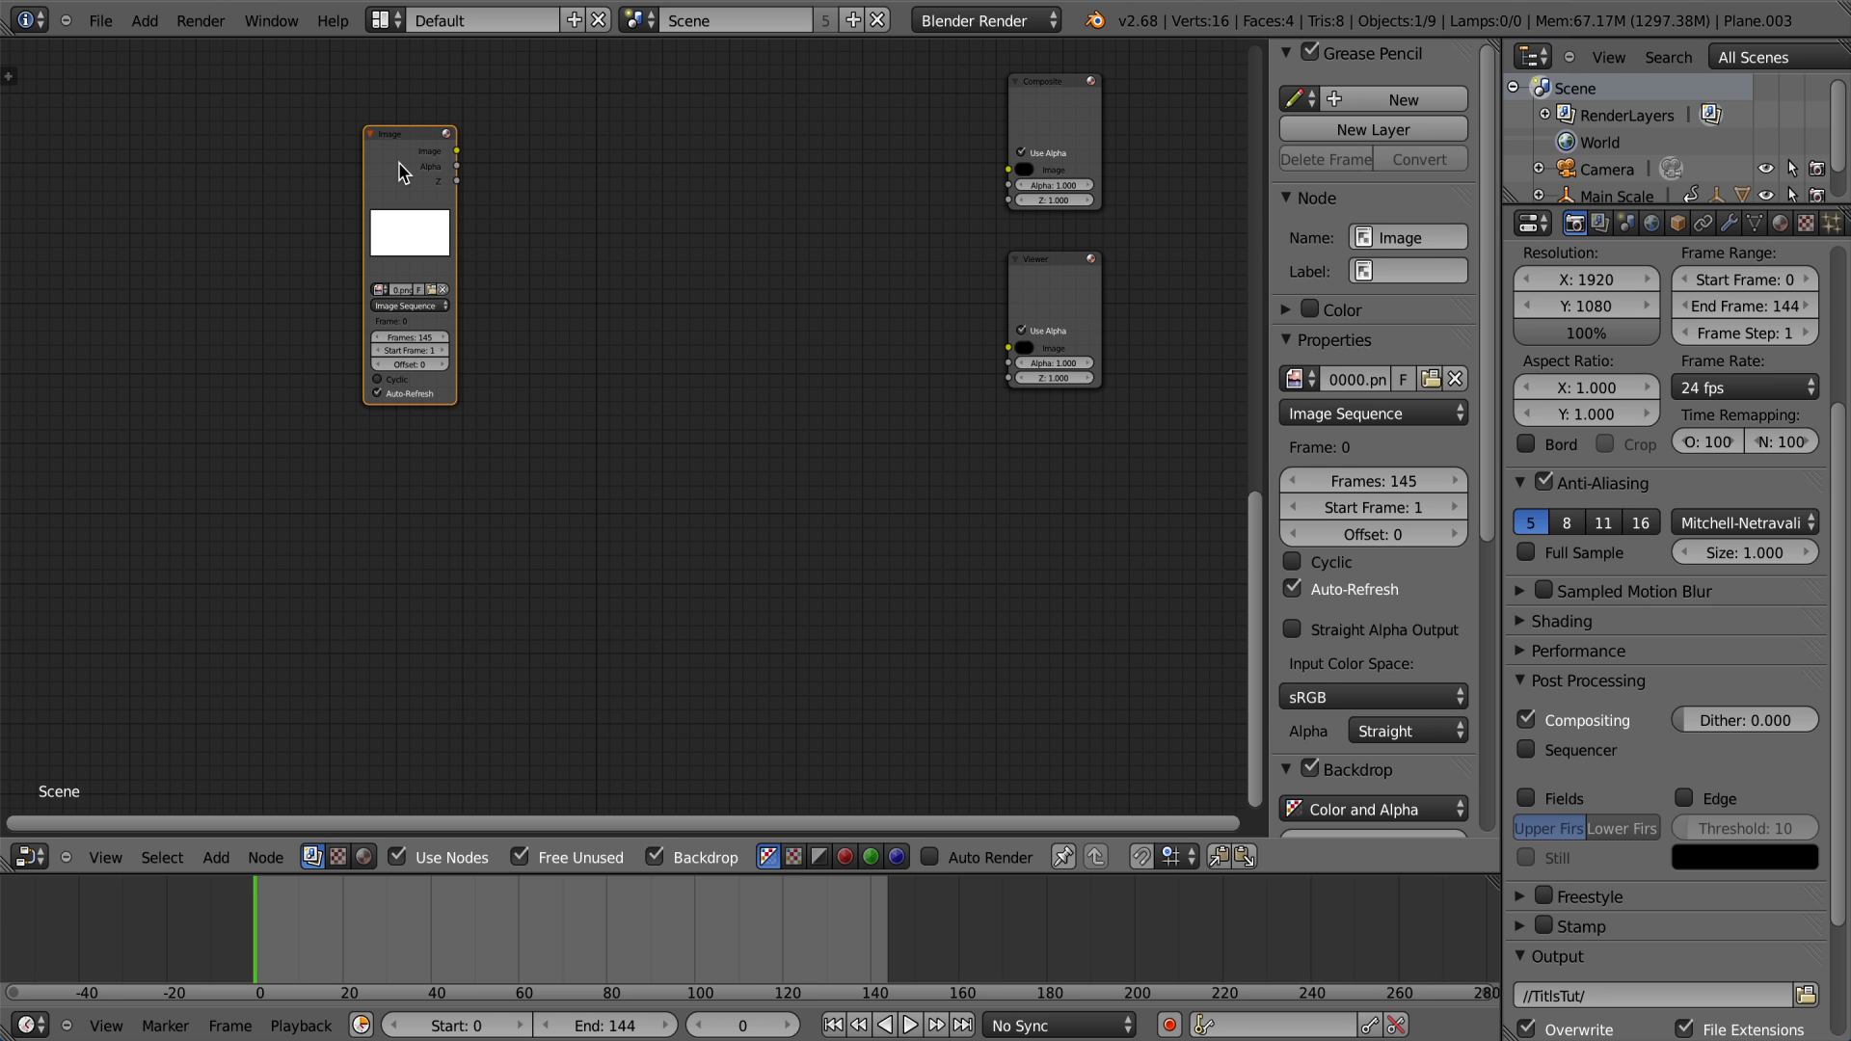
# Step: Duplicate the image sequence node directly below the original and load blendertxtobj.png from Blender Projects into the copy
pyautogui.hotkey('shift', 'd')
pyautogui.click(408, 456)
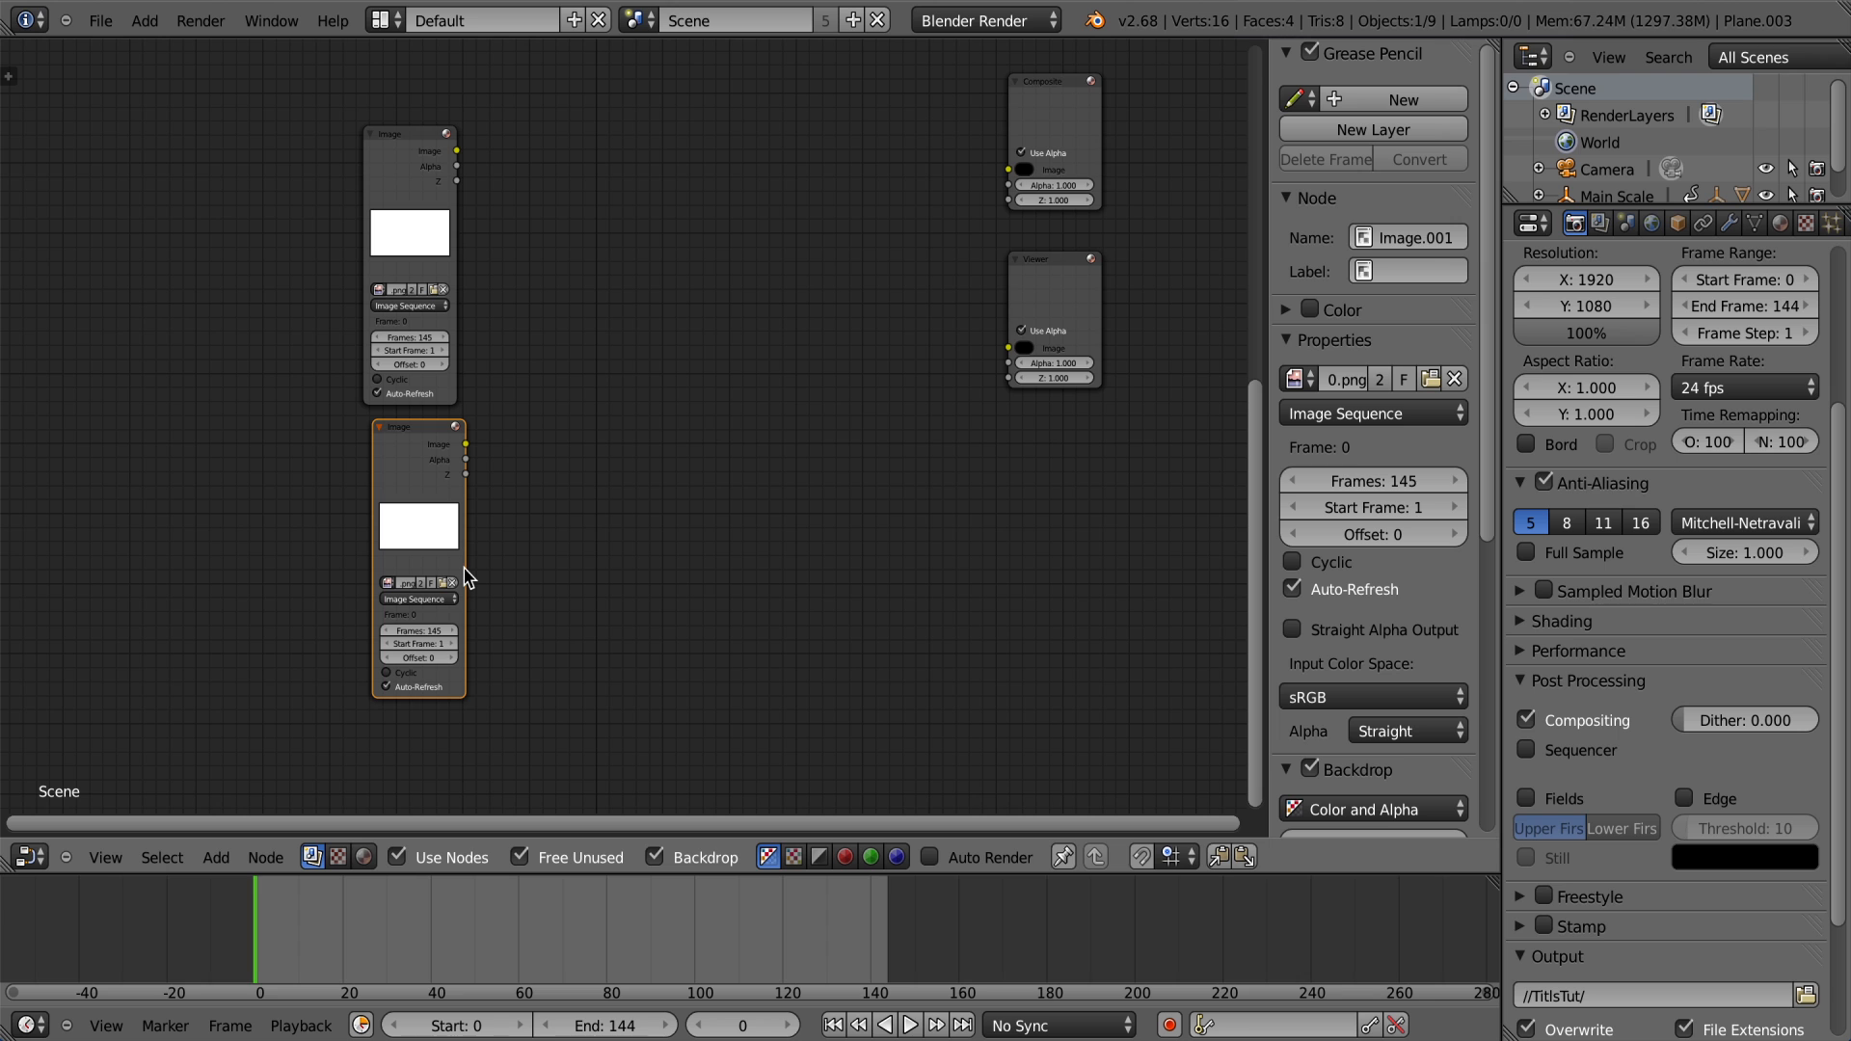
pyautogui.click(449, 583)
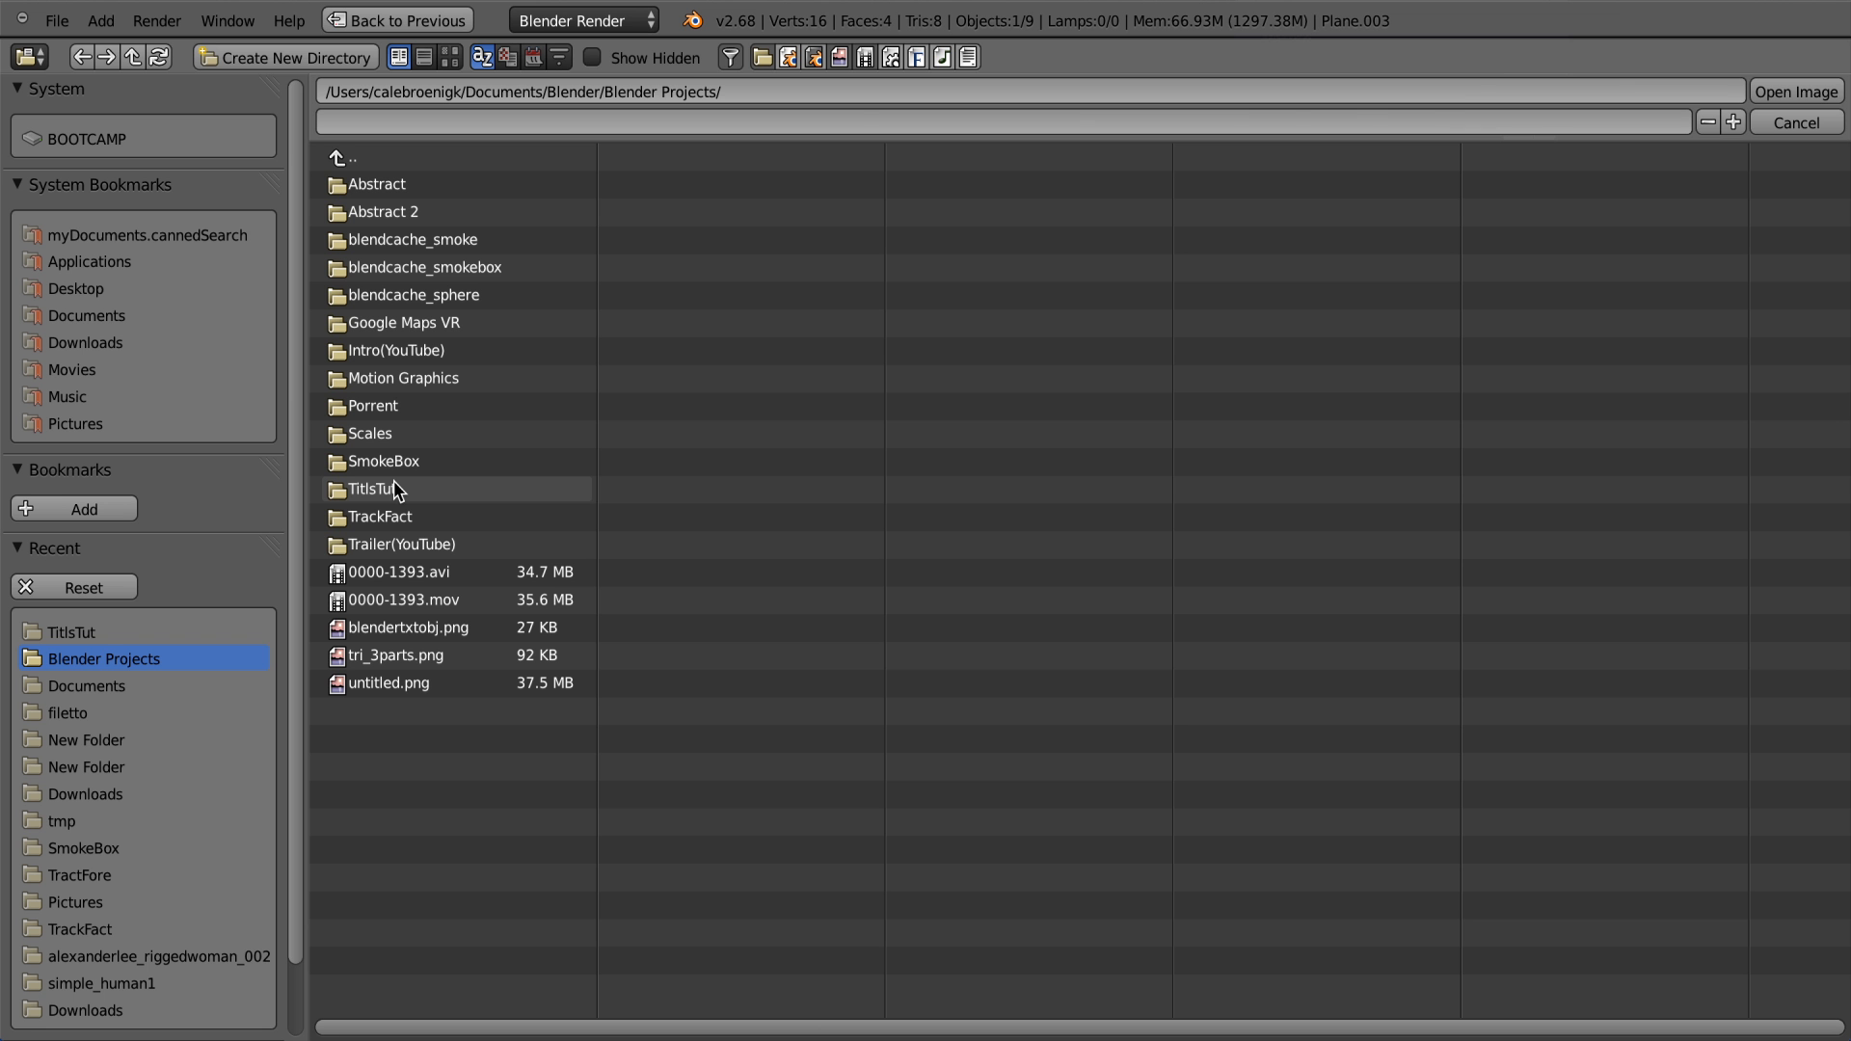
pyautogui.click(446, 636)
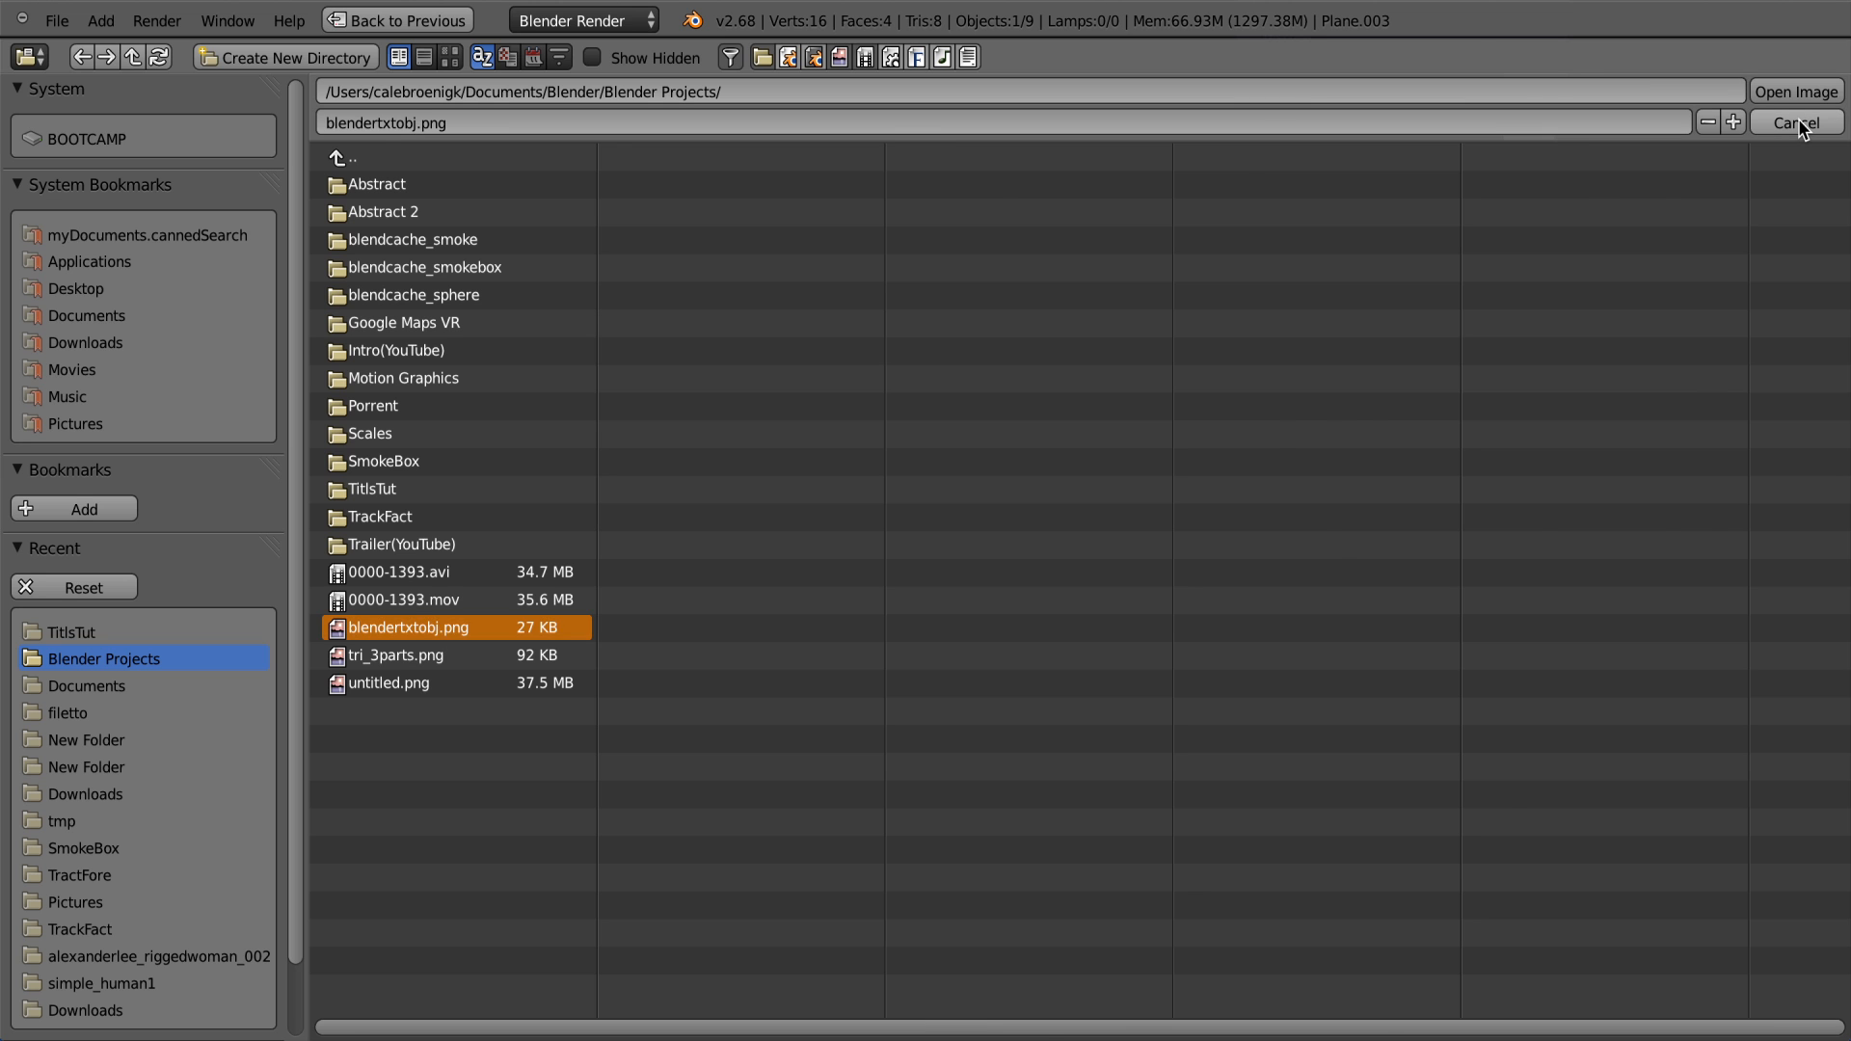
pyautogui.click(1797, 123)
pyautogui.scroll(3, 571, 622)
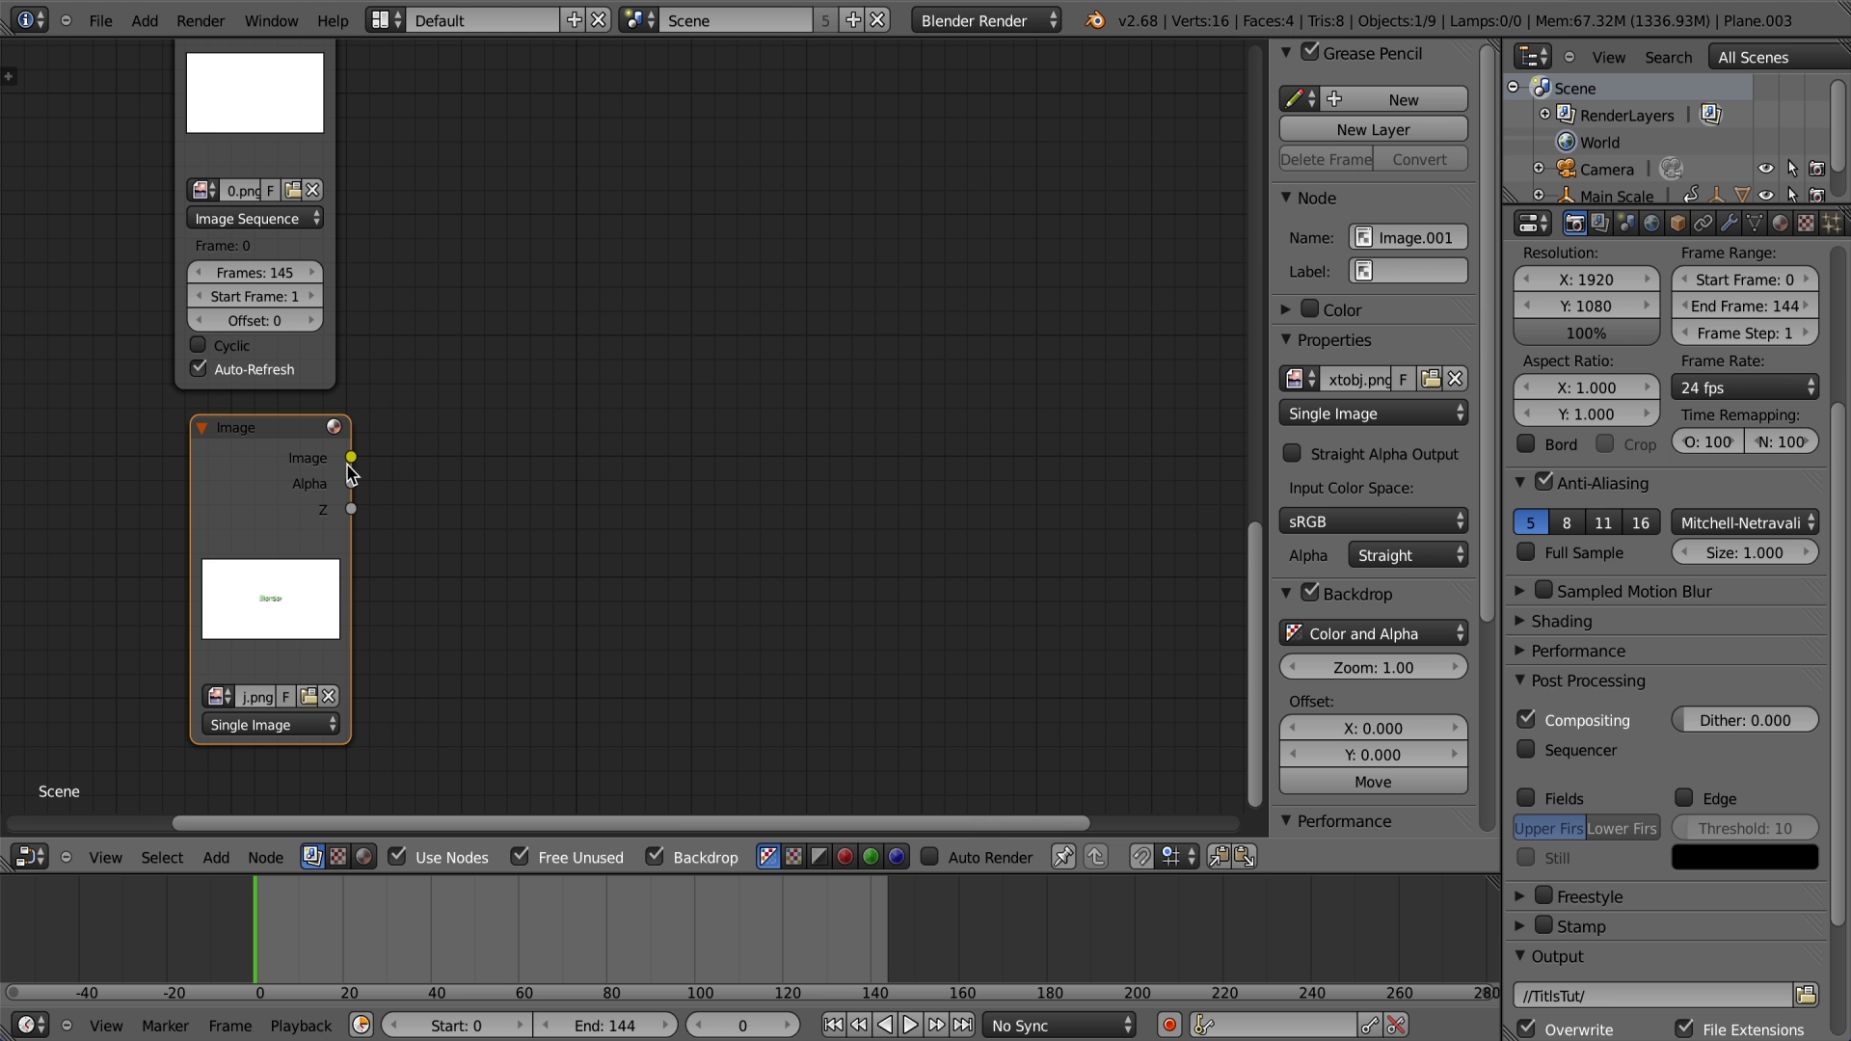
# Step: Connect the image output of the blendertxtobj.png node to the Viewer node and align the image sequence node above it
pyautogui.scroll(-2, 459, 438)
pyautogui.moveTo(454, 444); pyautogui.dragTo(1057, 357)
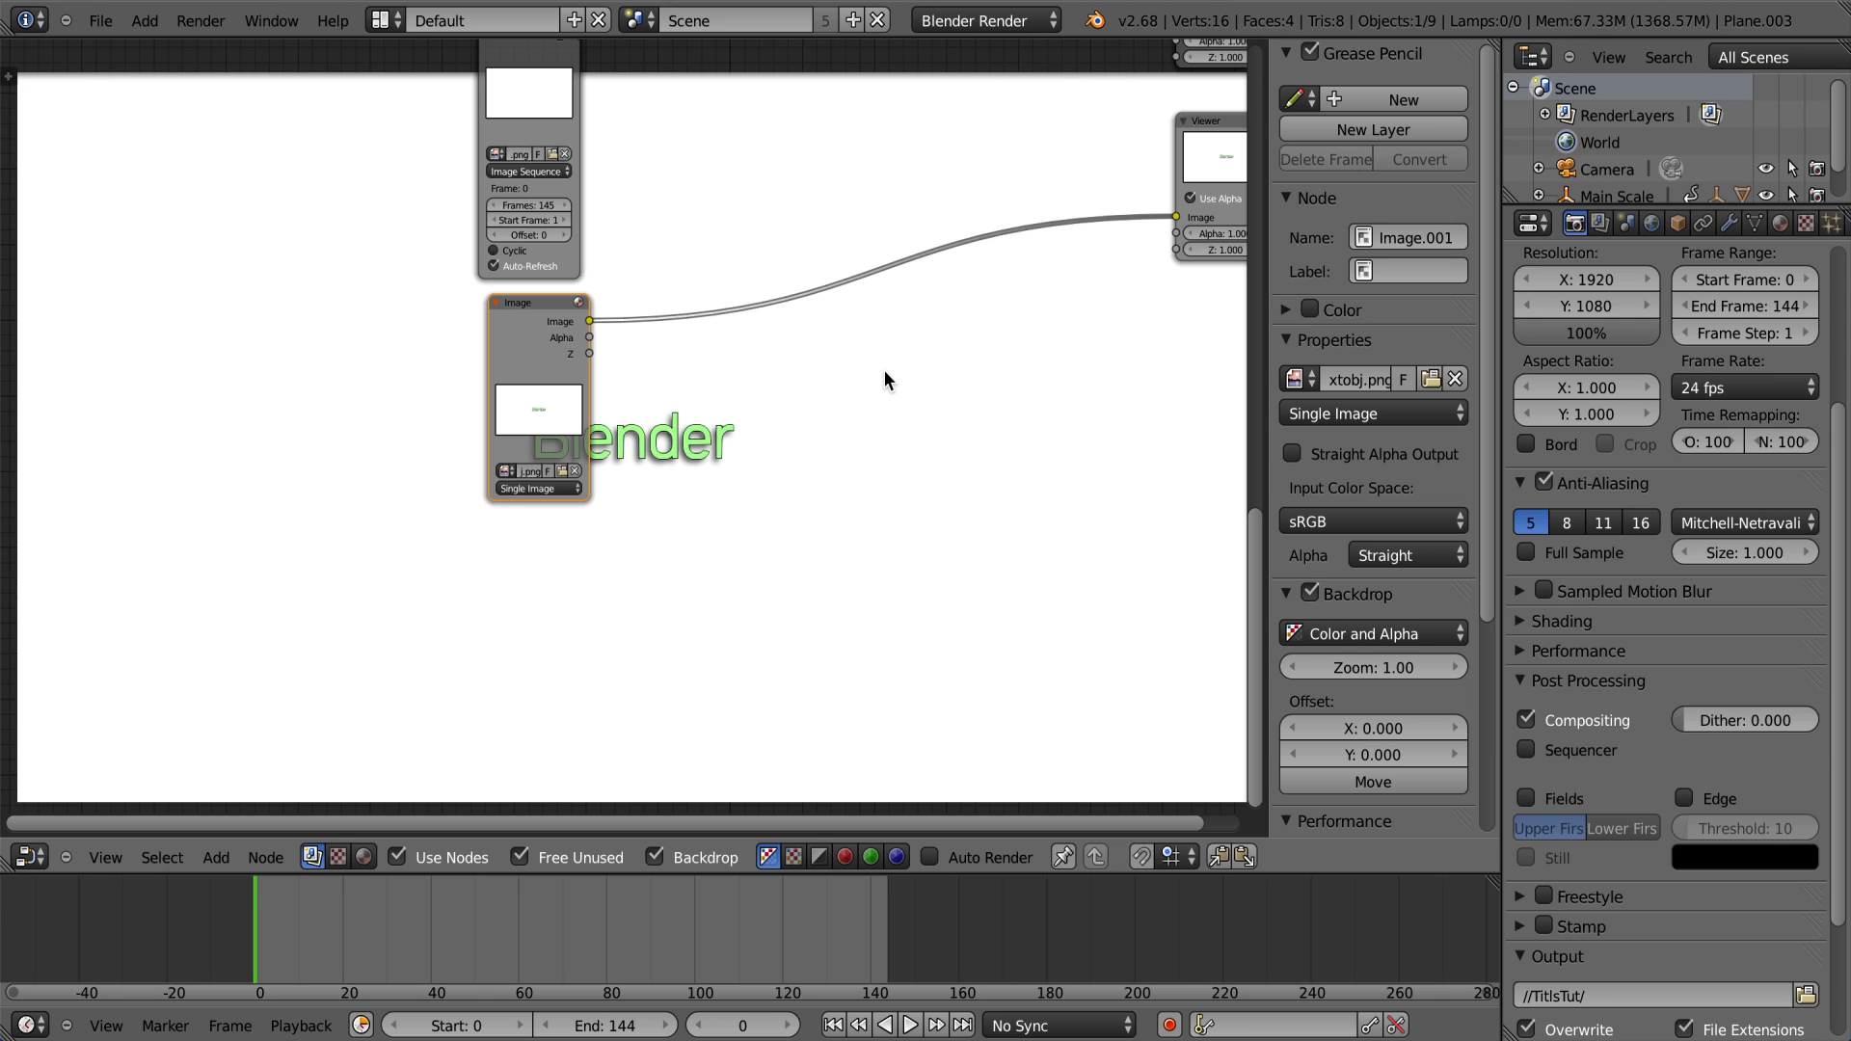
pyautogui.moveTo(885, 379); pyautogui.dragTo(557, 435, button='middle')
pyautogui.scroll(1, 627, 429)
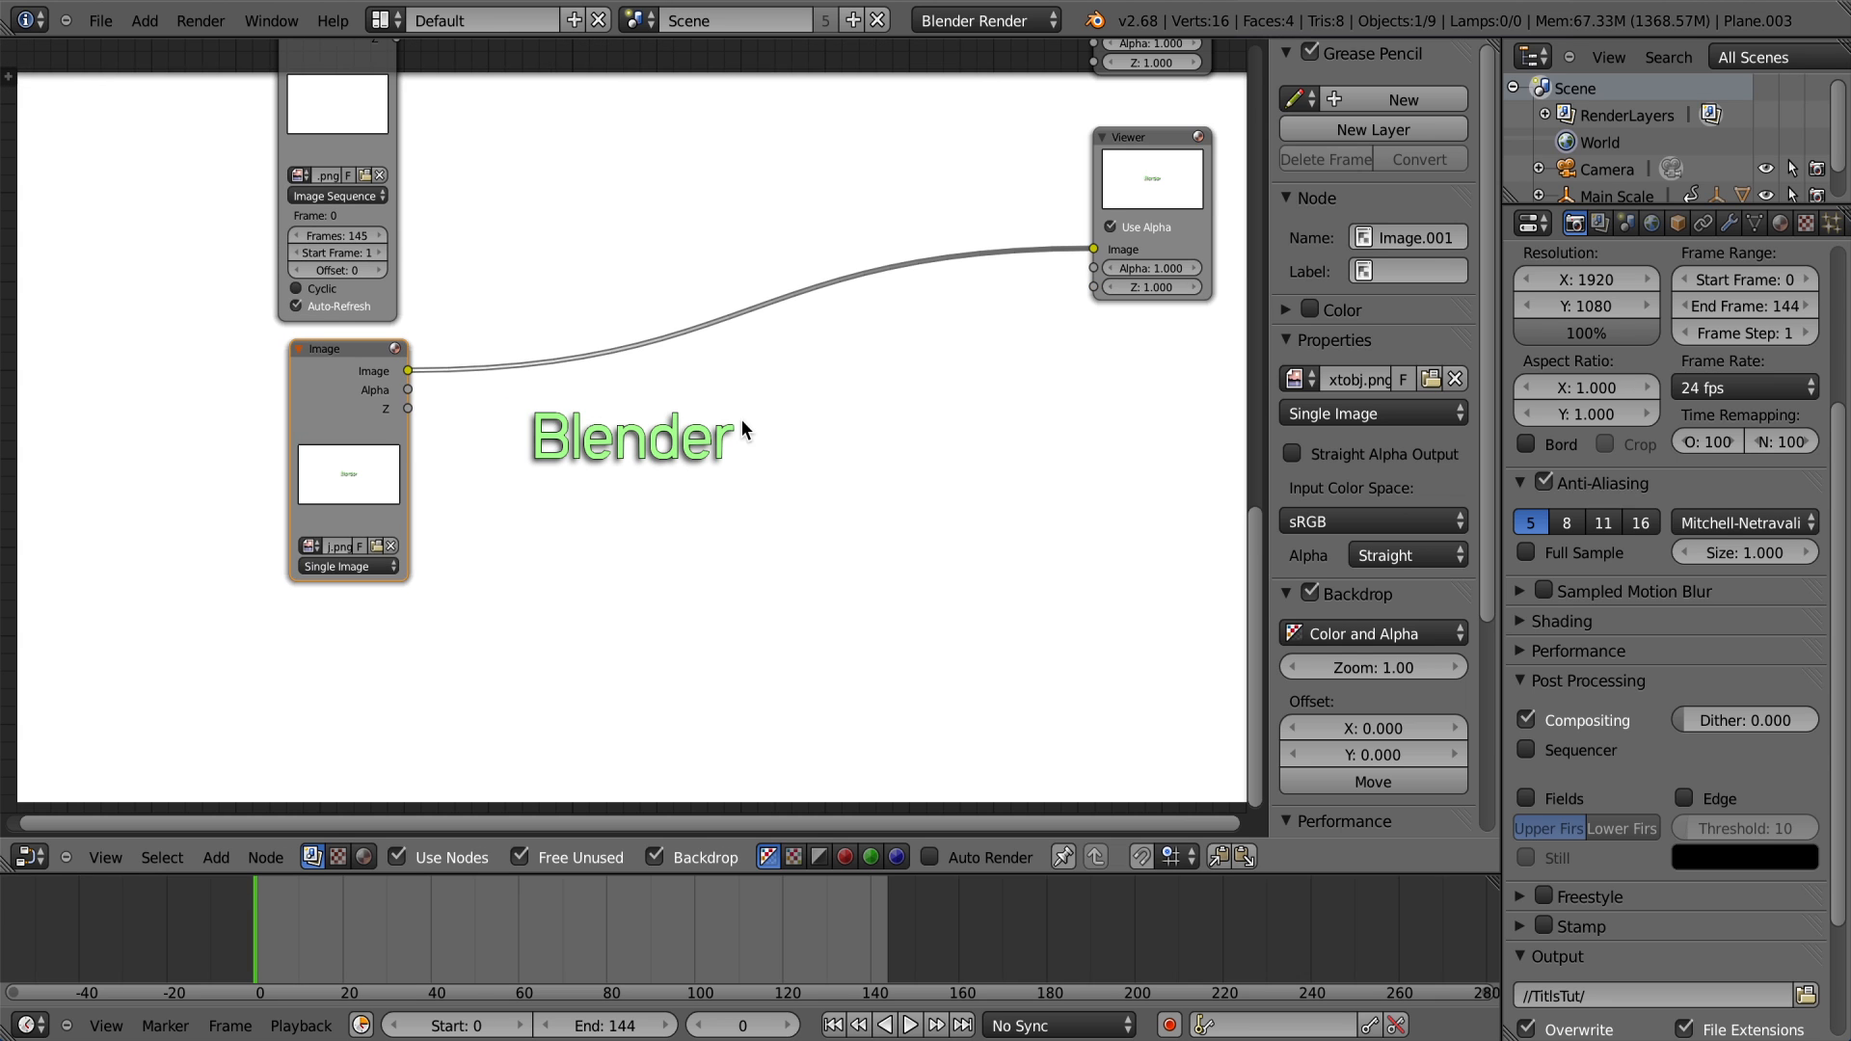
pyautogui.moveTo(744, 429); pyautogui.dragTo(651, 445, button='middle')
pyautogui.scroll(-2, 631, 424)
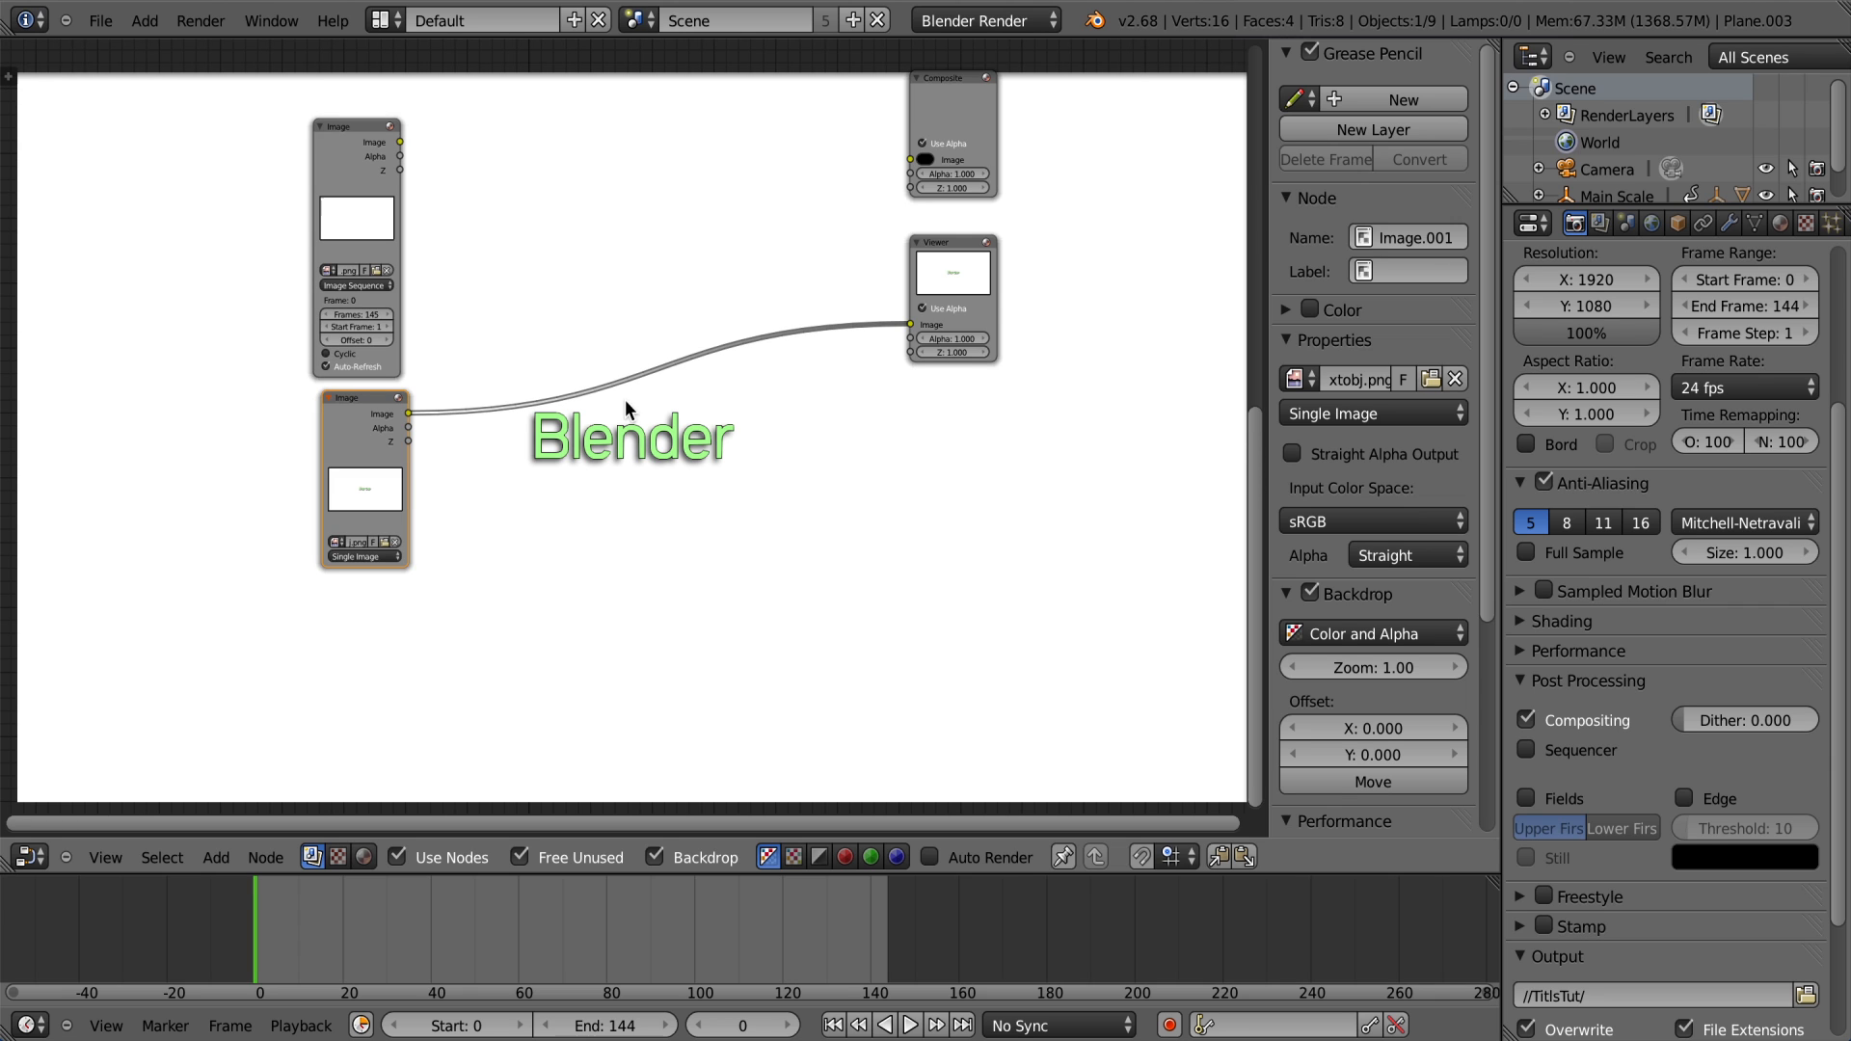
pyautogui.click(343, 173)
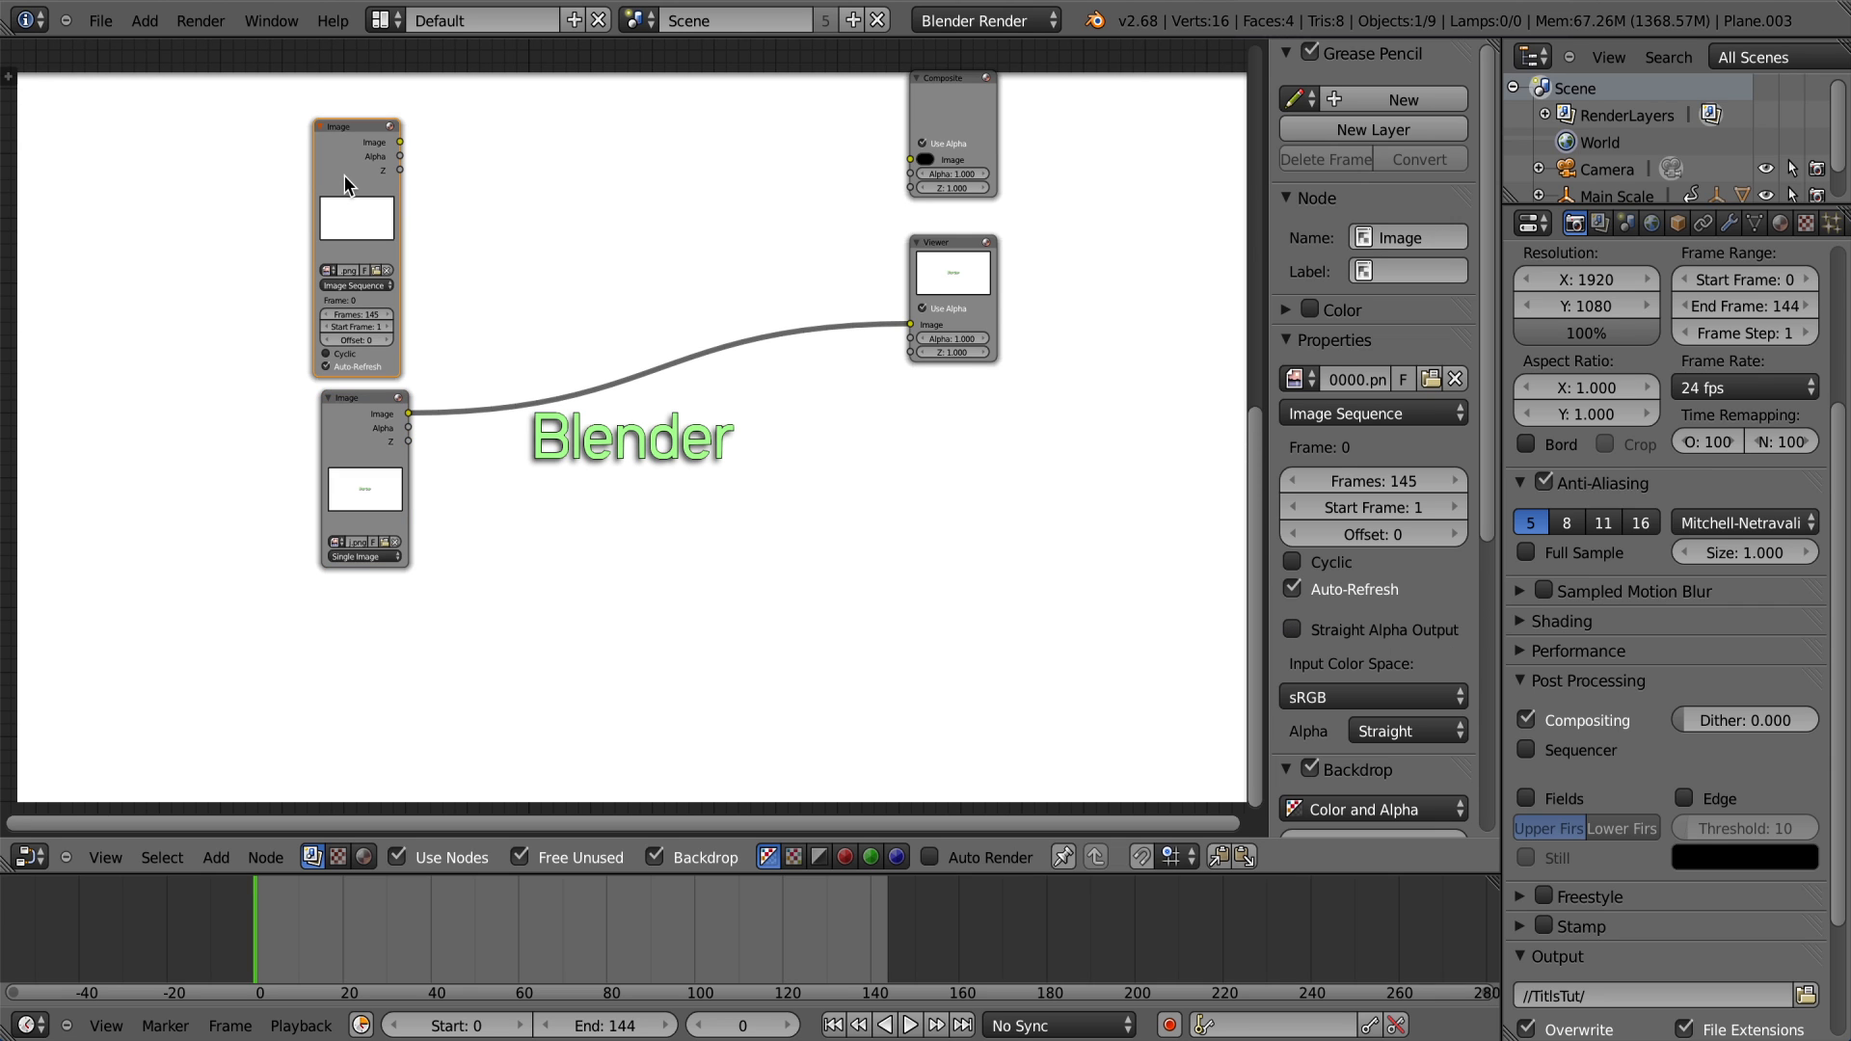
pyautogui.moveTo(347, 183); pyautogui.dragTo(353, 183)
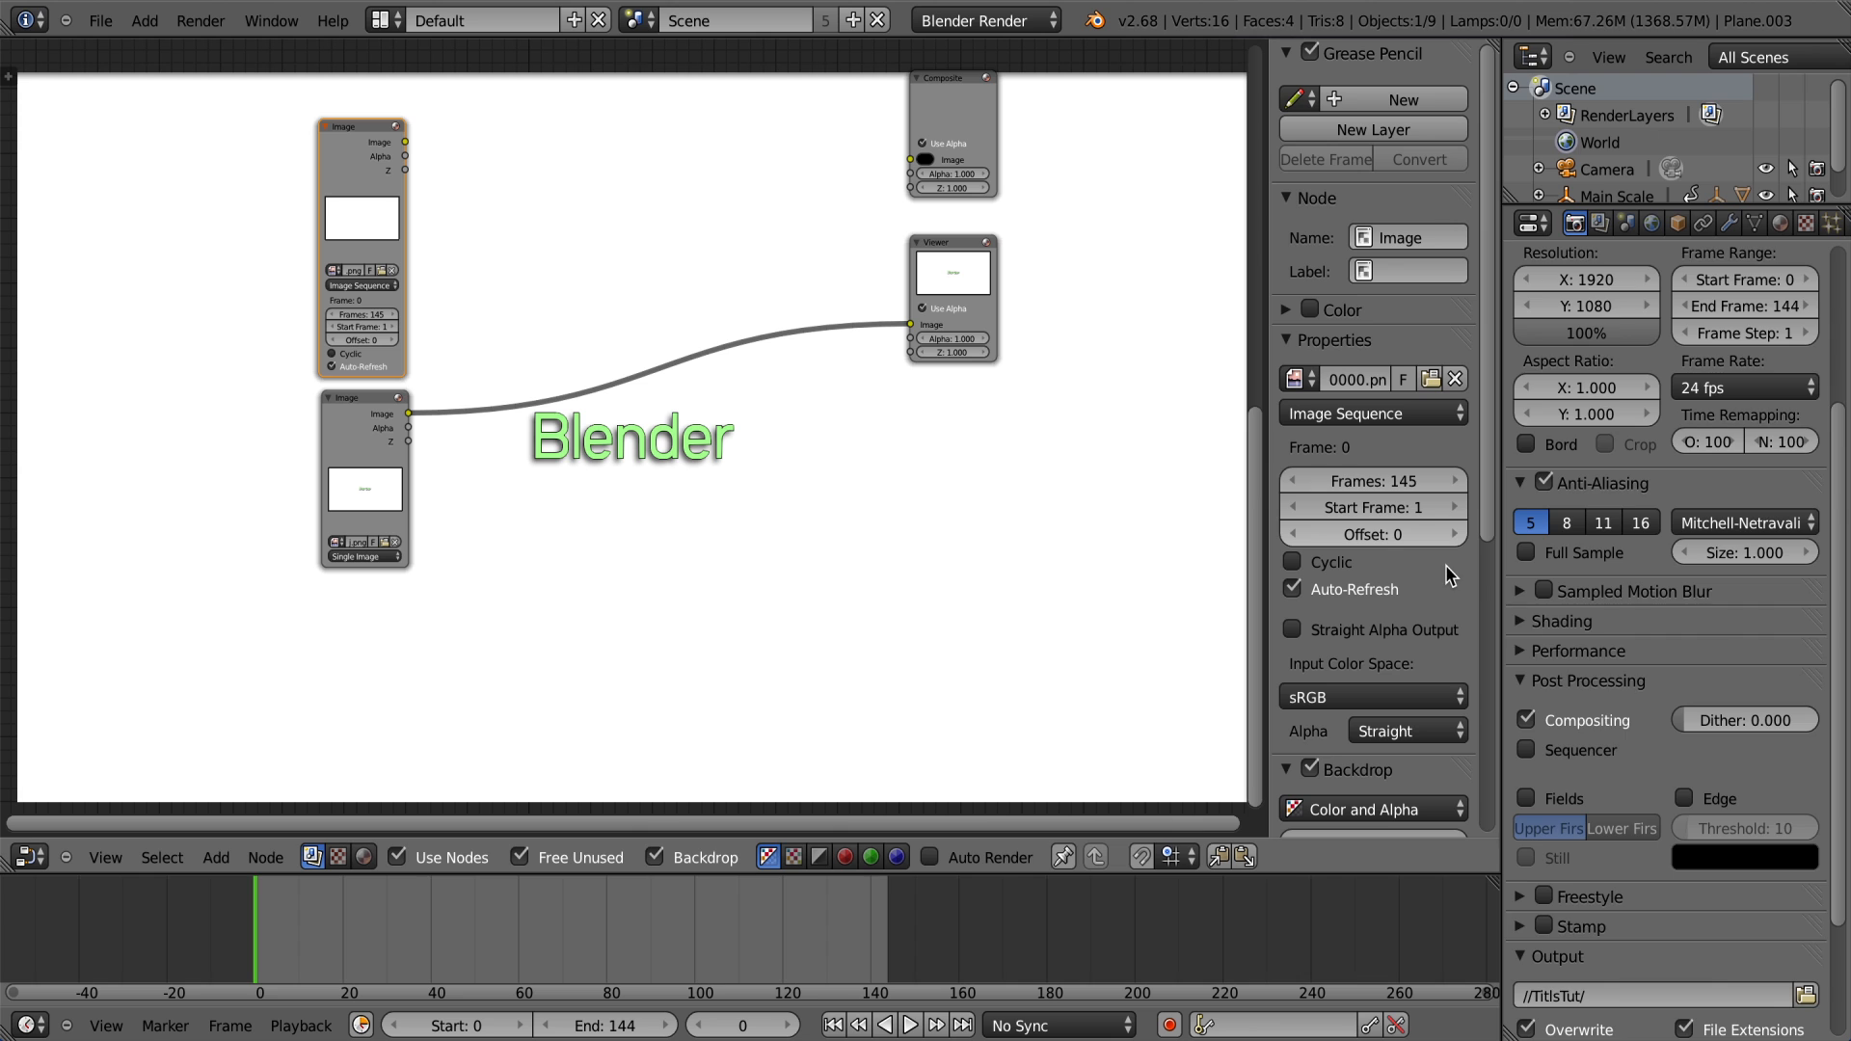
# Step: Change the node area to the UV/Image Editor and examine the render result
pyautogui.scroll(-4, 1790, 730)
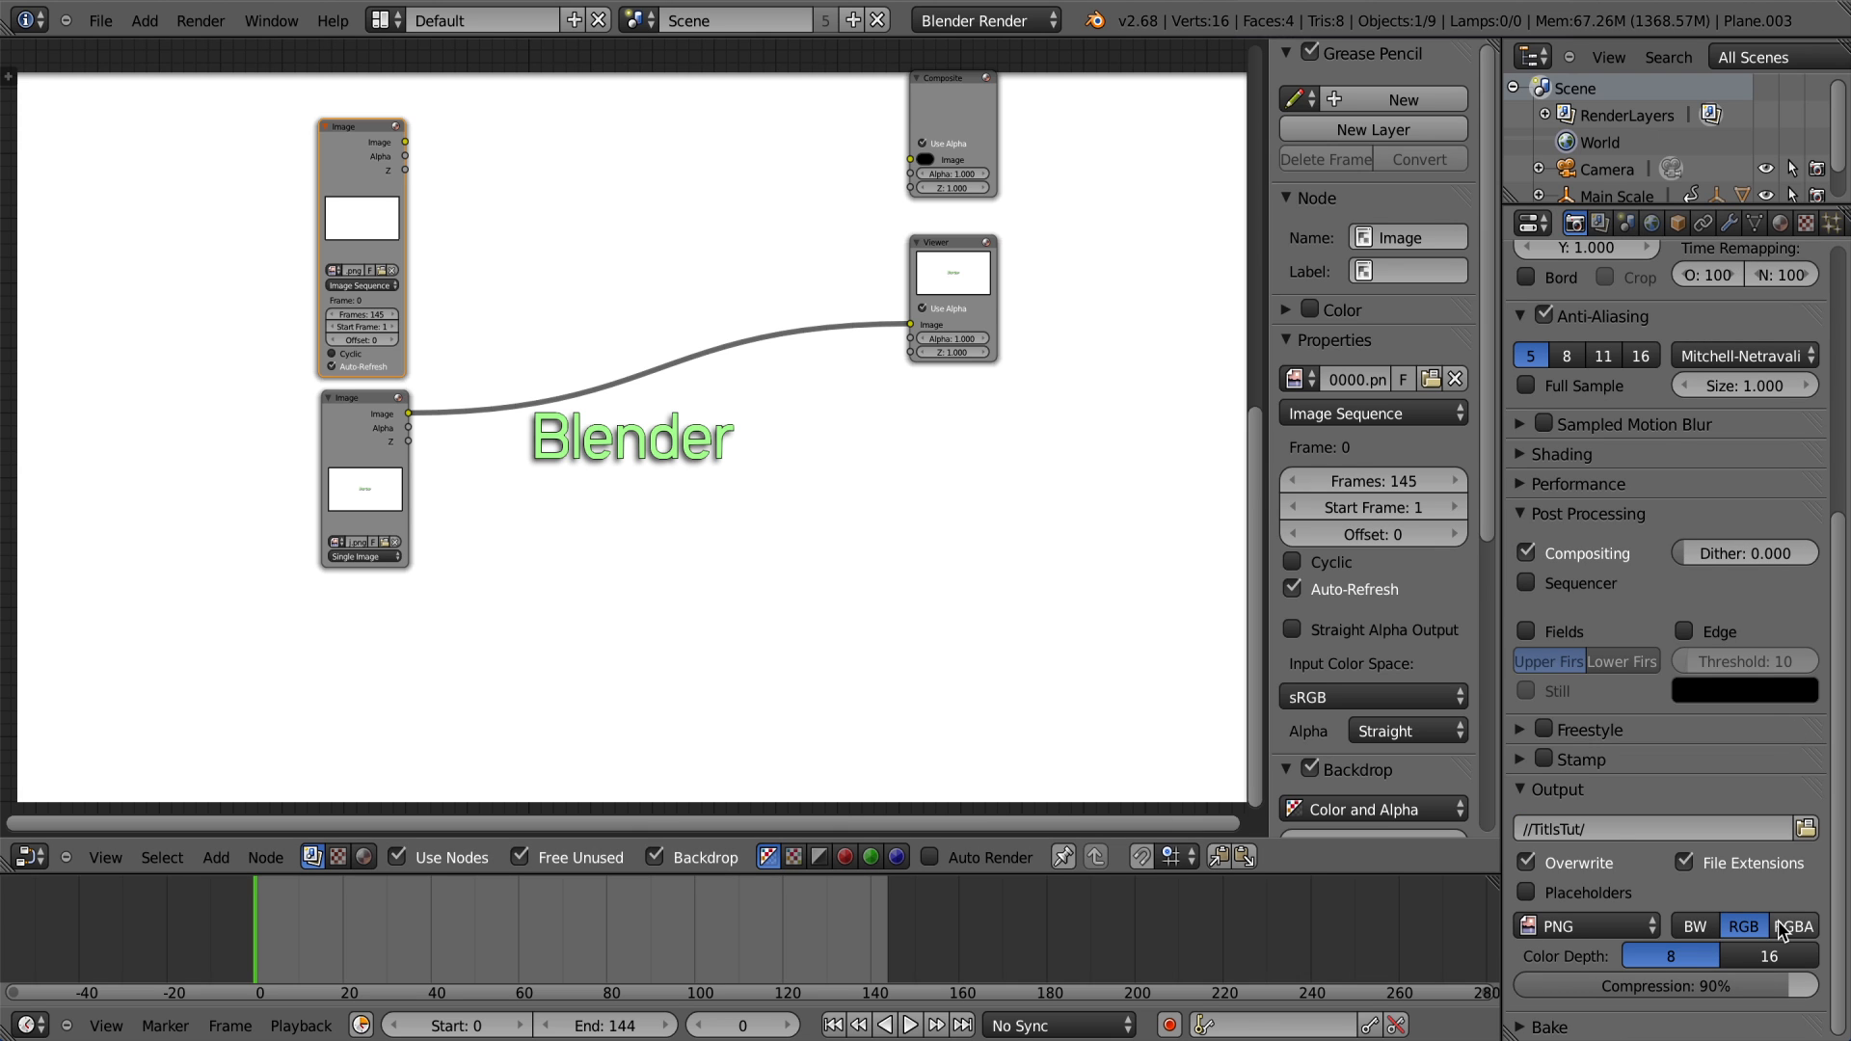
pyautogui.click(30, 854)
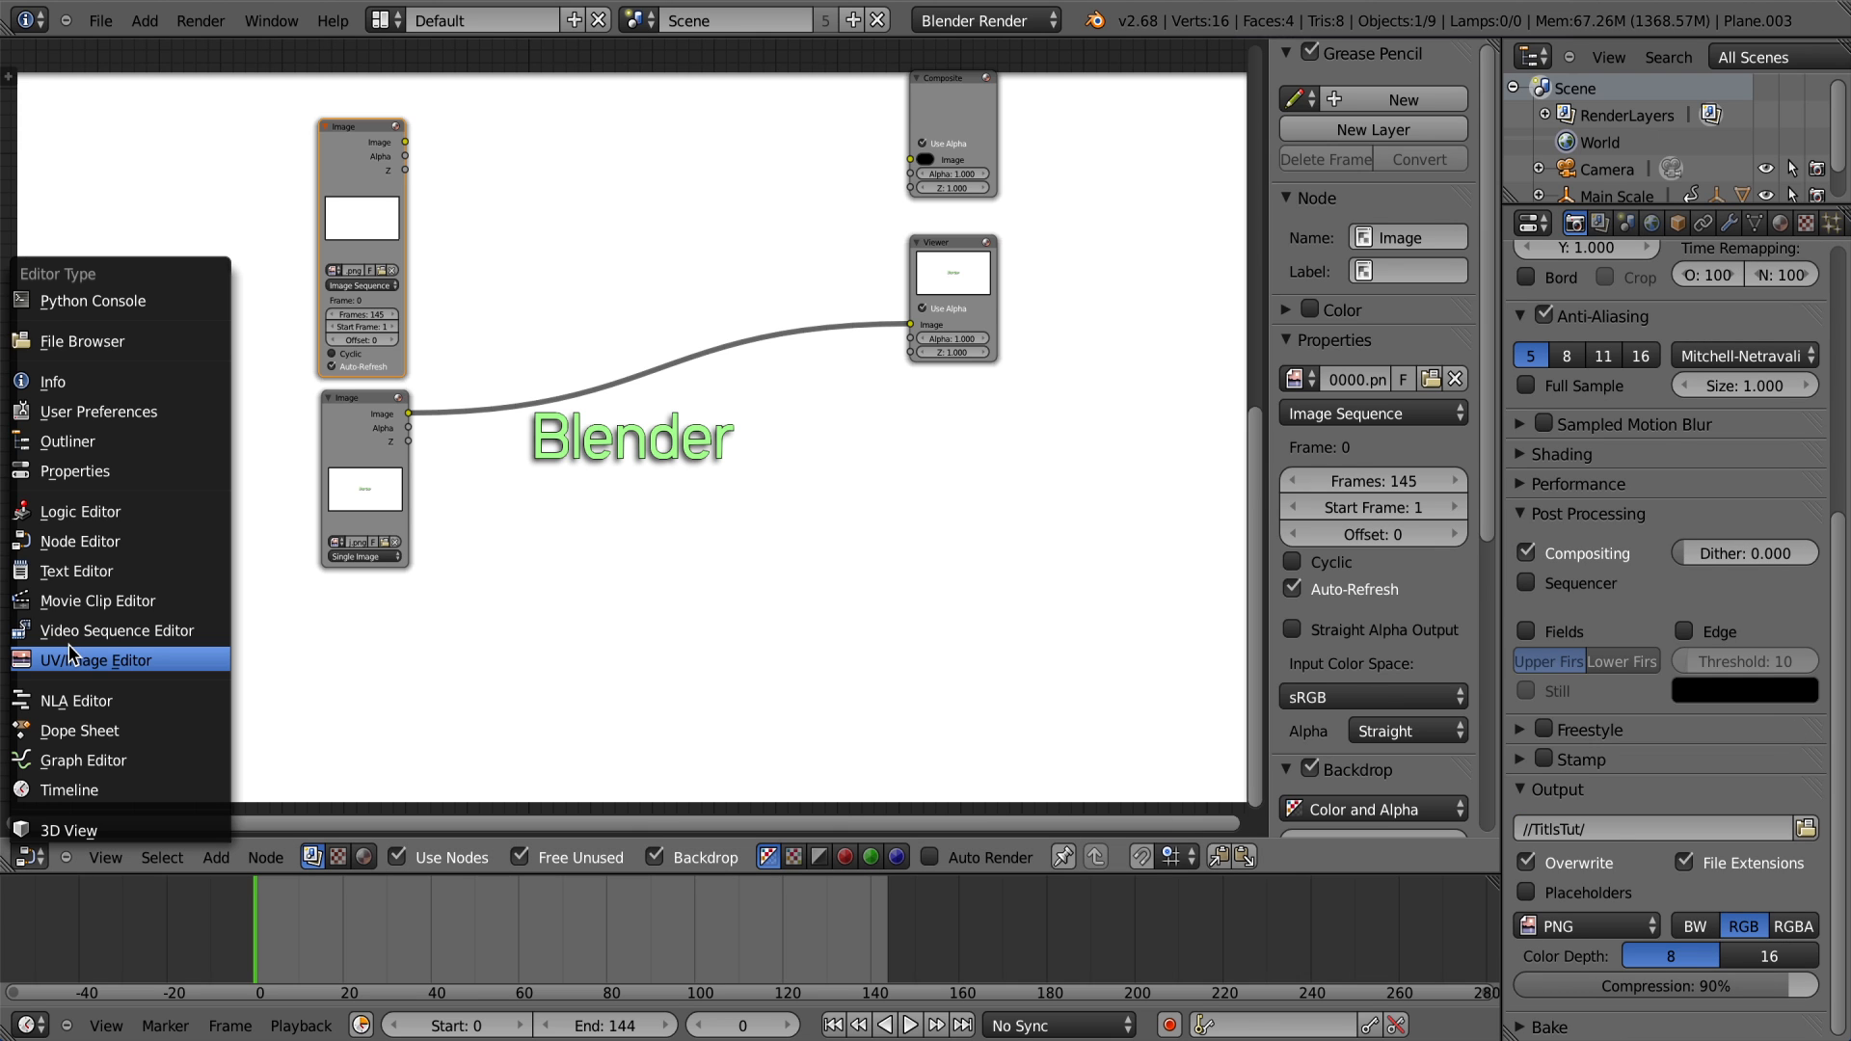
pyautogui.click(69, 659)
pyautogui.scroll(-2, 459, 401)
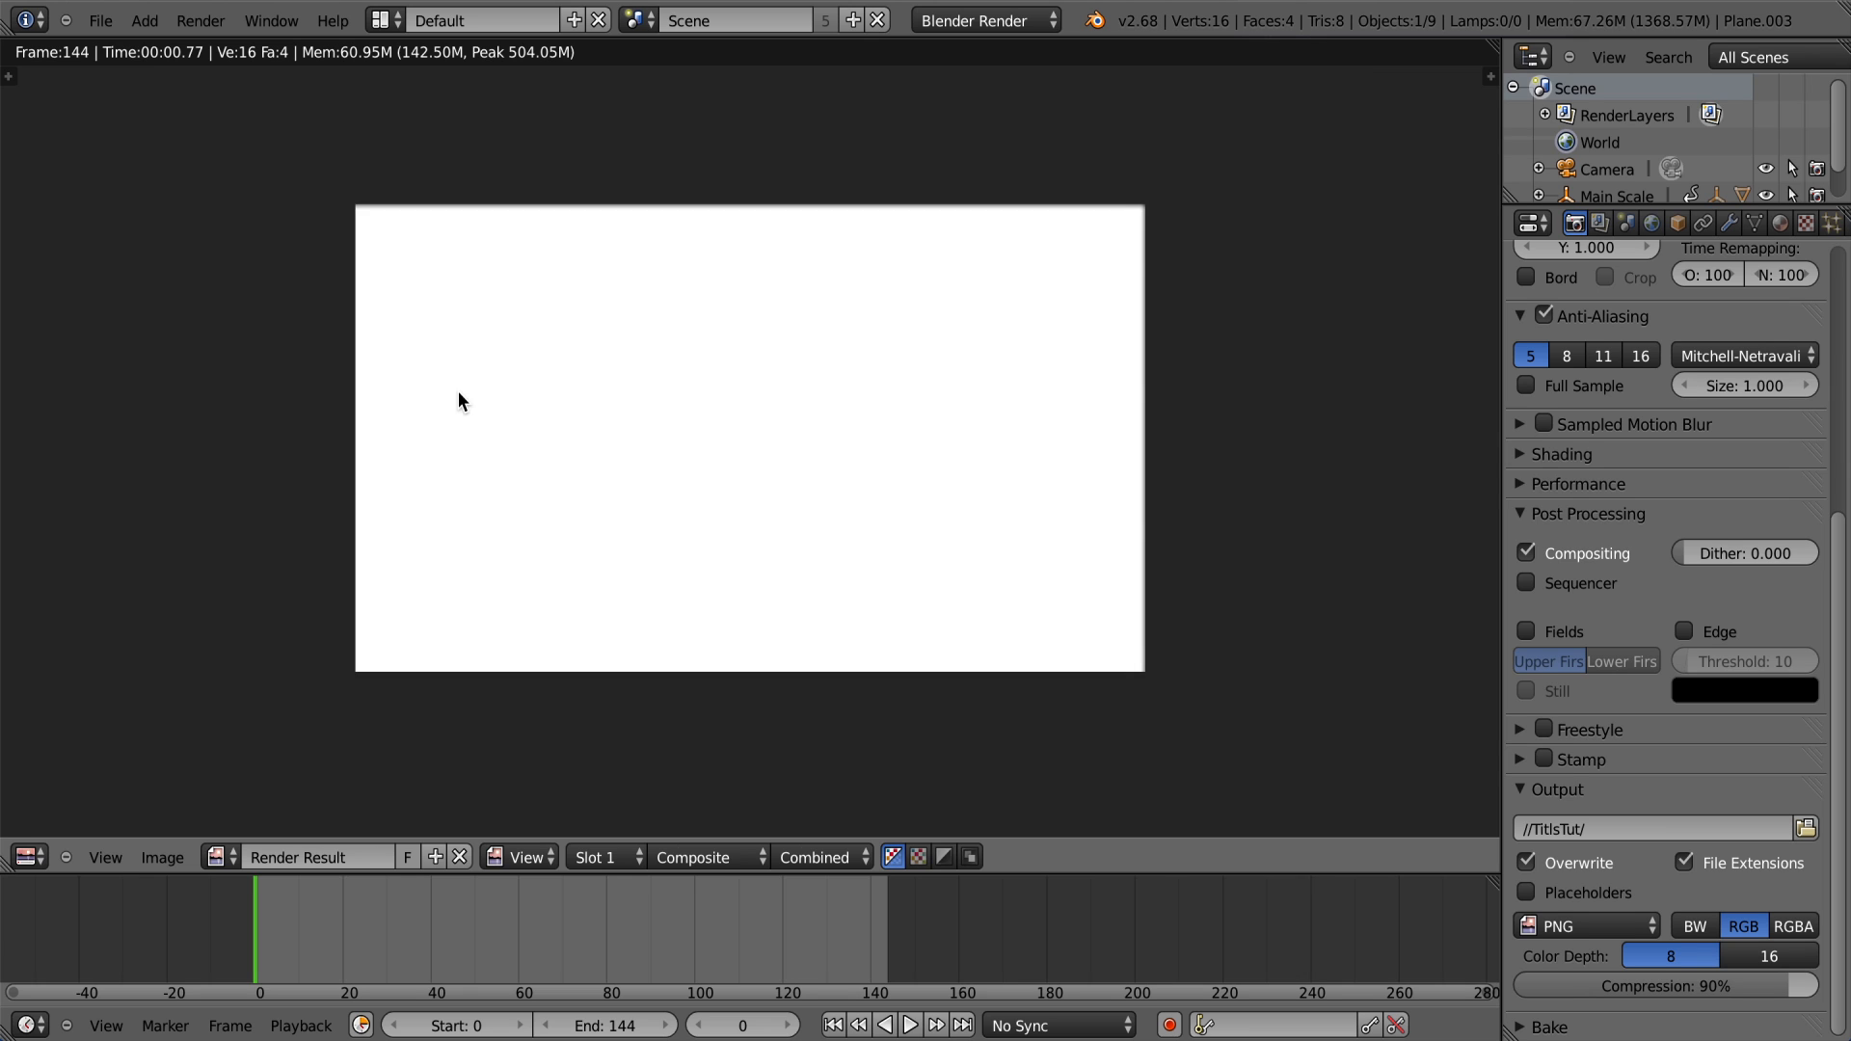
pyautogui.scroll(2, 572, 483)
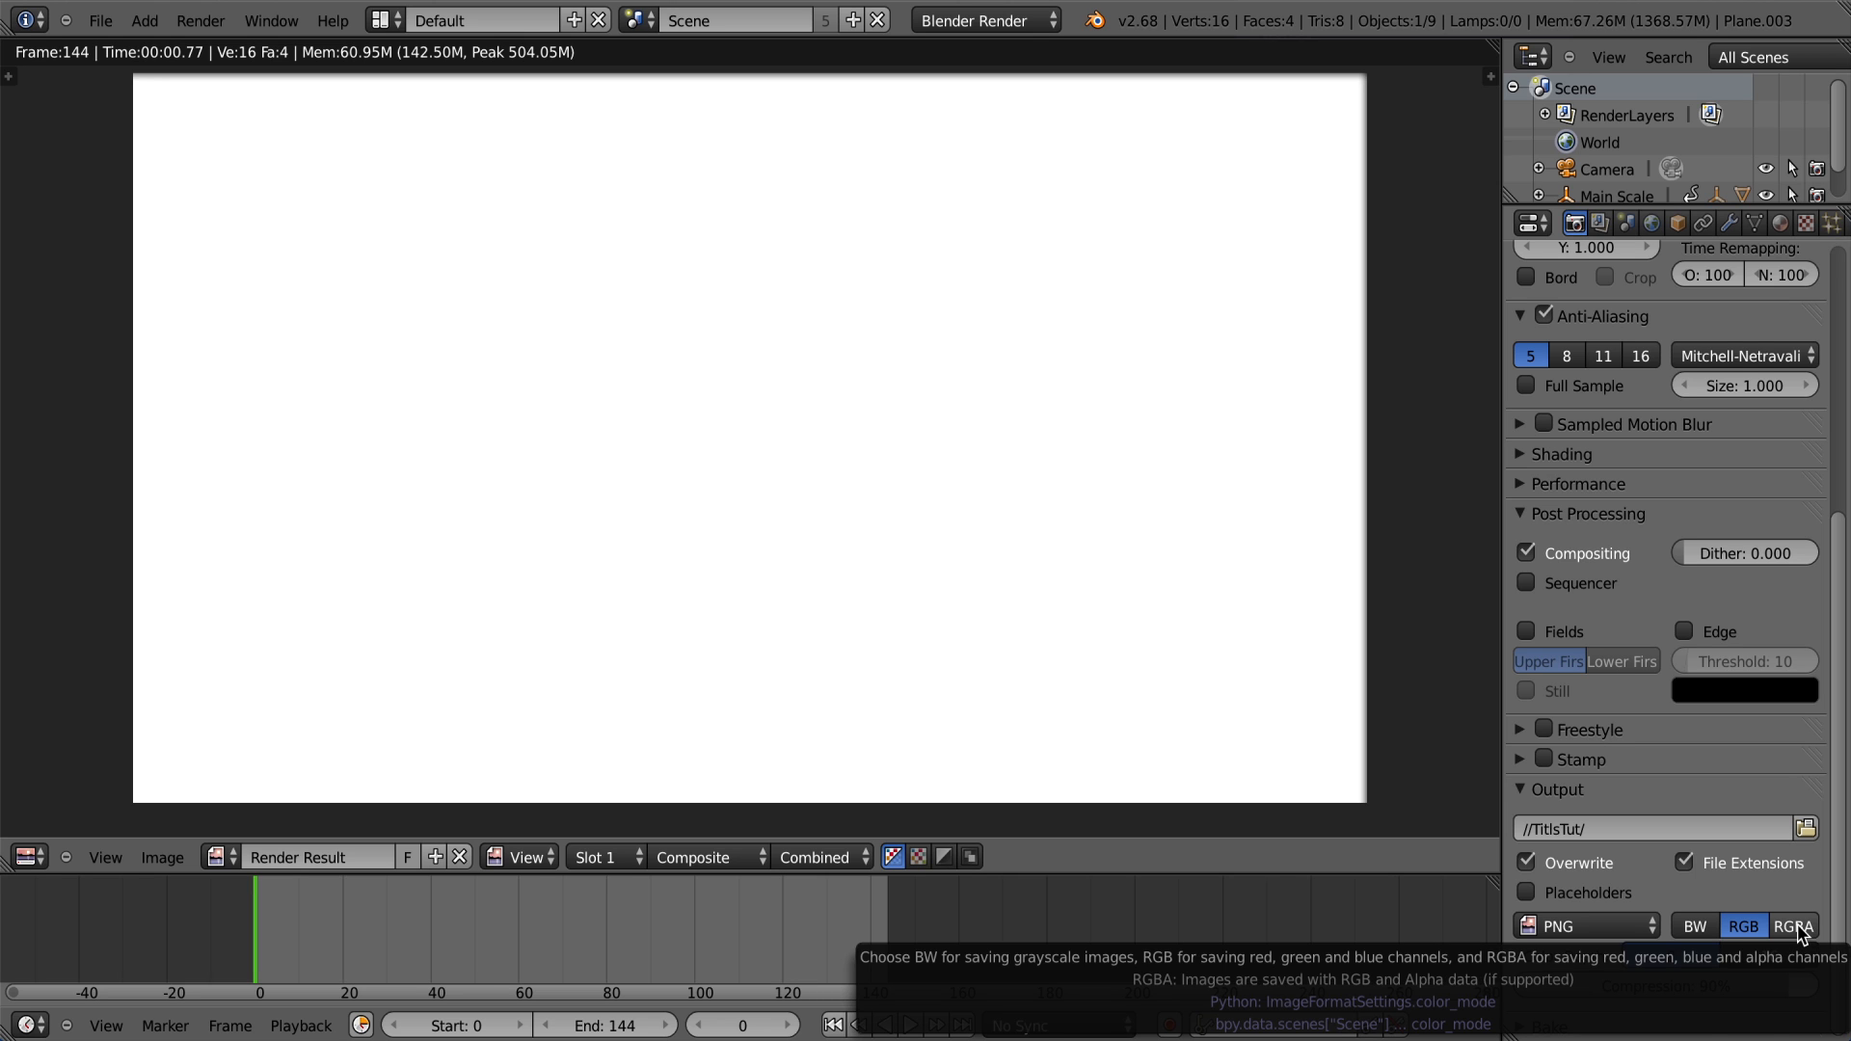
# Step: Set the render's Alpha mode to Transparent and the PNG output color mode to RGBA
pyautogui.click(1593, 487)
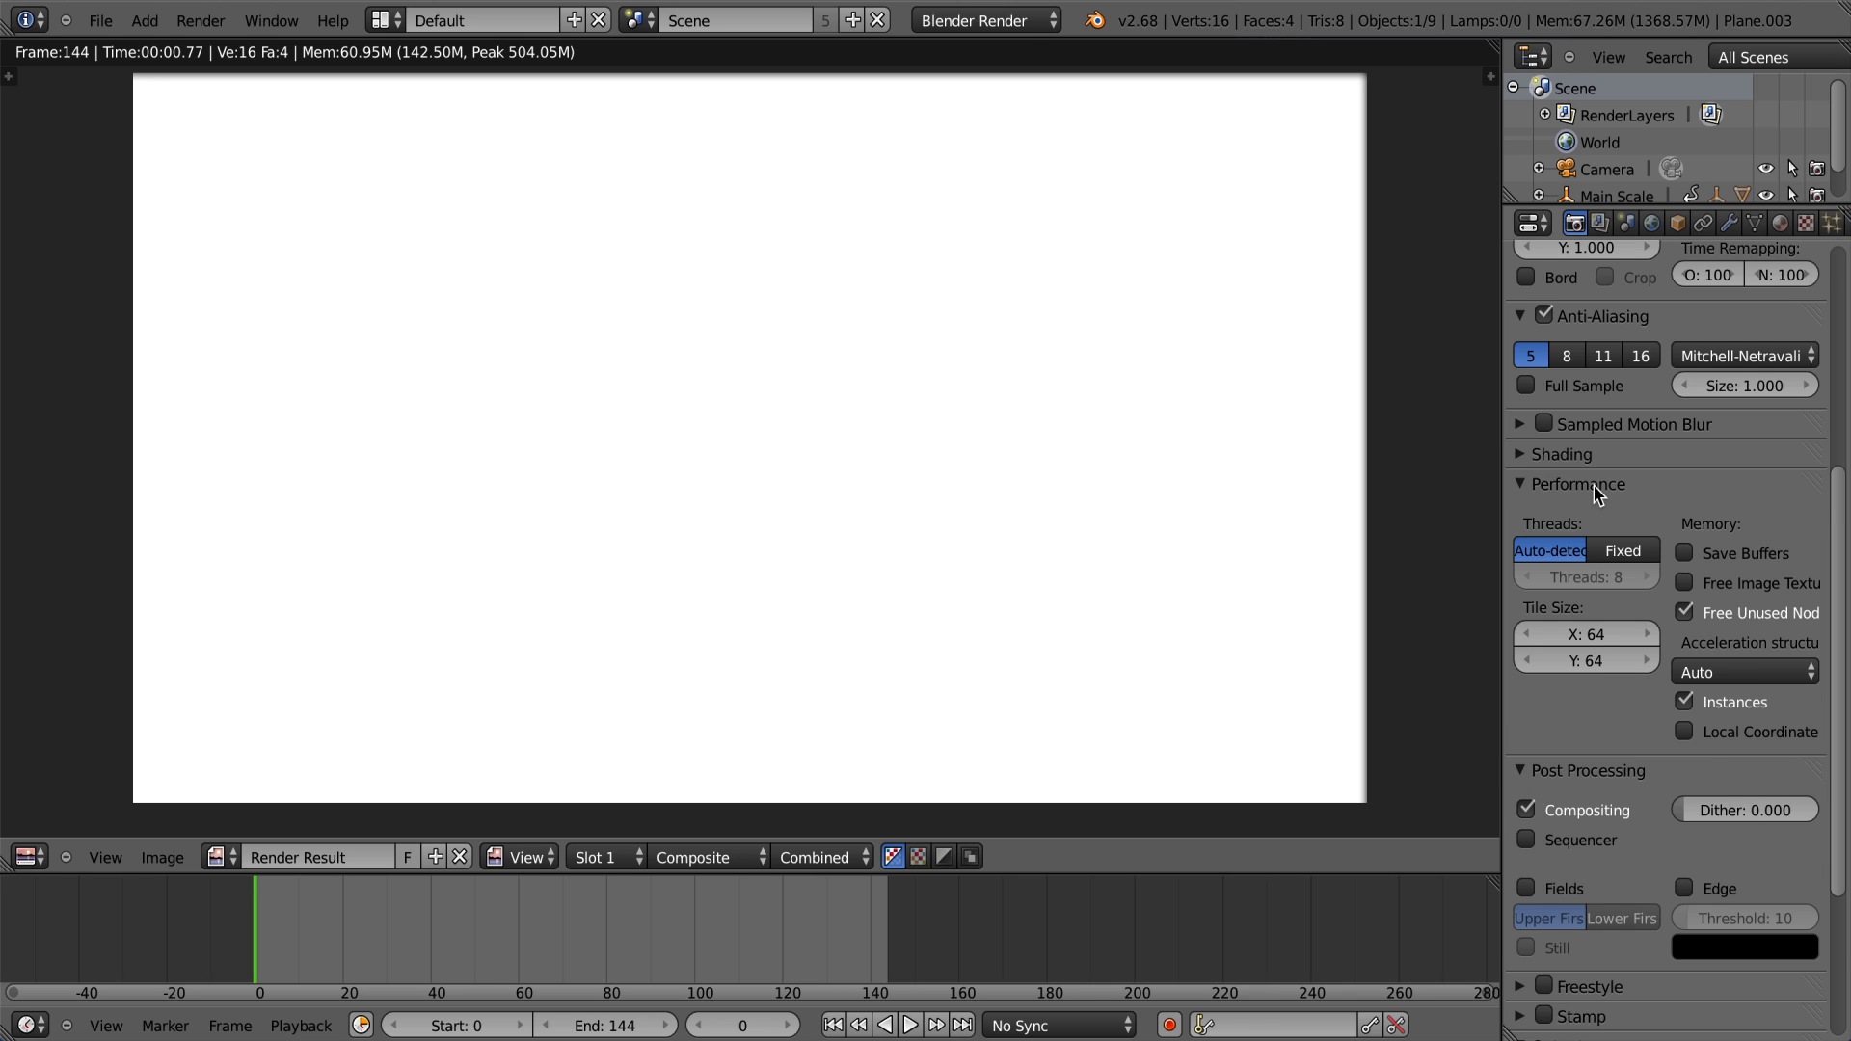
pyautogui.click(1599, 487)
pyautogui.click(1562, 454)
pyautogui.click(1785, 521)
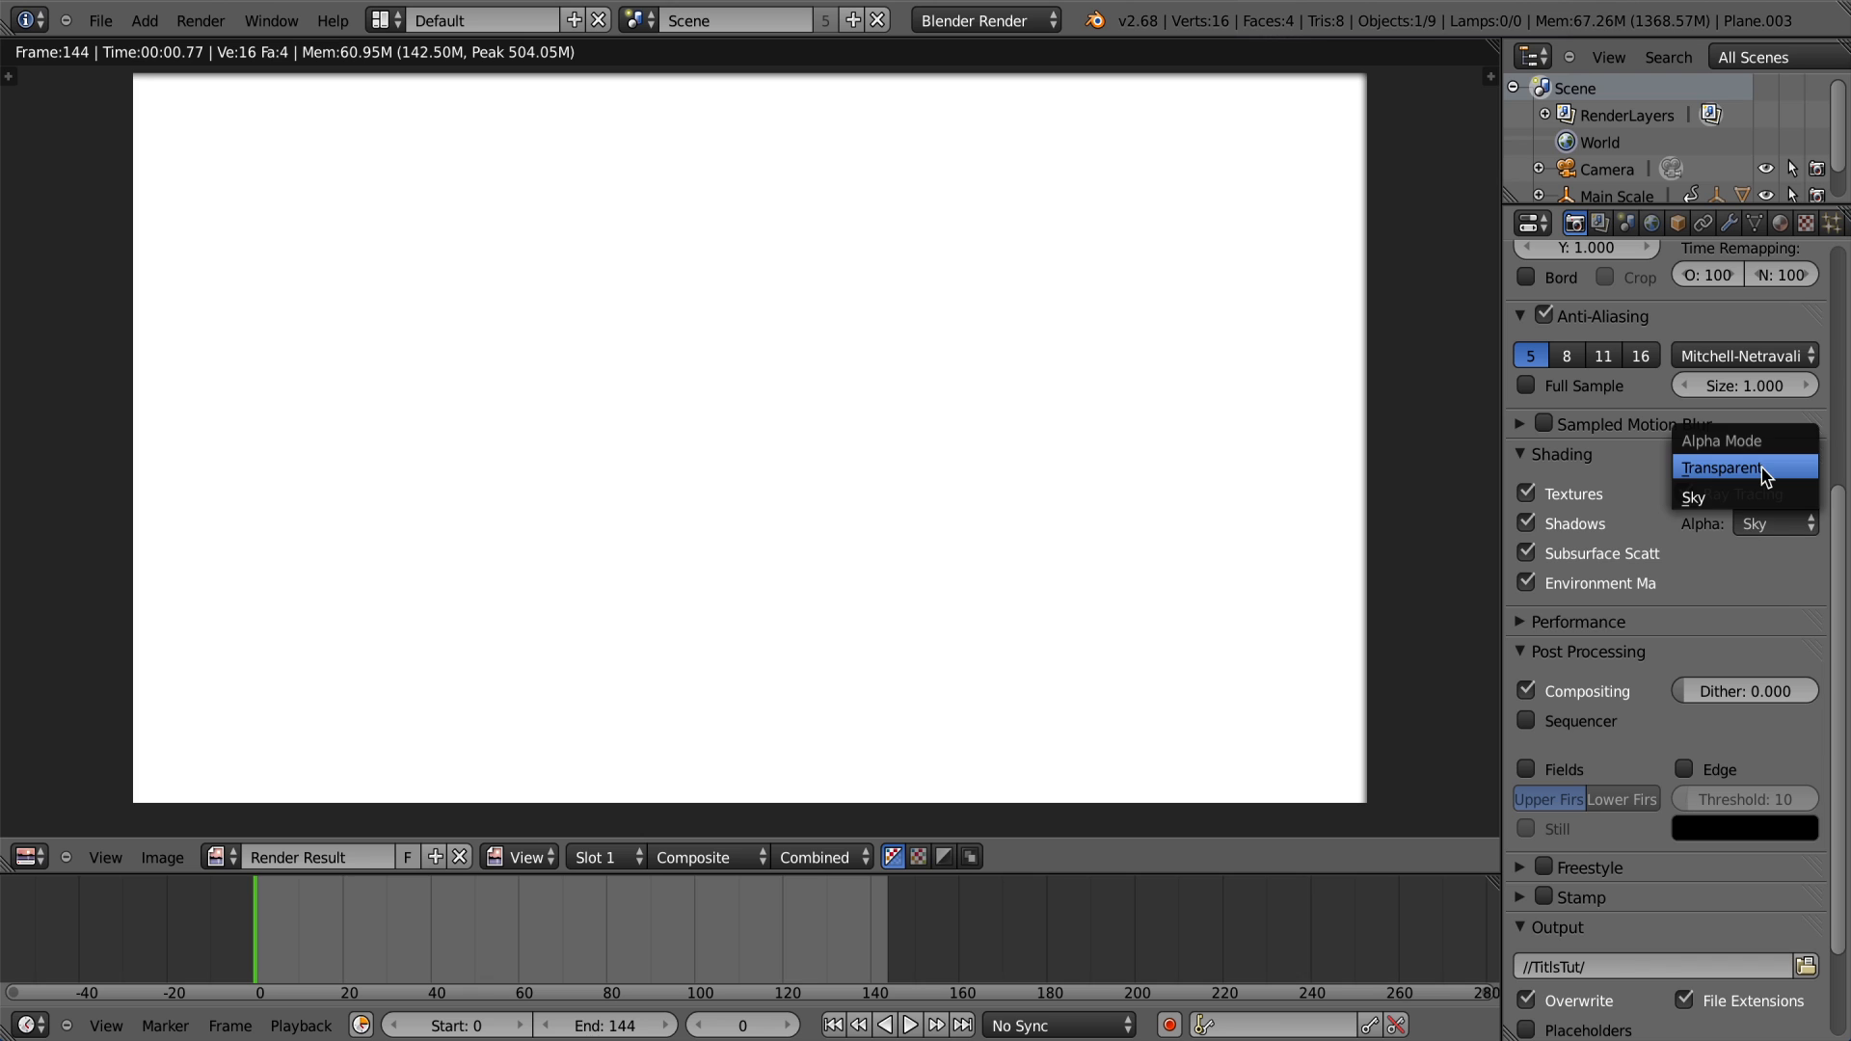
pyautogui.click(1764, 471)
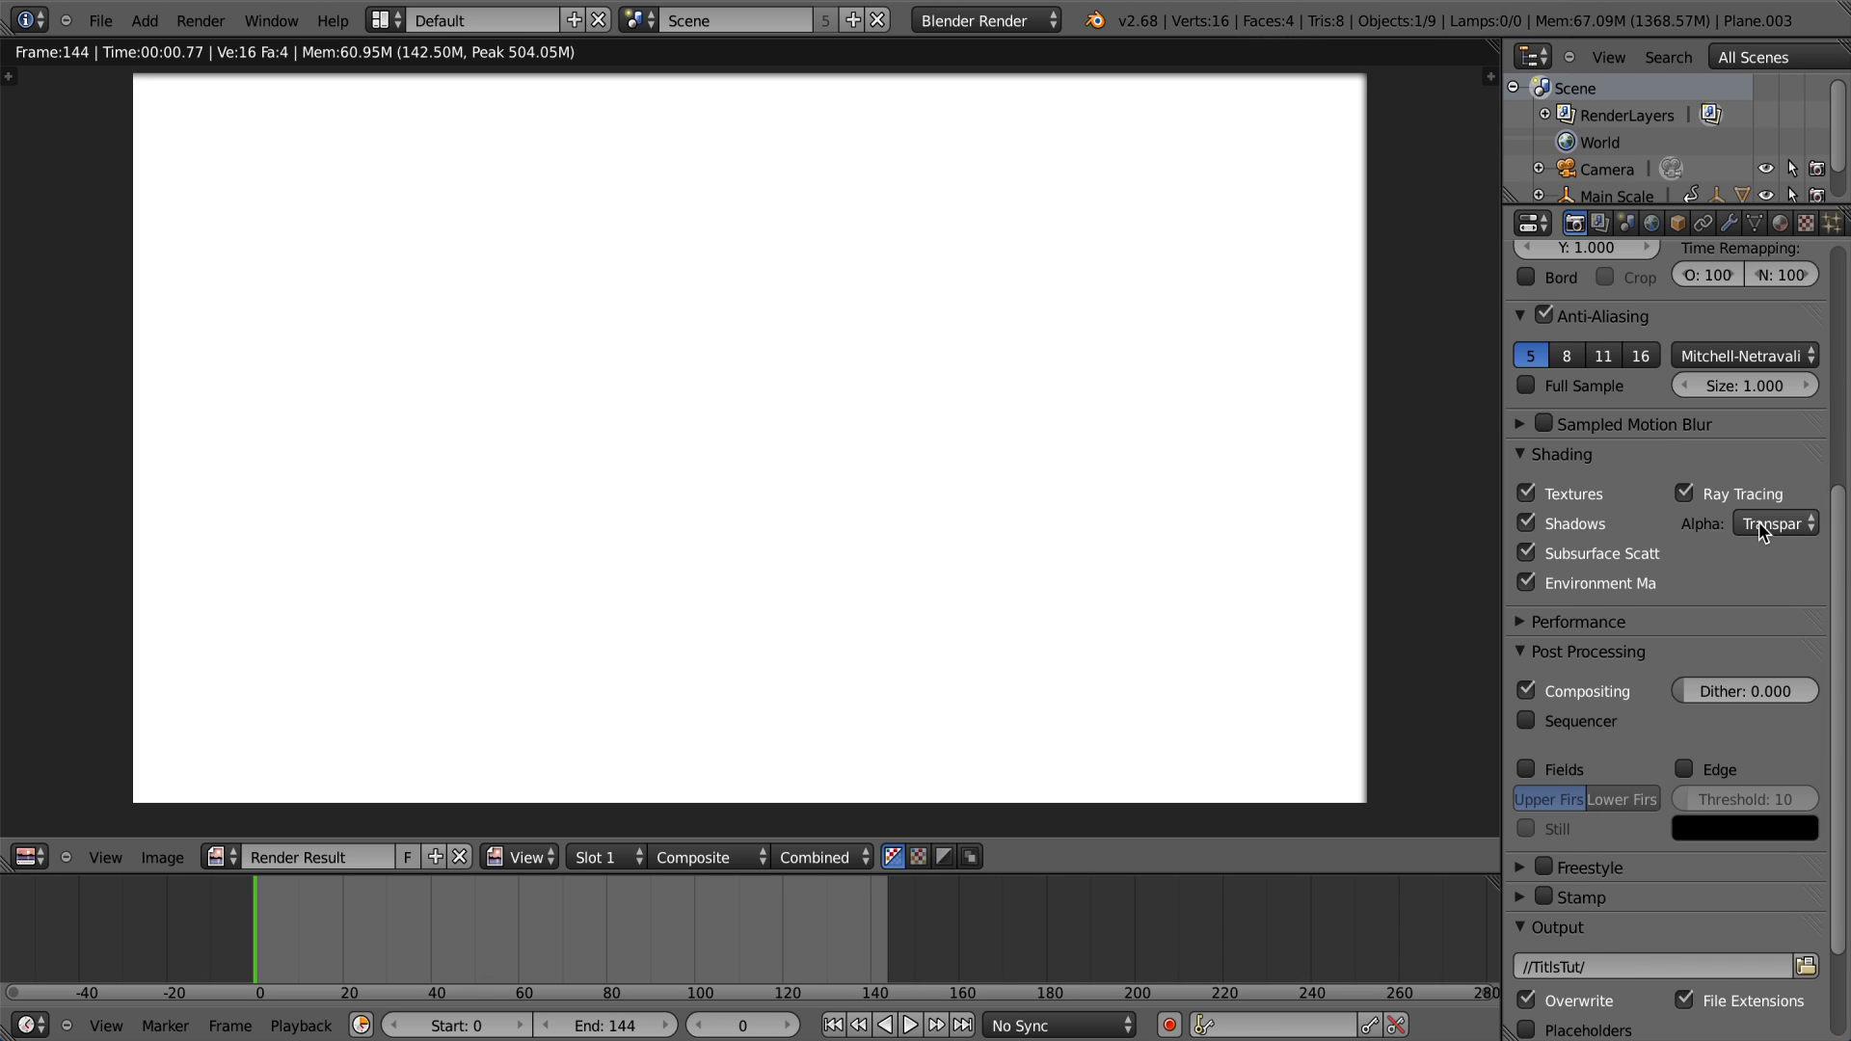
pyautogui.scroll(-3, 1734, 613)
pyautogui.click(1793, 927)
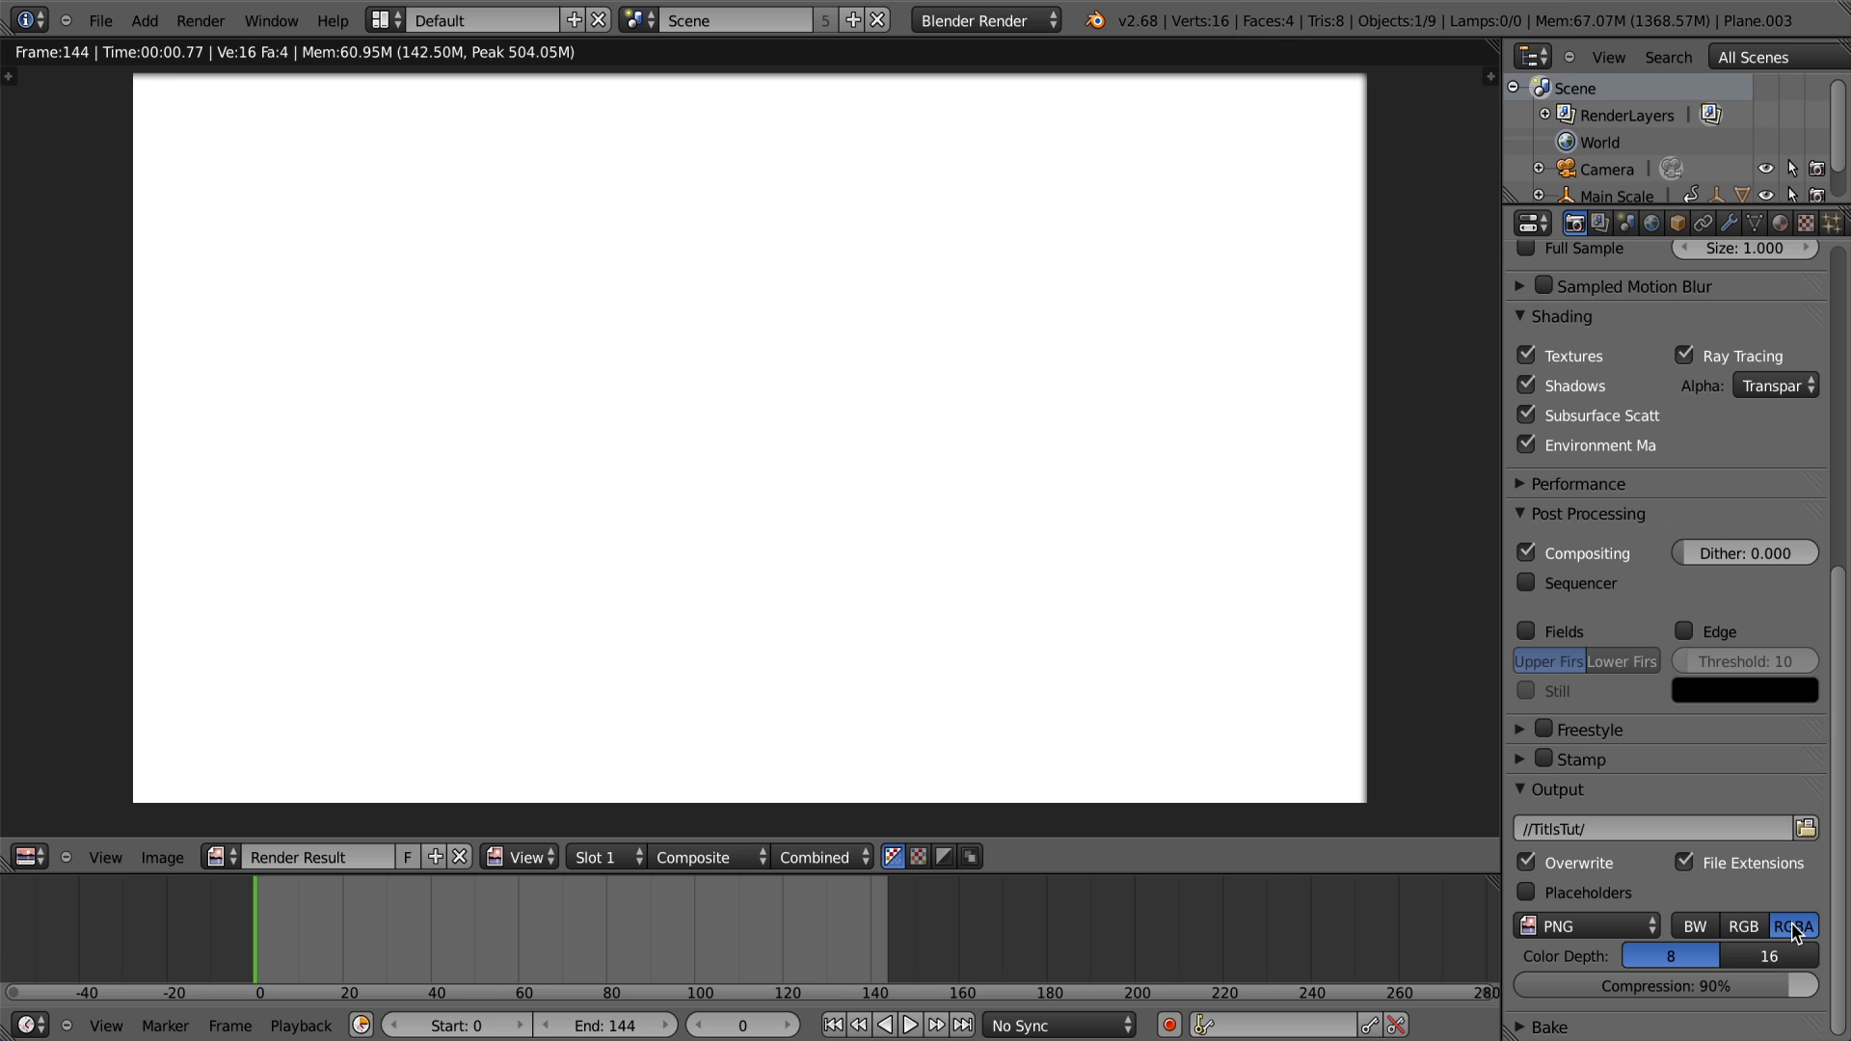
pyautogui.click(1255, 0)
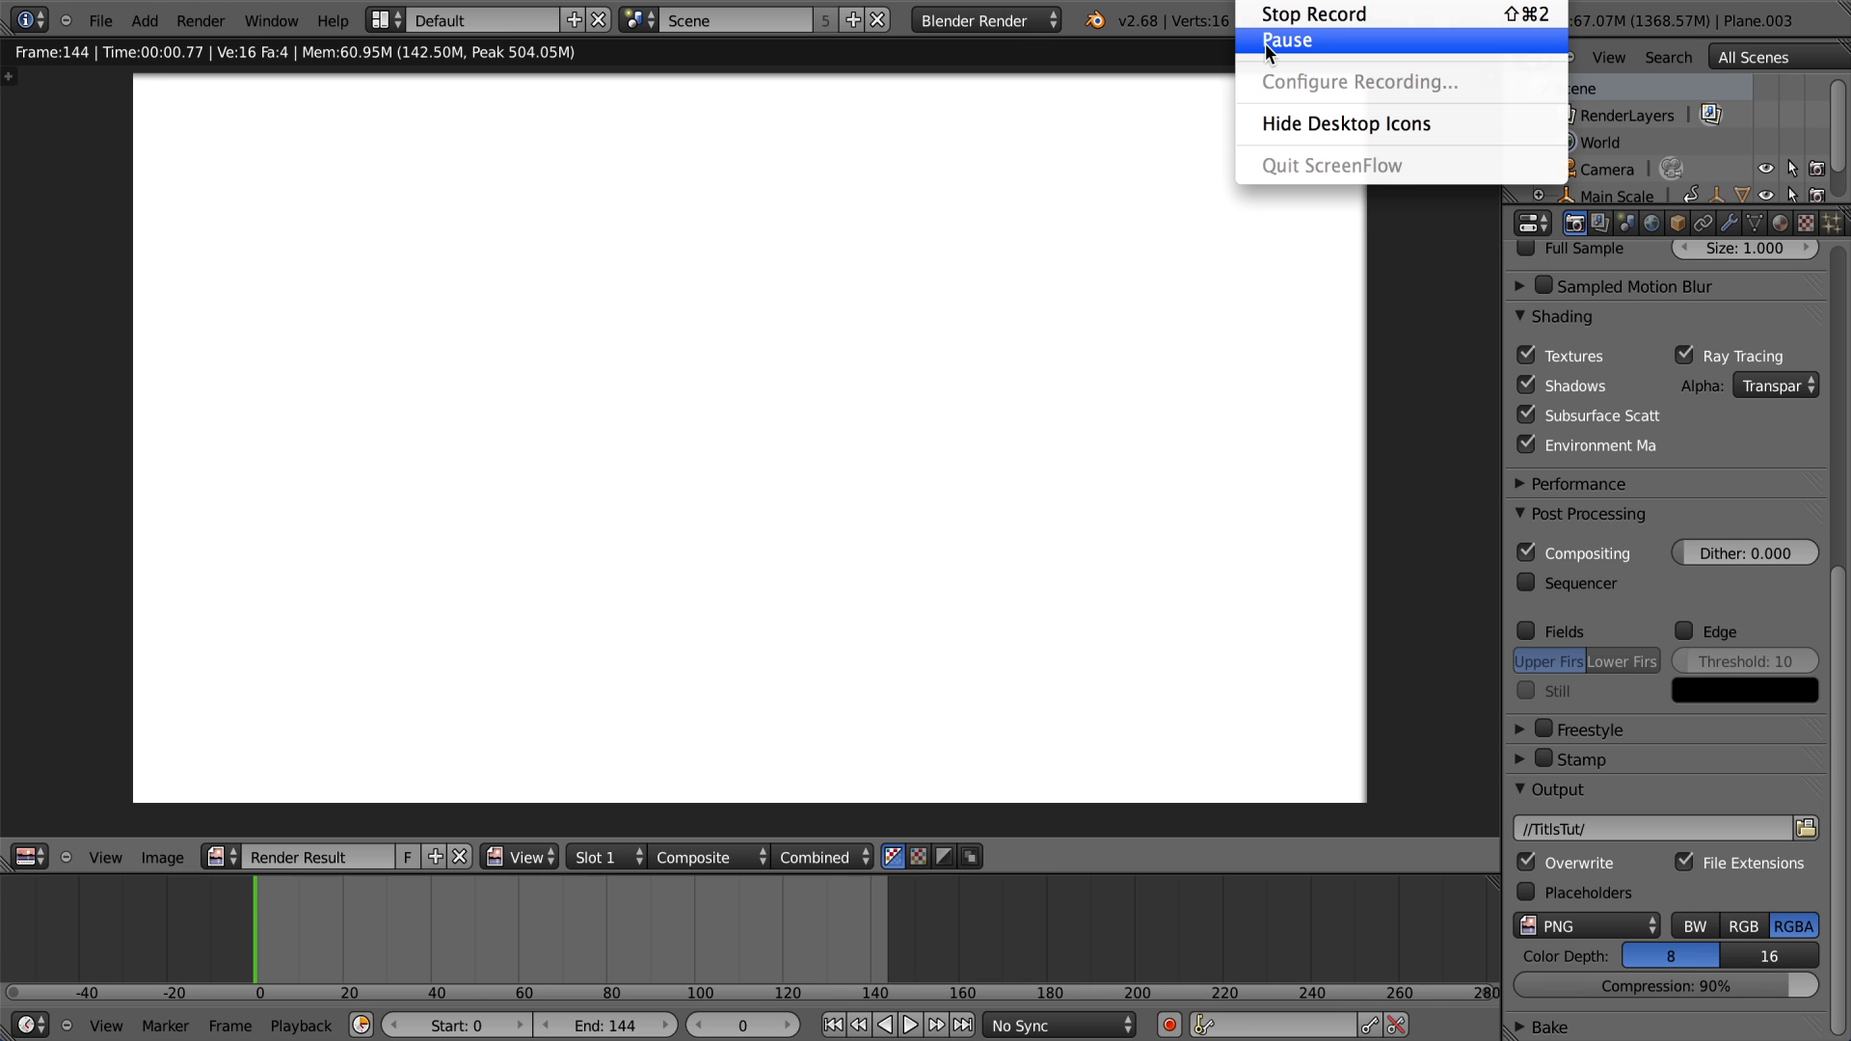
pyautogui.click(1287, 41)
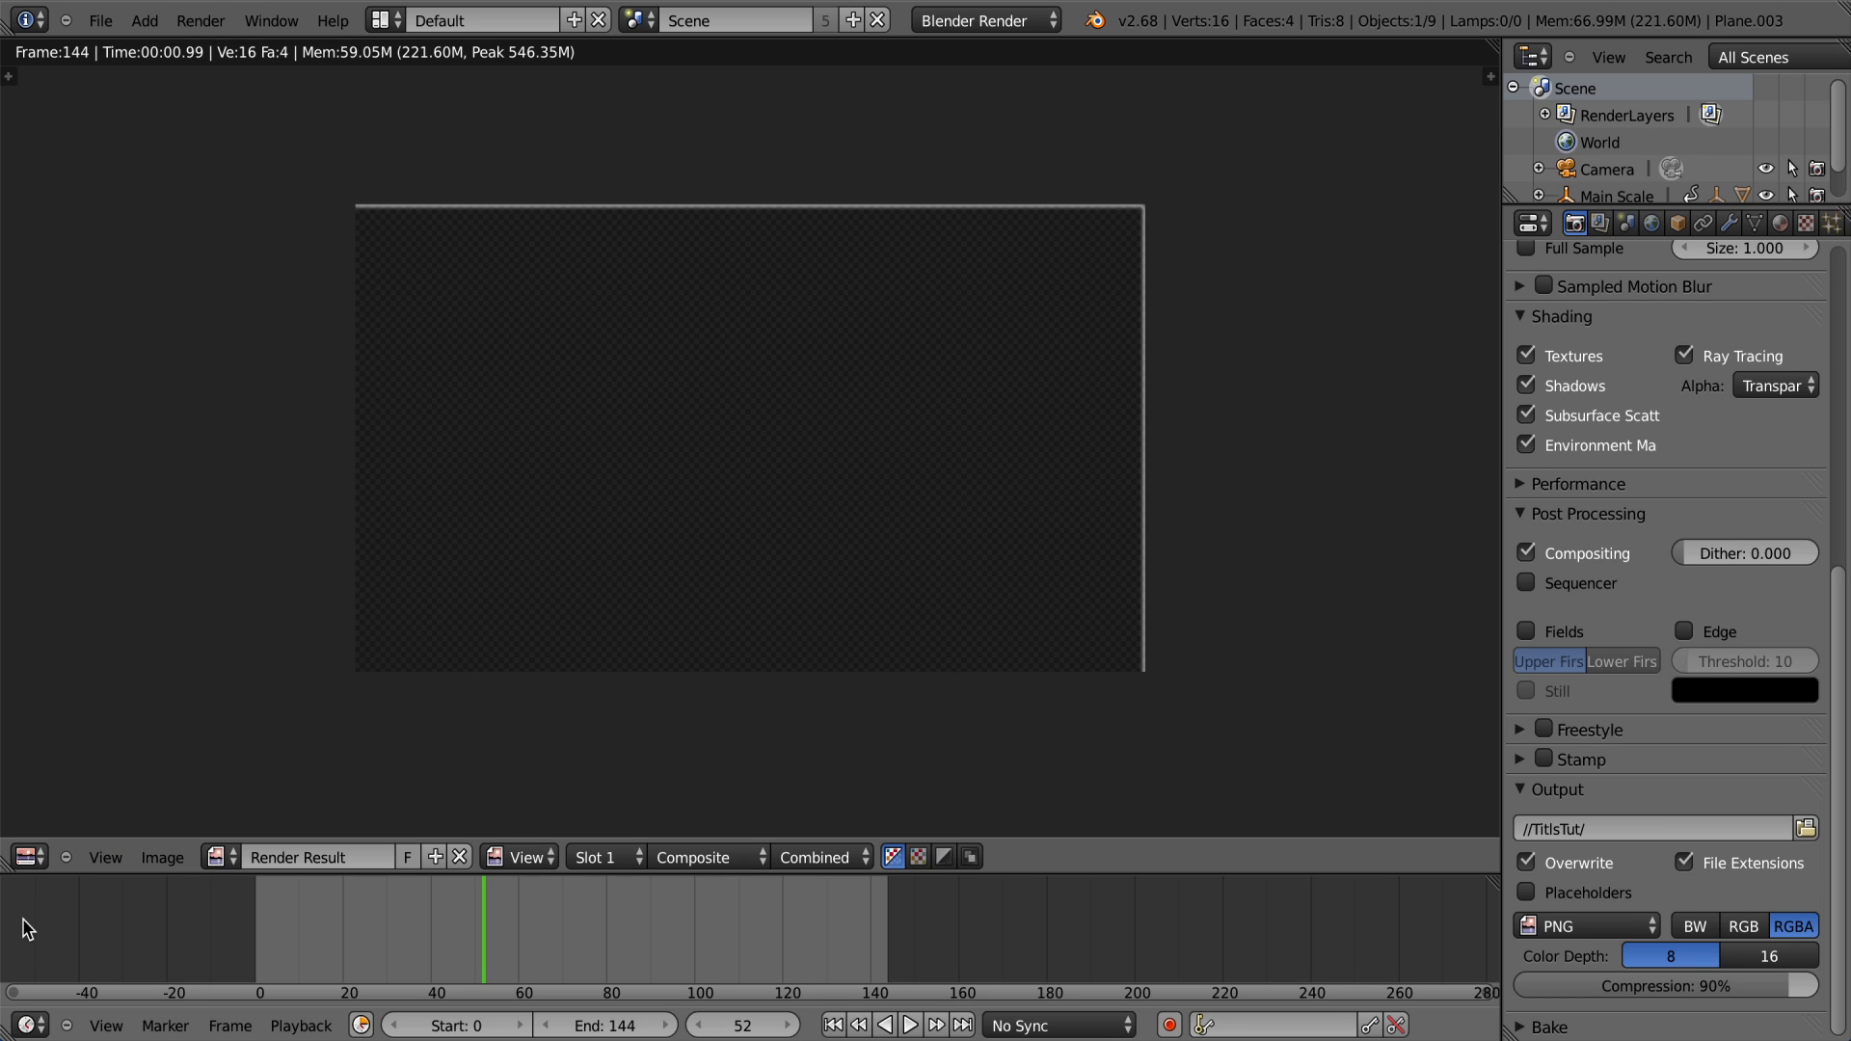
# Step: Change the render result area back to the Node Editor and disconnect the Composite and Viewer nodes from the drop shadow nodes
pyautogui.click(29, 855)
pyautogui.click(67, 546)
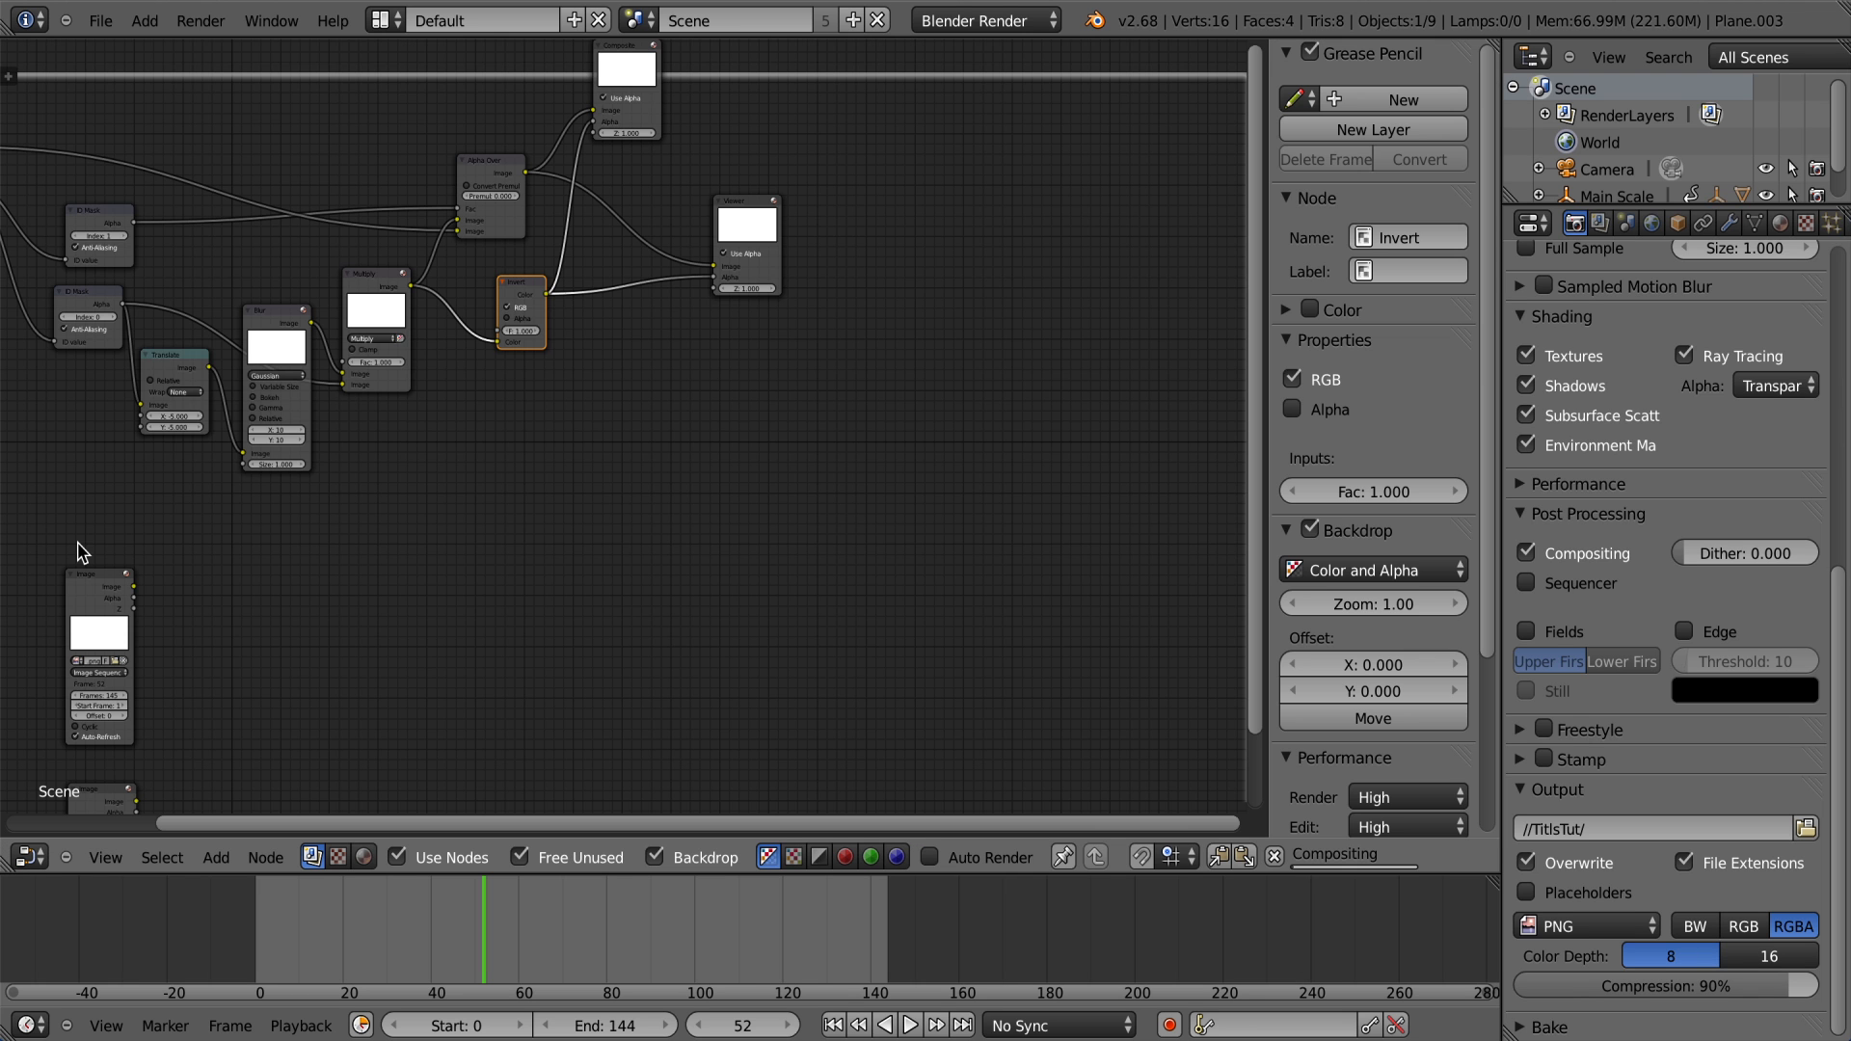
pyautogui.scroll(-2, 577, 205)
pyautogui.moveTo(628, 204); pyautogui.dragTo(672, 214)
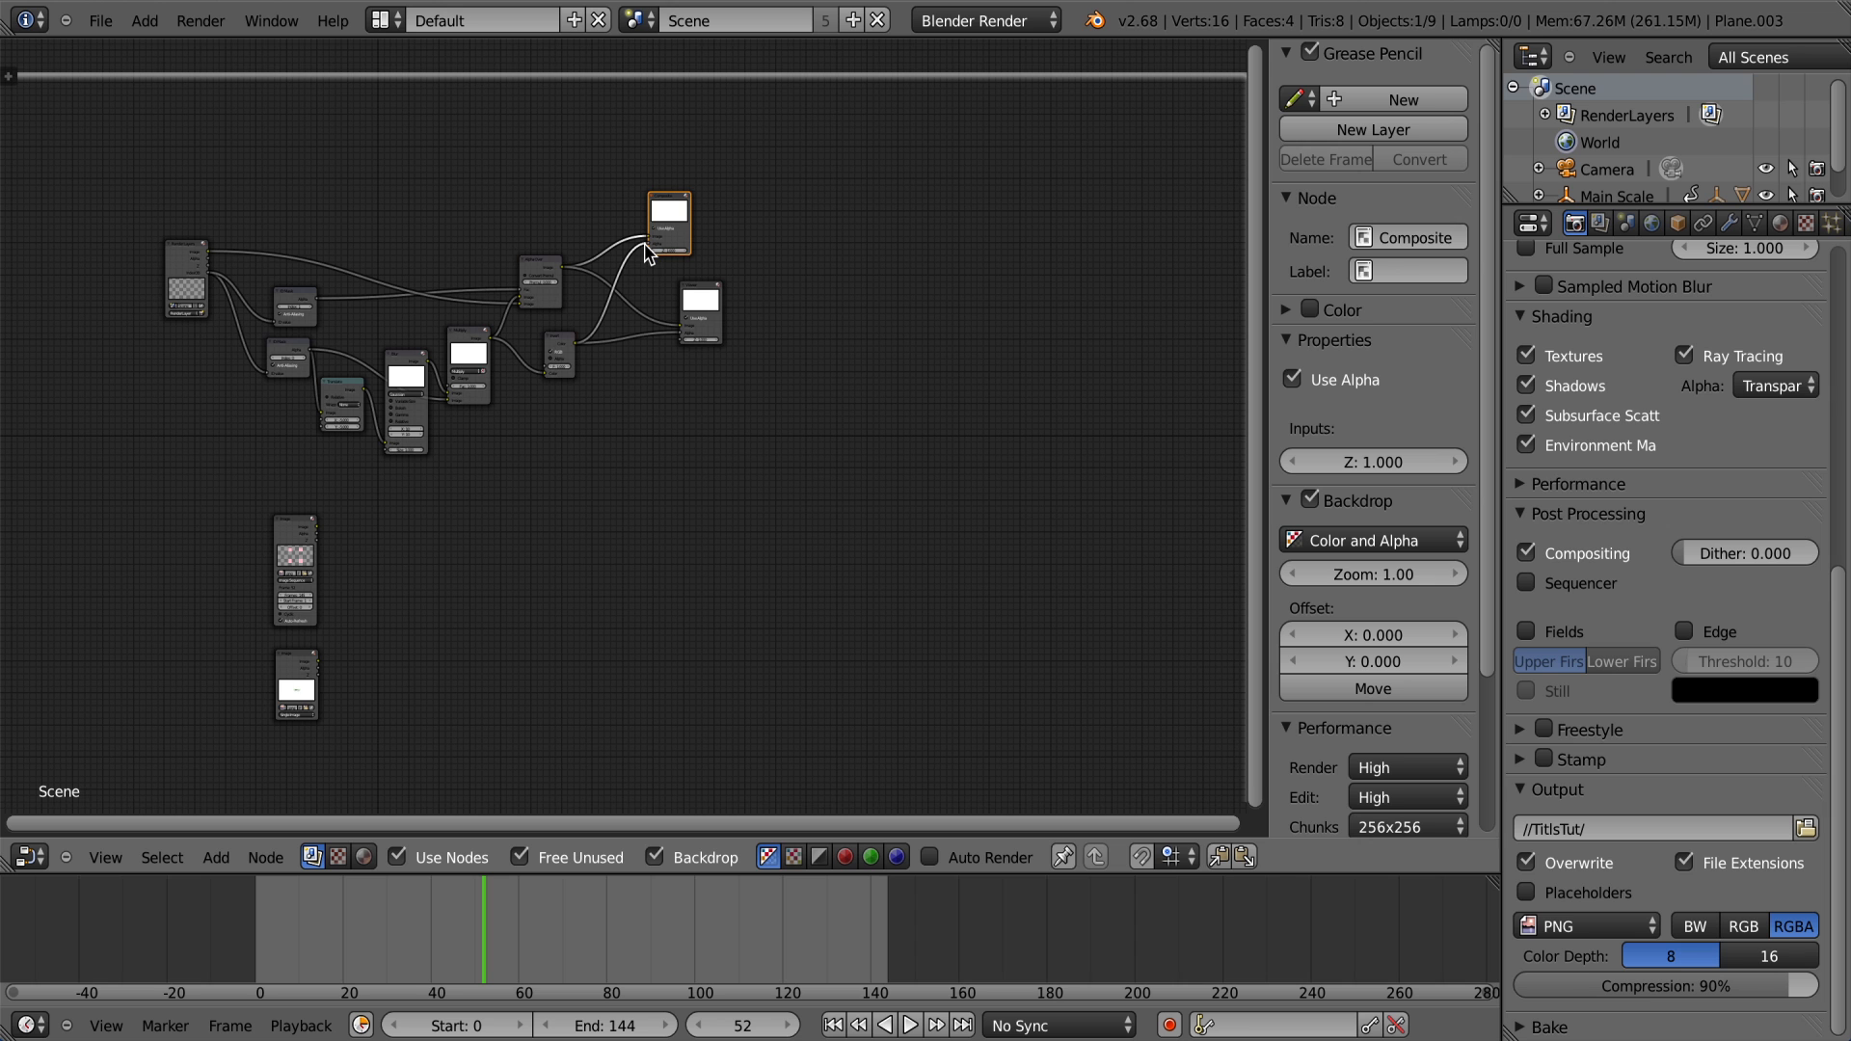
pyautogui.scroll(-2, 645, 253)
pyautogui.scroll(5, 620, 285)
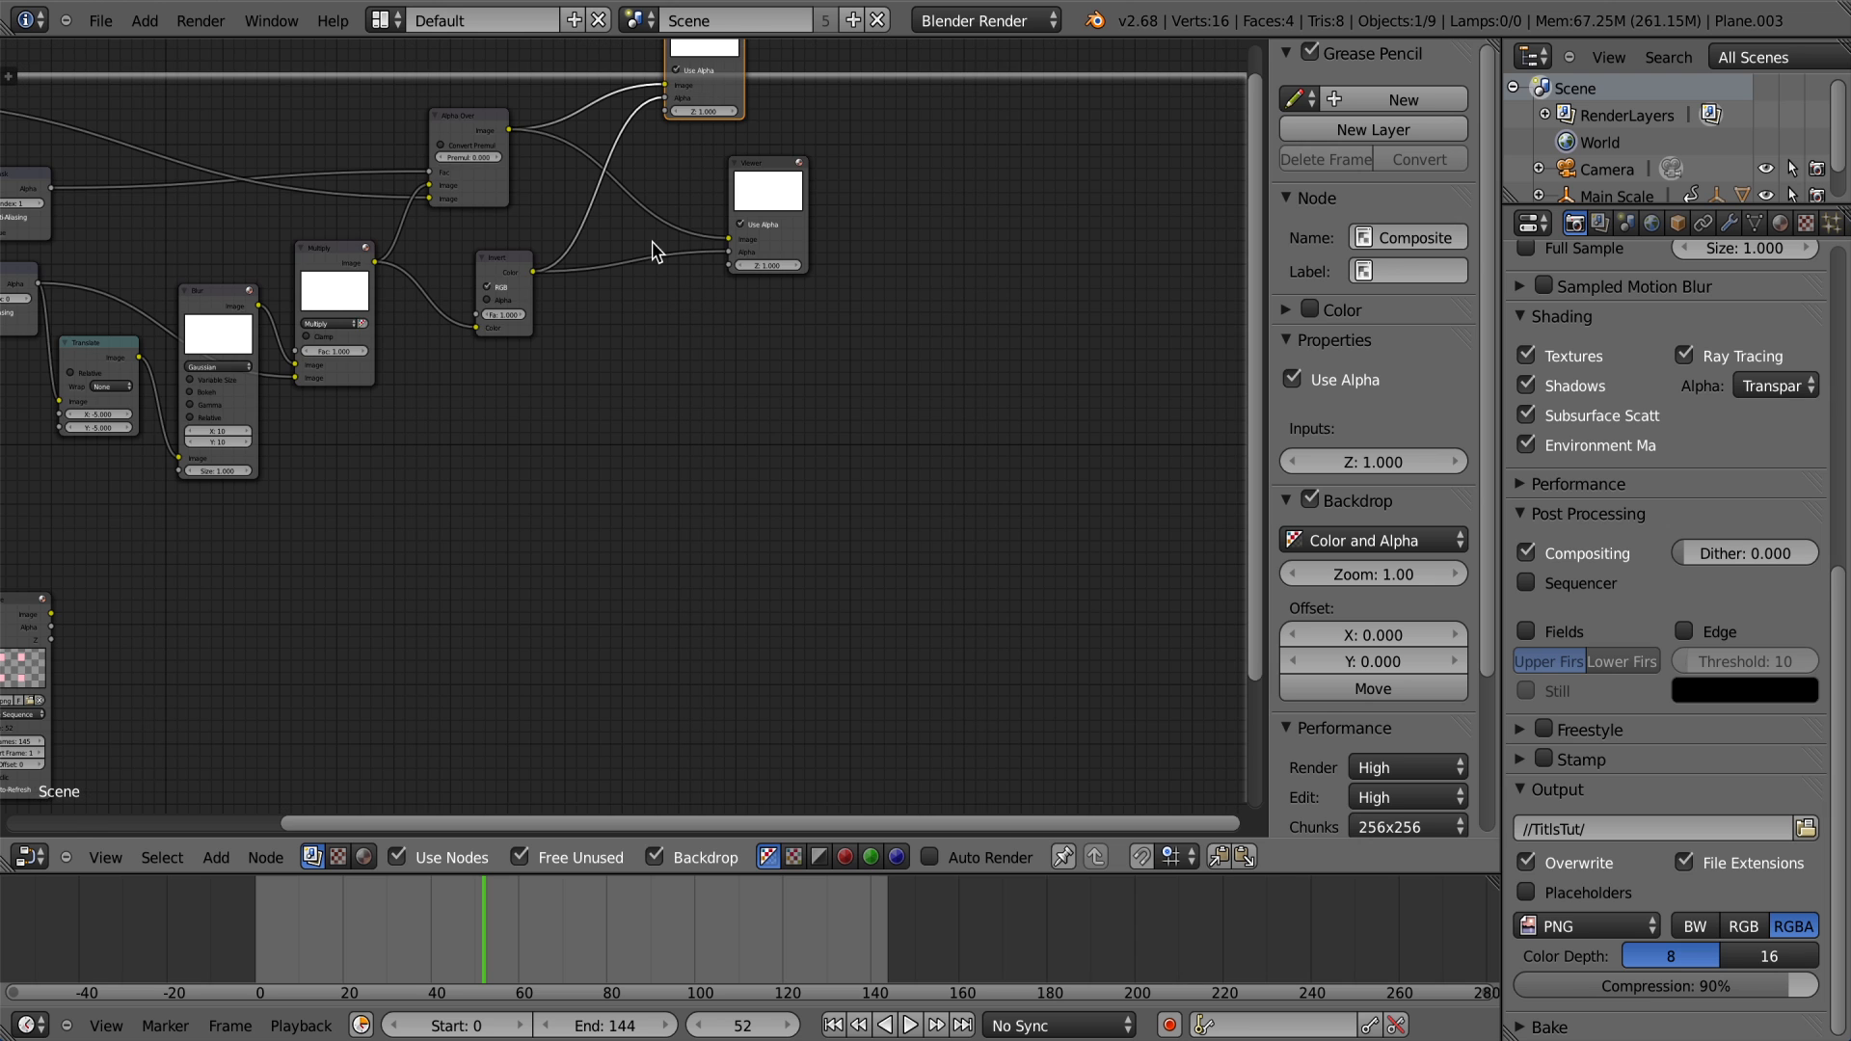
pyautogui.moveTo(651, 252); pyautogui.dragTo(704, 401, button='middle')
pyautogui.scroll(5, 704, 401)
pyautogui.moveTo(723, 389); pyautogui.dragTo(745, 672)
pyautogui.scroll(-7, 696, 698)
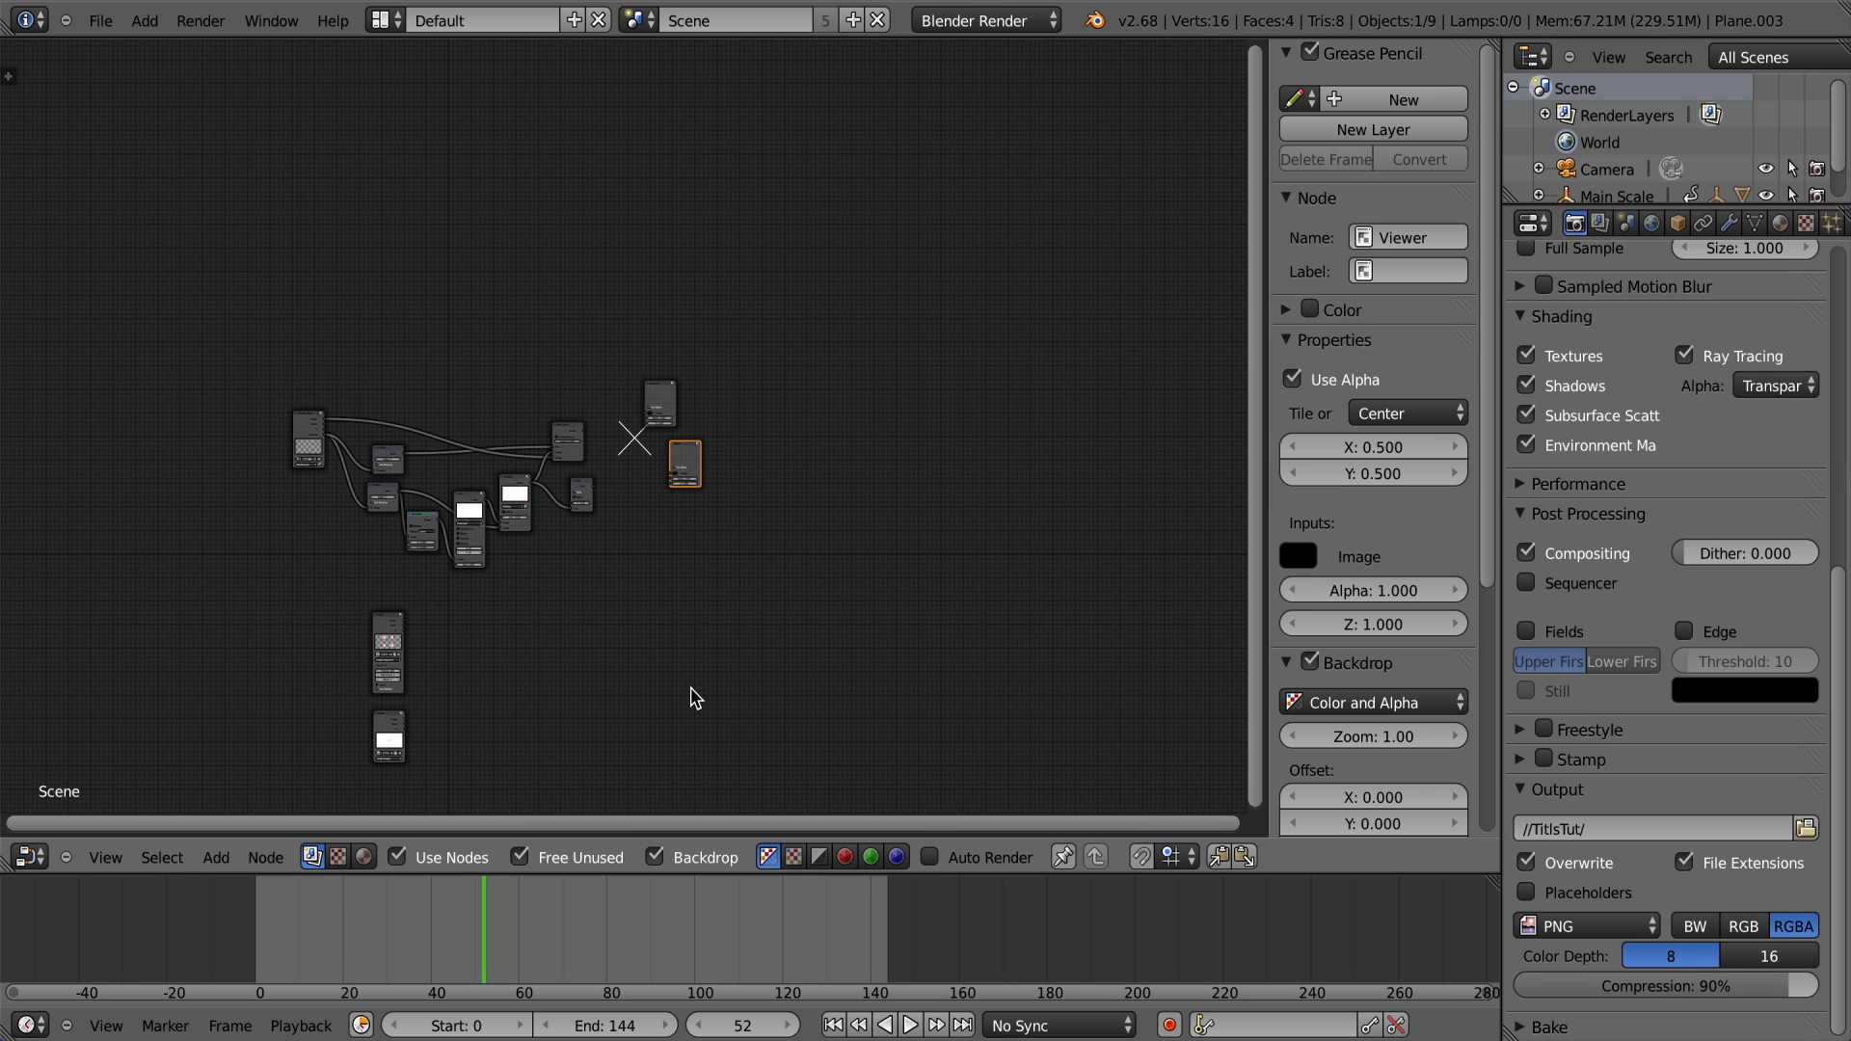
# Step: Move the Composite and Viewer nodes down beside the two Image nodes and connect the image sequence, then the single image, to the Viewer
pyautogui.press('Home')
pyautogui.moveTo(931, 149); pyautogui.dragTo(967, 686)
pyautogui.scroll(1, 1041, 725)
pyautogui.moveTo(561, 726); pyautogui.dragTo(485, 385, button='middle')
pyautogui.scroll(4, 591, 379)
pyautogui.moveTo(304, 180); pyautogui.dragTo(1050, 559)
pyautogui.moveTo(307, 472); pyautogui.dragTo(1050, 560)
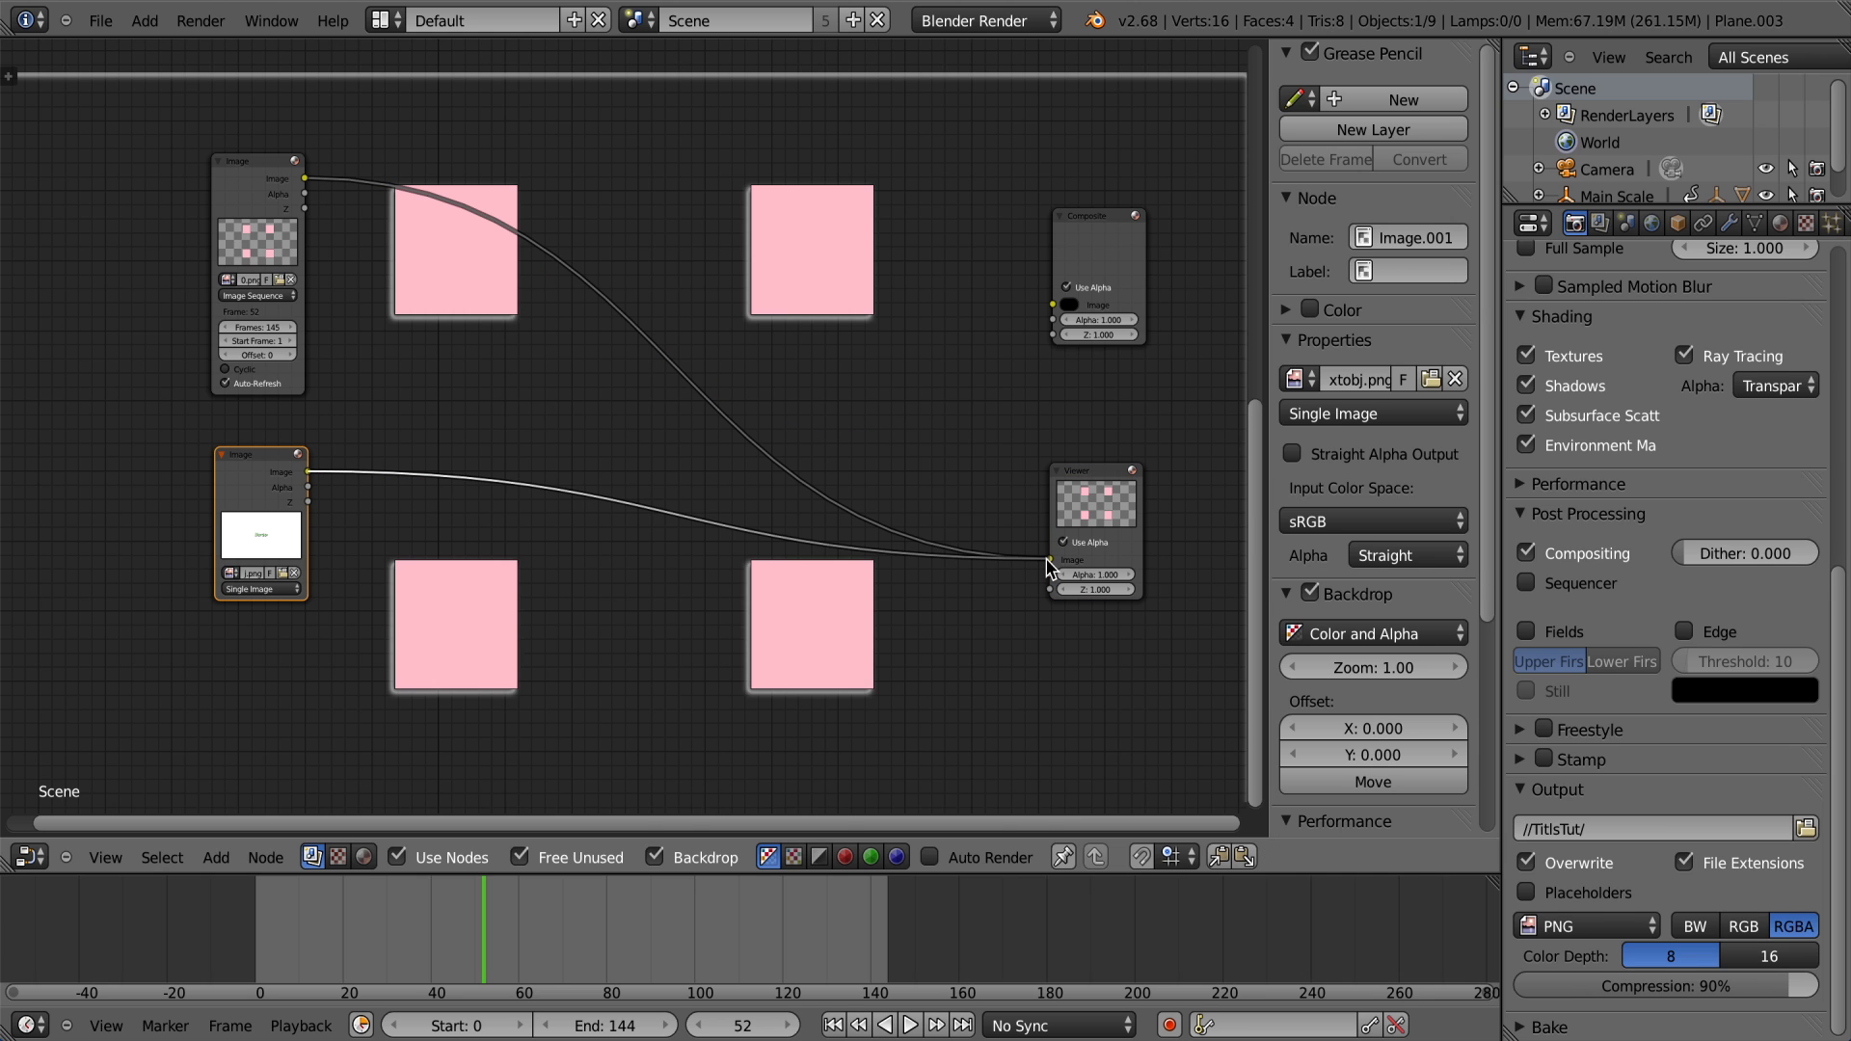
# Step: Insert an Alpha Over node between the single image and Viewer, feed the image sequence into its second image input, and preview frame 38
pyautogui.hotkey('shift', 'a')
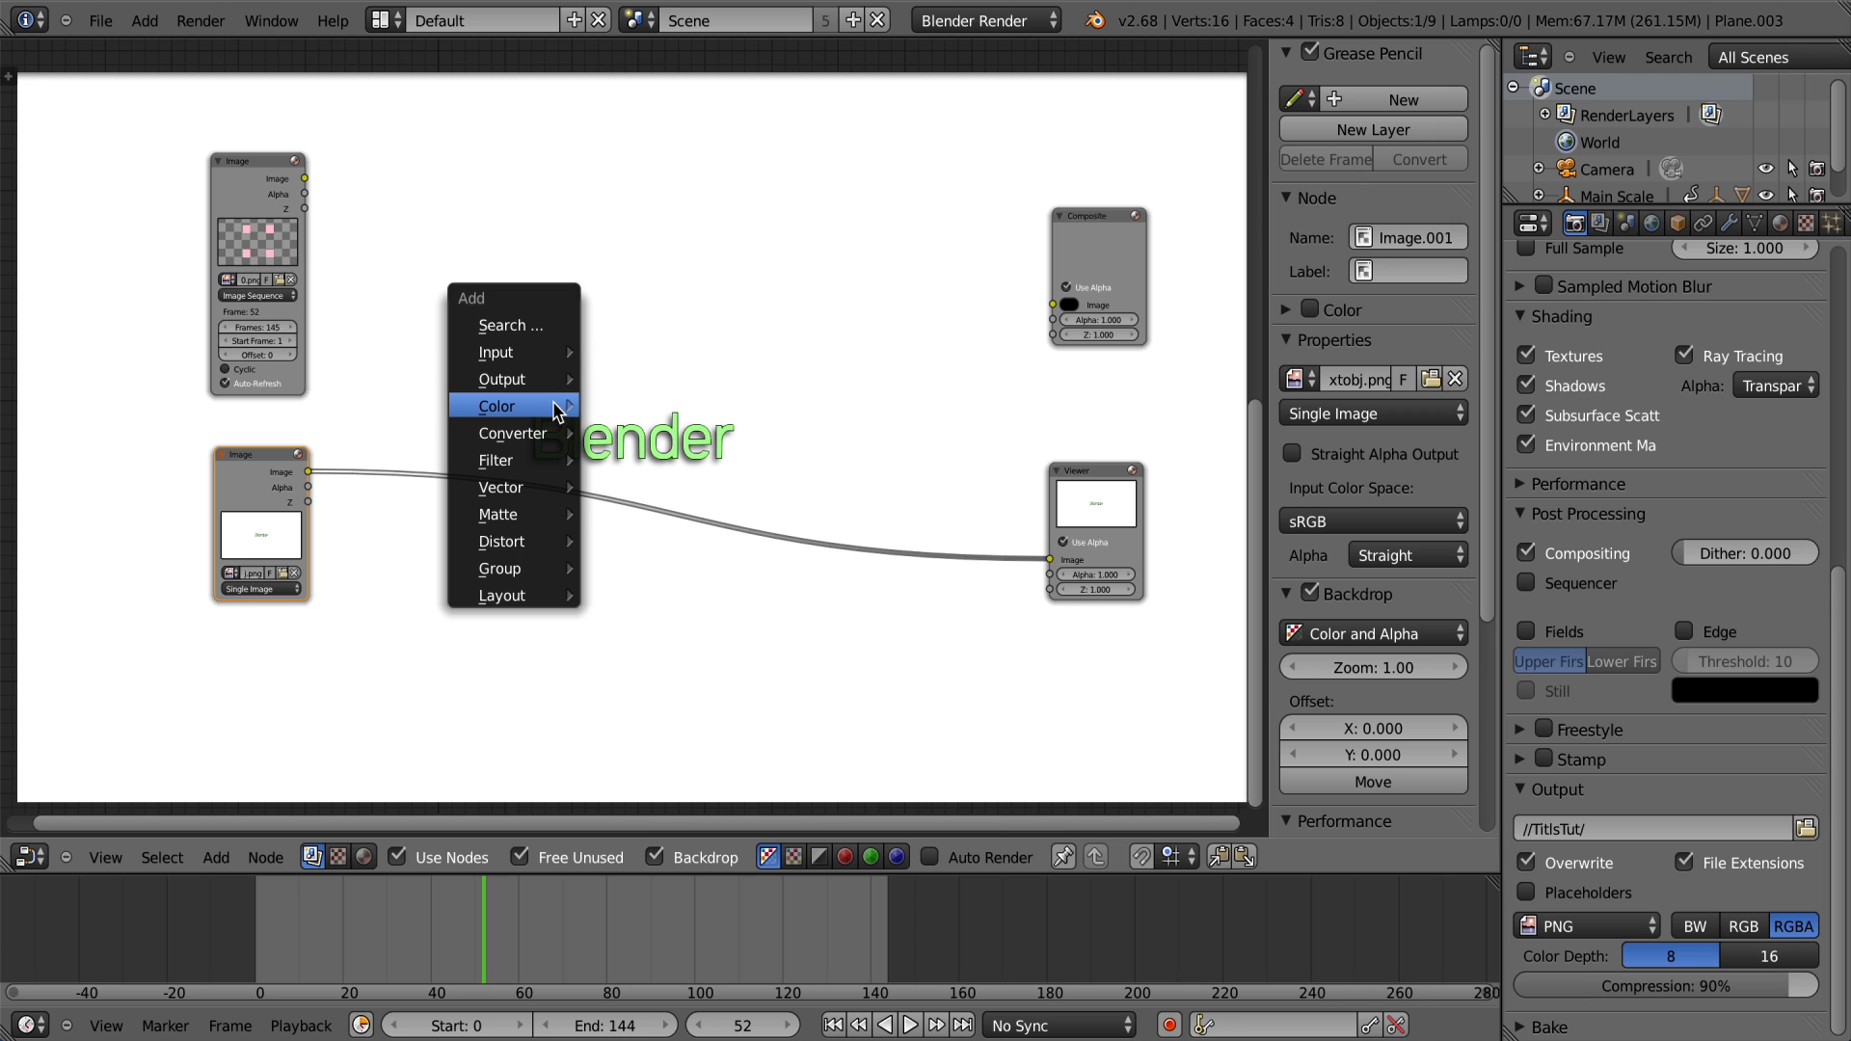
pyautogui.moveTo(558, 409)
pyautogui.click(641, 436)
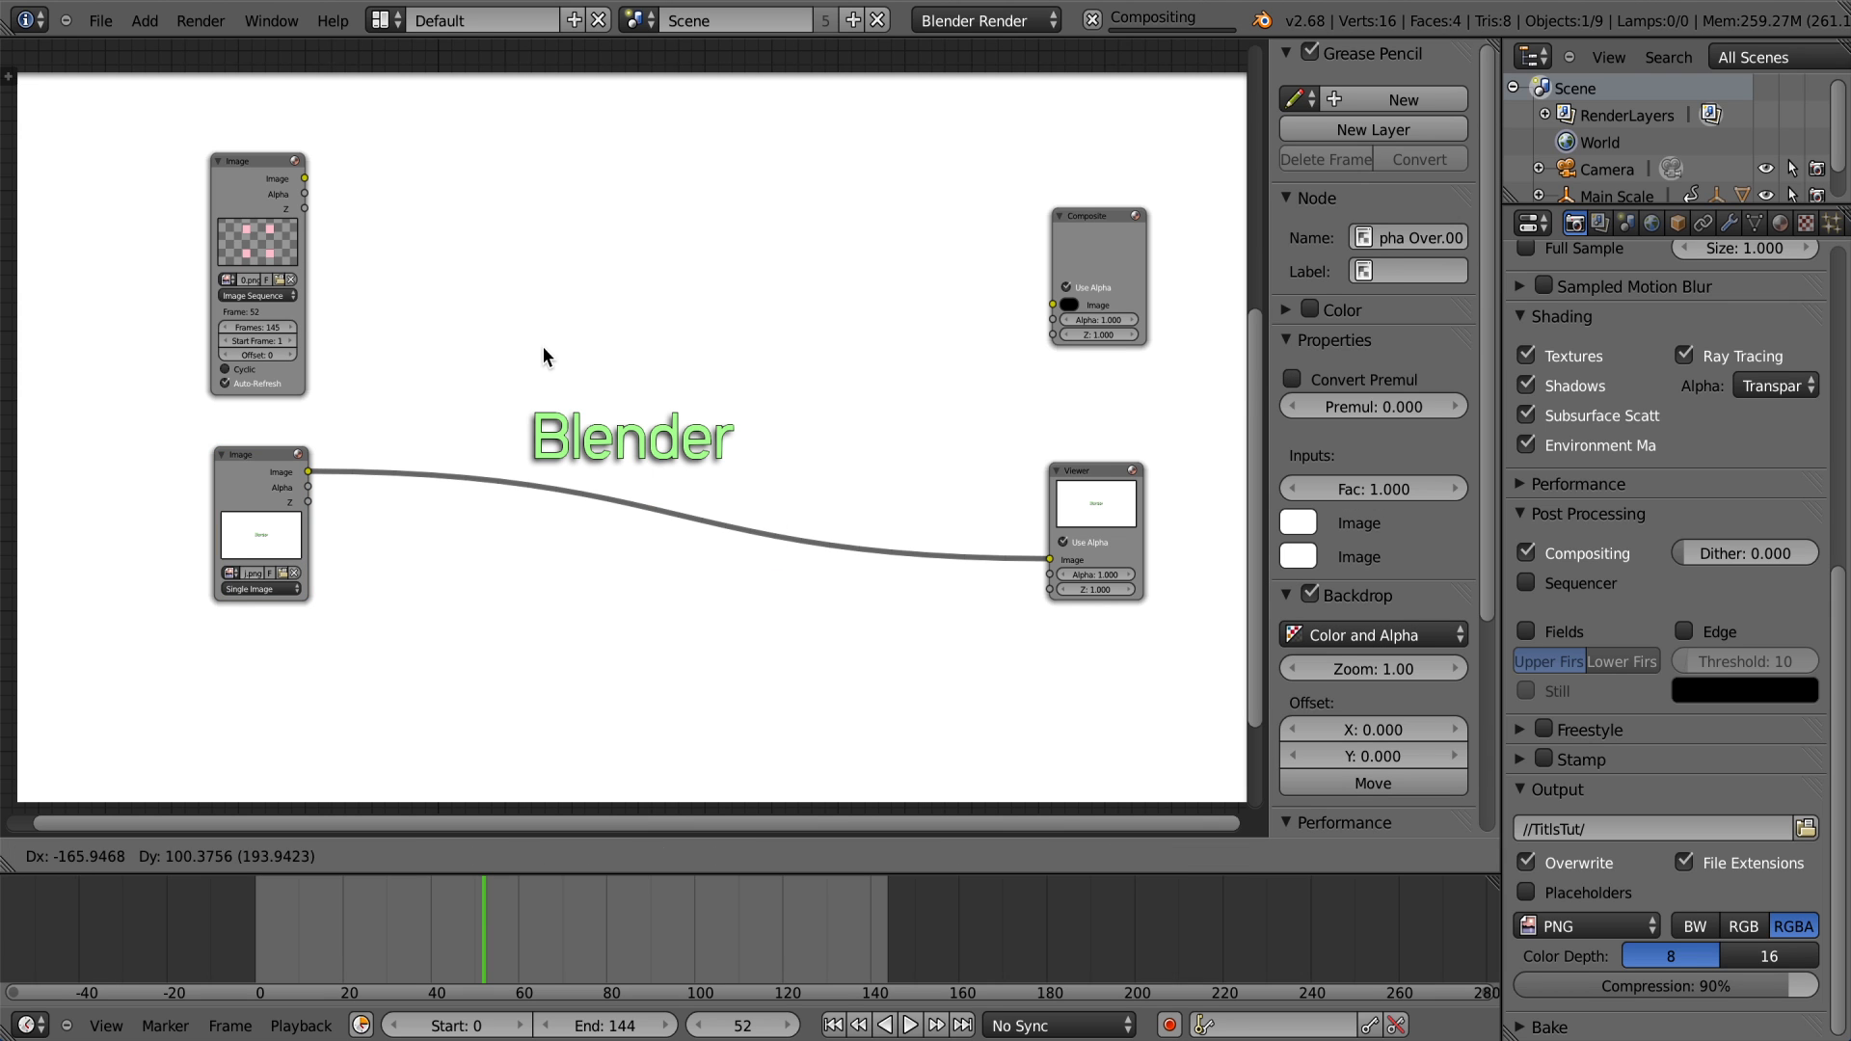
pyautogui.click(672, 388)
pyautogui.moveTo(644, 483); pyautogui.dragTo(304, 178)
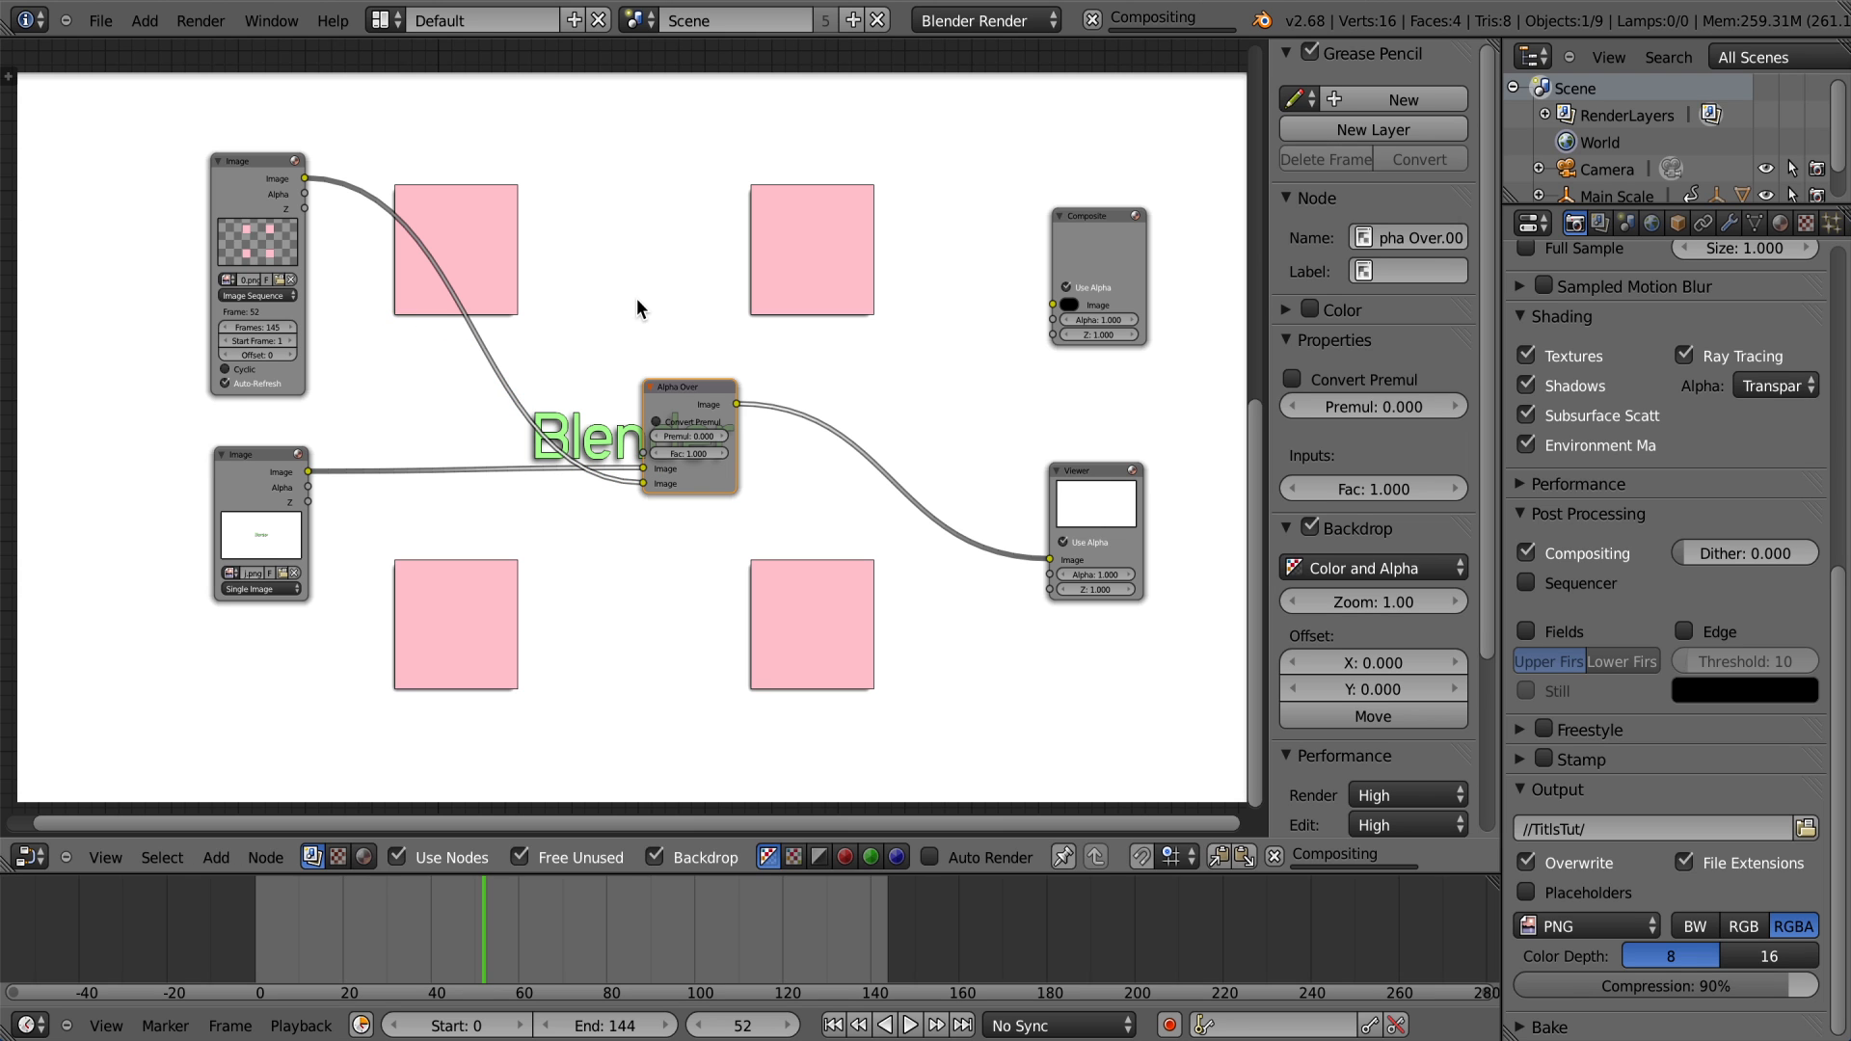
pyautogui.moveTo(450, 980); pyautogui.dragTo(441, 935)
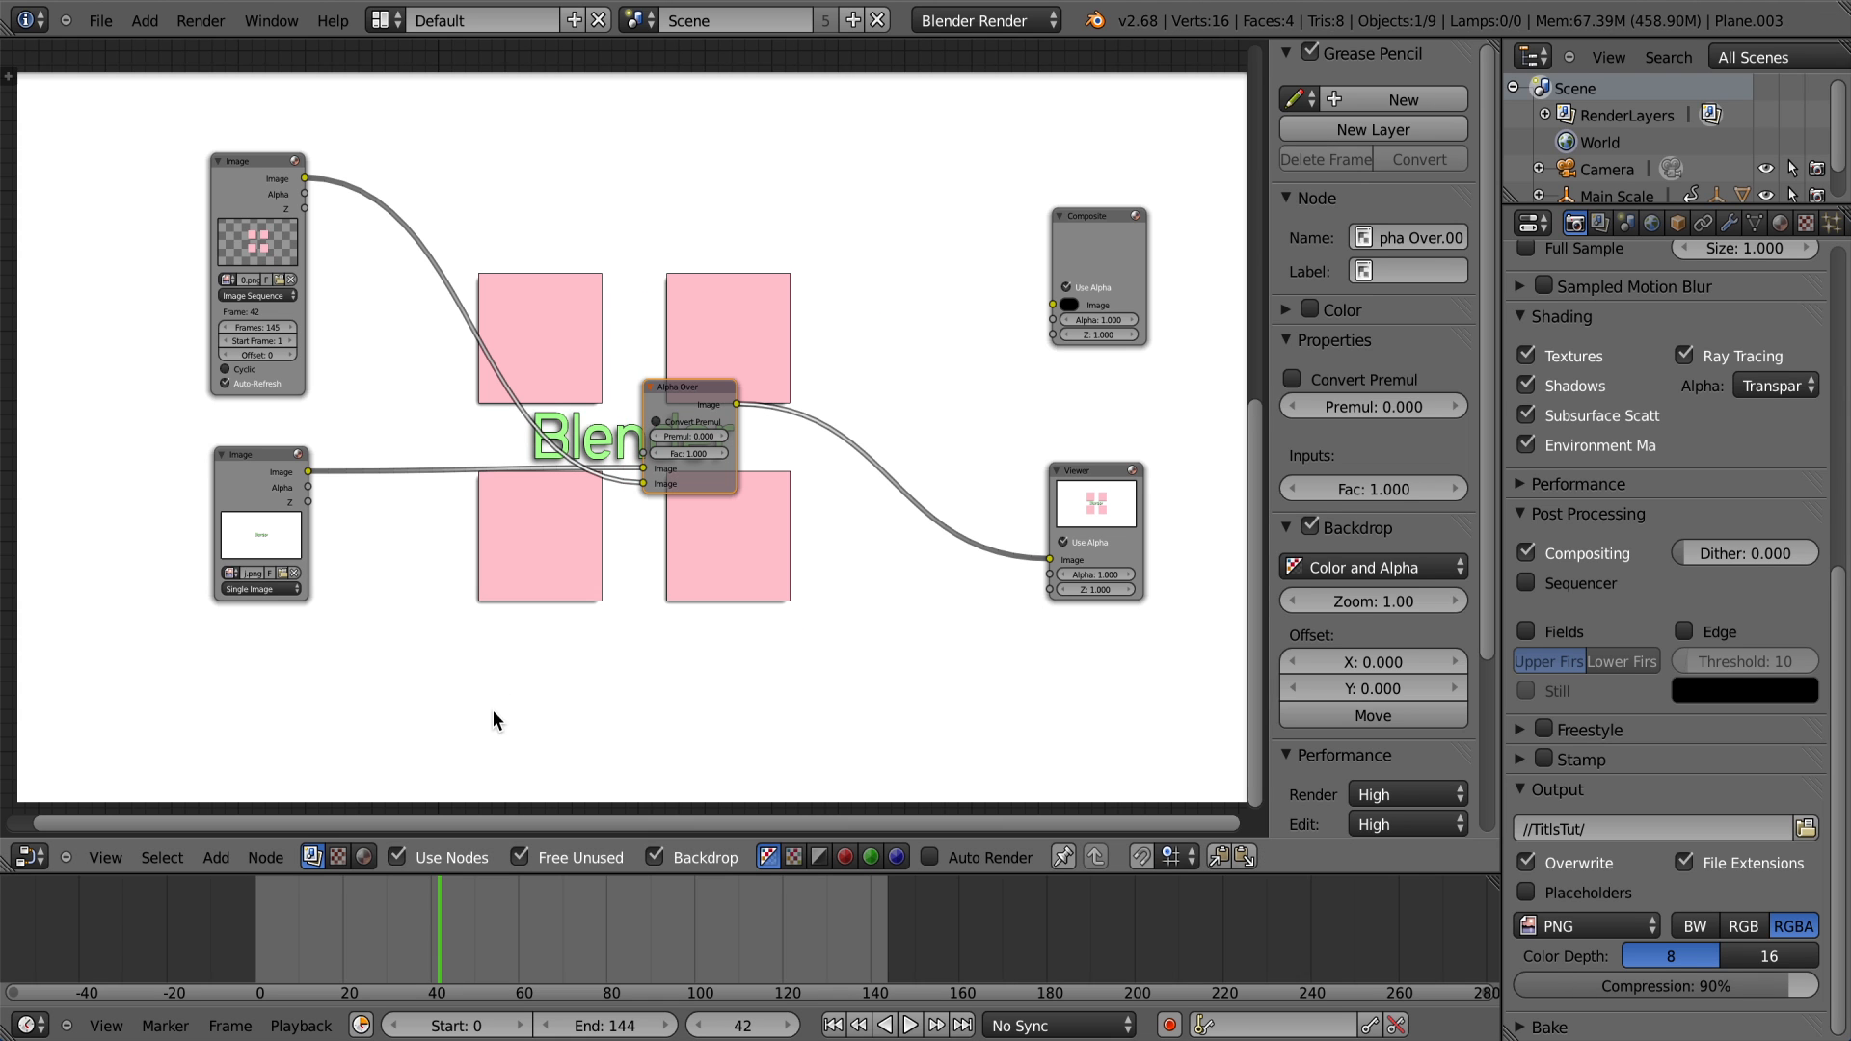
pyautogui.click(418, 889)
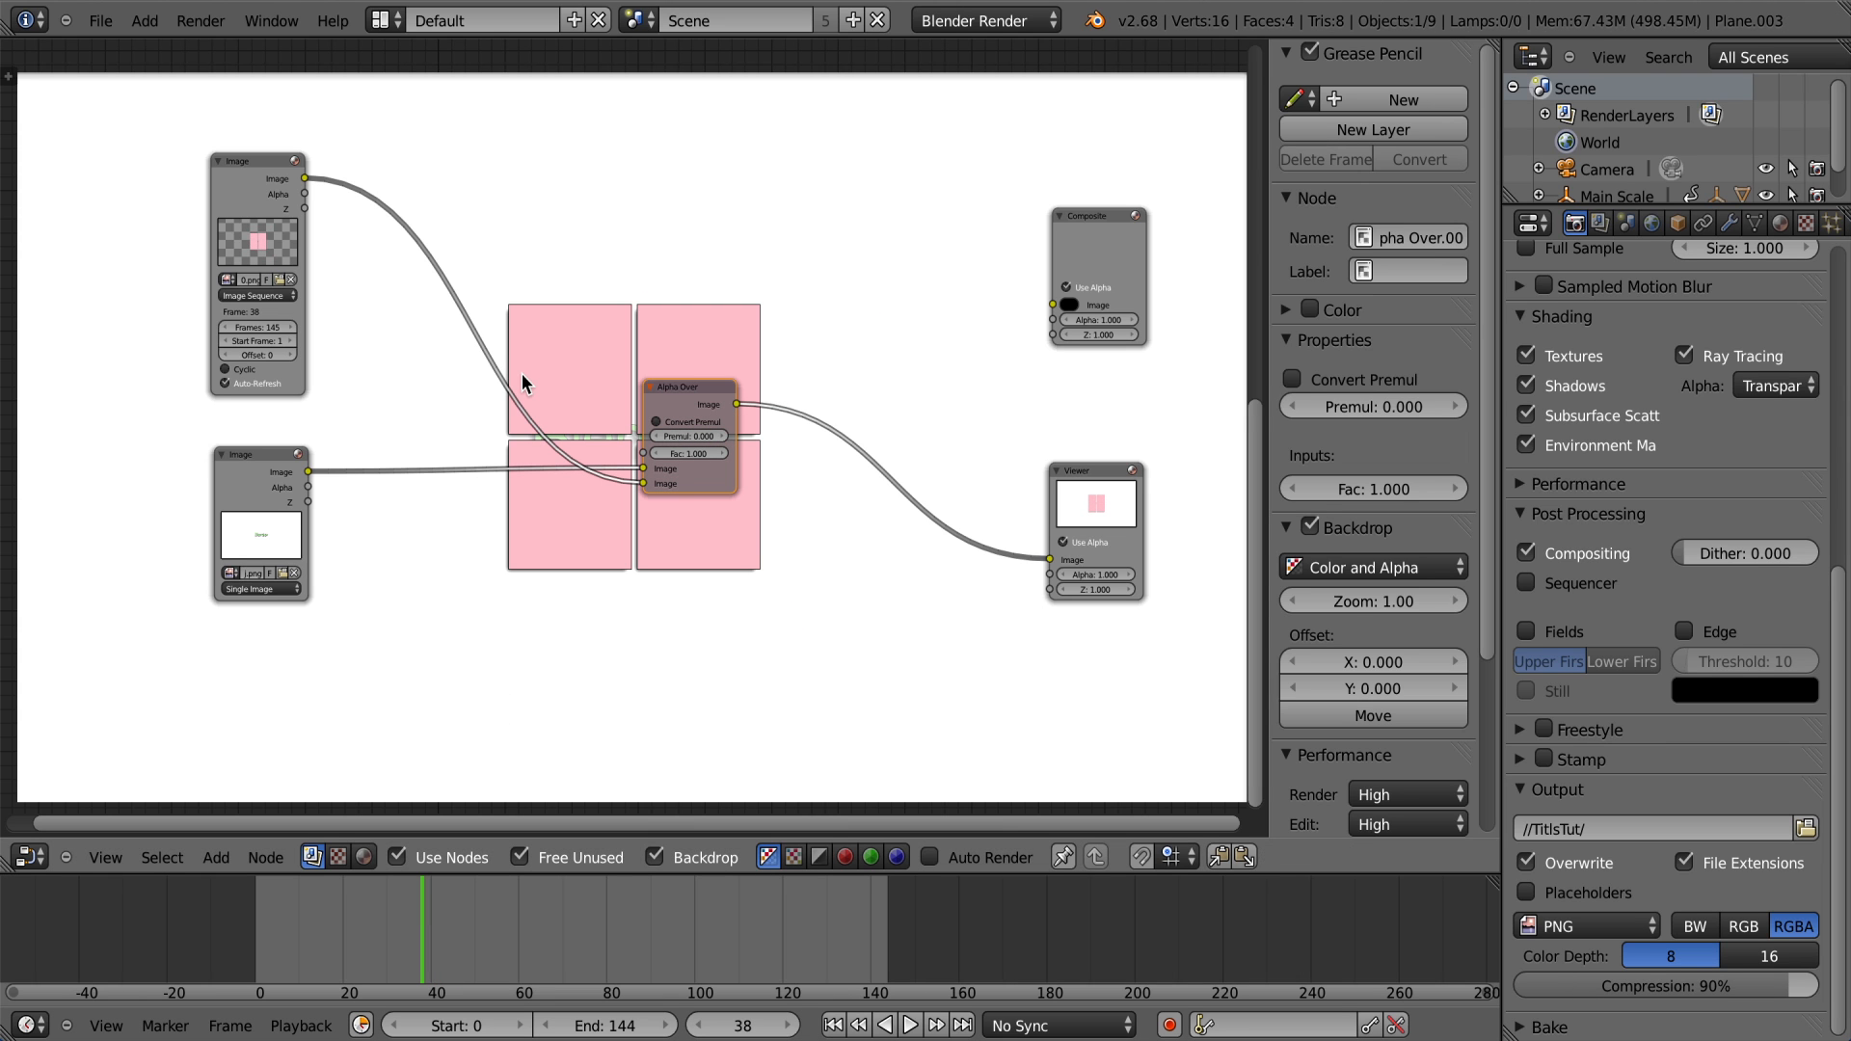
# Step: Insert a Mix node between the Alpha Over and Viewer nodes and set its blend type to Multiply
pyautogui.hotkey('shift', 'a')
pyautogui.moveTo(574, 289)
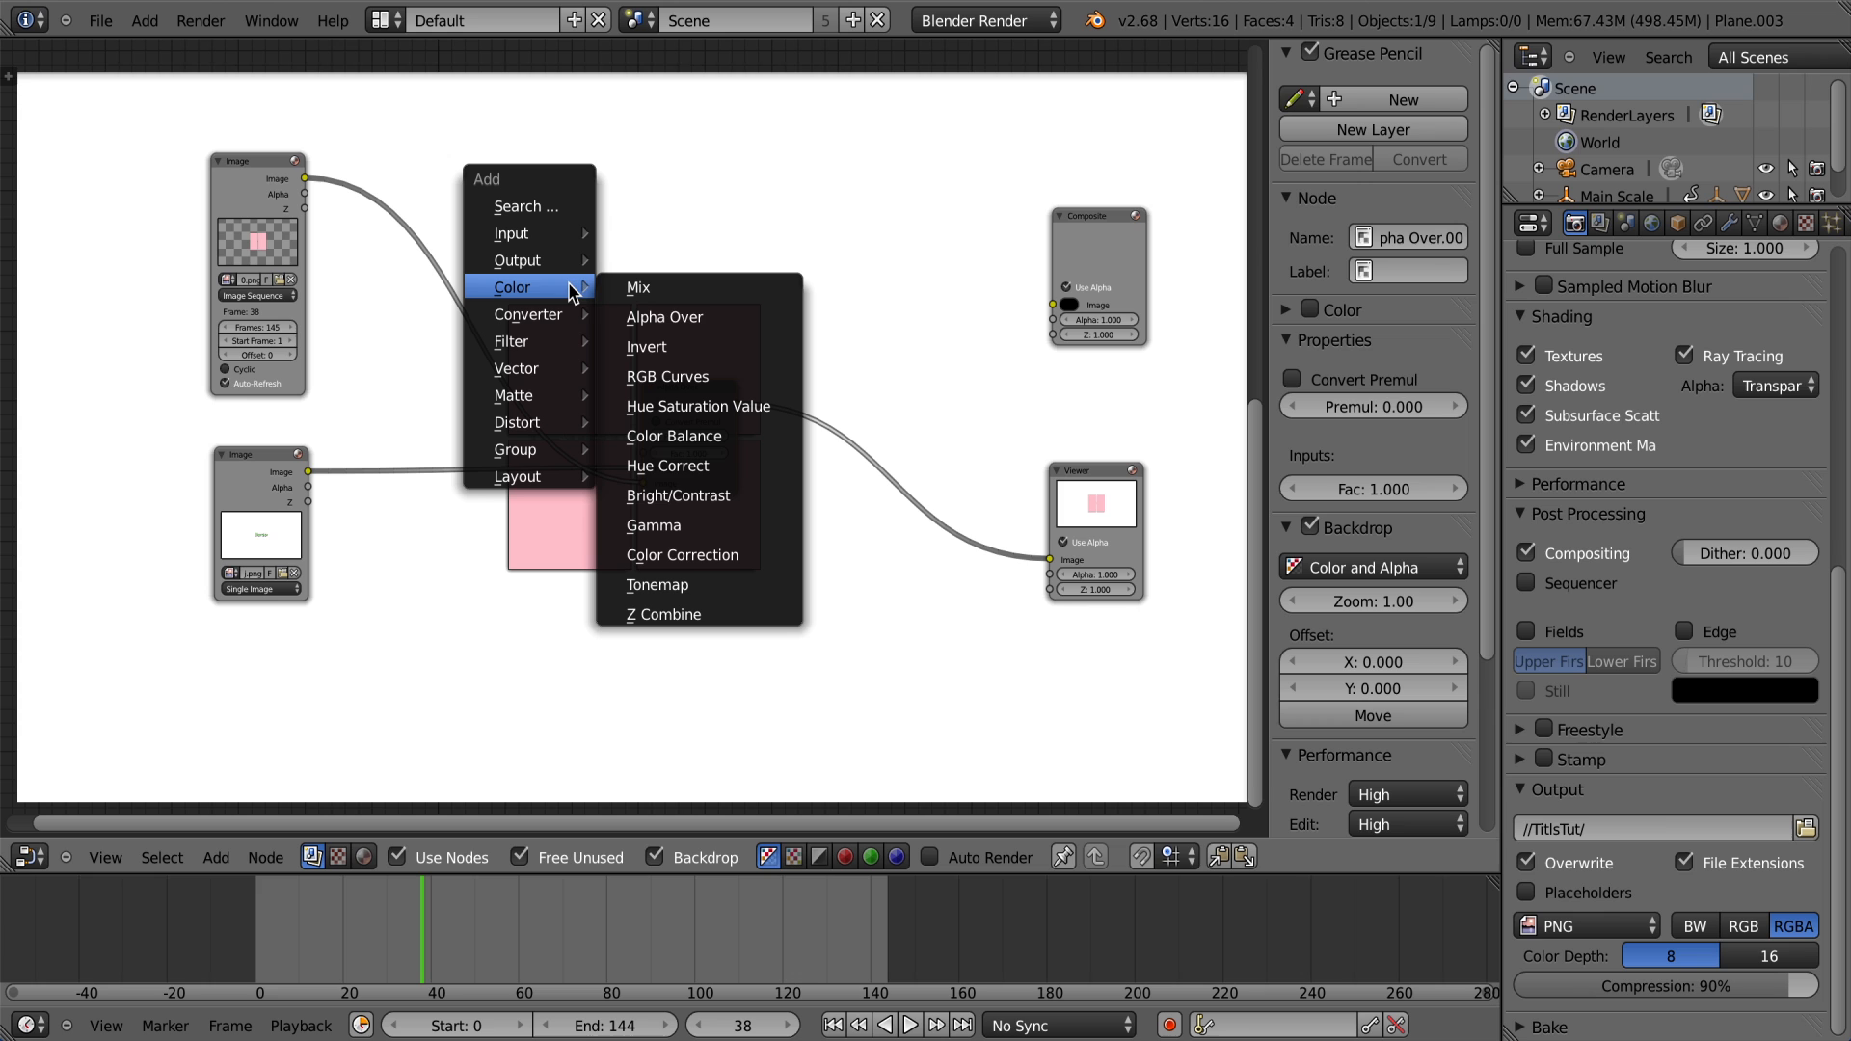
pyautogui.click(652, 318)
pyautogui.click(833, 508)
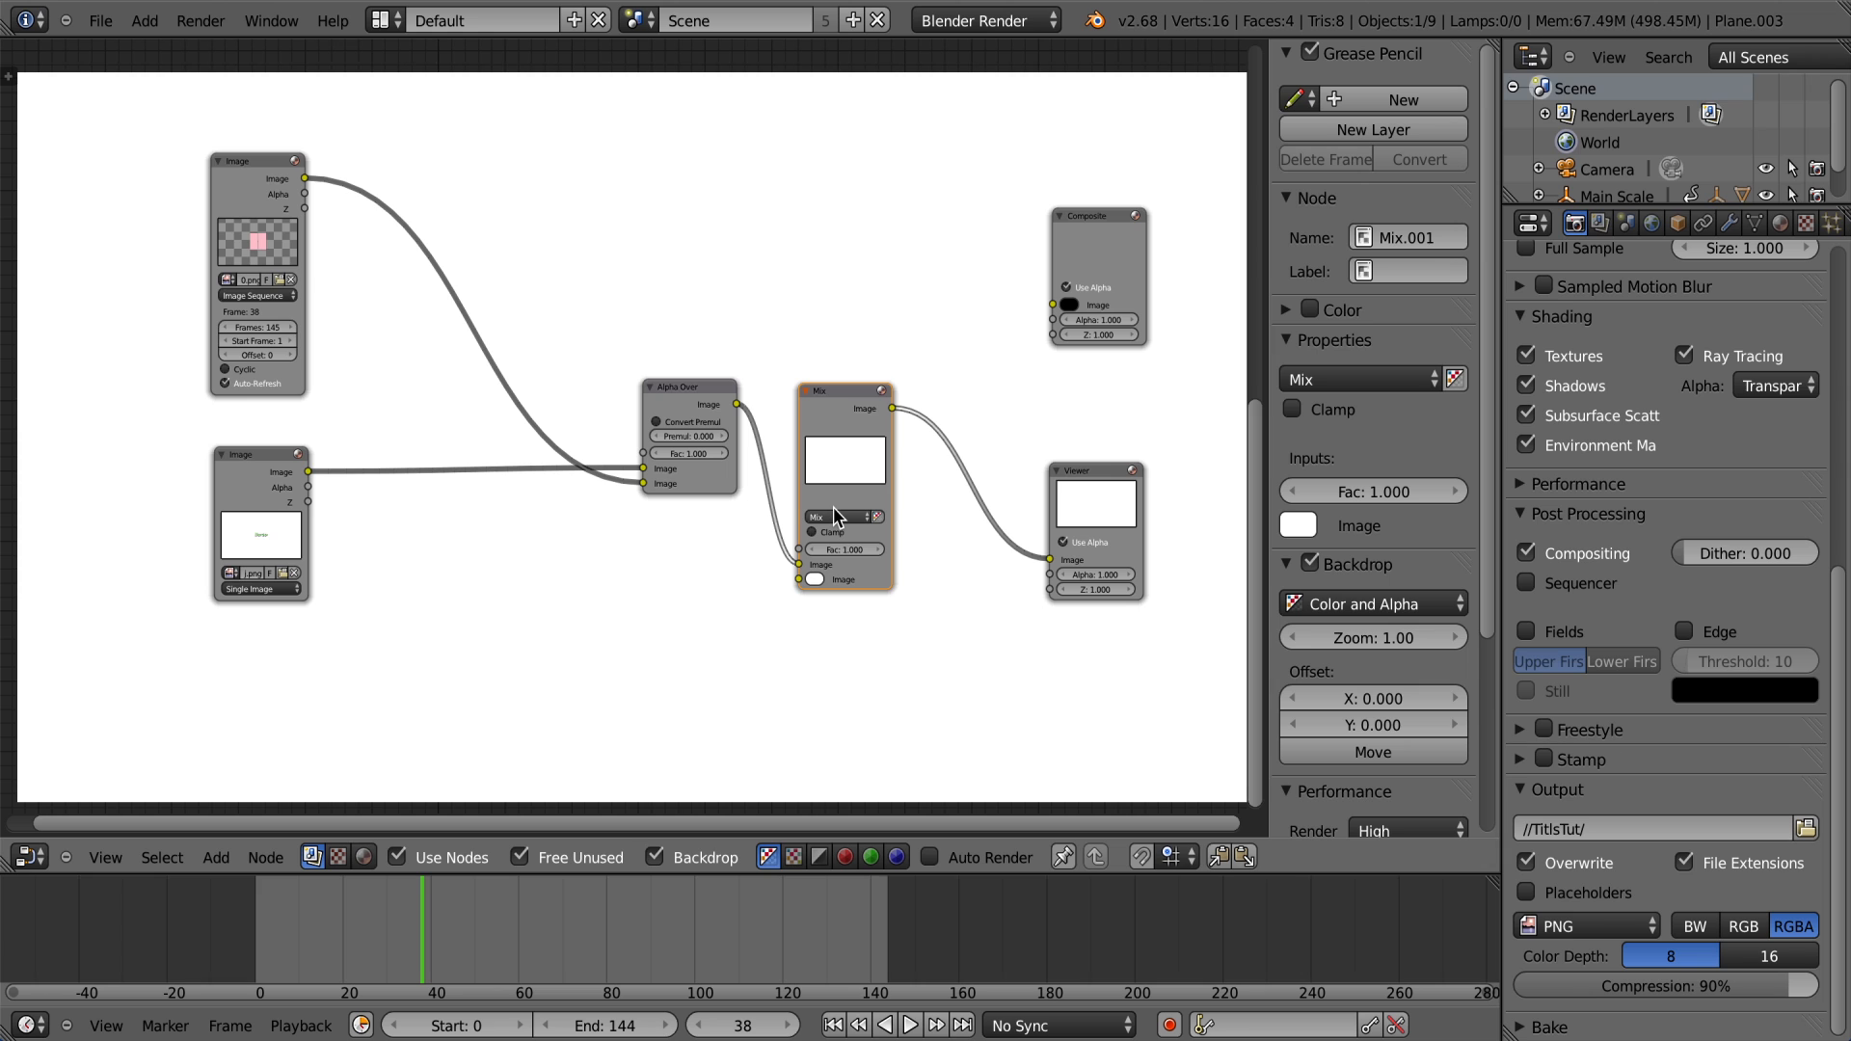
pyautogui.click(833, 517)
pyautogui.click(819, 503)
pyautogui.click(824, 521)
pyautogui.click(819, 518)
# Step: Connect both Image nodes directly to the Multiply node's image inputs, image sequence first, and delete the Alpha Over node
pyautogui.moveTo(800, 579); pyautogui.dragTo(303, 177)
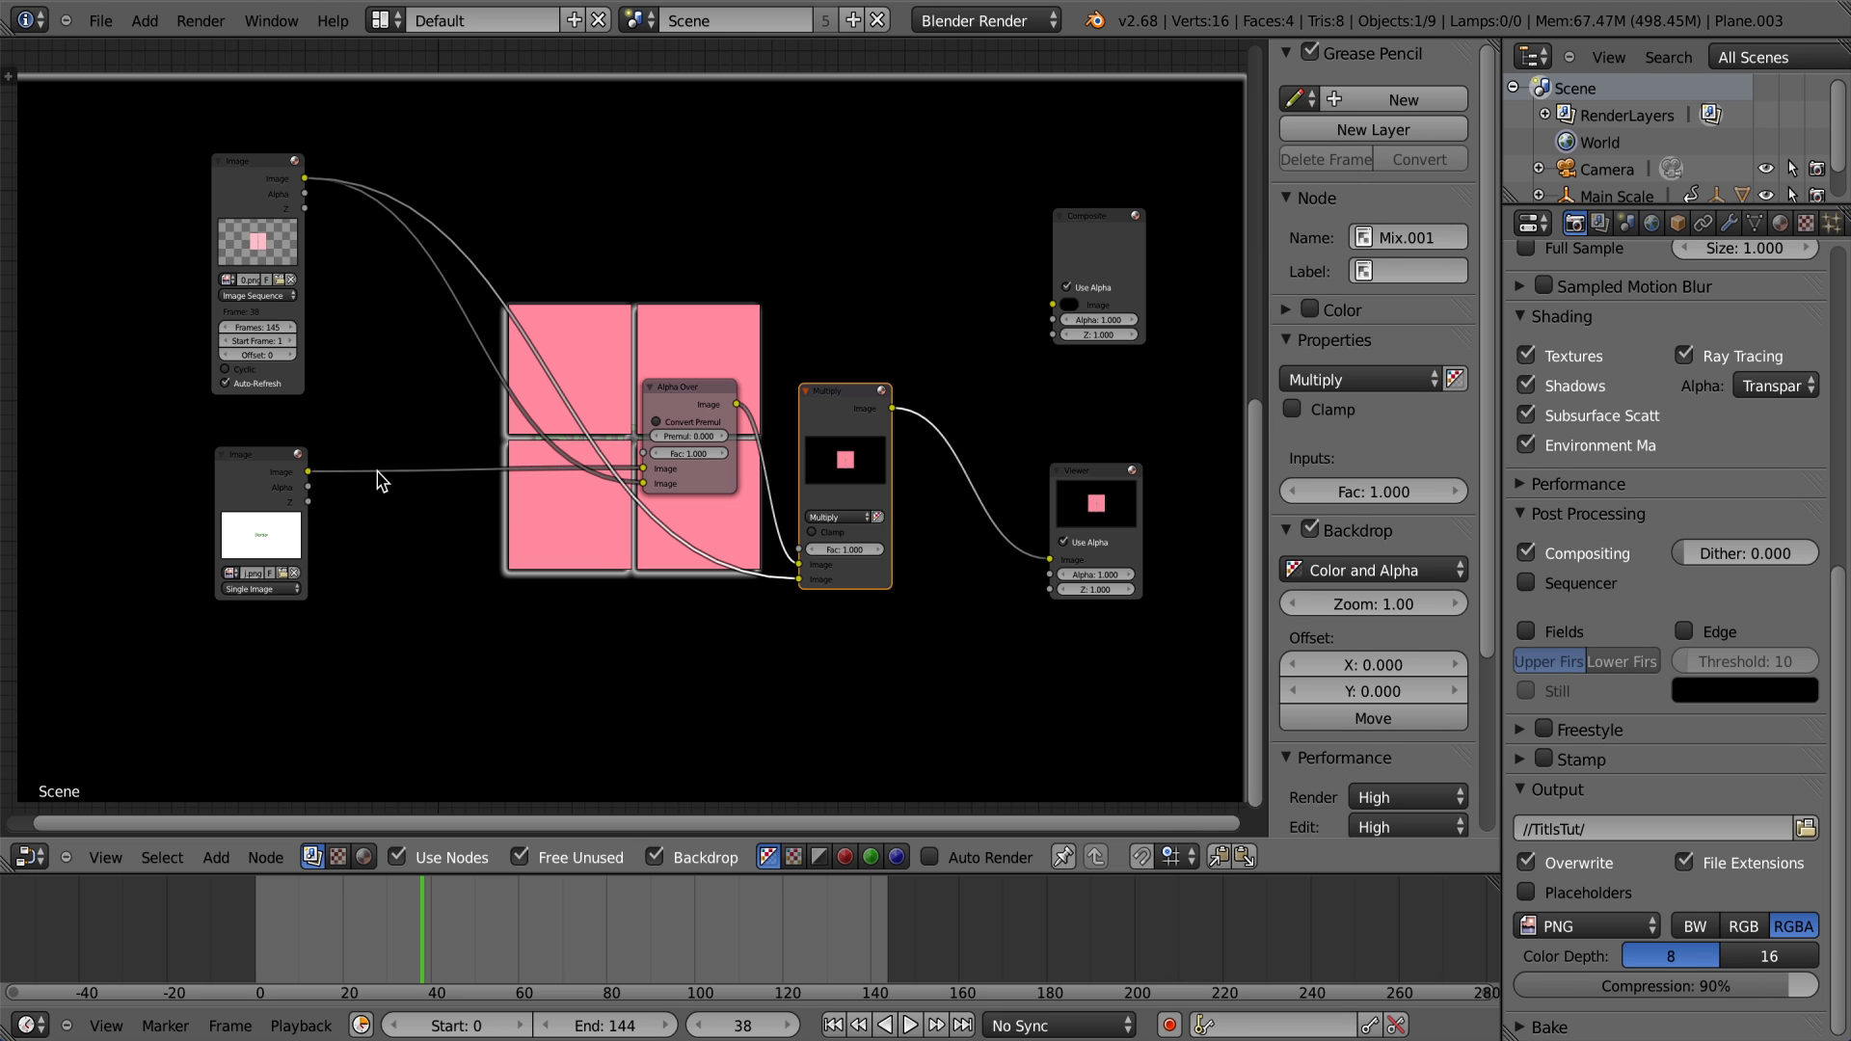
pyautogui.moveTo(308, 471); pyautogui.dragTo(799, 579)
pyautogui.click(679, 396)
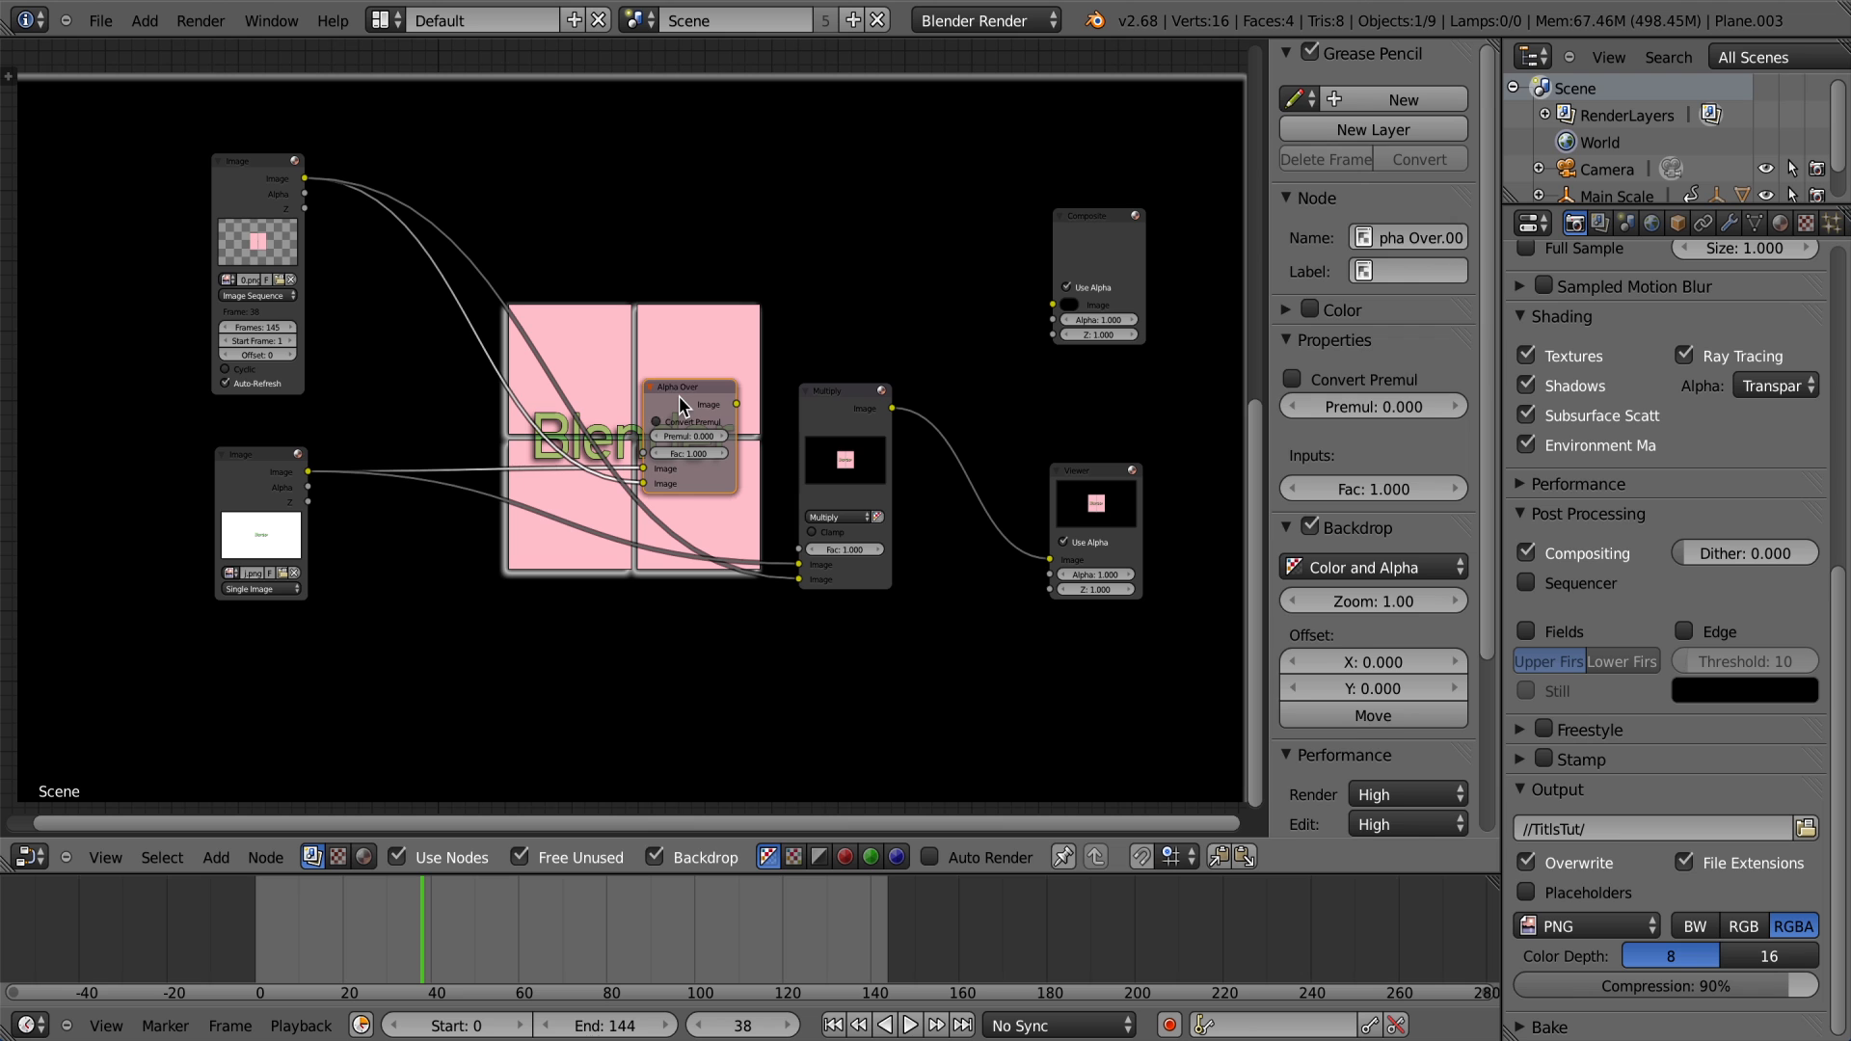
pyautogui.press('x')
pyautogui.moveTo(799, 569); pyautogui.dragTo(813, 588)
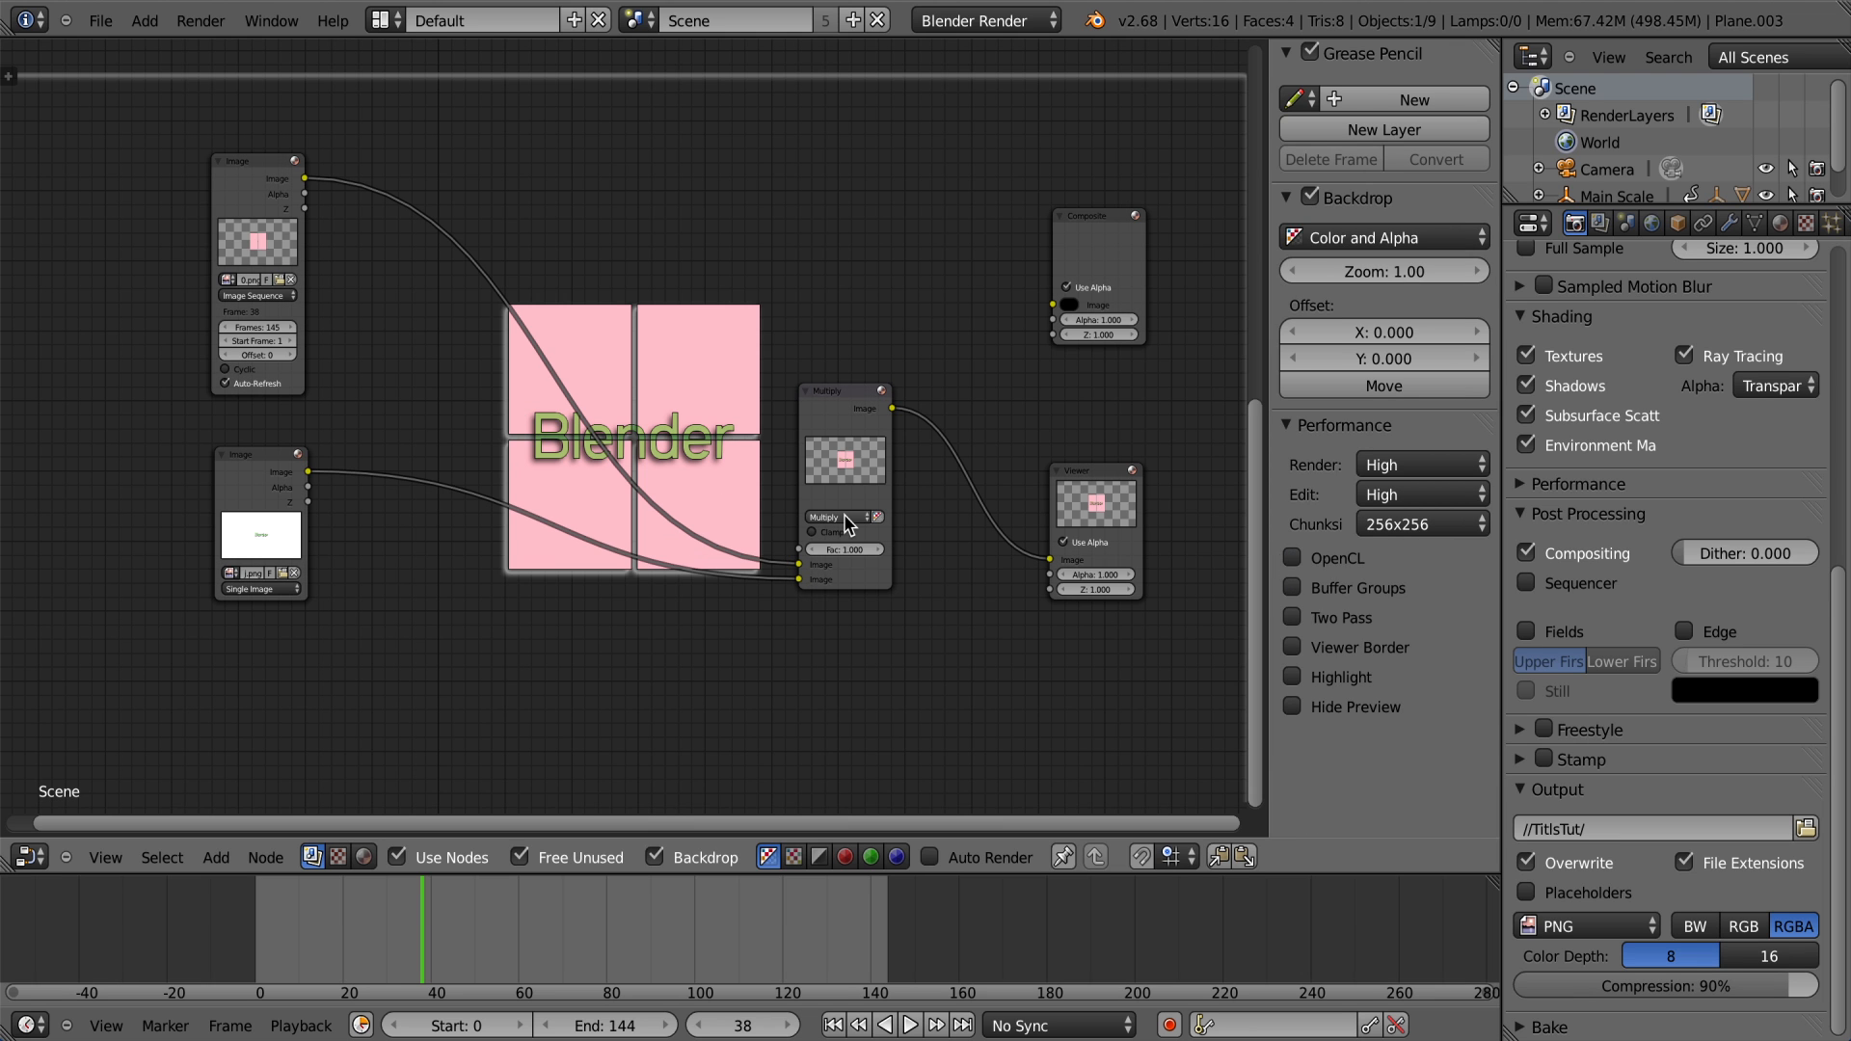
# Step: Try the Subtract, Screen, Divide, Difference, Lighten and Overlay blend types on the Mix node combining the two images
pyautogui.click(844, 520)
pyautogui.click(825, 457)
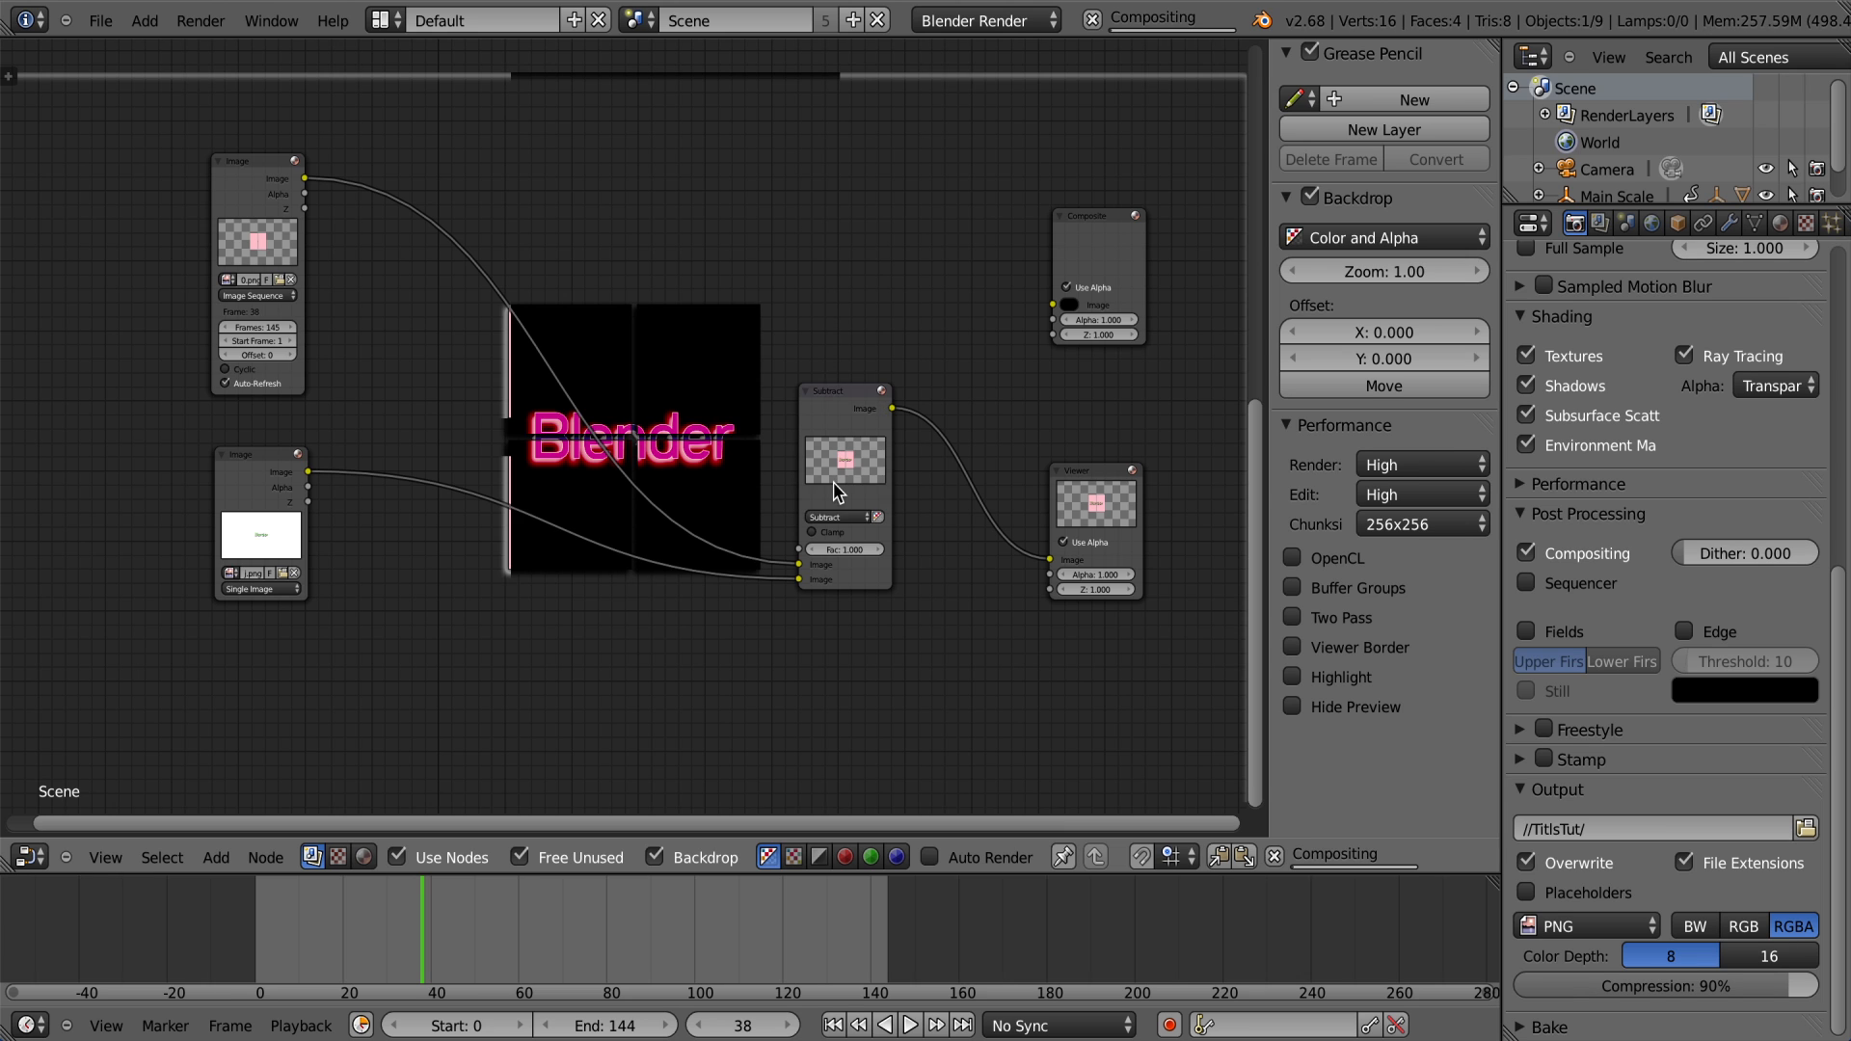
pyautogui.click(834, 518)
pyautogui.click(825, 442)
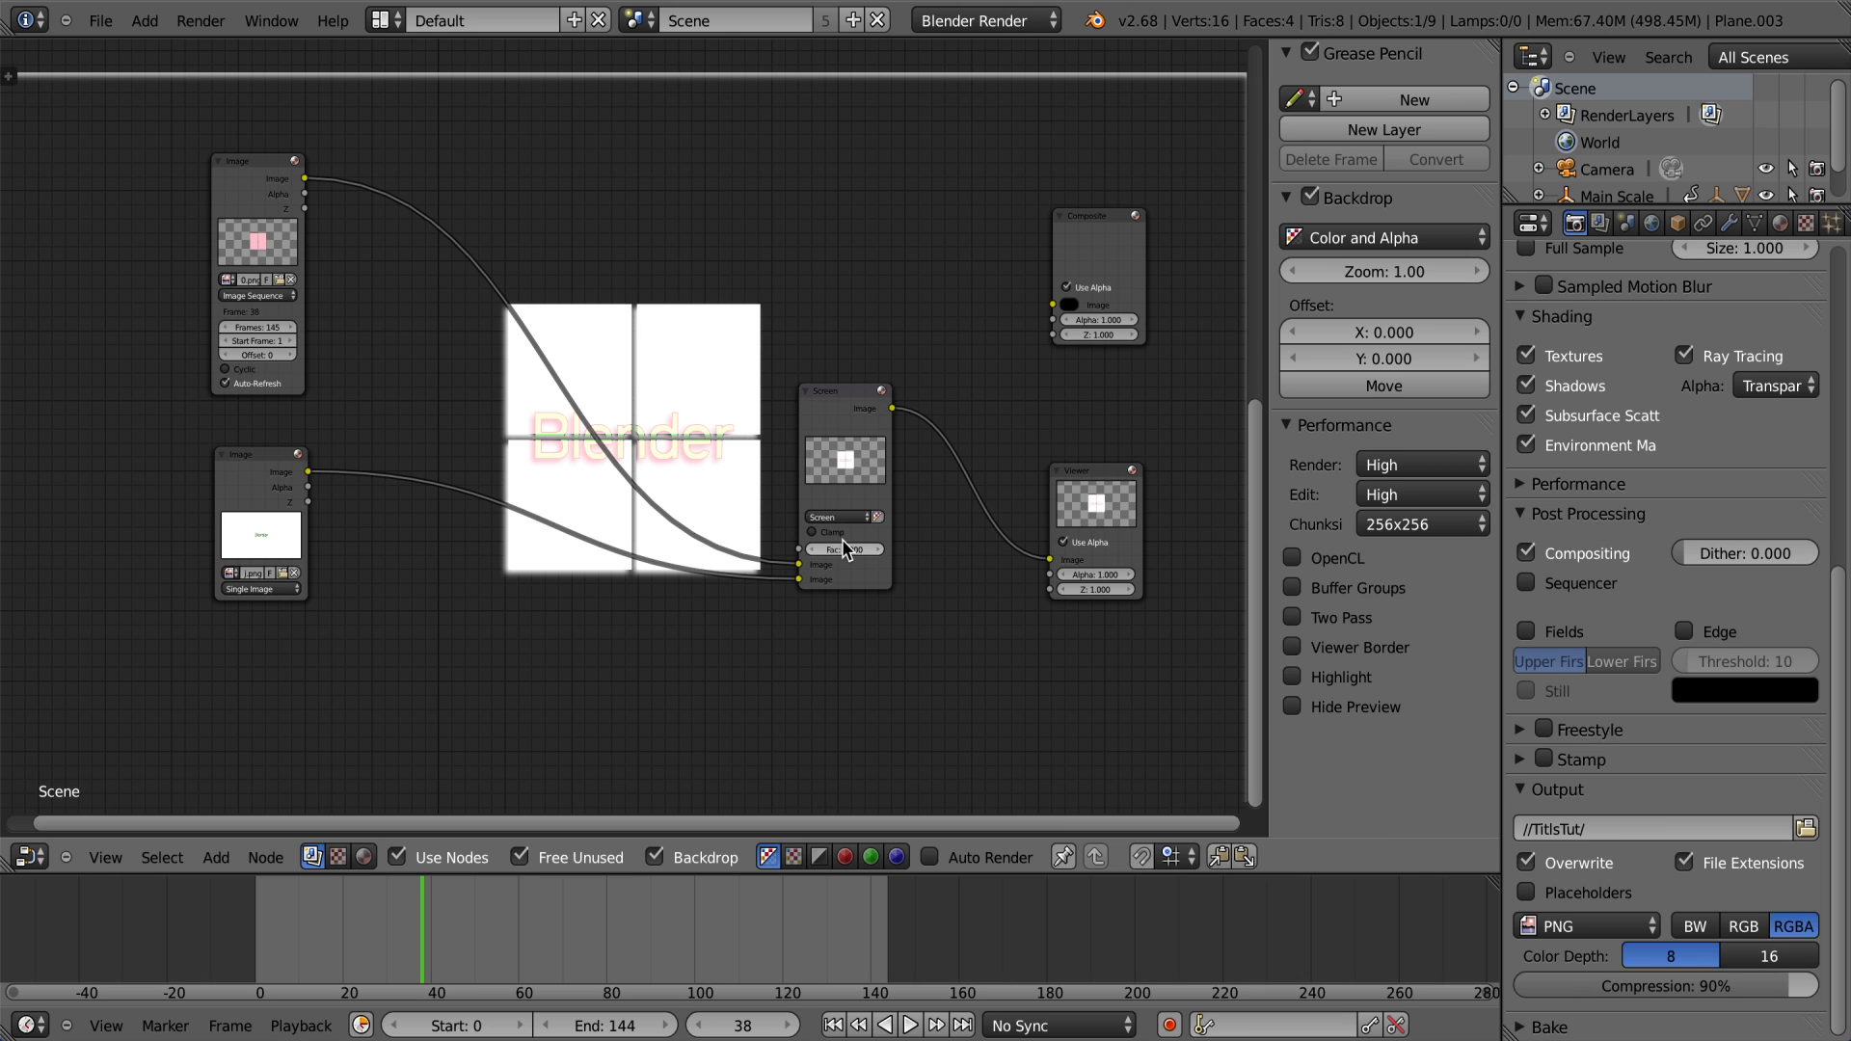
pyautogui.click(837, 518)
pyautogui.click(825, 426)
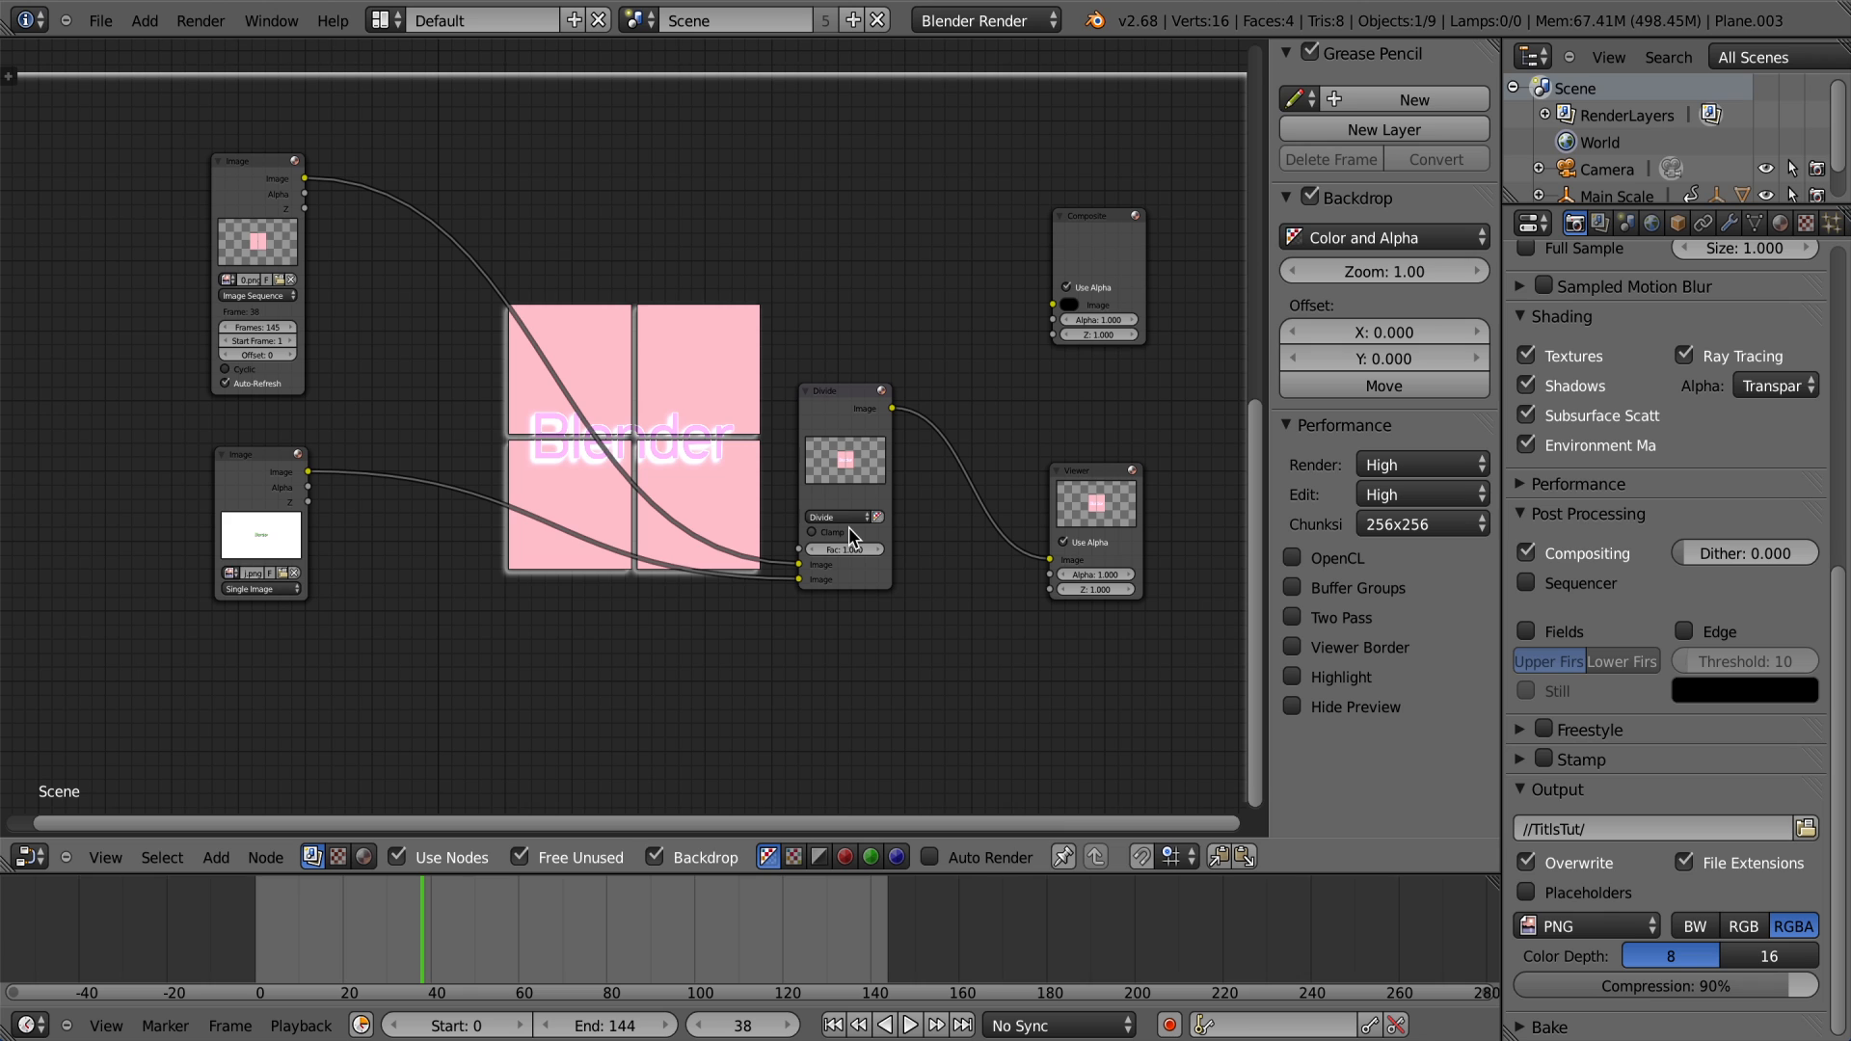
pyautogui.click(848, 526)
pyautogui.click(836, 421)
pyautogui.click(841, 517)
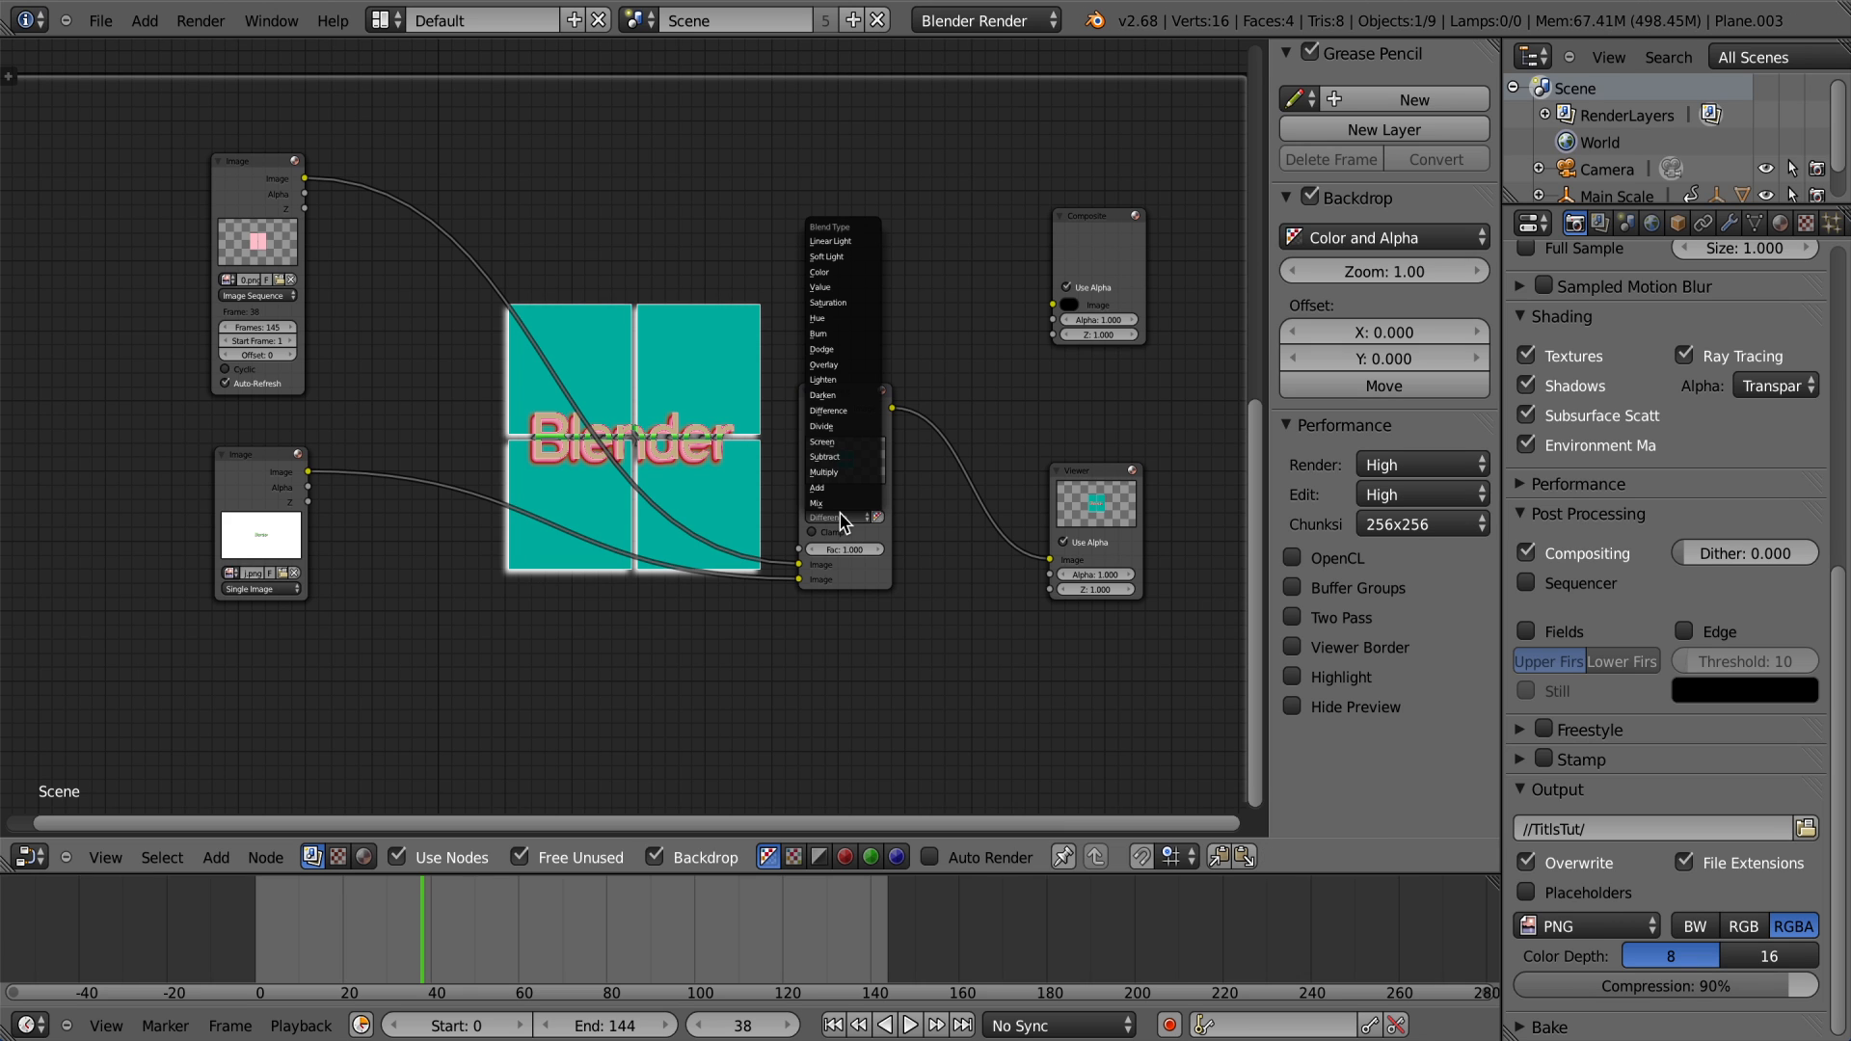
pyautogui.click(829, 381)
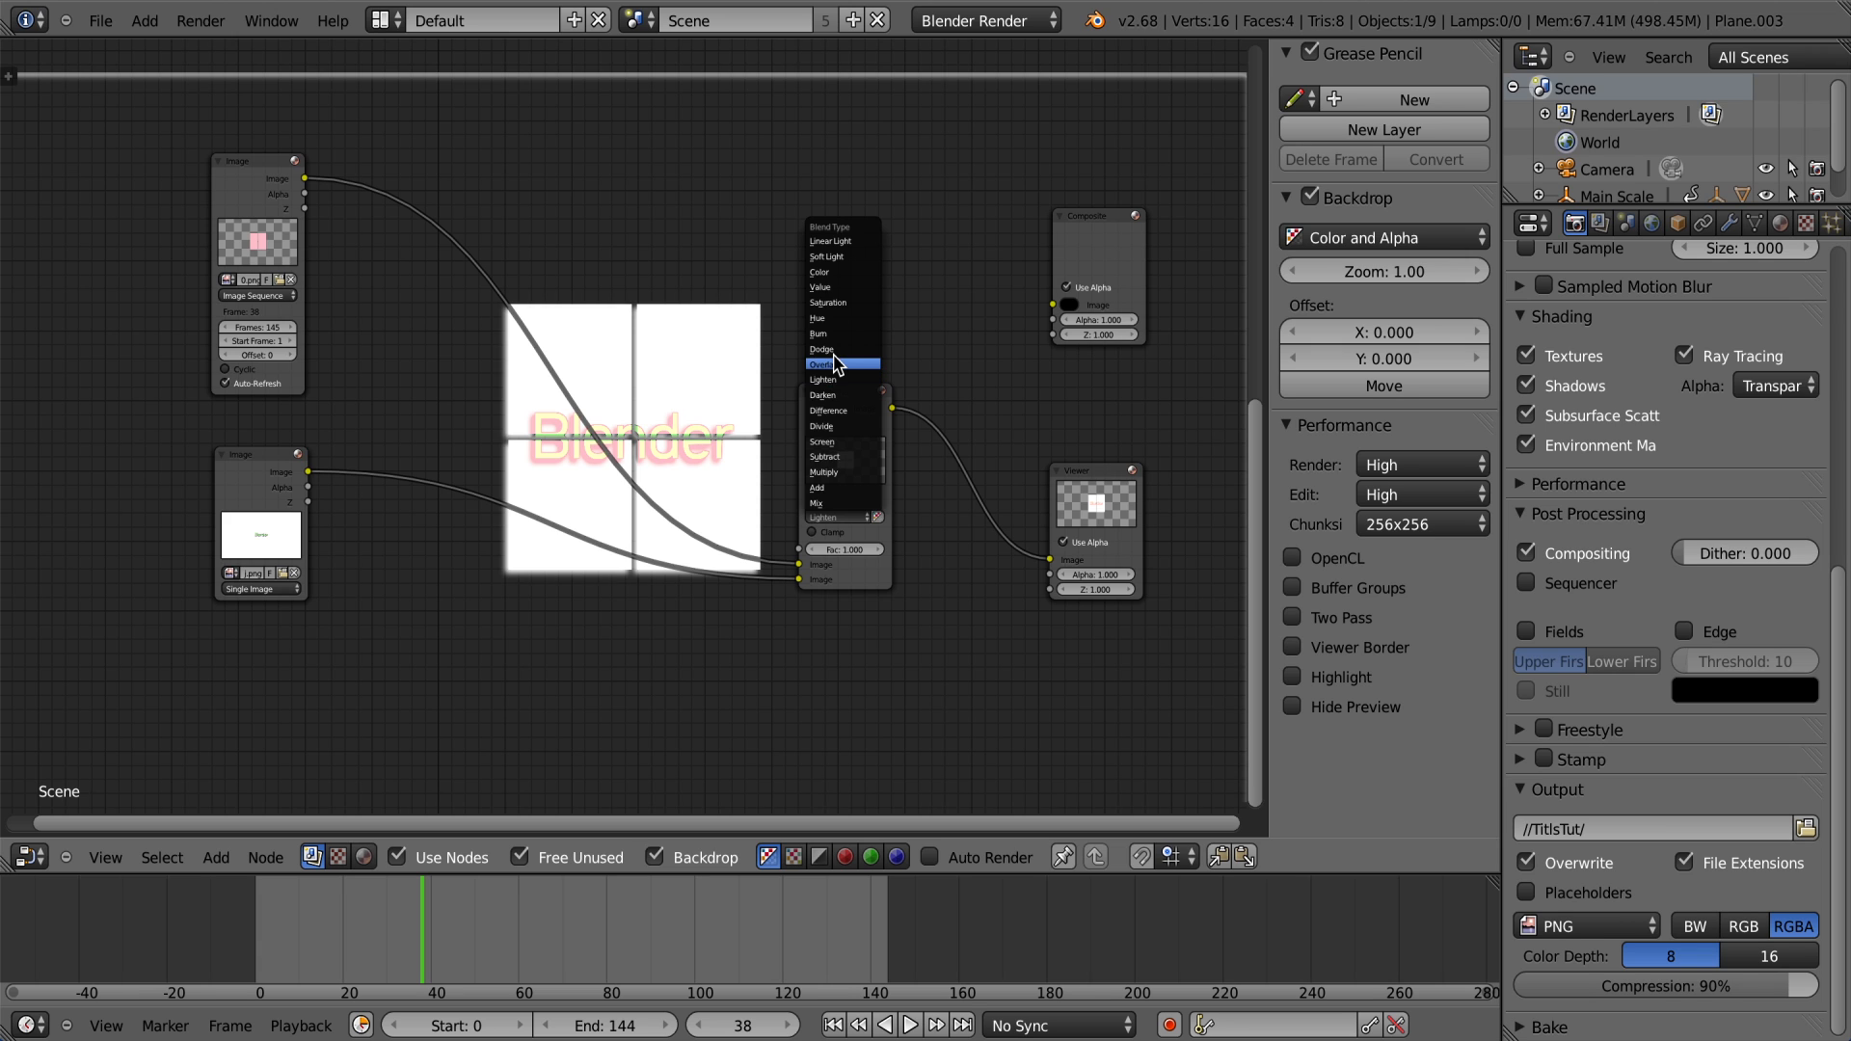
pyautogui.click(835, 364)
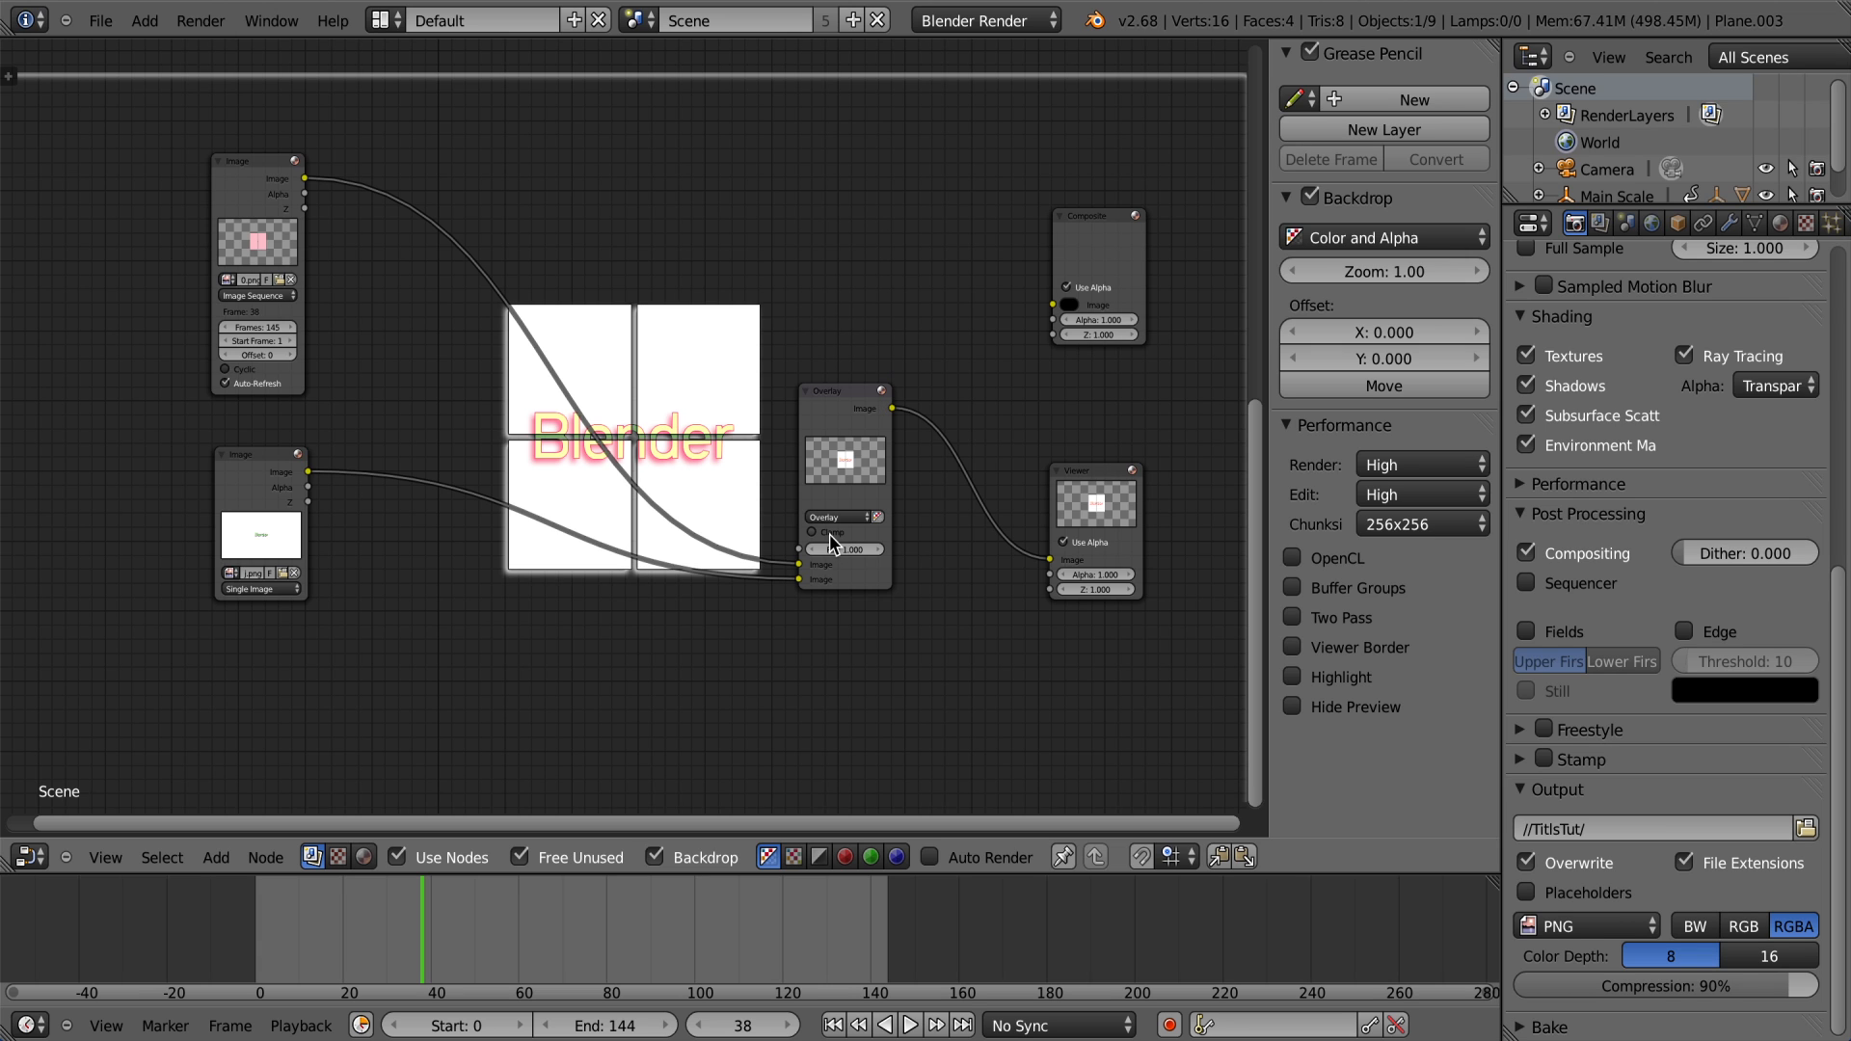
# Step: Undo the blend type changes, the Alpha Over deletion and the Mix node's insertion
pyautogui.hotkey('ctrl', 'z')
pyautogui.hotkey('ctrl', 'z')
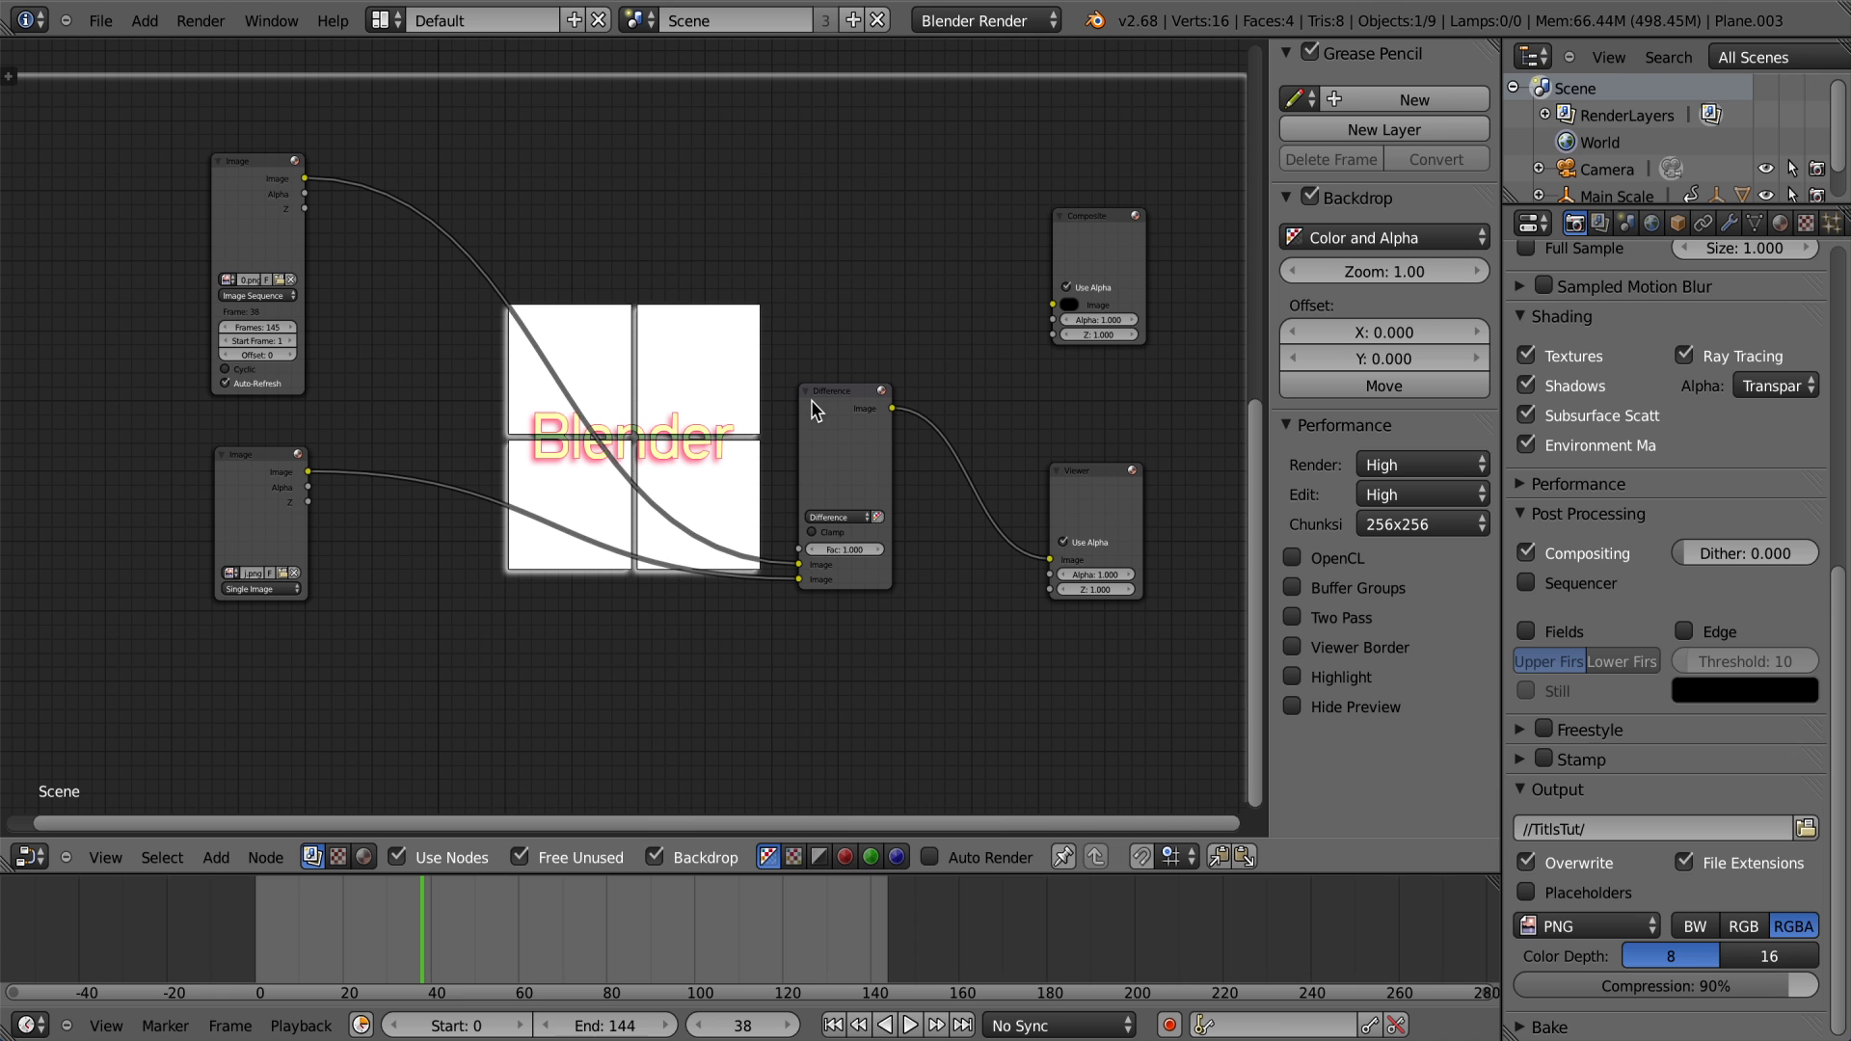
pyautogui.hotkey('ctrl', 'z')
pyautogui.hotkey('ctrl', 'z')
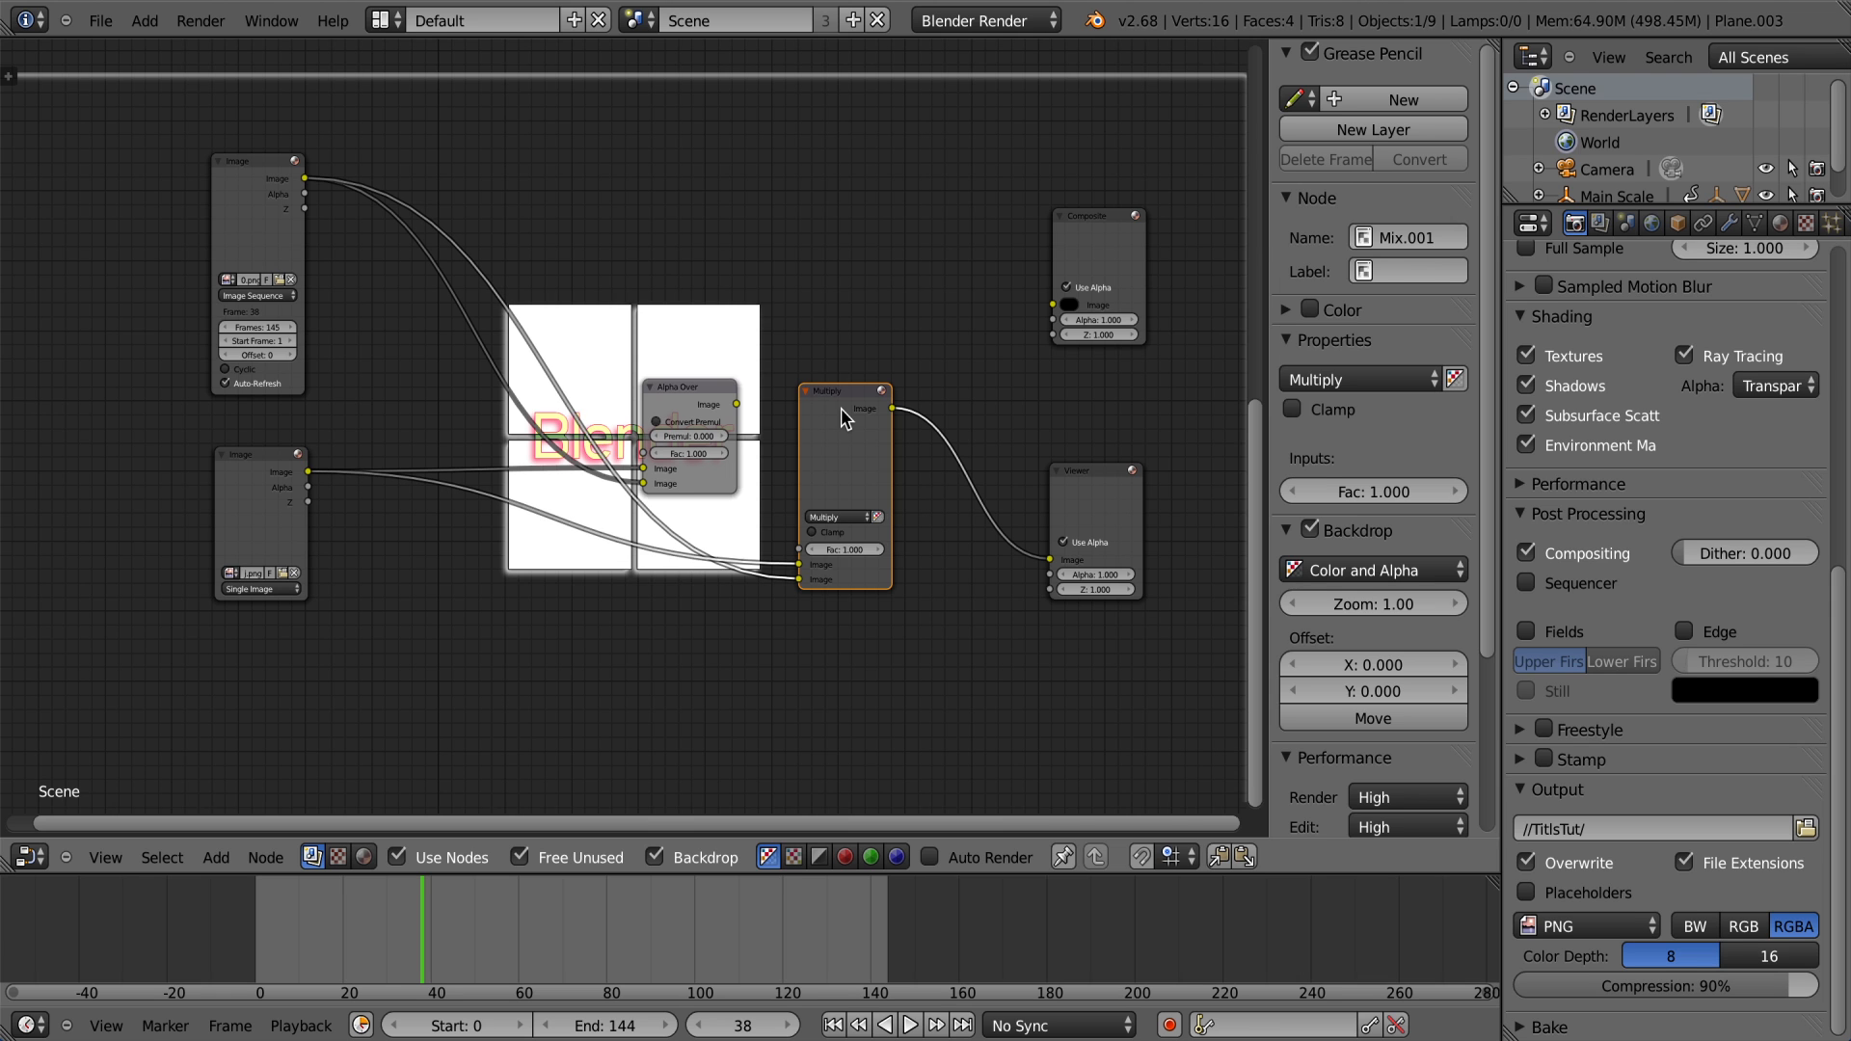
pyautogui.hotkey('ctrl', 'z')
pyautogui.hotkey('ctrl', 'z')
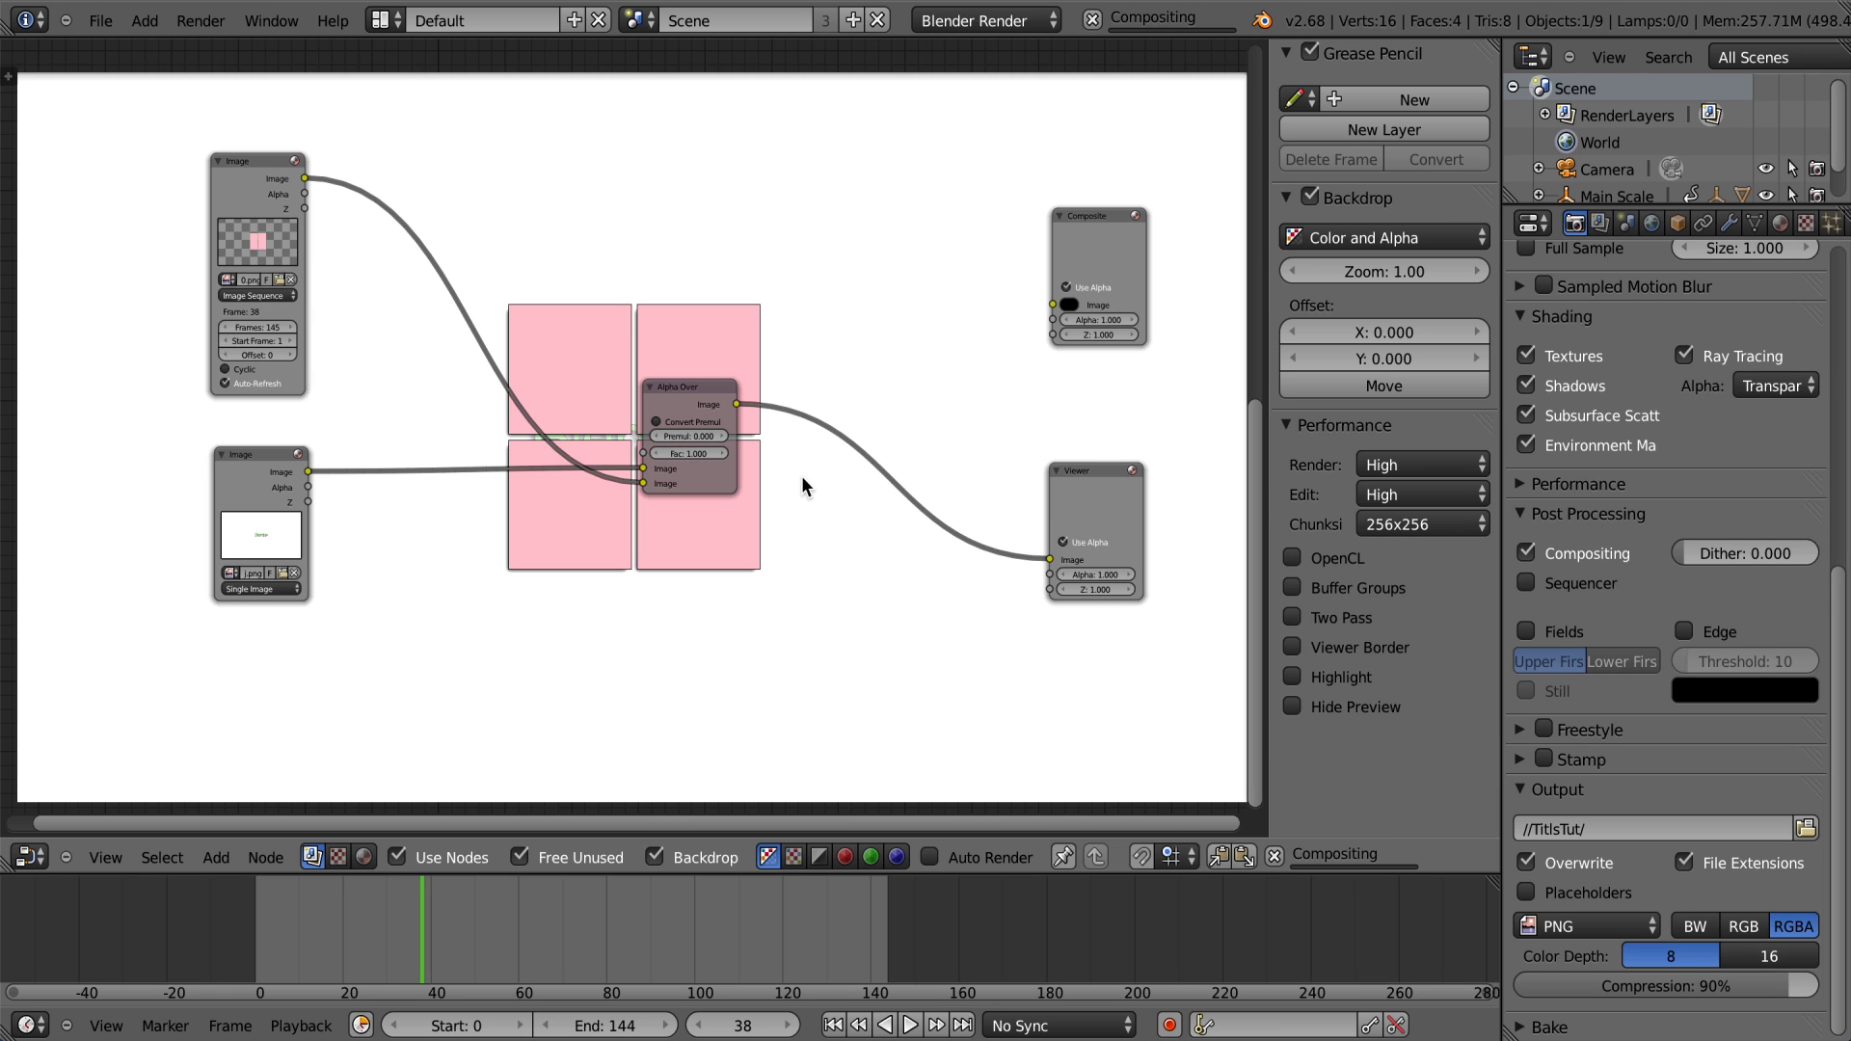
# Step: Preview the Alpha Over composite at several frames, including frames 50, 41 and 36
pyautogui.scroll(-2, 801, 476)
pyautogui.moveTo(767, 276); pyautogui.dragTo(766, 259, button='middle')
pyautogui.click(477, 906)
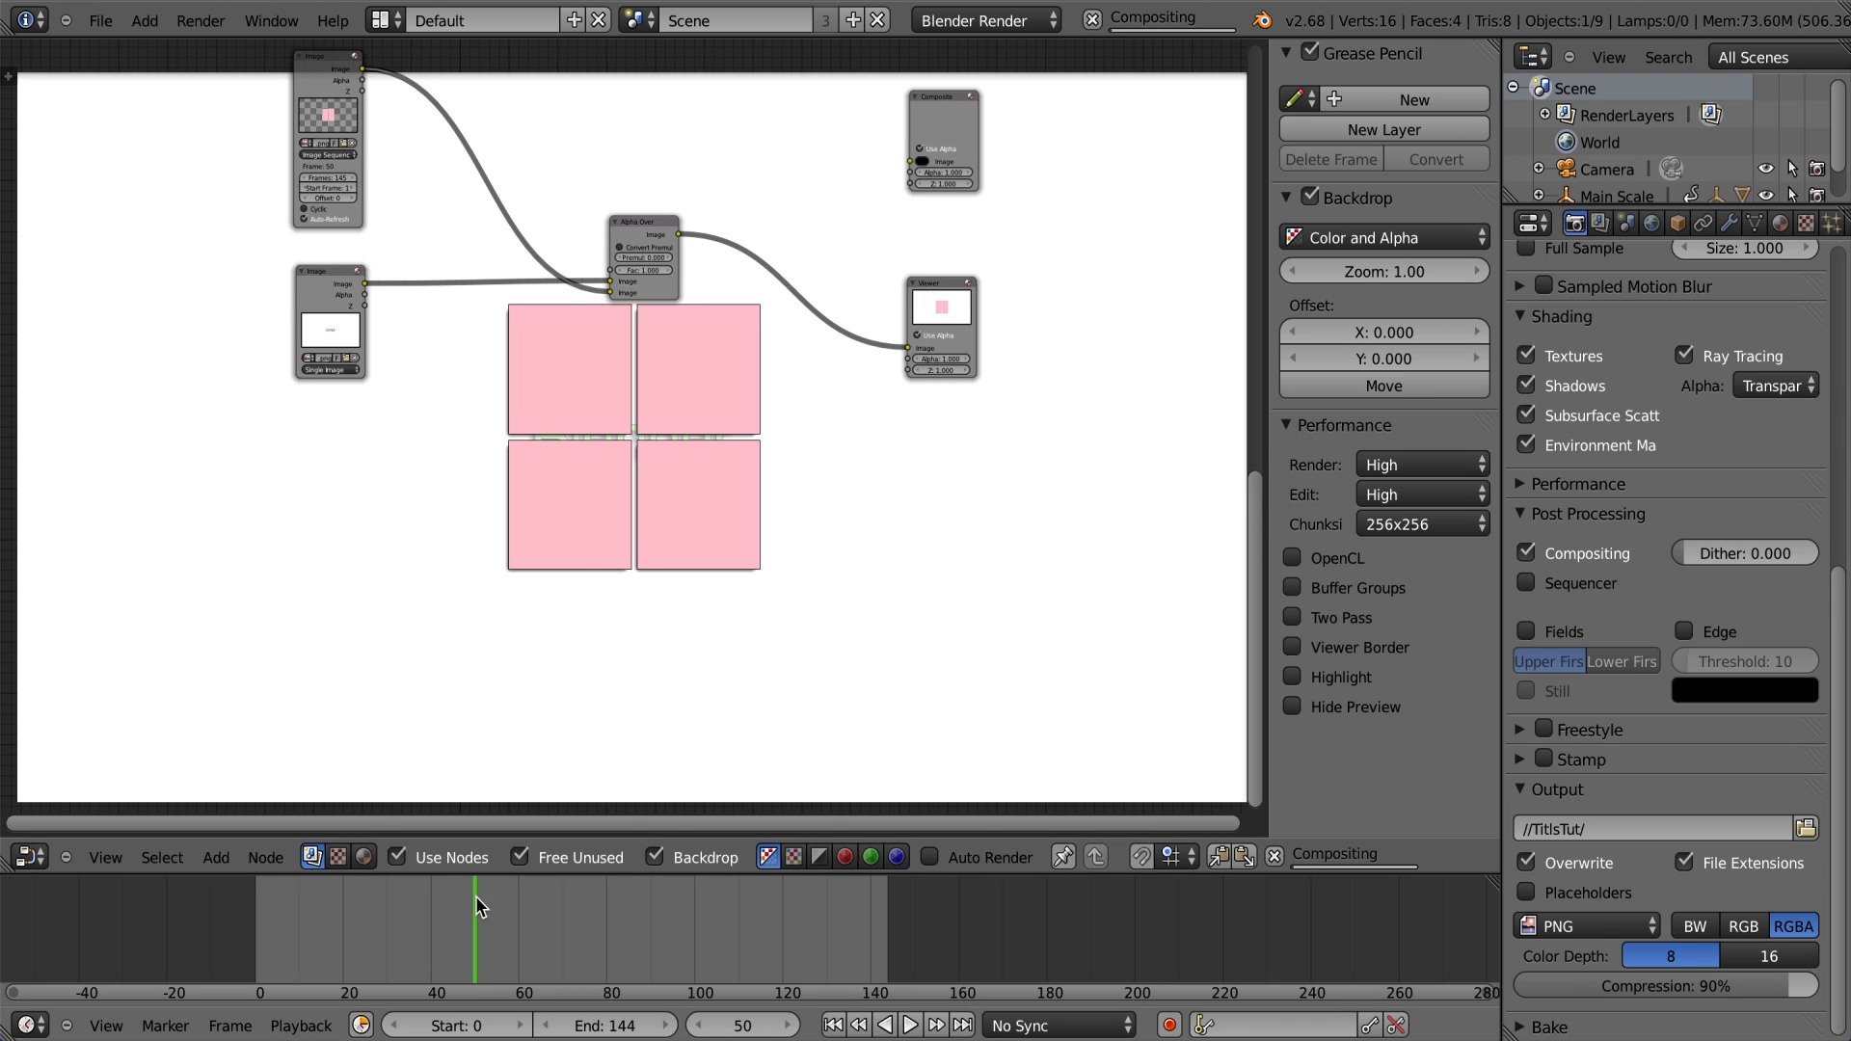
pyautogui.click(435, 906)
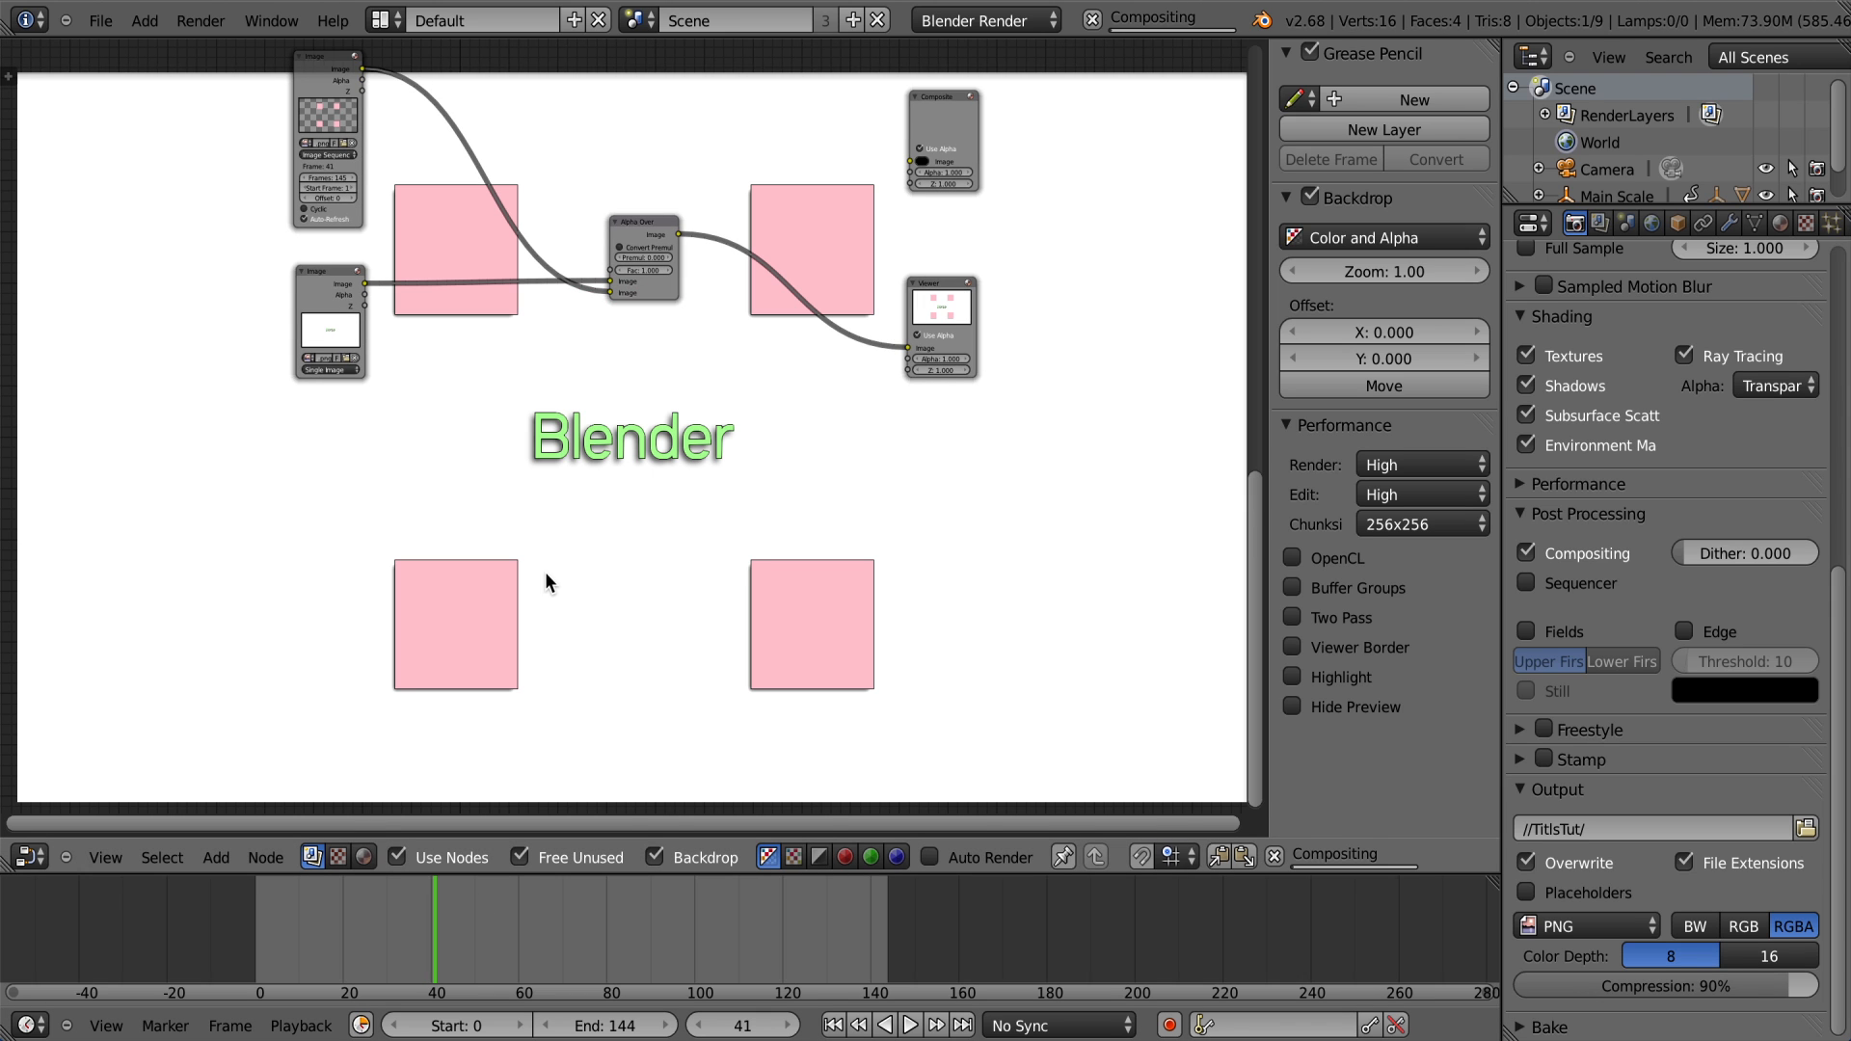
pyautogui.click(360, 891)
pyautogui.click(413, 910)
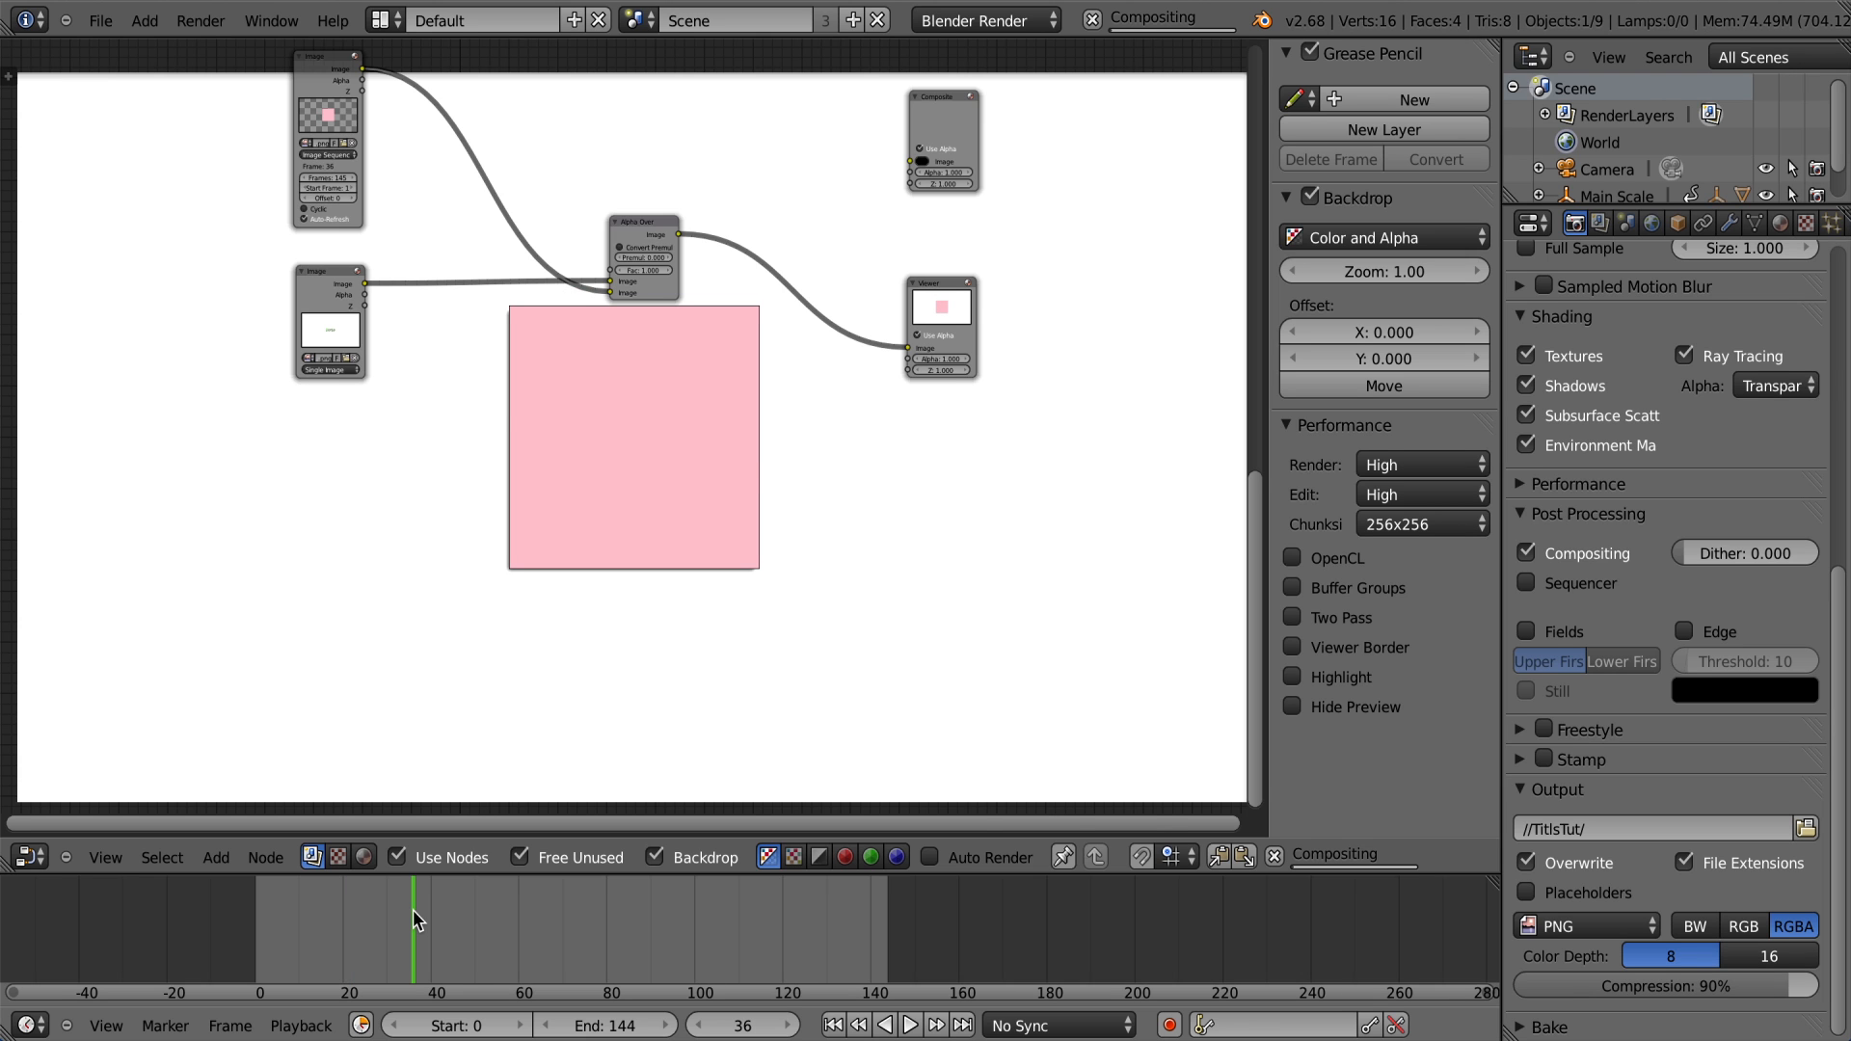
# Step: Insert a Mix node on the link between the single image node and the Alpha Over node
pyautogui.moveTo(475, 330); pyautogui.dragTo(399, 460, button='middle')
pyautogui.hotkey('shift', 'a')
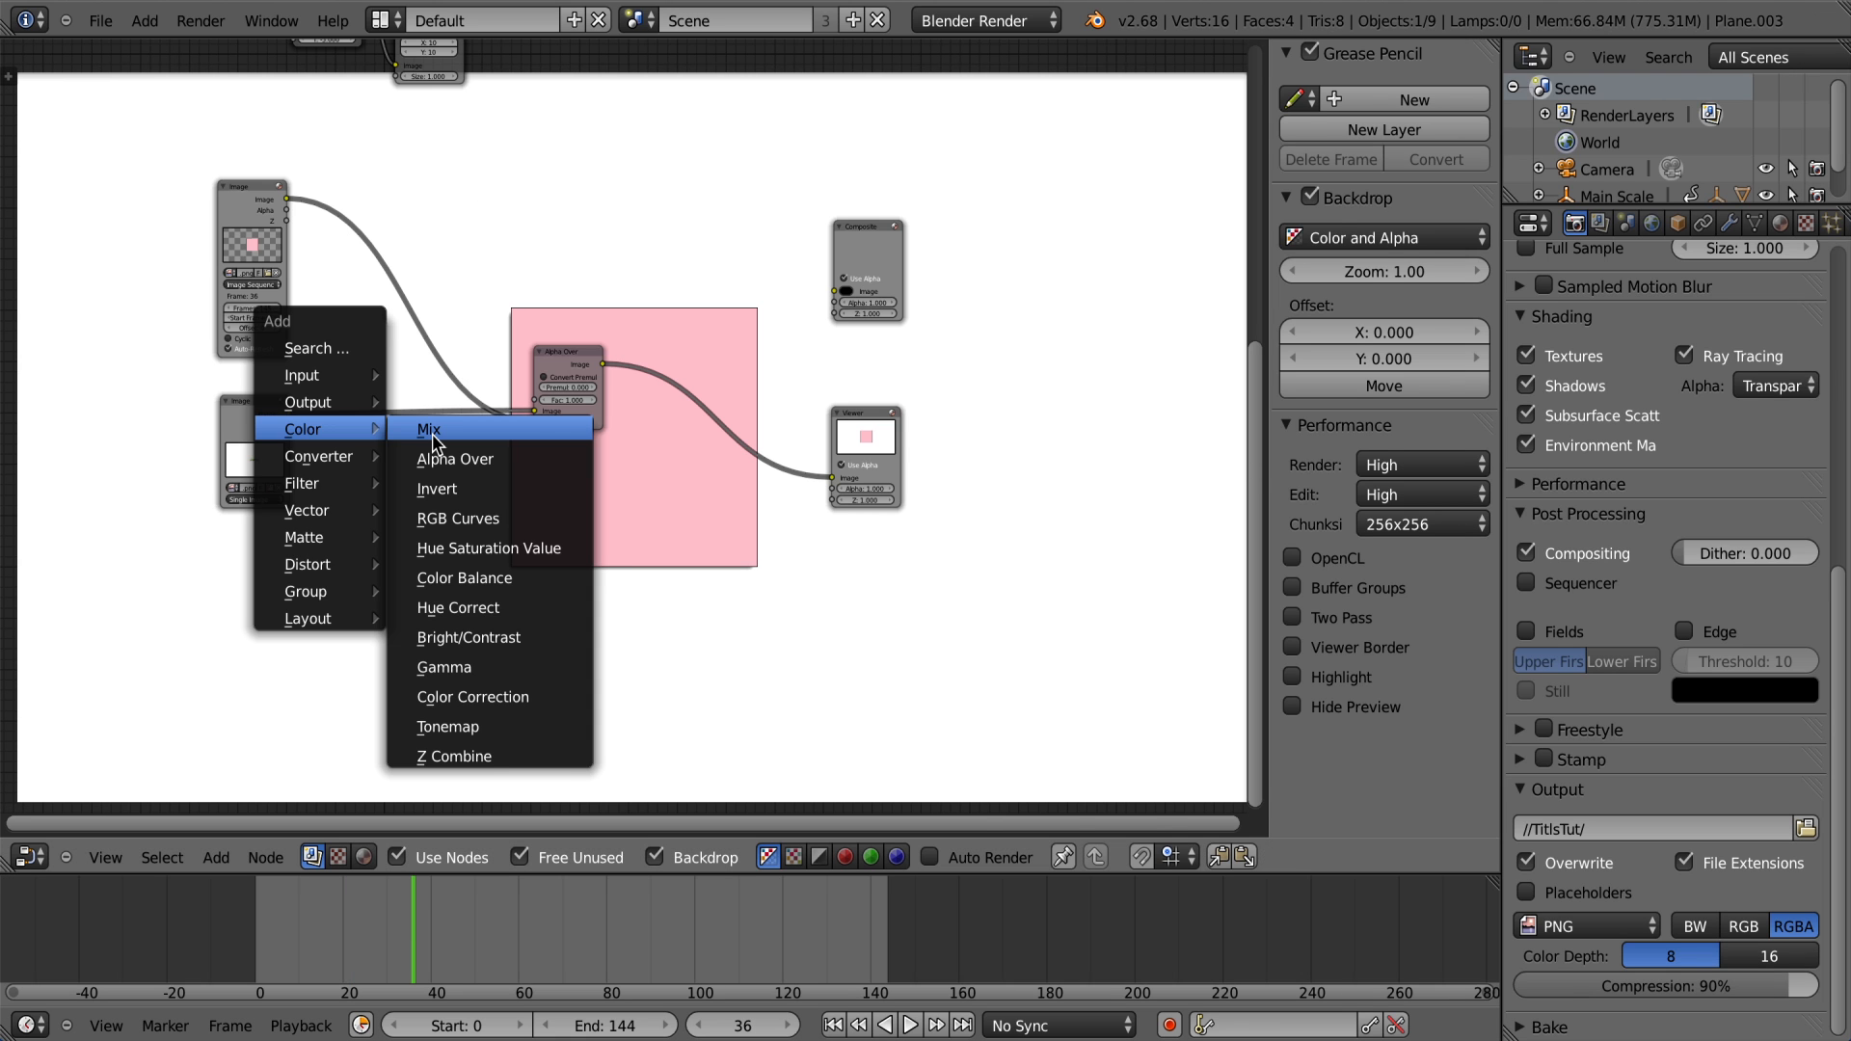
pyautogui.click(430, 430)
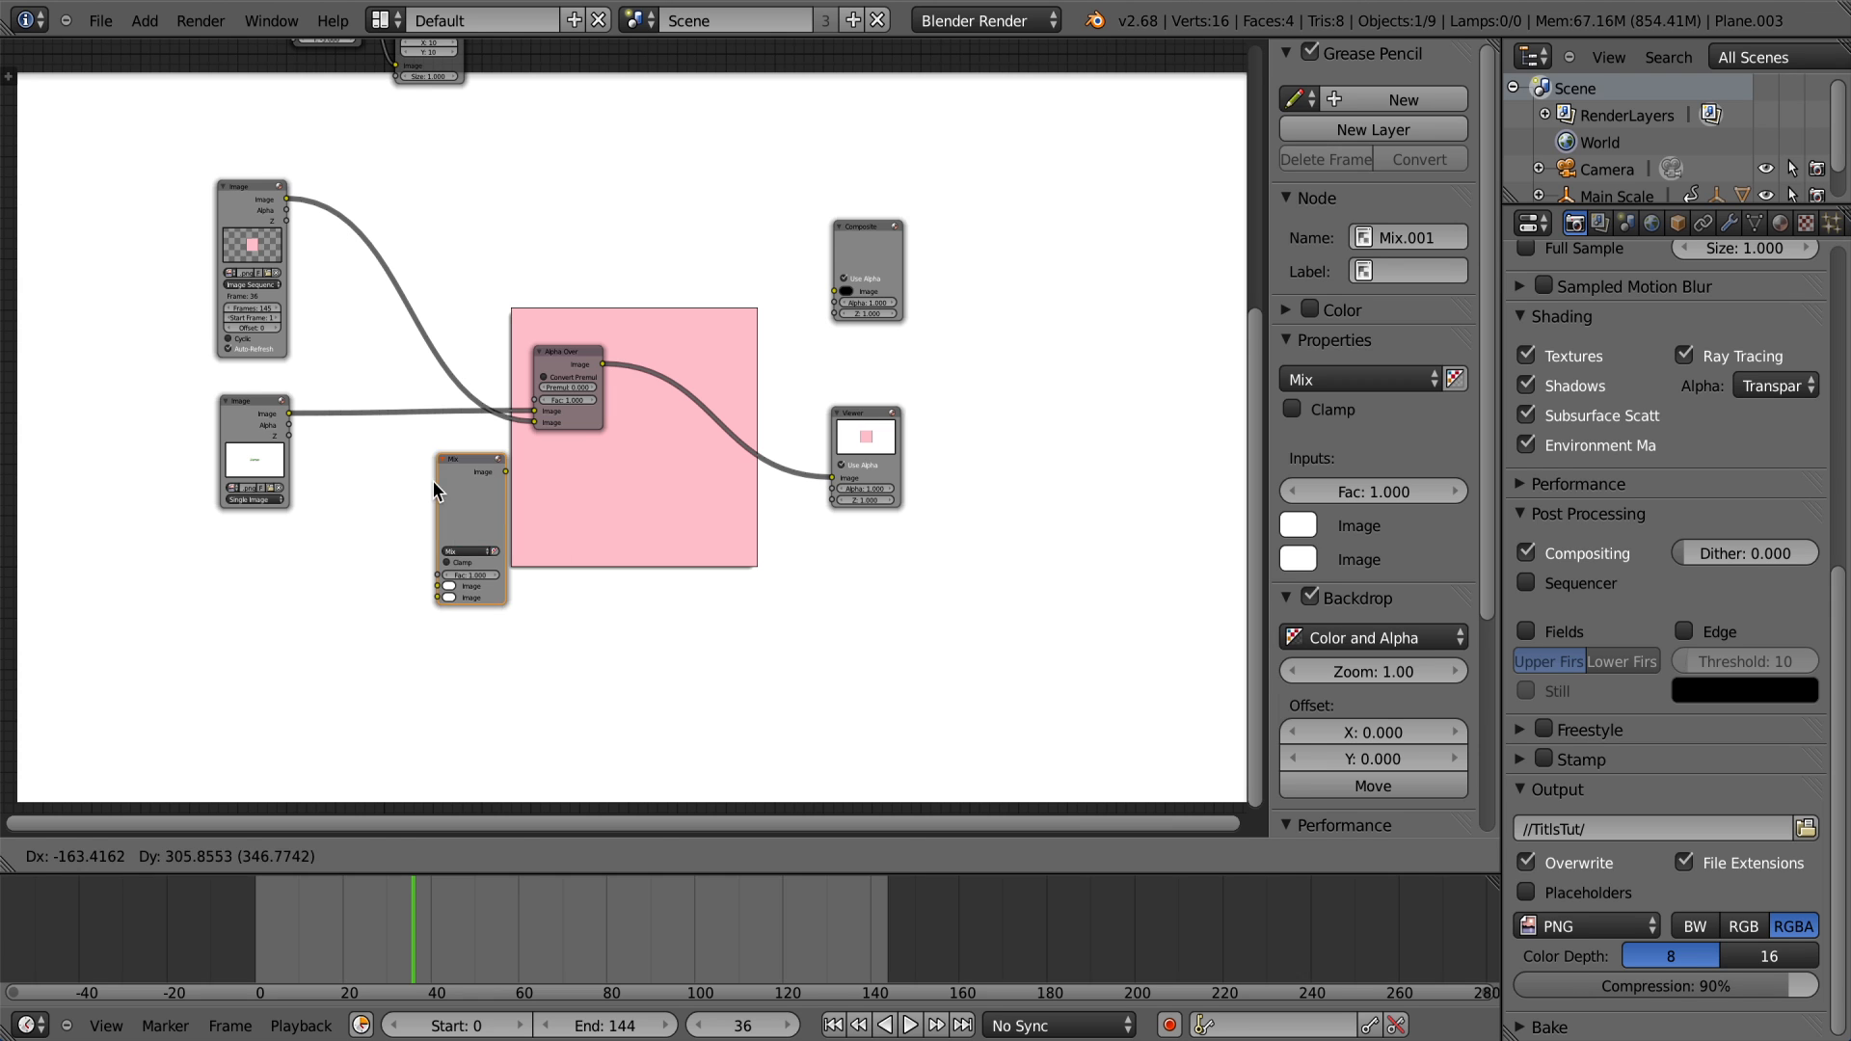
pyautogui.click(335, 405)
# Step: Scrub the timeline between frames 20 and 63 and return to frame 40 to check the composite with the Mix node
pyautogui.click(342, 917)
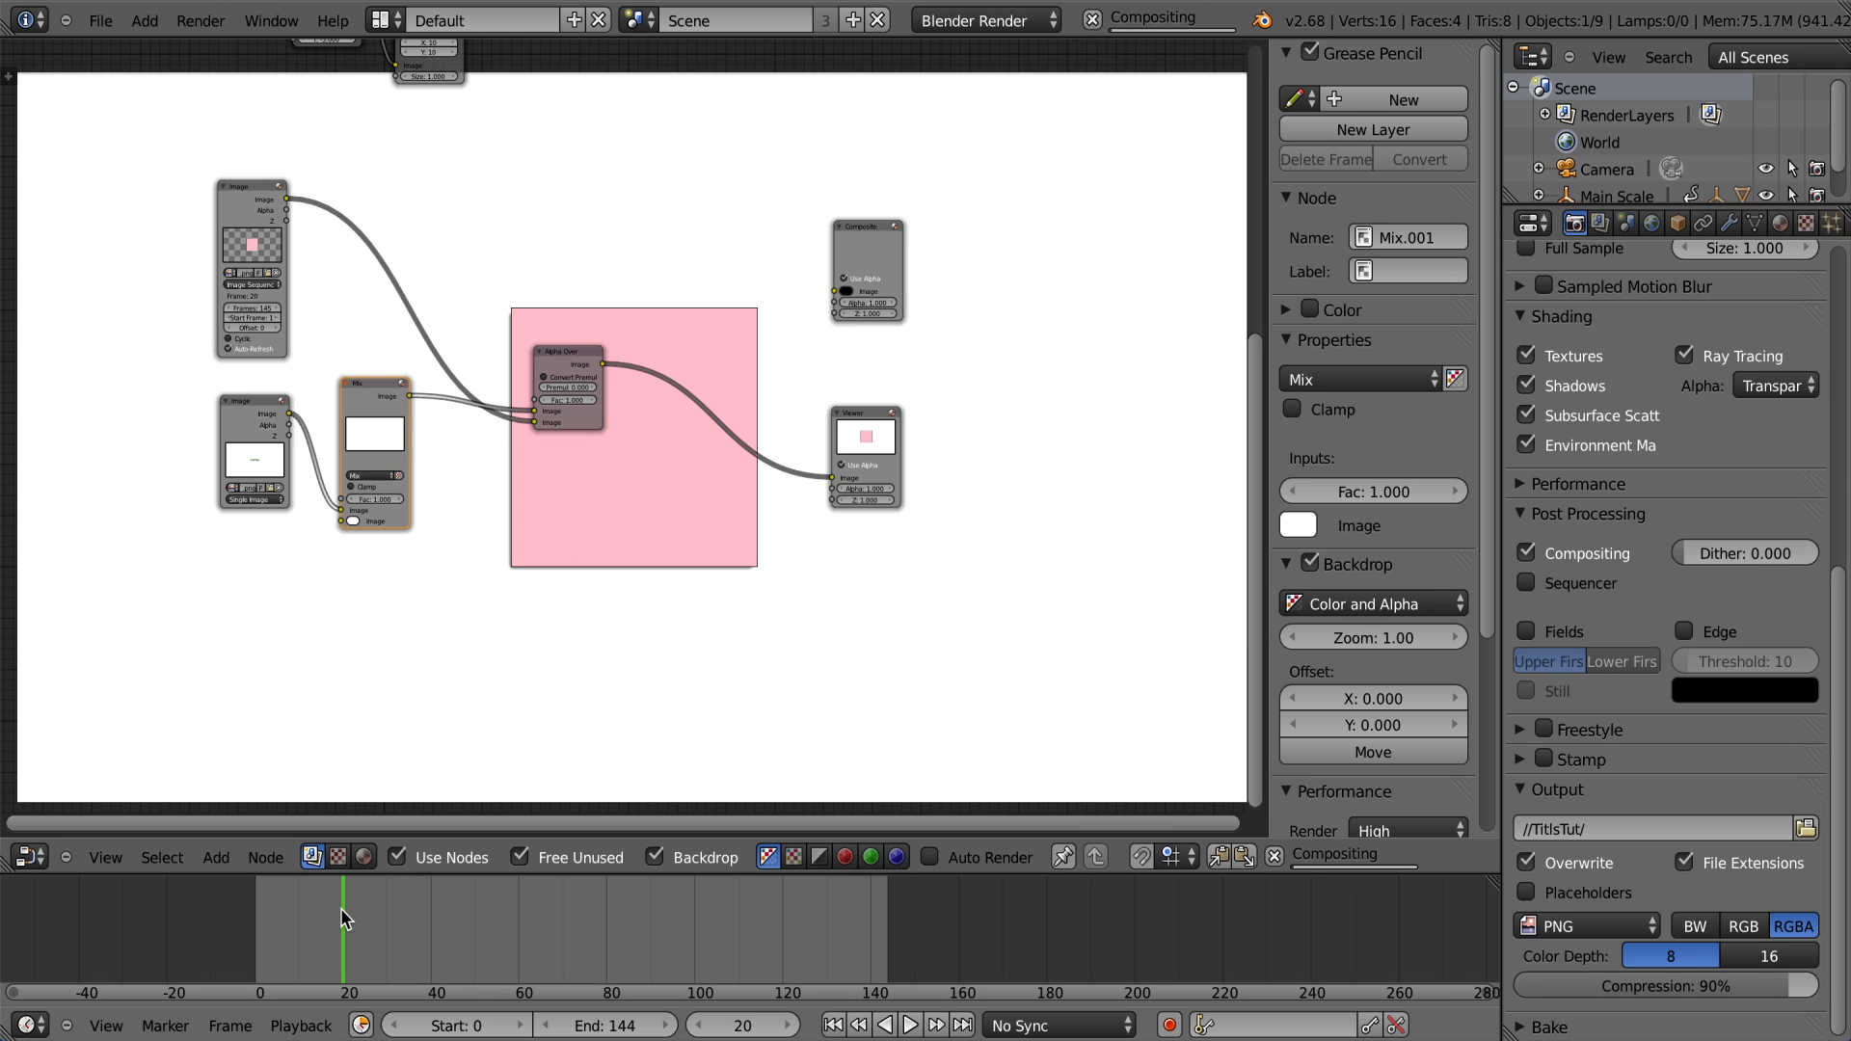
pyautogui.moveTo(342, 918); pyautogui.dragTo(532, 923)
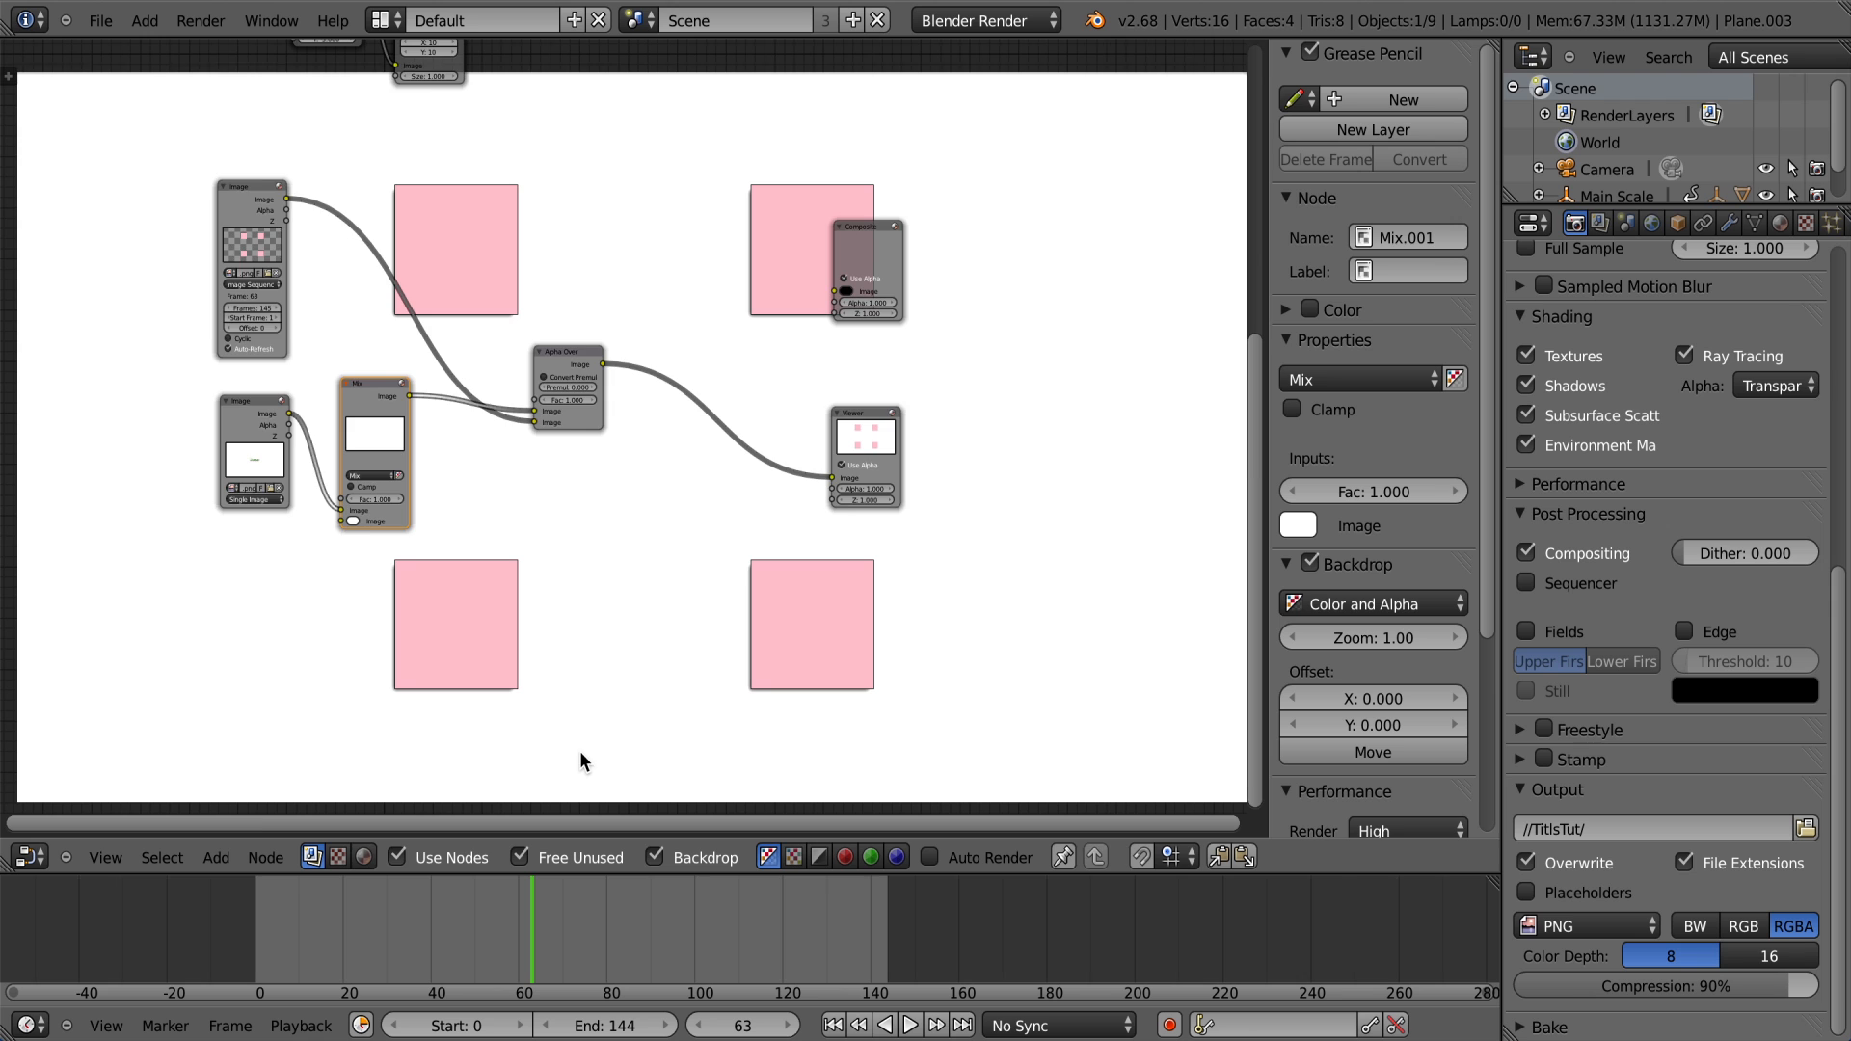
pyautogui.scroll(2, 581, 753)
pyautogui.scroll(1, 413, 546)
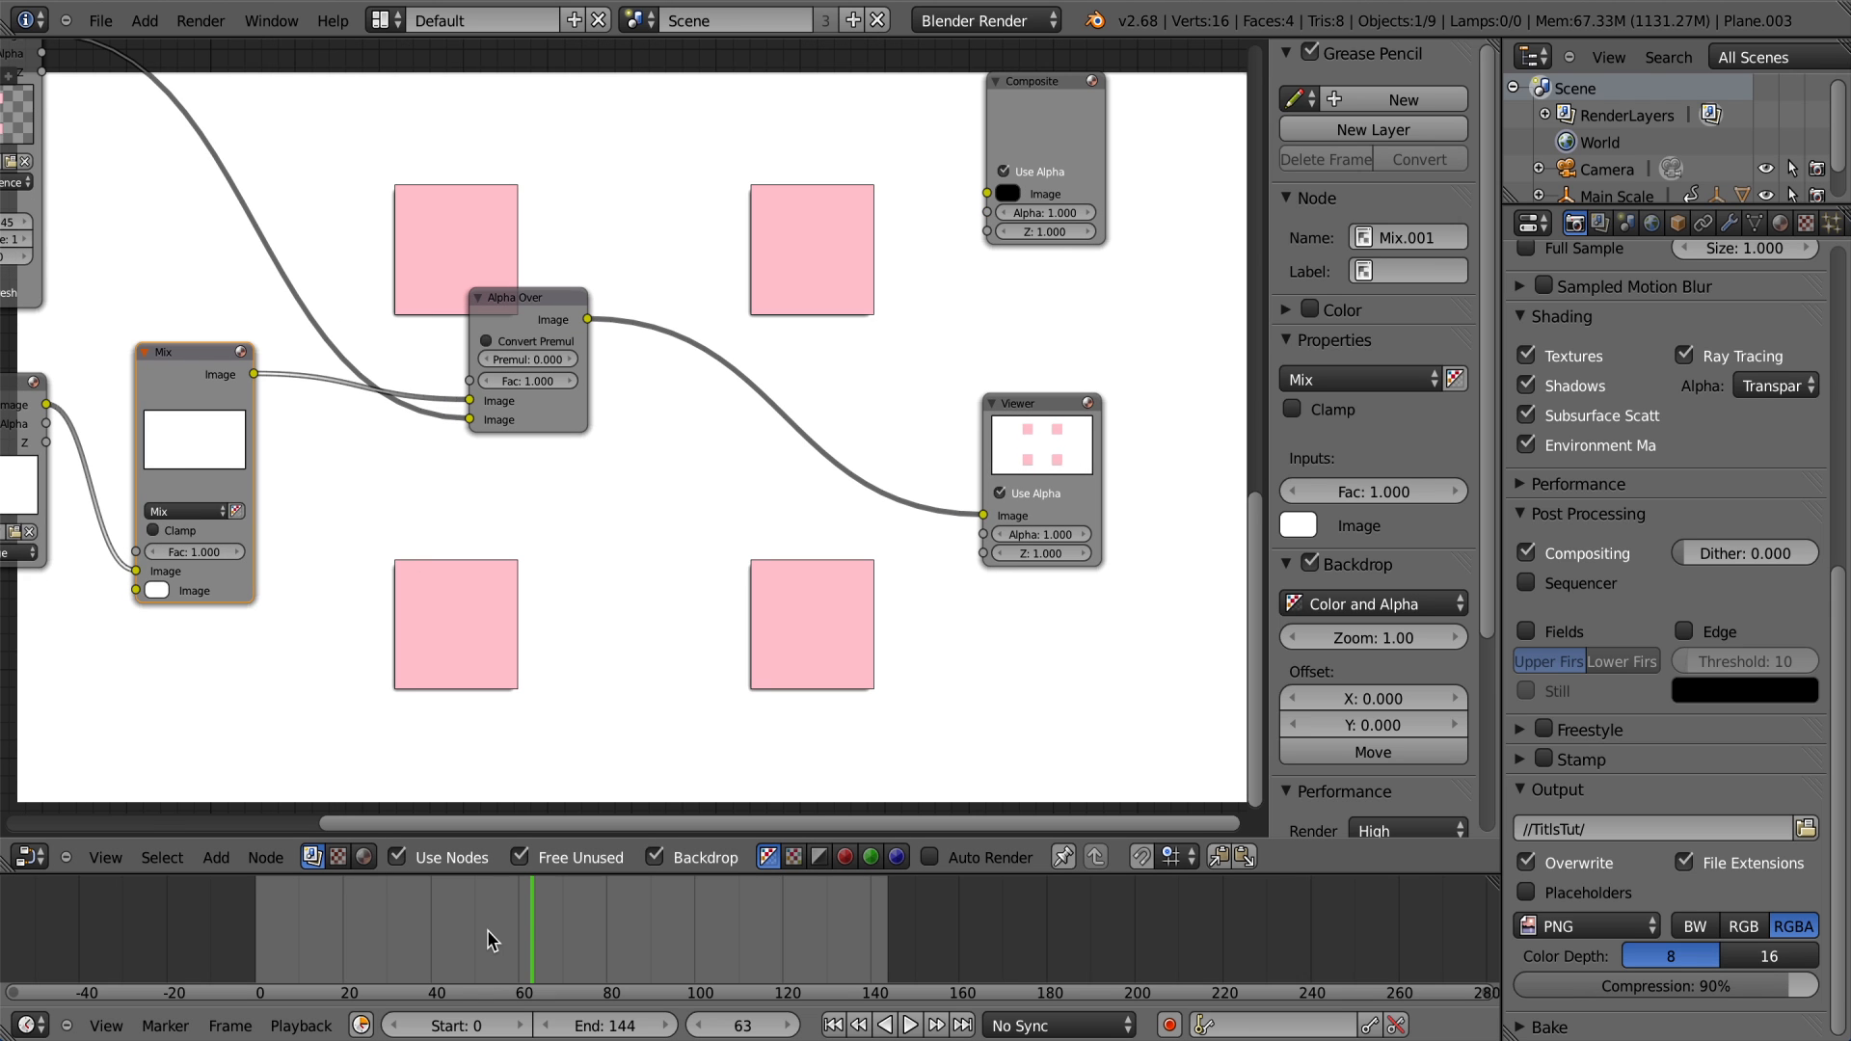
pyautogui.click(442, 935)
pyautogui.moveTo(442, 935); pyautogui.dragTo(434, 937)
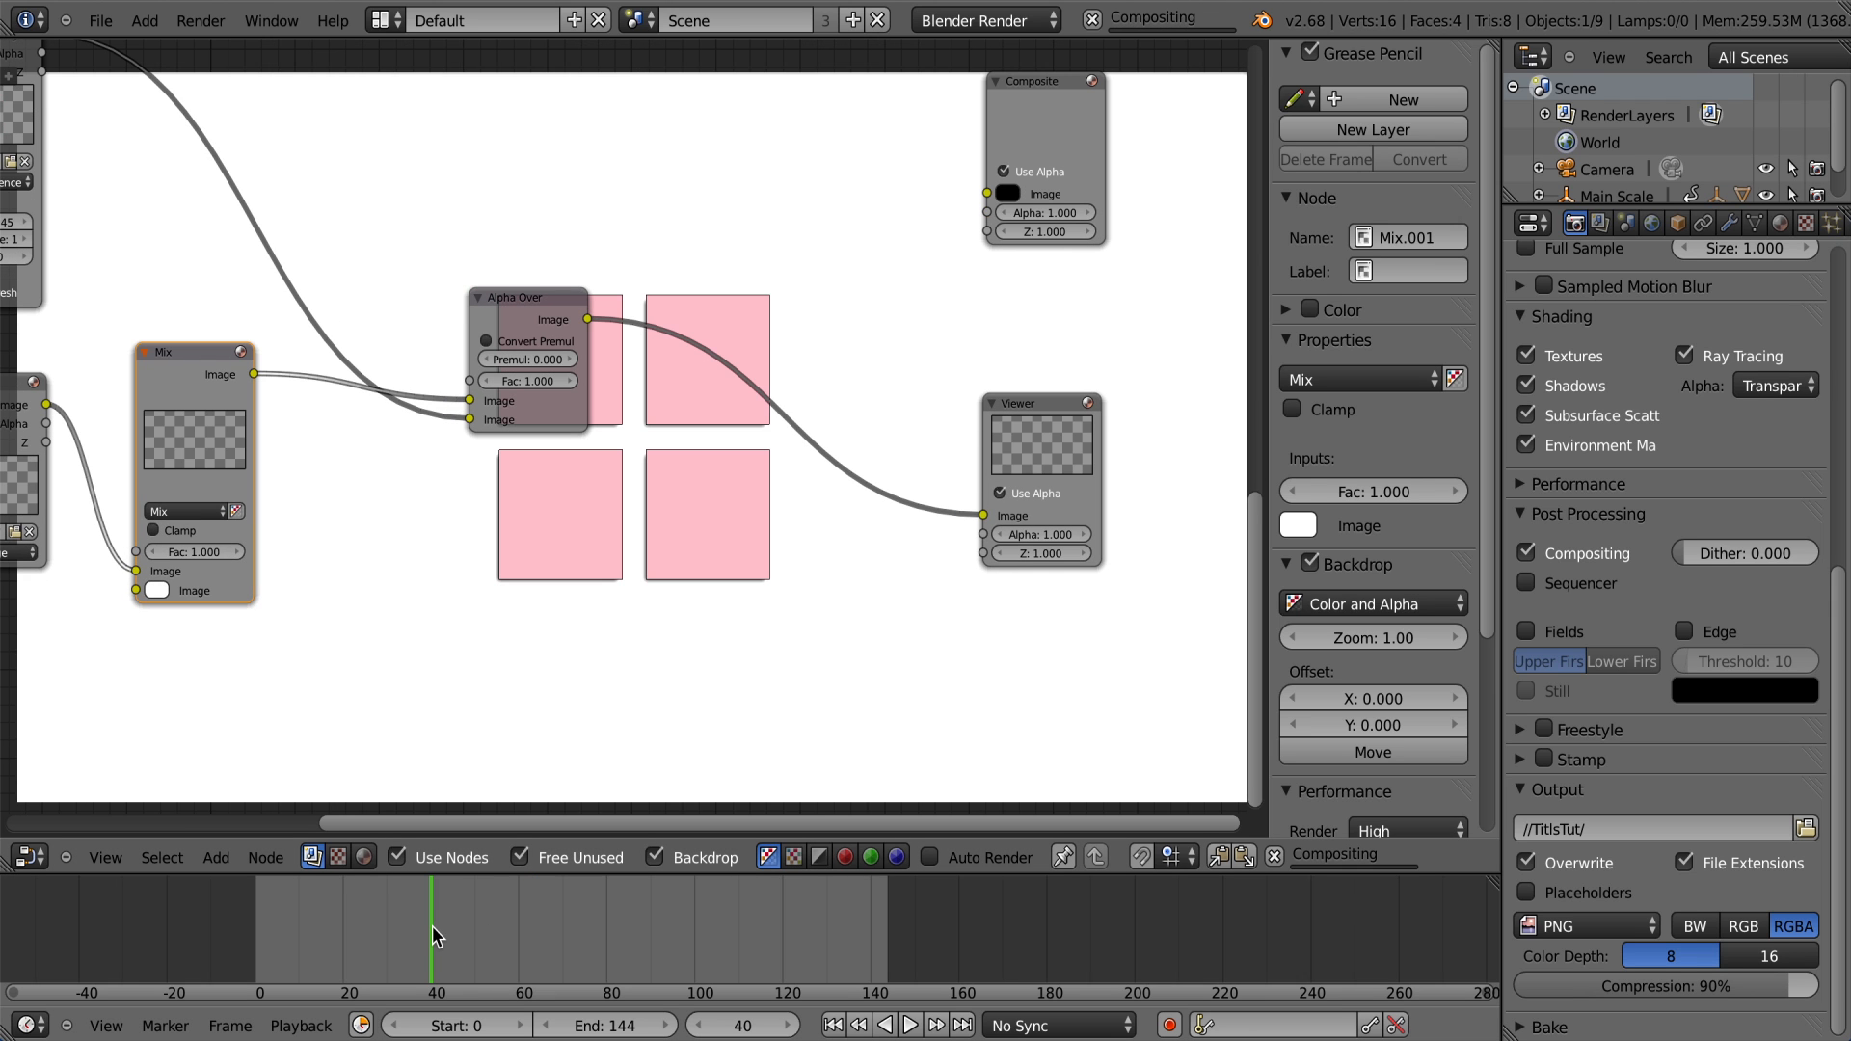
# Step: Keyframe the Mix node's Fac at 1.000 on frames 36 and 35
pyautogui.press('Left')
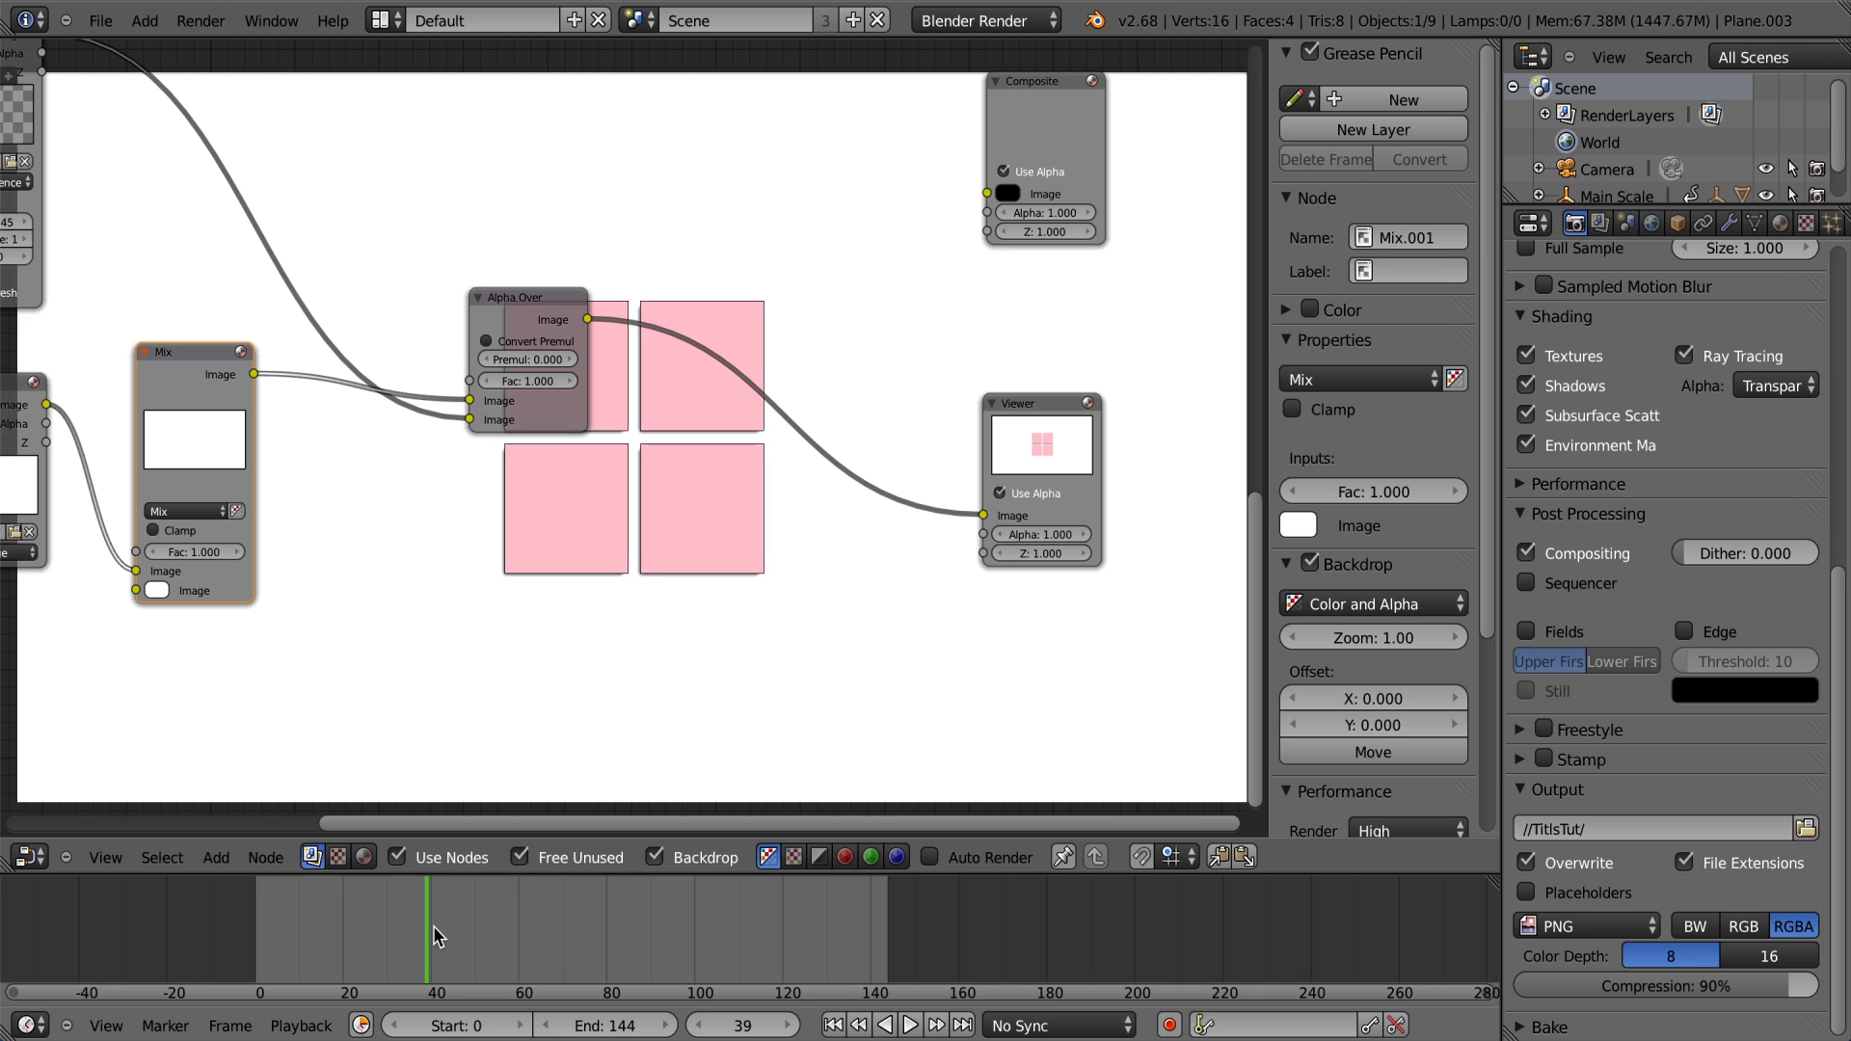
pyautogui.press('Left')
pyautogui.press('Left')
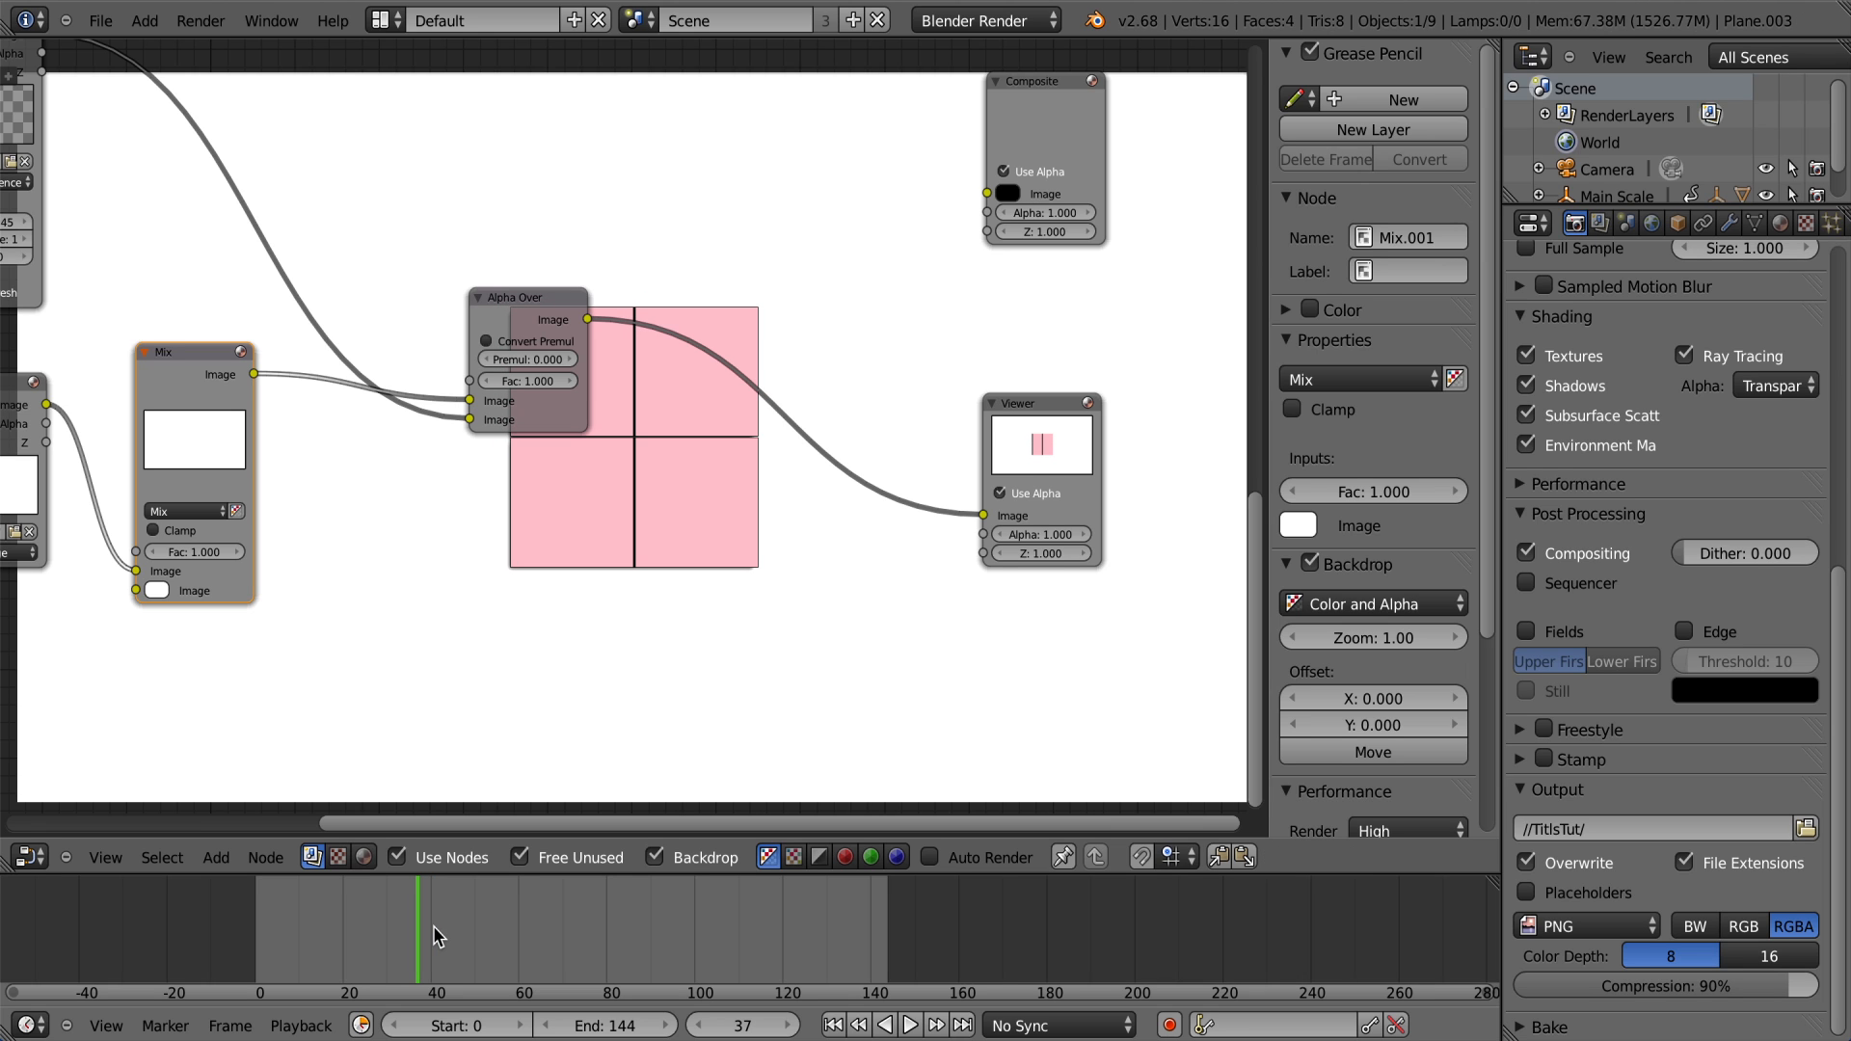
pyautogui.press('Left')
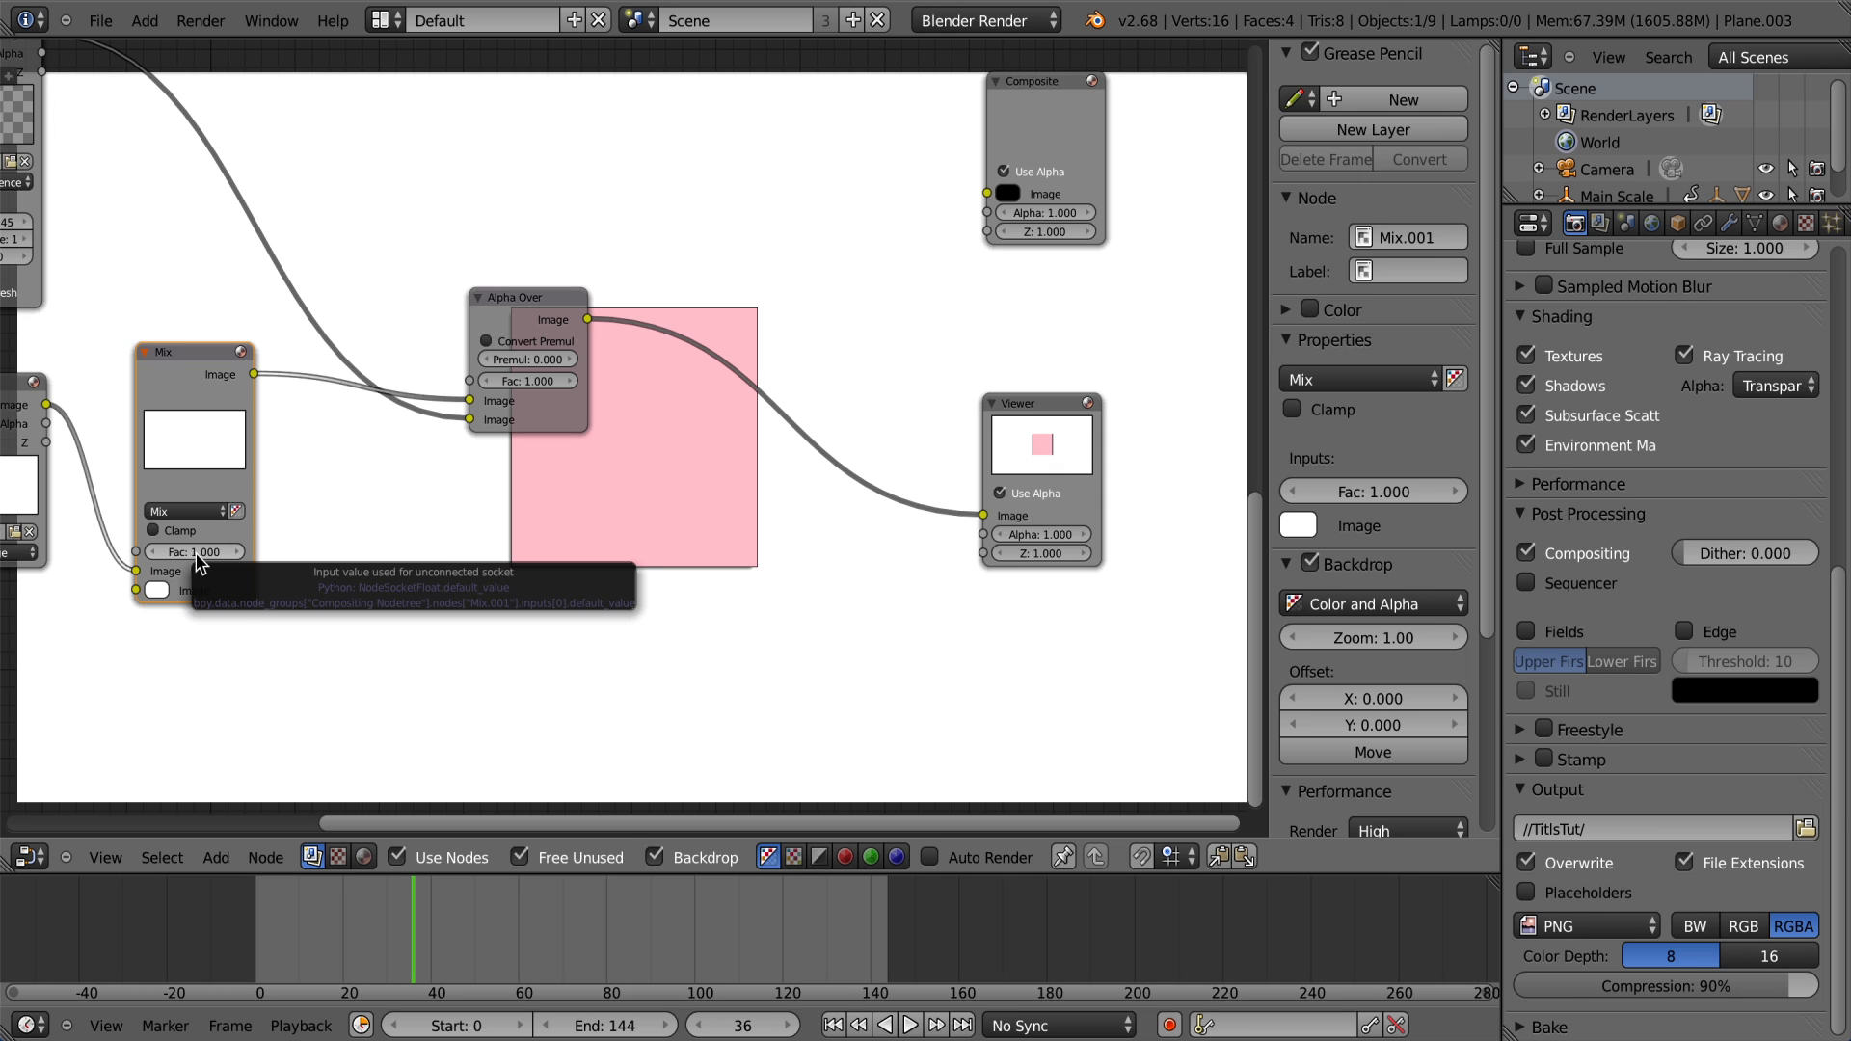
pyautogui.moveTo(195, 556); pyautogui.dragTo(180, 558)
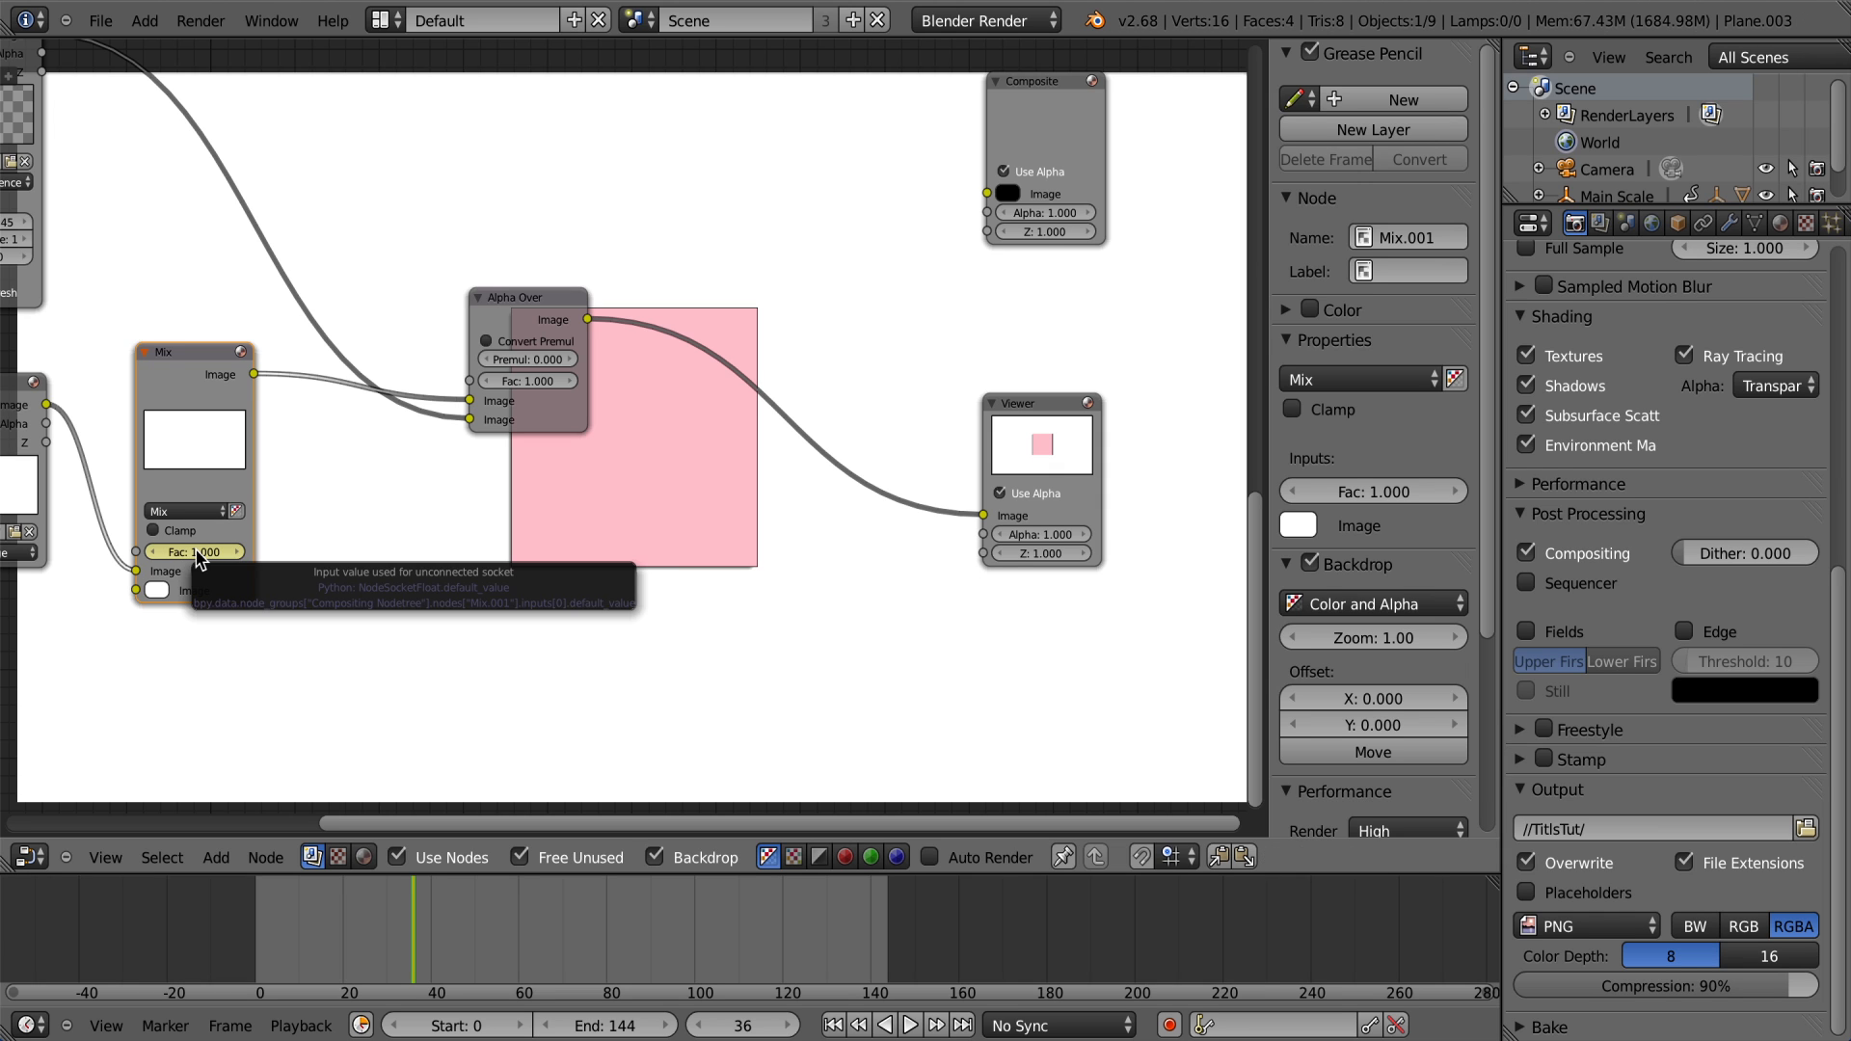
pyautogui.press('Left')
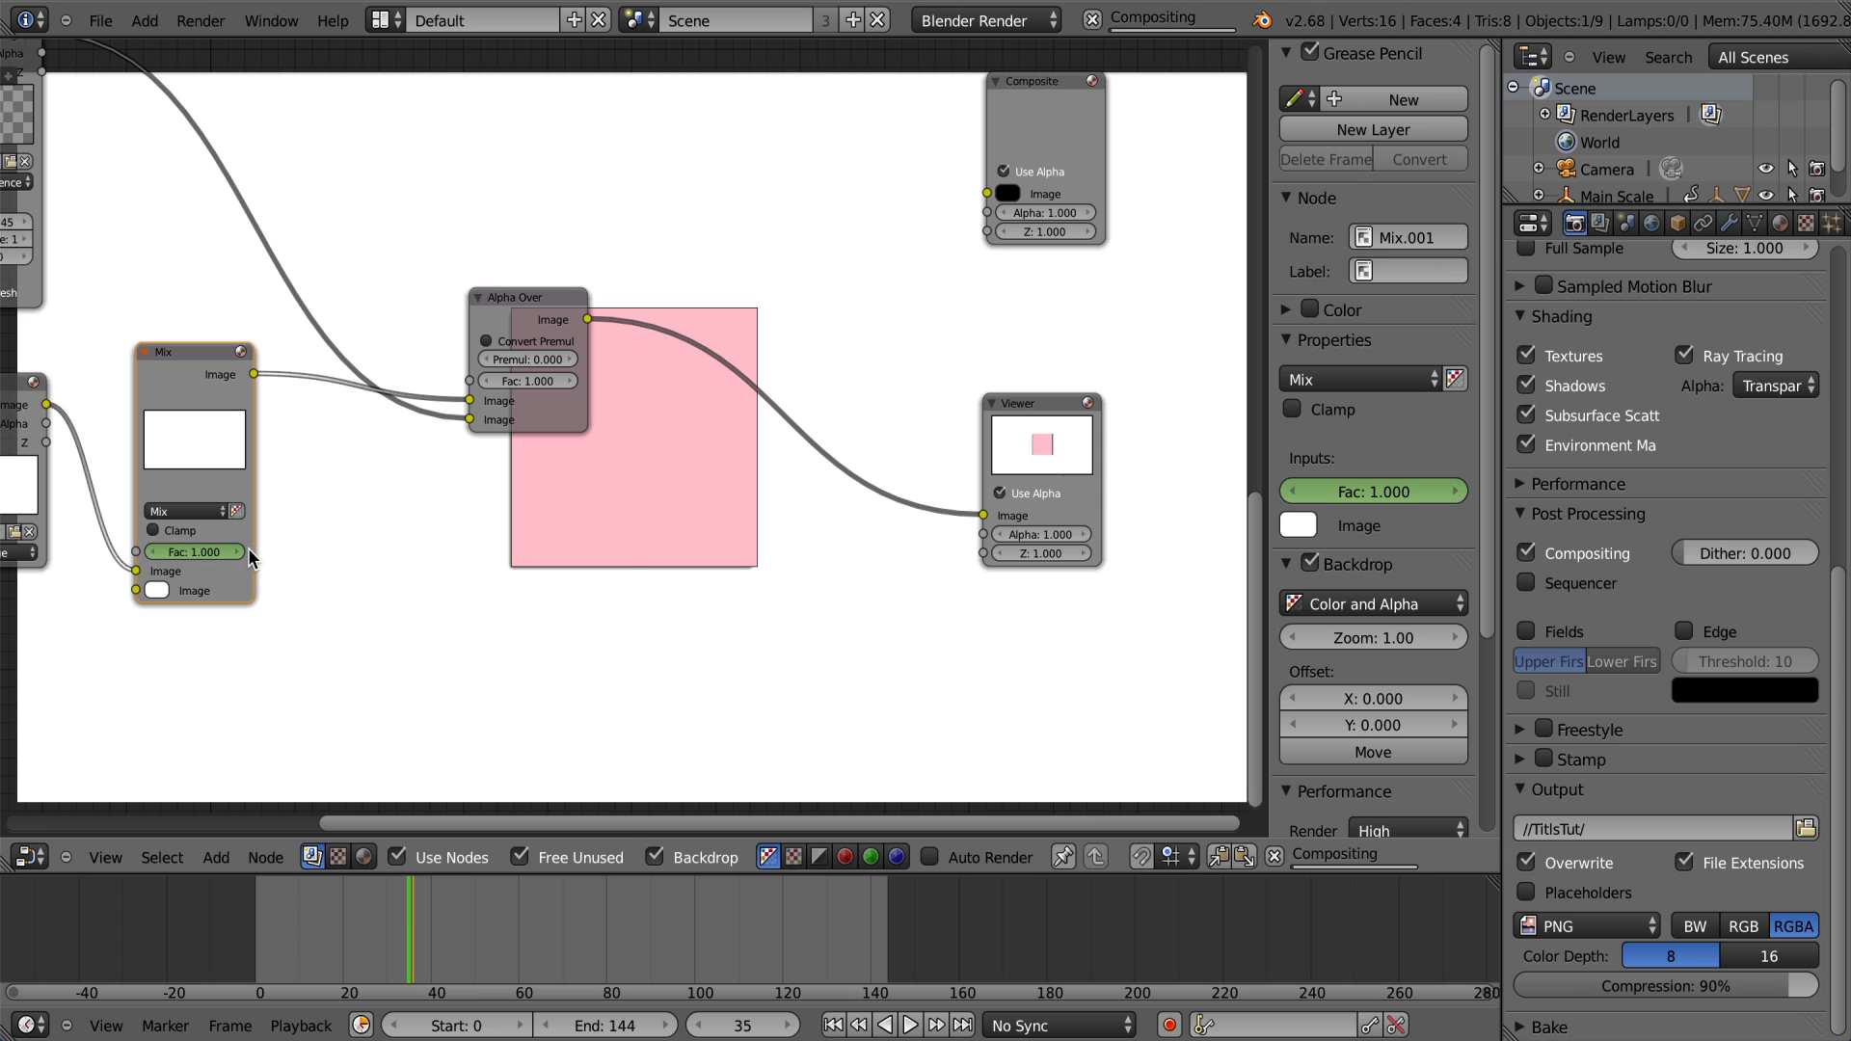
pyautogui.press('i')
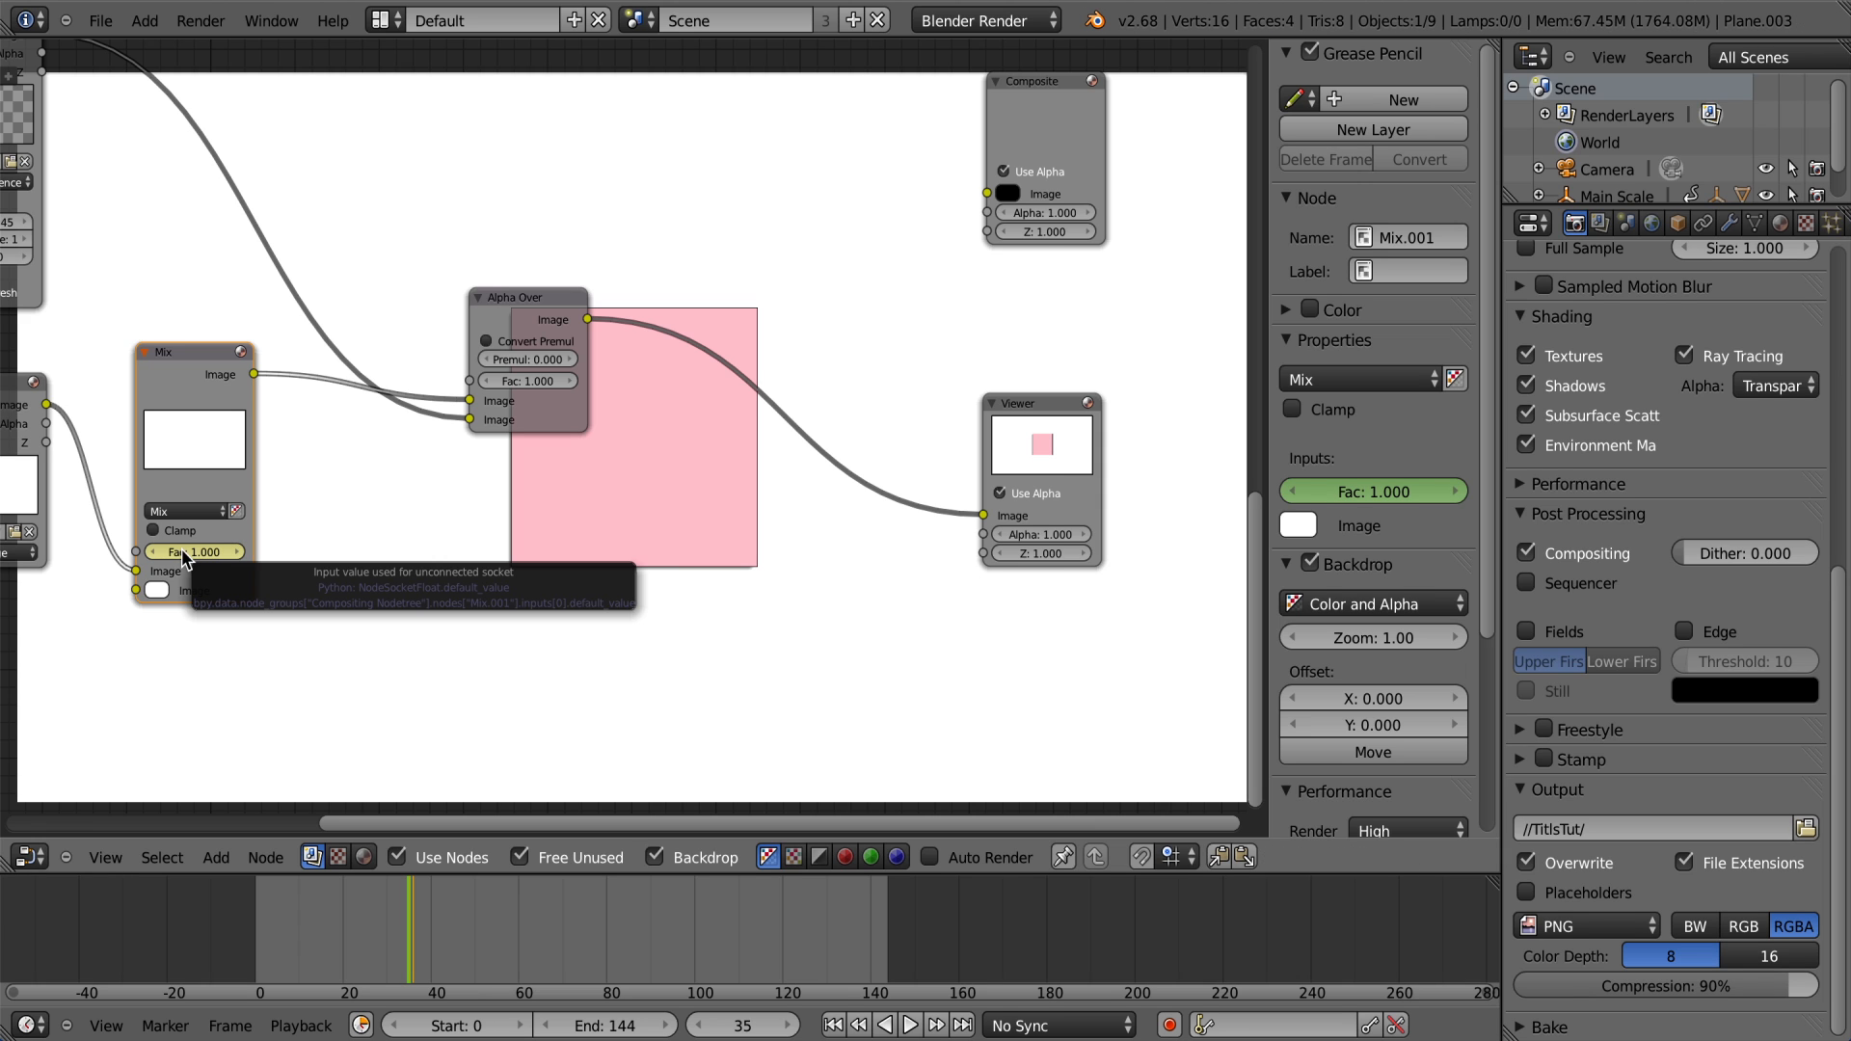
# Step: Set the Mix node's Fac to 0 on frame 36, keyframe it, and check the composite at earlier frames
pyautogui.press('Right')
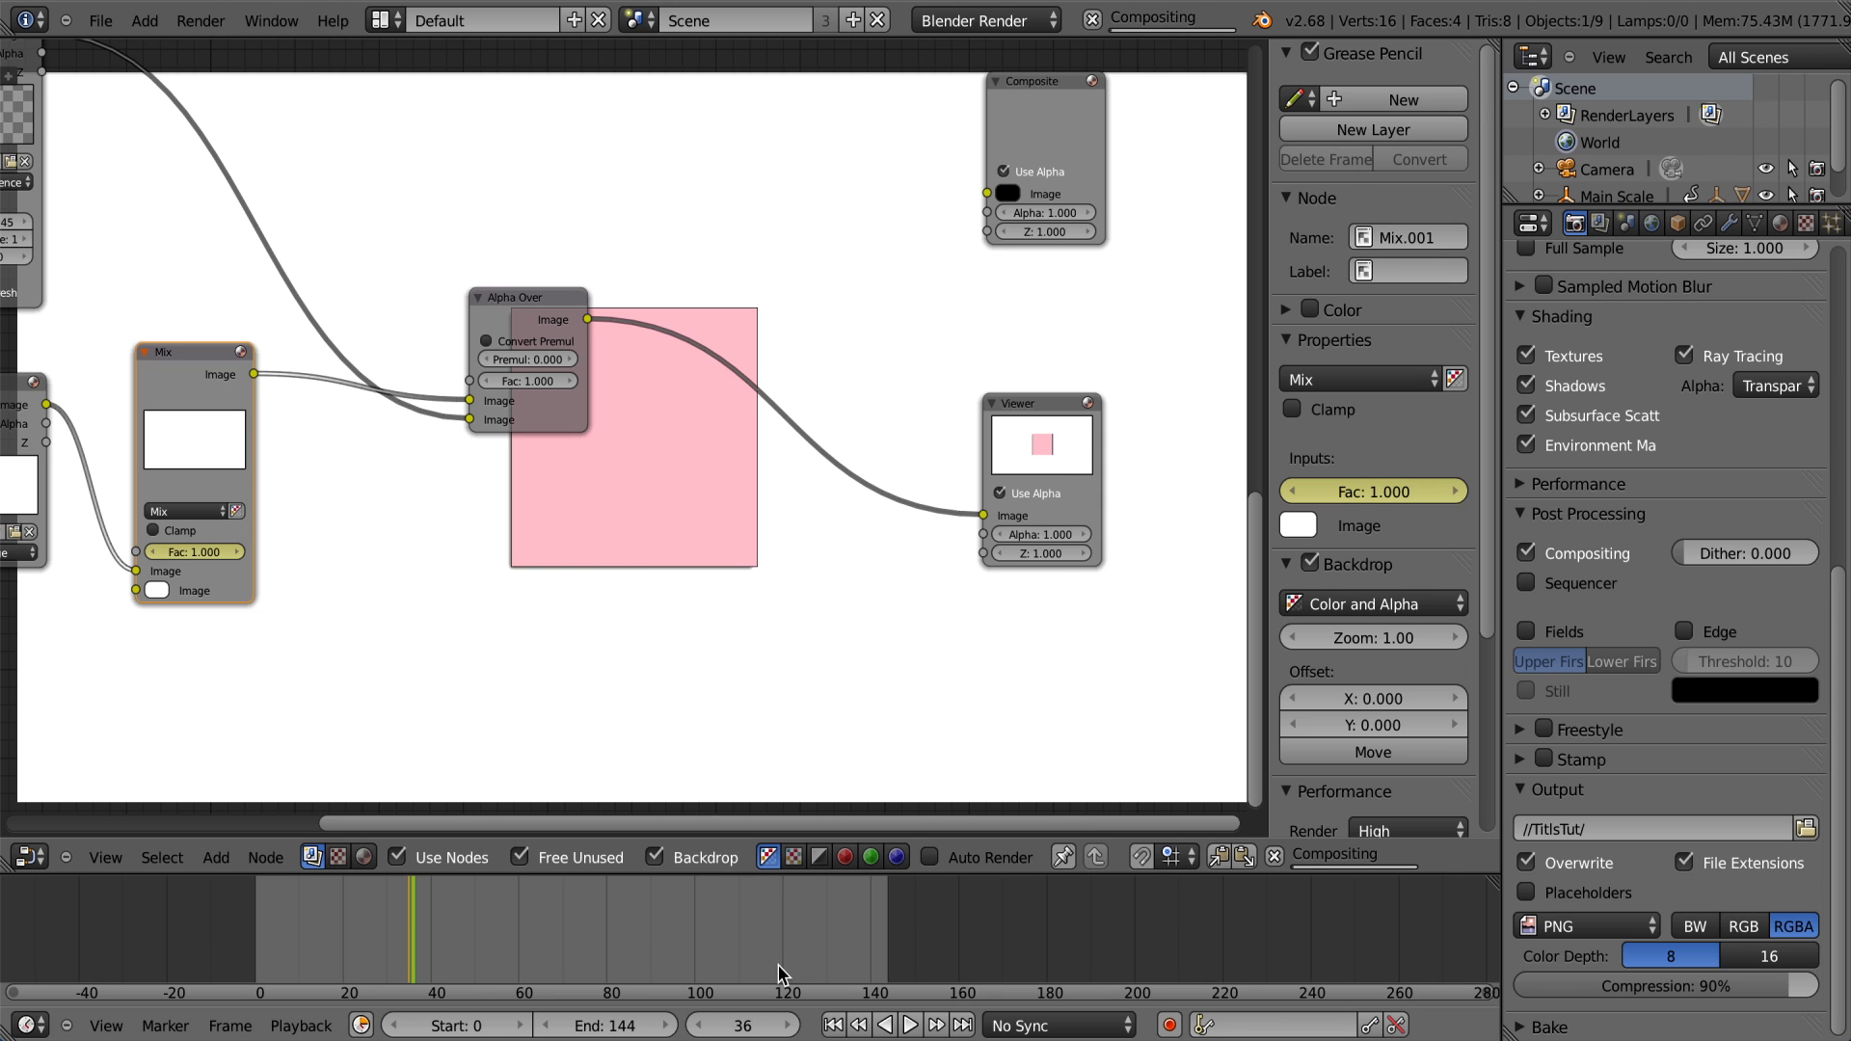
pyautogui.click(187, 550)
pyautogui.write('0')
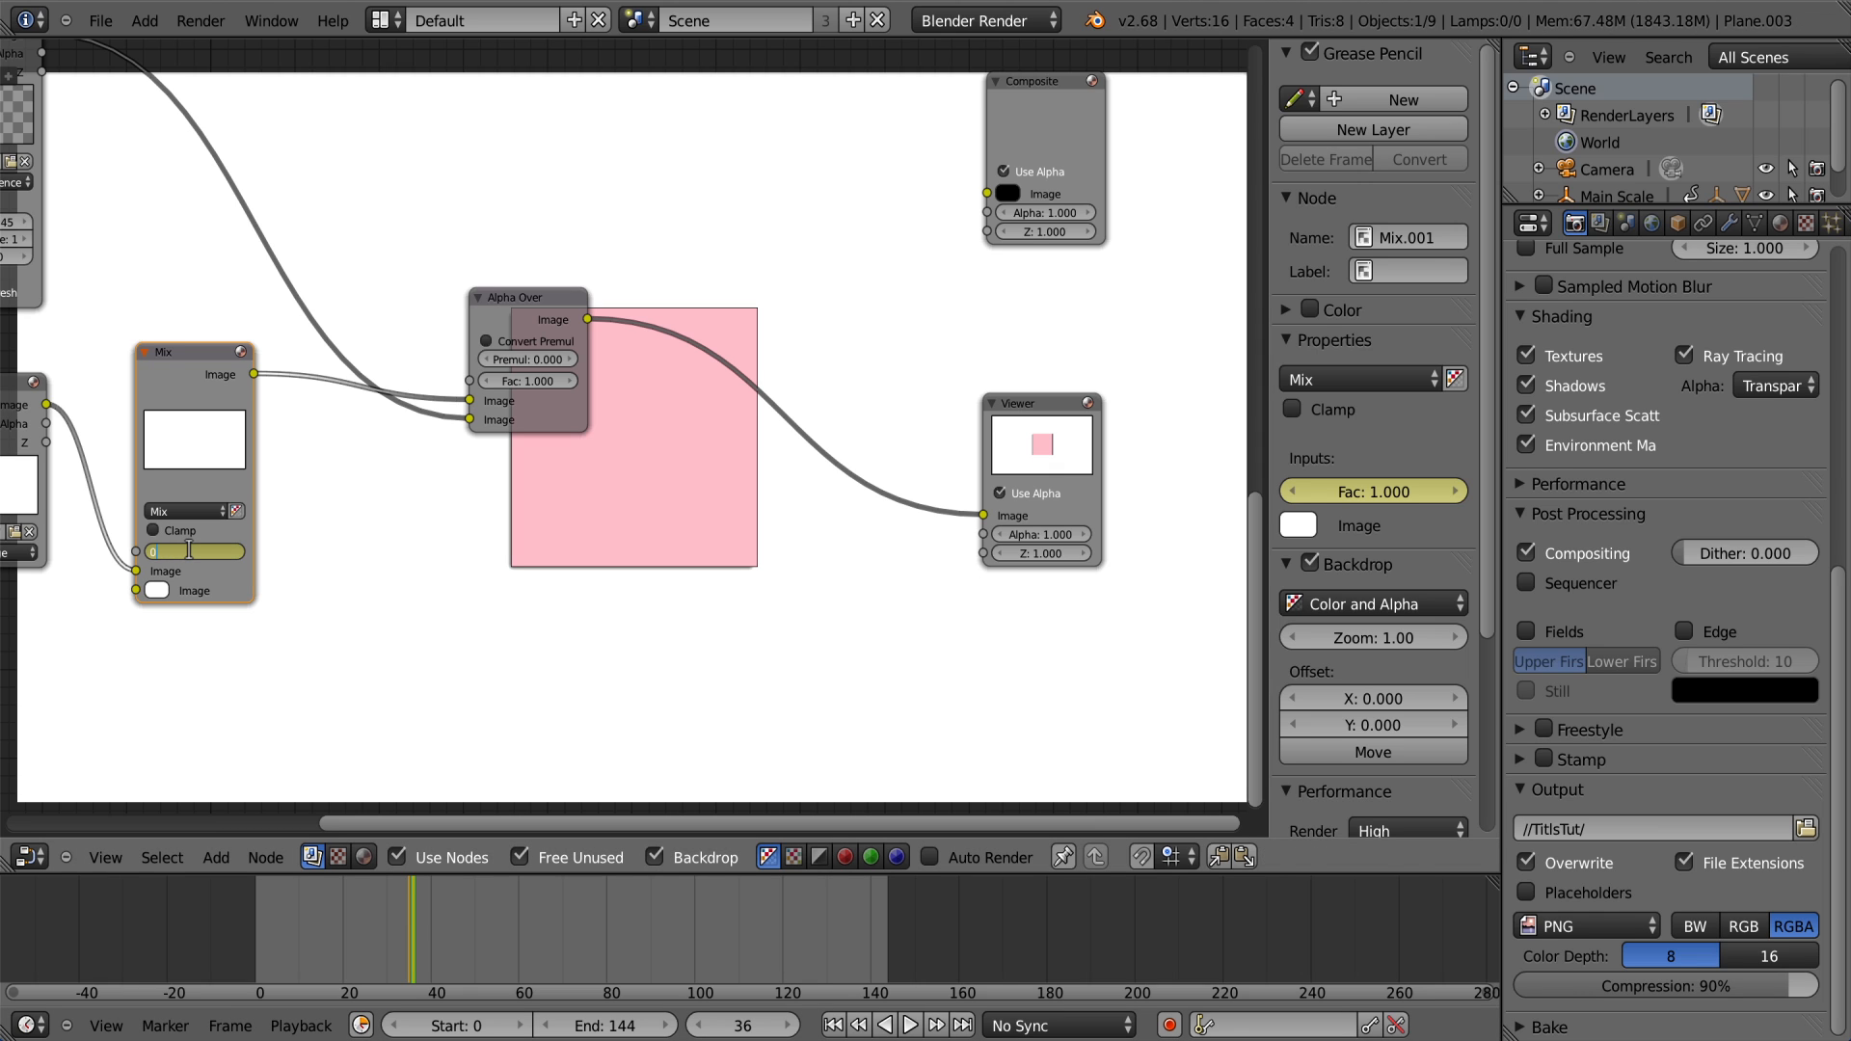
pyautogui.press('Return')
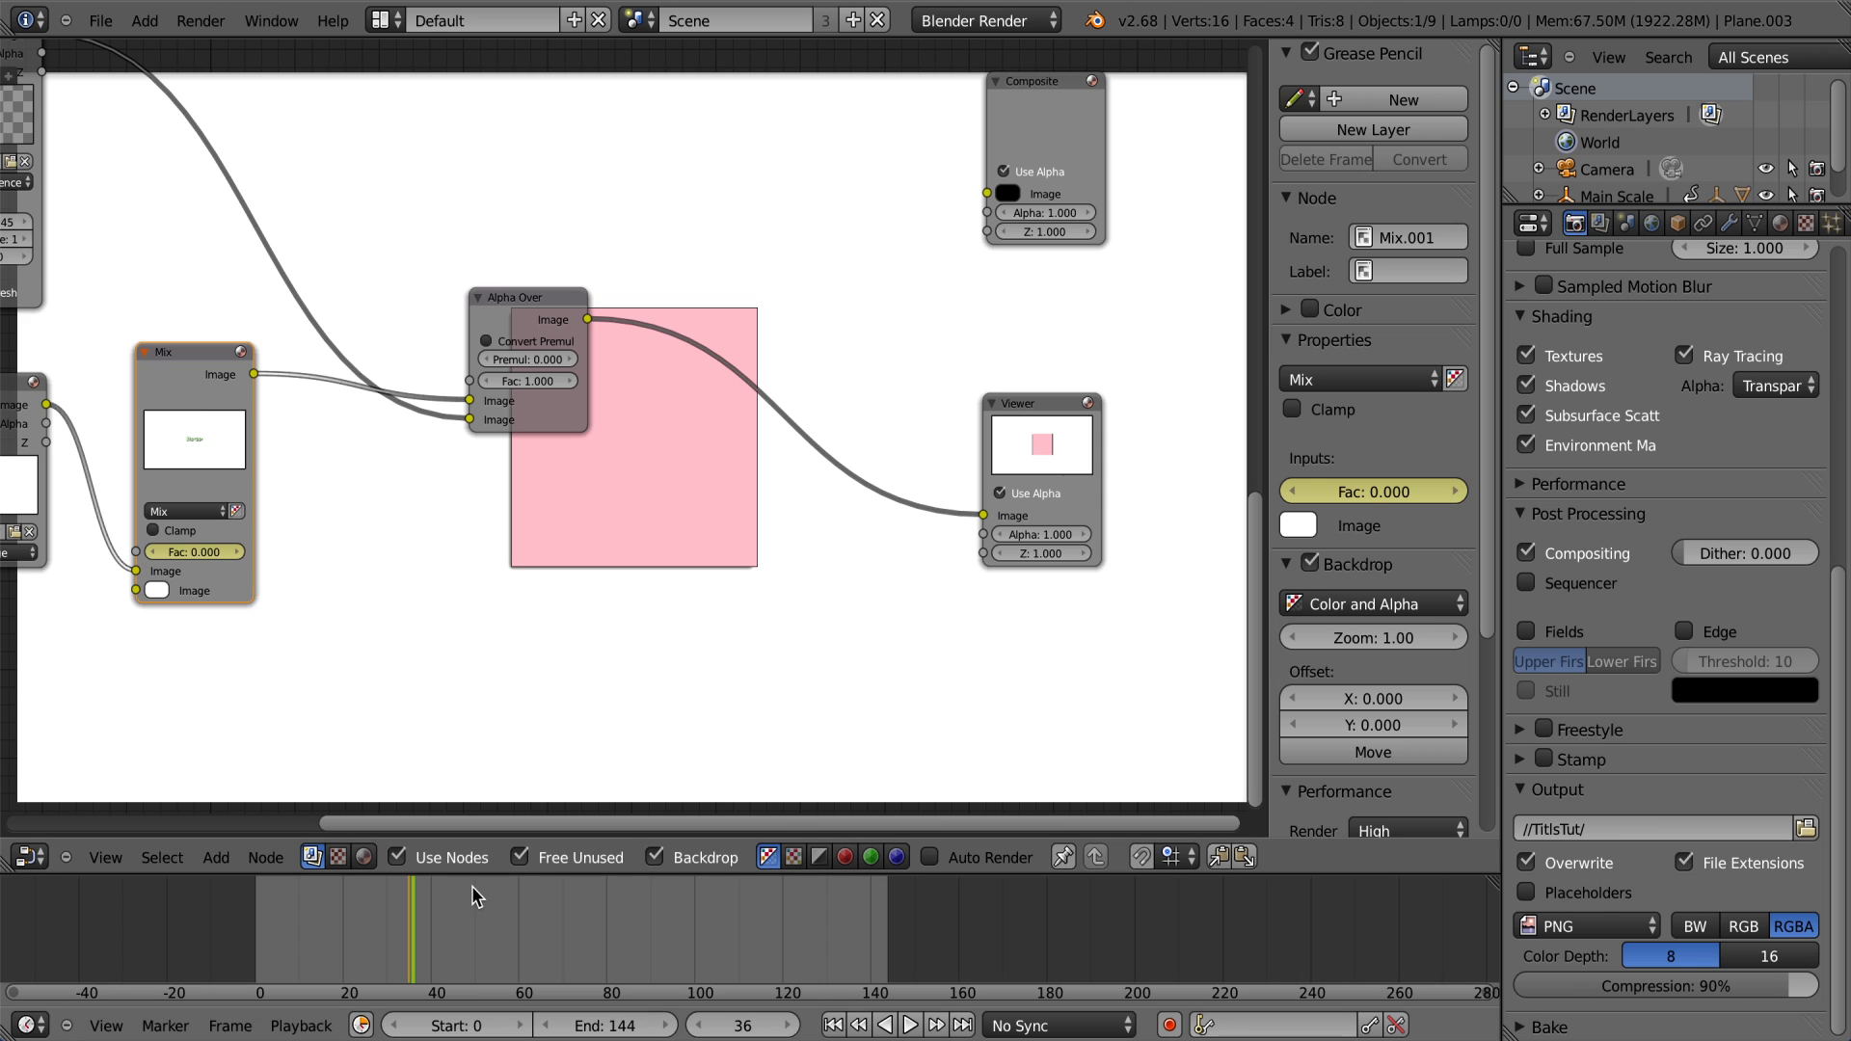
pyautogui.click(489, 911)
pyautogui.moveTo(489, 911); pyautogui.dragTo(293, 924)
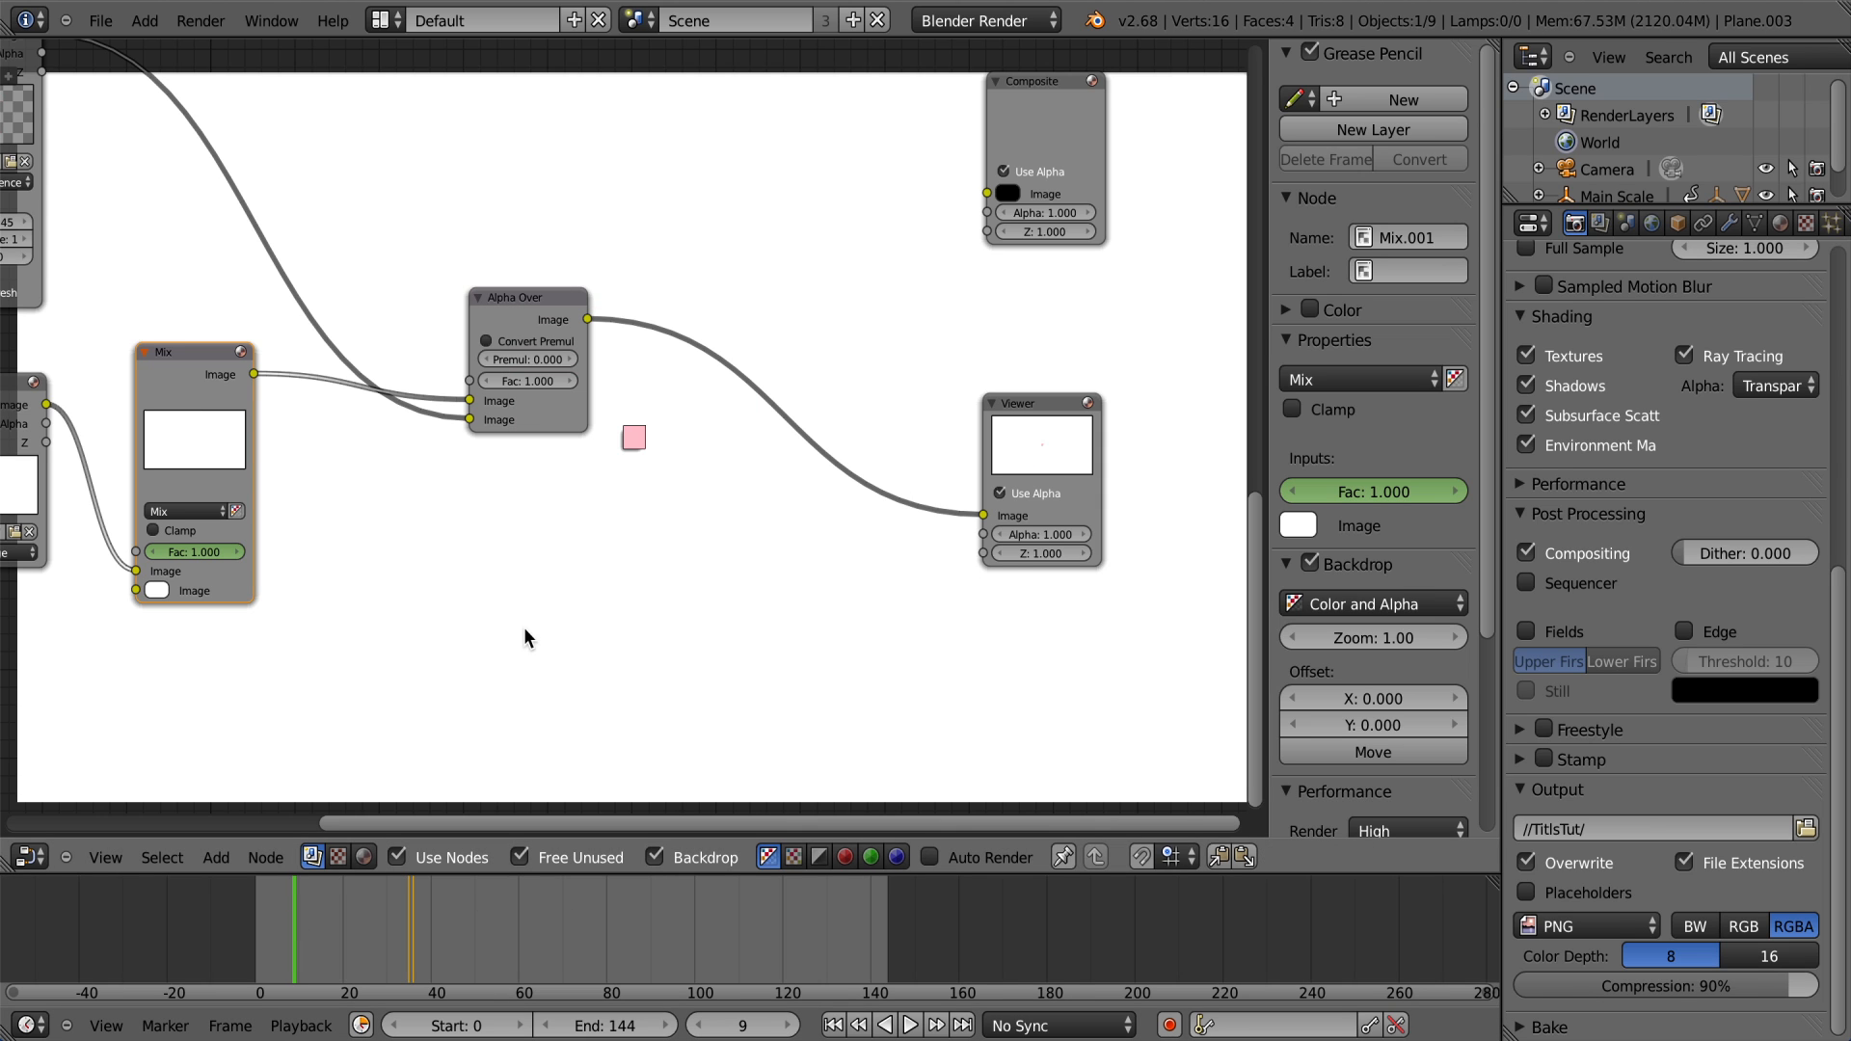
# Step: Keyframe the Mix node's Fac at 0.000 on frame 108
pyautogui.click(691, 928)
pyautogui.moveTo(692, 928); pyautogui.dragTo(750, 929)
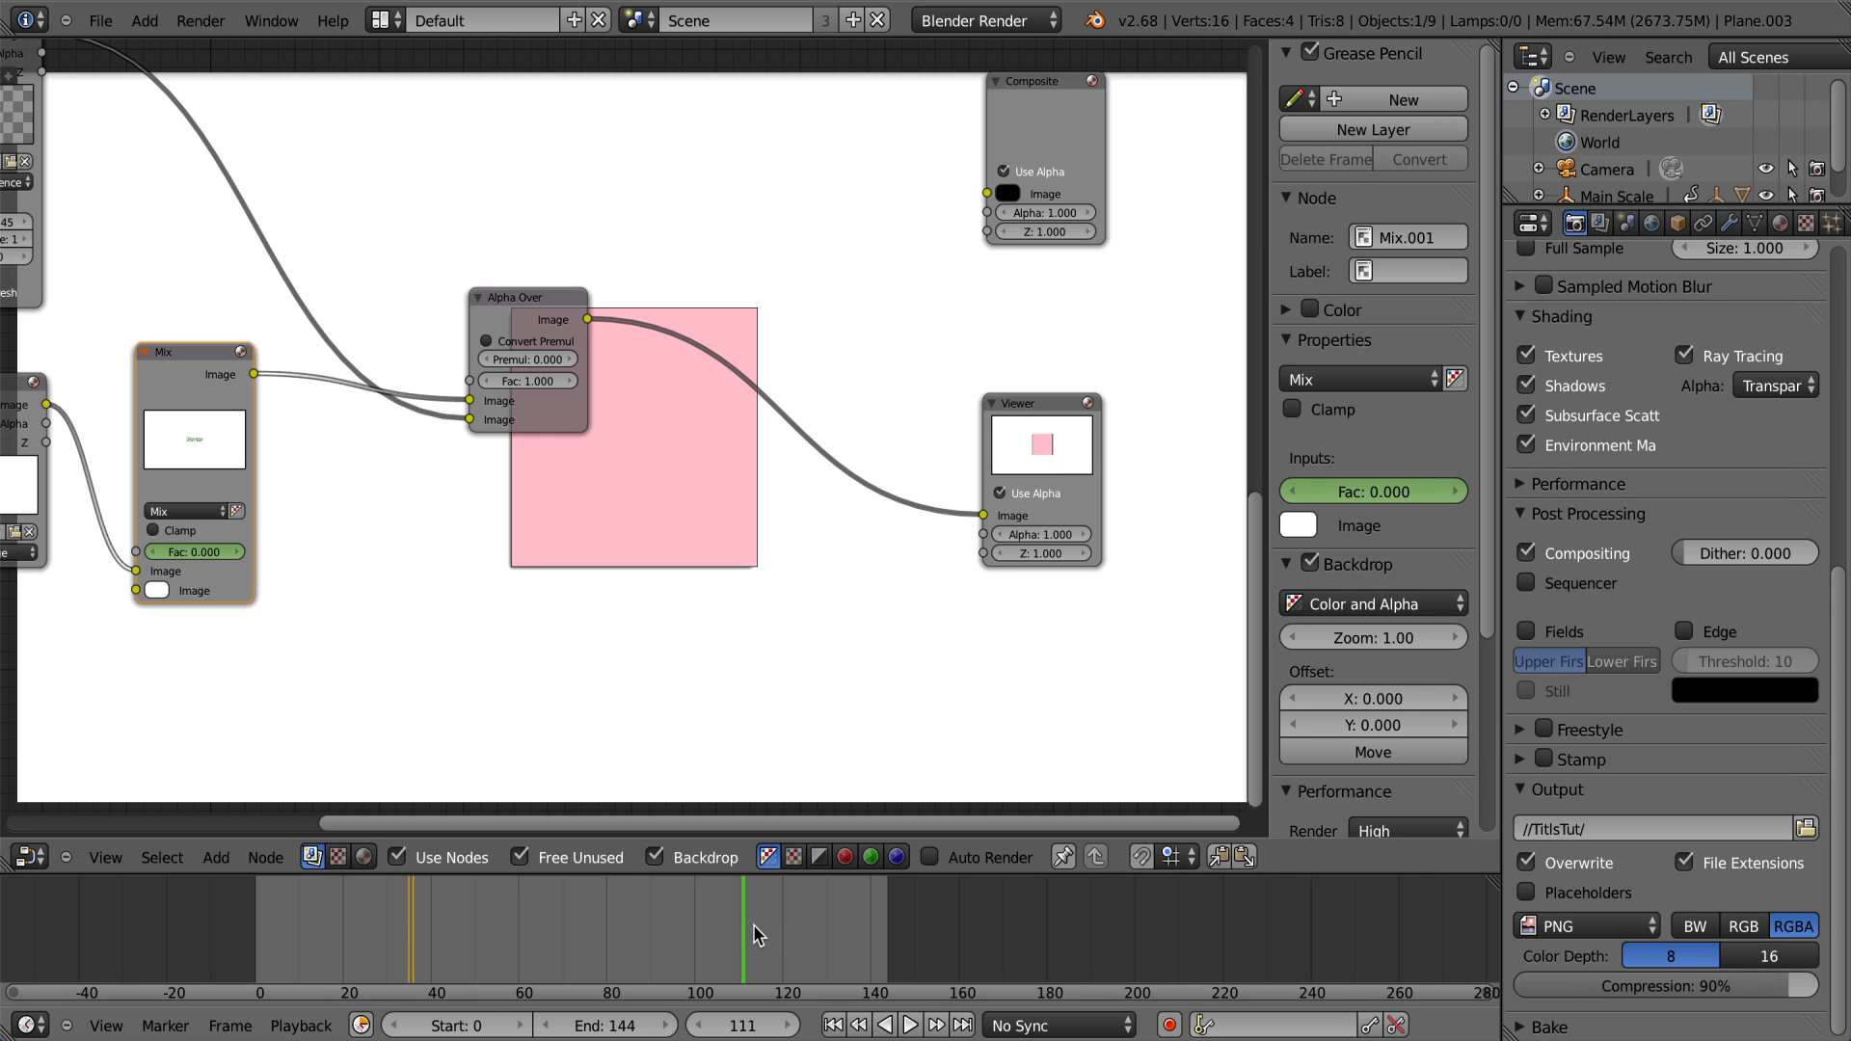
pyautogui.press('Left')
pyautogui.press('Left')
pyautogui.press('Left')
pyautogui.press('Left')
pyautogui.press('Right')
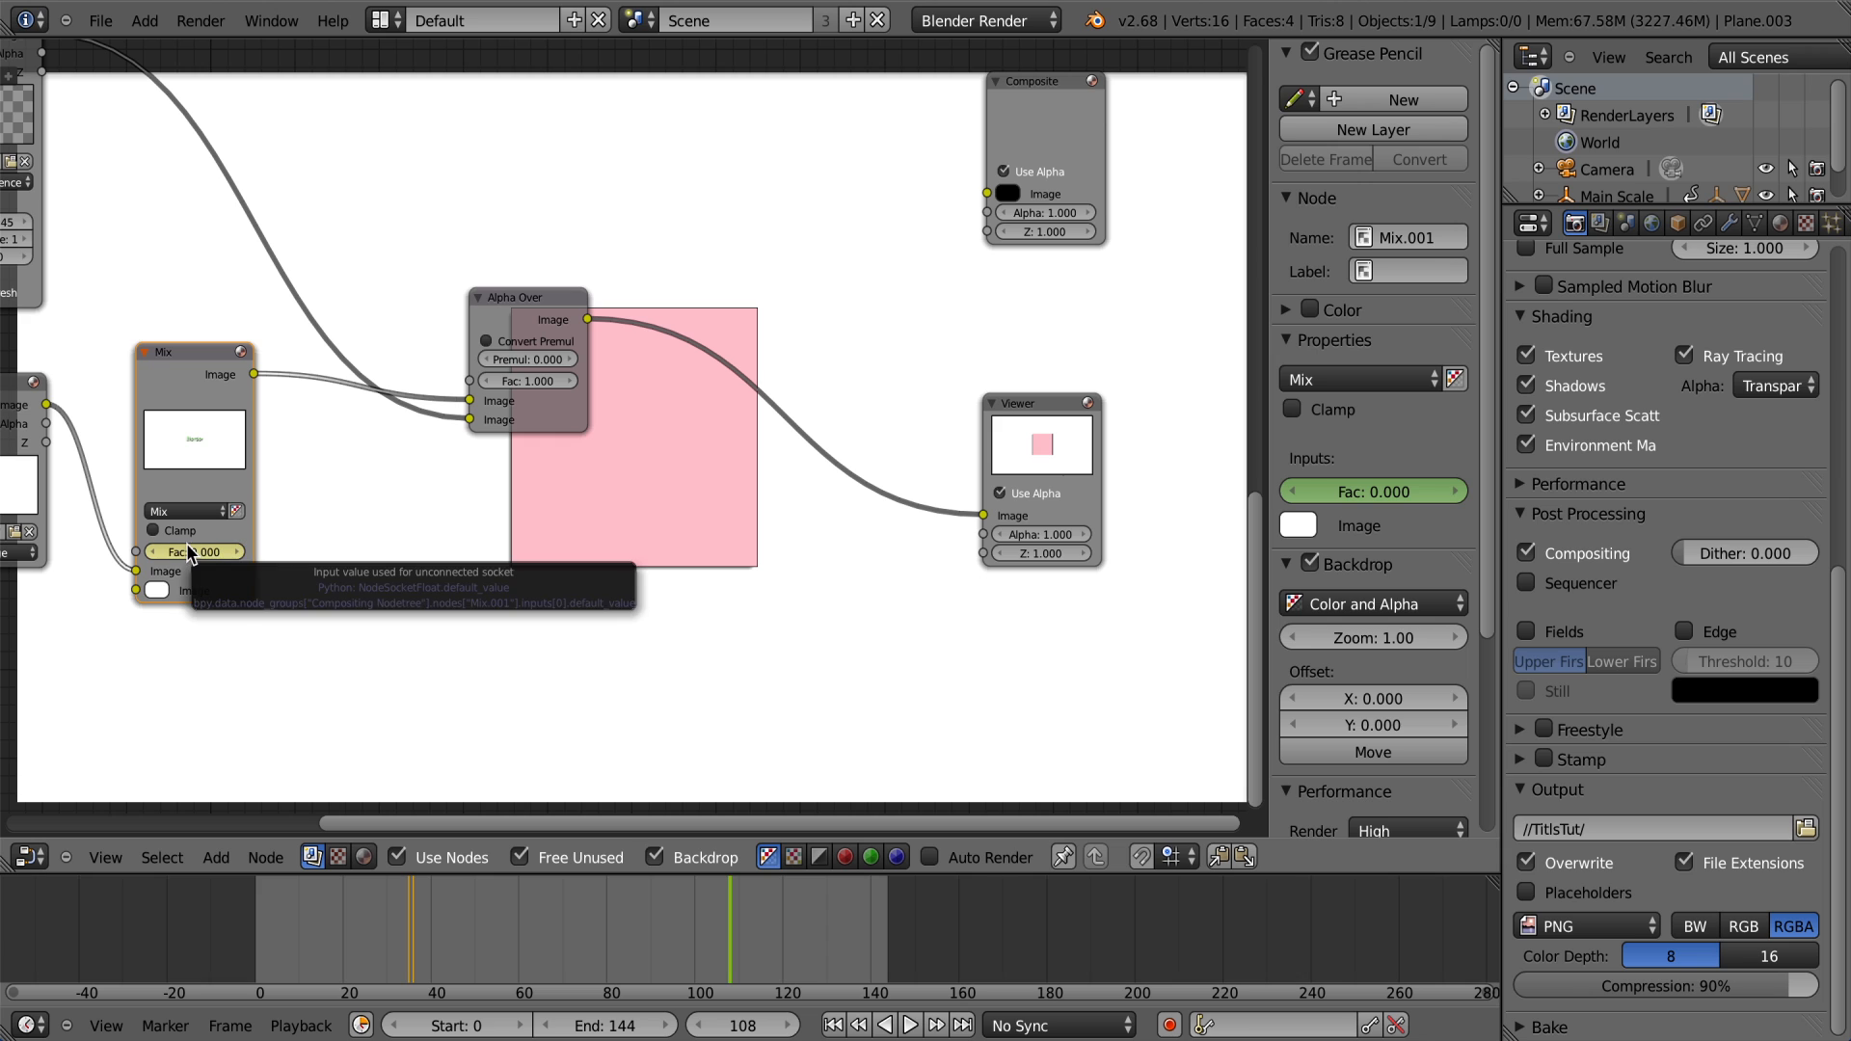
# Step: Set the Mix node's Fac to 1 on frame 109 and keyframe it
pyautogui.press('Right')
pyautogui.click(183, 551)
pyautogui.write('1')
pyautogui.press('Return')
pyautogui.press('k')
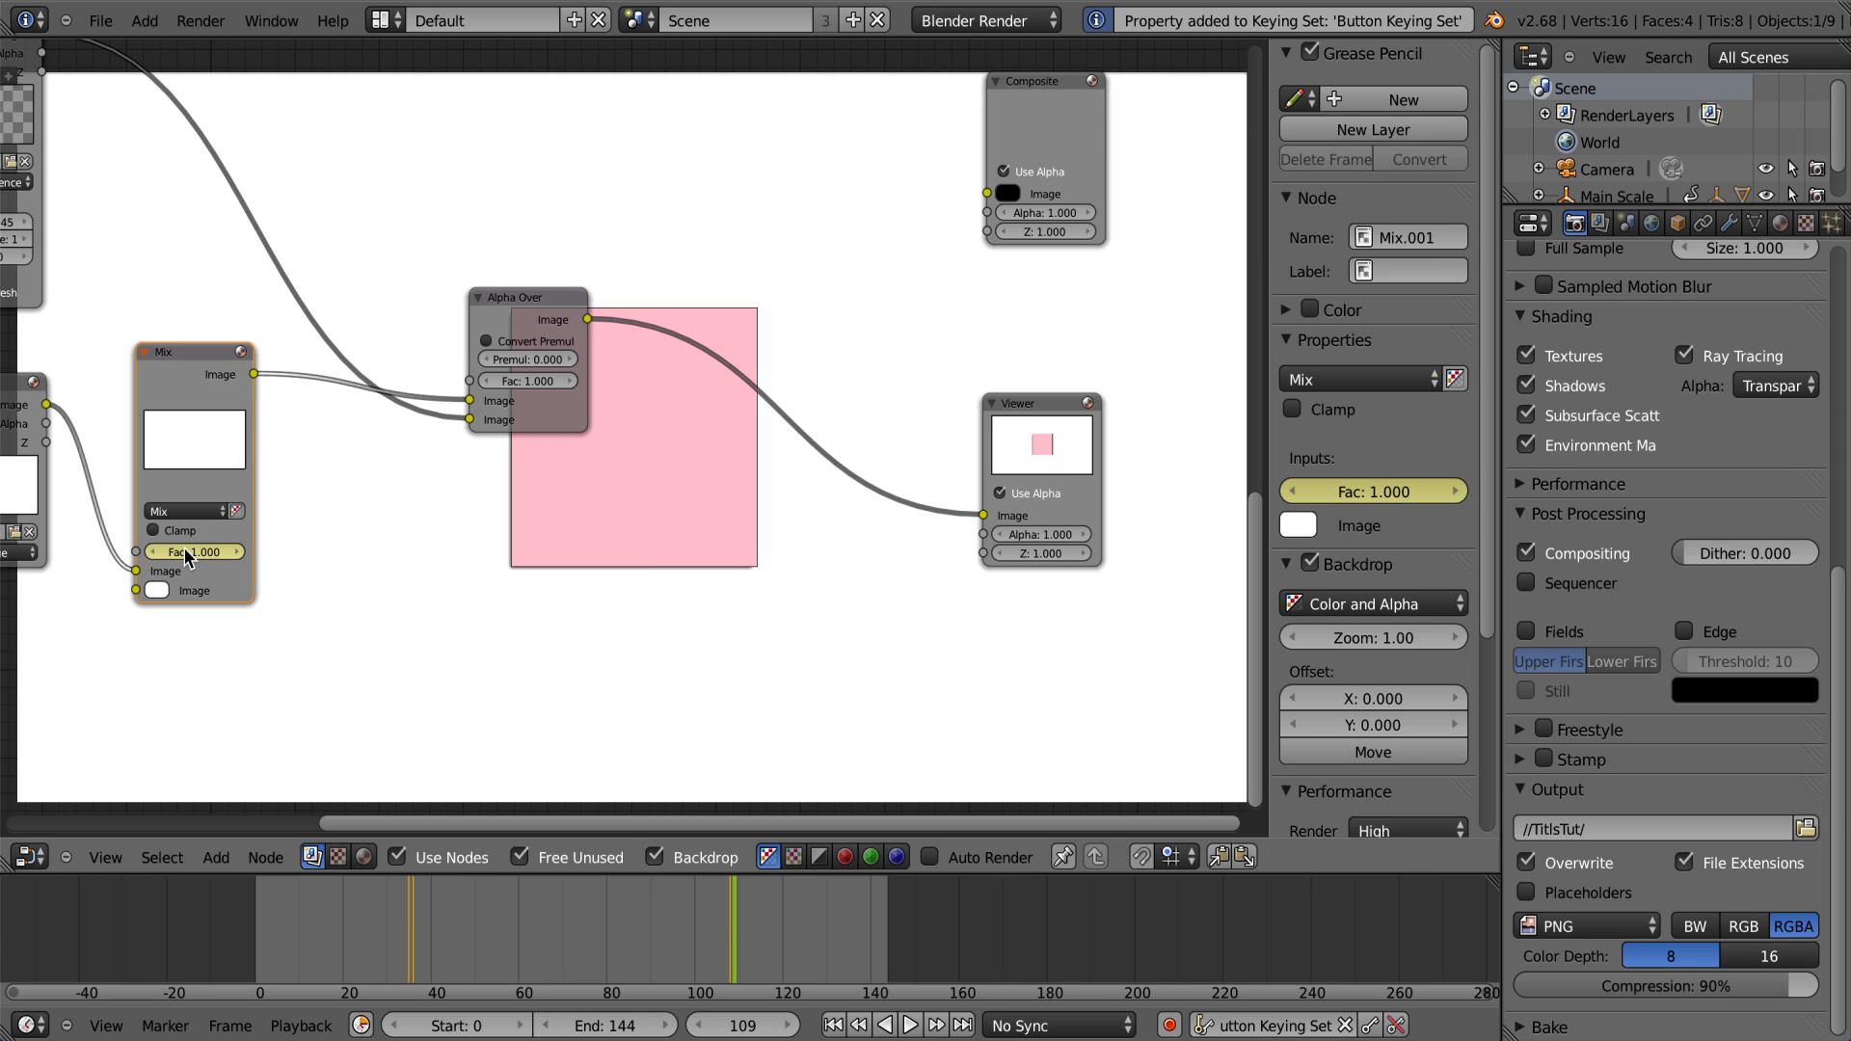
# Step: Check the composite at frames 124, 136 and 132, trying a Fac of 0 on frame 136, and return to frame 0
pyautogui.moveTo(735, 898); pyautogui.dragTo(800, 899)
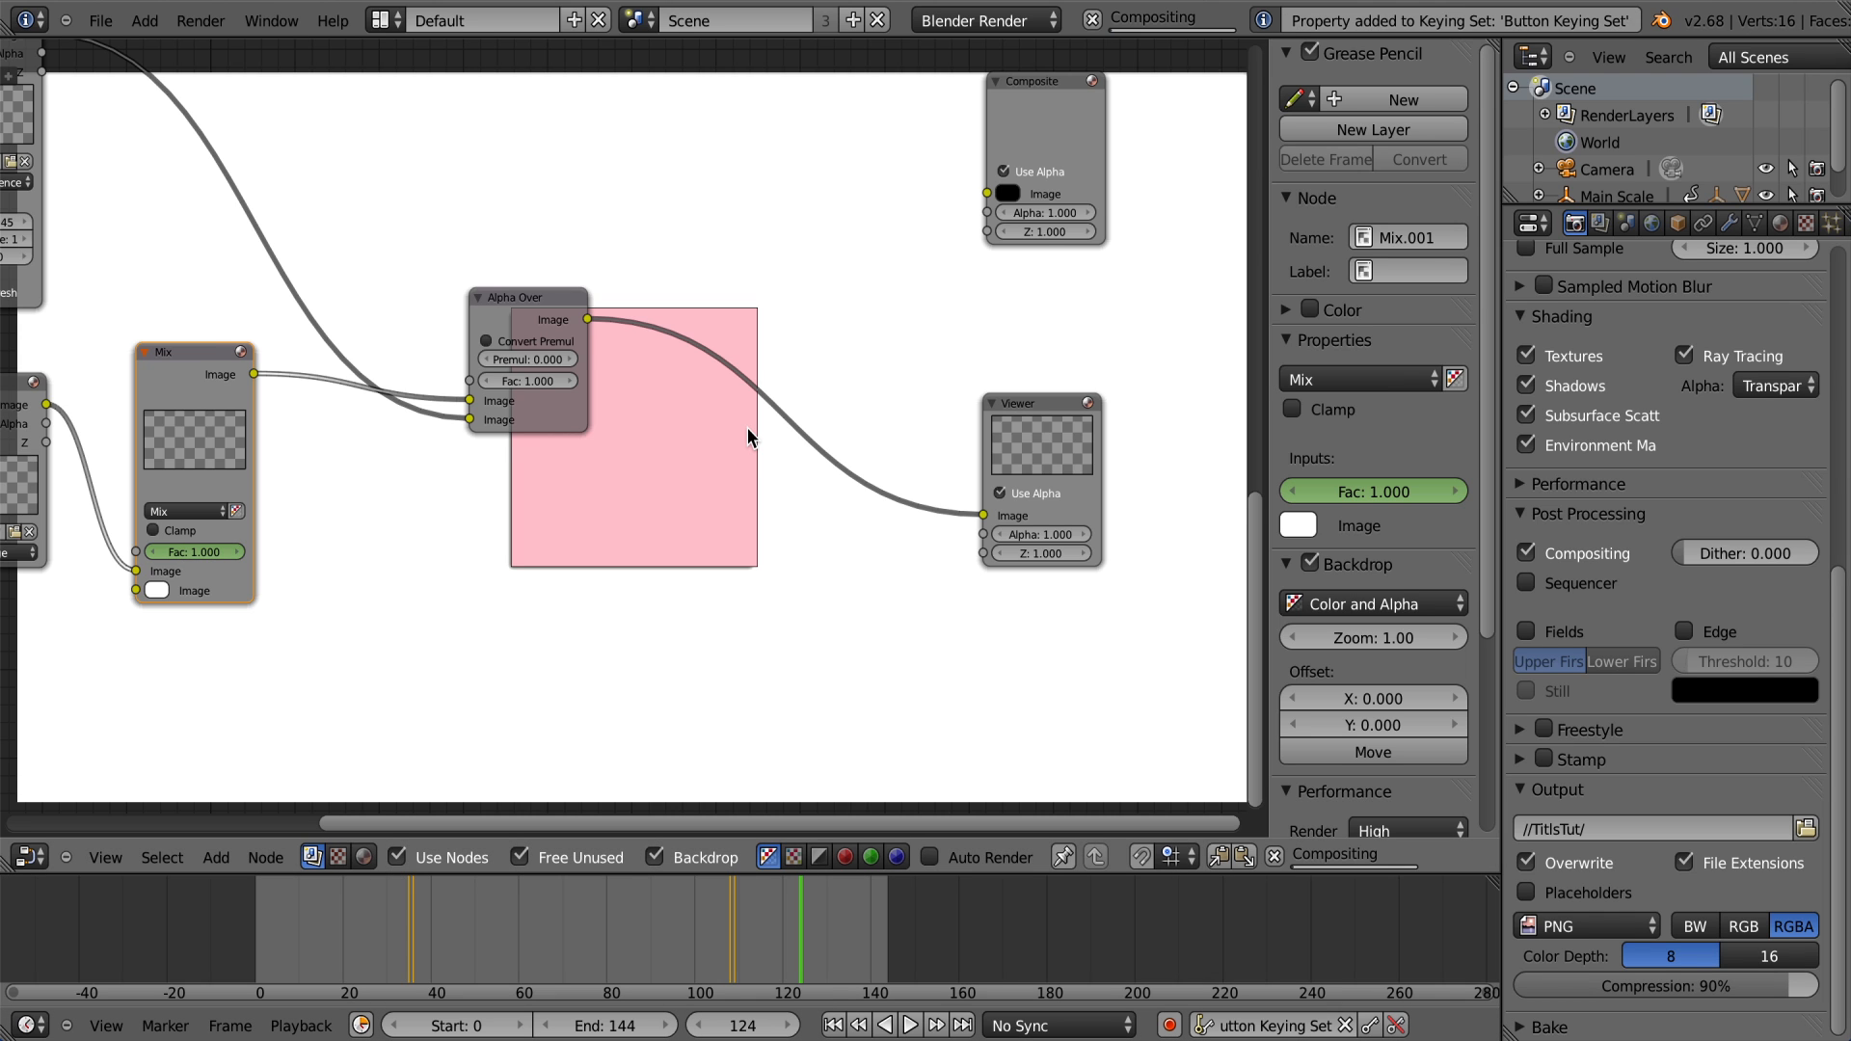
pyautogui.scroll(-2, 748, 426)
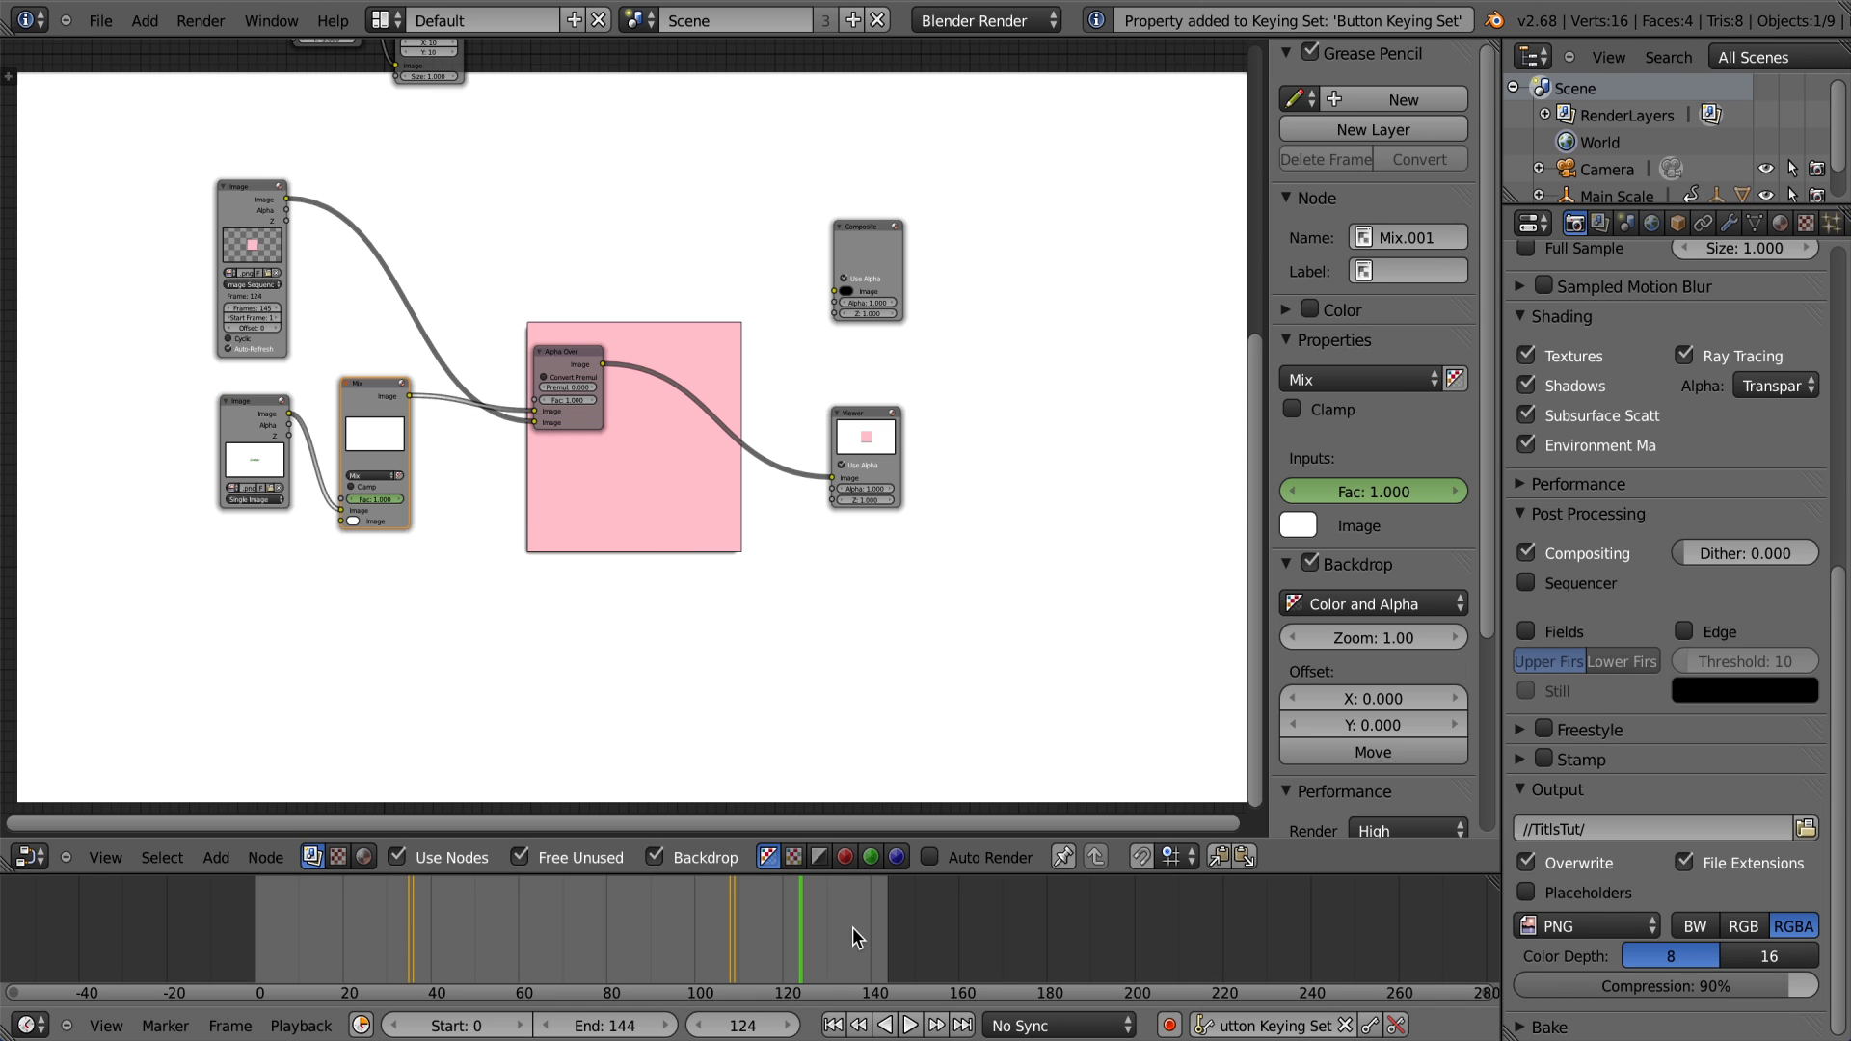
pyautogui.click(852, 927)
pyautogui.scroll(3, 675, 472)
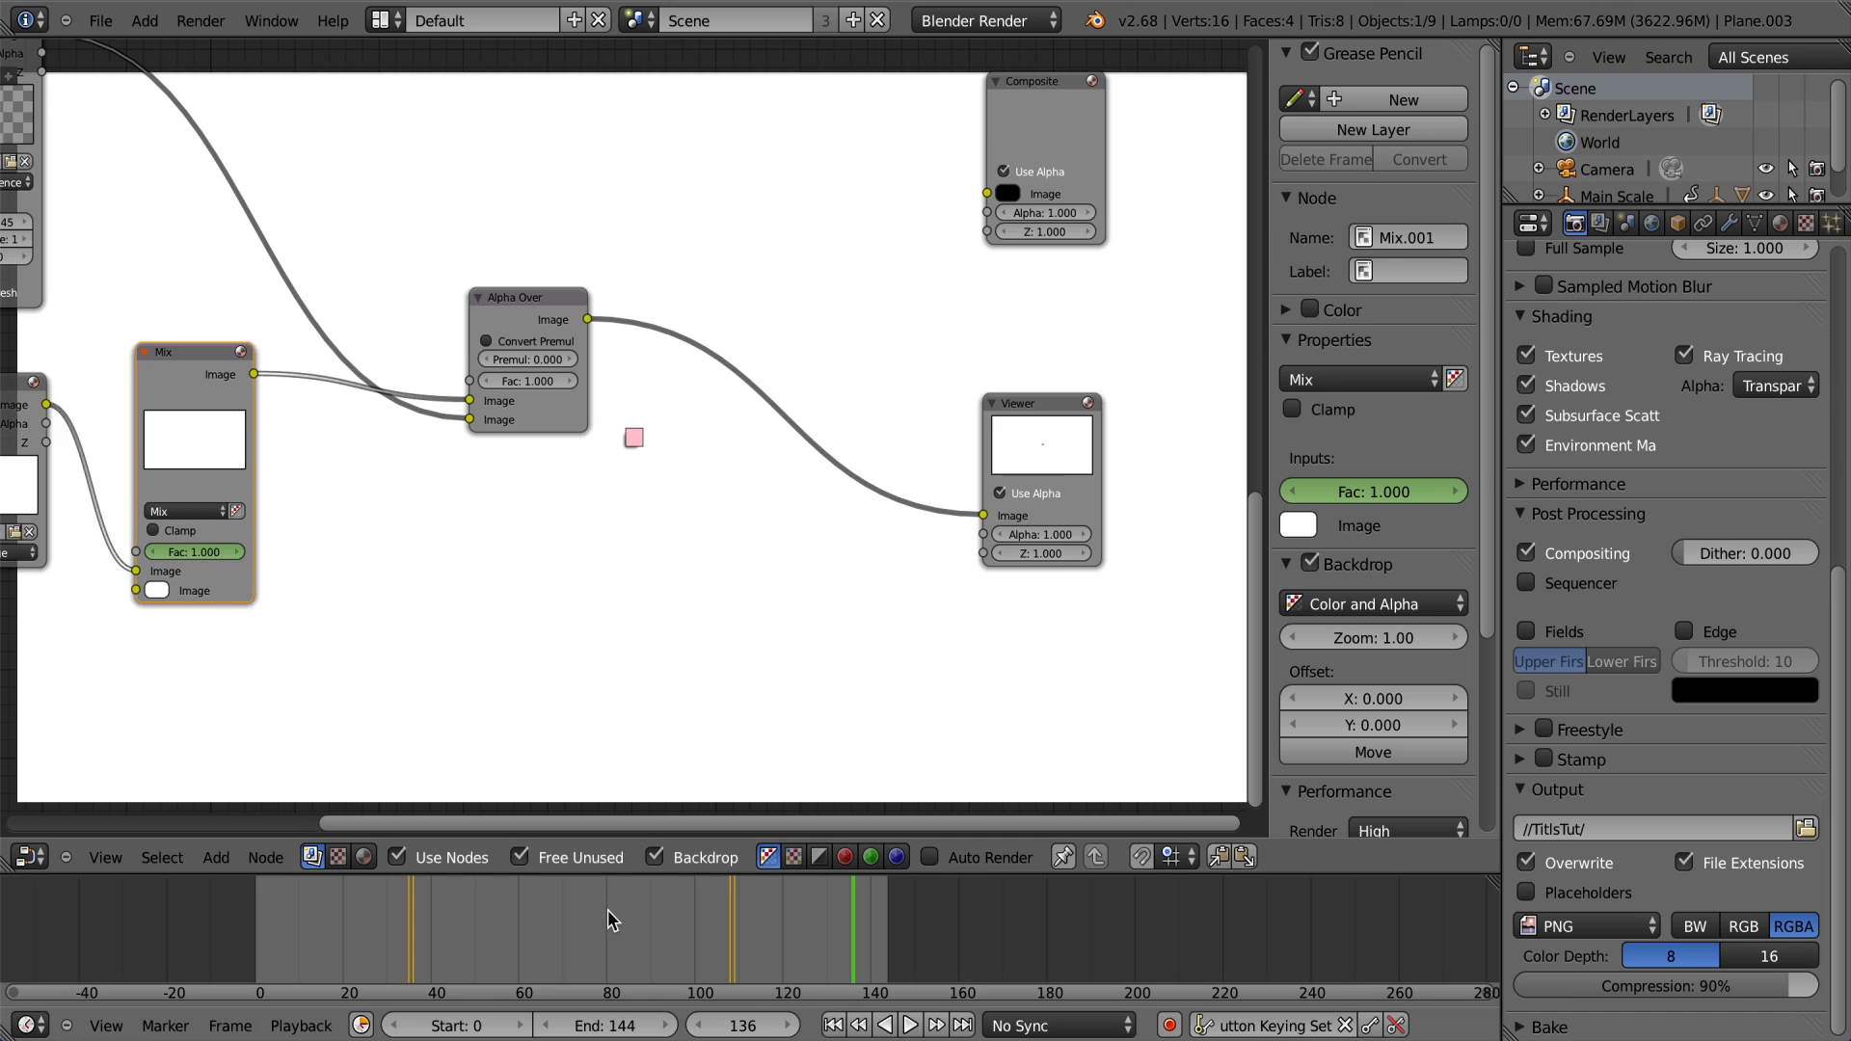
pyautogui.moveTo(204, 553); pyautogui.dragTo(96, 553)
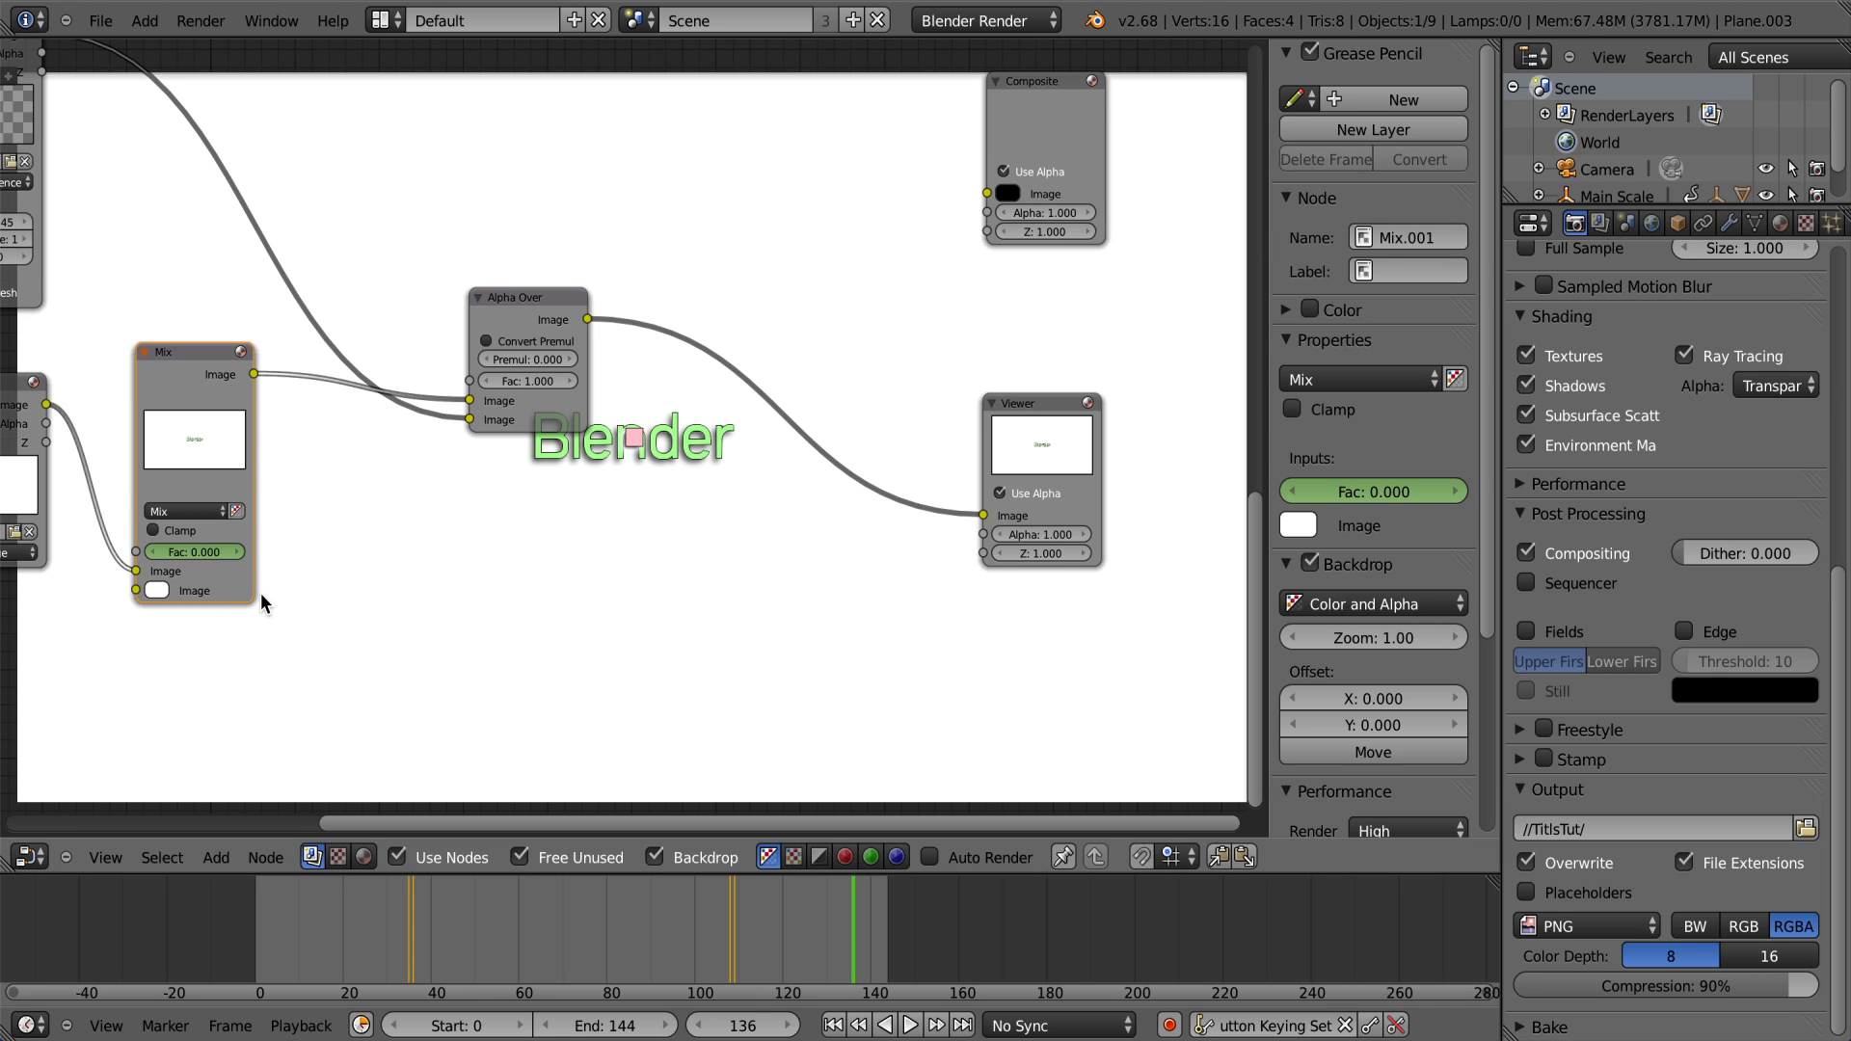
pyautogui.click(836, 896)
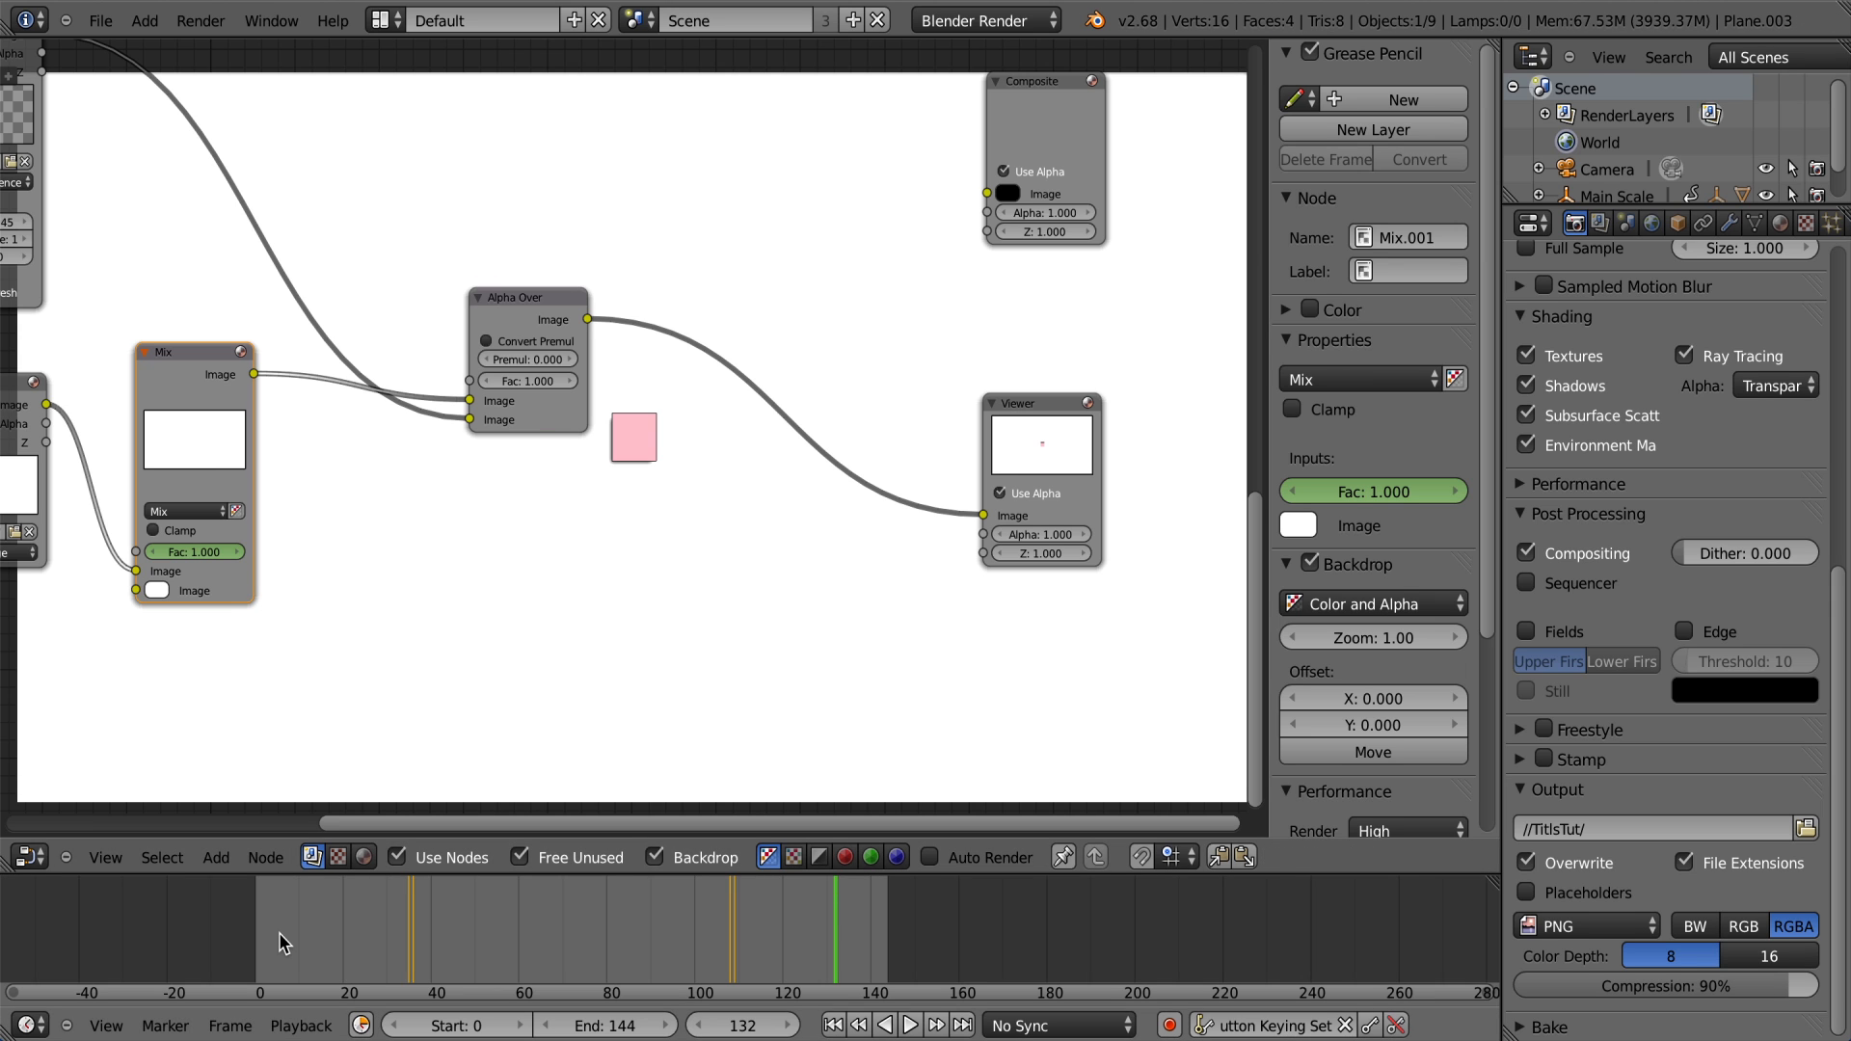
pyautogui.hotkey('shift', 'Left')
pyautogui.scroll(-2, 443, 564)
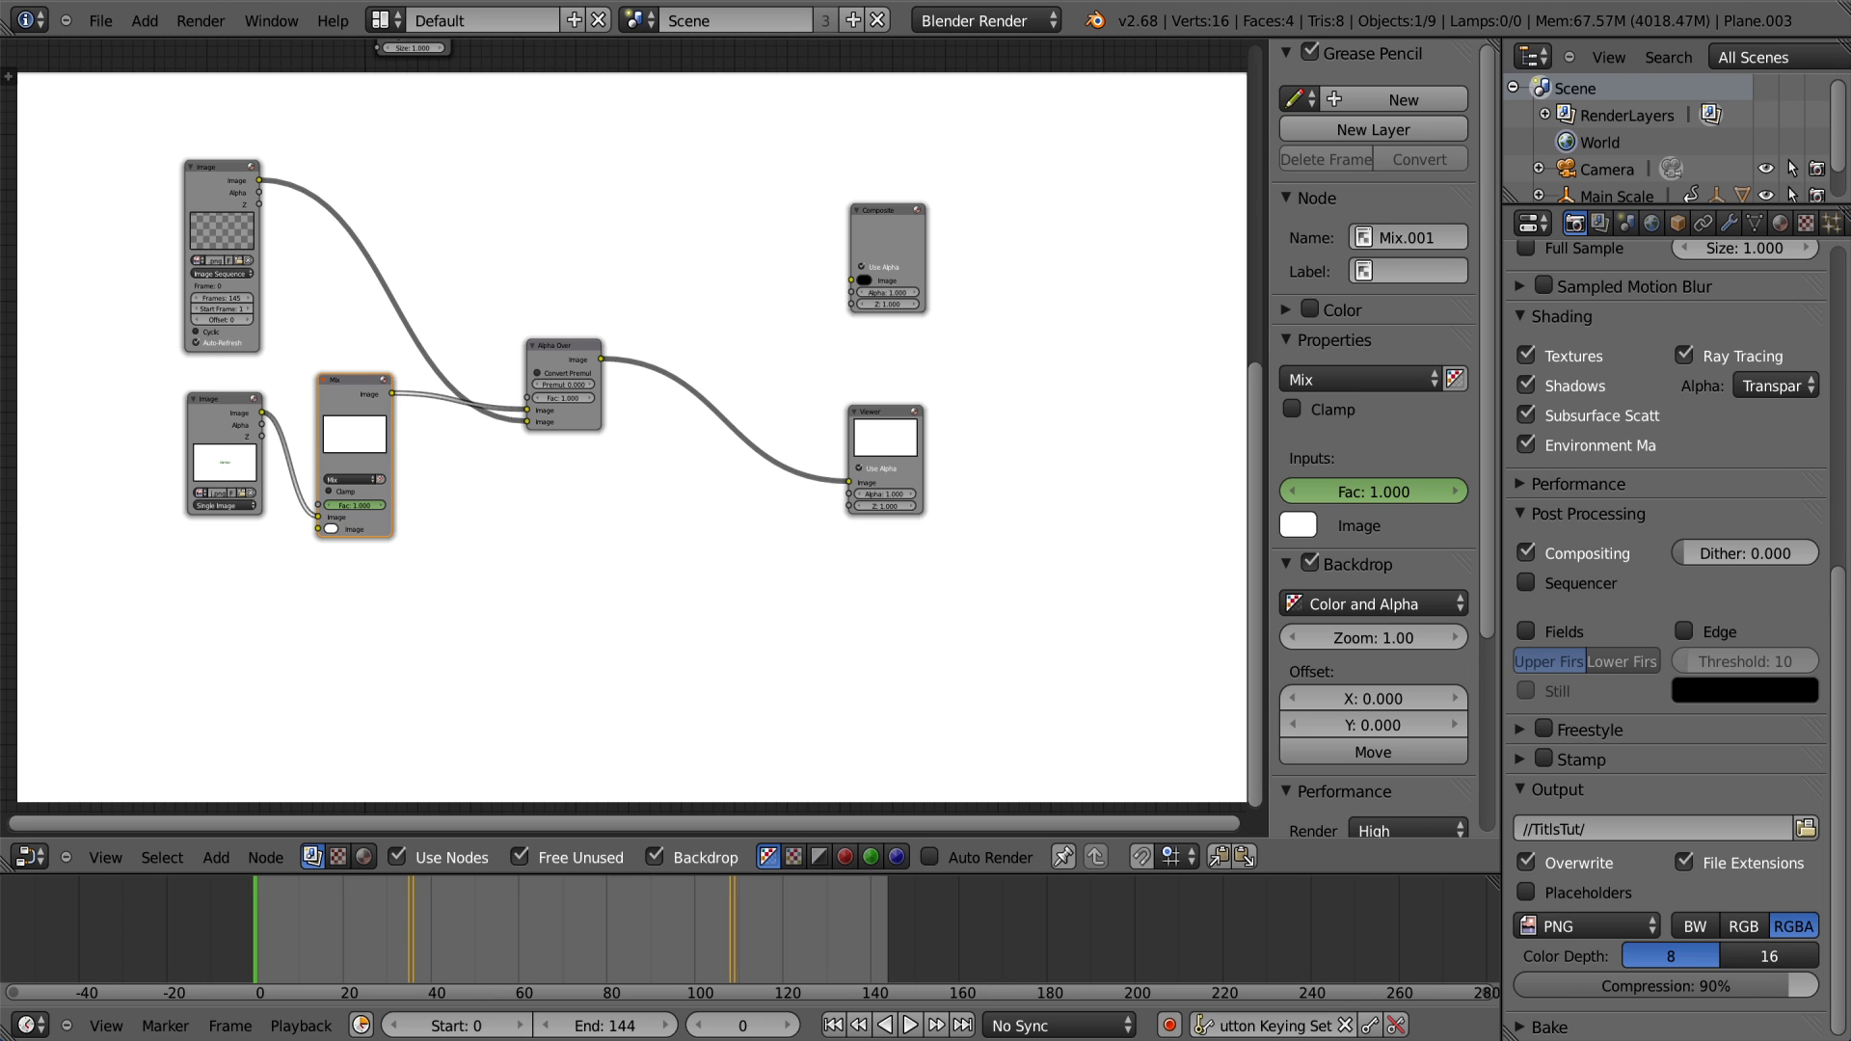
# Step: Show the Video Sequence Editor in place of the render result
pyautogui.click(1252, 1)
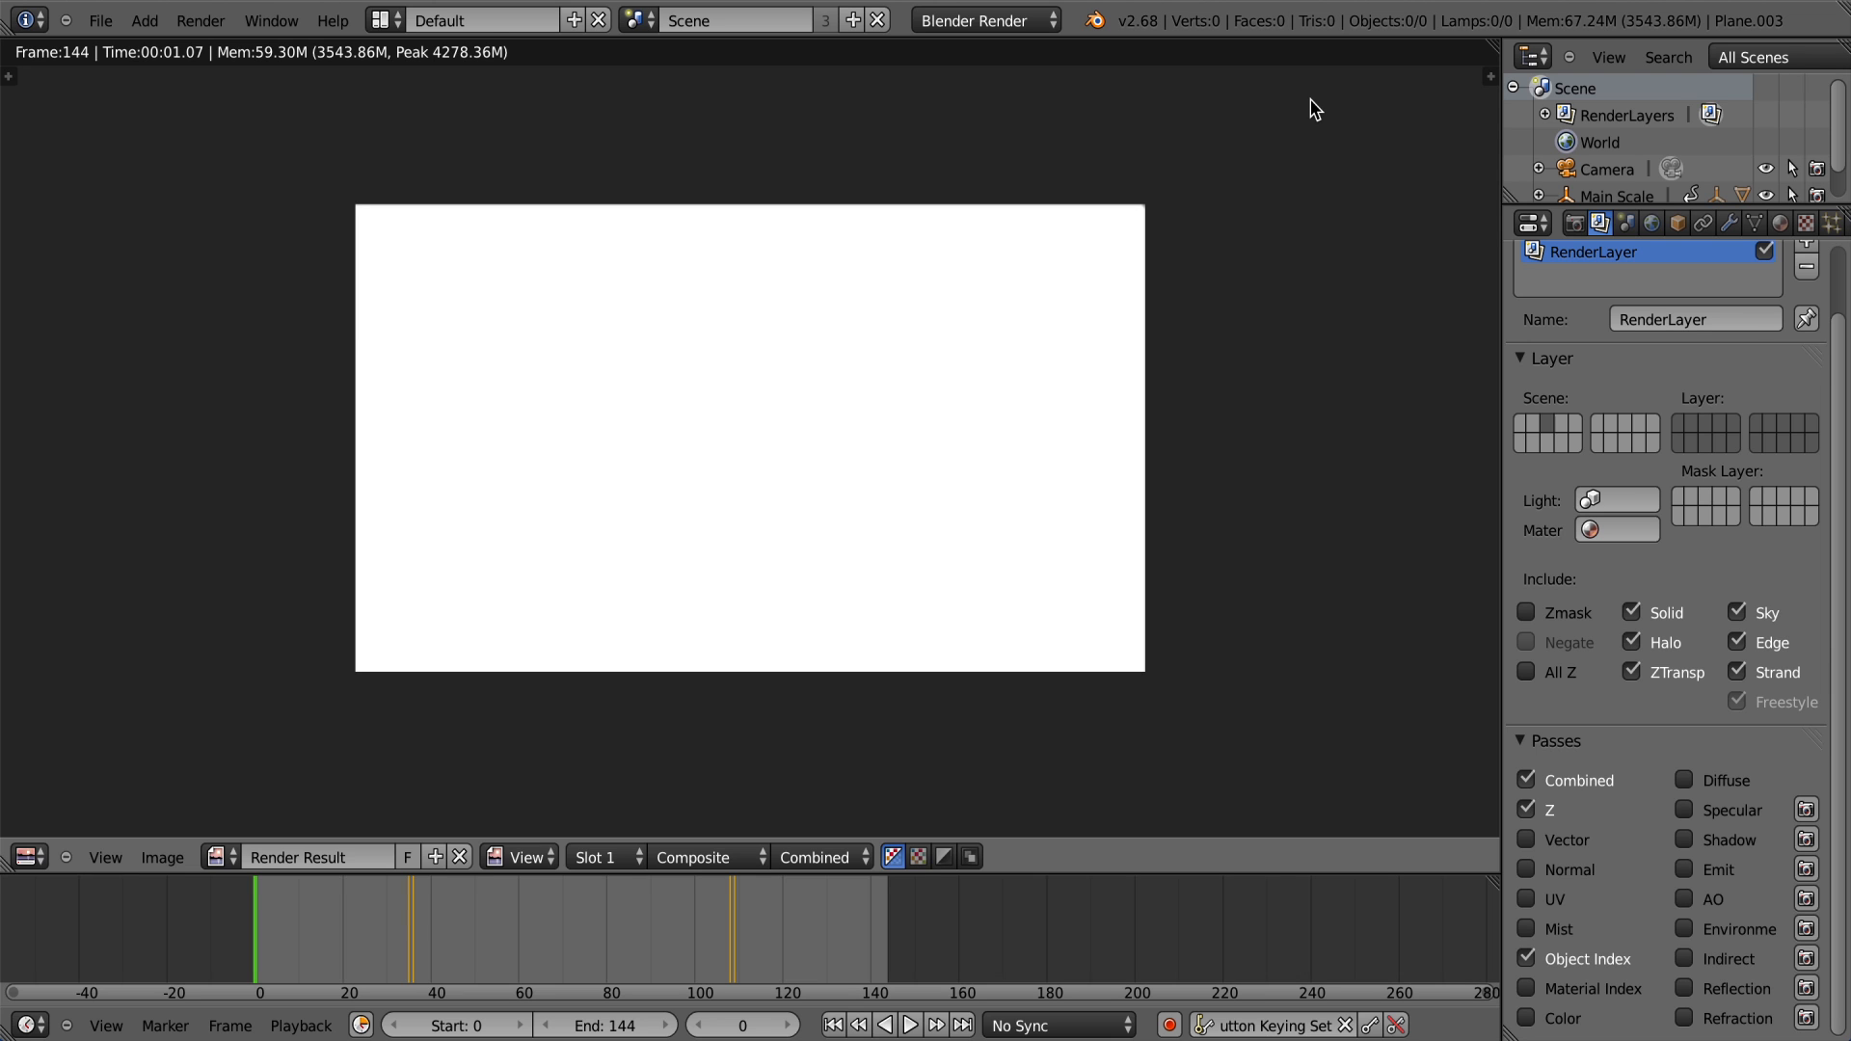
pyautogui.click(29, 858)
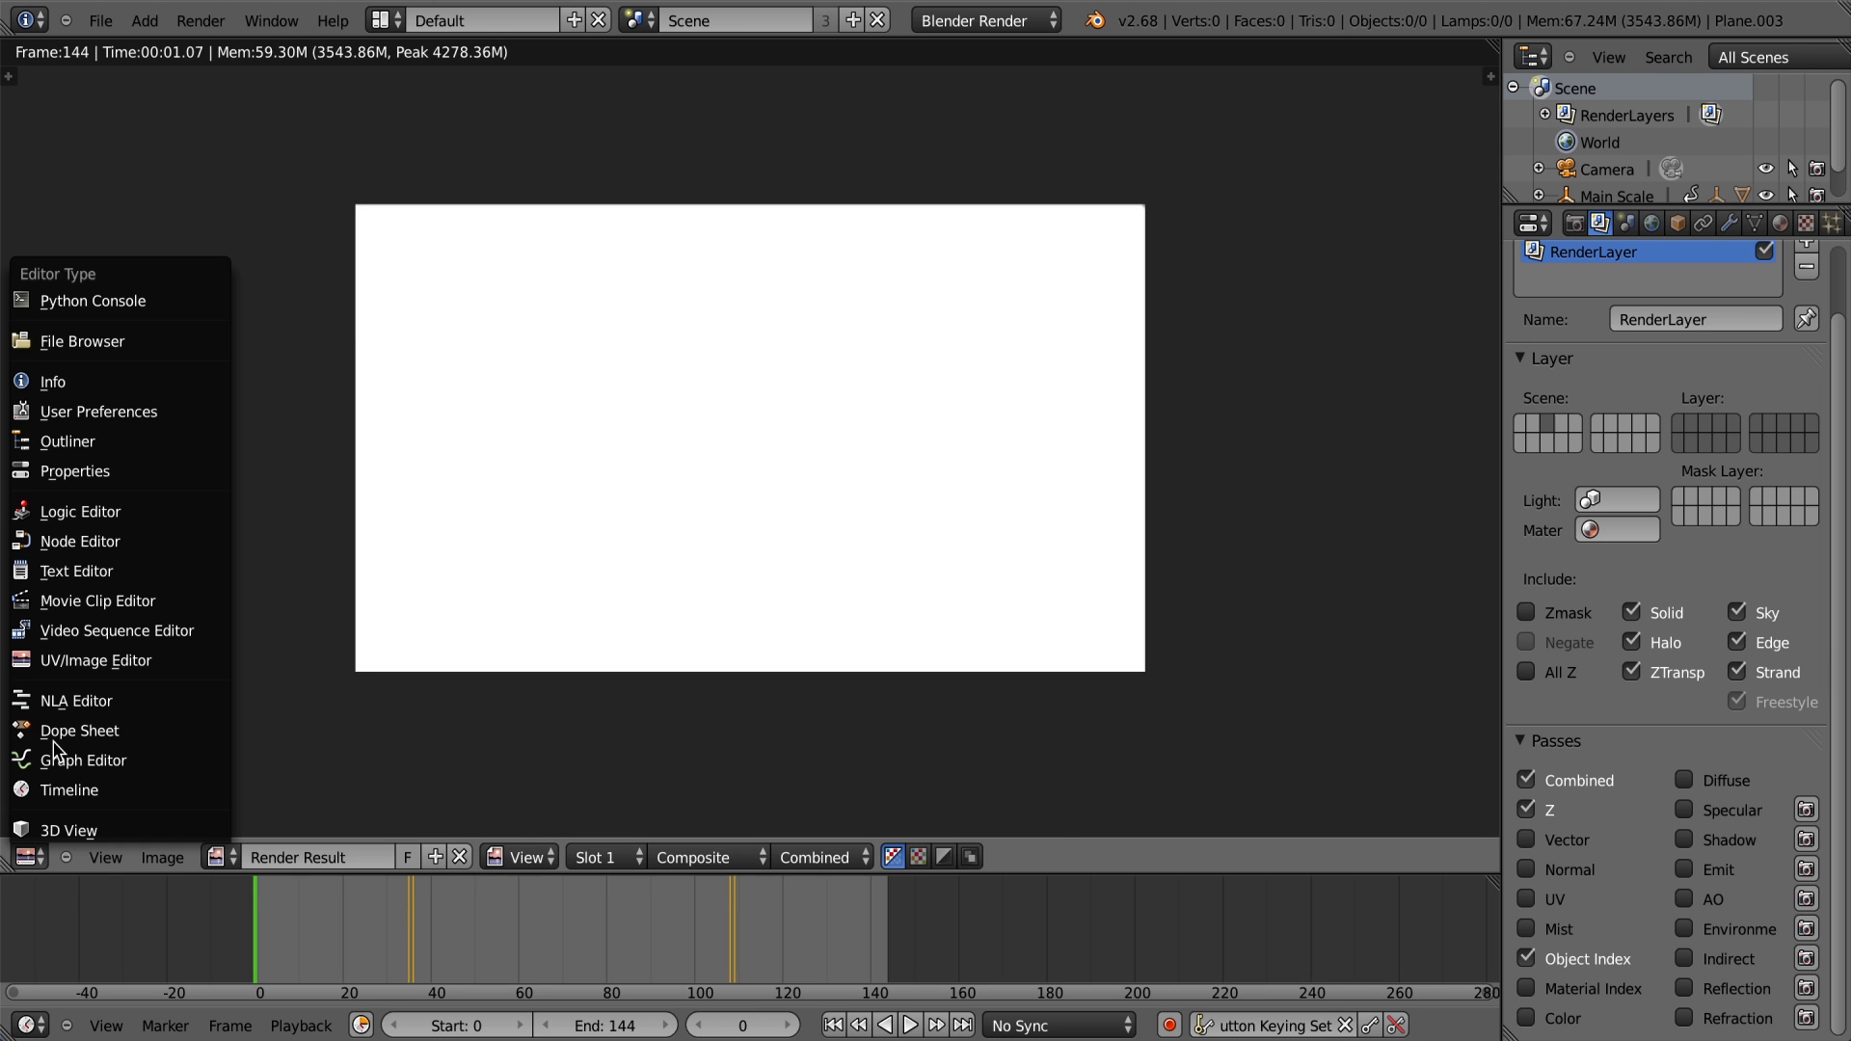
pyautogui.click(77, 633)
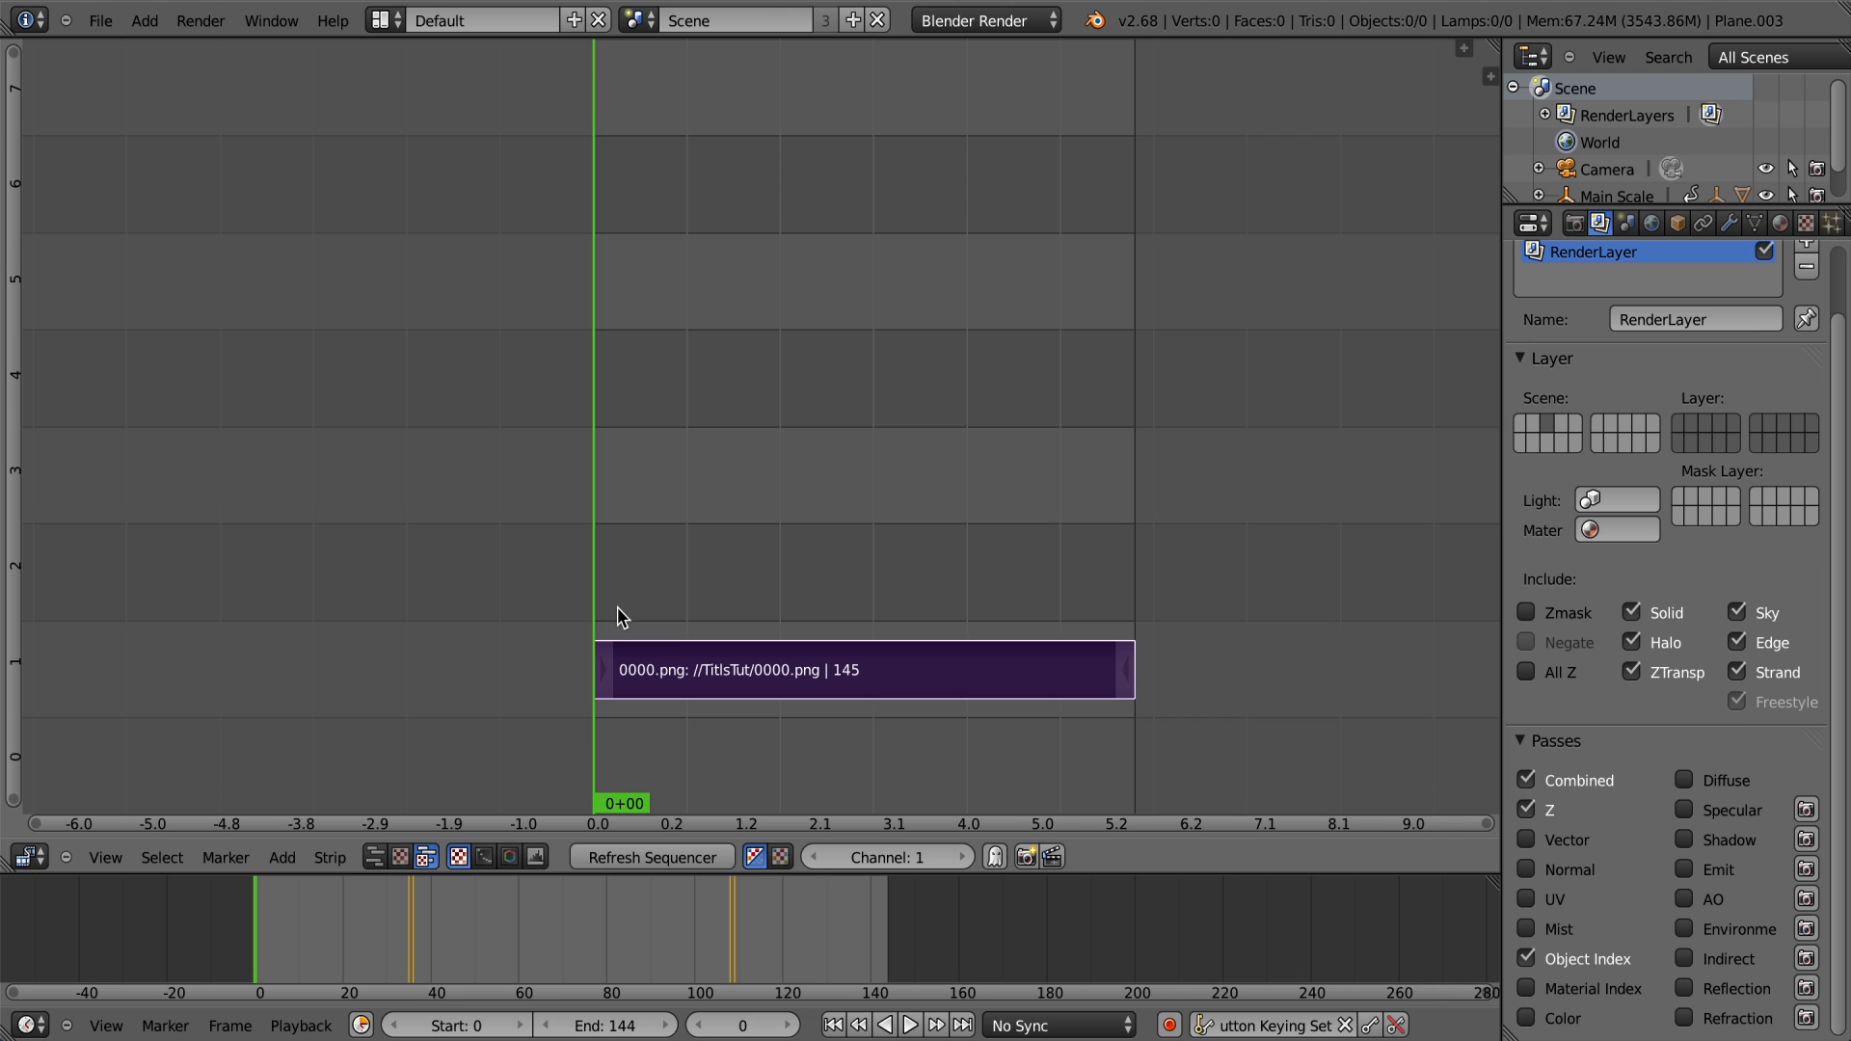
# Step: Replace the existing strip with an image strip made from all the rendered images in the Final folder
pyautogui.hotkey('shift', 'a')
pyautogui.moveTo(632, 672)
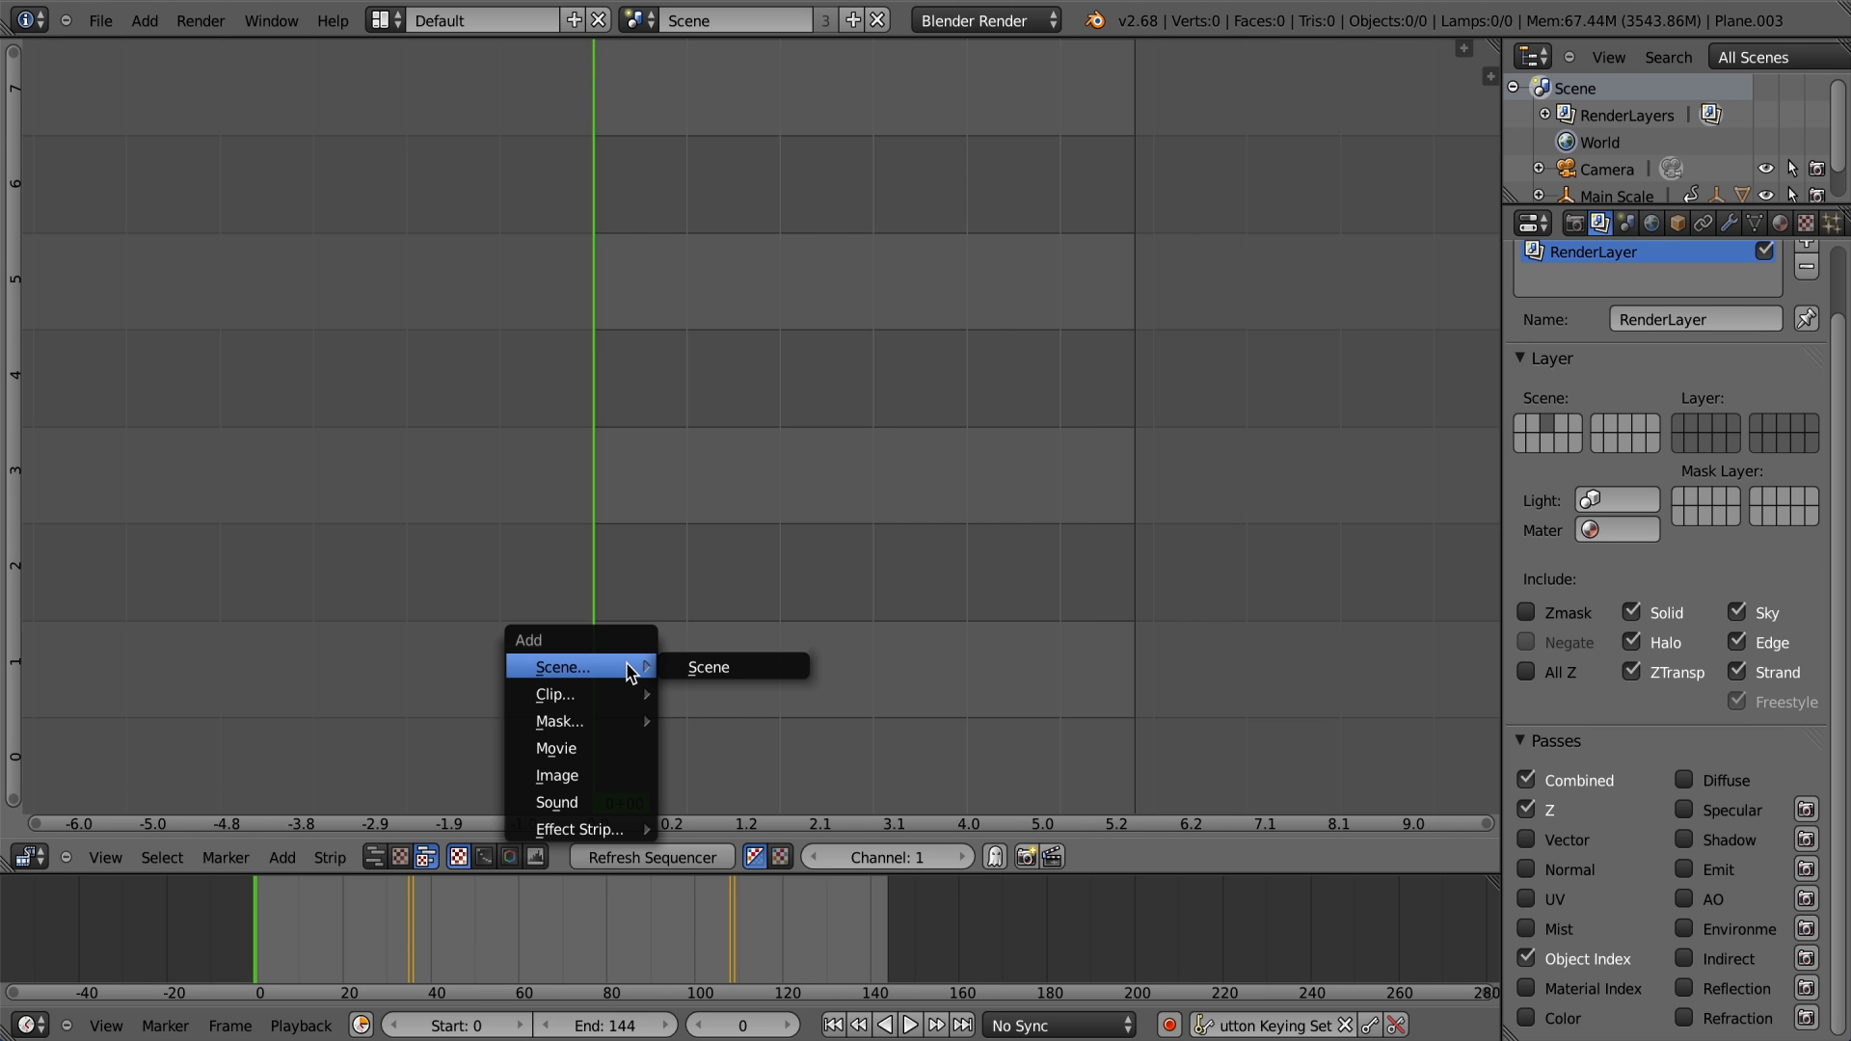
pyautogui.click(598, 774)
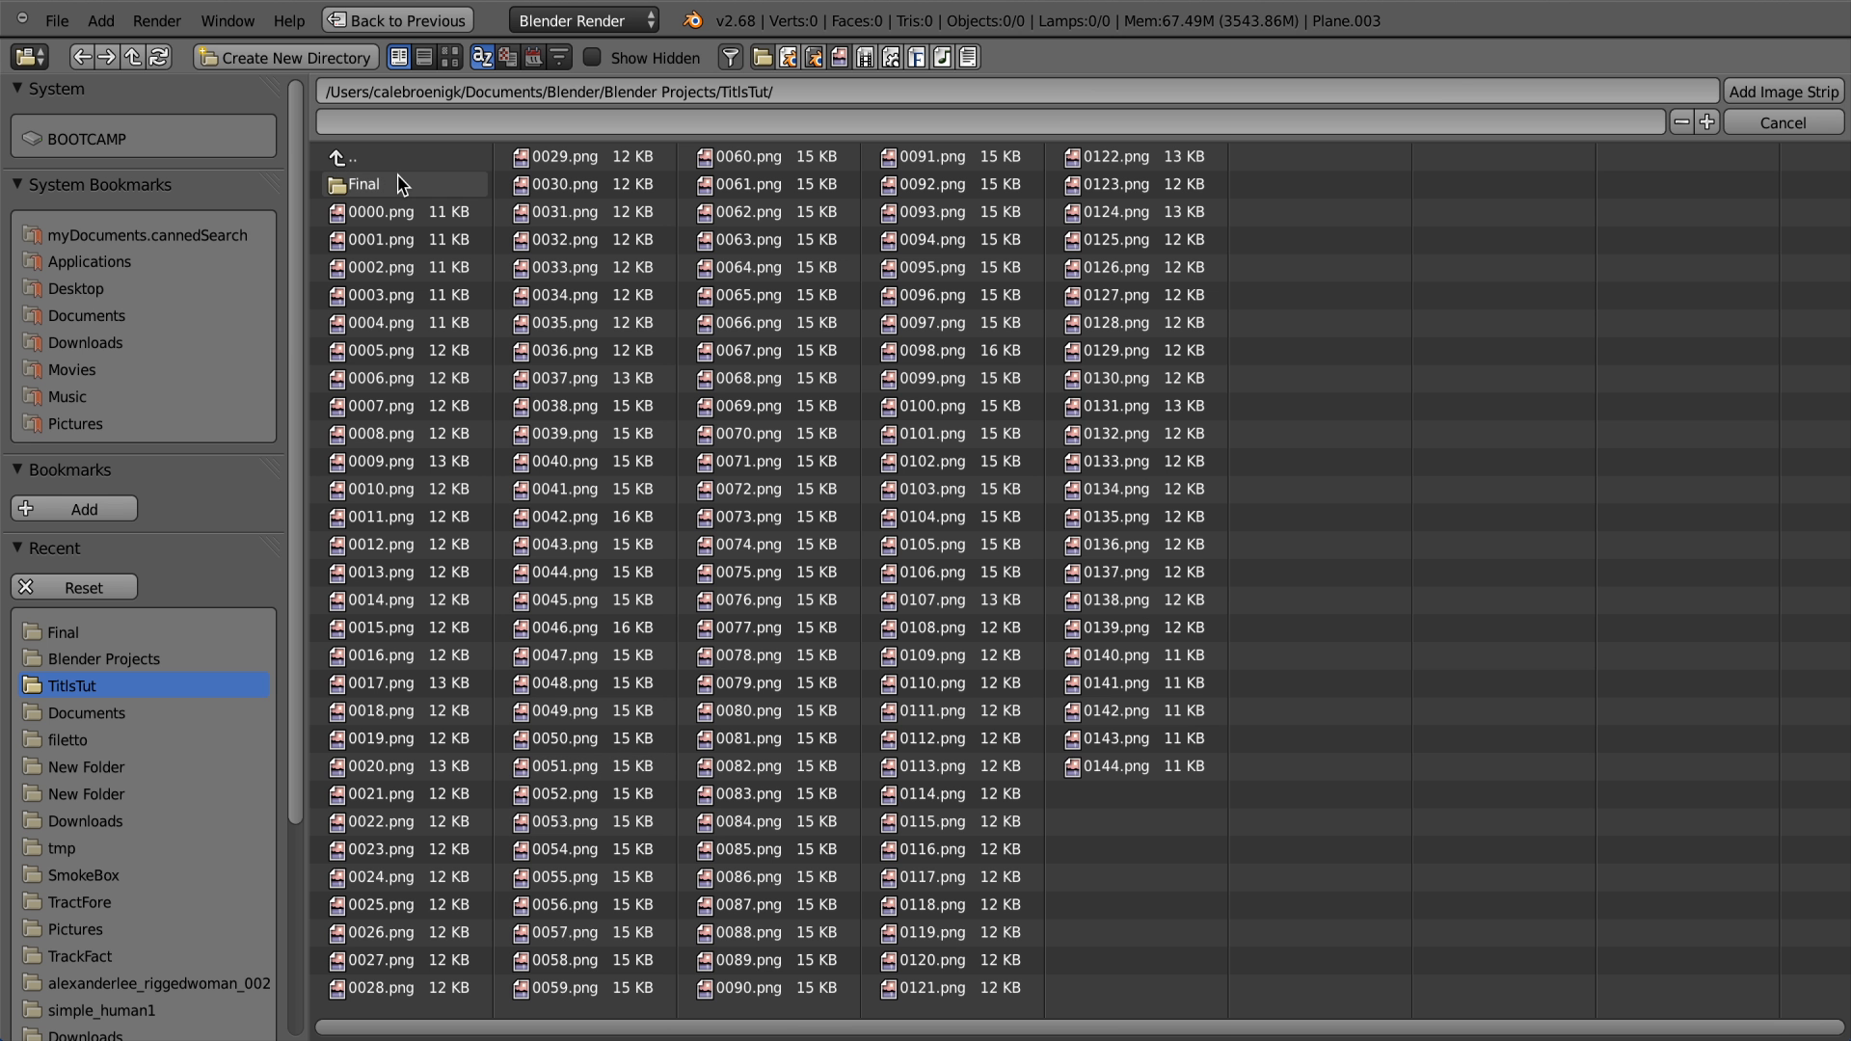
pyautogui.click(364, 183)
pyautogui.press('a')
pyautogui.press('Return')
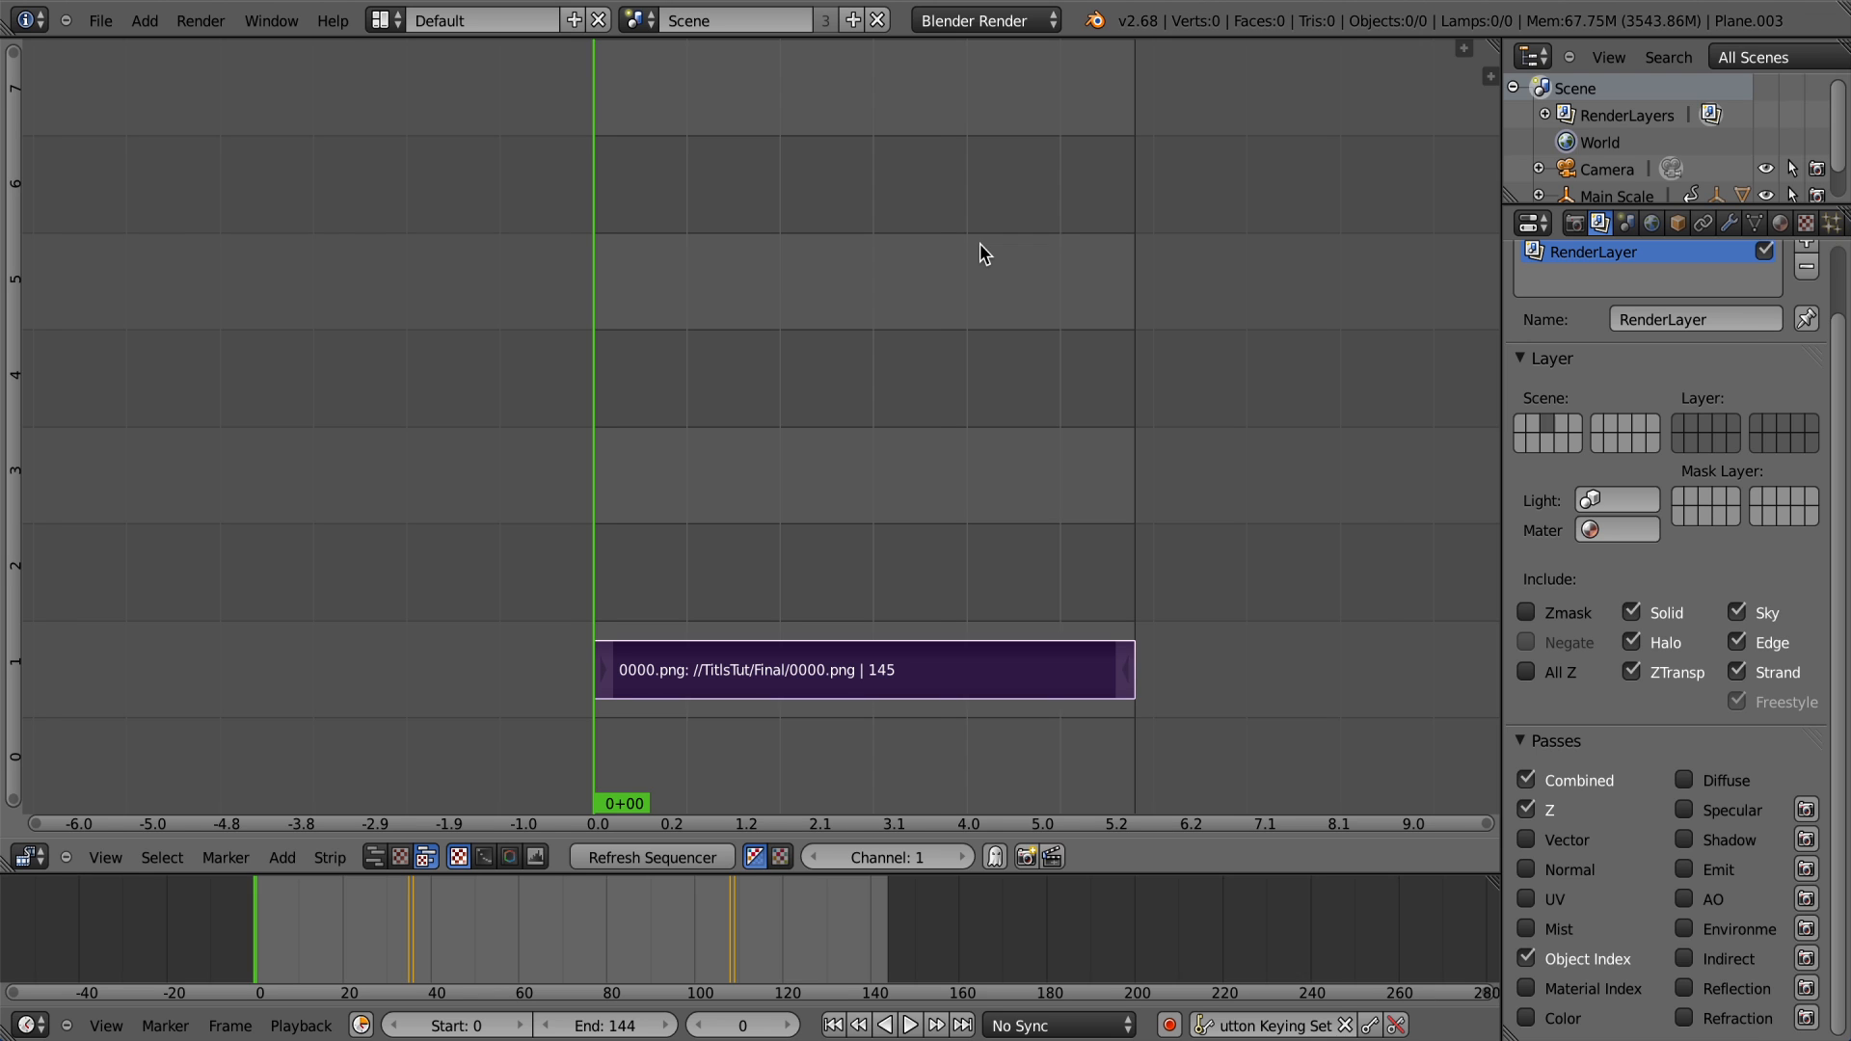
# Step: Switch the sequencer to its image preview and play the final rendered animation
pyautogui.scroll(3, 979, 243)
pyautogui.scroll(2, 962, 274)
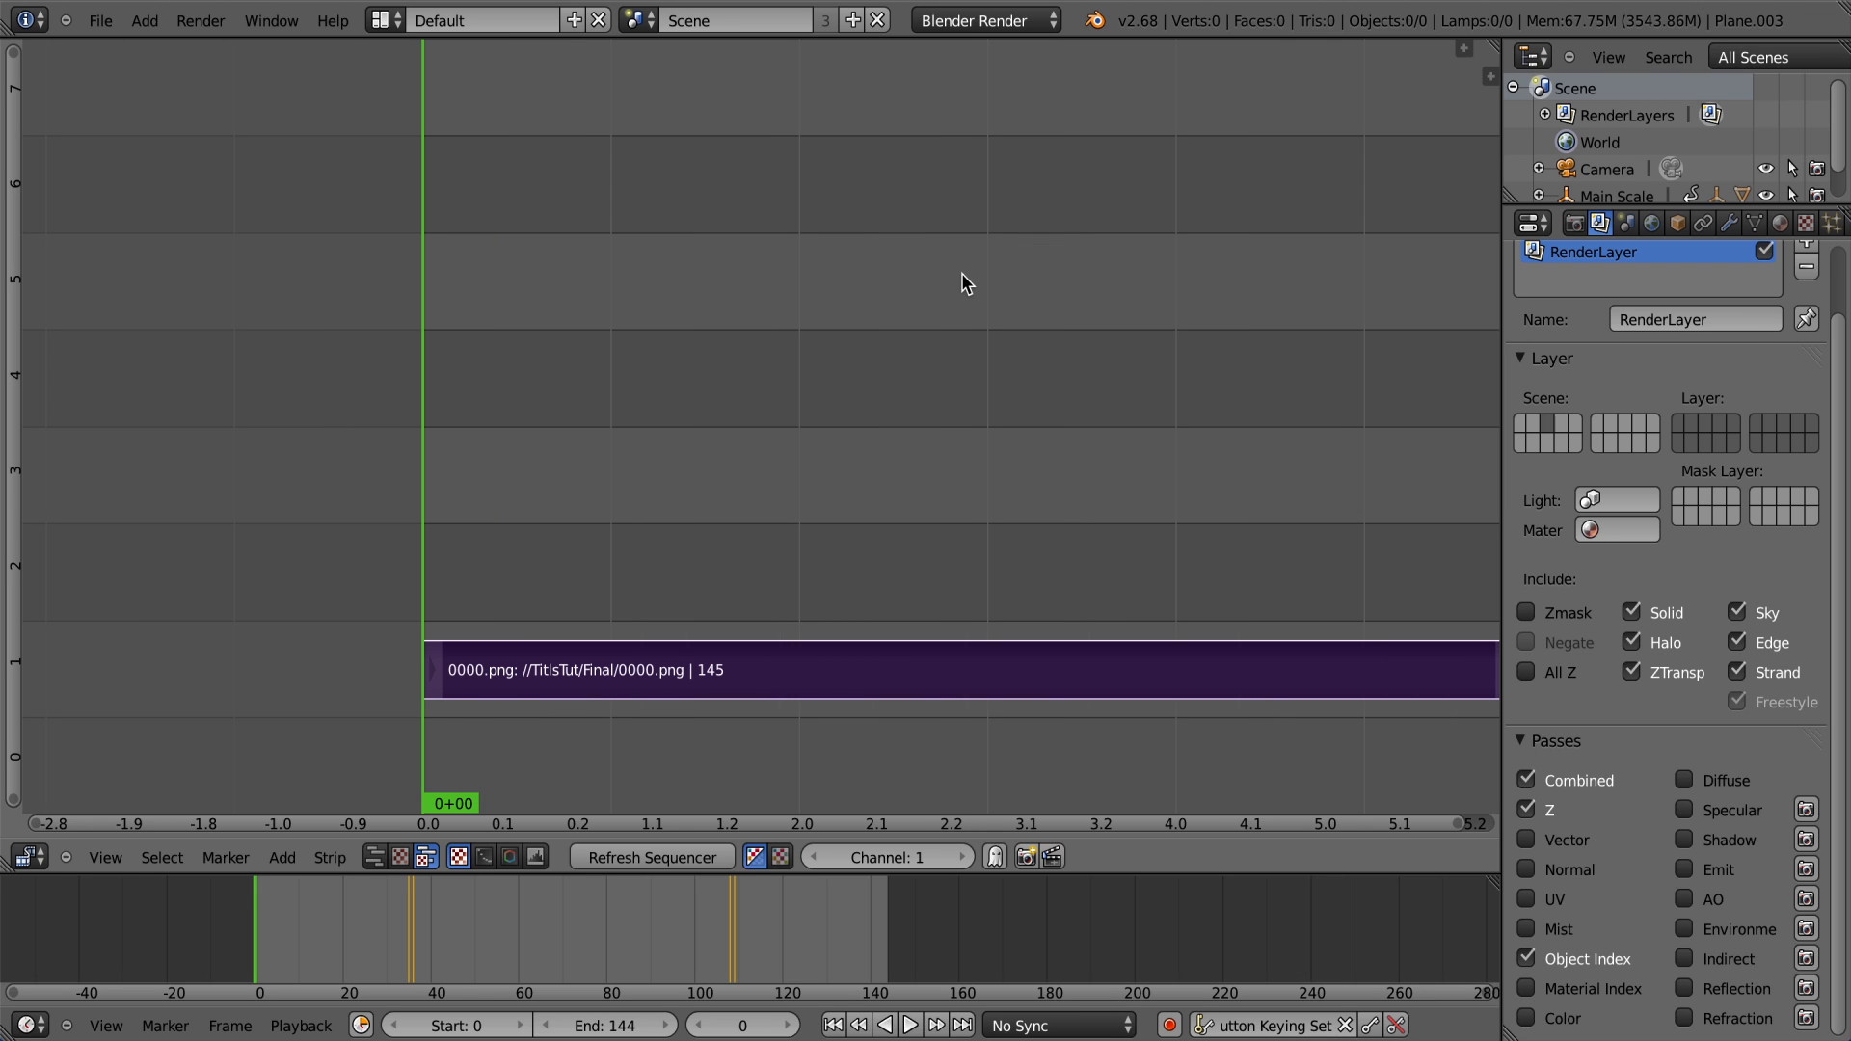
pyautogui.click(403, 859)
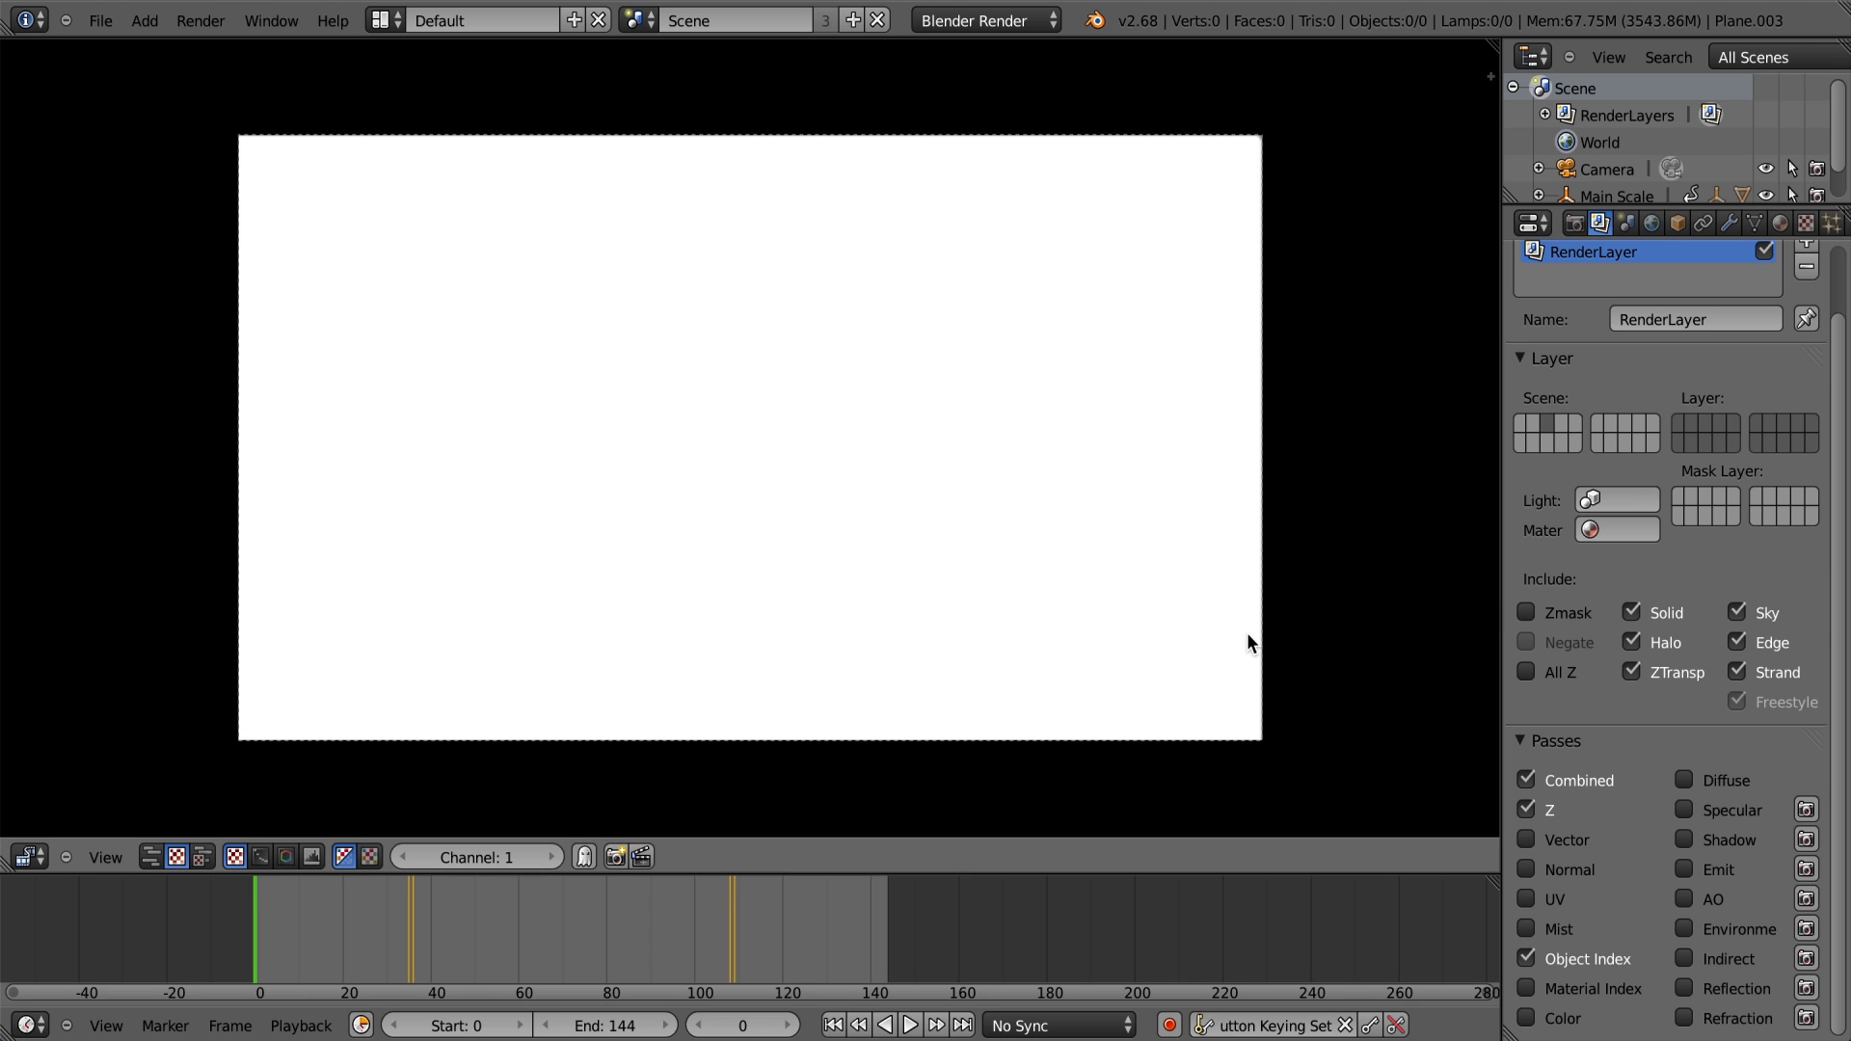
pyautogui.scroll(-1, 1248, 642)
pyautogui.scroll(1, 1248, 646)
pyautogui.hotkey('alt', 'a')
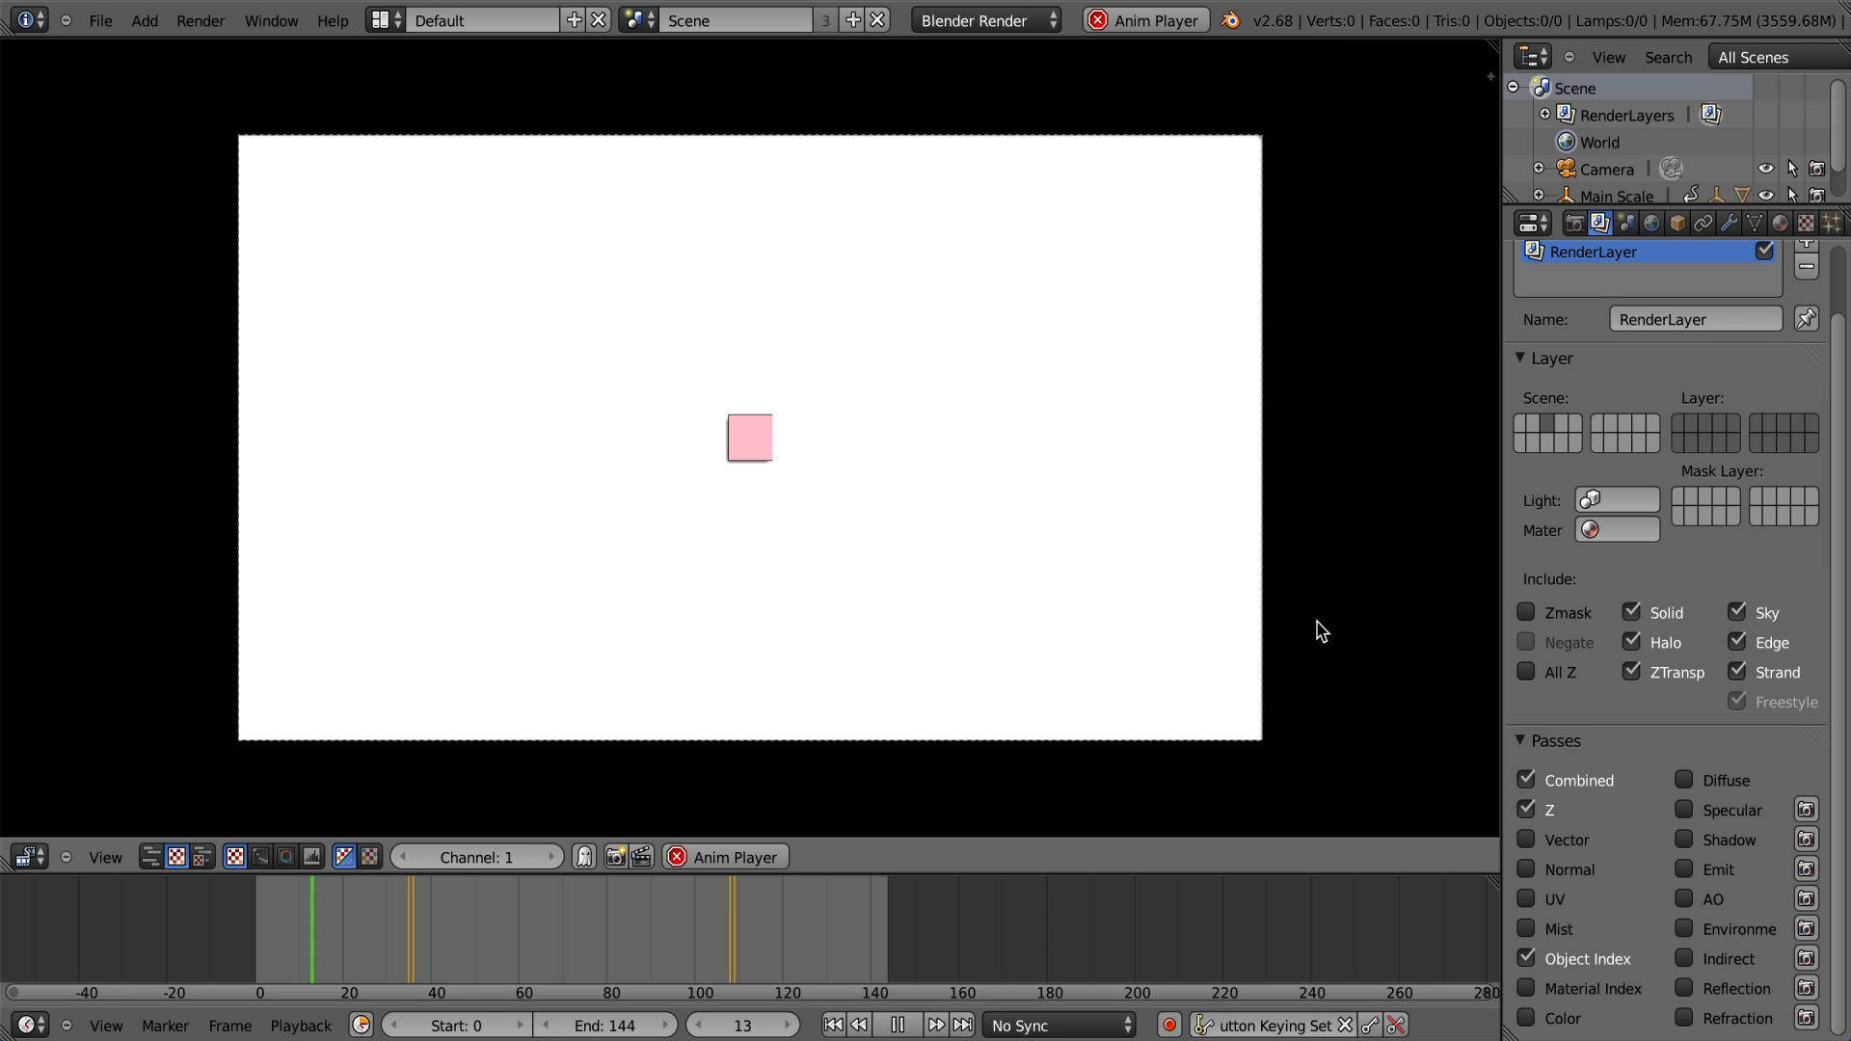